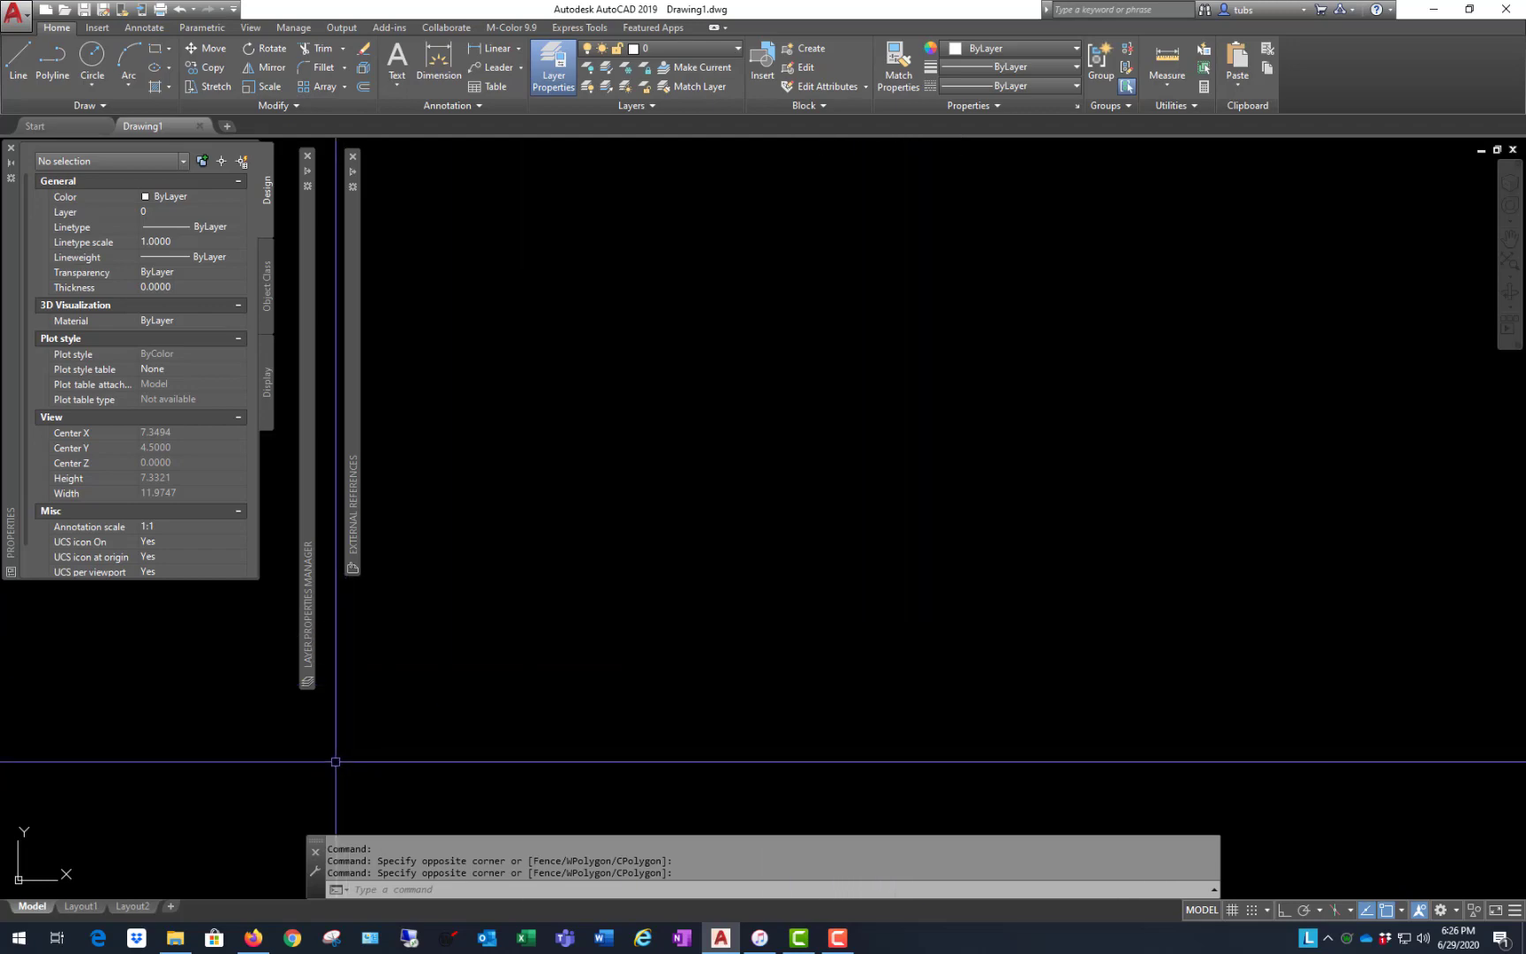
- Switch to Firefox and run a Google image search for "title block"
{"action": "left_click", "coordinate": [254, 938]}
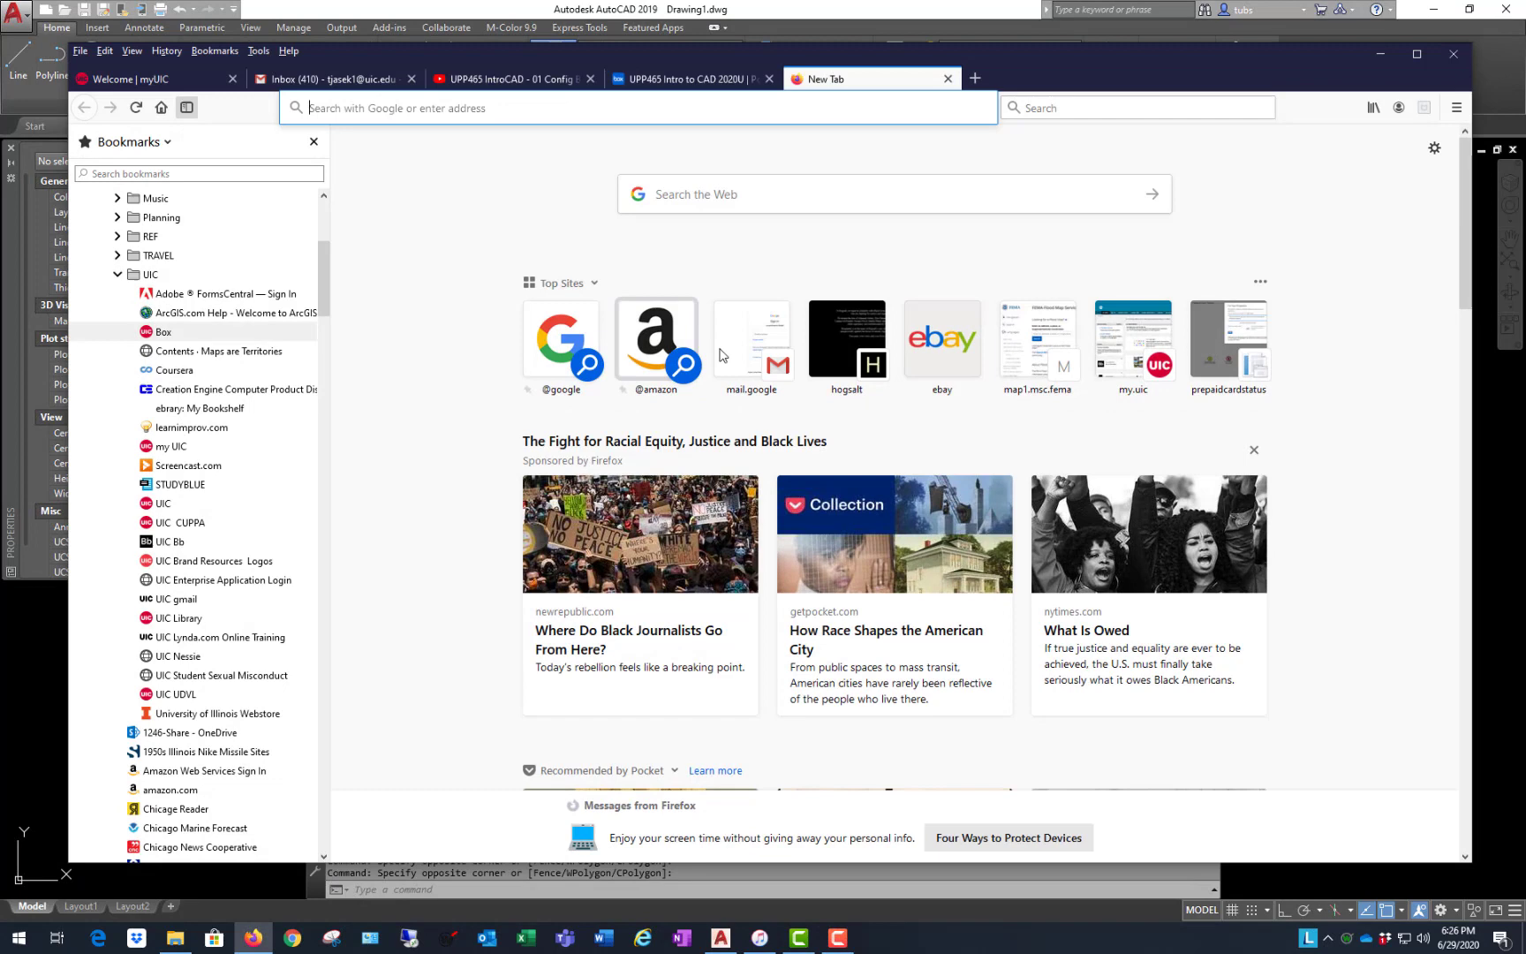
{"action": "left_click", "coordinate": [794, 198]}
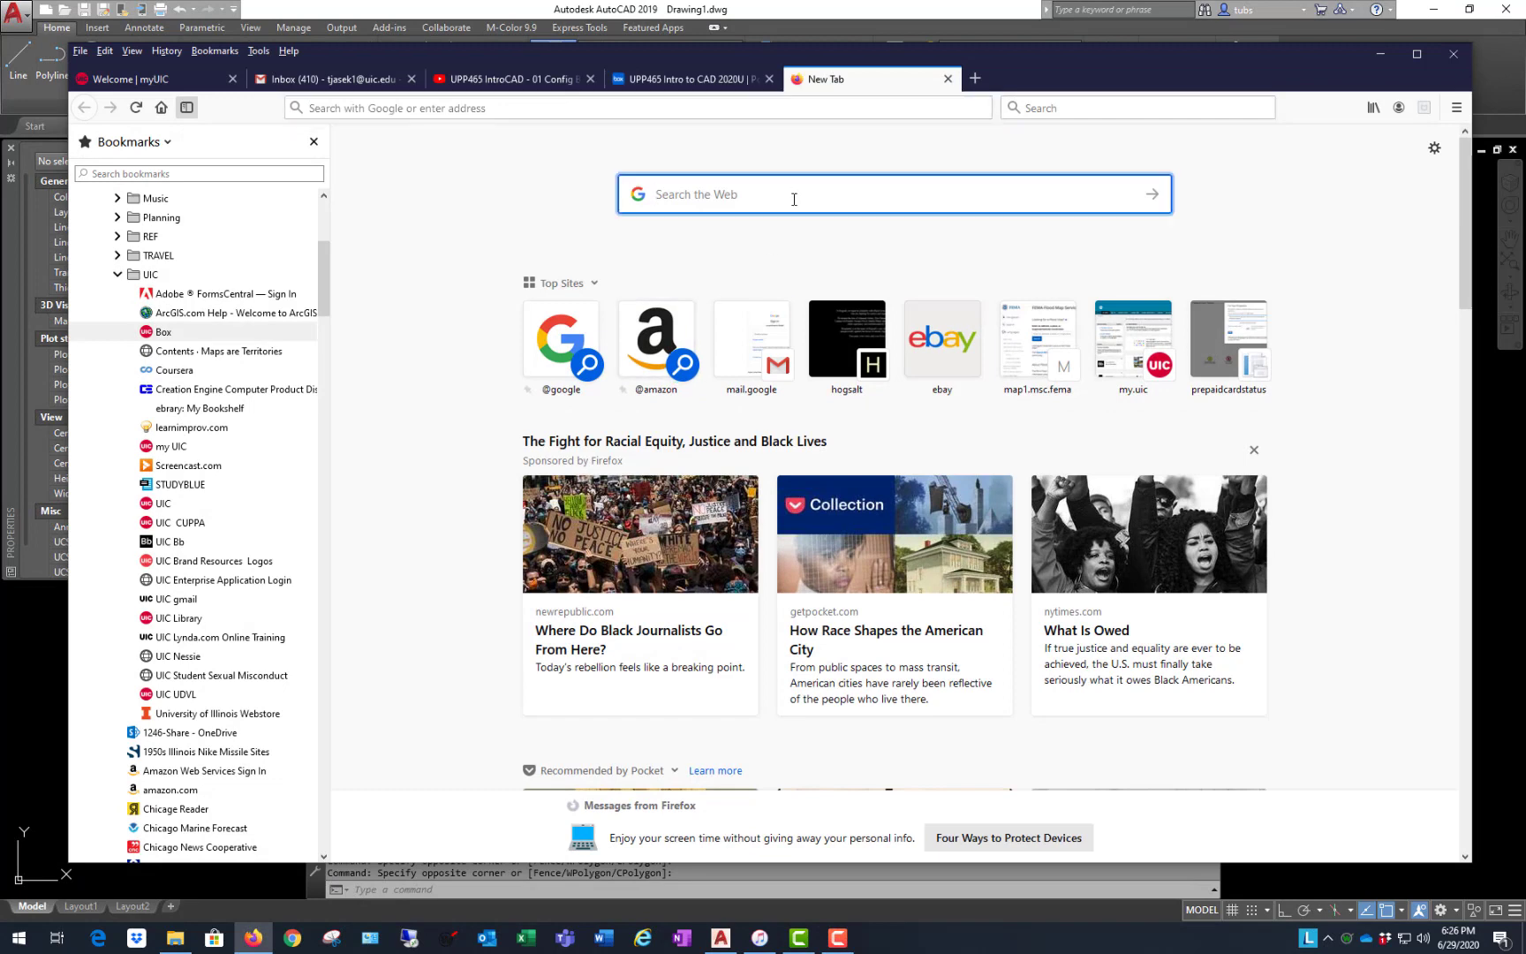
{"action": "type", "text": "title "}
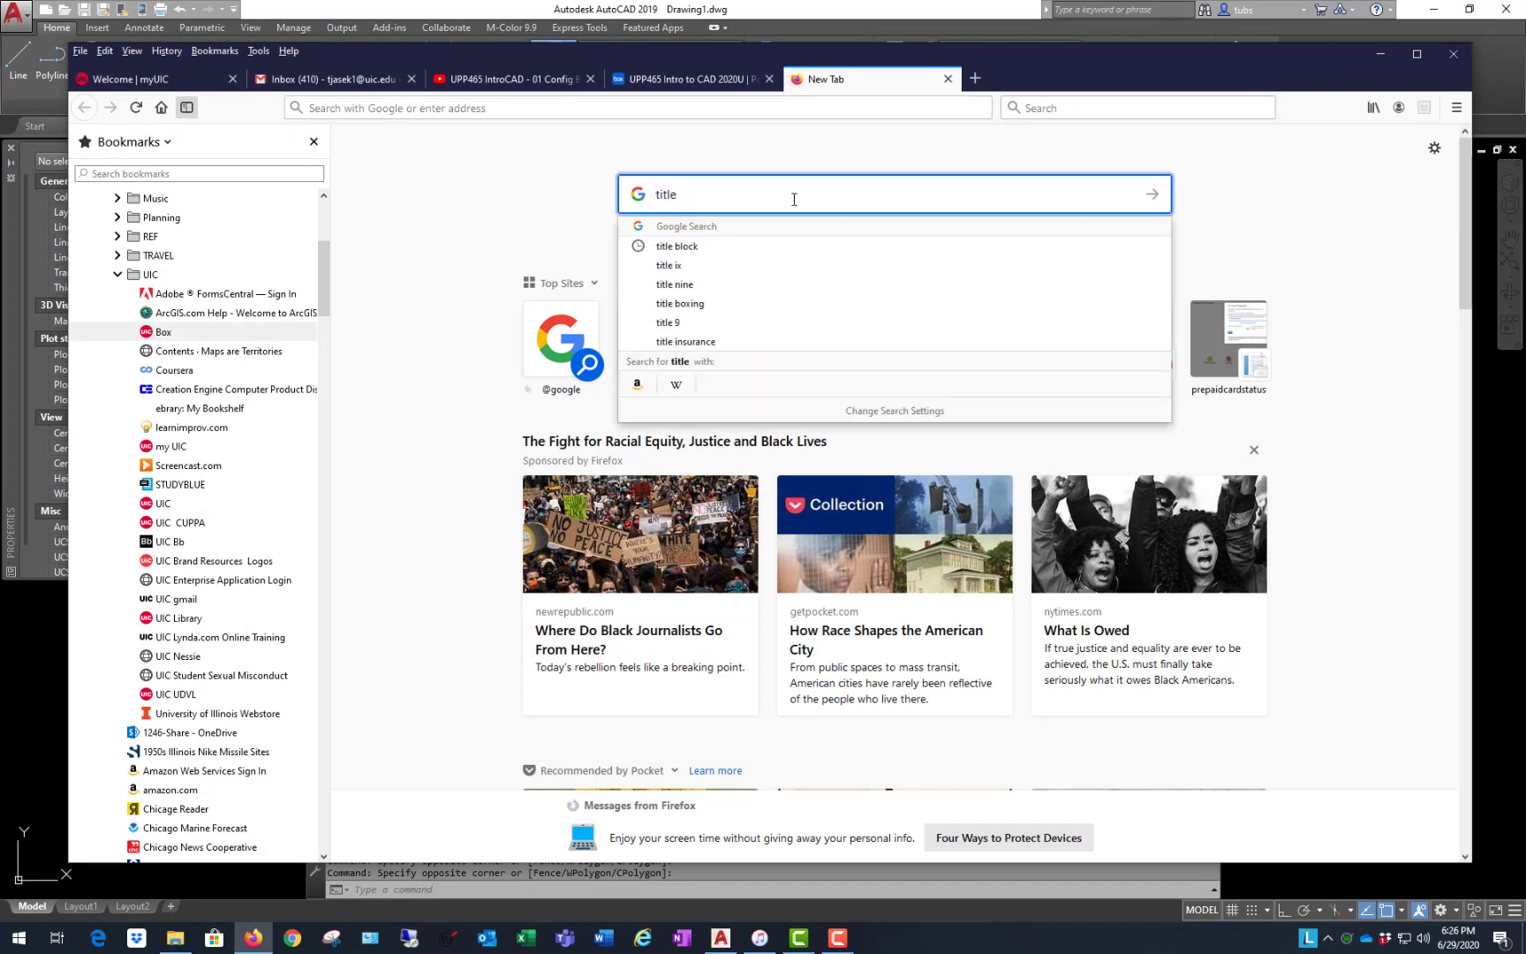
{"action": "type", "text": "block"}
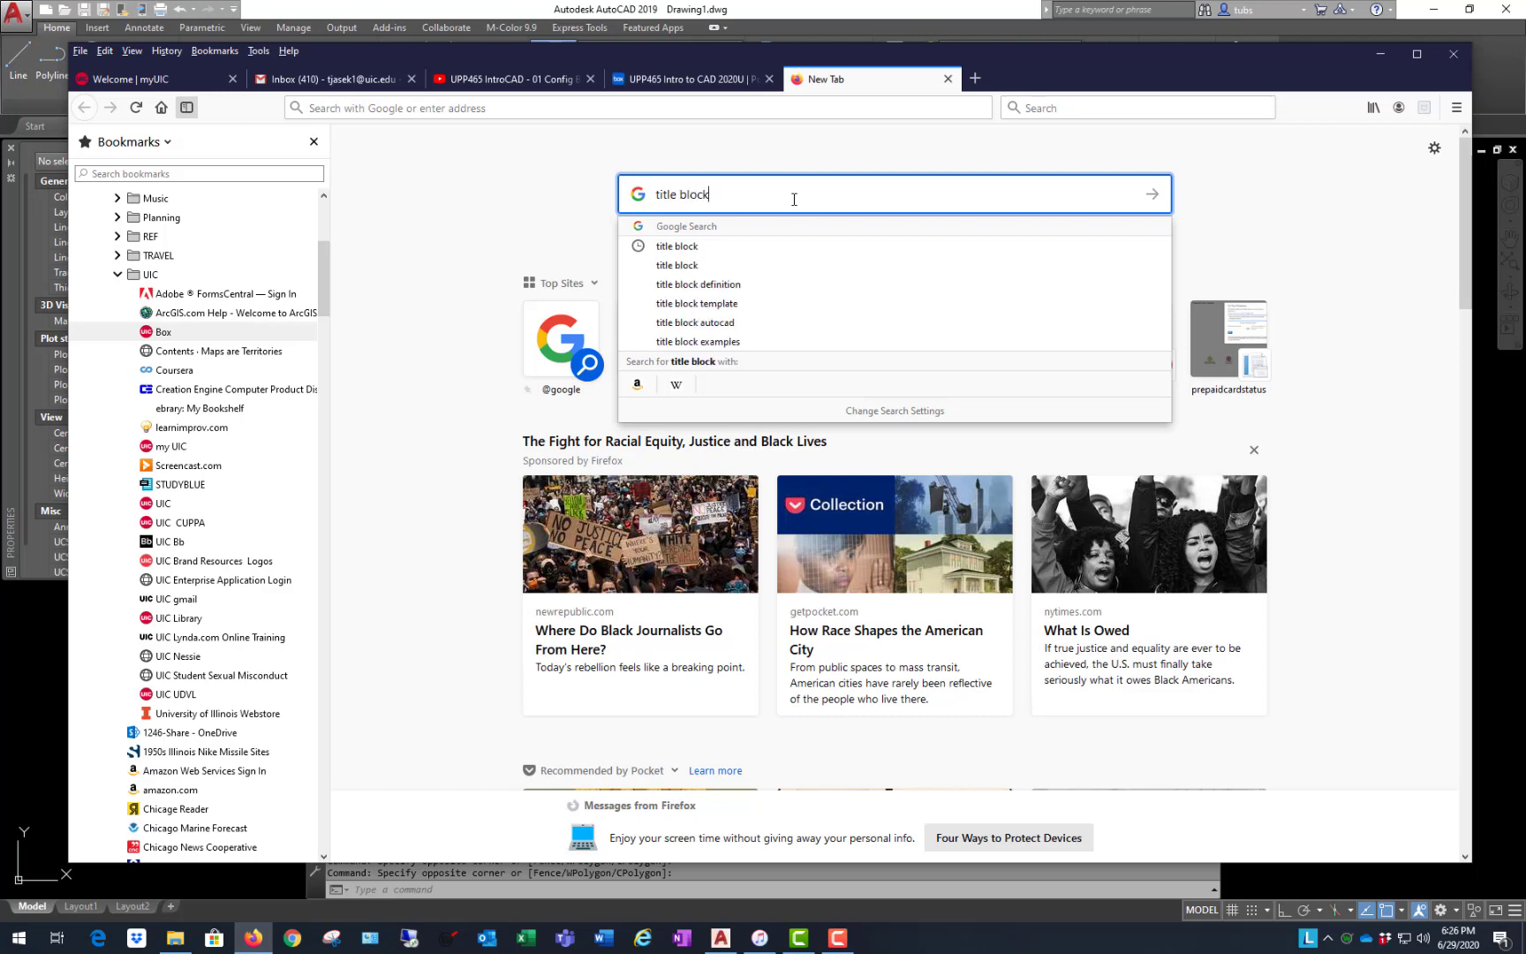
{"action": "key", "text": "Return"}
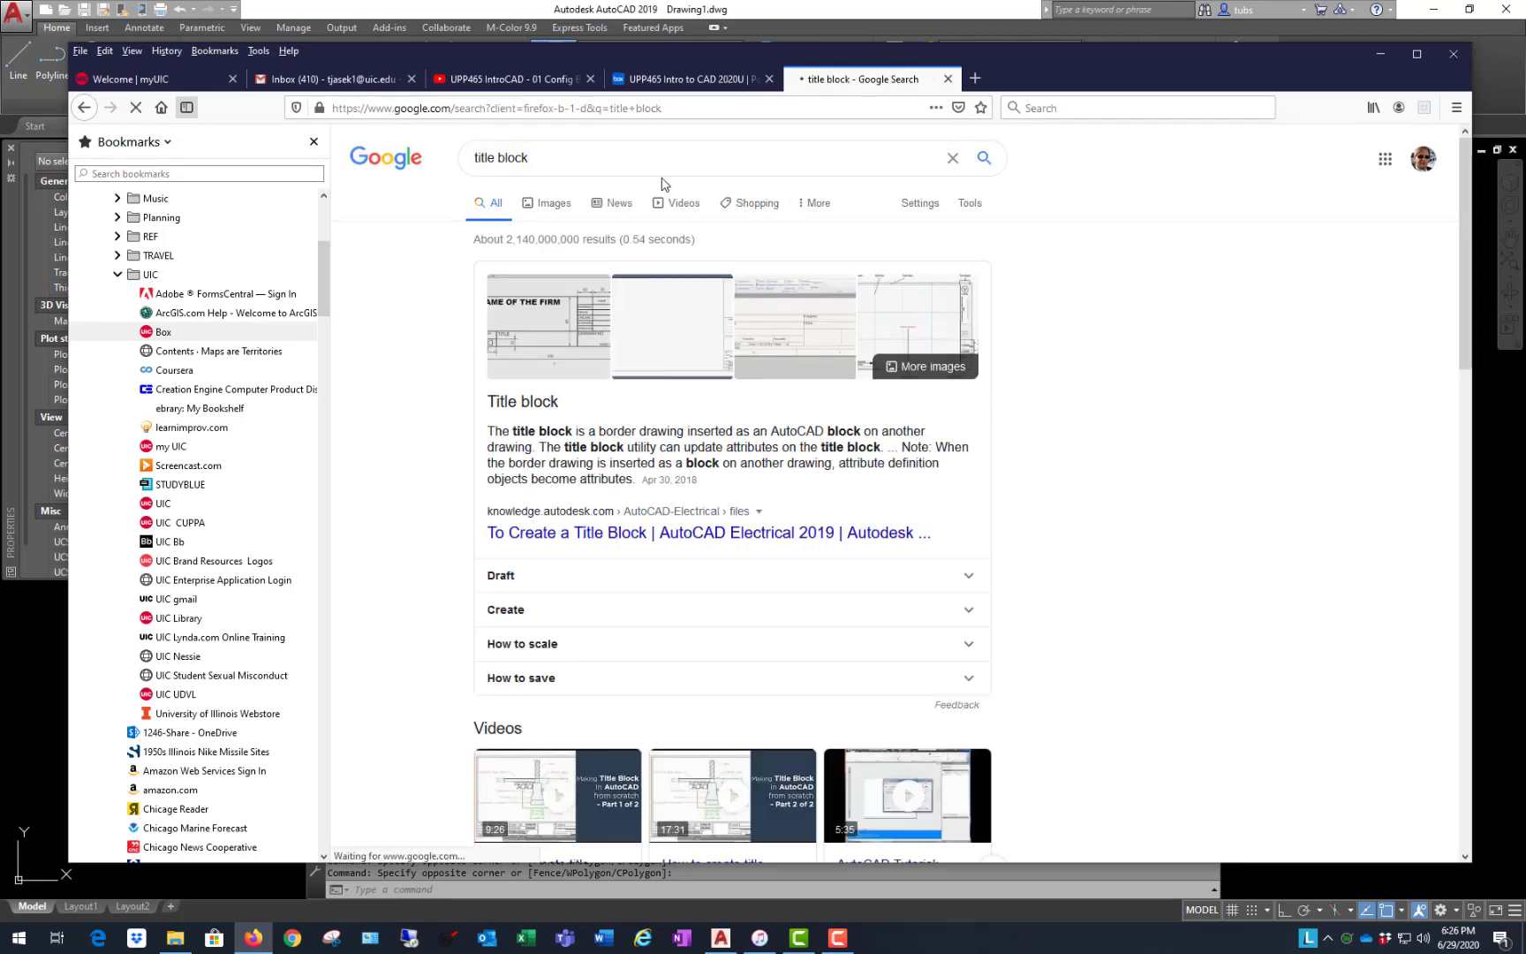
{"action": "left_click", "coordinate": [554, 207]}
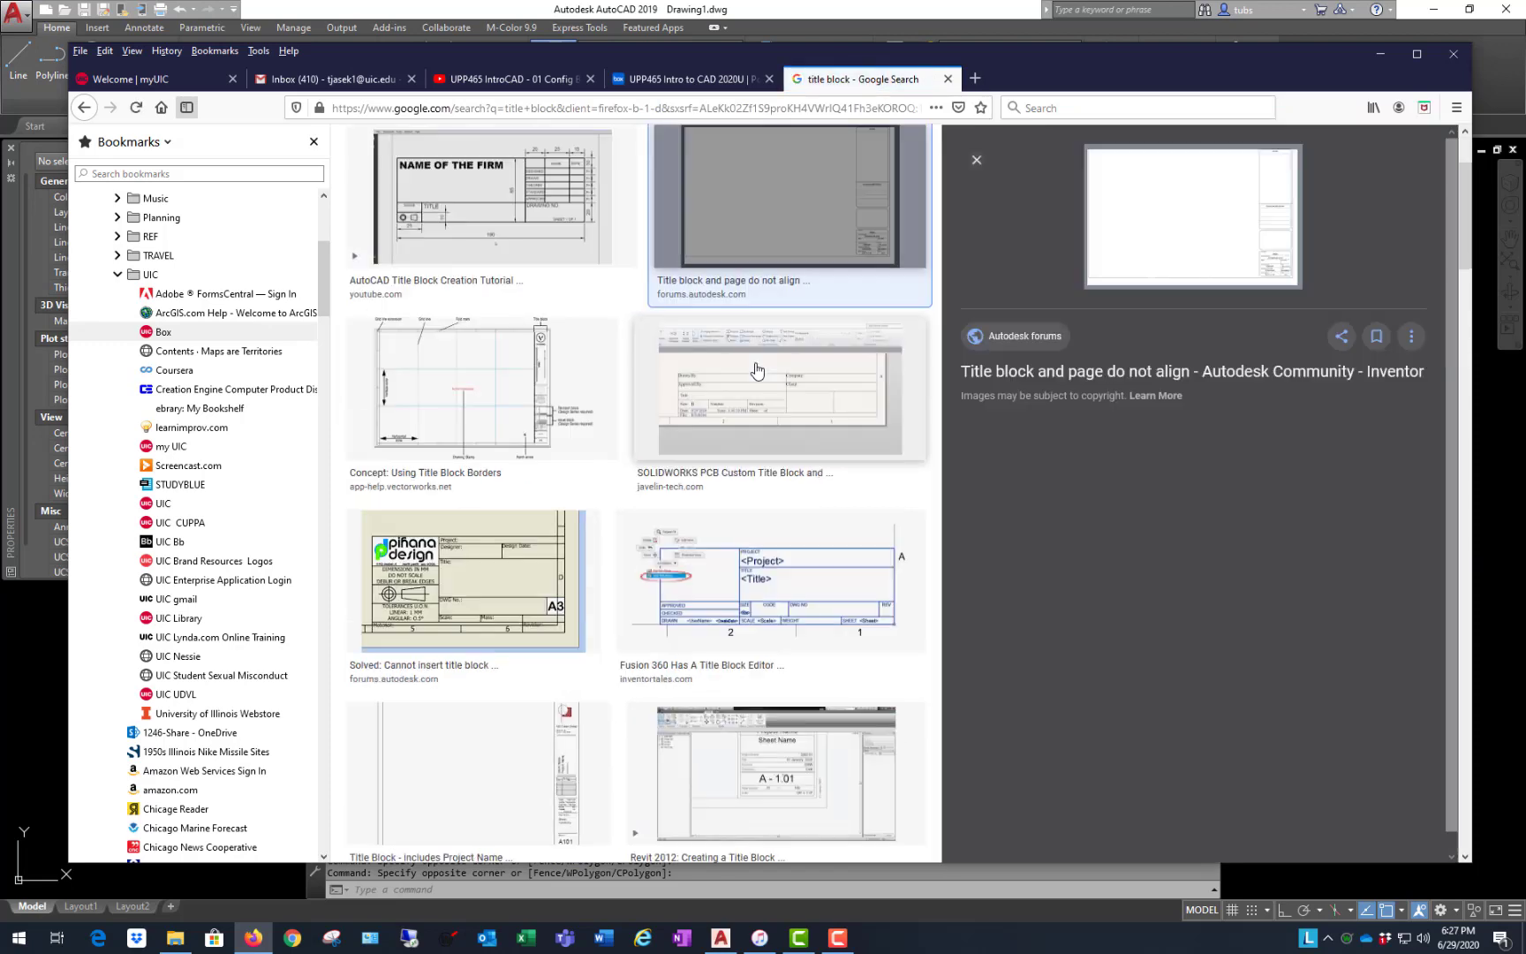
- Open the Autodesk forum page "Title block and page do not align" from the image results and examine its title block picture enlarged
{"action": "left_click", "coordinate": [735, 369]}
{"action": "left_click", "coordinate": [1236, 305]}
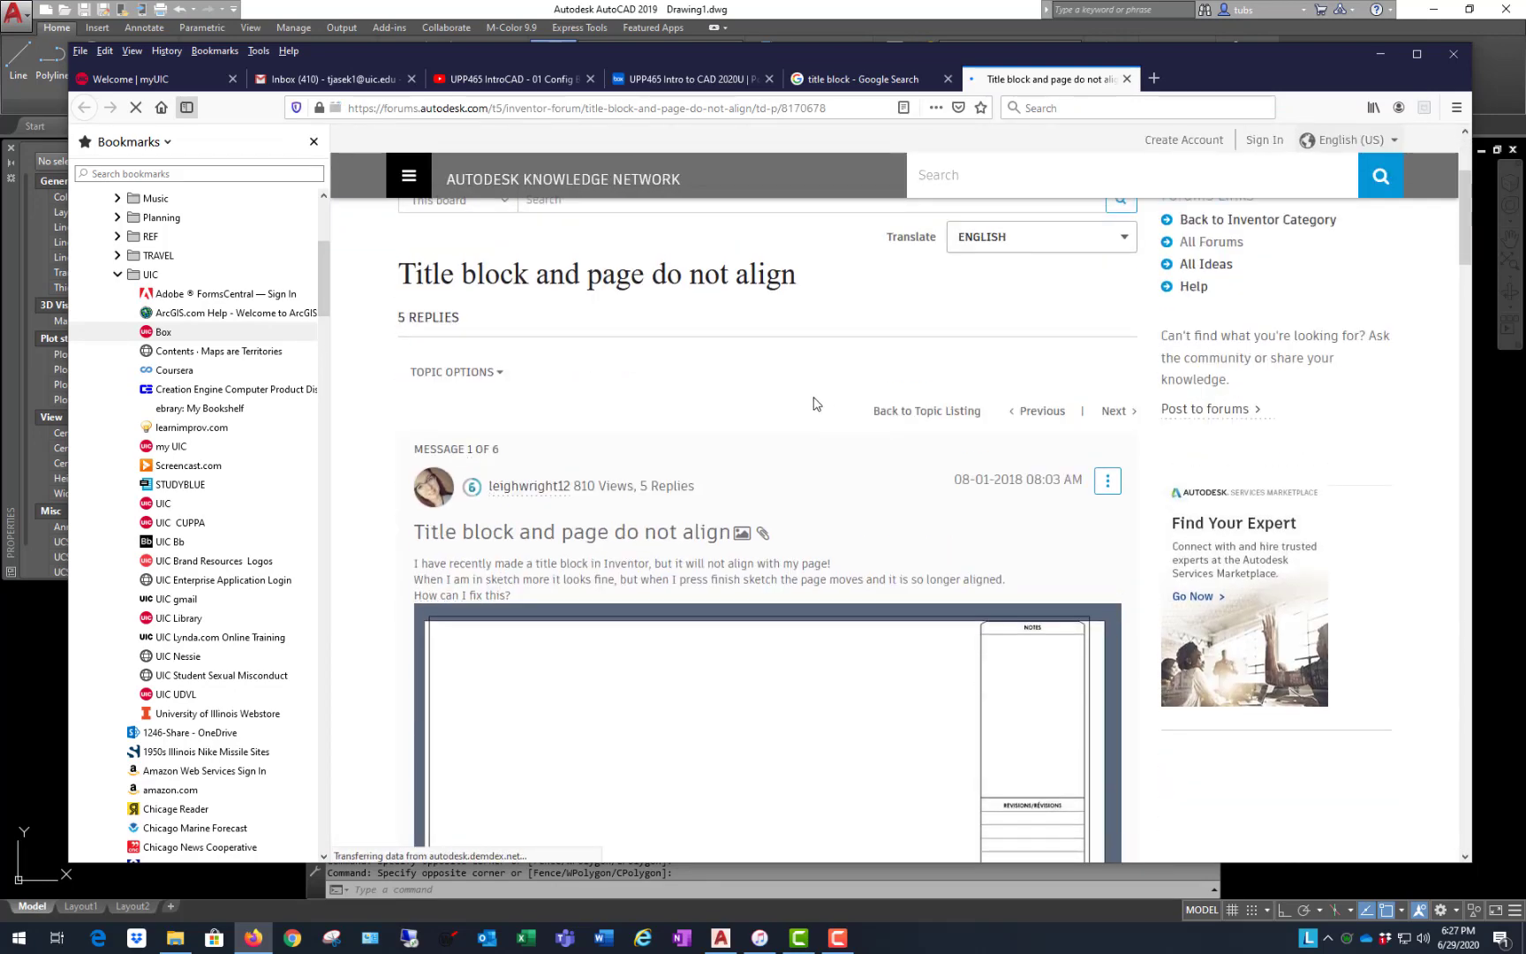
{"action": "scroll", "coordinate": [810, 405], "scroll_direction": "down", "scroll_amount": 4}
{"action": "scroll", "coordinate": [769, 380], "scroll_direction": "down", "scroll_amount": 1}
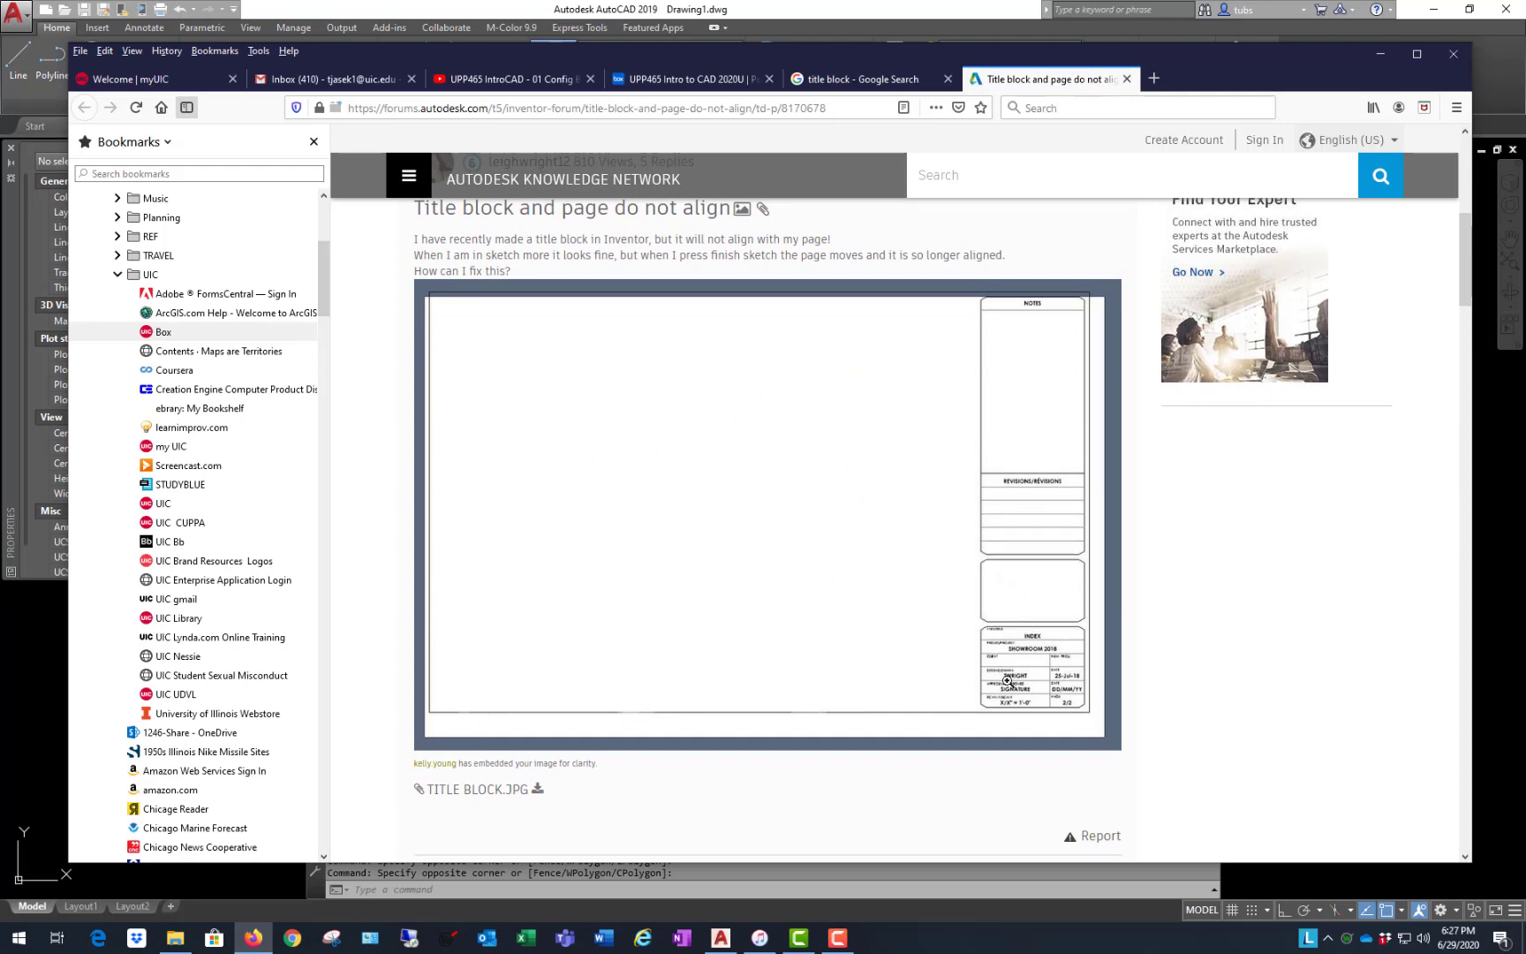
{"action": "left_click", "coordinate": [1039, 657]}
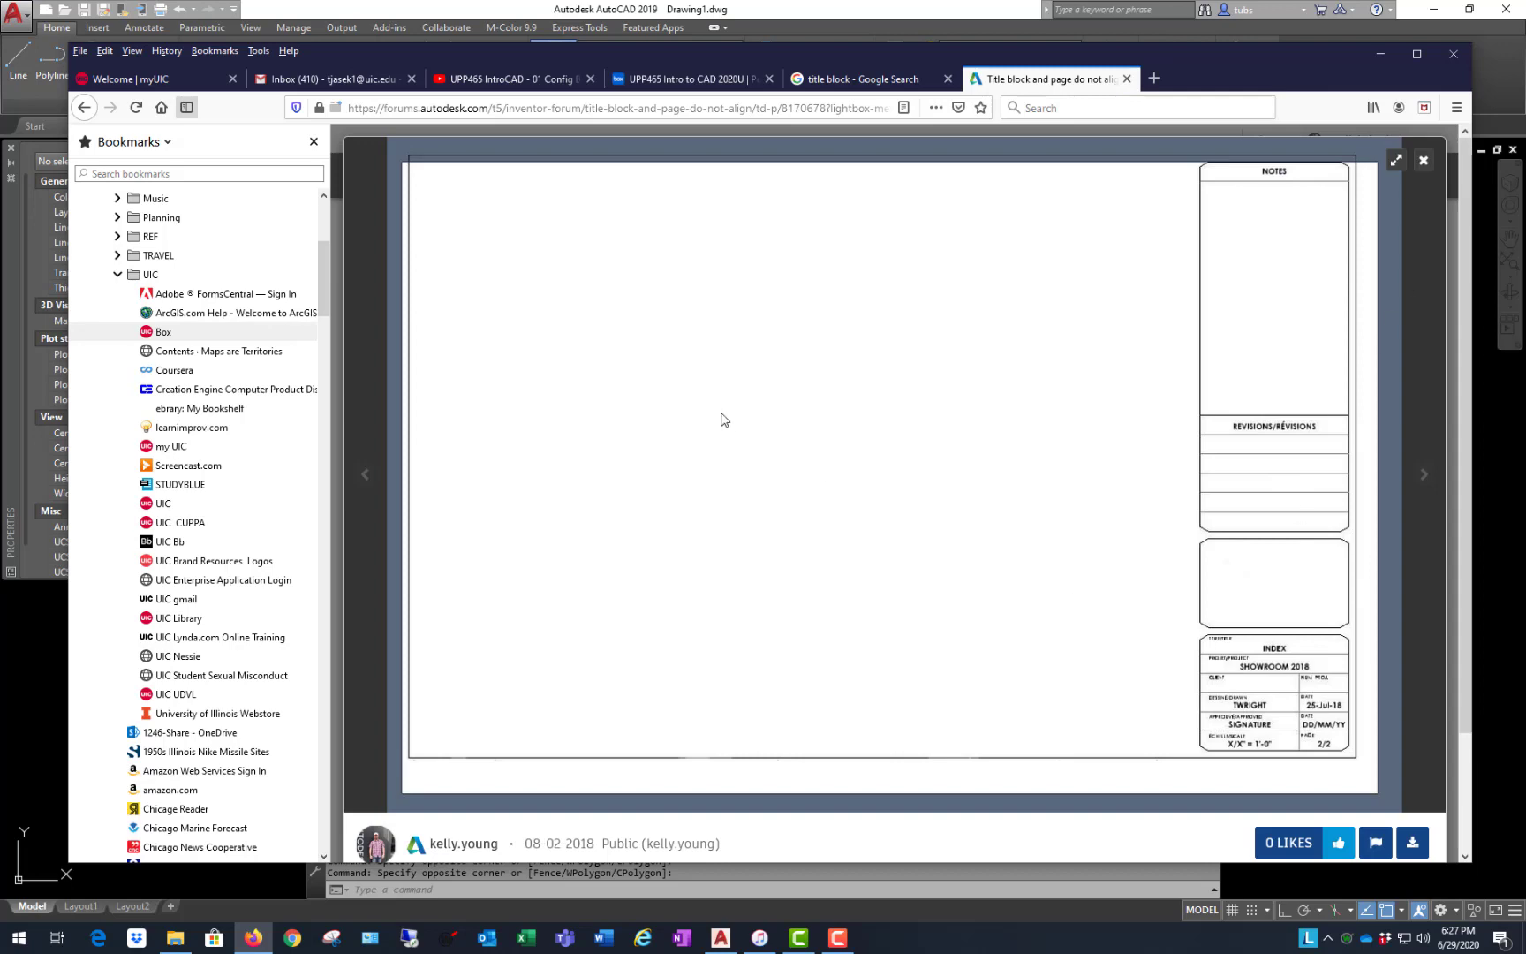
{"action": "left_click", "coordinate": [1424, 164]}
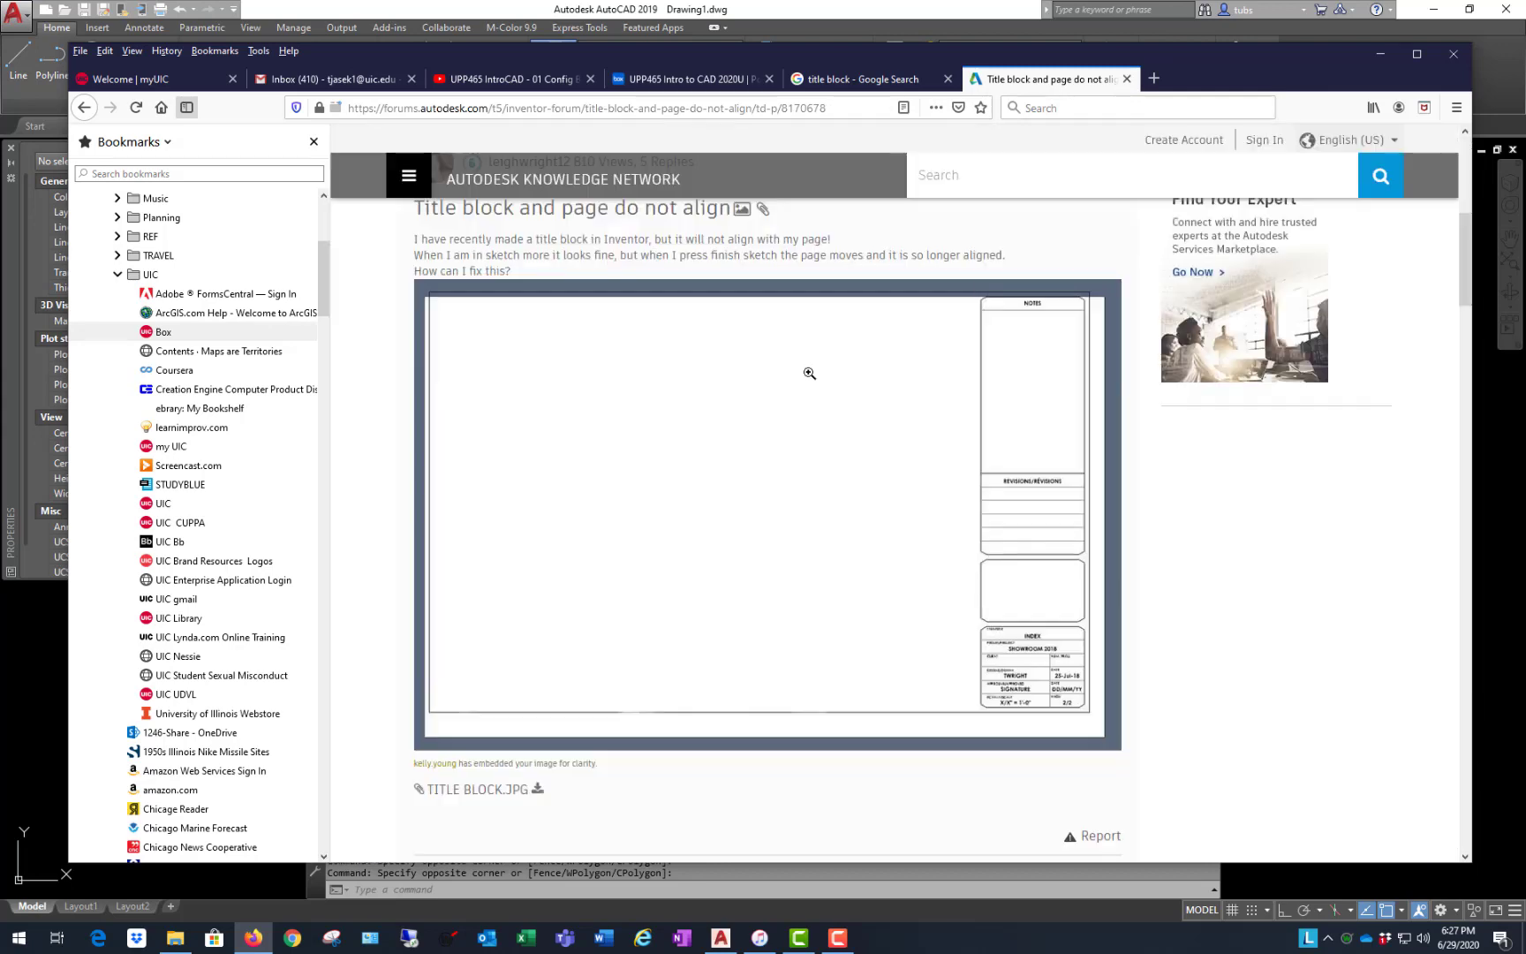
- Return to the image results and open the Vectorworks page "Concept: Using Title Block Borders" to examine its labelled border diagram
{"action": "left_click", "coordinate": [865, 82]}
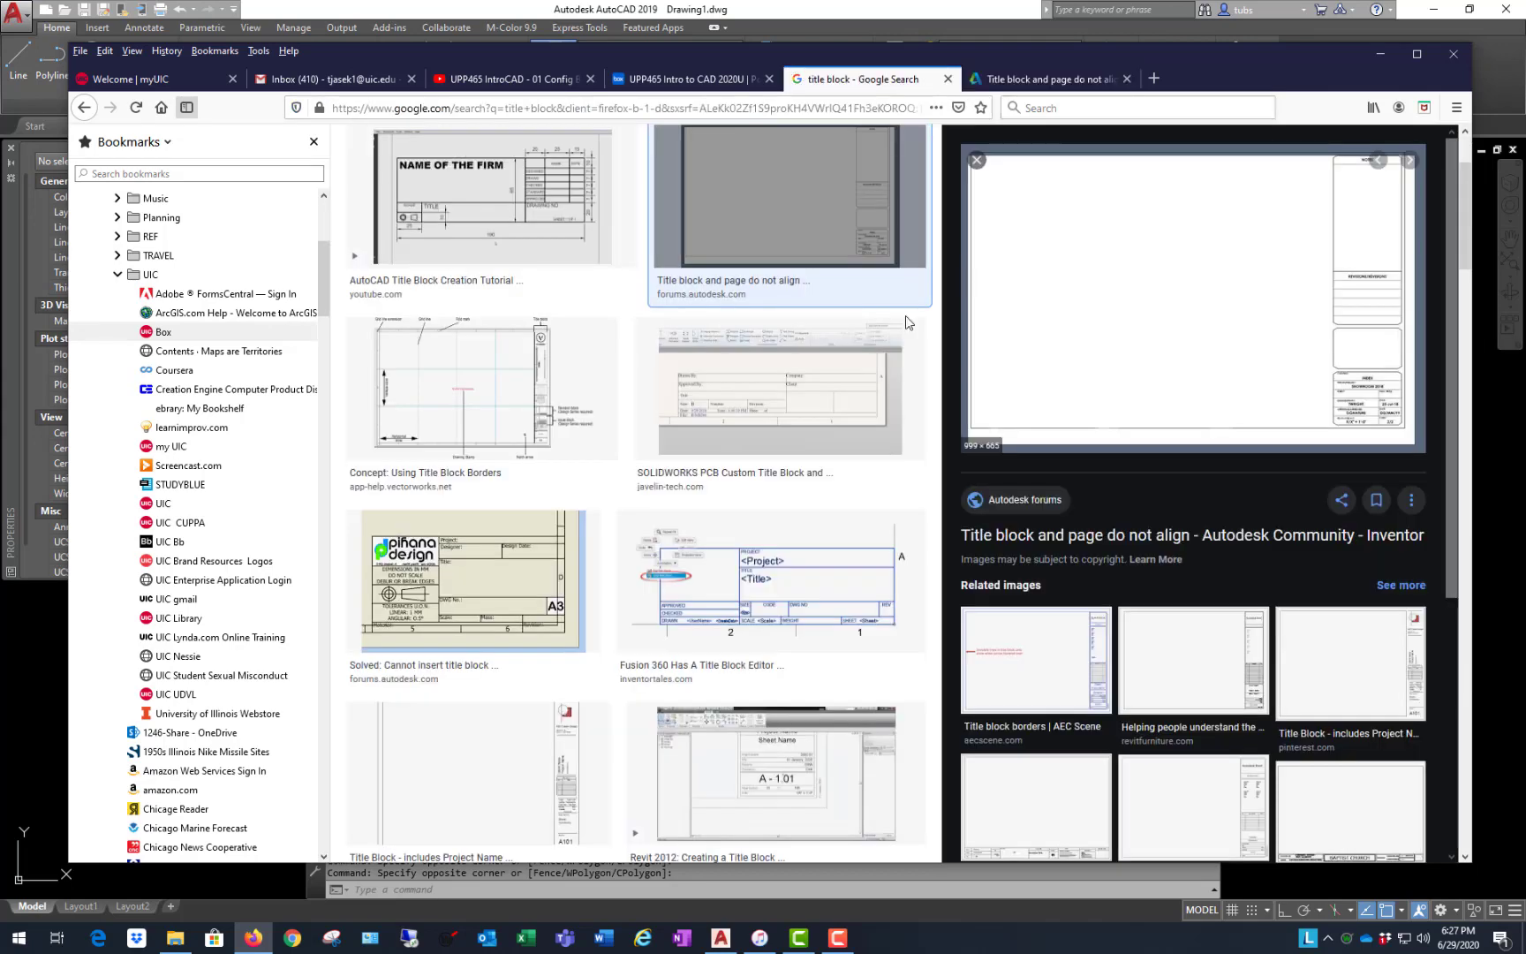
{"action": "left_click", "coordinate": [488, 401]}
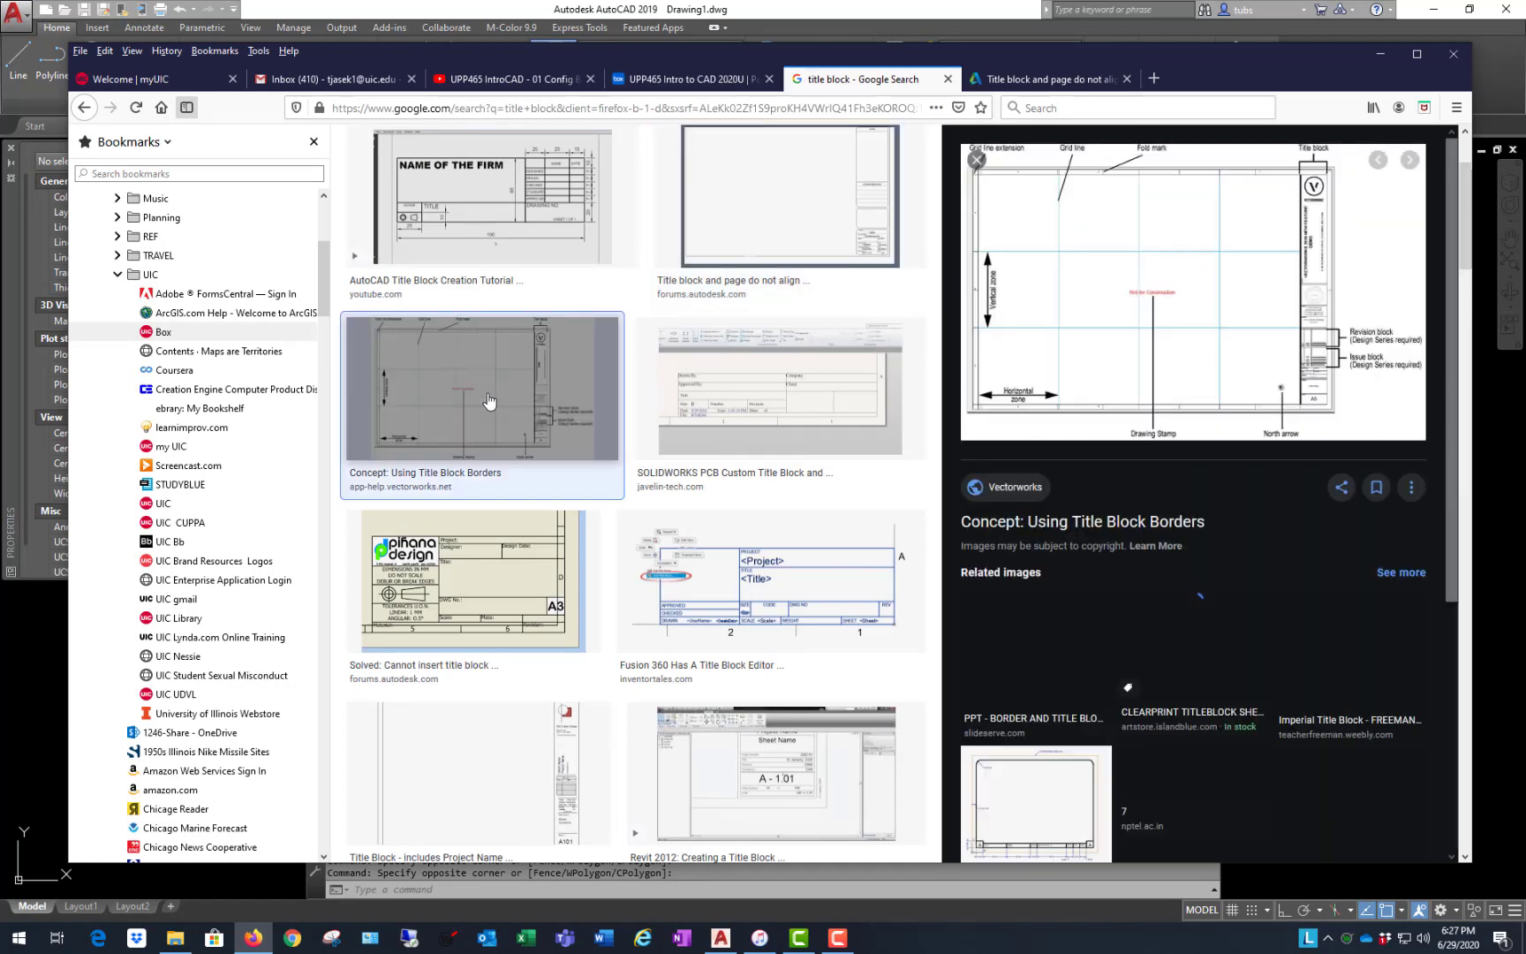
{"action": "left_click", "coordinate": [1092, 301]}
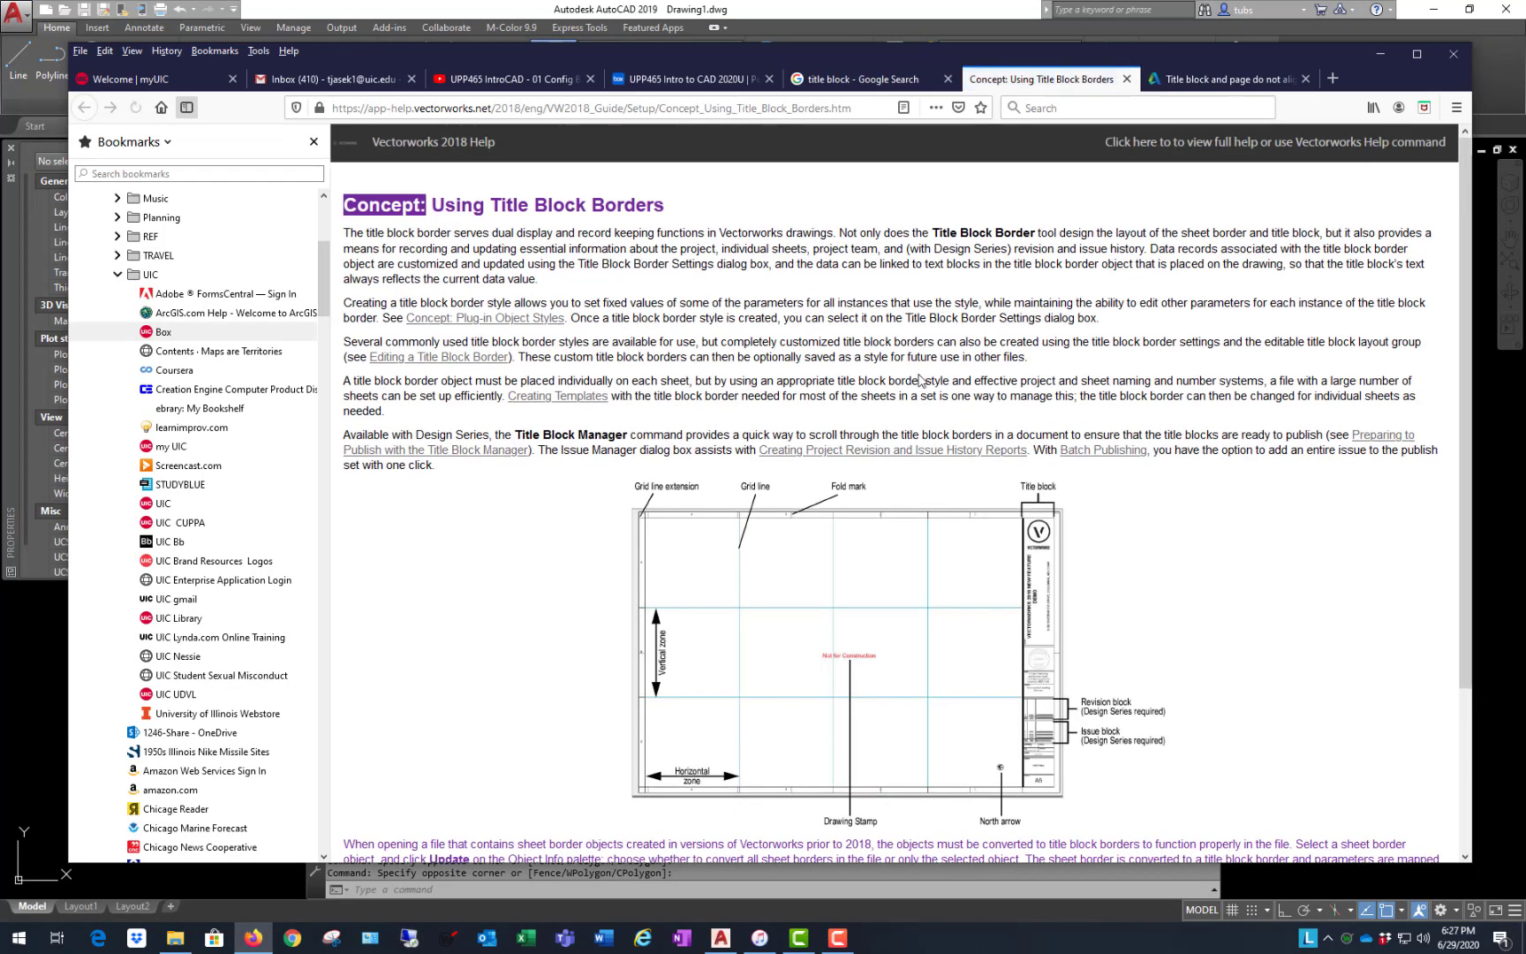
{"action": "scroll", "coordinate": [924, 375], "scroll_direction": "down", "scroll_amount": 3}
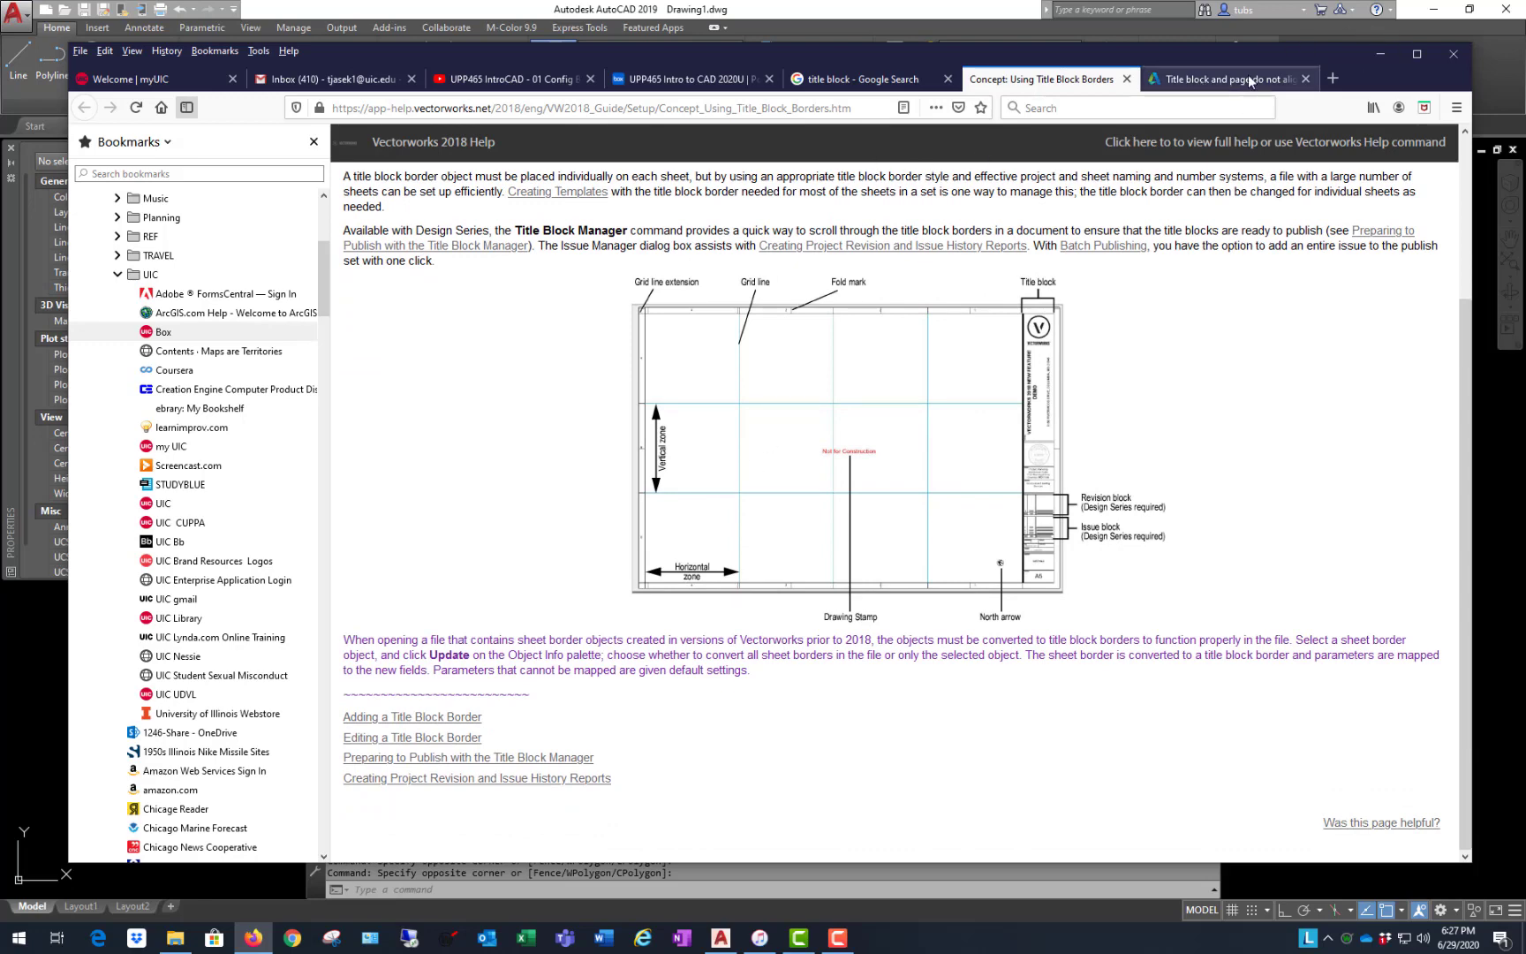
- Replace the Autodesk forum page with the Google home page and search for "nontechnical title block"
{"action": "left_click", "coordinate": [1209, 79]}
{"action": "left_click", "coordinate": [160, 107]}
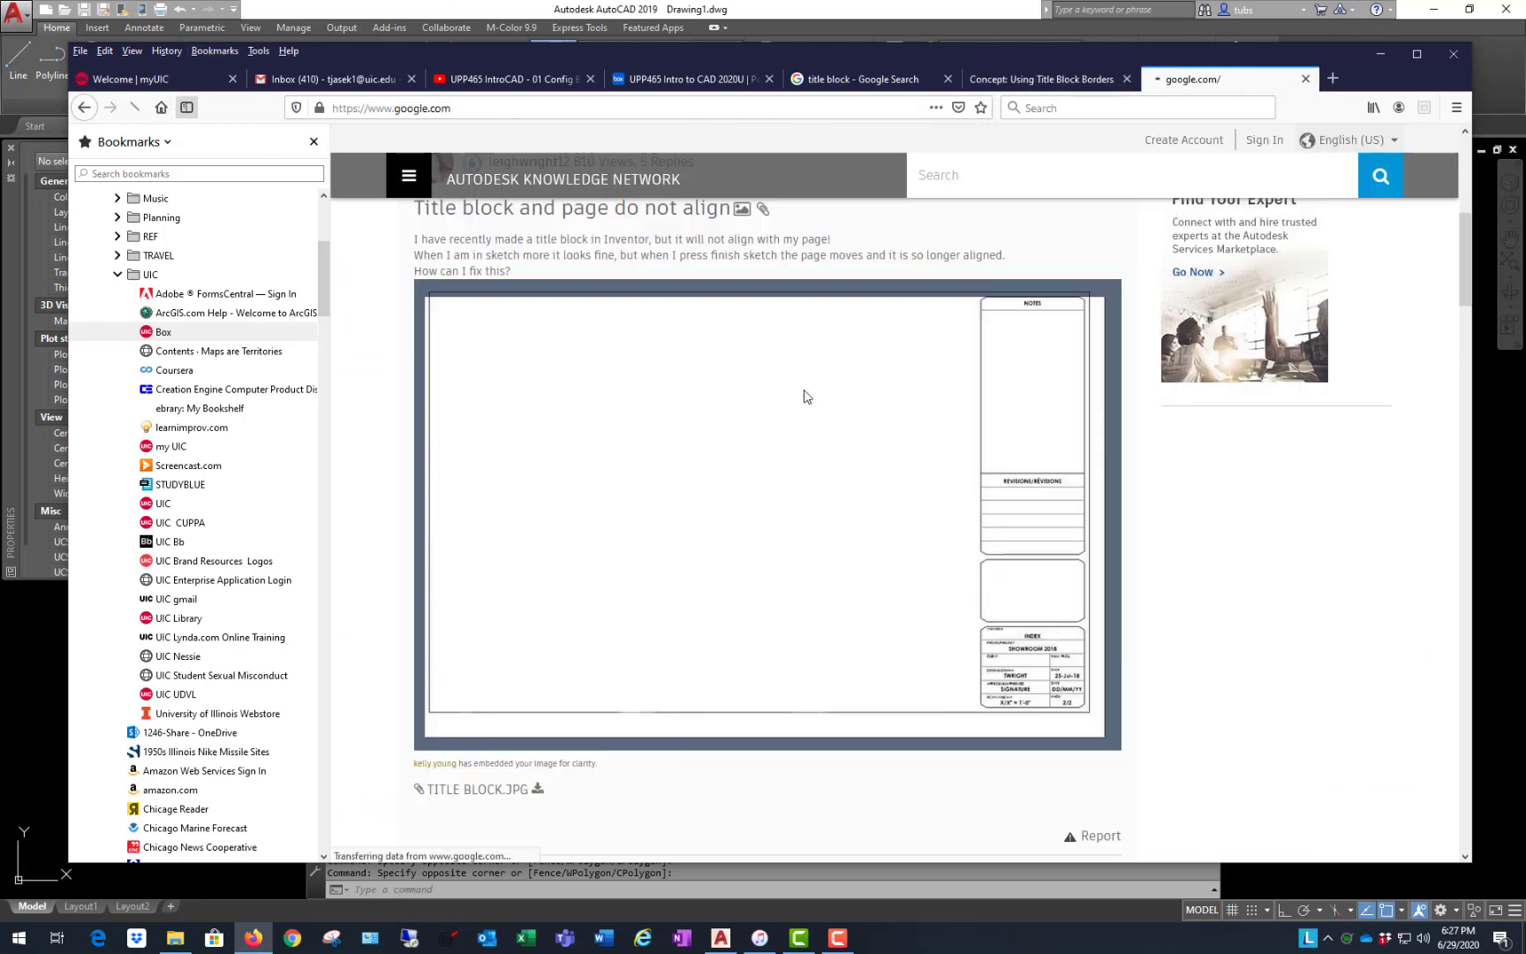
{"action": "left_click", "coordinate": [792, 397]}
{"action": "type", "text": "no"}
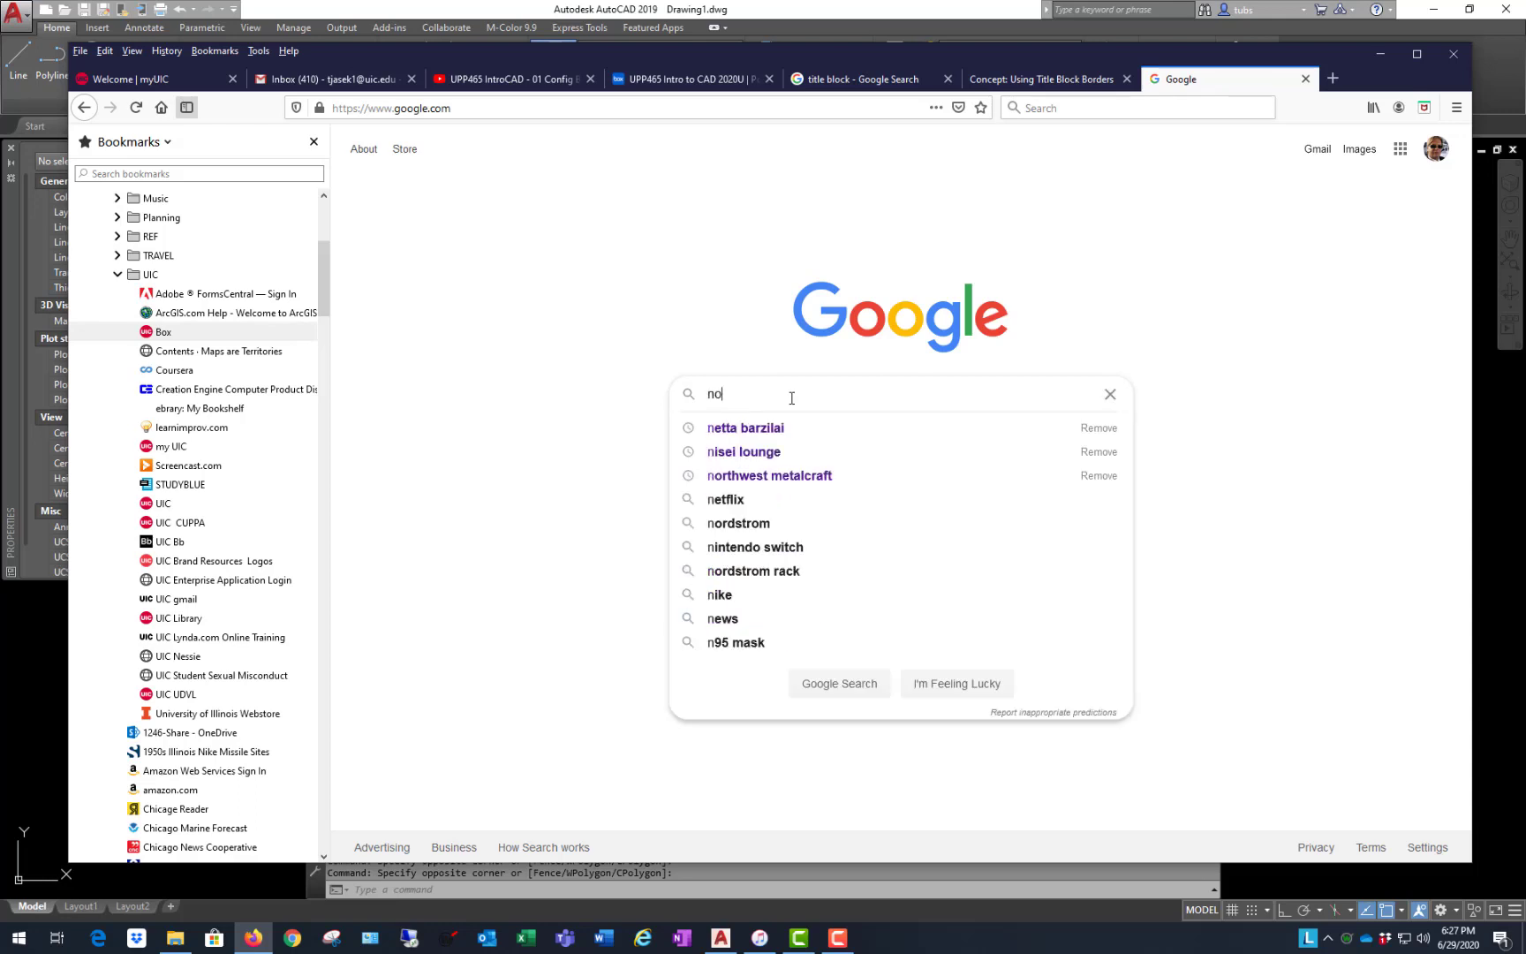
{"action": "type", "text": "ntechnica"}
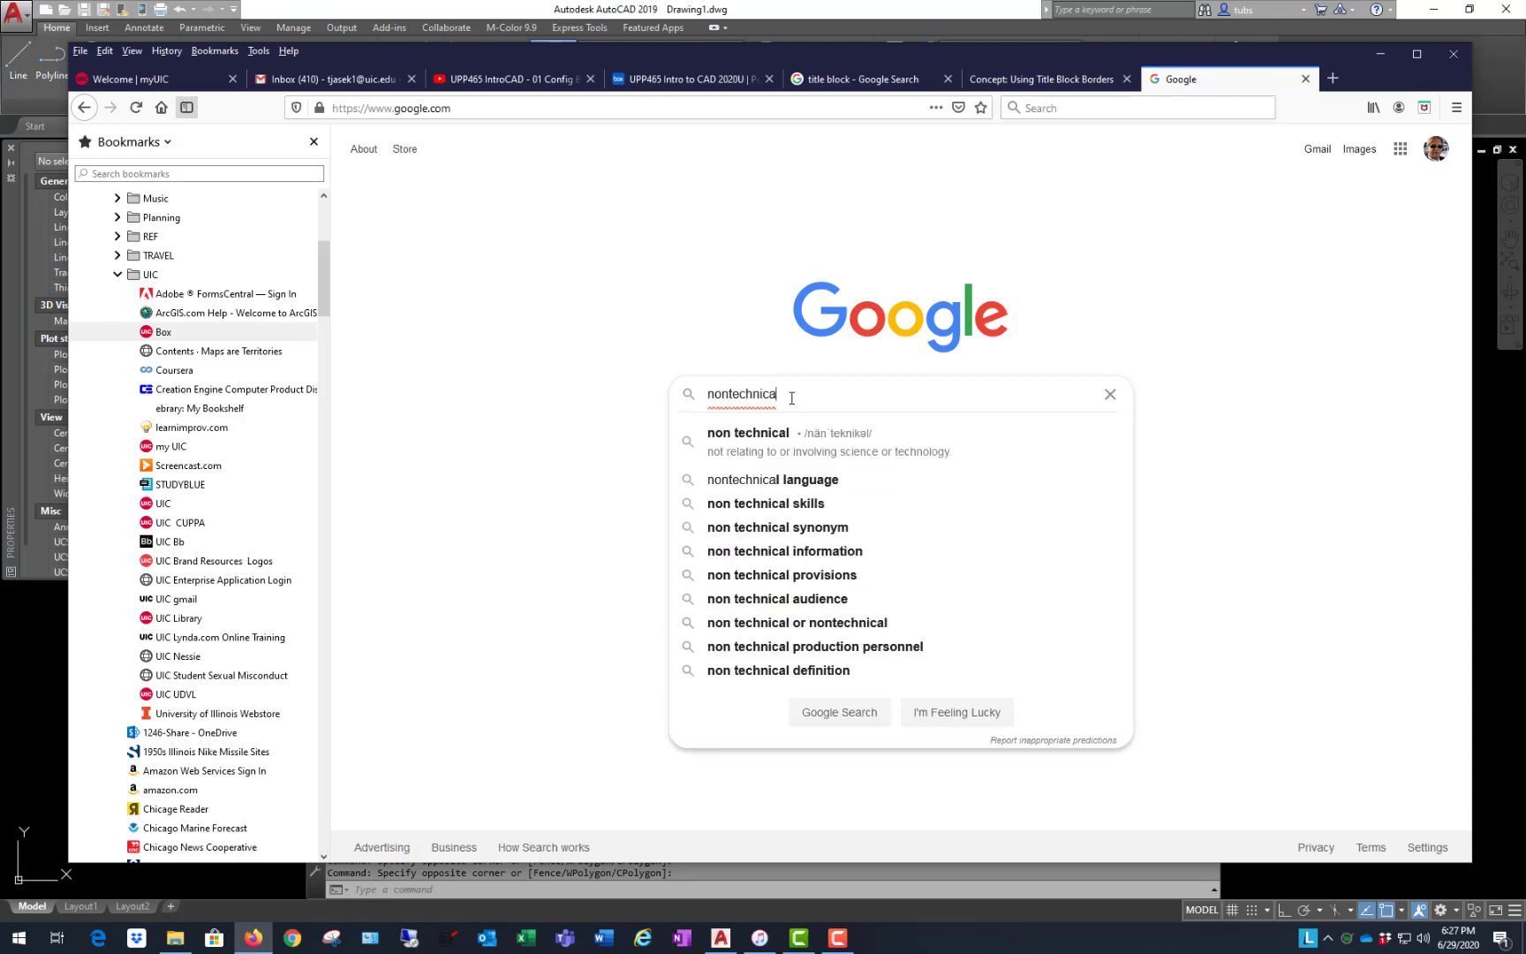
{"action": "type", "text": "l title b"}
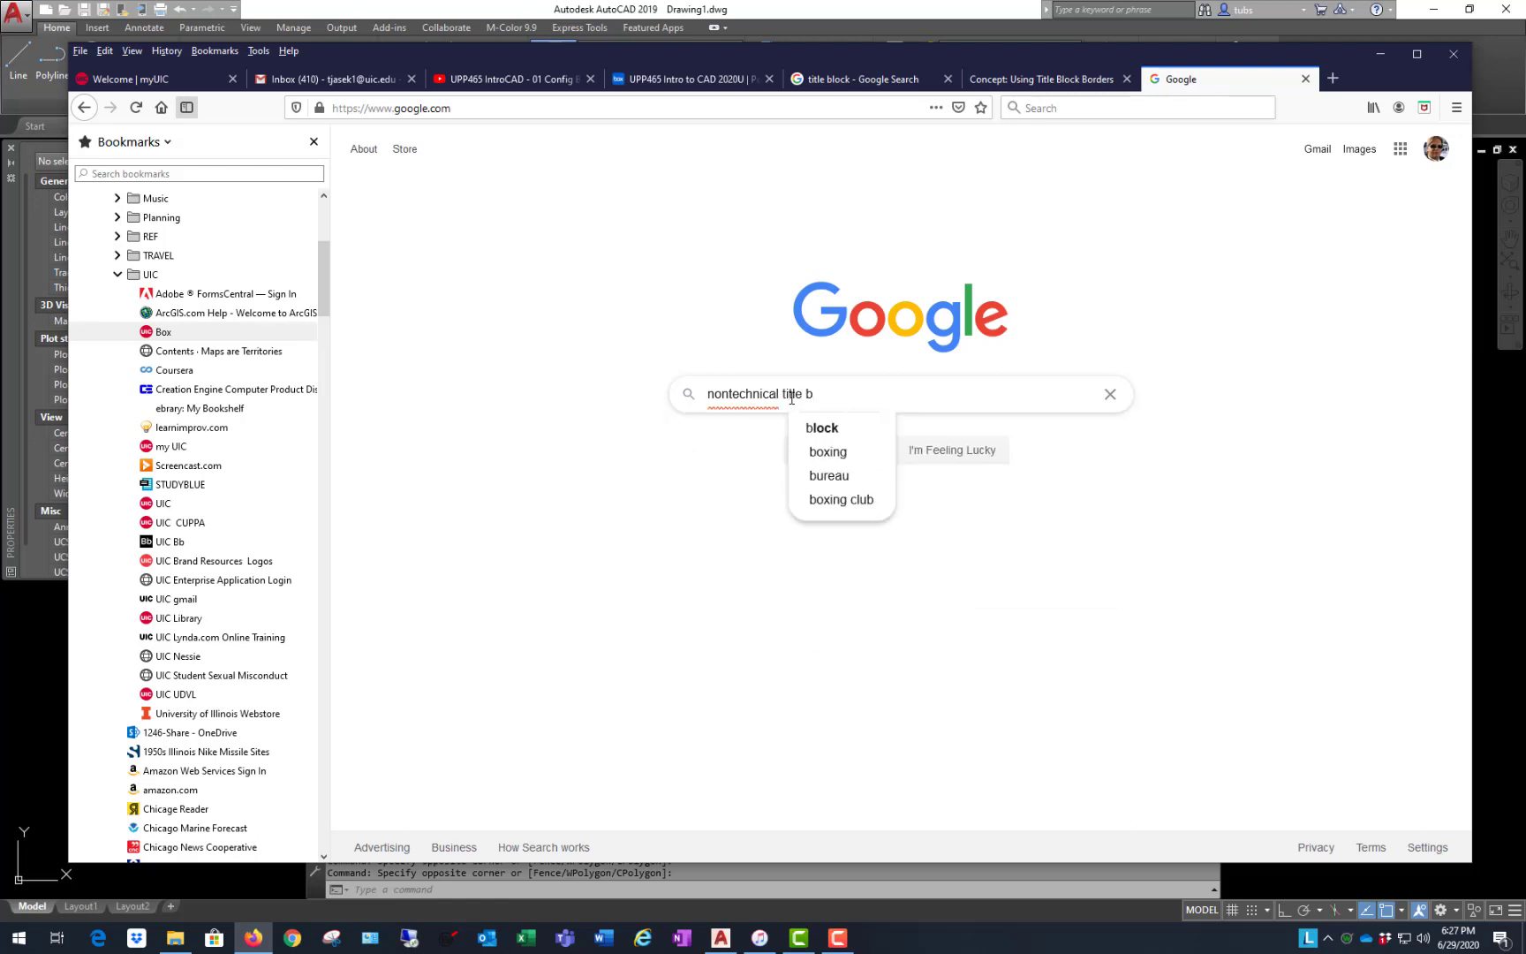
{"action": "type", "text": "lock"}
{"action": "key", "text": "Return"}
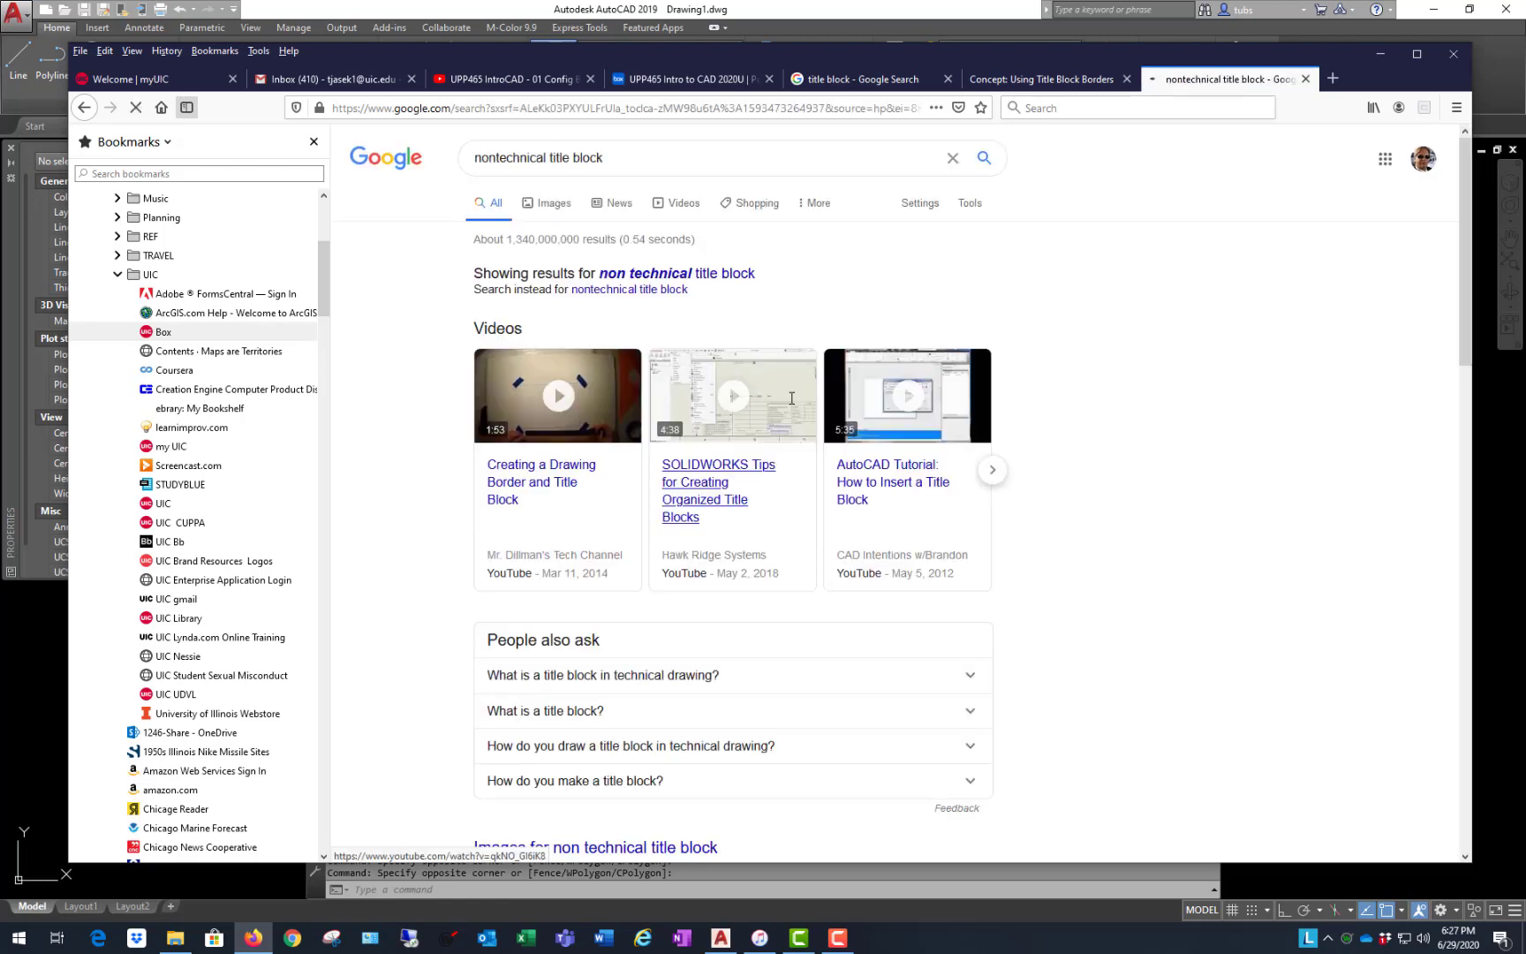
- Show the image results for the nontechnical title block search and look through them for examples
{"action": "left_click", "coordinate": [554, 211]}
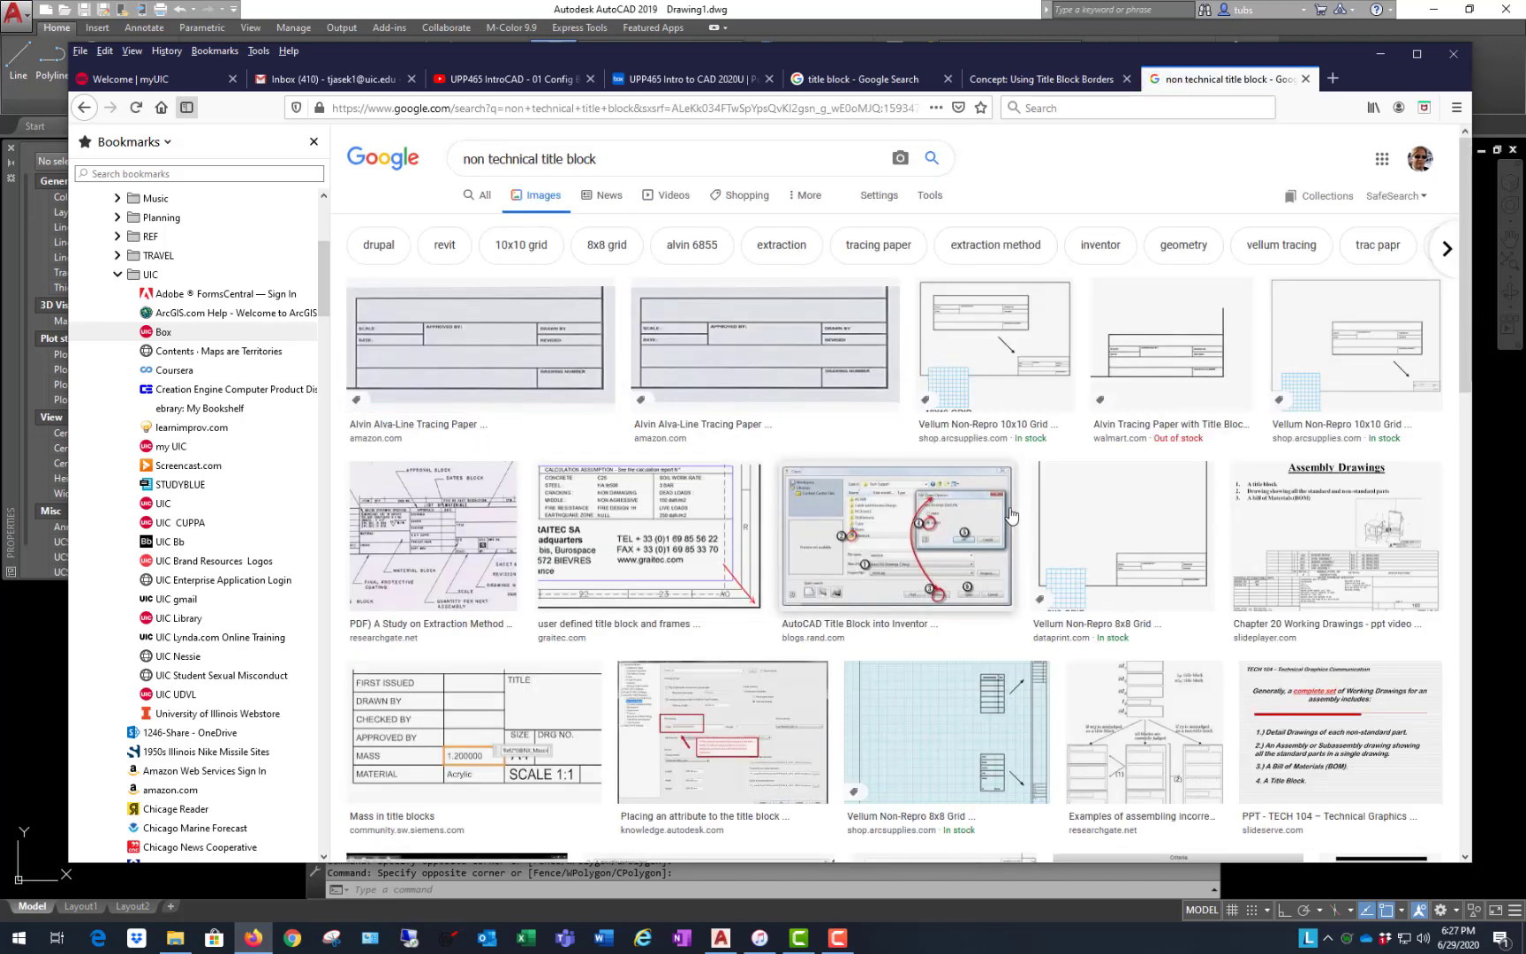
{"action": "scroll", "coordinate": [909, 463], "scroll_direction": "down", "scroll_amount": 5}
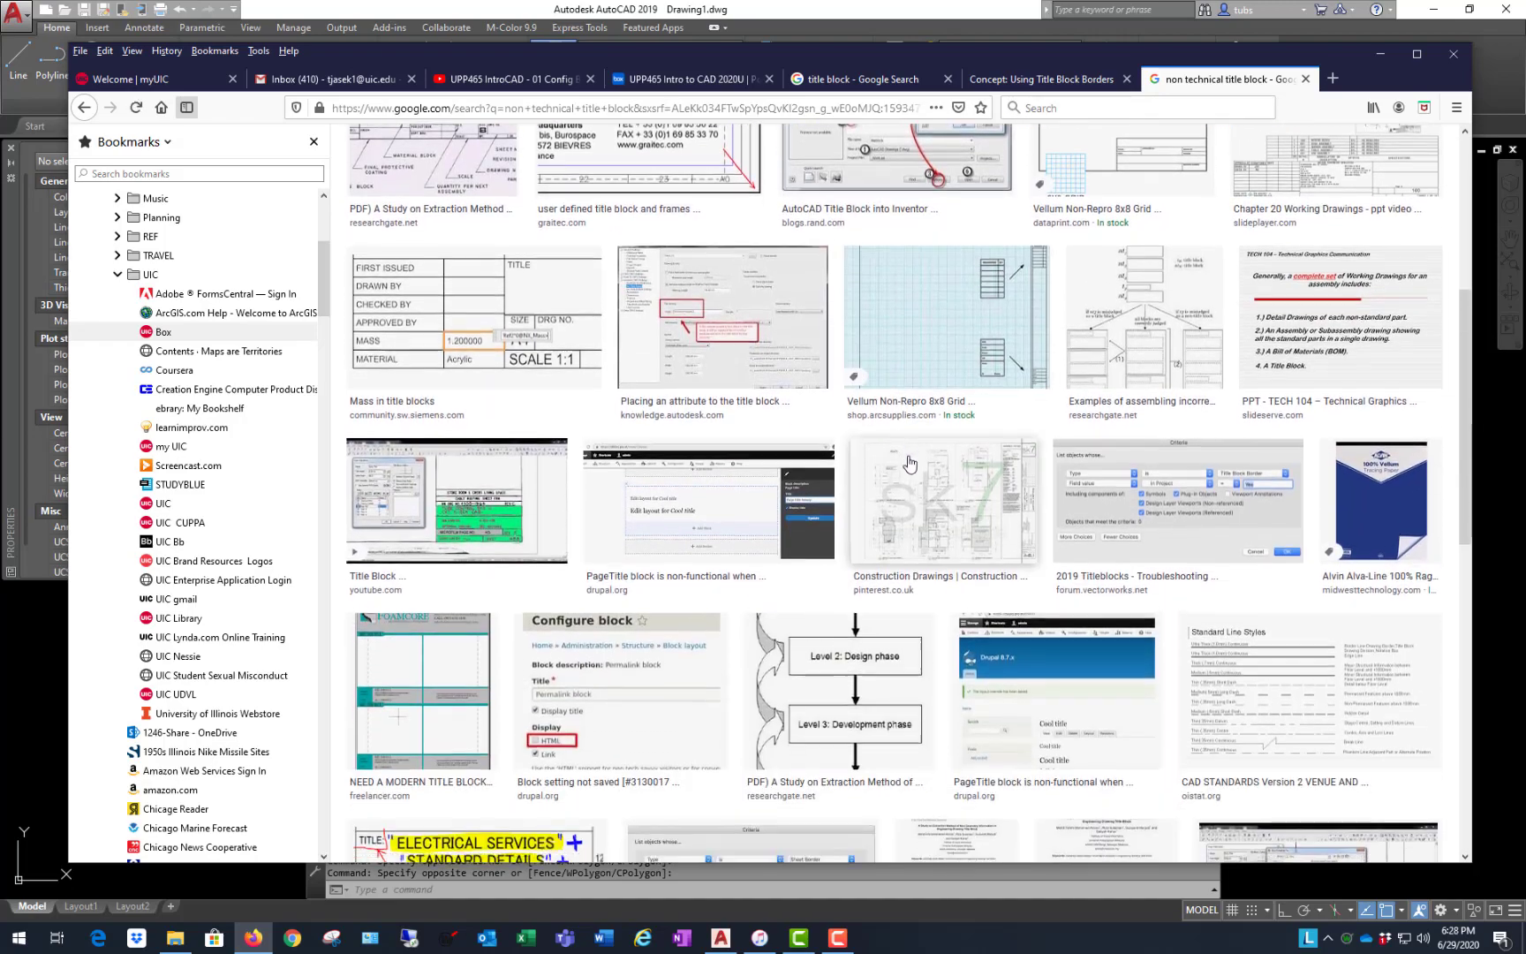
{"action": "scroll", "coordinate": [909, 463], "scroll_direction": "down", "scroll_amount": 6}
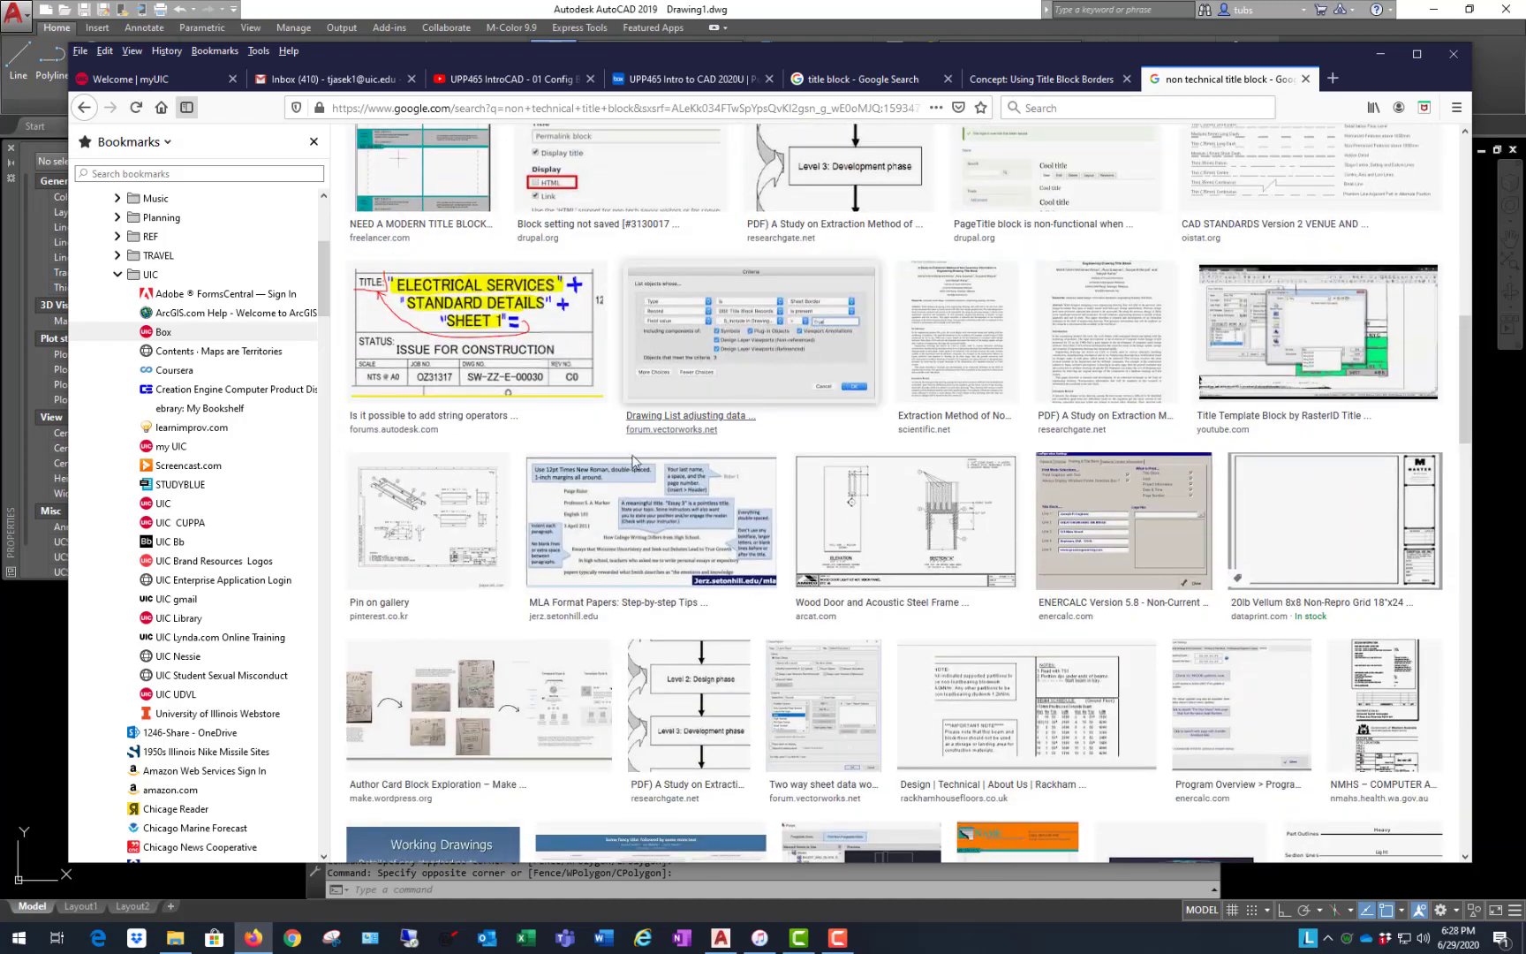
{"action": "scroll", "coordinate": [632, 461], "scroll_direction": "down", "scroll_amount": 3}
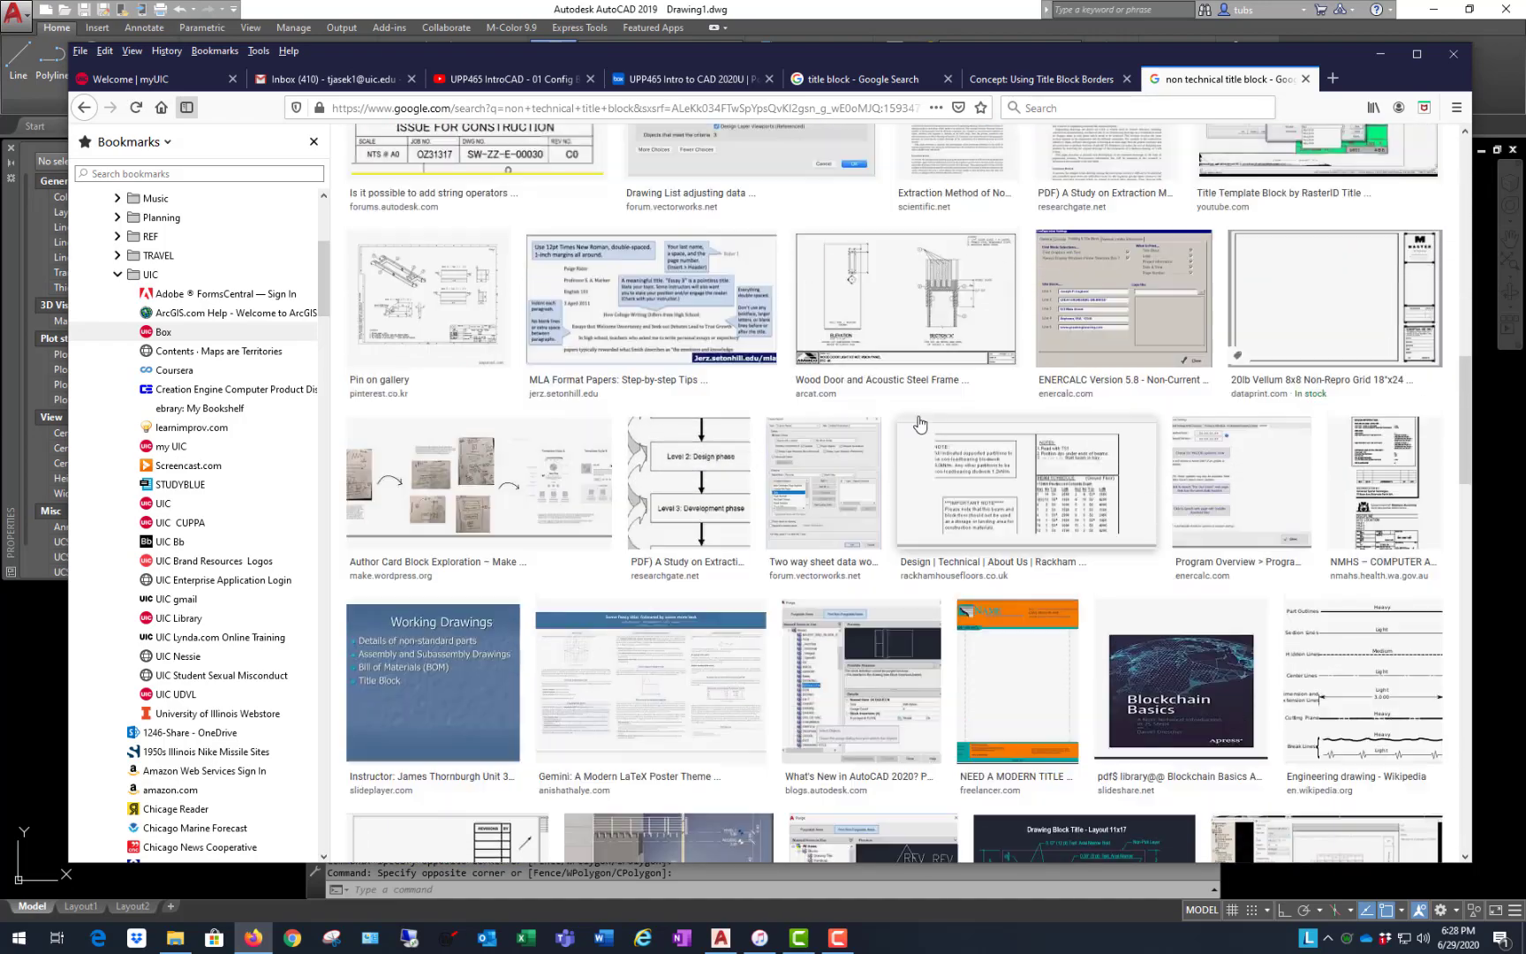
{"action": "scroll", "coordinate": [919, 424], "scroll_direction": "up", "scroll_amount": 14}
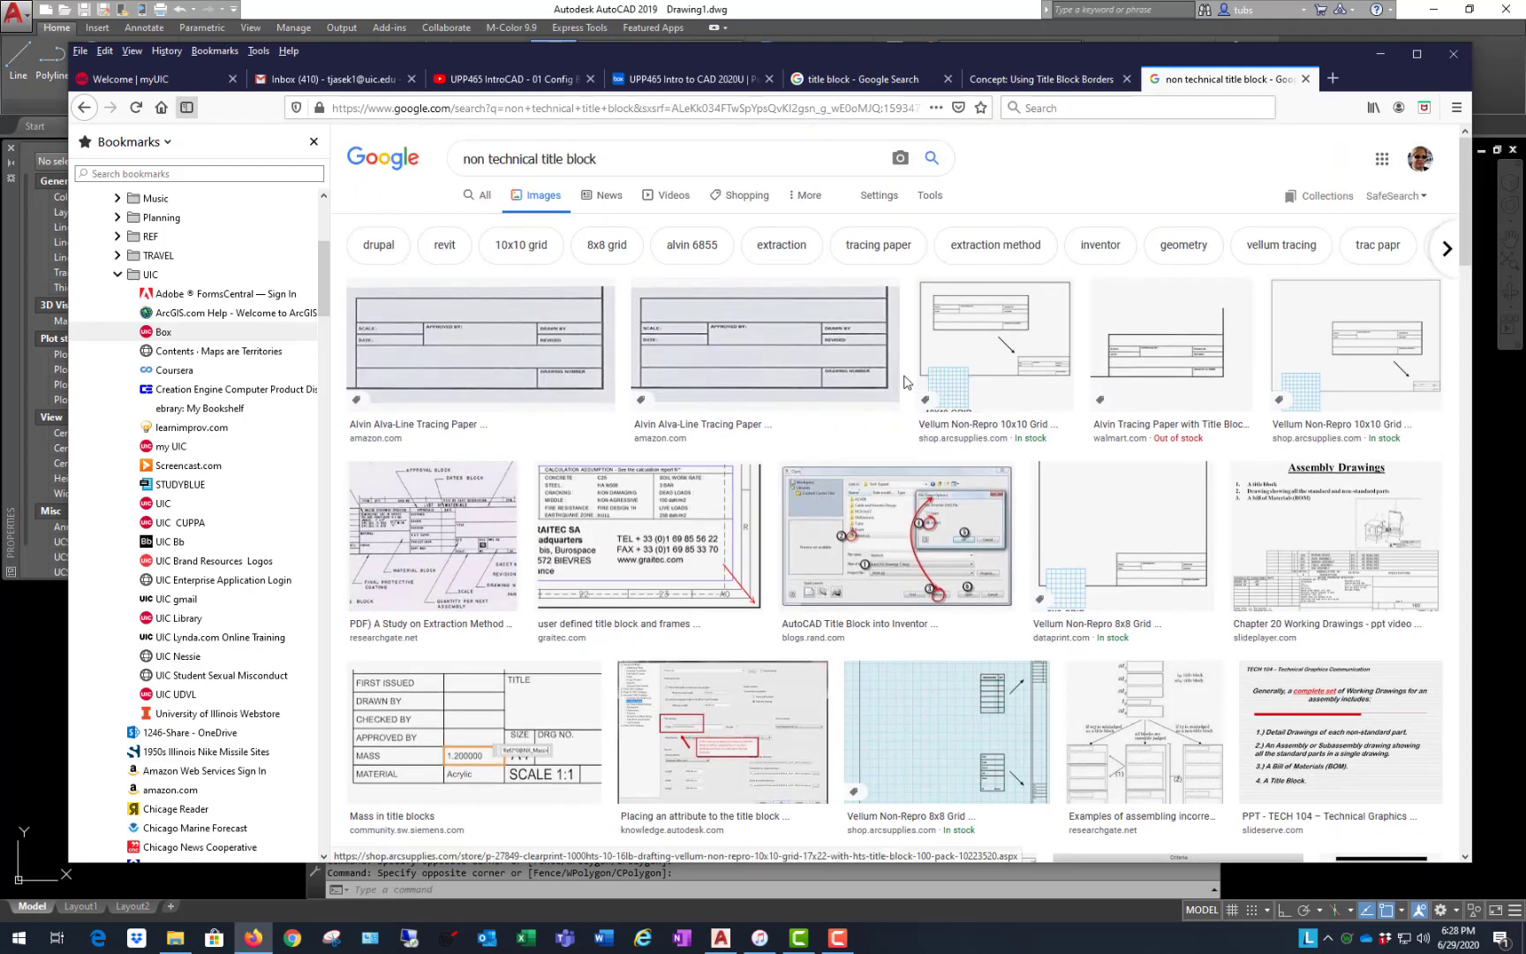
- Go back to the first "title block" image results and open the Javelin page on the SOLIDWORKS PCB custom title block
{"action": "left_click", "coordinate": [1060, 79]}
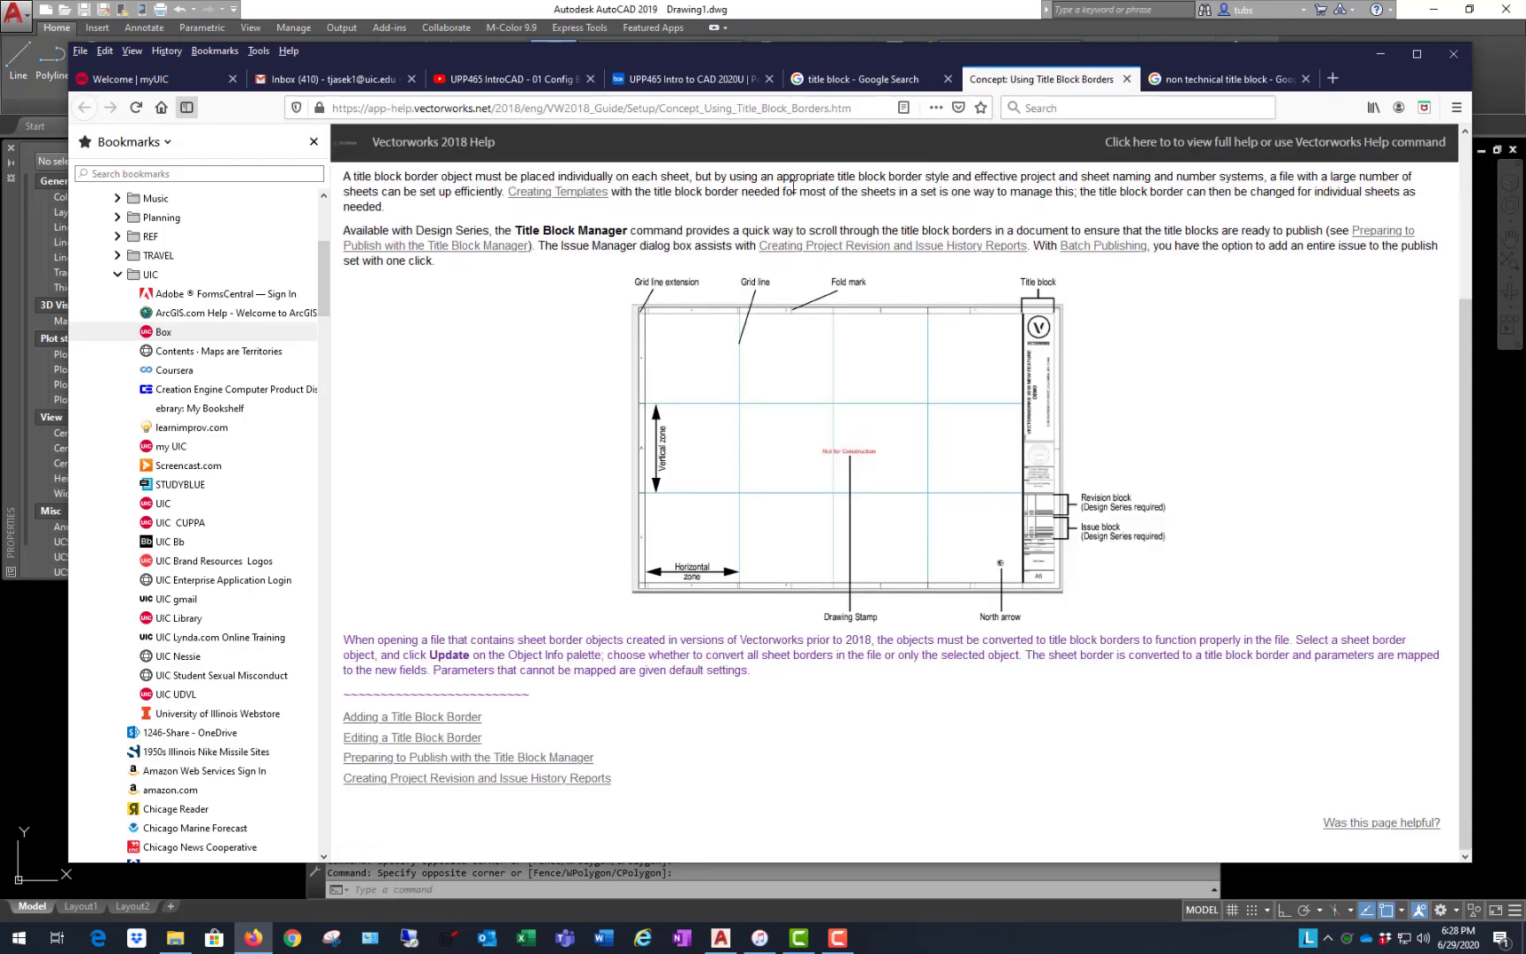
{"action": "left_click", "coordinate": [861, 80]}
{"action": "left_click", "coordinate": [796, 388]}
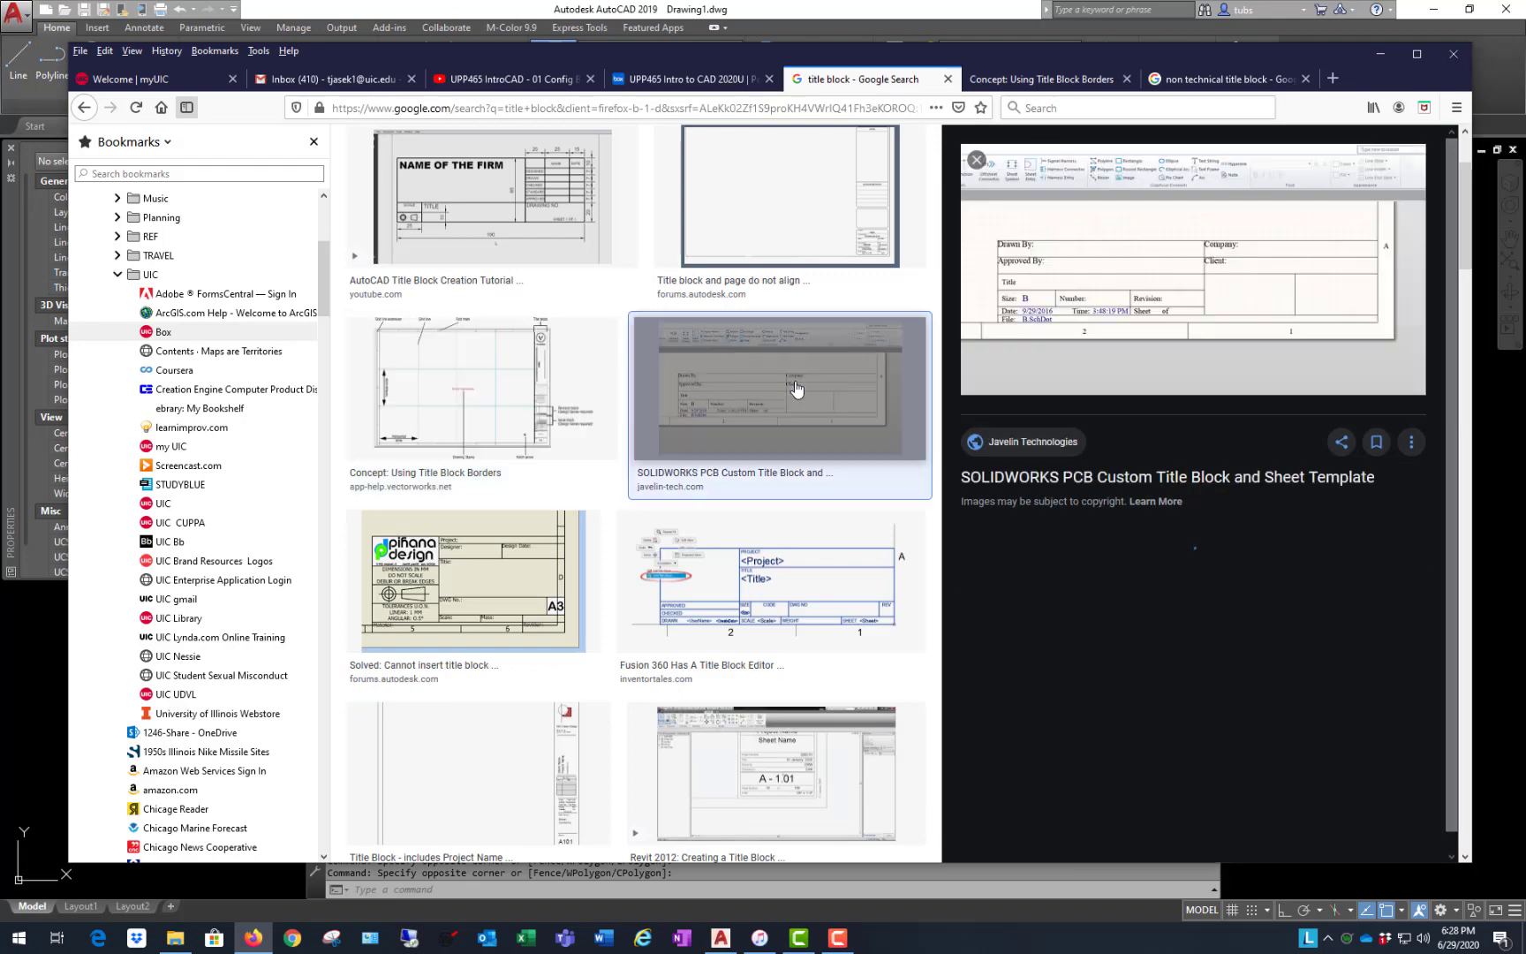
{"action": "left_click", "coordinate": [1157, 298]}
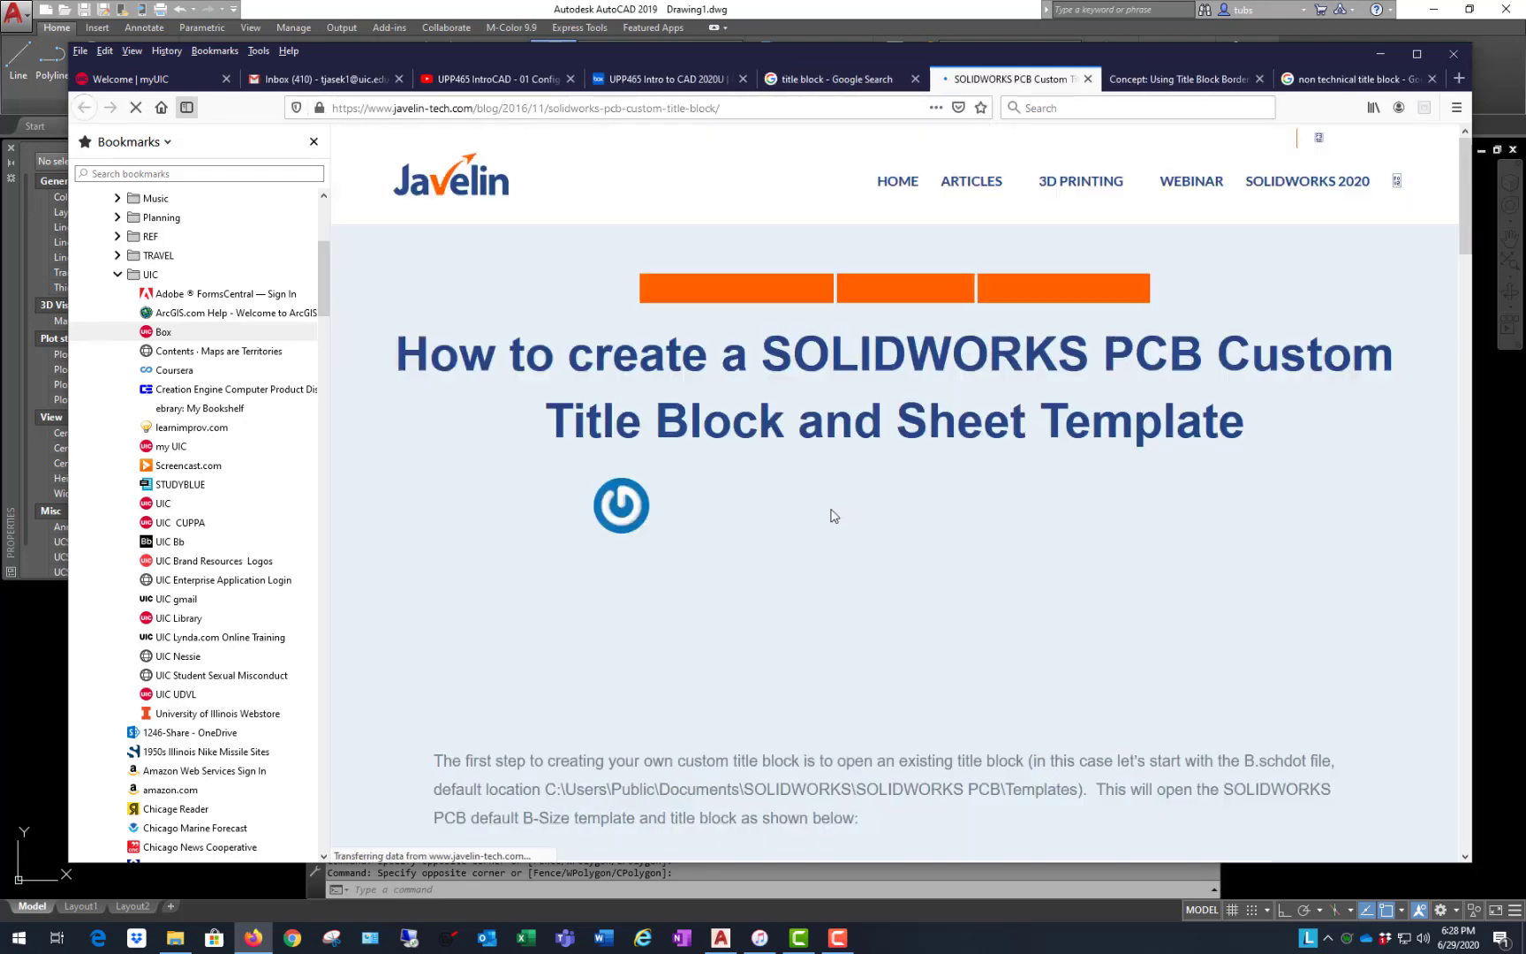
- Examine the Javelin article's custom title block example, including its drawn by, approved by, company, client, title and revision fields
{"action": "scroll", "coordinate": [896, 528], "scroll_direction": "down", "scroll_amount": 10}
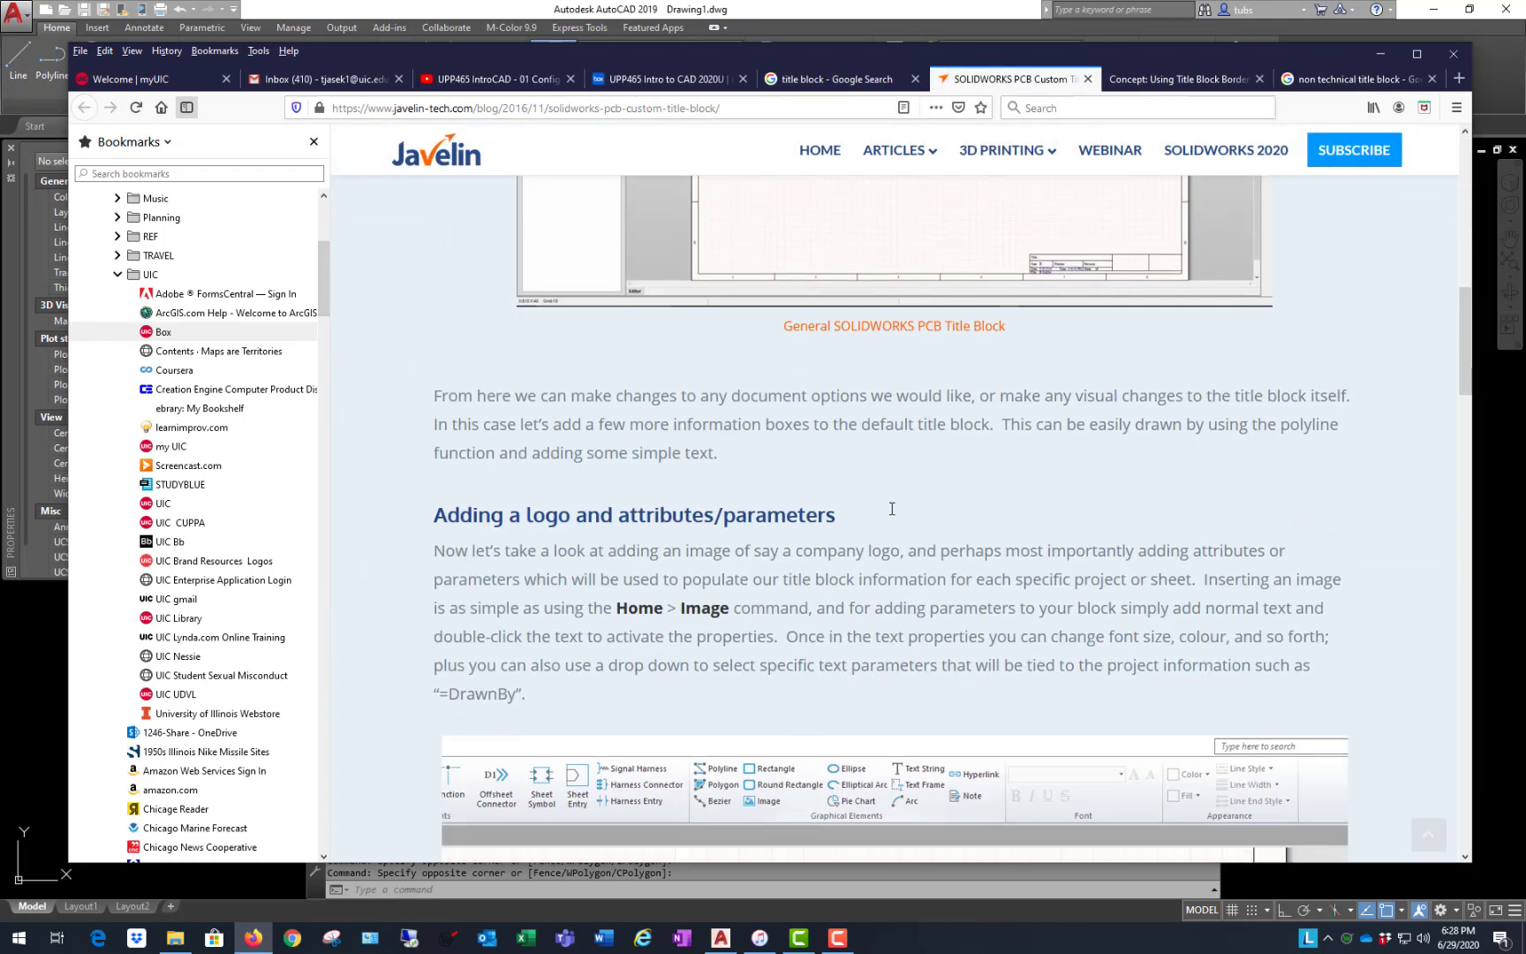
{"action": "scroll", "coordinate": [891, 509], "scroll_direction": "down", "scroll_amount": 8}
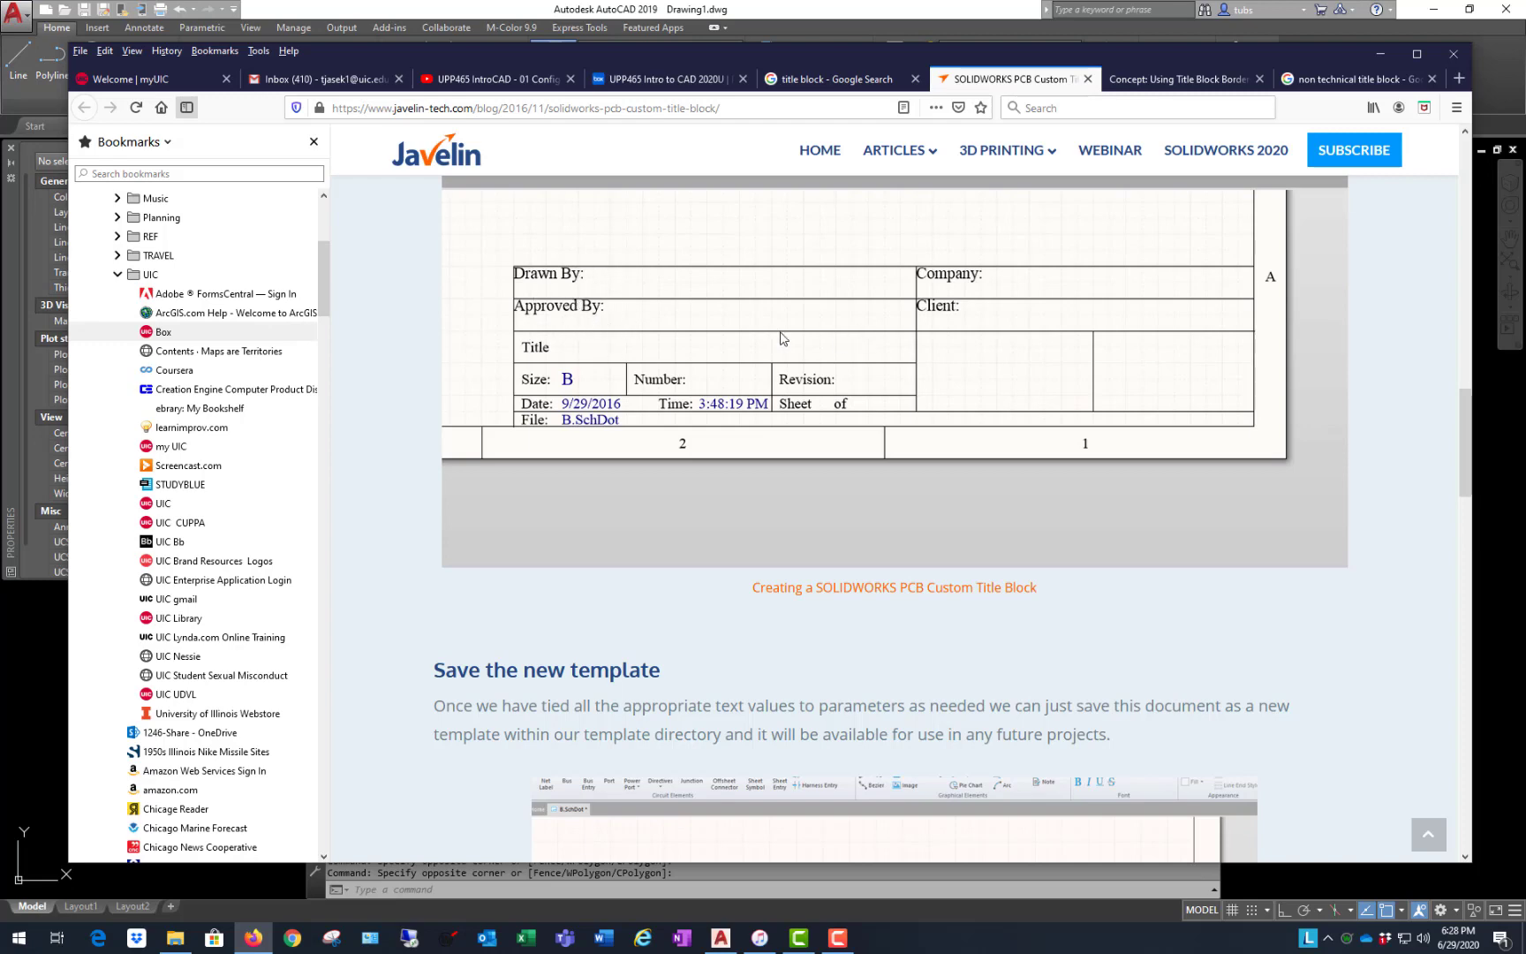
{"action": "scroll", "coordinate": [970, 384], "scroll_direction": "up", "scroll_amount": 2}
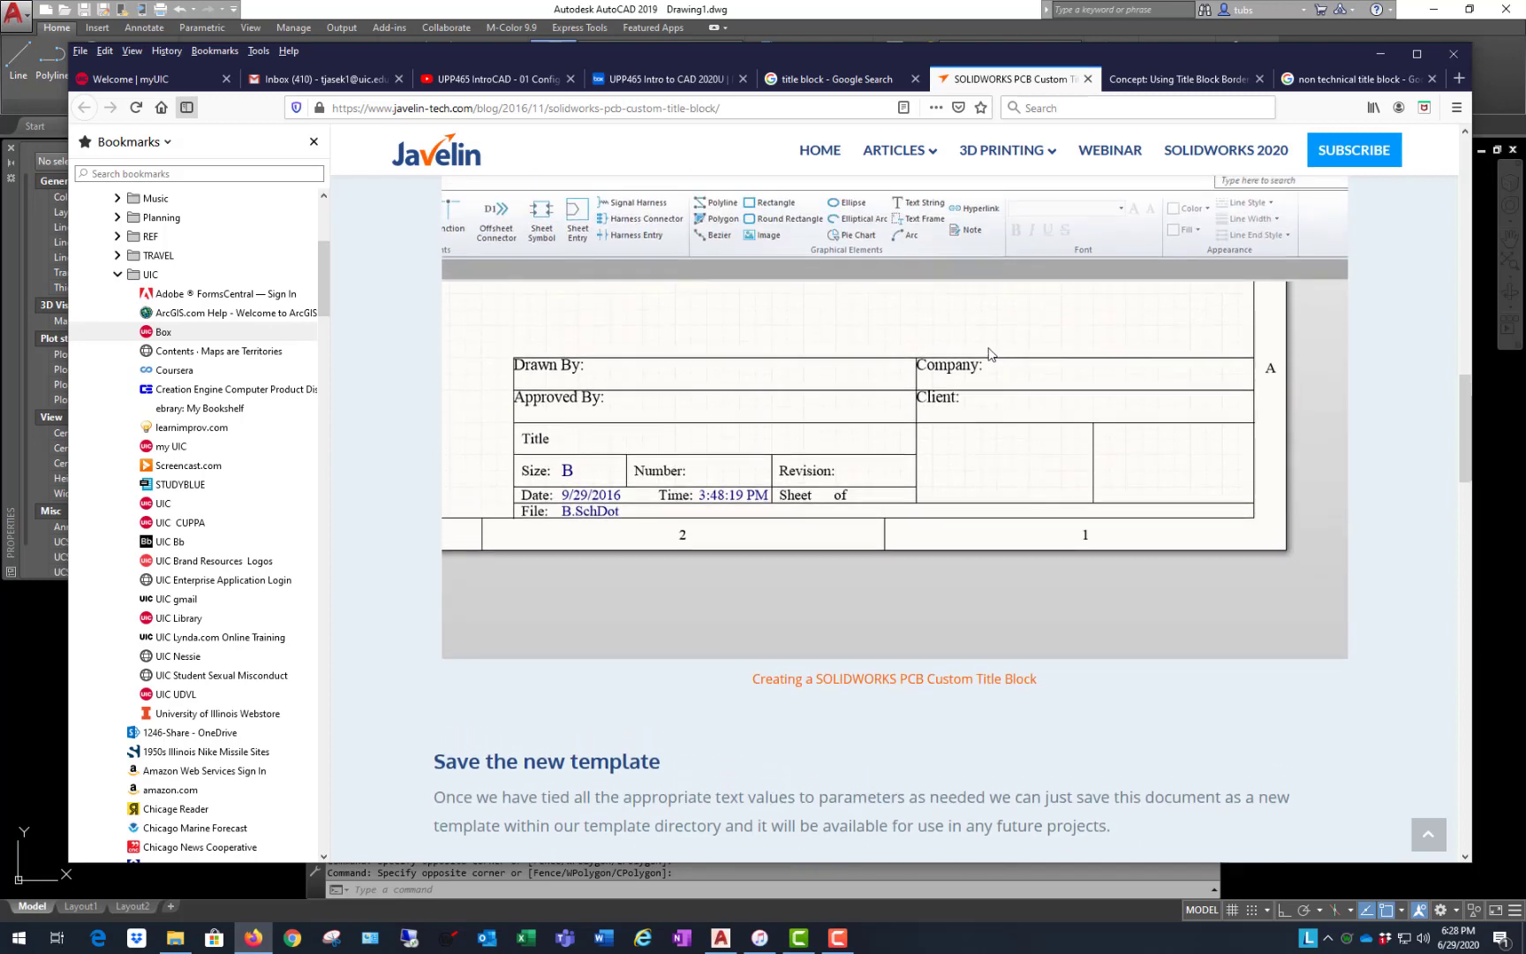
{"action": "scroll", "coordinate": [1053, 483], "scroll_direction": "down", "scroll_amount": 1}
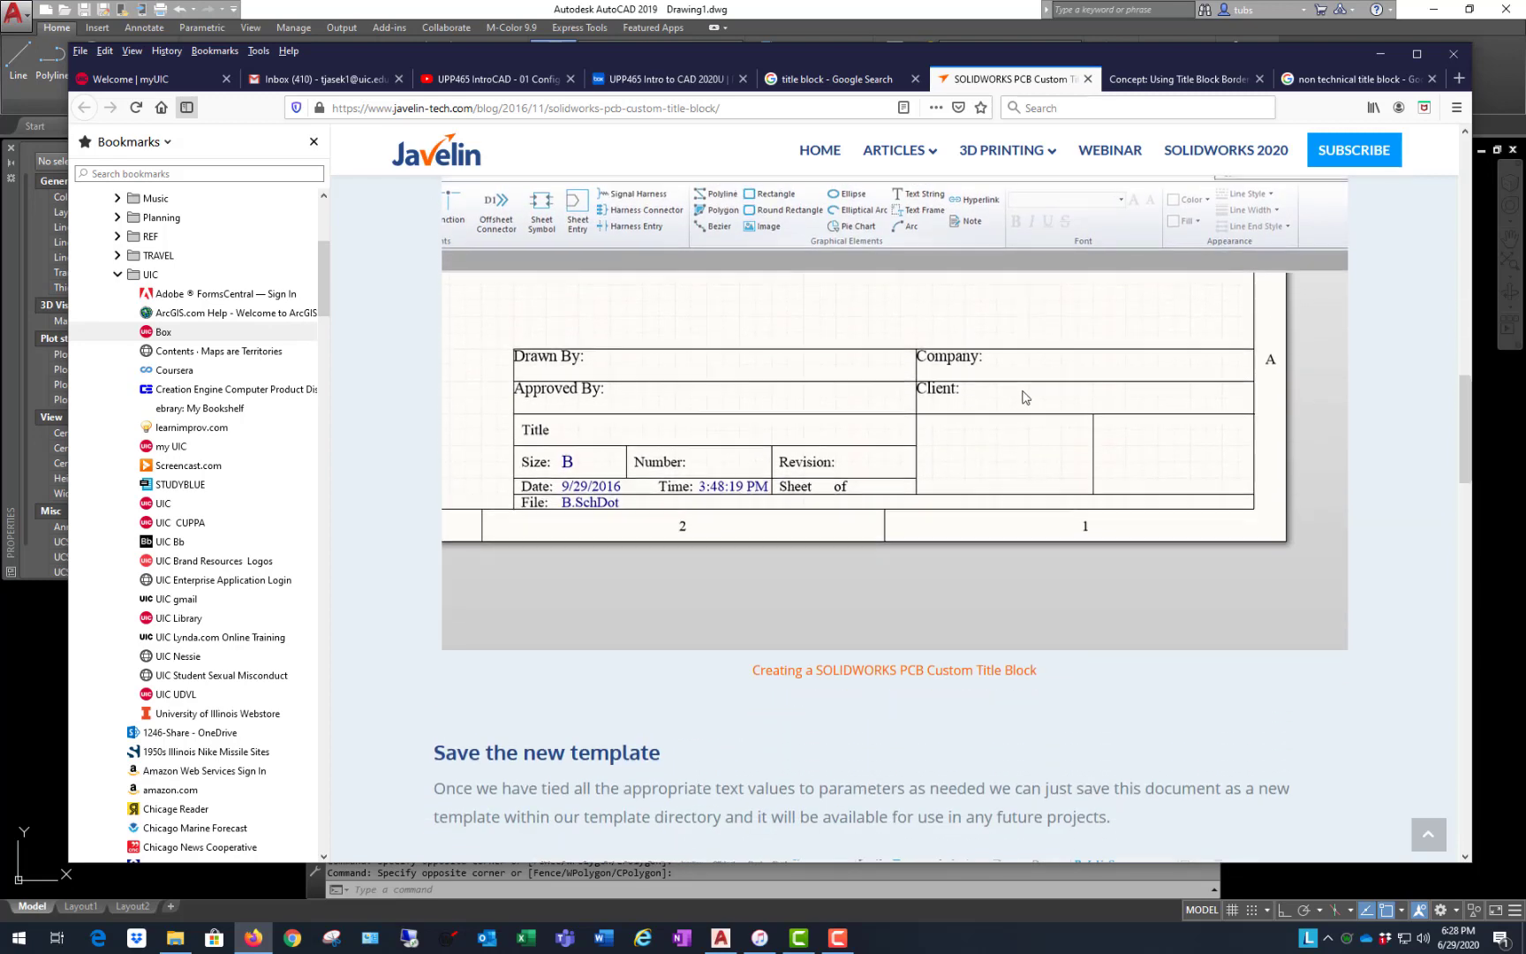
{"action": "scroll", "coordinate": [1021, 395], "scroll_direction": "up", "scroll_amount": 2}
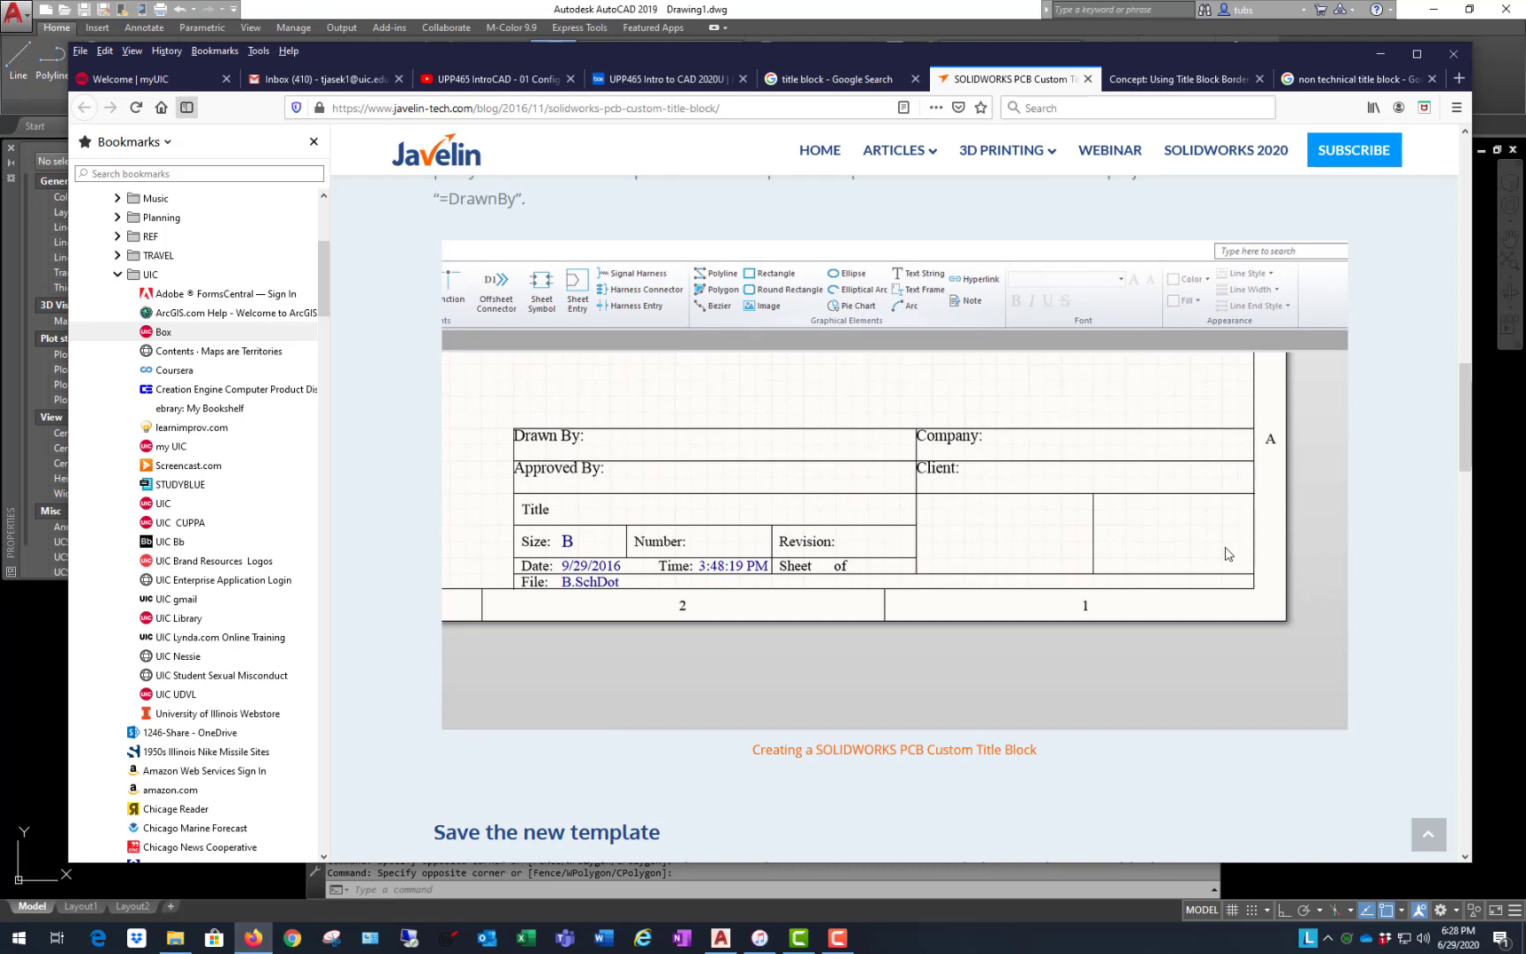
{"action": "scroll", "coordinate": [763, 712], "scroll_direction": "up", "scroll_amount": 1}
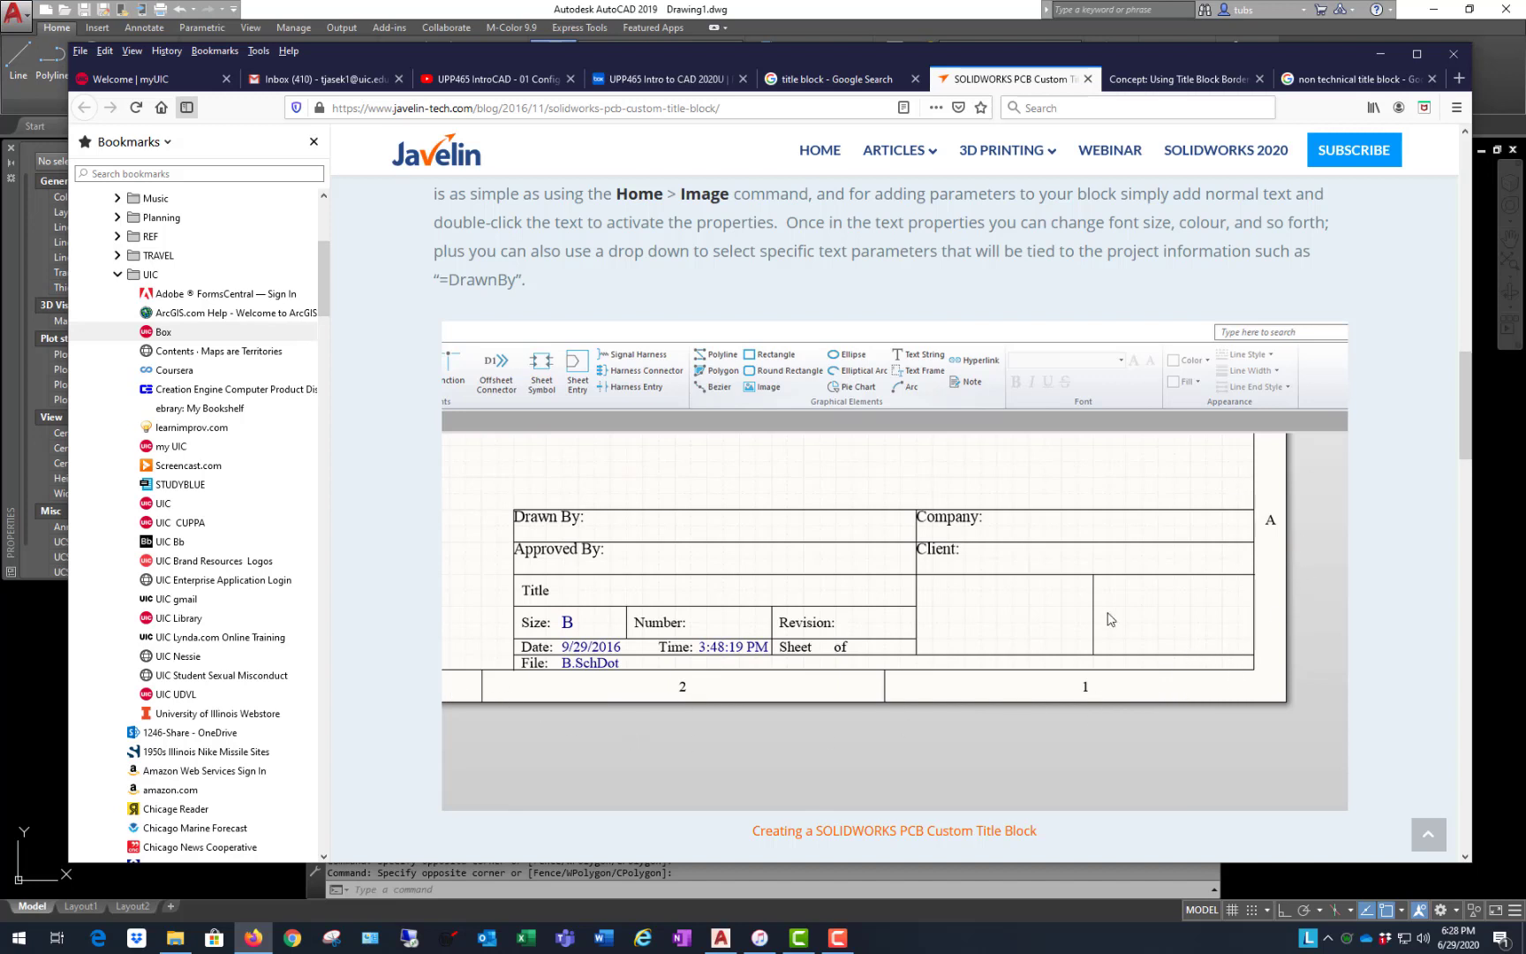
{"action": "scroll", "coordinate": [1066, 600], "scroll_direction": "up", "scroll_amount": 1}
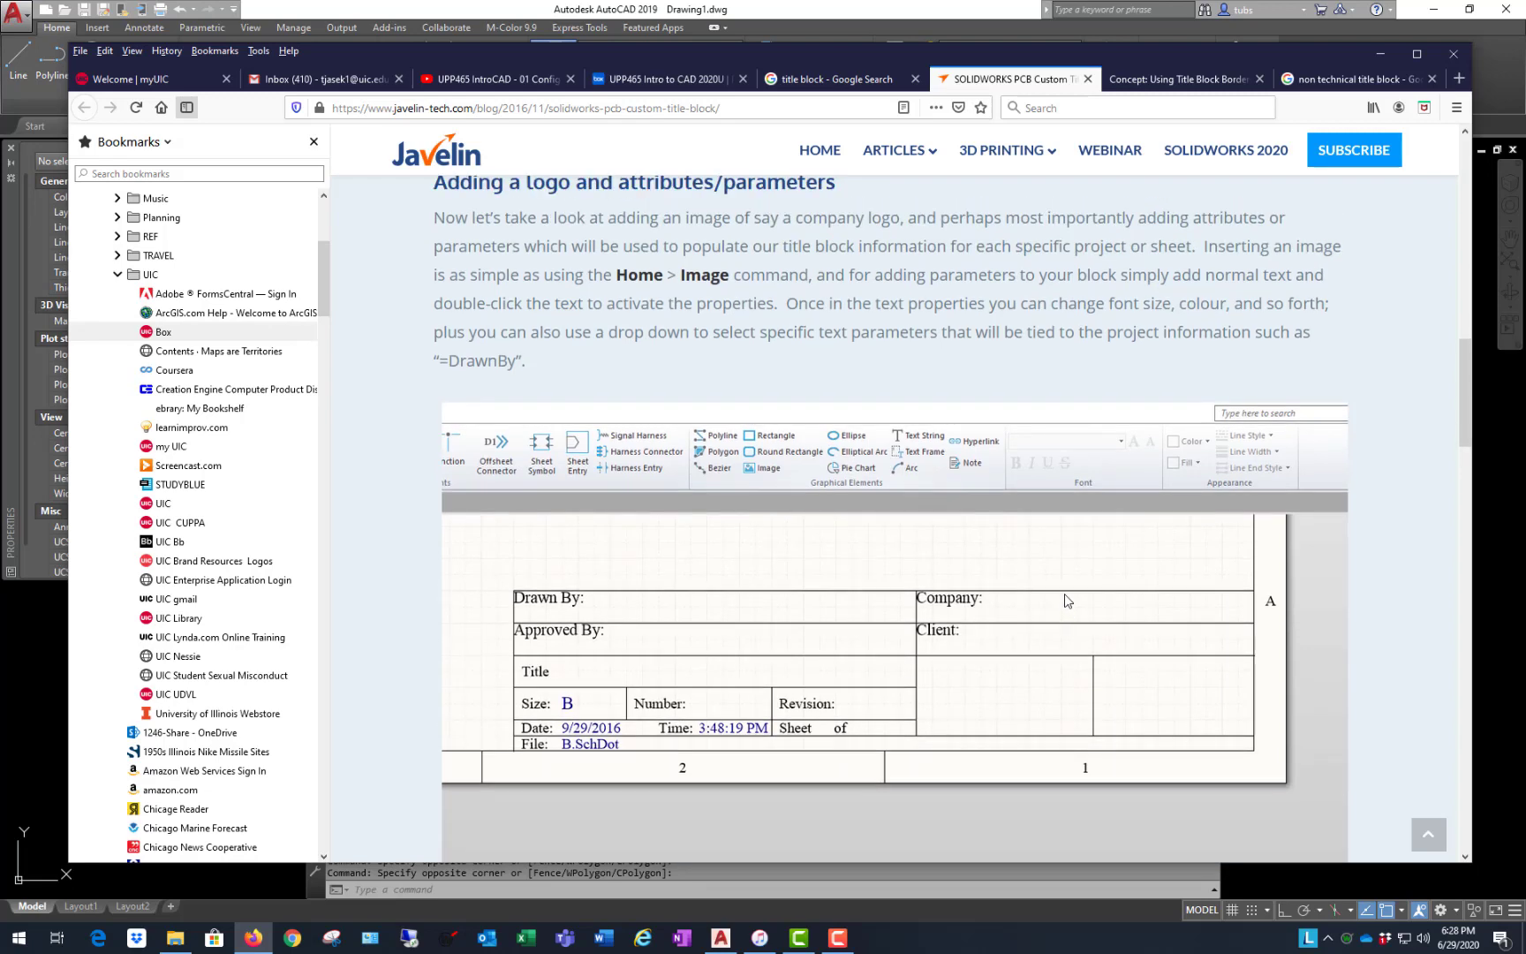
{"action": "scroll", "coordinate": [1088, 601], "scroll_direction": "down", "scroll_amount": 1}
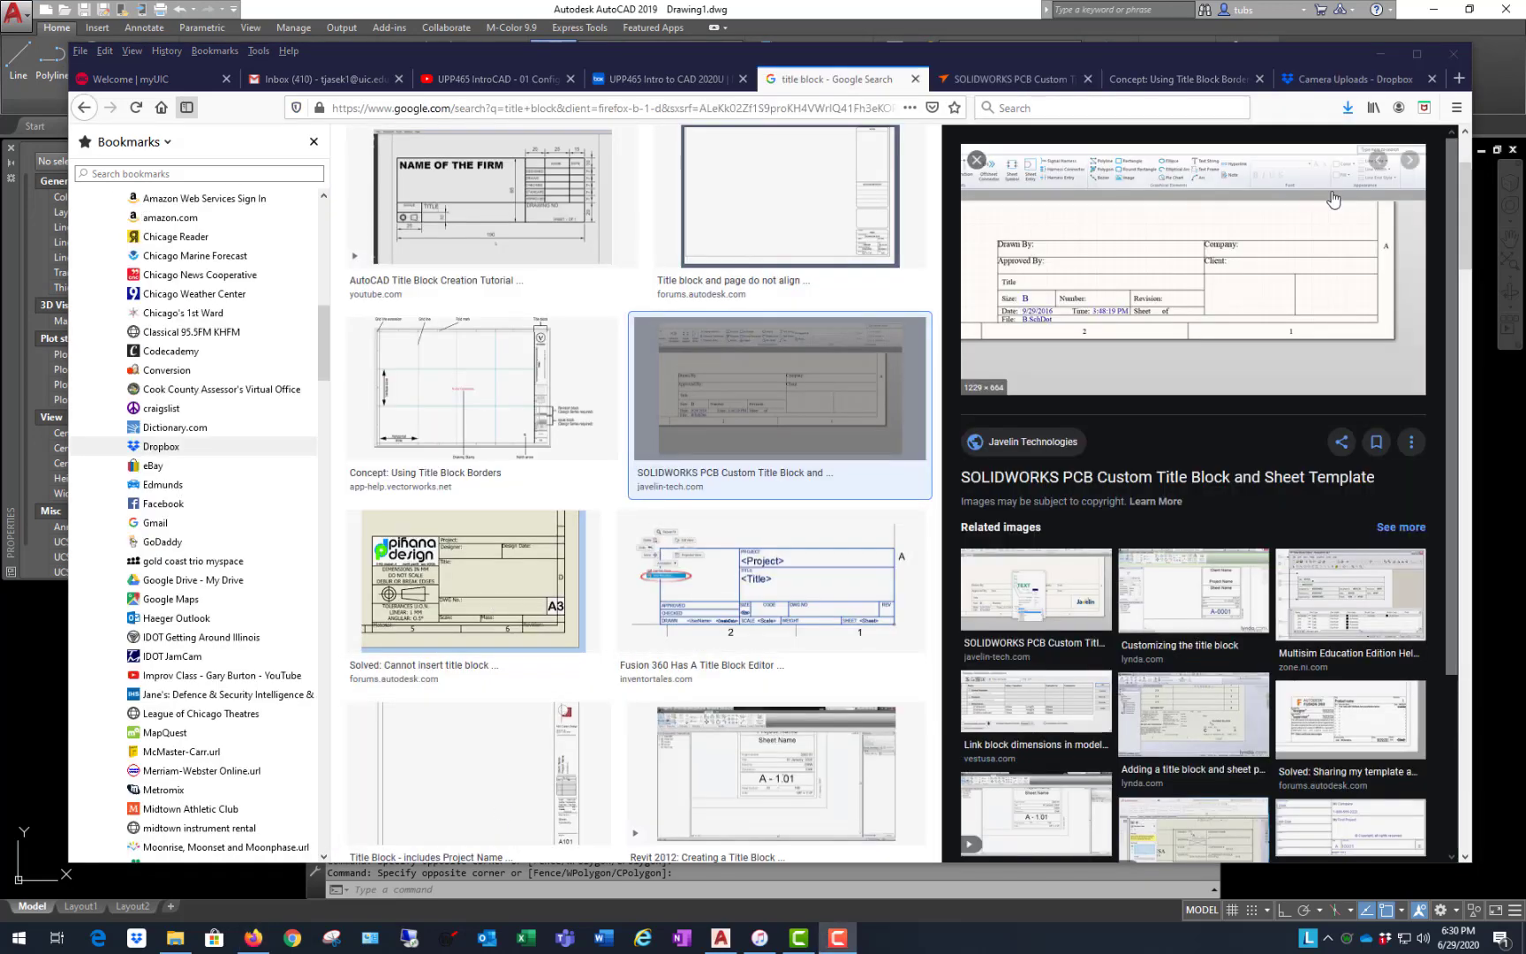
- Put the browser away and open the sketch photo 20200629_181119.jpg from the file explorer
{"action": "left_click", "coordinate": [1378, 54]}
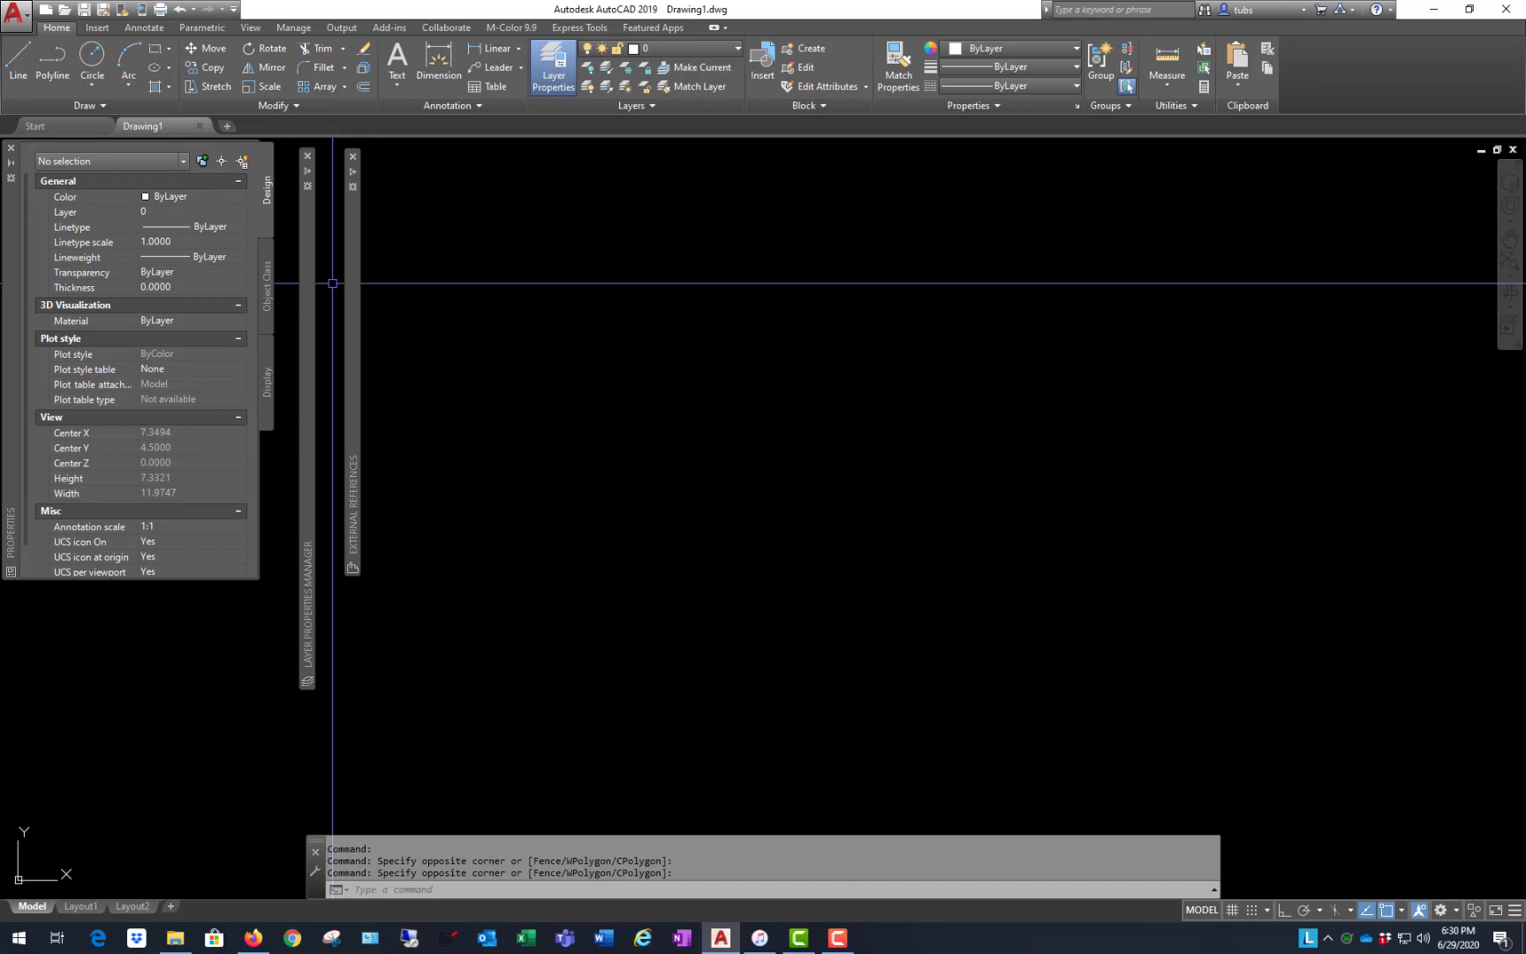
{"action": "left_click", "coordinate": [175, 938]}
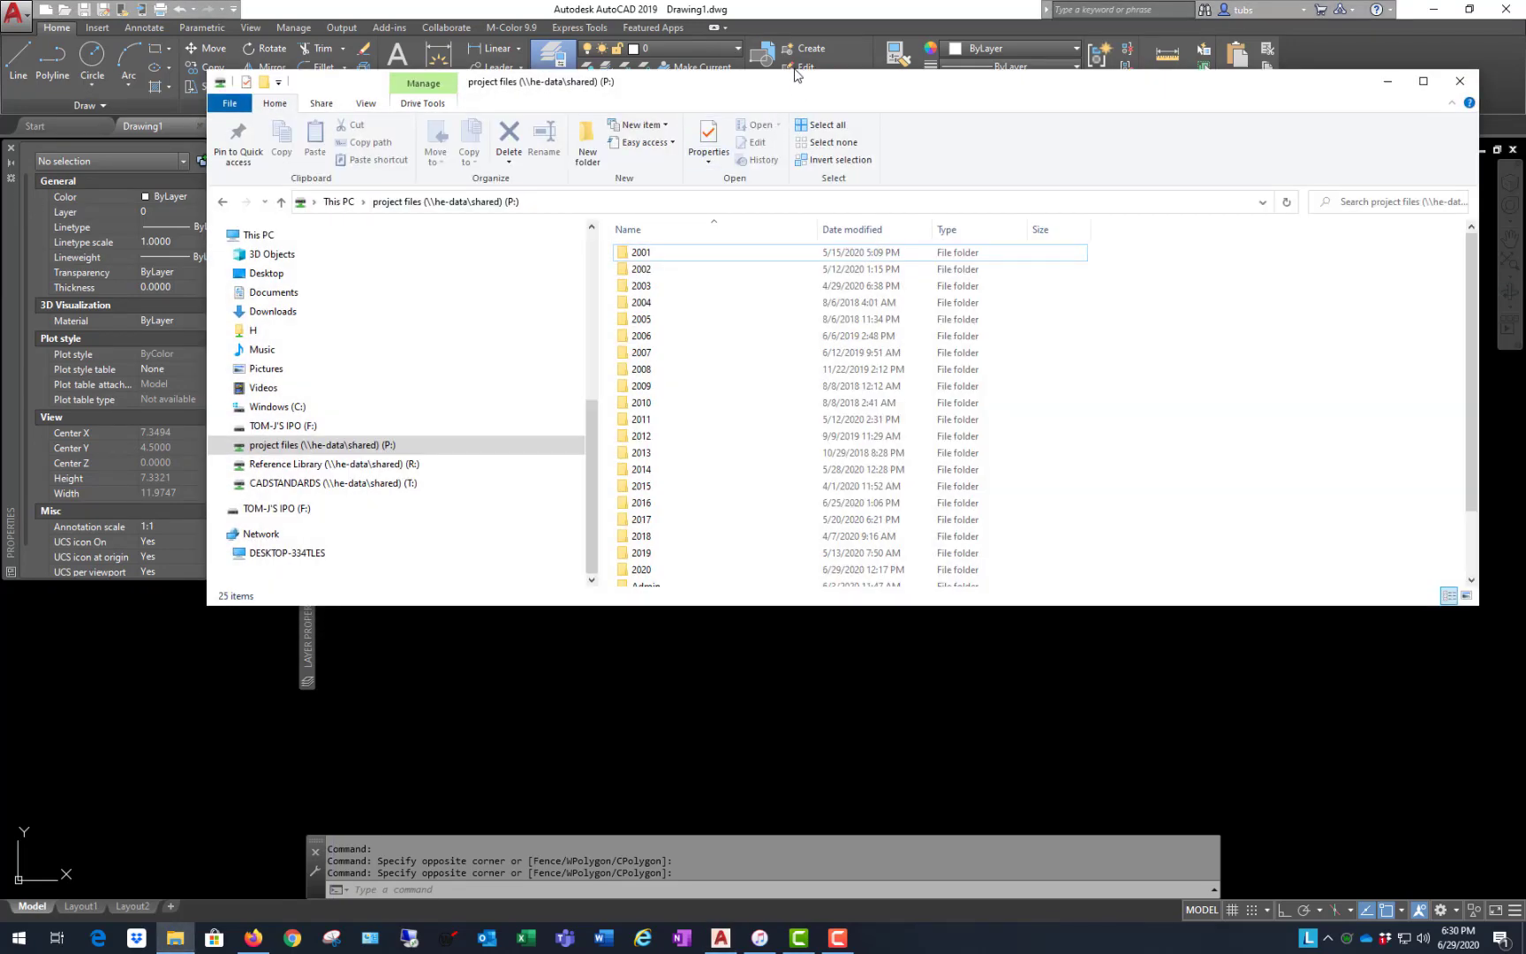
{"action": "left_click_drag", "start_coordinate": [783, 89], "coordinate": [0, 160]}
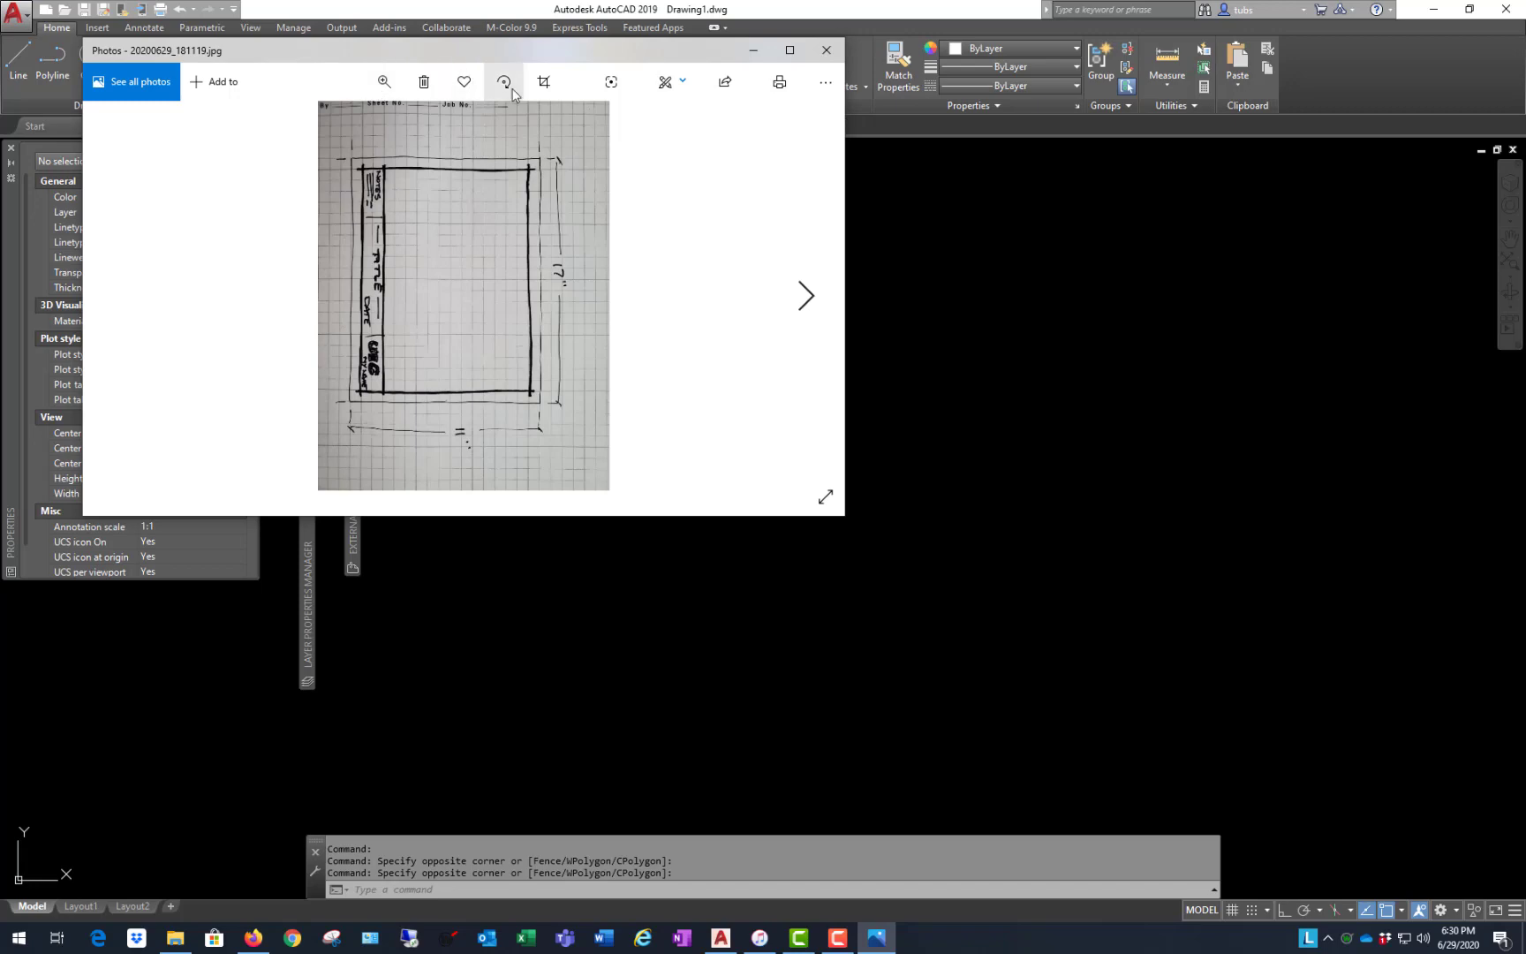
- Rotate the hand-drawn title block photo until it is upright and enlarge its viewer window
{"action": "left_click", "coordinate": [505, 85]}
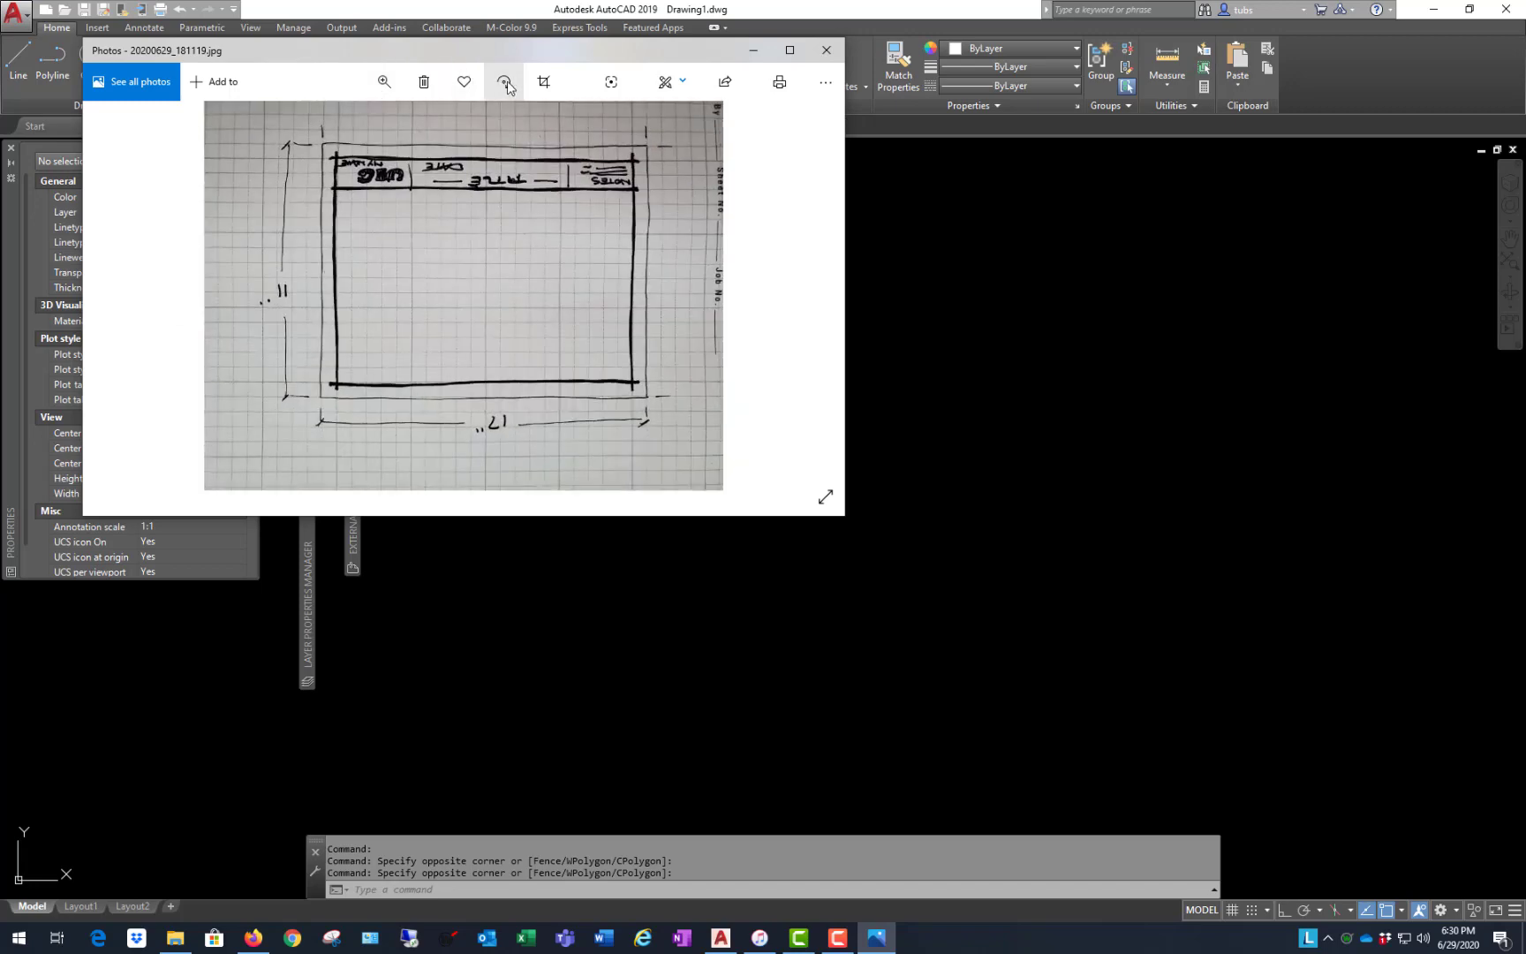
{"action": "left_click", "coordinate": [505, 83]}
{"action": "left_click", "coordinate": [505, 83]}
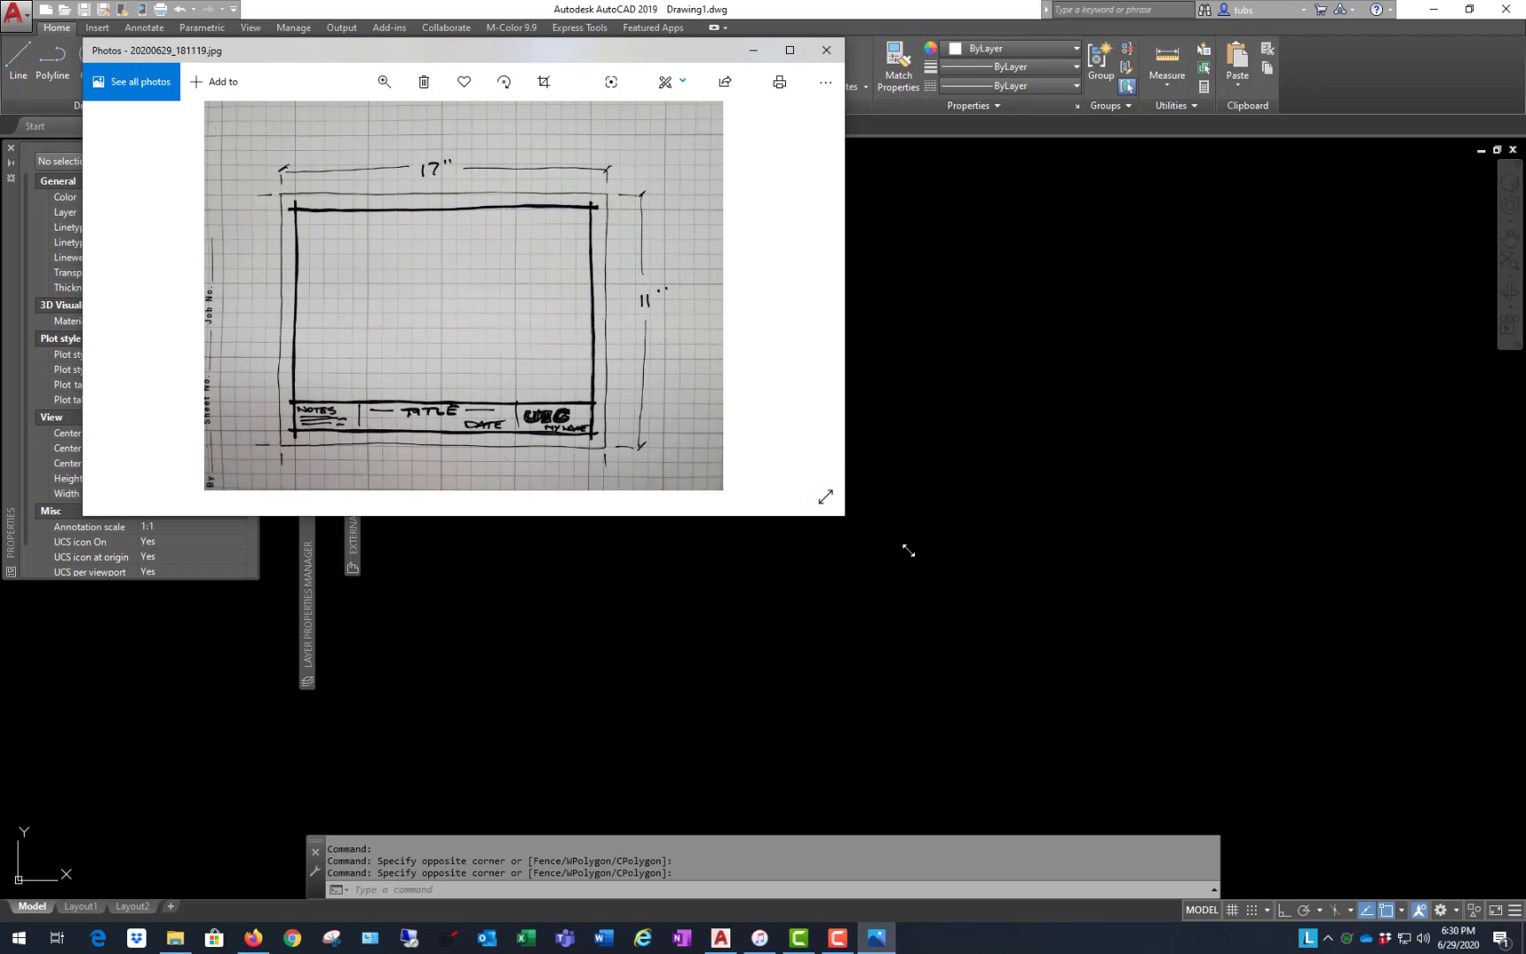
{"action": "left_click_drag", "start_coordinate": [909, 550], "coordinate": [1319, 719]}
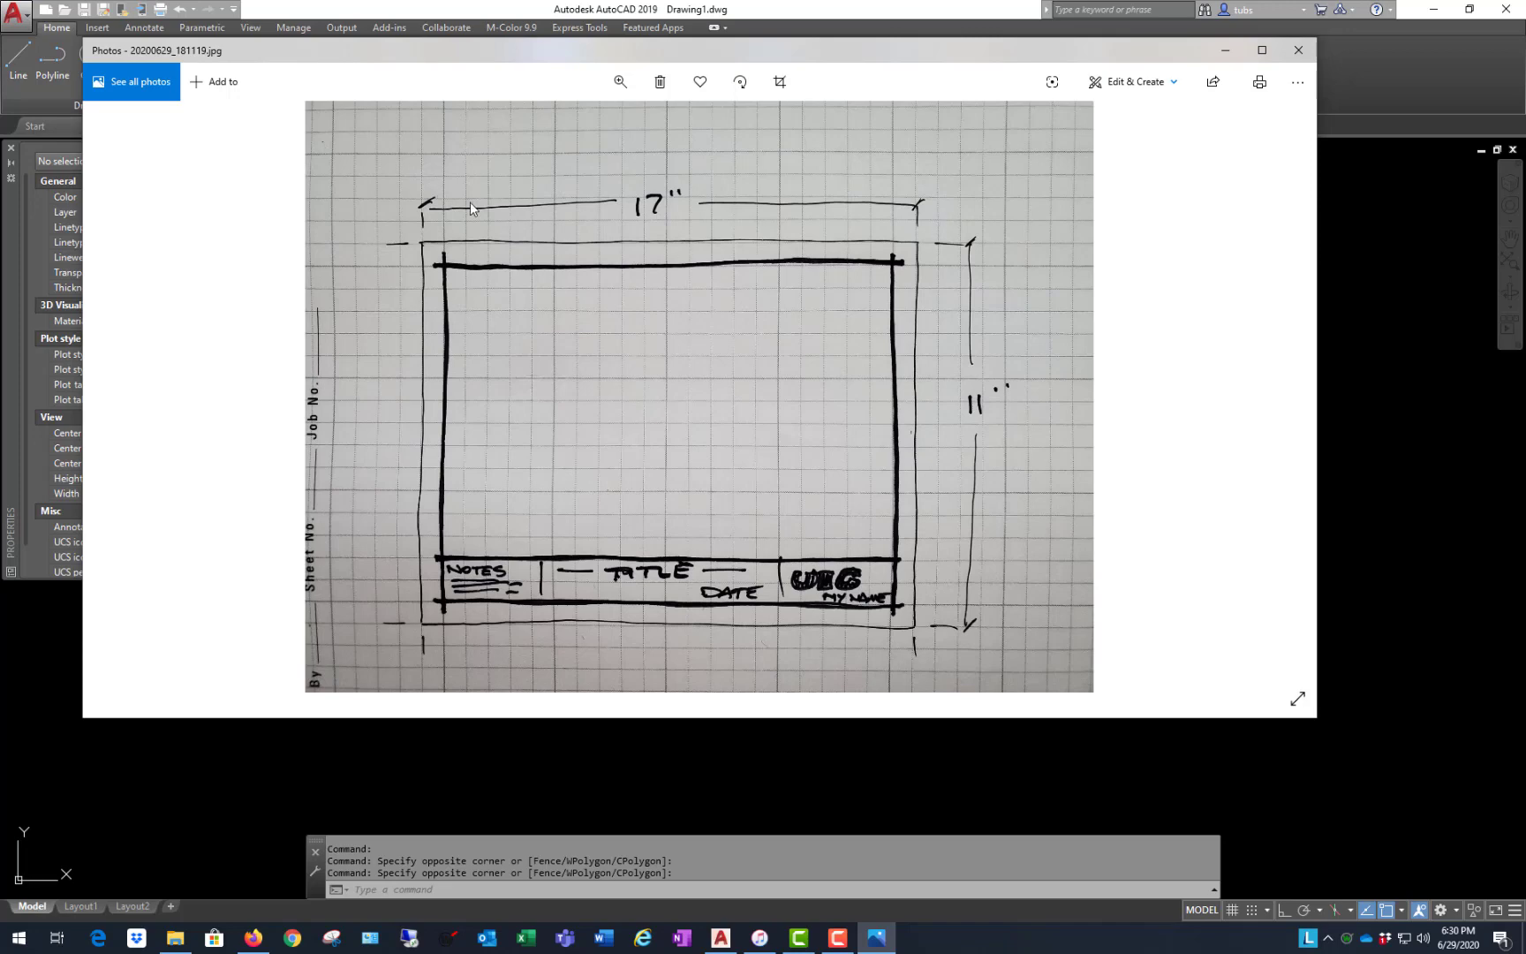
- Examine the sketch's sheet size, border and notes, title, date and logo fields, and return to AutoCAD
{"action": "left_click_drag", "start_coordinate": [923, 46], "coordinate": [953, 86]}
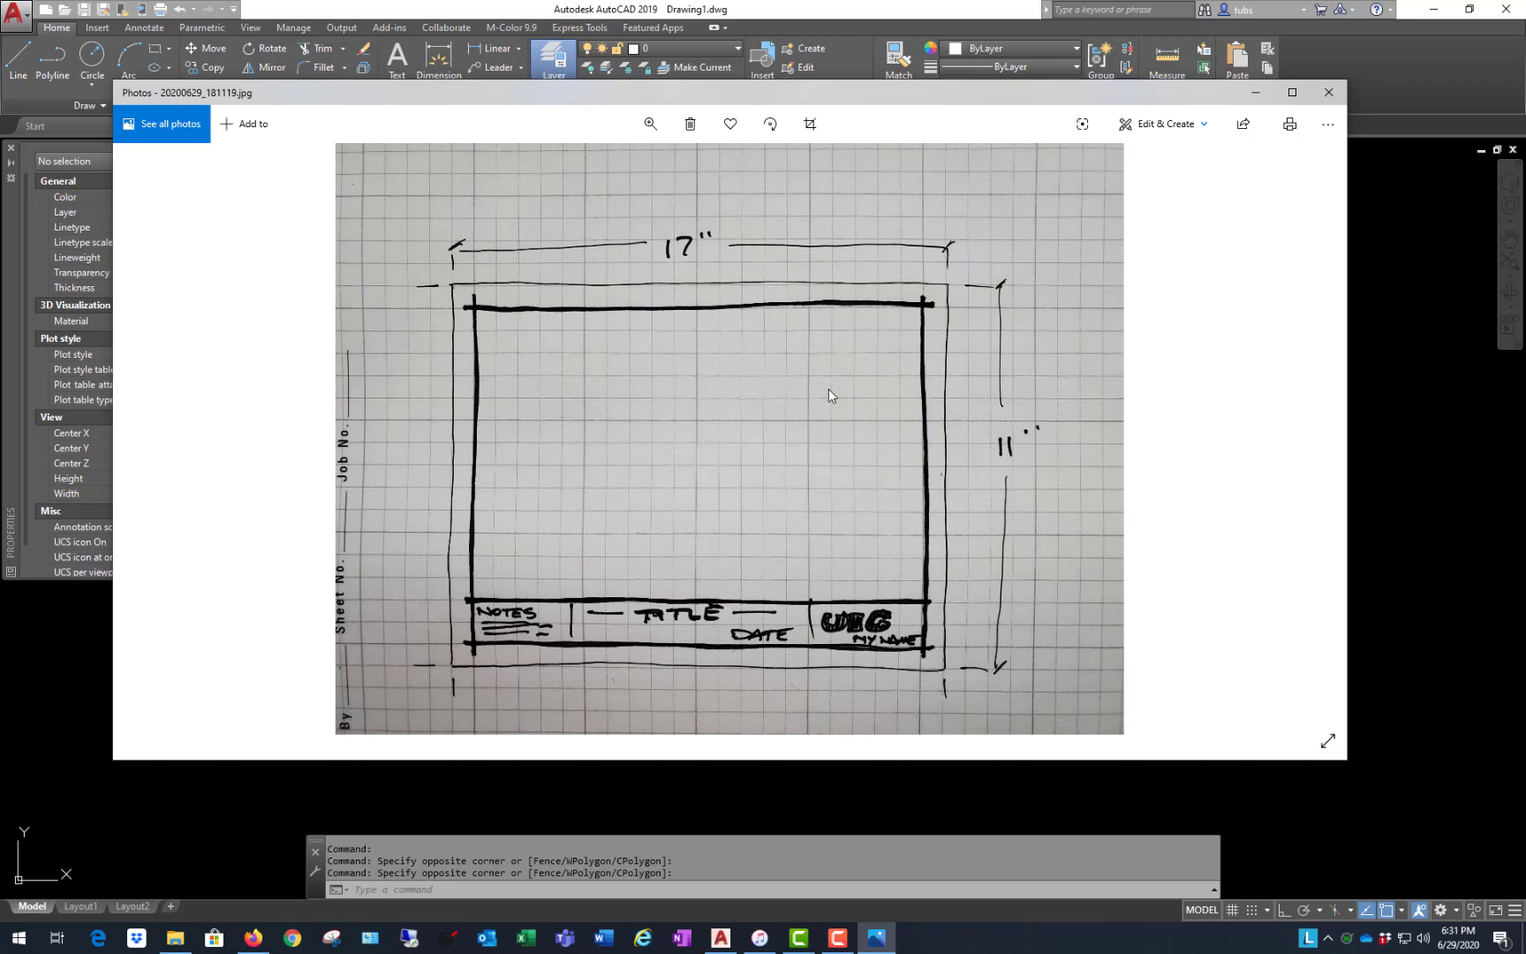
{"action": "mouse_move", "coordinate": [1005, 98]}
{"action": "left_mouse_down"}
{"action": "mouse_move", "coordinate": [1019, 91]}
{"action": "mouse_move", "coordinate": [1001, 88]}
{"action": "left_mouse_up"}
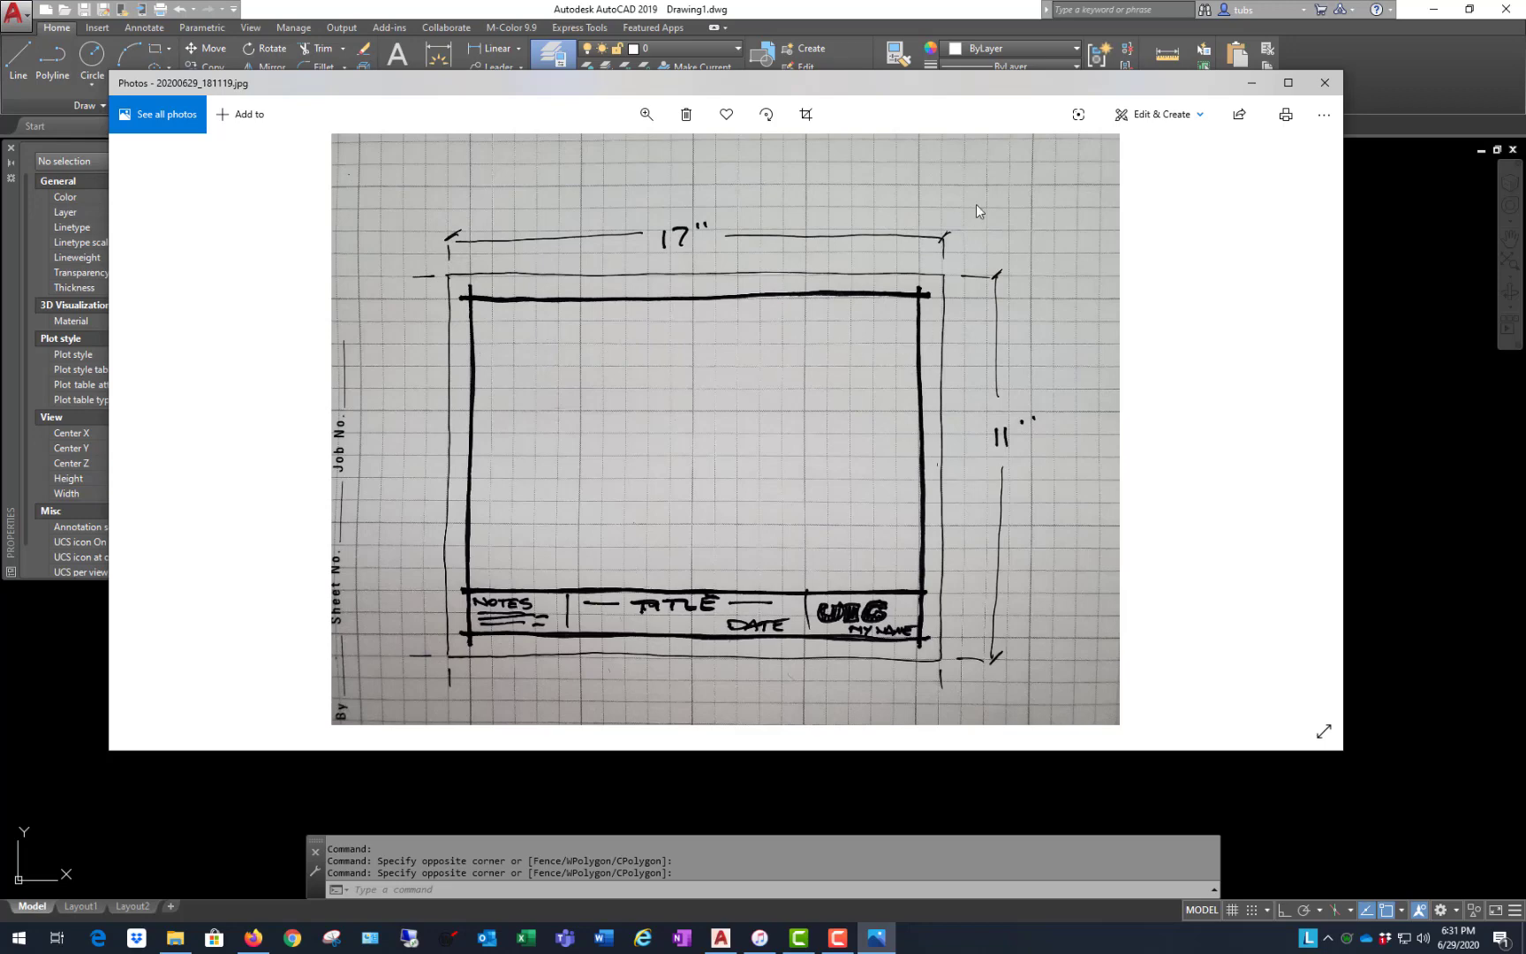
{"action": "left_click_drag", "start_coordinate": [999, 90], "coordinate": [1011, 93]}
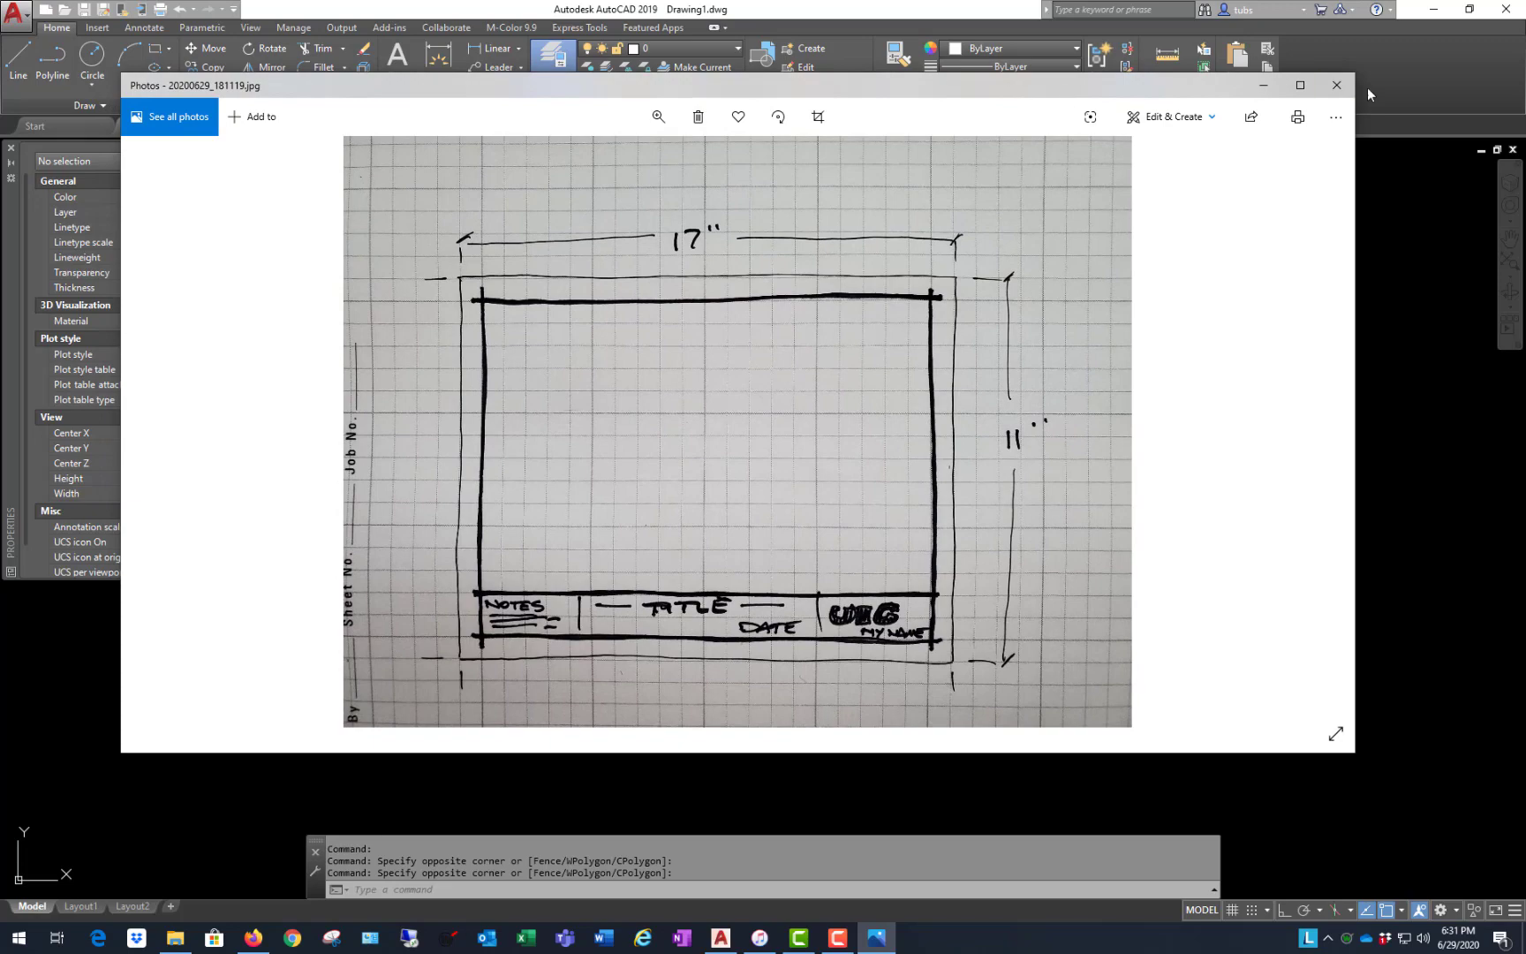
{"action": "left_click", "coordinate": [1336, 93]}
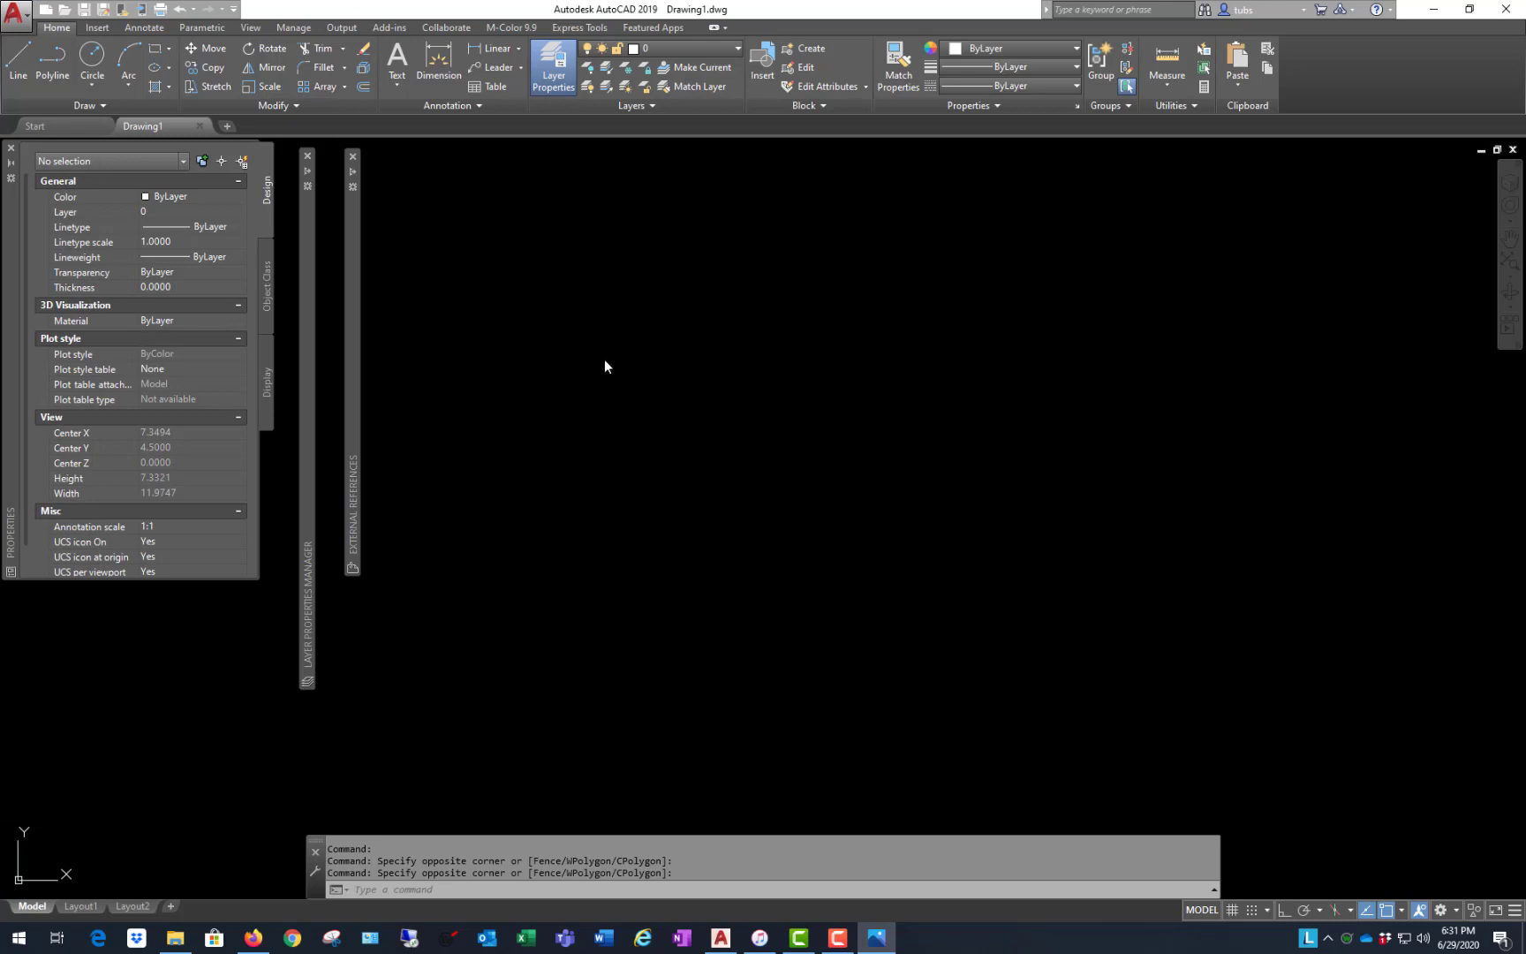
- Draw a freehand rectangle with a perimeter of about 34.2 units in the empty model space
{"action": "scroll", "coordinate": [790, 511], "scroll_direction": "down", "scroll_amount": 2}
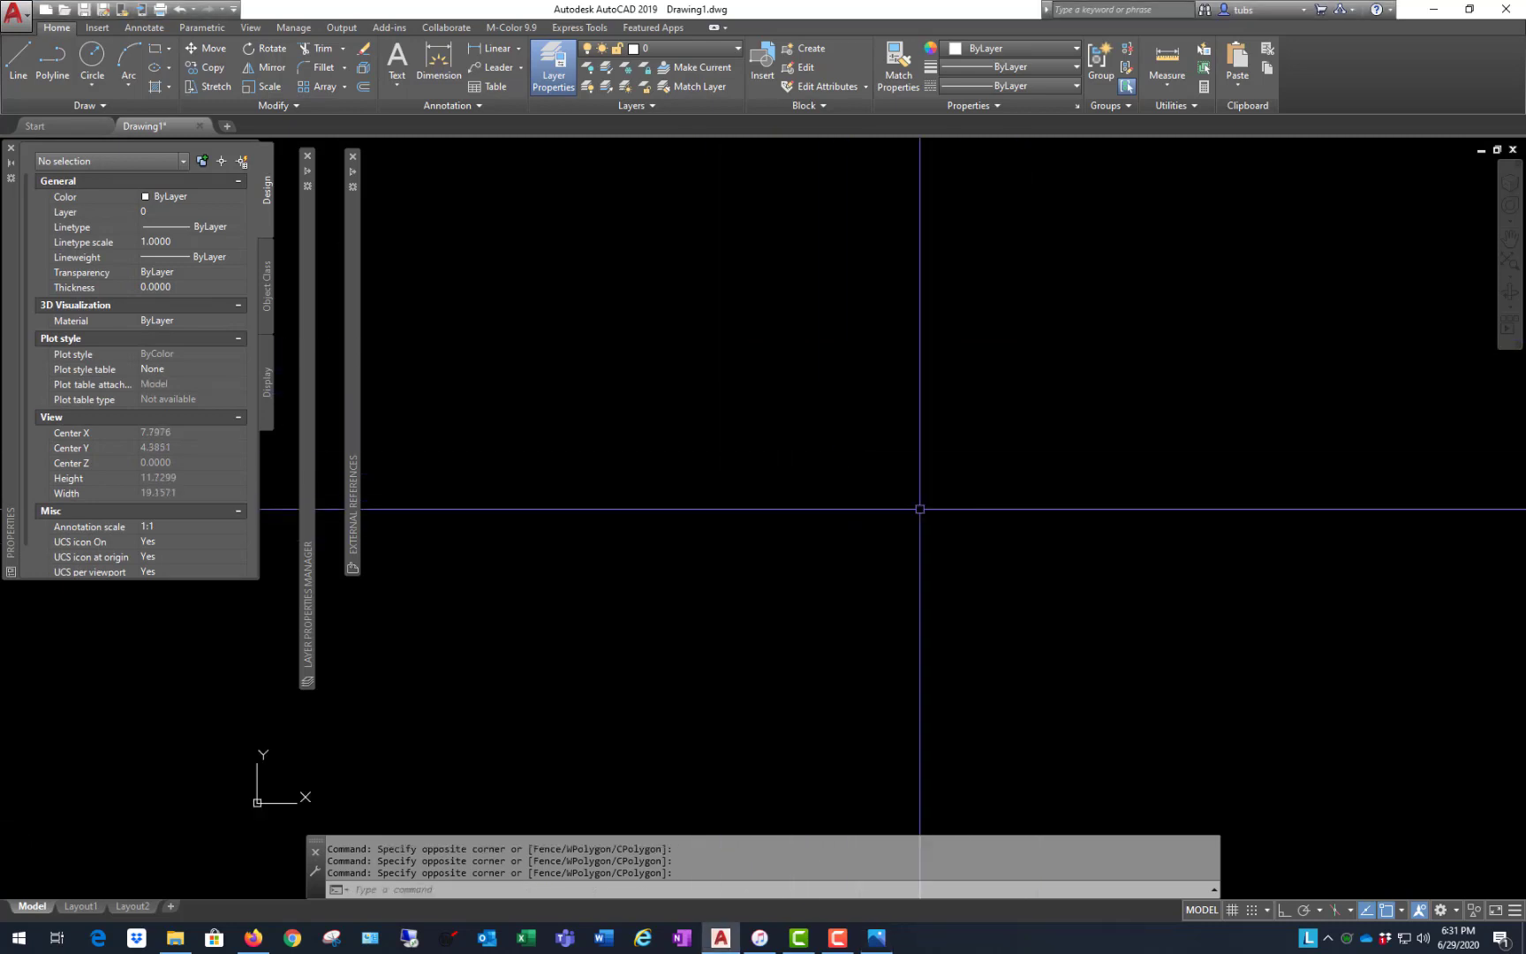
{"action": "left_click", "coordinate": [155, 52]}
{"action": "left_click", "coordinate": [533, 697]}
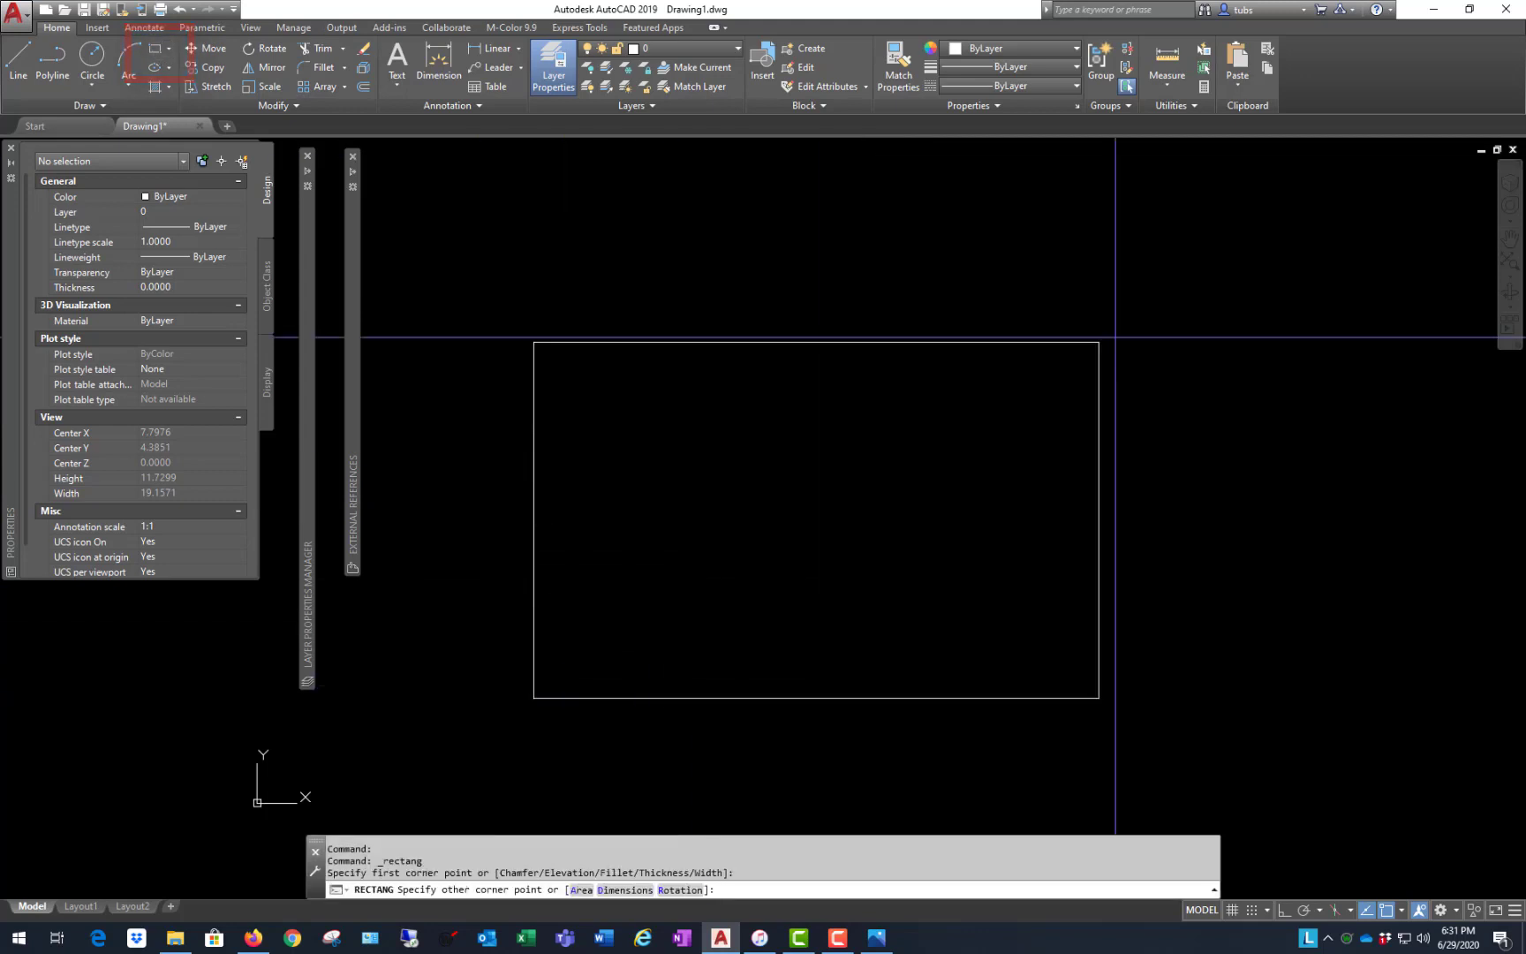
{"action": "left_click", "coordinate": [1215, 271]}
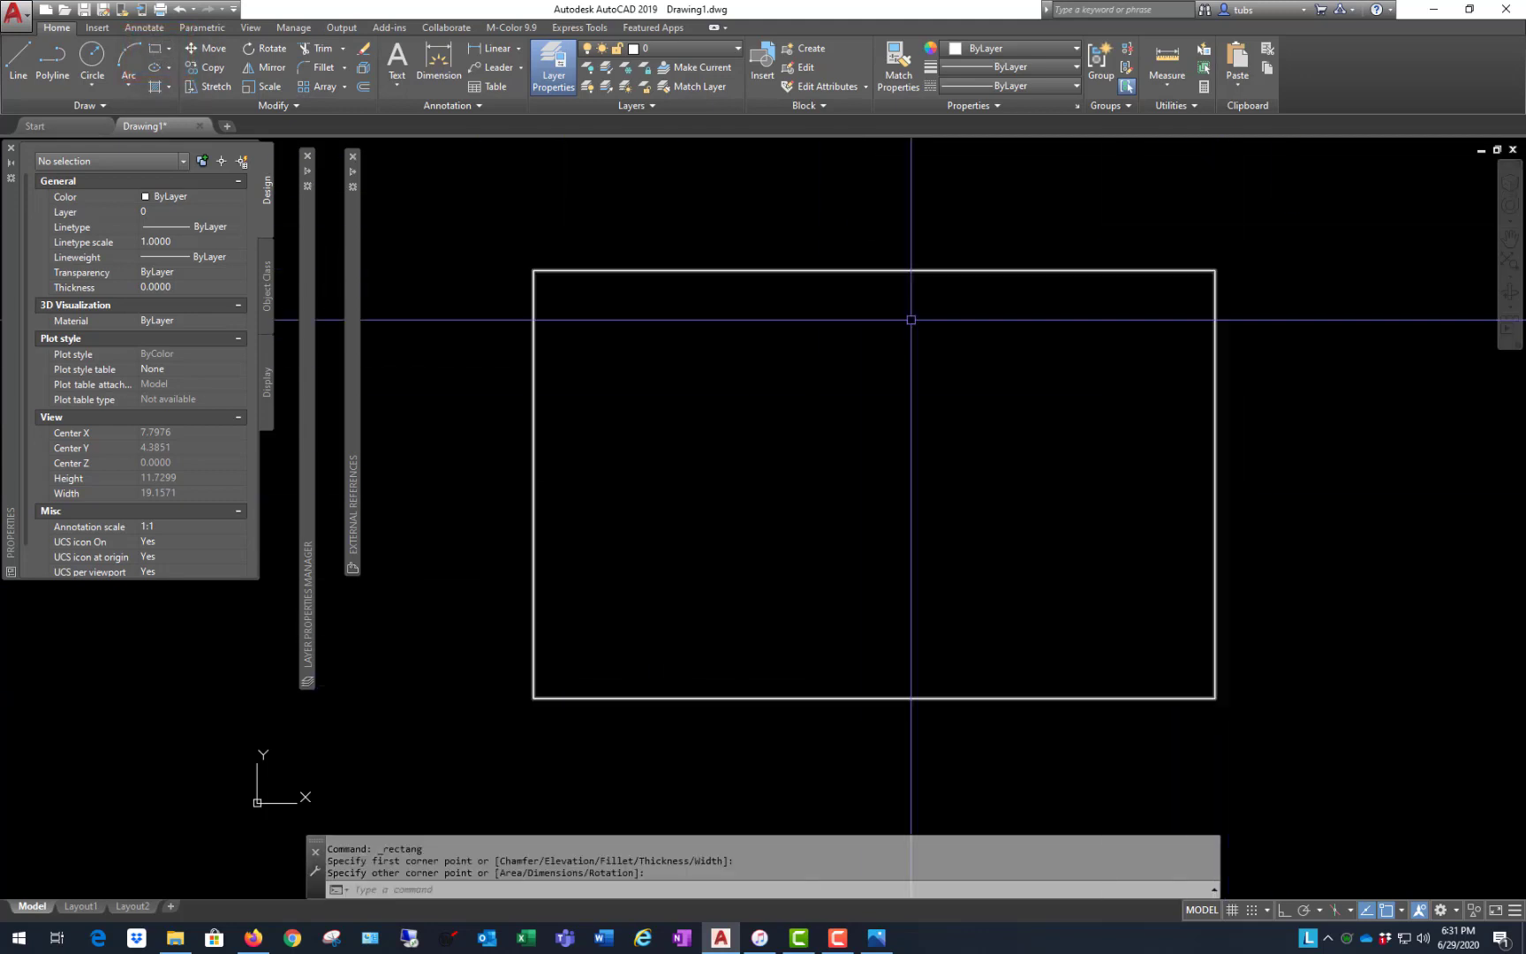
- Select the rectangle to view its properties, compare it with the sketch photo, and clear the selection
{"action": "left_click", "coordinate": [883, 248]}
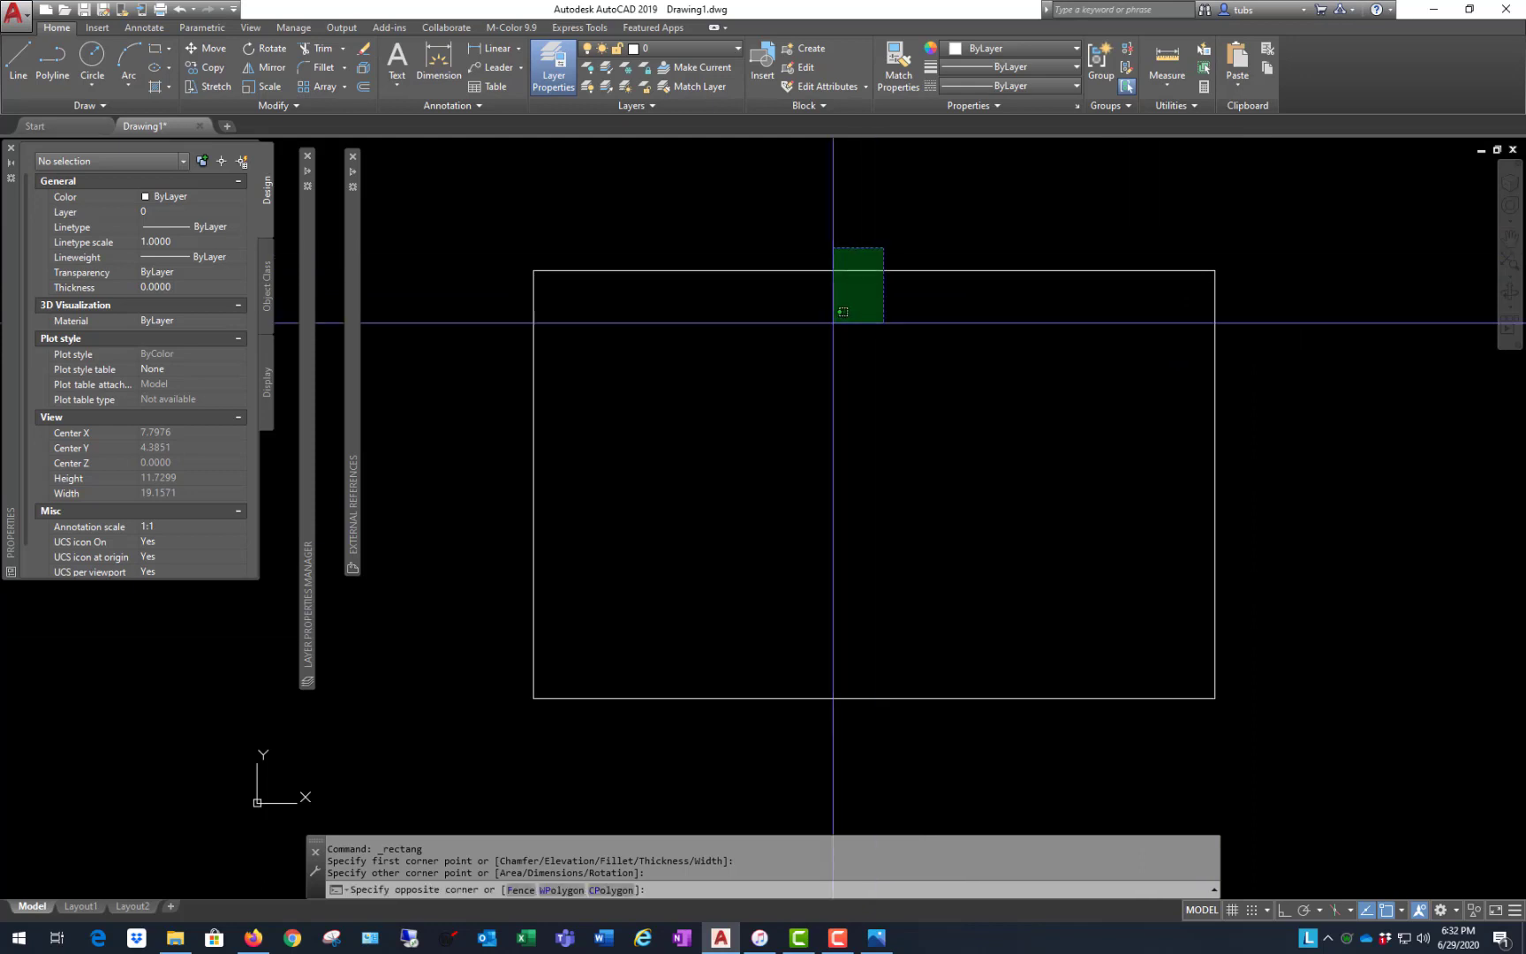
{"action": "left_click", "coordinate": [833, 323]}
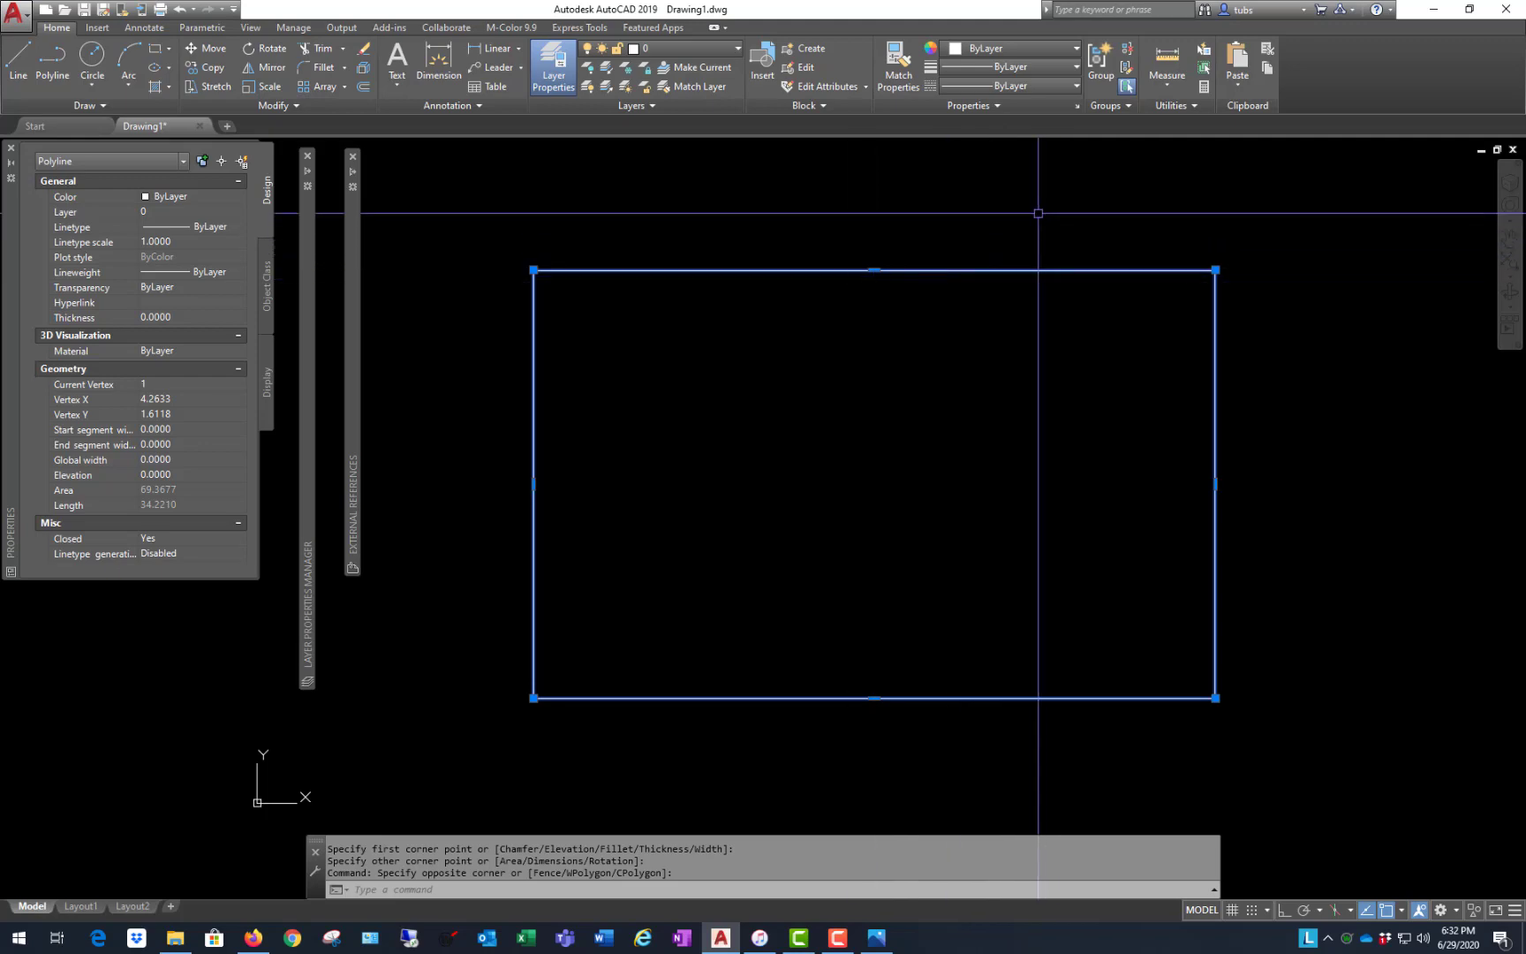
{"action": "key", "text": "alt+Tab"}
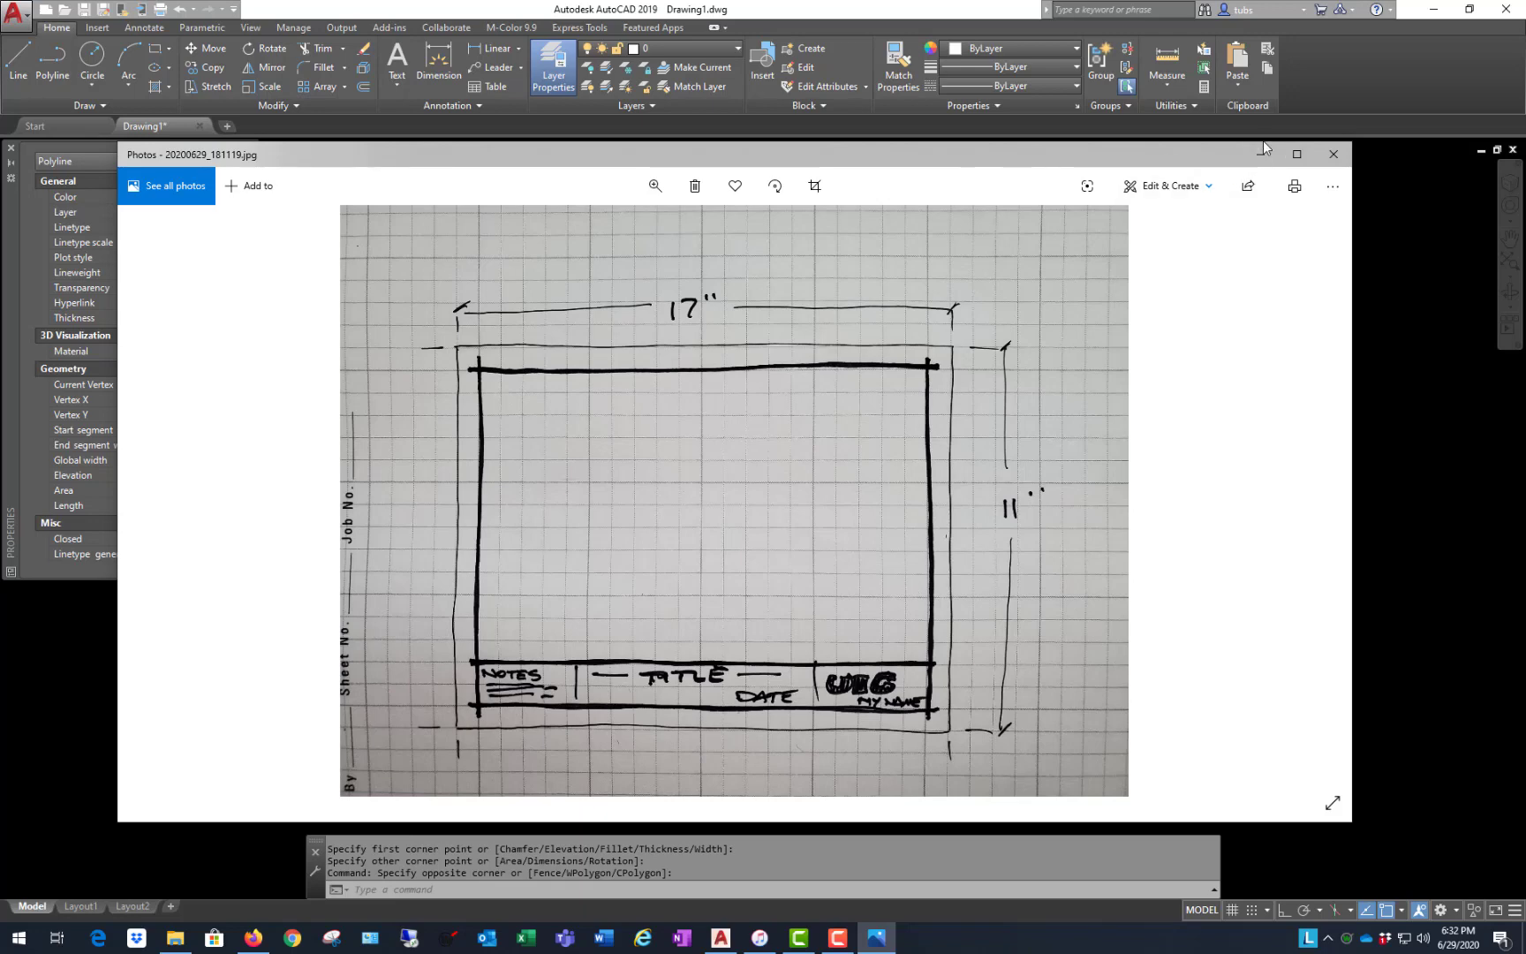
{"action": "left_click_drag", "start_coordinate": [1162, 155], "coordinate": [0, 138]}
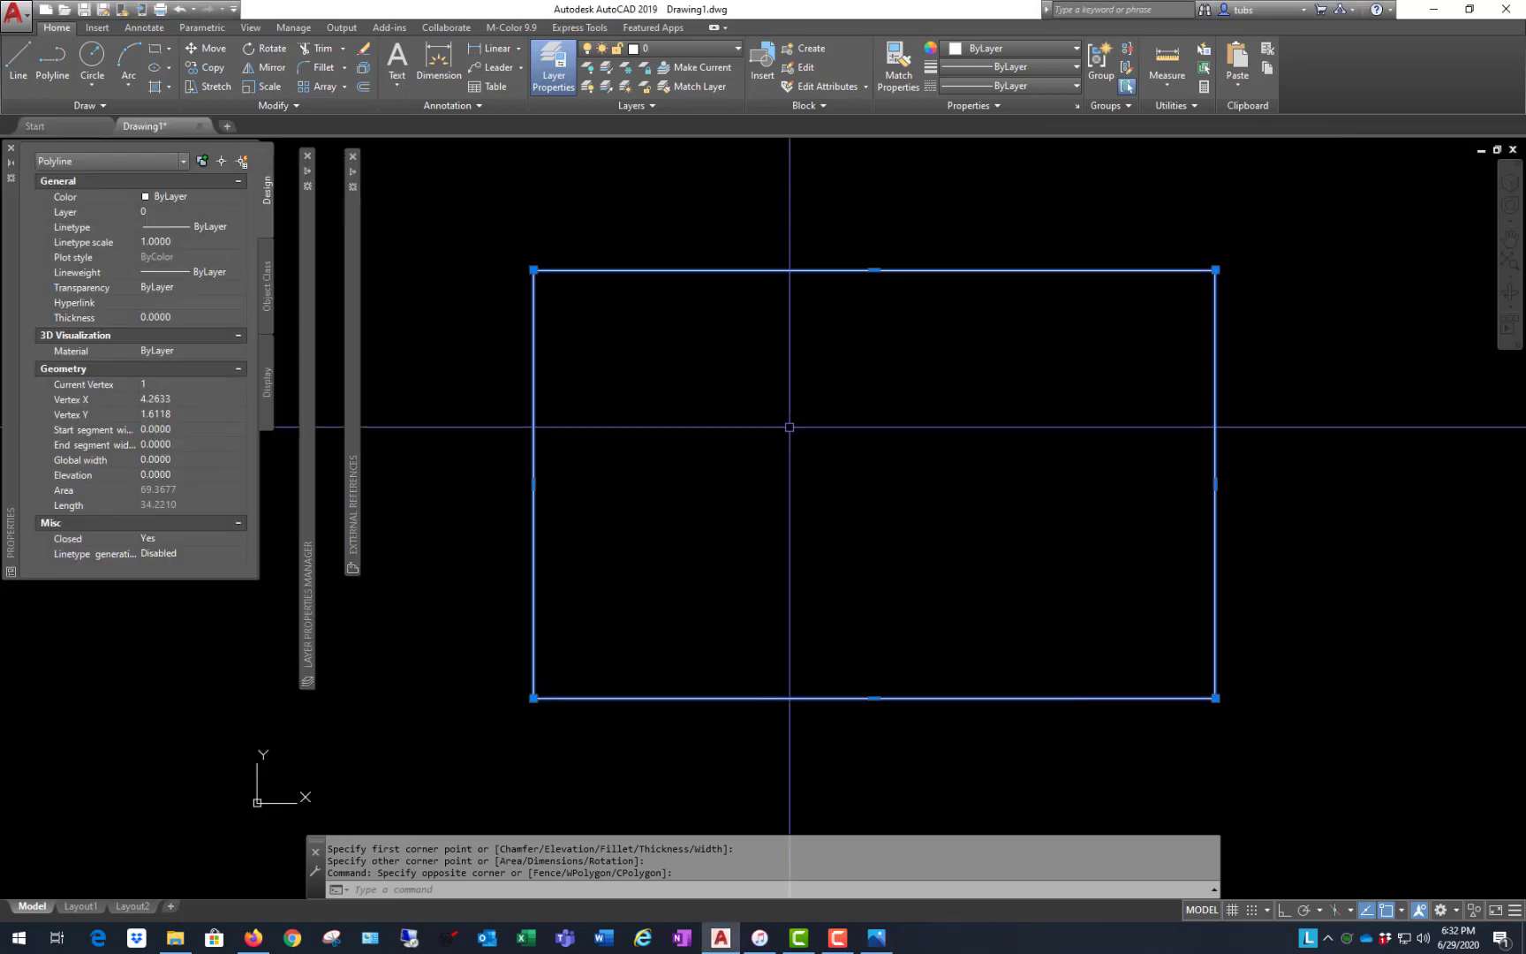
{"action": "left_click", "coordinate": [868, 487]}
{"action": "key", "text": "Escape"}
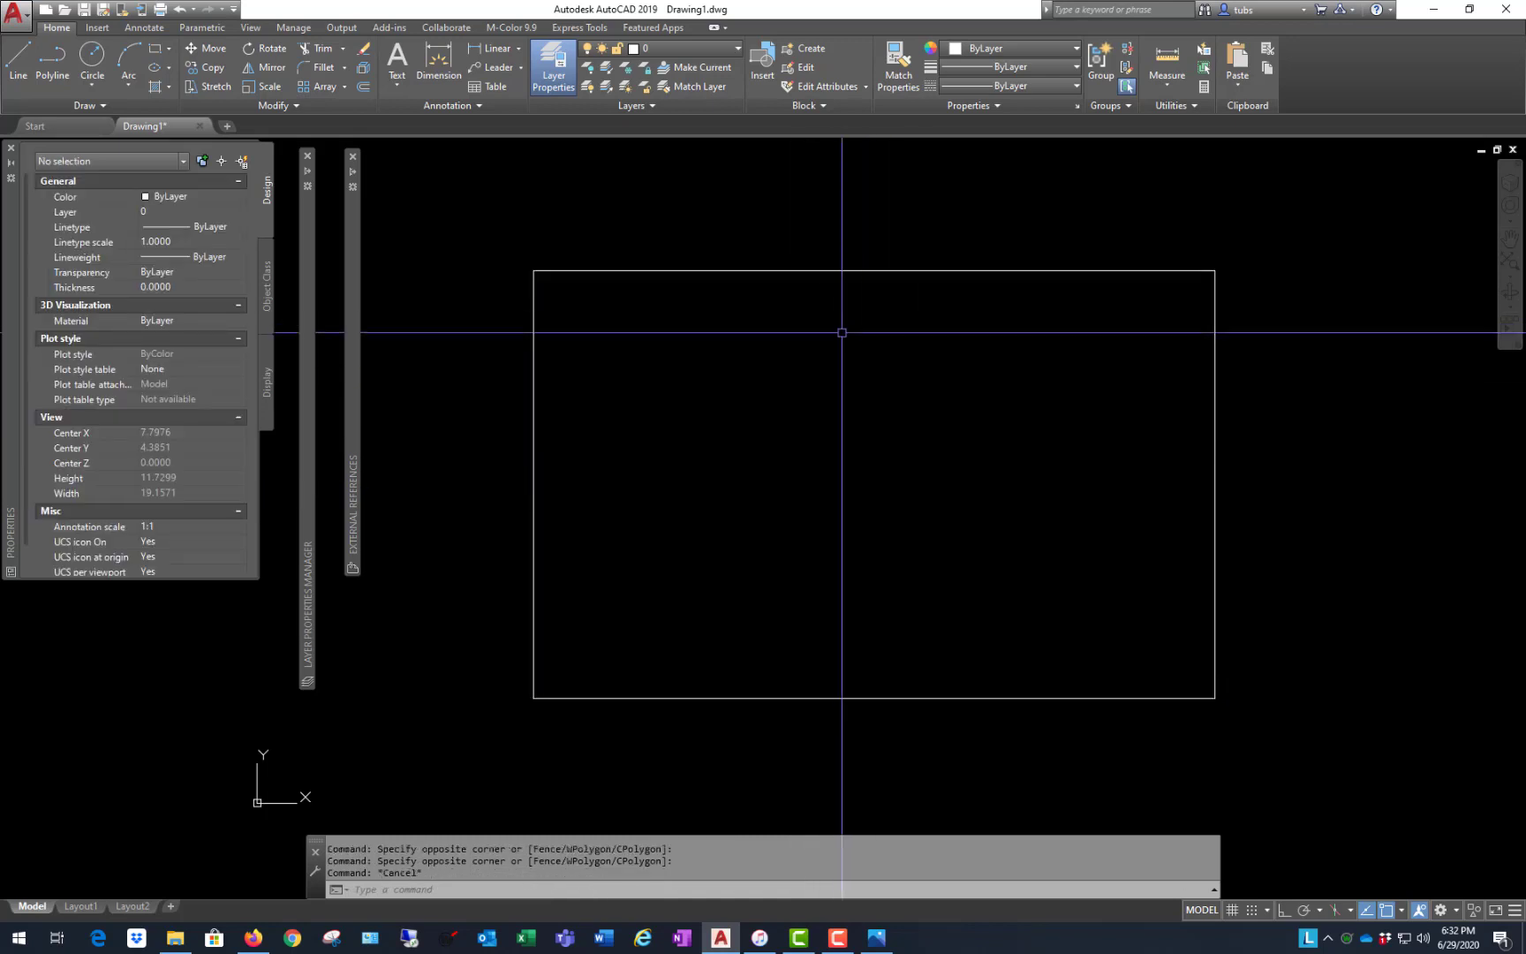
- Choose 20200629_181119.jpg from the Downloads folder as an image to attach as an external reference
{"action": "scroll", "coordinate": [500, 594], "scroll_direction": "down", "scroll_amount": 2}
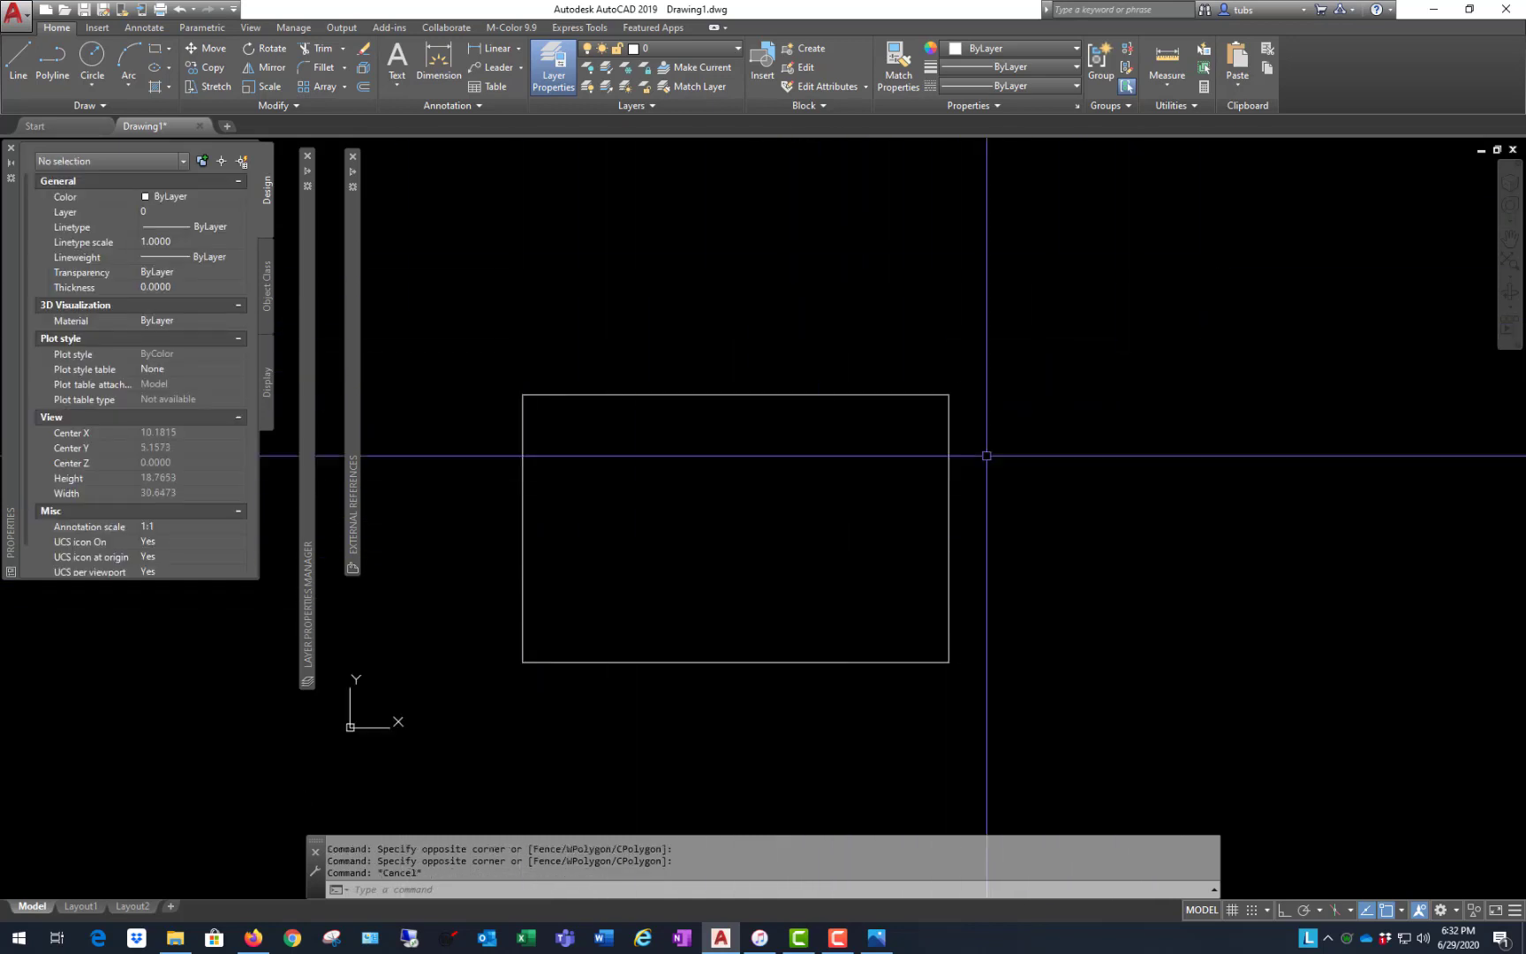
{"action": "scroll", "coordinate": [946, 368], "scroll_direction": "up", "scroll_amount": 2}
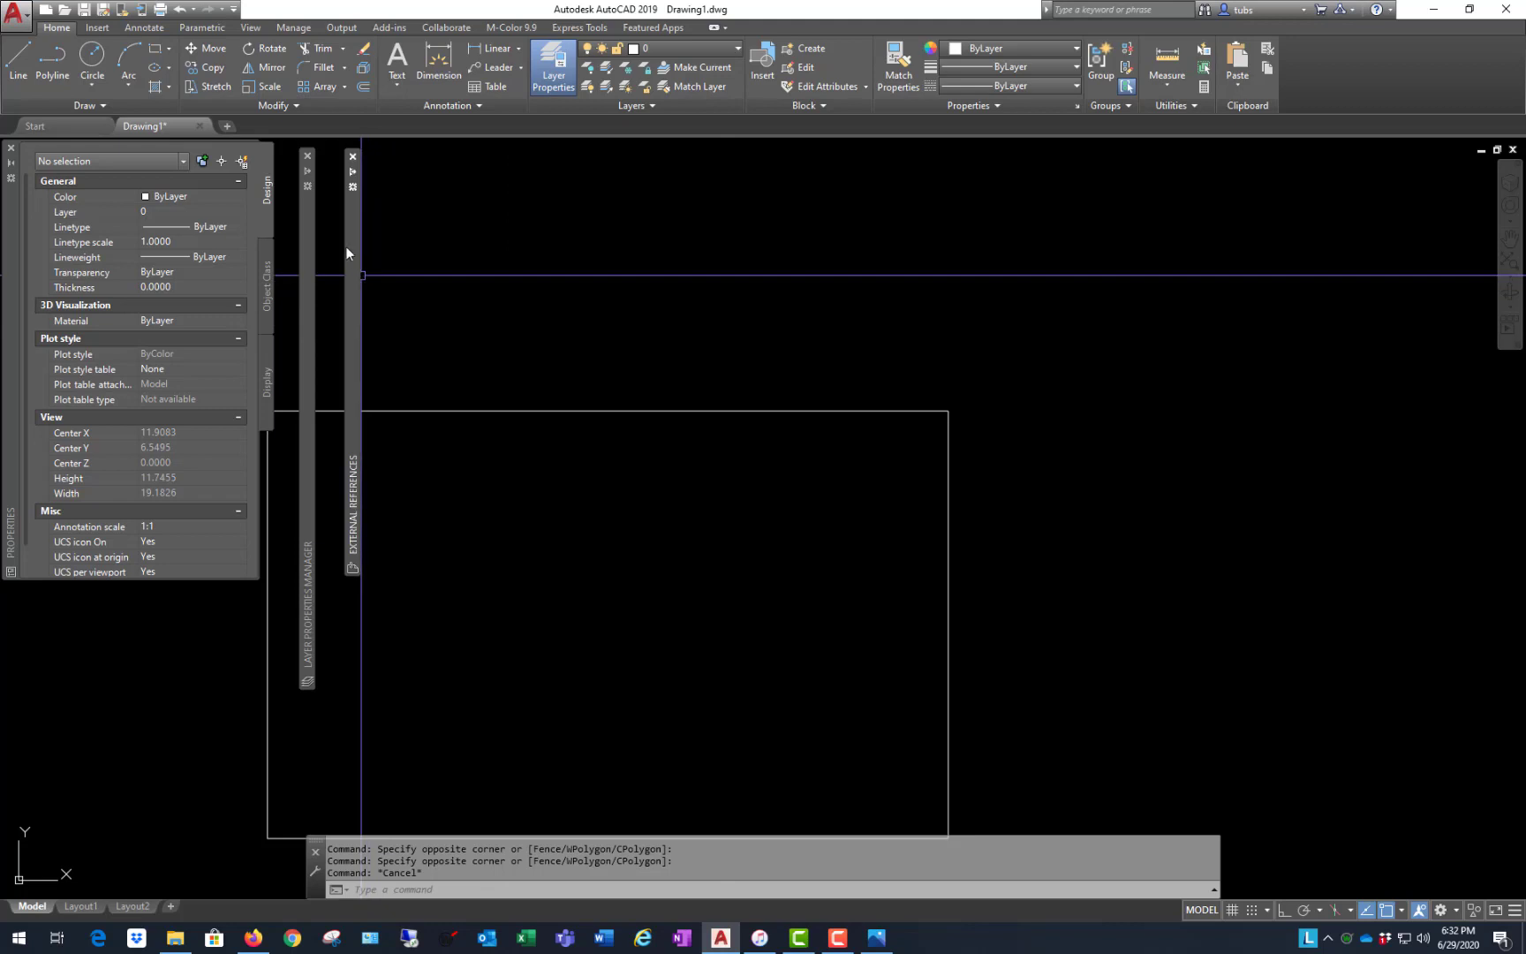
{"action": "mouse_move", "coordinate": [352, 252]}
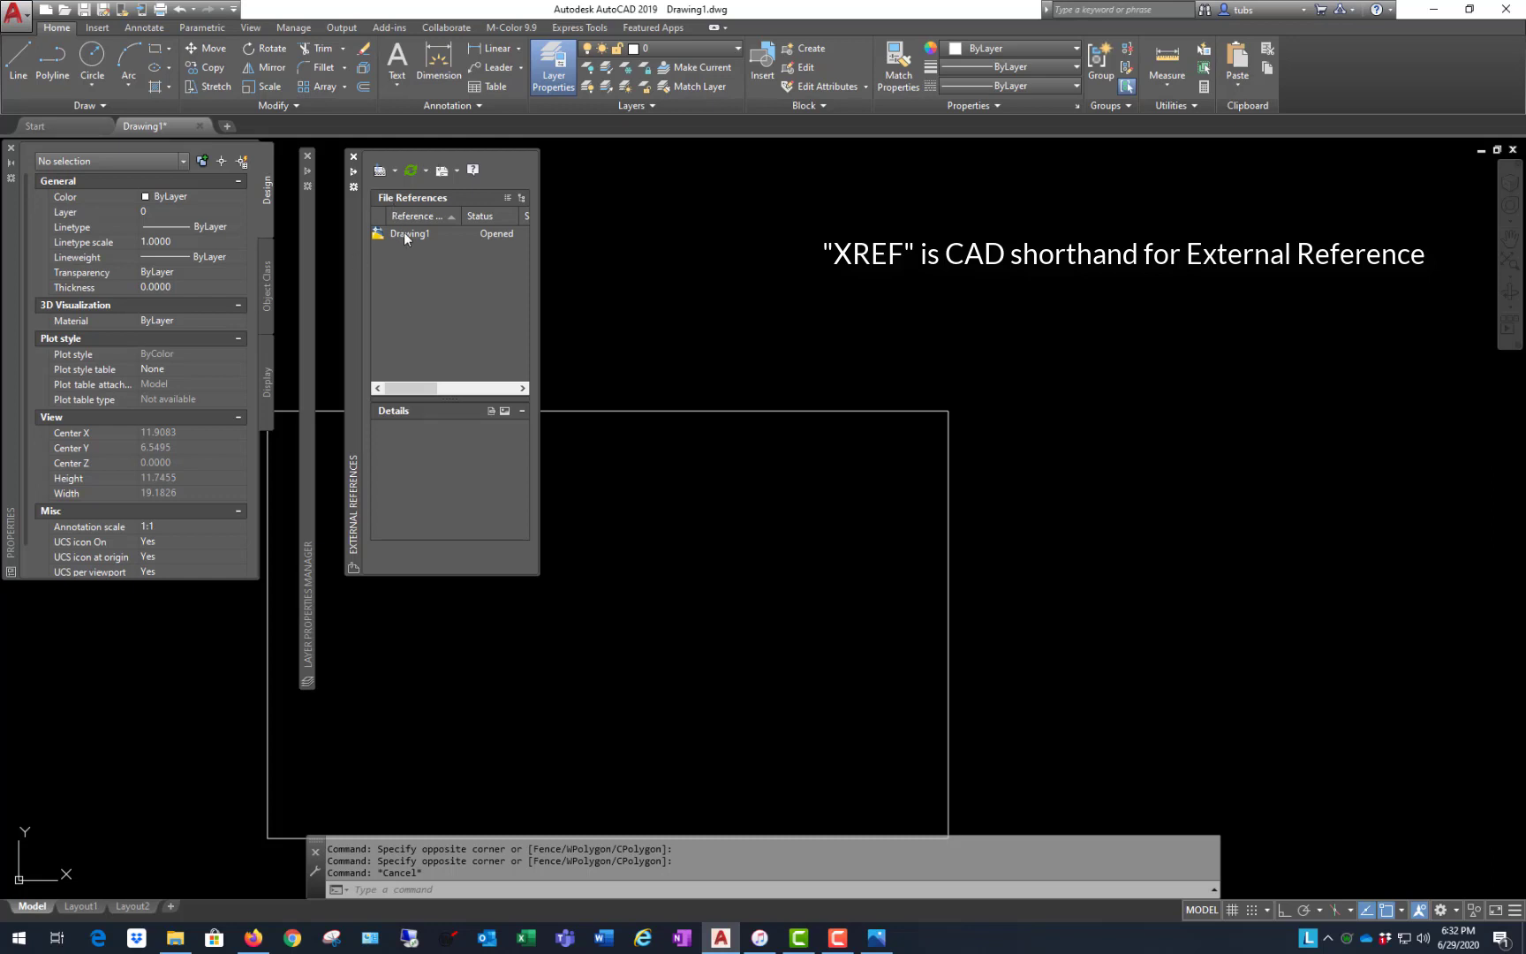
{"action": "mouse_move", "coordinate": [414, 236]}
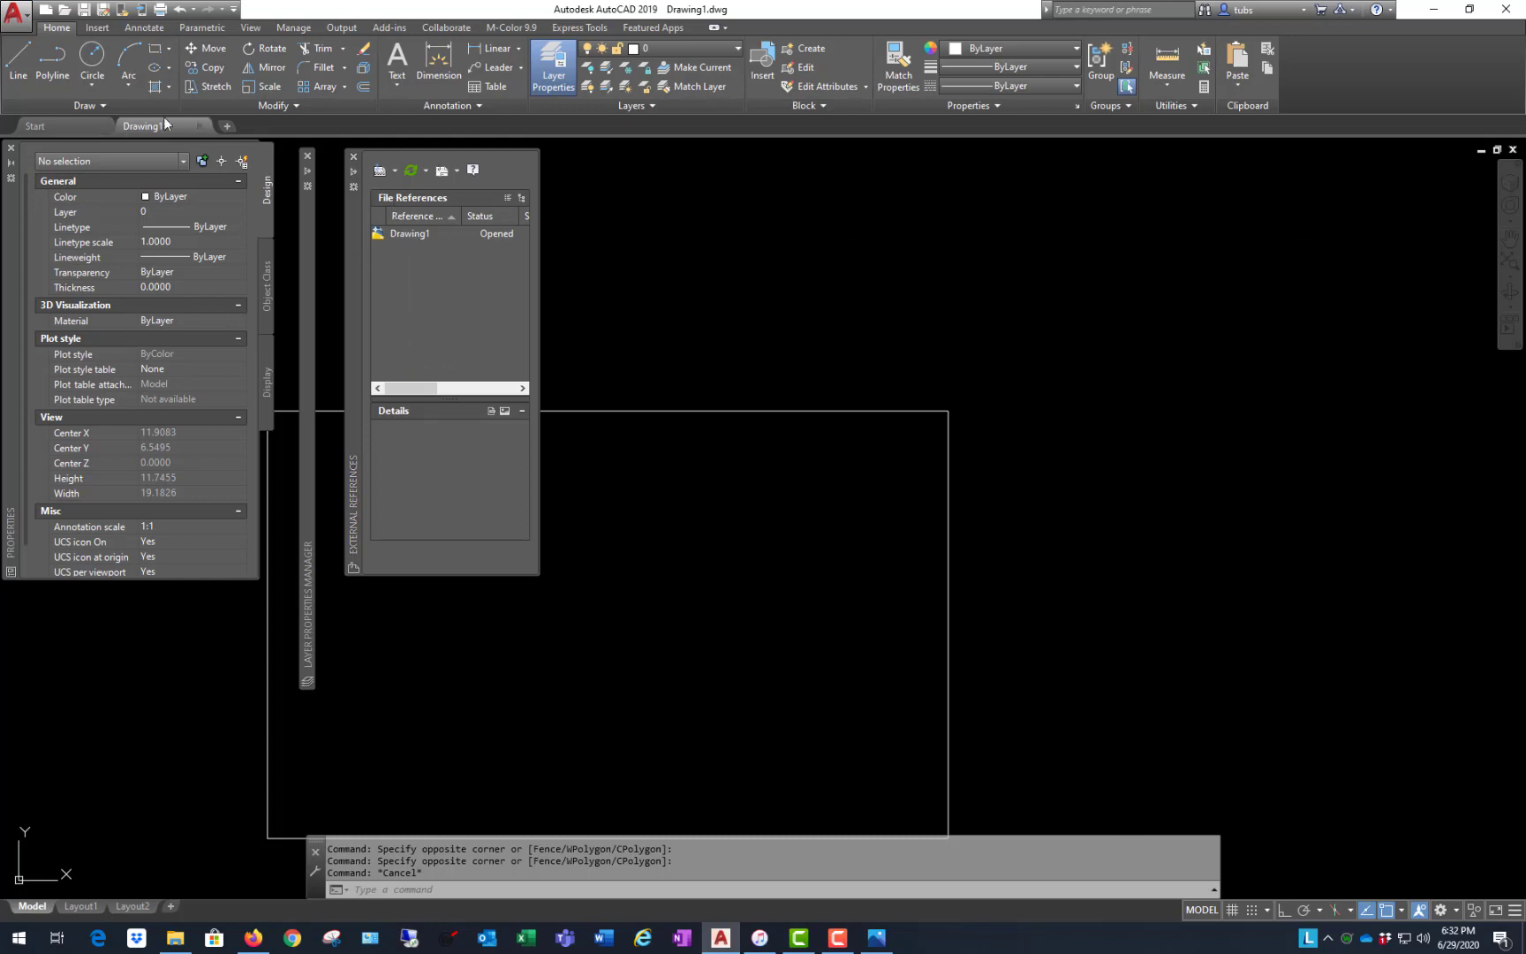
{"action": "left_click", "coordinate": [395, 171]}
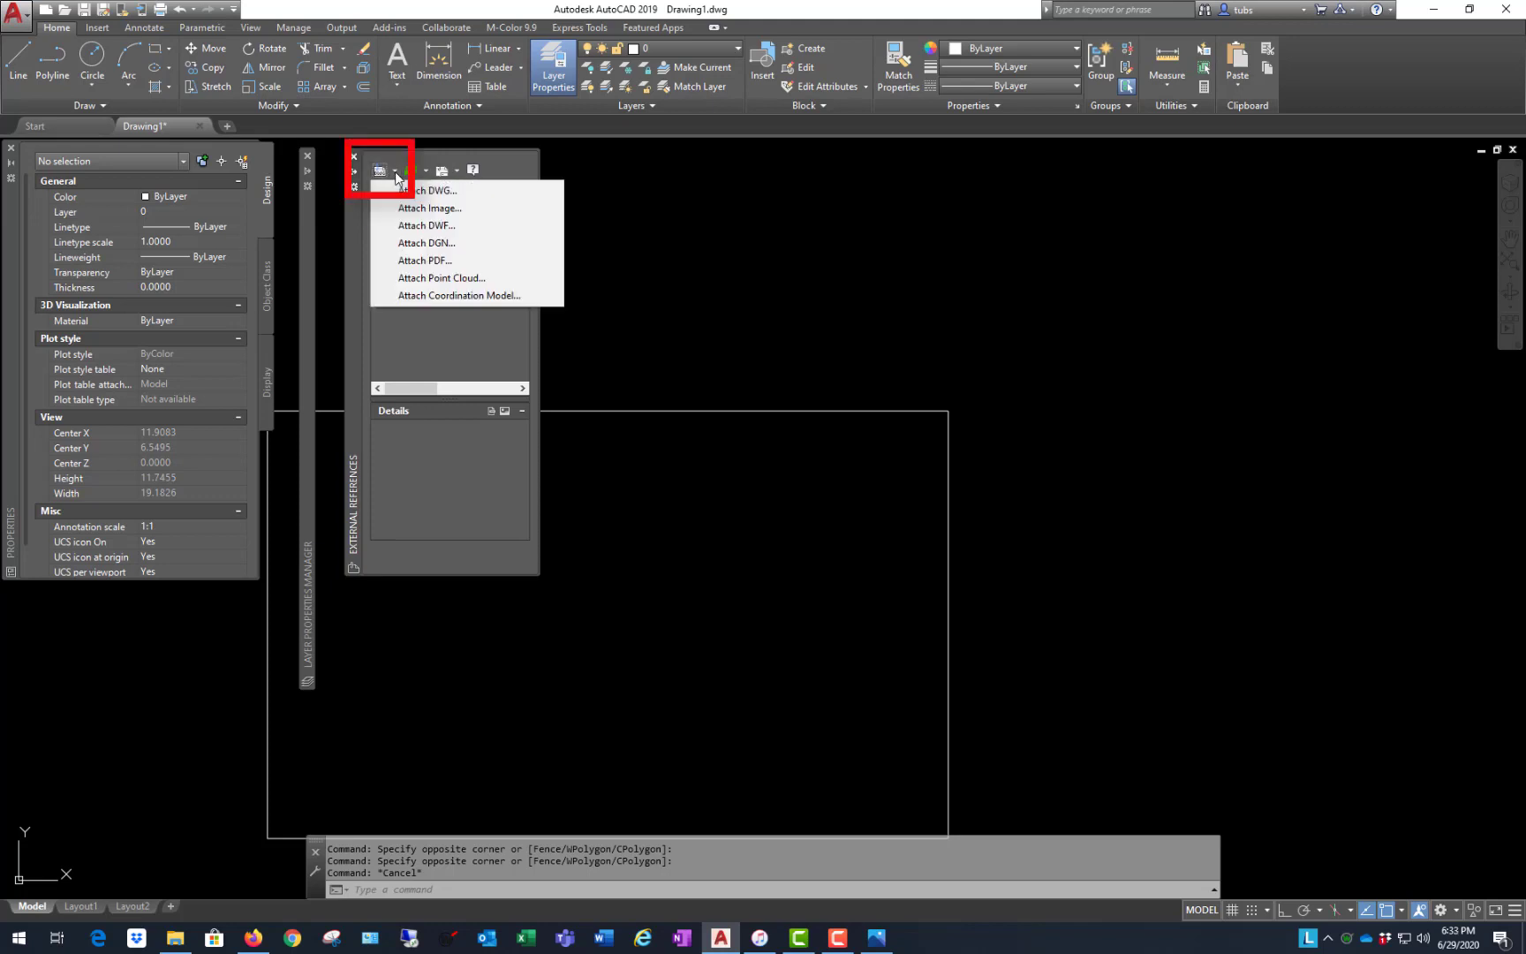
{"action": "left_click", "coordinate": [460, 210]}
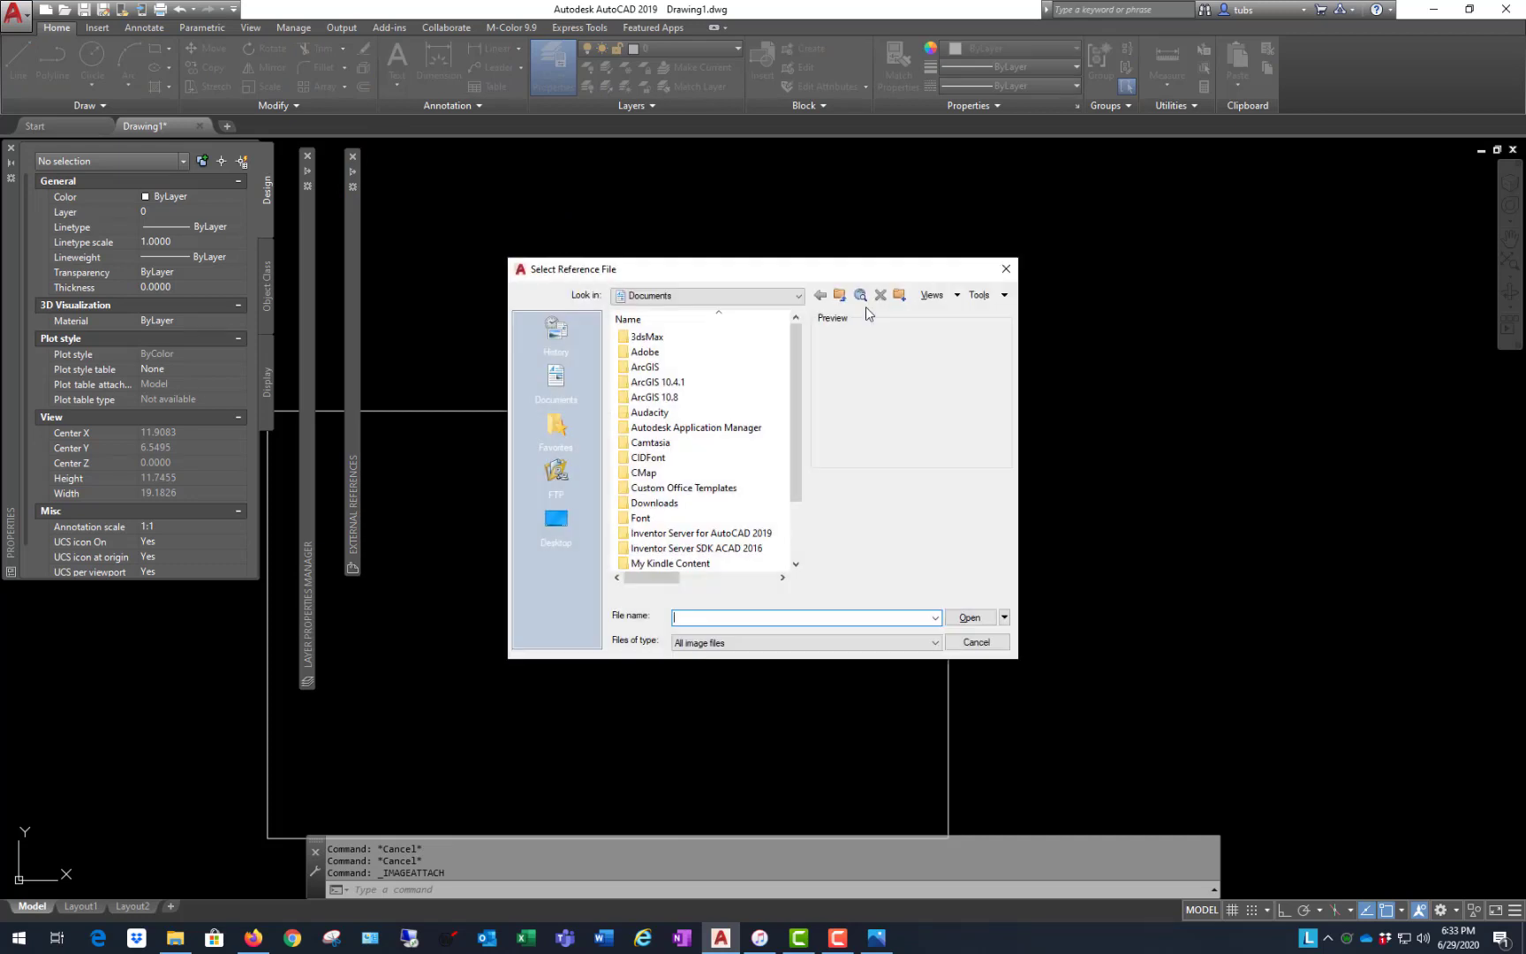
{"action": "left_click", "coordinate": [658, 404]}
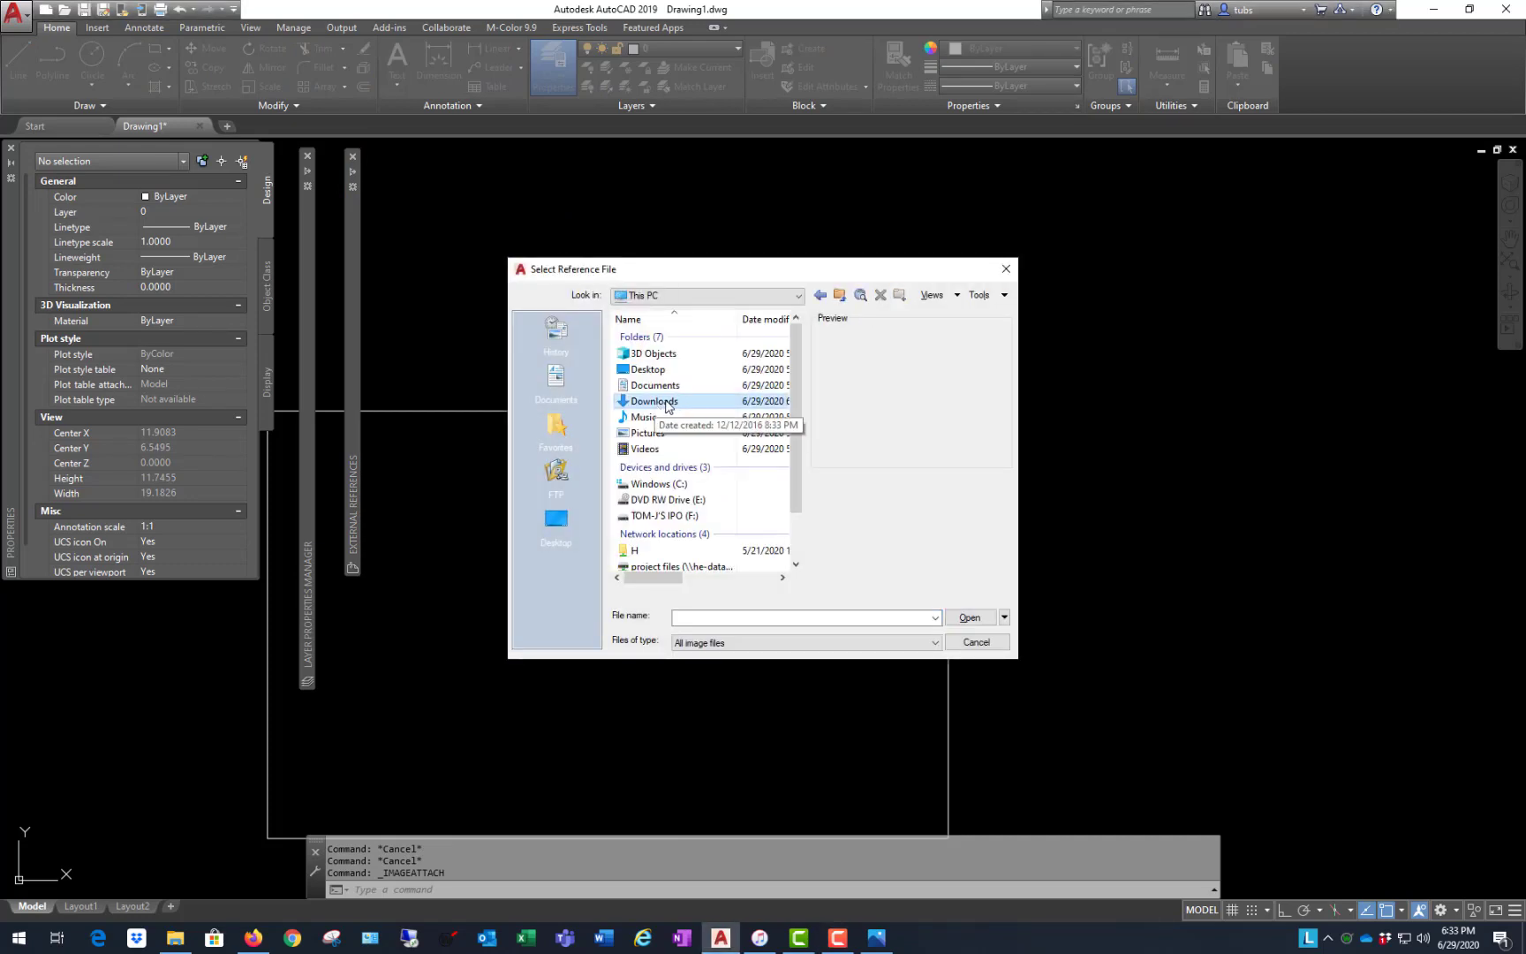
{"action": "double_click", "coordinate": [666, 406]}
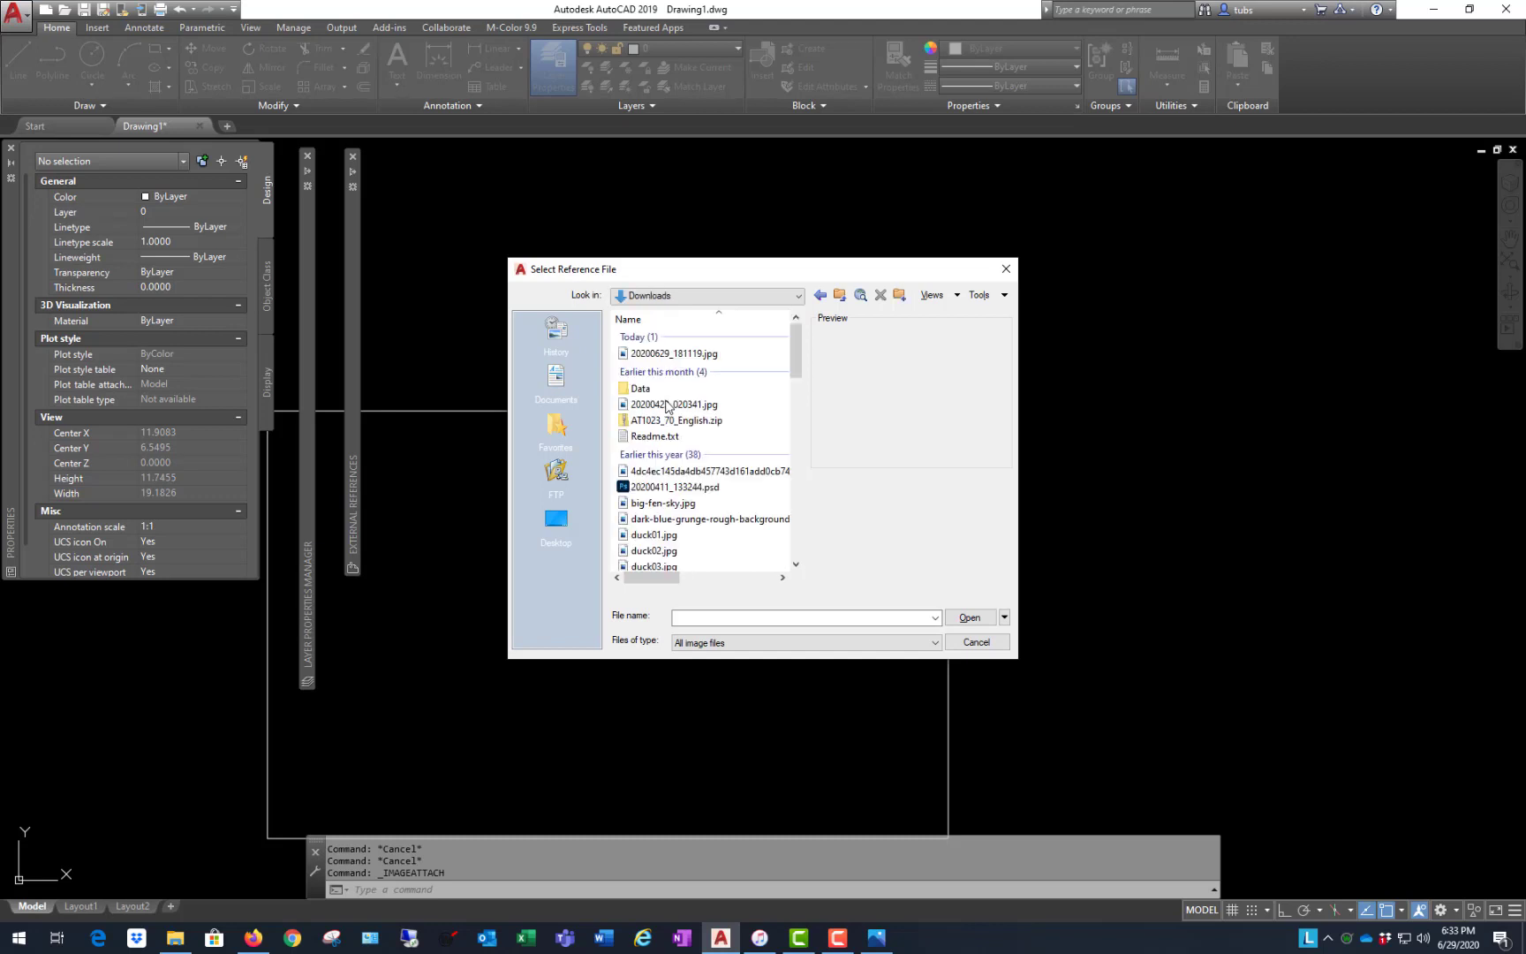
{"action": "left_click", "coordinate": [676, 358]}
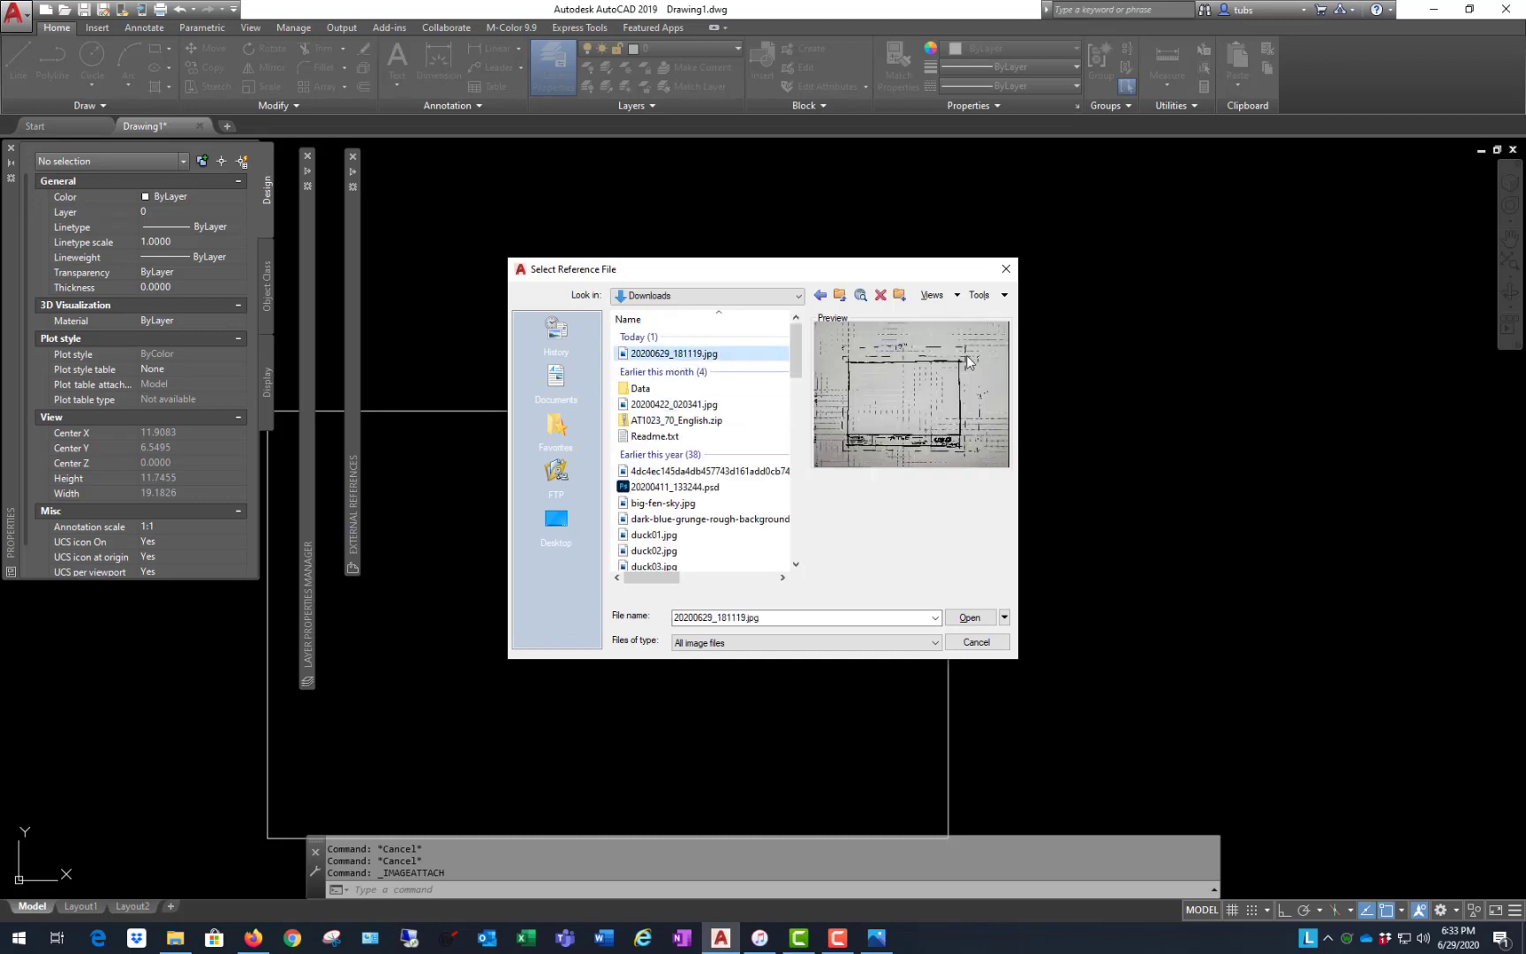
{"action": "left_click", "coordinate": [969, 618]}
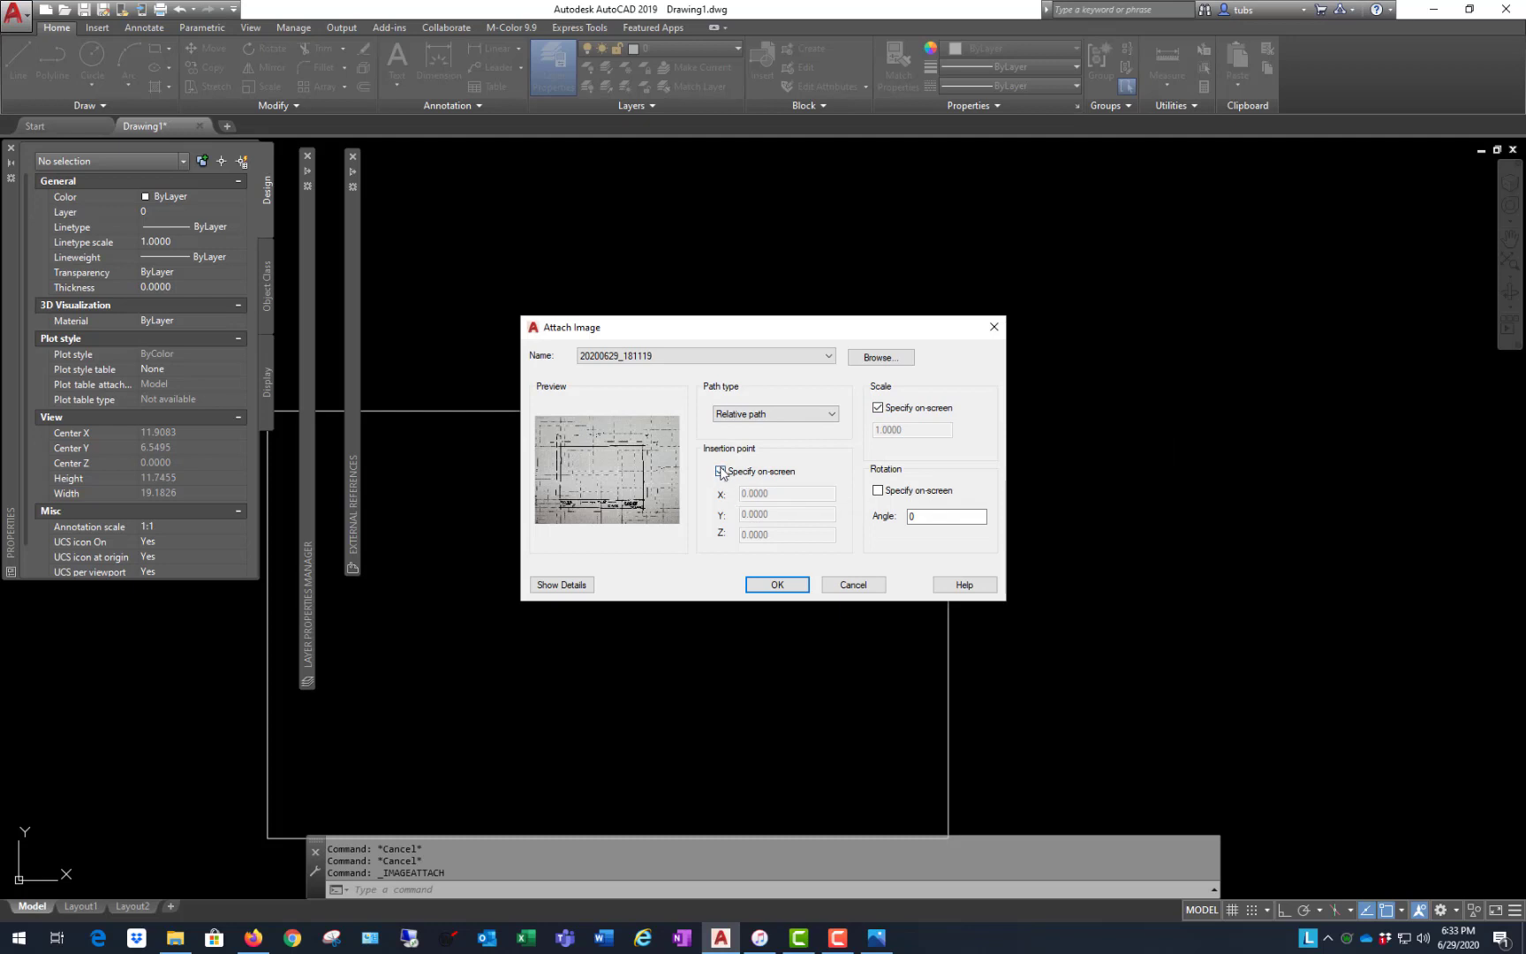
- Attach the sketch image with a relative path, placing it above and to the right of the rectangle and scaling it on screen
{"action": "left_click", "coordinate": [788, 579]}
{"action": "scroll", "coordinate": [768, 424], "scroll_direction": "down", "scroll_amount": 4}
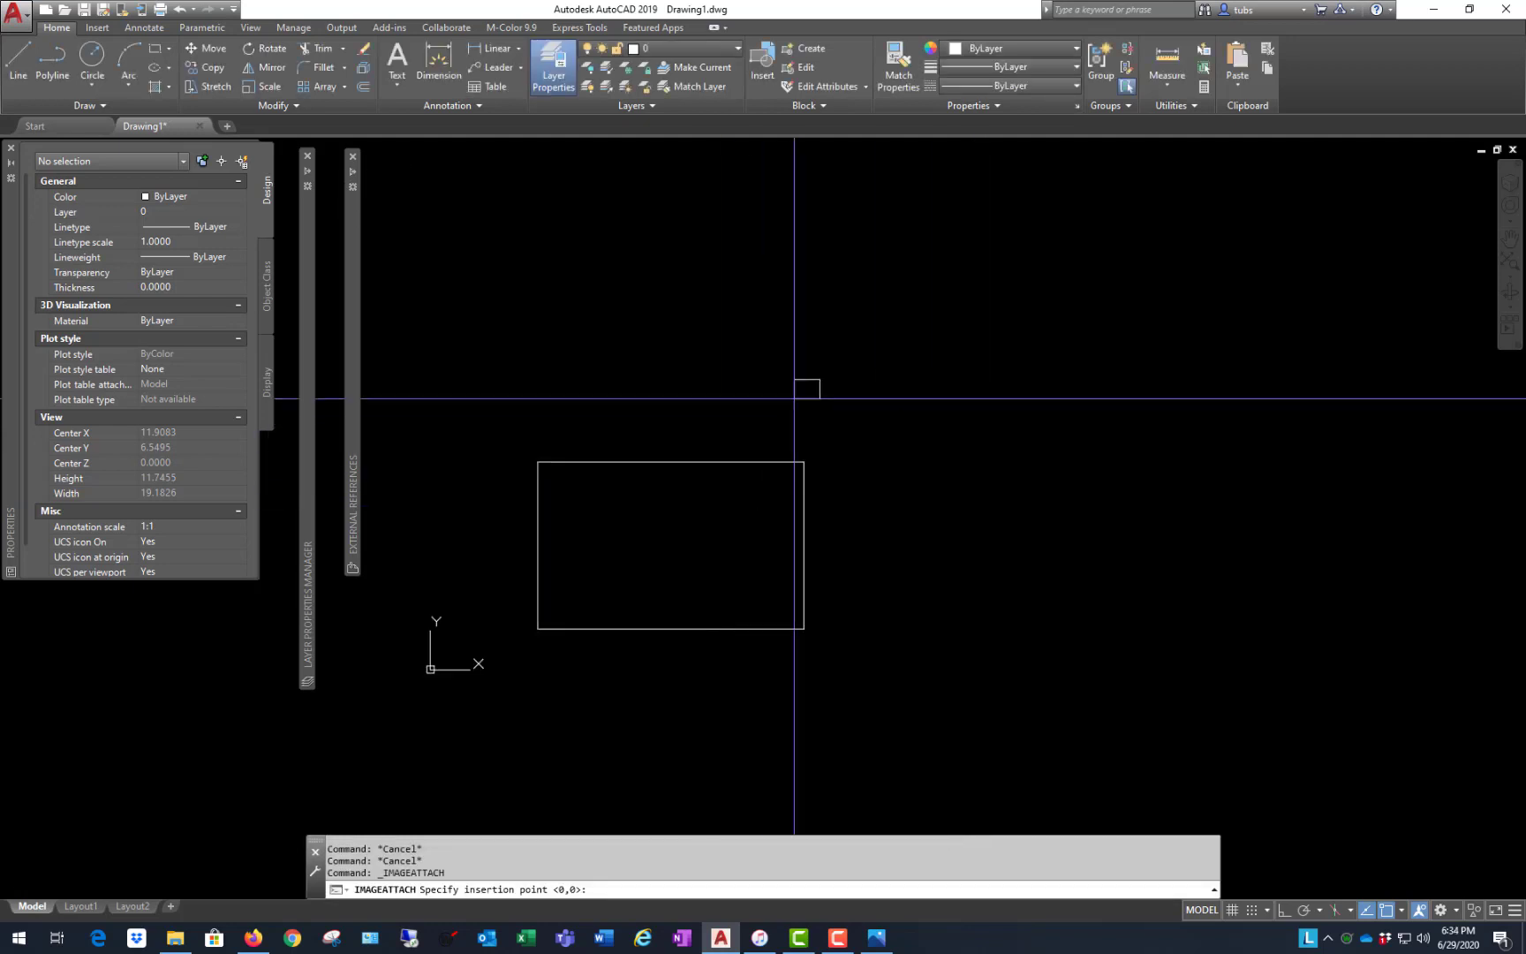
{"action": "left_click", "coordinate": [860, 459]}
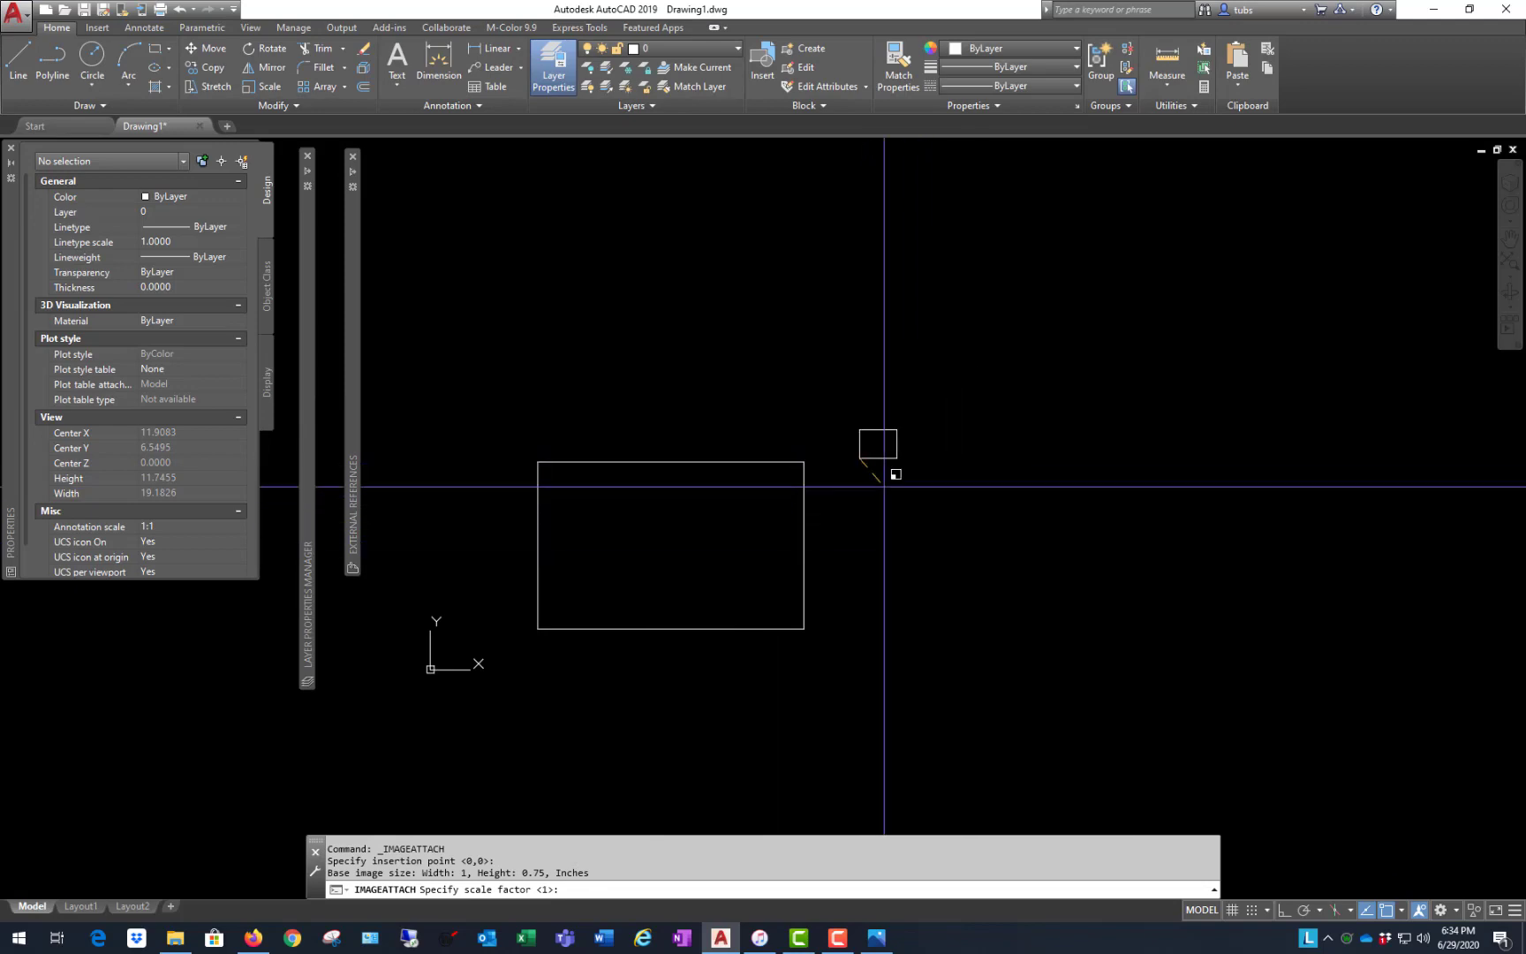
{"action": "left_click", "coordinate": [1234, 627]}
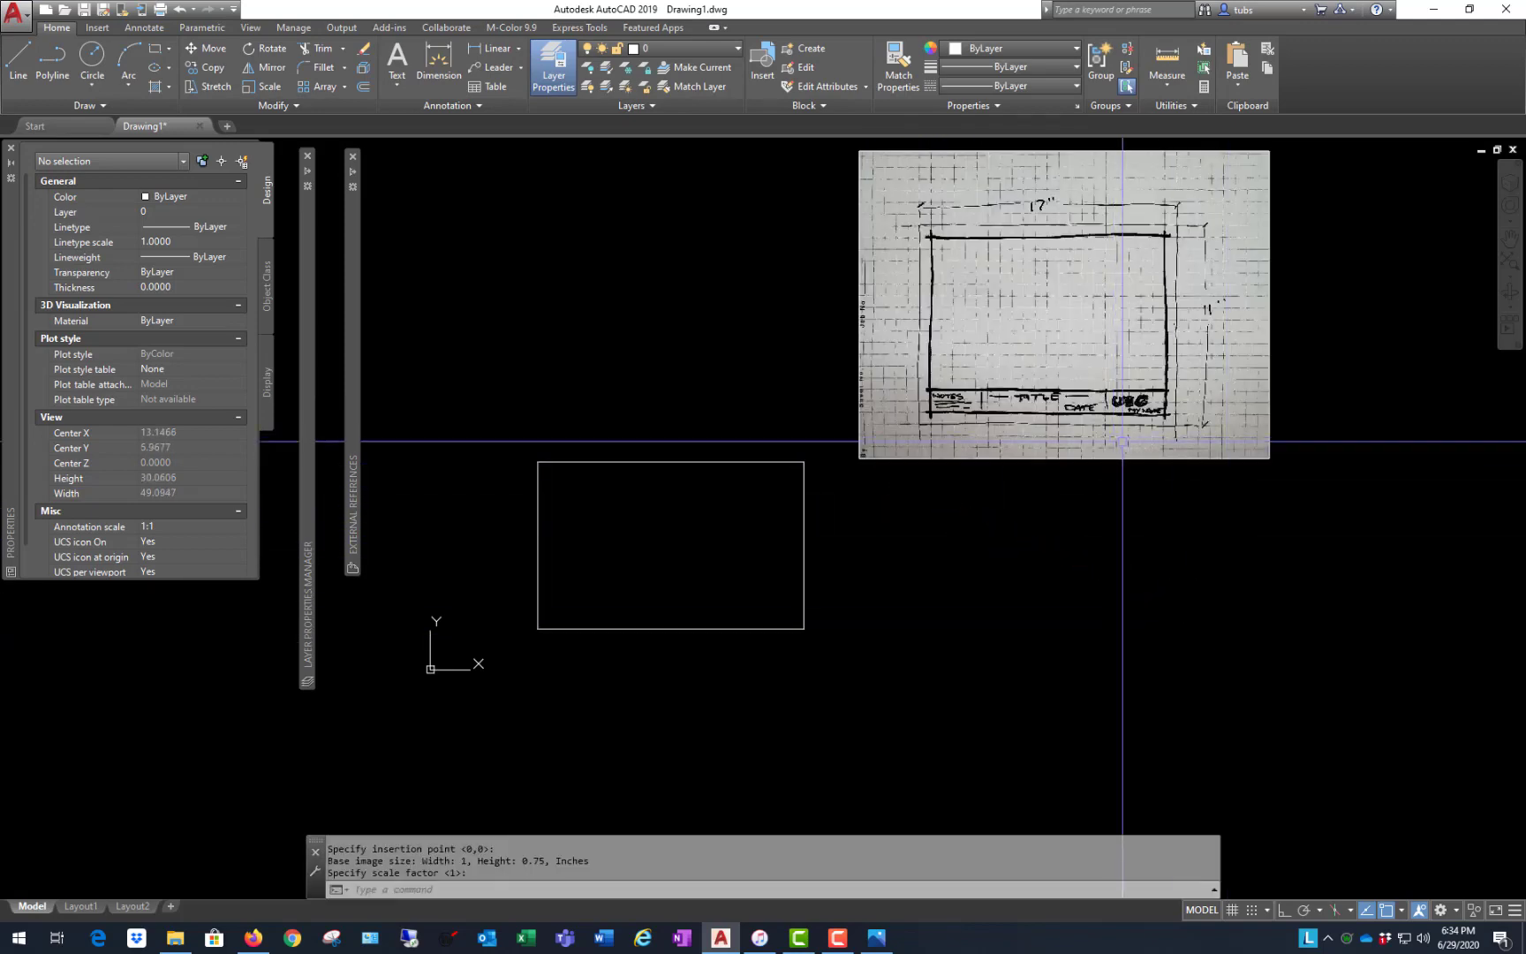
- Inspect the attached sketch image's line work up close and check its entry in the drawing's external references
{"action": "scroll", "coordinate": [1148, 283], "scroll_direction": "up", "scroll_amount": 8}
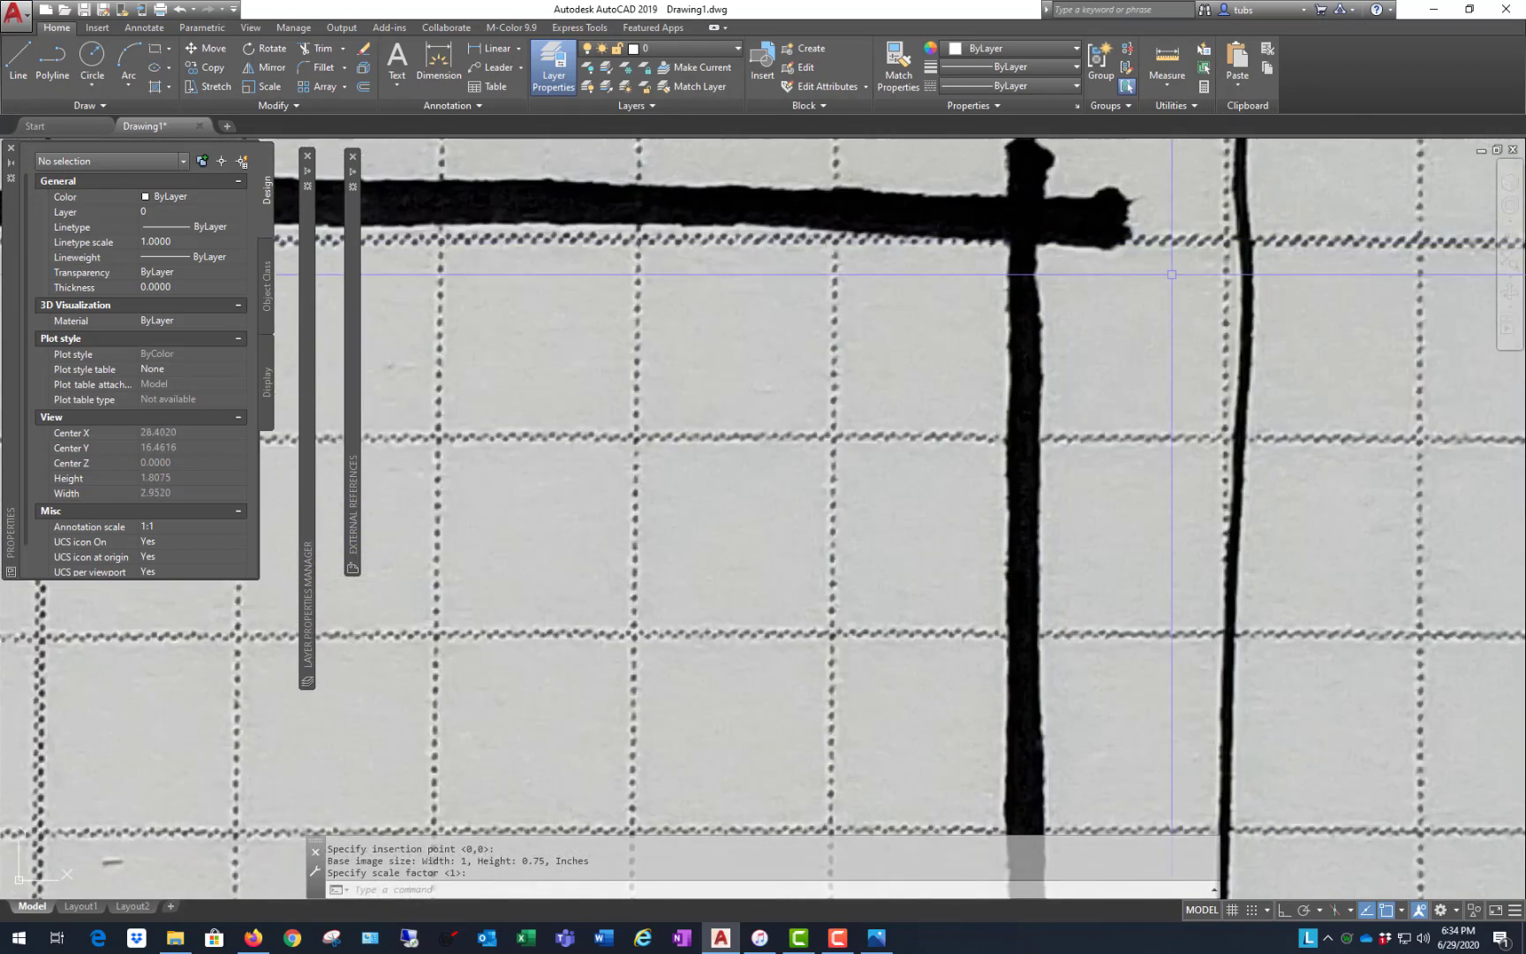
{"action": "scroll", "coordinate": [1171, 274], "scroll_direction": "down", "scroll_amount": 12}
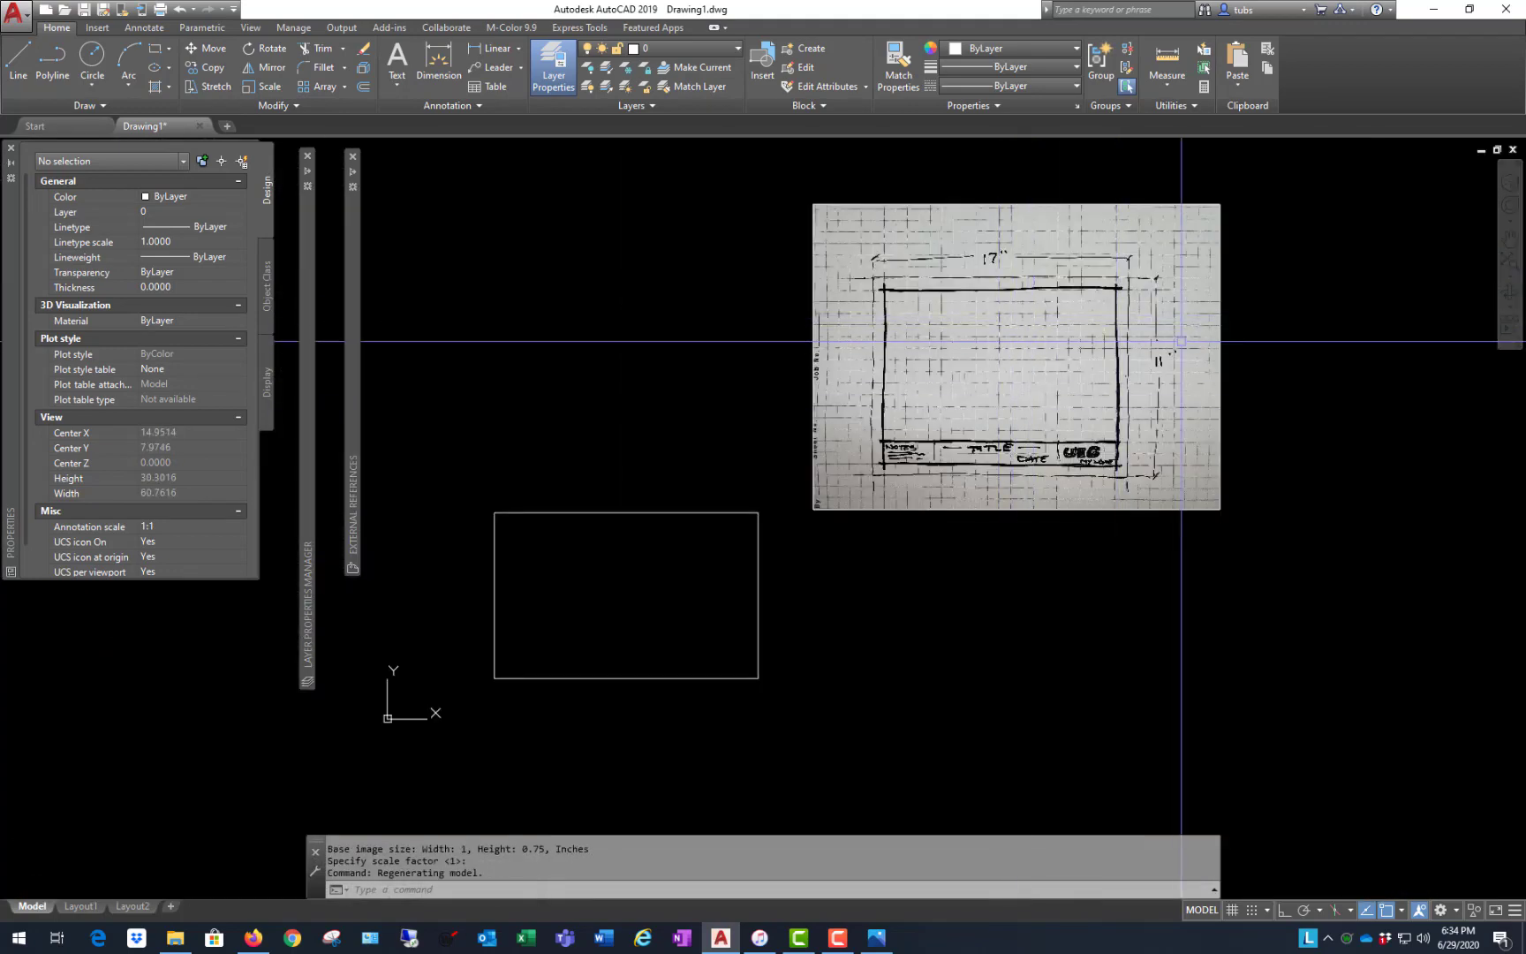
{"action": "left_click", "coordinate": [1276, 363]}
{"action": "left_click", "coordinate": [1065, 616]}
{"action": "key", "text": "Escape"}
{"action": "key", "text": "Escape"}
{"action": "key", "text": "Escape"}
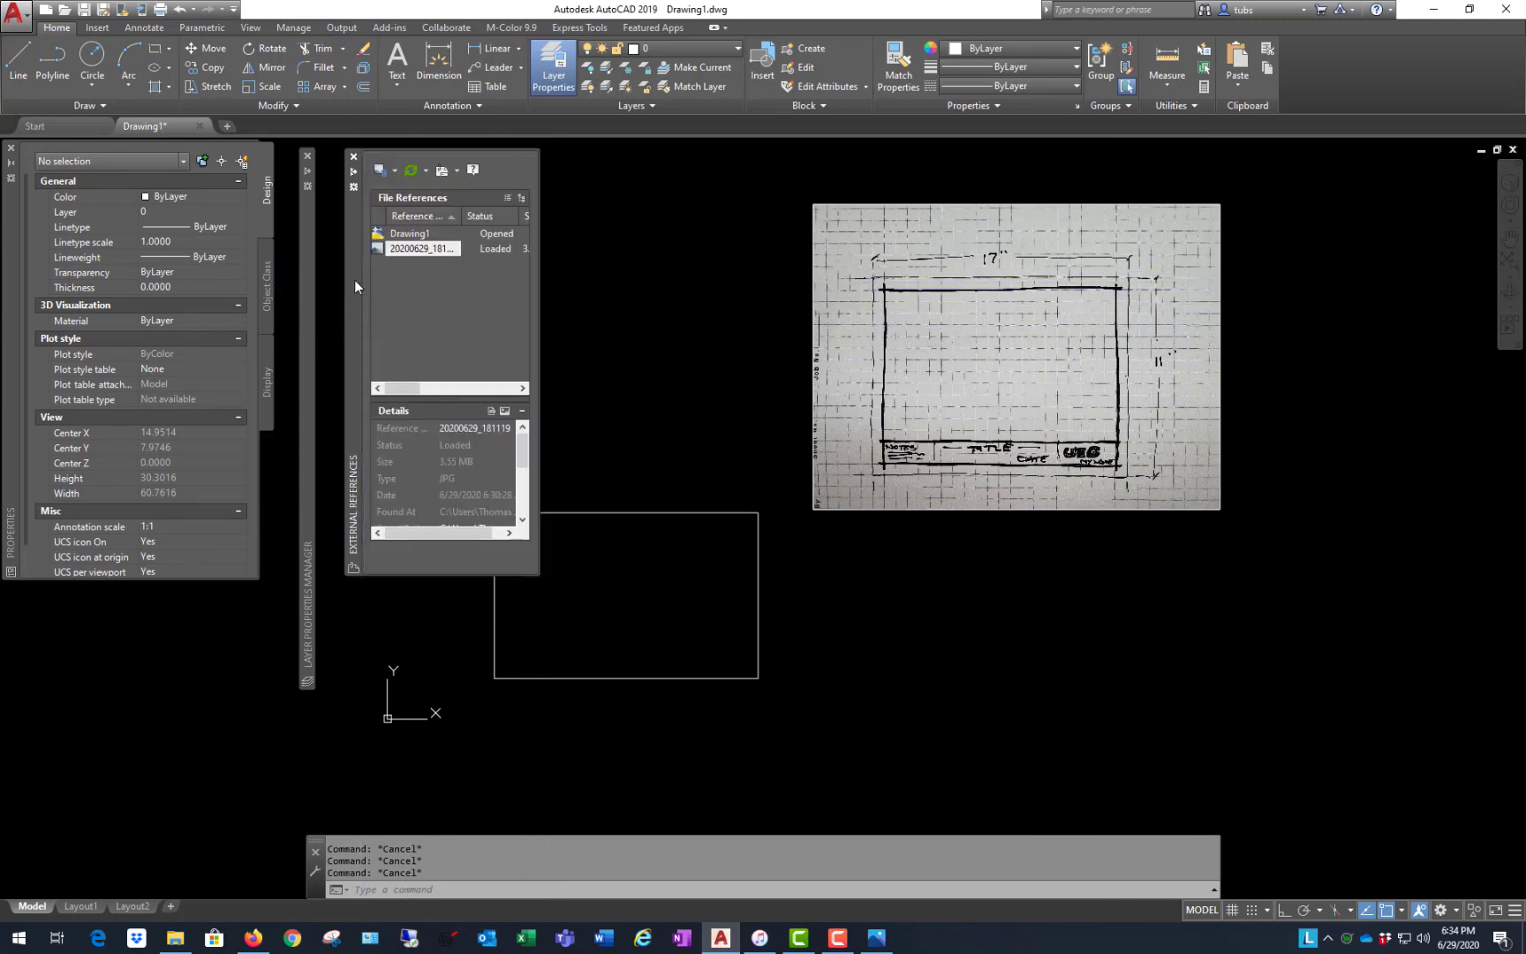
{"action": "left_click", "coordinate": [731, 310]}
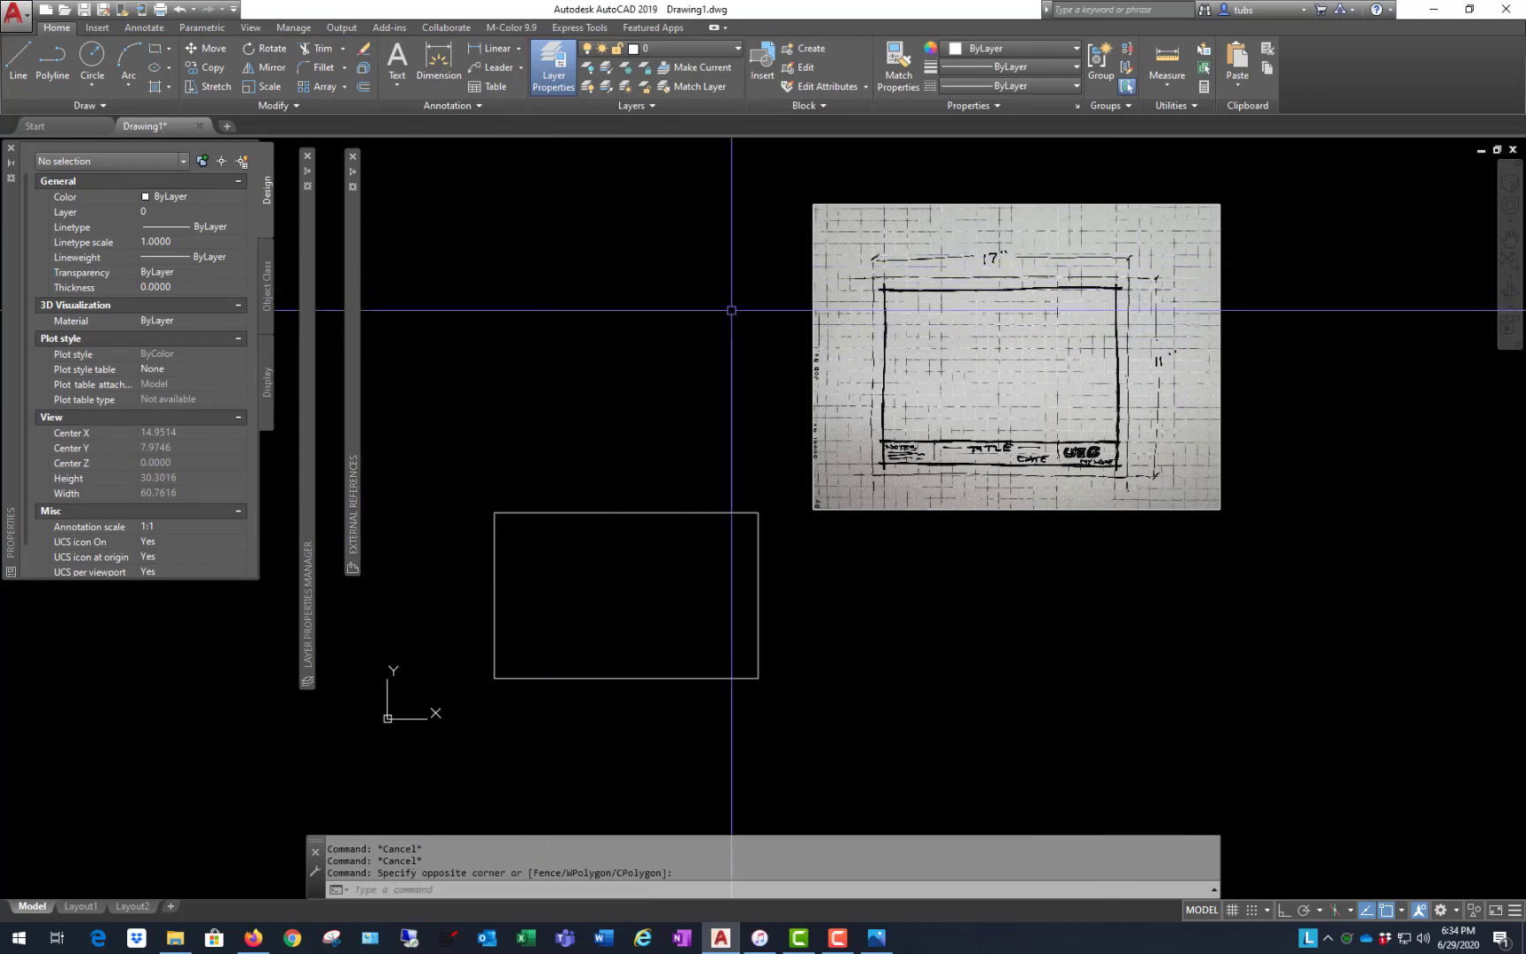
- Check the rectangle's properties, clear the selection, and examine the coordinate system icon at the drawing origin up close
{"action": "key", "text": "Escape"}
{"action": "key", "text": "Escape"}
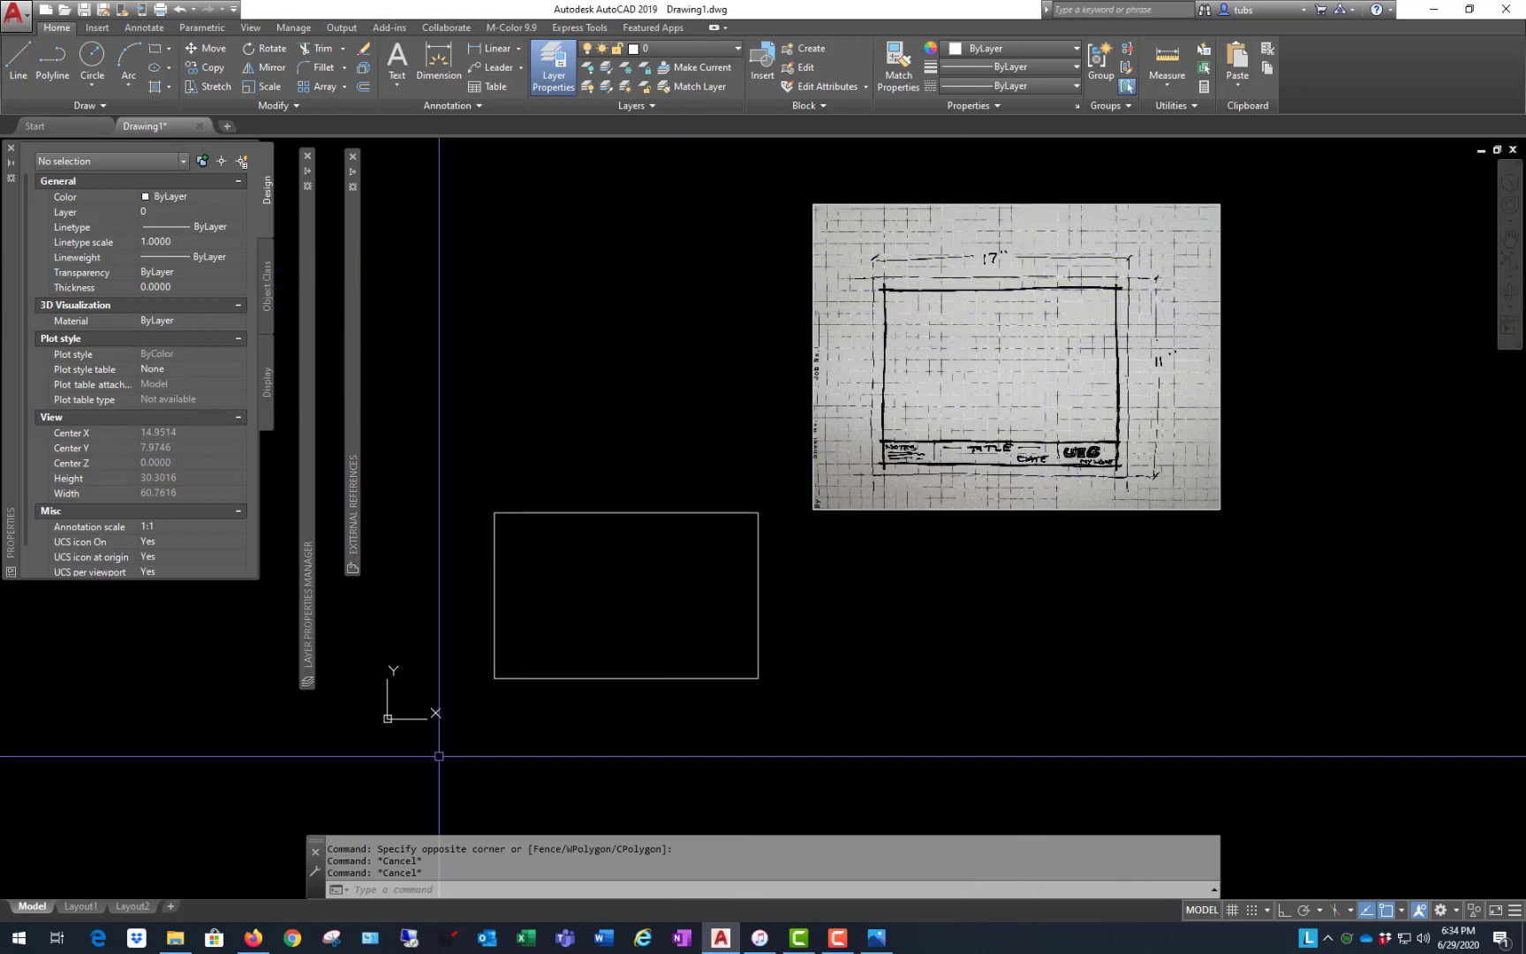
{"action": "left_click", "coordinate": [579, 460]}
{"action": "left_click", "coordinate": [504, 579]}
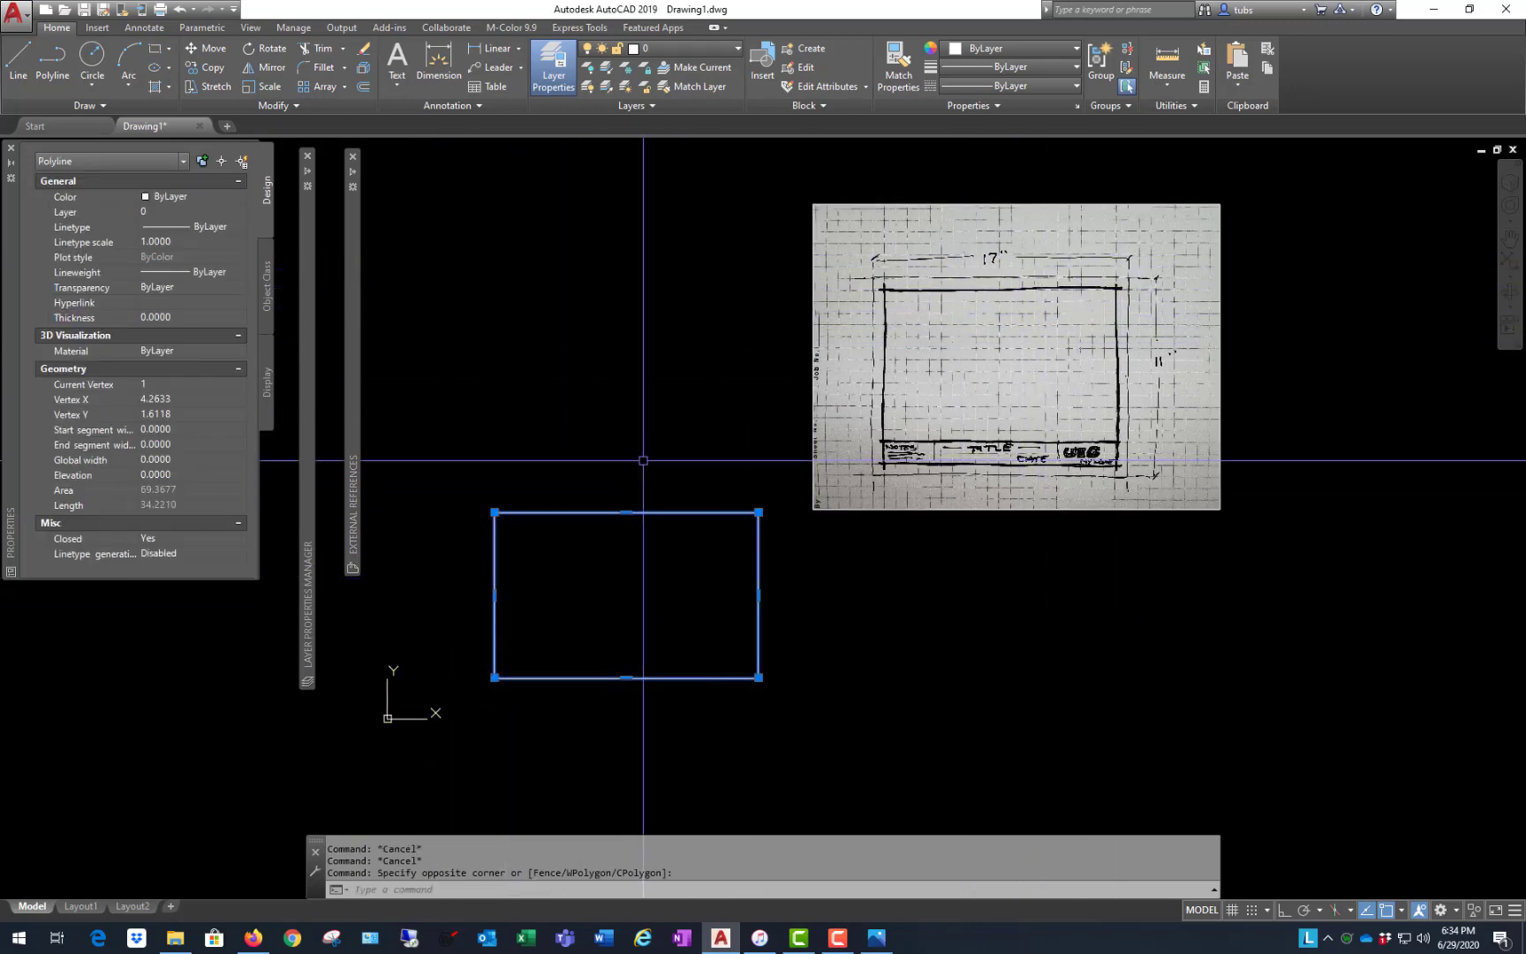
{"action": "key", "text": "Escape"}
{"action": "key", "text": "Escape"}
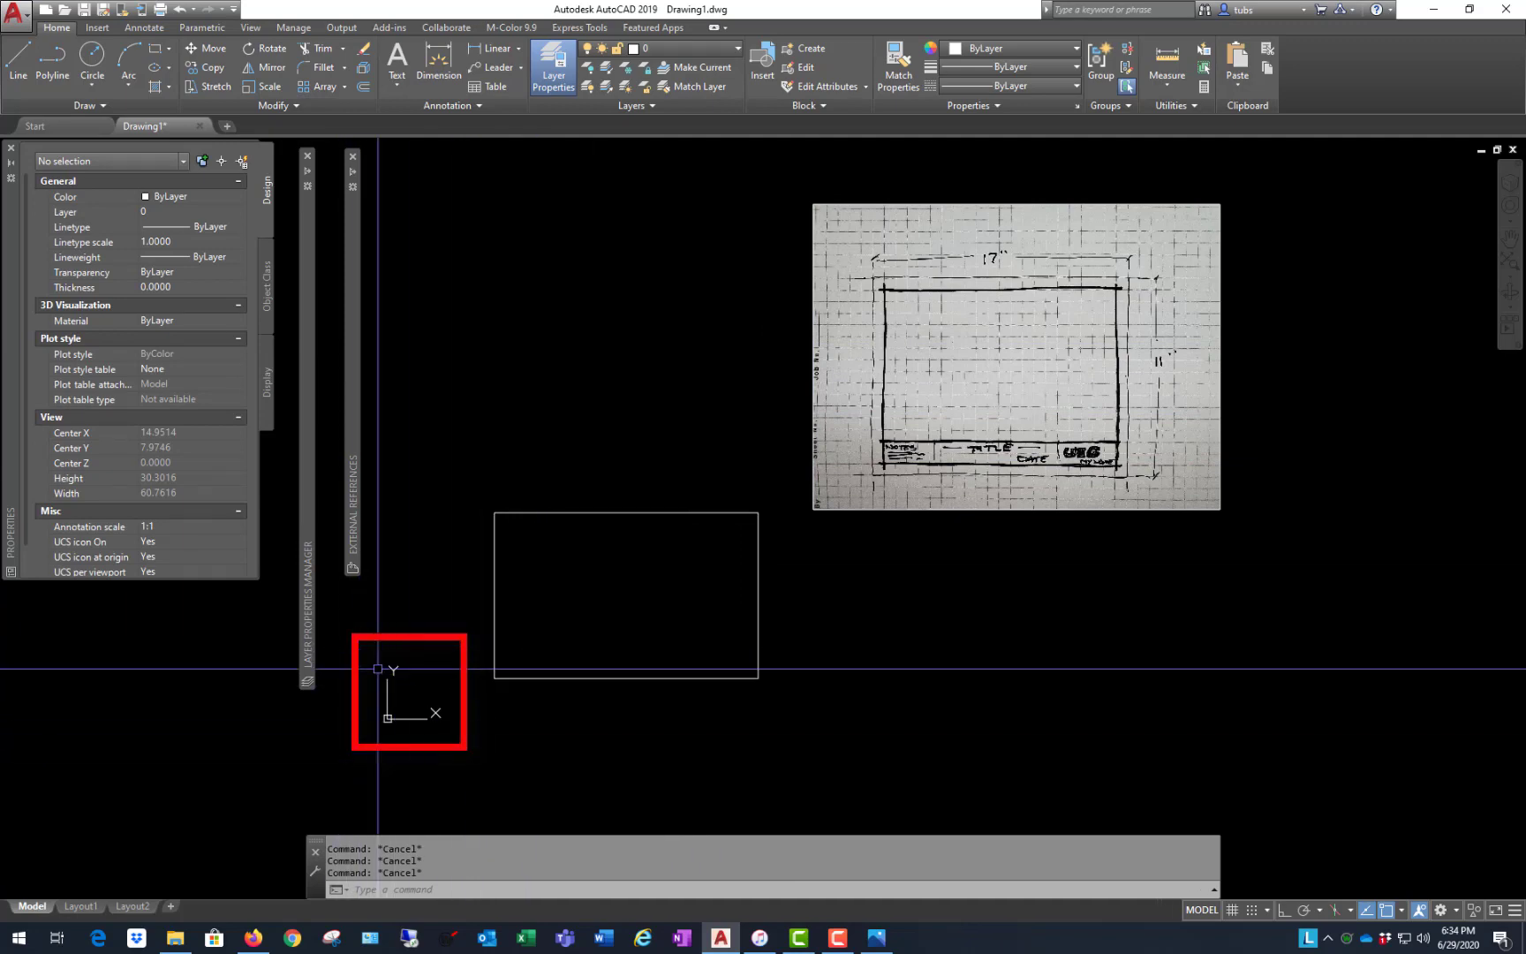
{"action": "scroll", "coordinate": [454, 720], "scroll_direction": "down", "scroll_amount": 4}
{"action": "scroll", "coordinate": [394, 666], "scroll_direction": "up", "scroll_amount": 8}
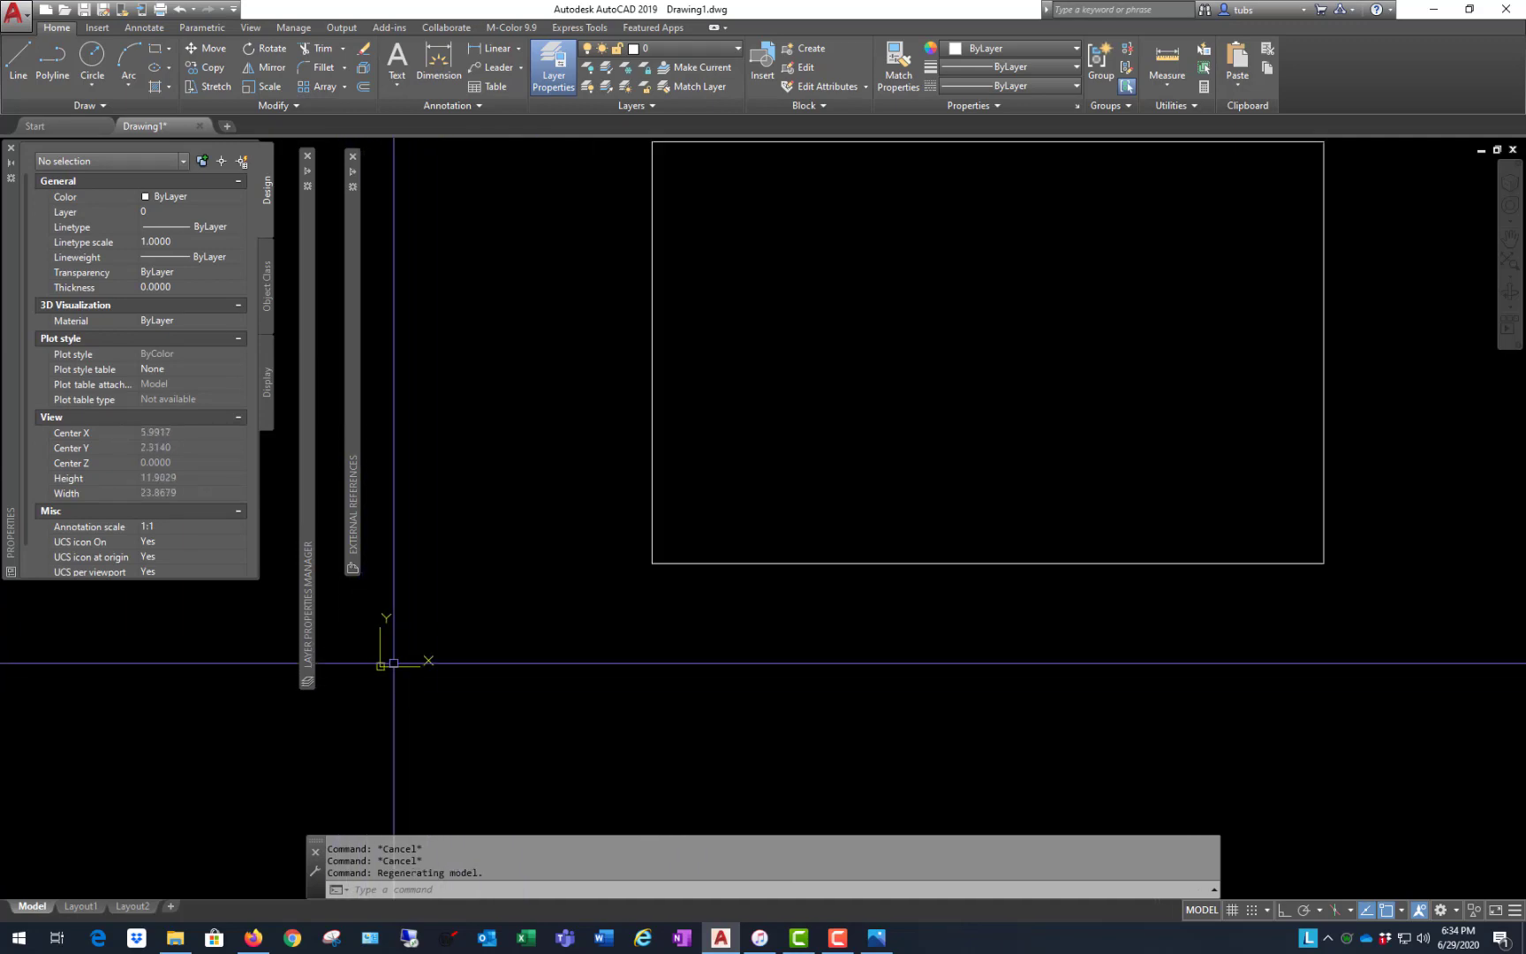
{"action": "scroll", "coordinate": [394, 662], "scroll_direction": "up", "scroll_amount": 8}
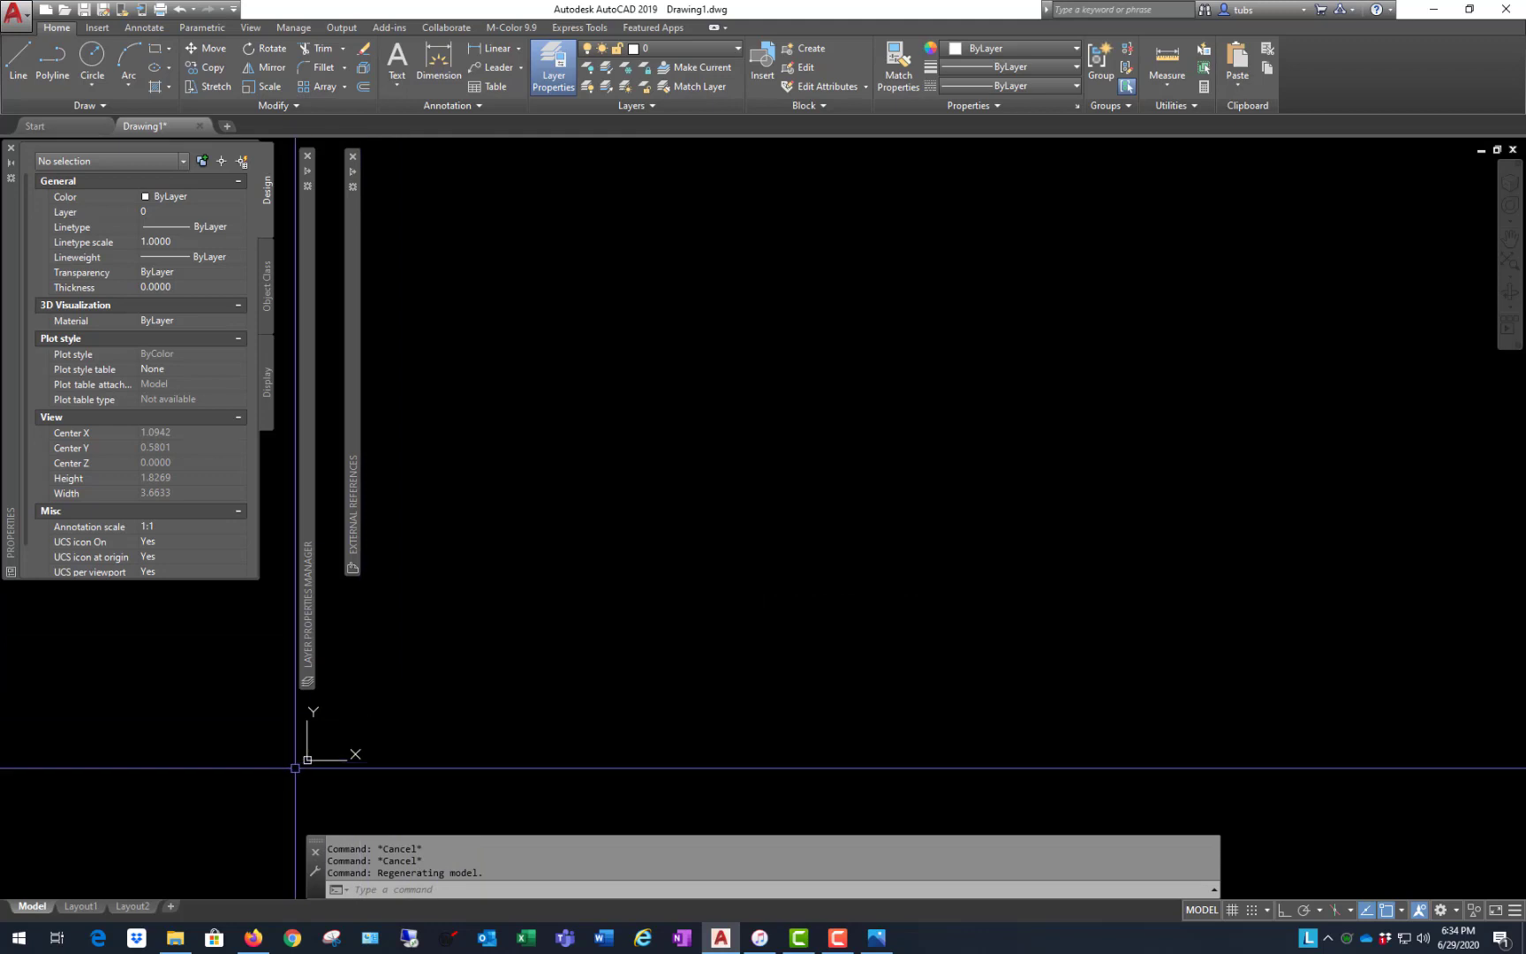
{"action": "scroll", "coordinate": [295, 768], "scroll_direction": "up", "scroll_amount": 4}
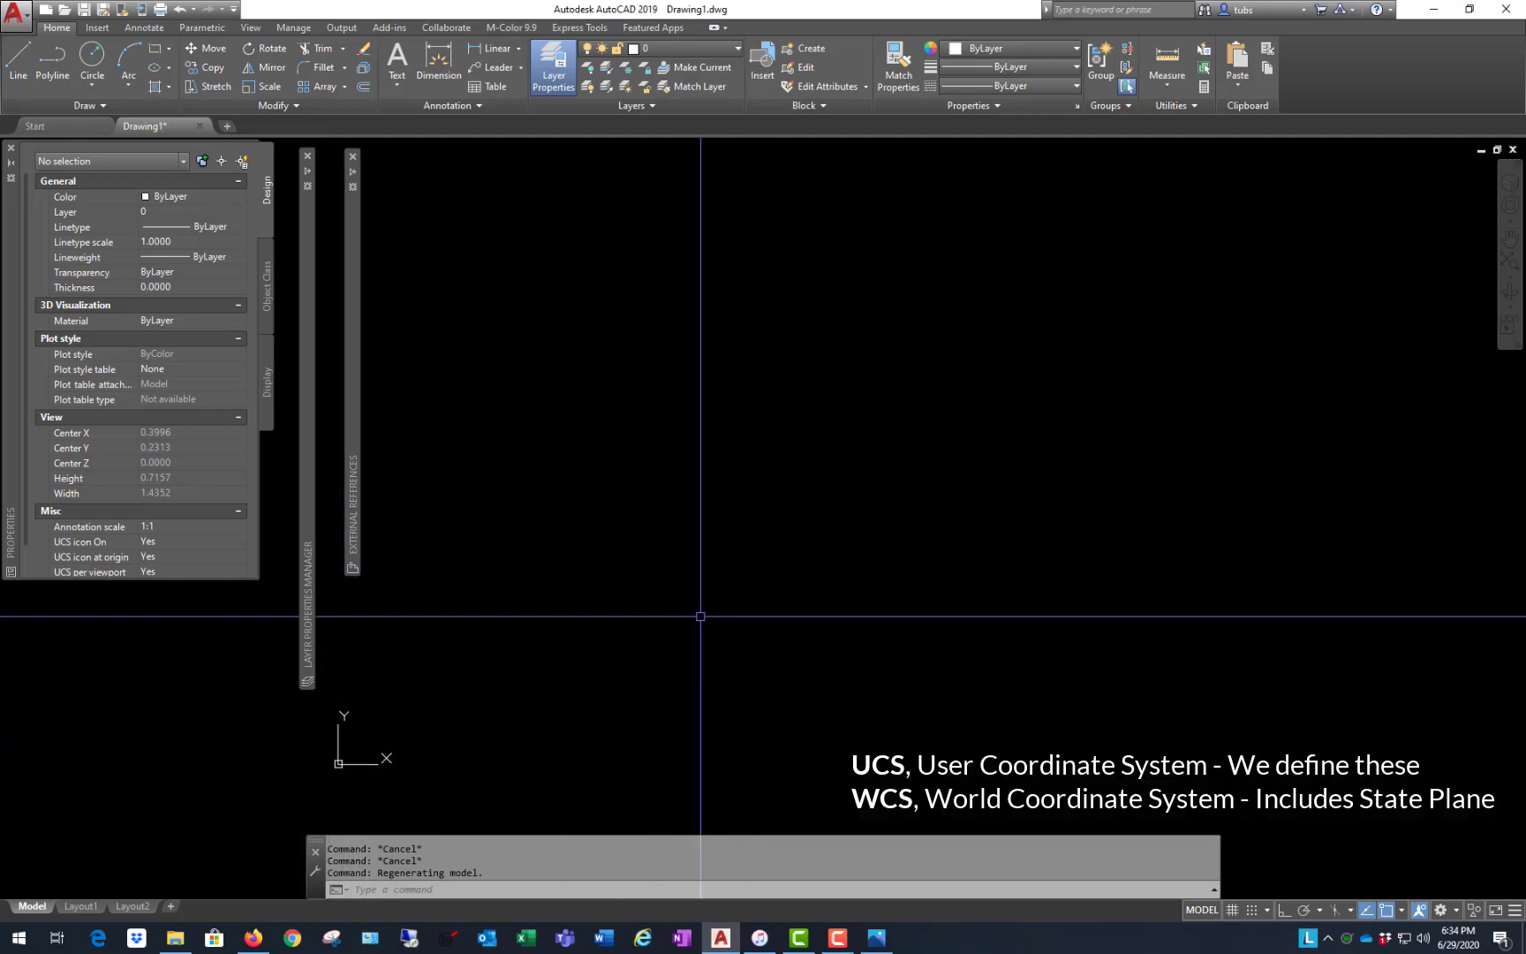
{"action": "scroll", "coordinate": [409, 691], "scroll_direction": "down", "scroll_amount": 2}
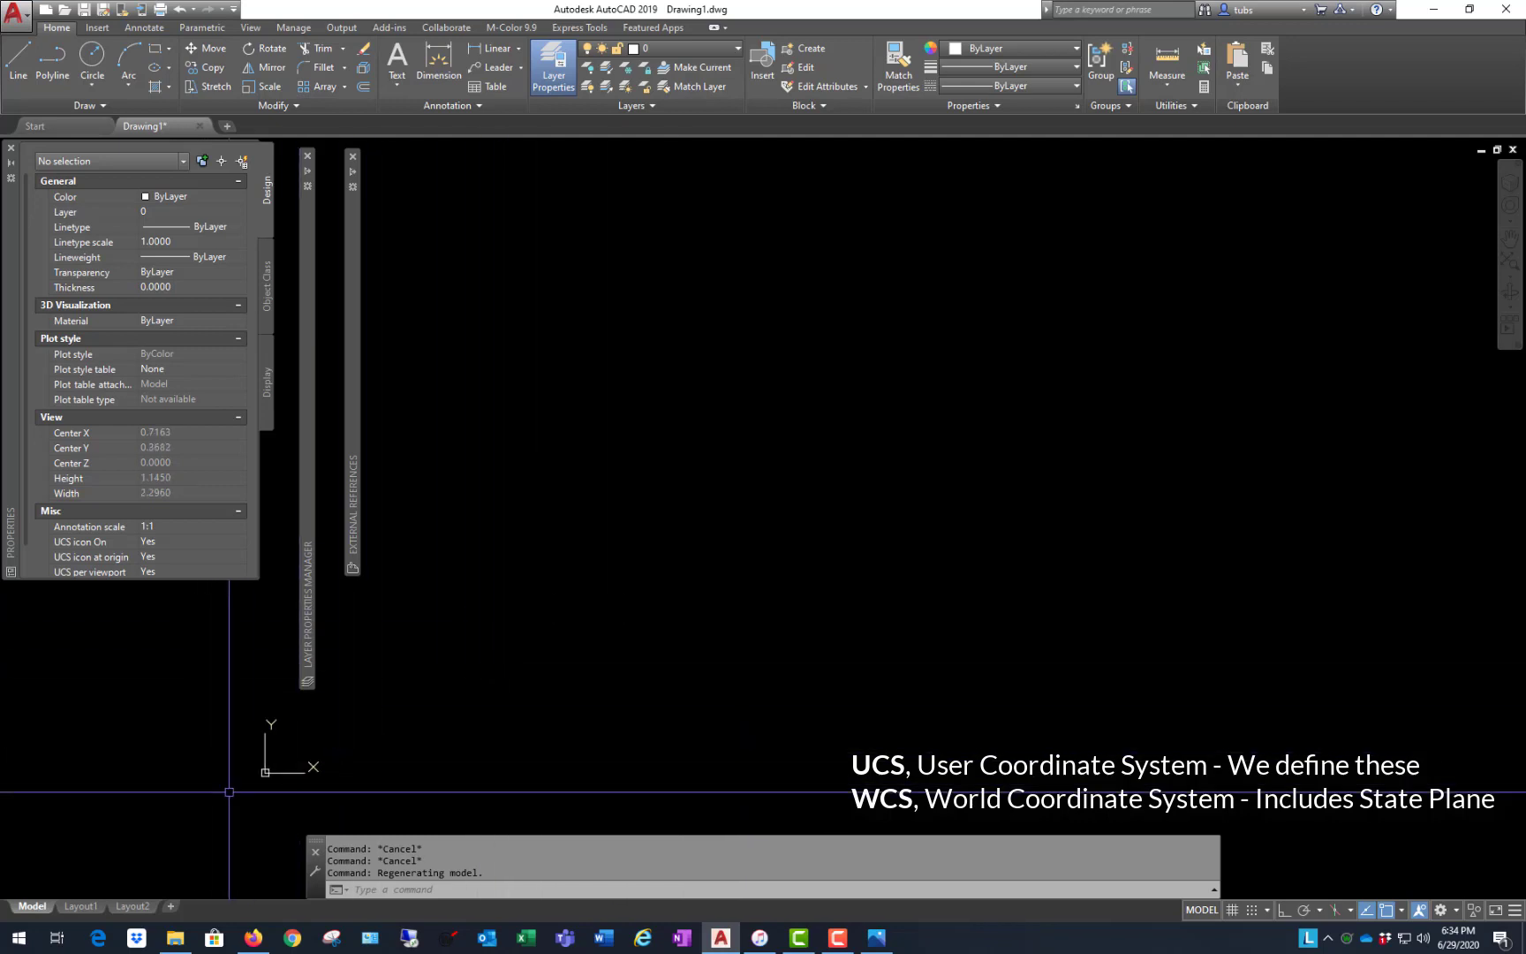
{"action": "scroll", "coordinate": [556, 623], "scroll_direction": "down", "scroll_amount": 10}
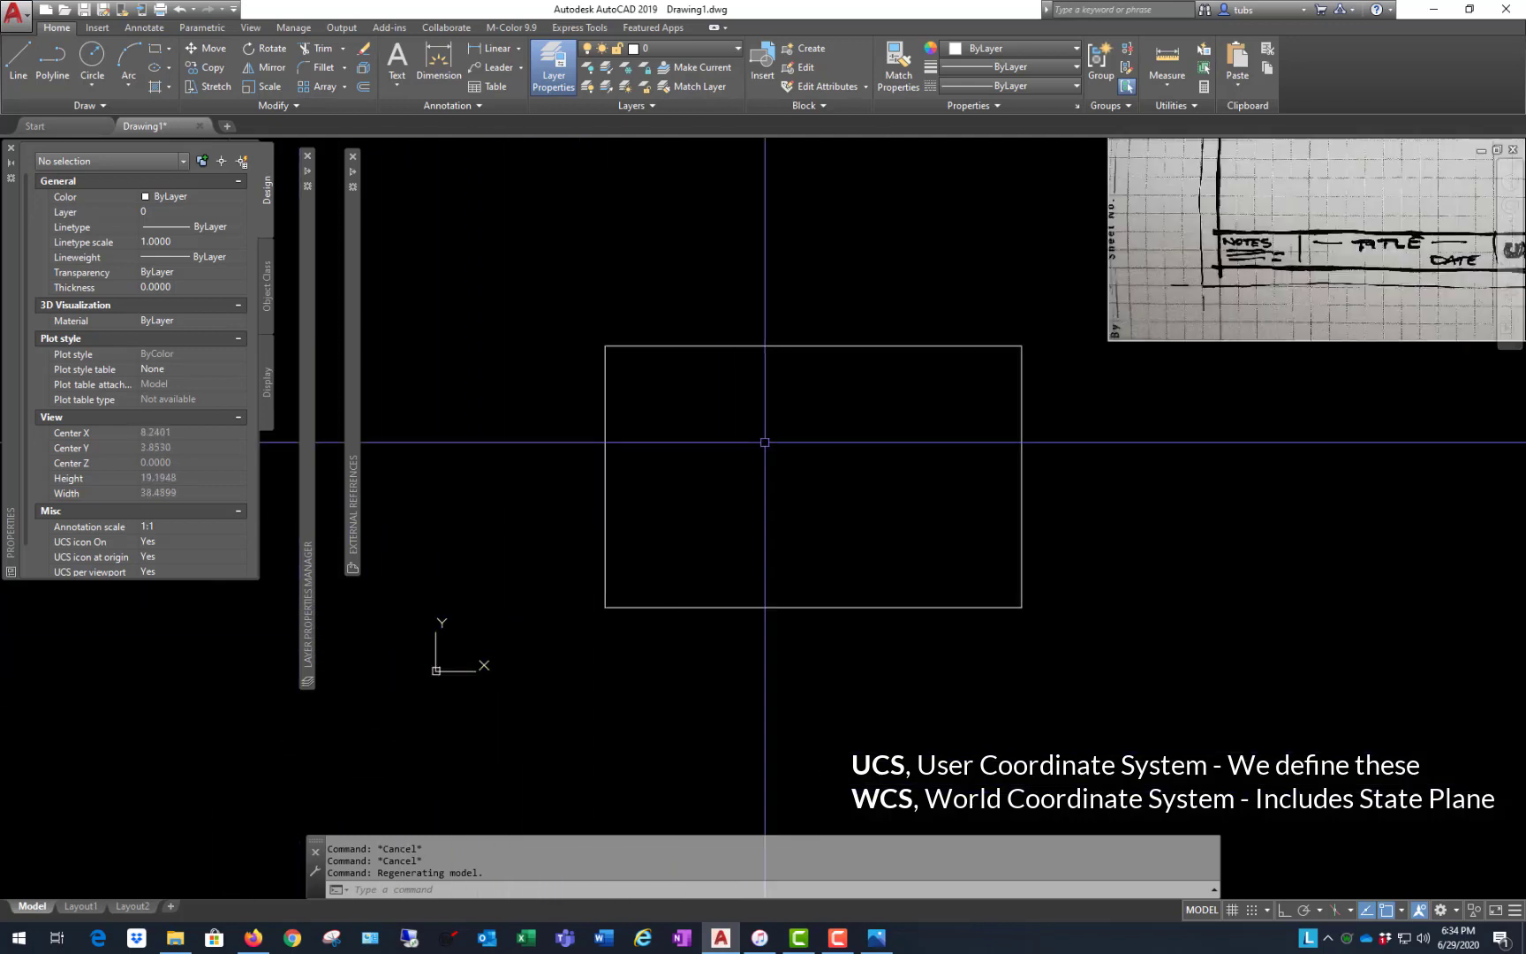
- Select the rectangle, step through its vertices to review each corner's X and Y coordinates, and clear the selection
{"action": "scroll", "coordinate": [827, 385], "scroll_direction": "up", "scroll_amount": 2}
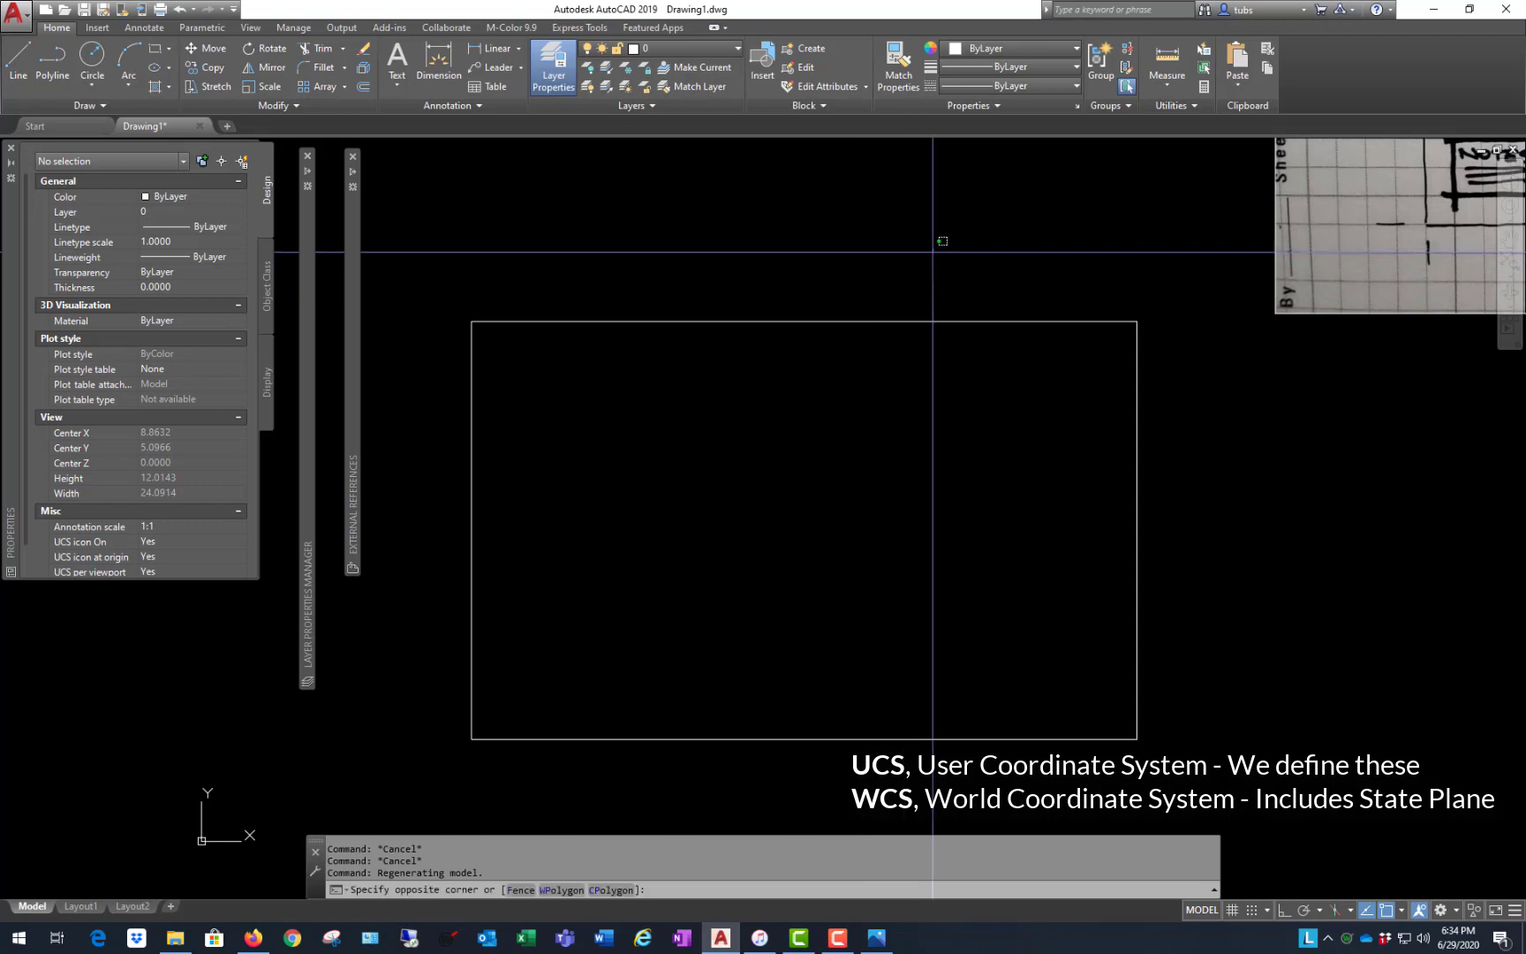
{"action": "left_click", "coordinate": [910, 321]}
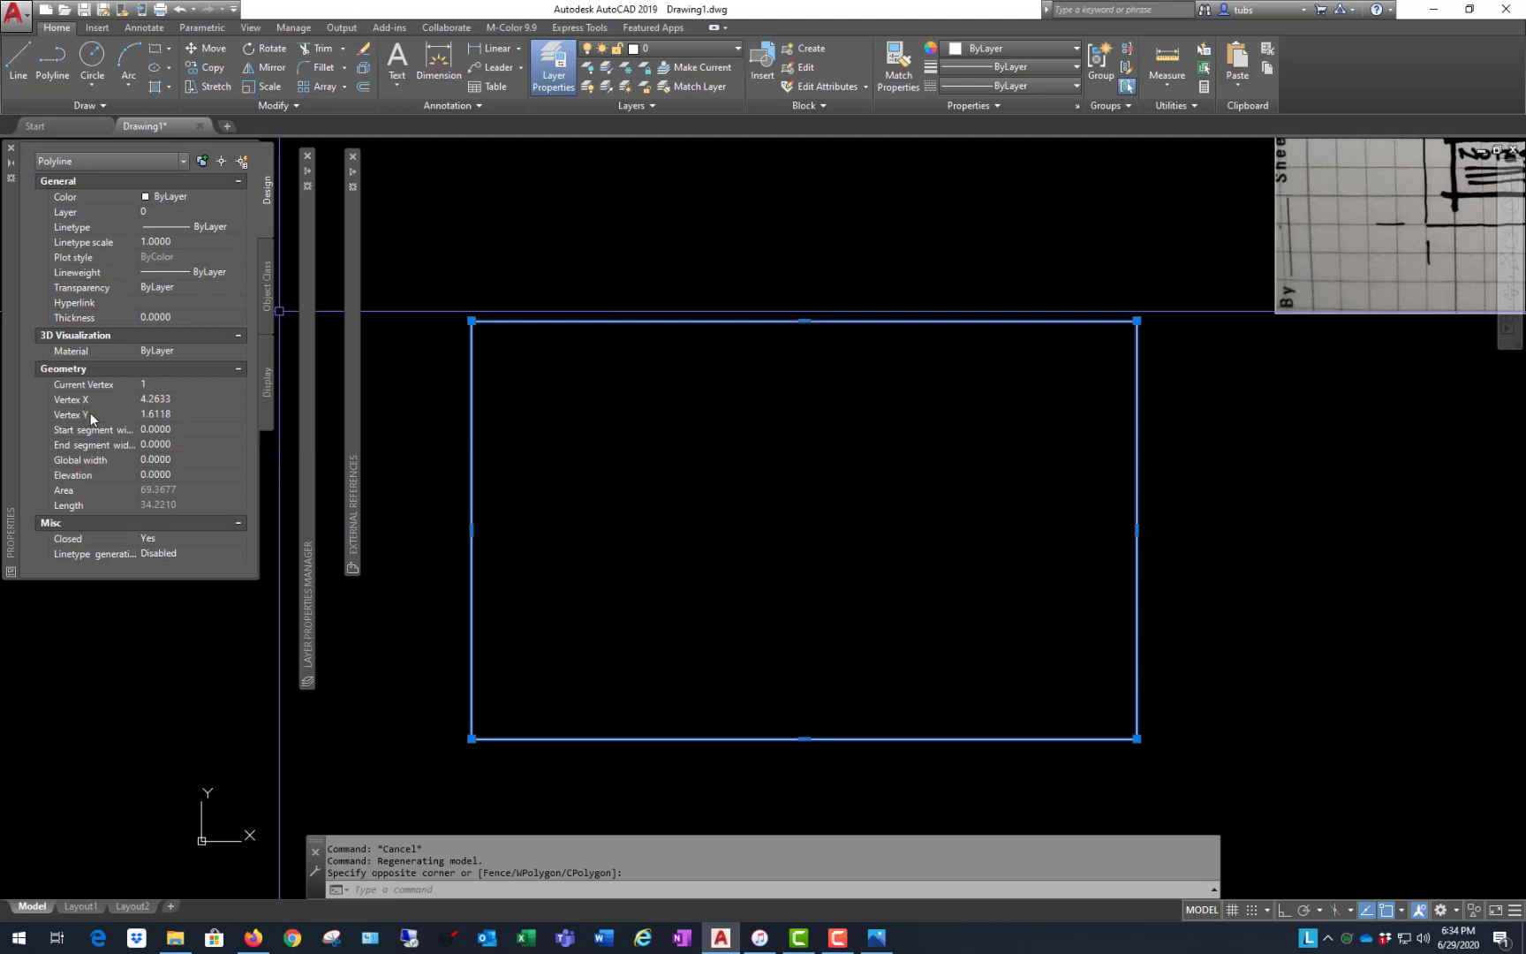
{"action": "left_click", "coordinate": [240, 380]}
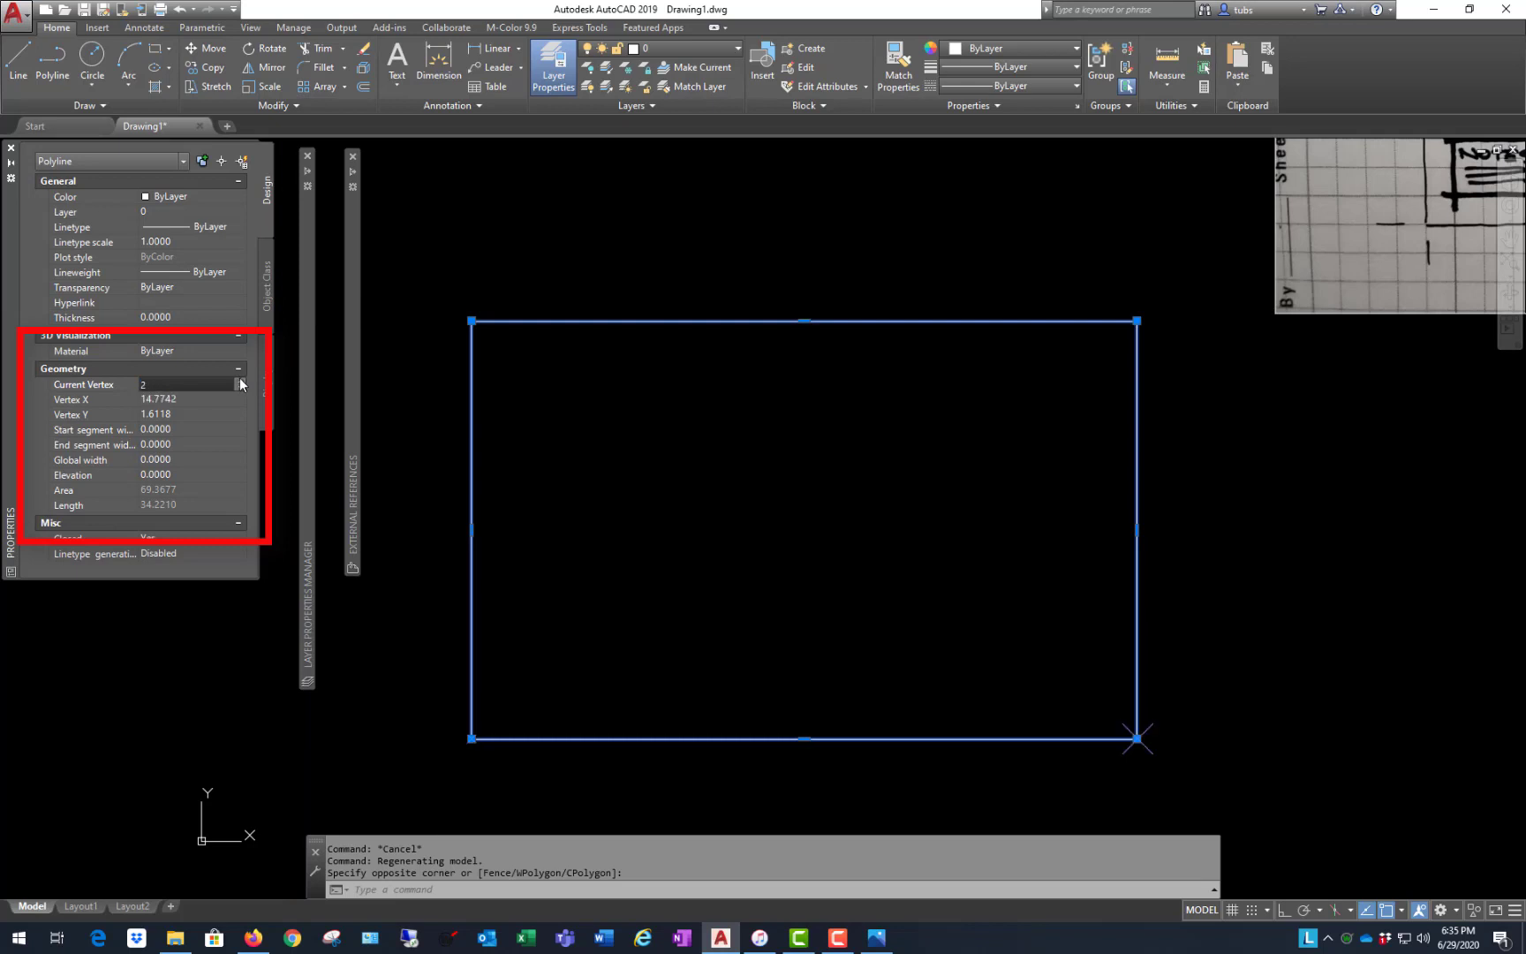
{"action": "left_click", "coordinate": [239, 380]}
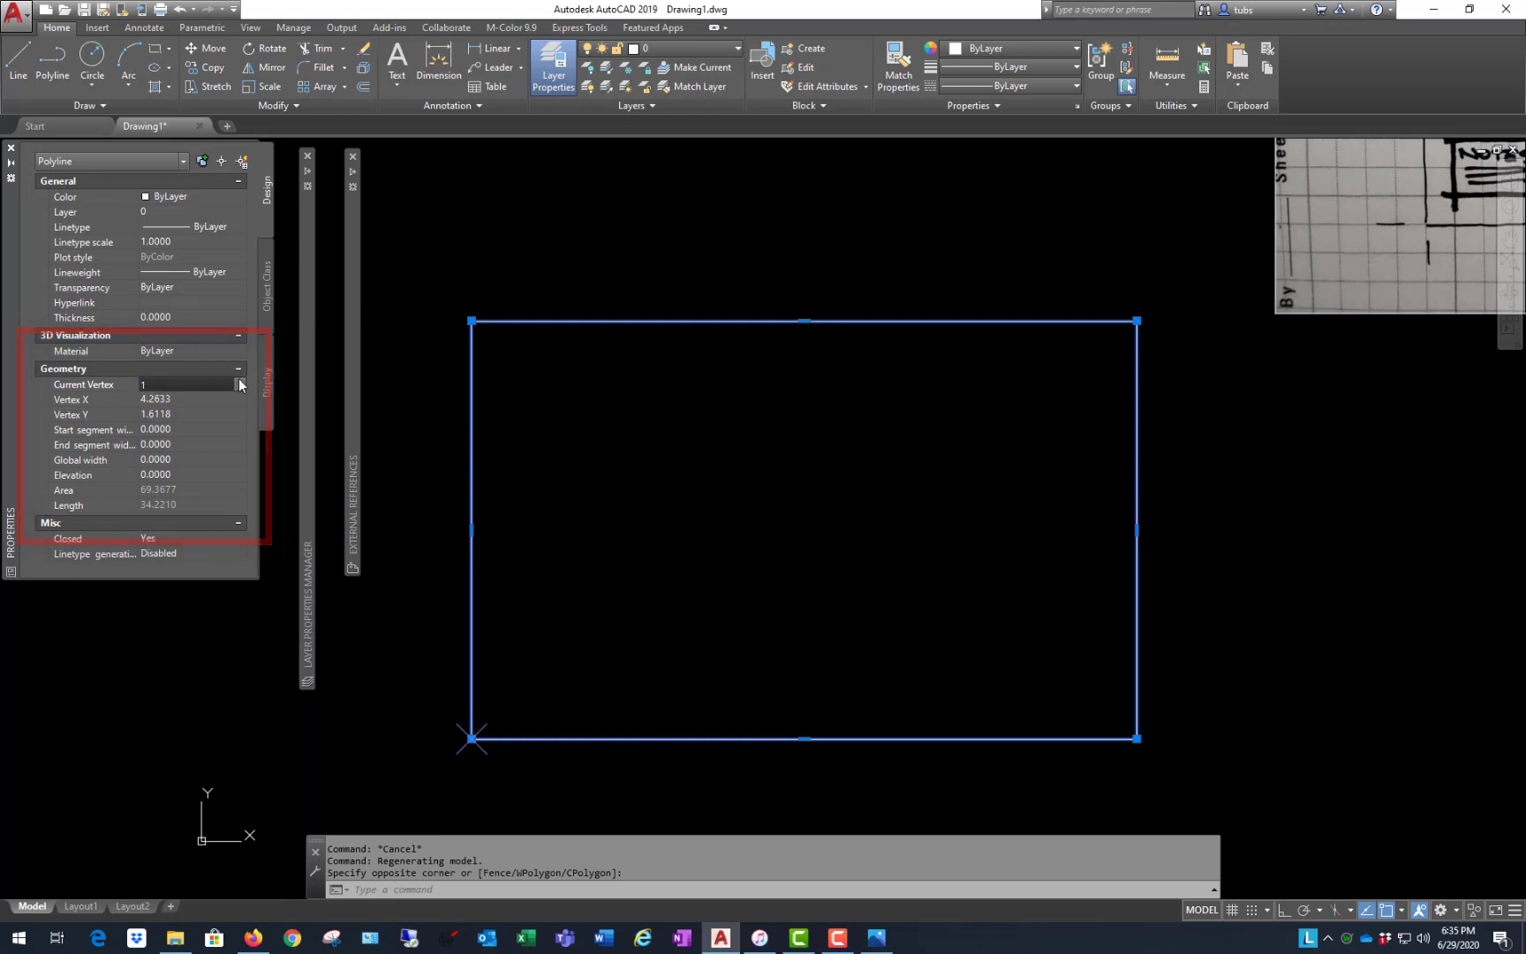
{"action": "left_click", "coordinate": [238, 379]}
{"action": "left_click", "coordinate": [238, 380]}
{"action": "left_click", "coordinate": [238, 380]}
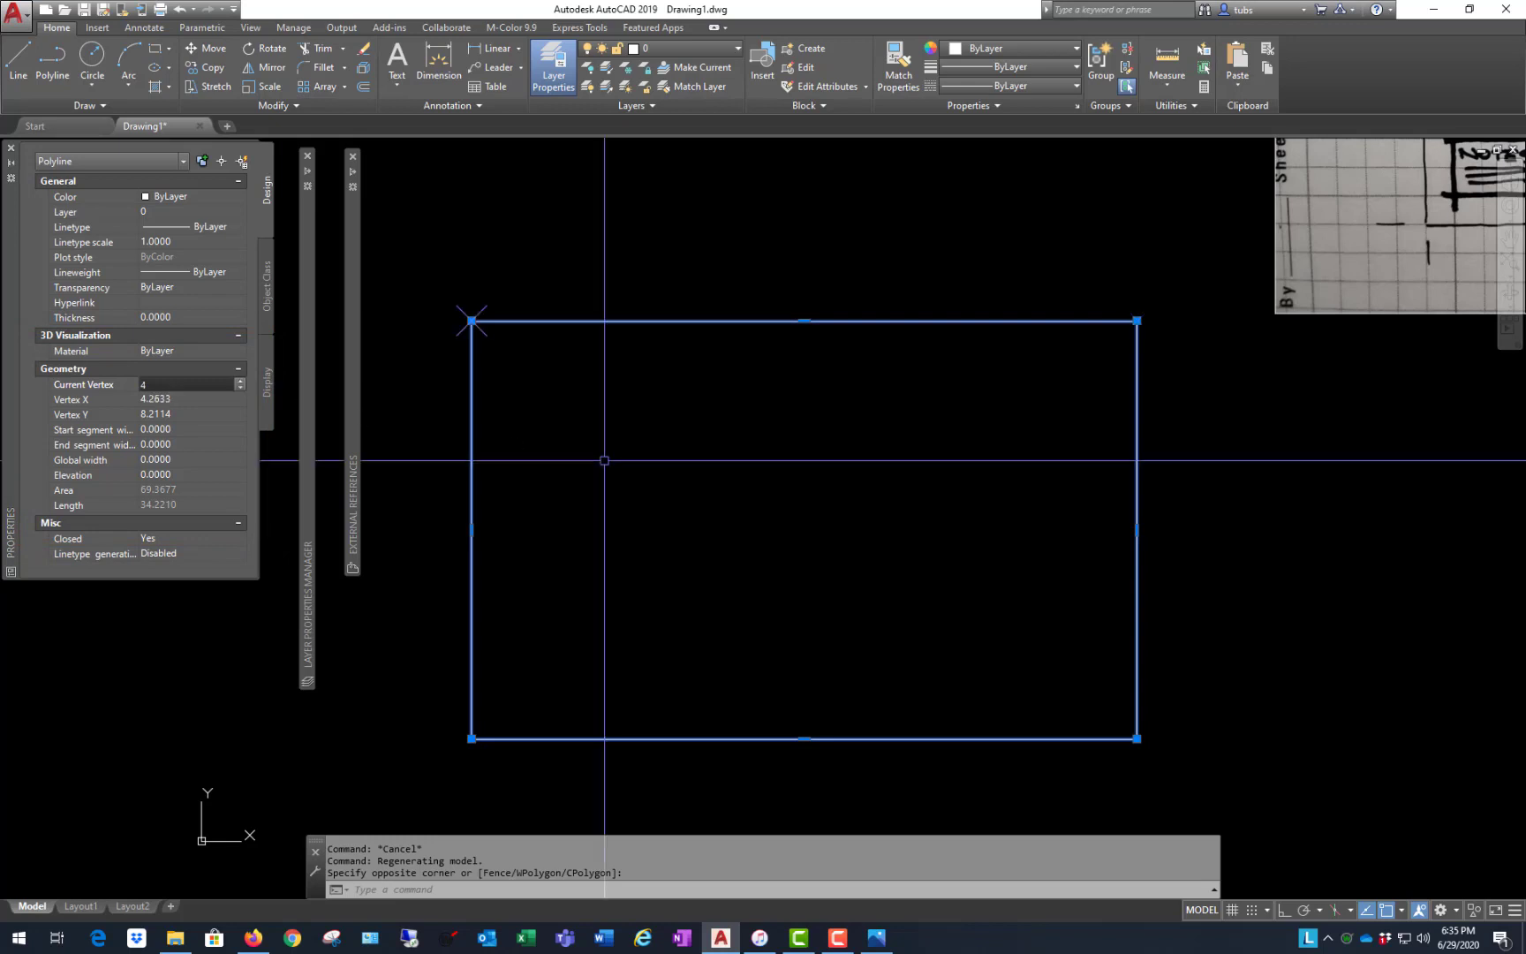
{"action": "left_click", "coordinate": [238, 381]}
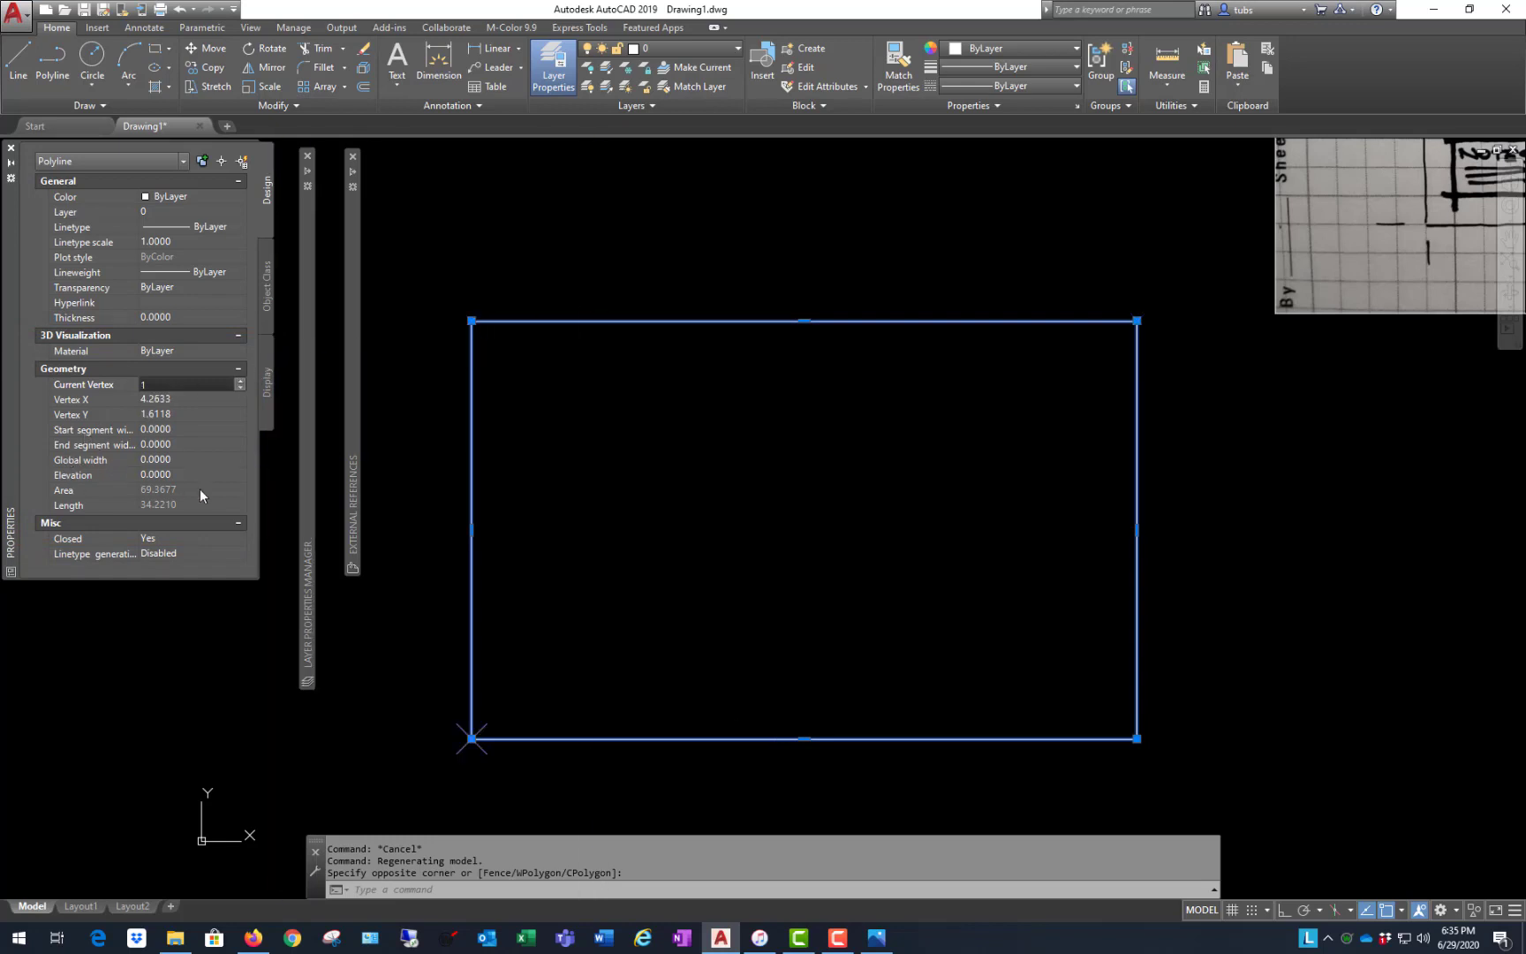
{"action": "left_click", "coordinate": [630, 433]}
{"action": "left_click", "coordinate": [790, 538]}
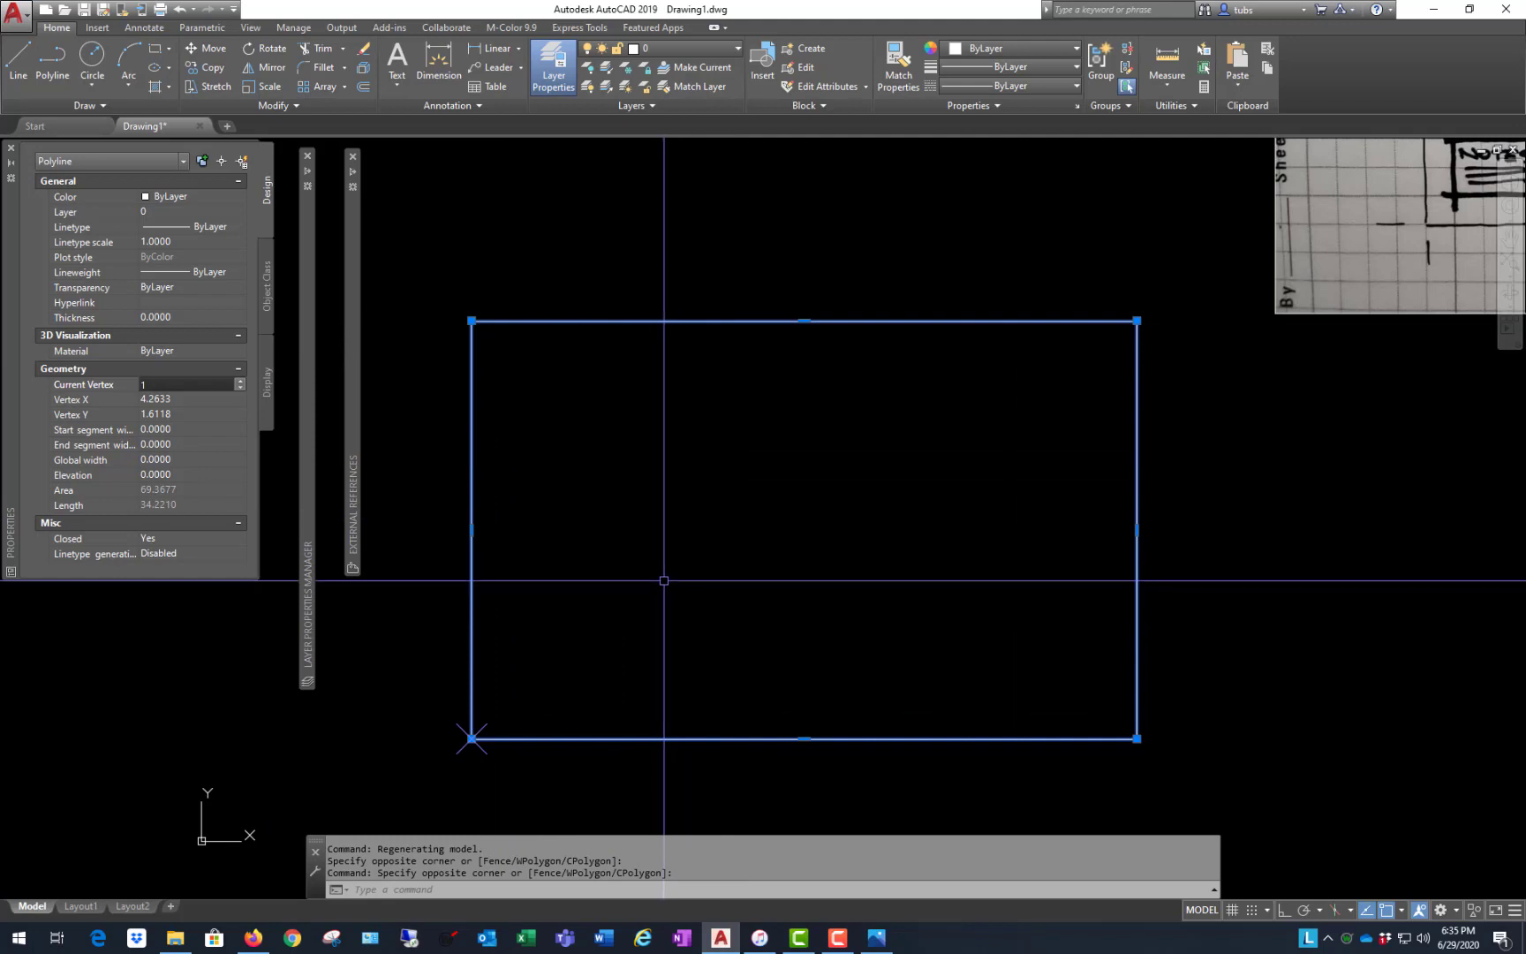
{"action": "scroll", "coordinate": [604, 521], "scroll_direction": "down", "scroll_amount": 2}
{"action": "key", "text": "Escape"}
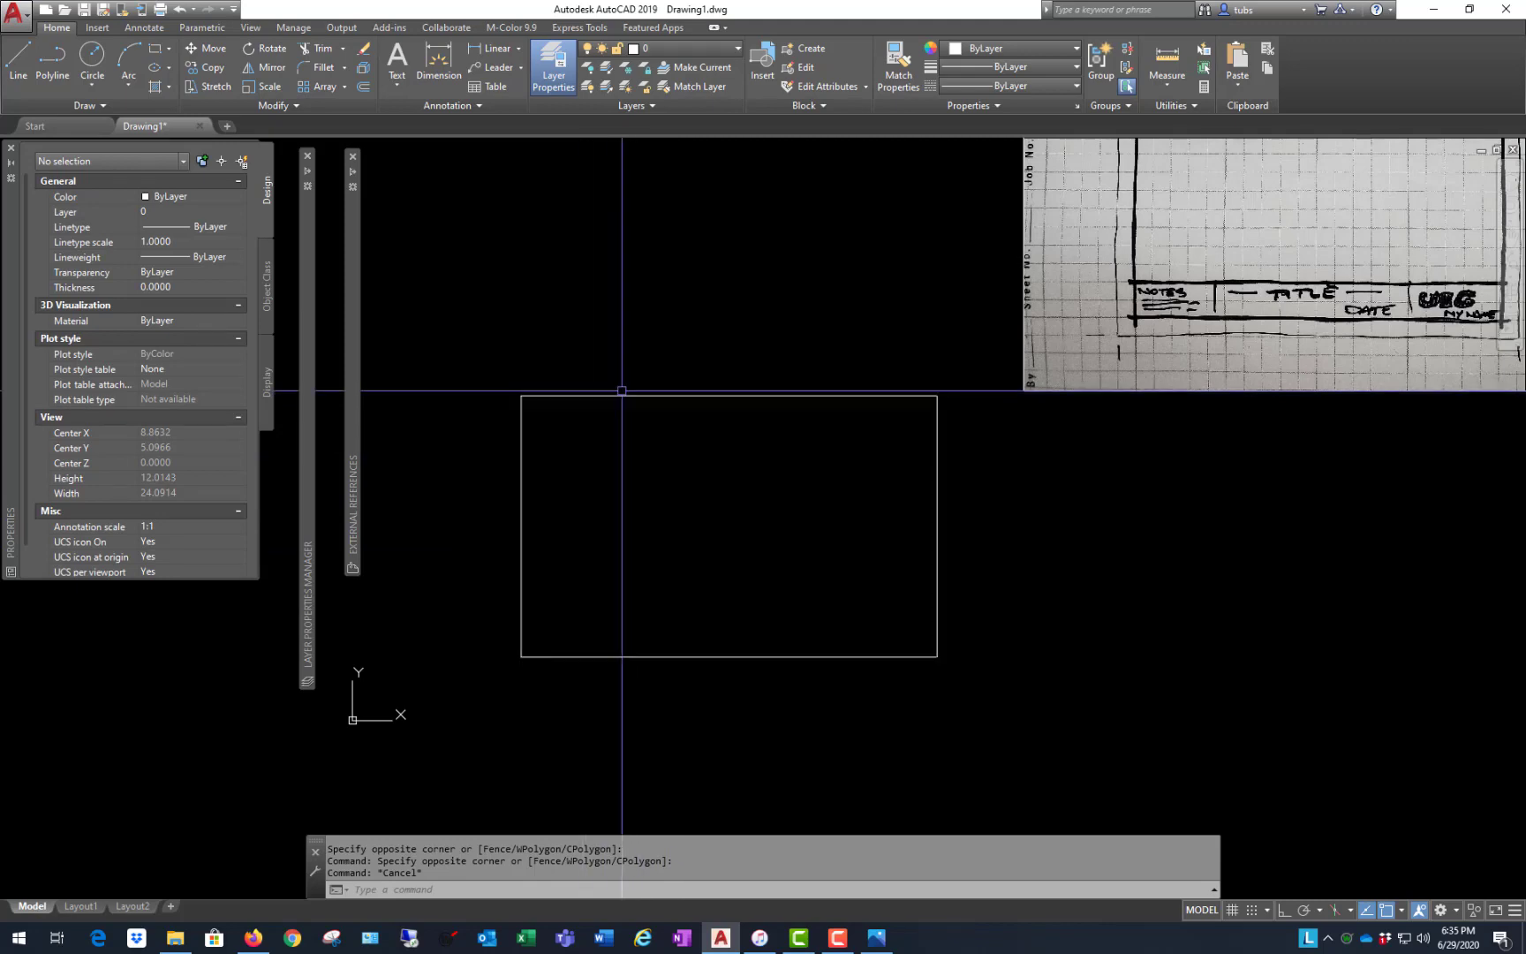
- Erase the rectangle near the origin
{"action": "left_click", "coordinate": [667, 354]}
{"action": "left_click", "coordinate": [580, 500]}
{"action": "type", "text": "e"}
{"action": "key", "text": "Return"}
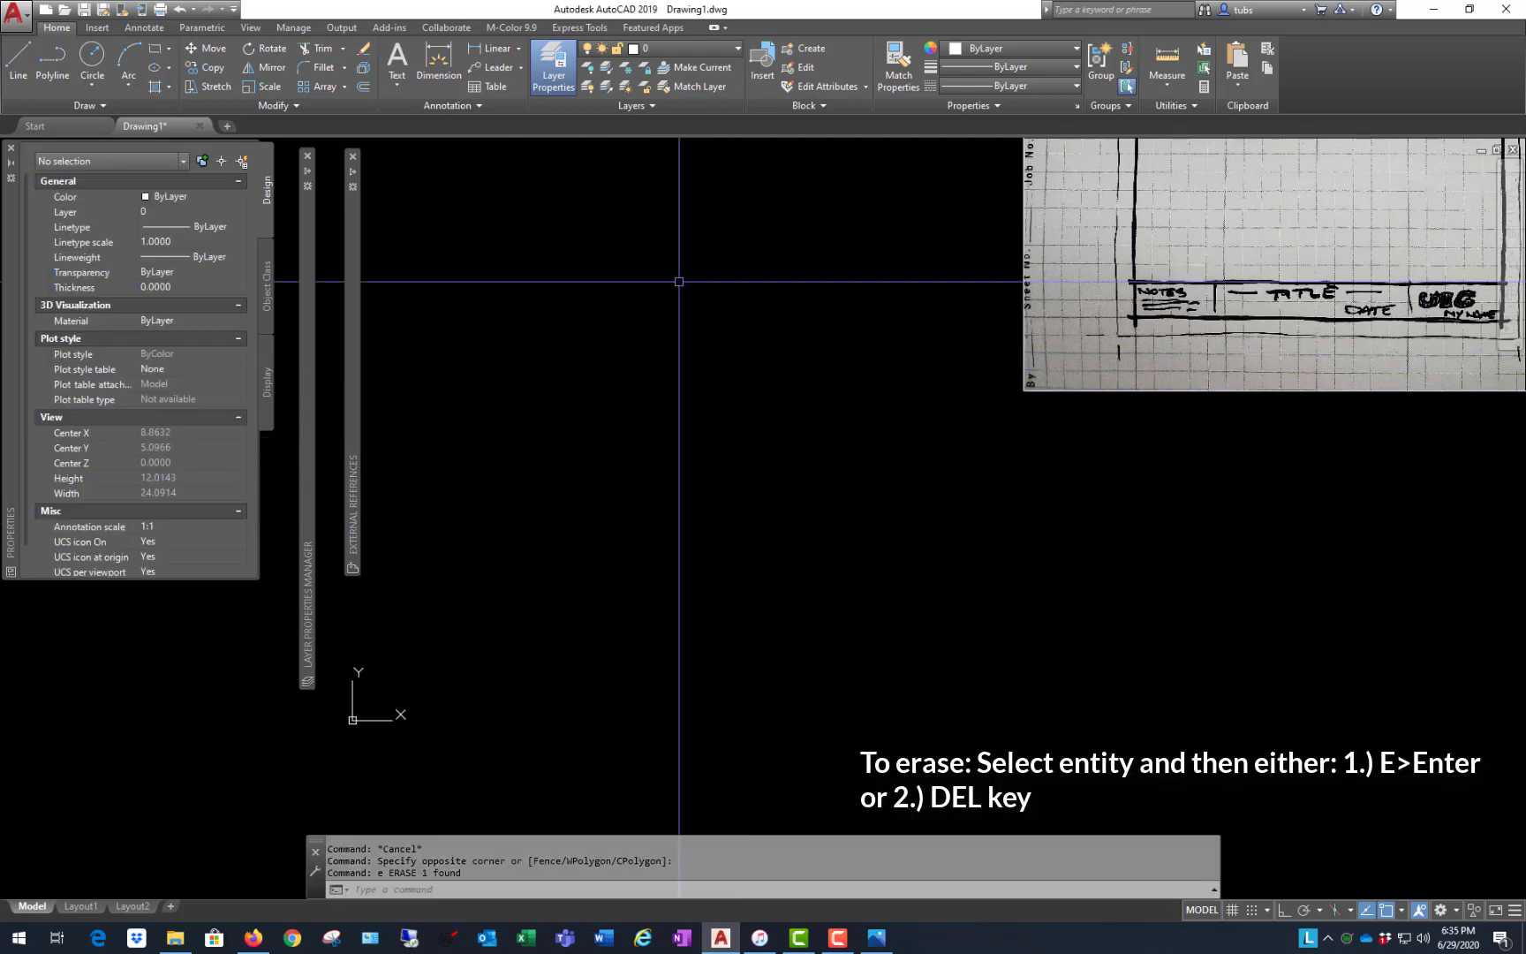
- Draw a long horizontal line with Ortho on, starting just above and to the right of the origin
{"action": "left_click", "coordinate": [16, 66]}
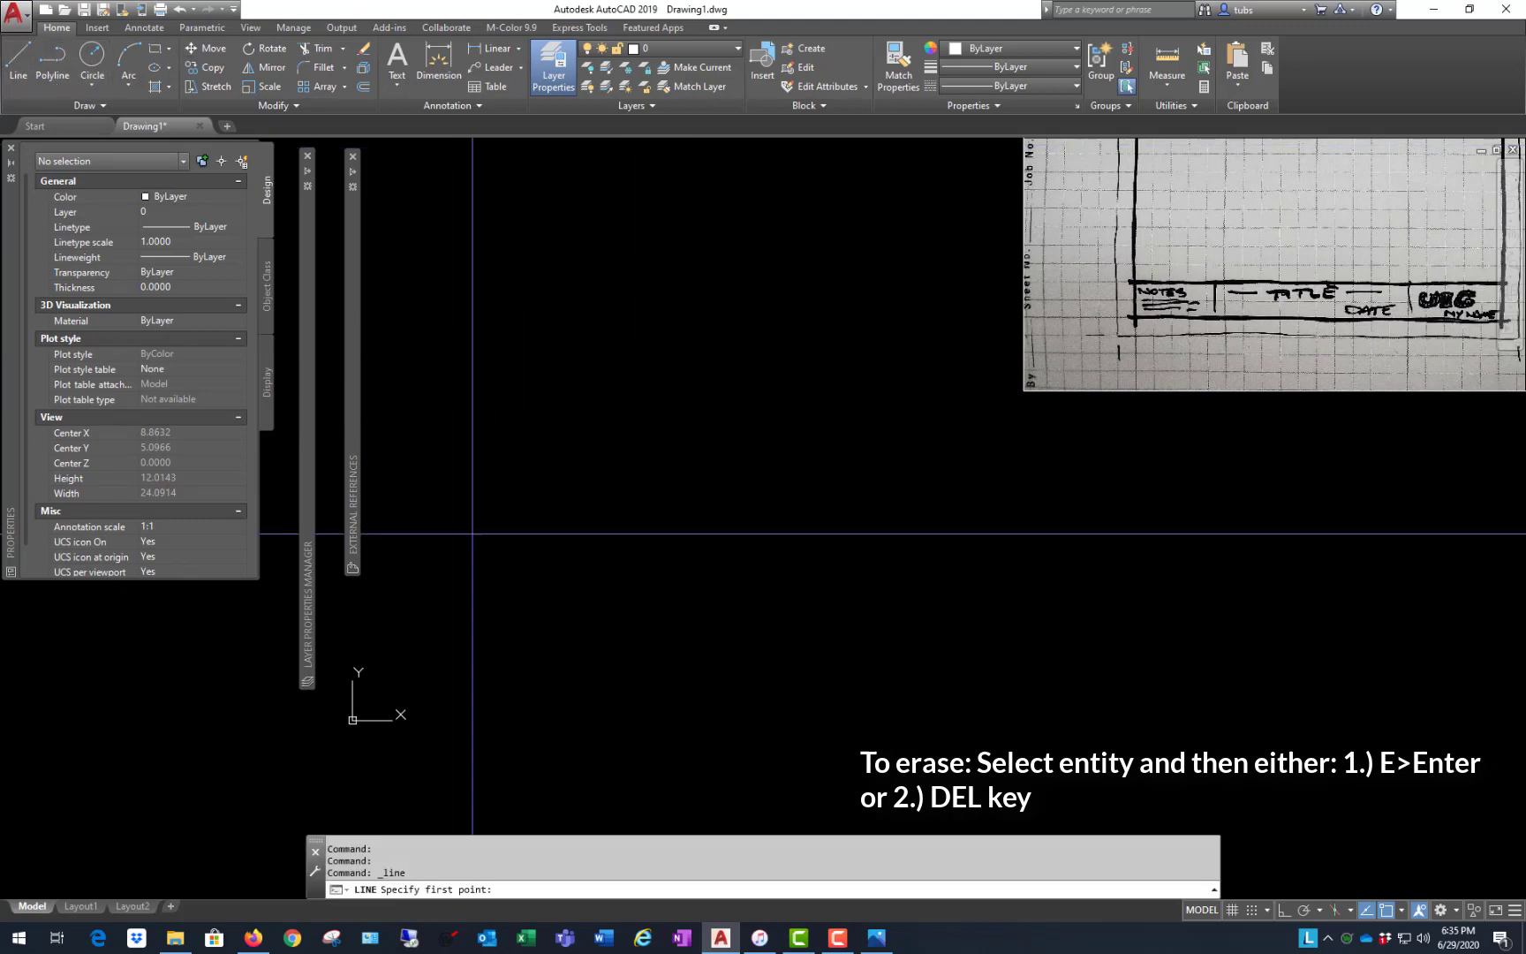
{"action": "left_click", "coordinate": [422, 670]}
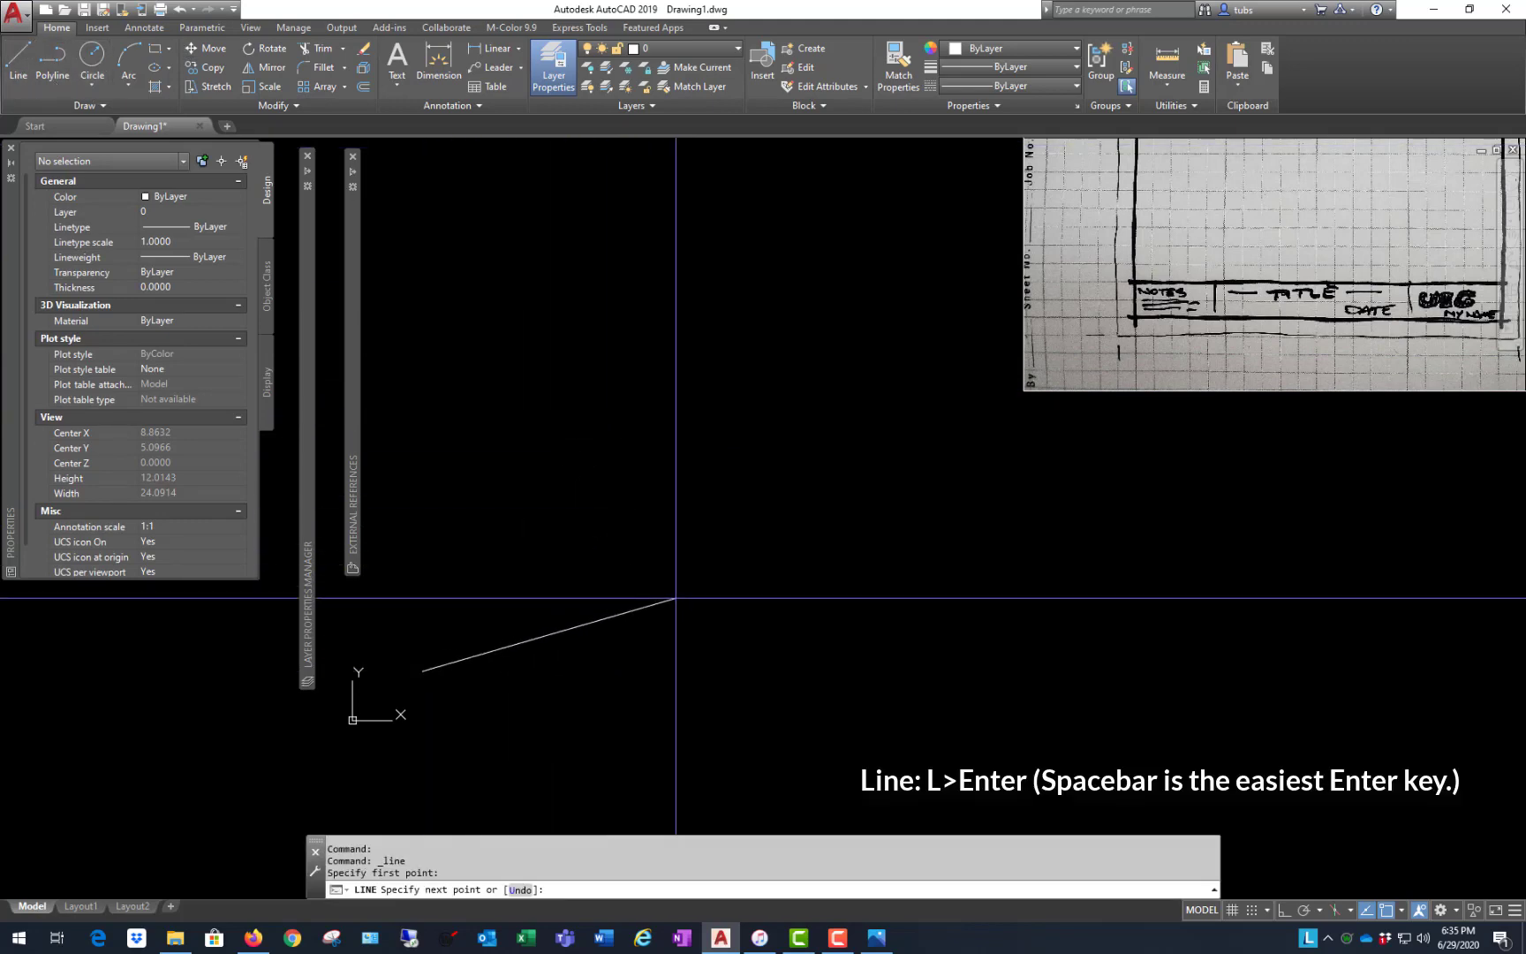
{"action": "key", "text": "F8"}
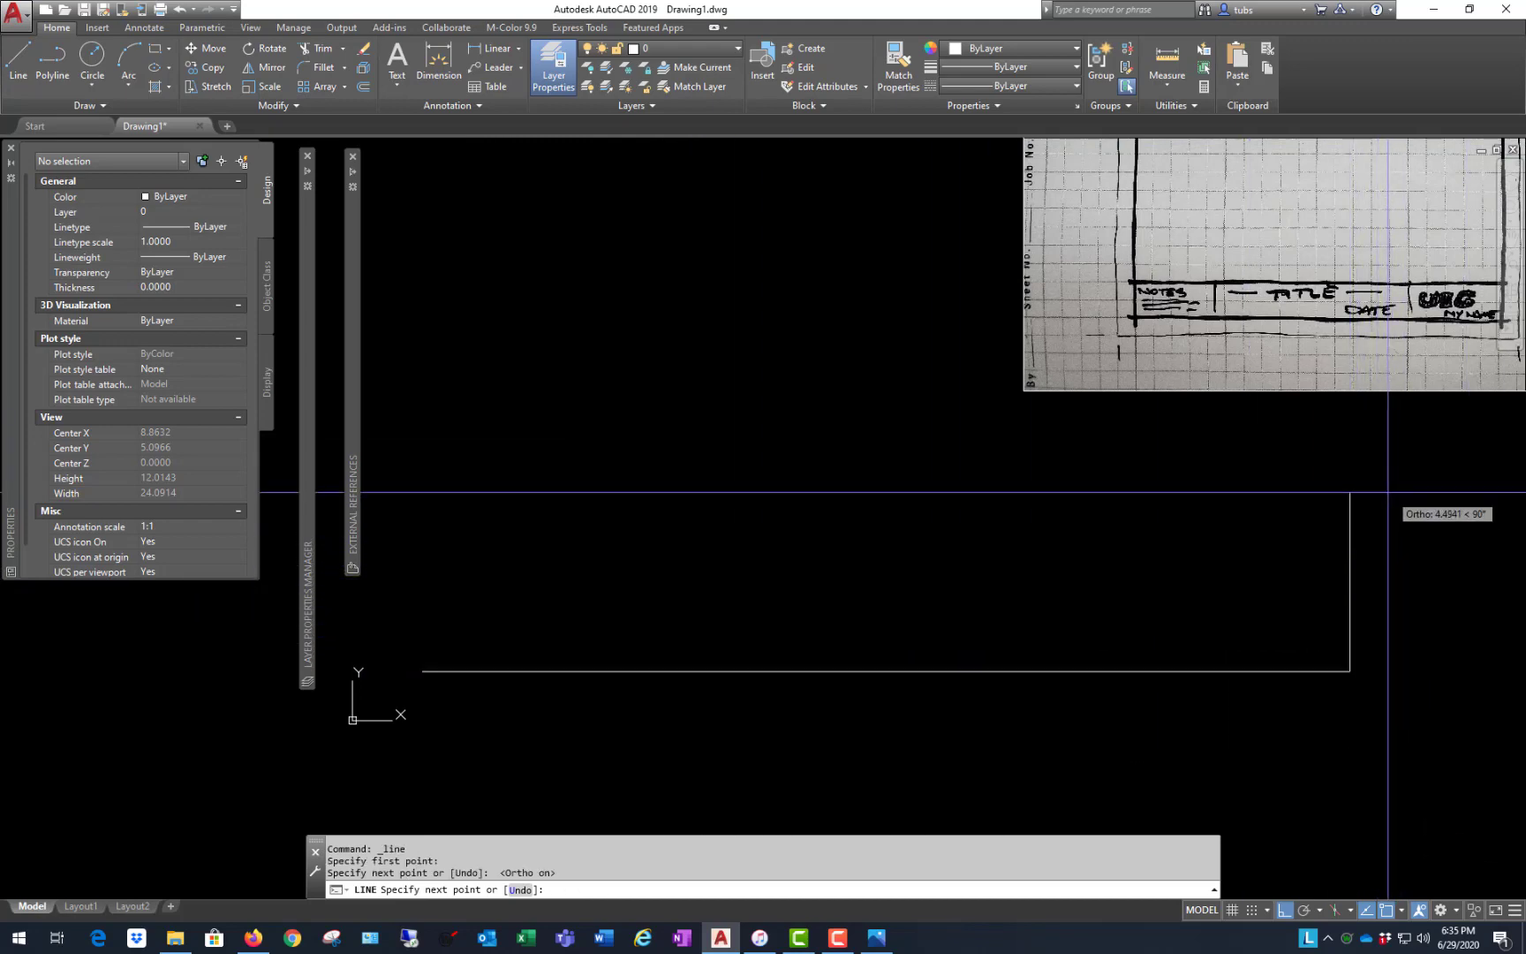
{"action": "key", "text": "Return"}
{"action": "scroll", "coordinate": [624, 786], "scroll_direction": "down", "scroll_amount": 6}
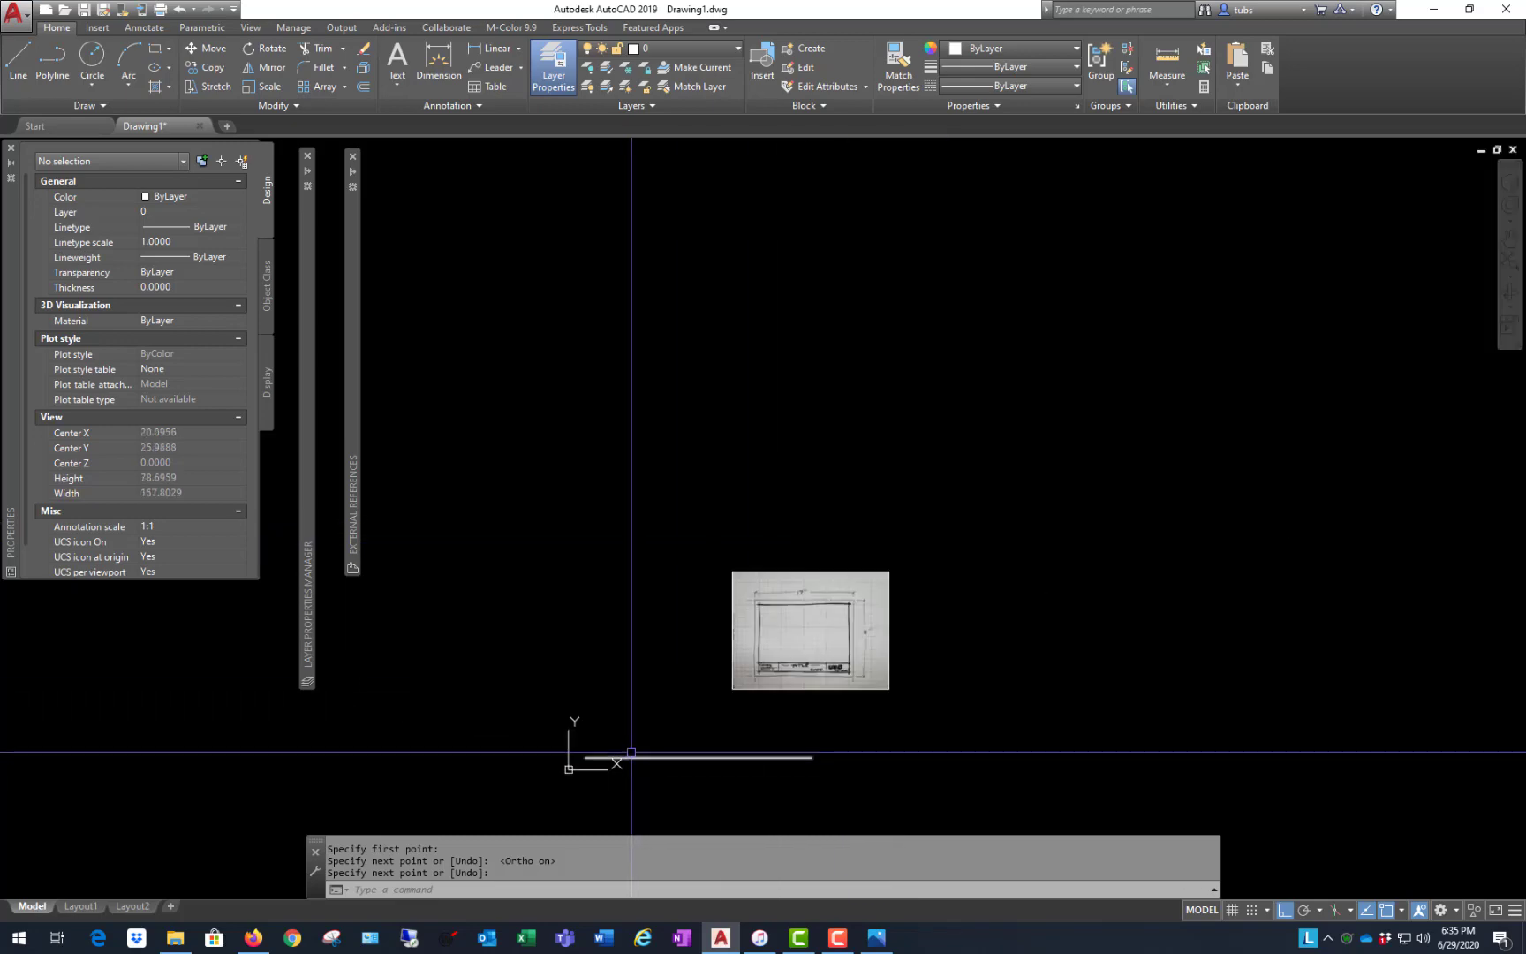
- Draw a vertical line upward from the horizontal line's left end, using a one-time Endpoint snap for its start
{"action": "scroll", "coordinate": [583, 732], "scroll_direction": "up", "scroll_amount": 2}
{"action": "type", "text": "1"}
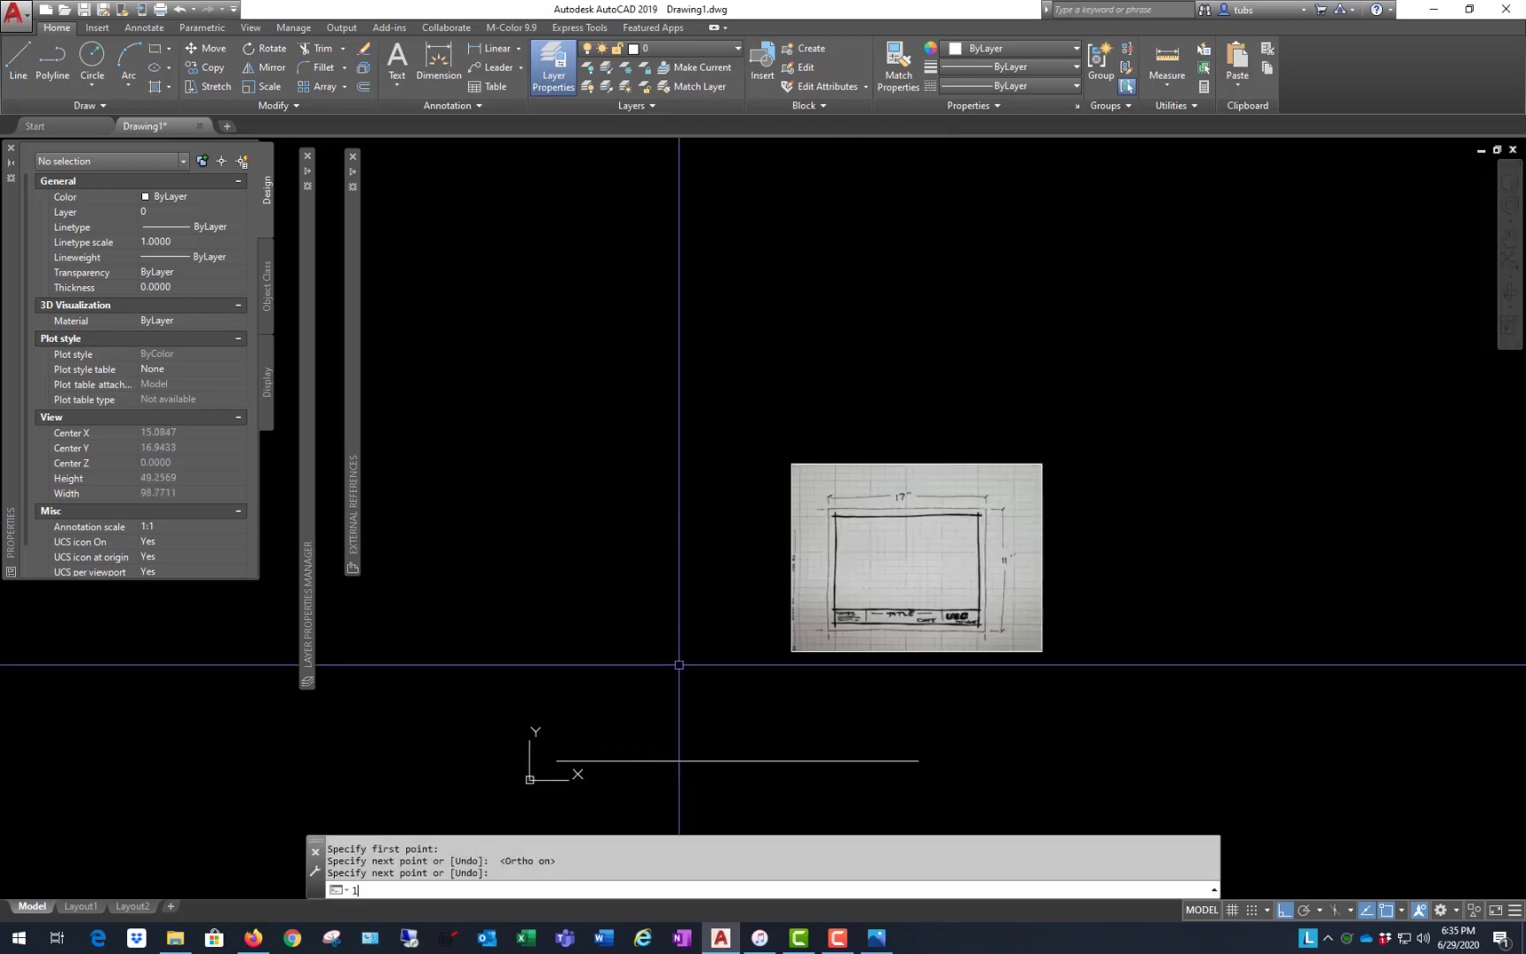
{"action": "key", "text": "Return"}
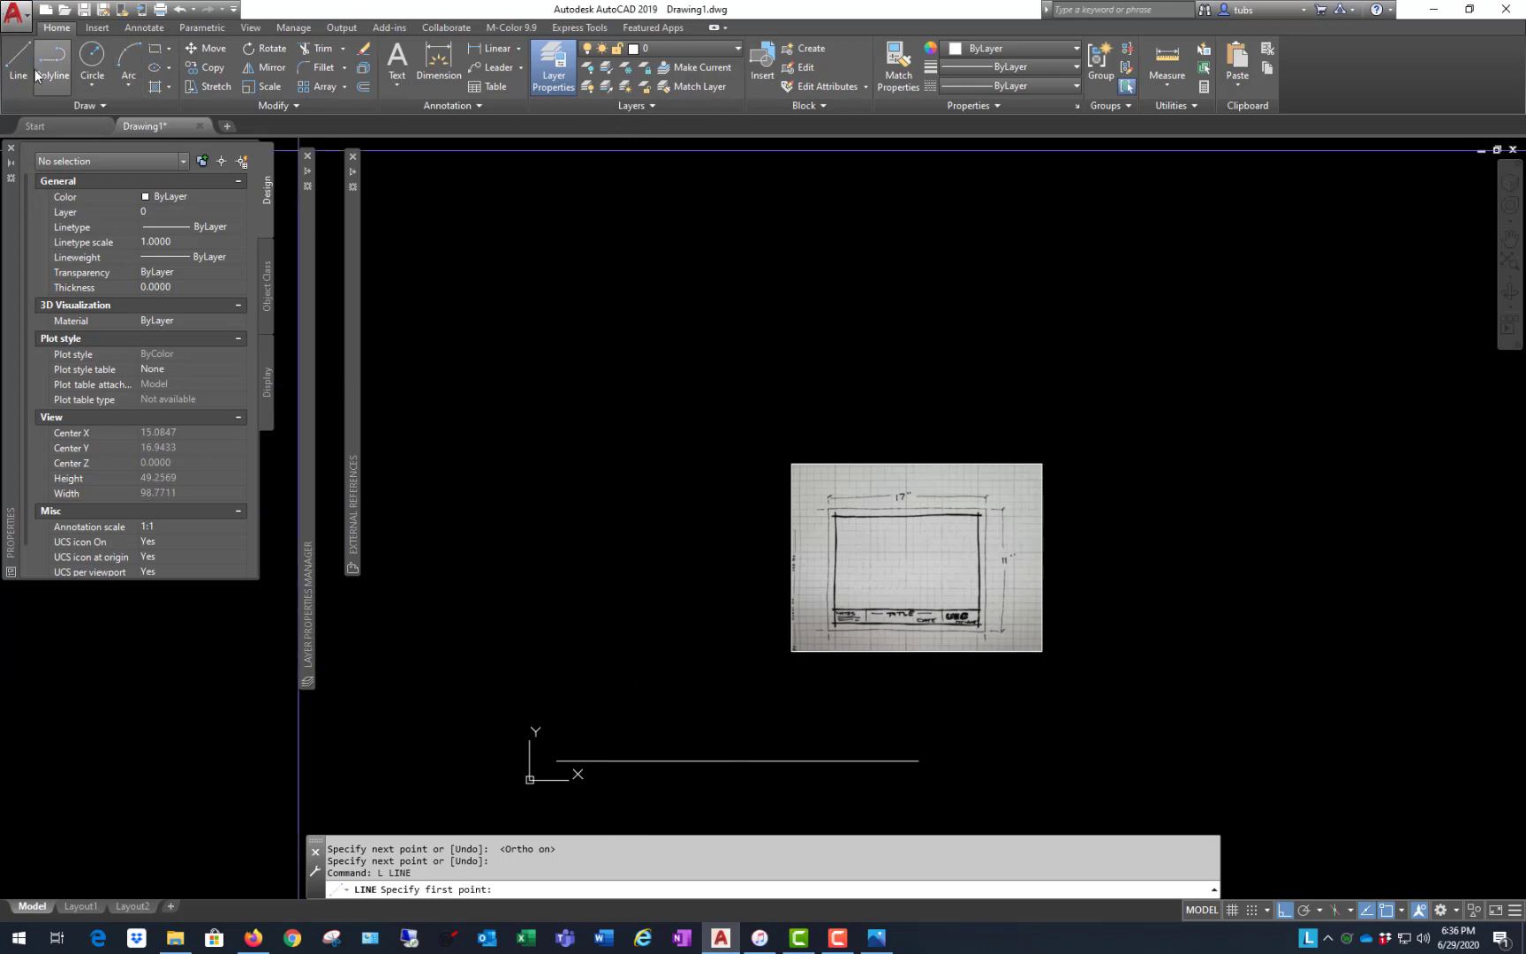
{"action": "scroll", "coordinate": [618, 601], "scroll_direction": "up", "scroll_amount": 3}
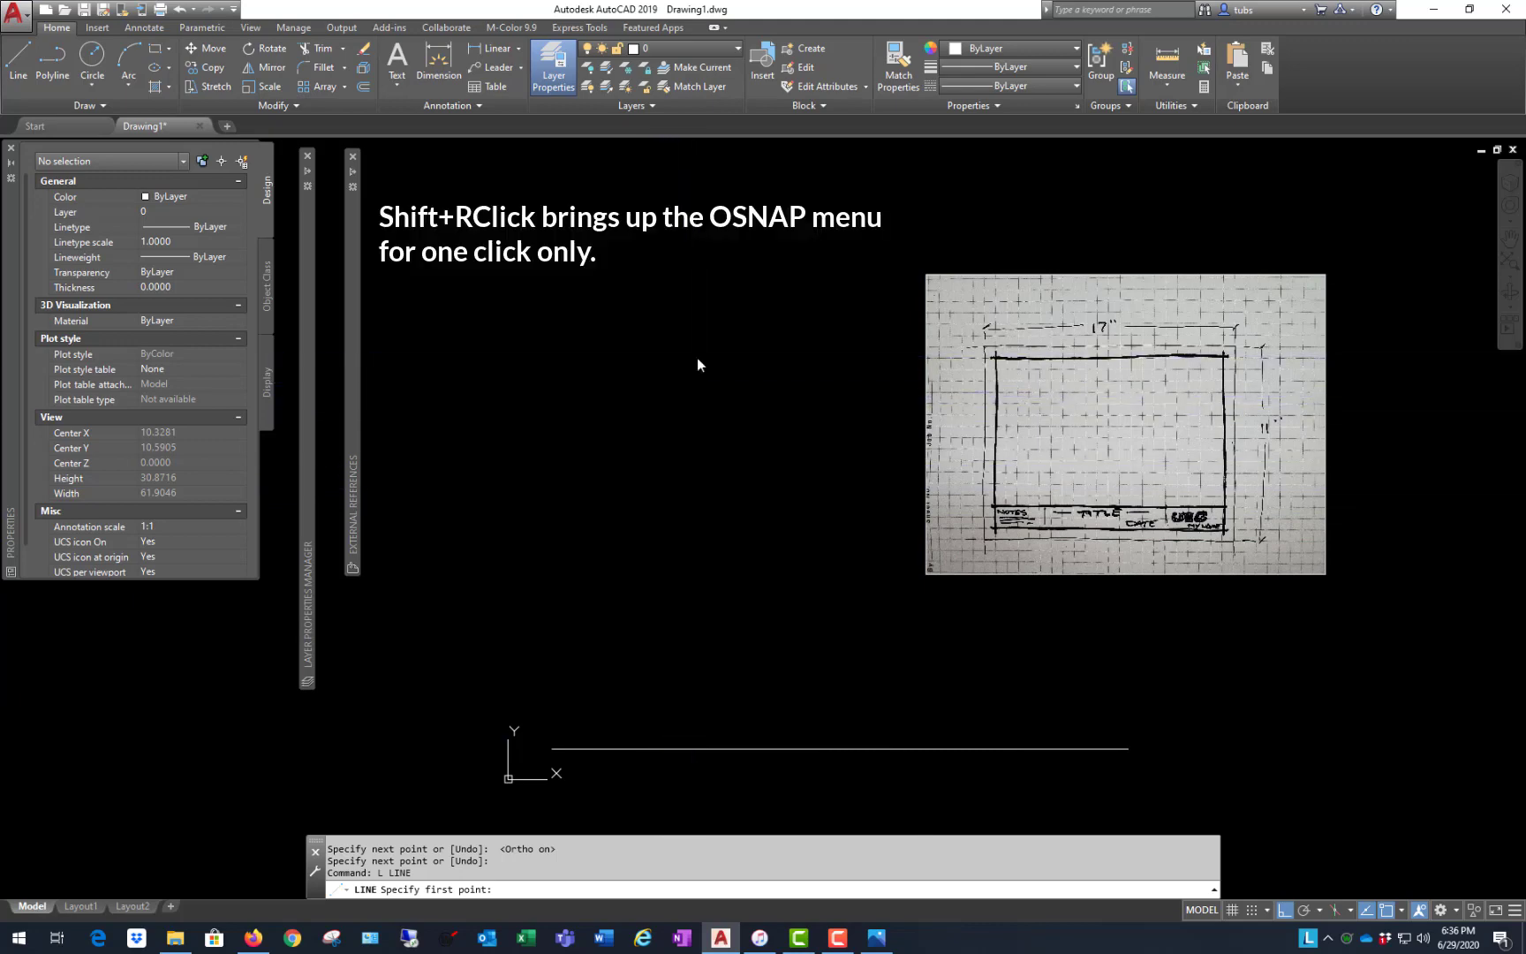
{"action": "right_click", "coordinate": [745, 532], "text": "shift"}
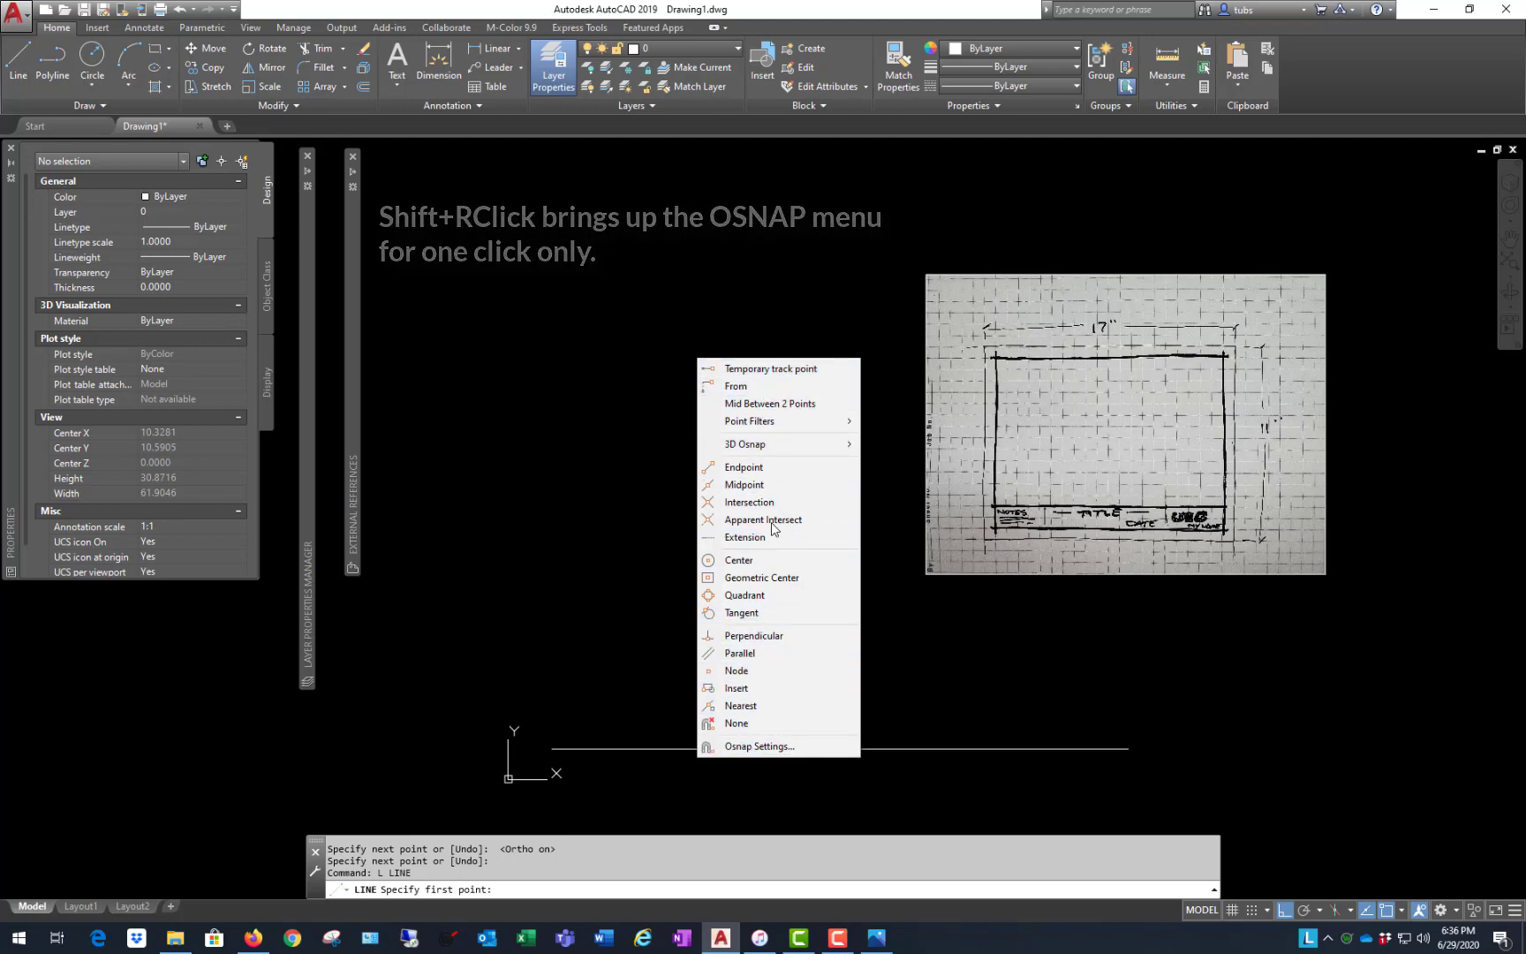
{"action": "left_click", "coordinate": [769, 465]}
{"action": "left_click", "coordinate": [604, 753]}
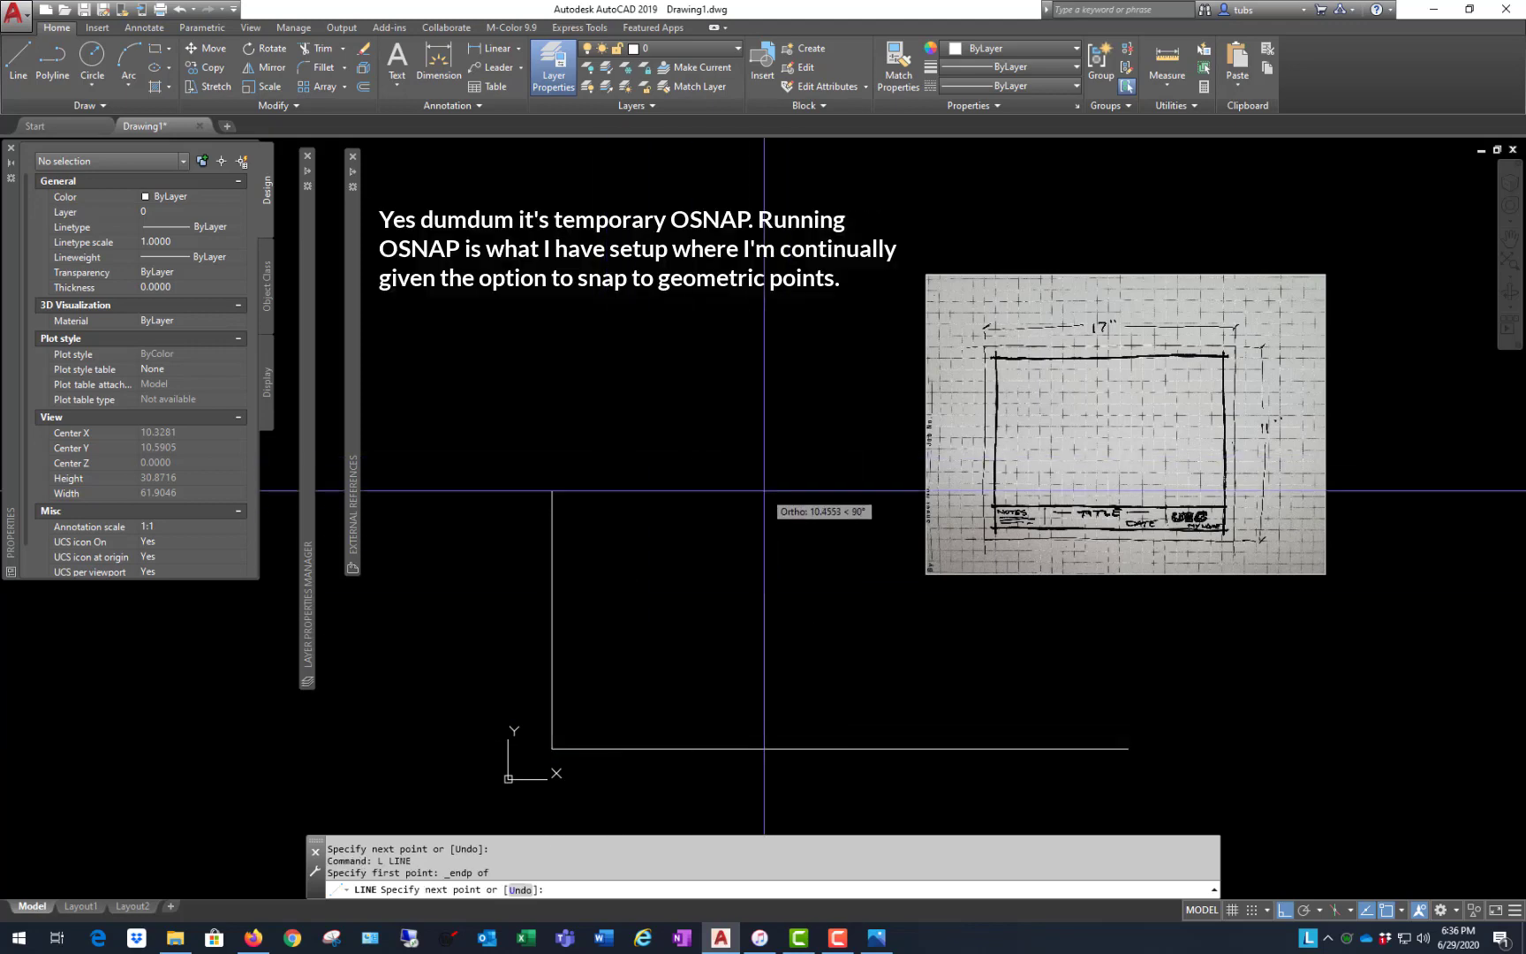
{"action": "left_click", "coordinate": [662, 273]}
{"action": "key", "text": "Return"}
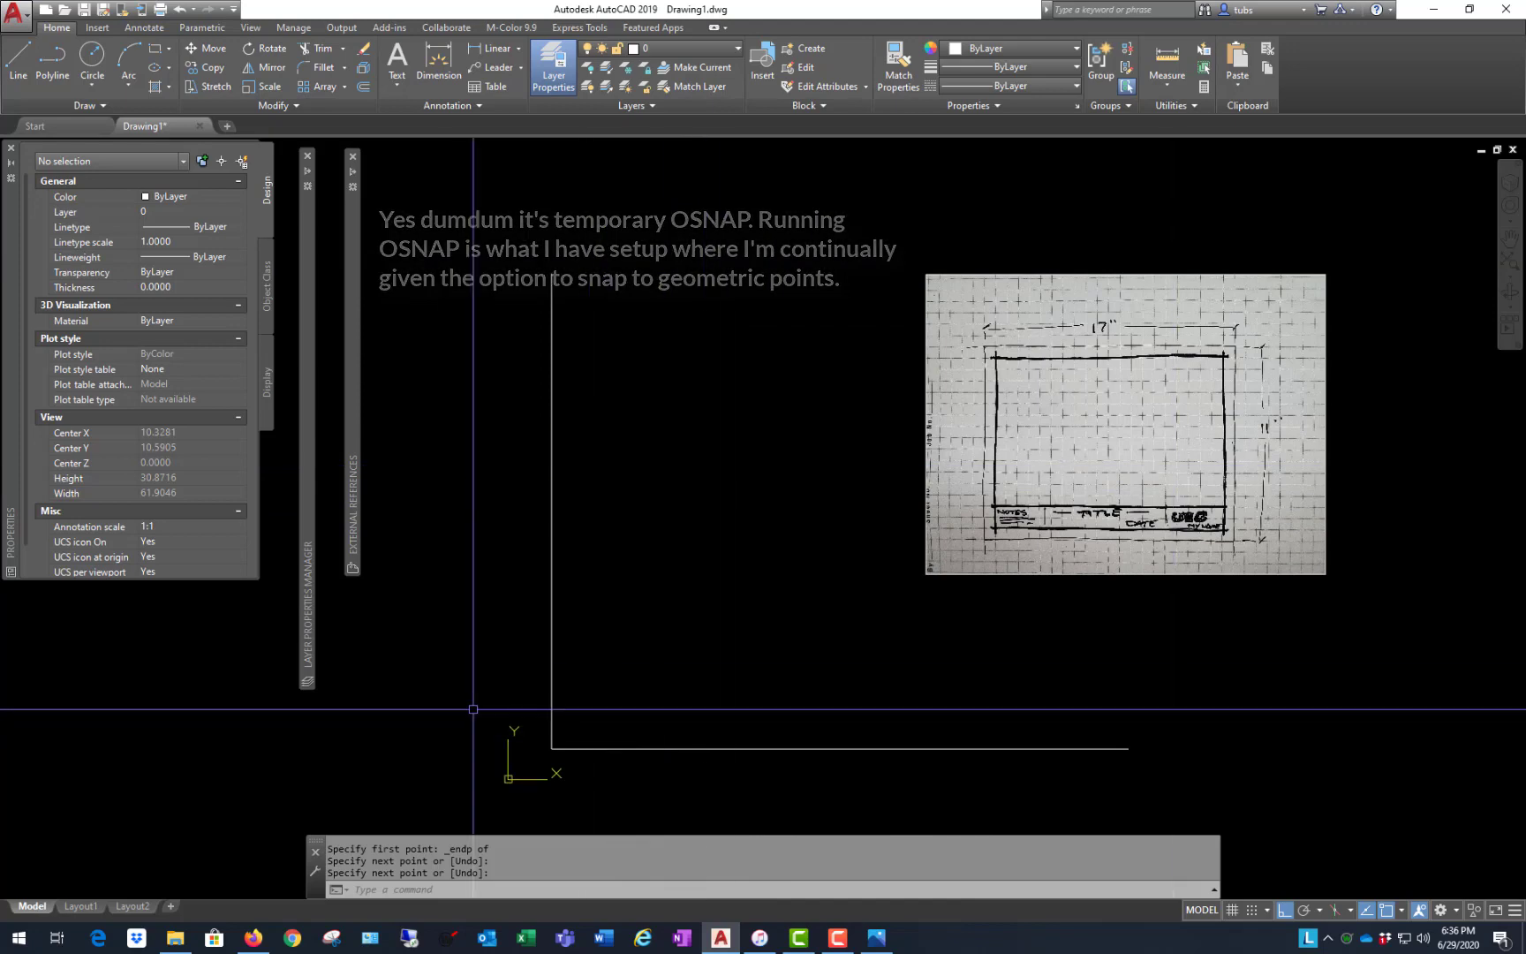
- Offset the vertical line 17 units to the right
{"action": "scroll", "coordinate": [479, 574], "scroll_direction": "down", "scroll_amount": 4}
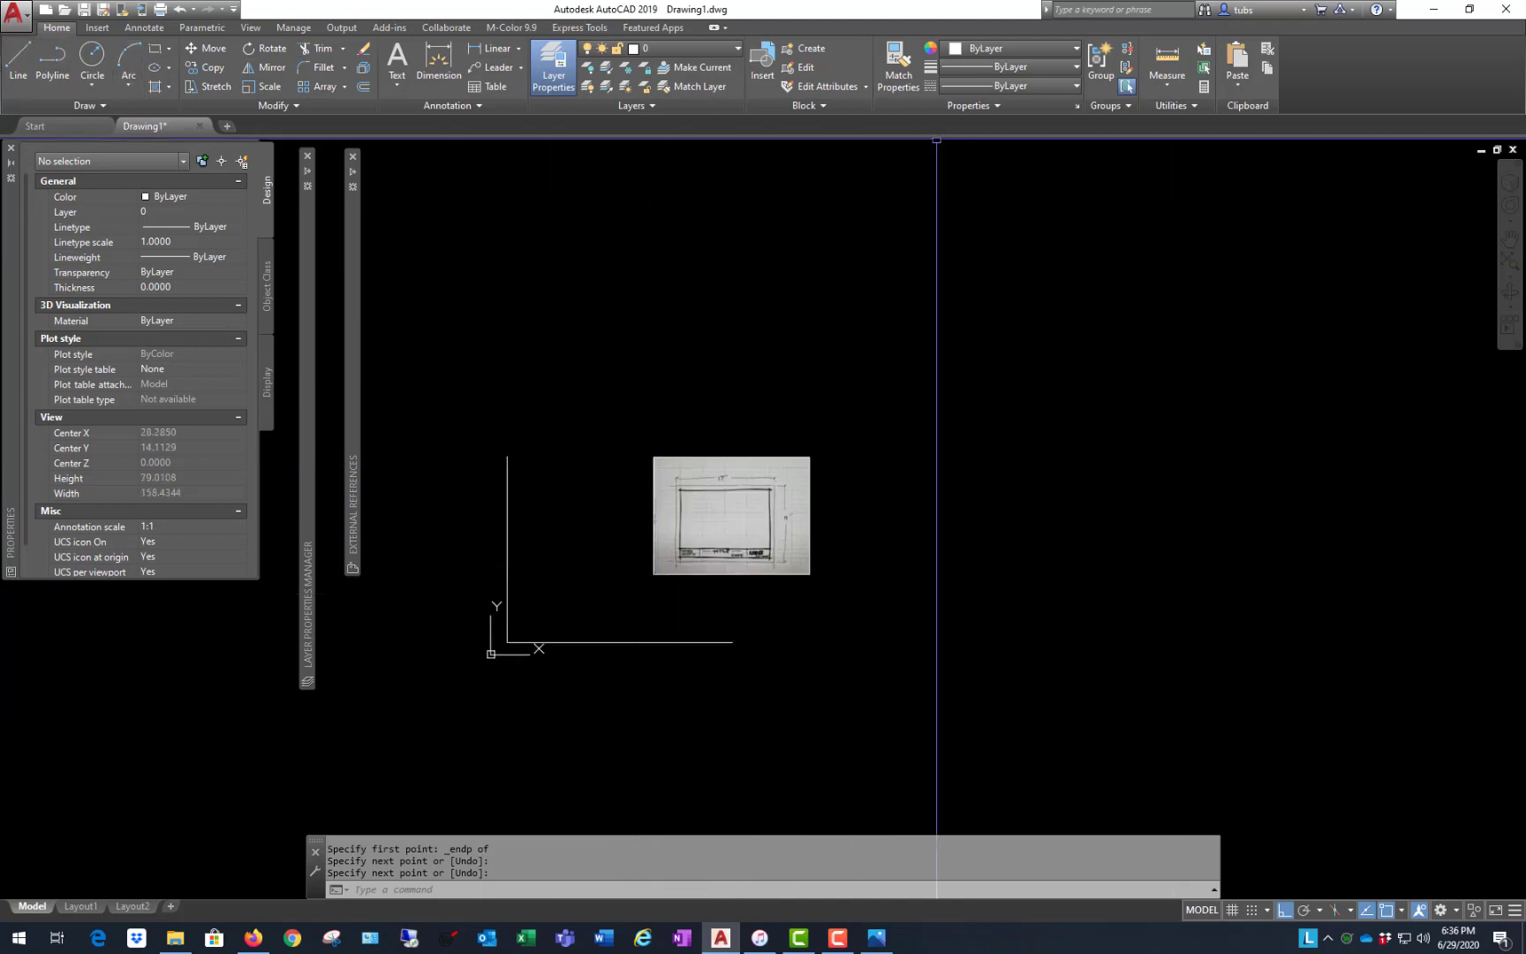
{"action": "left_click", "coordinate": [363, 86]}
{"action": "scroll", "coordinate": [530, 454], "scroll_direction": "up", "scroll_amount": 2}
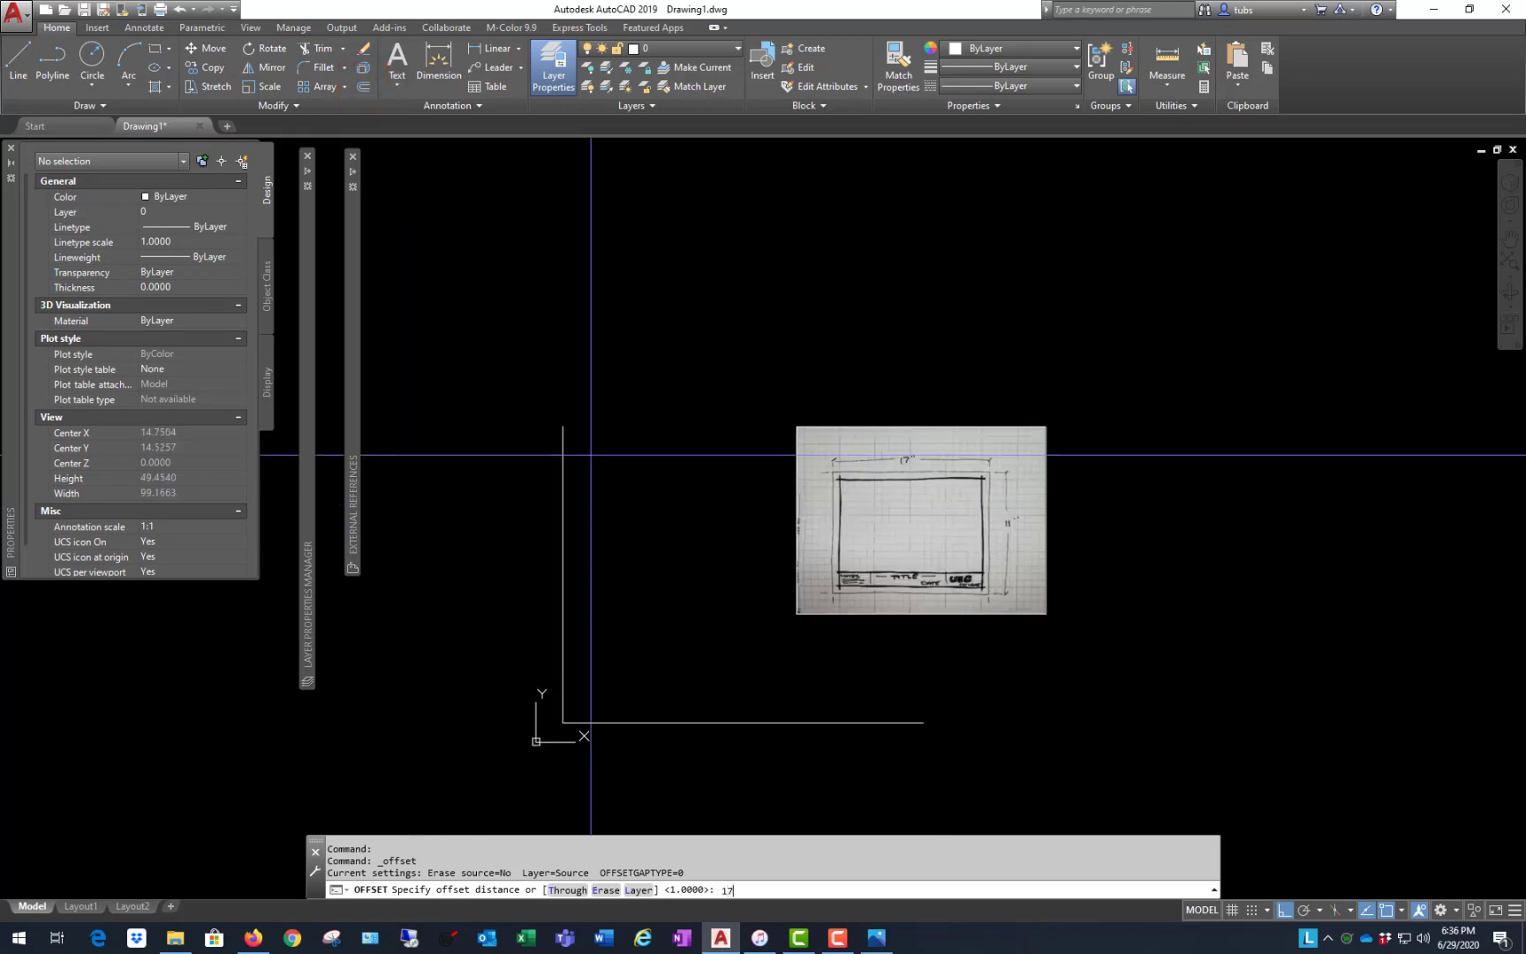
{"action": "key", "text": "Return"}
{"action": "left_click", "coordinate": [562, 439]}
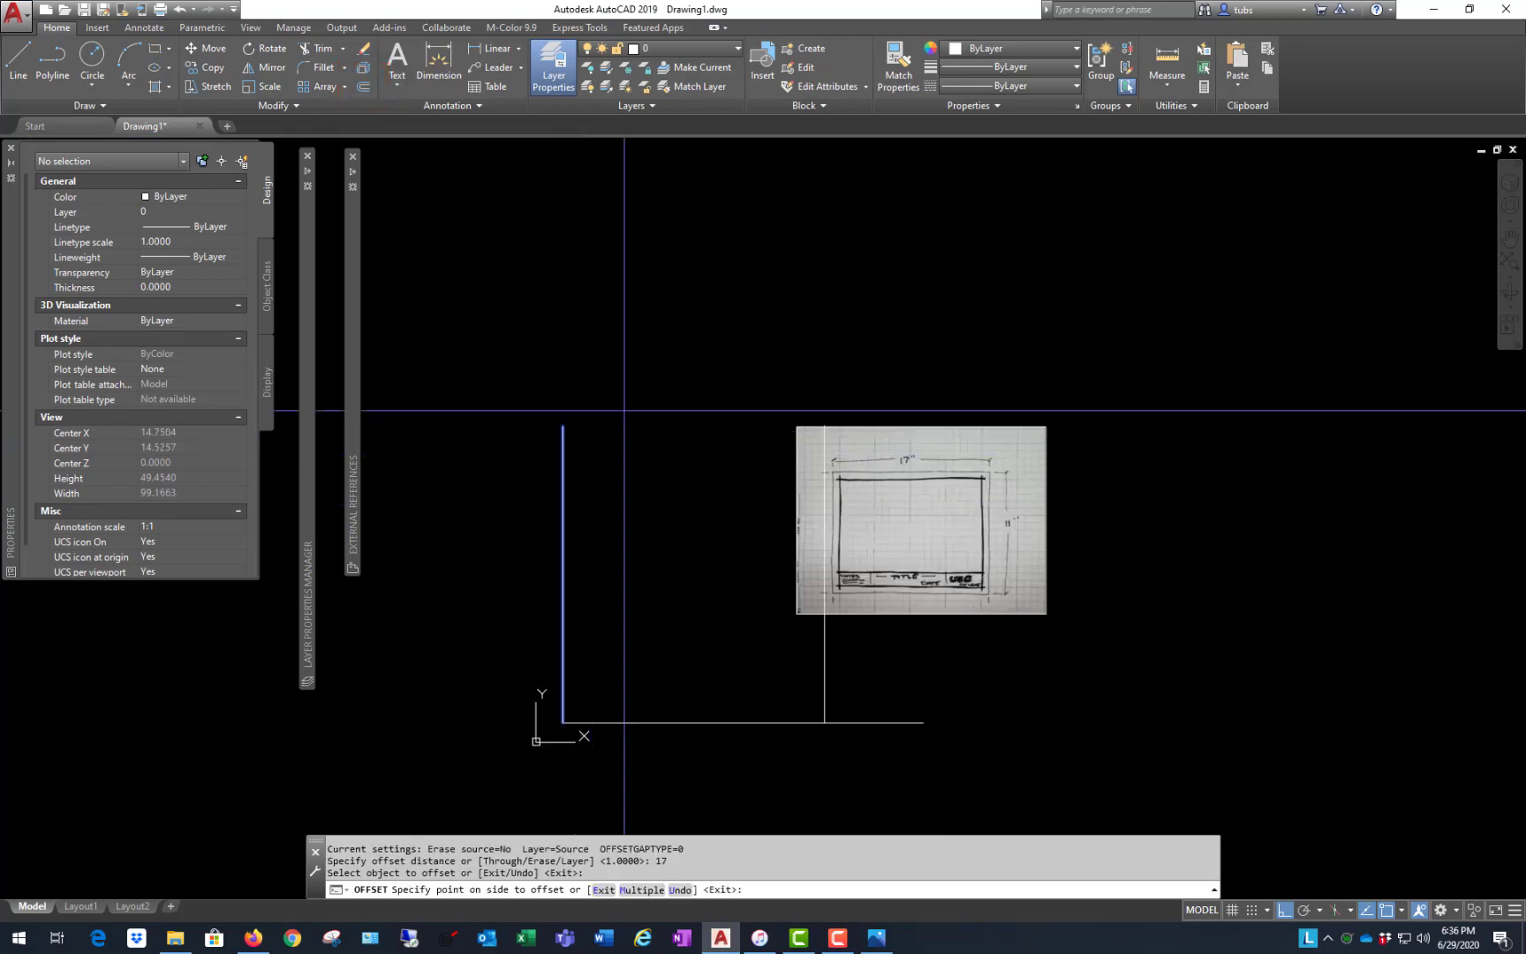
{"action": "left_click", "coordinate": [693, 362]}
{"action": "key", "text": "Return"}
- Offset the horizontal line 11 units upward
{"action": "key", "text": "Return"}
{"action": "type", "text": "11"}
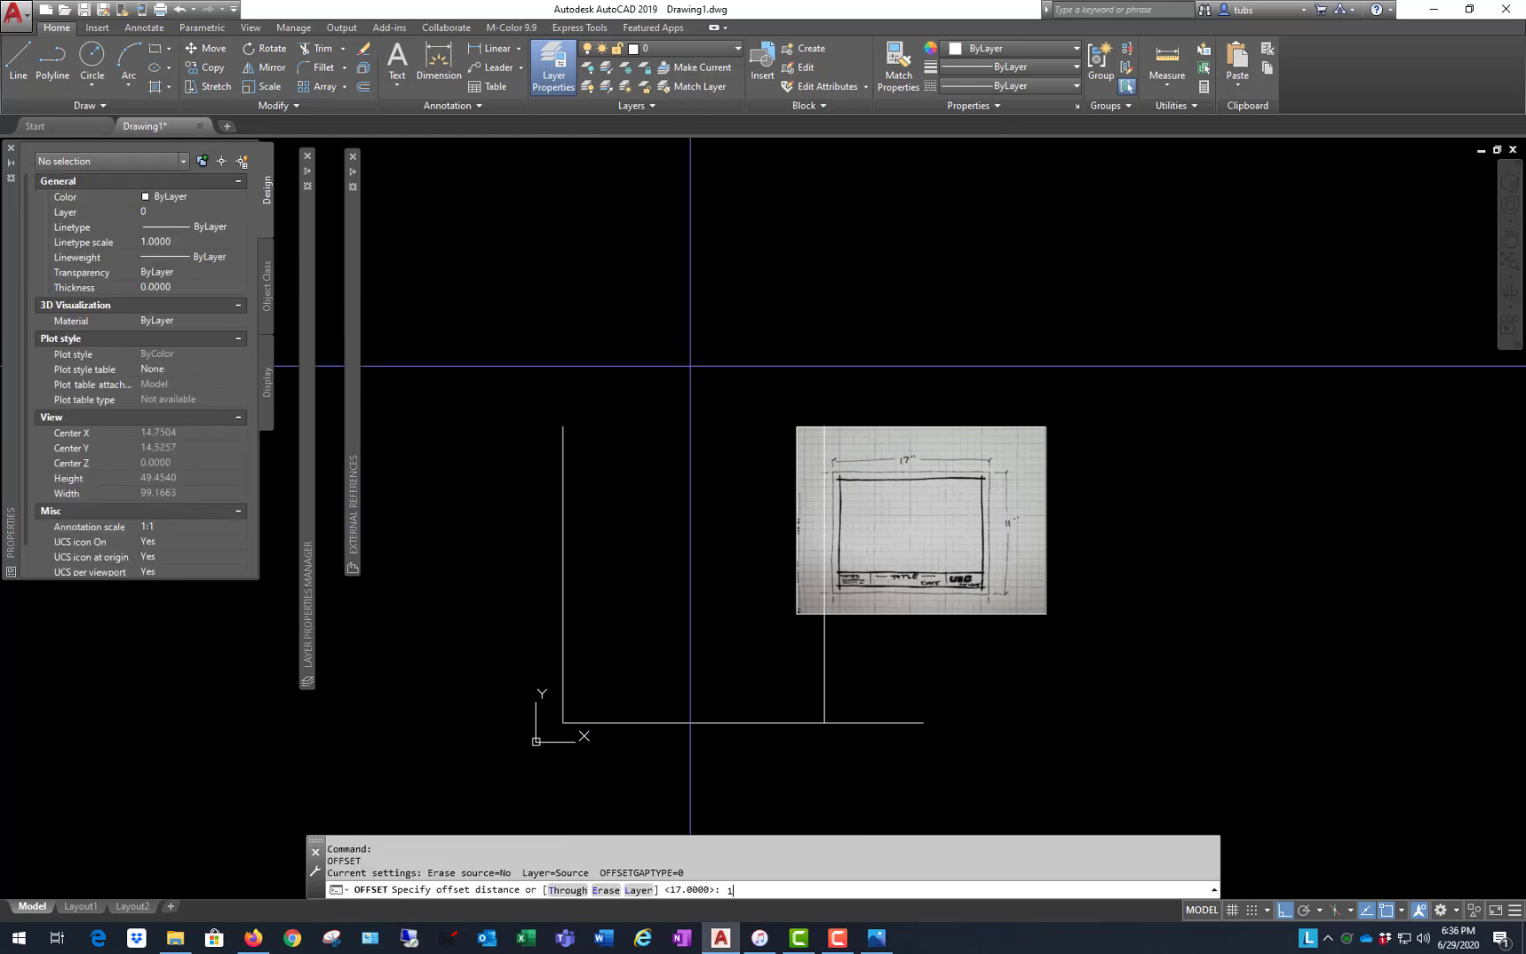
{"action": "key", "text": "Return"}
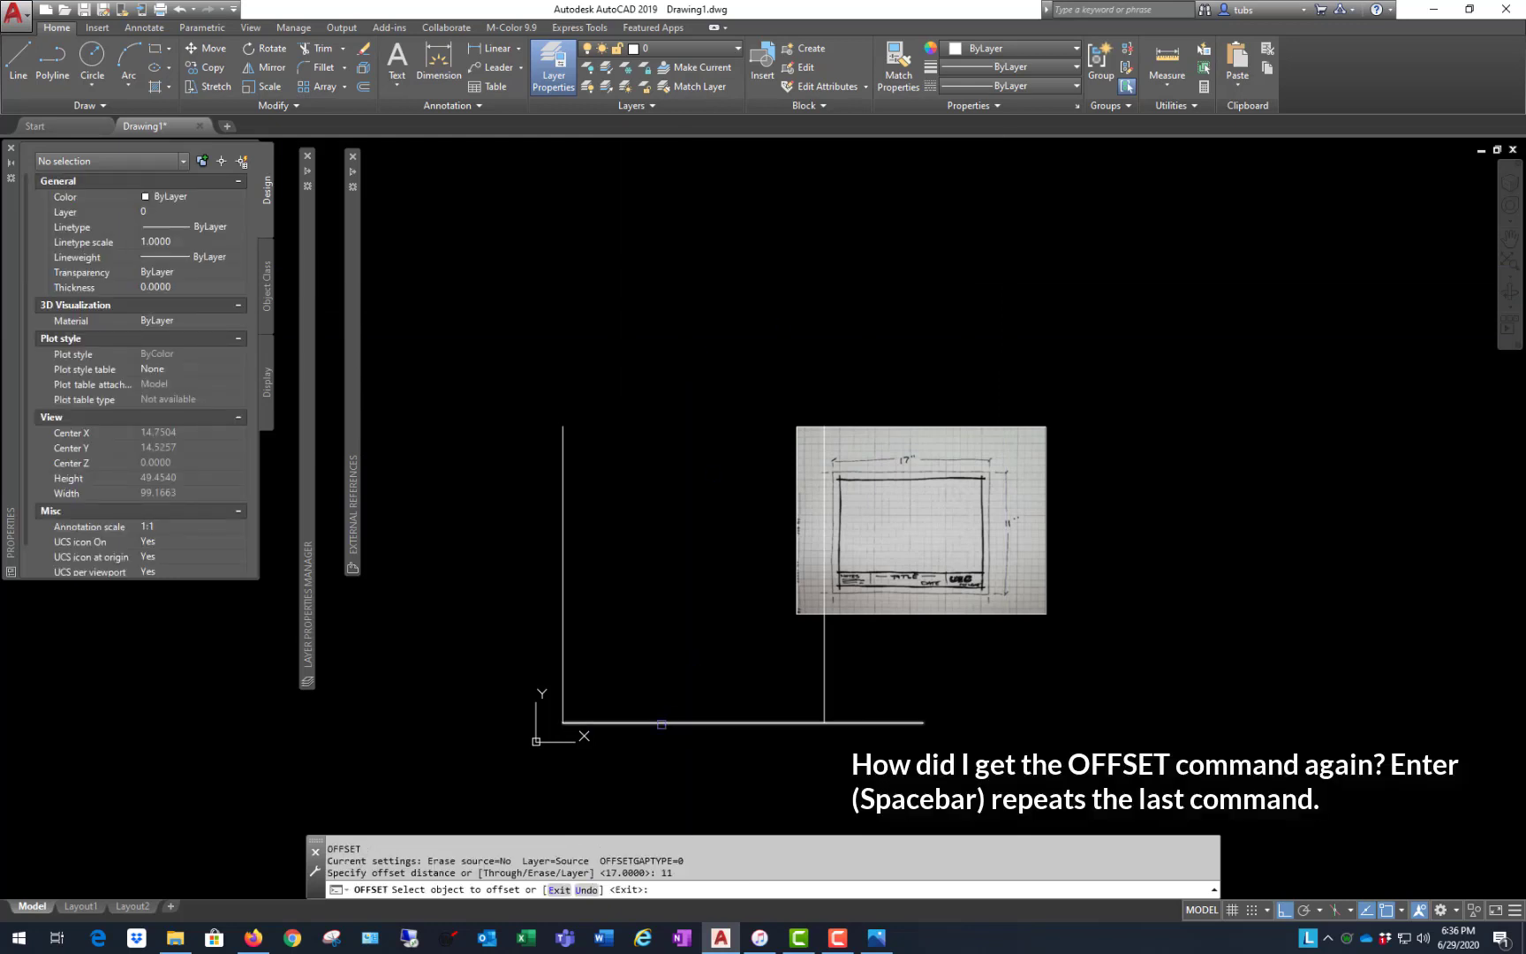
{"action": "left_click", "coordinate": [661, 724]}
{"action": "left_click", "coordinate": [675, 616]}
{"action": "key", "text": "Return"}
{"action": "scroll", "coordinate": [674, 616], "scroll_direction": "up", "scroll_amount": 4}
{"action": "scroll", "coordinate": [528, 480], "scroll_direction": "down", "scroll_amount": 2}
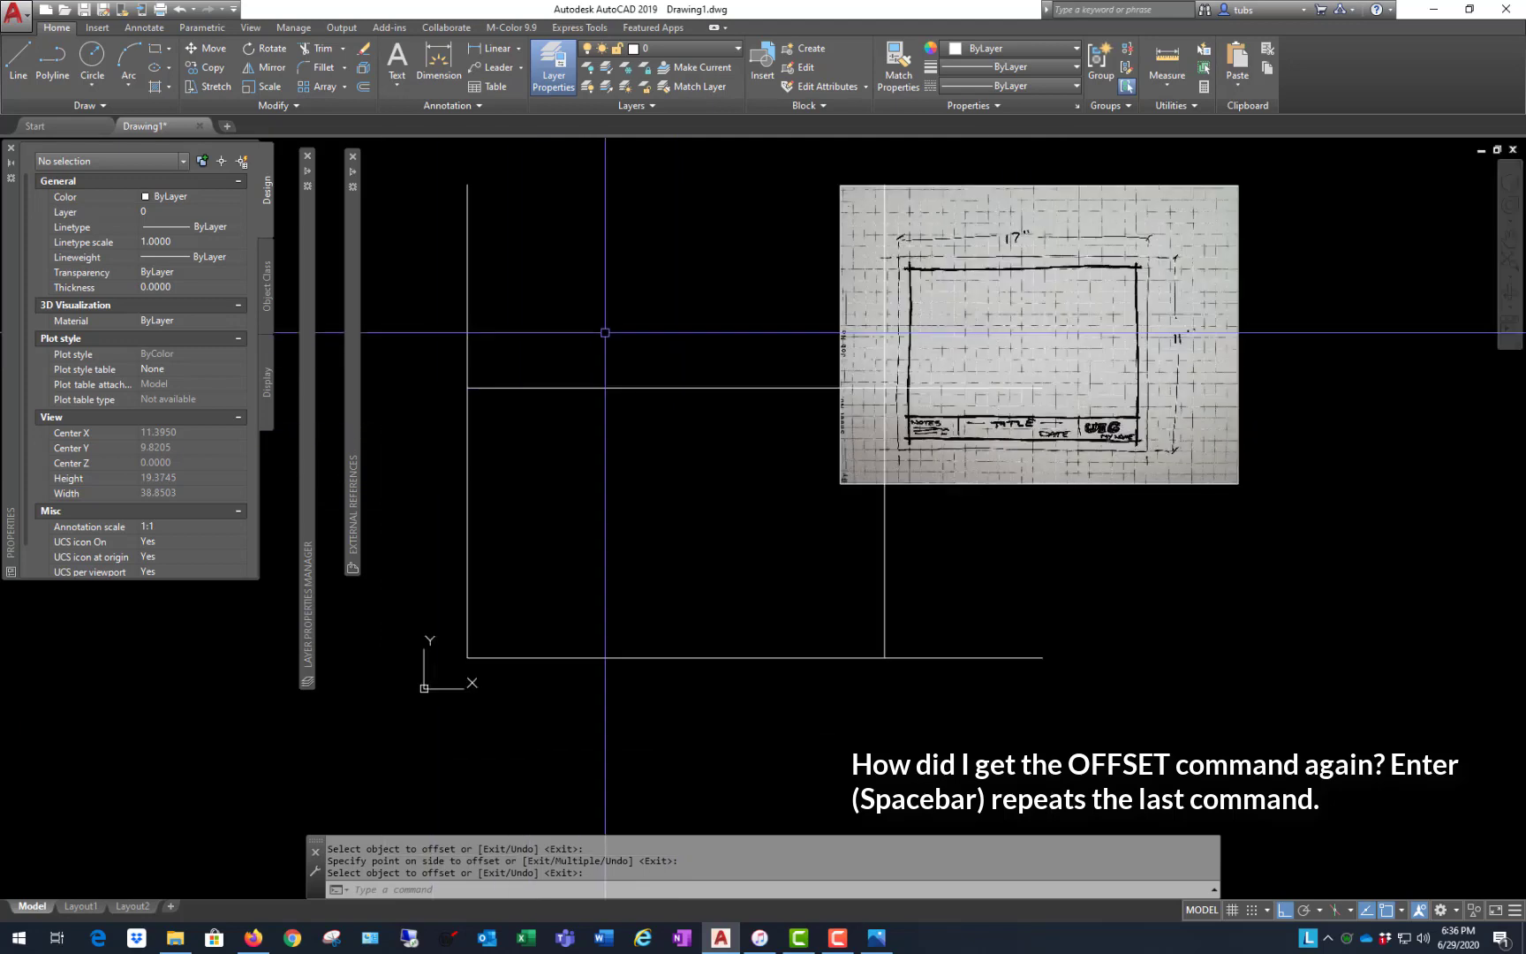
{"action": "scroll", "coordinate": [604, 333], "scroll_direction": "down", "scroll_amount": 4}
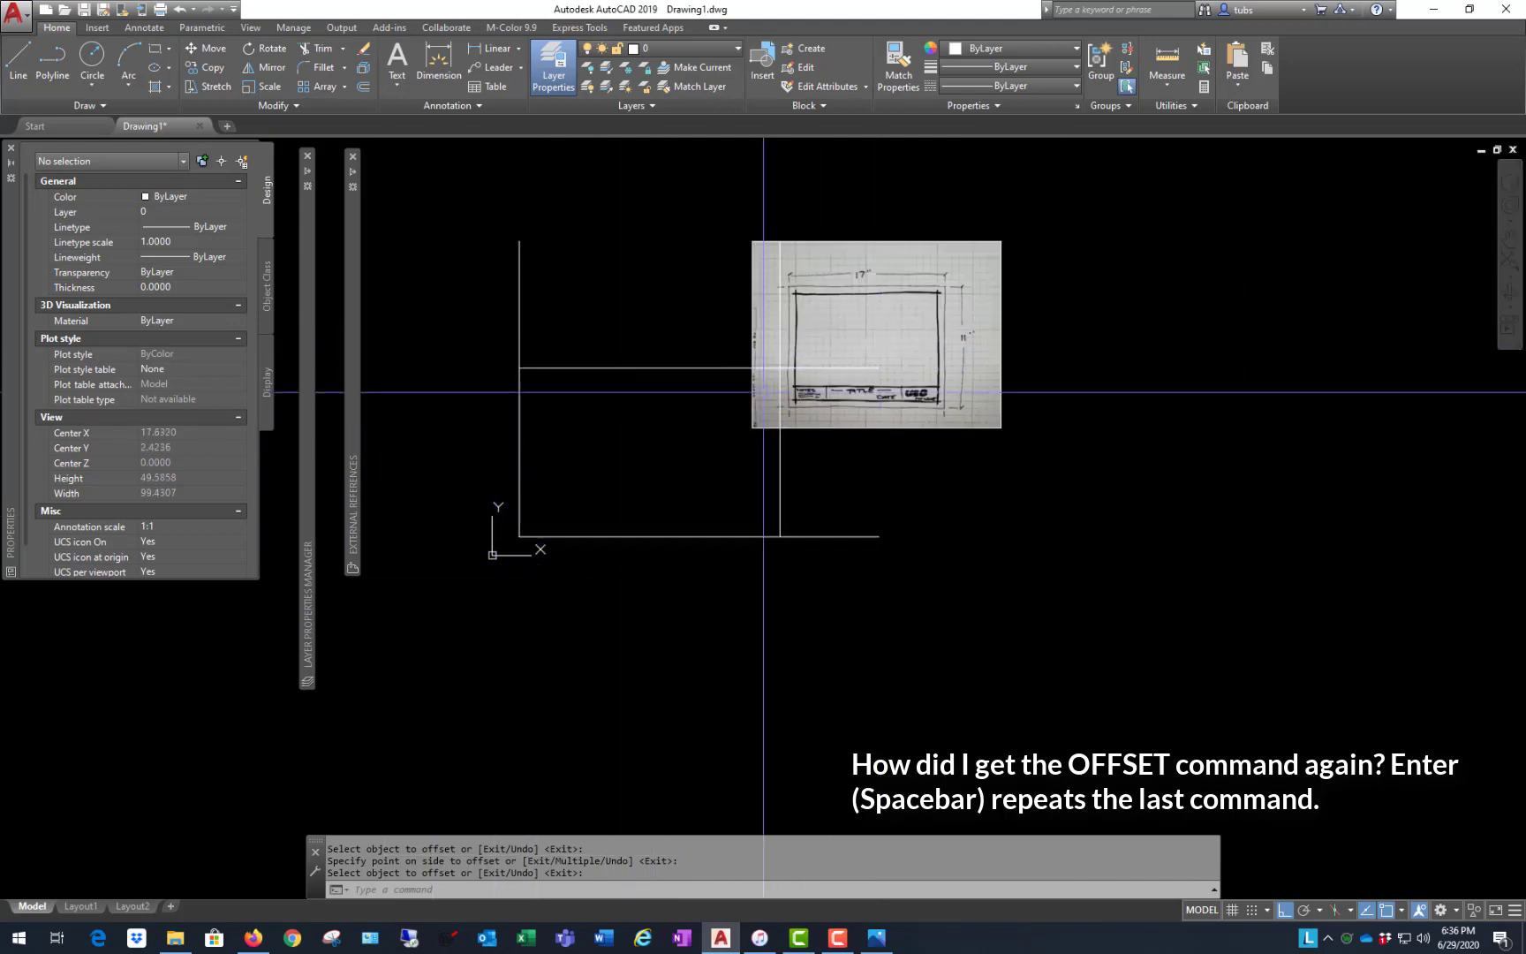
{"action": "scroll", "coordinate": [639, 339], "scroll_direction": "up", "scroll_amount": 4}
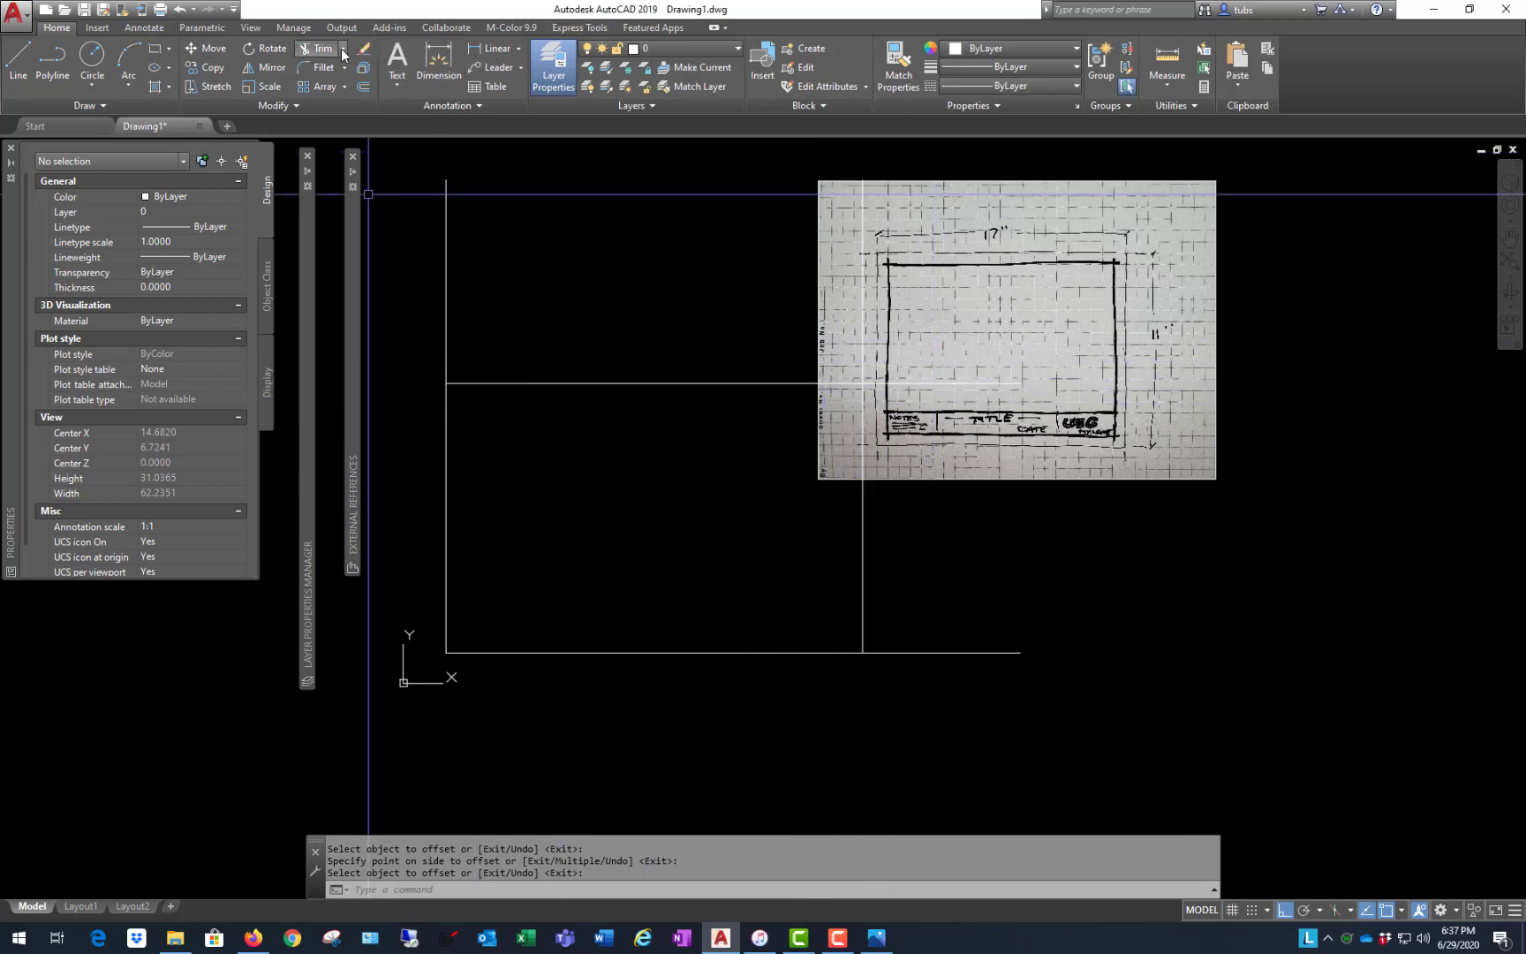
- Fillet the top horizontal line and the left vertical line to a sharp corner with radius 0
{"action": "left_click", "coordinate": [318, 67]}
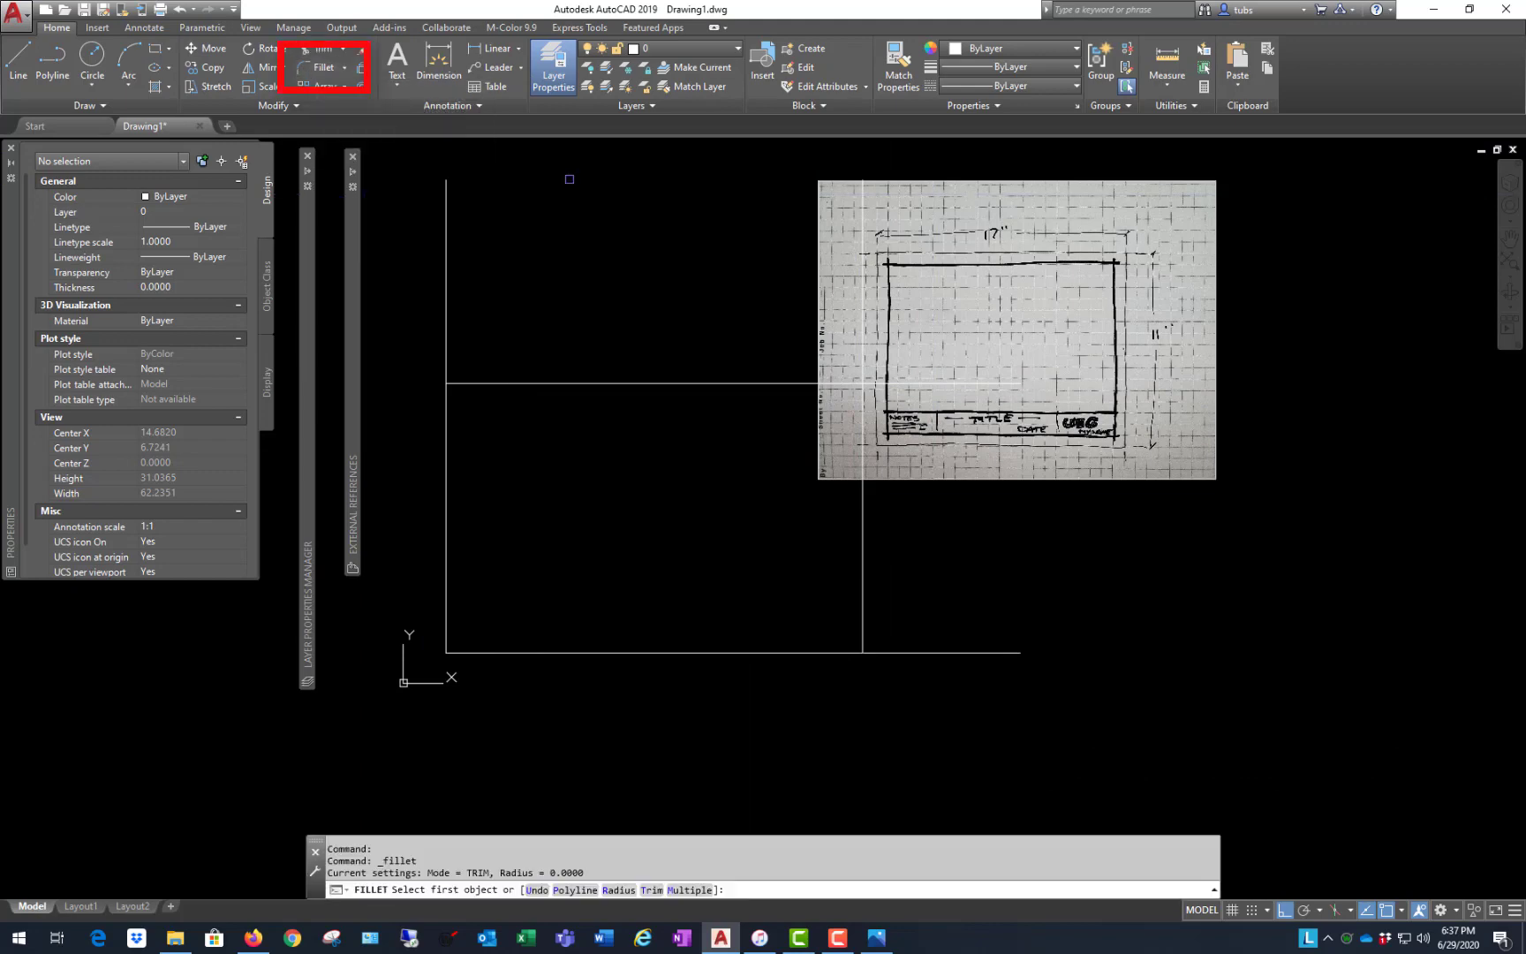
{"action": "type", "text": "r"}
{"action": "key", "text": "Return"}
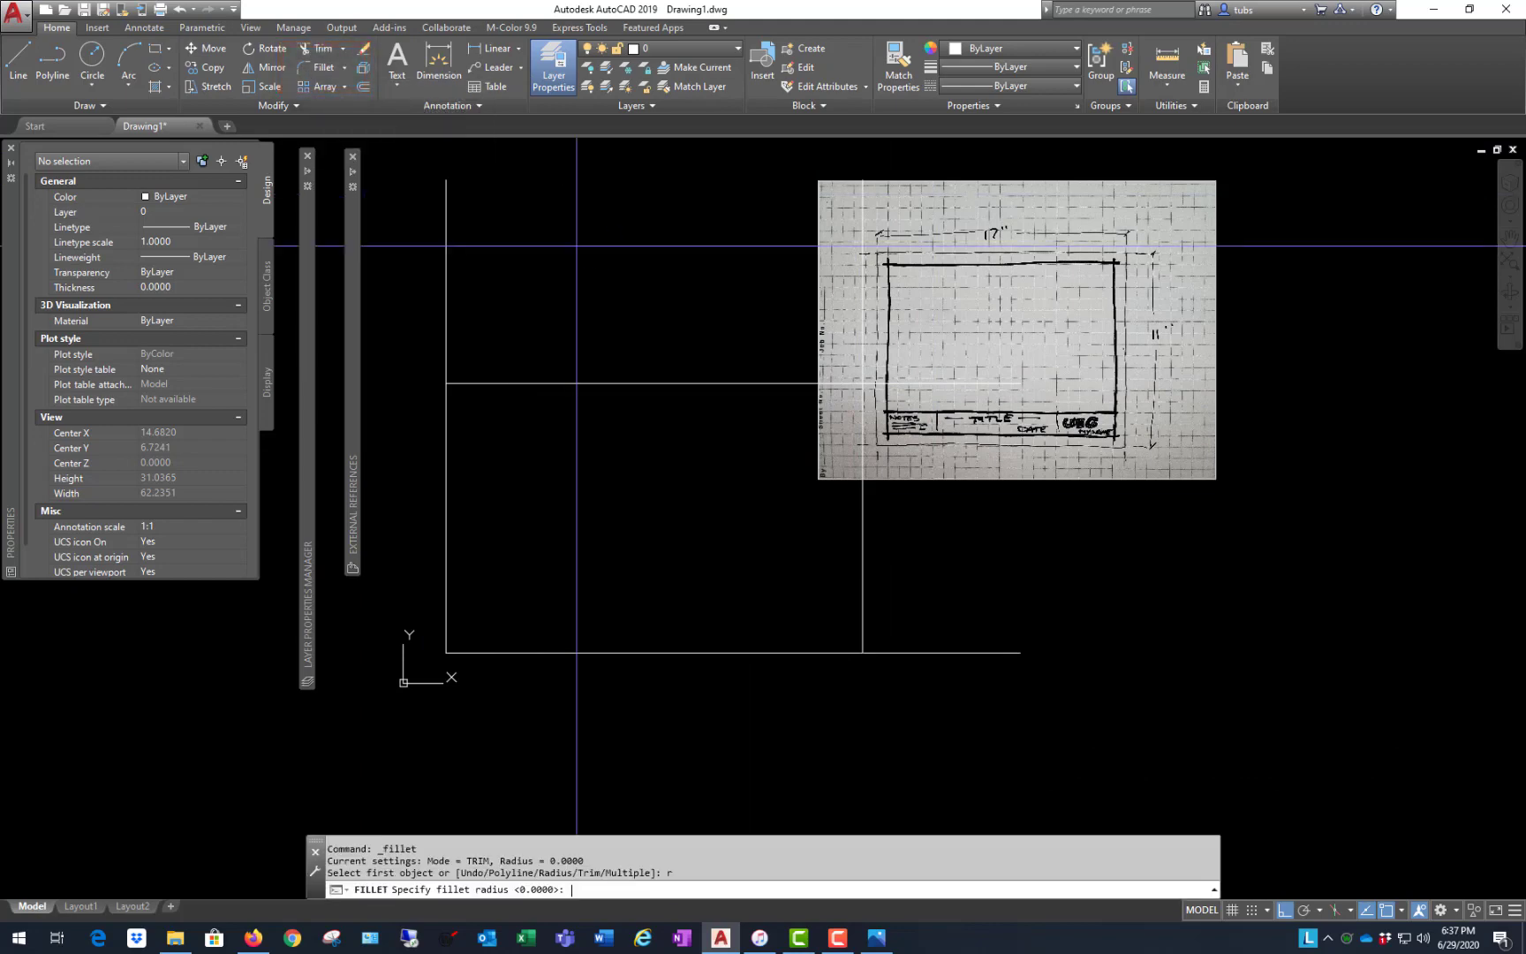
{"action": "type", "text": "0"}
{"action": "key", "text": "Return"}
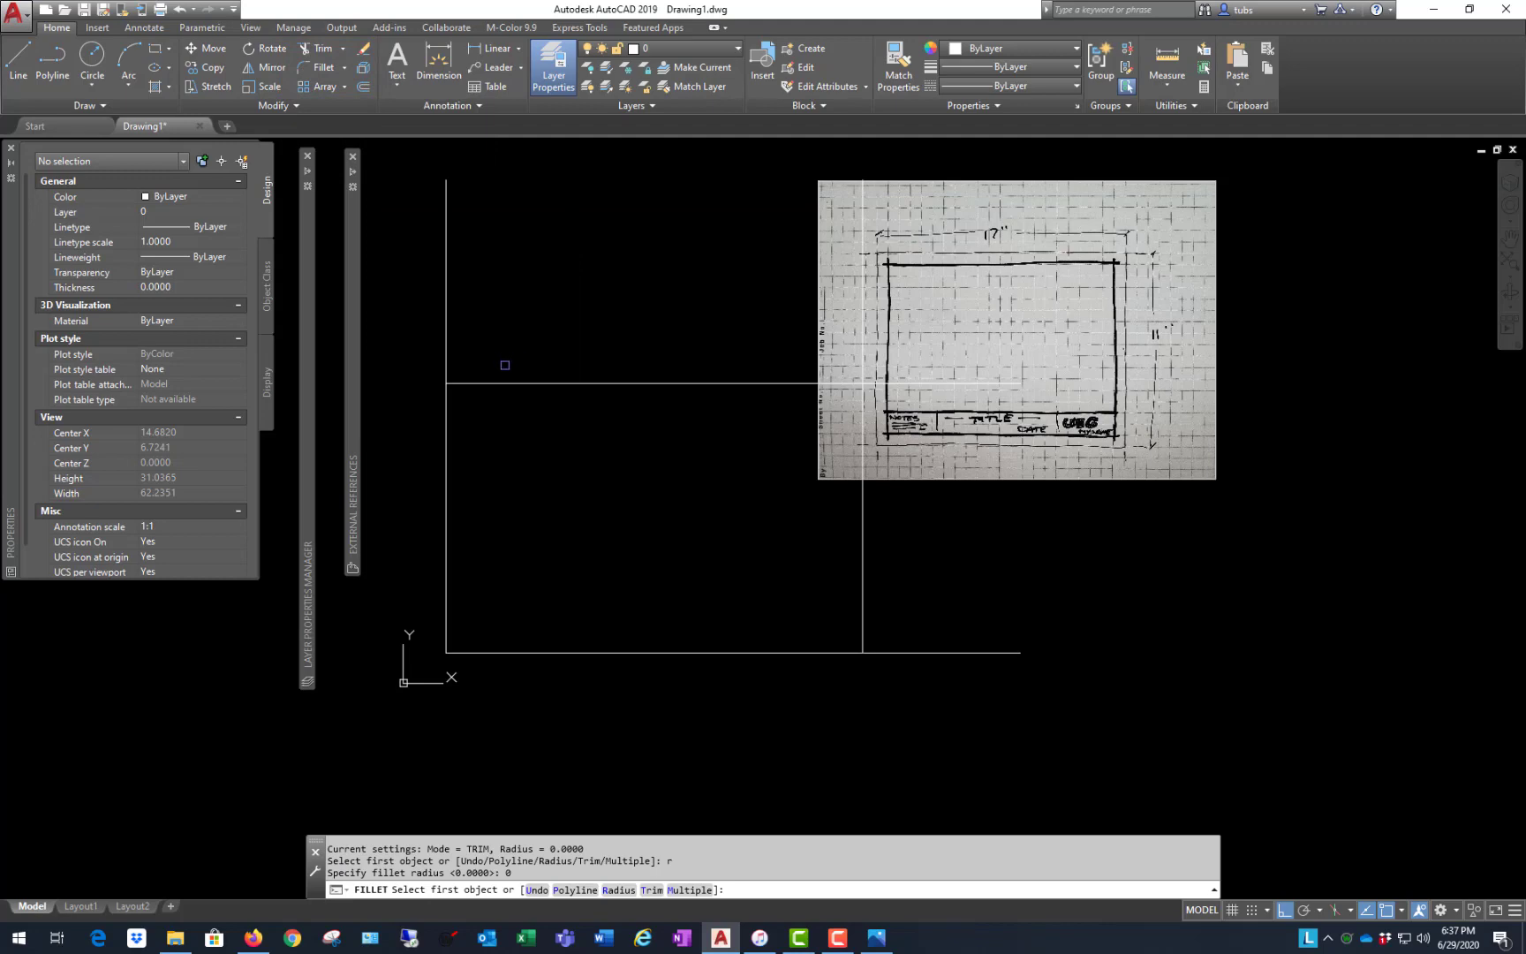
{"action": "left_click", "coordinate": [495, 382]}
{"action": "left_click", "coordinate": [451, 422]}
- Fillet the upper-right and lower-right corners of the line-built border with radius 0
{"action": "key", "text": "space"}
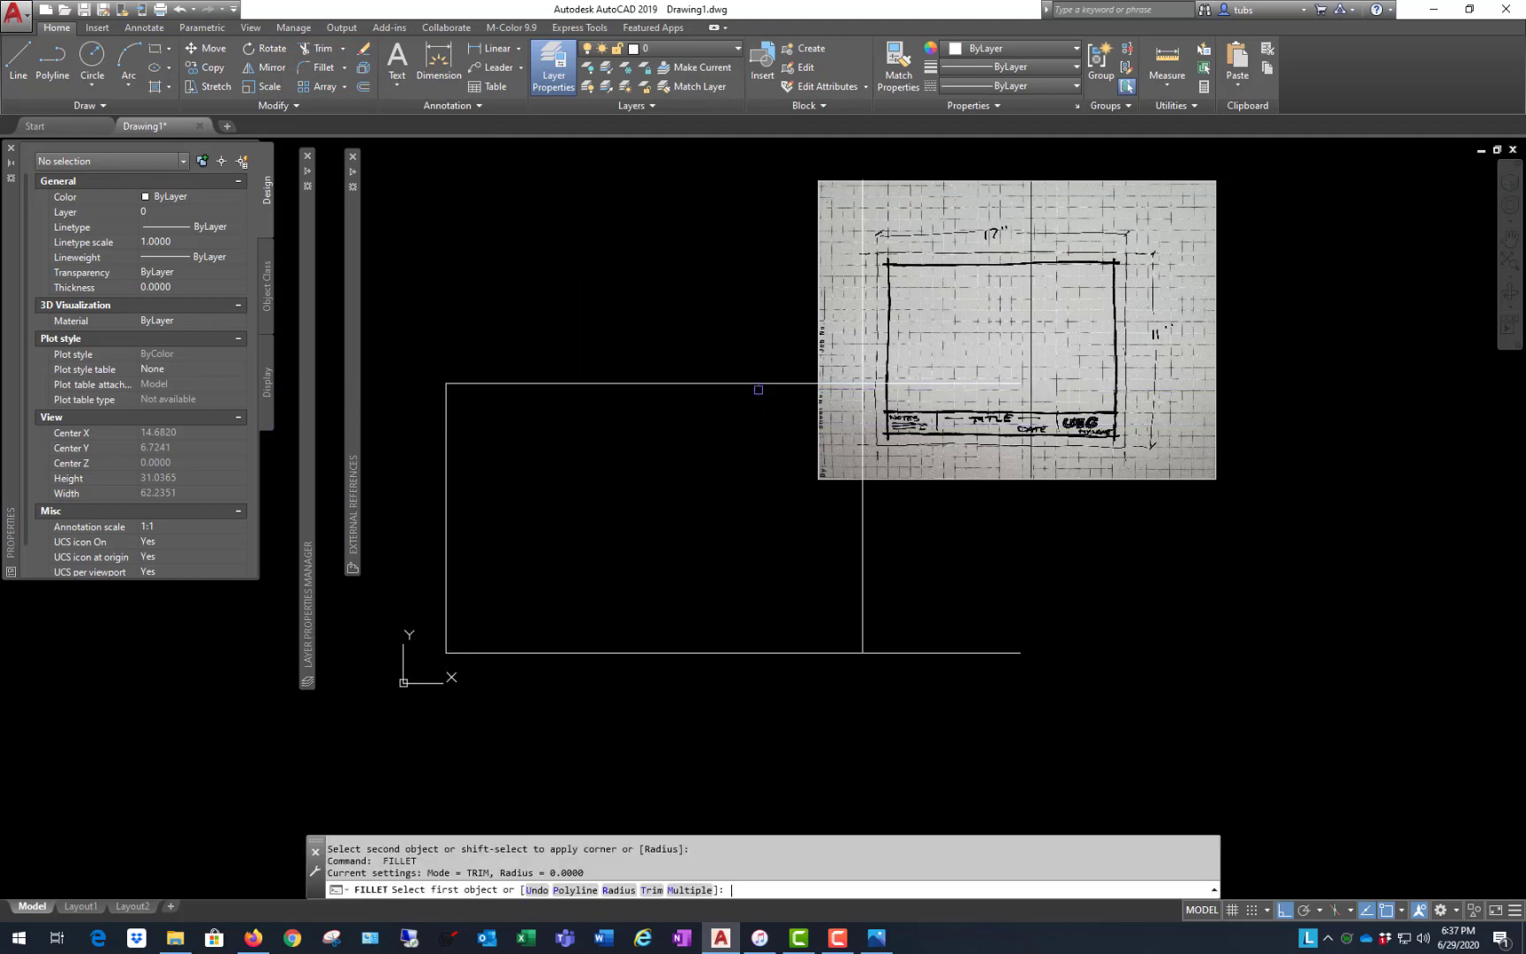
{"action": "left_click", "coordinate": [776, 383]}
{"action": "left_click", "coordinate": [862, 517]}
{"action": "key", "text": "space"}
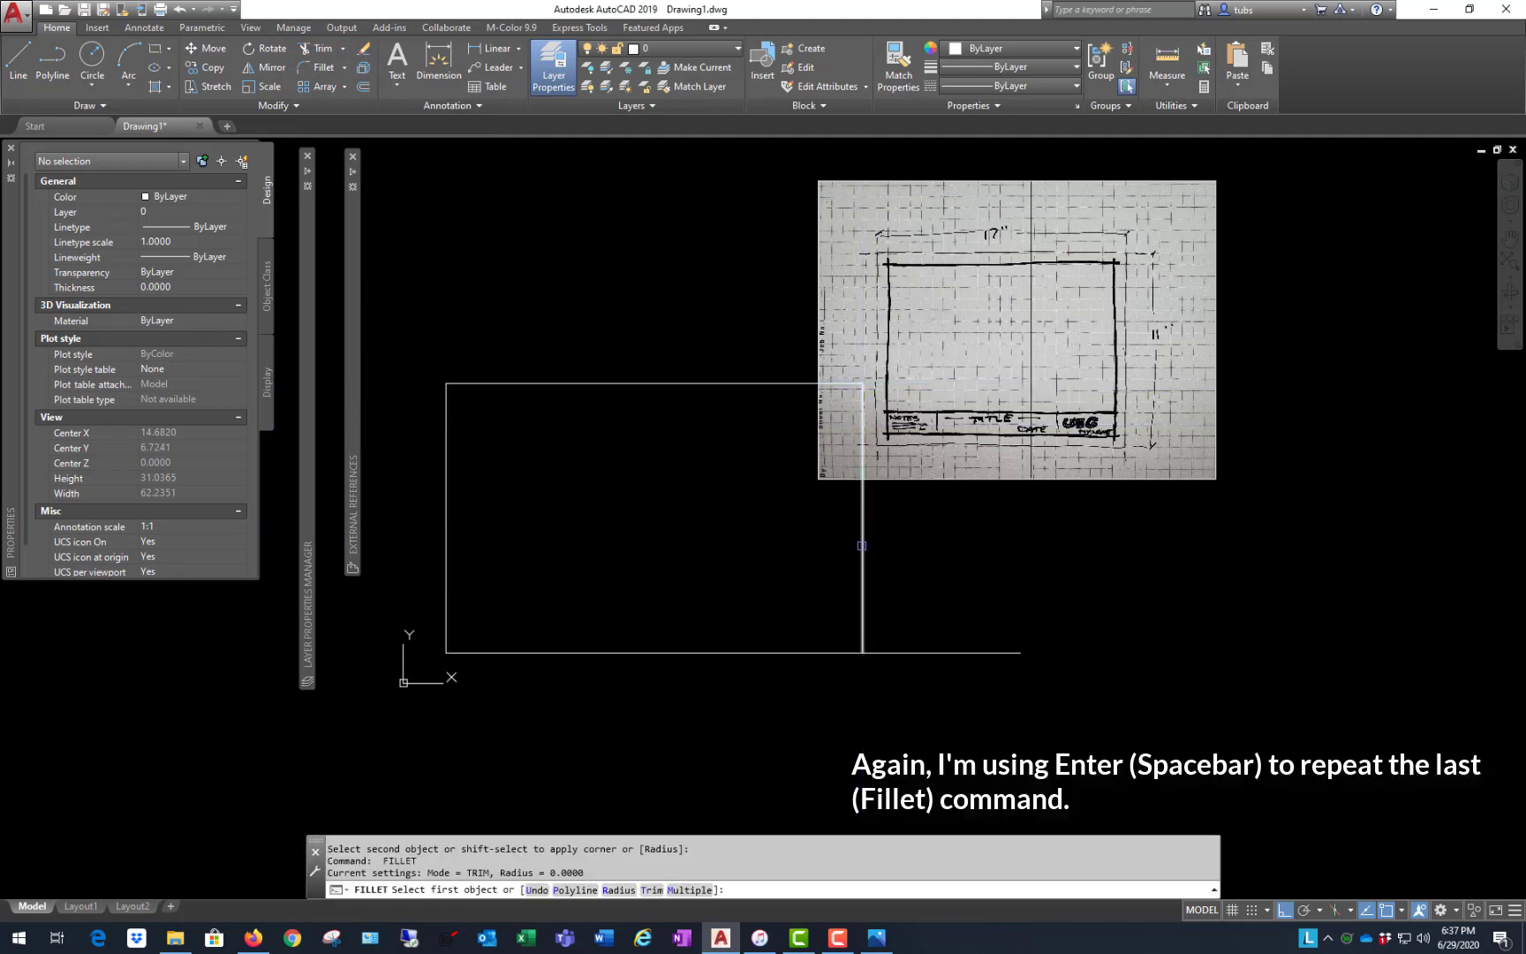
{"action": "left_click", "coordinate": [862, 618]}
{"action": "left_click", "coordinate": [821, 653]}
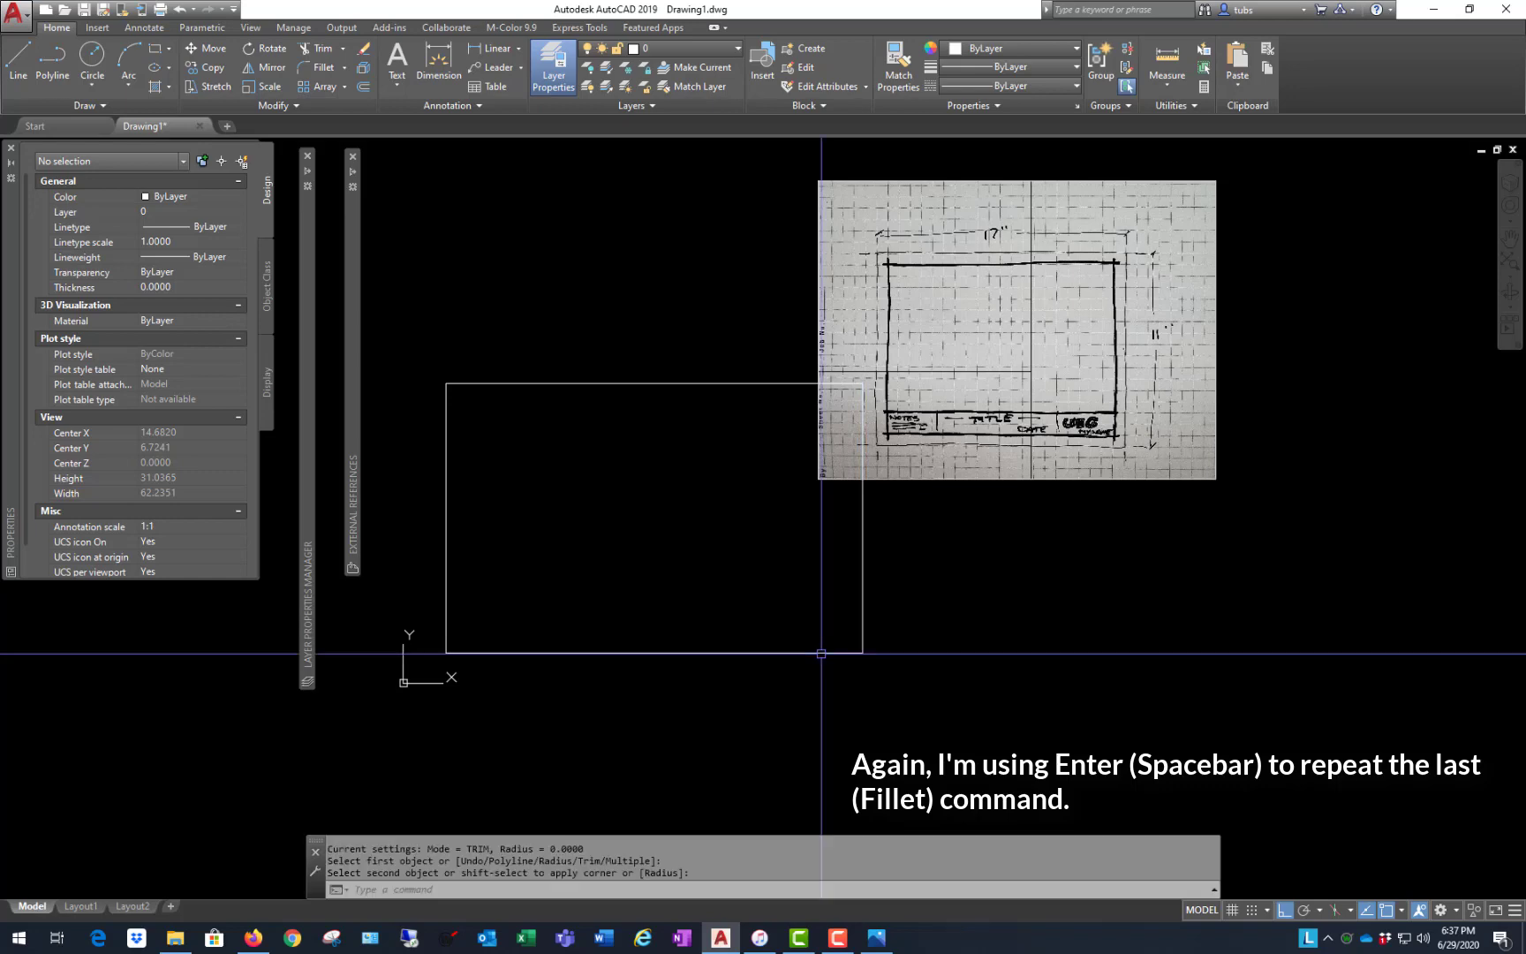
- Erase all four lines of the border
{"action": "left_click", "coordinate": [422, 333]}
{"action": "left_click", "coordinate": [971, 734]}
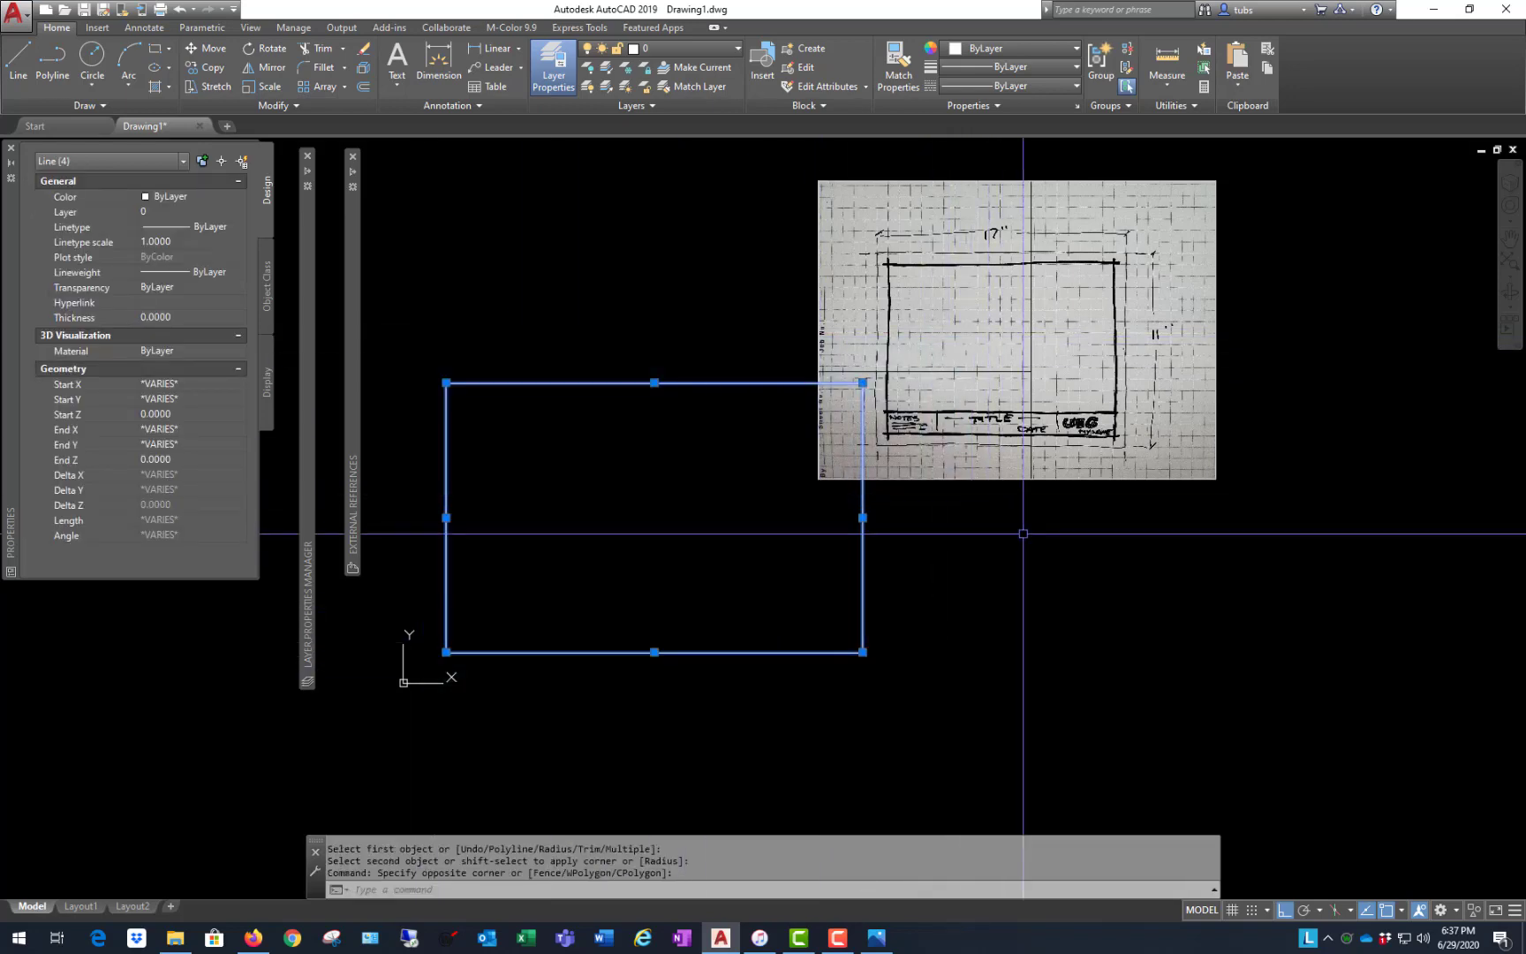
{"action": "type", "text": "e"}
{"action": "key", "text": "Return"}
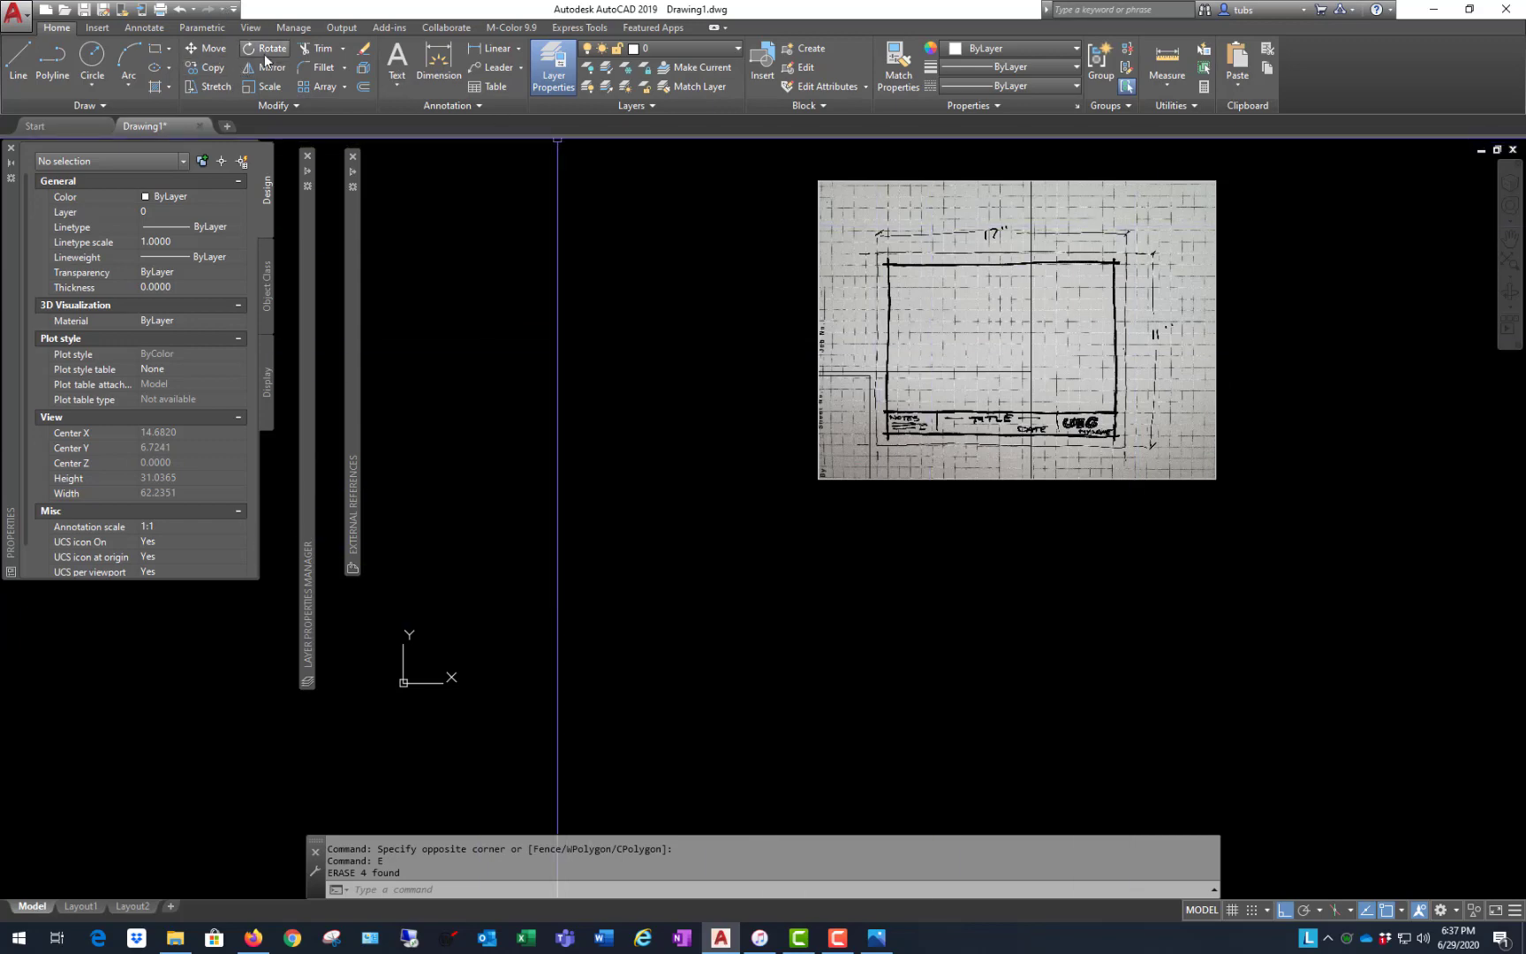
{"action": "left_click", "coordinate": [155, 54]}
{"action": "left_click", "coordinate": [464, 618]}
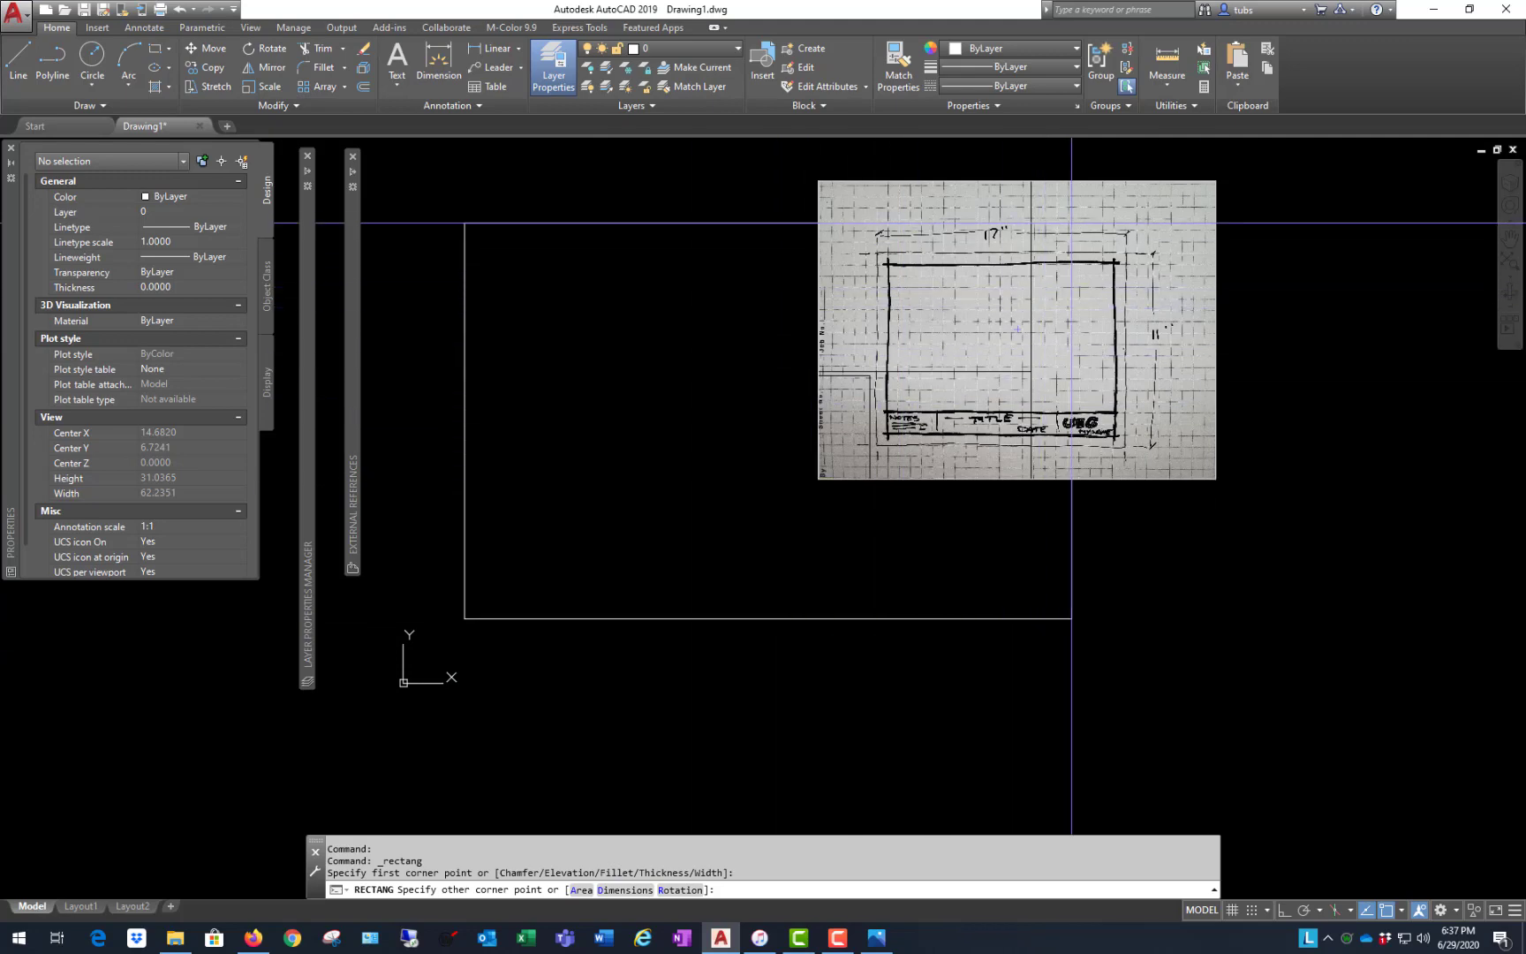
{"action": "scroll", "coordinate": [1275, 154], "scroll_direction": "down", "scroll_amount": 2}
{"action": "scroll", "coordinate": [943, 466], "scroll_direction": "up", "scroll_amount": 2}
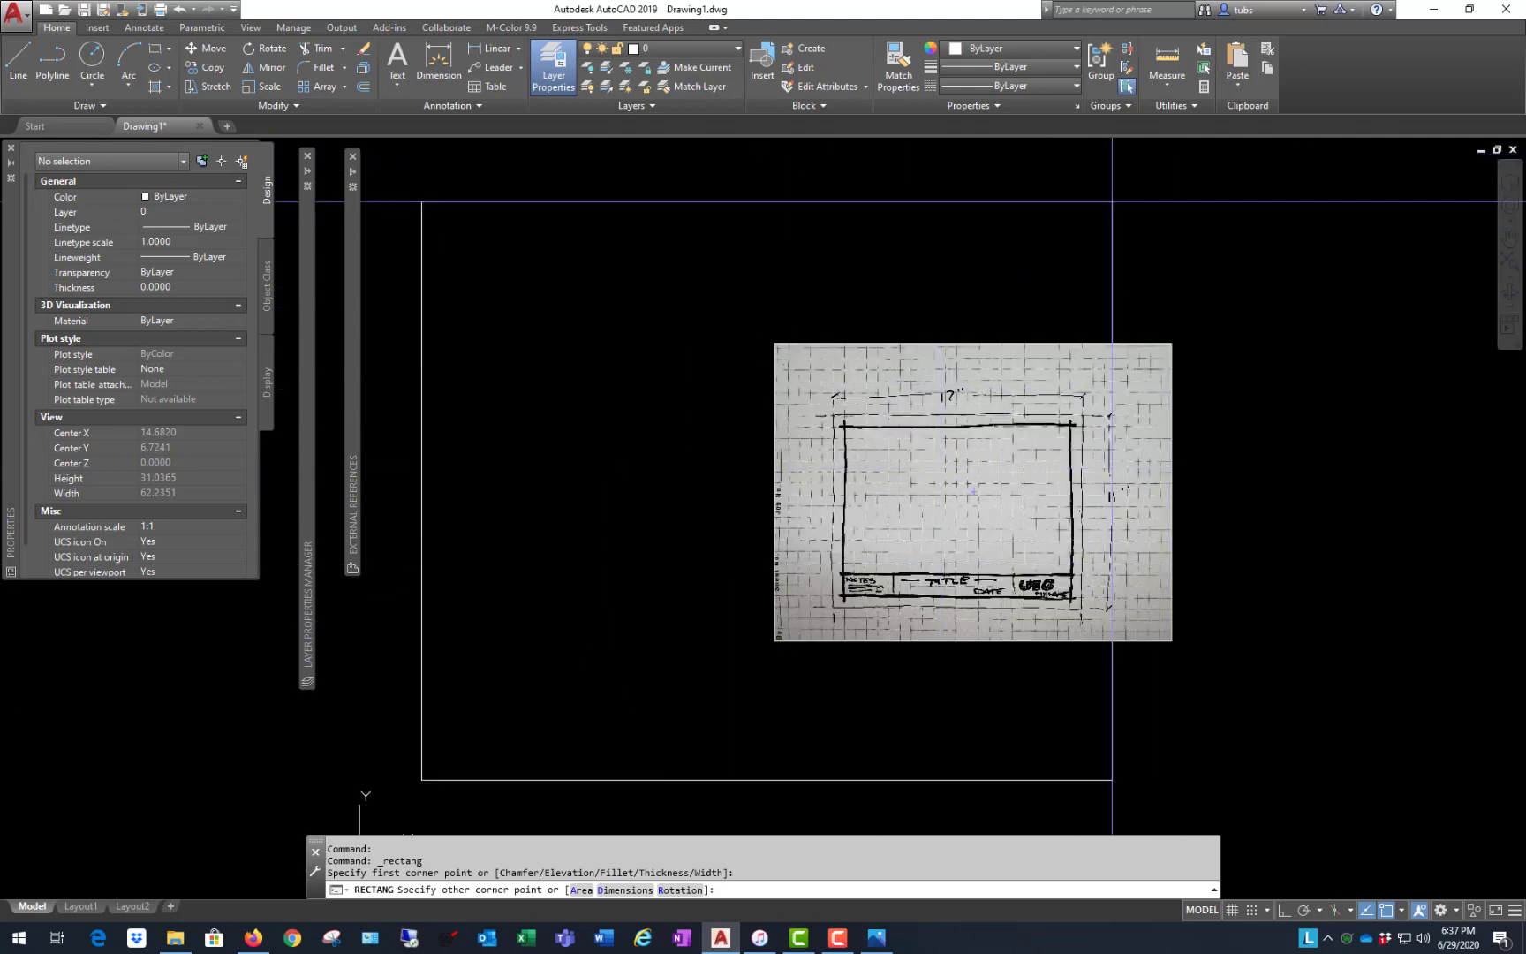
{"action": "scroll", "coordinate": [1137, 208], "scroll_direction": "down", "scroll_amount": 2}
{"action": "scroll", "coordinate": [1140, 213], "scroll_direction": "up", "scroll_amount": 2}
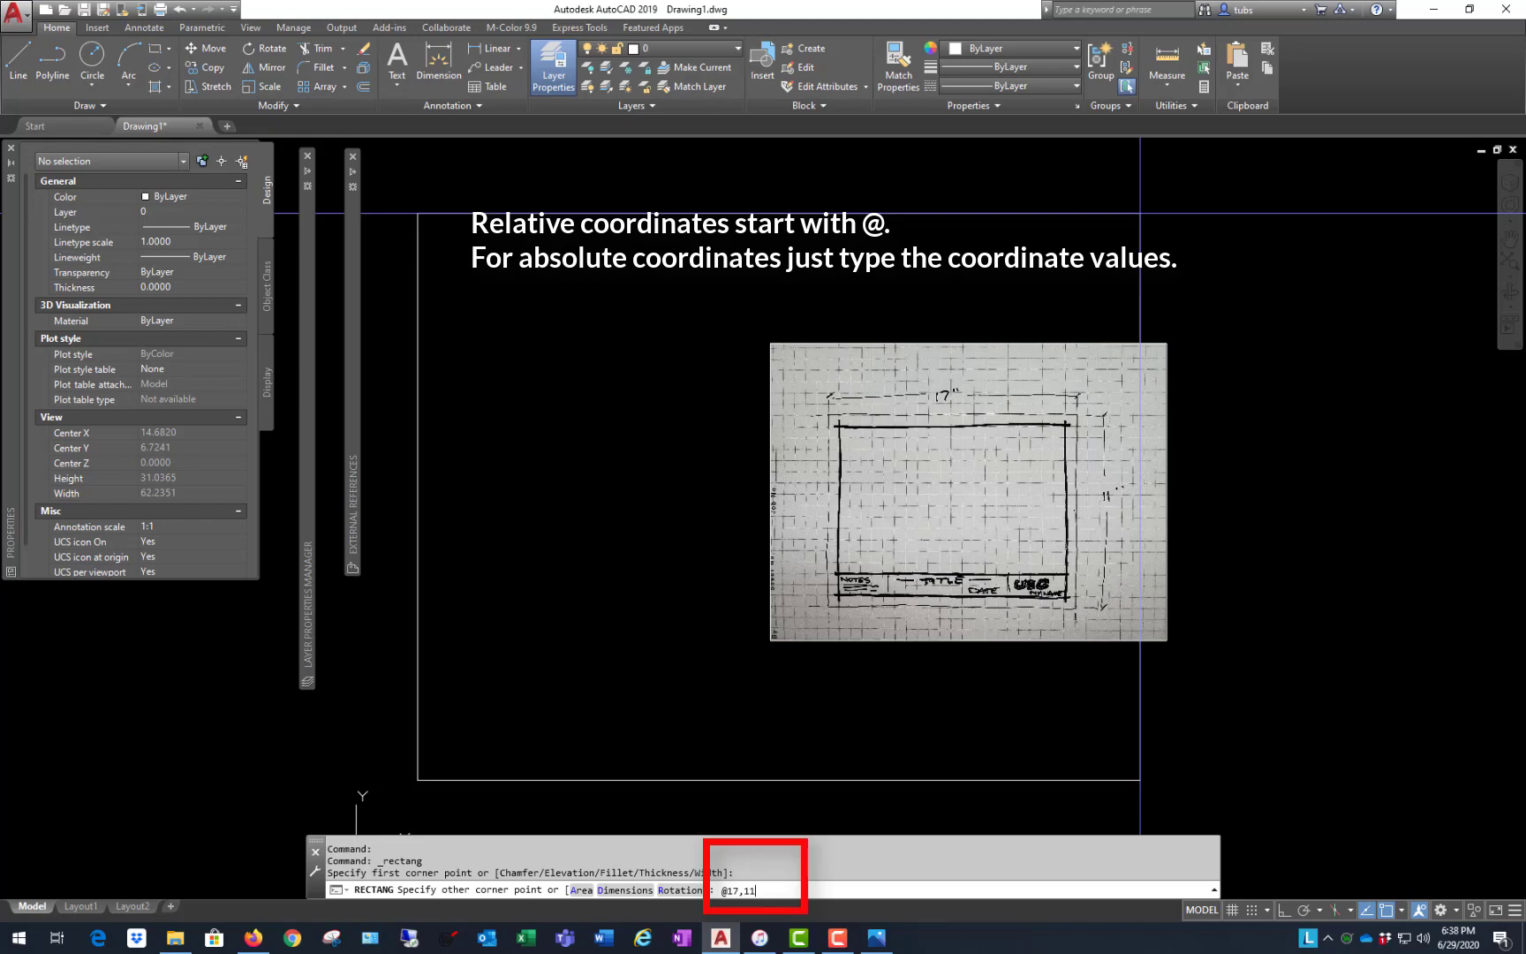
{"action": "key", "text": "Return"}
- Select the rectangle, inspect its polyline geometry and vertex coordinates in the properties, and clear the selection
{"action": "scroll", "coordinate": [535, 743], "scroll_direction": "up", "scroll_amount": 3}
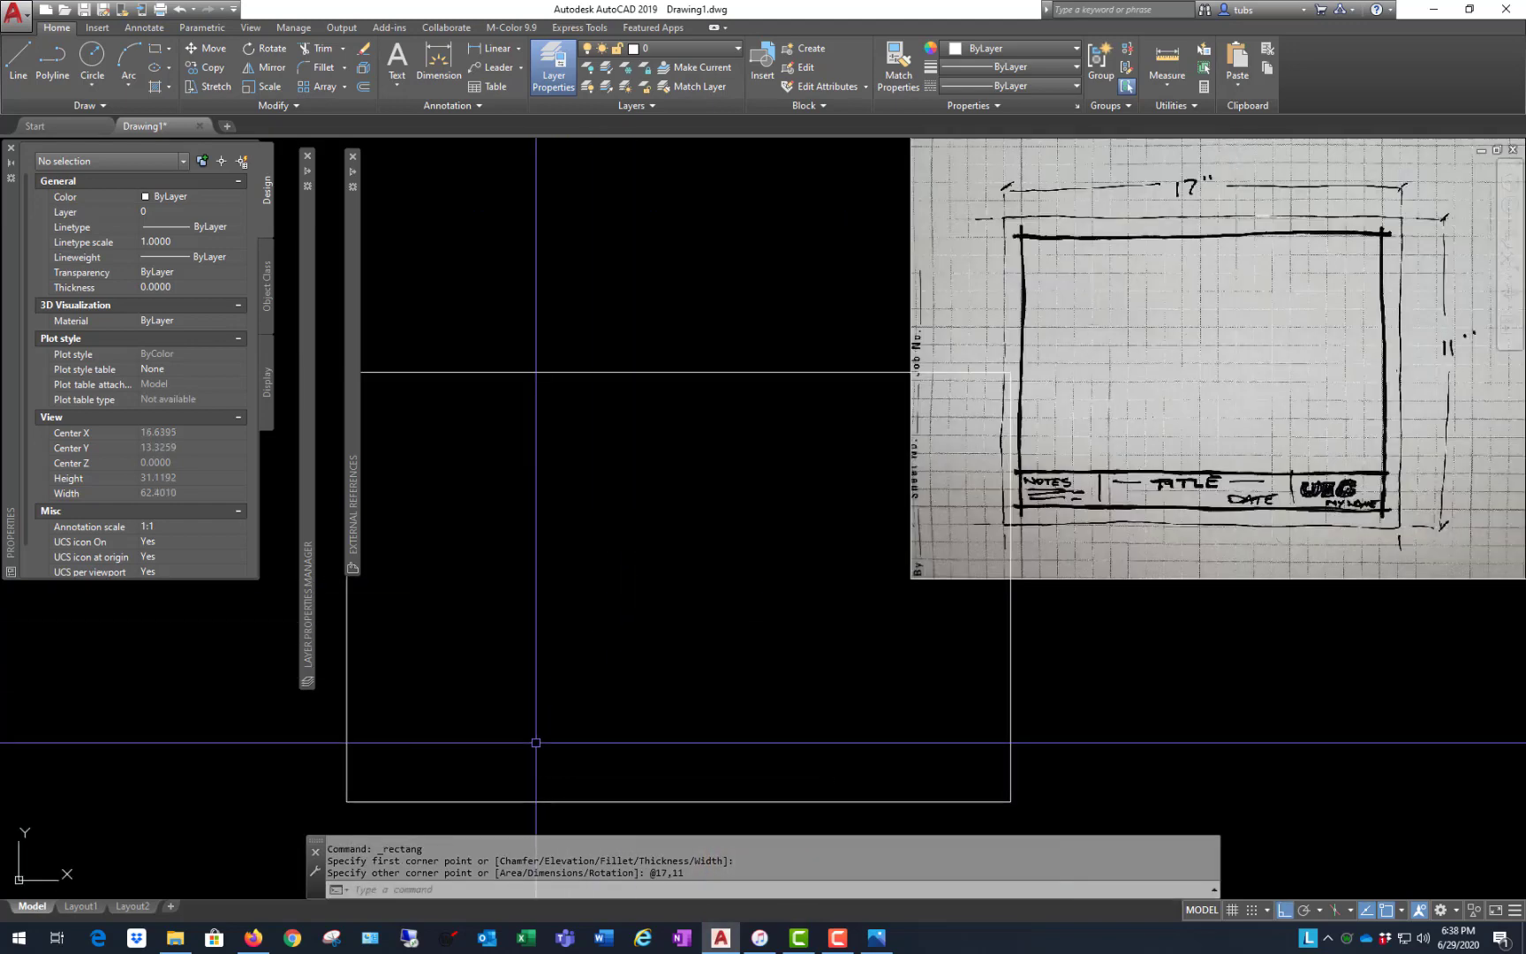
{"action": "left_click", "coordinate": [626, 371]}
{"action": "scroll", "coordinate": [711, 436], "scroll_direction": "down", "scroll_amount": 2}
{"action": "left_click", "coordinate": [608, 350]}
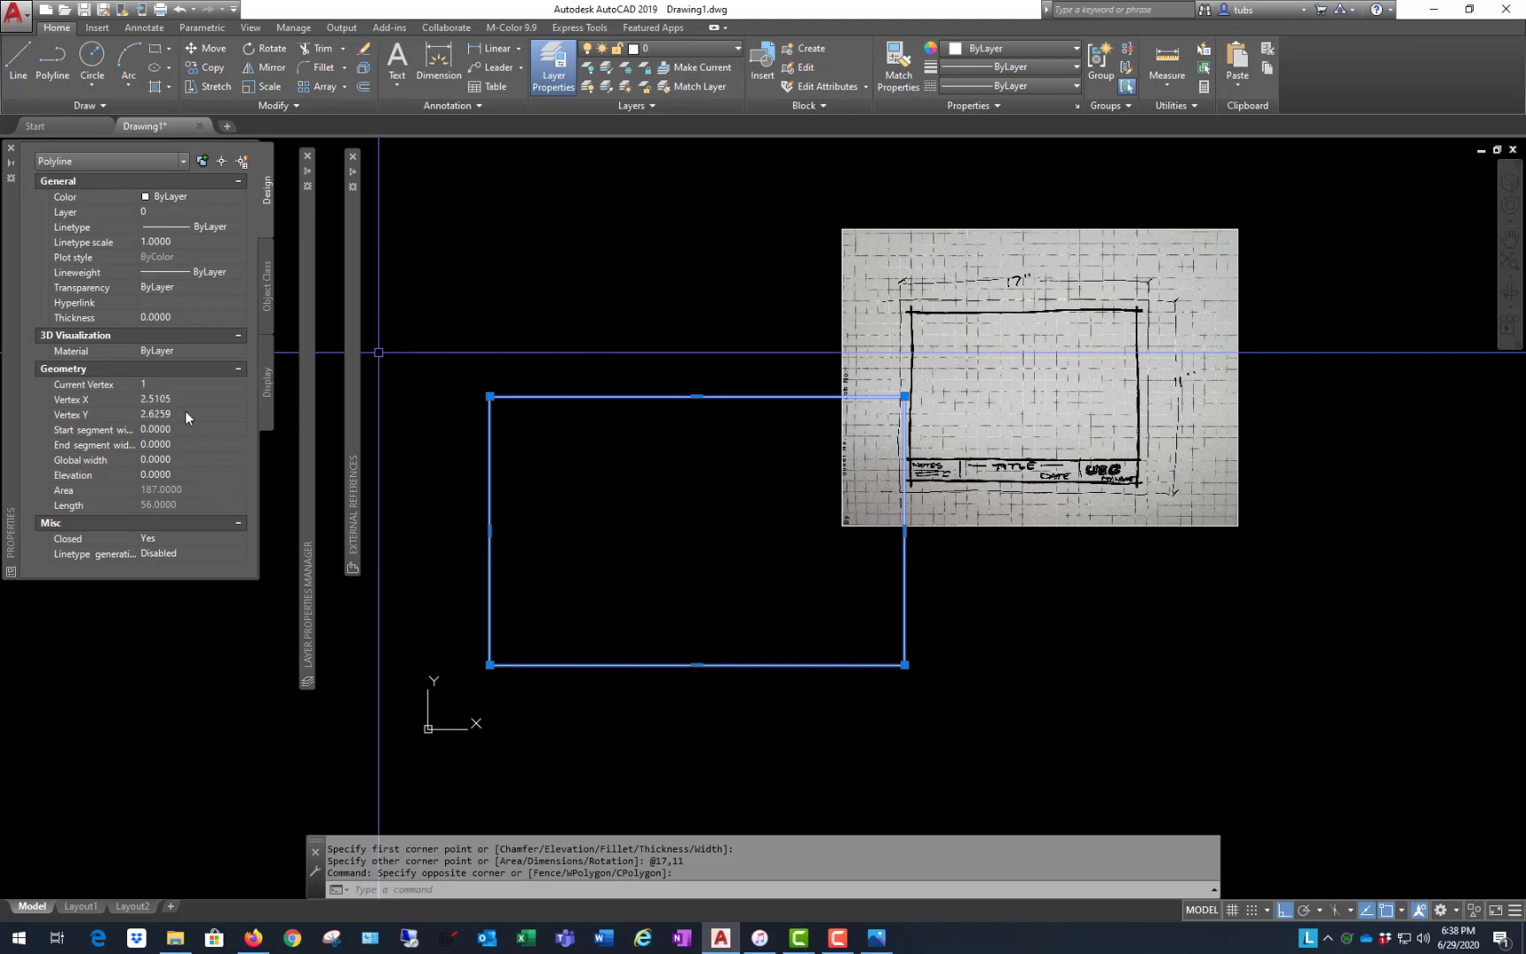
{"action": "key", "text": "Escape"}
- Erase the freely placed rectangle
{"action": "left_click", "coordinate": [695, 335]}
{"action": "left_click", "coordinate": [585, 490]}
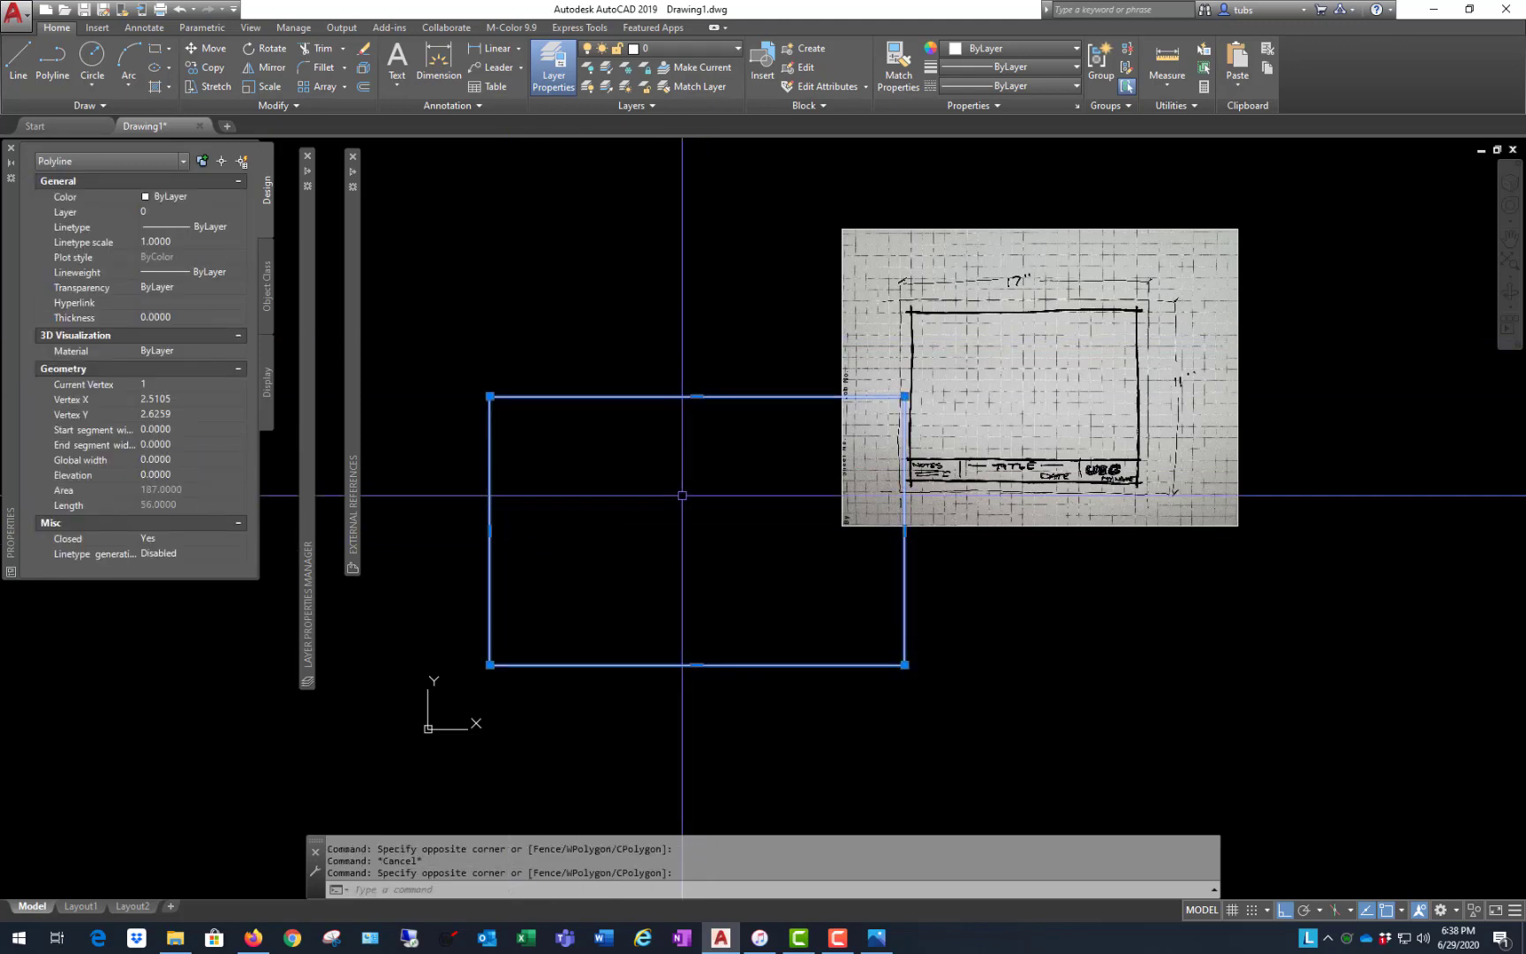
{"action": "type", "text": "e"}
{"action": "key", "text": "Return"}
{"action": "scroll", "coordinate": [933, 494], "scroll_direction": "down", "scroll_amount": 2}
{"action": "scroll", "coordinate": [764, 478], "scroll_direction": "up", "scroll_amount": 2}
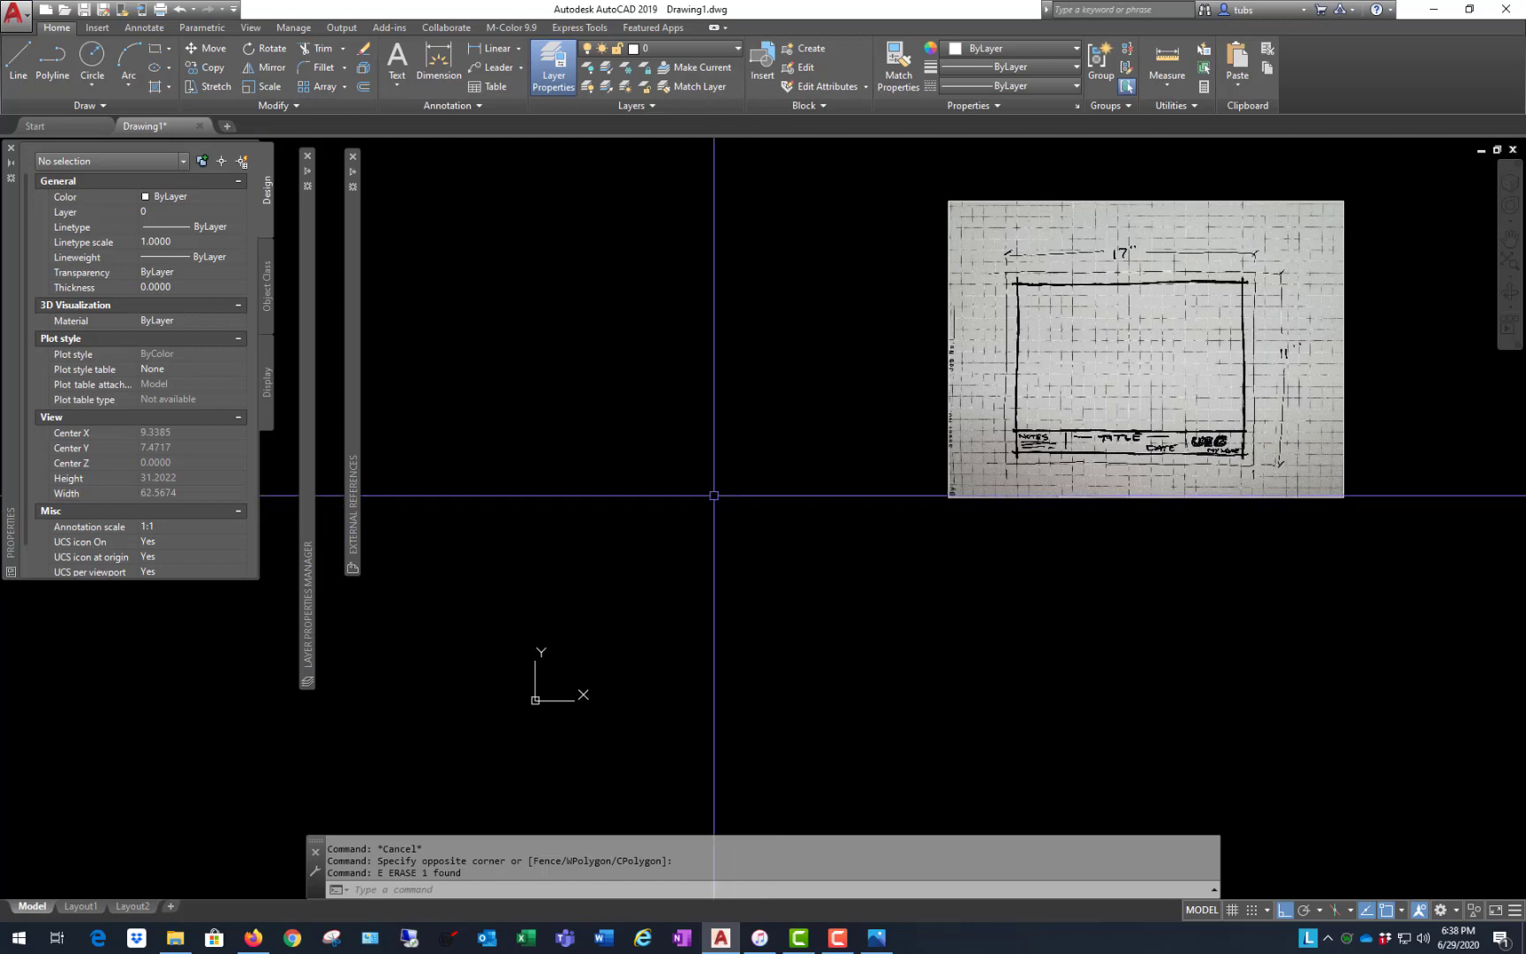
- Draw a rectangle using absolute coordinates, from 0,0 to 17,11
{"action": "left_click", "coordinate": [154, 51]}
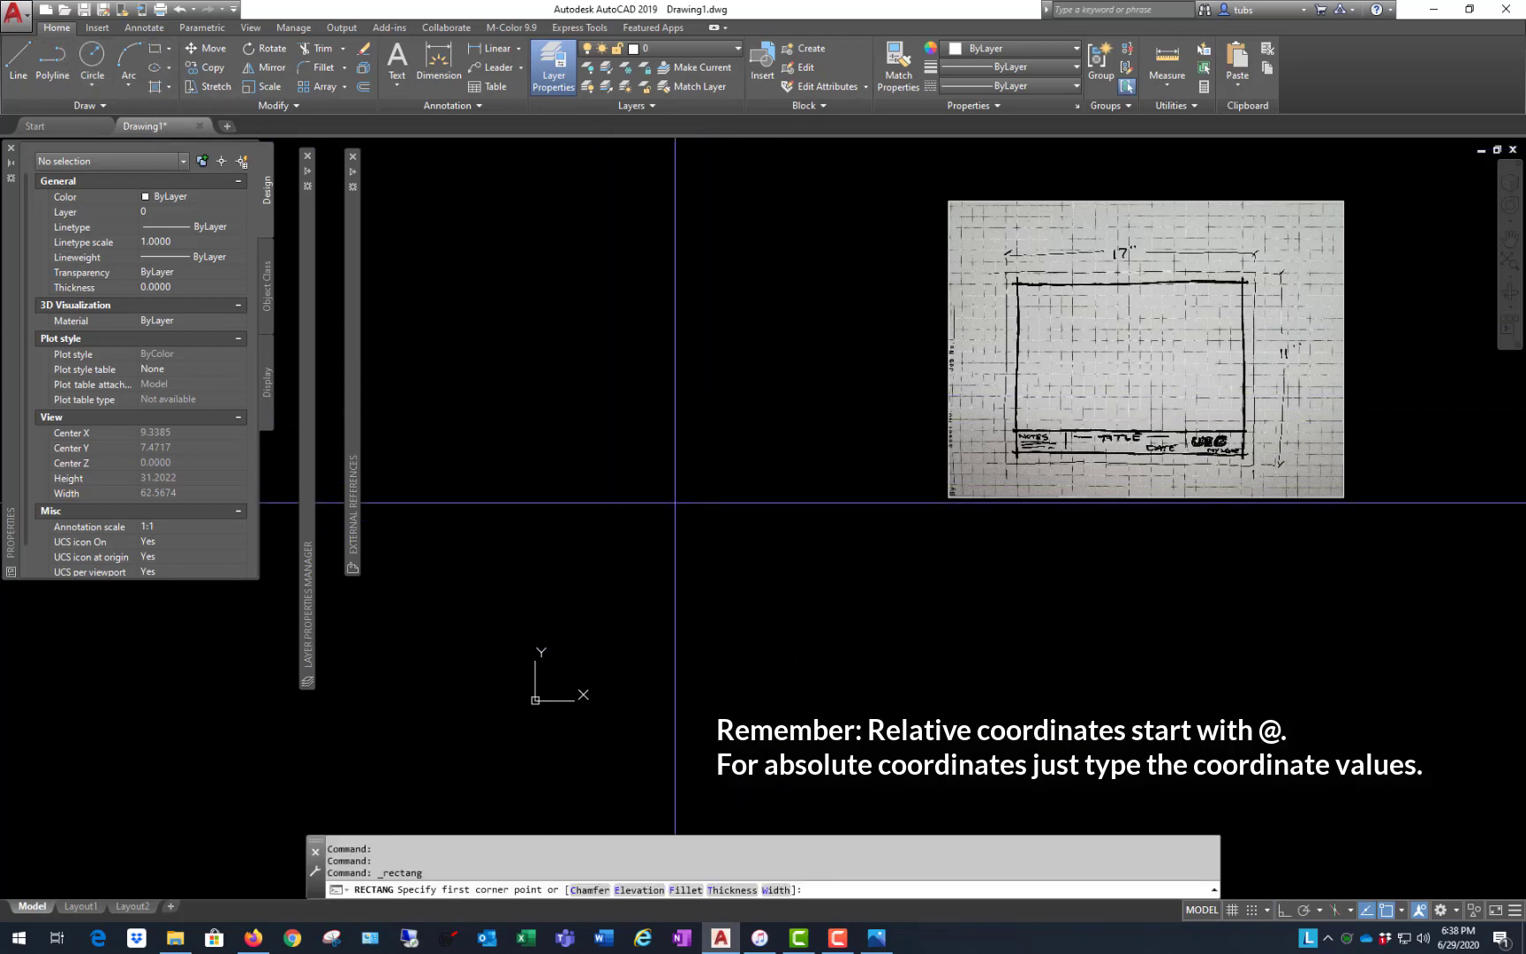
{"action": "type", "text": "0,0"}
{"action": "key", "text": "Return"}
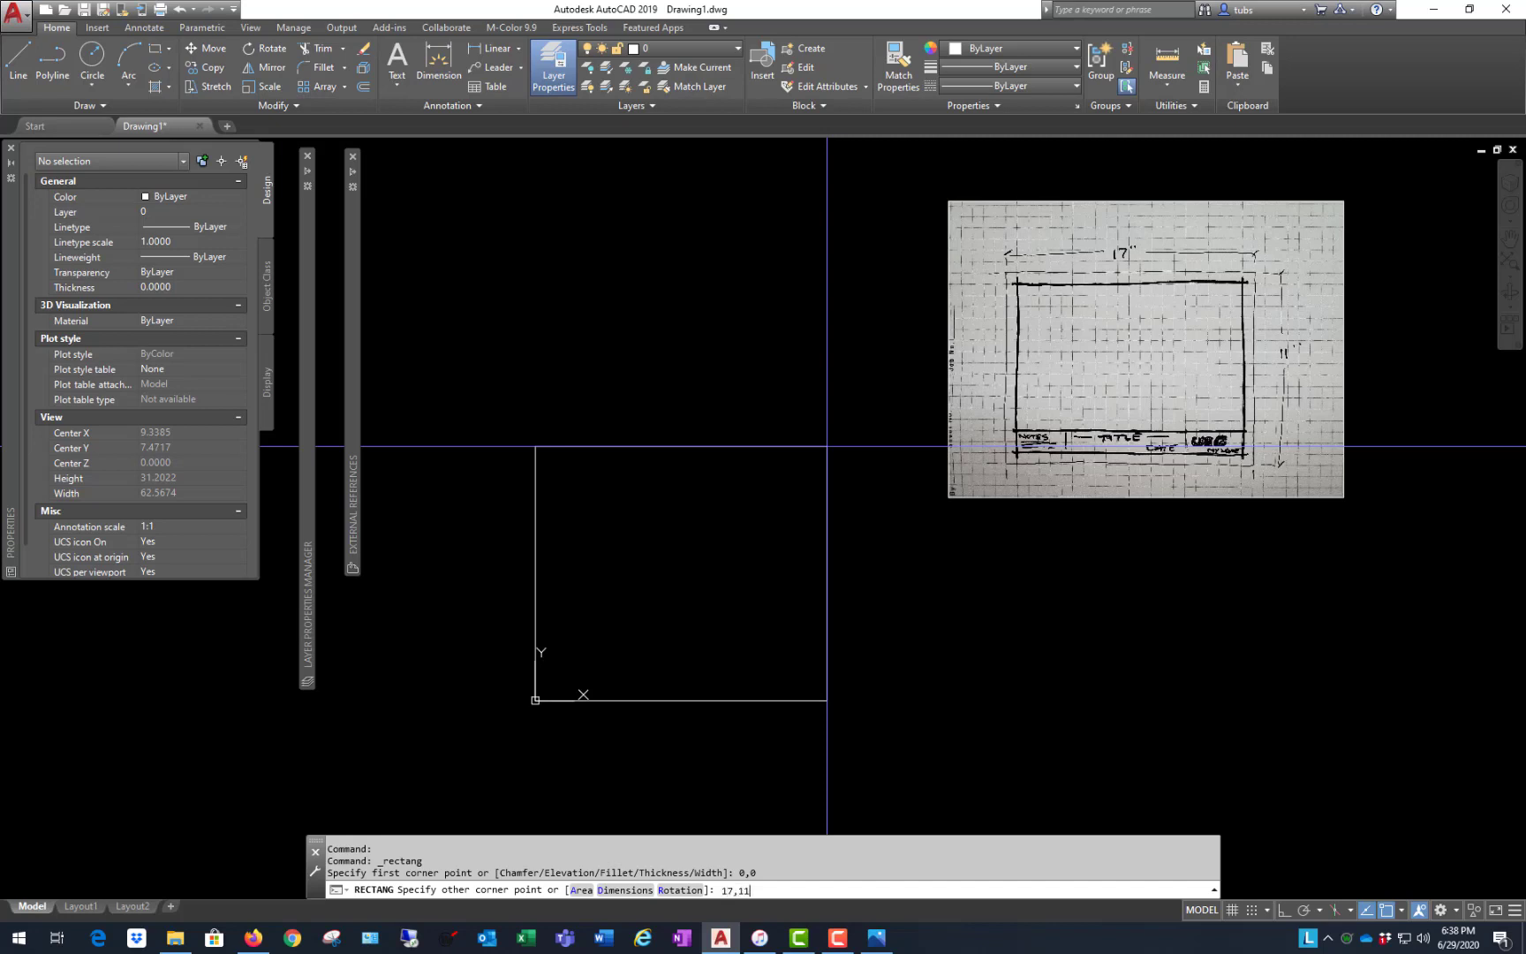
{"action": "key", "text": "Return"}
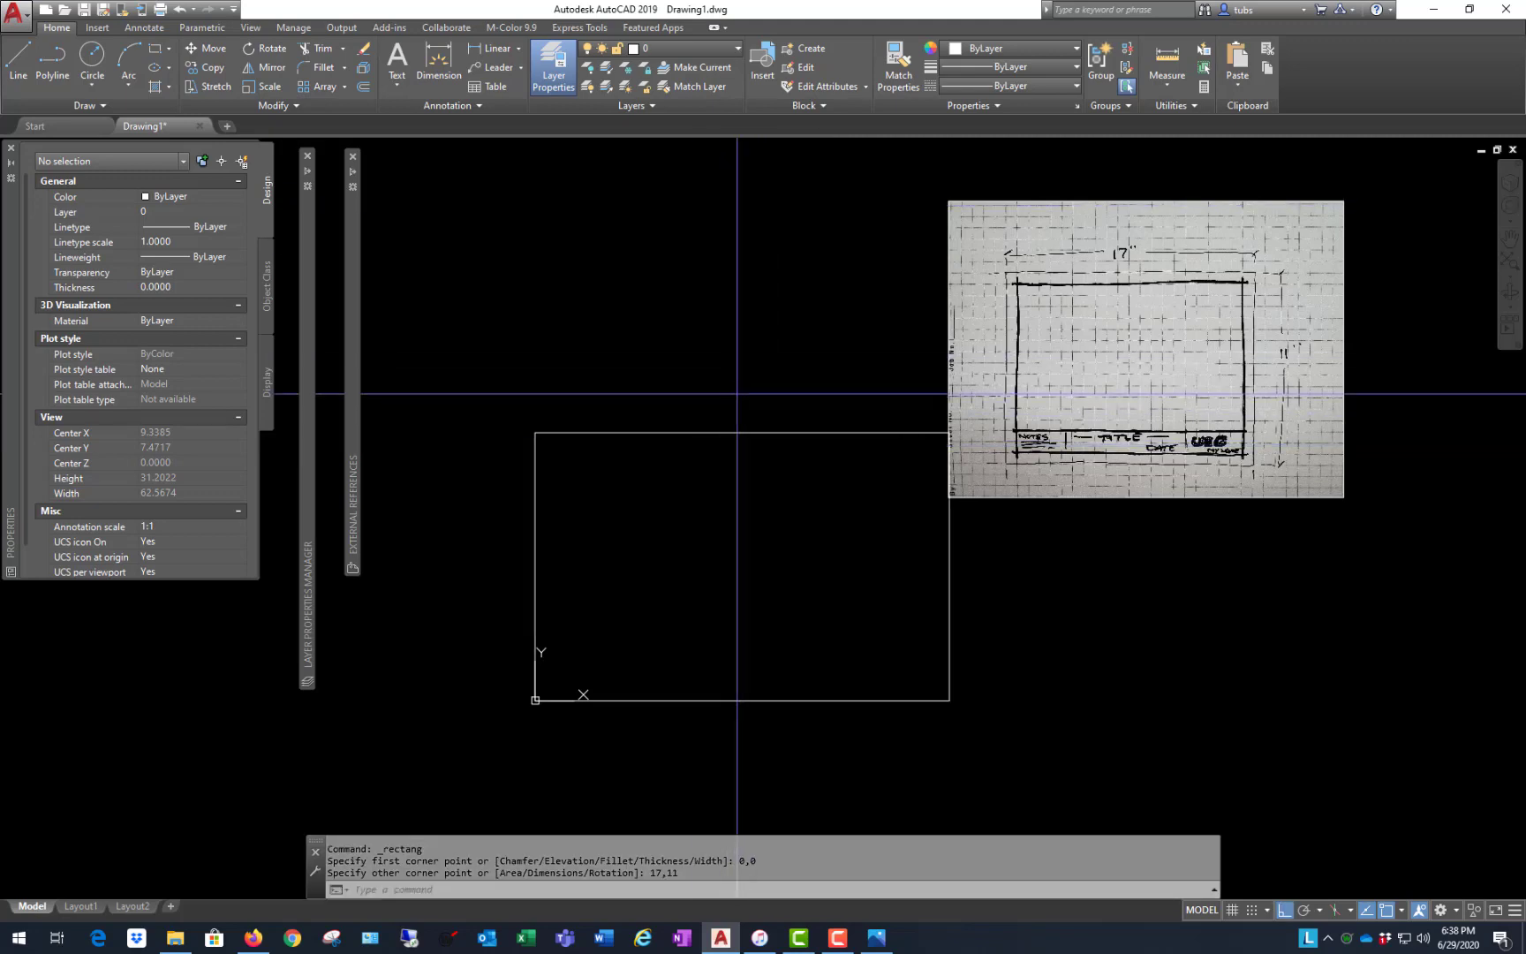
- Select the rectangle at the origin, examine its vertex coordinates in the properties, and clear the selection
{"action": "left_click", "coordinate": [535, 501]}
{"action": "left_click", "coordinate": [682, 555]}
{"action": "scroll", "coordinate": [681, 555], "scroll_direction": "up", "scroll_amount": 2}
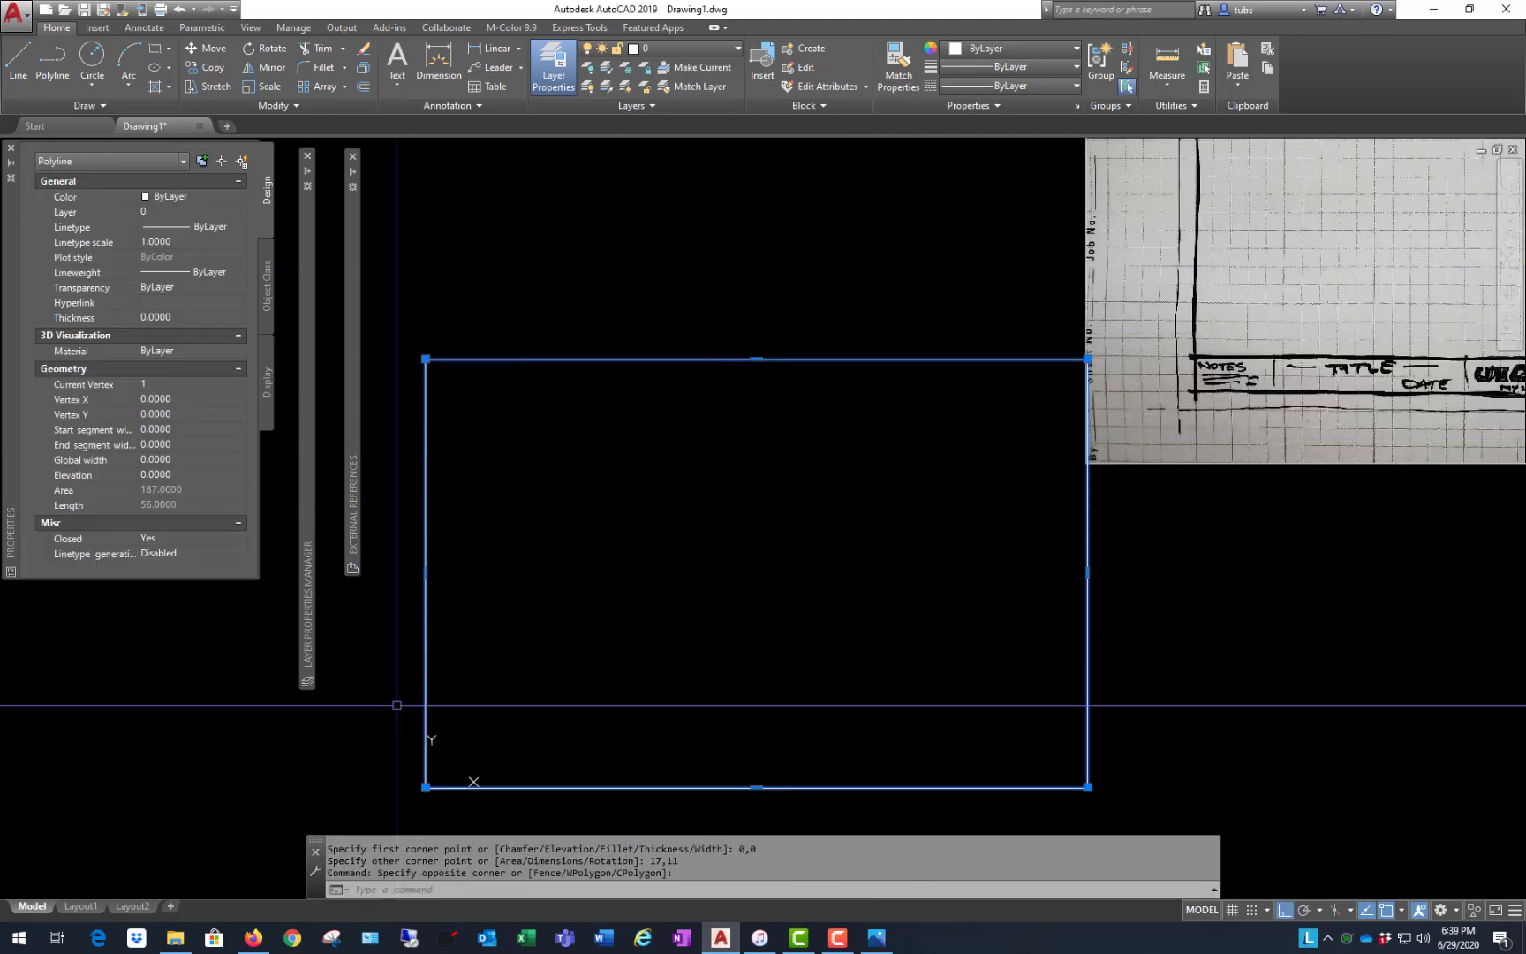
{"action": "scroll", "coordinate": [608, 647], "scroll_direction": "down", "scroll_amount": 2}
{"action": "scroll", "coordinate": [640, 643], "scroll_direction": "up", "scroll_amount": 2}
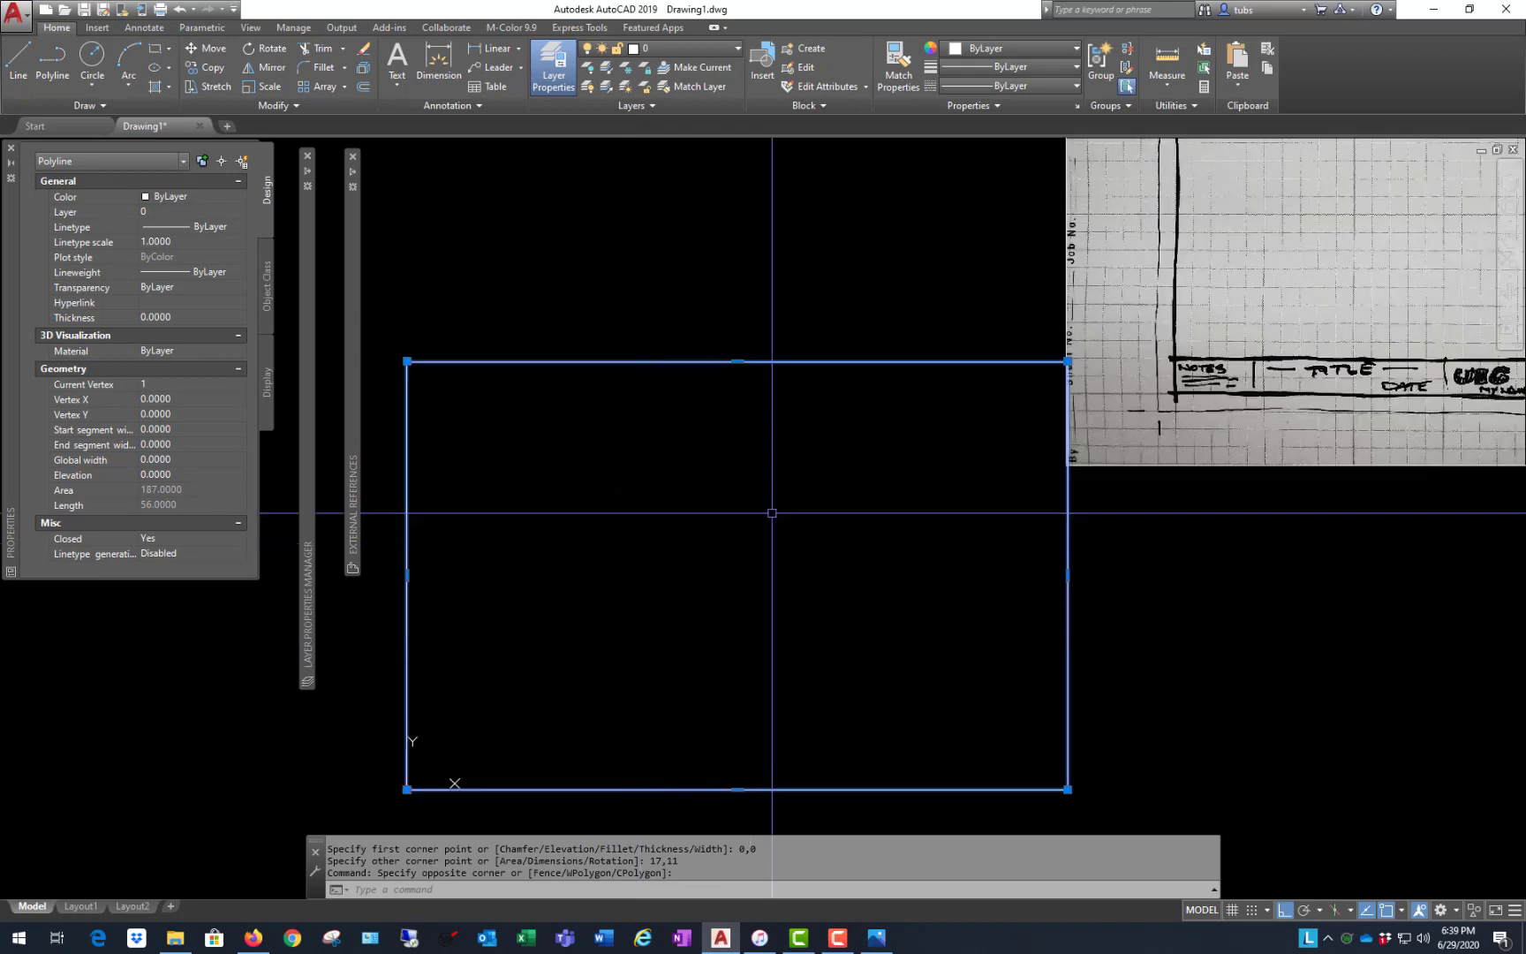
{"action": "scroll", "coordinate": [773, 511], "scroll_direction": "down", "scroll_amount": 2}
{"action": "scroll", "coordinate": [717, 464], "scroll_direction": "up", "scroll_amount": 2}
{"action": "key", "text": "Escape"}
{"action": "key", "text": "Escape"}
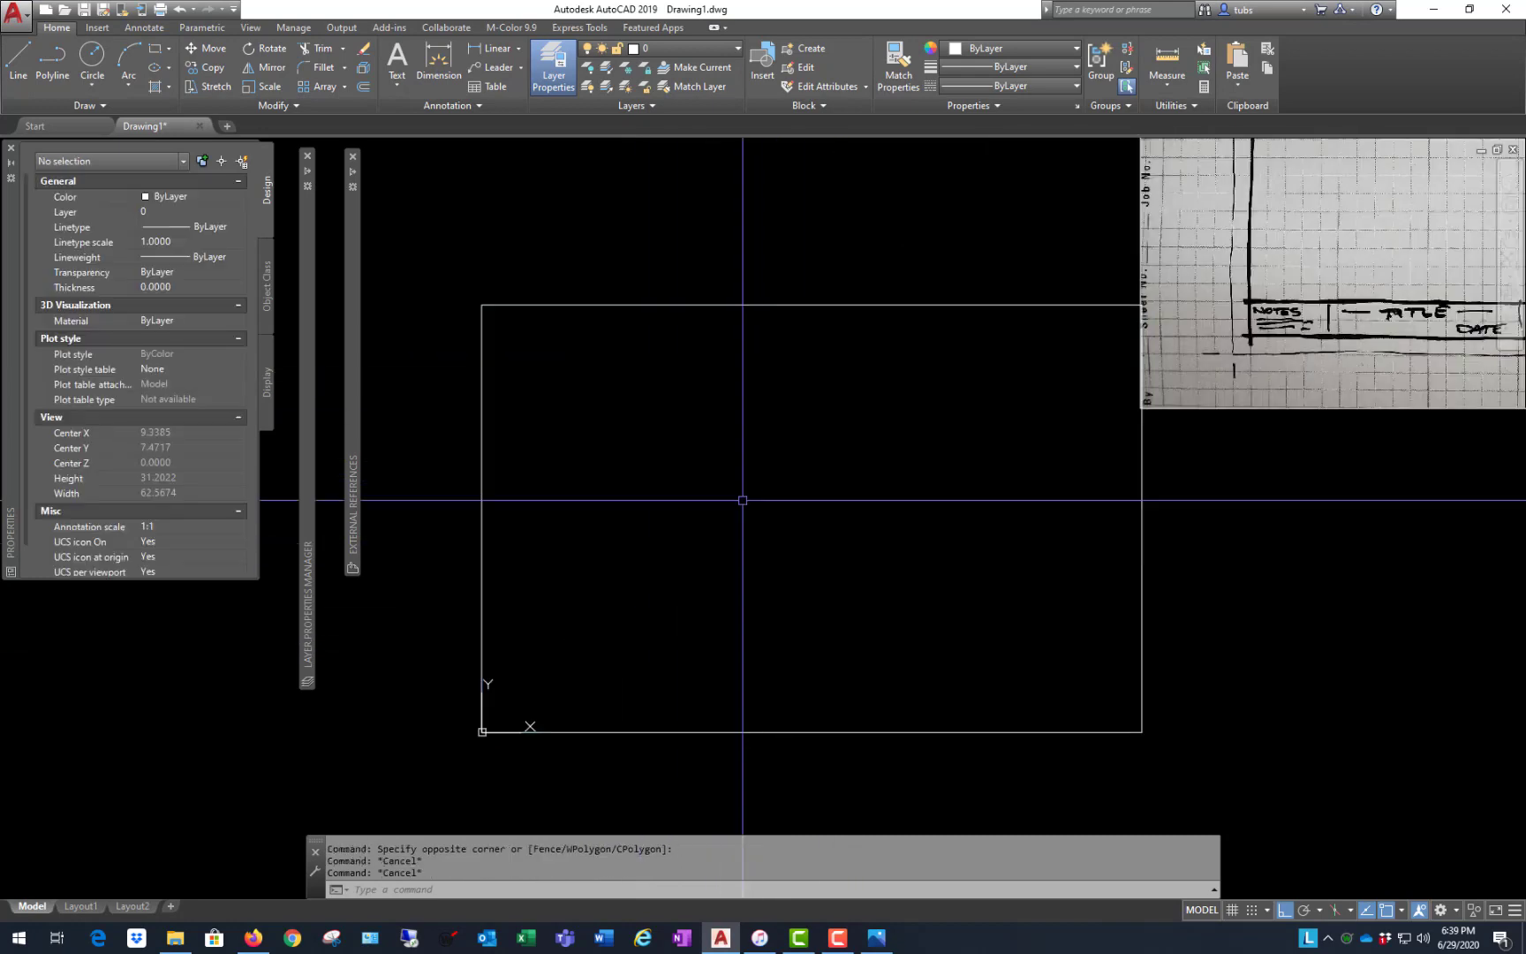
- Move the reference sketch image slightly to the right, clear of the rectangle
{"action": "scroll", "coordinate": [641, 548], "scroll_direction": "down", "scroll_amount": 2}
{"action": "left_click", "coordinate": [1372, 293]}
{"action": "left_click", "coordinate": [1253, 586]}
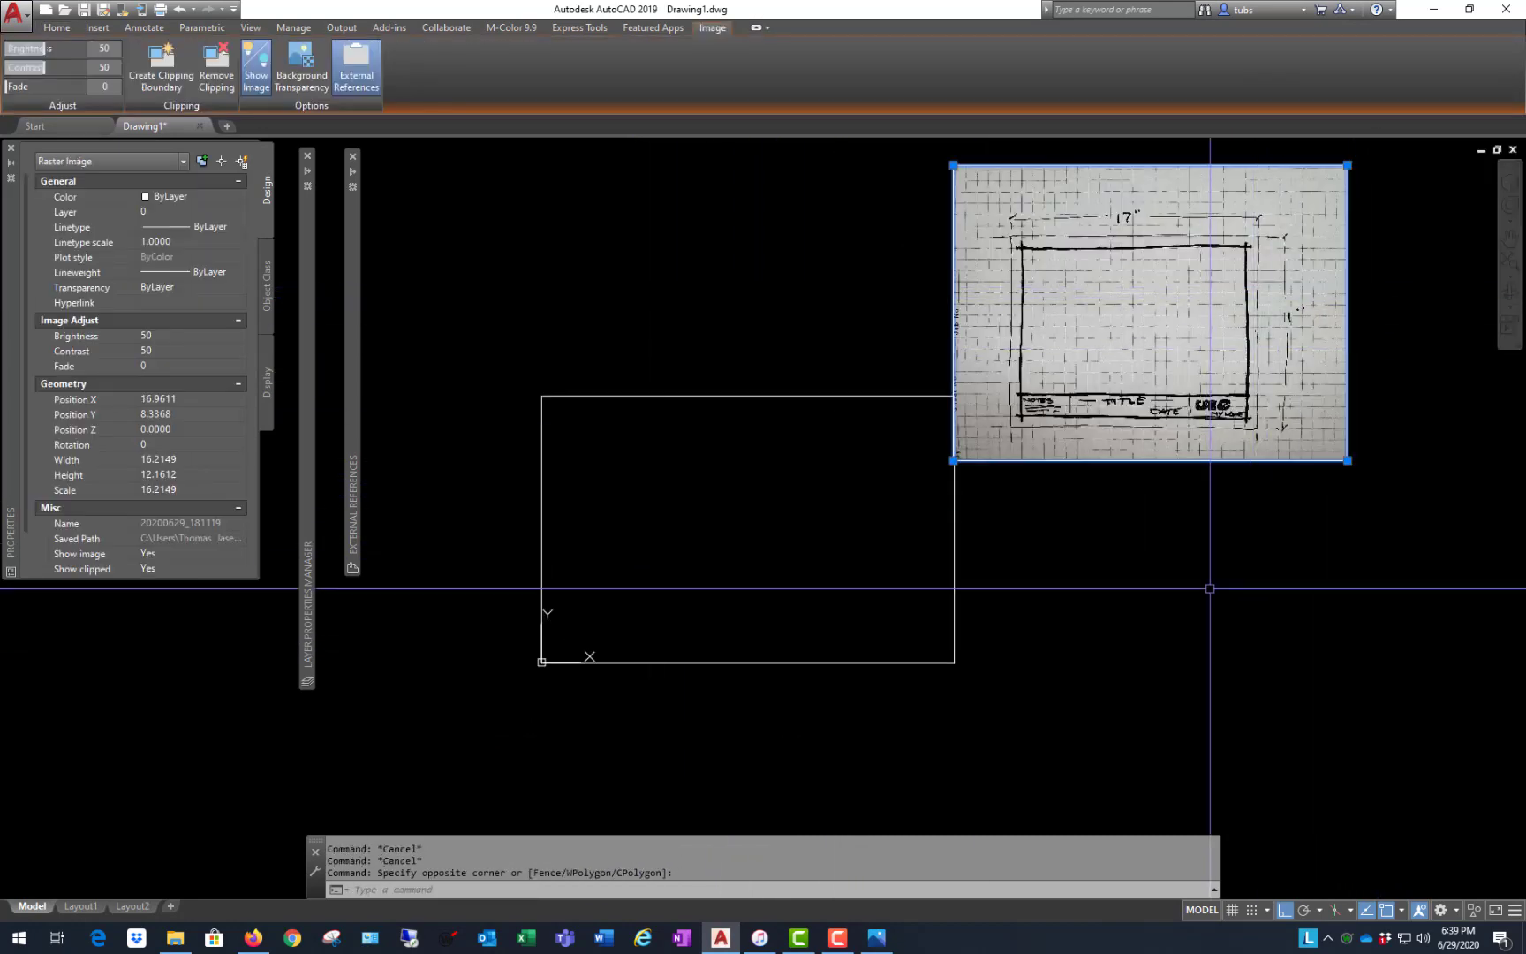
{"action": "type", "text": "m"}
{"action": "key", "text": "Return"}
{"action": "left_click", "coordinate": [1178, 585]}
{"action": "left_click", "coordinate": [1211, 573]}
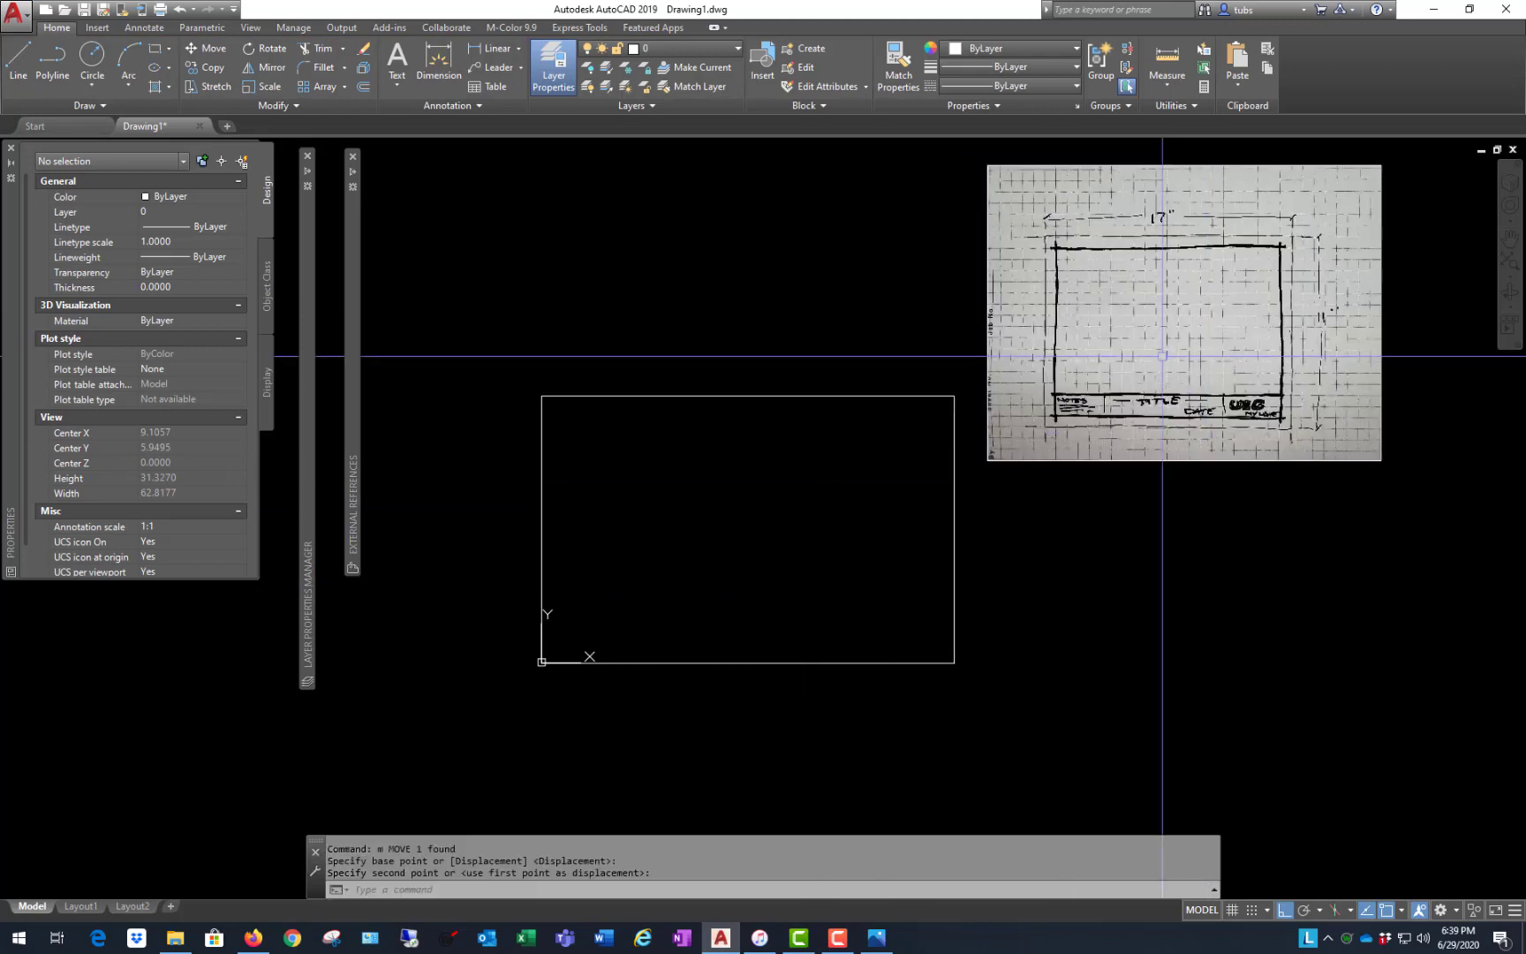
- Create four new layers in the Layer Properties Manager
{"action": "scroll", "coordinate": [739, 528], "scroll_direction": "up", "scroll_amount": 2}
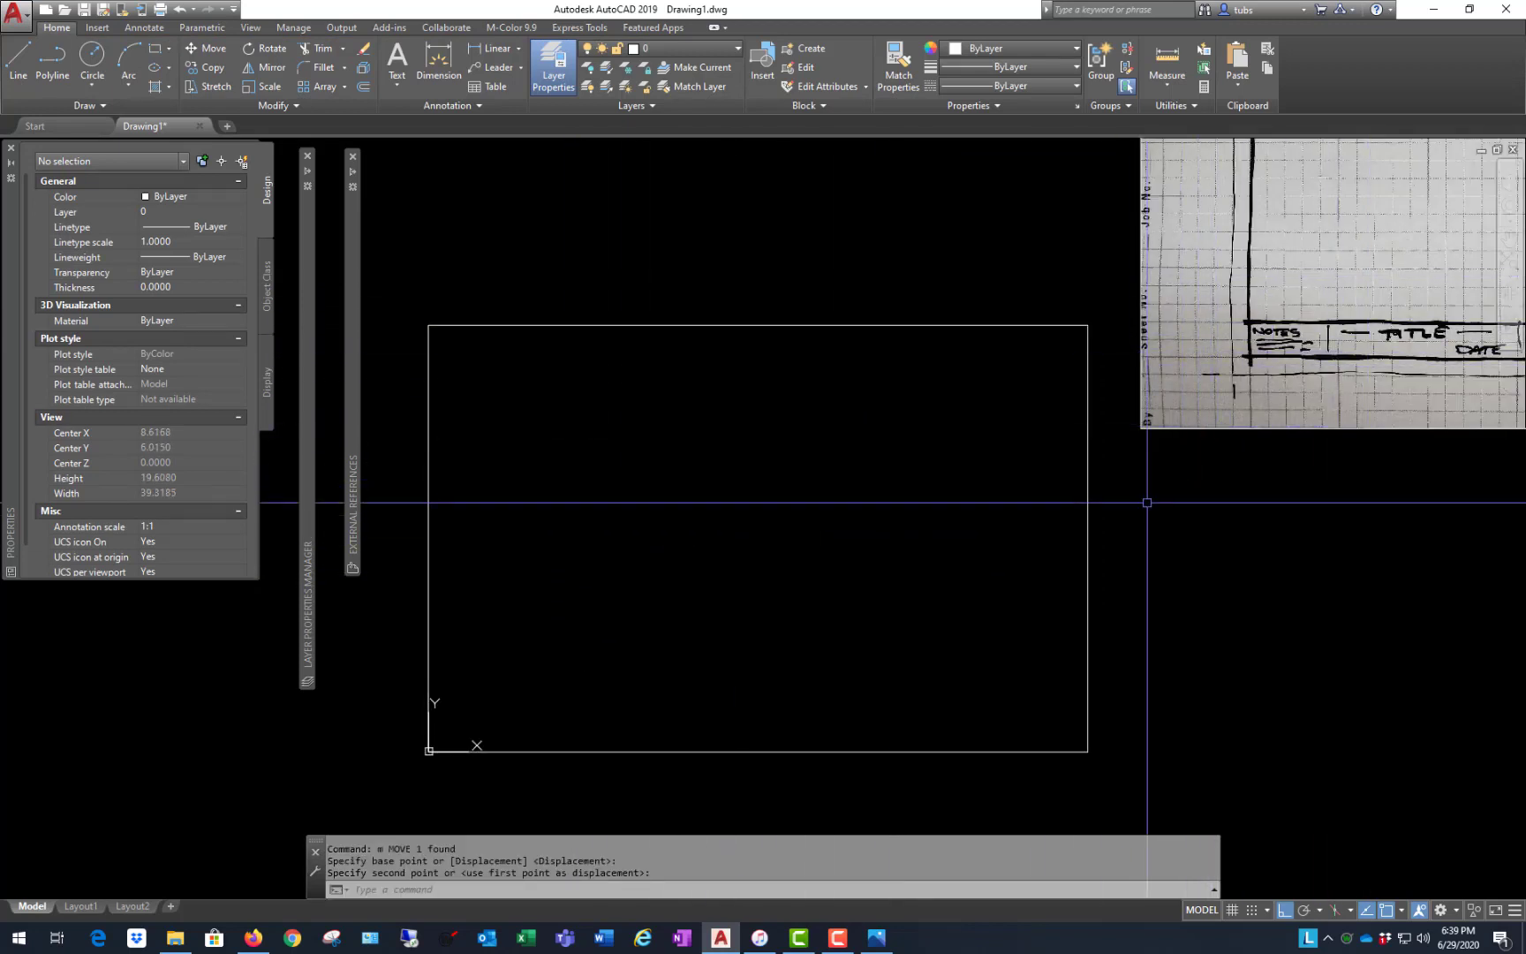
{"action": "scroll", "coordinate": [750, 504], "scroll_direction": "down", "scroll_amount": 2}
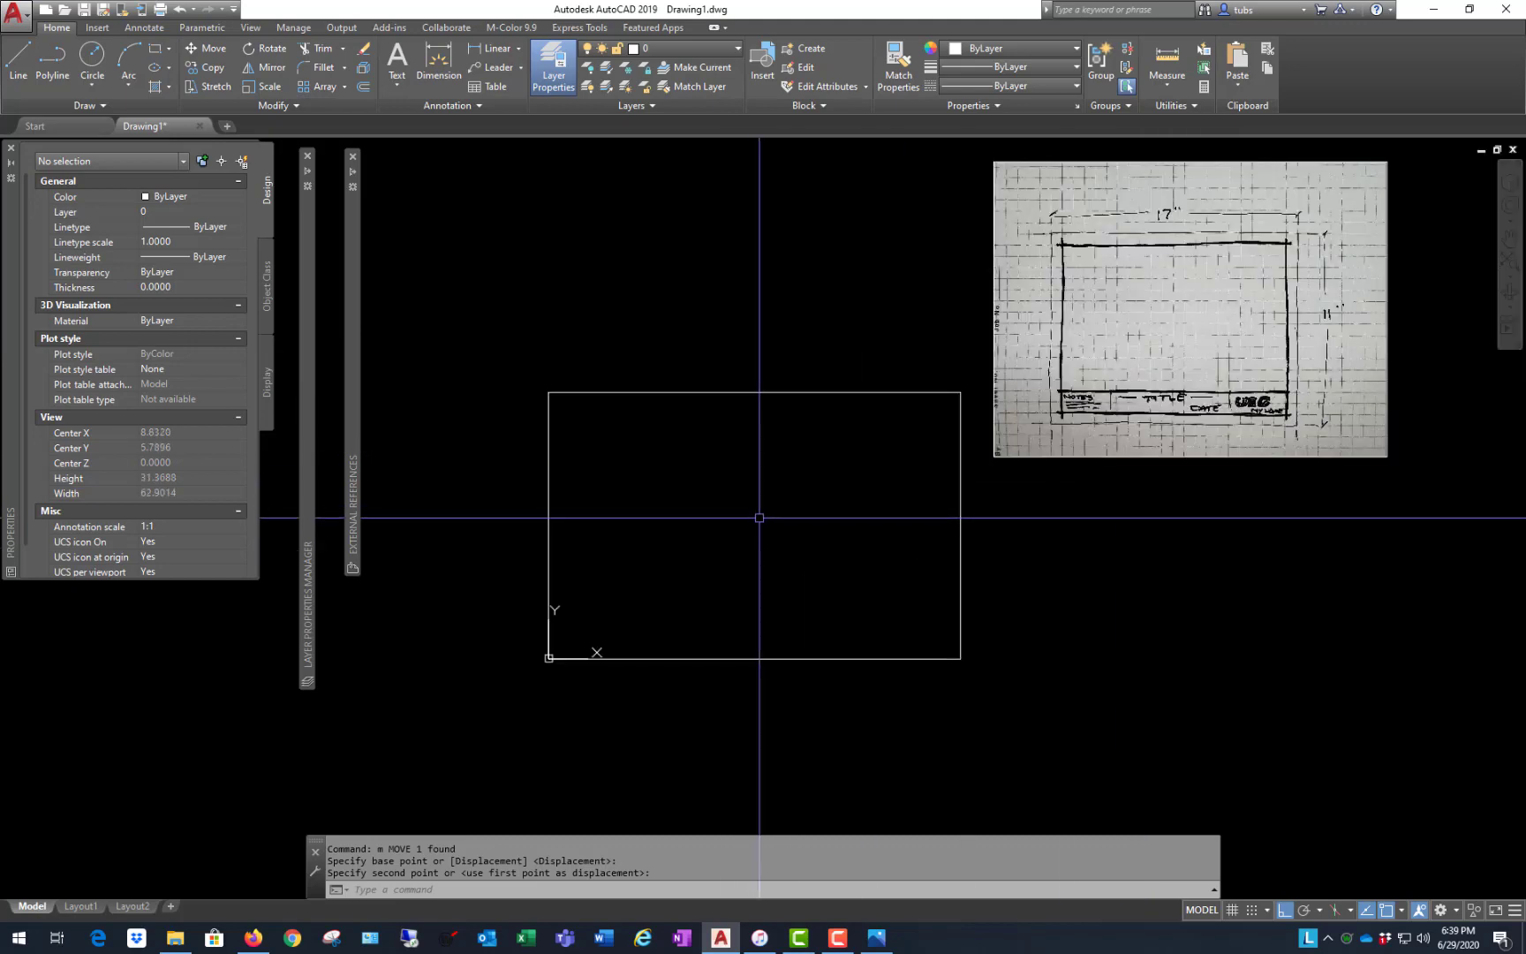
{"action": "scroll", "coordinate": [759, 517], "scroll_direction": "up", "scroll_amount": 2}
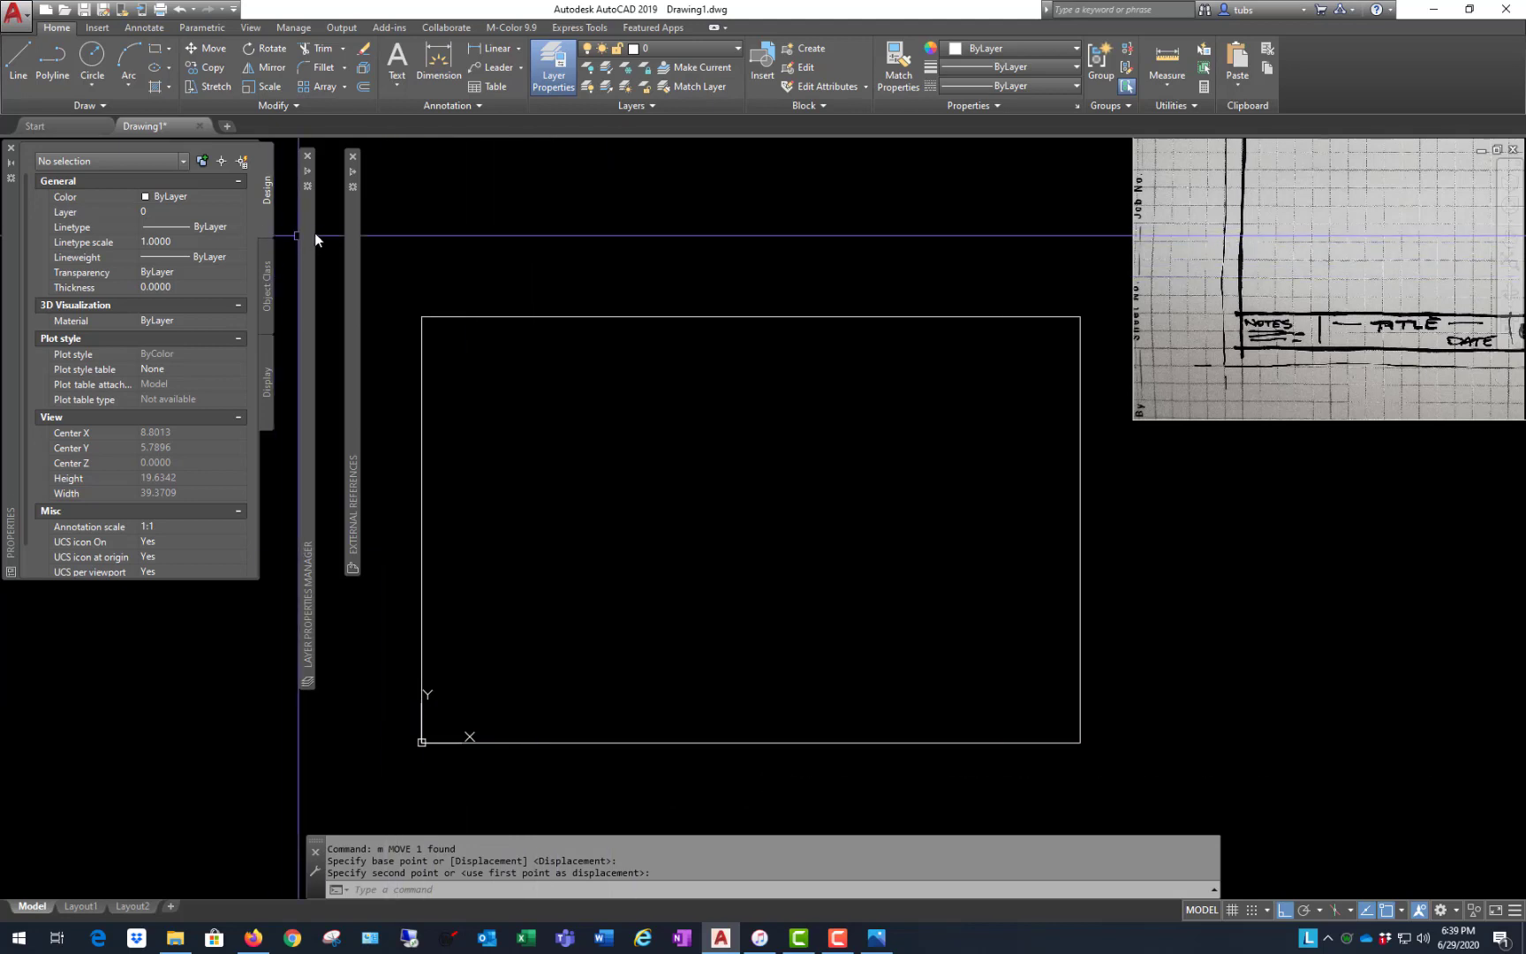
{"action": "mouse_move", "coordinate": [311, 234]}
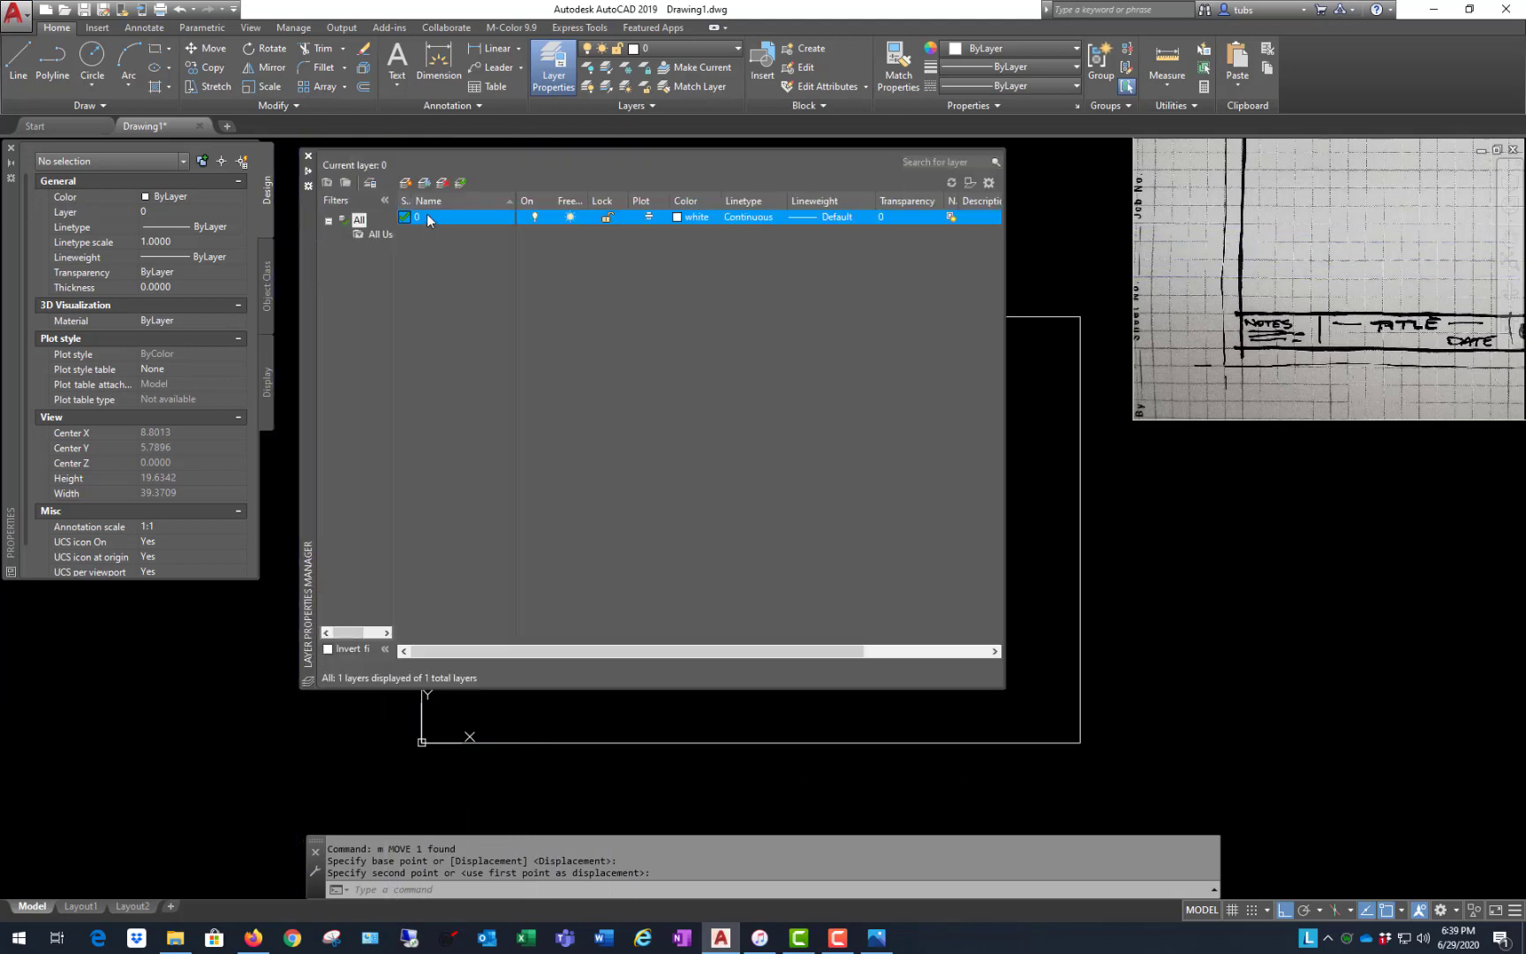
{"action": "left_click", "coordinate": [406, 183]}
{"action": "left_click", "coordinate": [405, 183]}
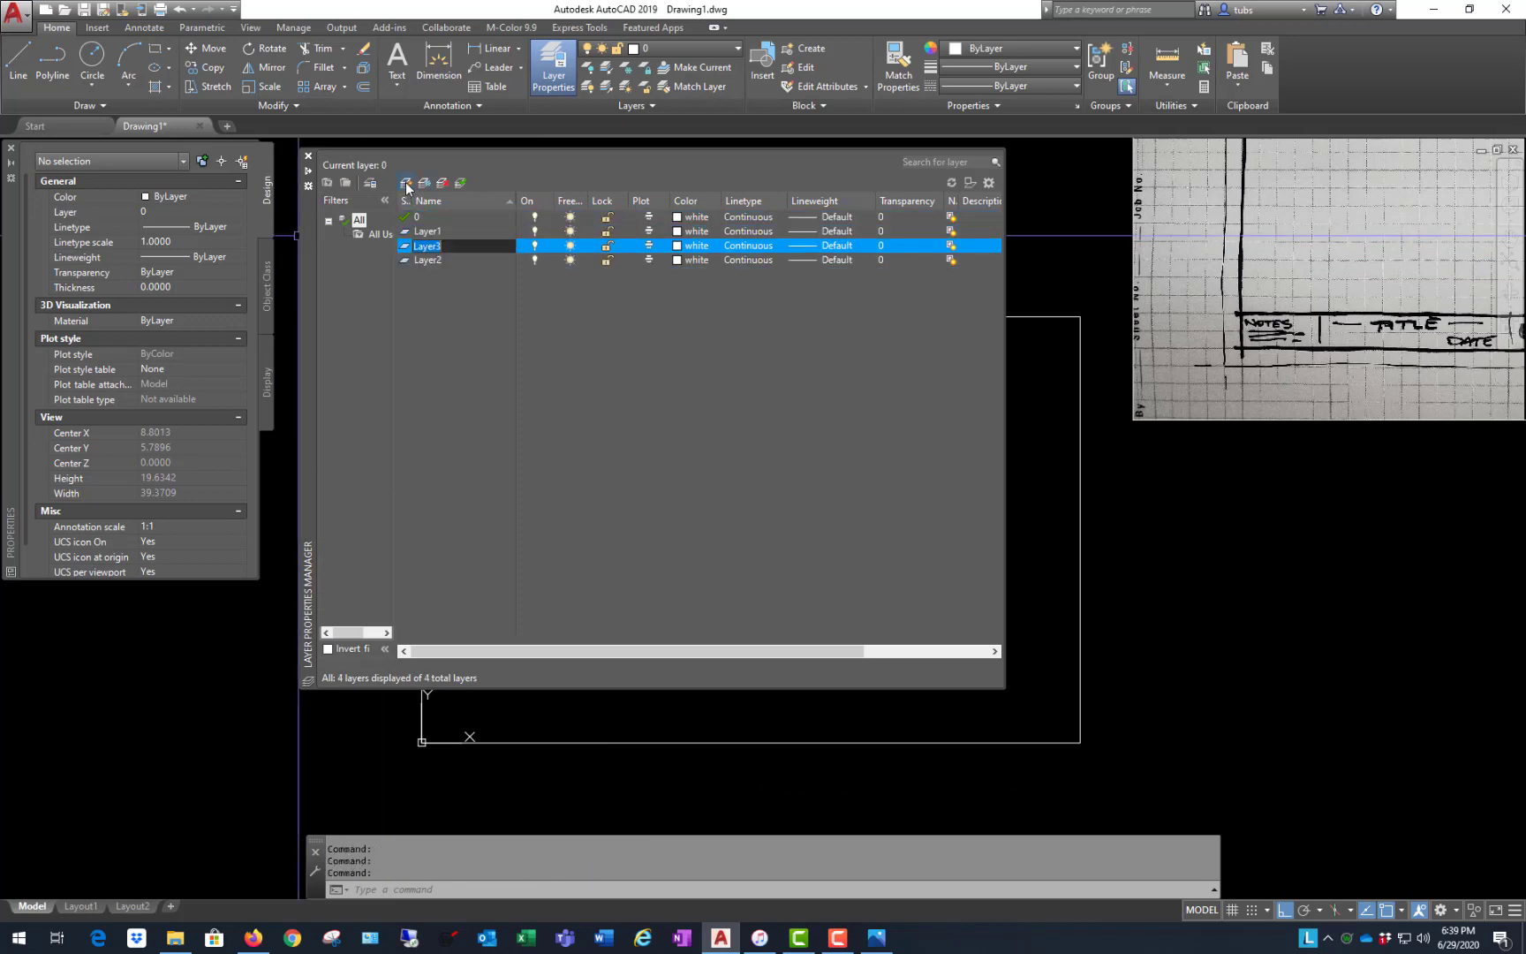
{"action": "left_click", "coordinate": [405, 182]}
{"action": "left_click", "coordinate": [406, 183]}
- Make Layer1 the current layer and rename it TXT-TB-LINES
{"action": "left_click", "coordinate": [431, 233]}
{"action": "double_click", "coordinate": [432, 233]}
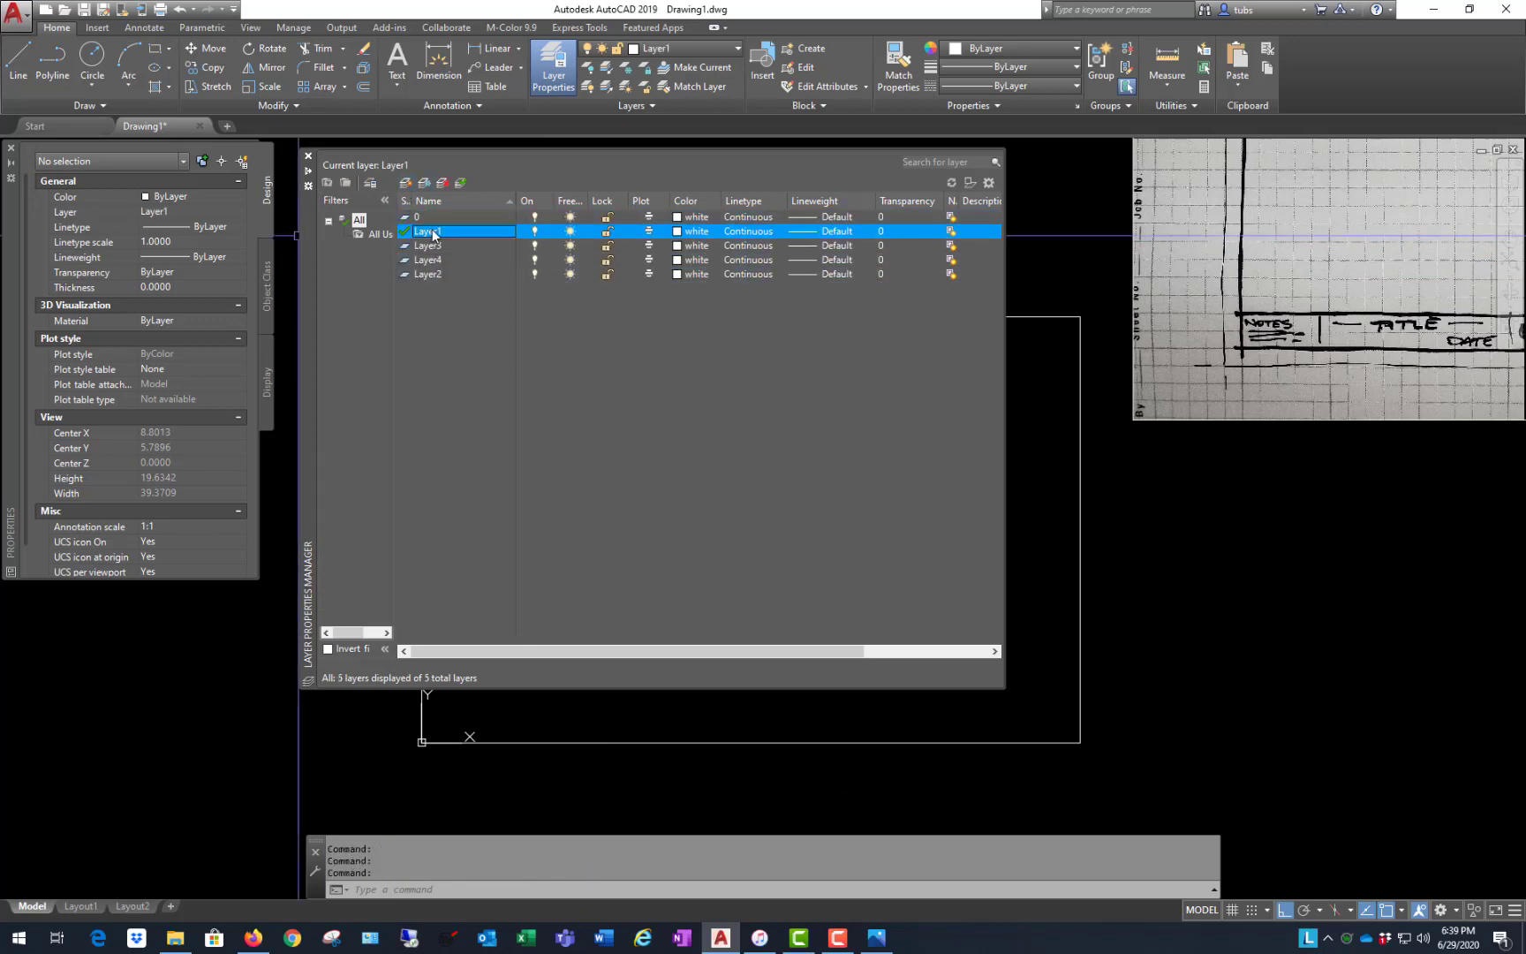
{"action": "left_click", "coordinate": [432, 234]}
{"action": "type", "text": "TXT-TB-LINES"}
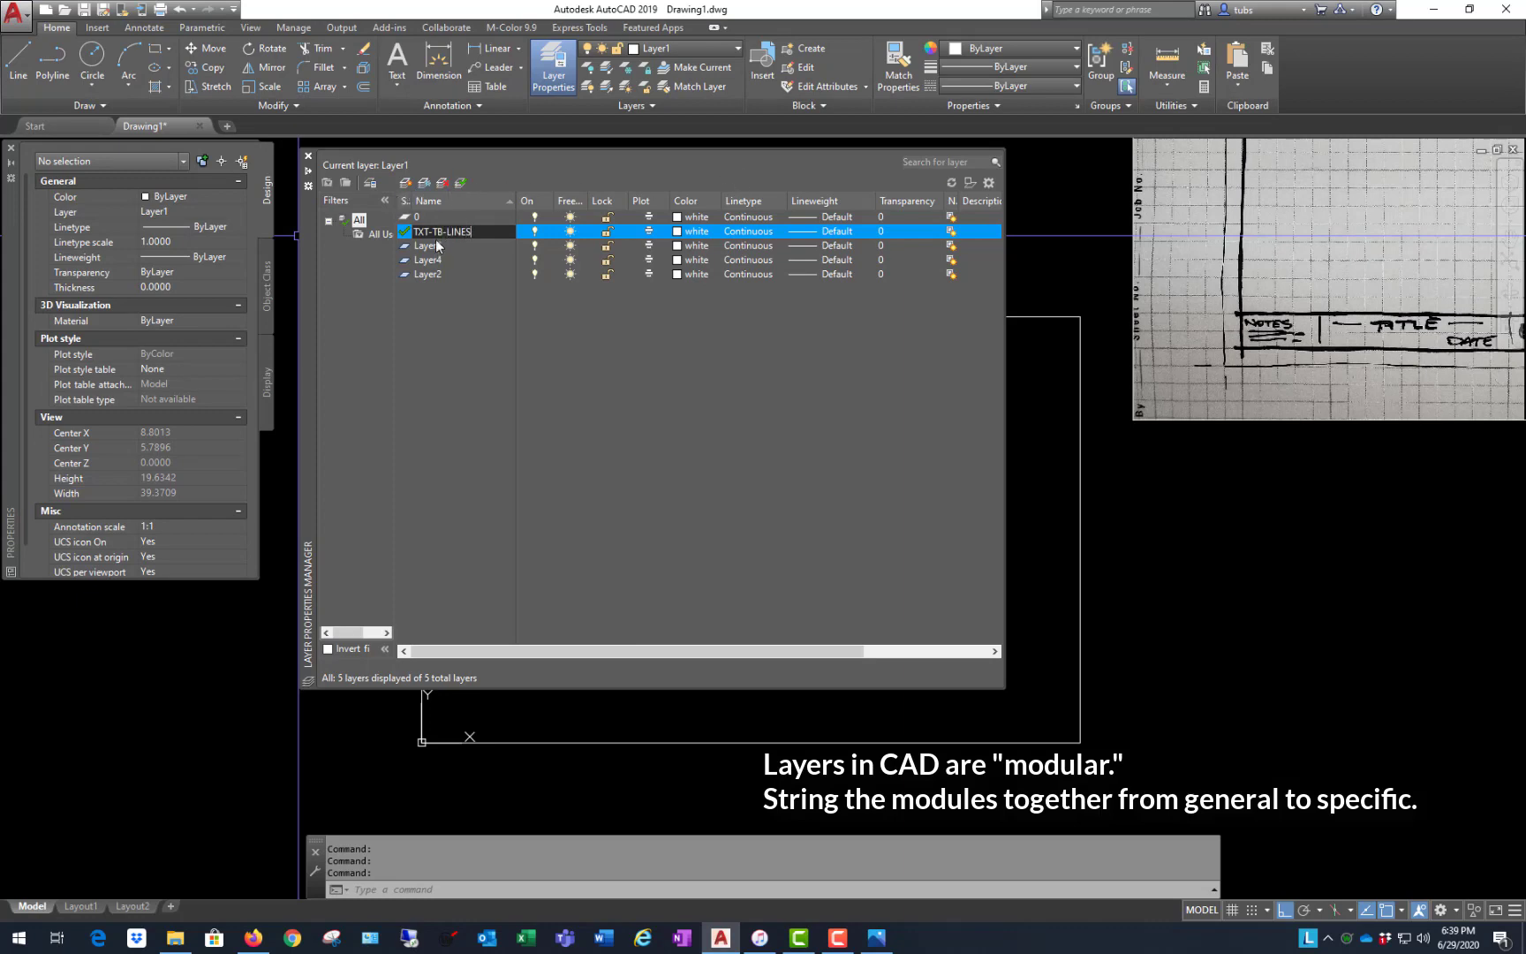
- Rename Layer3 as TXT-TB-TXT and Layer4 as TXT-TB-LOGO
{"action": "left_click", "coordinate": [432, 247]}
{"action": "left_click", "coordinate": [433, 247]}
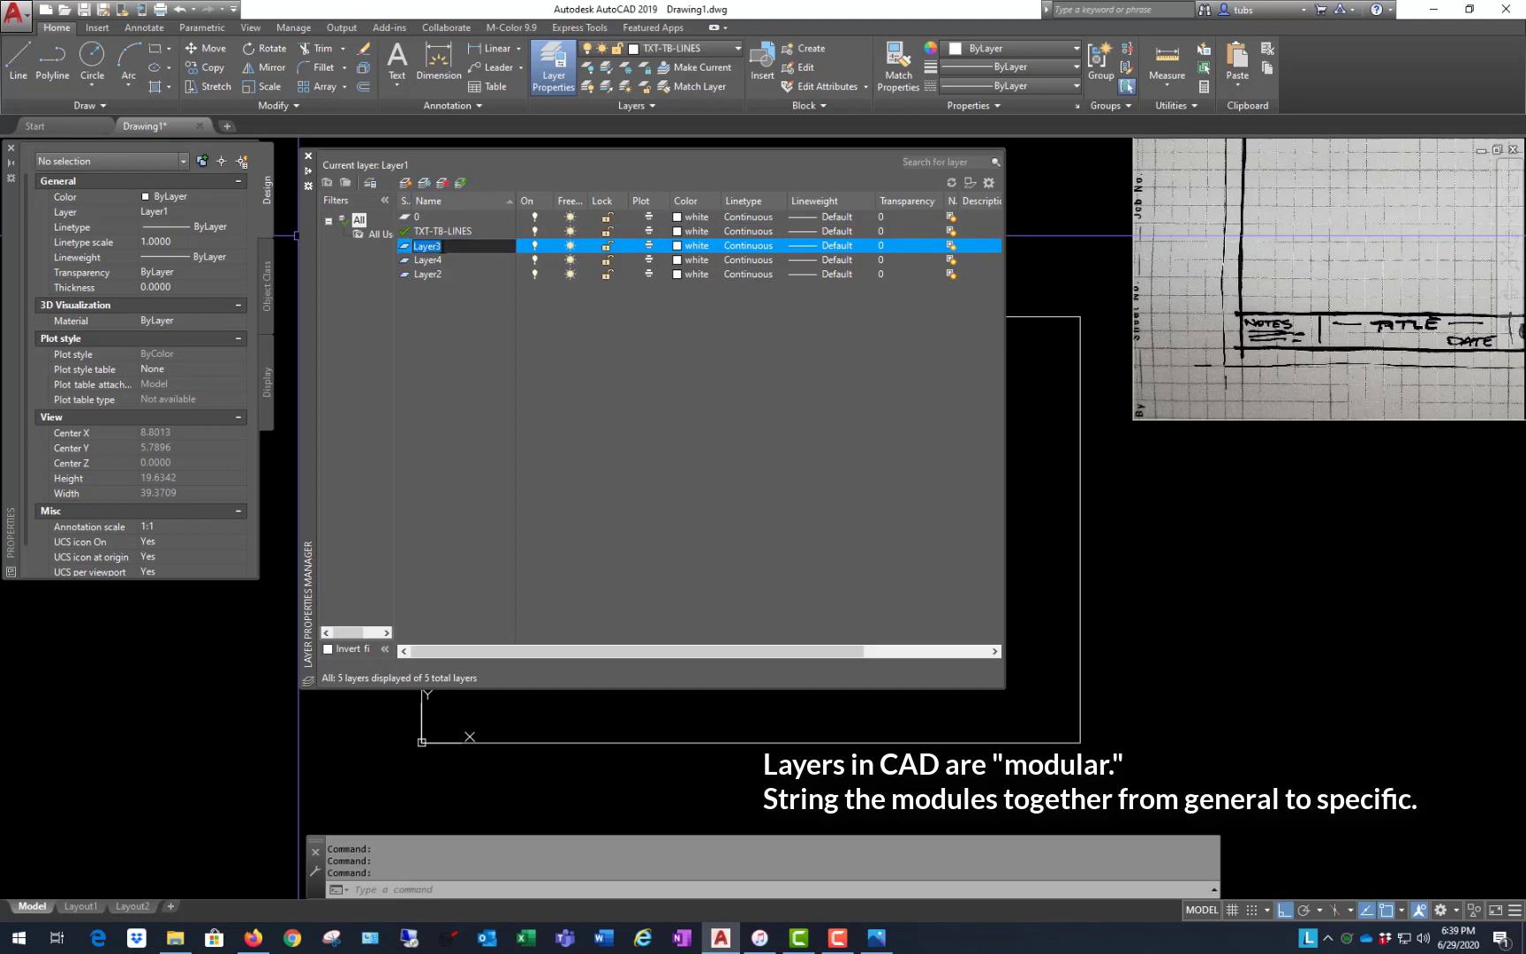
{"action": "type", "text": "TXT-TB-TXT"}
{"action": "left_click", "coordinate": [444, 261]}
{"action": "left_click", "coordinate": [426, 261]}
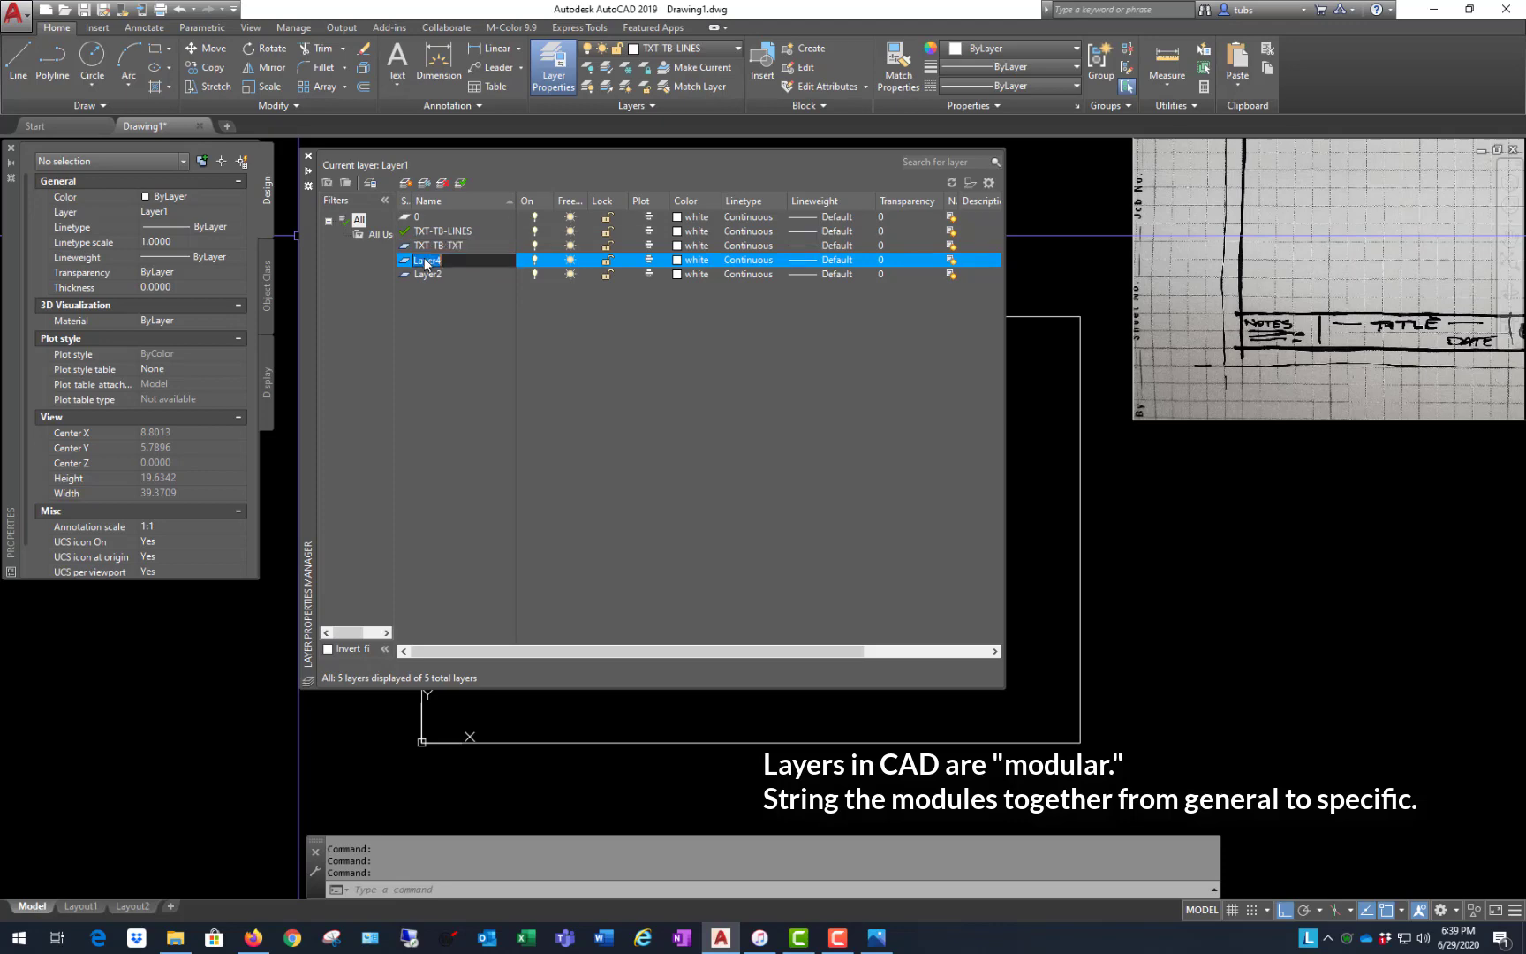
{"action": "type", "text": "TXT-TB-LOGO"}
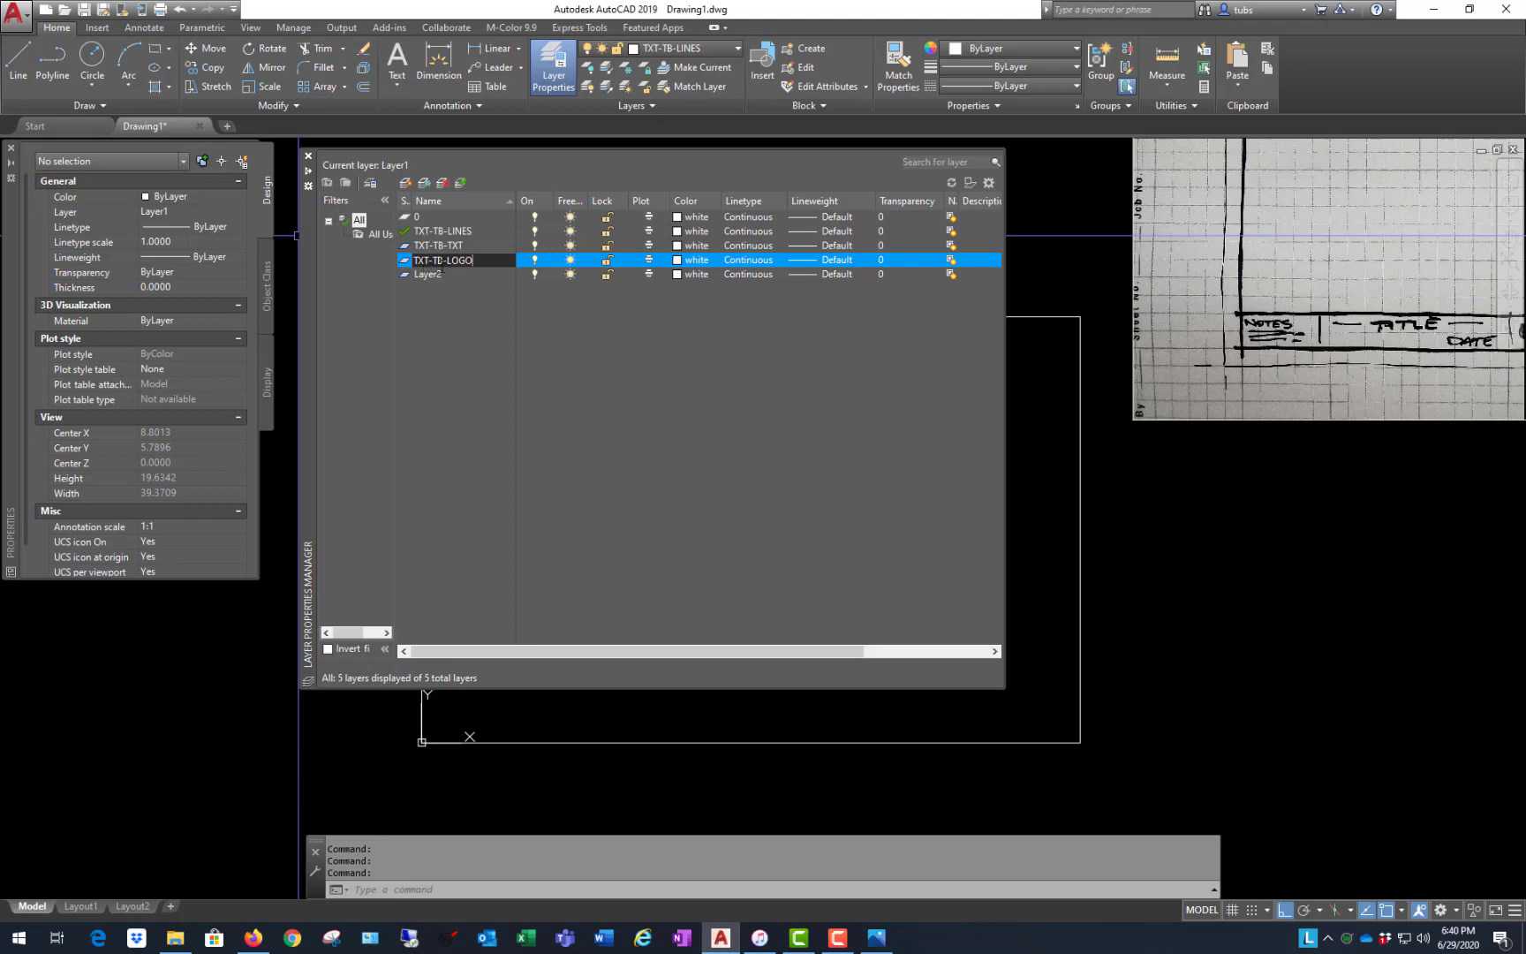
{"action": "left_click", "coordinate": [447, 276]}
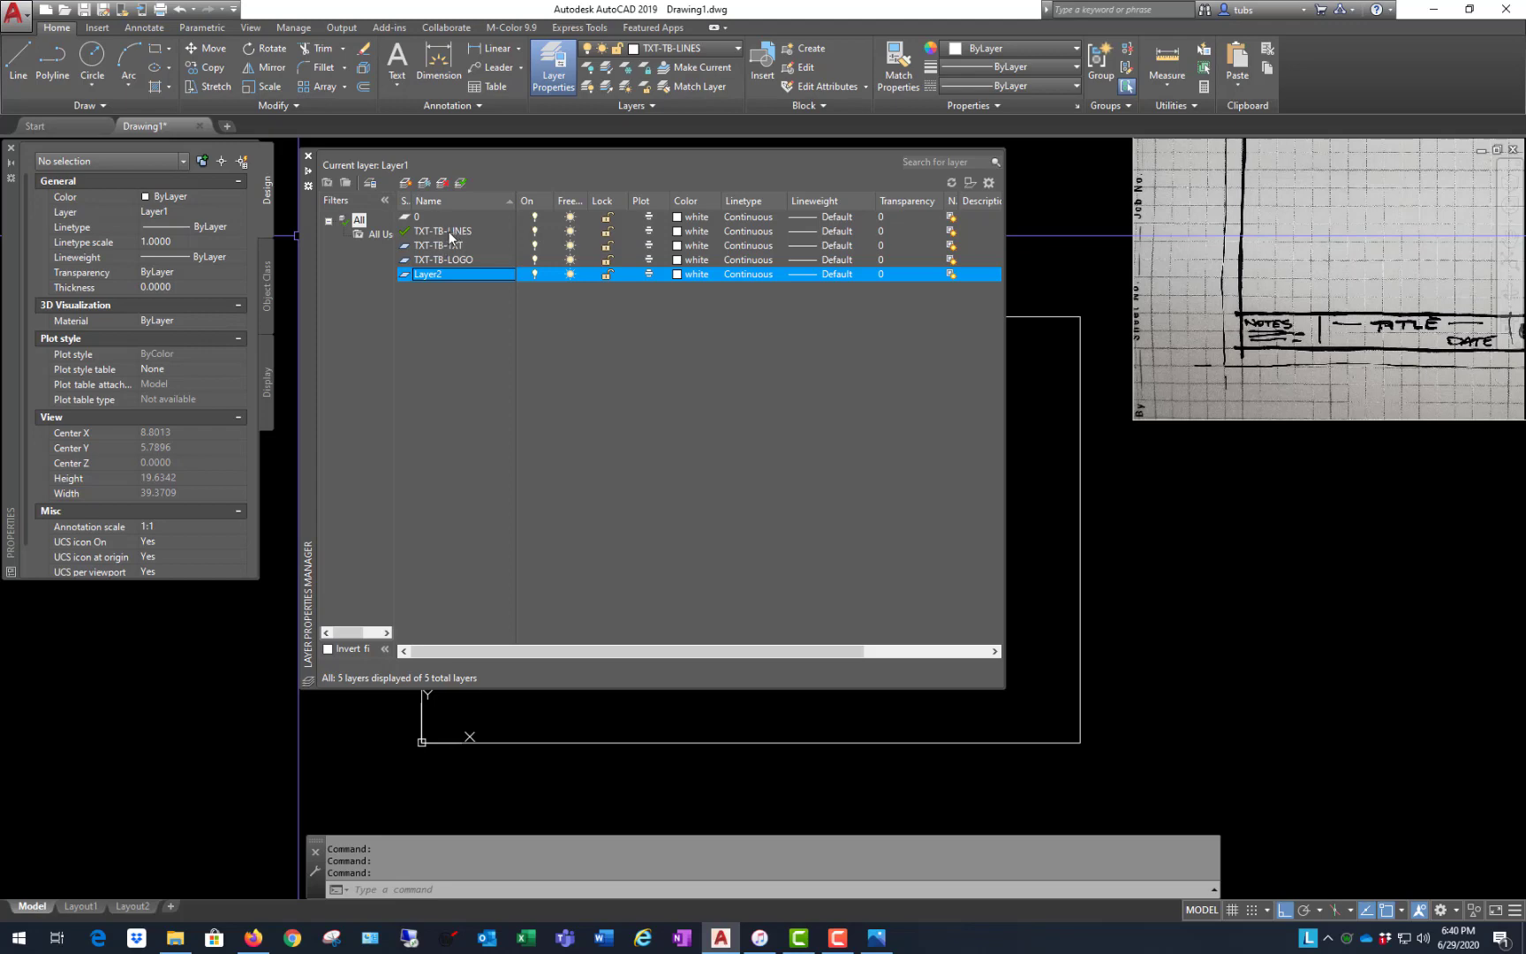
- Set the color of the TXT-TB-LINES layer to yellow and the TXT-TB-TXT layer to red
{"action": "left_click", "coordinate": [677, 232]}
{"action": "left_click", "coordinate": [653, 503]}
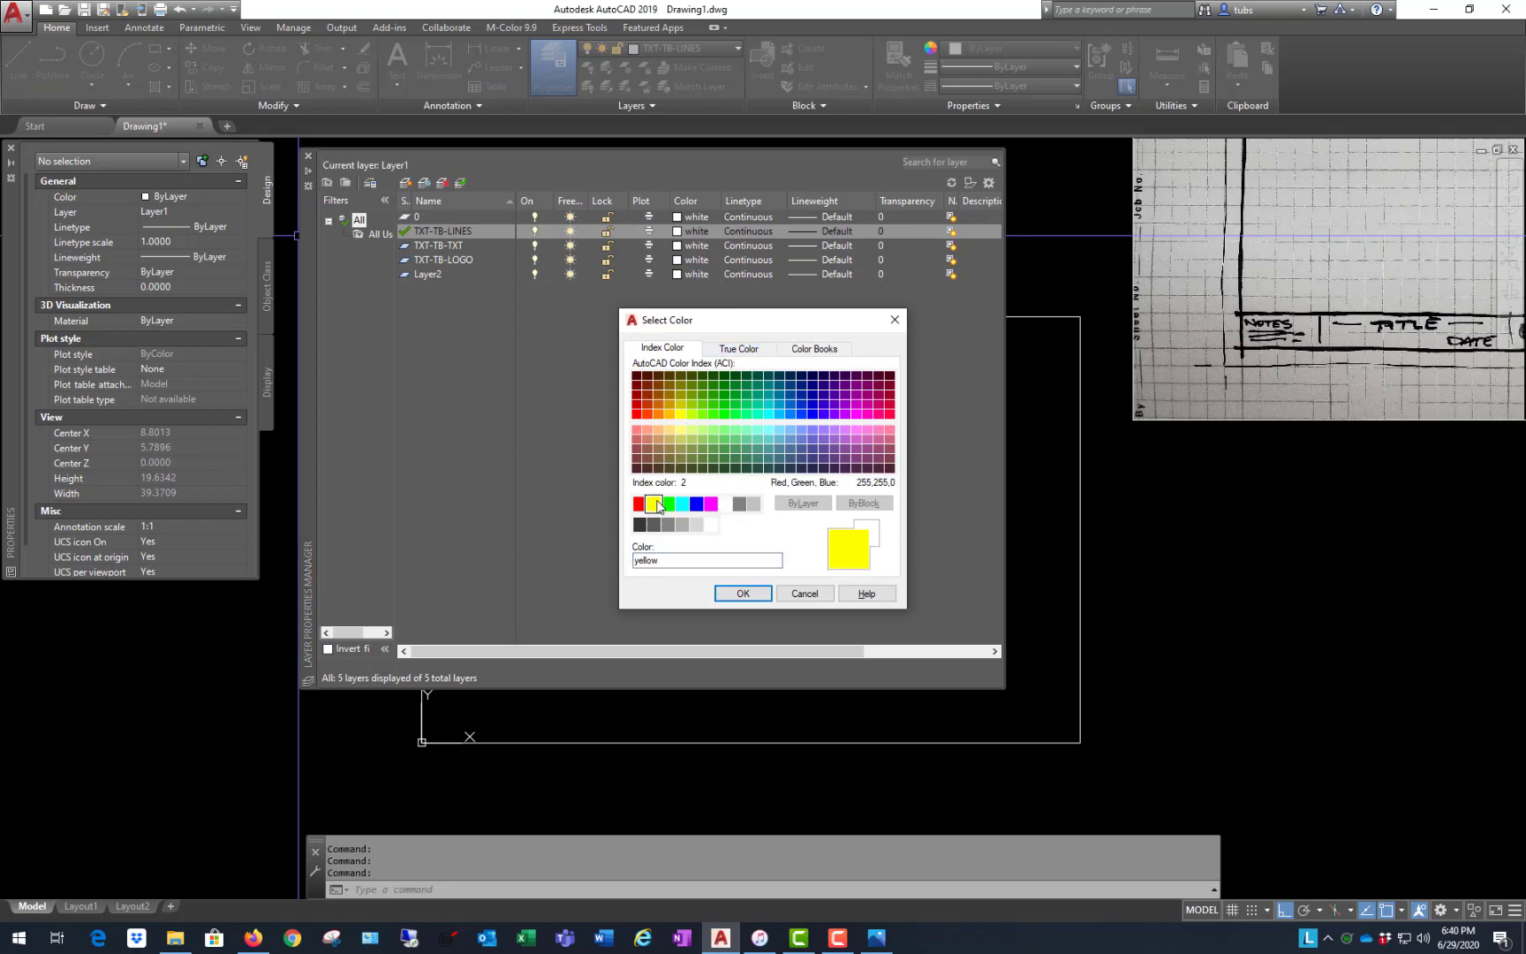
{"action": "left_click", "coordinate": [743, 593]}
{"action": "left_click", "coordinate": [675, 245]}
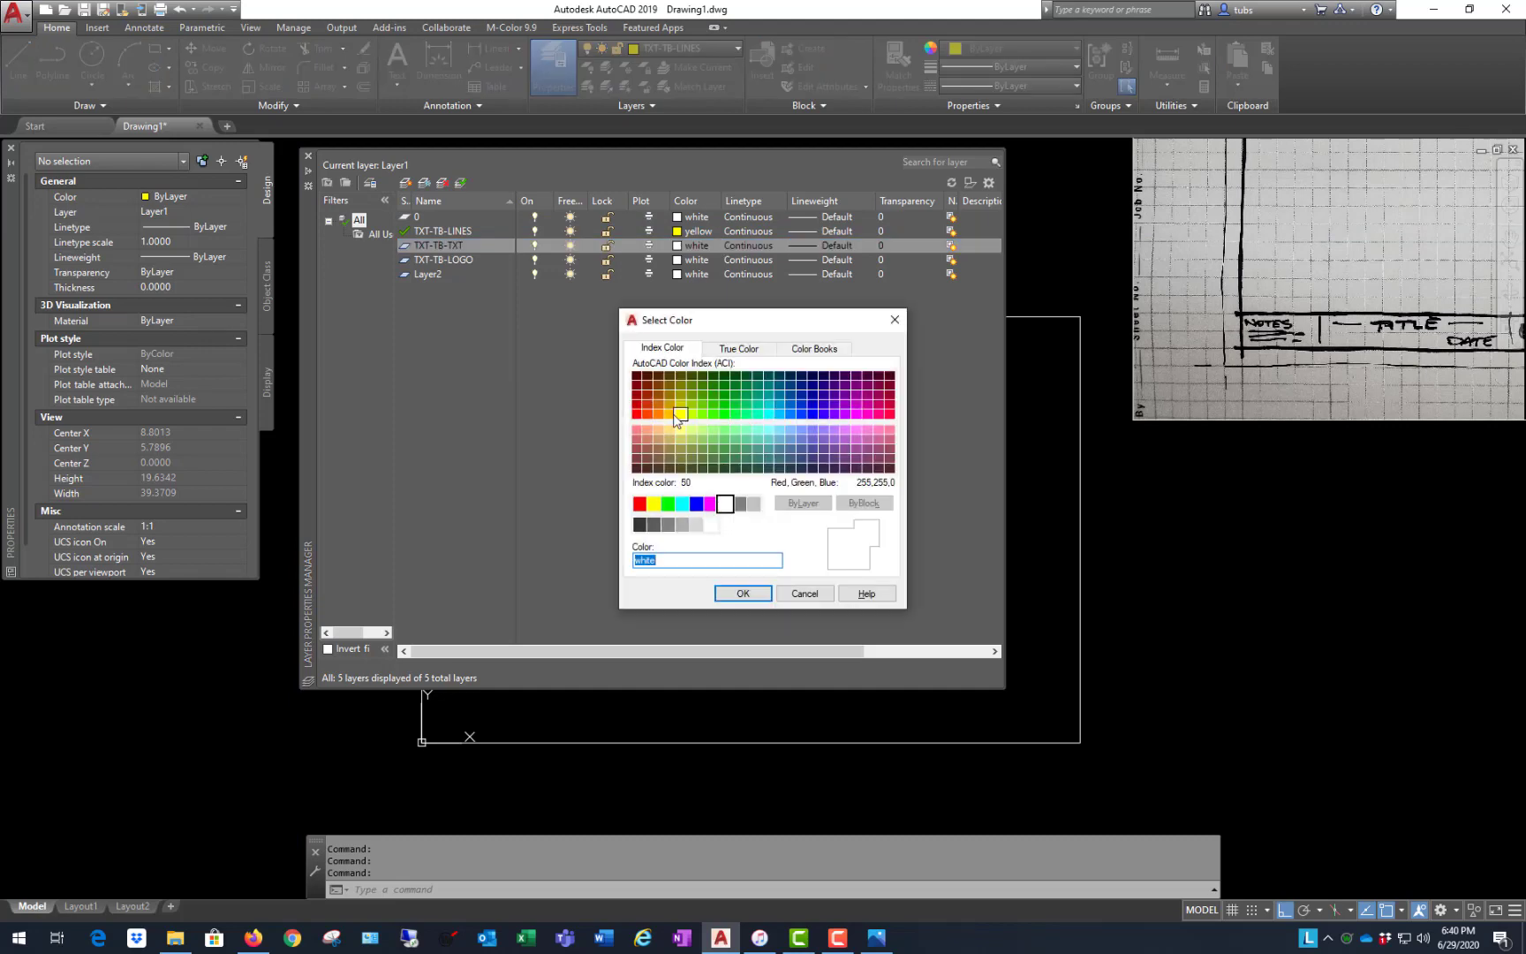
{"action": "left_click", "coordinate": [640, 503]}
{"action": "left_click", "coordinate": [743, 592]}
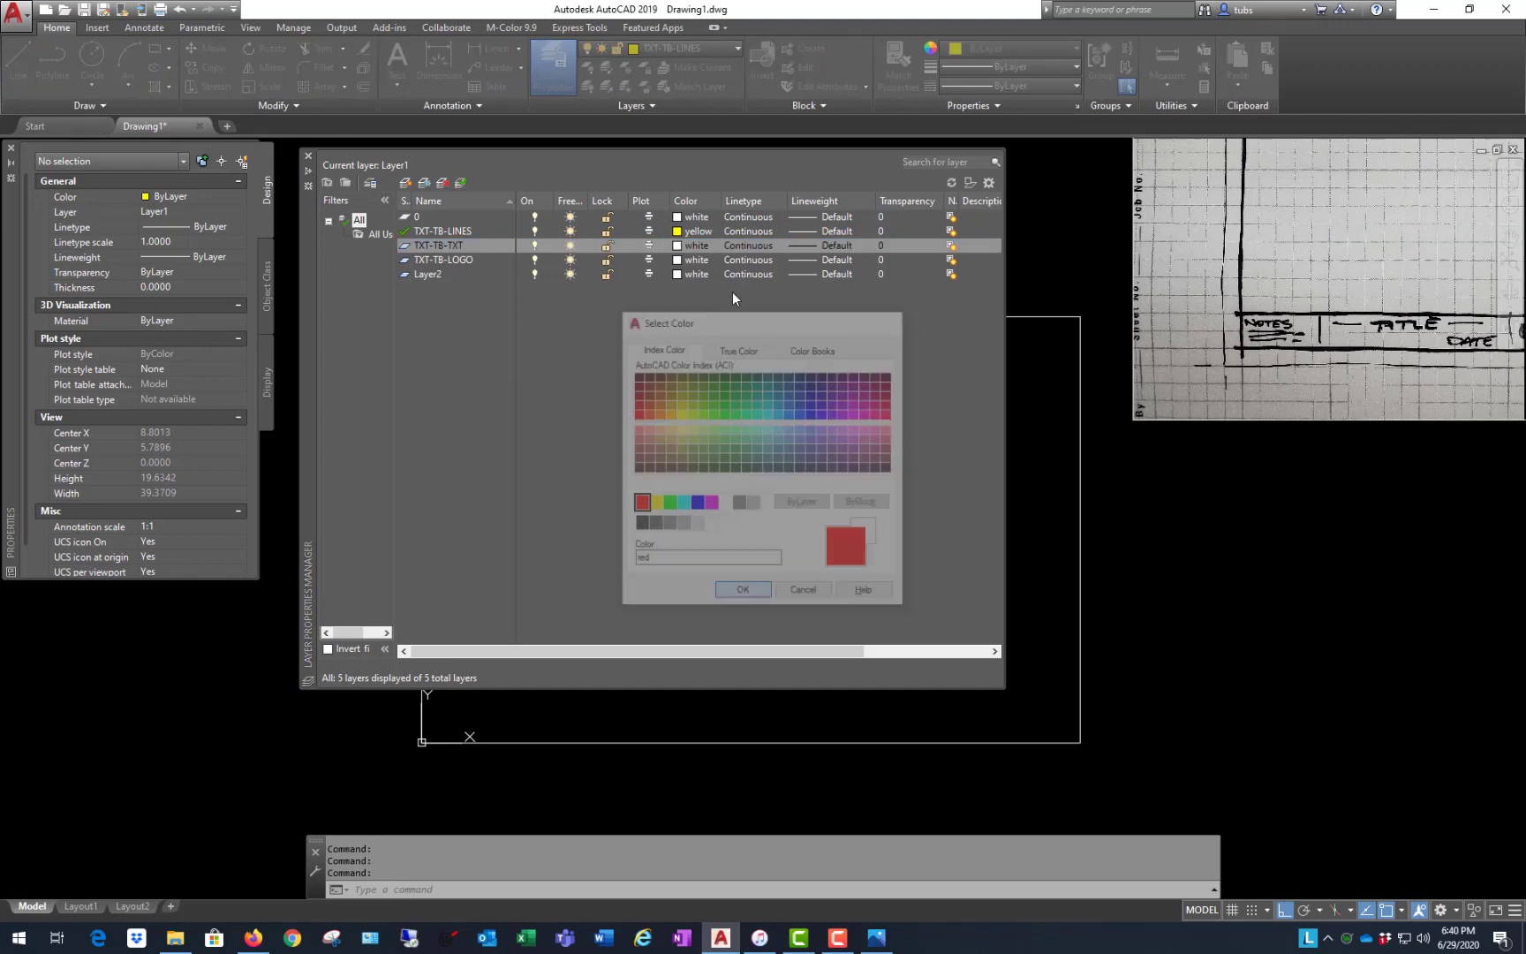
- Set the color of the TXT-TB-LOGO layer to cyan
{"action": "left_click", "coordinate": [463, 261]}
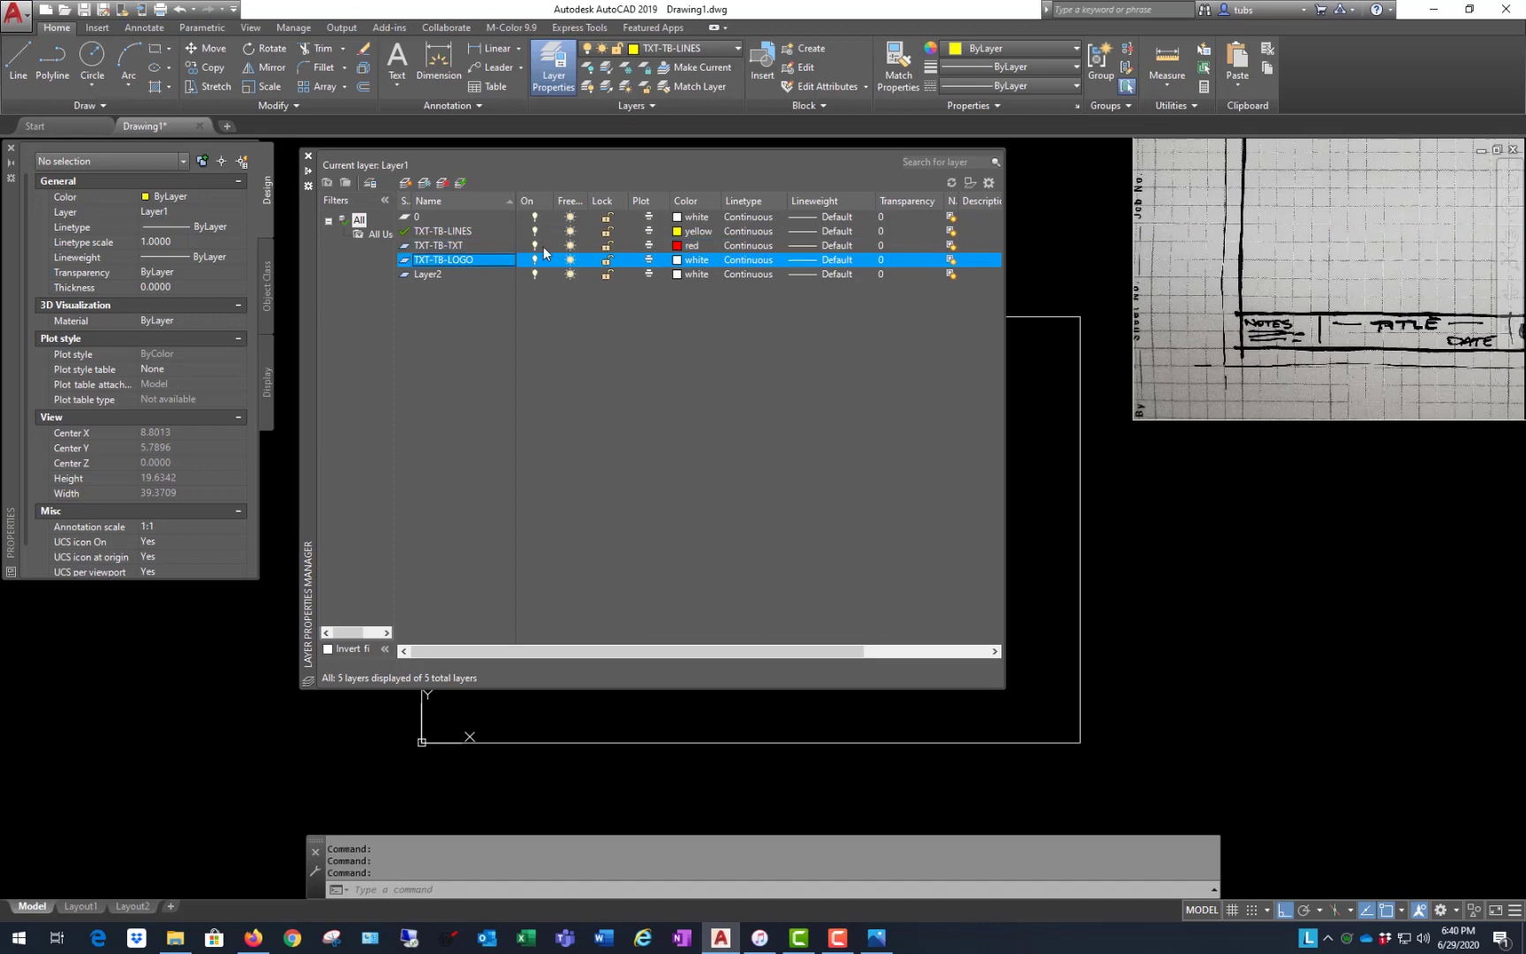
{"action": "left_click", "coordinate": [675, 261]}
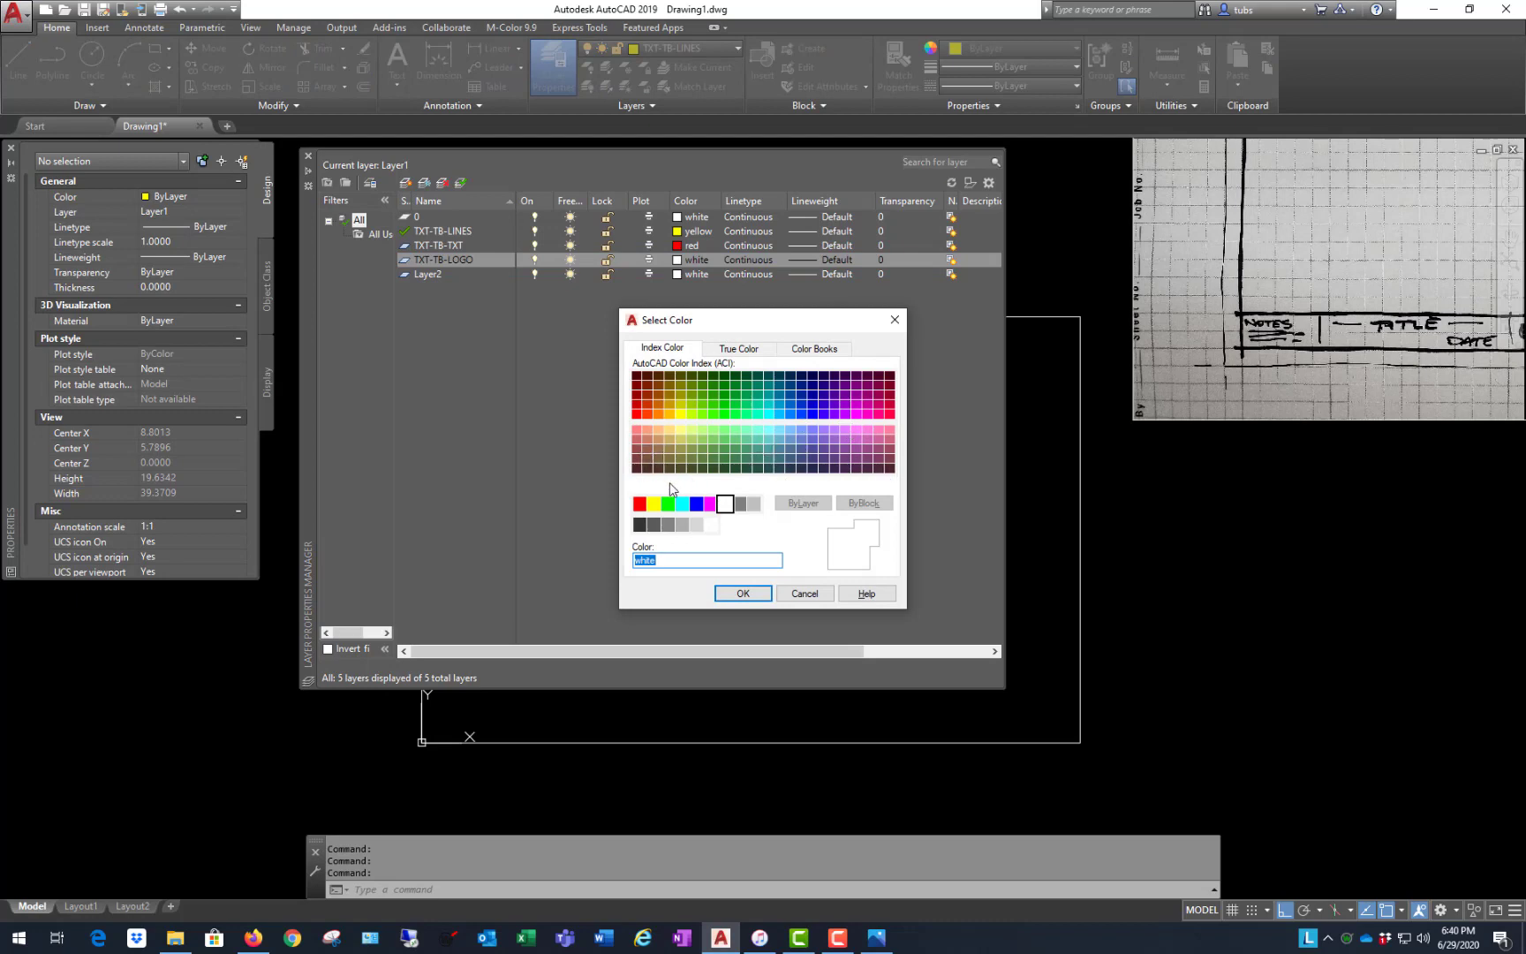
{"action": "left_click", "coordinate": [681, 504]}
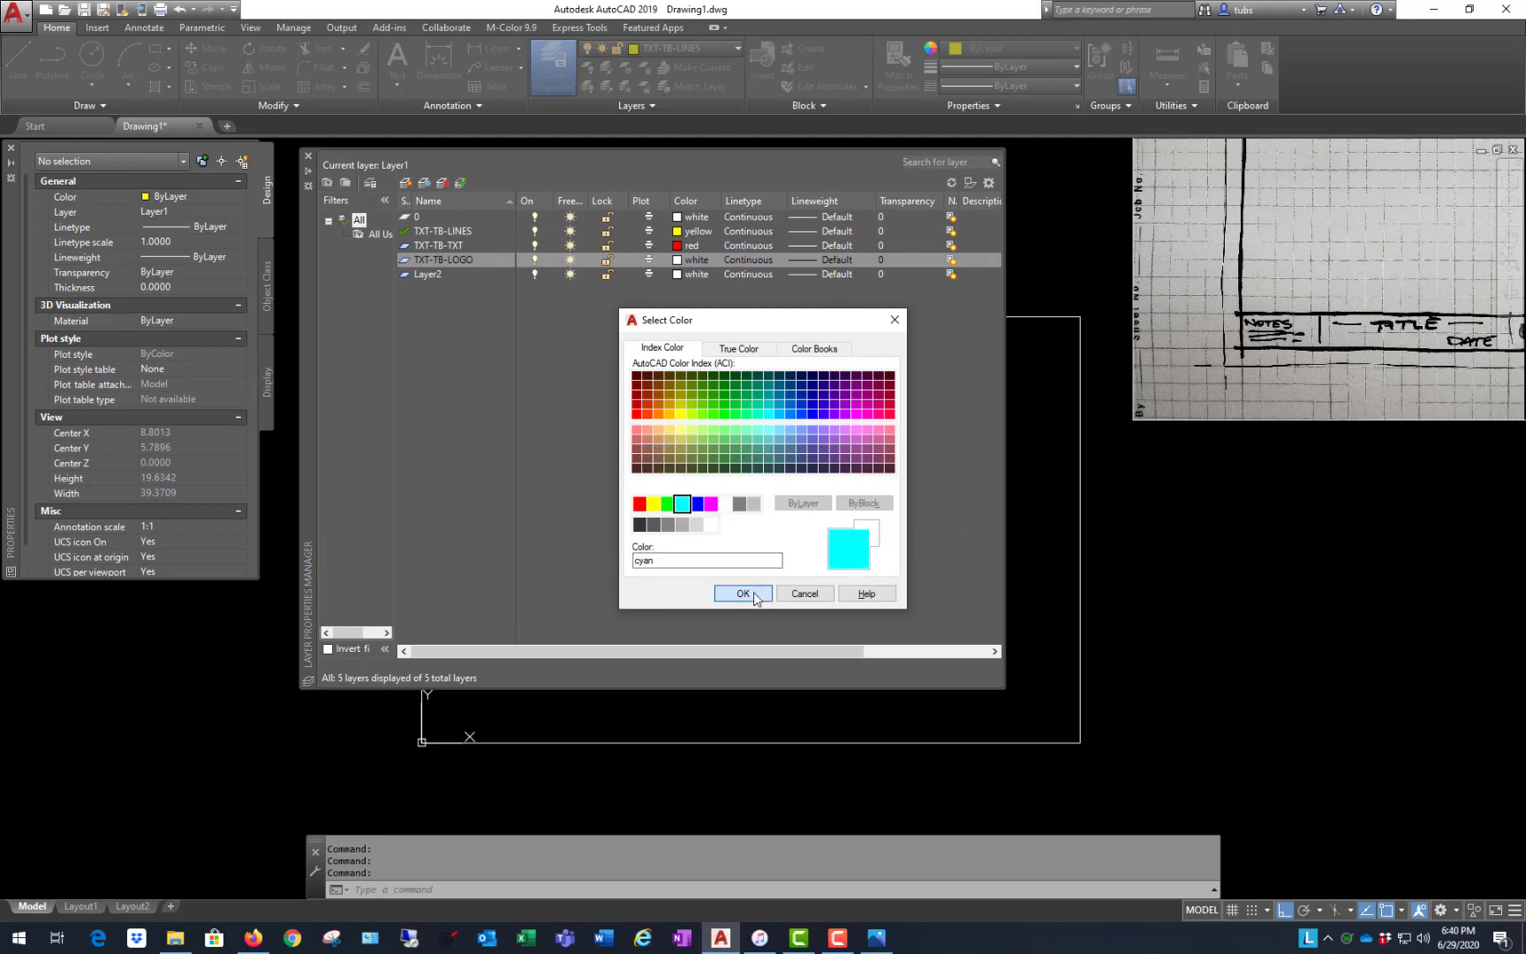
{"action": "left_click", "coordinate": [743, 594]}
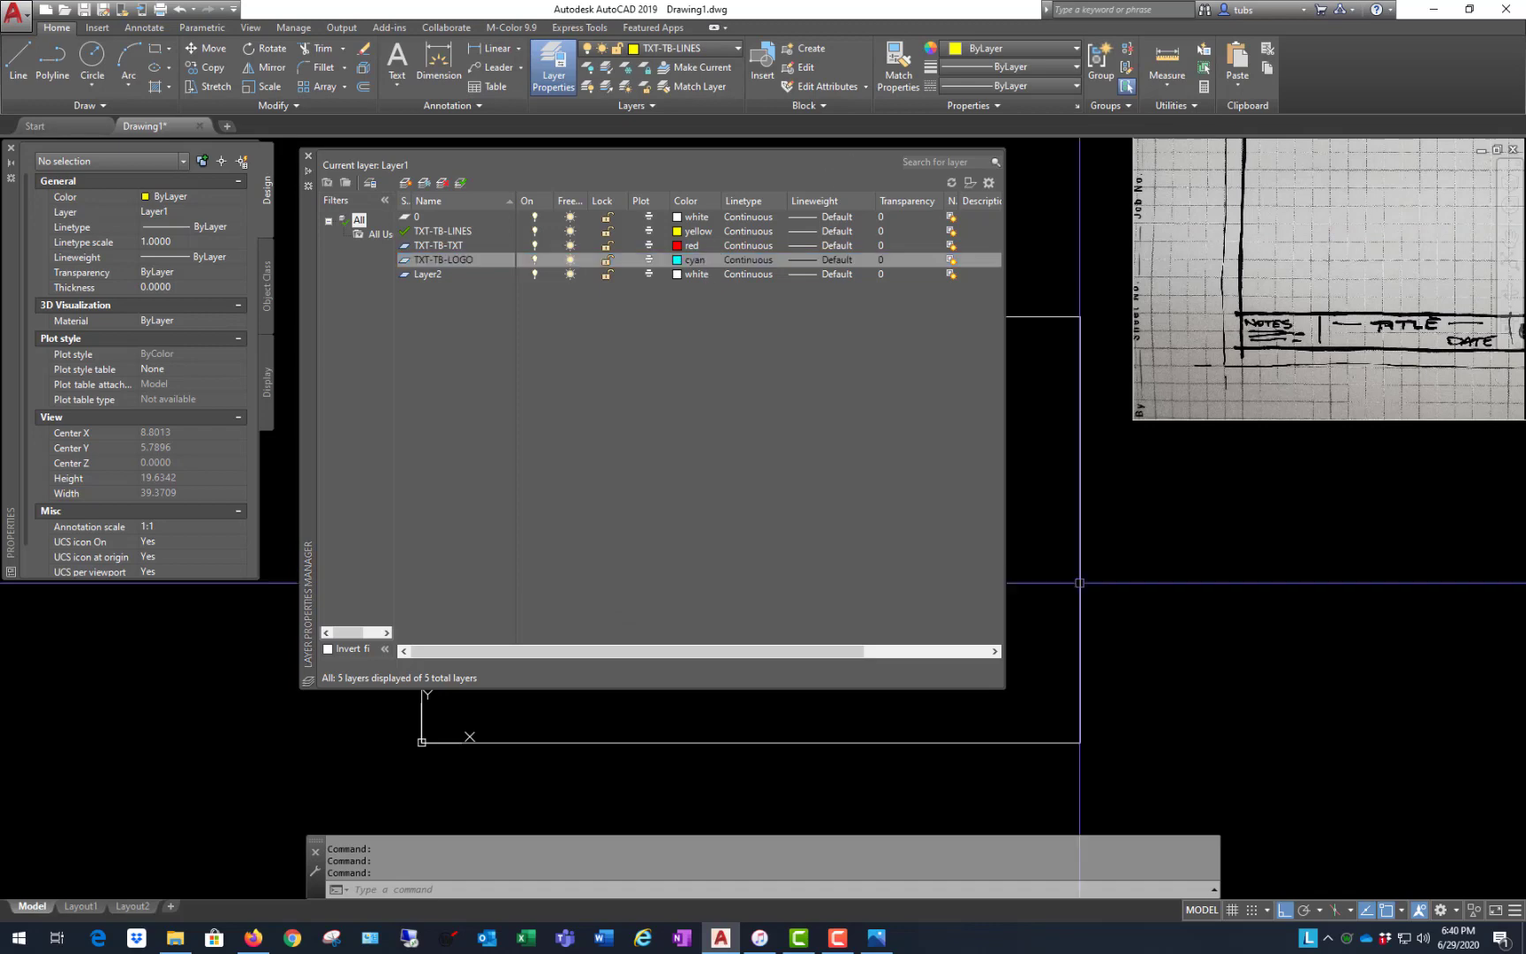
{"action": "left_click", "coordinate": [1064, 209]}
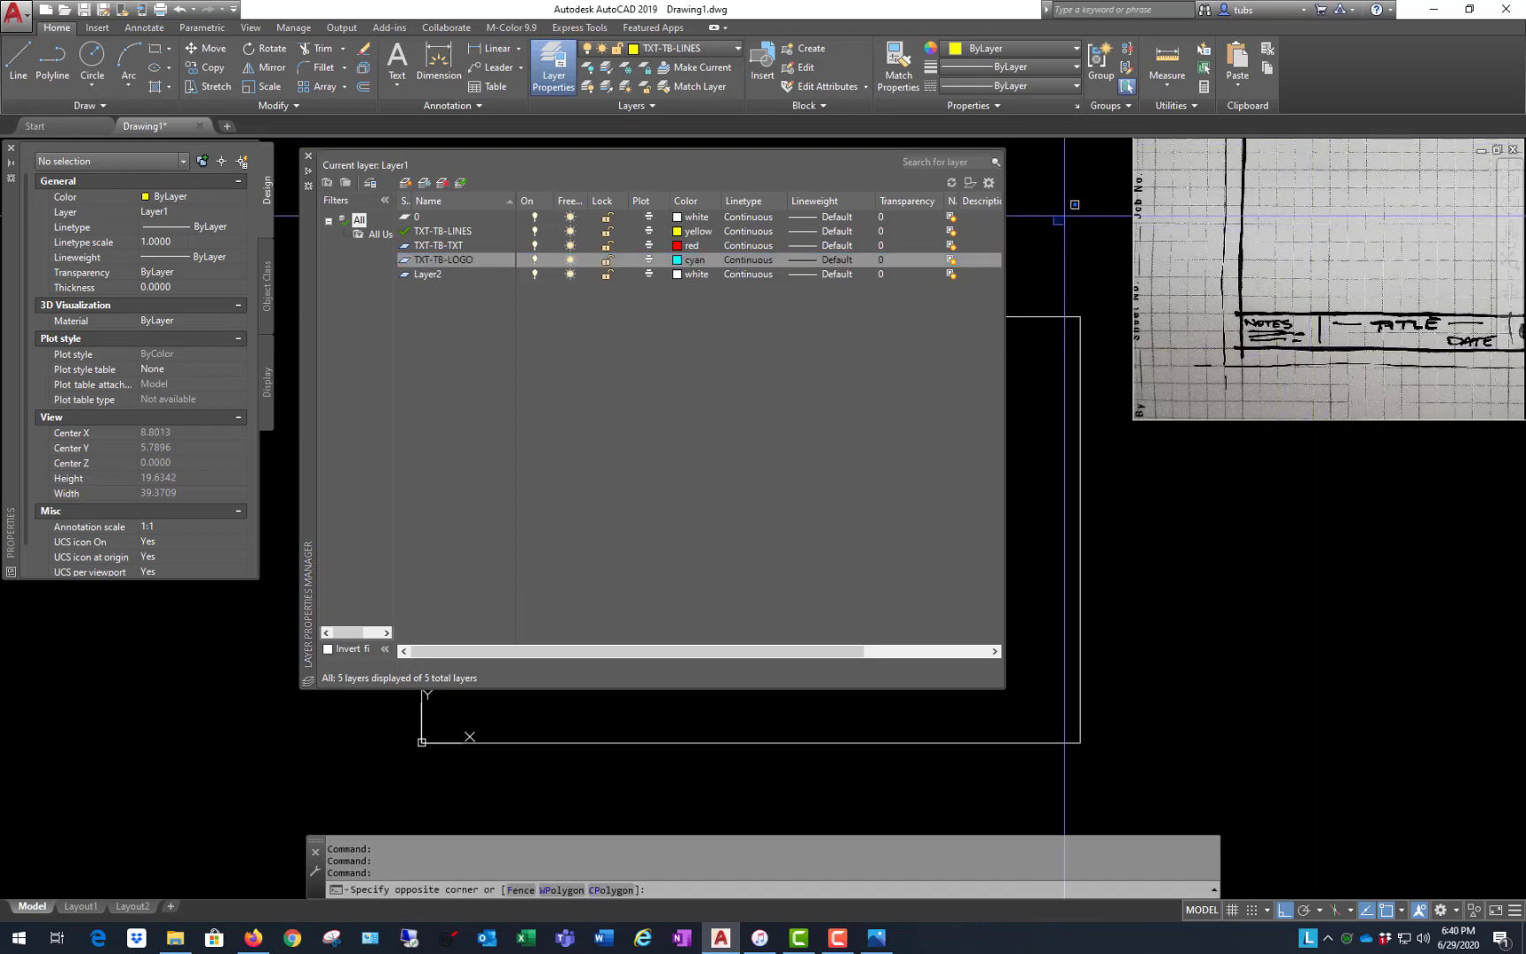
{"action": "left_click", "coordinate": [1069, 204]}
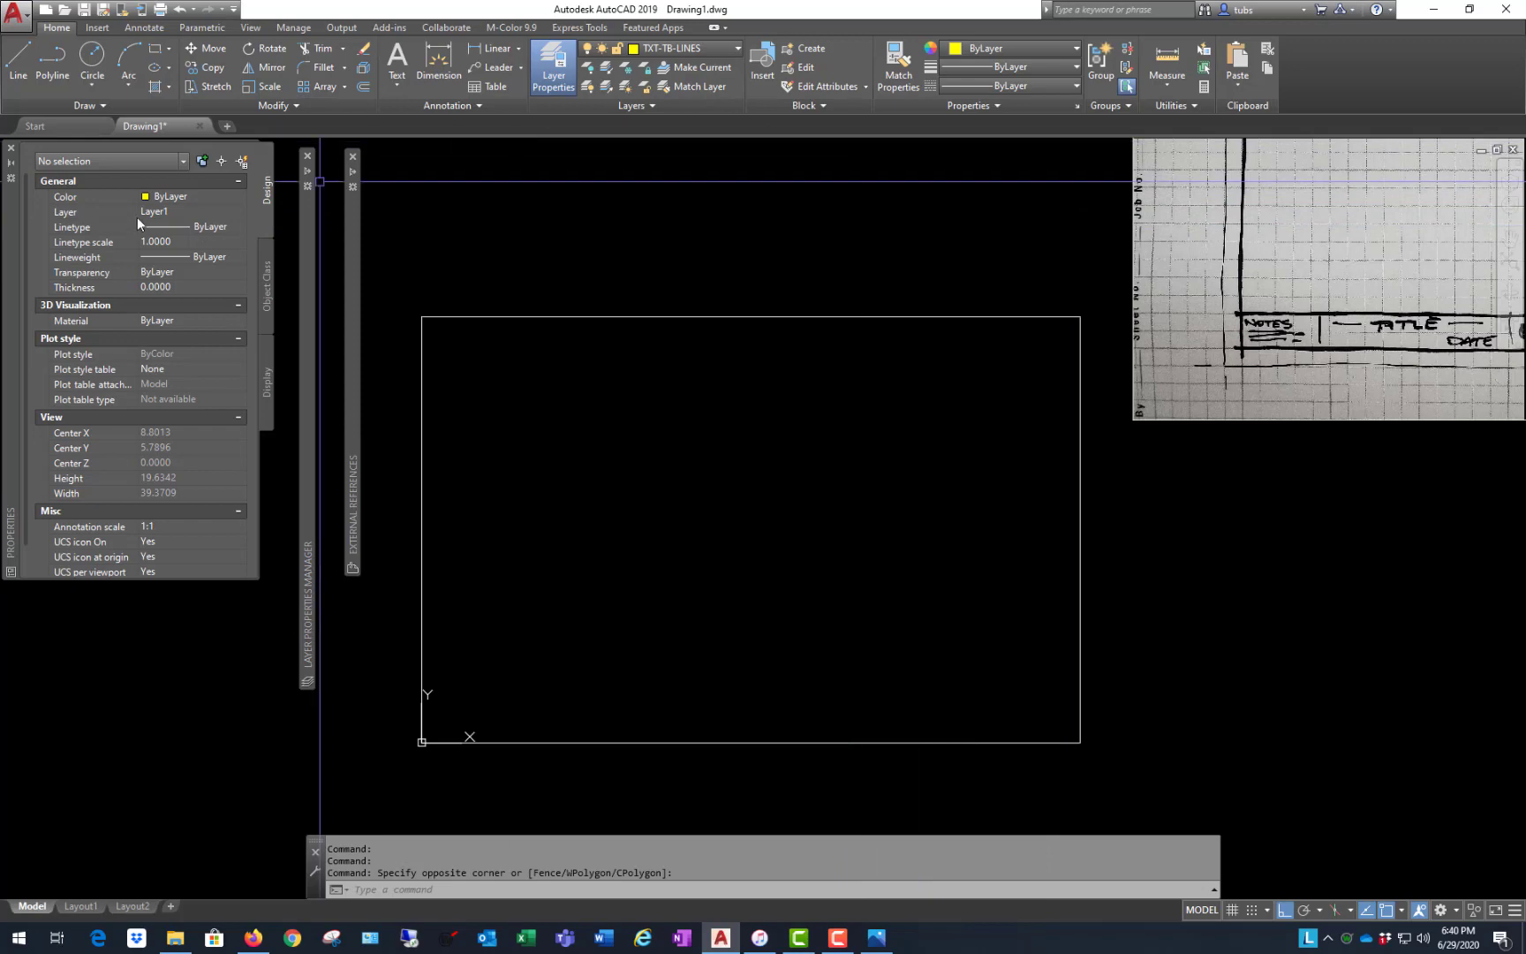
- Choose TXT-TB-LINES as the current layer and assign the sheet rectangle to that layer
{"action": "left_click", "coordinate": [234, 209]}
{"action": "left_click", "coordinate": [239, 210]}
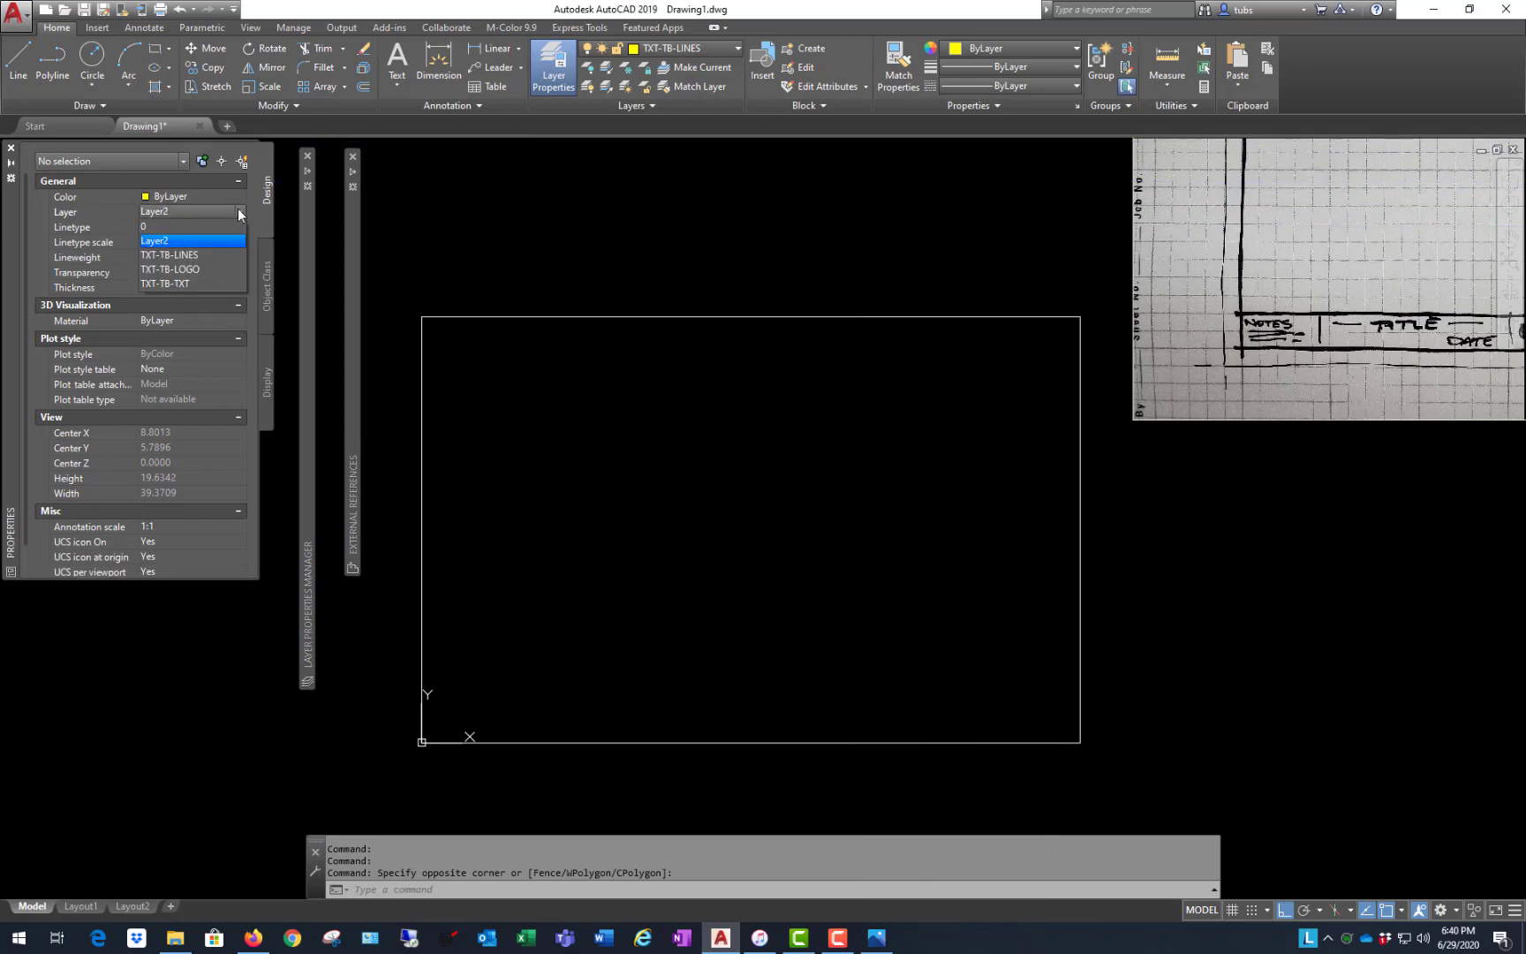
{"action": "left_click", "coordinate": [204, 256]}
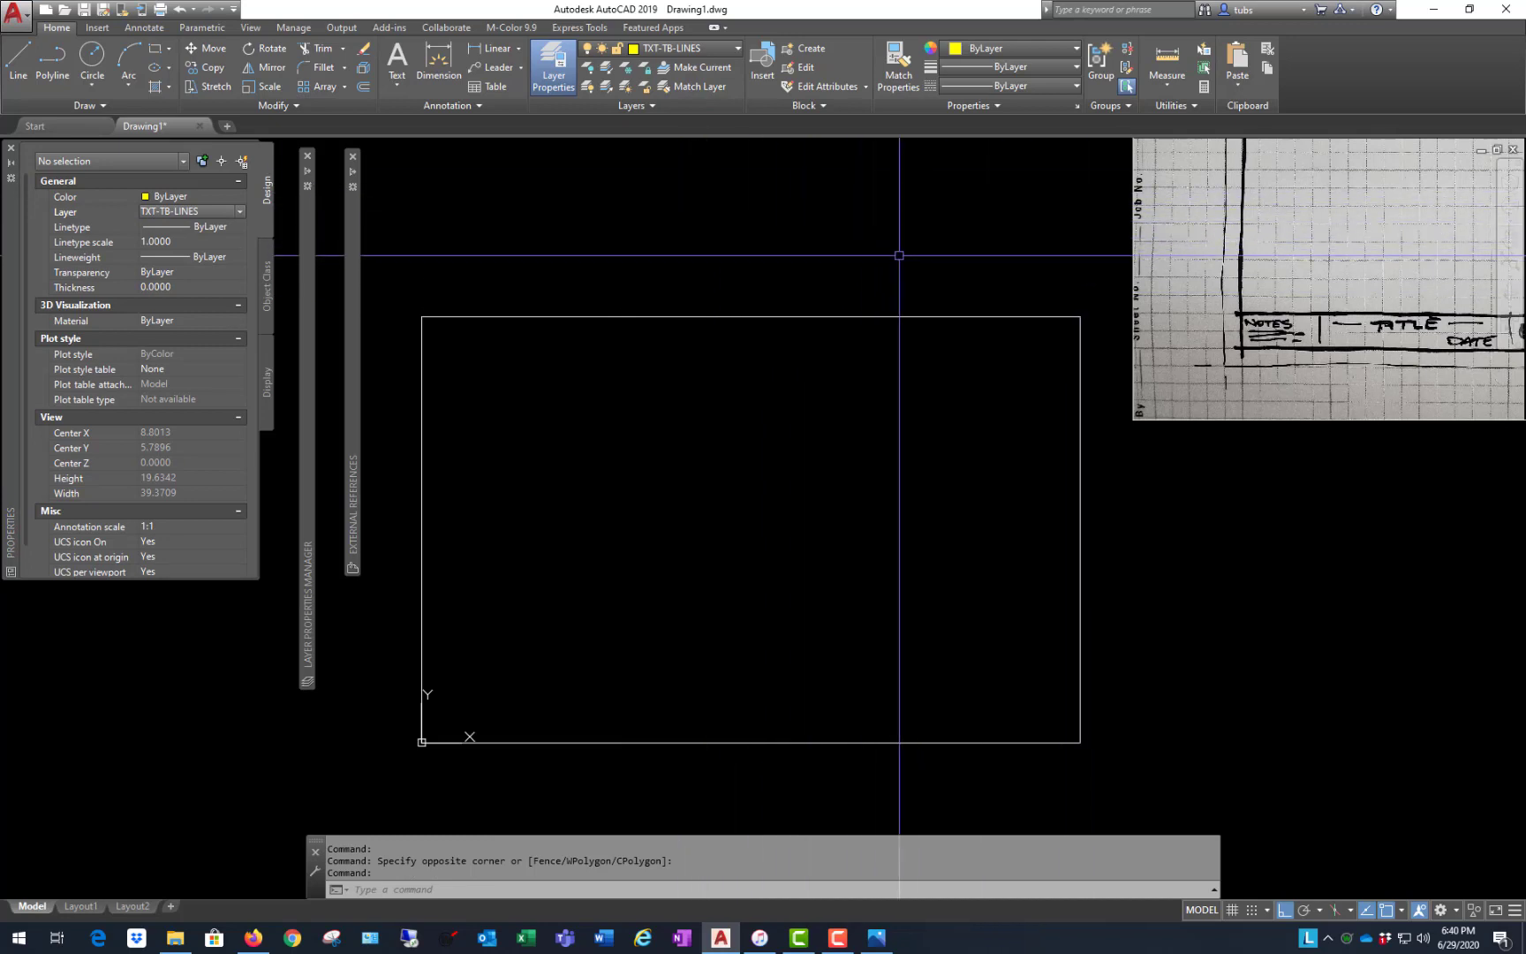
{"action": "left_click", "coordinate": [929, 232]}
{"action": "left_click", "coordinate": [651, 463]}
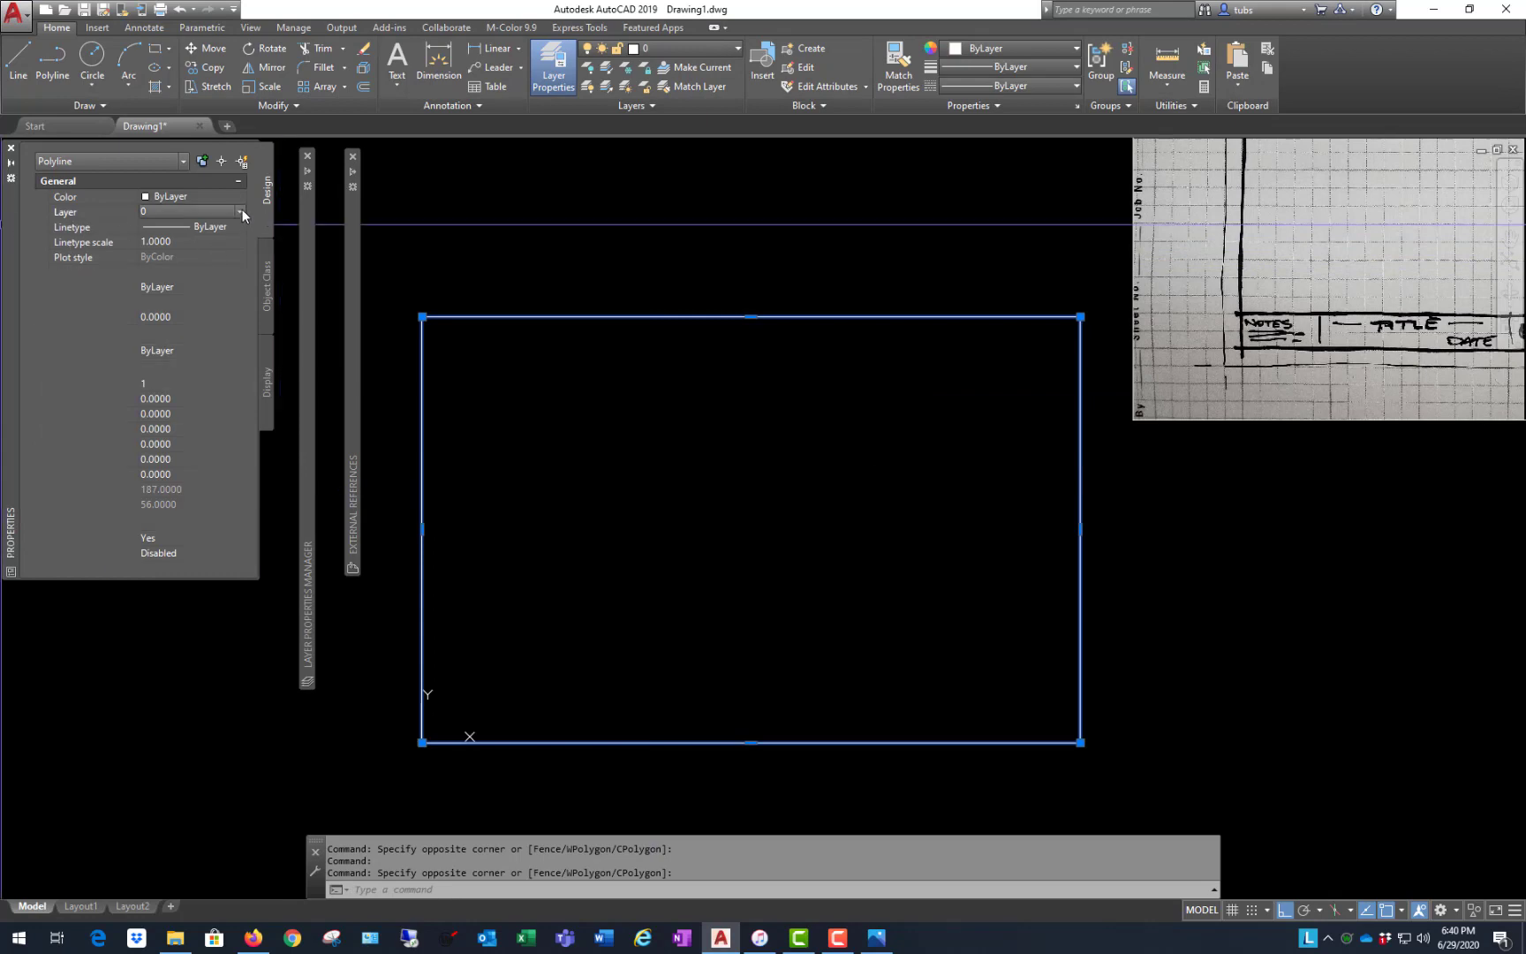
{"action": "left_click", "coordinate": [242, 210]}
{"action": "left_click", "coordinate": [203, 255]}
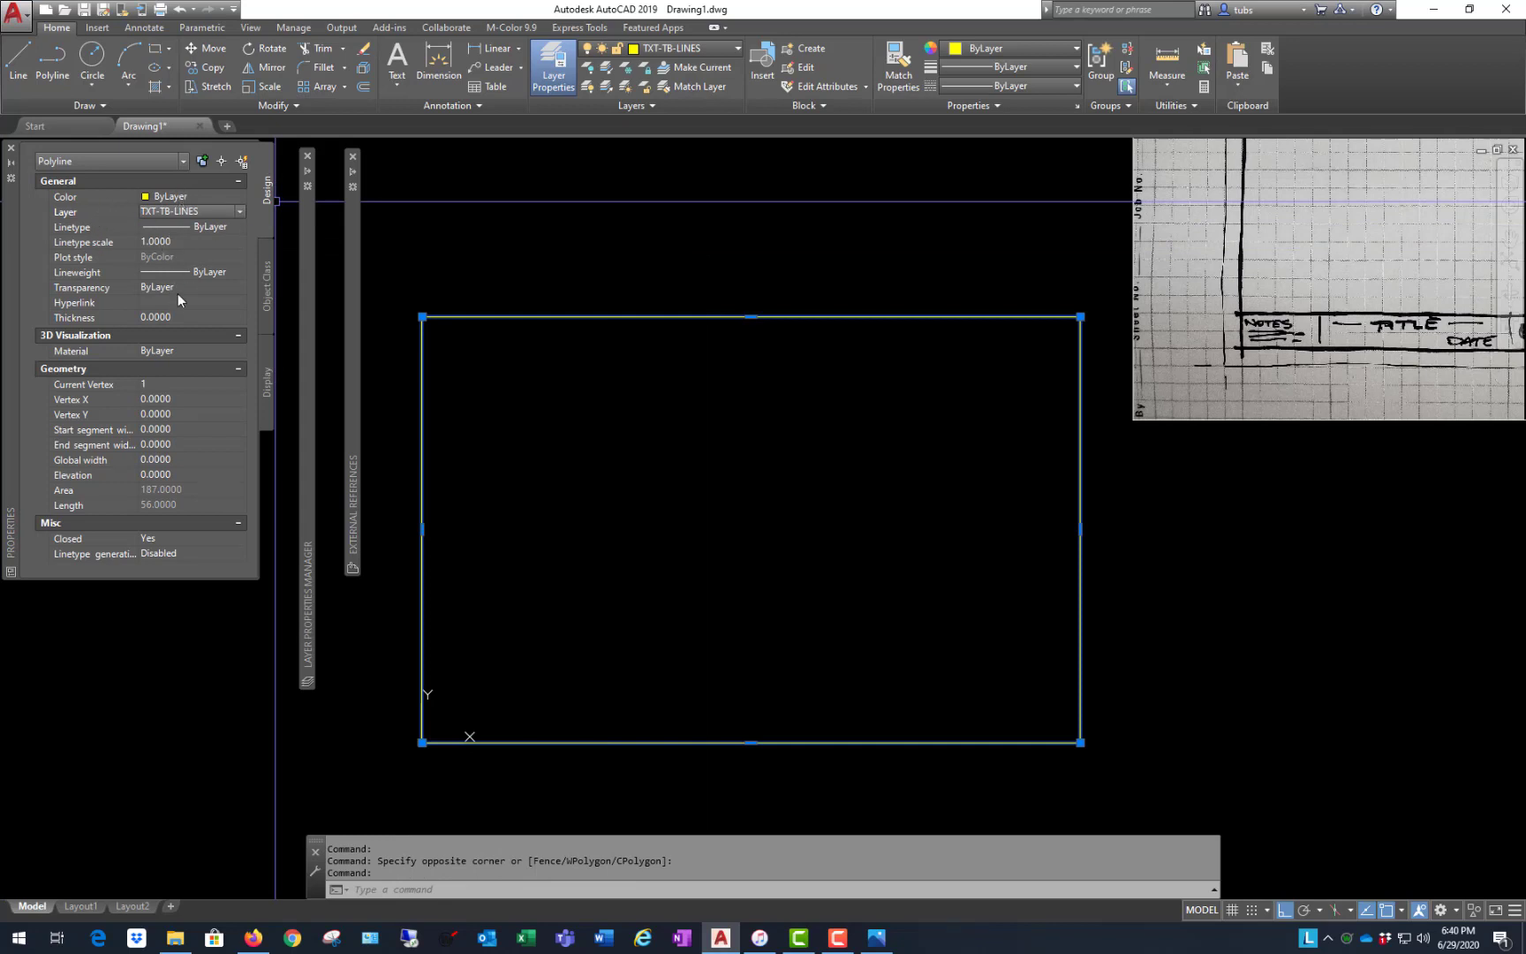
{"action": "key", "text": "Escape"}
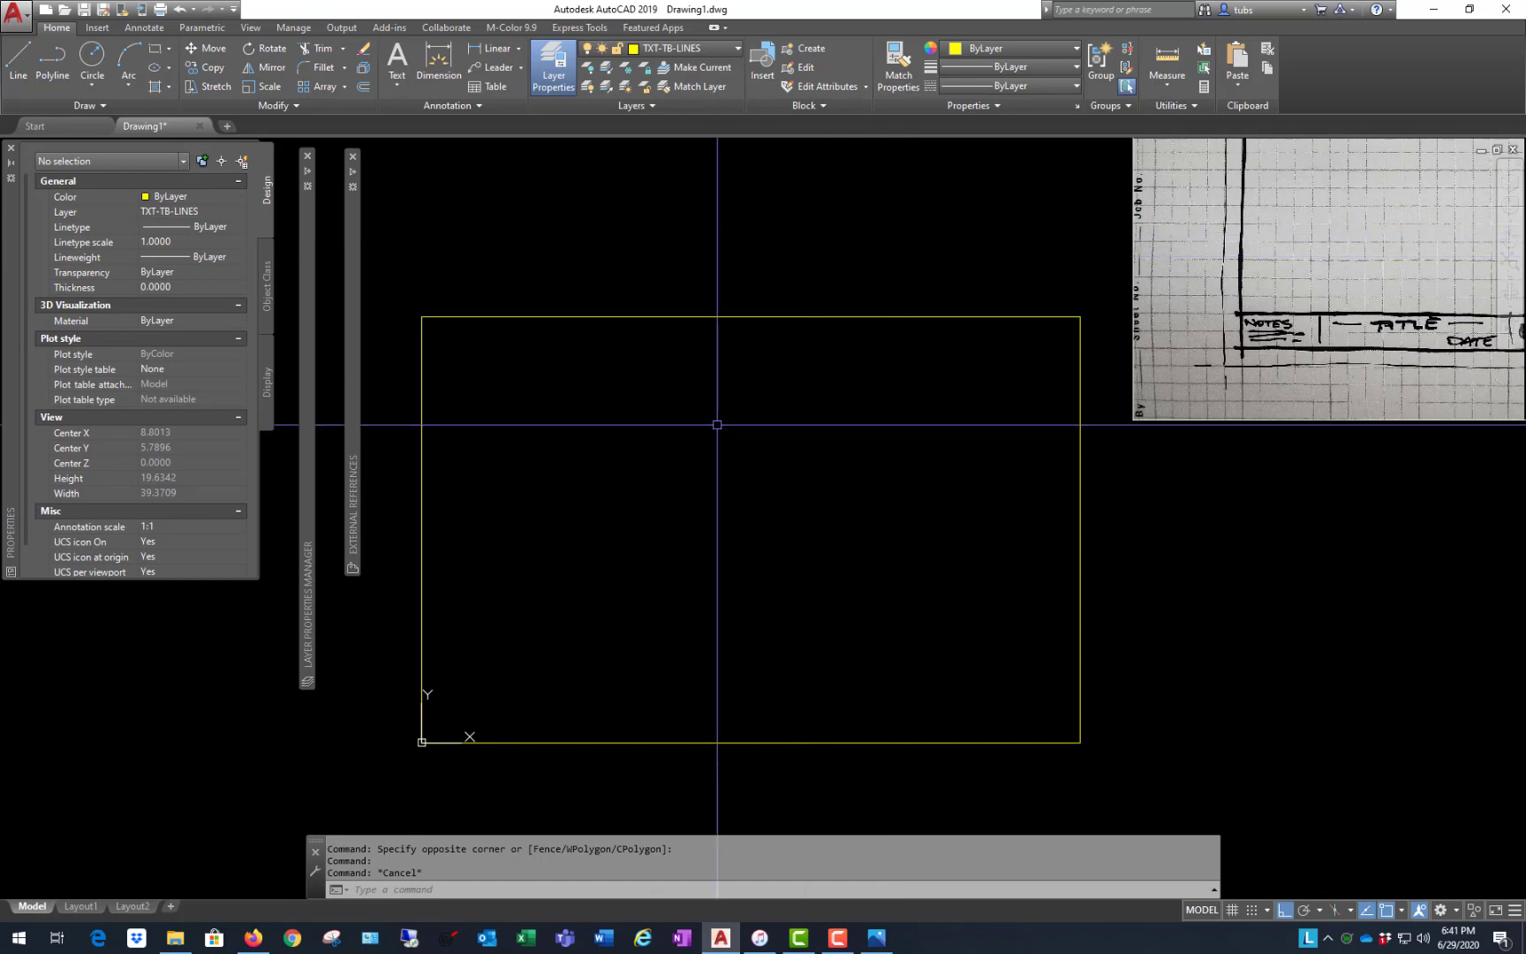
- Examine the reference sketch, comparing its inner border and margin with the drawn sheet rectangle
{"action": "scroll", "coordinate": [717, 425], "scroll_direction": "down", "scroll_amount": 2}
{"action": "scroll", "coordinate": [803, 412], "scroll_direction": "up", "scroll_amount": 2}
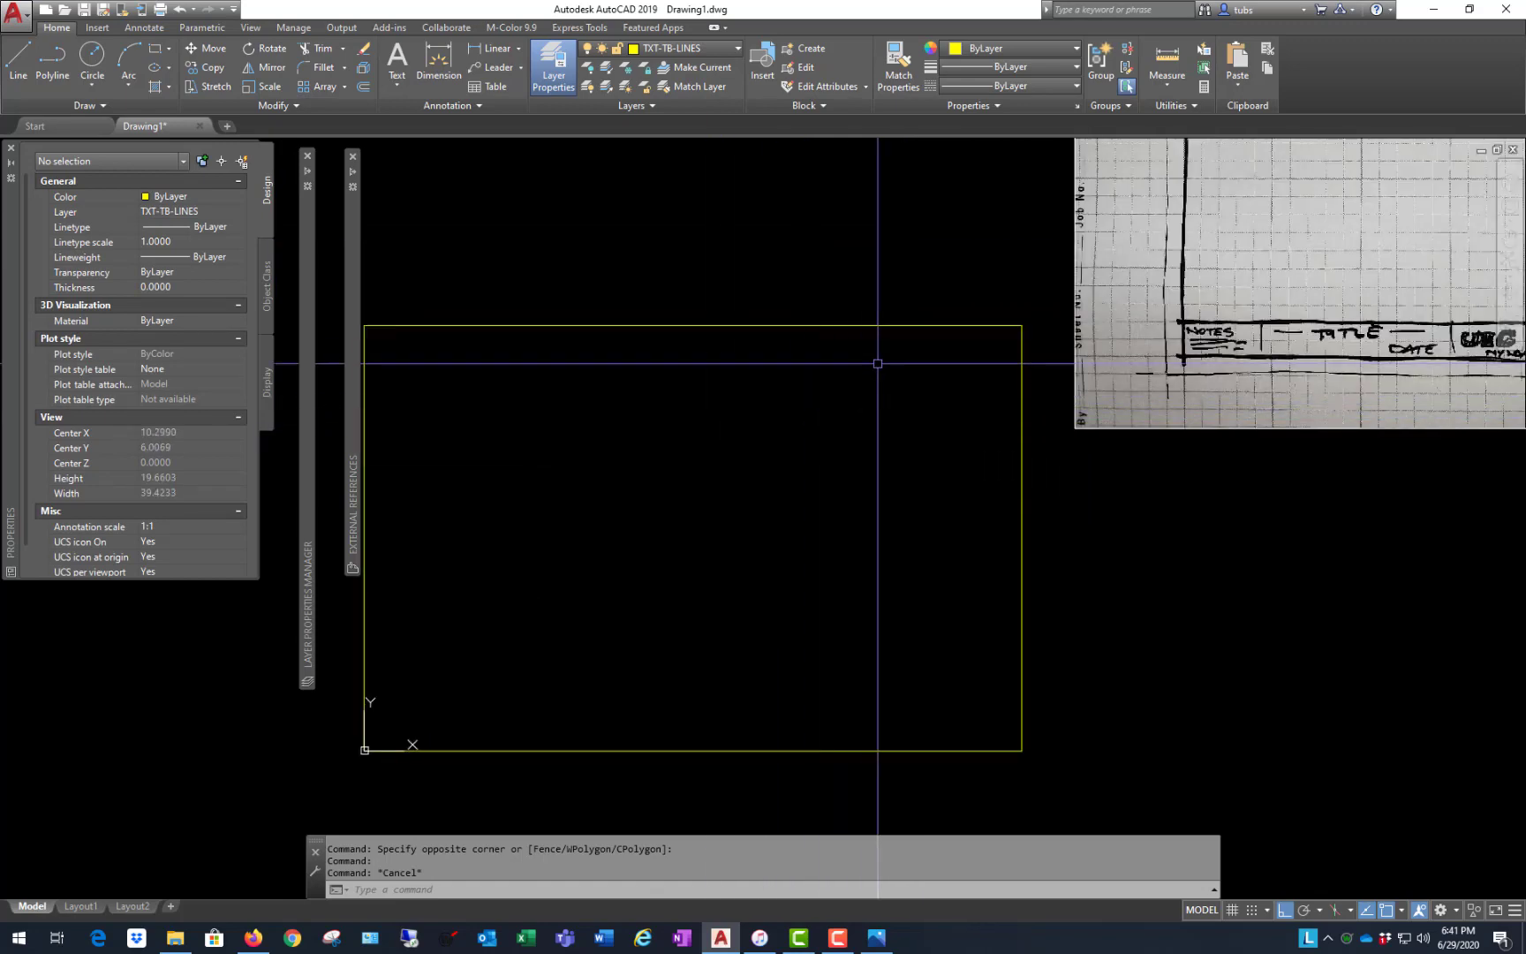
{"action": "scroll", "coordinate": [764, 402], "scroll_direction": "down", "scroll_amount": 1}
{"action": "left_click", "coordinate": [773, 310]}
{"action": "left_click", "coordinate": [599, 473]}
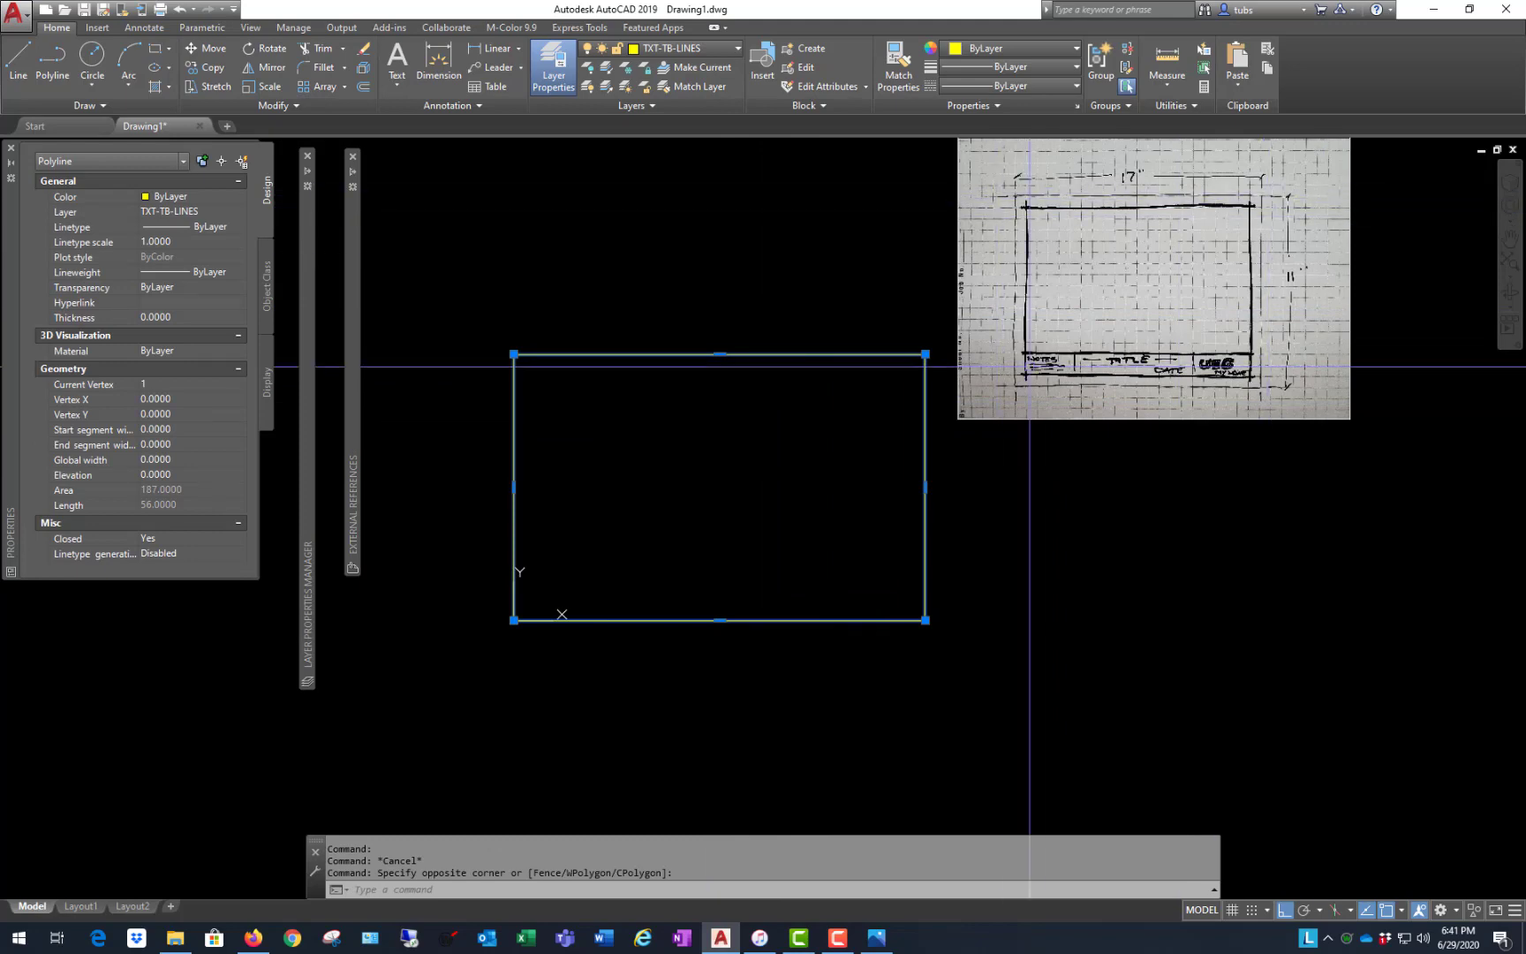
{"action": "scroll", "coordinate": [1236, 205], "scroll_direction": "up", "scroll_amount": 2}
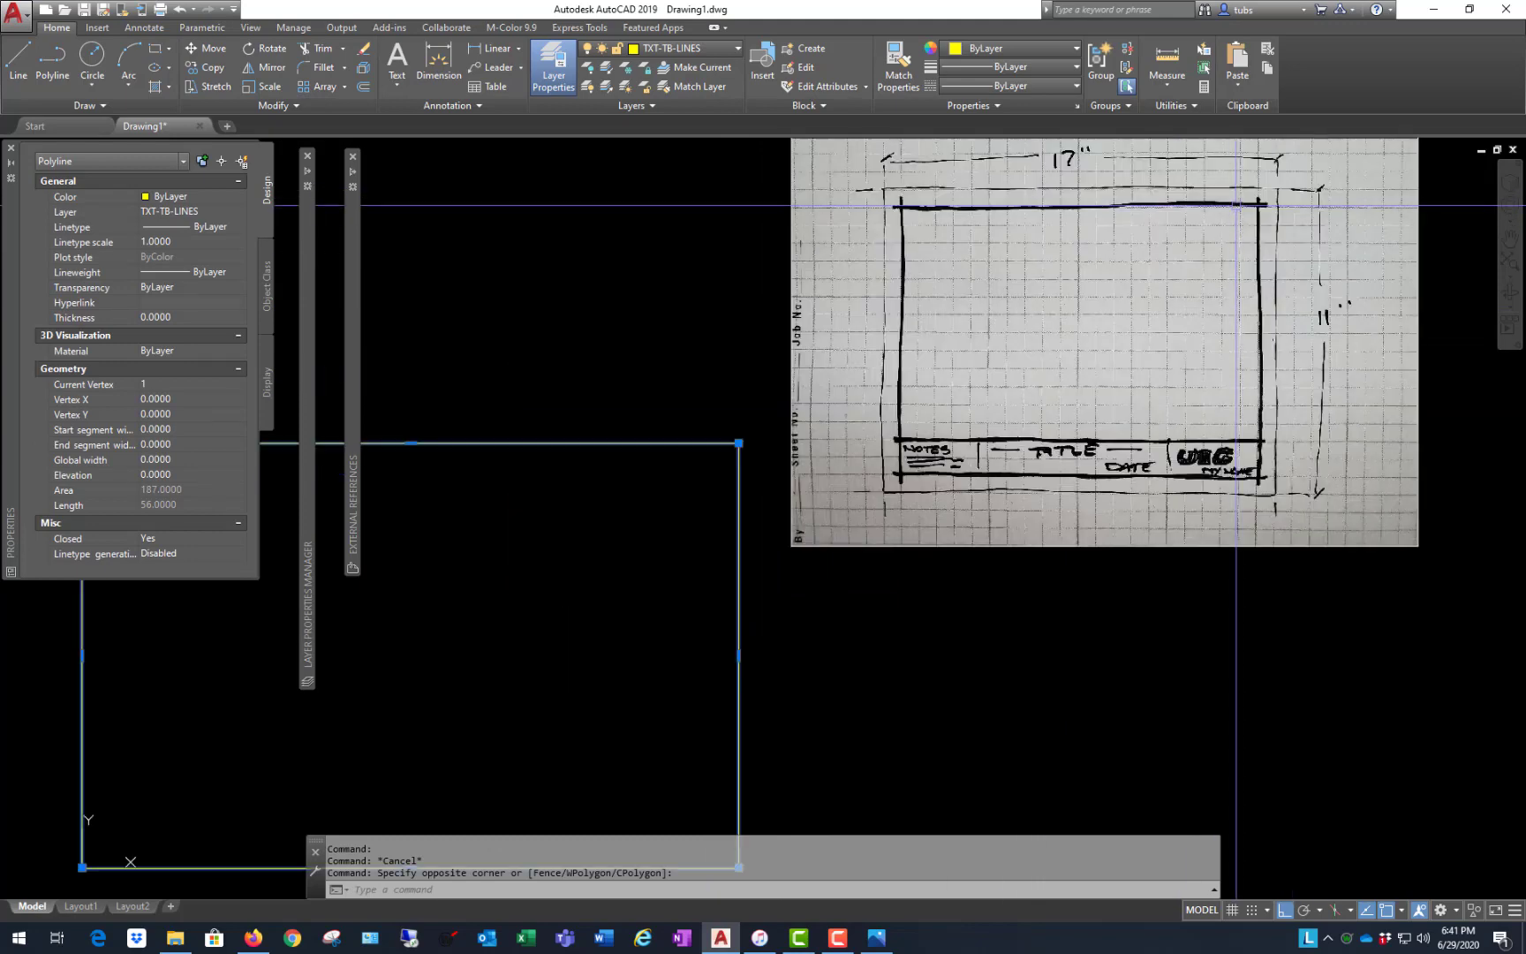
{"action": "scroll", "coordinate": [1236, 205], "scroll_direction": "up", "scroll_amount": 4}
{"action": "scroll", "coordinate": [1175, 289], "scroll_direction": "down", "scroll_amount": 6}
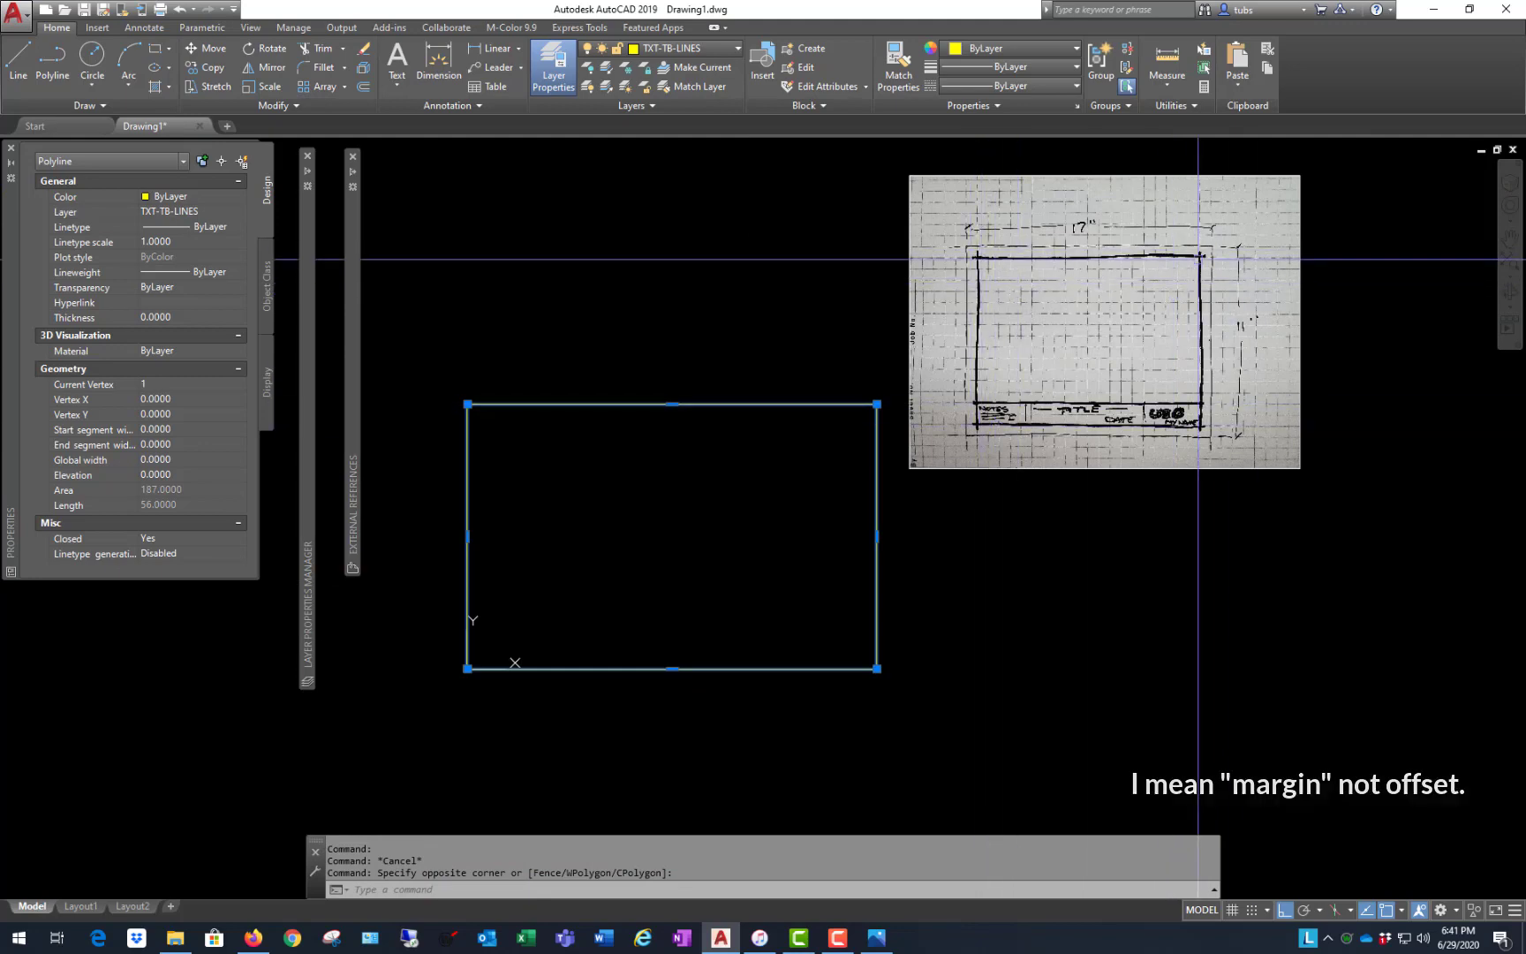
{"action": "key", "text": "Escape"}
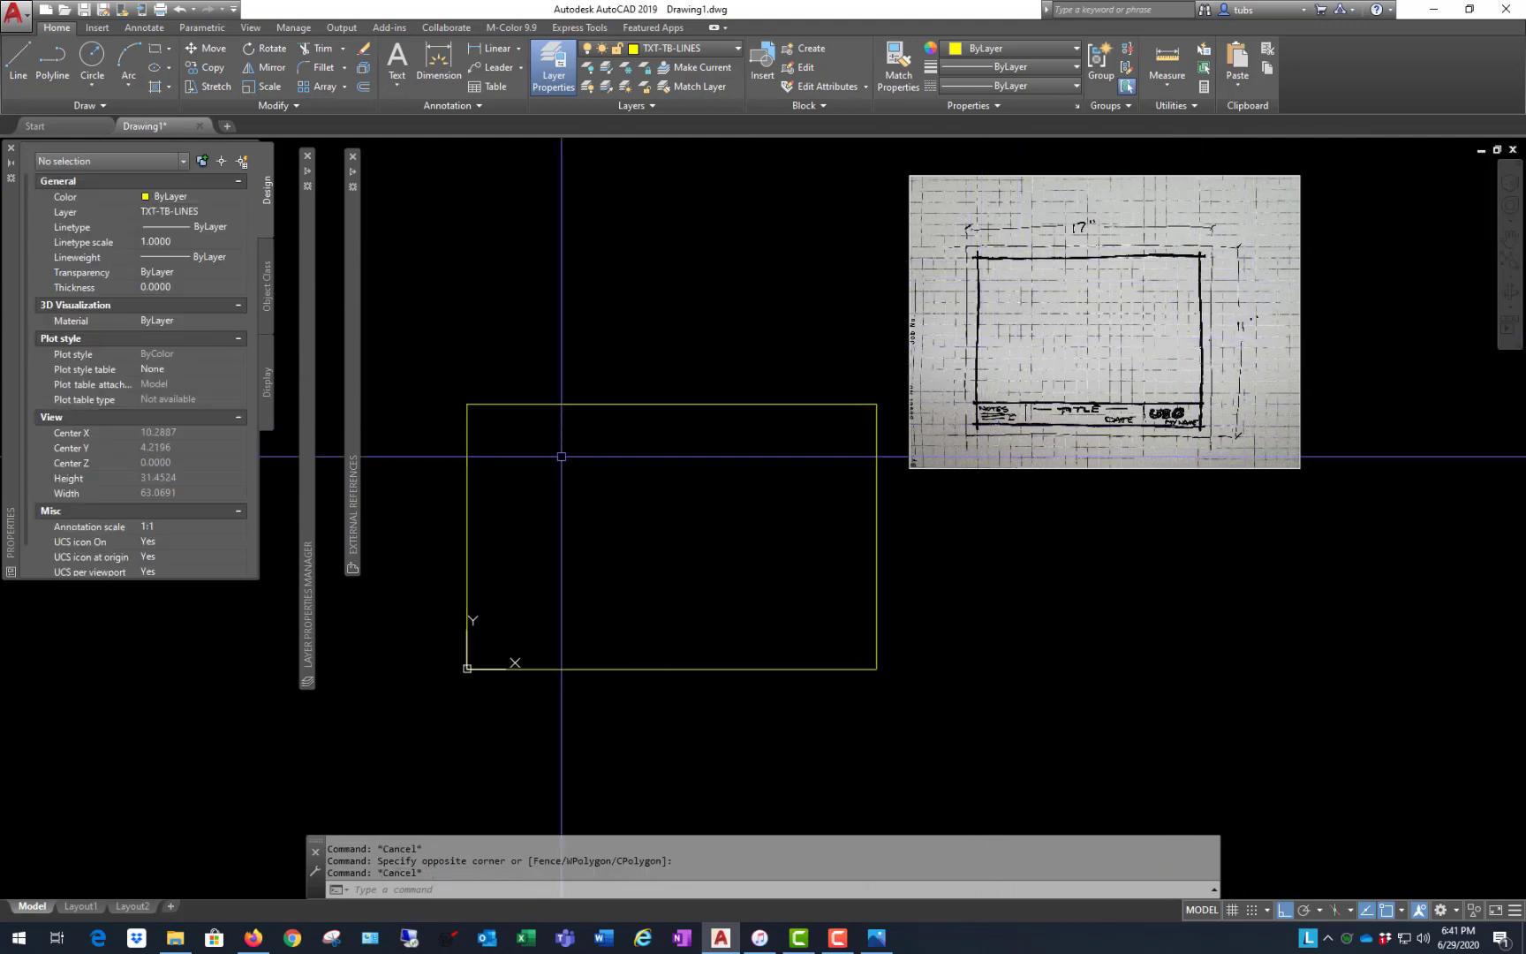
- Offset the sheet rectangle inward by .25 to create the margin border
{"action": "scroll", "coordinate": [466, 545], "scroll_direction": "up", "scroll_amount": 2}
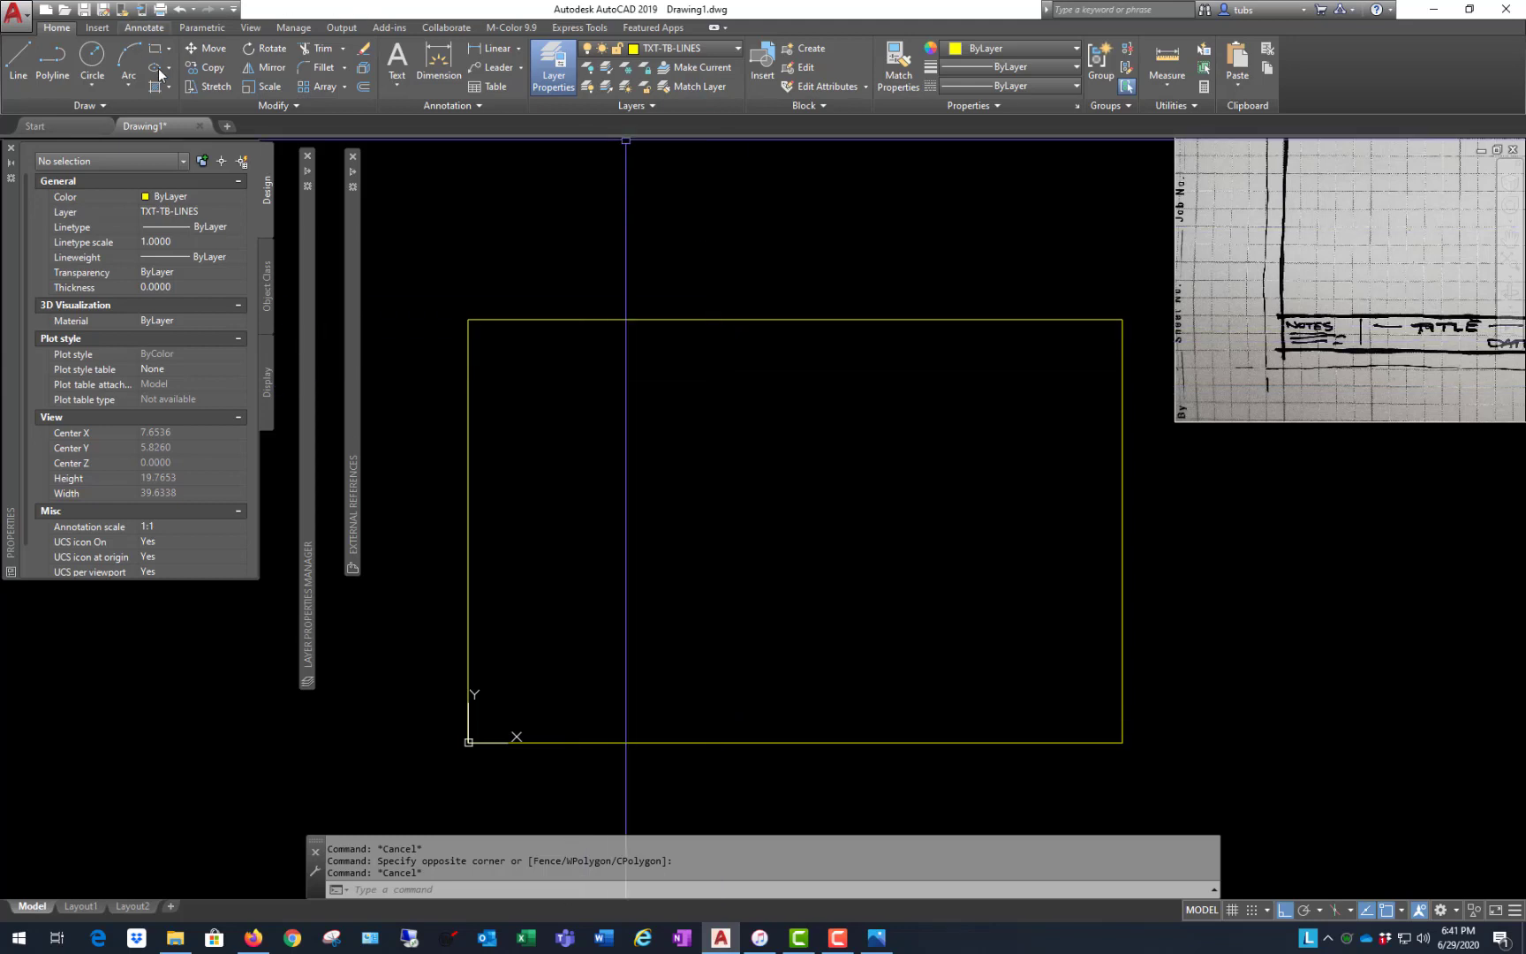
{"action": "left_click", "coordinate": [362, 88]}
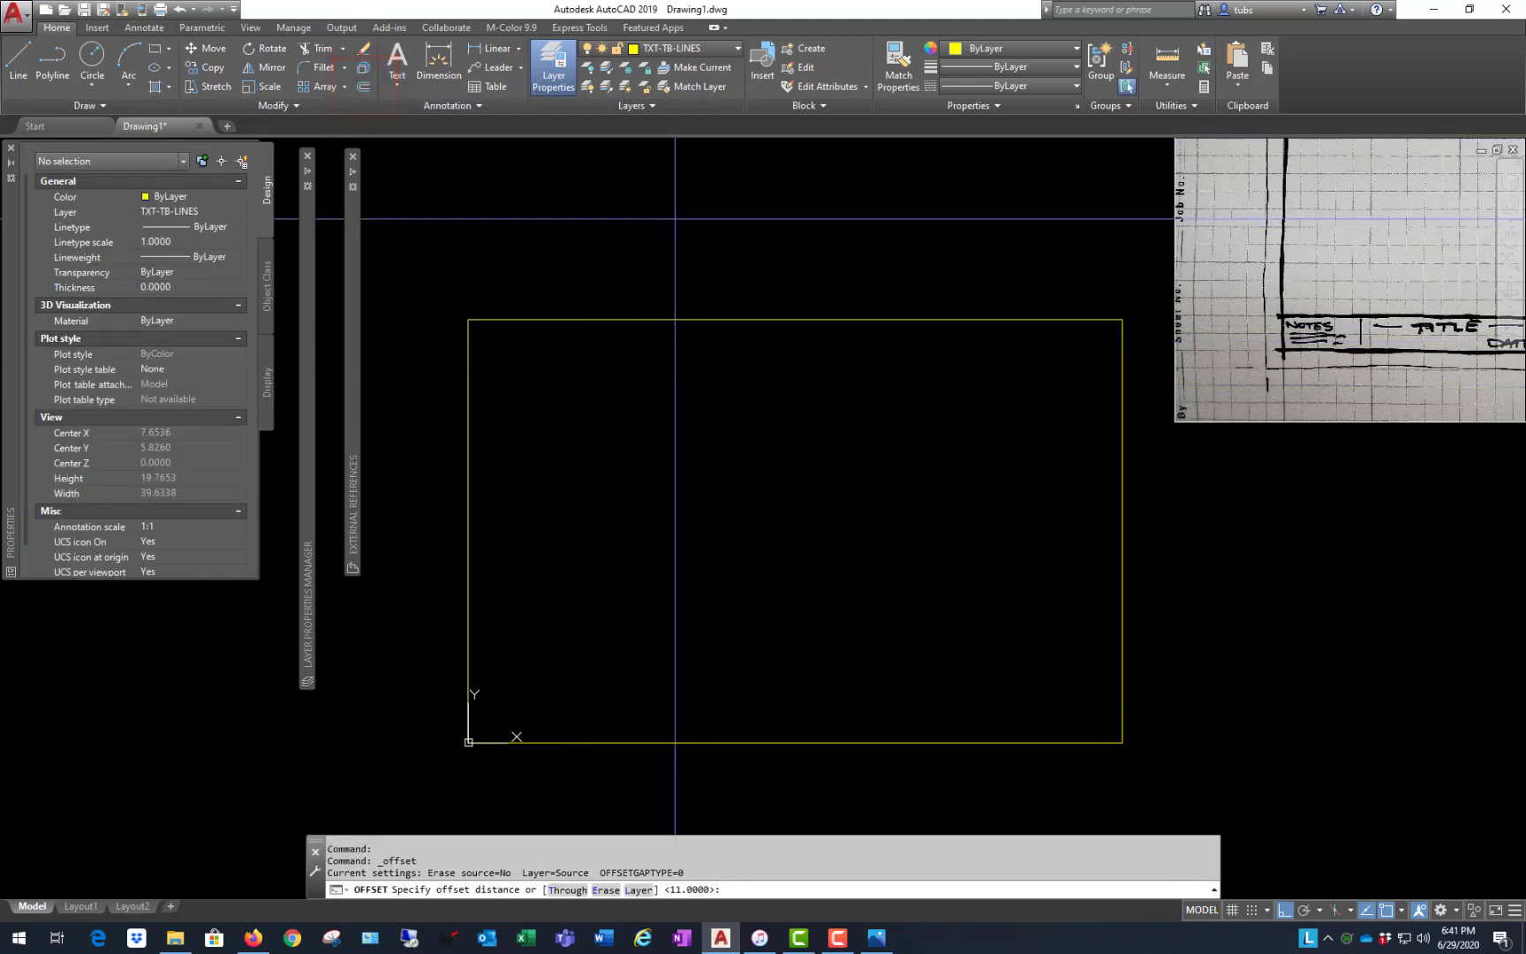
{"action": "type", "text": ".25"}
{"action": "key", "text": "Return"}
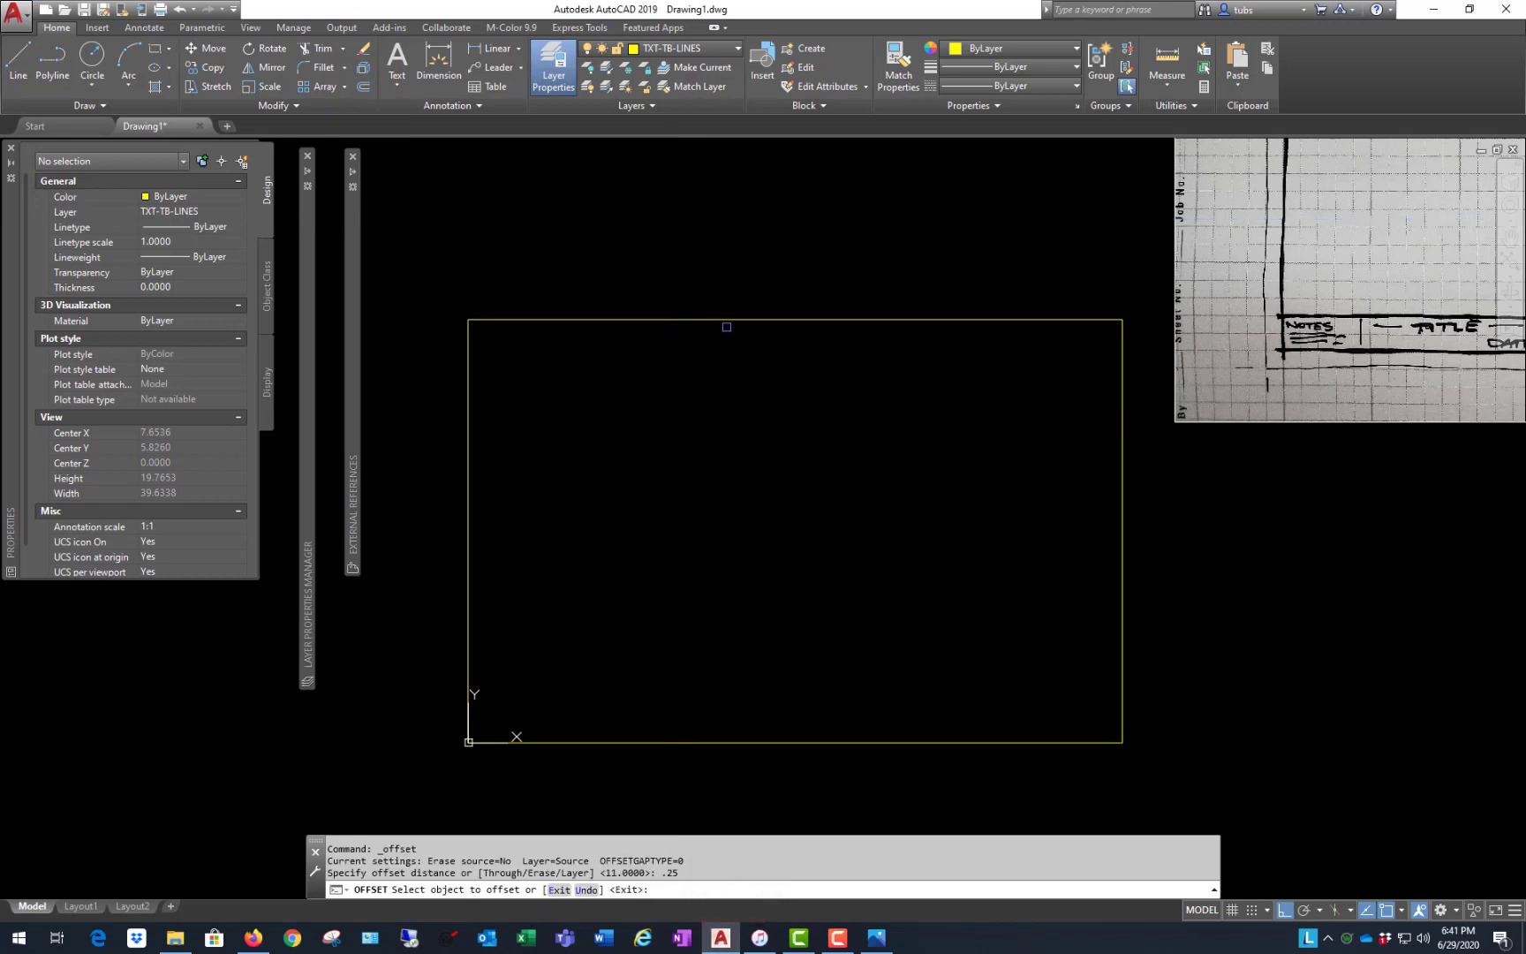
{"action": "left_click", "coordinate": [725, 326]}
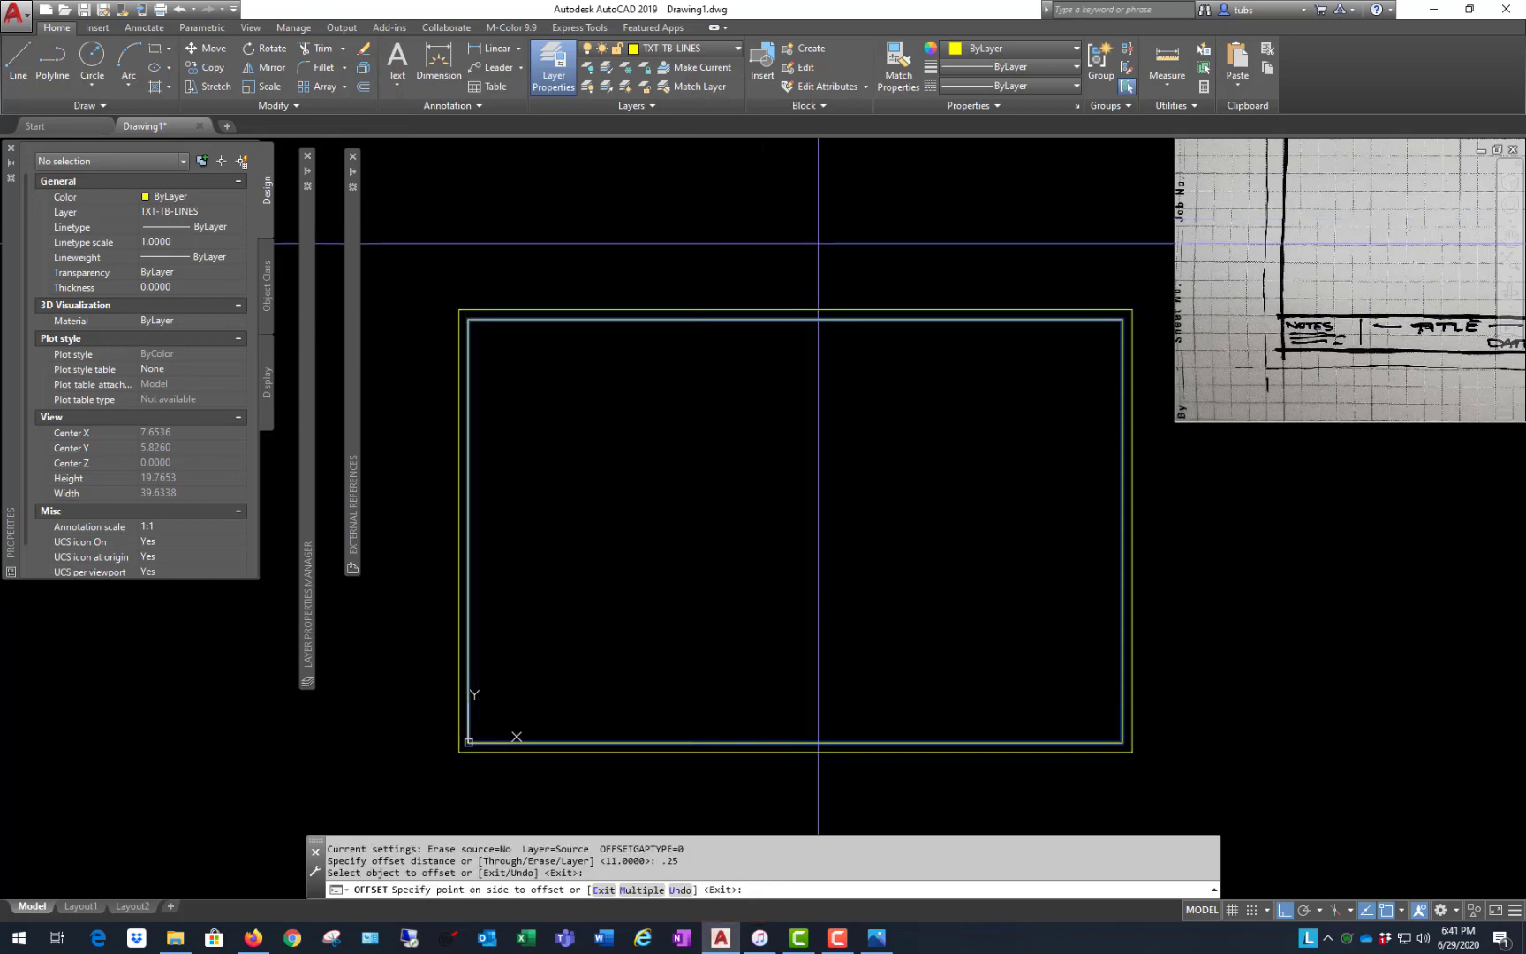
{"action": "left_click", "coordinate": [768, 406]}
{"action": "key", "text": "Return"}
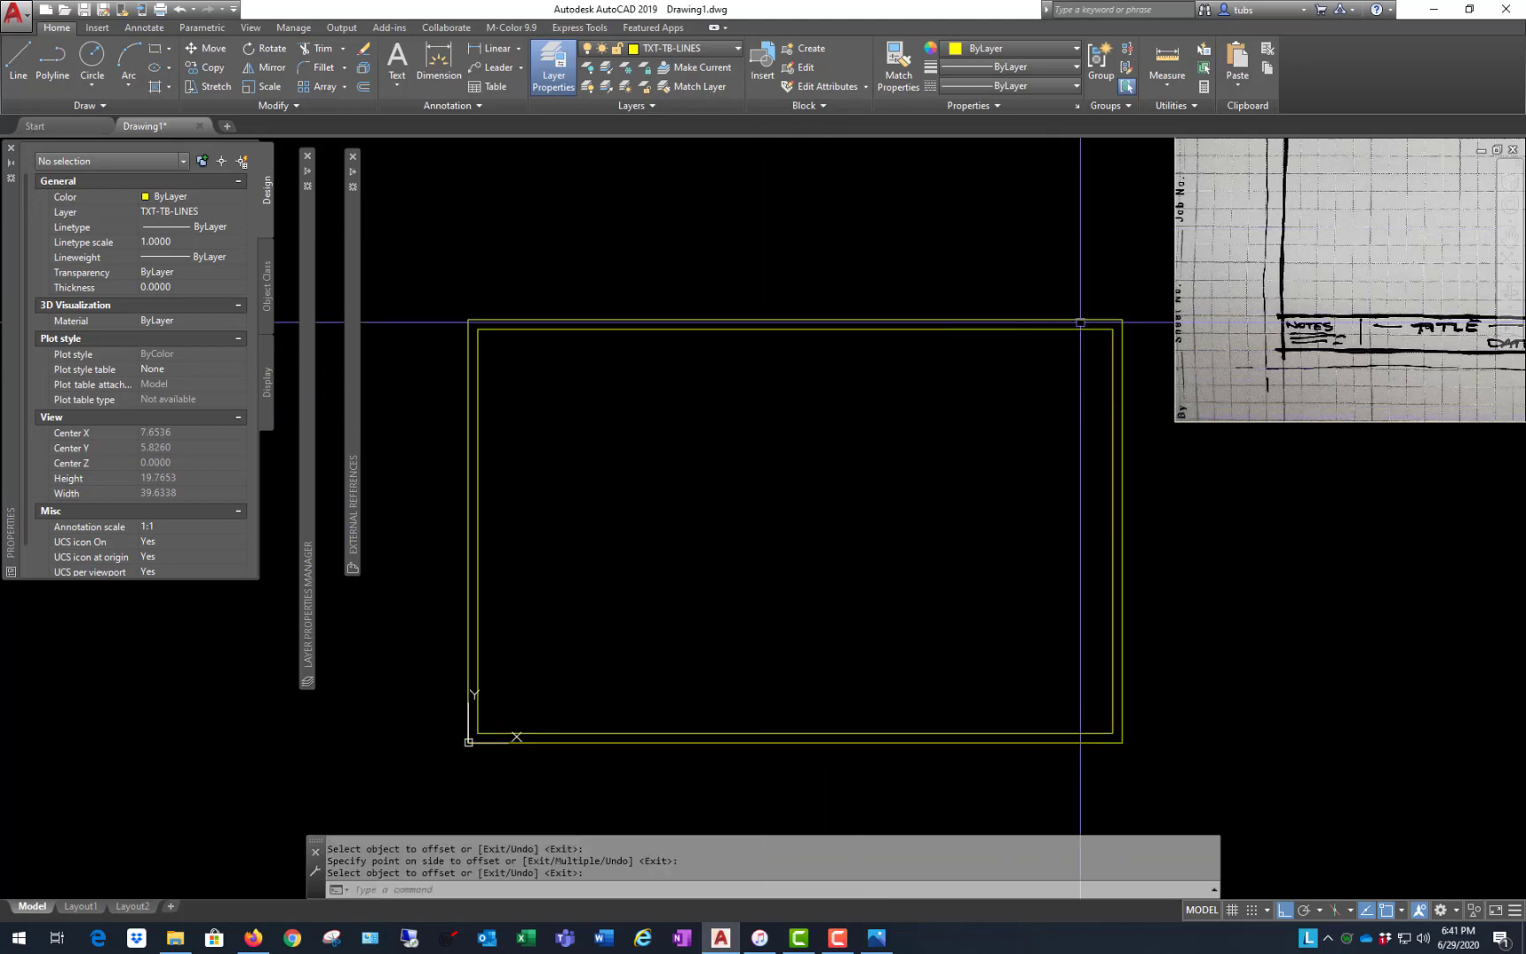
{"action": "left_click", "coordinate": [1083, 318]}
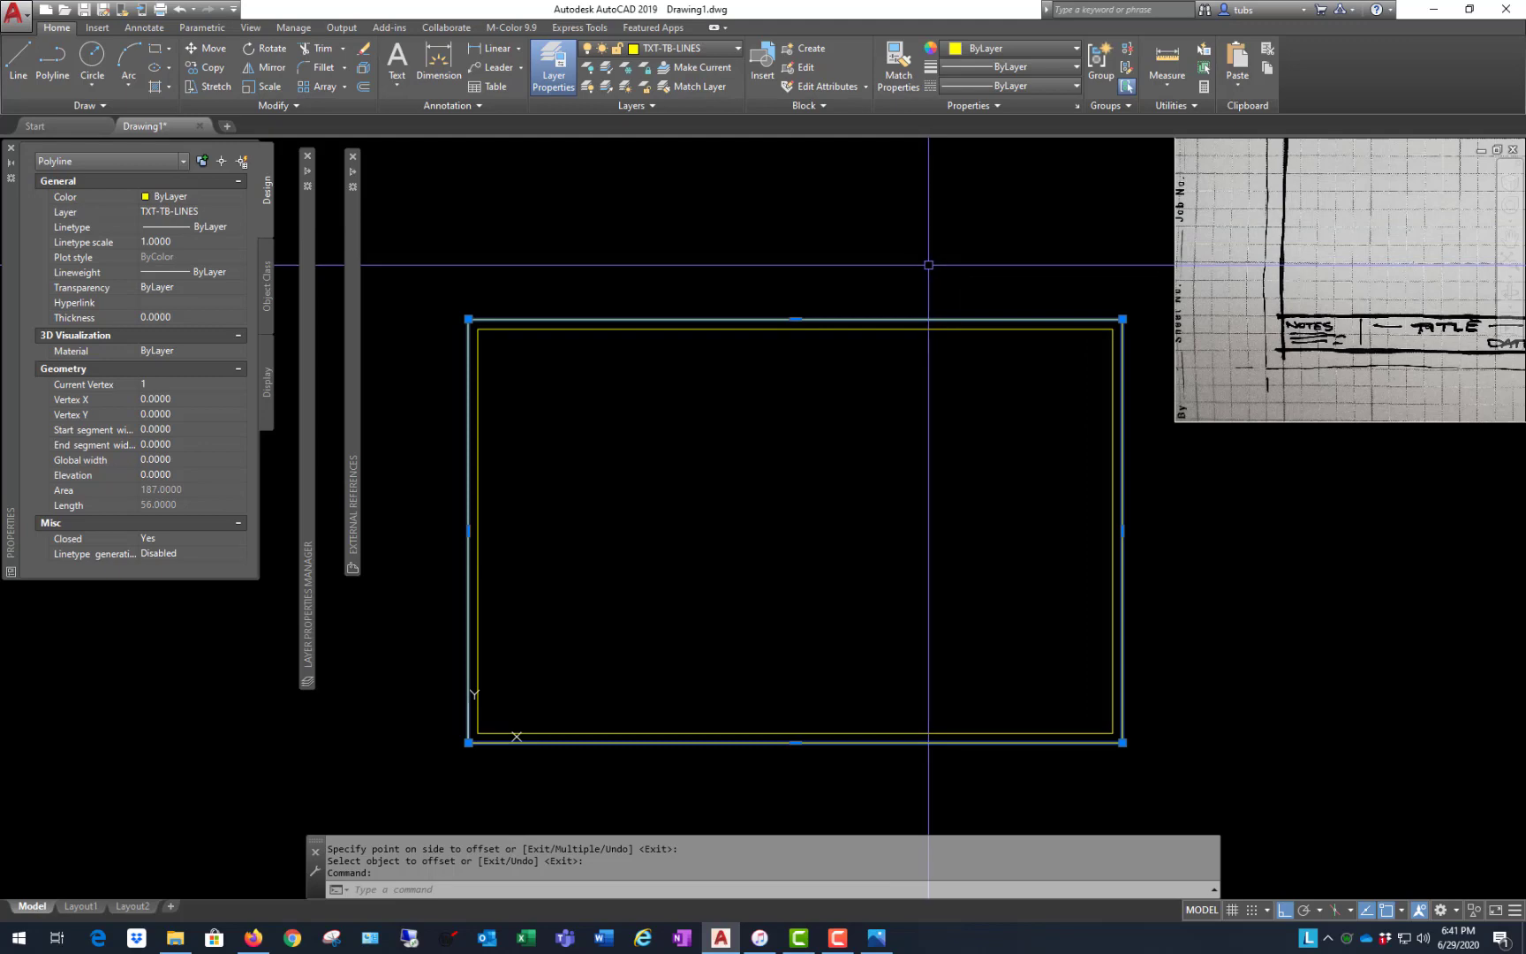
{"action": "key", "text": "Escape"}
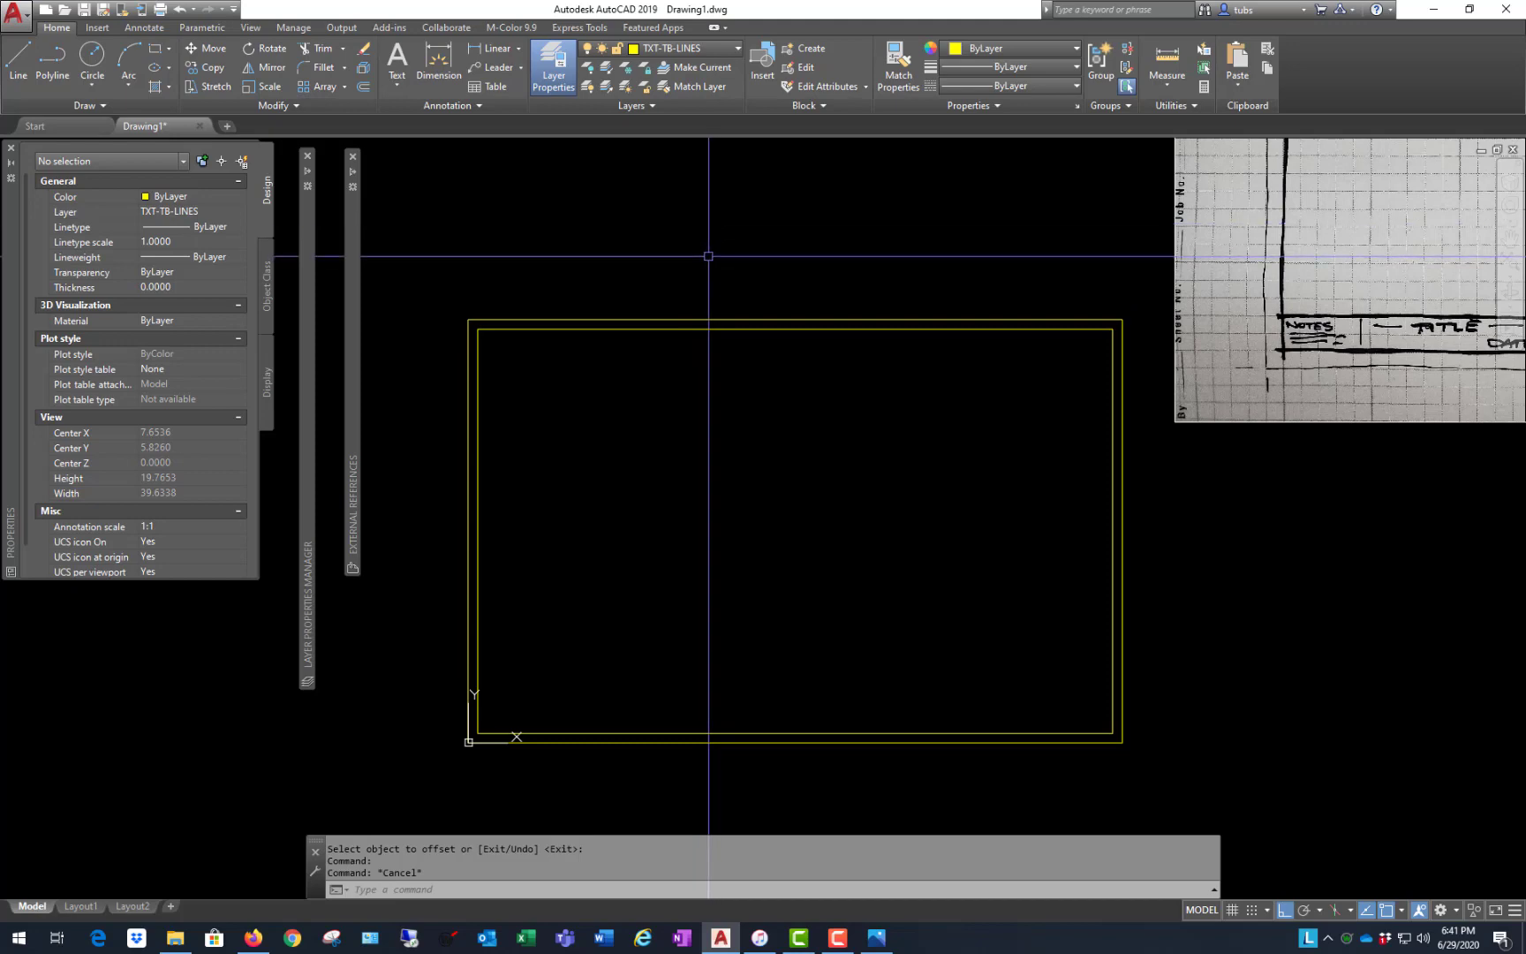
- Rename Layer2 as VPORT in the Layer Properties Manager
{"action": "mouse_move", "coordinate": [307, 392]}
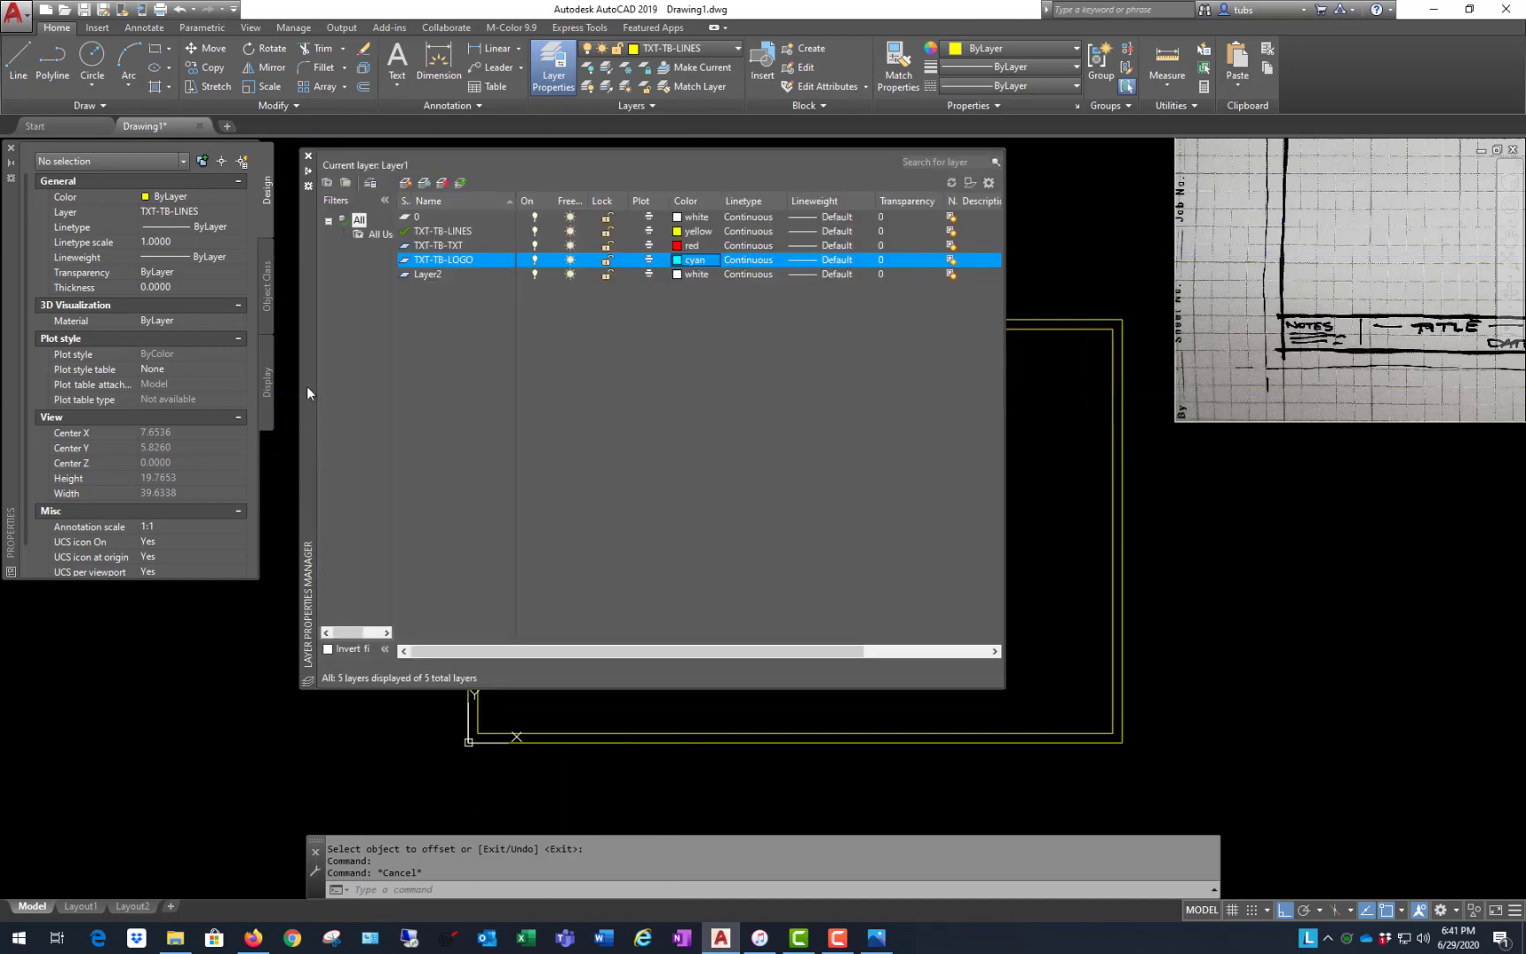
{"action": "double_click", "coordinate": [442, 275]}
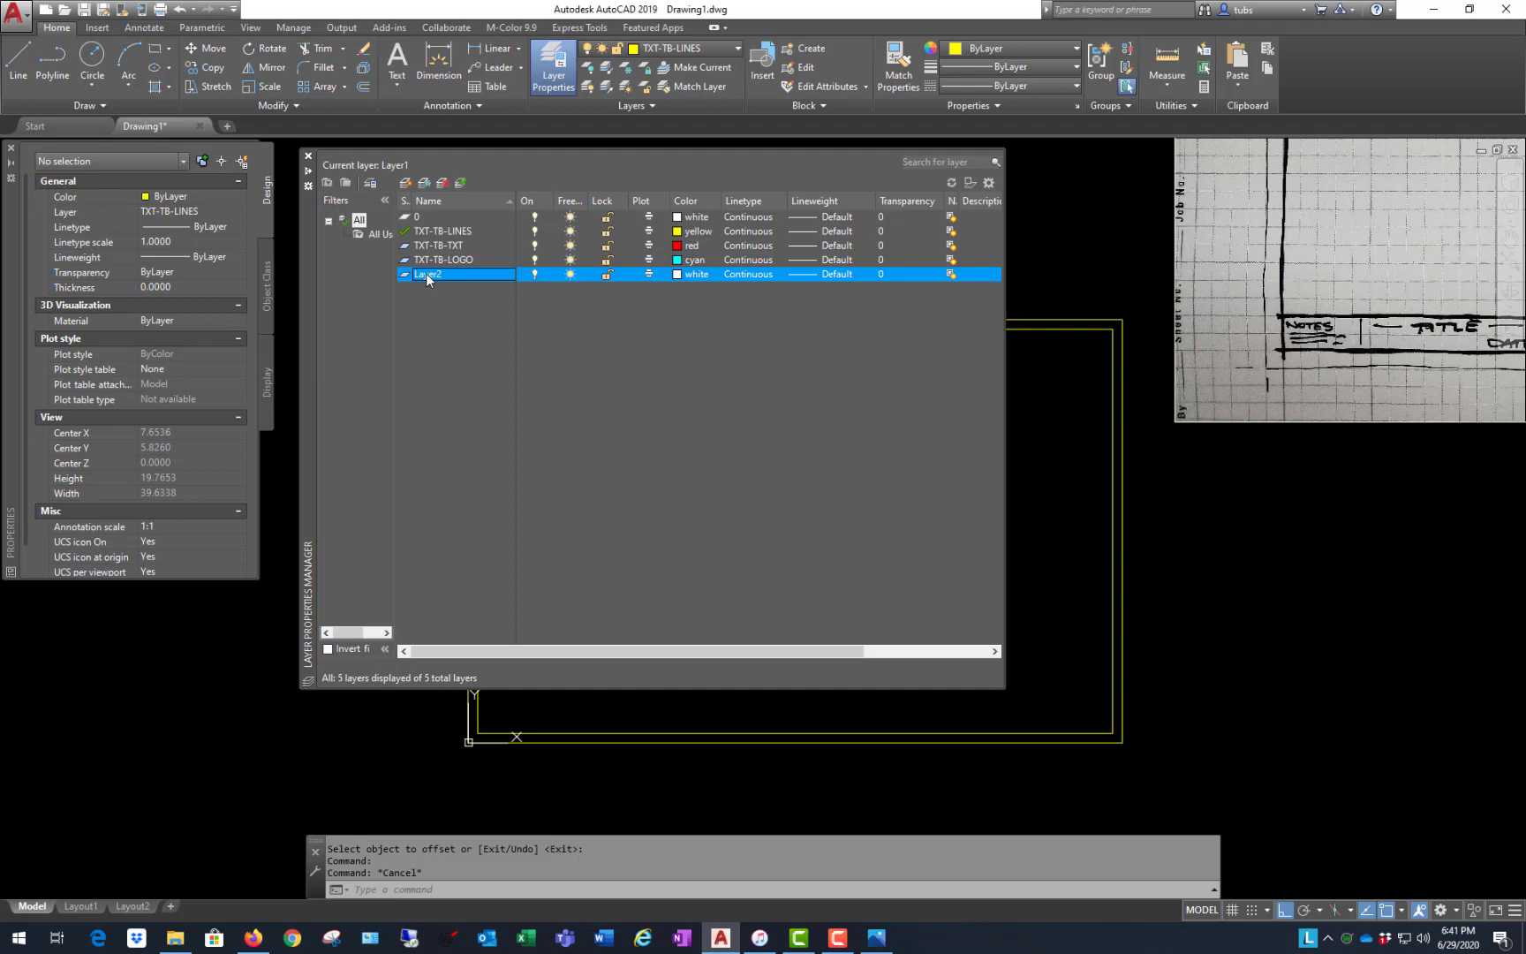
{"action": "type", "text": "VPORT"}
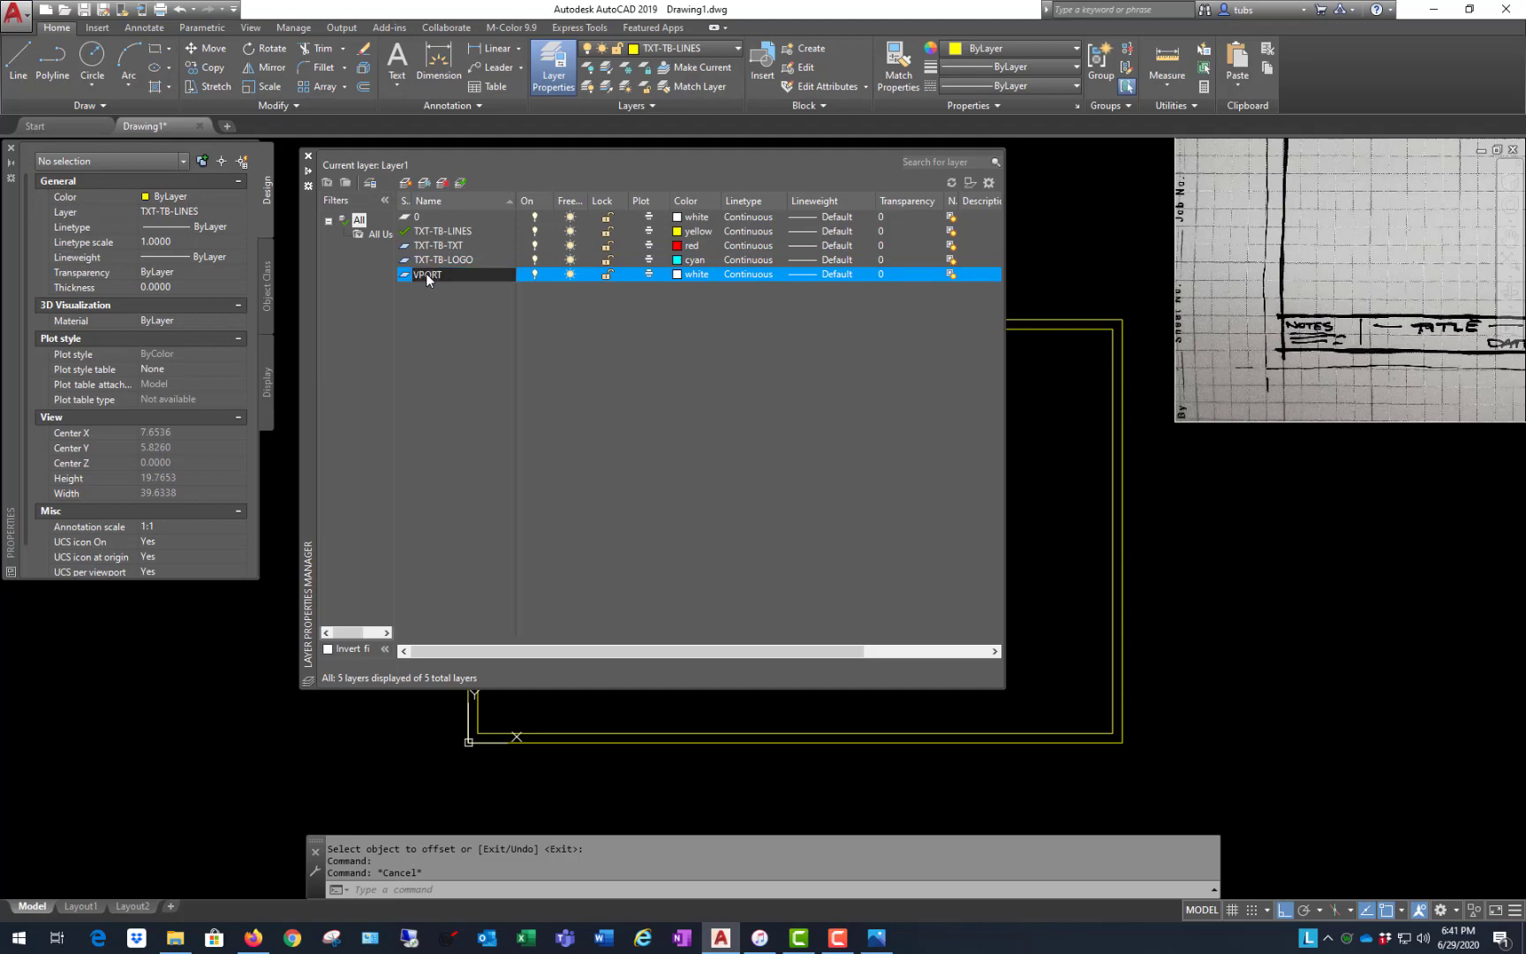
{"action": "key", "text": "Return"}
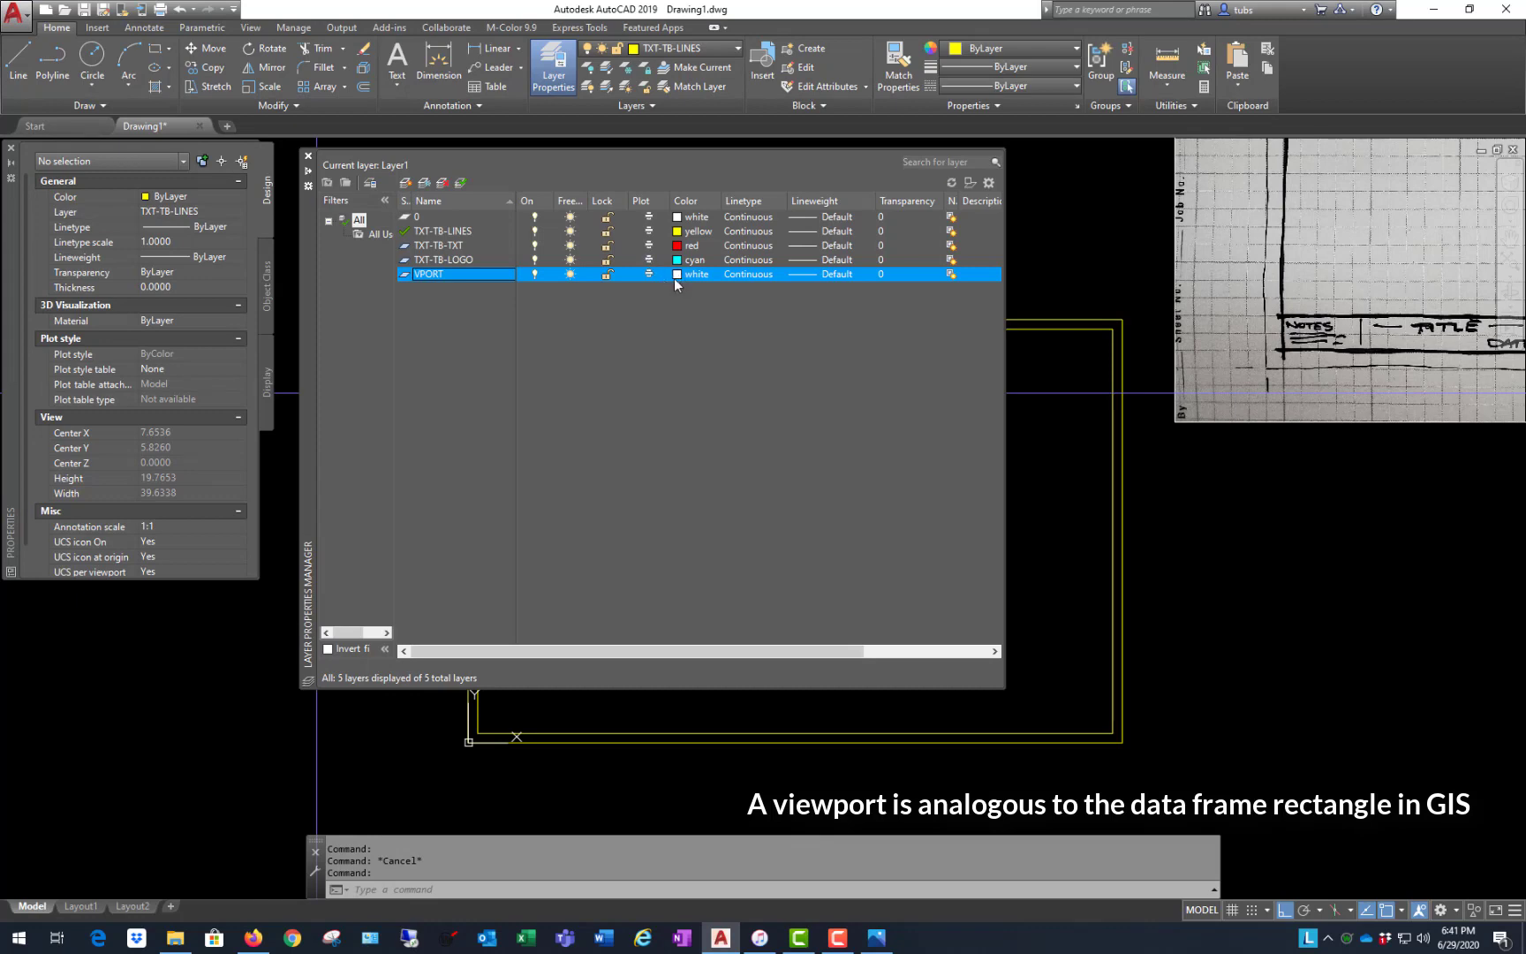
- Rename the VPORT layer as TXT-TB-NO PRINT and turn off its plotting
{"action": "left_click", "coordinate": [431, 275]}
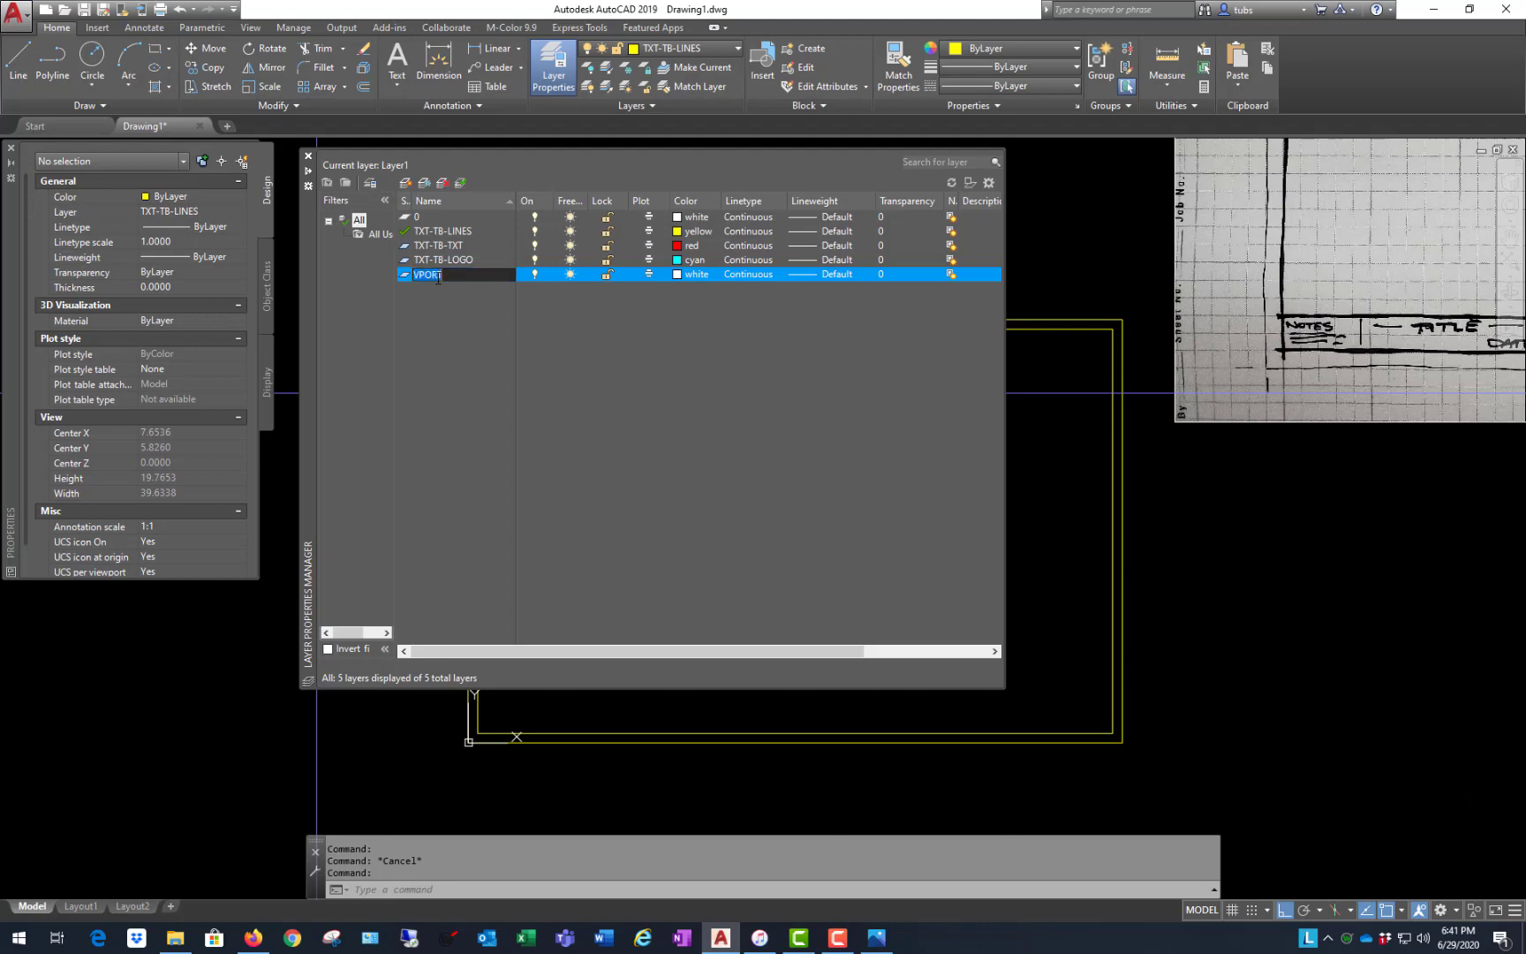
{"action": "type", "text": "TXT-TB-NO PRIN"}
{"action": "left_click", "coordinate": [437, 275]}
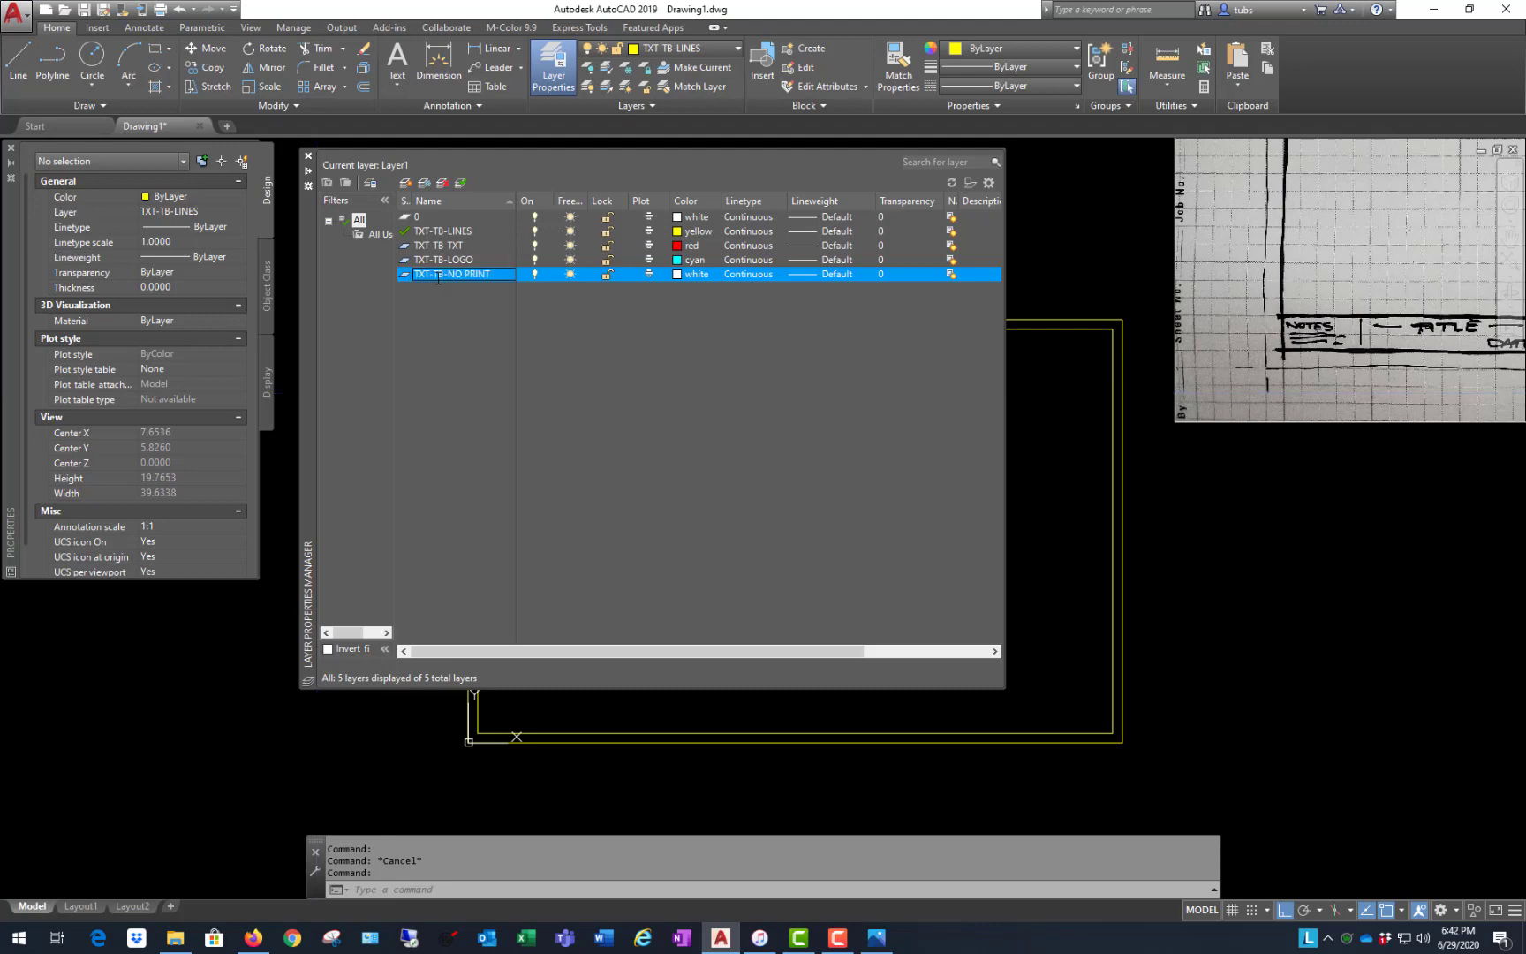
{"action": "left_click", "coordinate": [648, 275]}
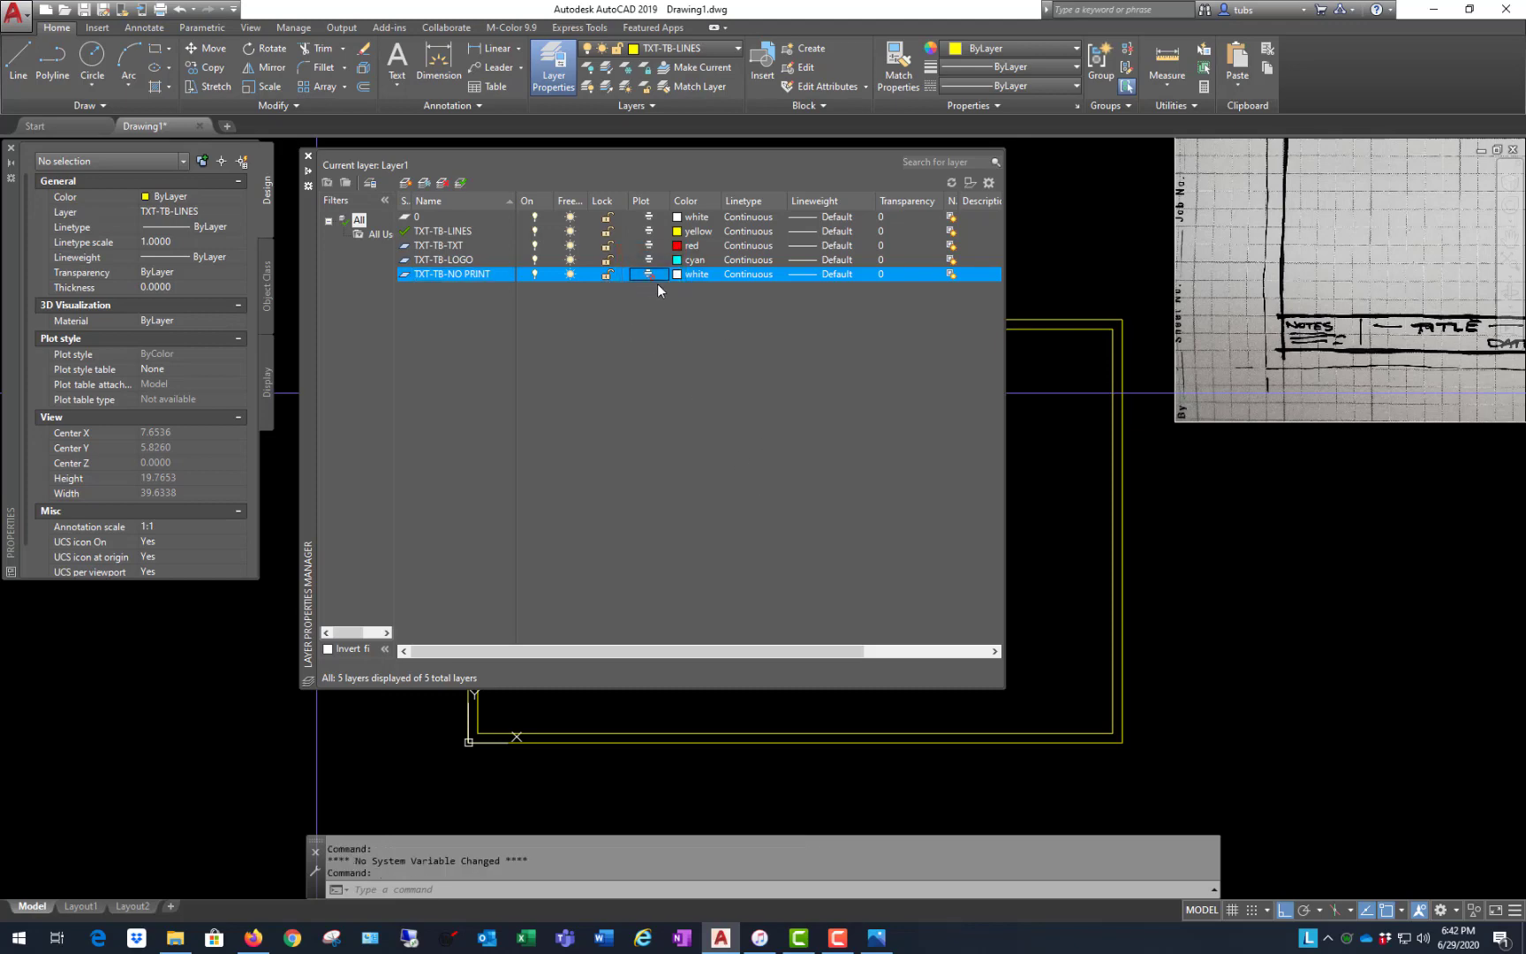
- Try out swatches for the TXT-TB-NO PRINT layer color and set it to red
{"action": "left_click", "coordinate": [677, 274]}
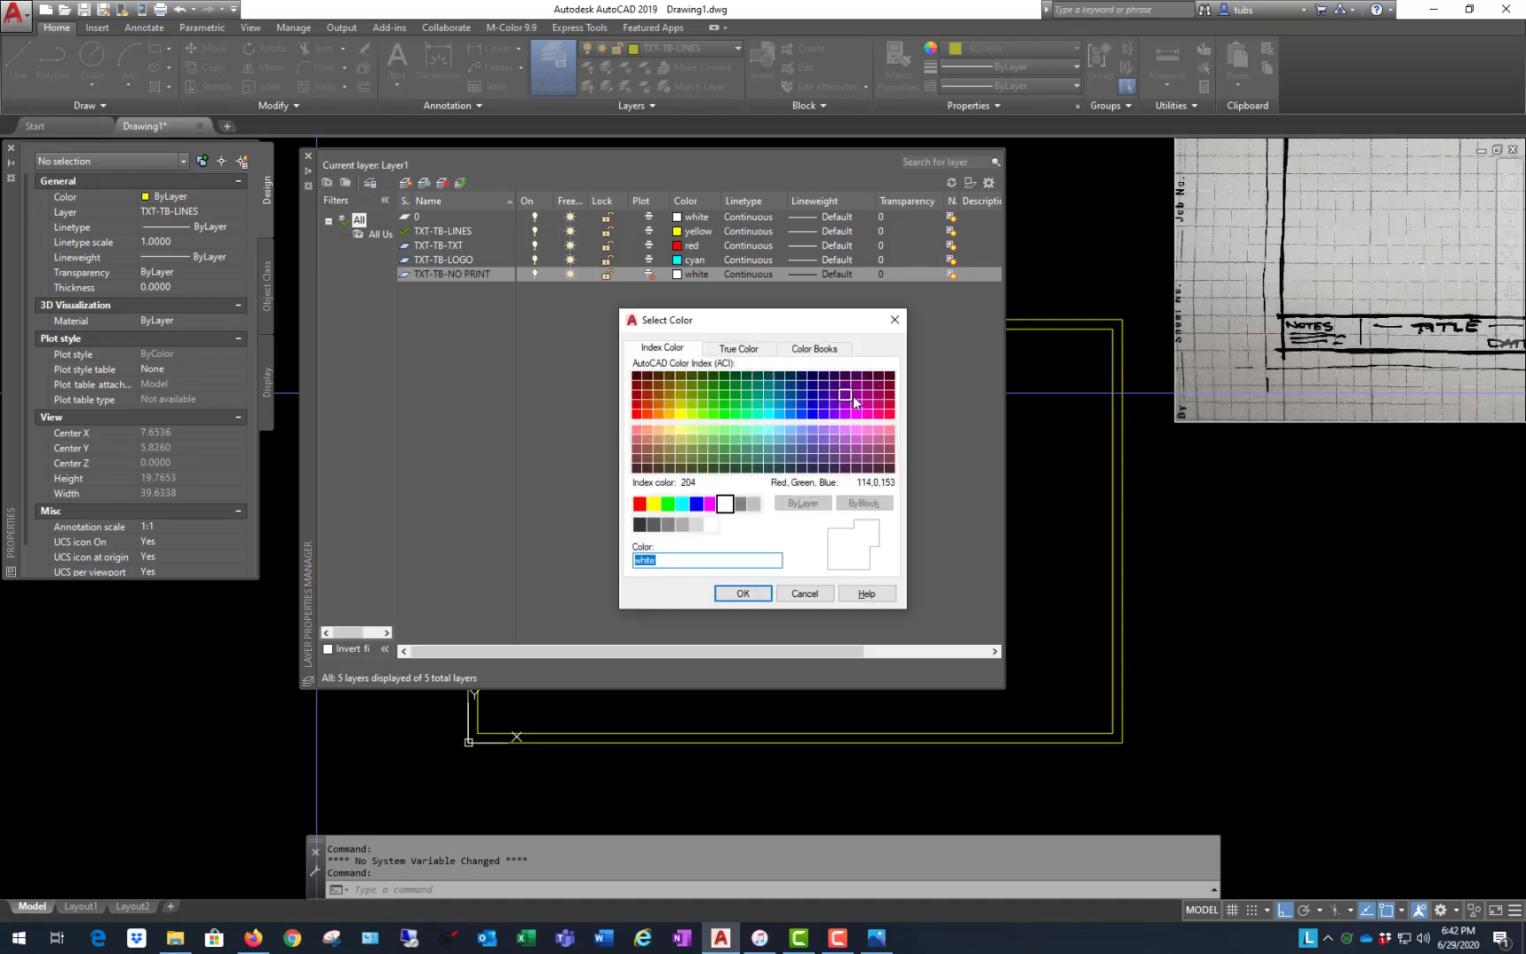
{"action": "left_click", "coordinate": [860, 399]}
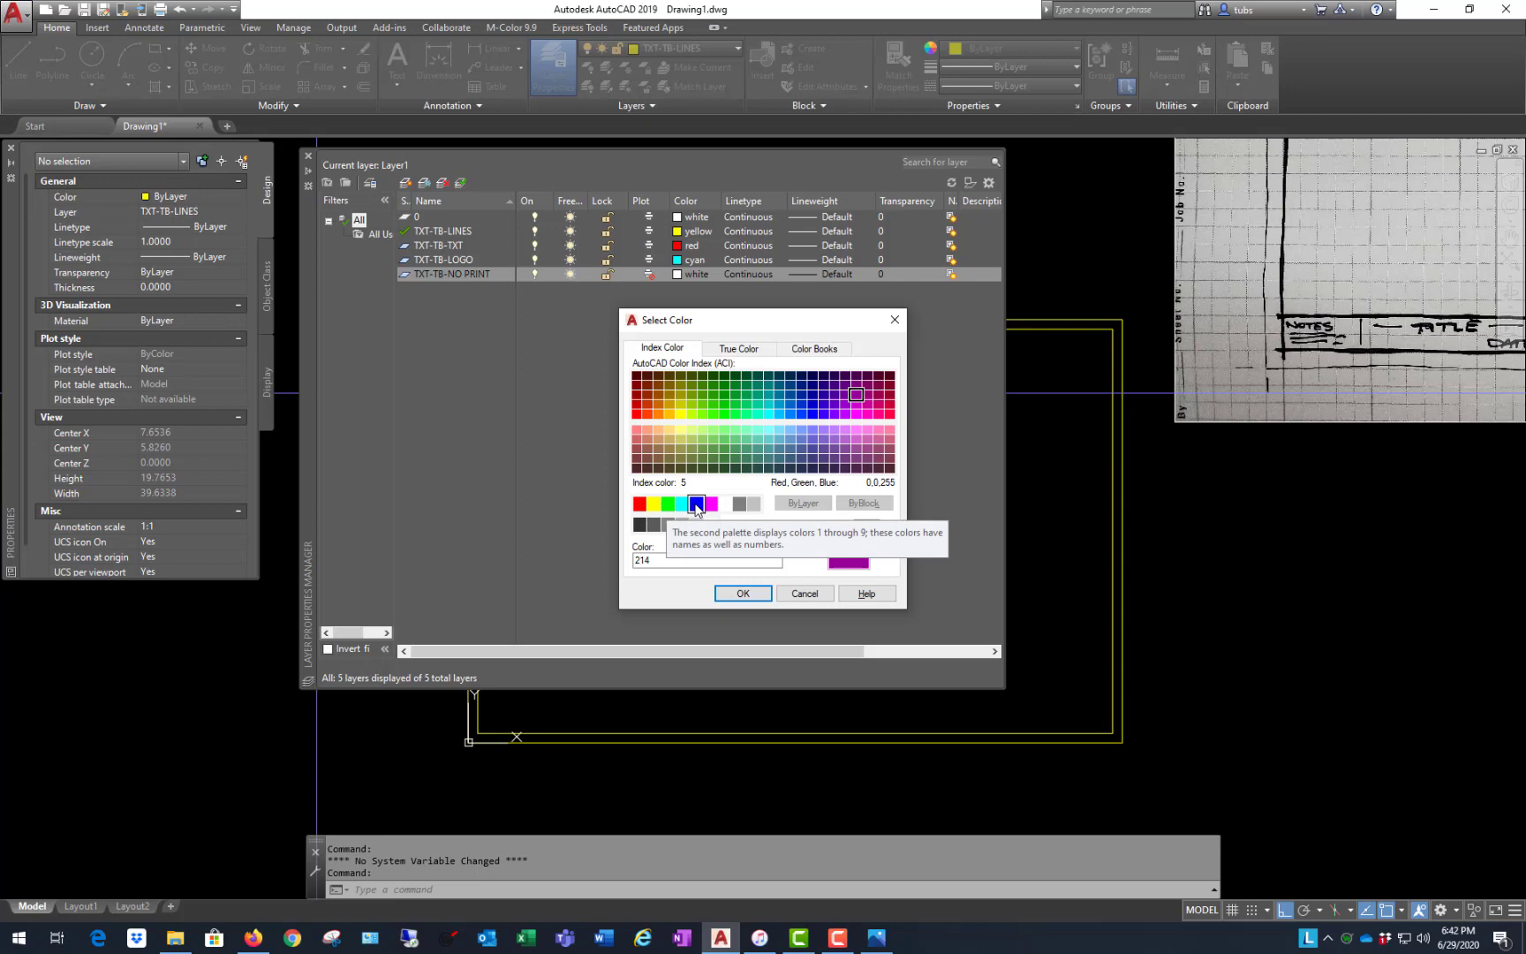
{"action": "left_click", "coordinate": [752, 505]}
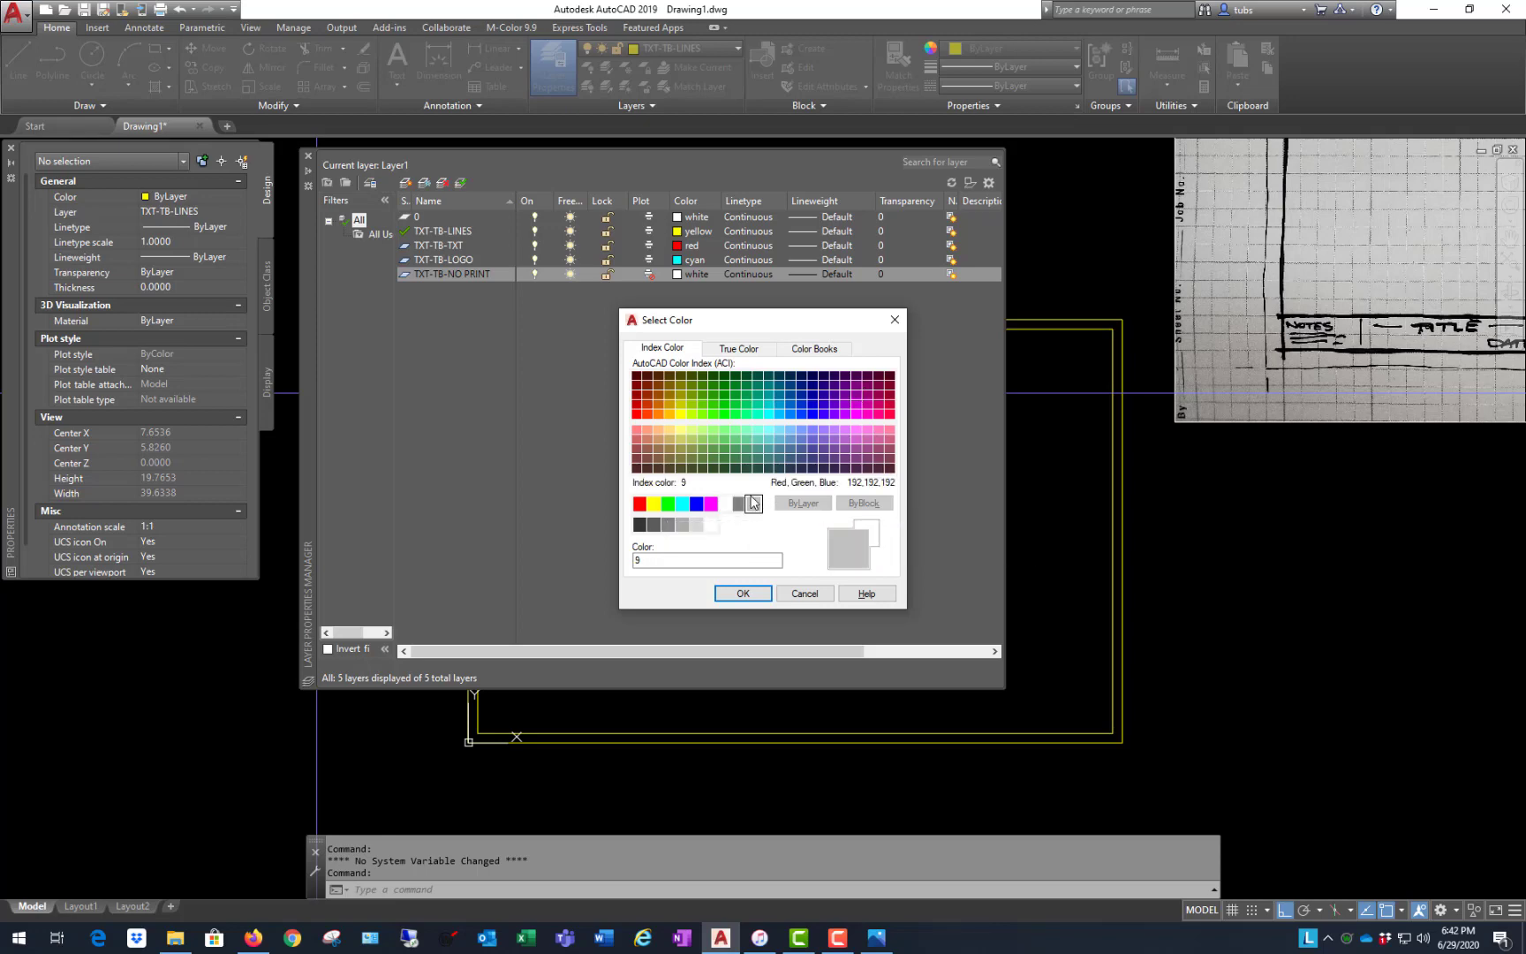
{"action": "left_click", "coordinate": [645, 431]}
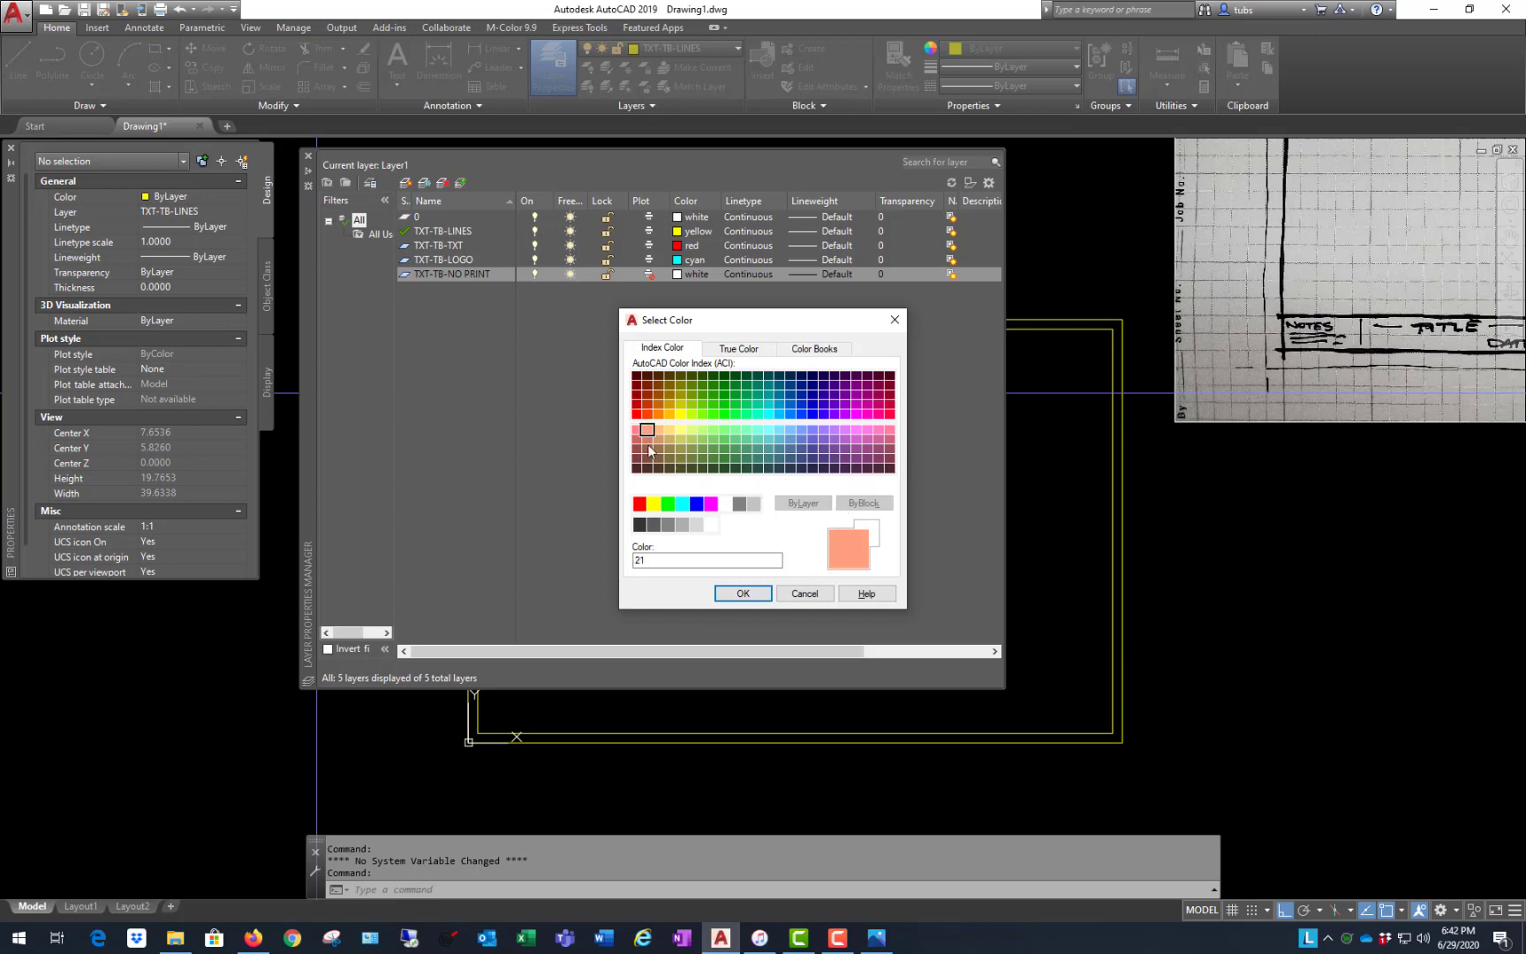
{"action": "left_click", "coordinate": [636, 431]}
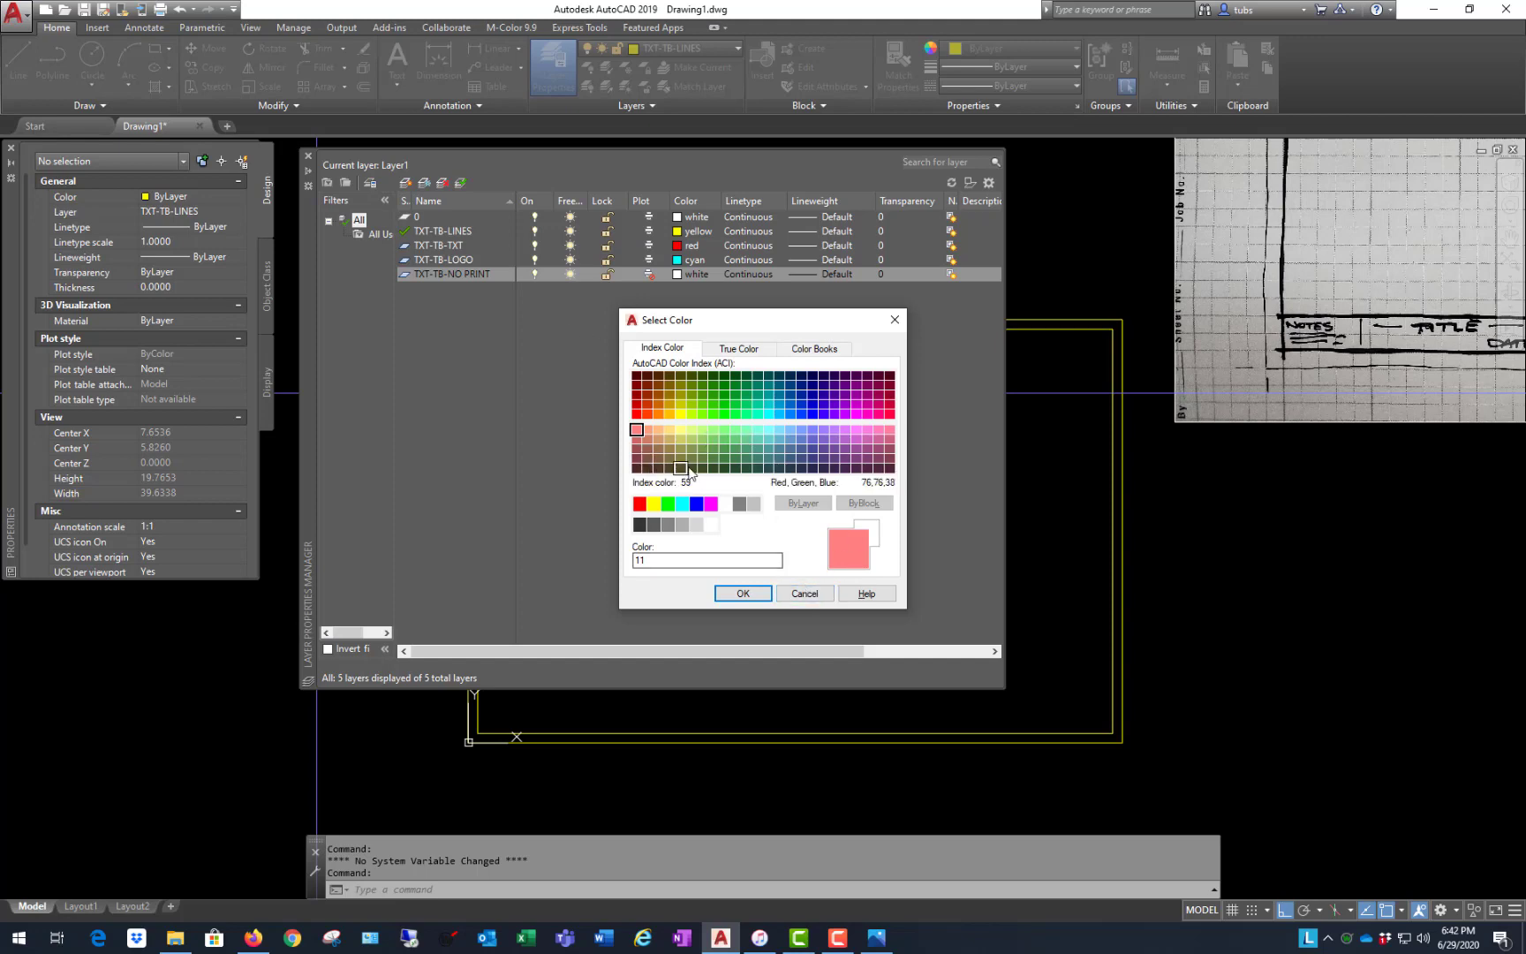
{"action": "left_click", "coordinate": [638, 504]}
{"action": "left_click", "coordinate": [654, 504]}
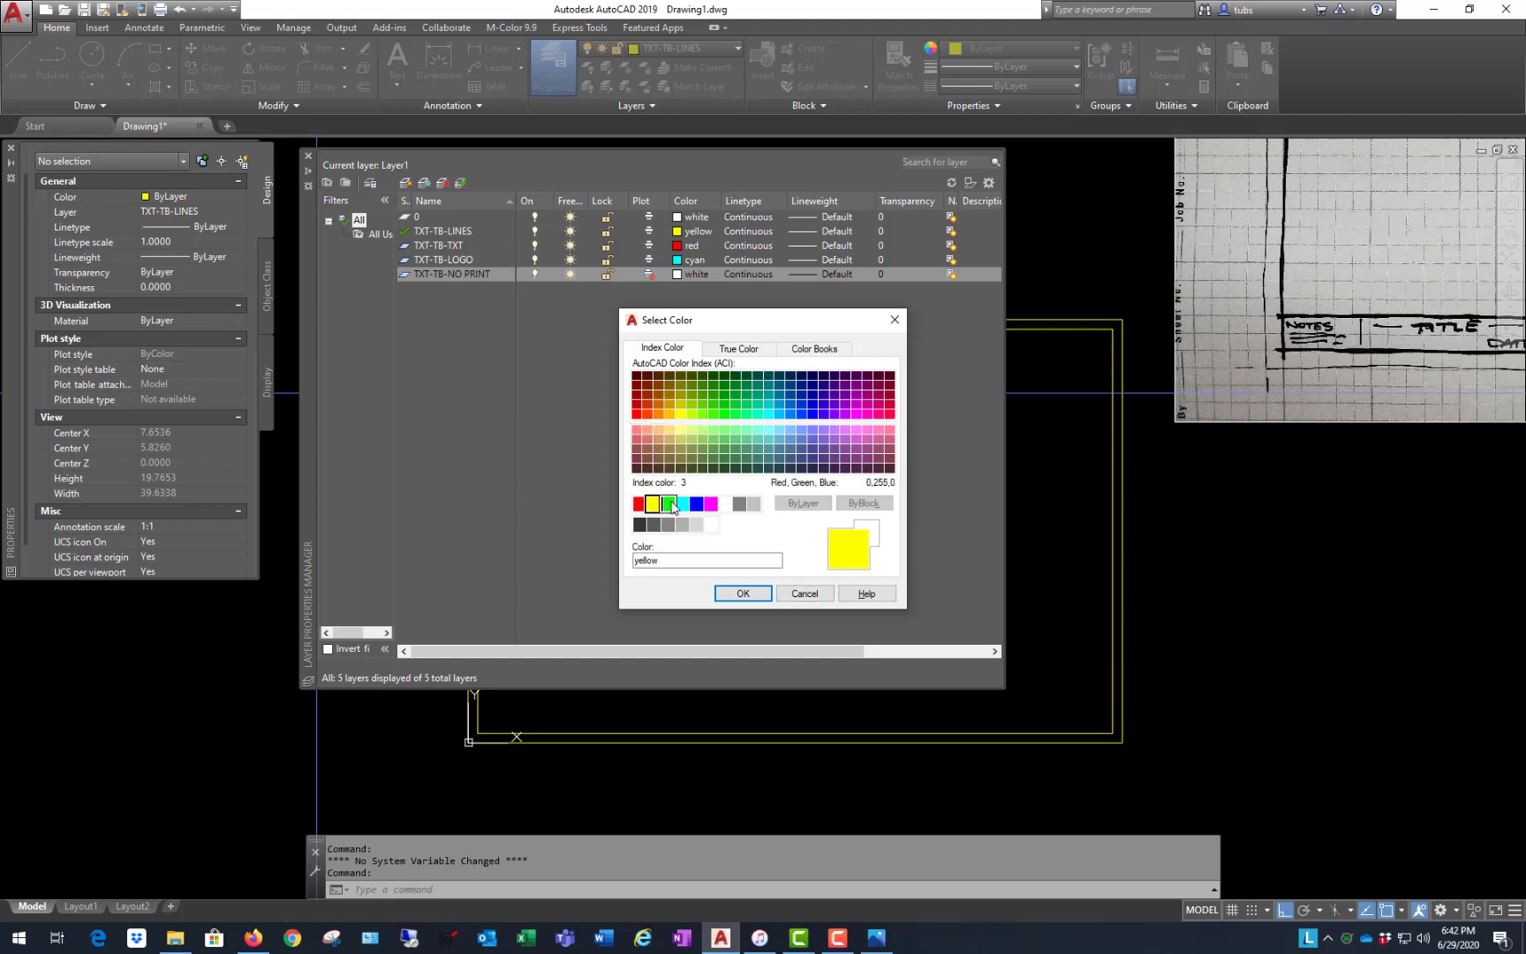
{"action": "left_click", "coordinate": [667, 504]}
{"action": "left_click", "coordinate": [682, 503]}
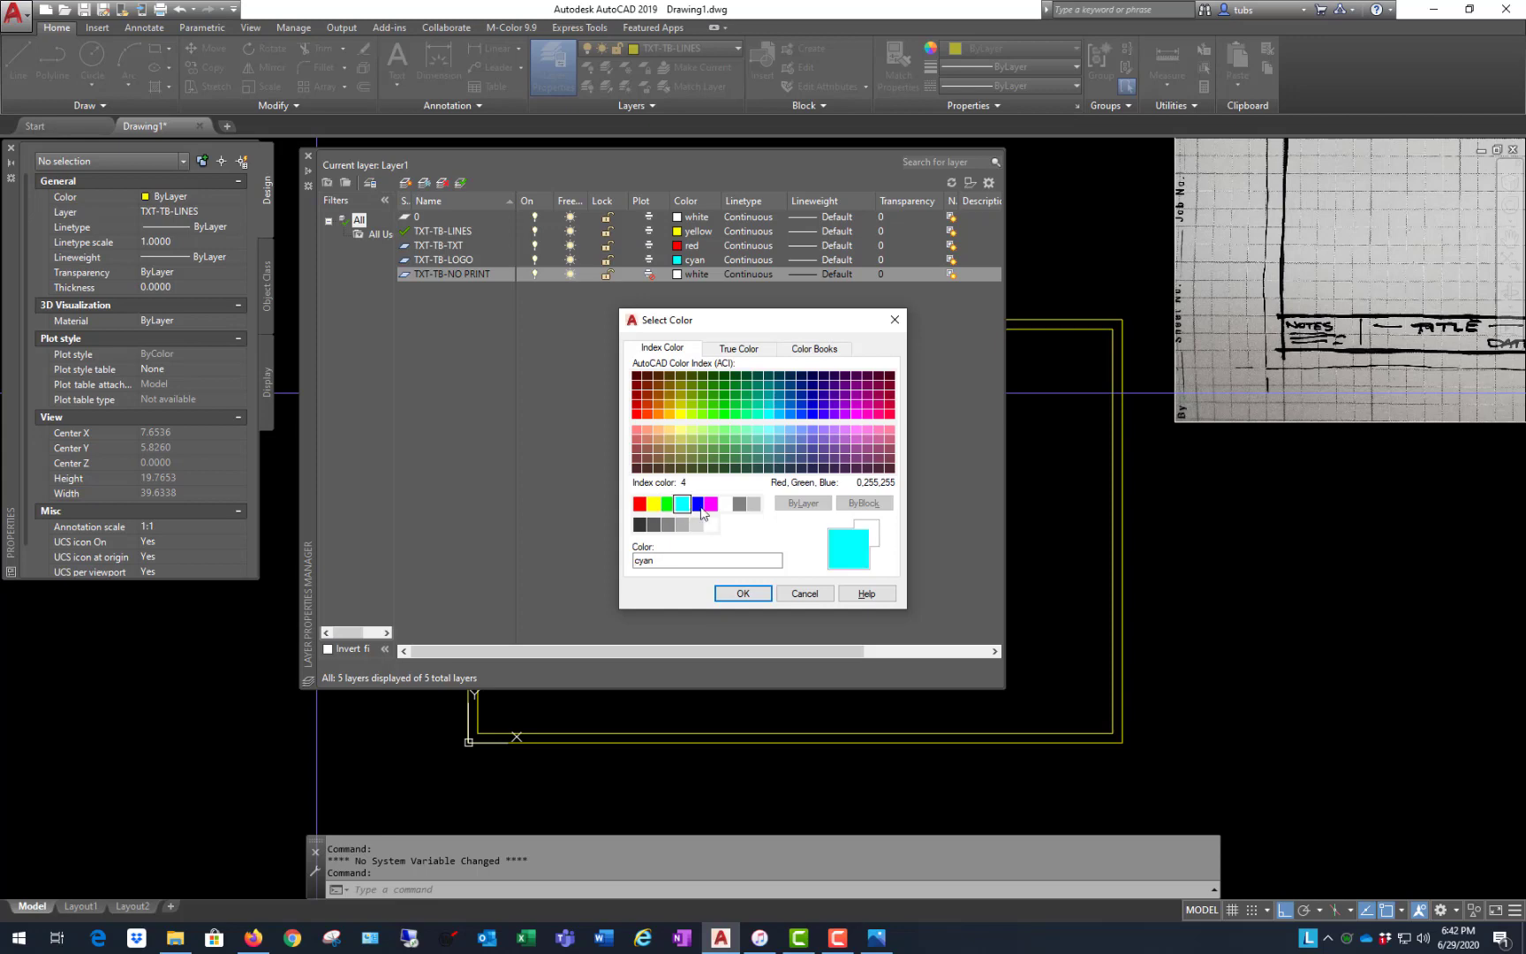
{"action": "left_click", "coordinate": [639, 503]}
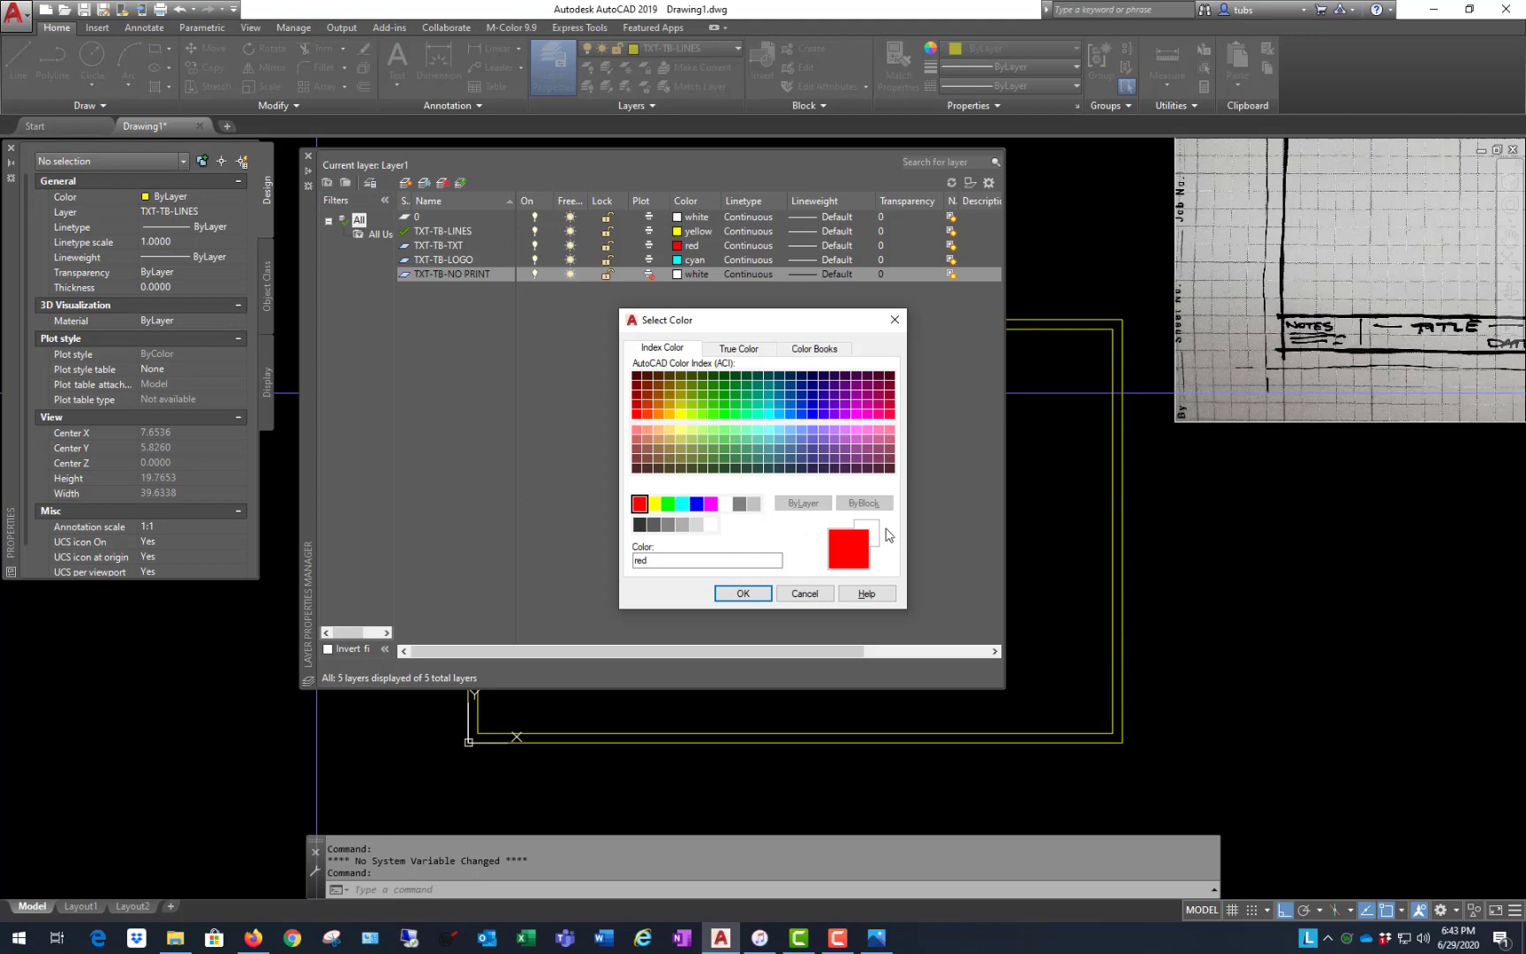
{"action": "left_click_drag", "start_coordinate": [773, 319], "coordinate": [785, 317]}
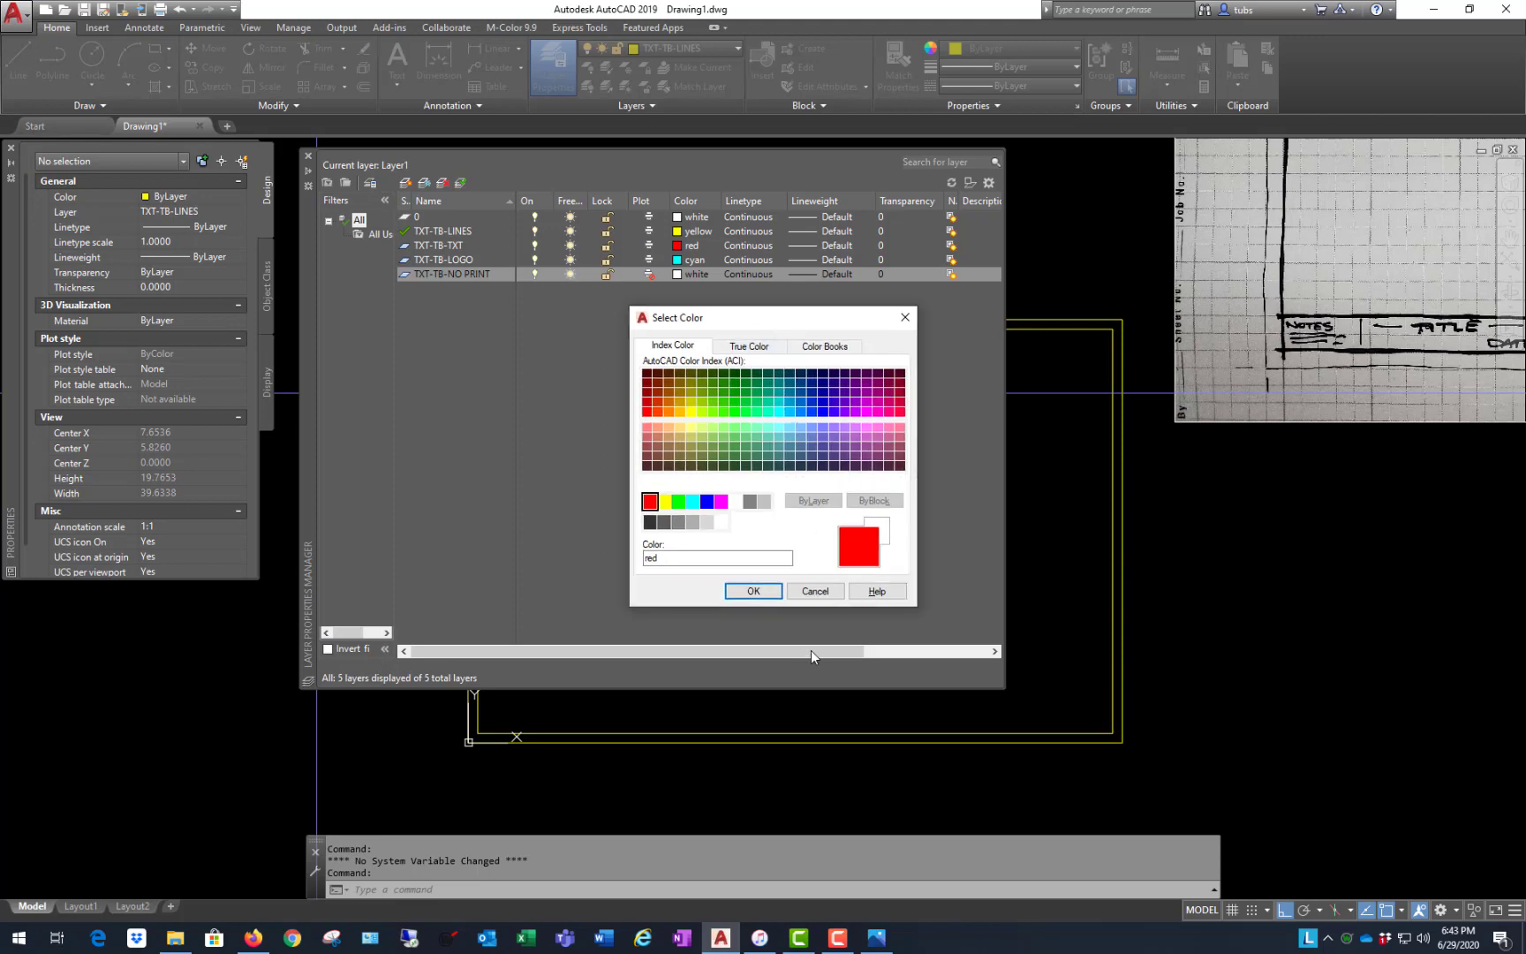
{"action": "left_click", "coordinate": [765, 590]}
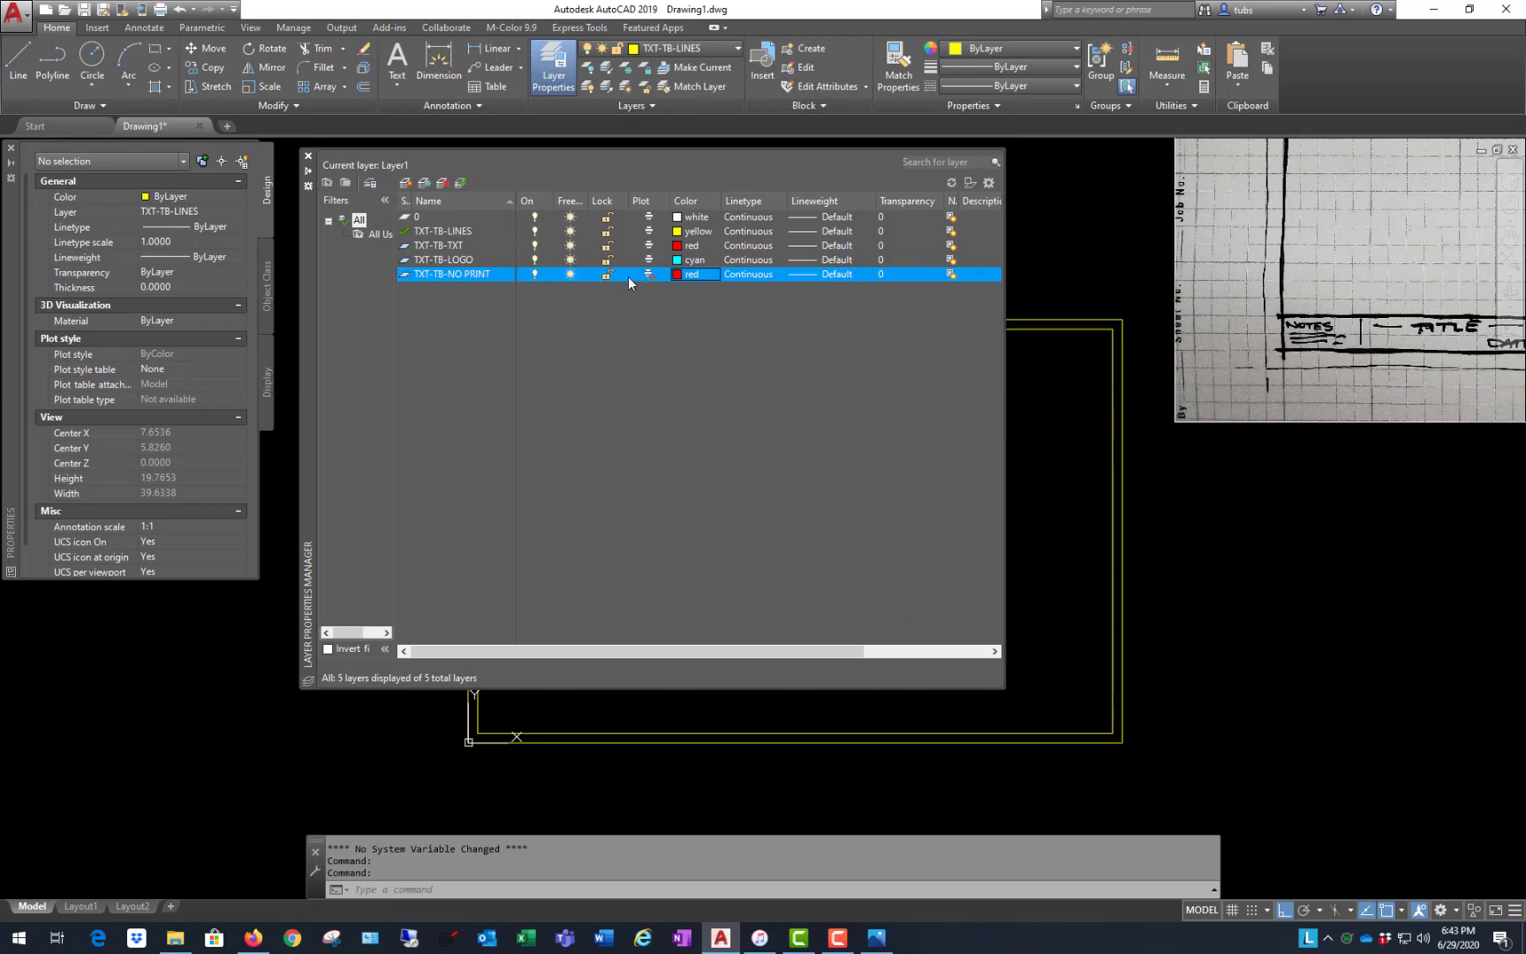
- Set the TXT-TB-NO PRINT layer's color to purple, index color 216
{"action": "left_click", "coordinate": [678, 276]}
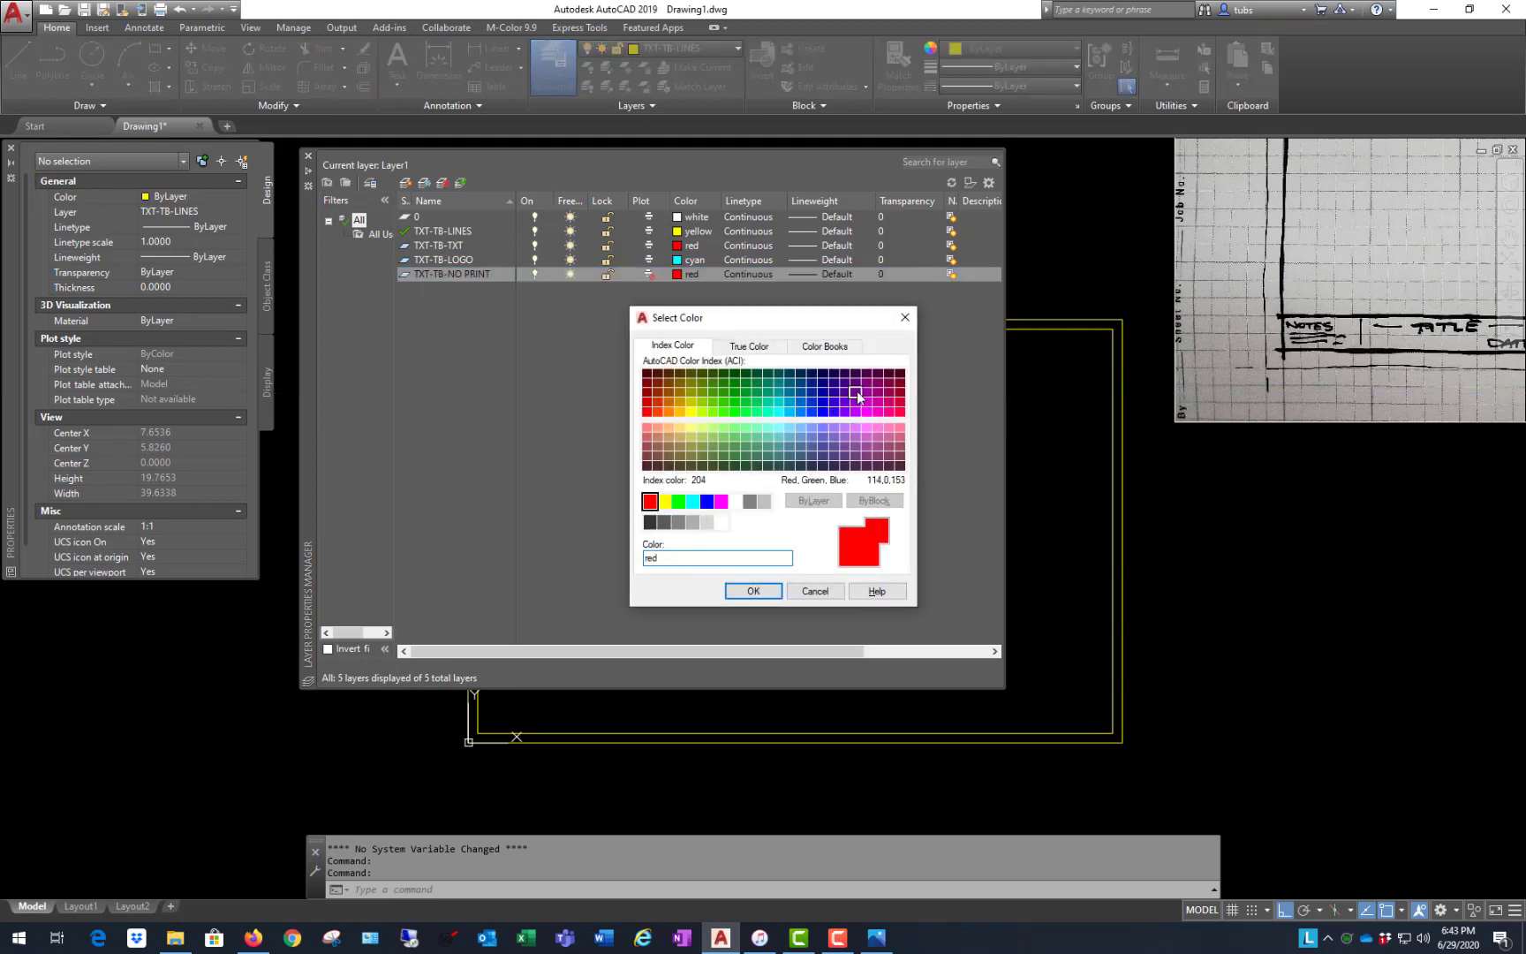
{"action": "left_click", "coordinate": [857, 394]}
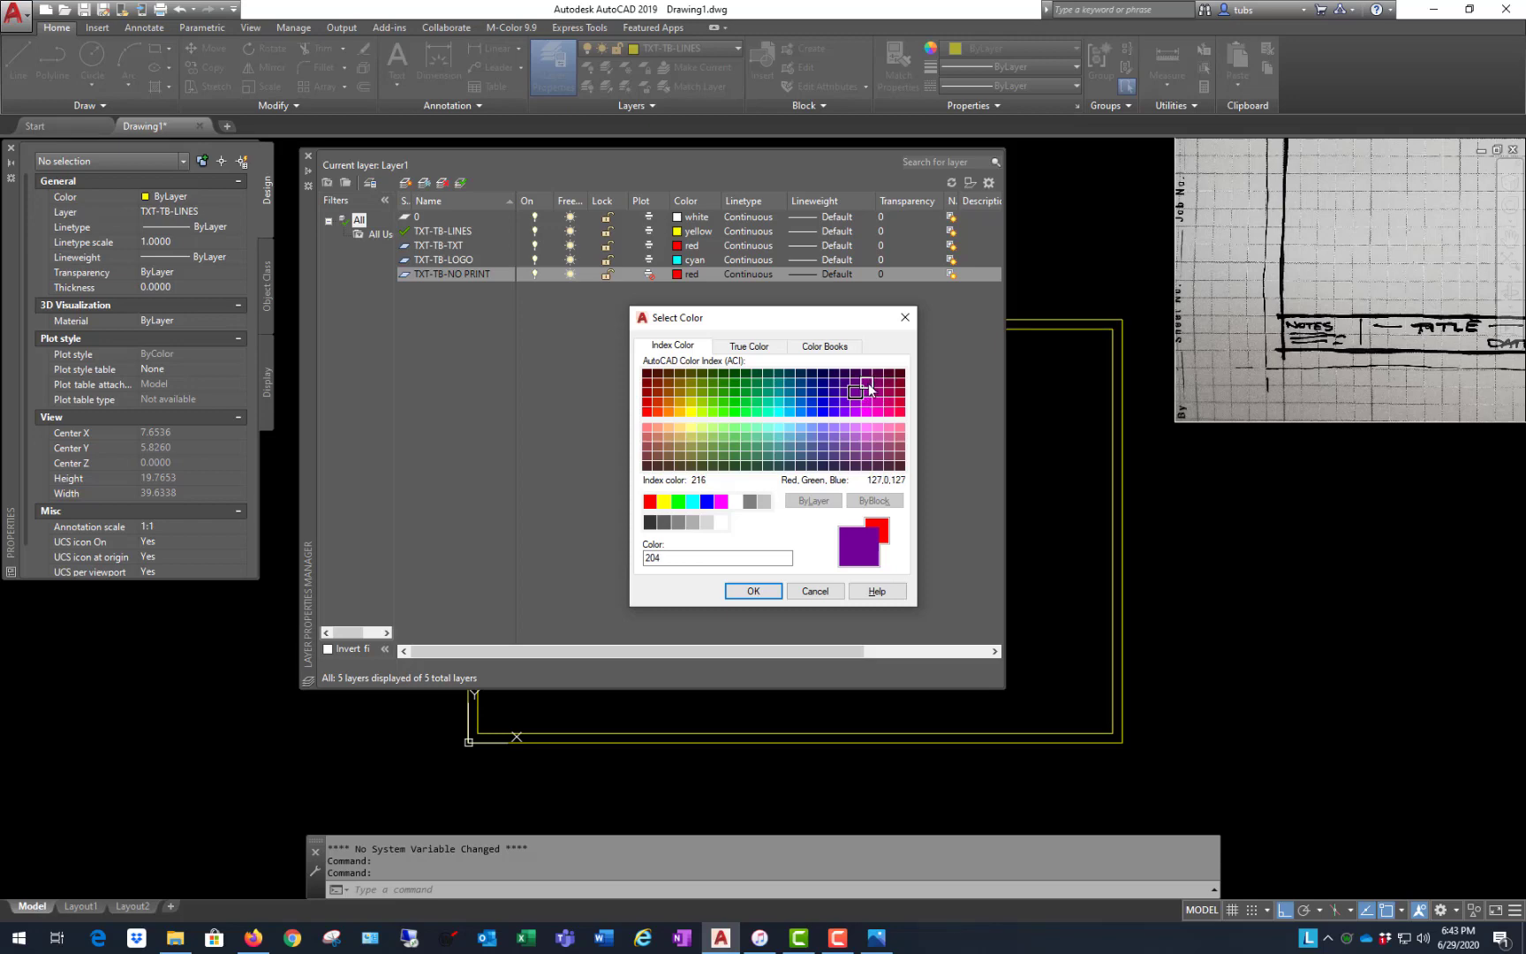
{"action": "left_click", "coordinate": [867, 383]}
{"action": "left_click", "coordinate": [765, 593]}
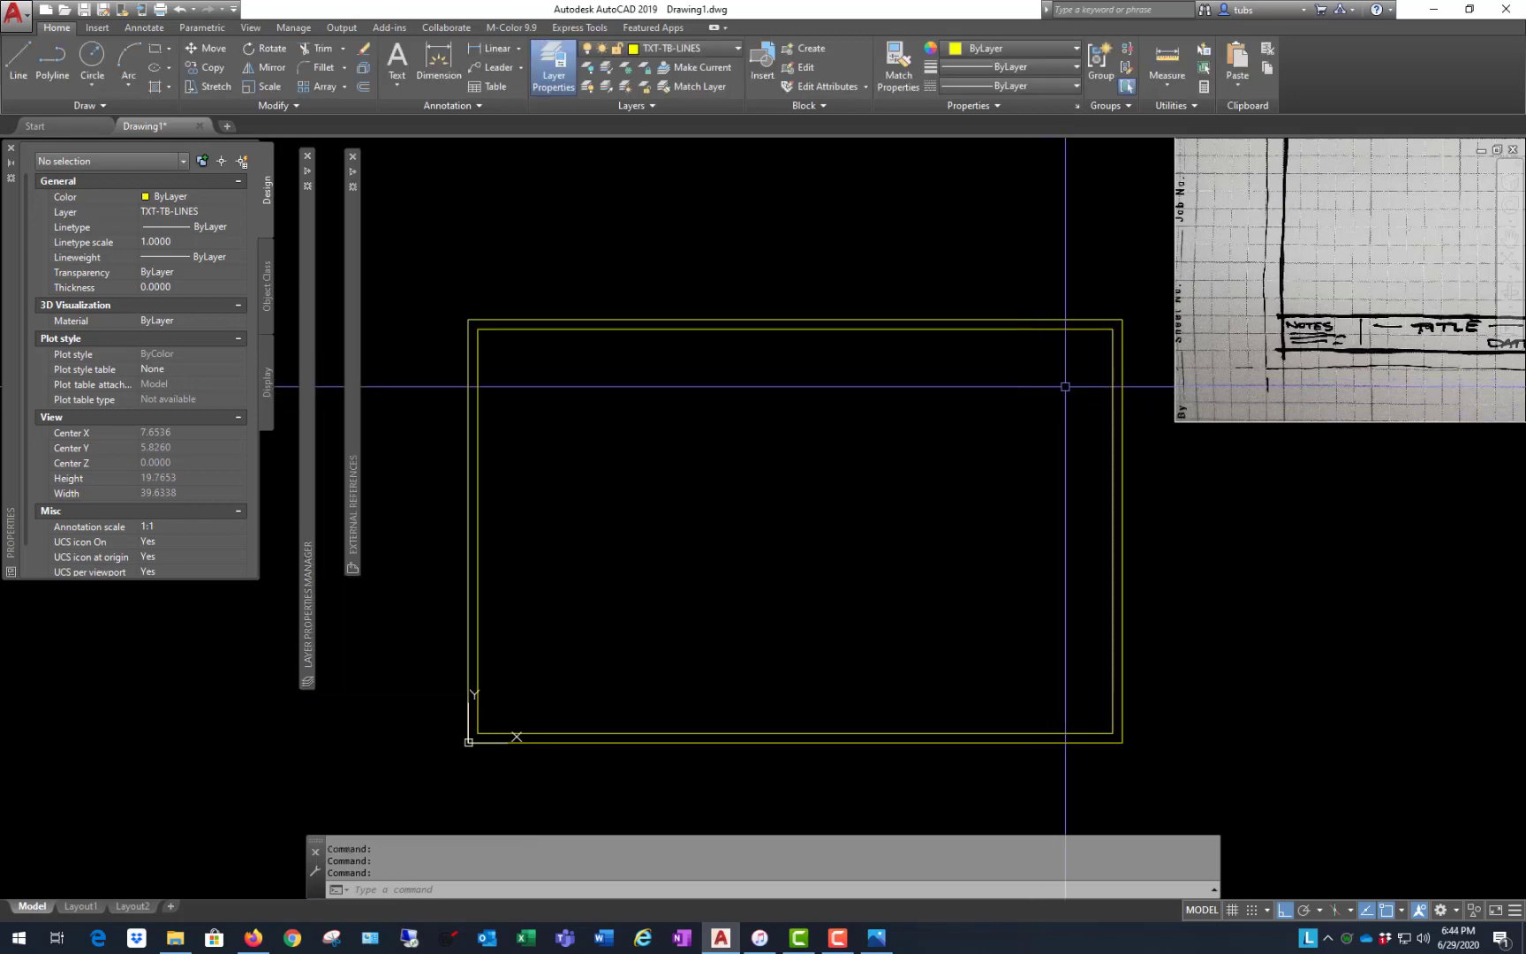
- Move the outer sheet rectangle to the TXT-TB-NO PRINT layer and clear the selection
{"action": "left_click", "coordinate": [987, 321]}
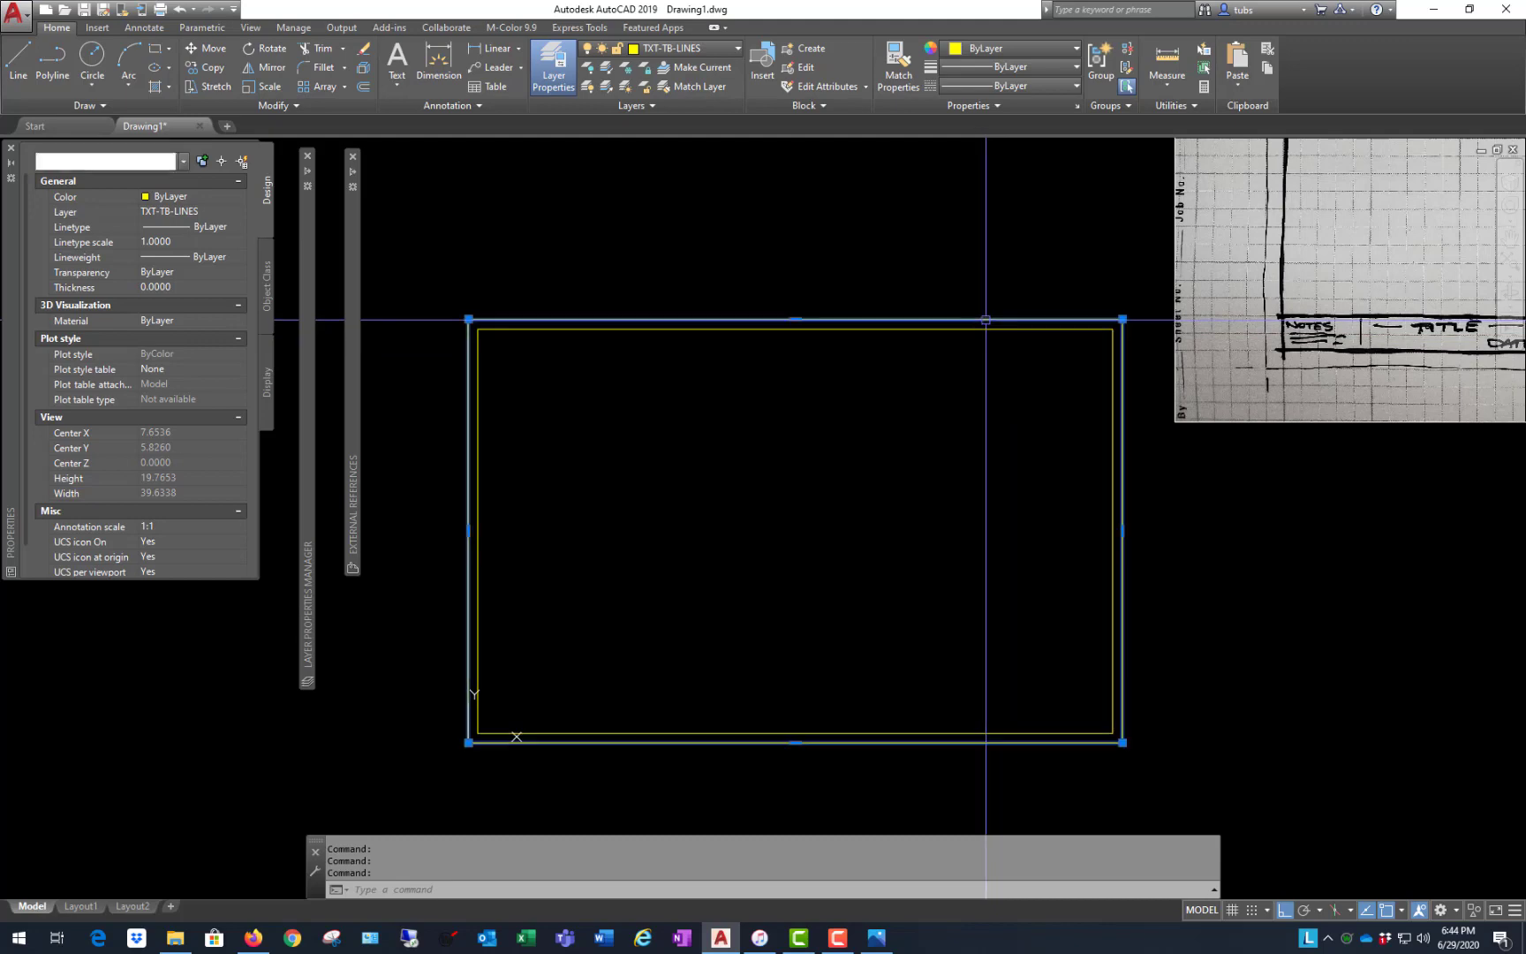
{"action": "left_click", "coordinate": [239, 212]}
{"action": "left_click", "coordinate": [186, 282]}
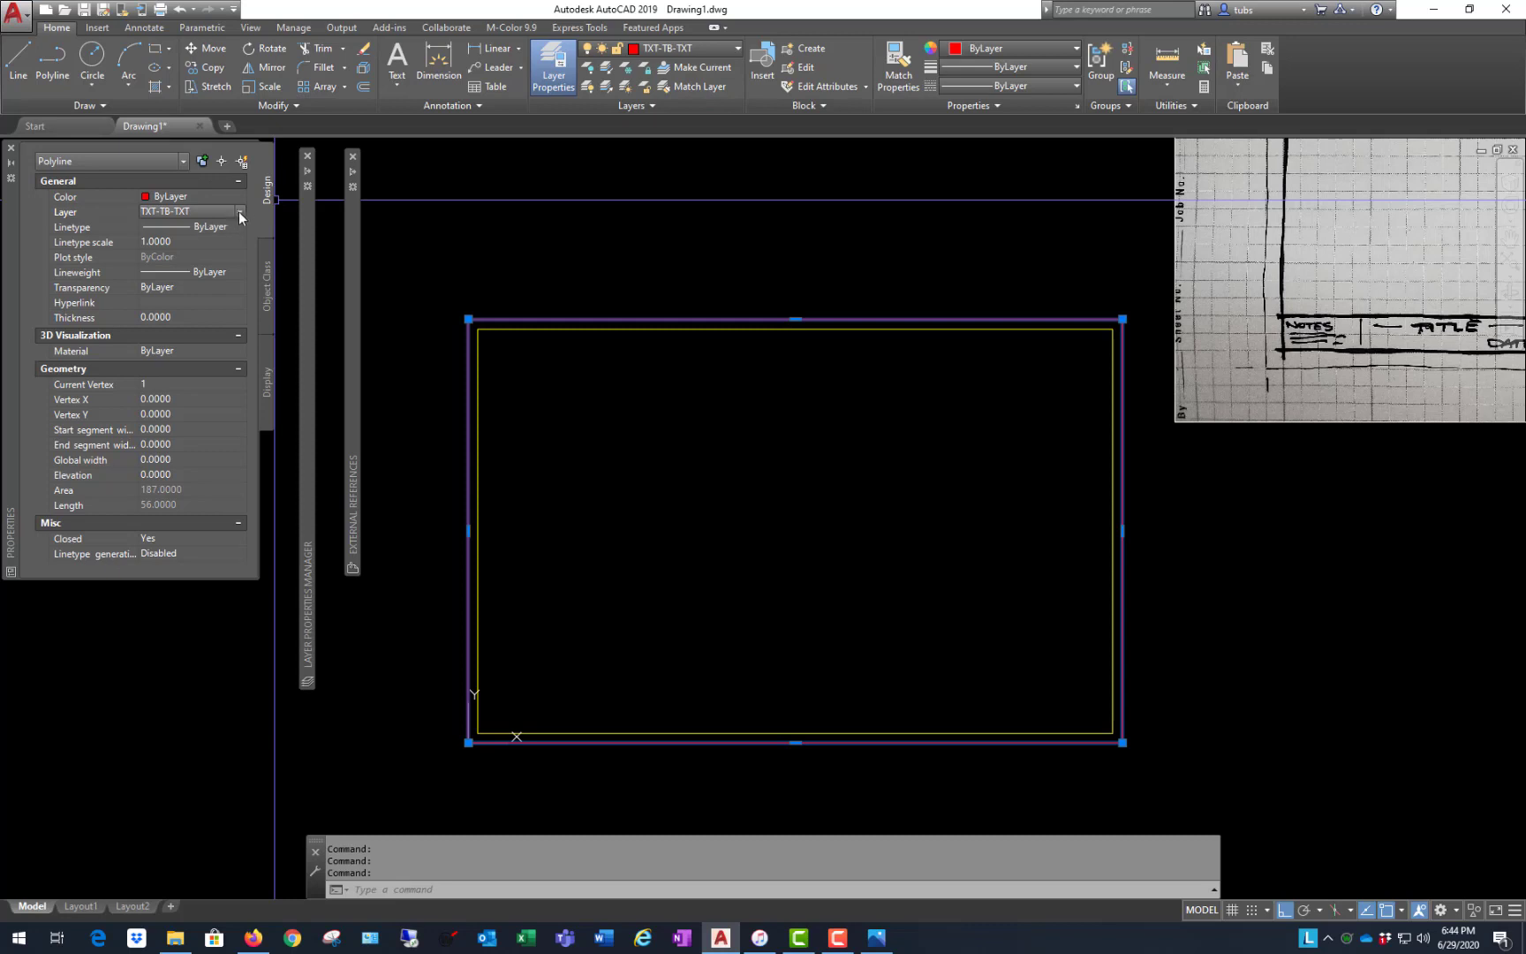
{"action": "left_click", "coordinate": [240, 212]}
{"action": "left_click", "coordinate": [184, 270]}
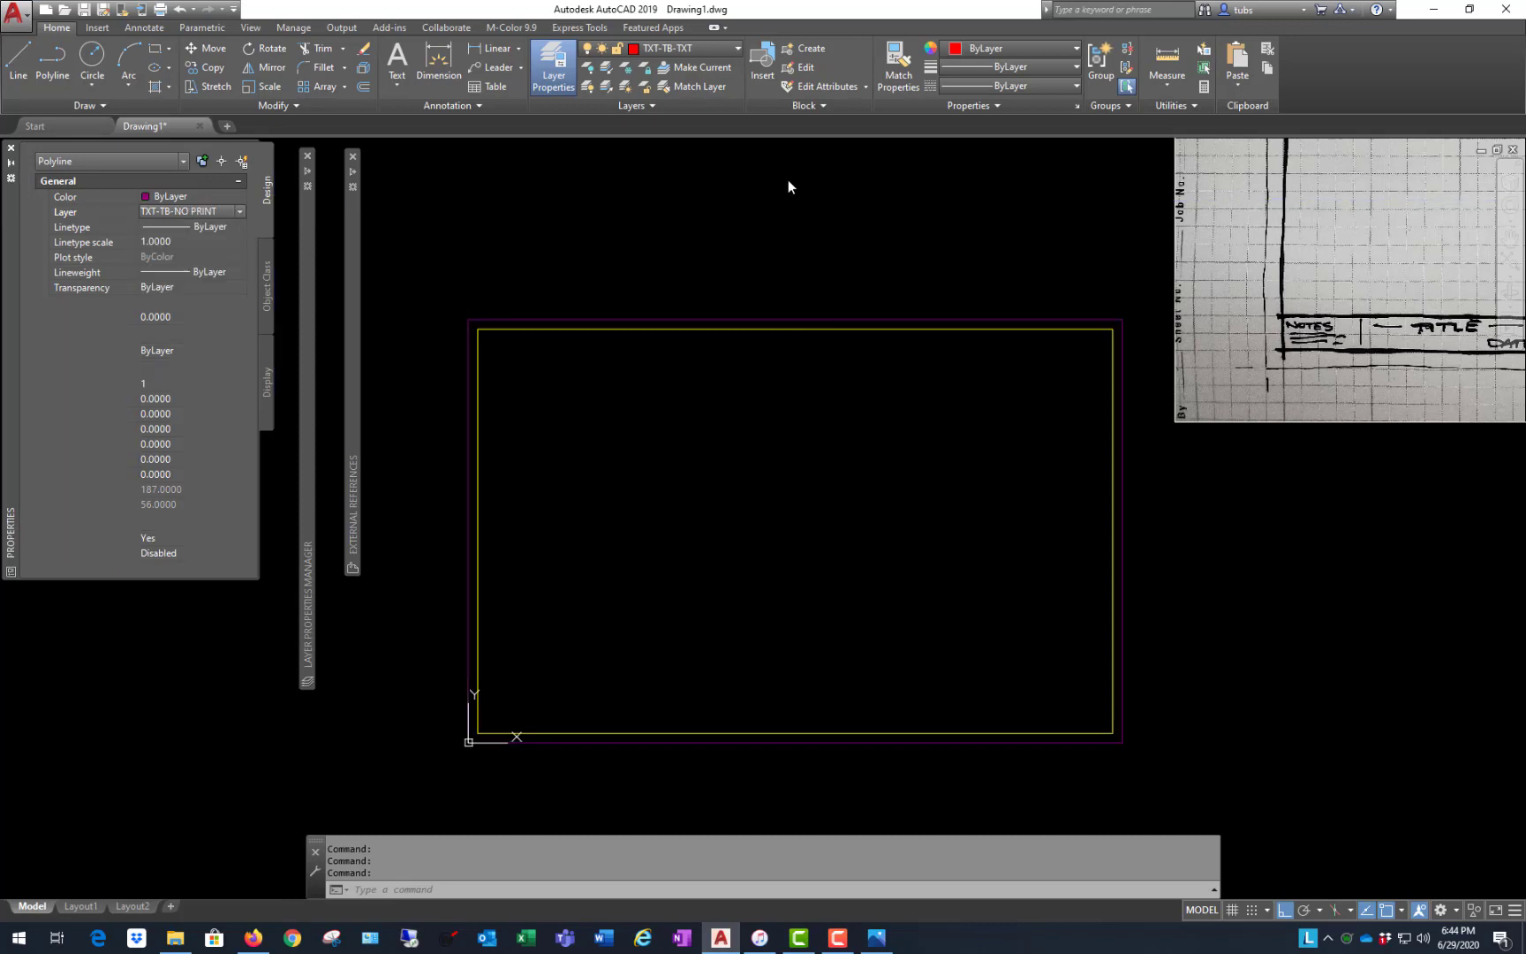
{"action": "key", "text": "Escape"}
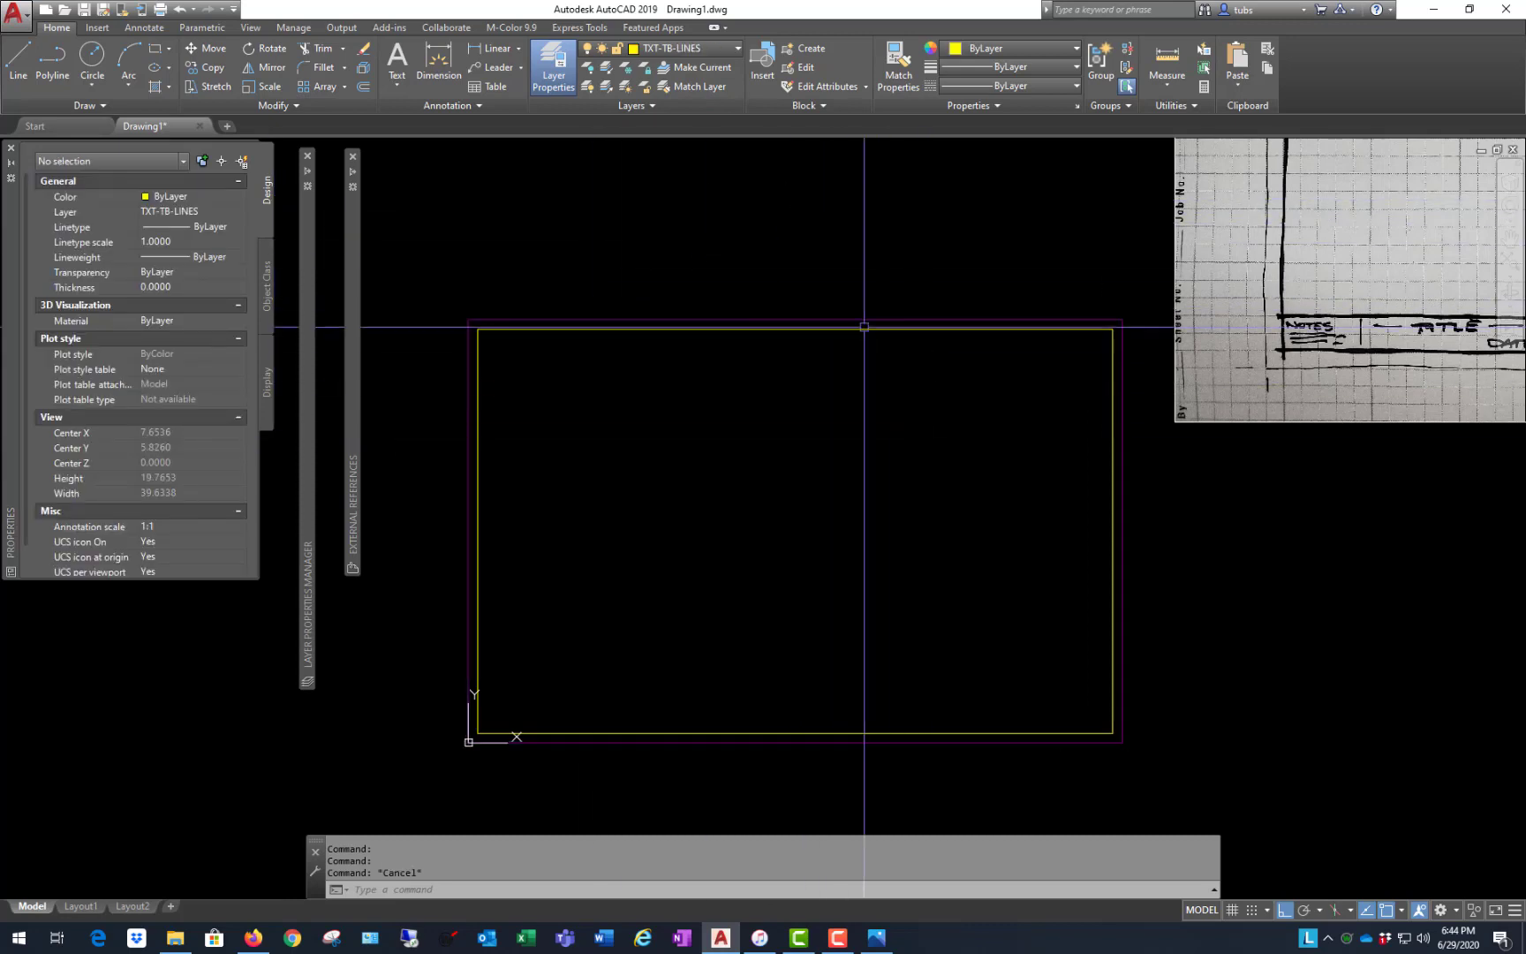
- Examine the reference sketch's inner border and its bottom strip with notes, title, date and logo against the drawn borders
{"action": "scroll", "coordinate": [712, 313], "scroll_direction": "down", "scroll_amount": 2}
{"action": "scroll", "coordinate": [852, 335], "scroll_direction": "up", "scroll_amount": 2}
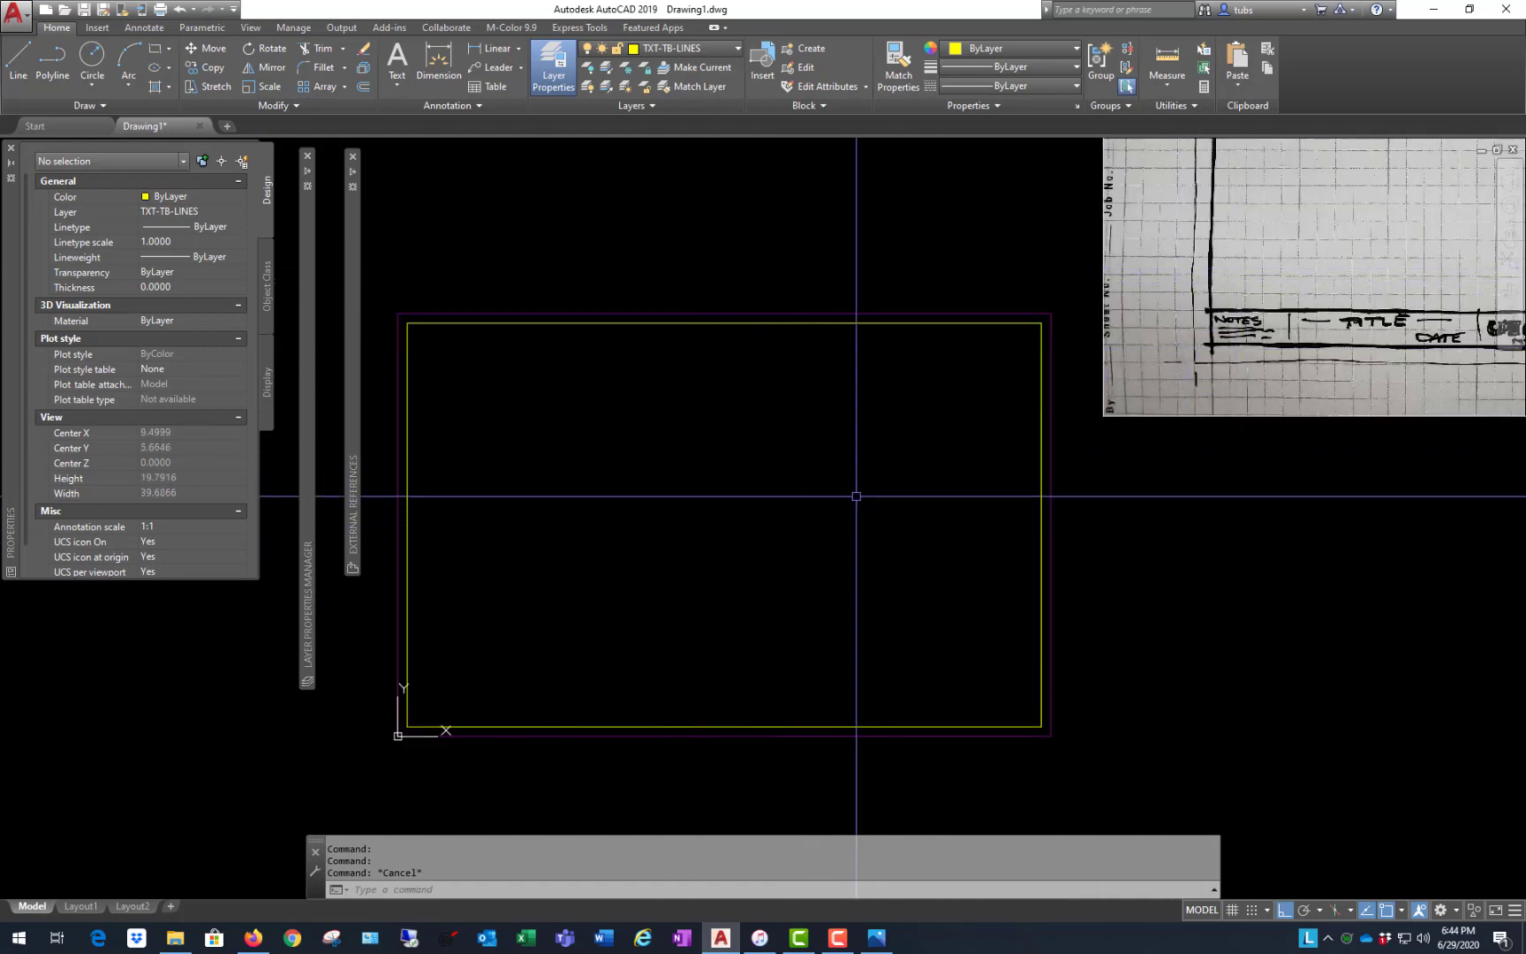
{"action": "scroll", "coordinate": [714, 606], "scroll_direction": "down", "scroll_amount": 2}
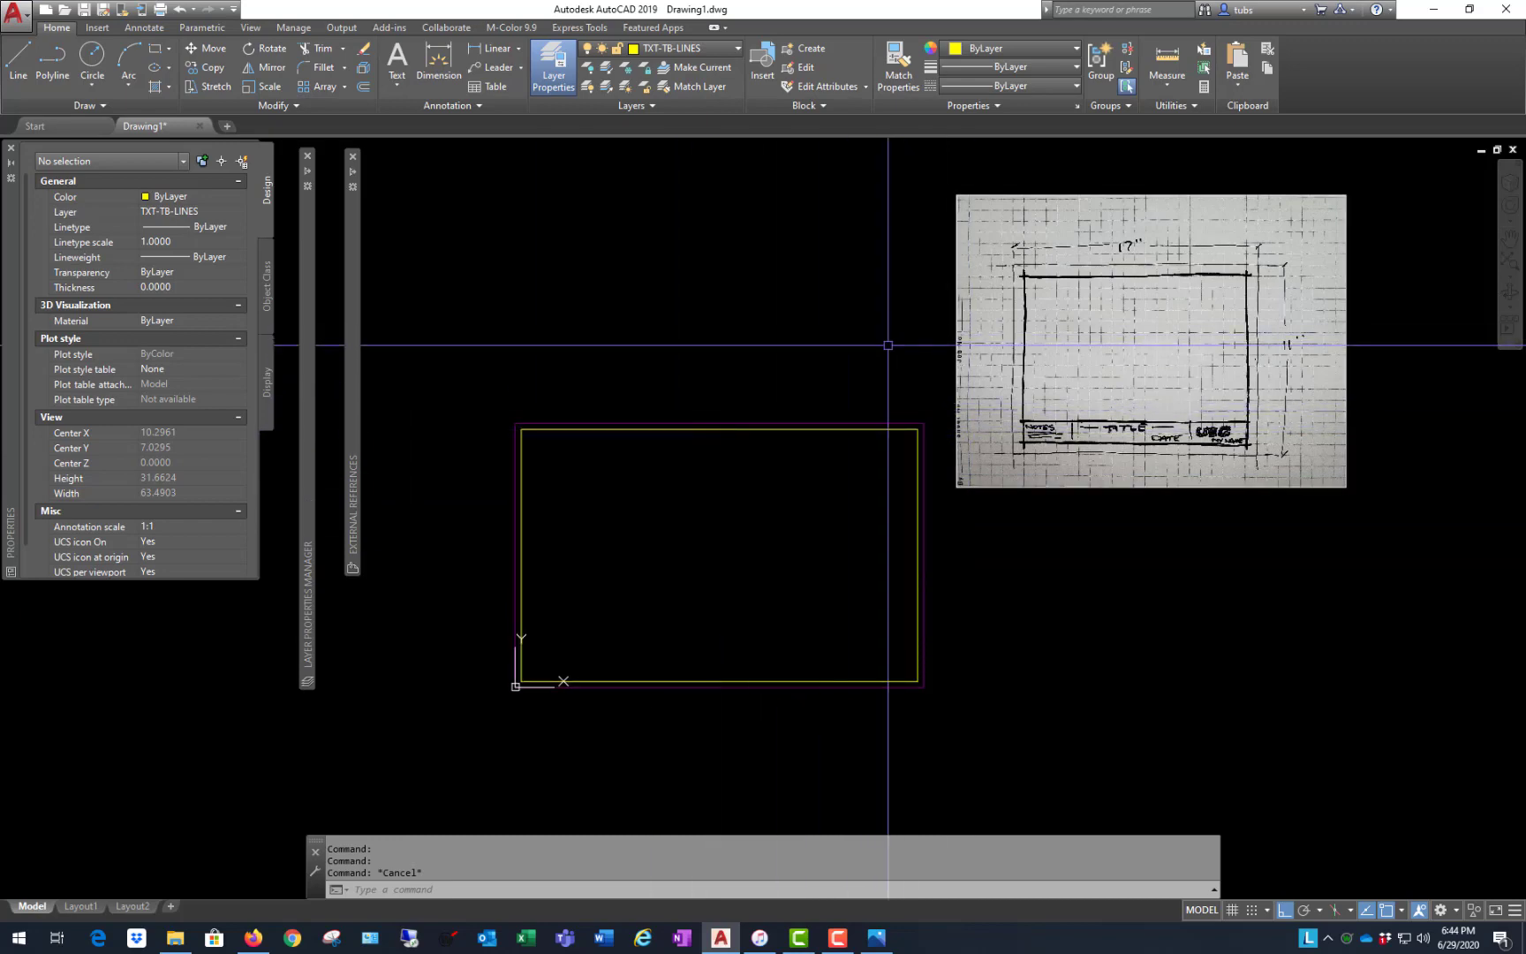
{"action": "scroll", "coordinate": [1245, 311], "scroll_direction": "up", "scroll_amount": 2}
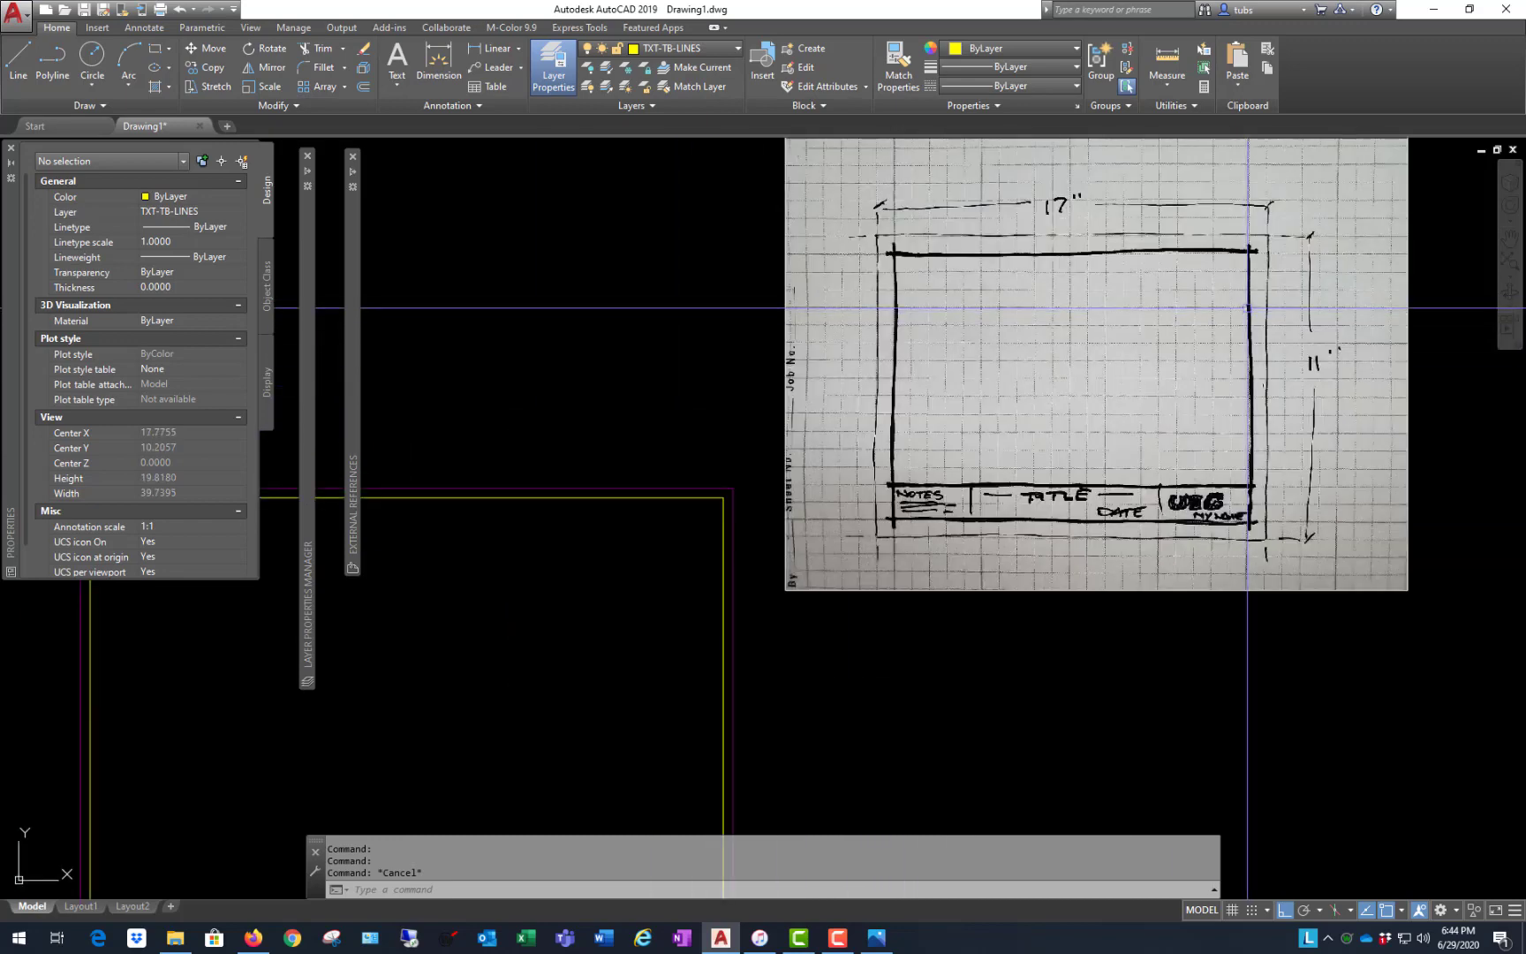
{"action": "scroll", "coordinate": [1247, 308], "scroll_direction": "up", "scroll_amount": 2}
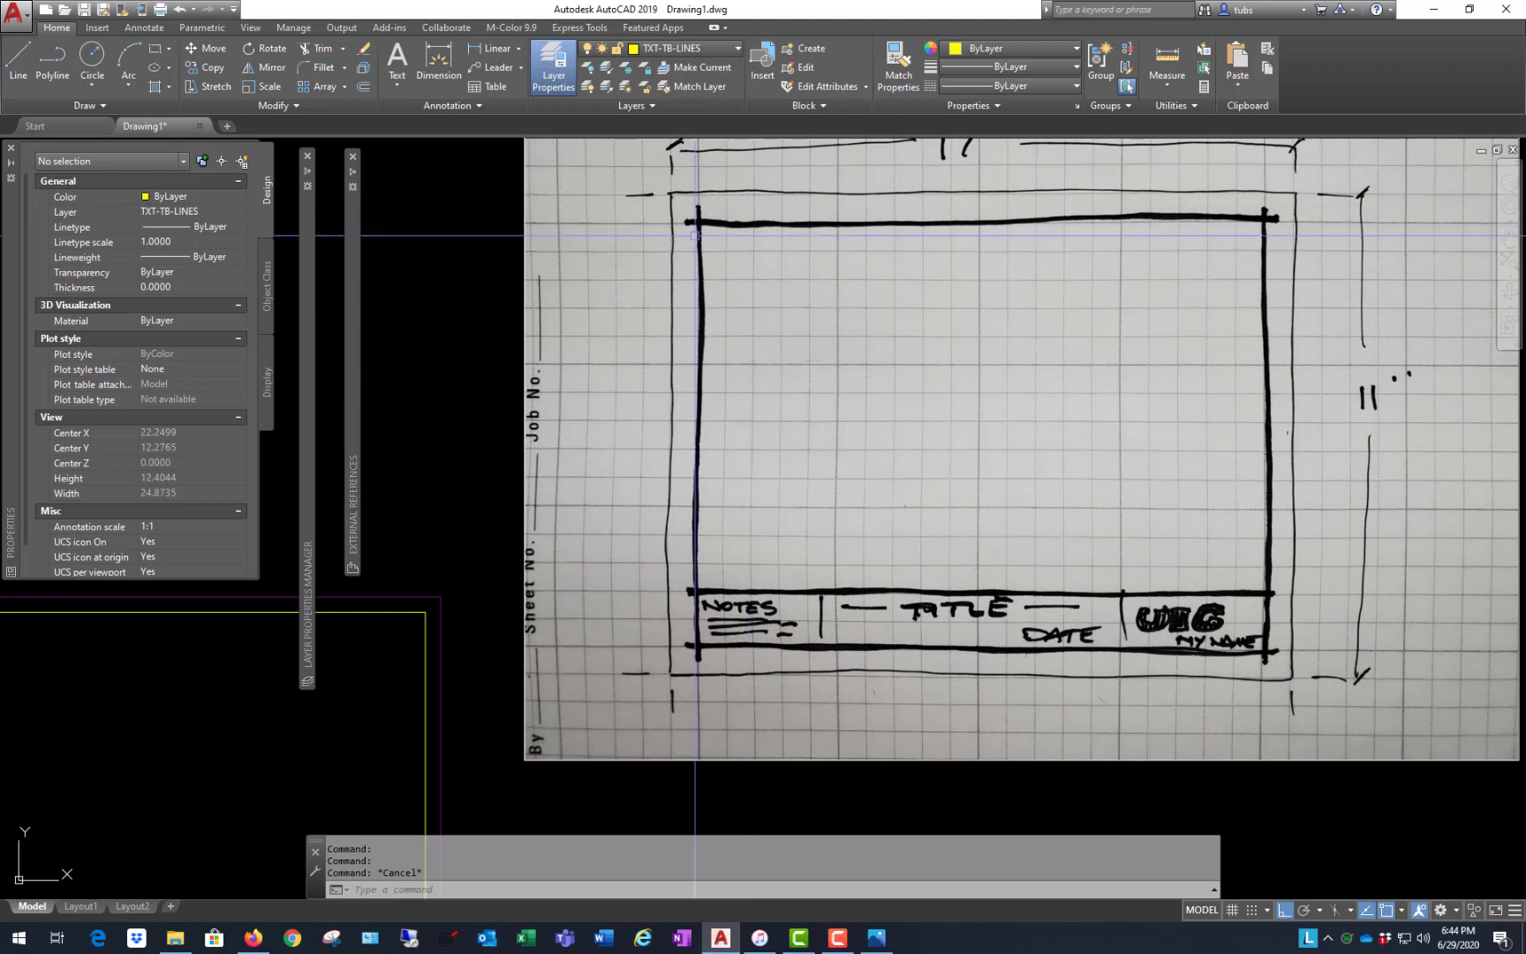
{"action": "scroll", "coordinate": [1137, 309], "scroll_direction": "down", "scroll_amount": 2}
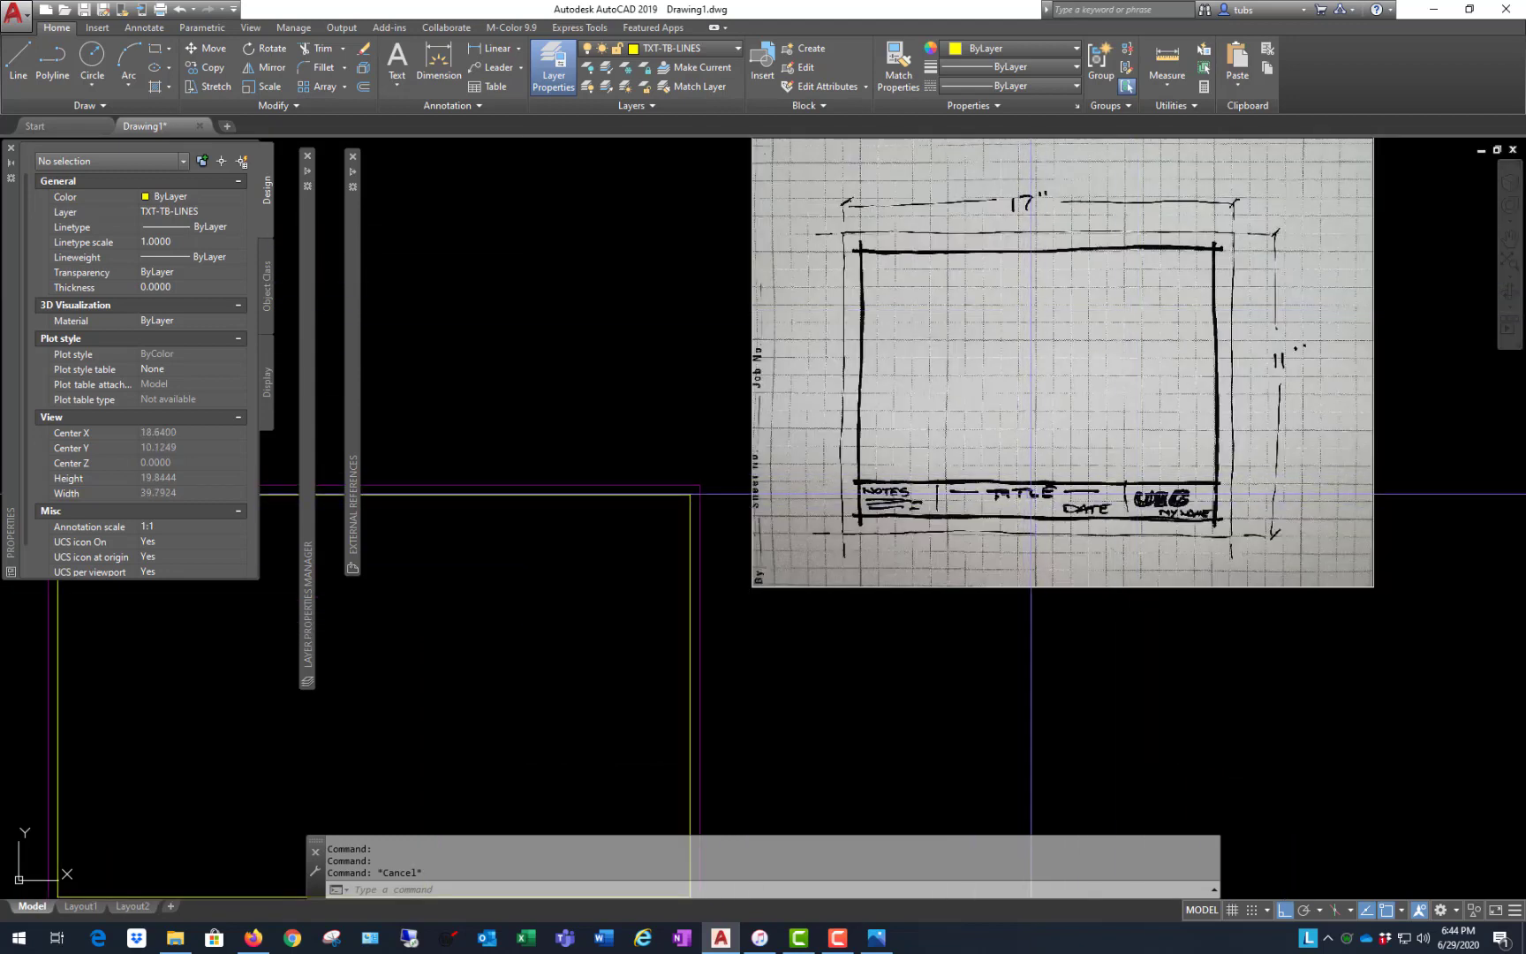
{"action": "scroll", "coordinate": [1095, 402], "scroll_direction": "down", "scroll_amount": 3}
{"action": "scroll", "coordinate": [1083, 408], "scroll_direction": "up", "scroll_amount": 4}
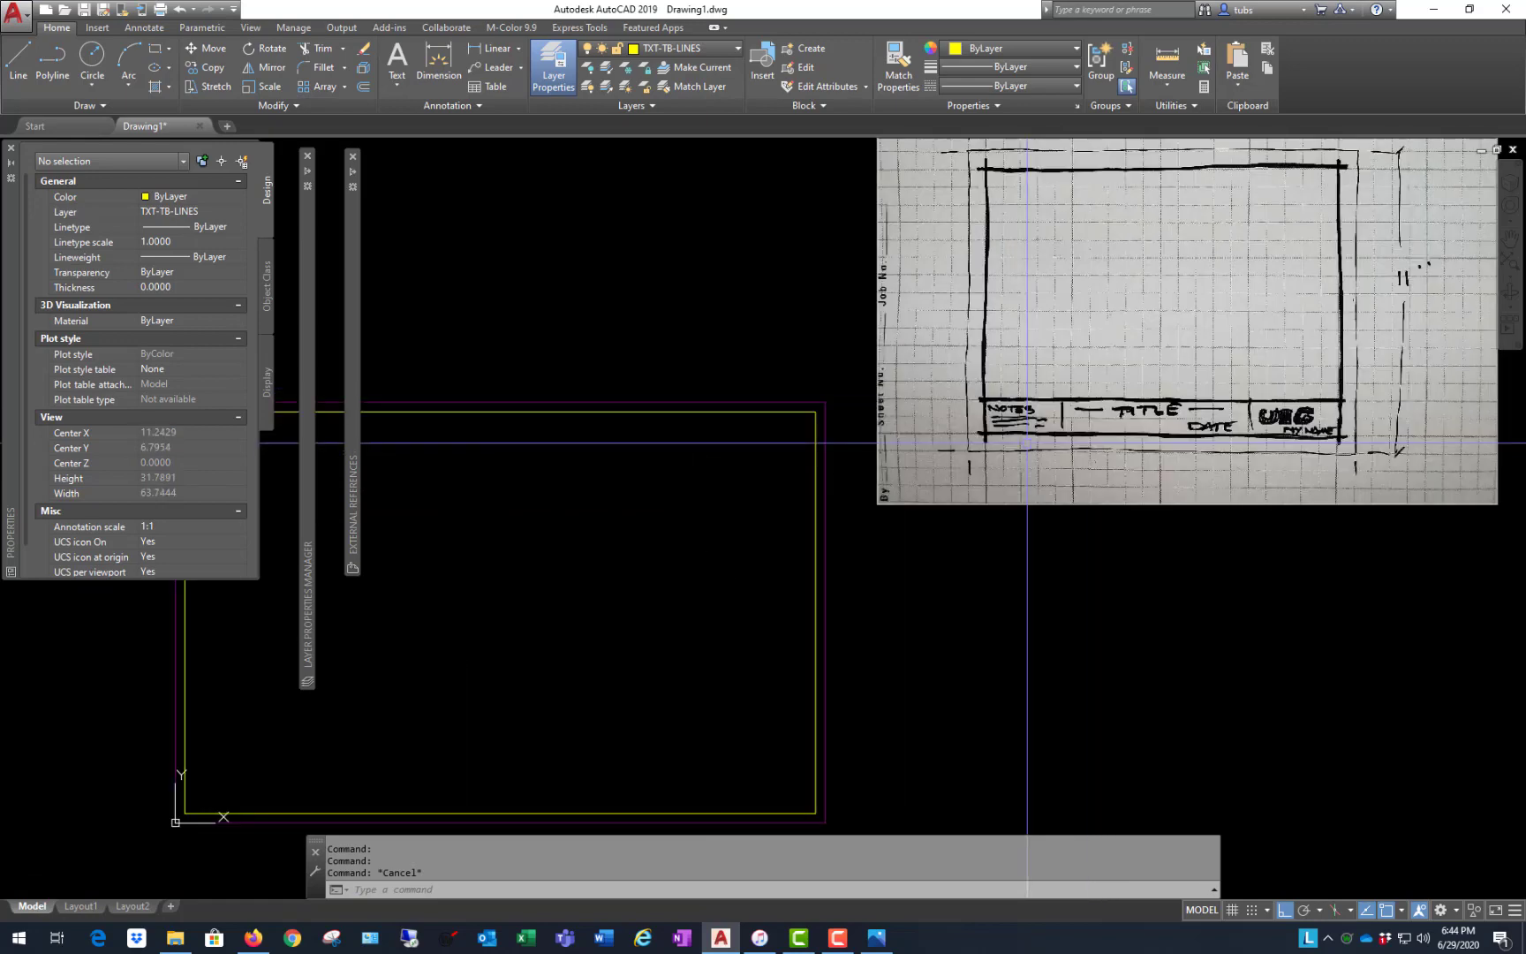
{"action": "scroll", "coordinate": [1110, 419], "scroll_direction": "down", "scroll_amount": 4}
{"action": "scroll", "coordinate": [927, 481], "scroll_direction": "up", "scroll_amount": 2}
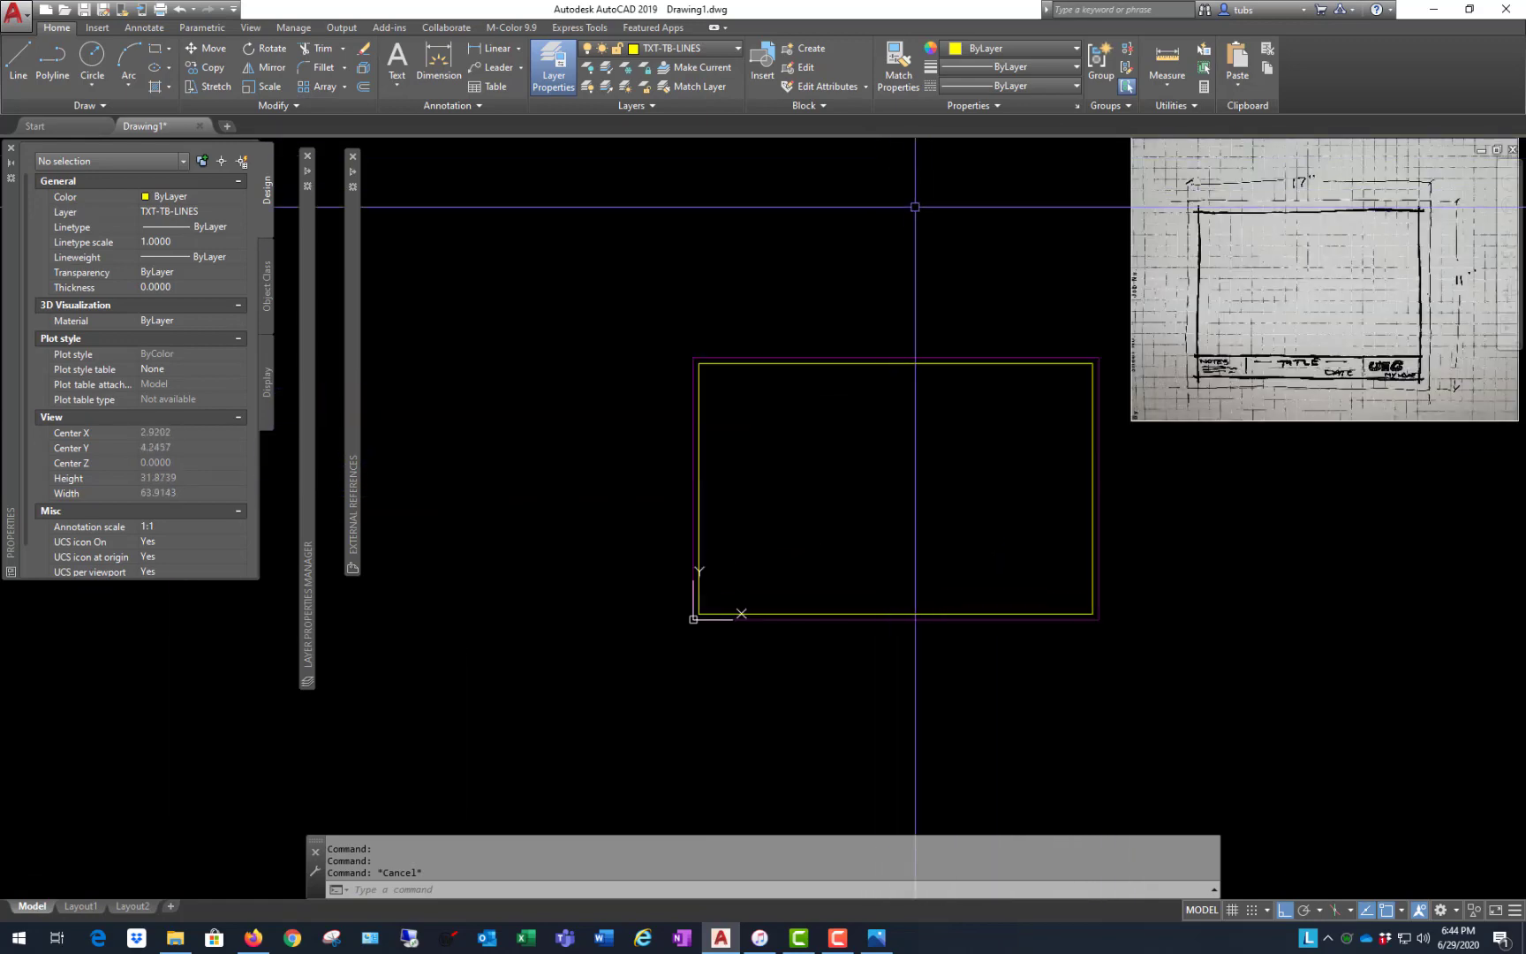
- Offset the yellow margin border inward by 1
{"action": "scroll", "coordinate": [1008, 593], "scroll_direction": "up", "scroll_amount": 2}
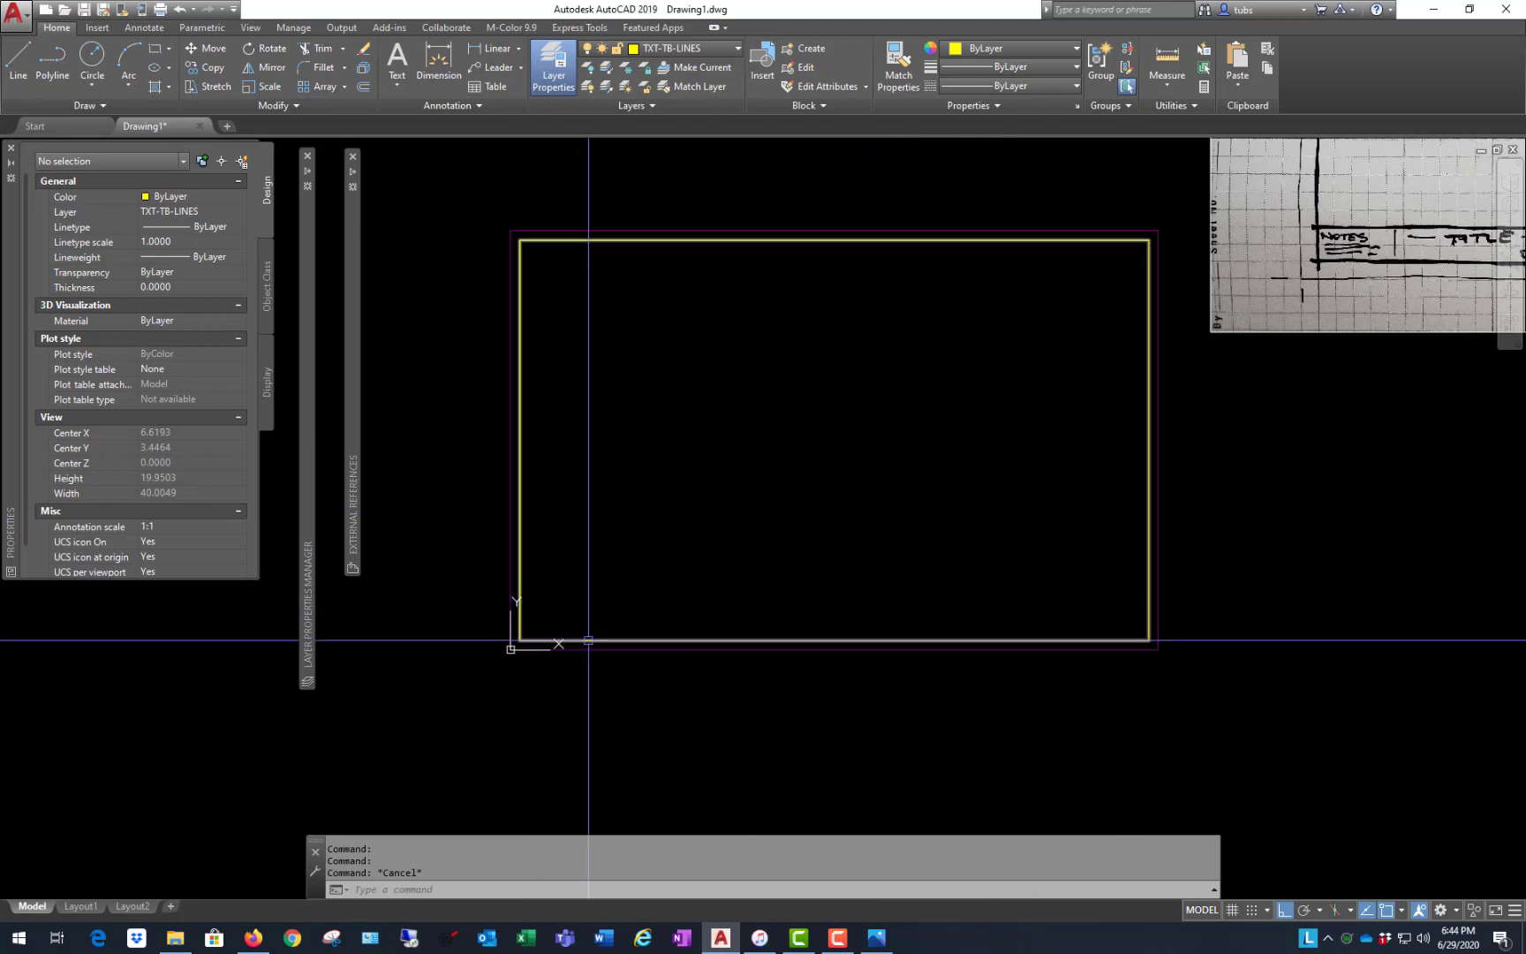
{"action": "left_click", "coordinate": [363, 87]}
{"action": "type", "text": "1"}
{"action": "key", "text": "Return"}
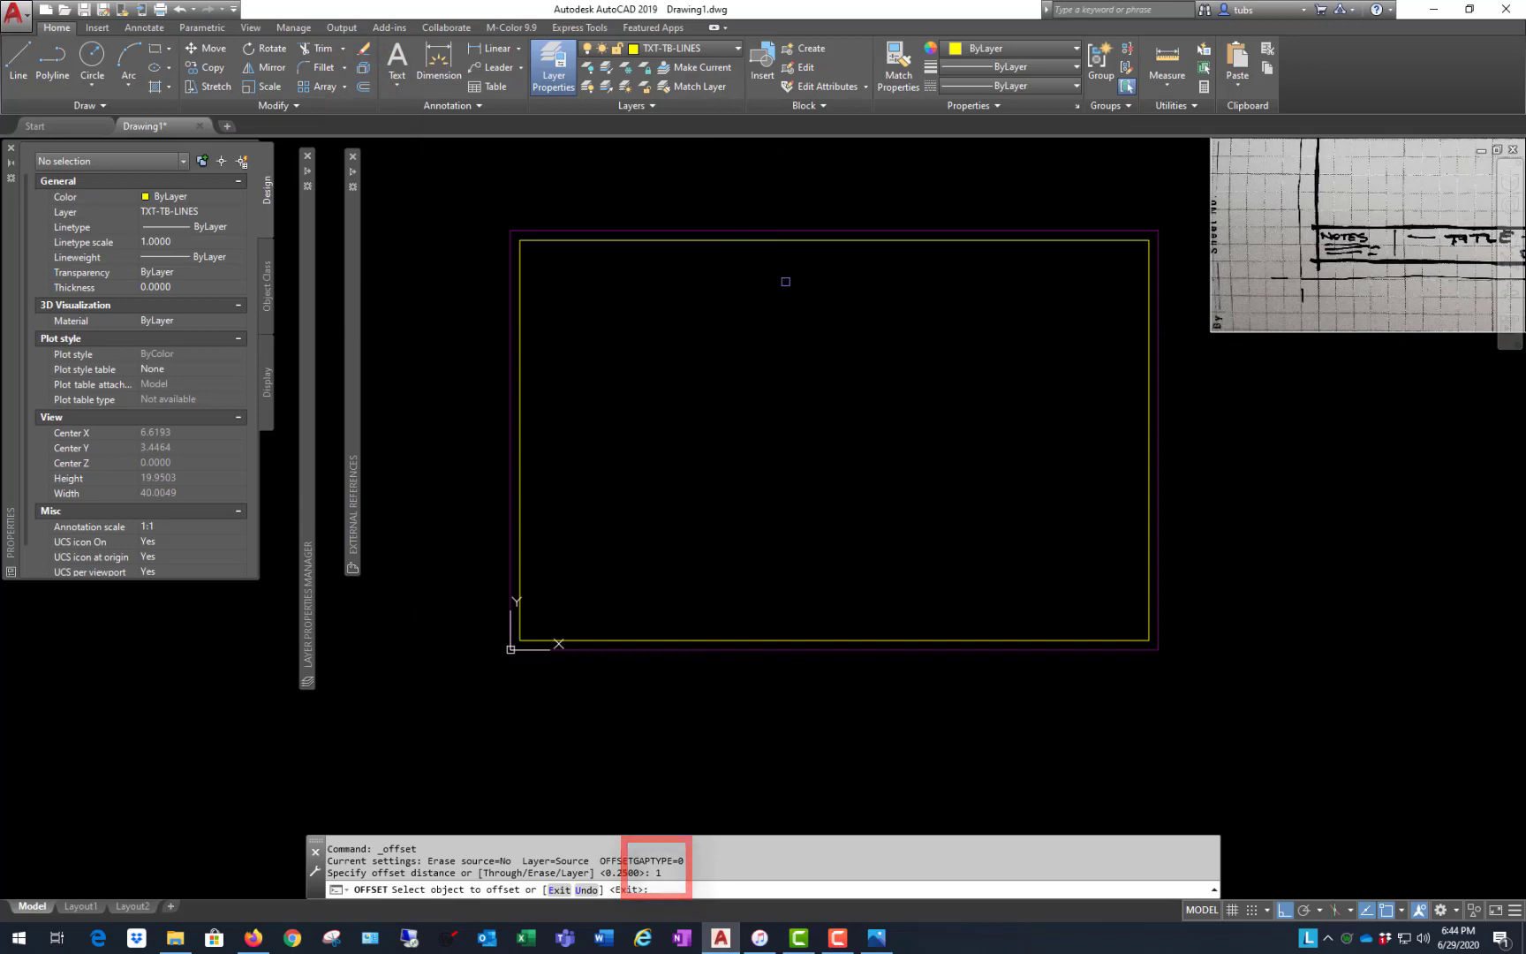
{"action": "left_click", "coordinate": [786, 240]}
{"action": "left_click", "coordinate": [804, 422]}
{"action": "key", "text": "Return"}
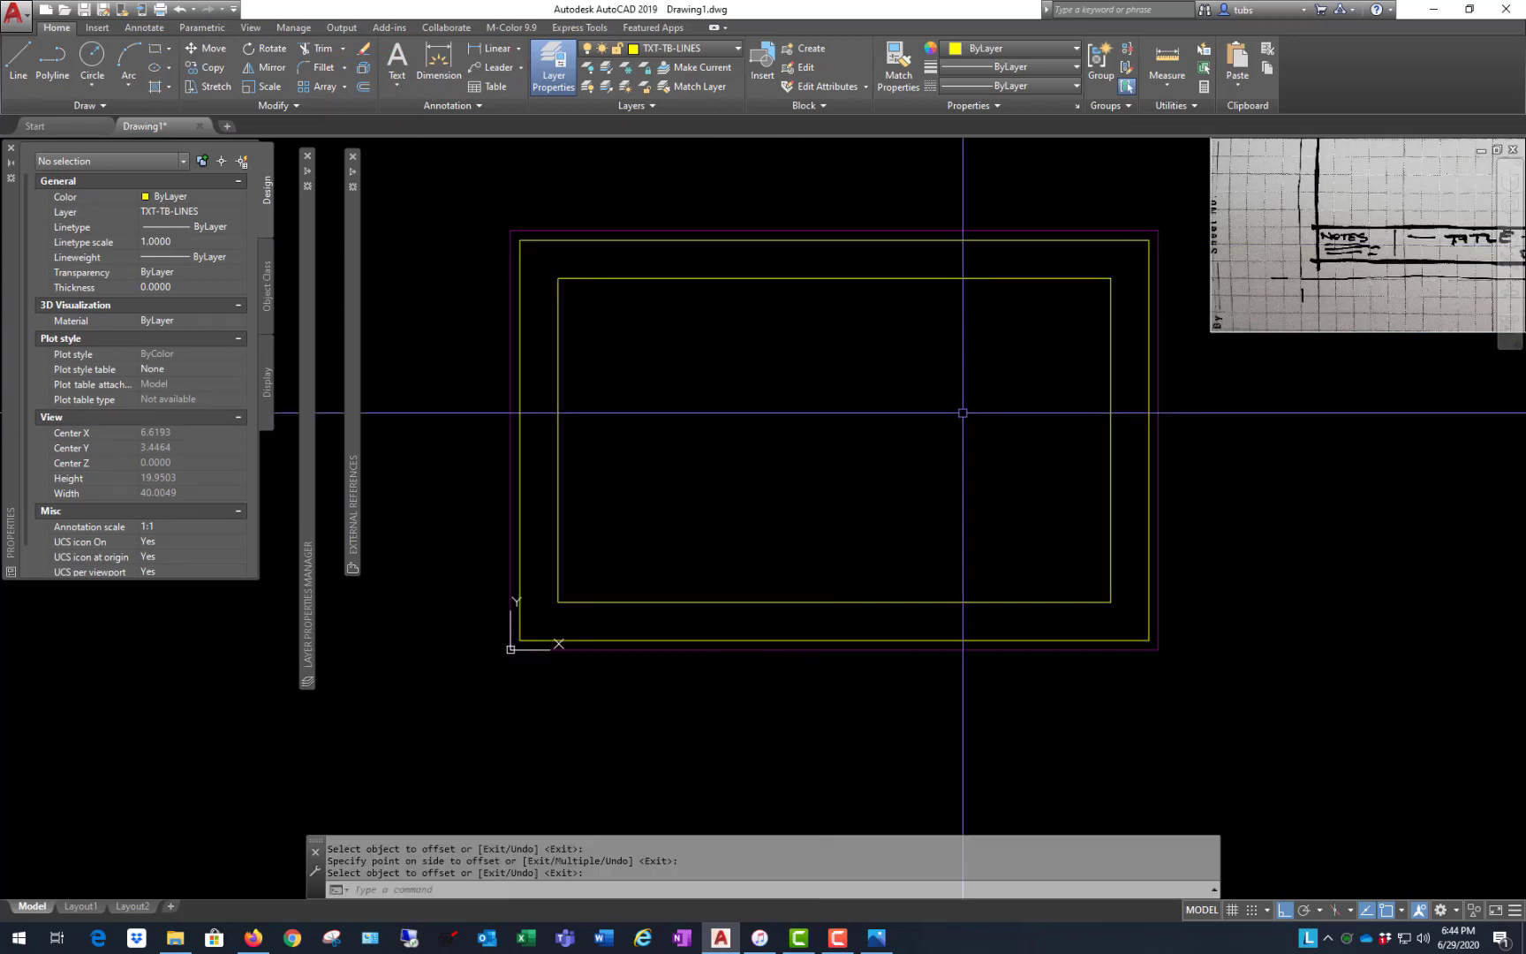
- Explode the new innermost rectangle into separate lines
{"action": "left_click", "coordinate": [1036, 606]}
{"action": "left_click", "coordinate": [819, 521]}
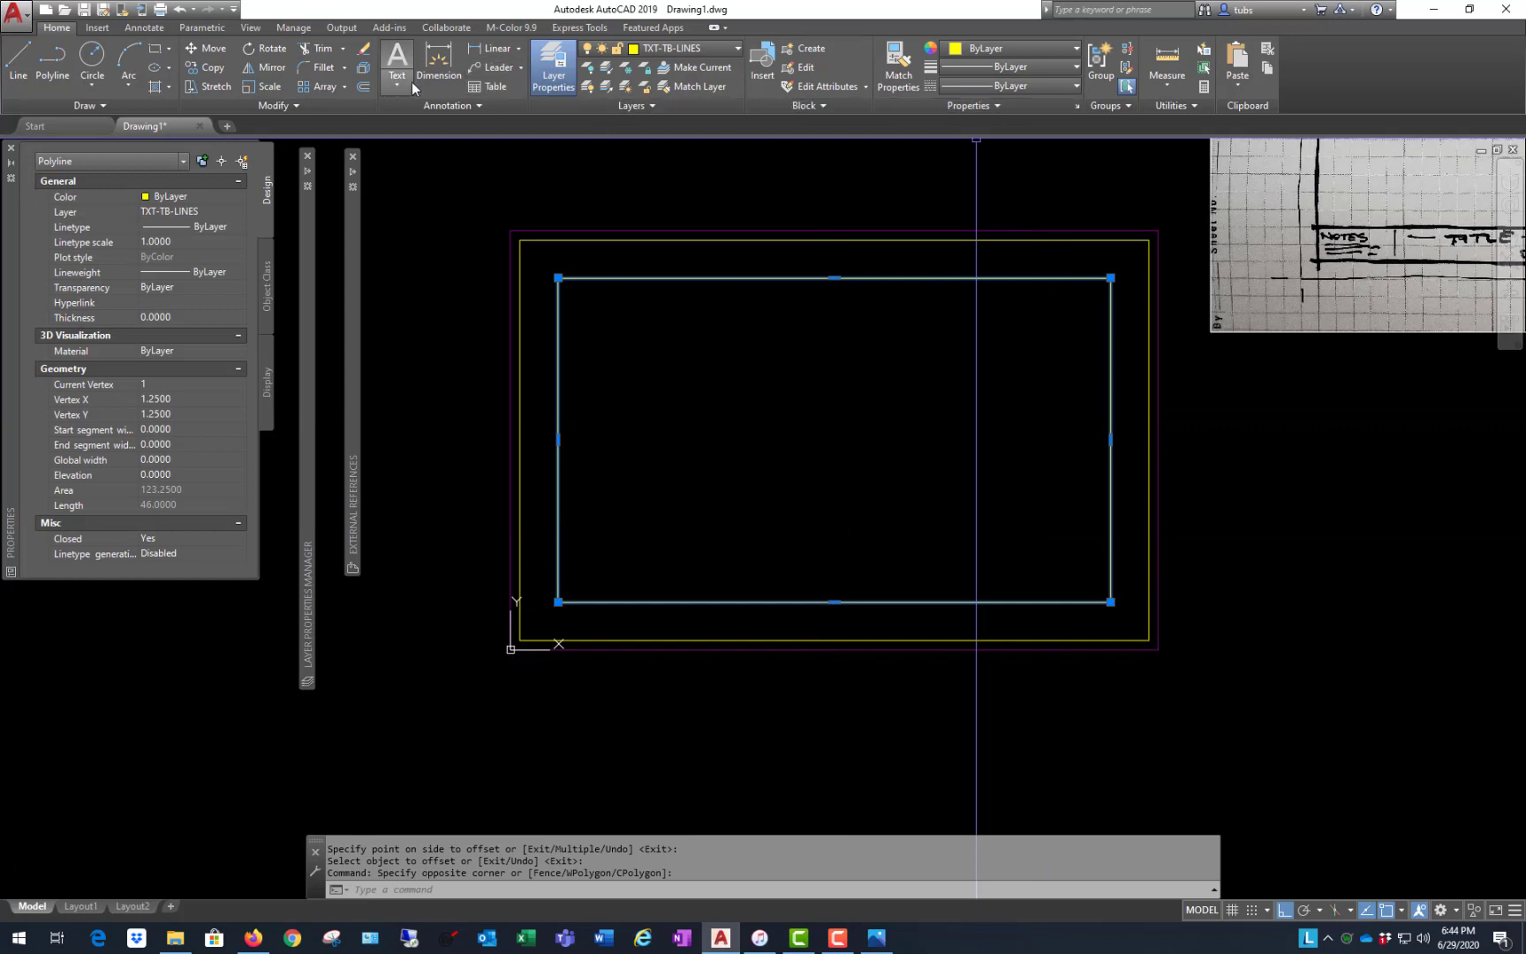
{"action": "left_click", "coordinate": [363, 68]}
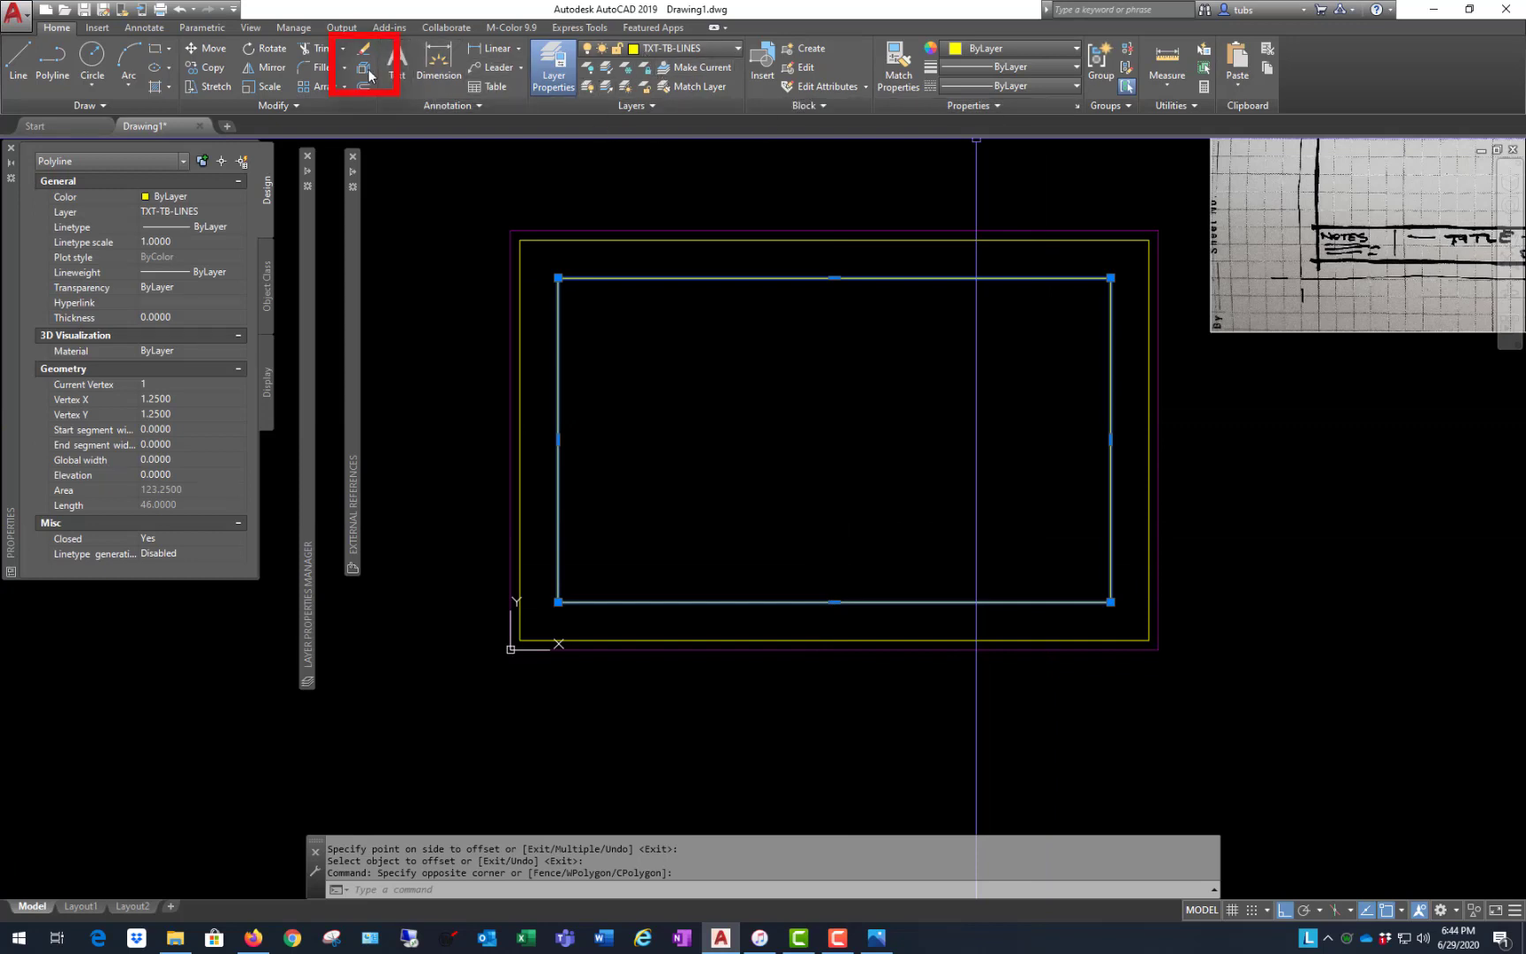
- Erase the top, left and right lines of the exploded rectangle, keeping only its bottom line
{"action": "left_click", "coordinate": [681, 278]}
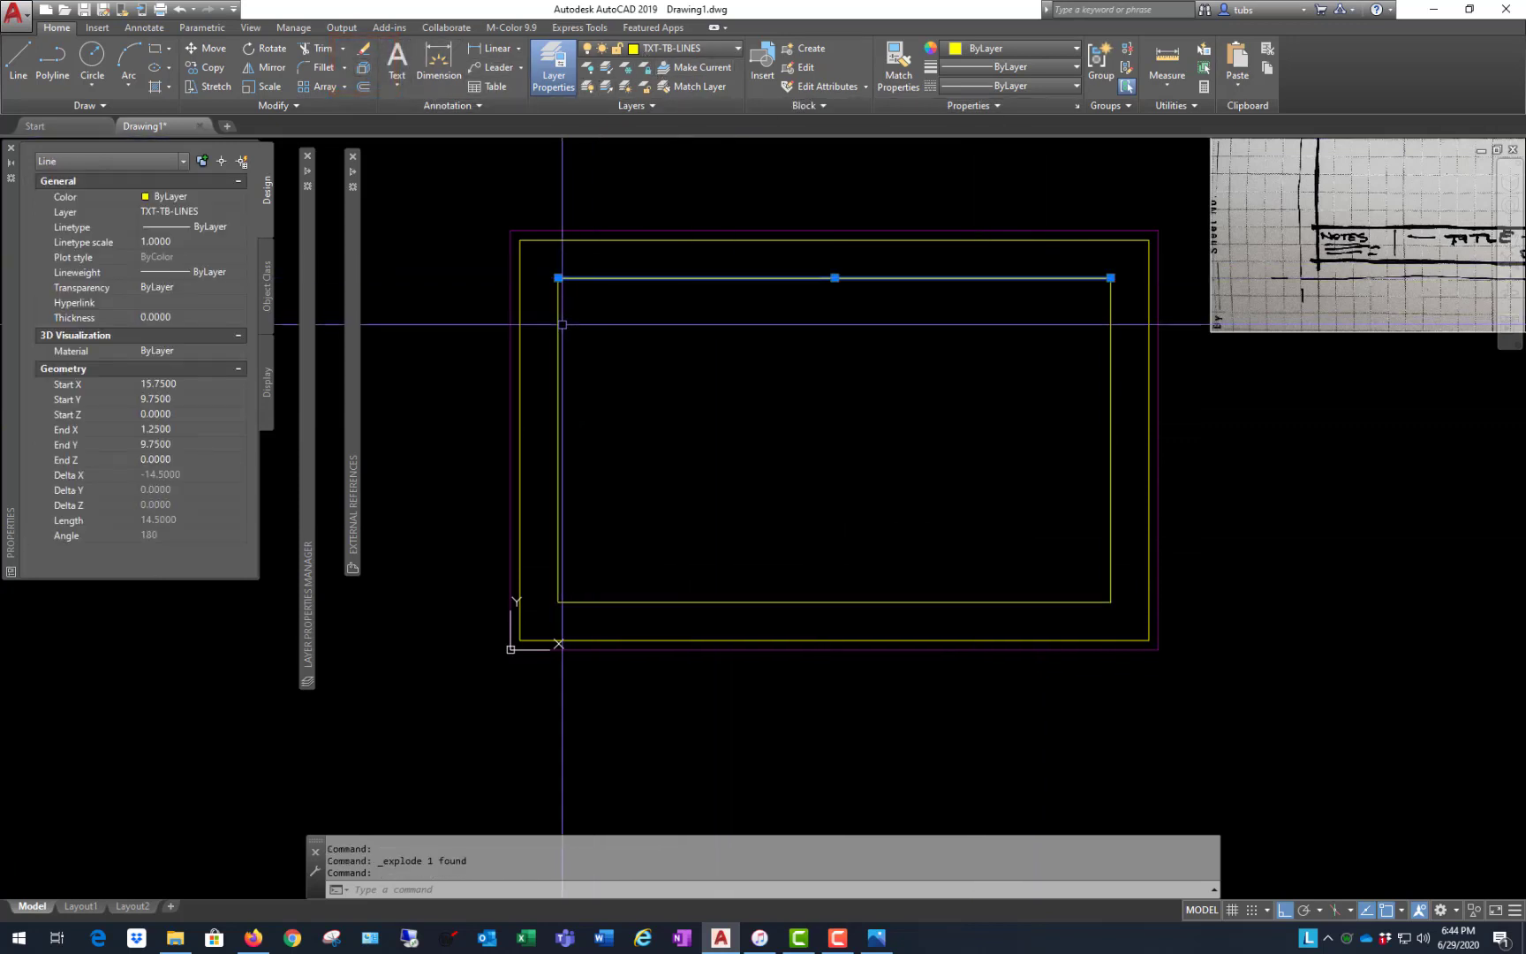
{"action": "left_click", "coordinate": [558, 327]}
{"action": "left_click", "coordinate": [1111, 368]}
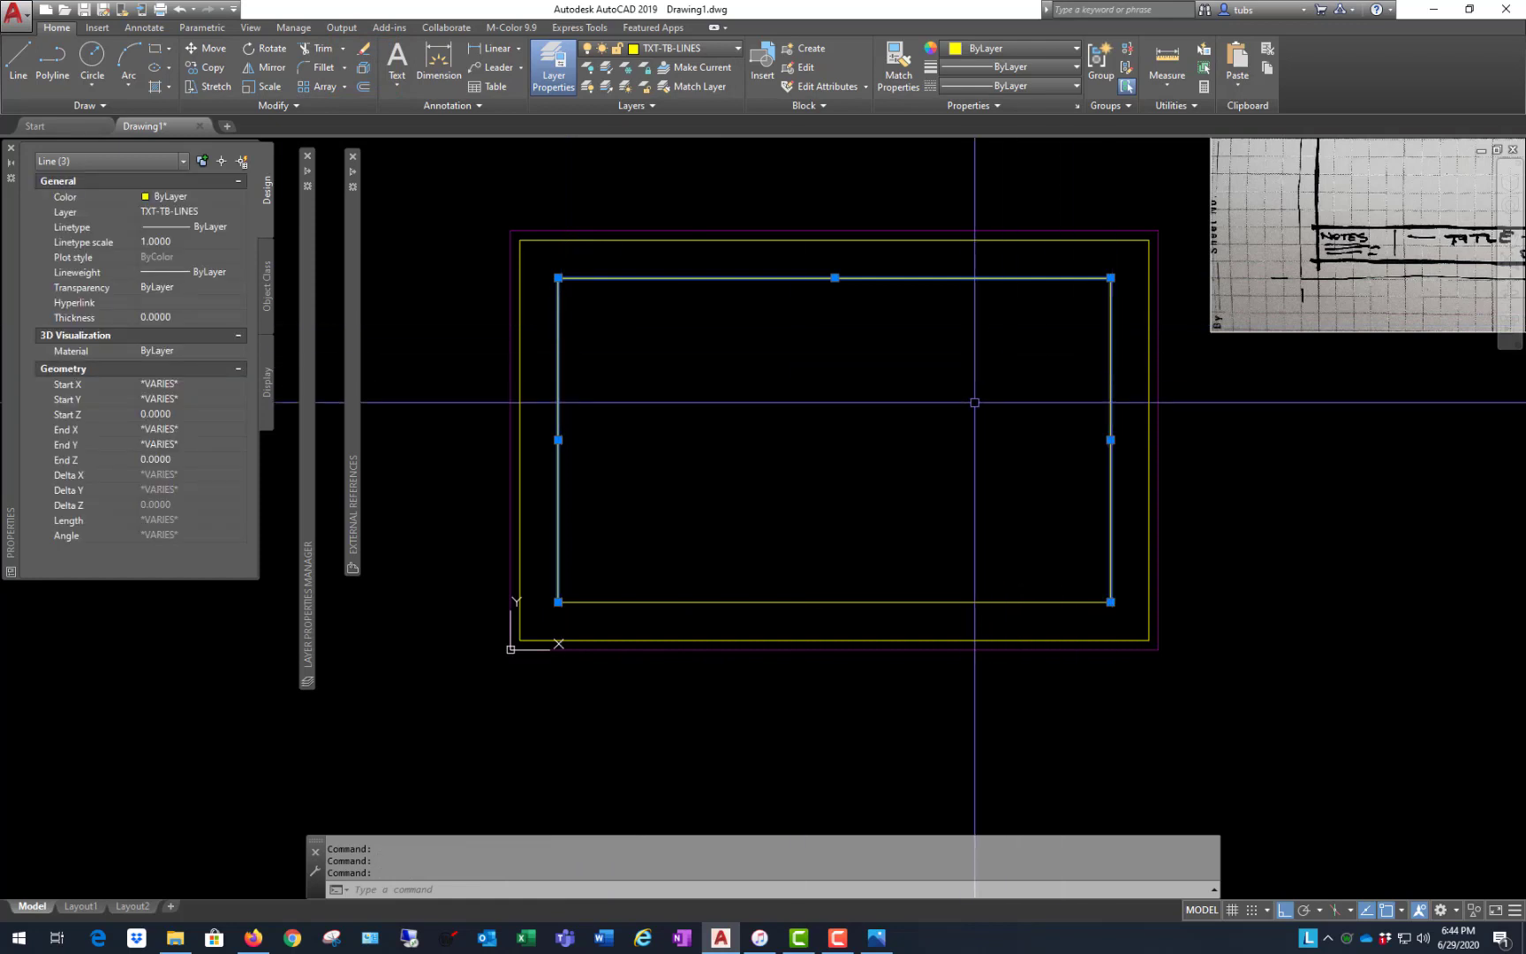
{"action": "type", "text": "e"}
{"action": "key", "text": "space"}
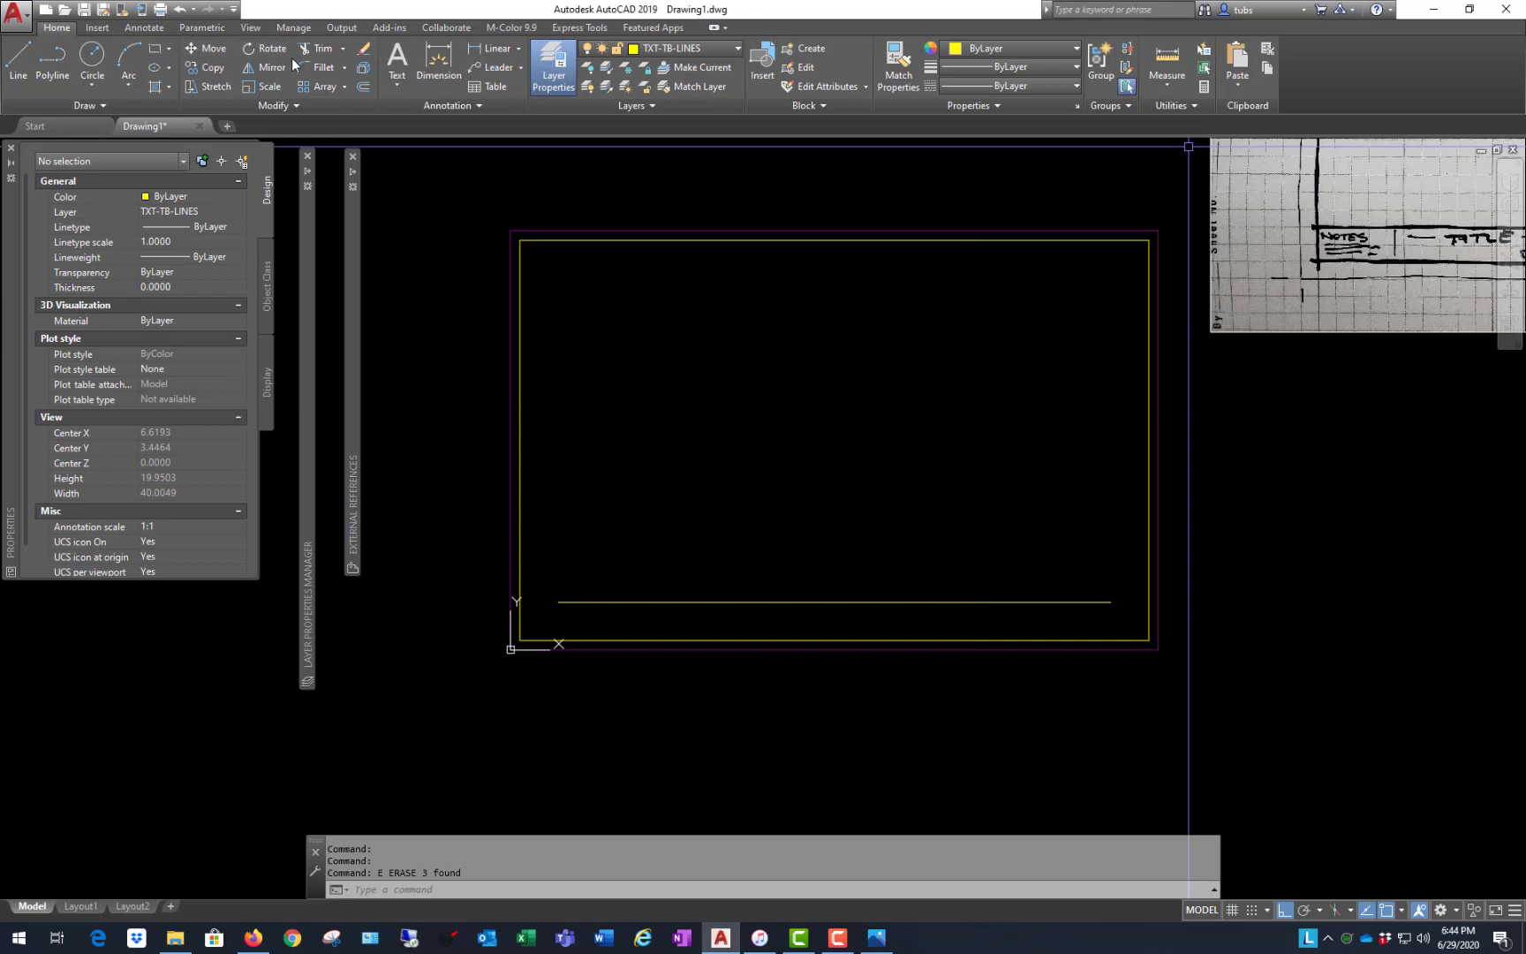
- Extend both ends of the remaining horizontal line to the yellow margin border
{"action": "left_click", "coordinate": [342, 49]}
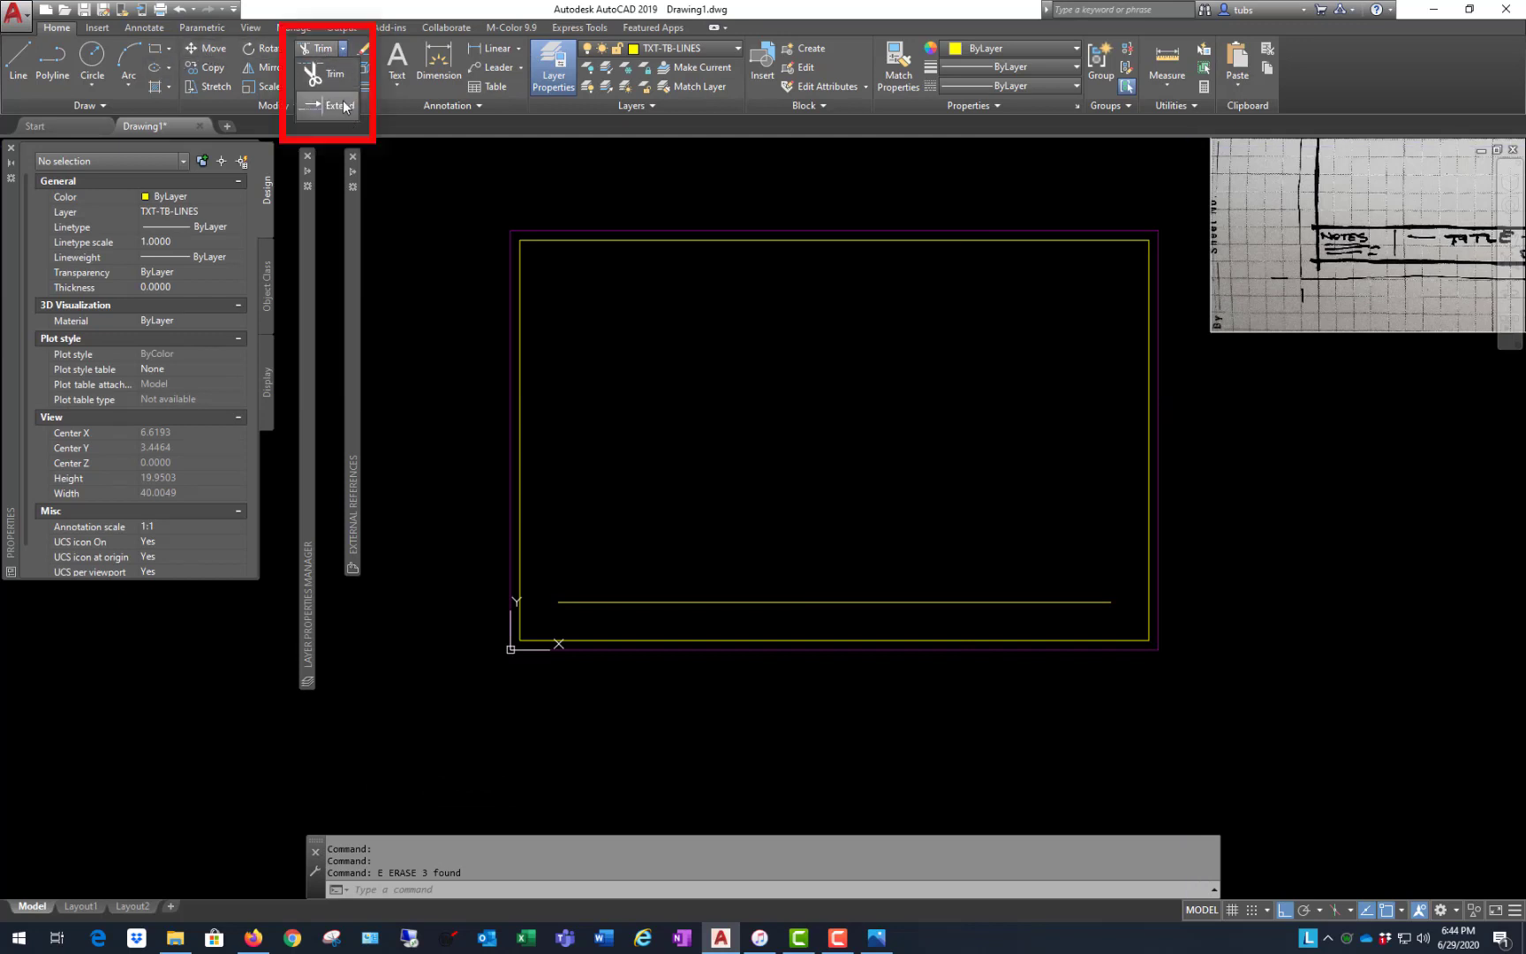
{"action": "left_click", "coordinate": [342, 100]}
{"action": "left_click", "coordinate": [632, 240]}
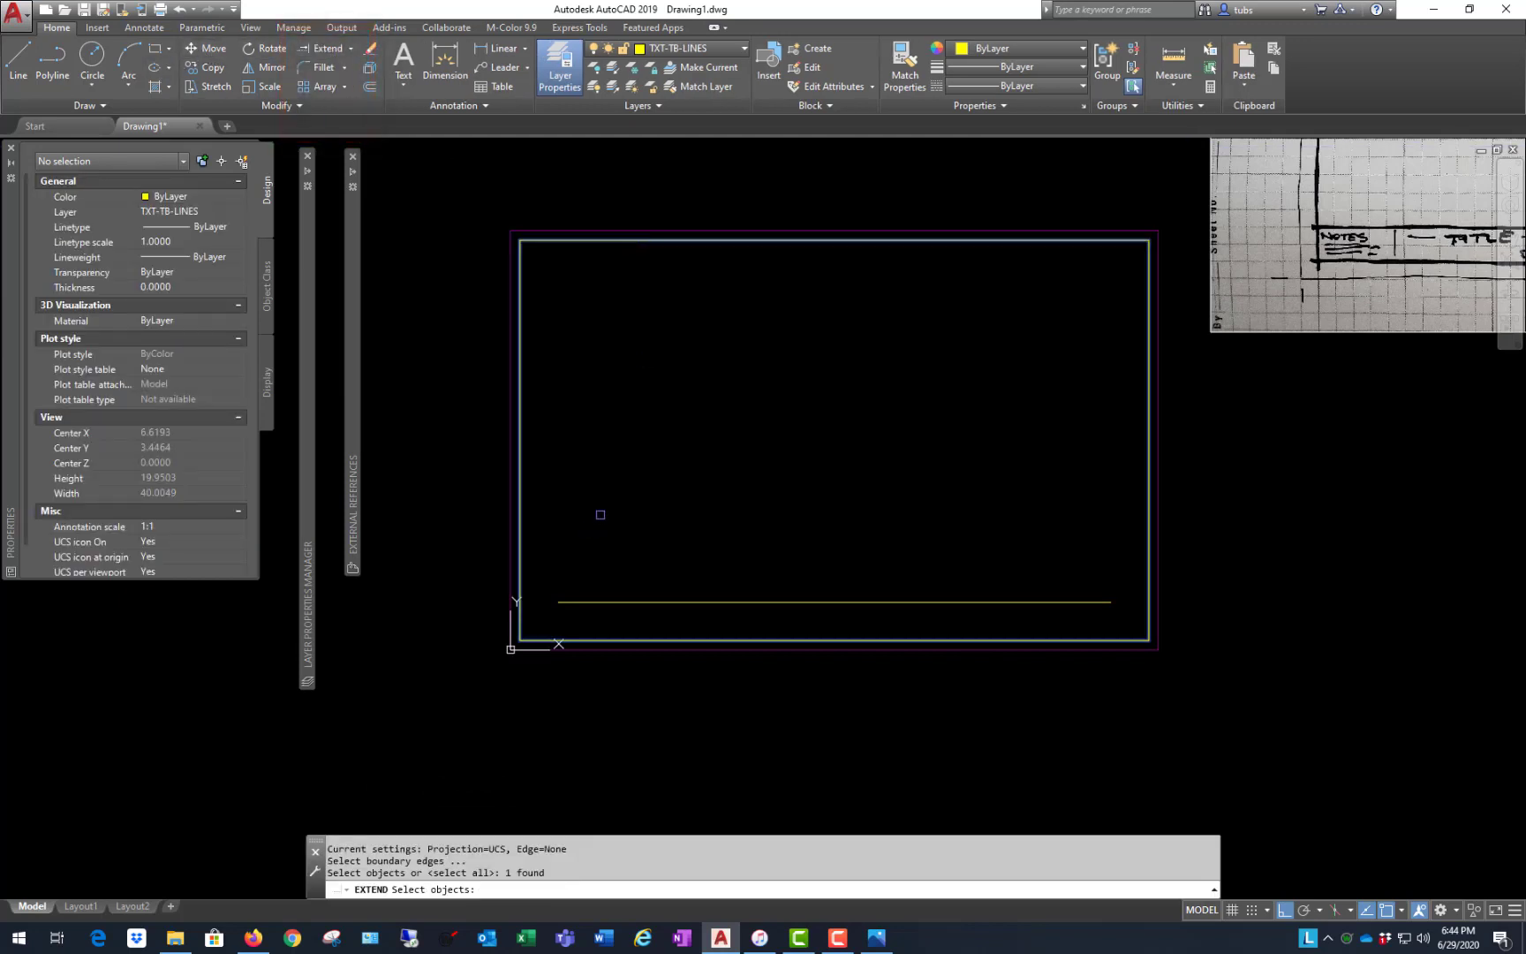
{"action": "key", "text": "Return"}
{"action": "left_click", "coordinate": [574, 602]}
{"action": "left_click", "coordinate": [1099, 602]}
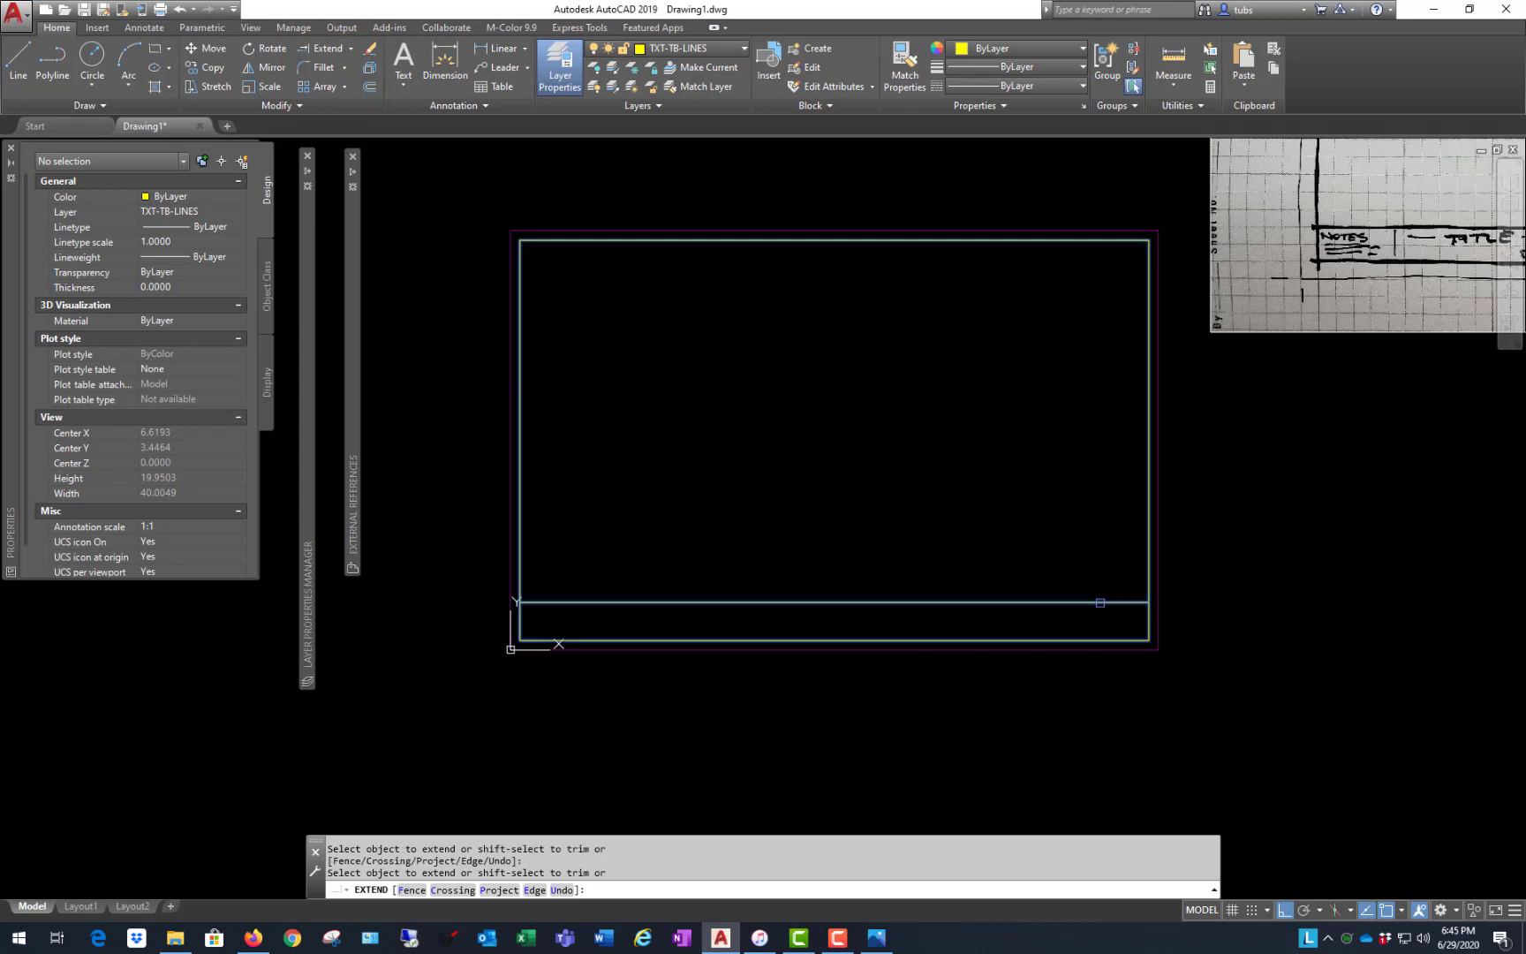
- Erase the horizontal title strip line that was extended to the yellow margin border
{"action": "key", "text": "Return"}
{"action": "left_click", "coordinate": [883, 603]}
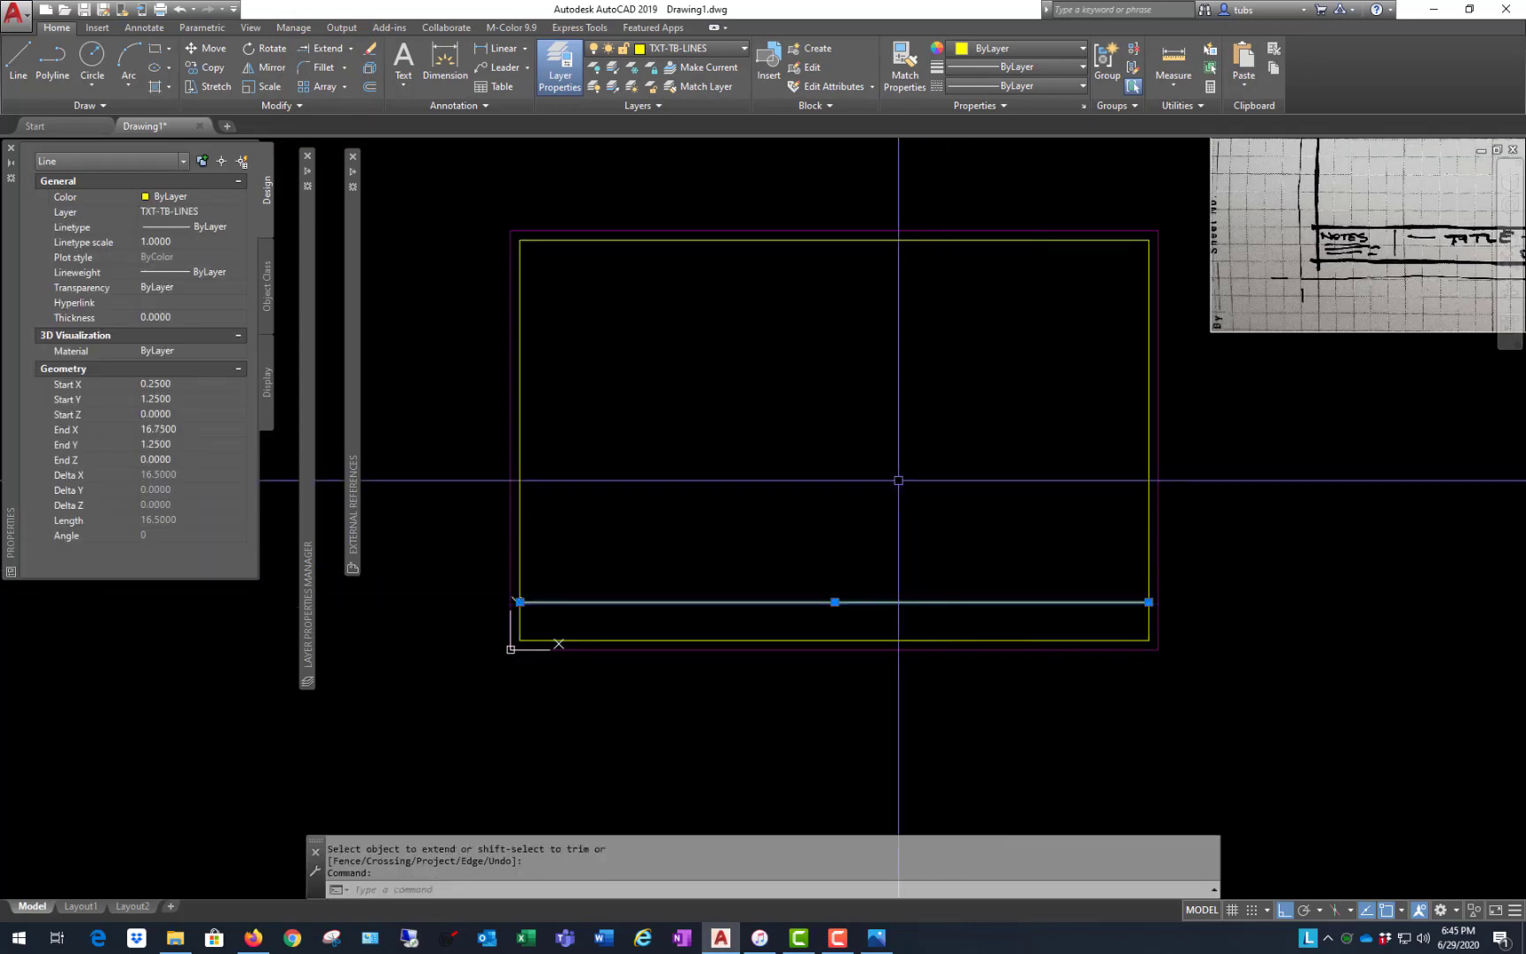
{"action": "type", "text": "r"}
{"action": "key", "text": "Return"}
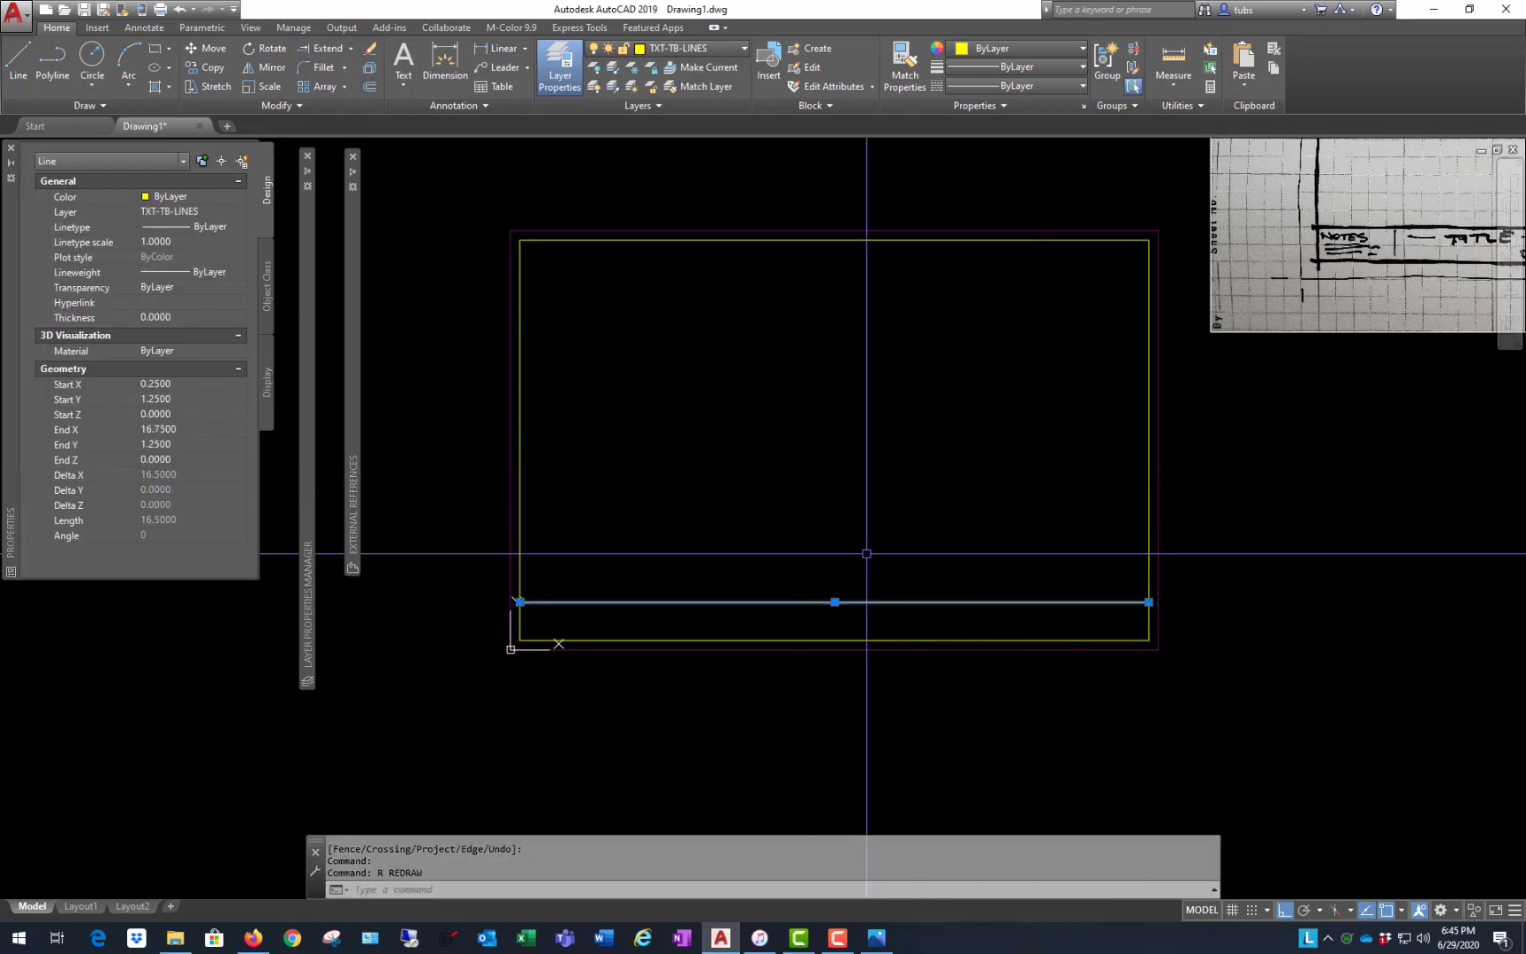
{"action": "type", "text": "e"}
{"action": "key", "text": "space"}
- Draw a line from the margin border's lower-left corner 1 unit up, continuing 16.5 units horizontally to the right
{"action": "type", "text": "l"}
{"action": "key", "text": "space"}
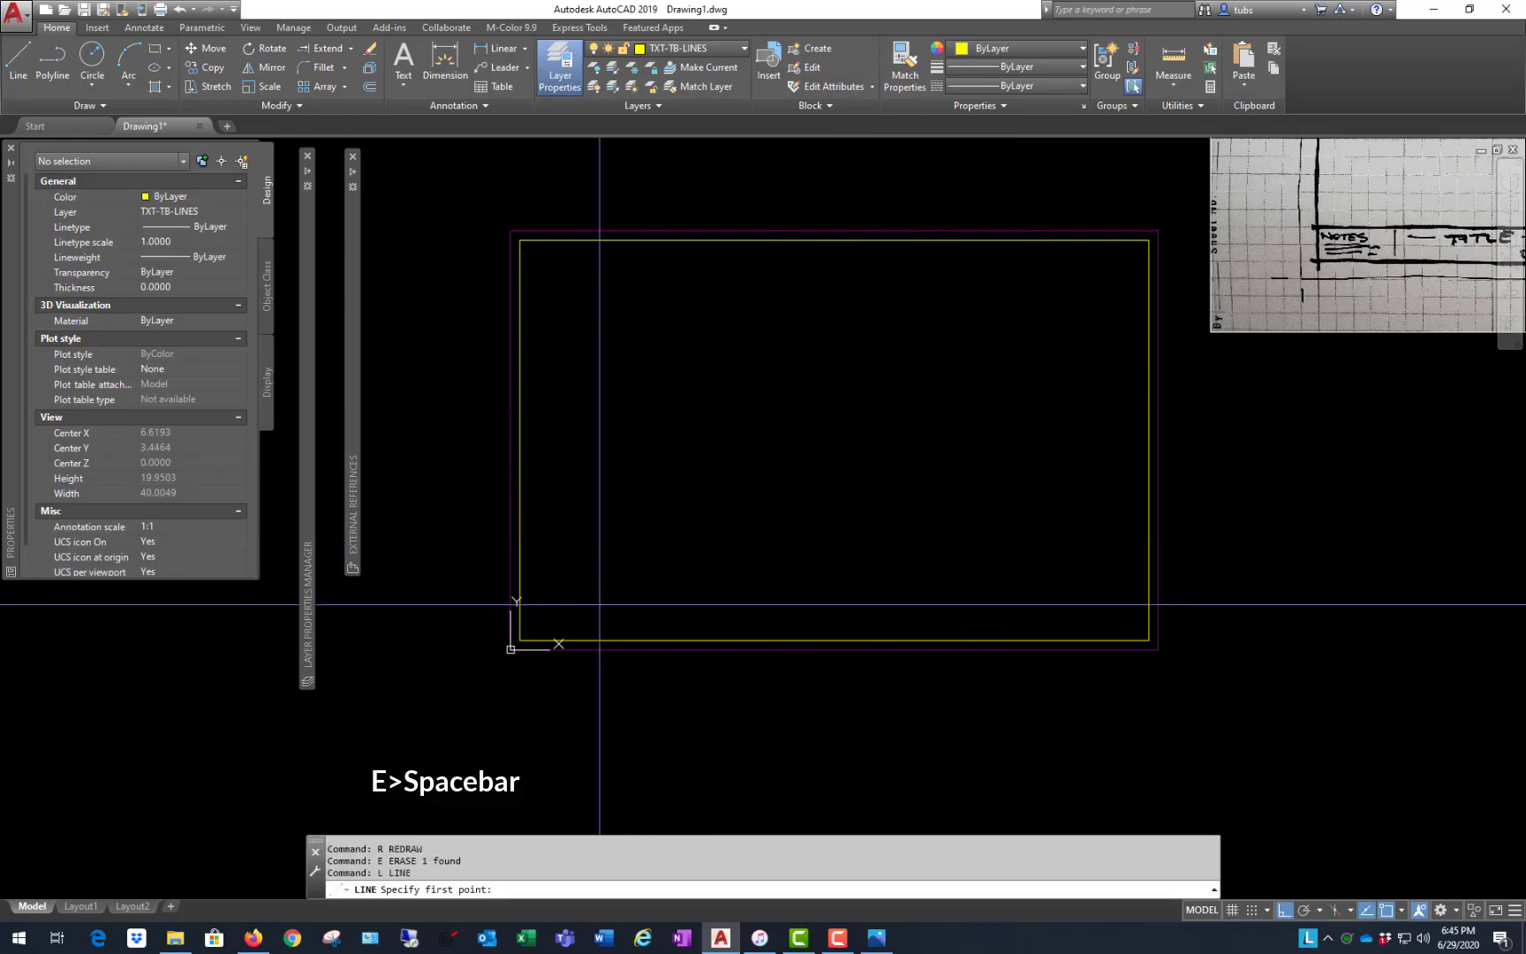
{"action": "left_click", "coordinate": [512, 636]}
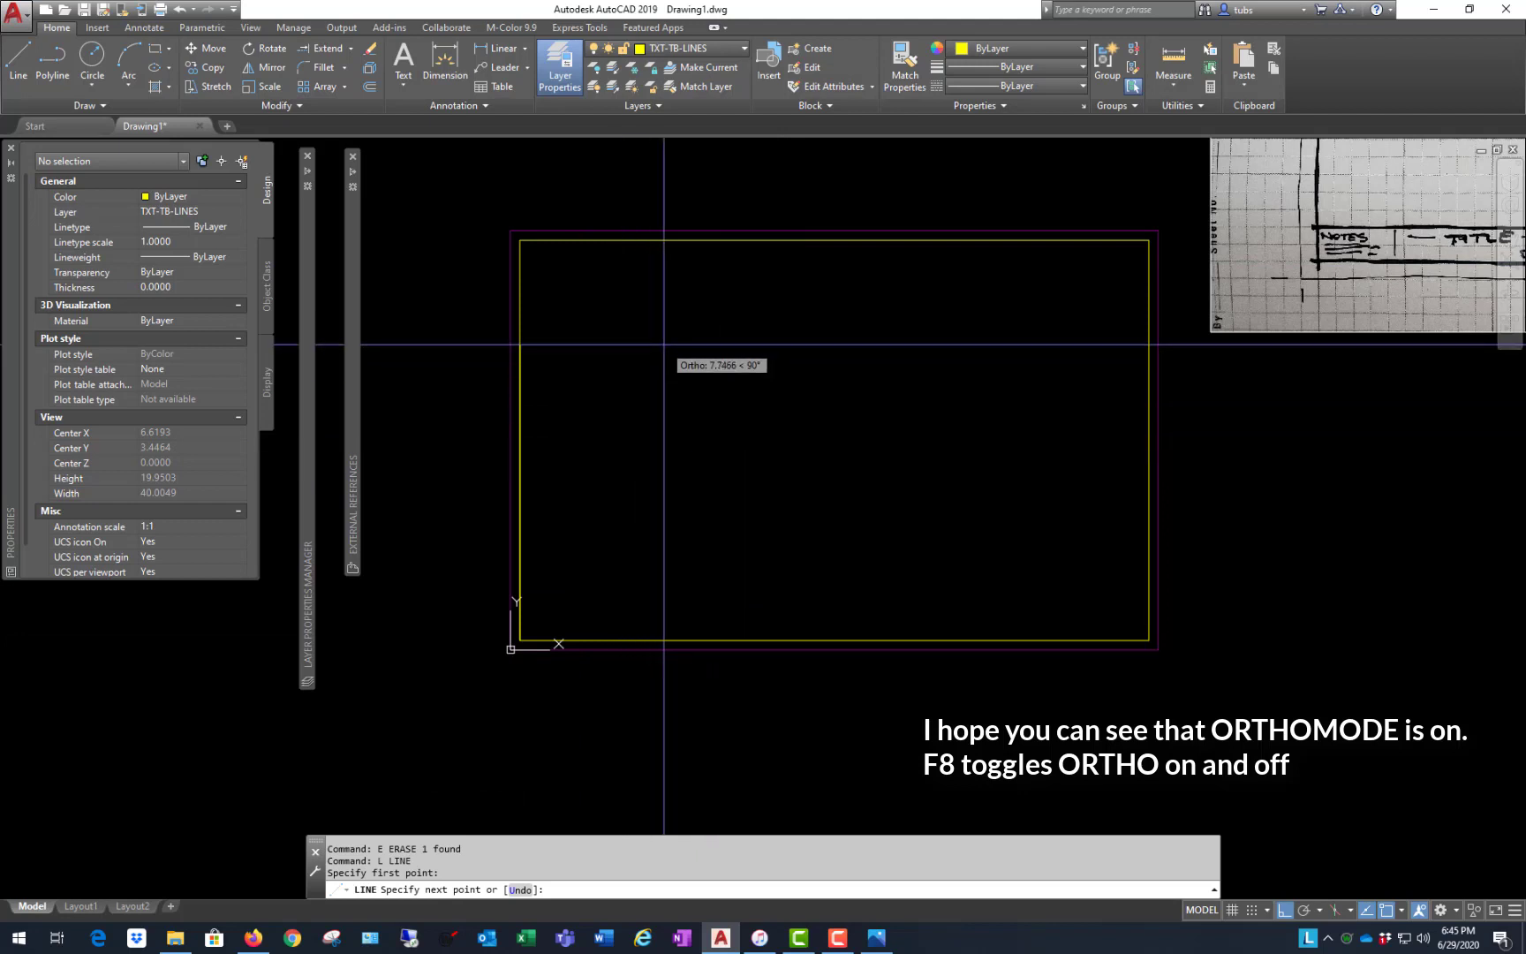
{"action": "type", "text": "1"}
{"action": "key", "text": "Return"}
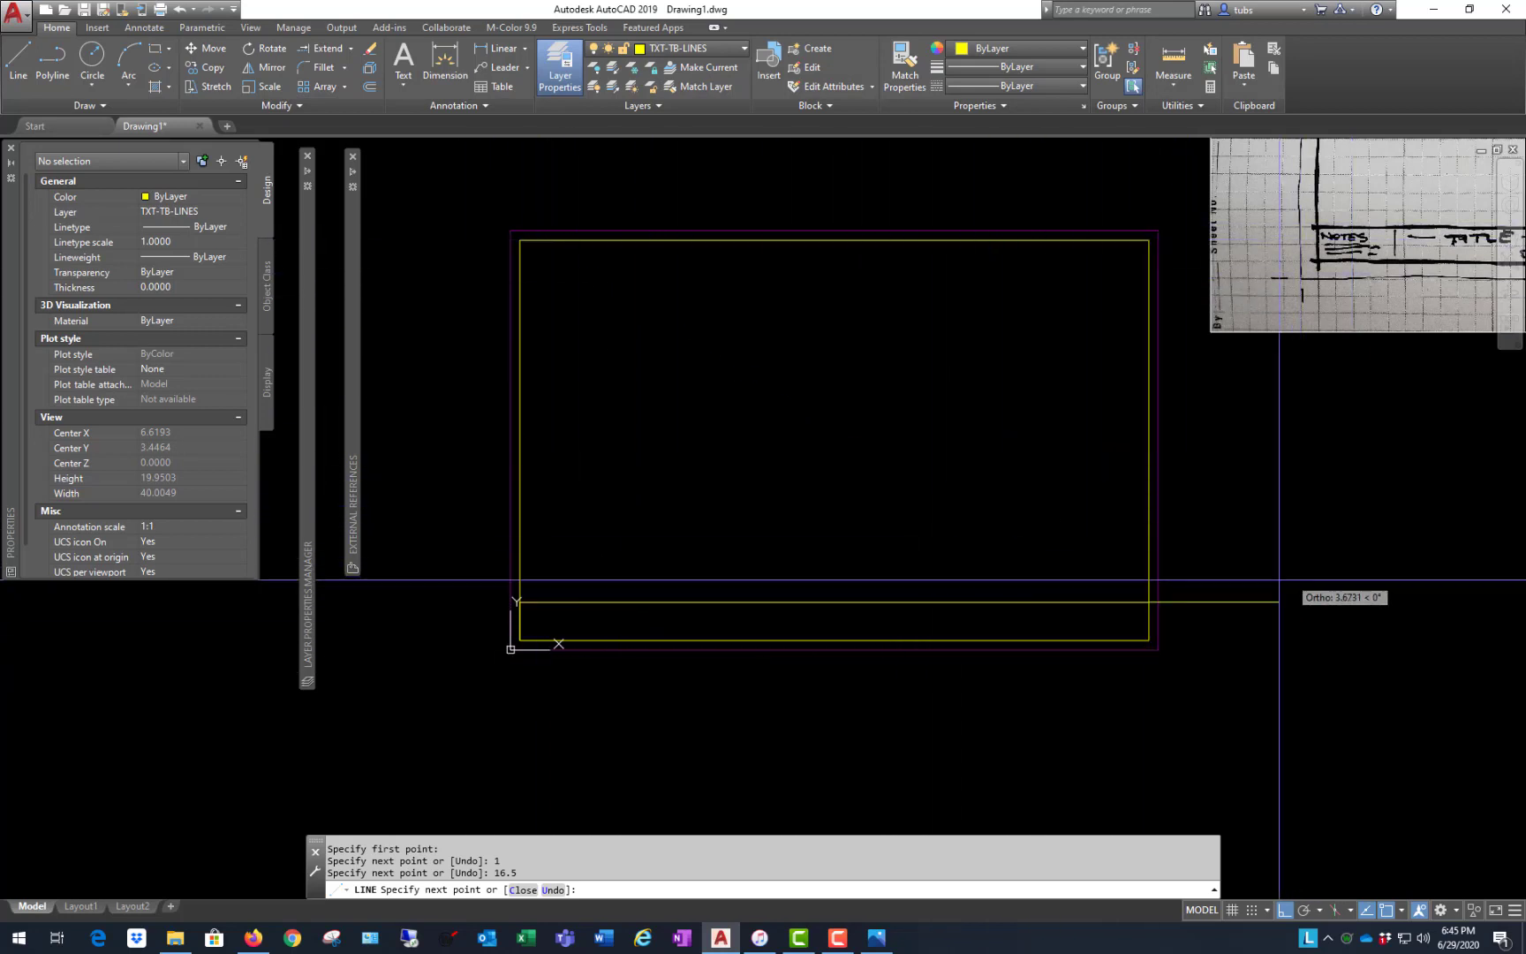
{"action": "key", "text": "Return"}
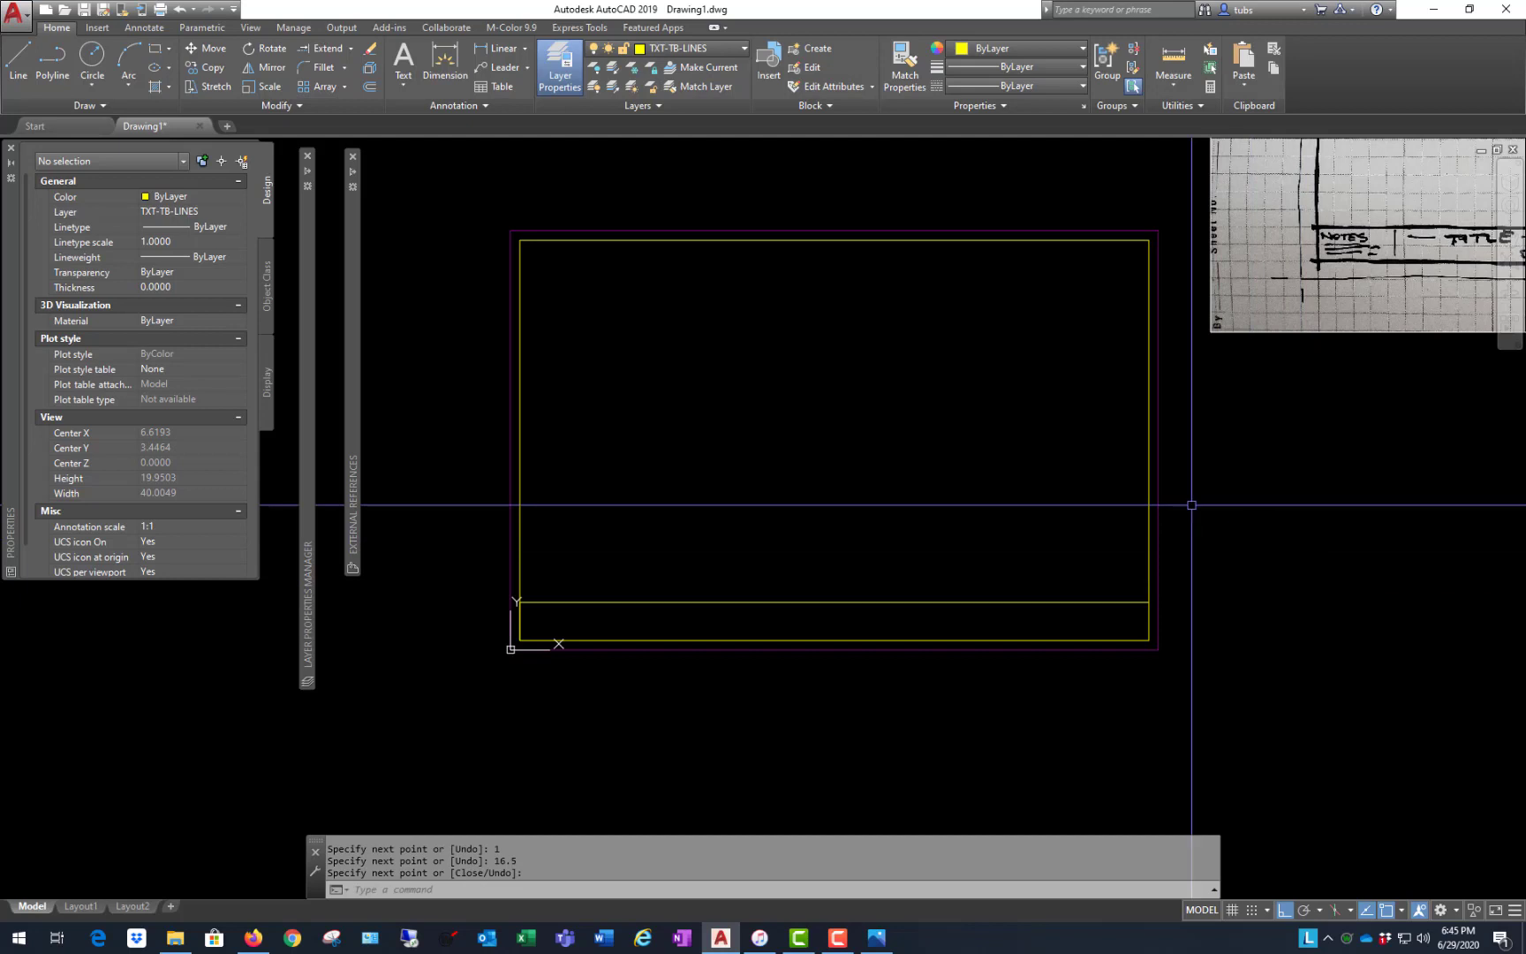
- Erase the 16.5-unit horizontal line, keeping the short vertical line at the margin border's lower-left corner
{"action": "left_click", "coordinate": [1039, 601]}
{"action": "type", "text": "E"}
{"action": "key", "text": "Return"}
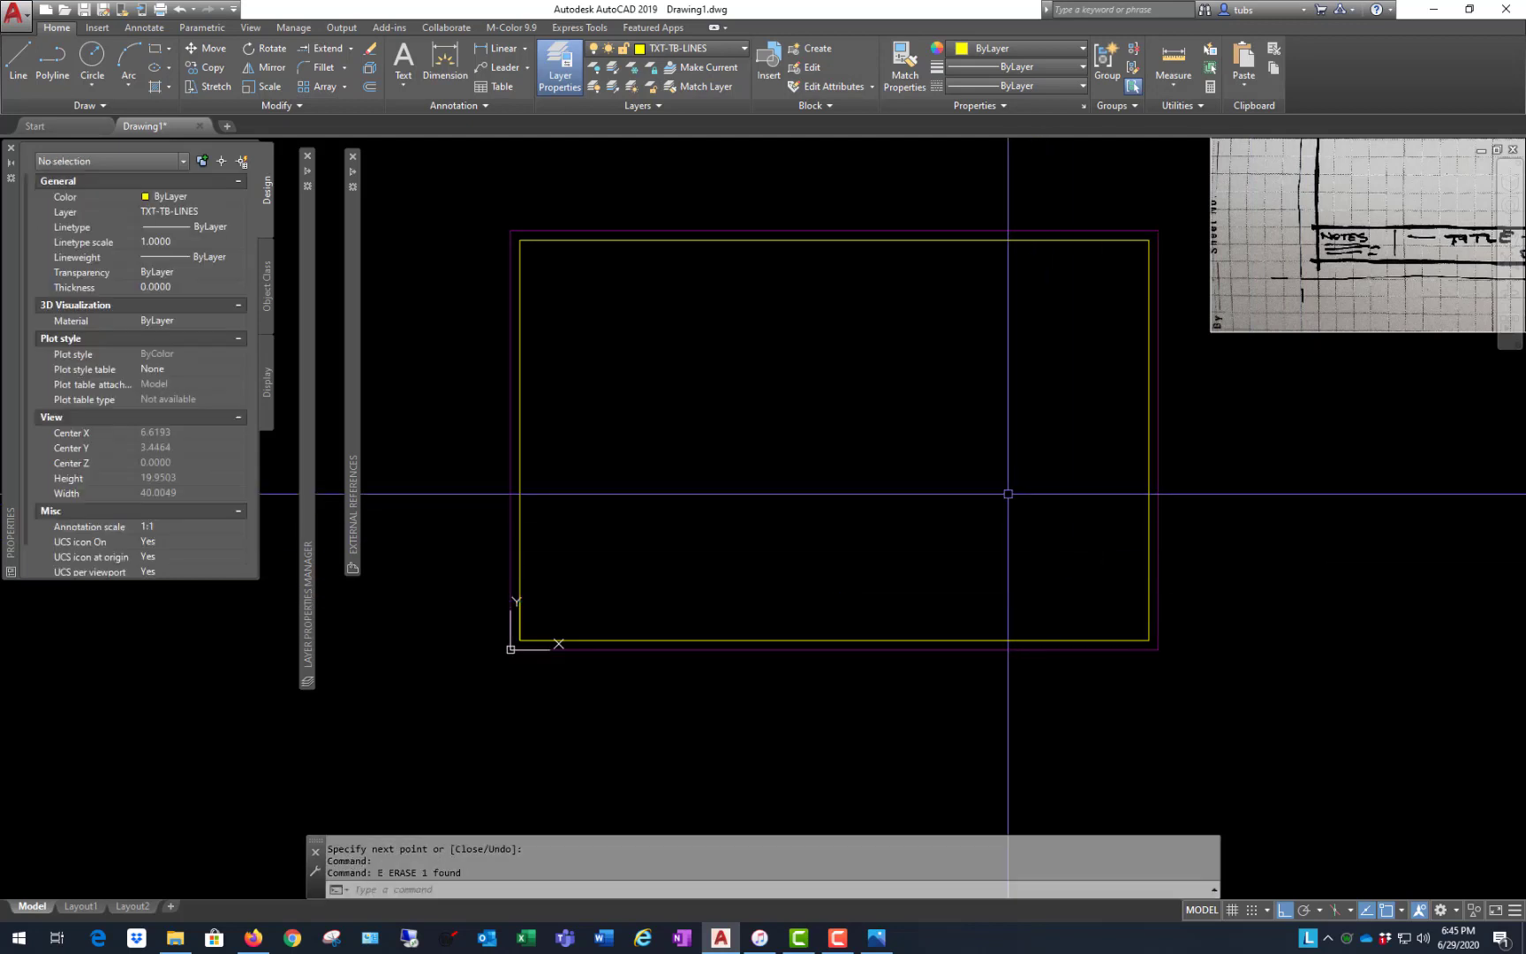
- Draw a horizontal line from the upper end of the short vertical line, perpendicular to the right side of the margin border
{"action": "type", "text": "L"}
{"action": "key", "text": "Return"}
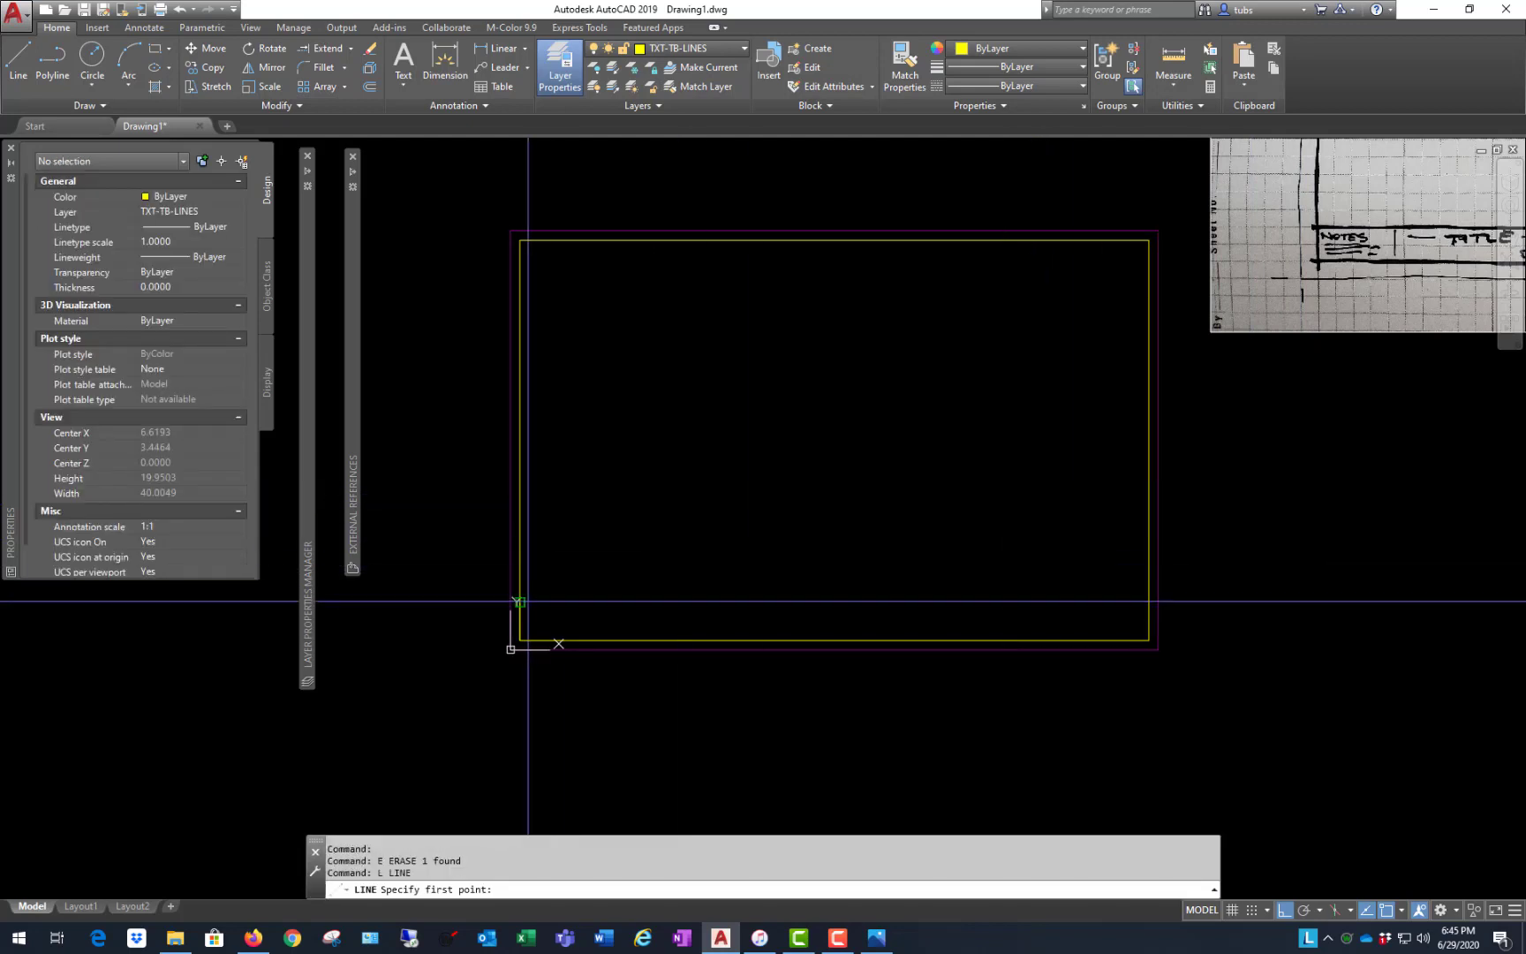
{"action": "left_click", "coordinate": [519, 601]}
{"action": "right_click", "coordinate": [883, 446], "text": "shift"}
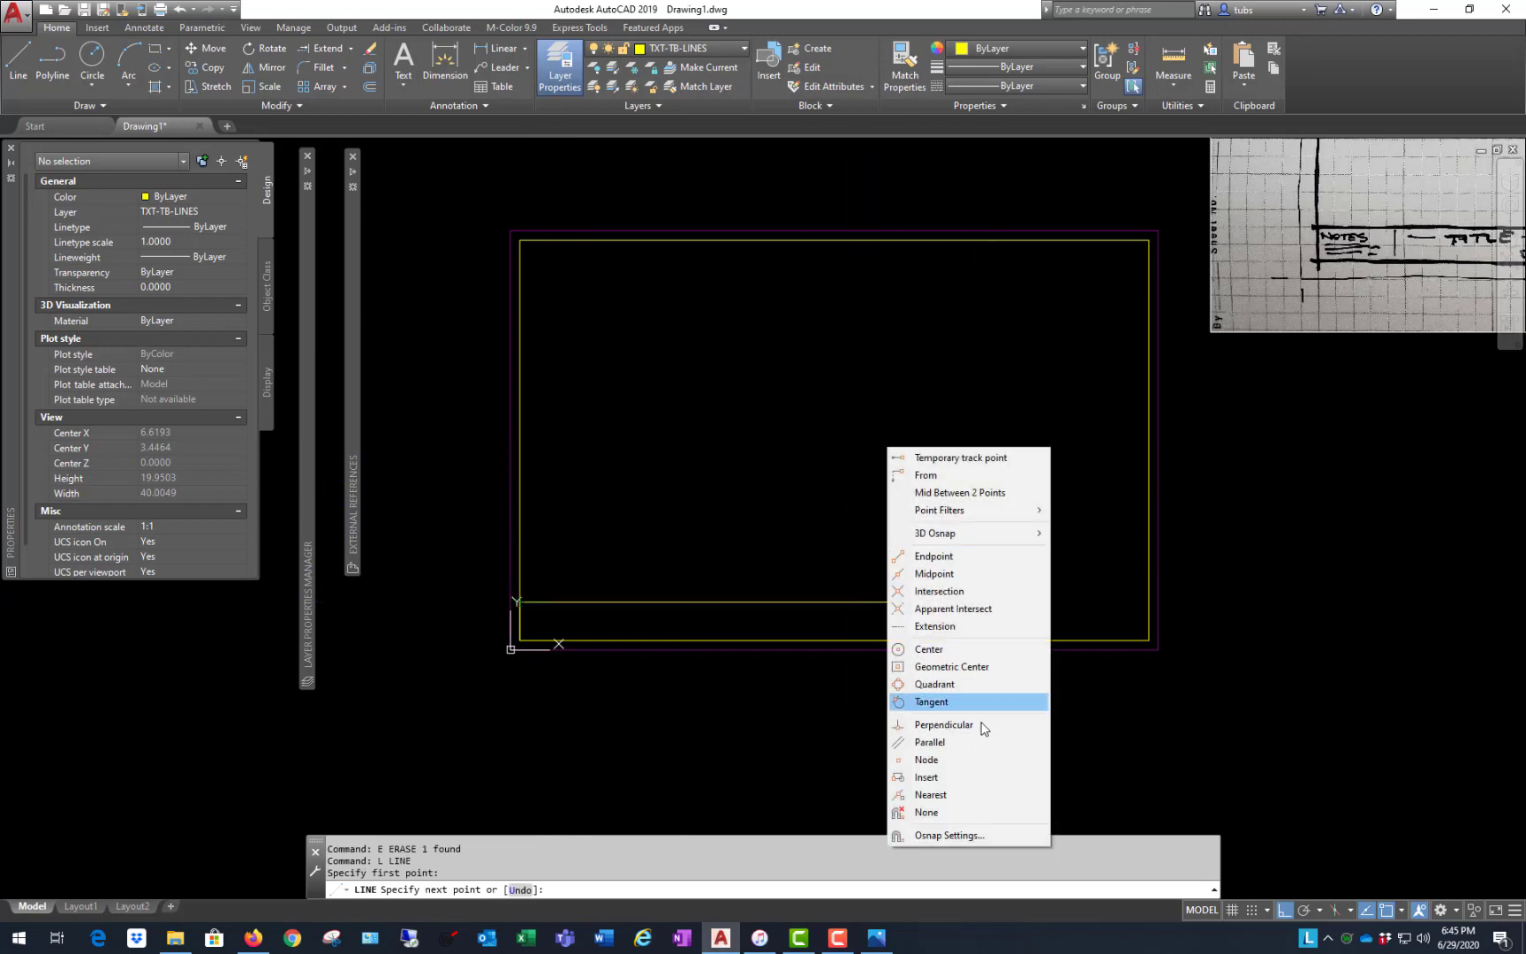
{"action": "left_click", "coordinate": [985, 725]}
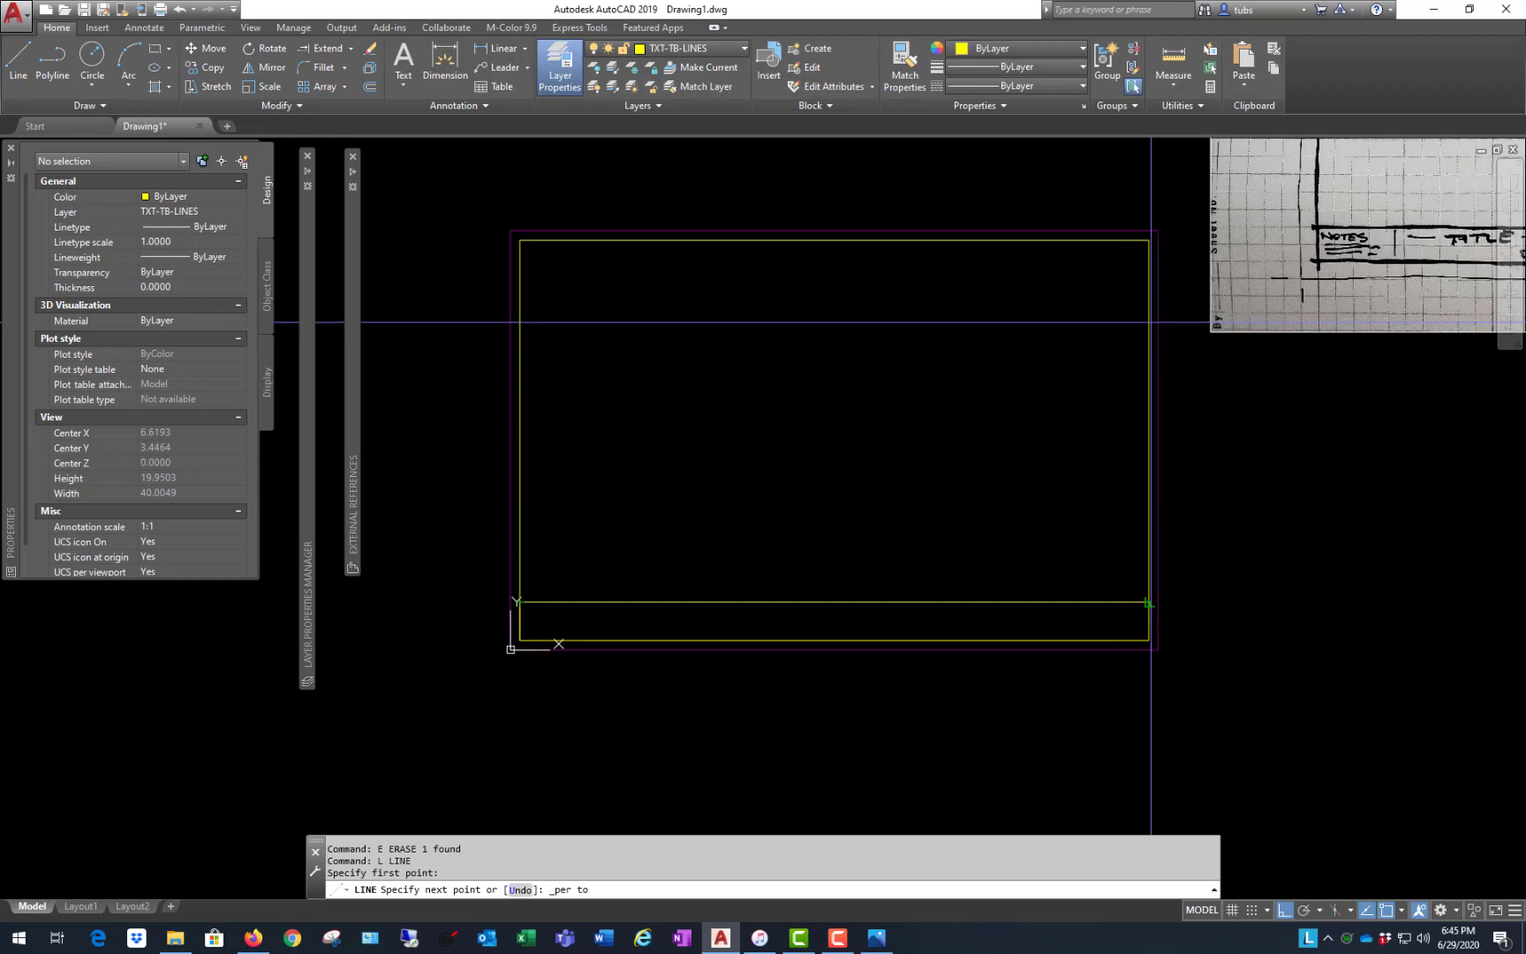
{"action": "scroll", "coordinate": [1152, 606], "scroll_direction": "up", "scroll_amount": 8}
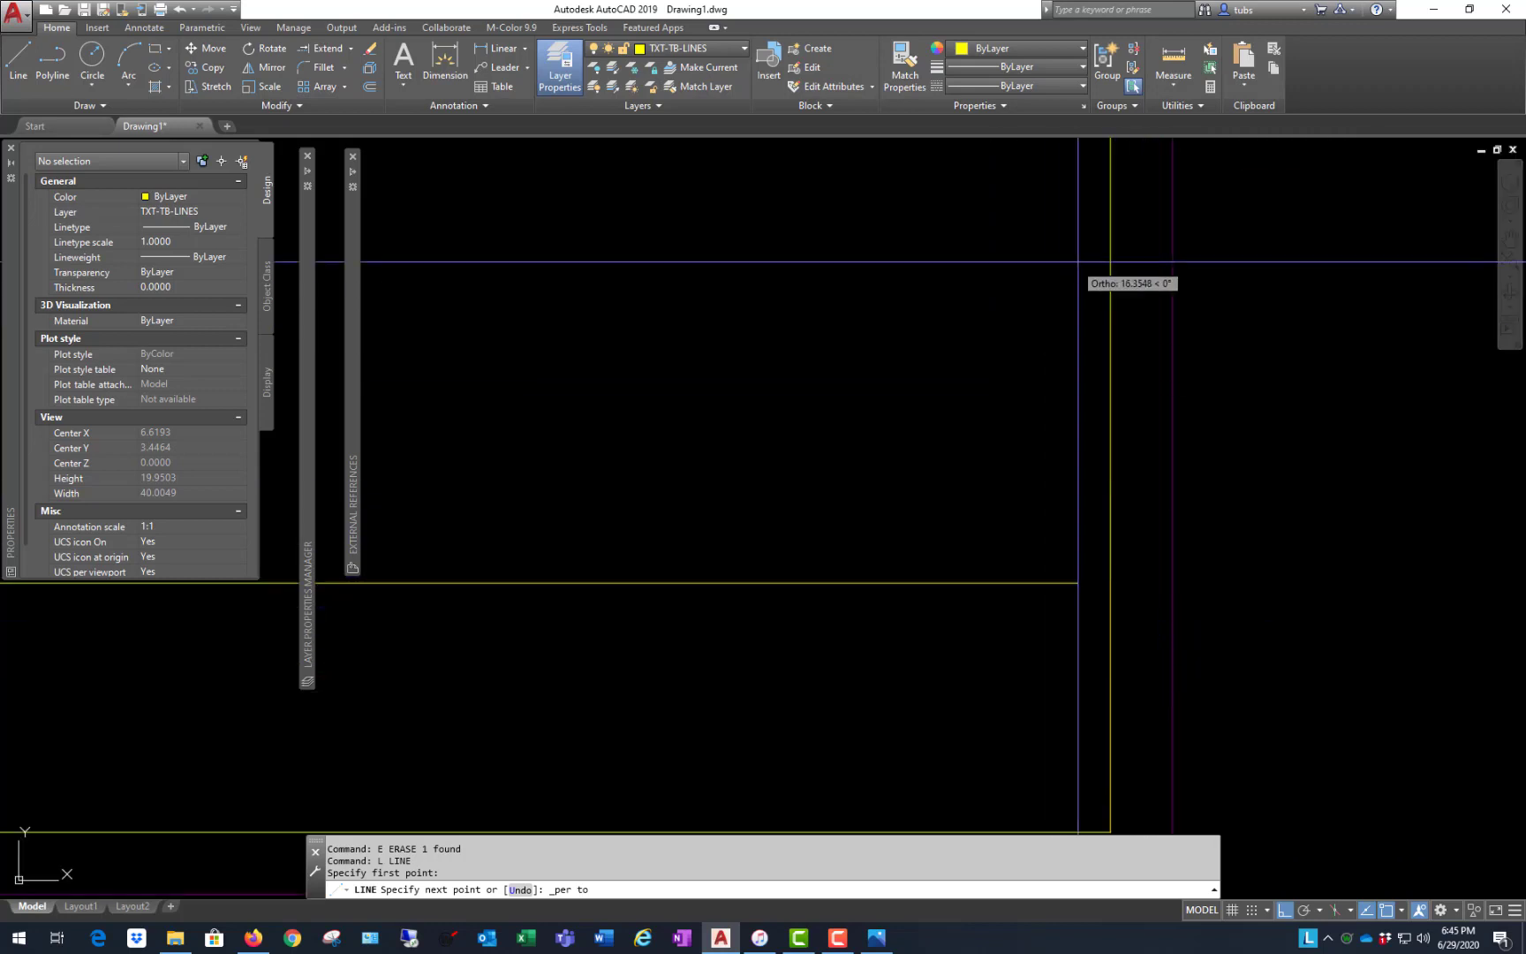
{"action": "left_click", "coordinate": [1110, 583]}
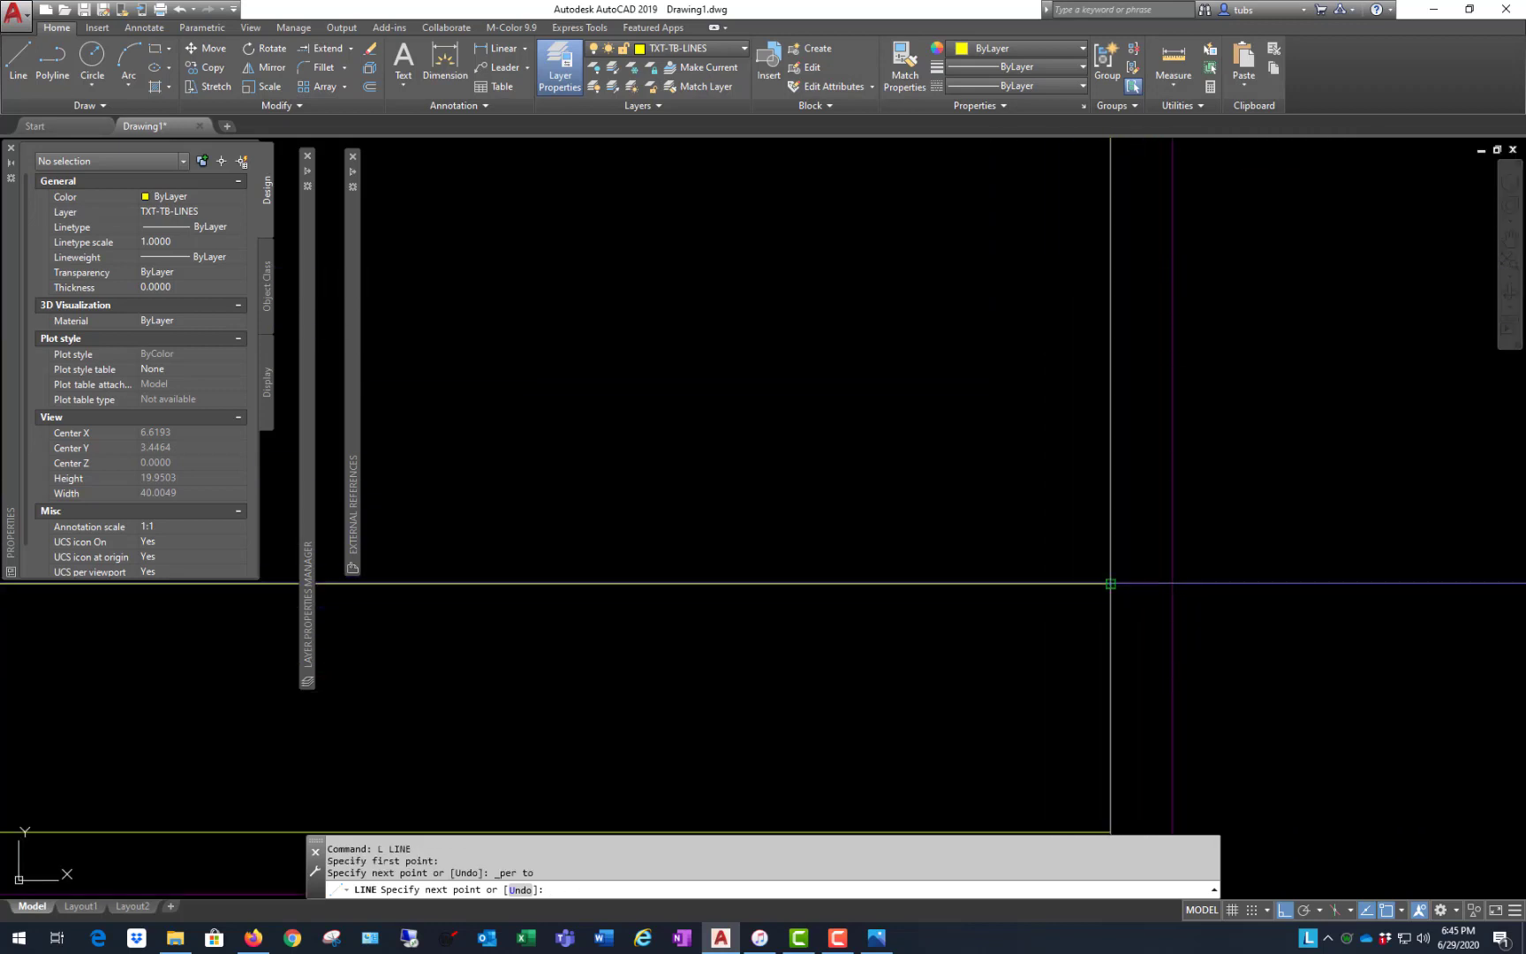
{"action": "scroll", "coordinate": [1077, 579], "scroll_direction": "down", "scroll_amount": 5}
{"action": "key", "text": "Return"}
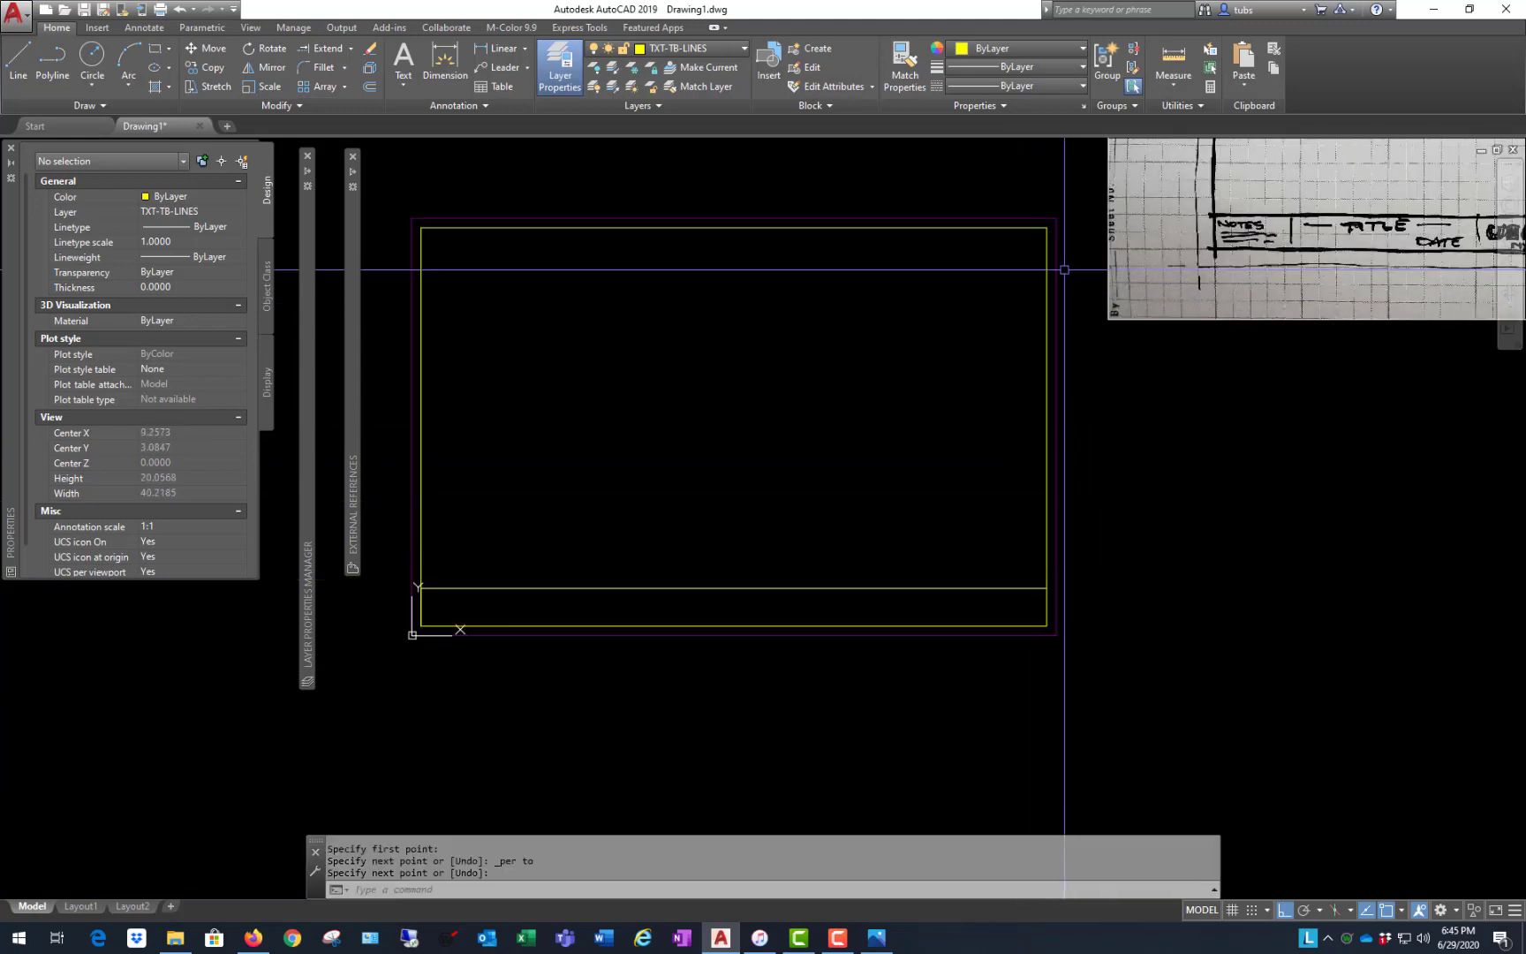
- Window-select the short vertical line at the margin border's lower-left corner and erase it
{"action": "scroll", "coordinate": [1254, 627], "scroll_direction": "down", "scroll_amount": 4}
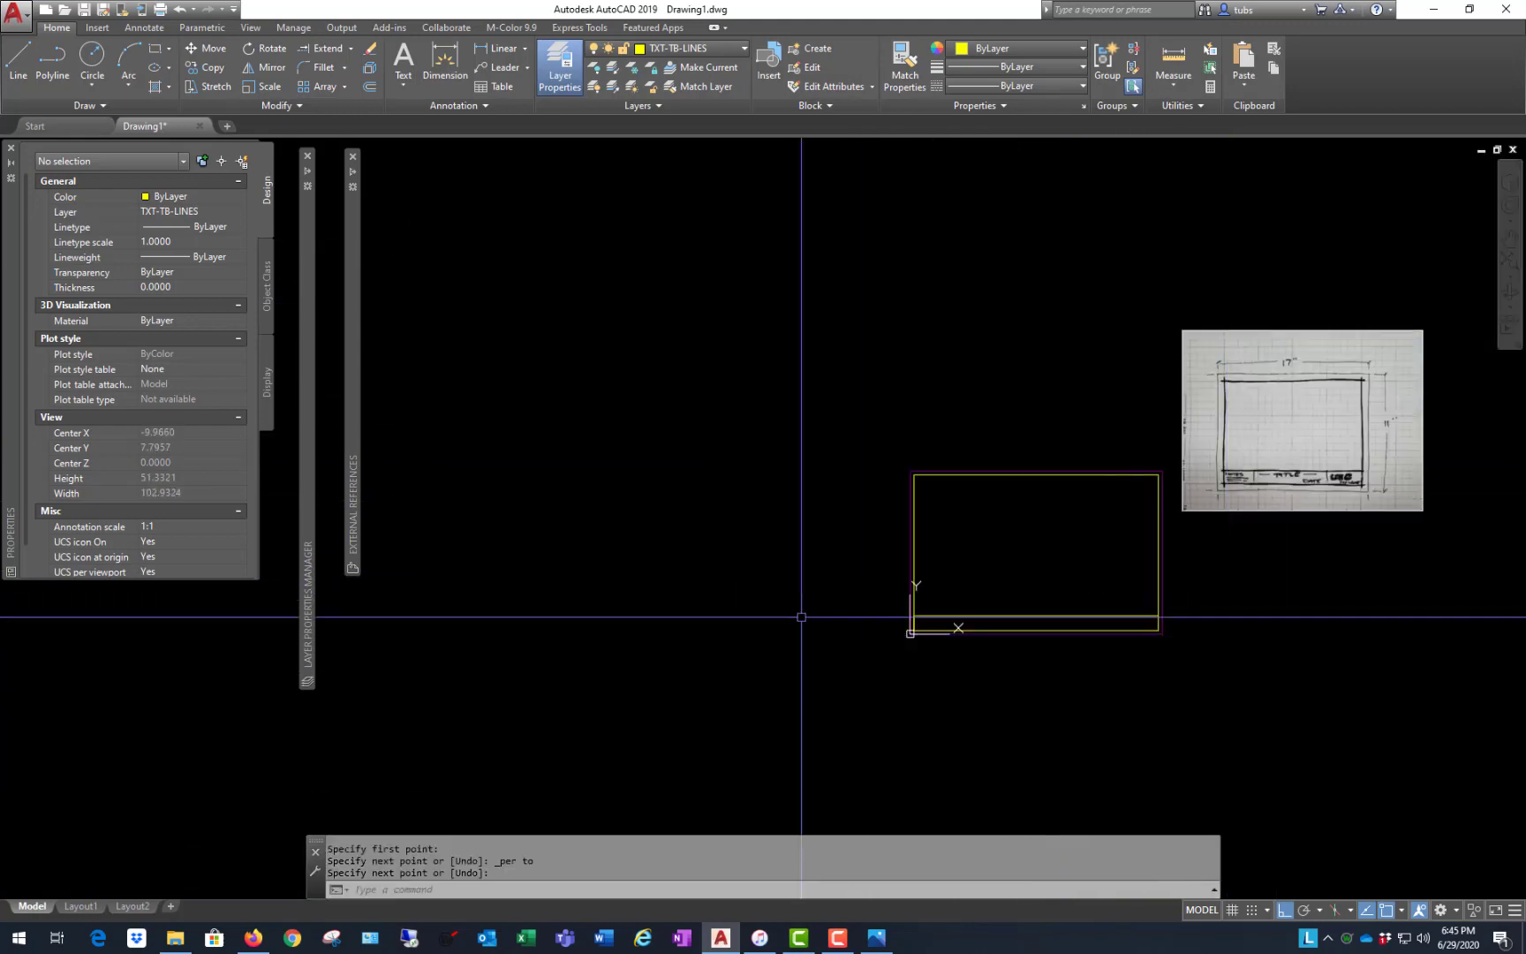
{"action": "scroll", "coordinate": [1227, 587], "scroll_direction": "up", "scroll_amount": 4}
{"action": "scroll", "coordinate": [1205, 601], "scroll_direction": "down", "scroll_amount": 2}
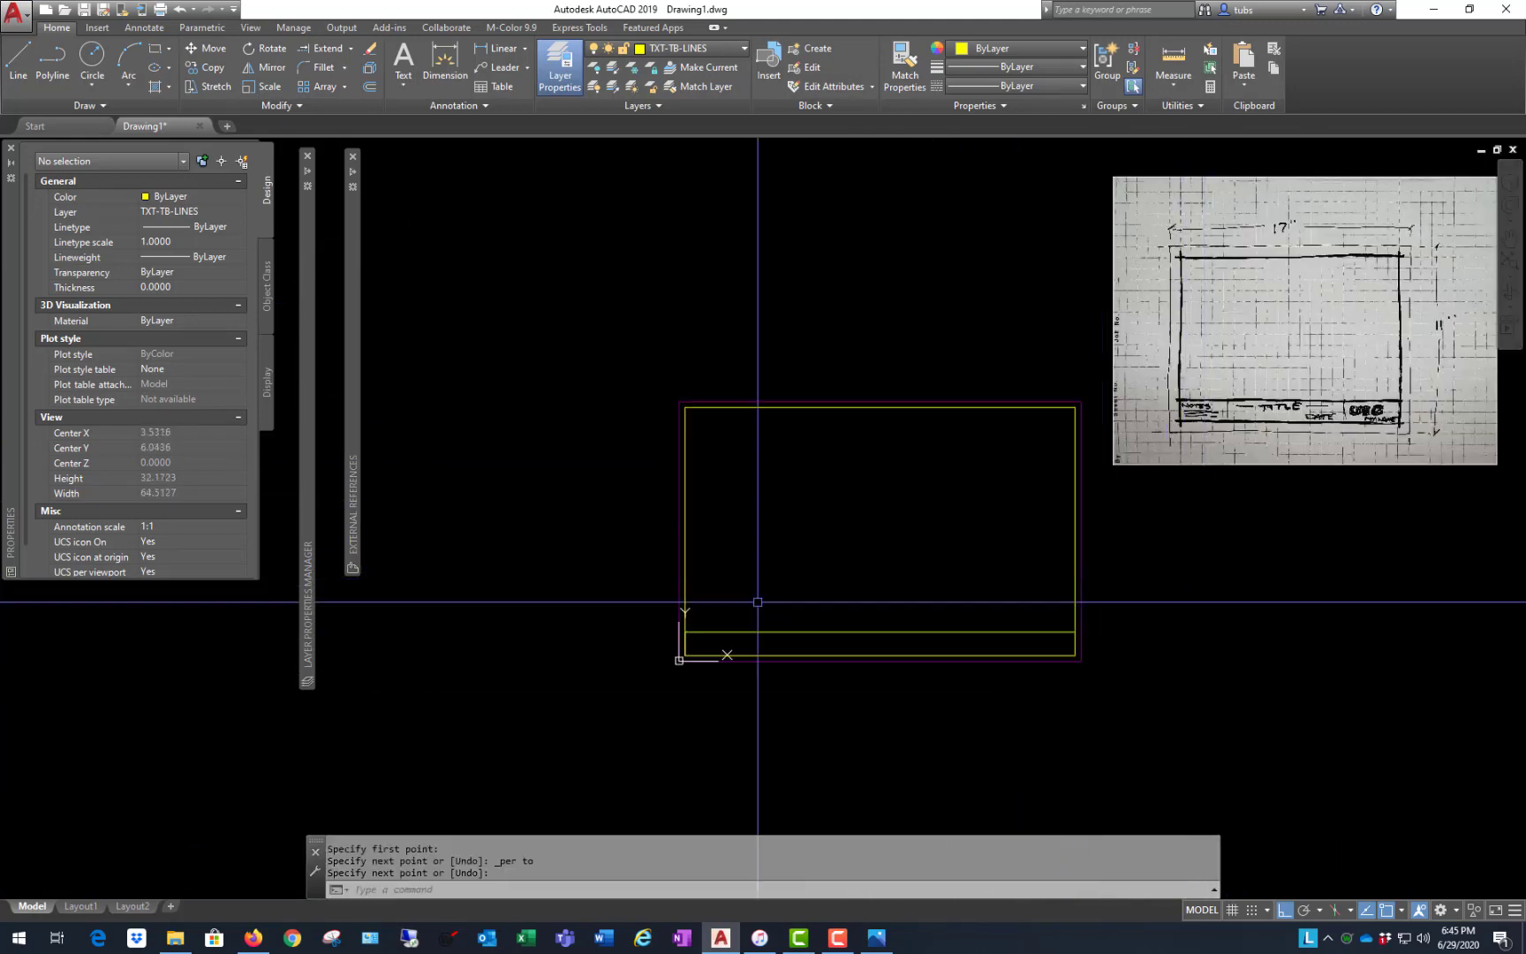
{"action": "left_click_drag", "start_coordinate": [617, 555], "coordinate": [857, 728]}
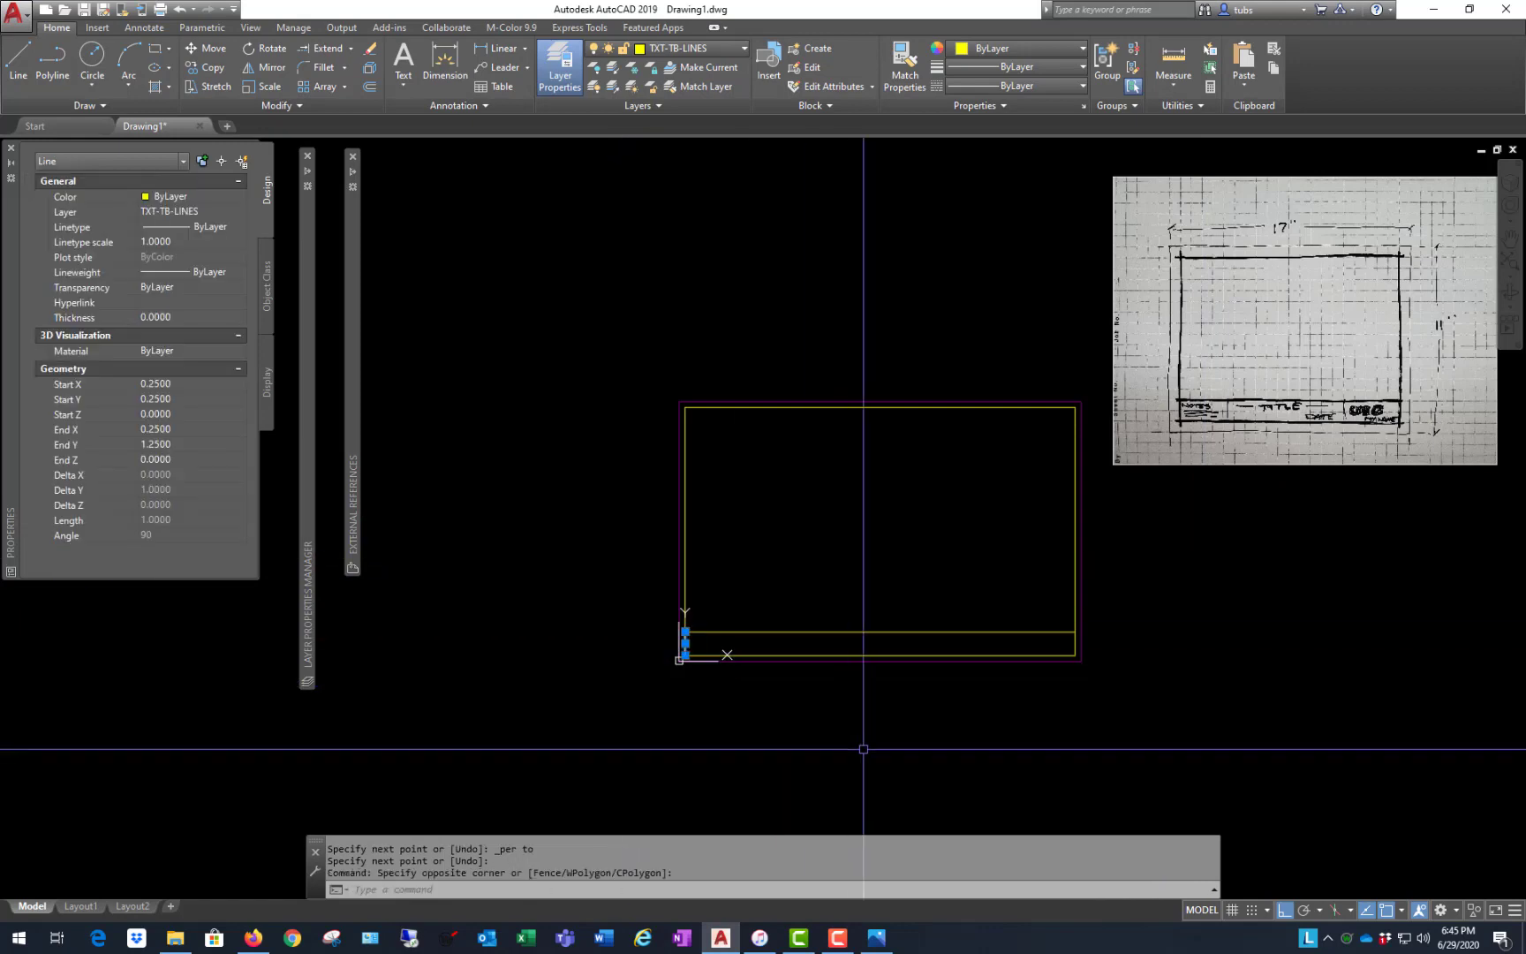
{"action": "left_click", "coordinate": [636, 563]}
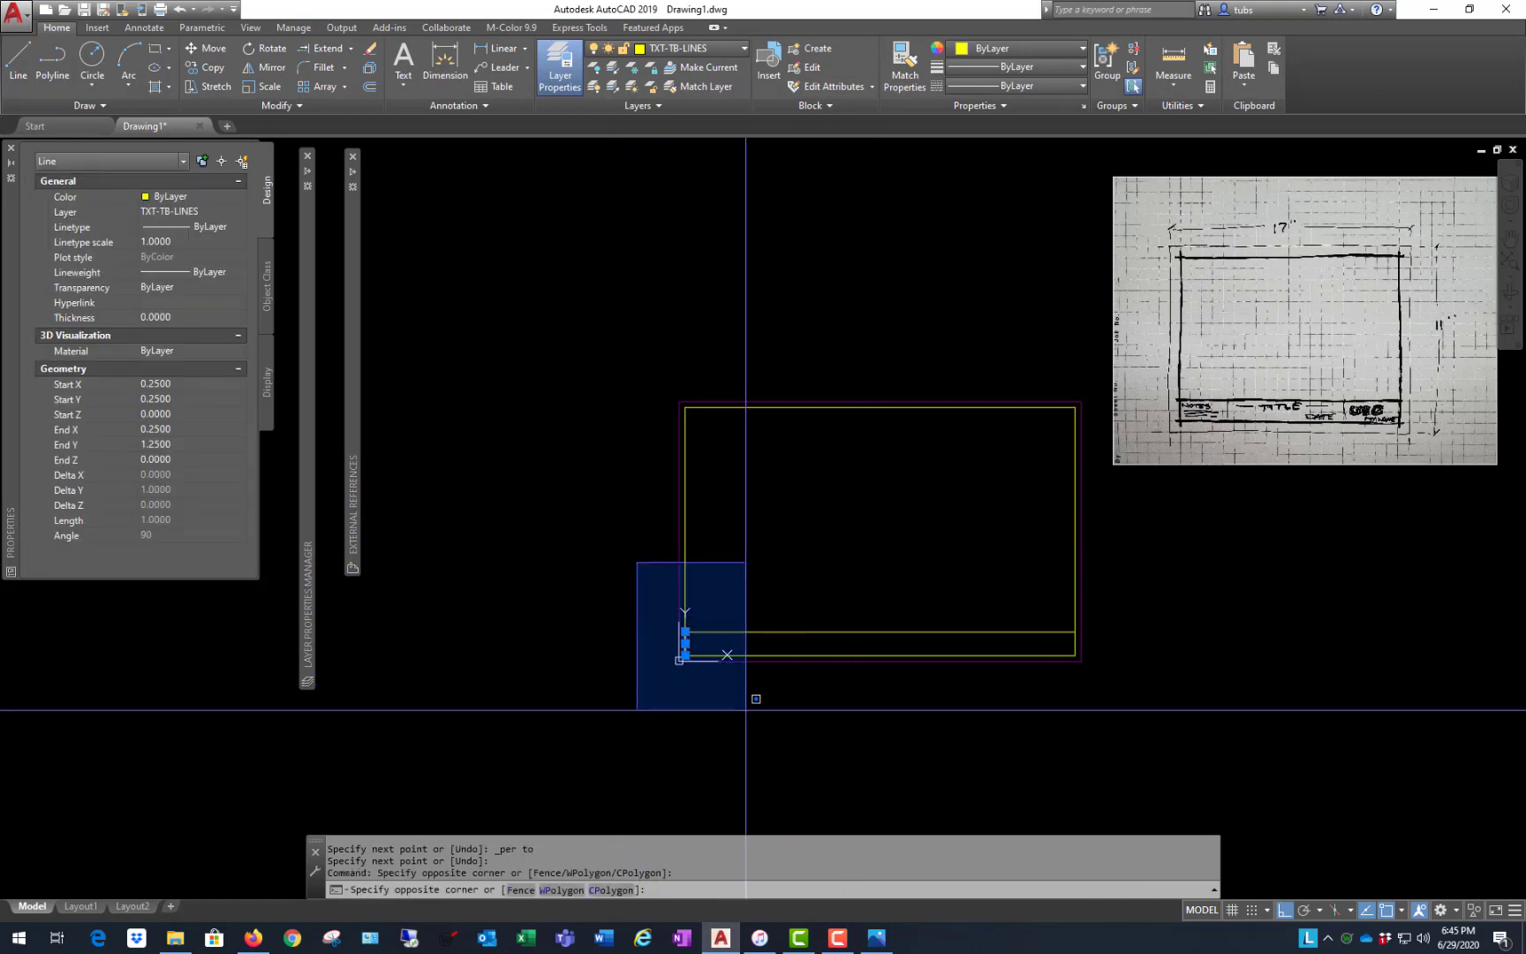
{"action": "left_click", "coordinate": [745, 706]}
{"action": "scroll", "coordinate": [717, 640], "scroll_direction": "up", "scroll_amount": 4}
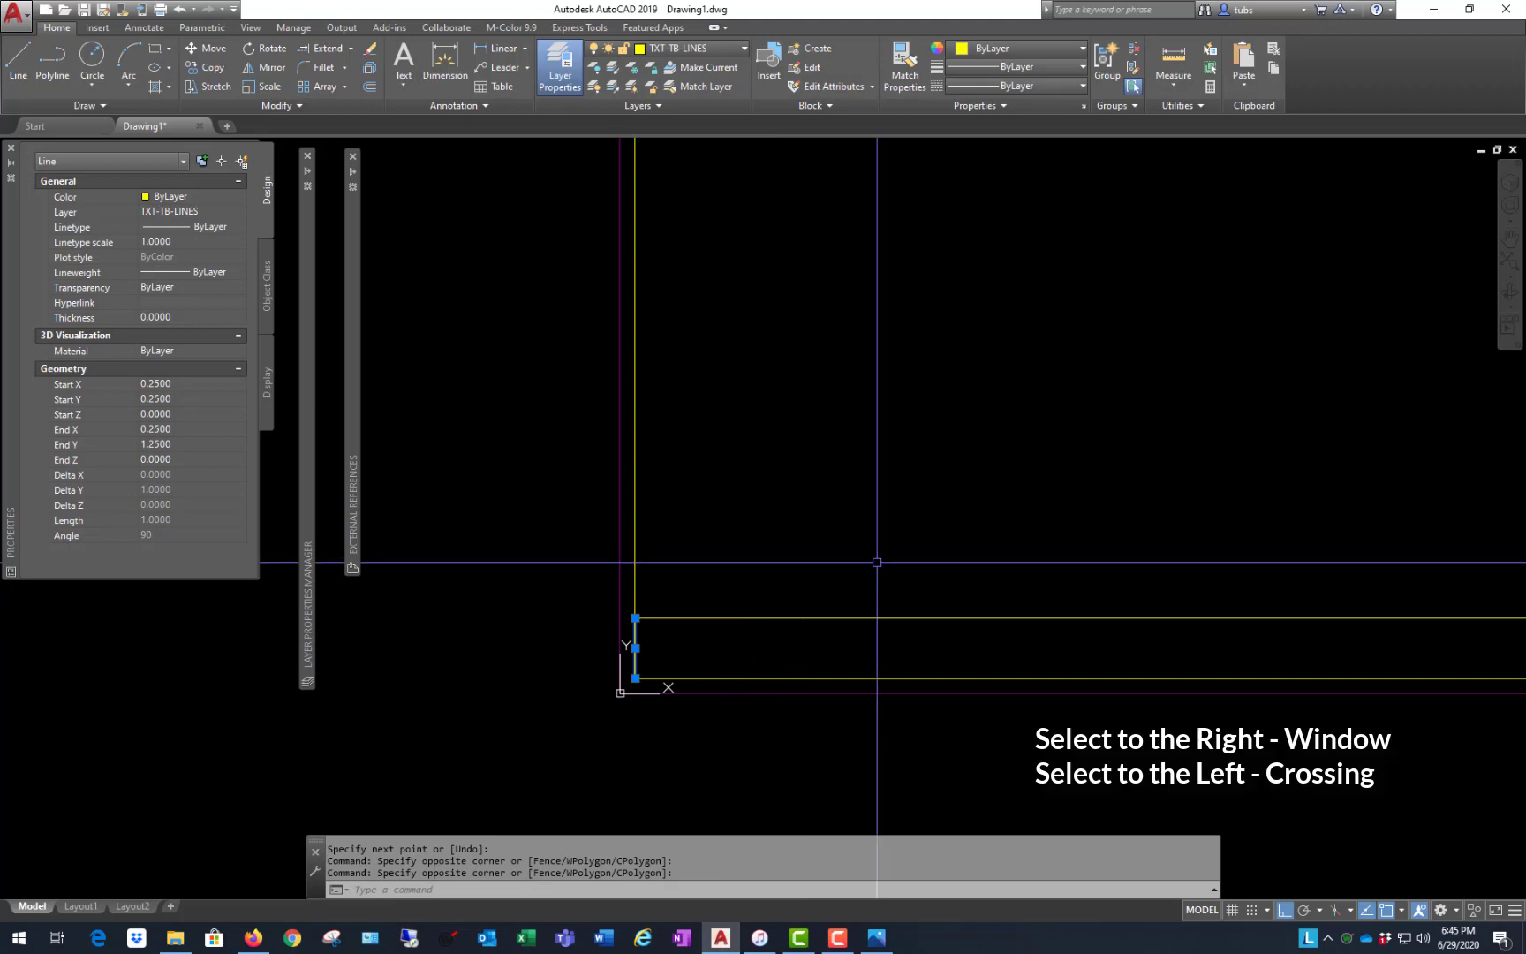
{"action": "type", "text": "e"}
{"action": "key", "text": "Return"}
- Examine the horizontal title strip line and compare the layout with the title strip in the hand-drawn sketch
{"action": "scroll", "coordinate": [875, 562], "scroll_direction": "down", "scroll_amount": 4}
{"action": "left_click", "coordinate": [609, 678]}
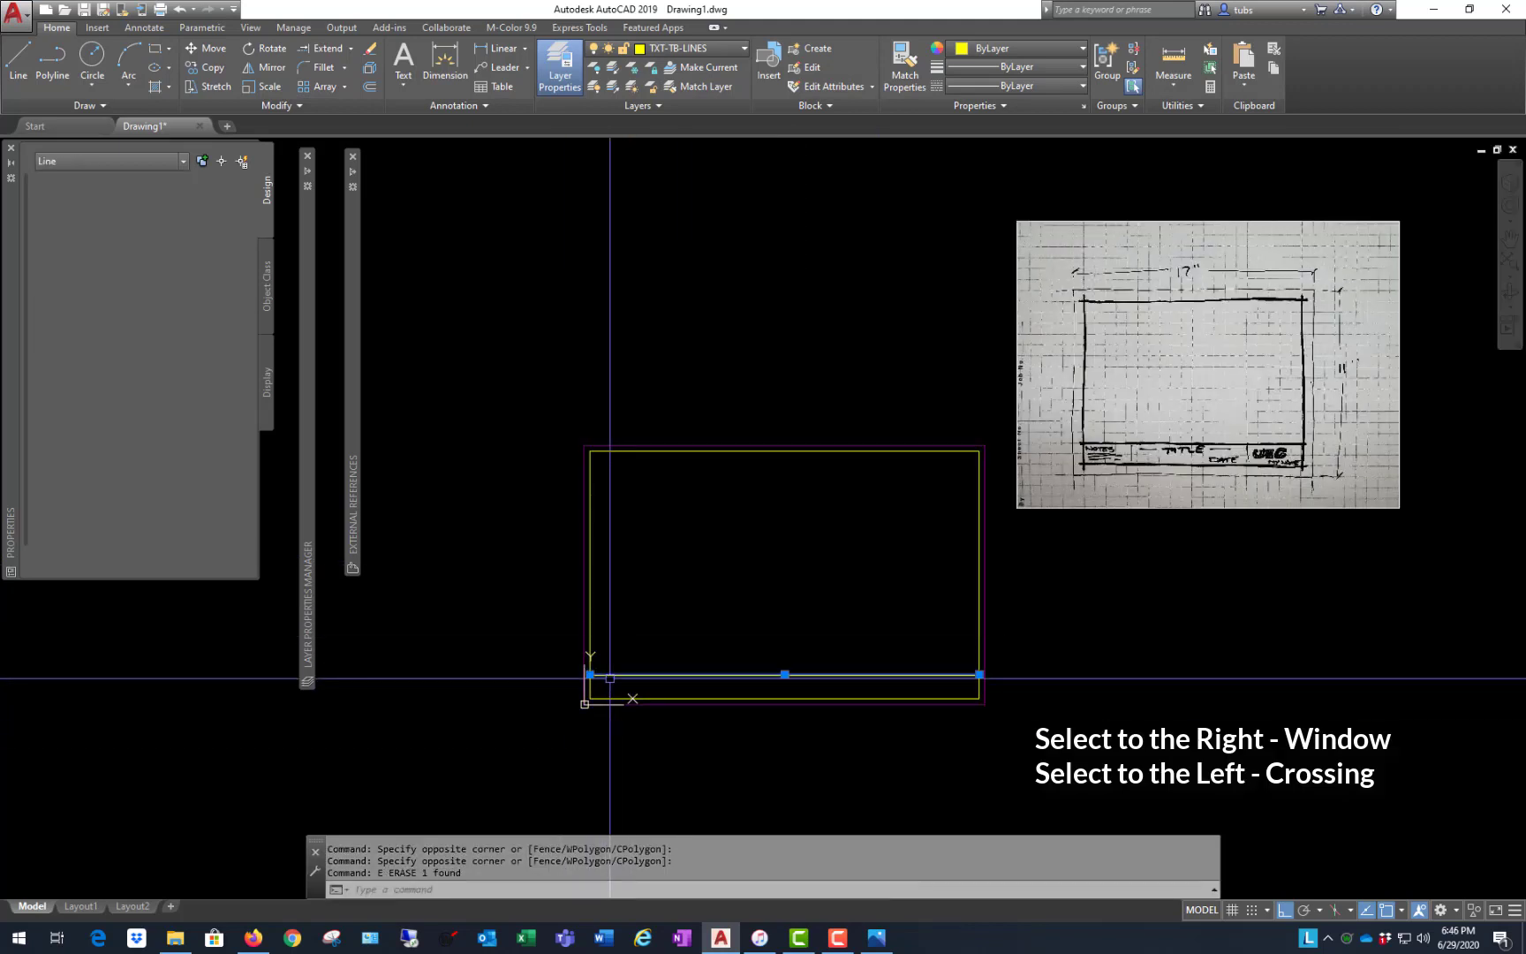
{"action": "key", "text": "Escape"}
{"action": "key", "text": "Escape"}
{"action": "key", "text": "Escape"}
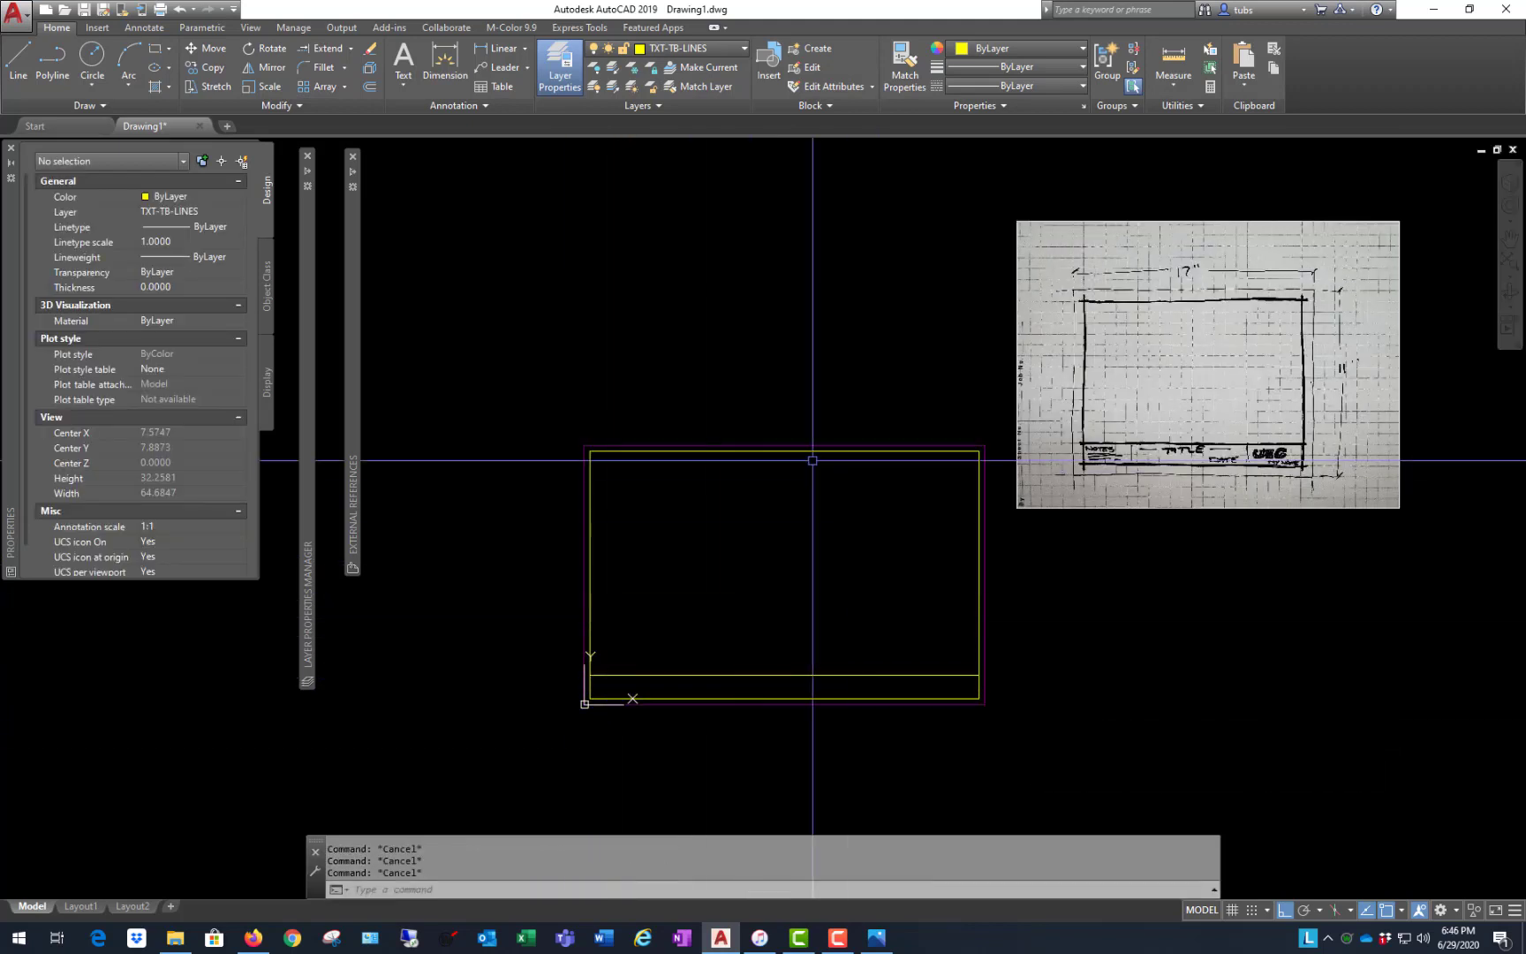
{"action": "scroll", "coordinate": [675, 293], "scroll_direction": "down", "scroll_amount": 2}
{"action": "scroll", "coordinate": [765, 346], "scroll_direction": "up", "scroll_amount": 2}
{"action": "scroll", "coordinate": [808, 275], "scroll_direction": "up", "scroll_amount": 2}
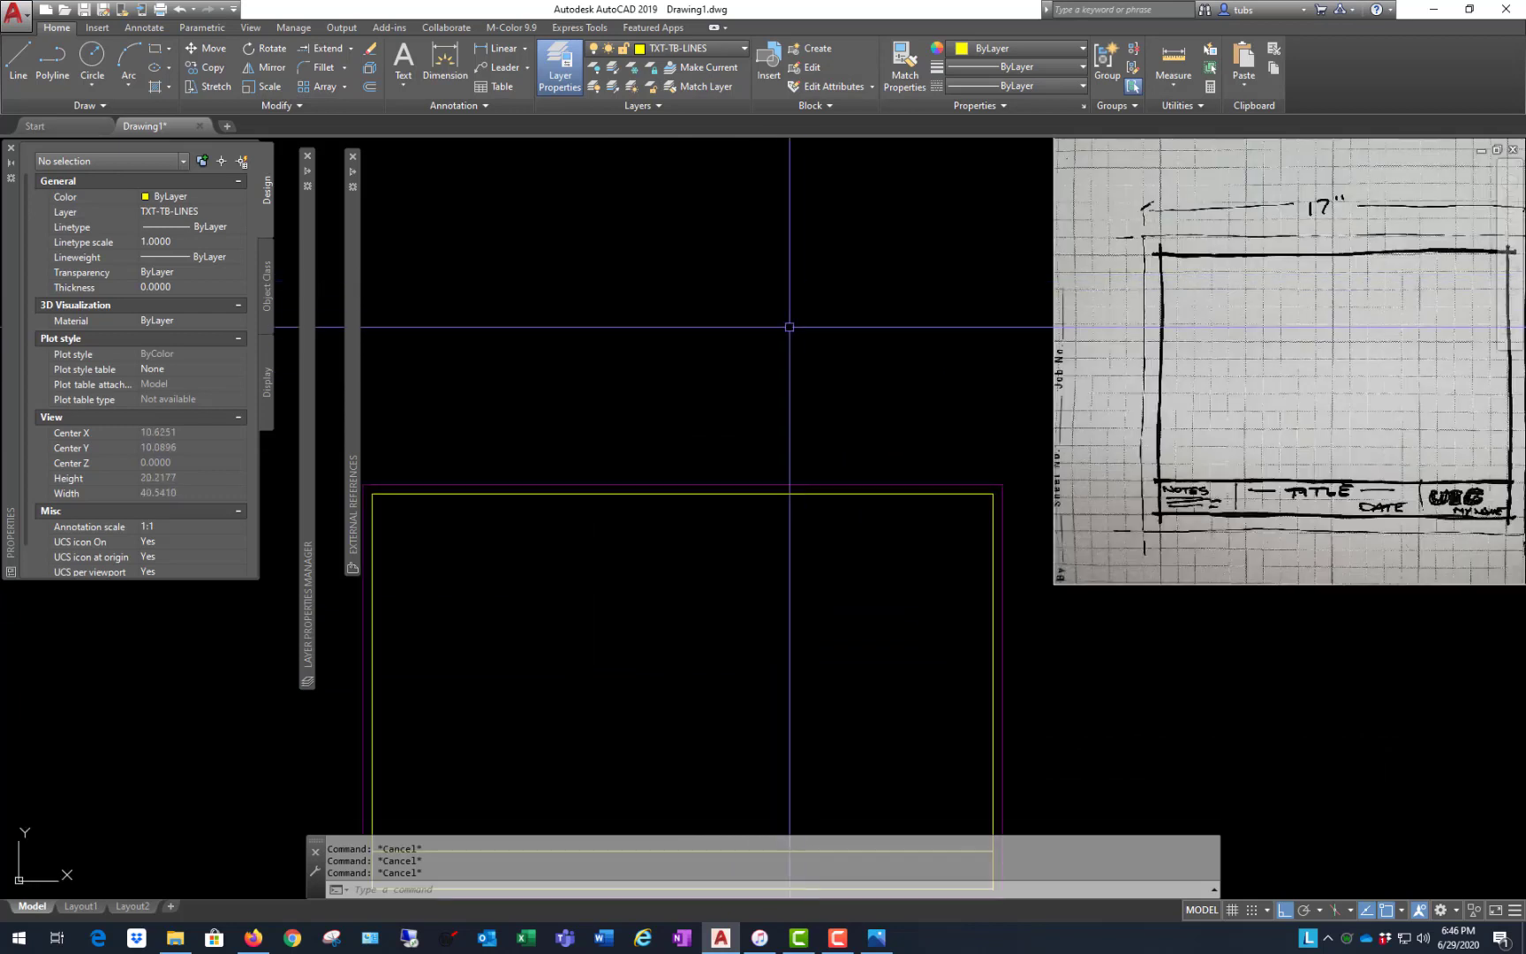
{"action": "scroll", "coordinate": [795, 327], "scroll_direction": "down", "scroll_amount": 2}
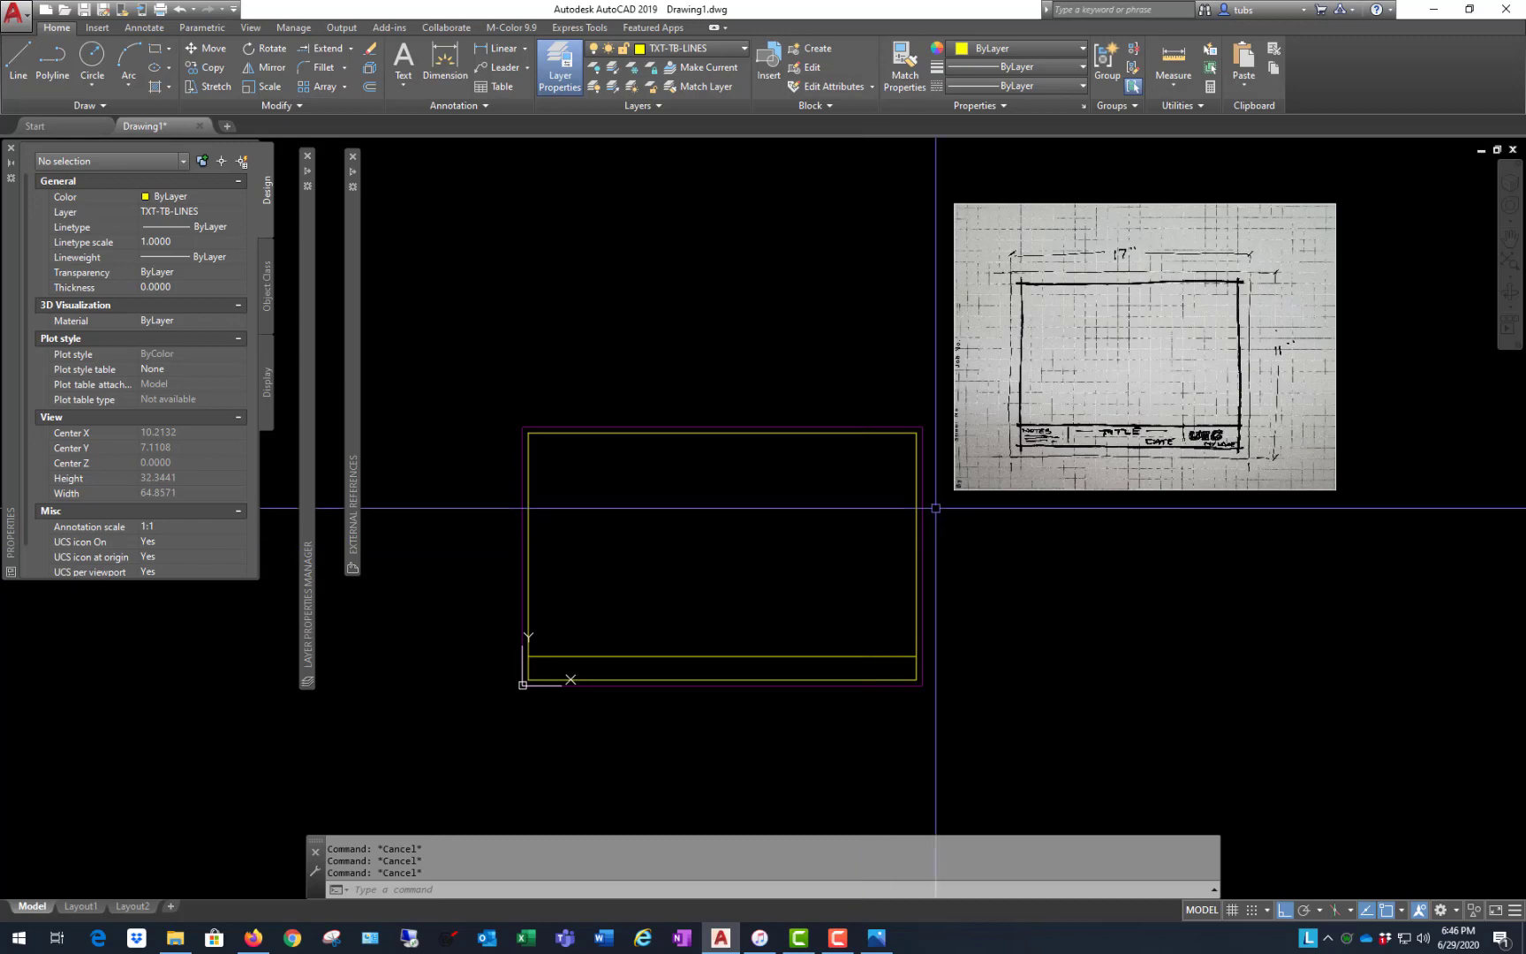
{"action": "scroll", "coordinate": [635, 505], "scroll_direction": "up", "scroll_amount": 2}
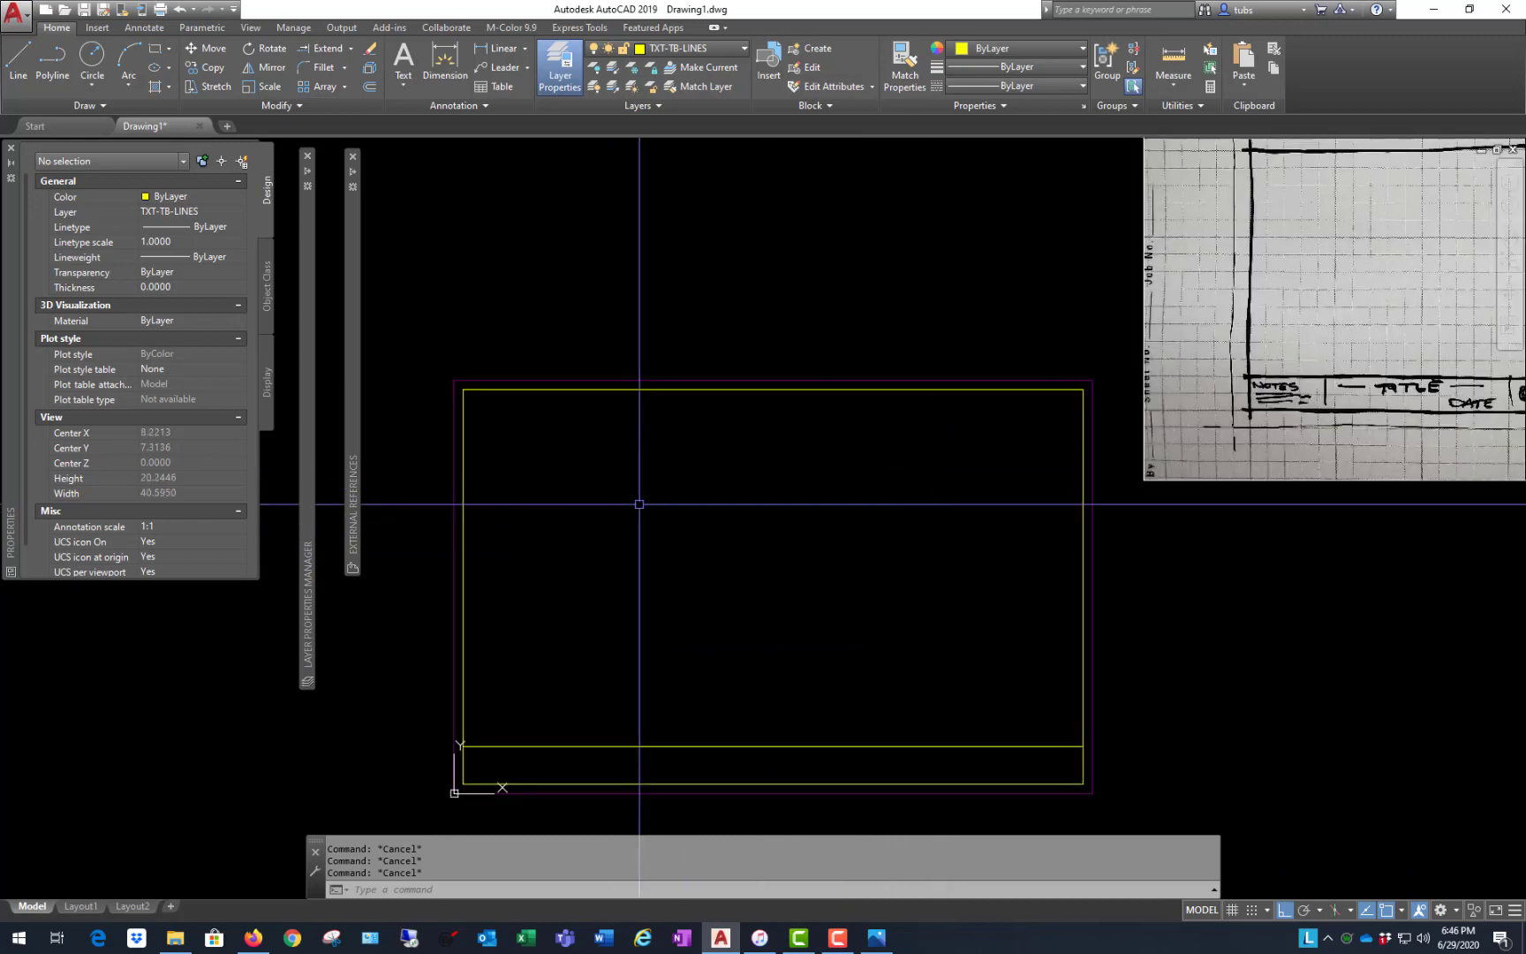
{"action": "scroll", "coordinate": [670, 582], "scroll_direction": "down", "scroll_amount": 2}
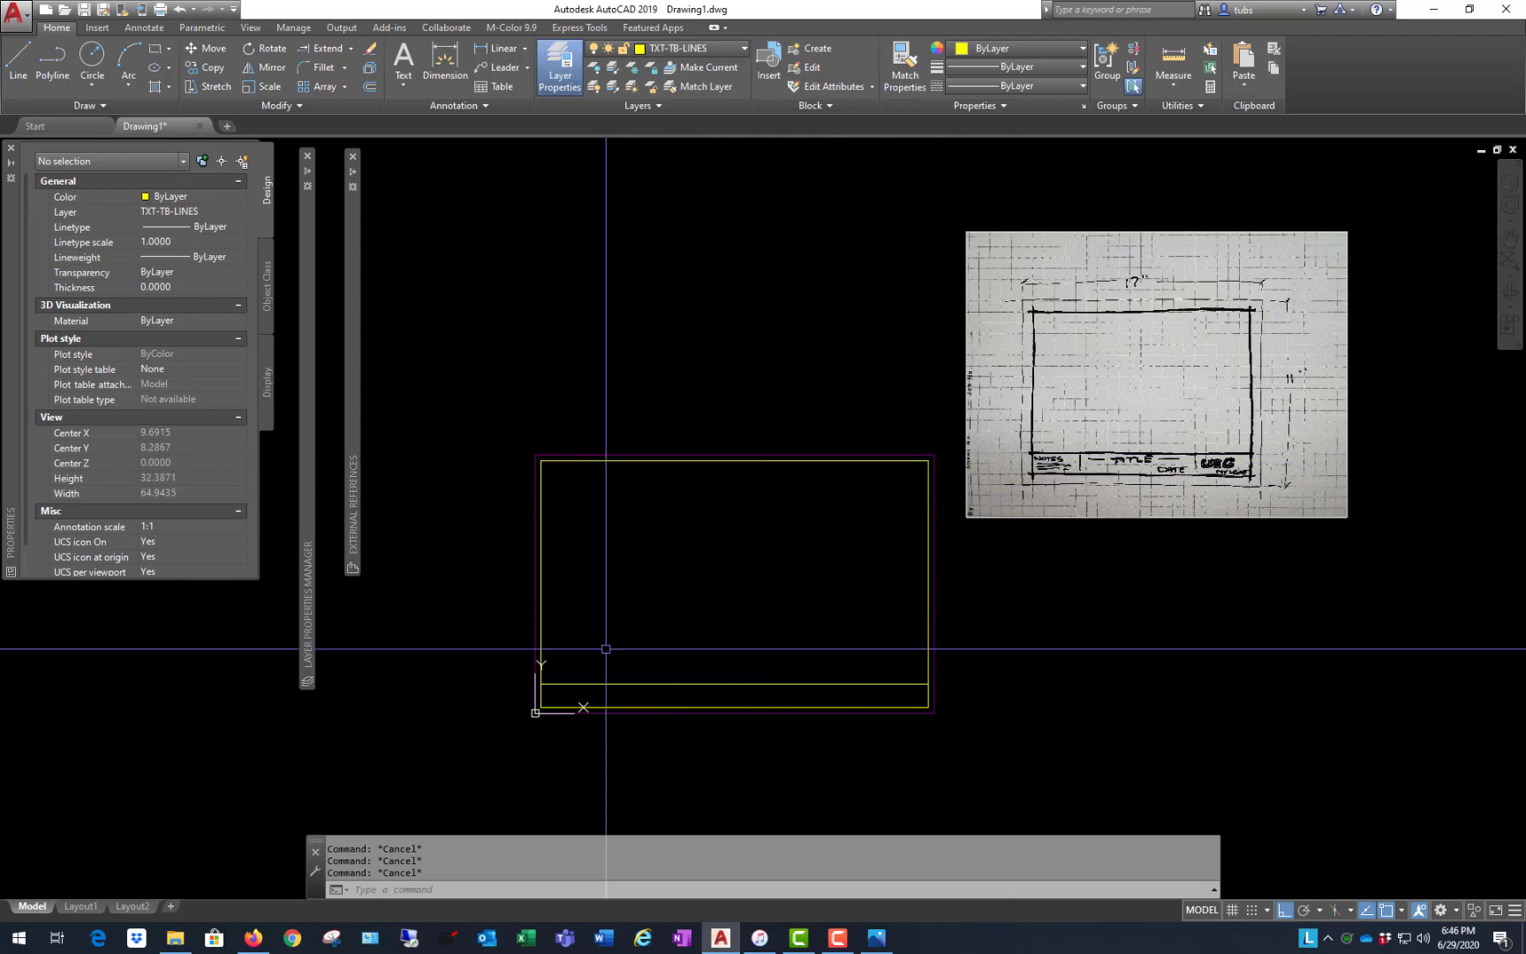
{"action": "scroll", "coordinate": [613, 725], "scroll_direction": "up", "scroll_amount": 4}
{"action": "left_click", "coordinate": [862, 610]}
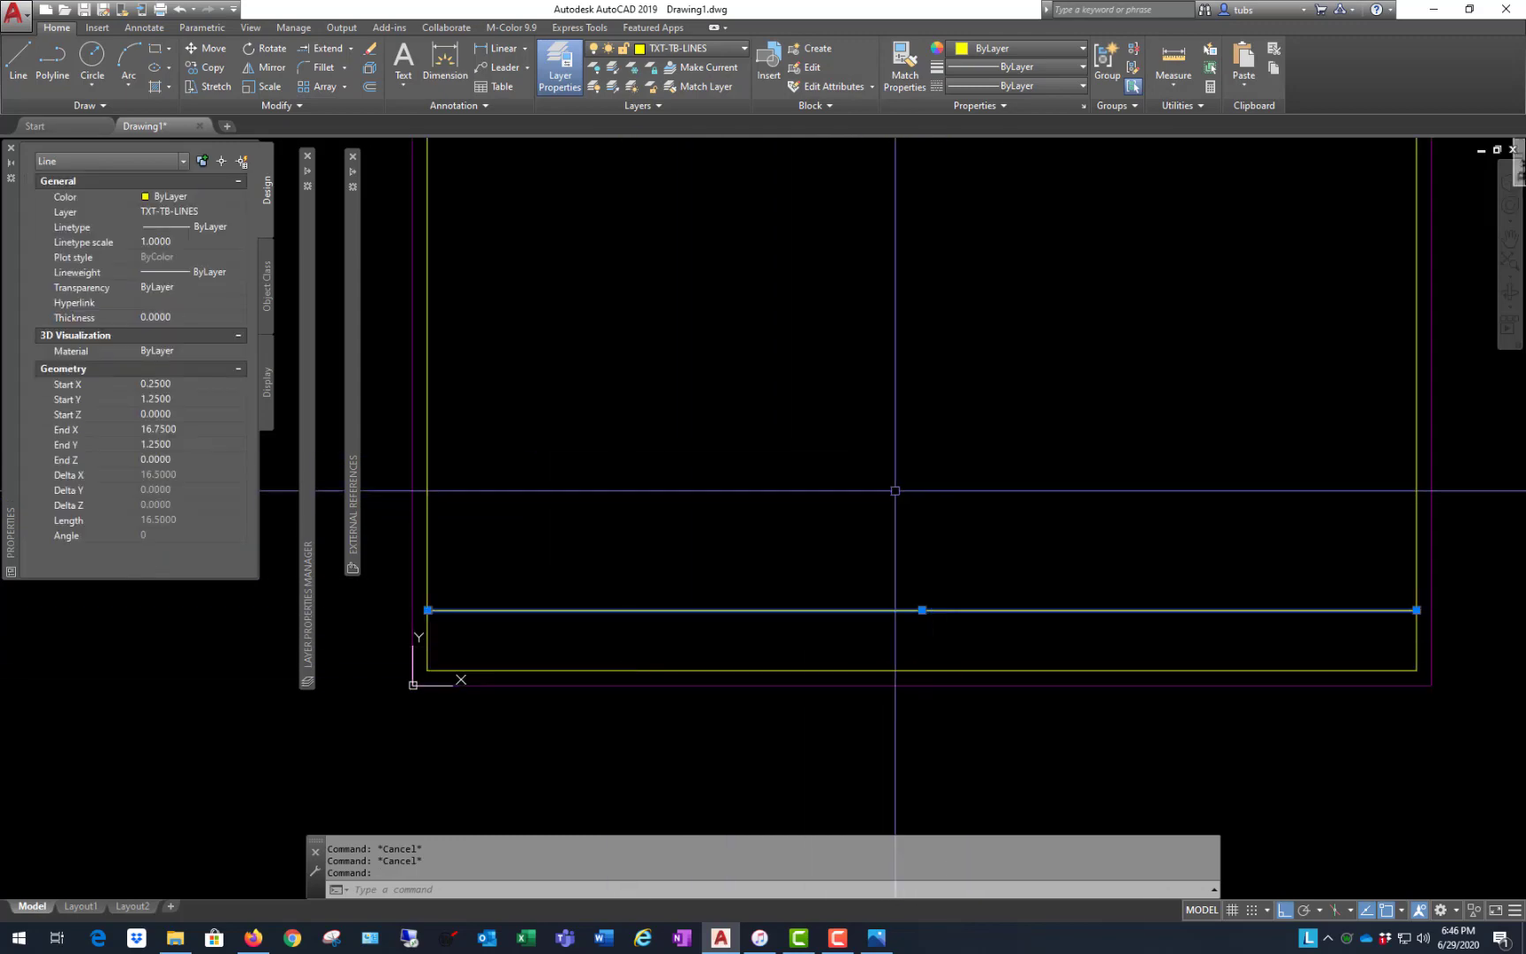
{"action": "scroll", "coordinate": [722, 624], "scroll_direction": "down", "scroll_amount": 2}
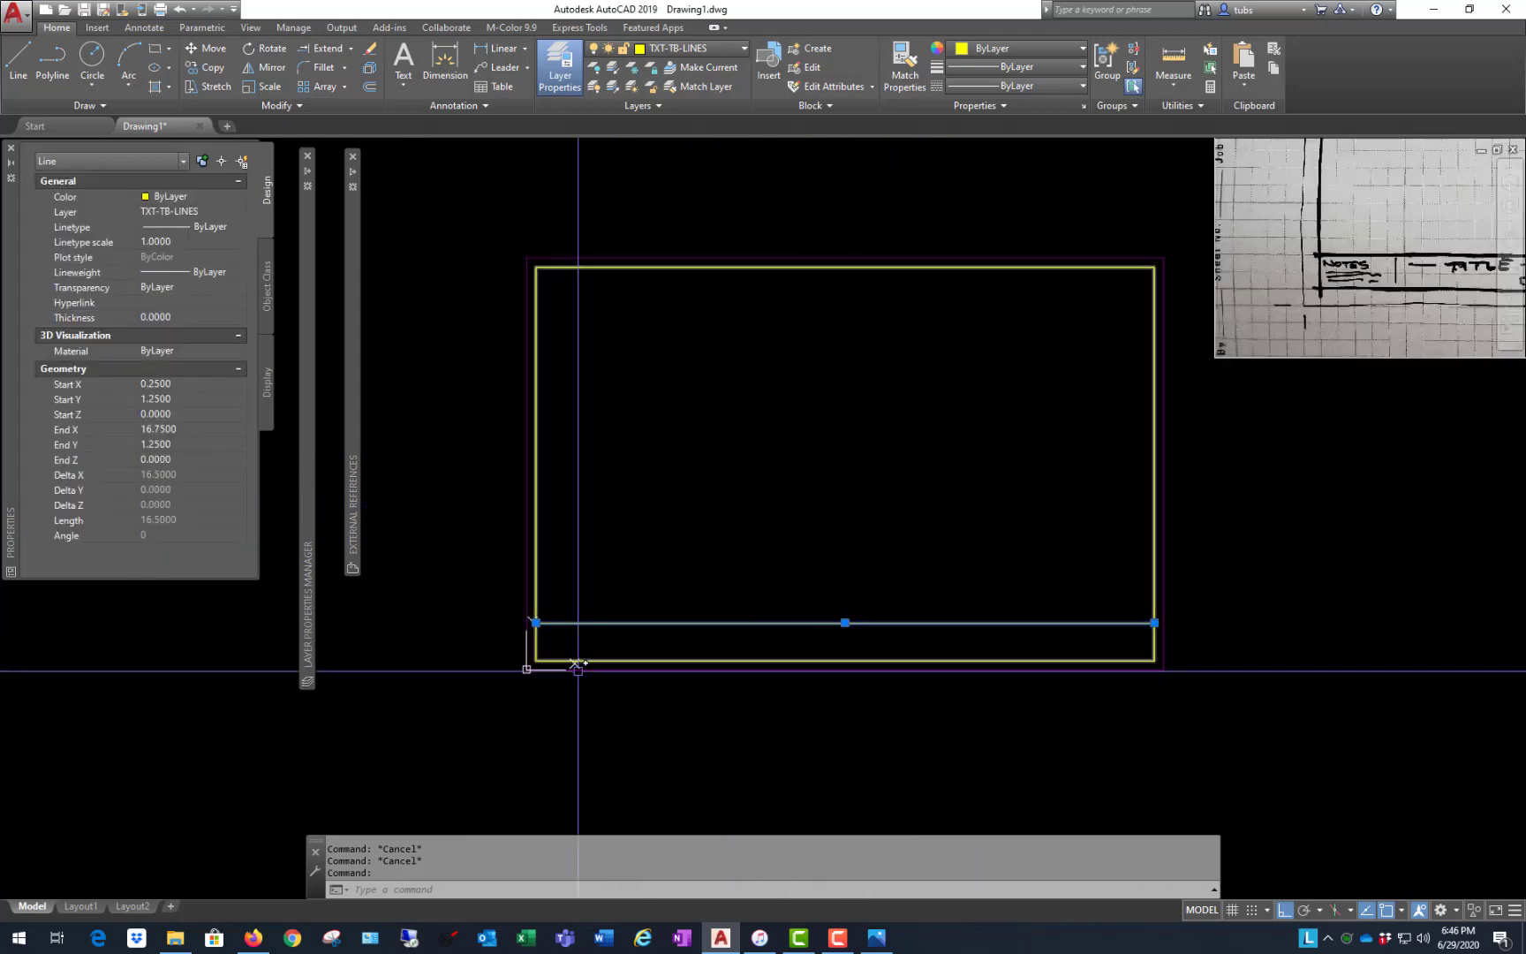
{"action": "scroll", "coordinate": [574, 658], "scroll_direction": "down", "scroll_amount": 2}
{"action": "scroll", "coordinate": [1125, 406], "scroll_direction": "up", "scroll_amount": 2}
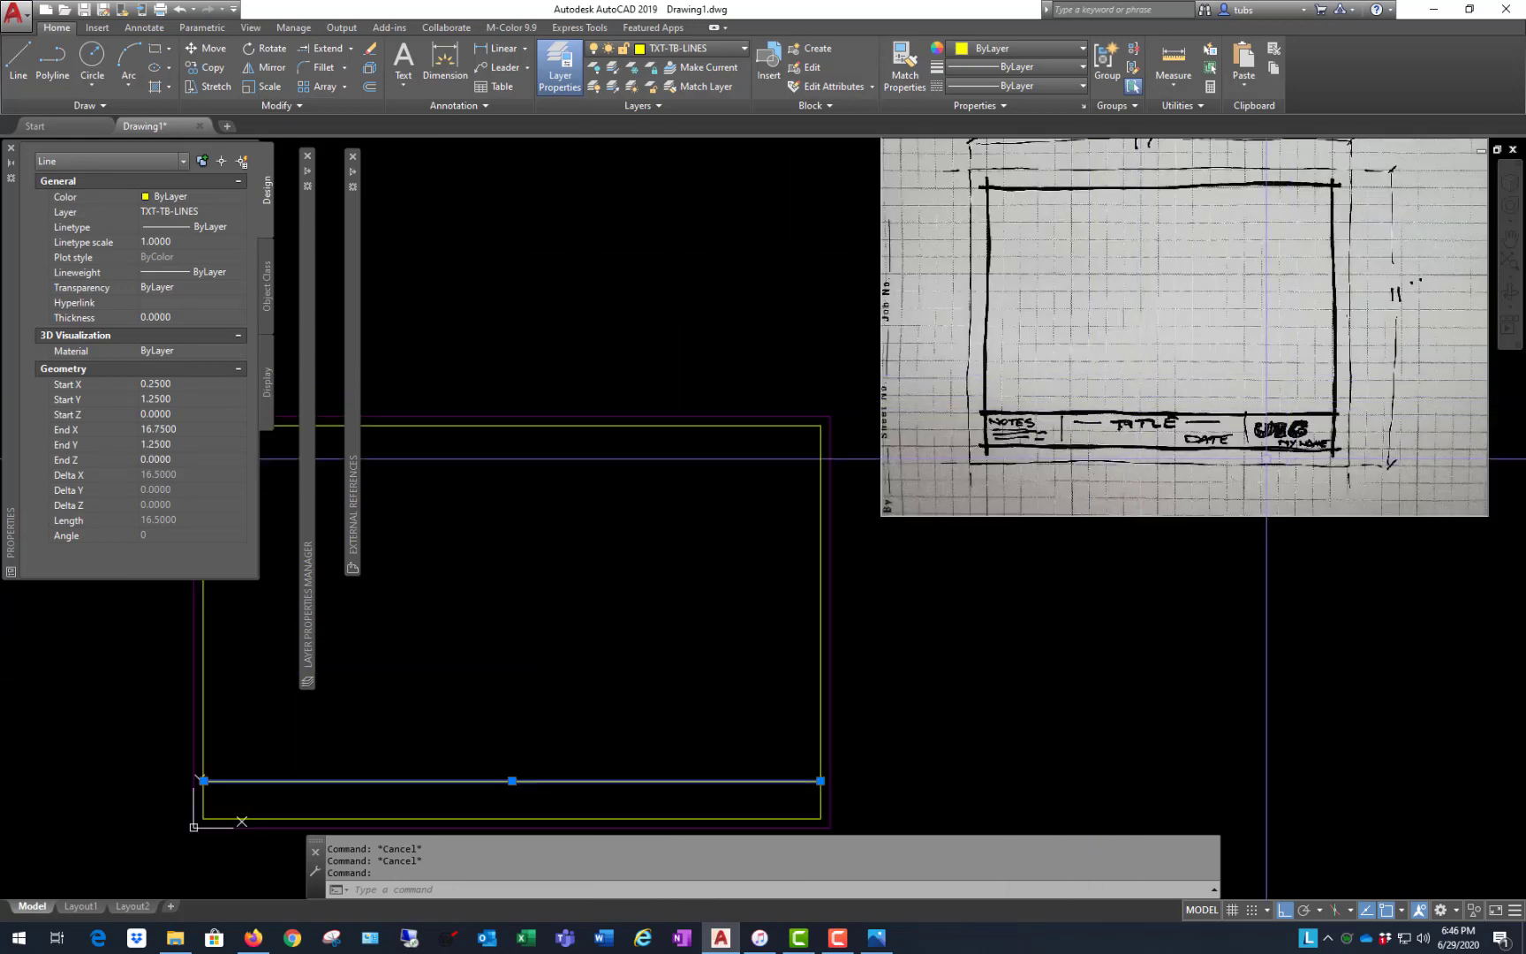
{"action": "scroll", "coordinate": [1246, 398], "scroll_direction": "down", "scroll_amount": 2}
{"action": "scroll", "coordinate": [847, 611], "scroll_direction": "up", "scroll_amount": 2}
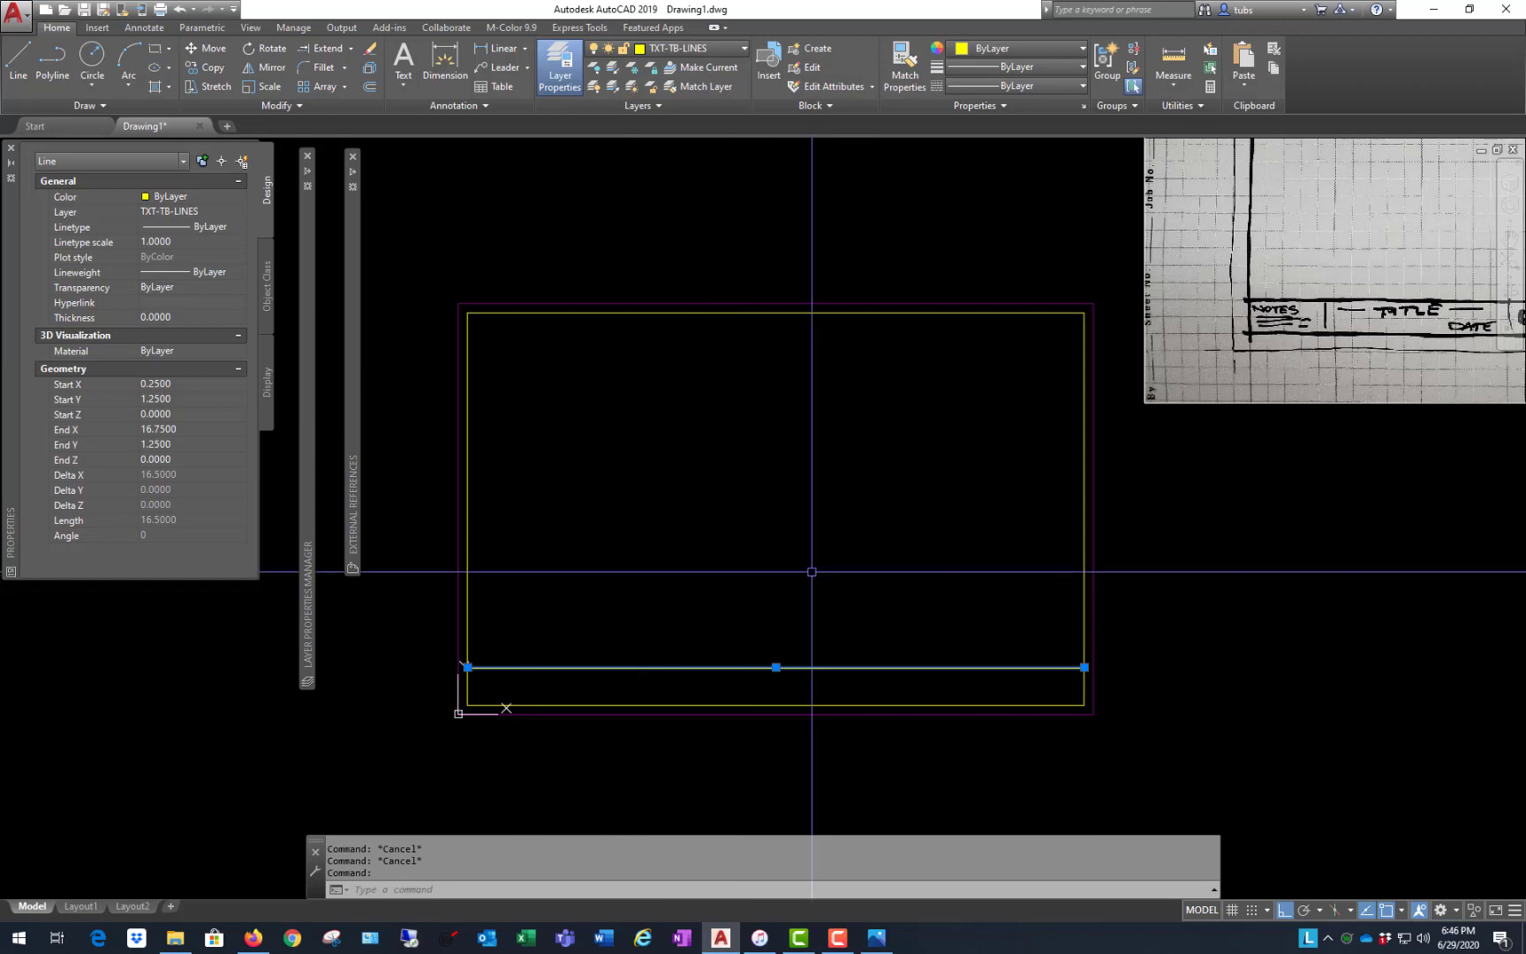
{"action": "key", "text": "Escape"}
{"action": "left_click", "coordinate": [848, 540]}
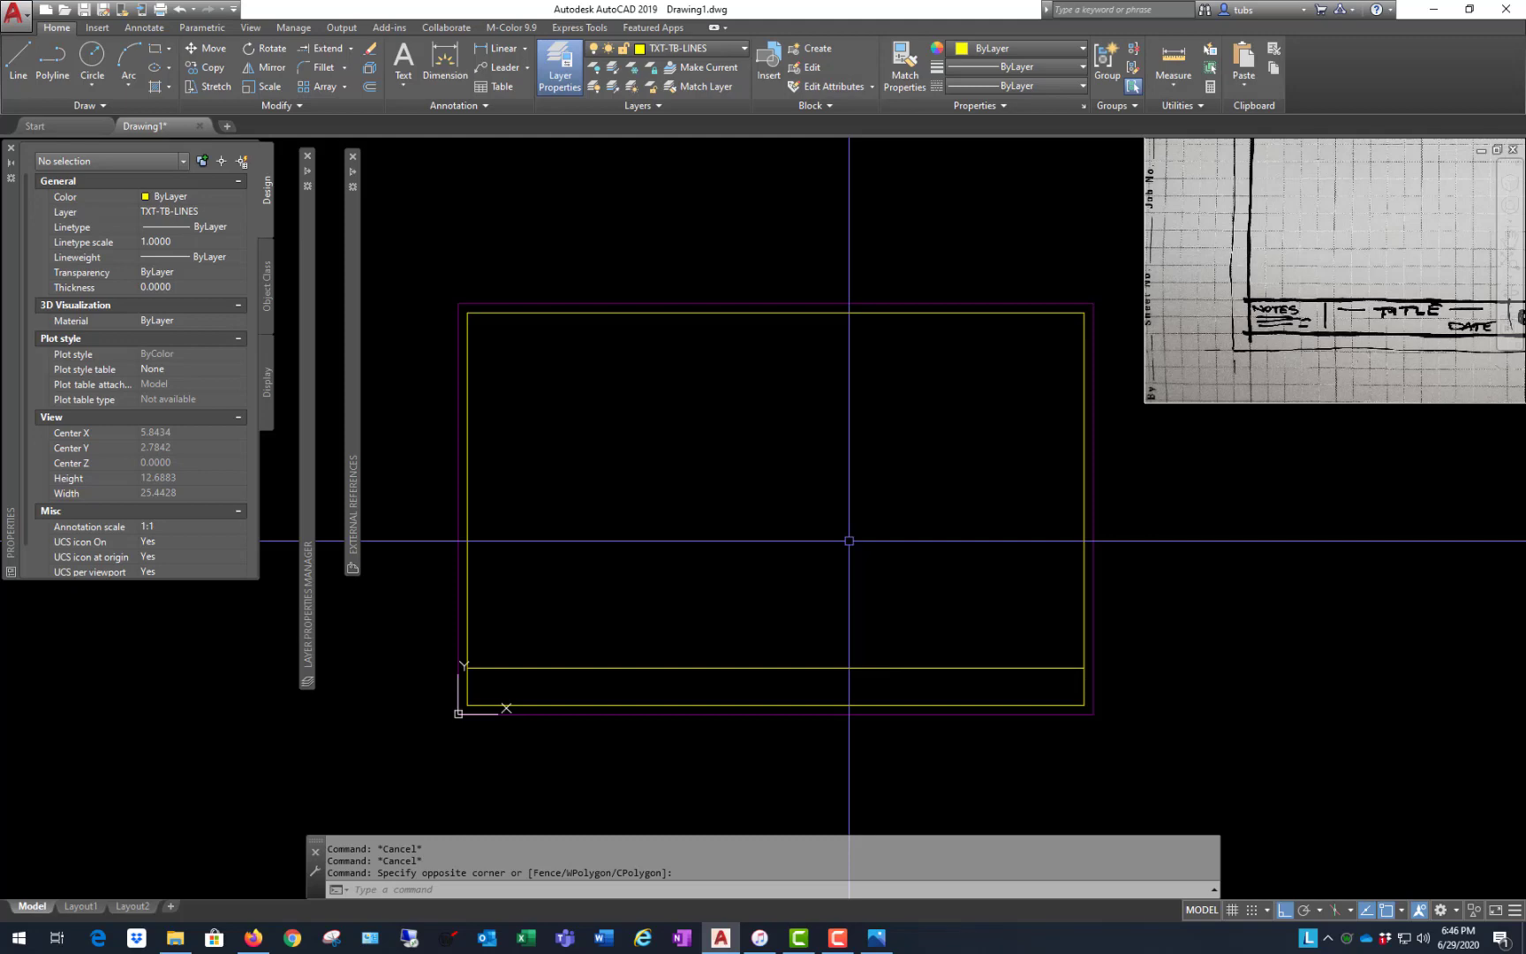
- Divide the horizontal title strip line into 3 equal segments with the Divide command
{"action": "type", "text": "DIVIDE"}
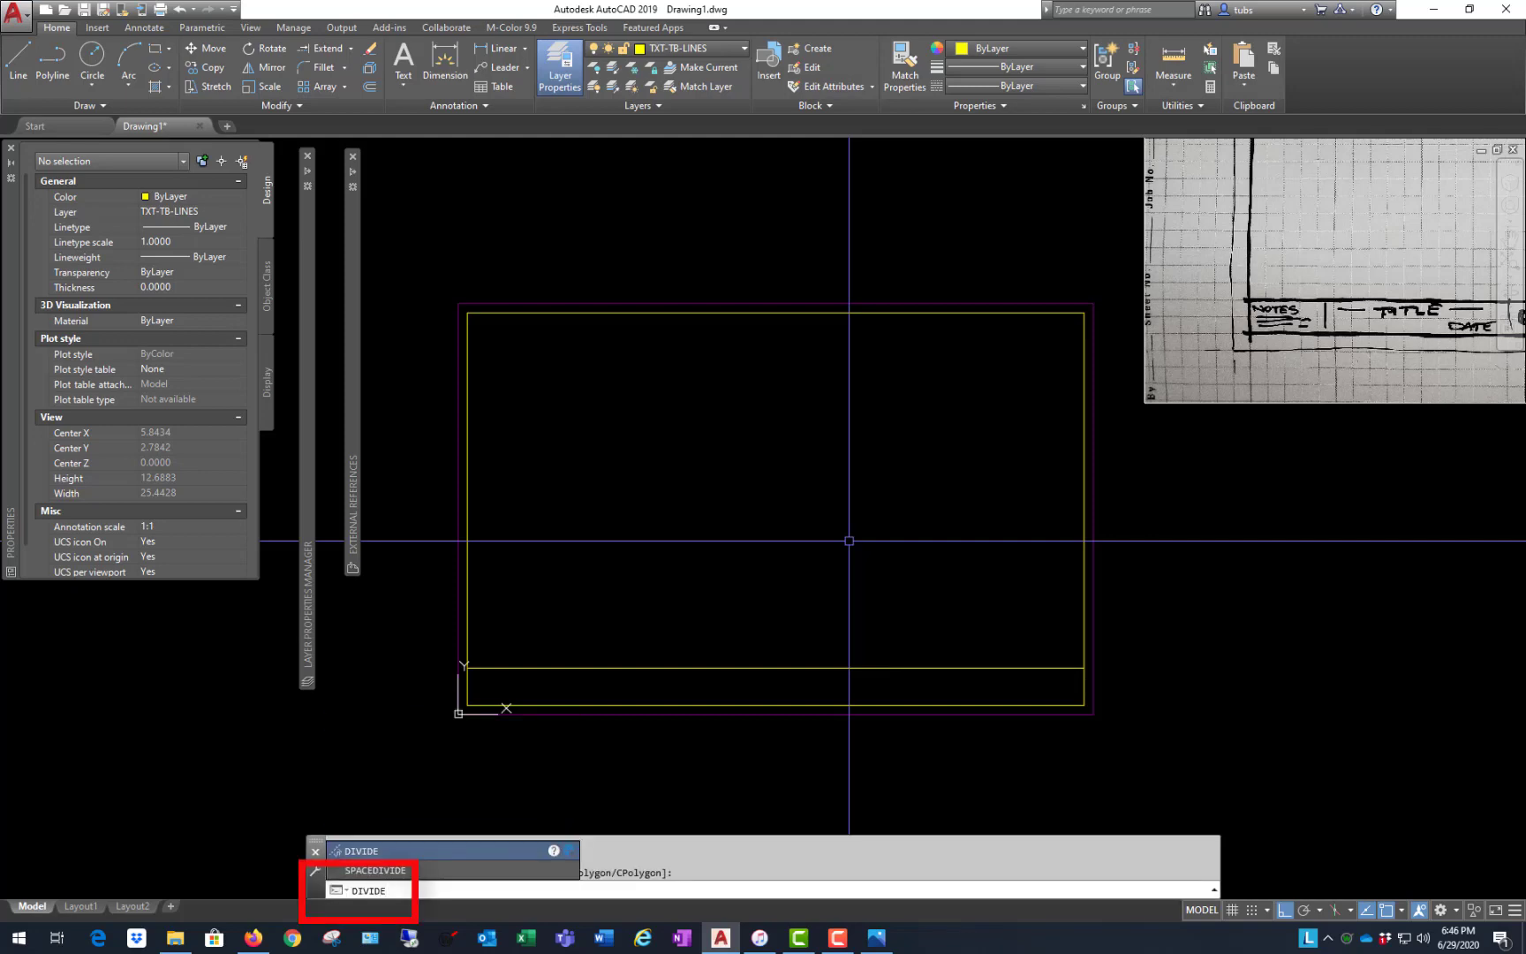
{"action": "key", "text": "Return"}
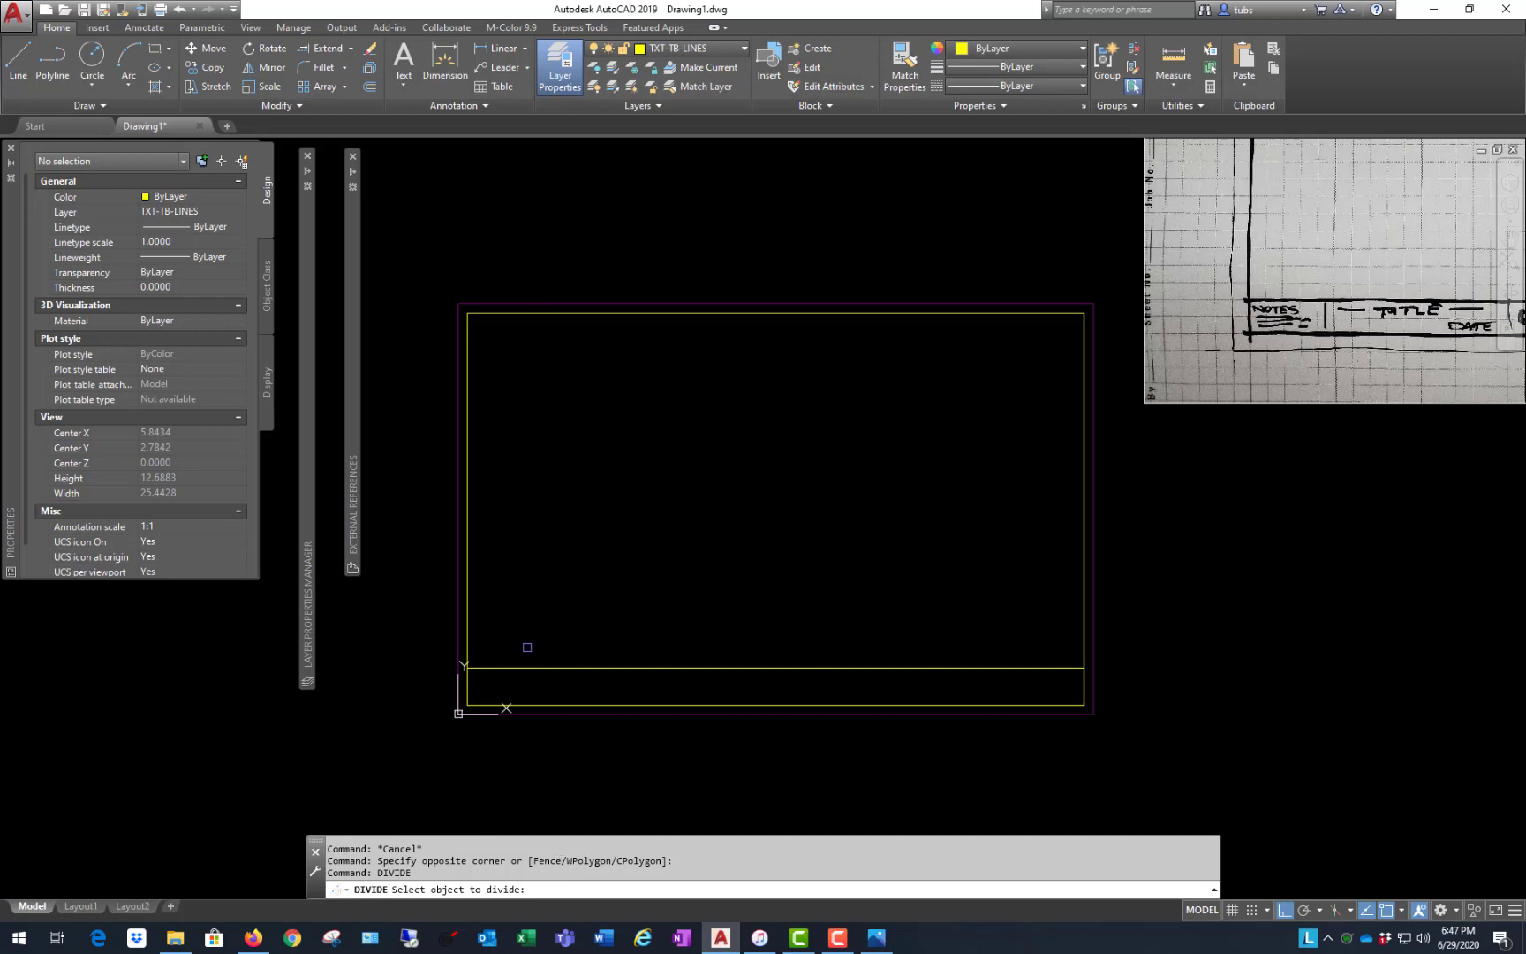
{"action": "left_click", "coordinate": [526, 668]}
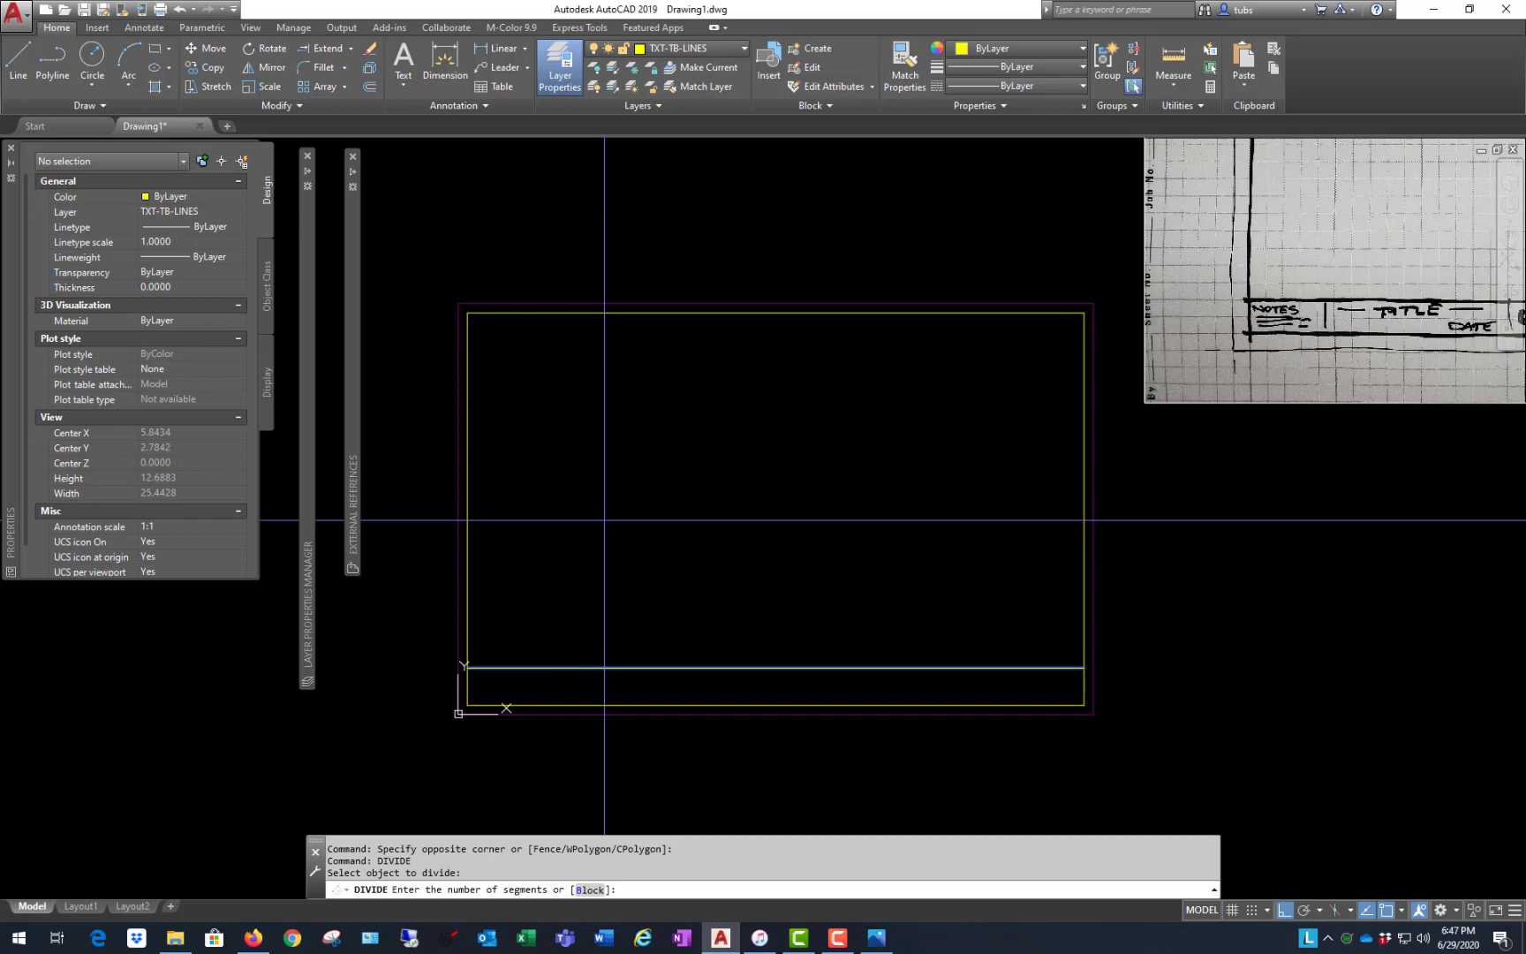
{"action": "type", "text": "3"}
{"action": "key", "text": "Return"}
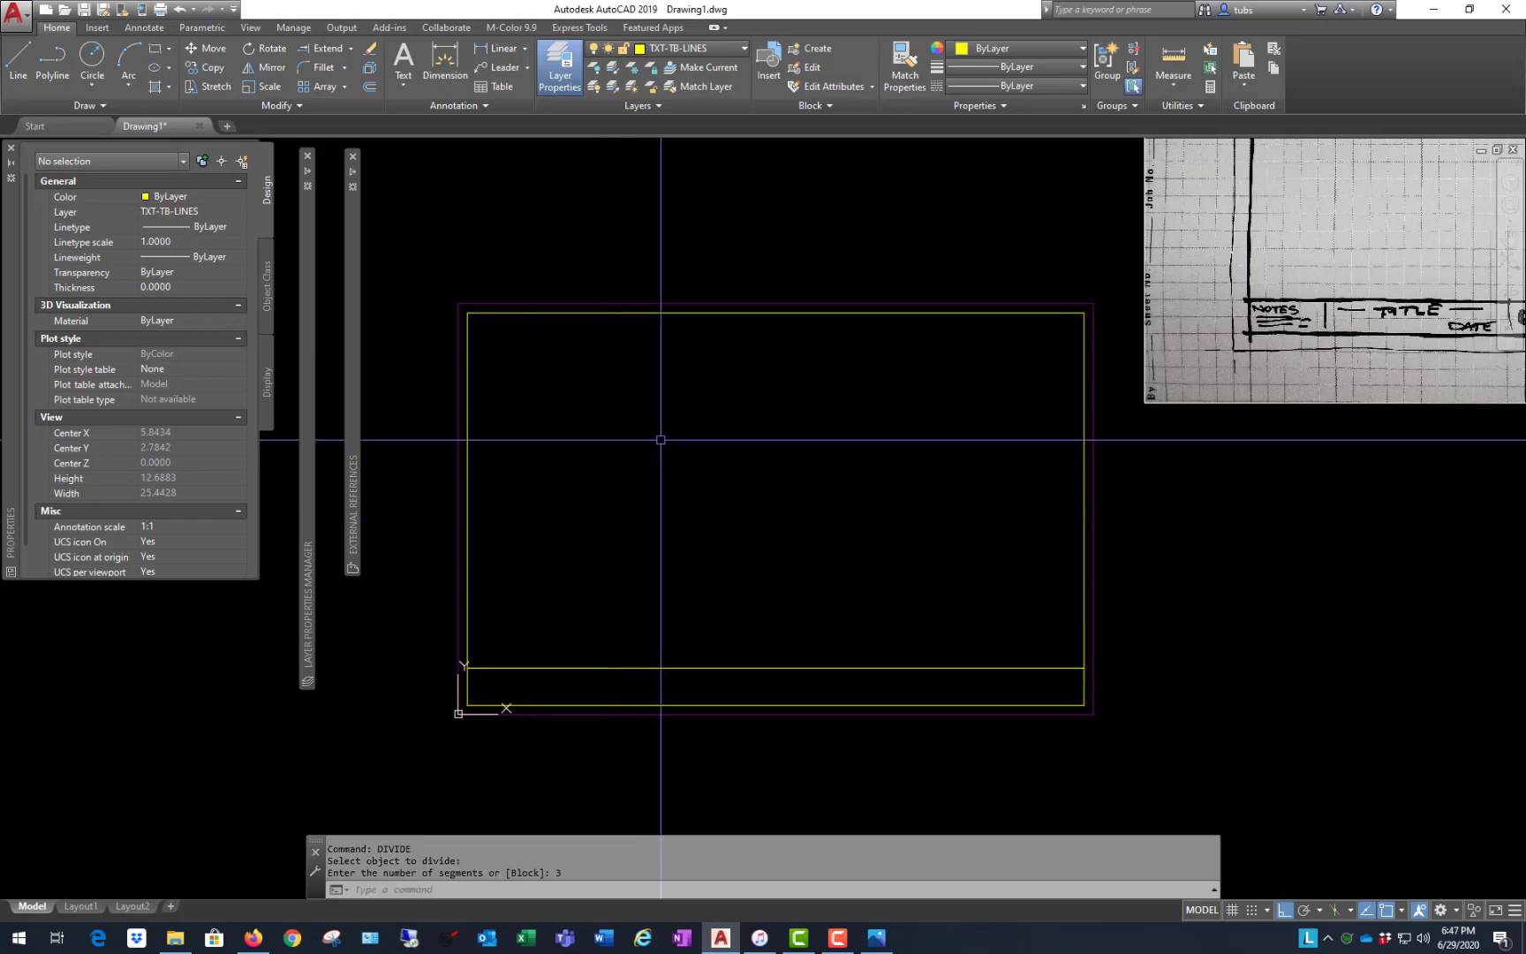
- Locate the division points on the title strip line by window-selecting them, and clear the selection
{"action": "left_click", "coordinate": [508, 432]}
{"action": "left_click", "coordinate": [1002, 750]}
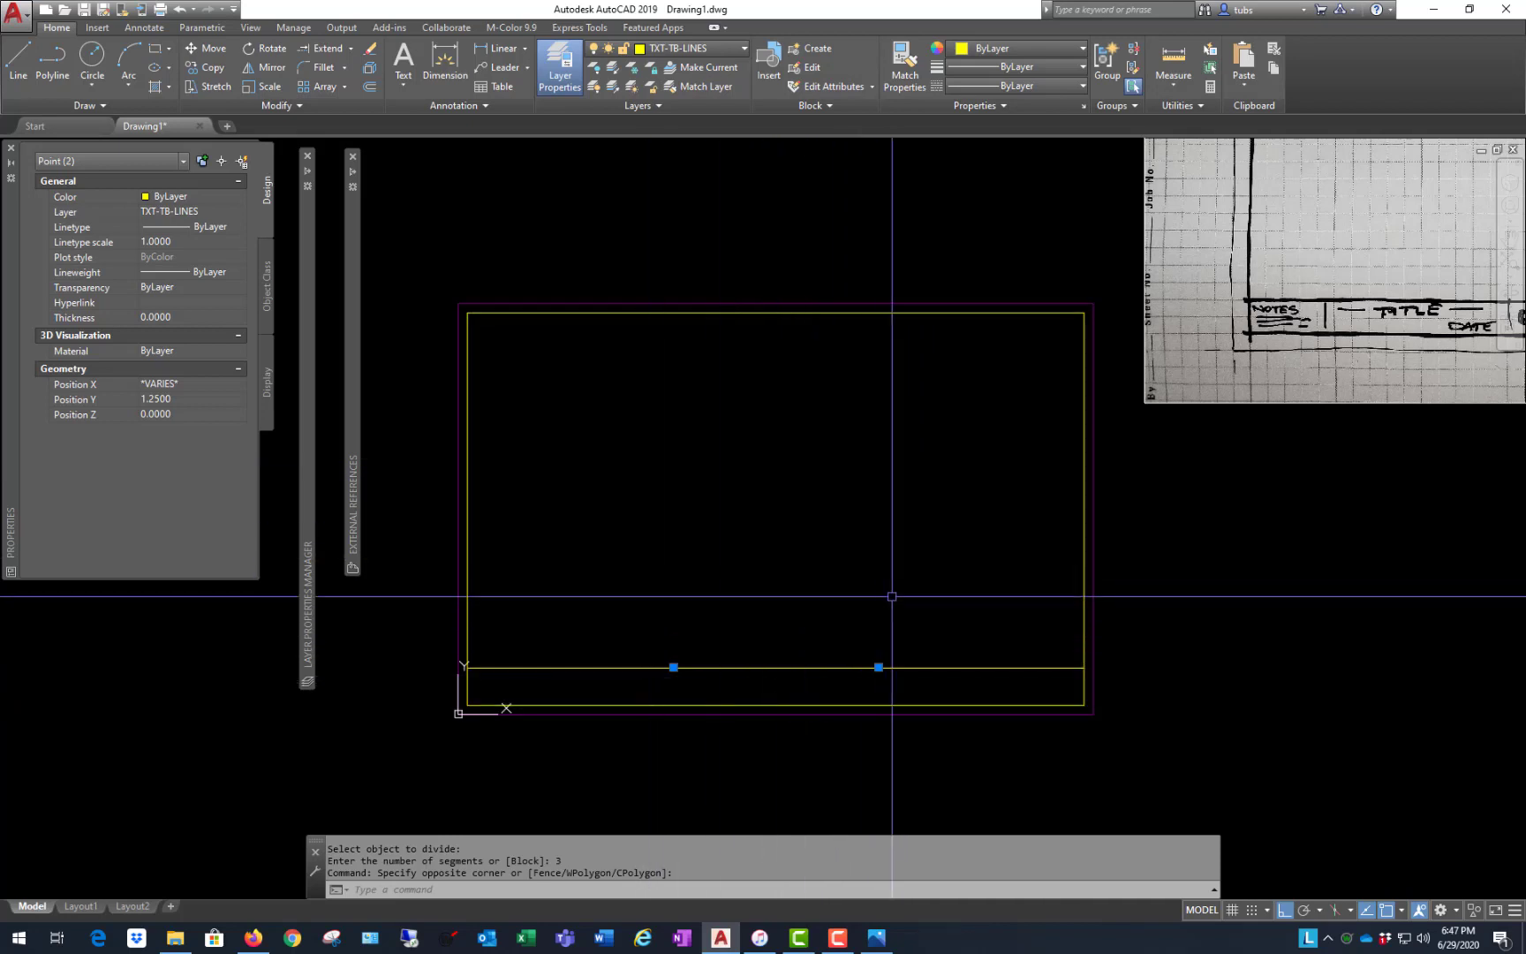
{"action": "key", "text": "Escape"}
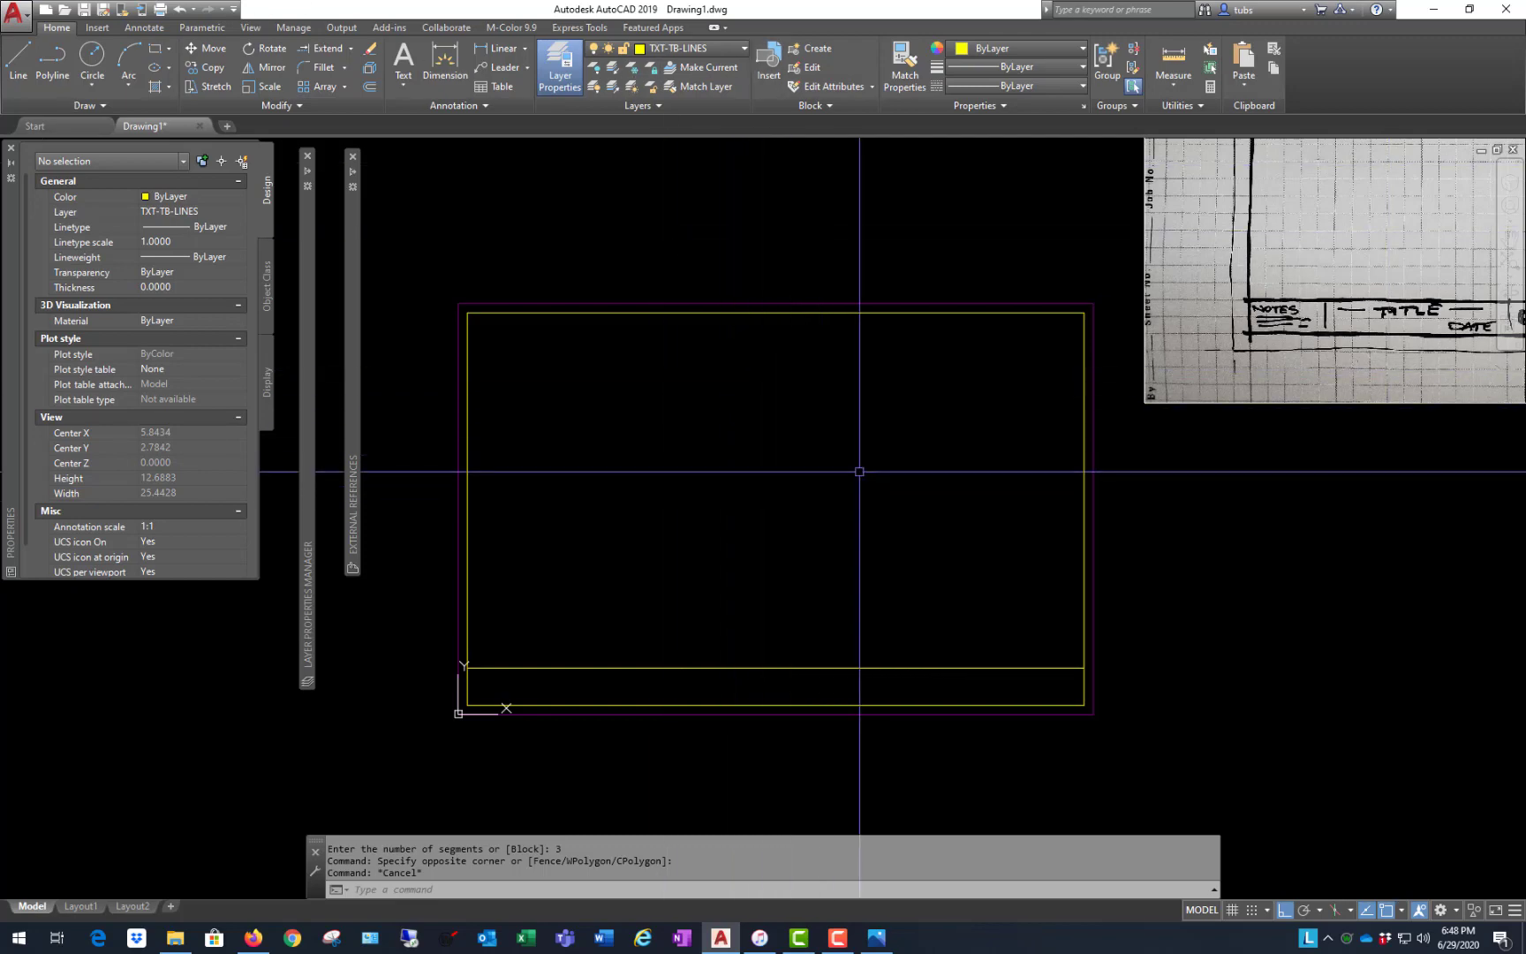
- Change the point style to a circle with an X through it, using DDPTYPE
{"action": "type", "text": "DD"}
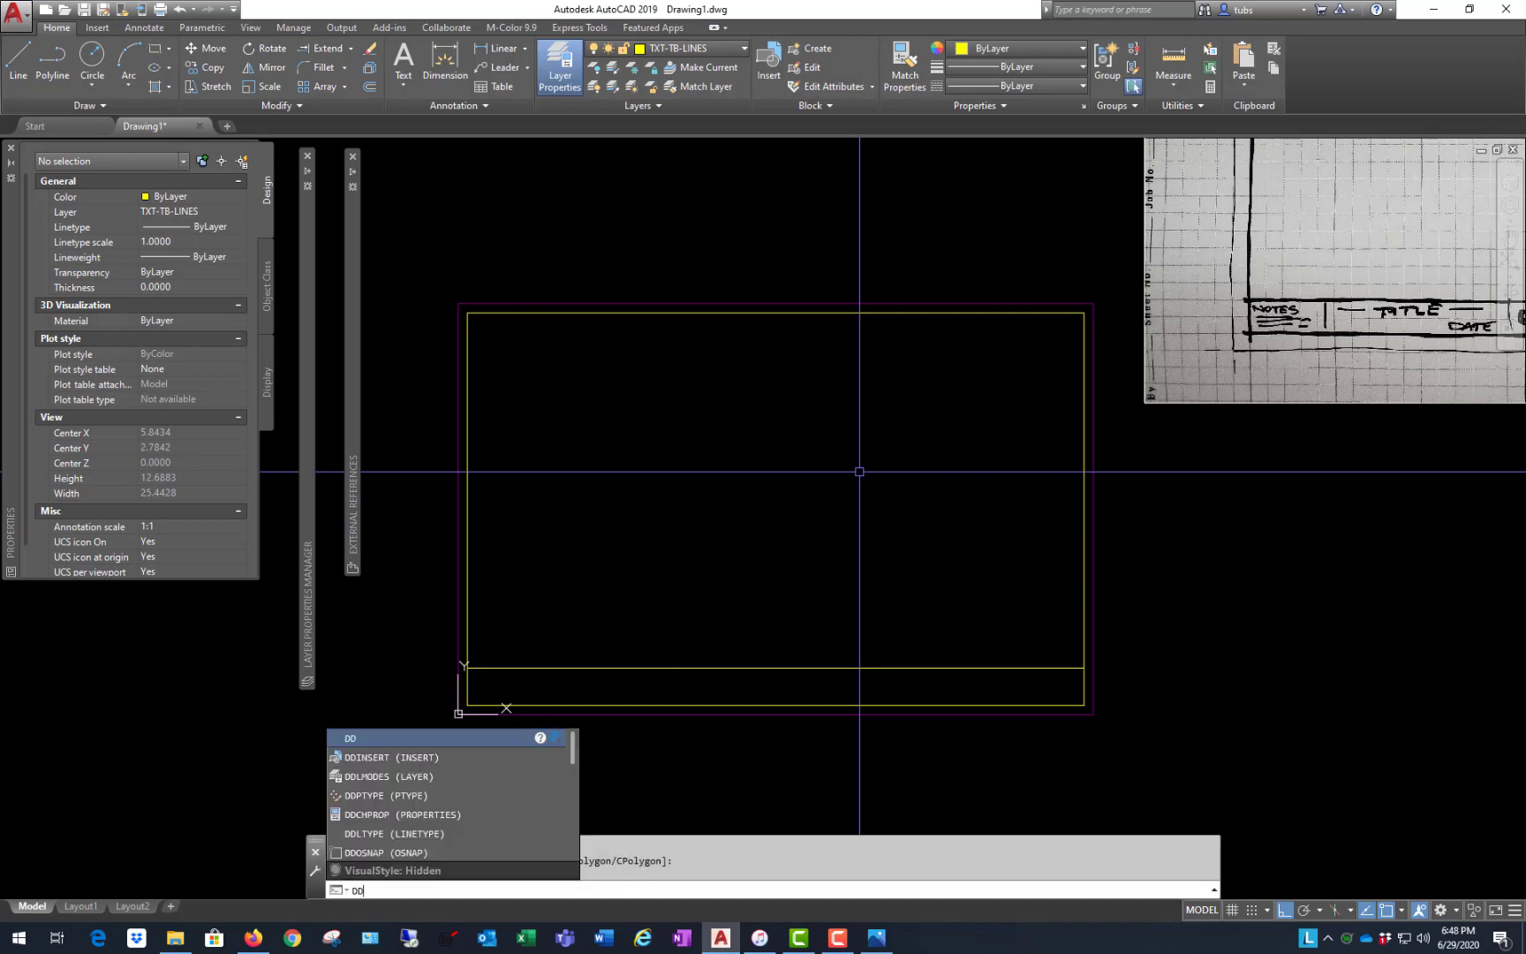
{"action": "type", "text": "PTY"}
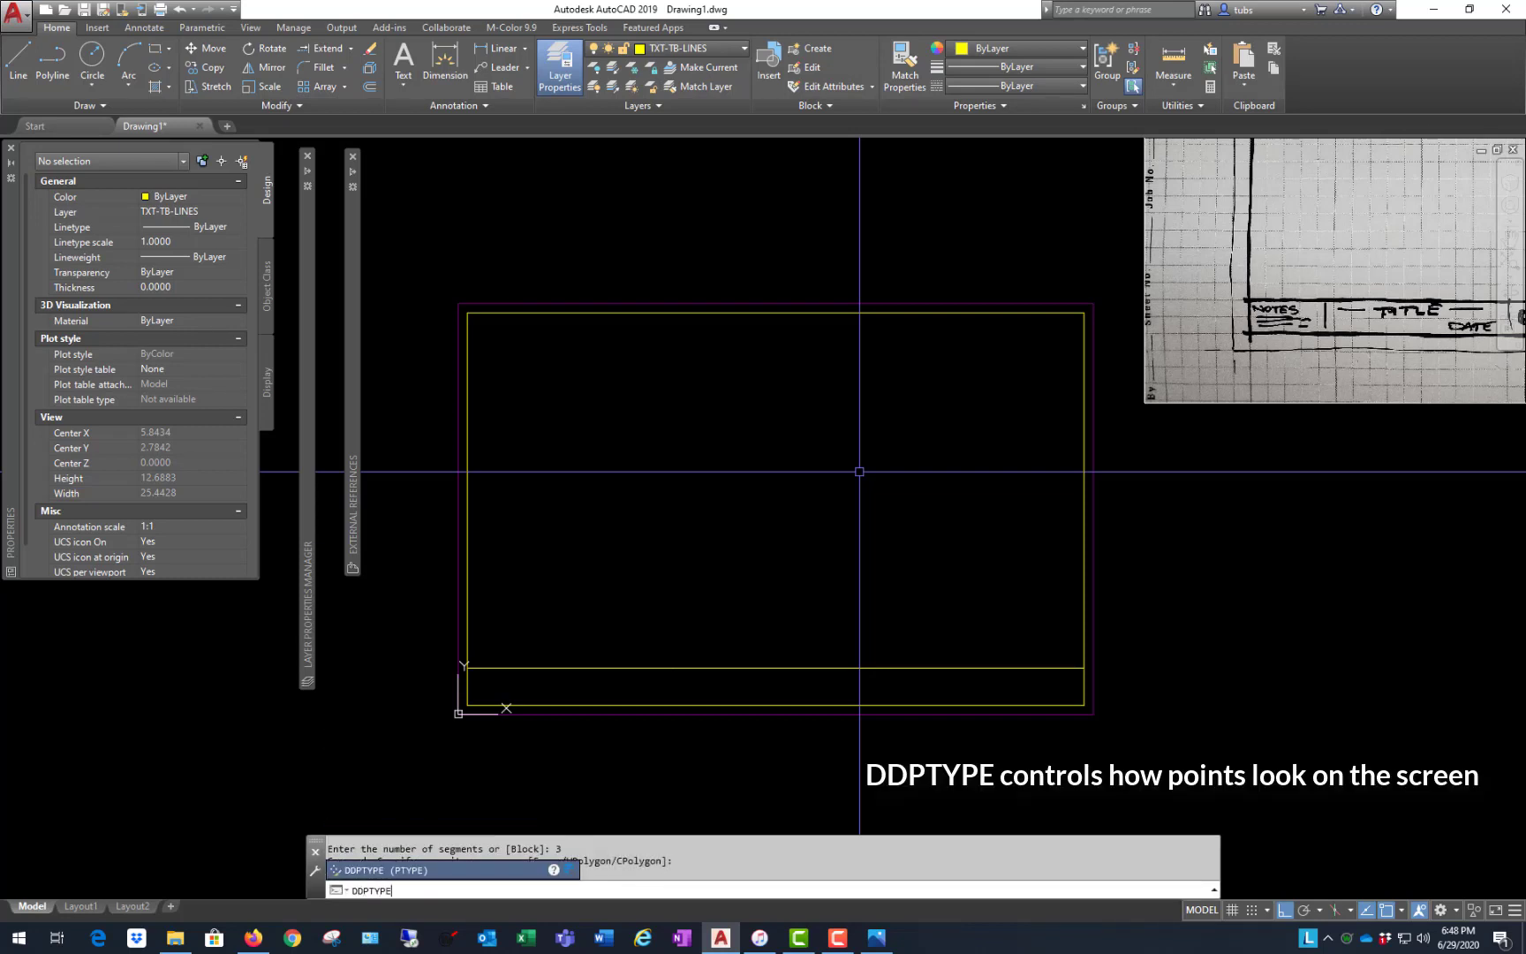
{"action": "type", "text": "PE"}
{"action": "key", "text": "Return"}
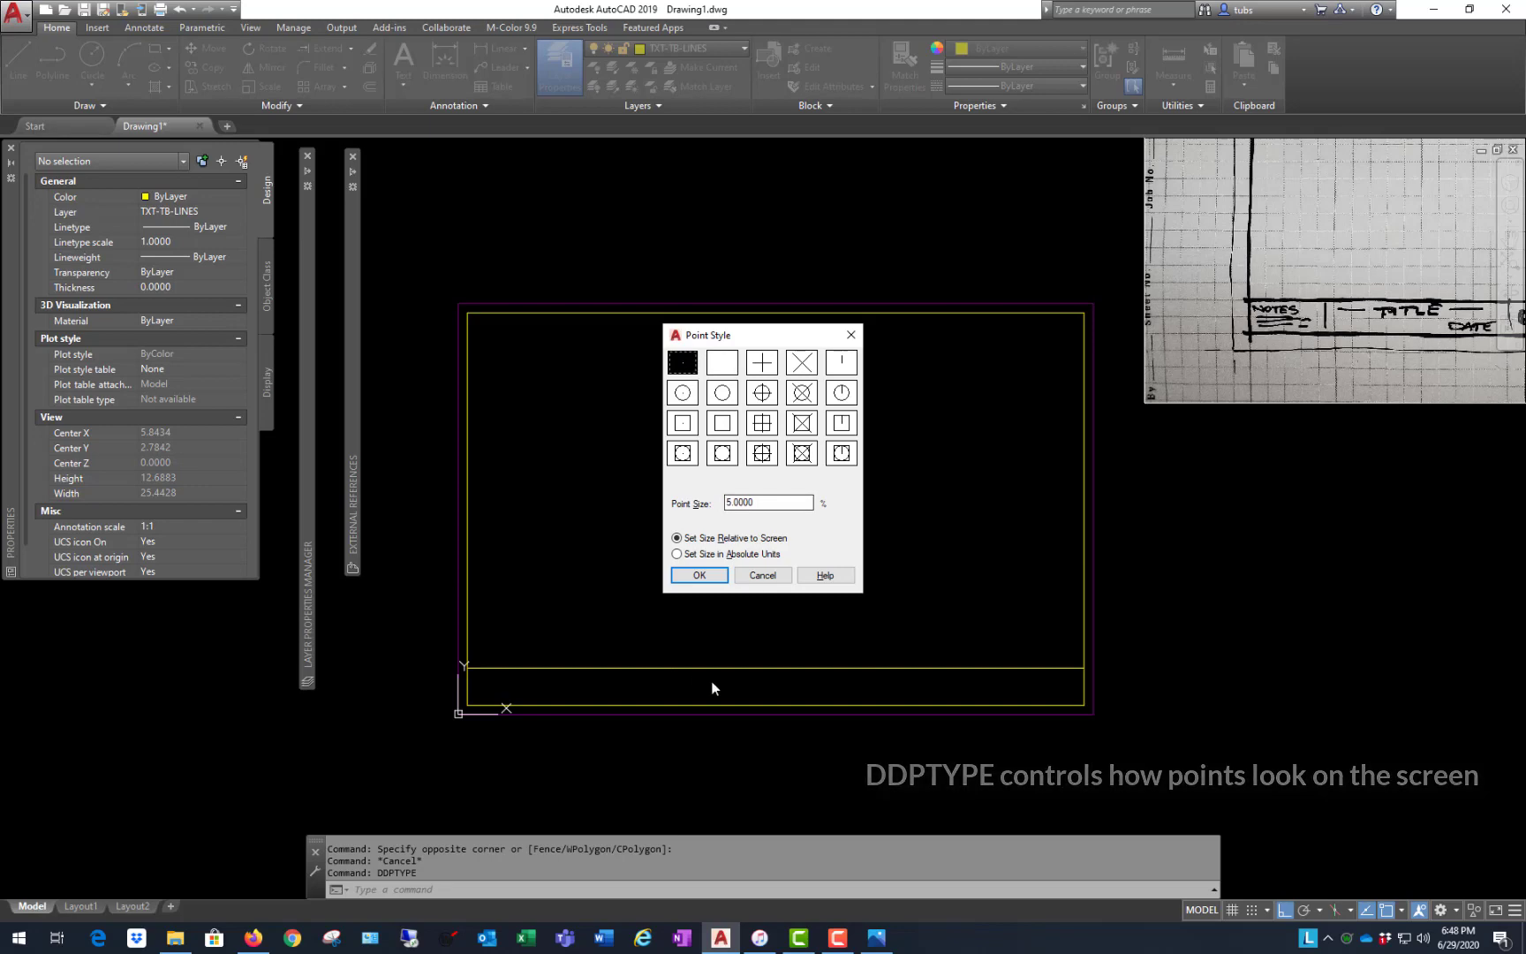
{"action": "left_click", "coordinate": [800, 395]}
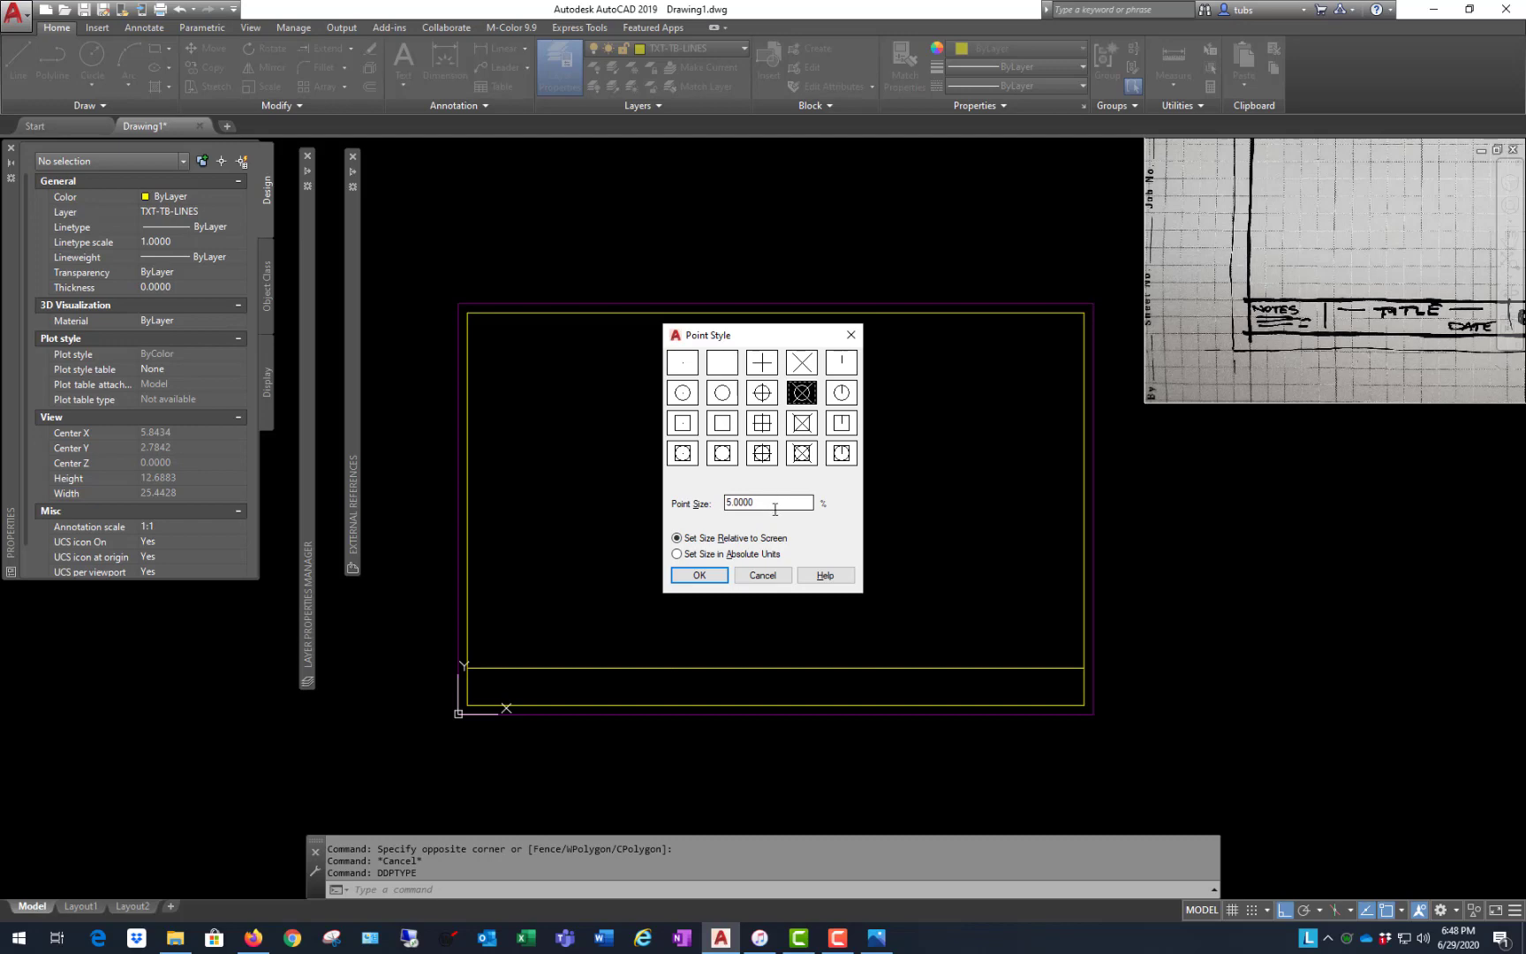
{"action": "left_click", "coordinate": [698, 576]}
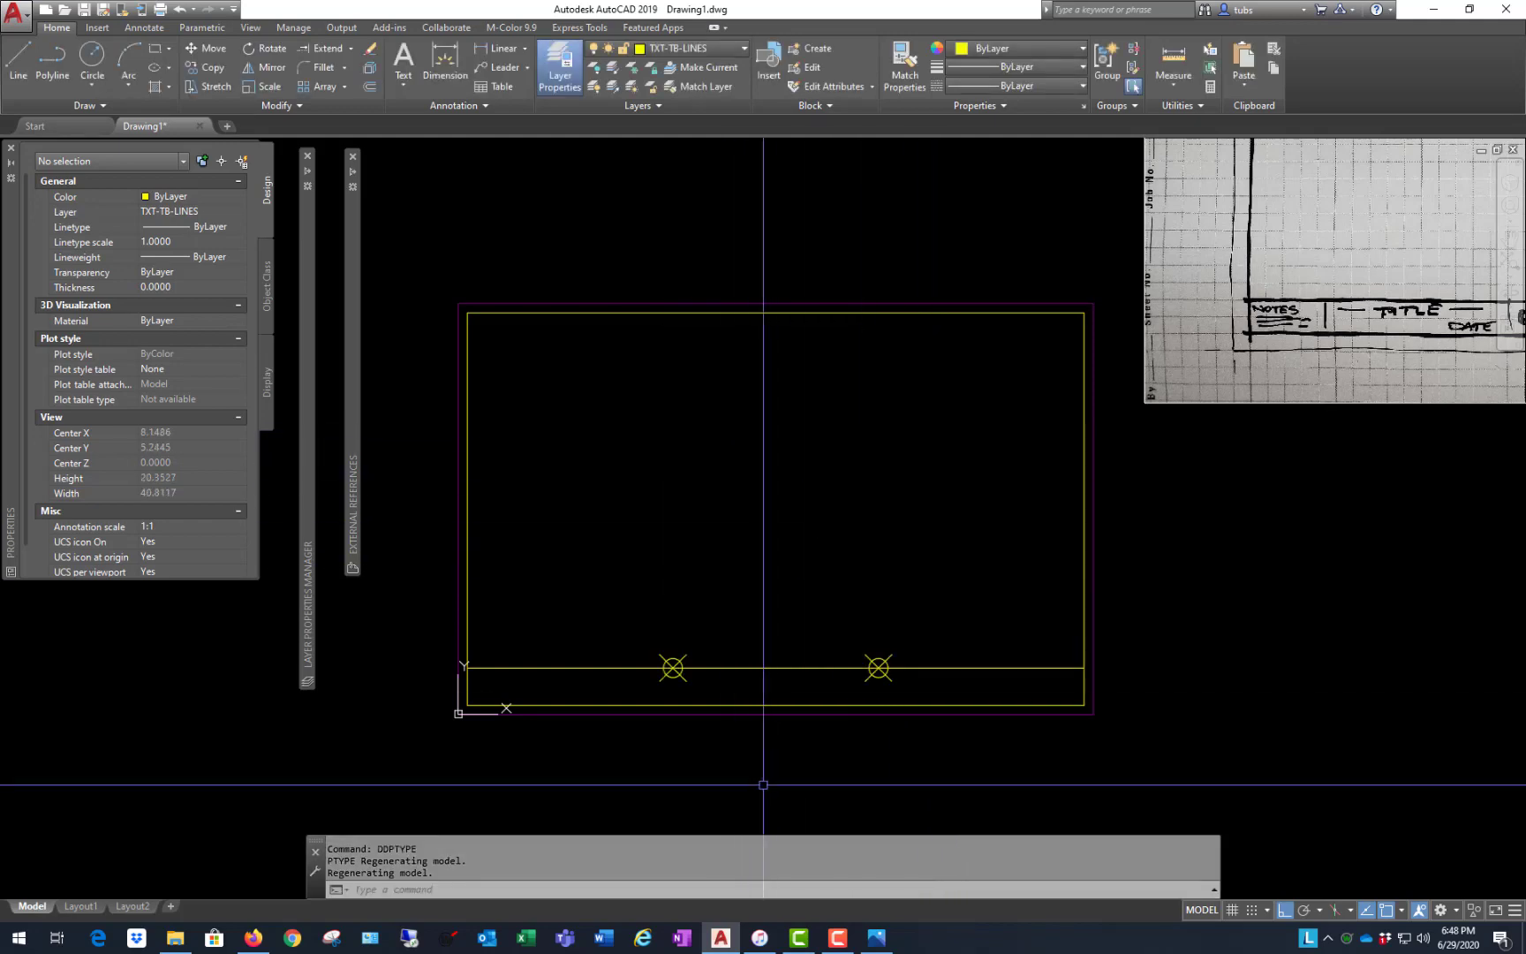
- Draw a vertical line from the left division point, using a Node snap, perpendicular to the bottom margin border line
{"action": "scroll", "coordinate": [763, 784], "scroll_direction": "up", "scroll_amount": 2}
{"action": "scroll", "coordinate": [816, 704], "scroll_direction": "down", "scroll_amount": 2}
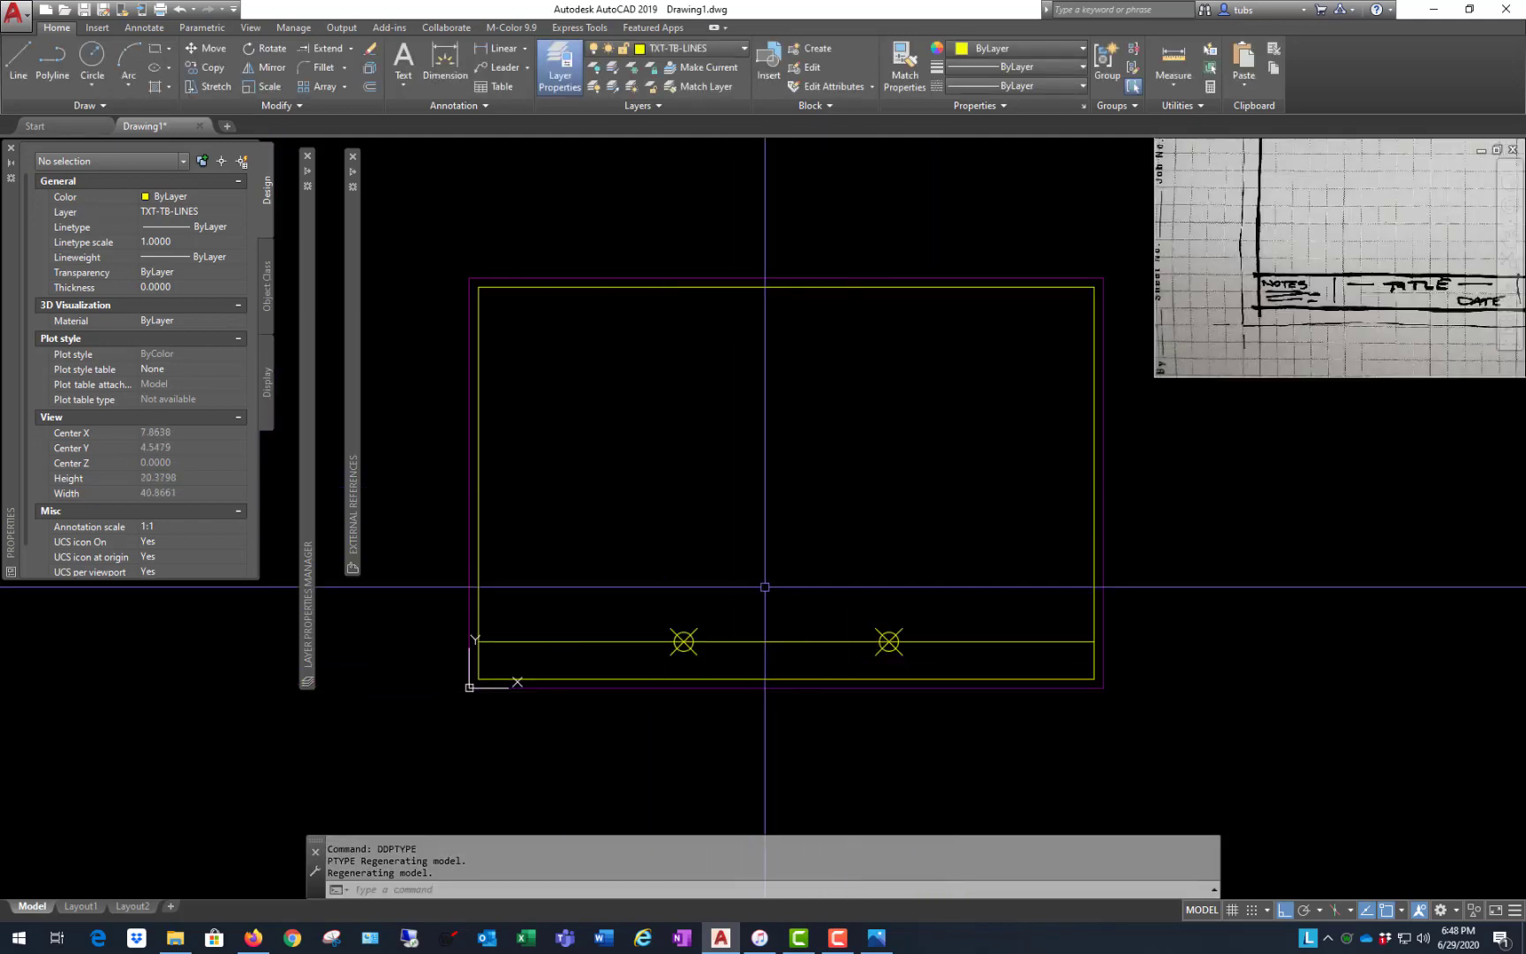
{"action": "type", "text": "l"}
{"action": "key", "text": "Return"}
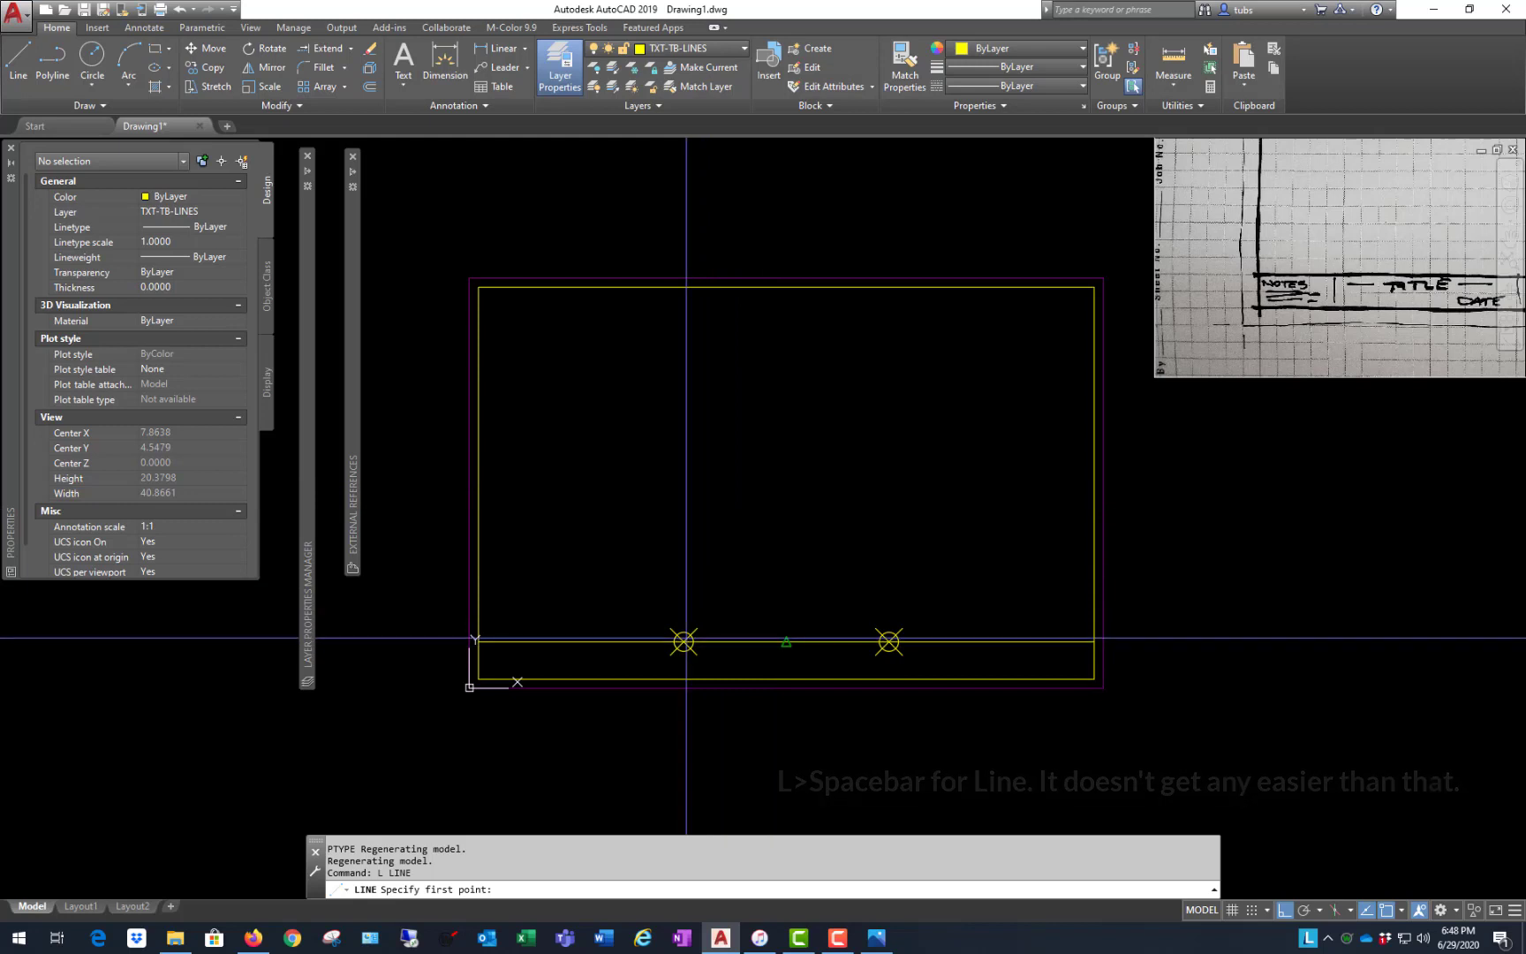
{"action": "scroll", "coordinate": [686, 638], "scroll_direction": "up", "scroll_amount": 5}
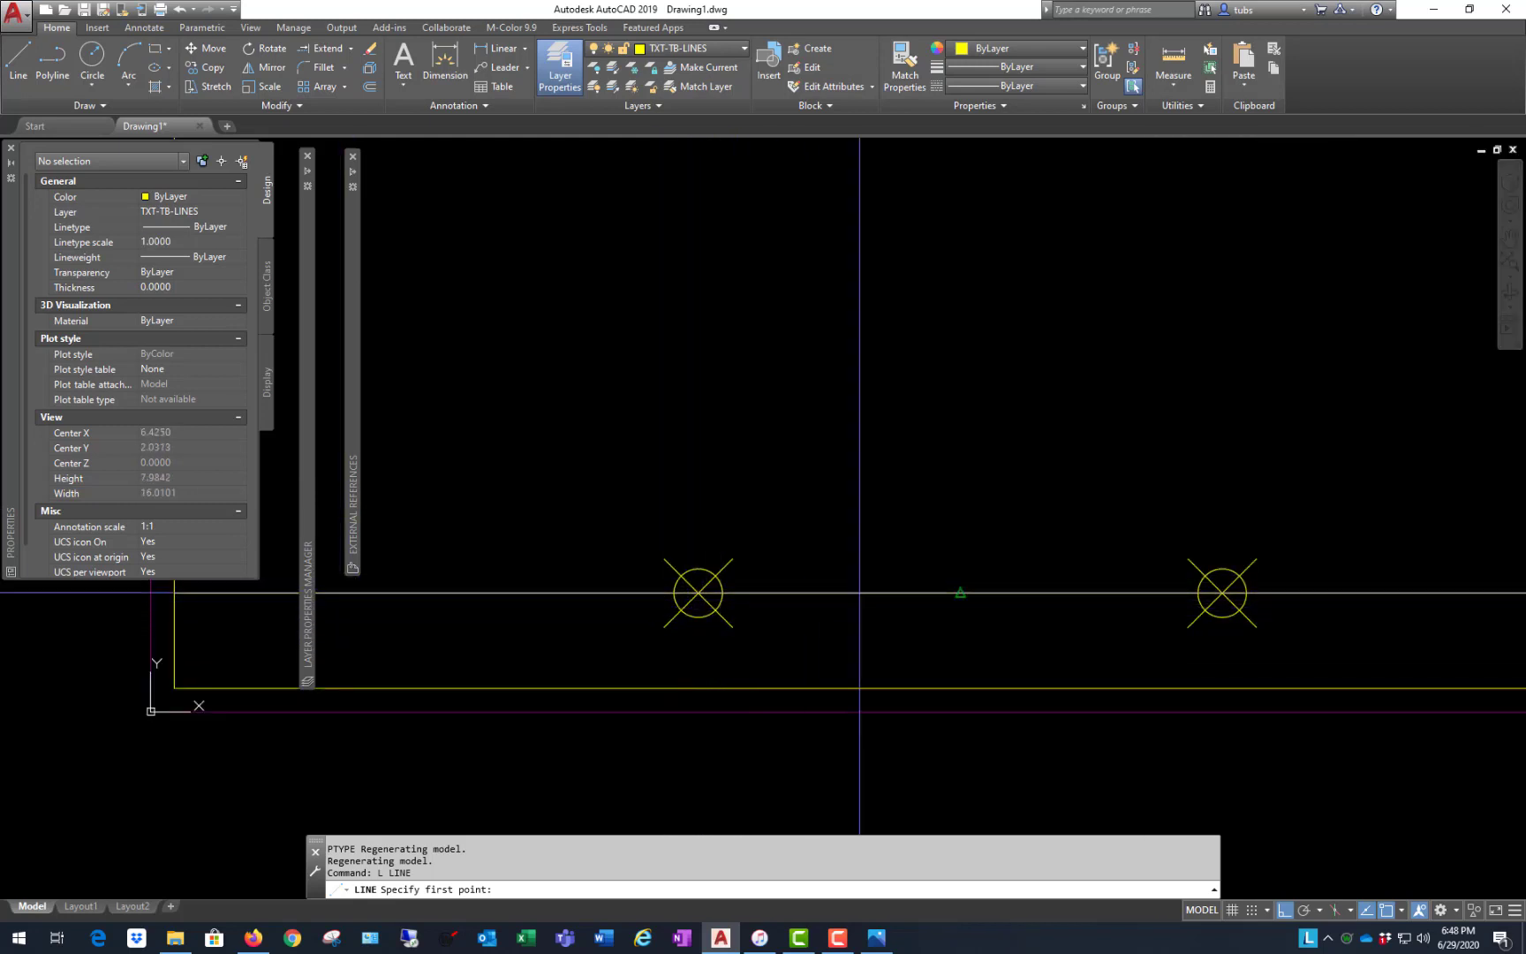
{"action": "right_click", "coordinate": [876, 337], "text": "shift"}
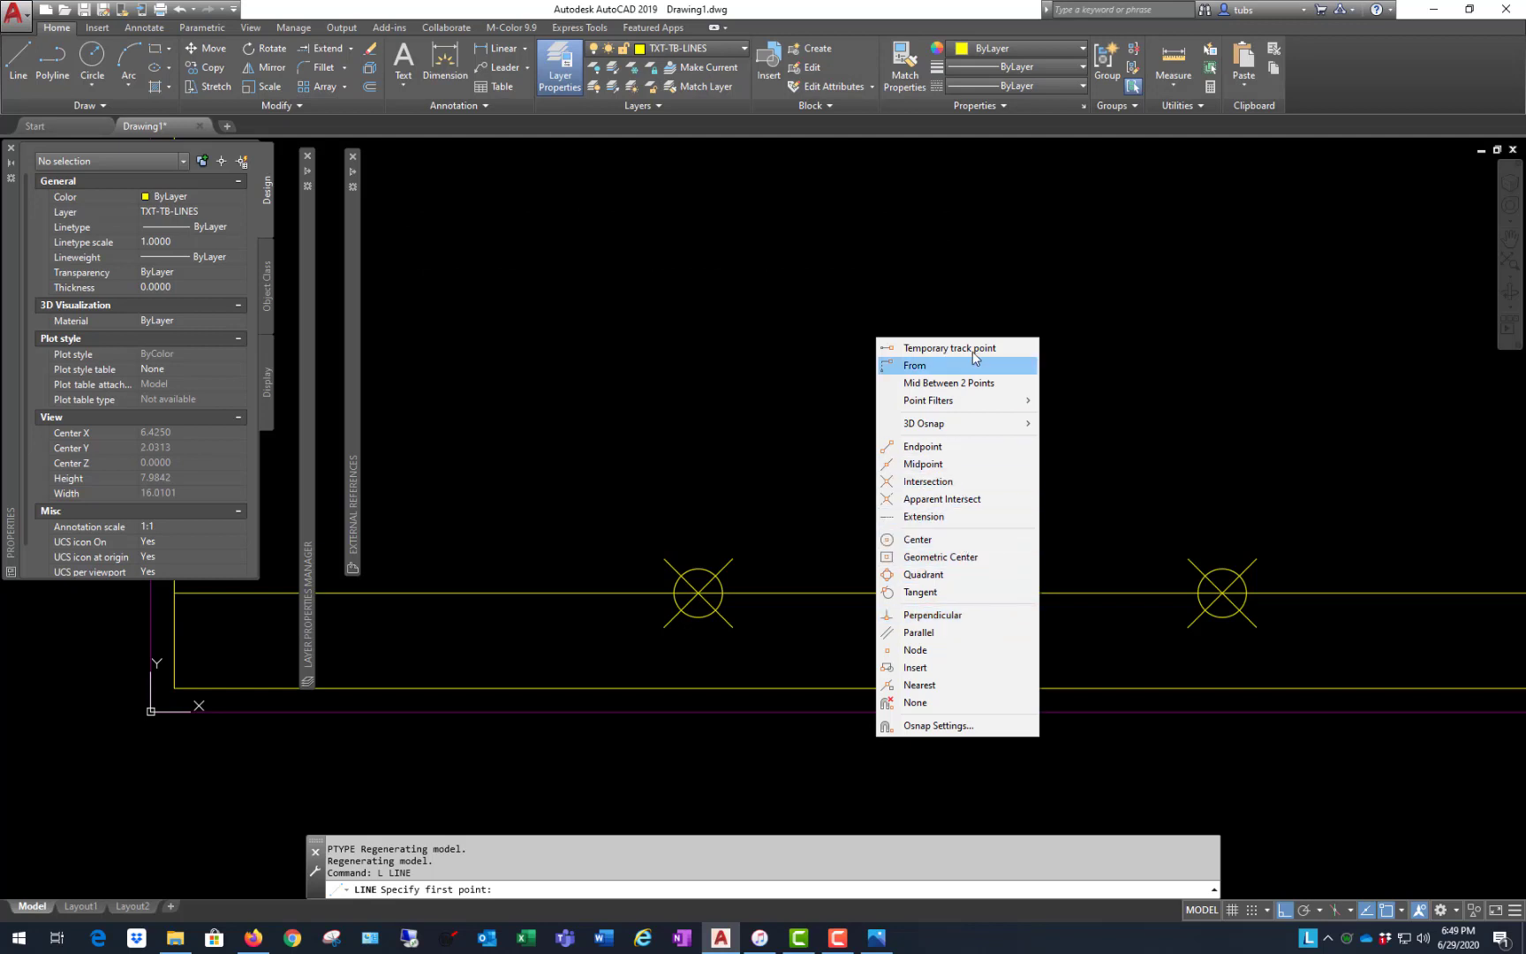
{"action": "left_click", "coordinate": [944, 656]}
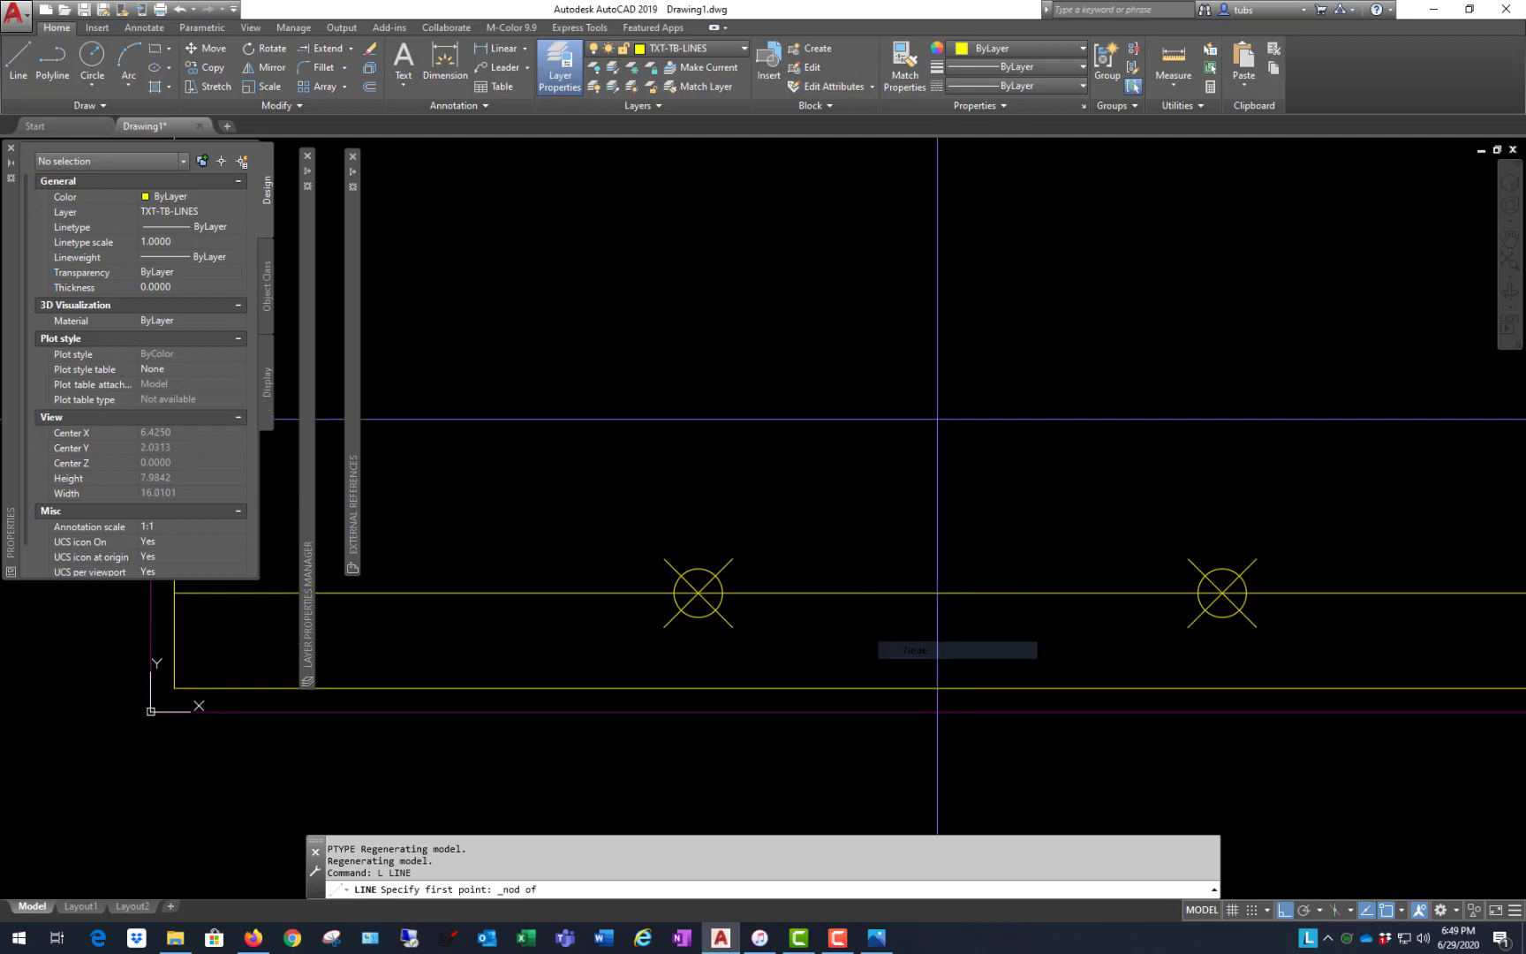
{"action": "left_click", "coordinate": [715, 575]}
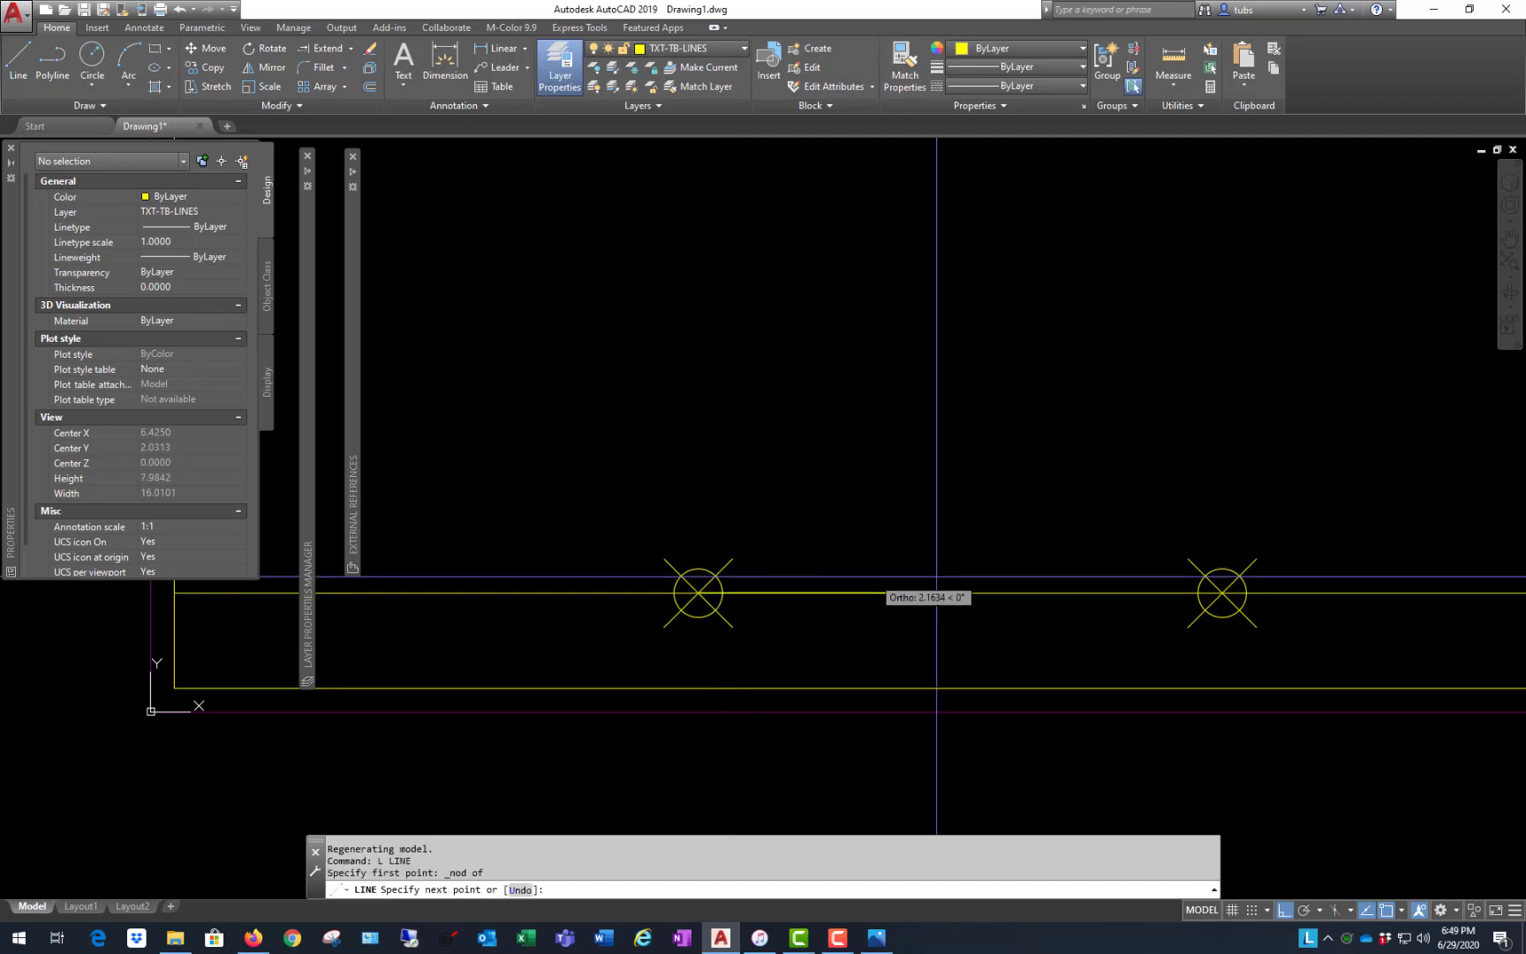
{"action": "right_click", "coordinate": [881, 387], "text": "shift"}
{"action": "left_click", "coordinate": [981, 663]}
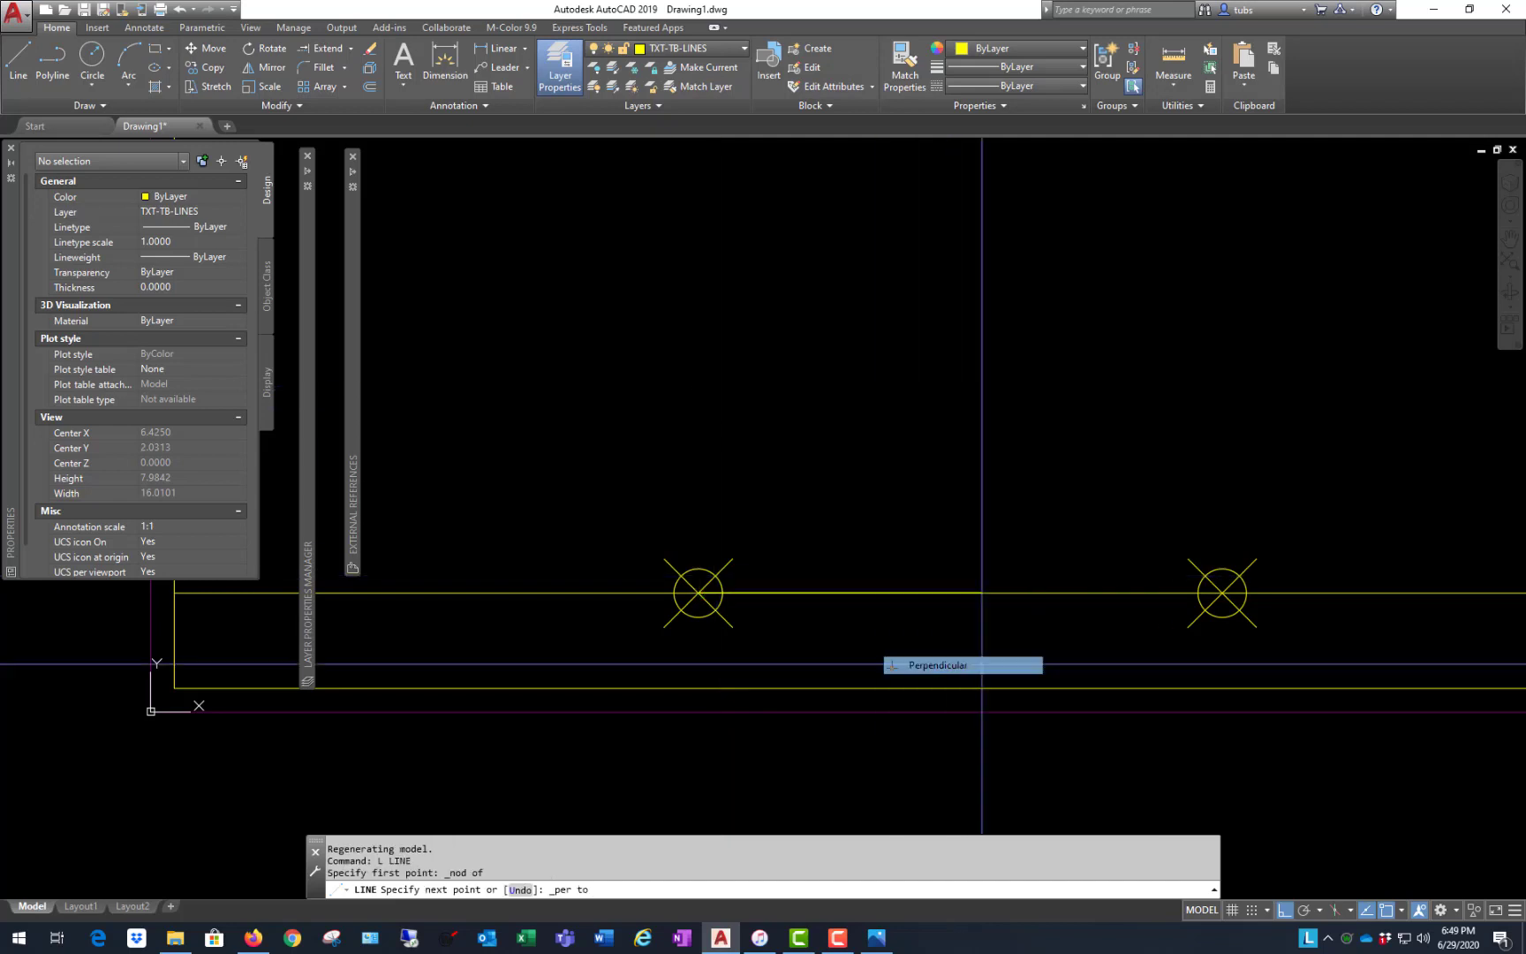
{"action": "left_click", "coordinate": [790, 685]}
{"action": "scroll", "coordinate": [617, 465], "scroll_direction": "down", "scroll_amount": 2}
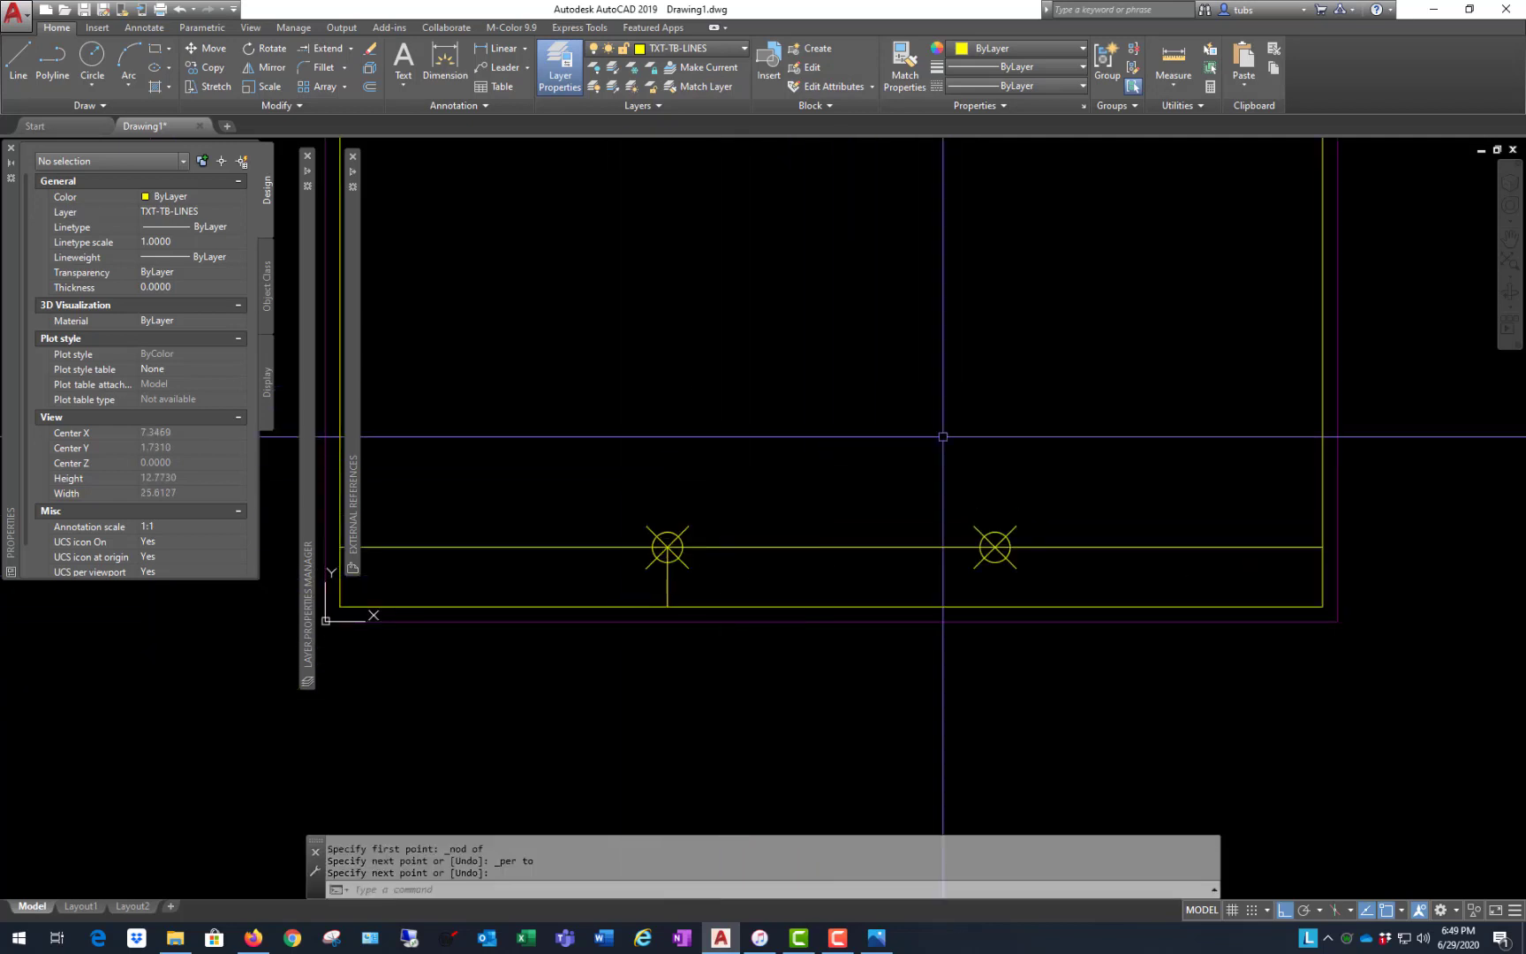
{"action": "key", "text": "Return"}
- Draw a second vertical line from the right division point's node perpendicular to the bottom margin border line
{"action": "key", "text": "Return"}
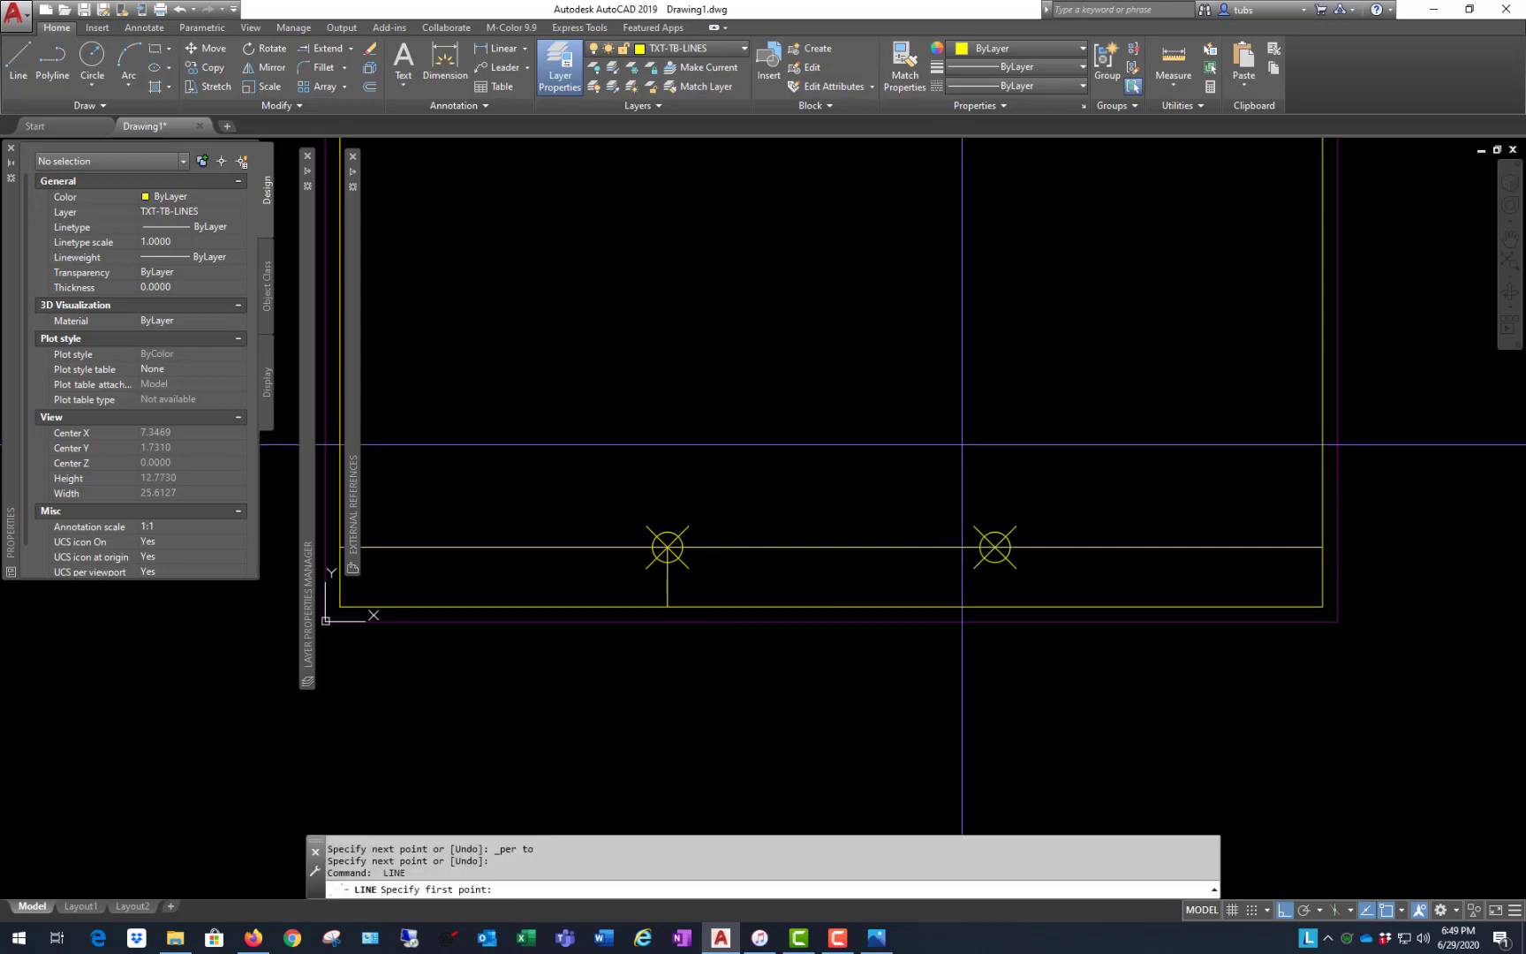
{"action": "right_click", "coordinate": [997, 405], "text": "shift"}
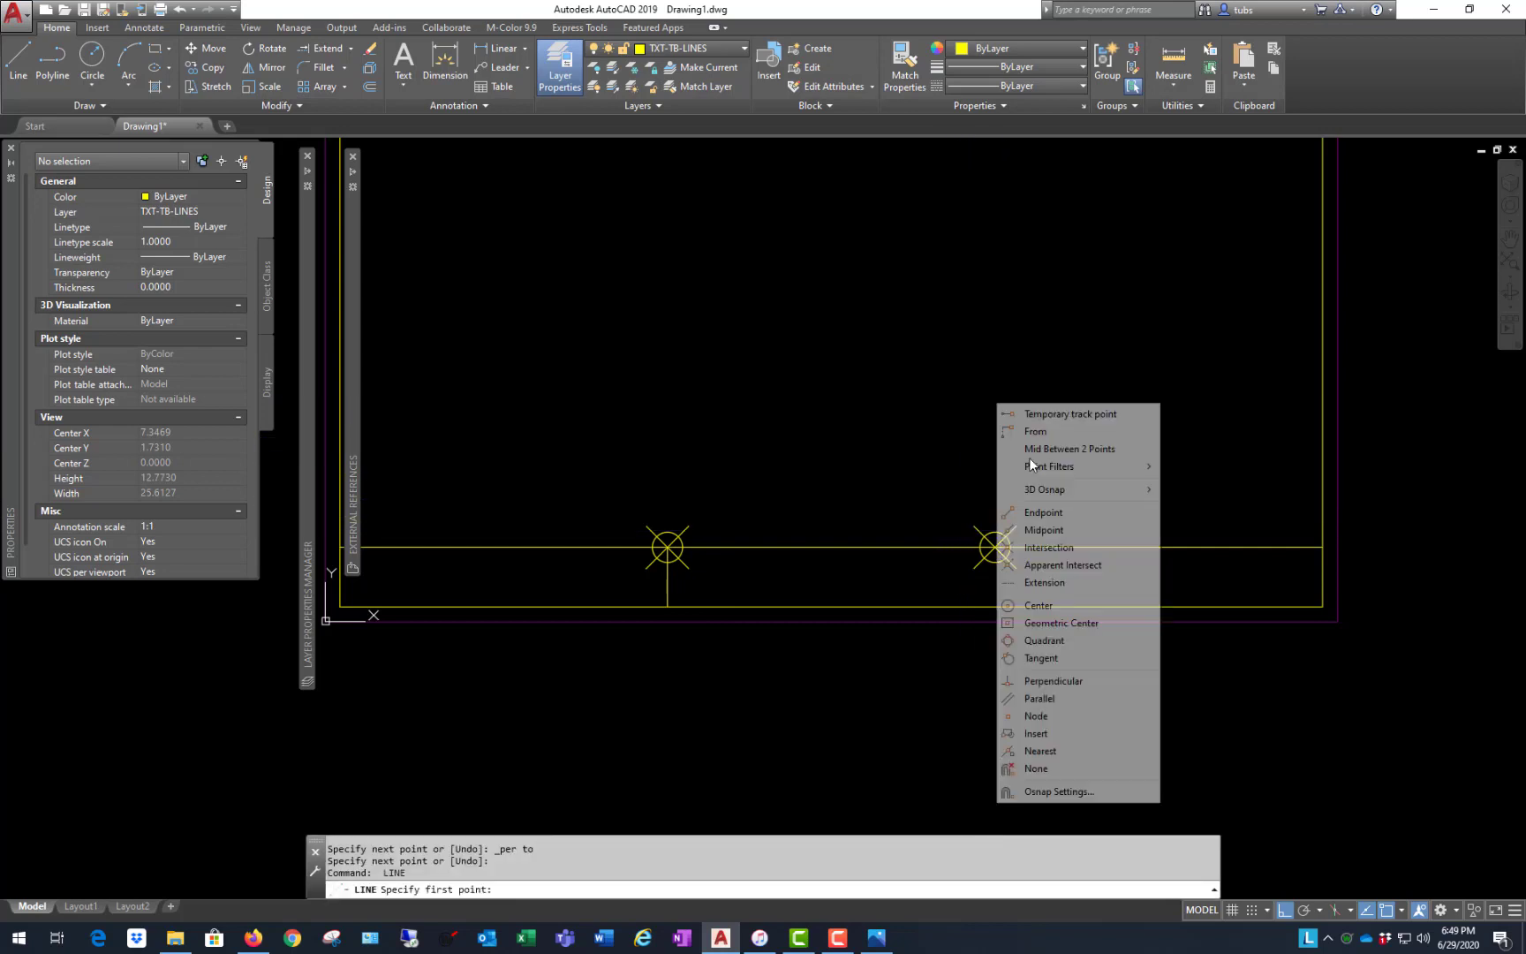
{"action": "left_click", "coordinate": [1060, 716]}
{"action": "left_click", "coordinate": [1014, 536]}
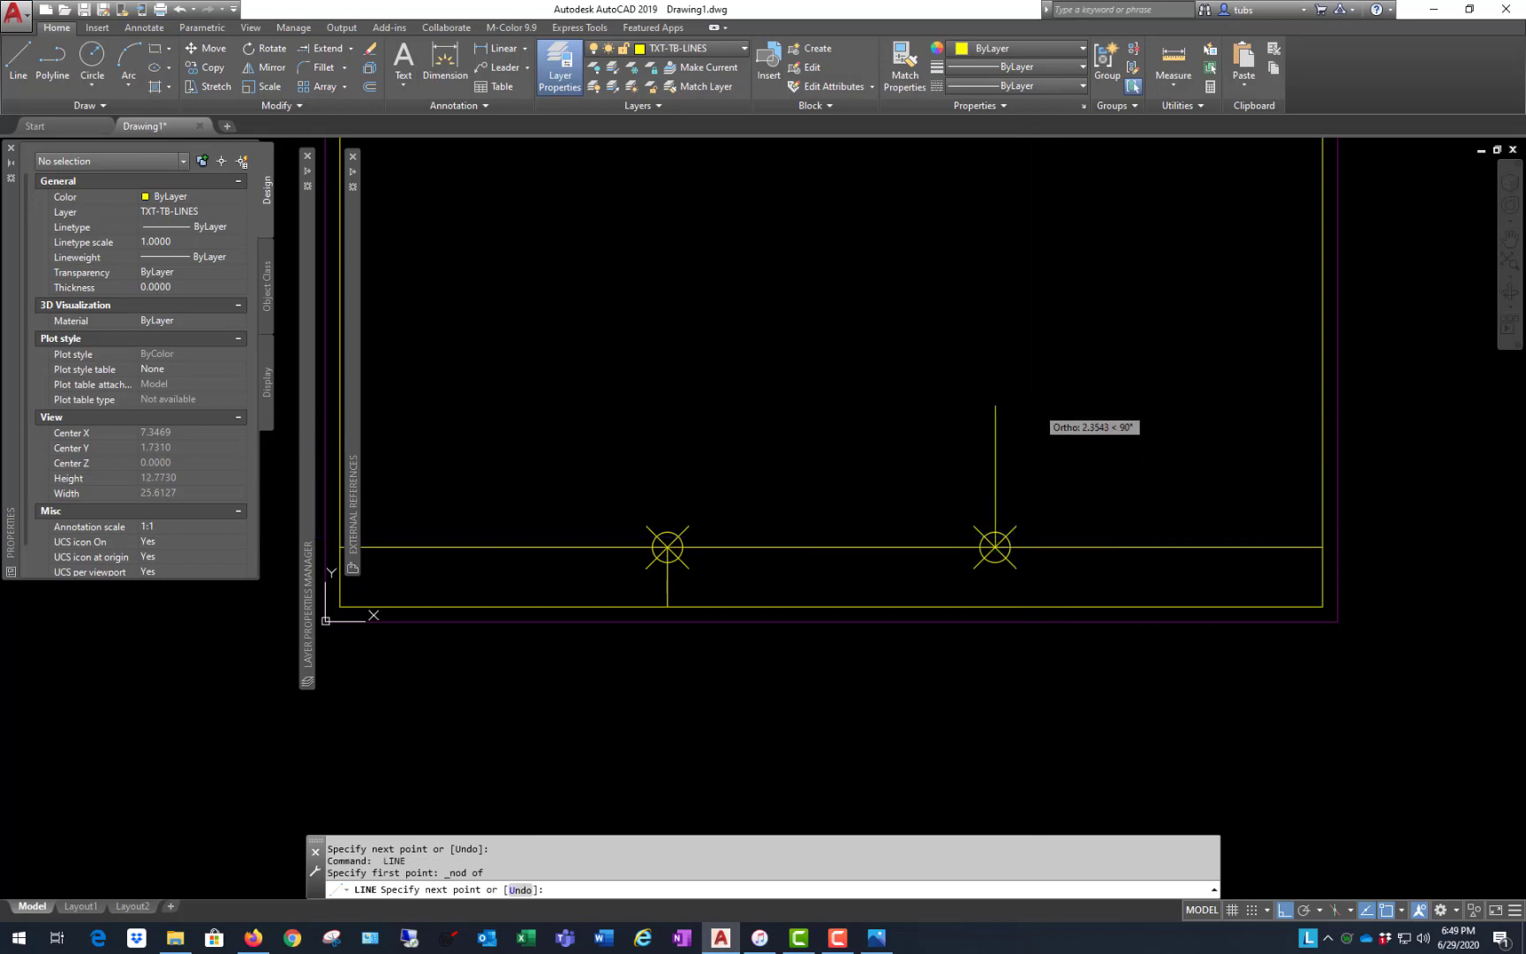
{"action": "right_click", "coordinate": [1034, 406], "text": "shift"}
{"action": "left_click", "coordinate": [1084, 680]}
{"action": "left_click", "coordinate": [1055, 600]}
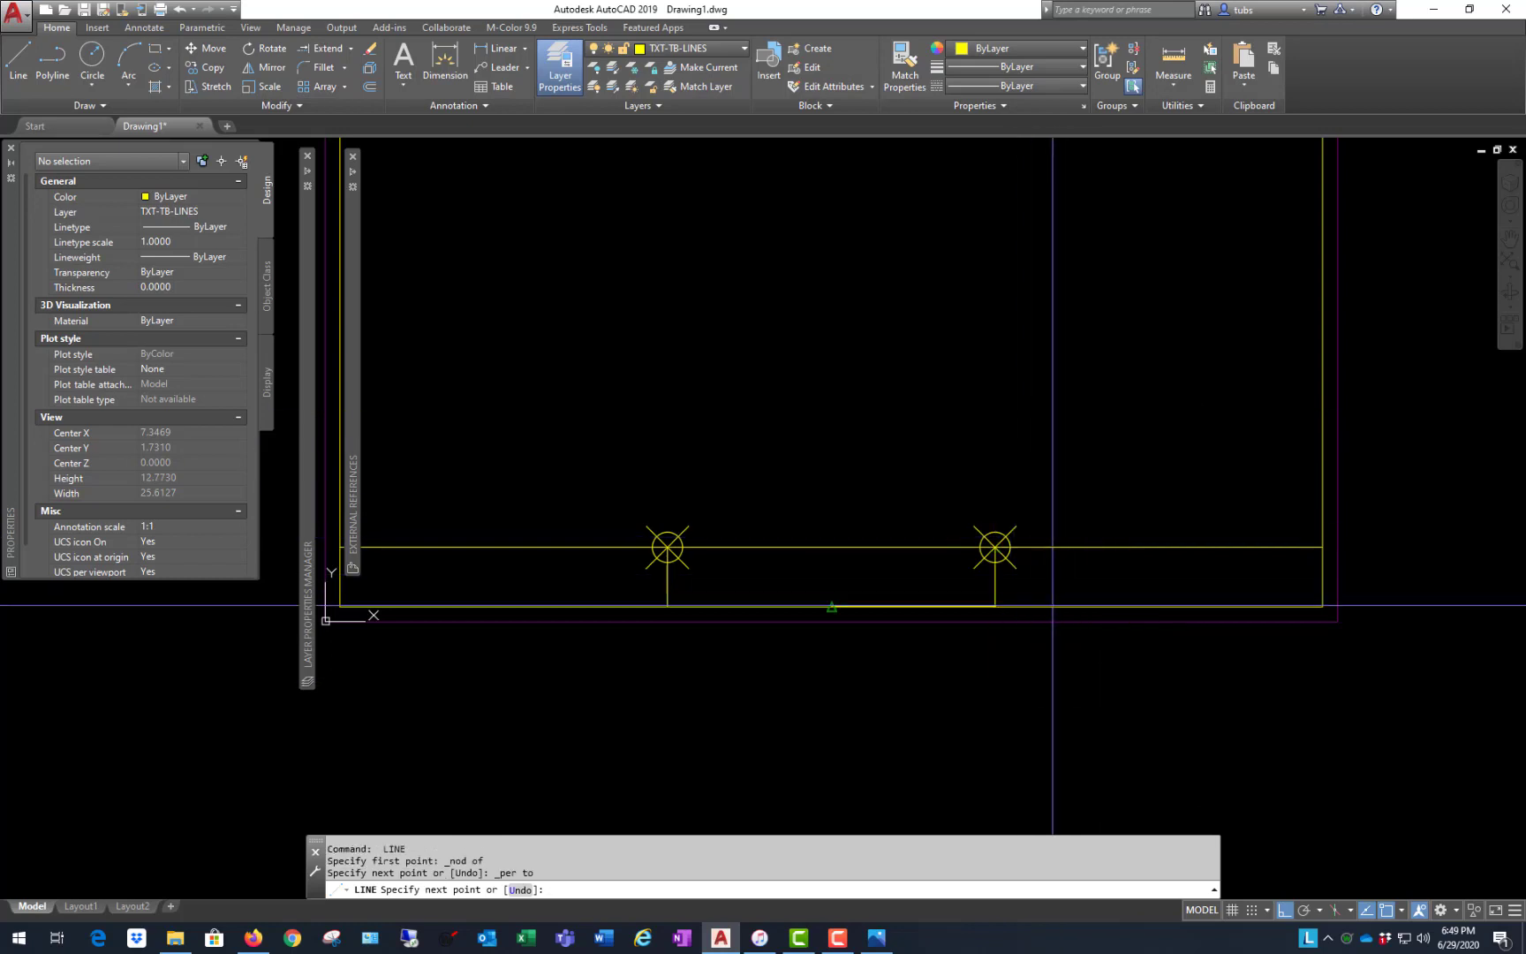
{"action": "key", "text": "Return"}
- Window-select the two division point markers on the title strip line and erase them
{"action": "left_click", "coordinate": [524, 458]}
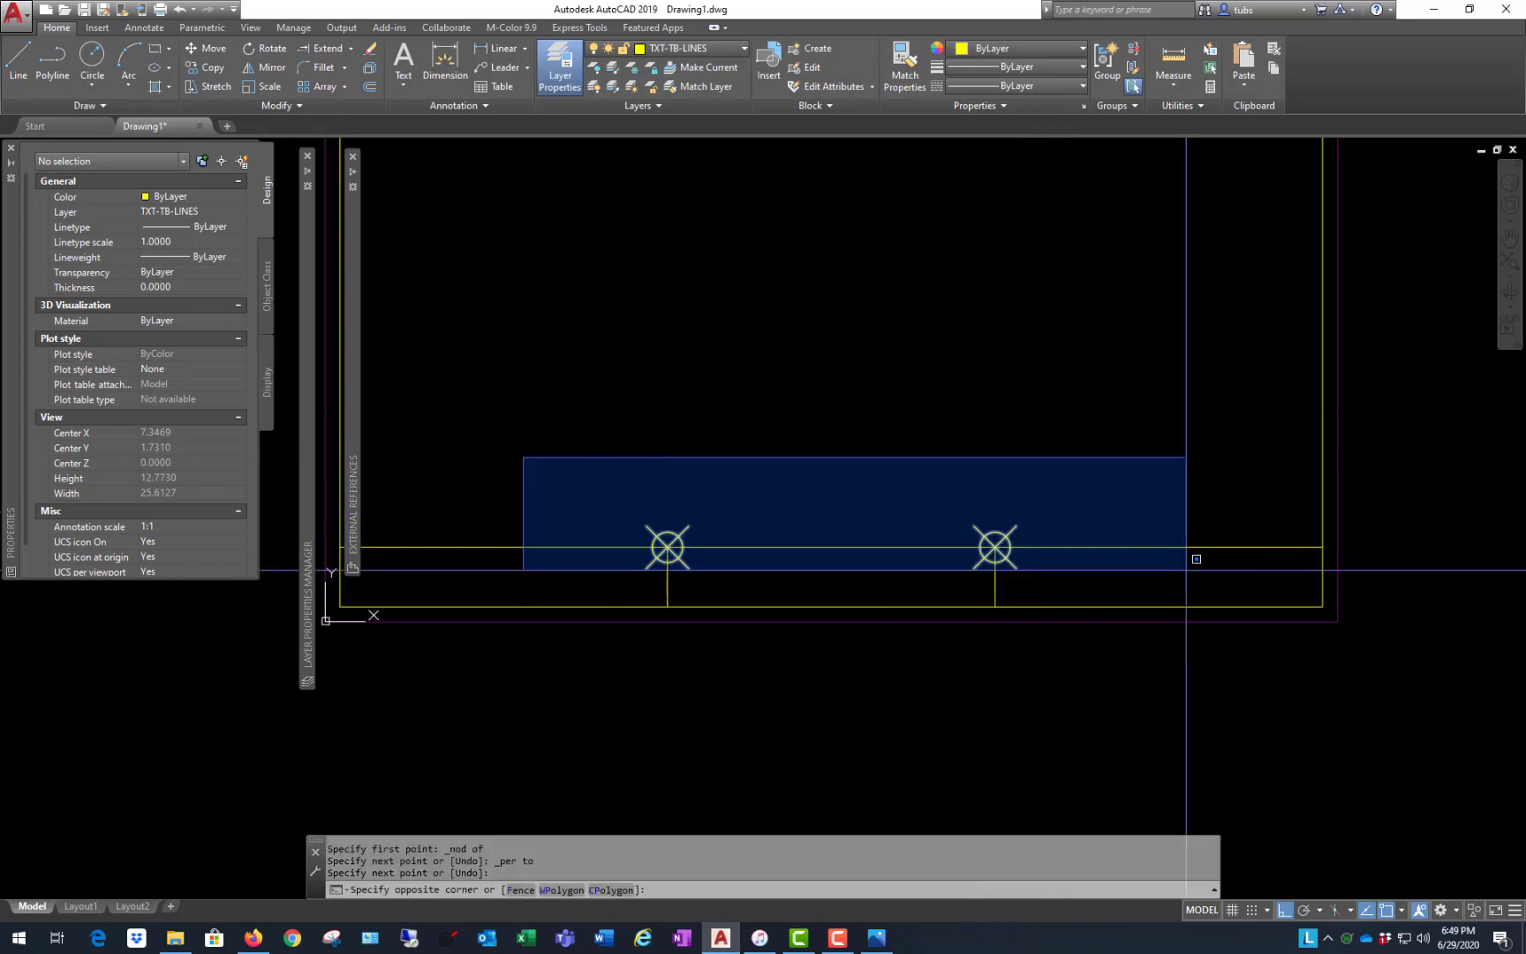
{"action": "left_click", "coordinate": [1207, 603]}
{"action": "type", "text": "e"}
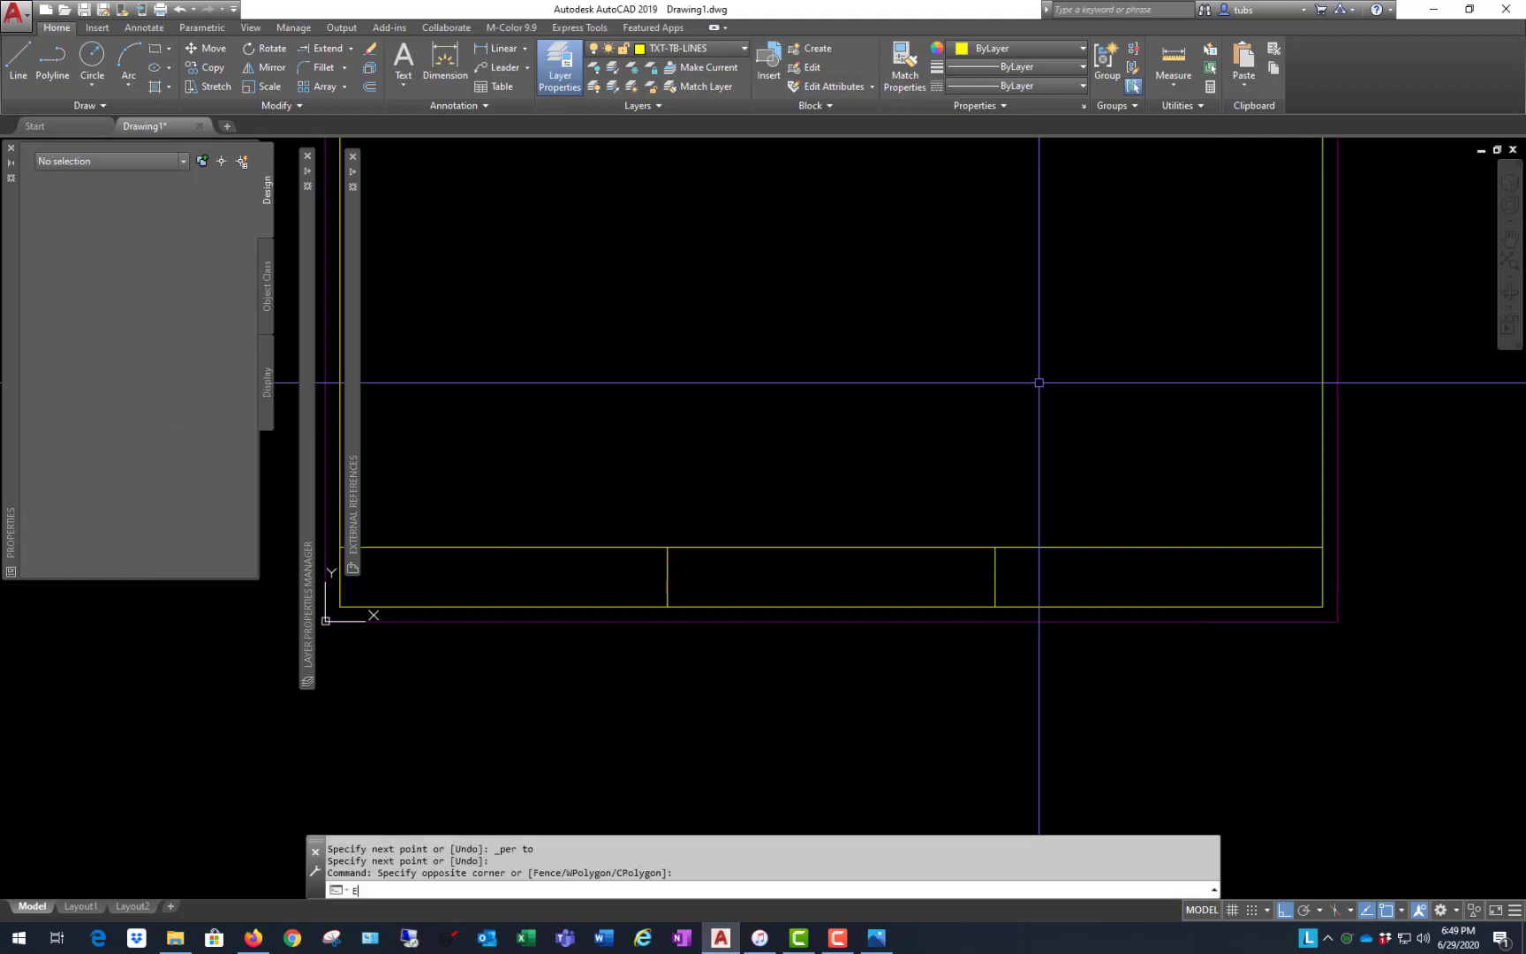
{"action": "key", "text": "Return"}
- Compare the three-cell title strip with the Notes, Title and logo areas in the hand-drawn sketch
{"action": "scroll", "coordinate": [970, 720], "scroll_direction": "down", "scroll_amount": 2}
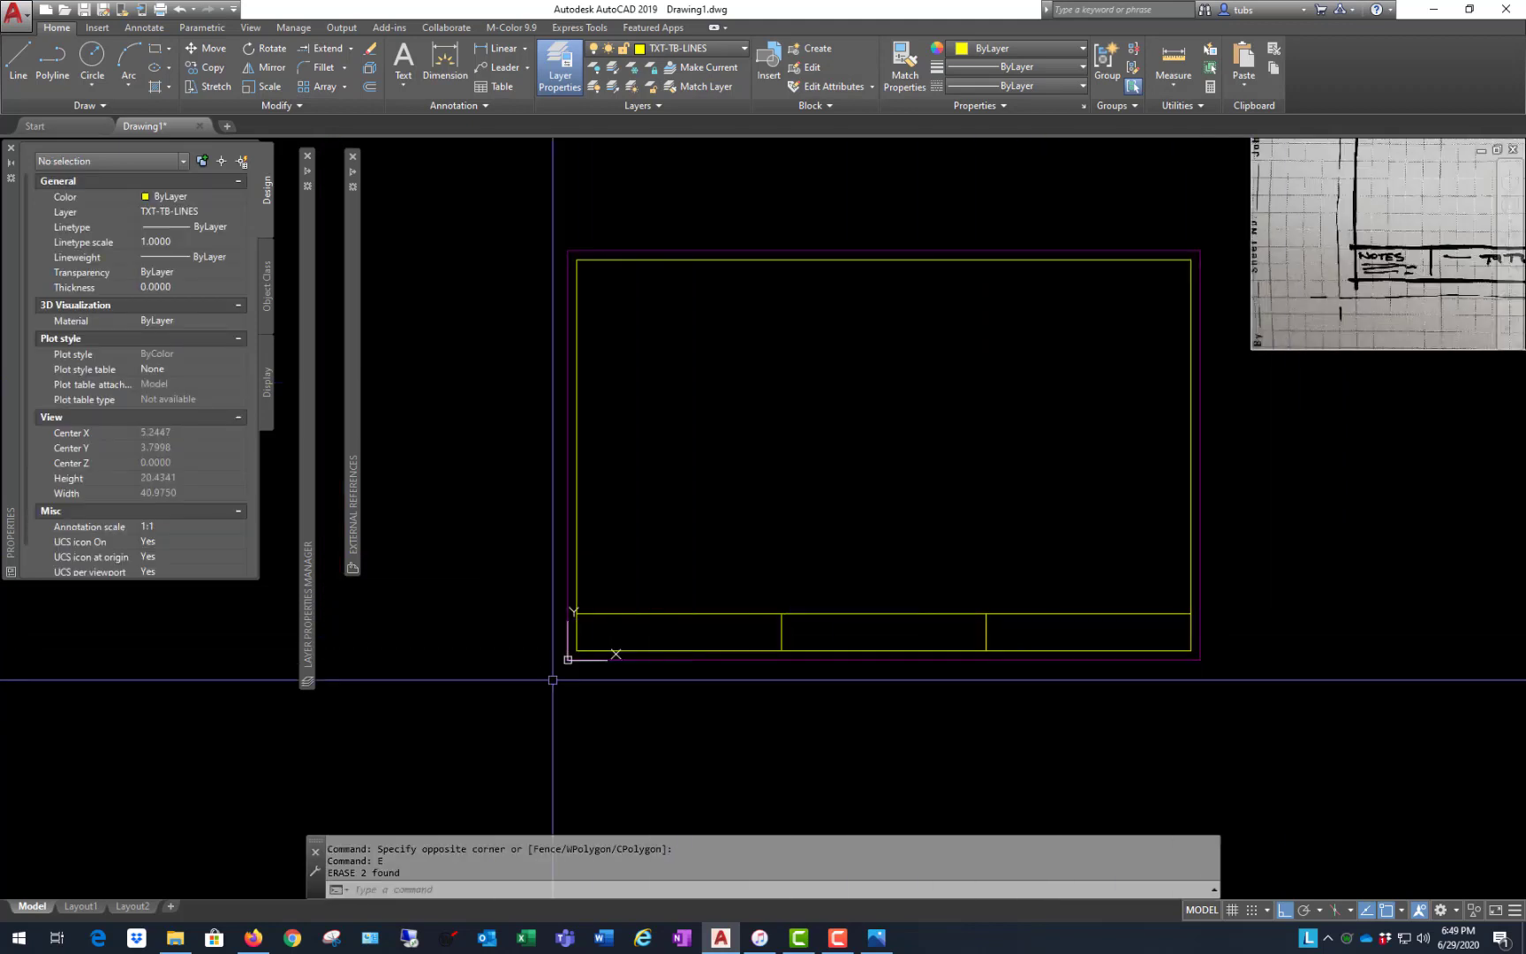
{"action": "scroll", "coordinate": [556, 676], "scroll_direction": "down", "scroll_amount": 2}
{"action": "scroll", "coordinate": [766, 563], "scroll_direction": "up", "scroll_amount": 2}
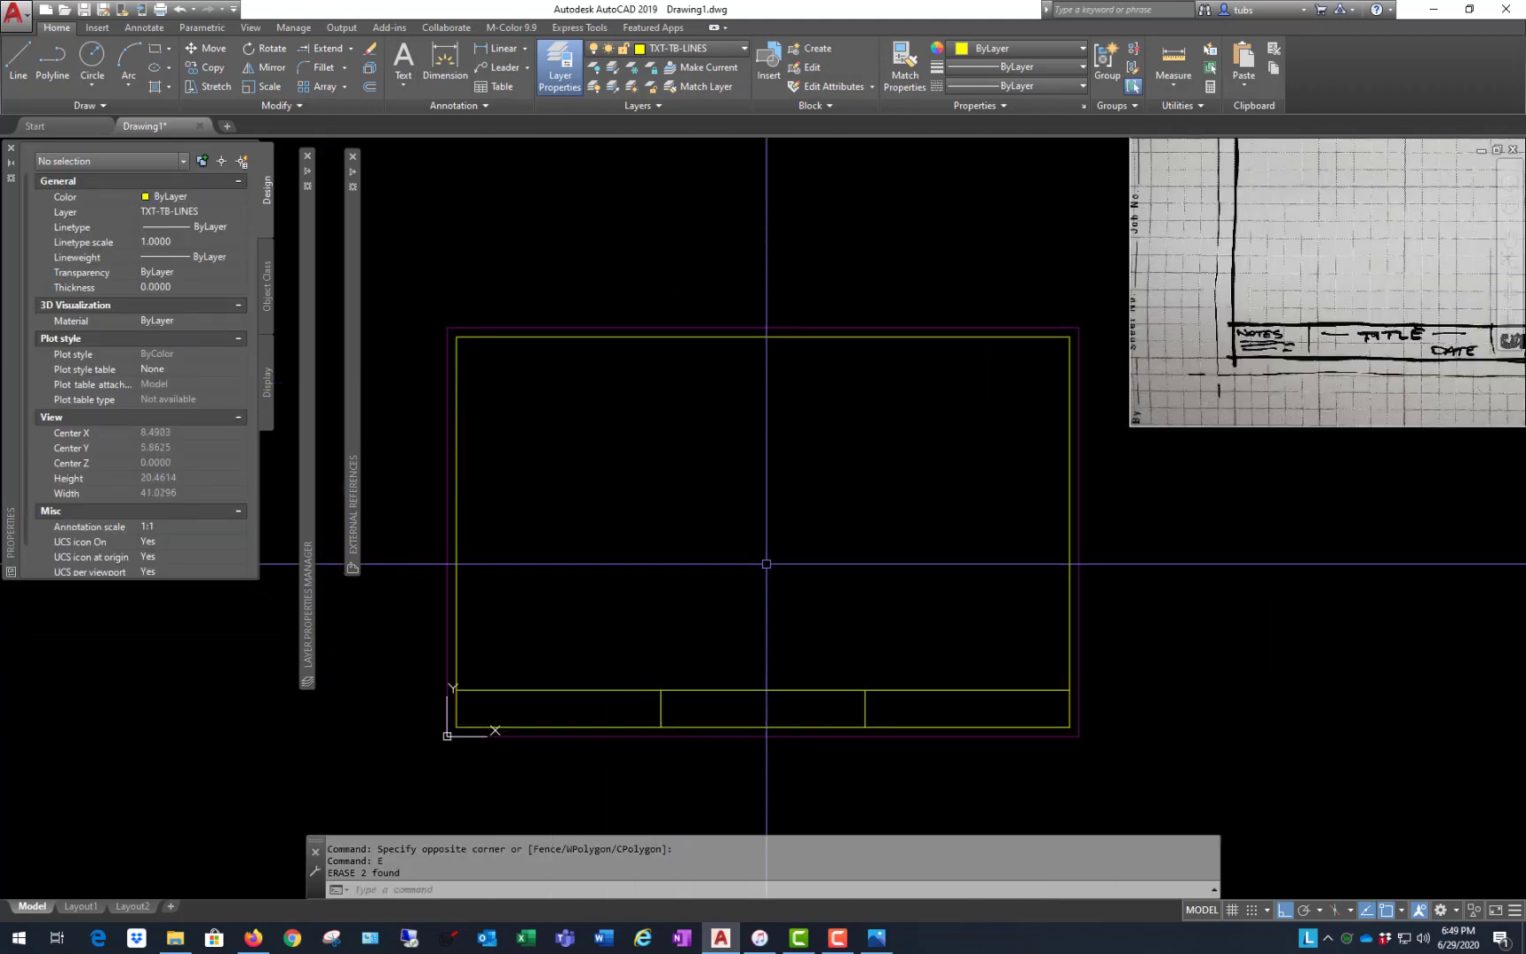
{"action": "scroll", "coordinate": [851, 428], "scroll_direction": "down", "scroll_amount": 2}
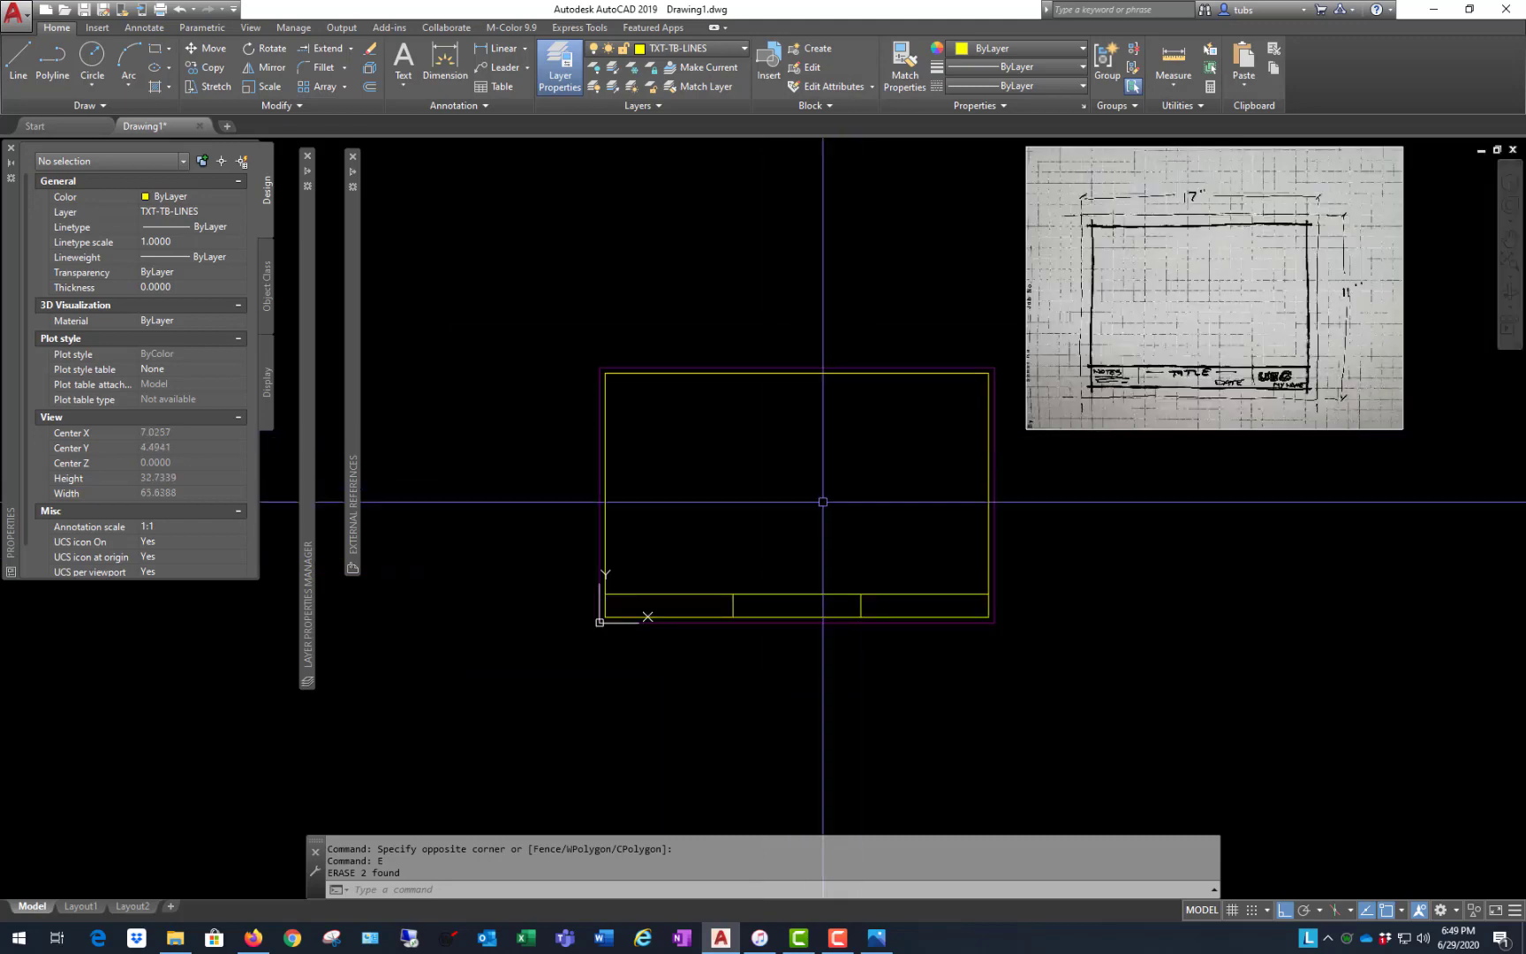
{"action": "scroll", "coordinate": [836, 503], "scroll_direction": "up", "scroll_amount": 2}
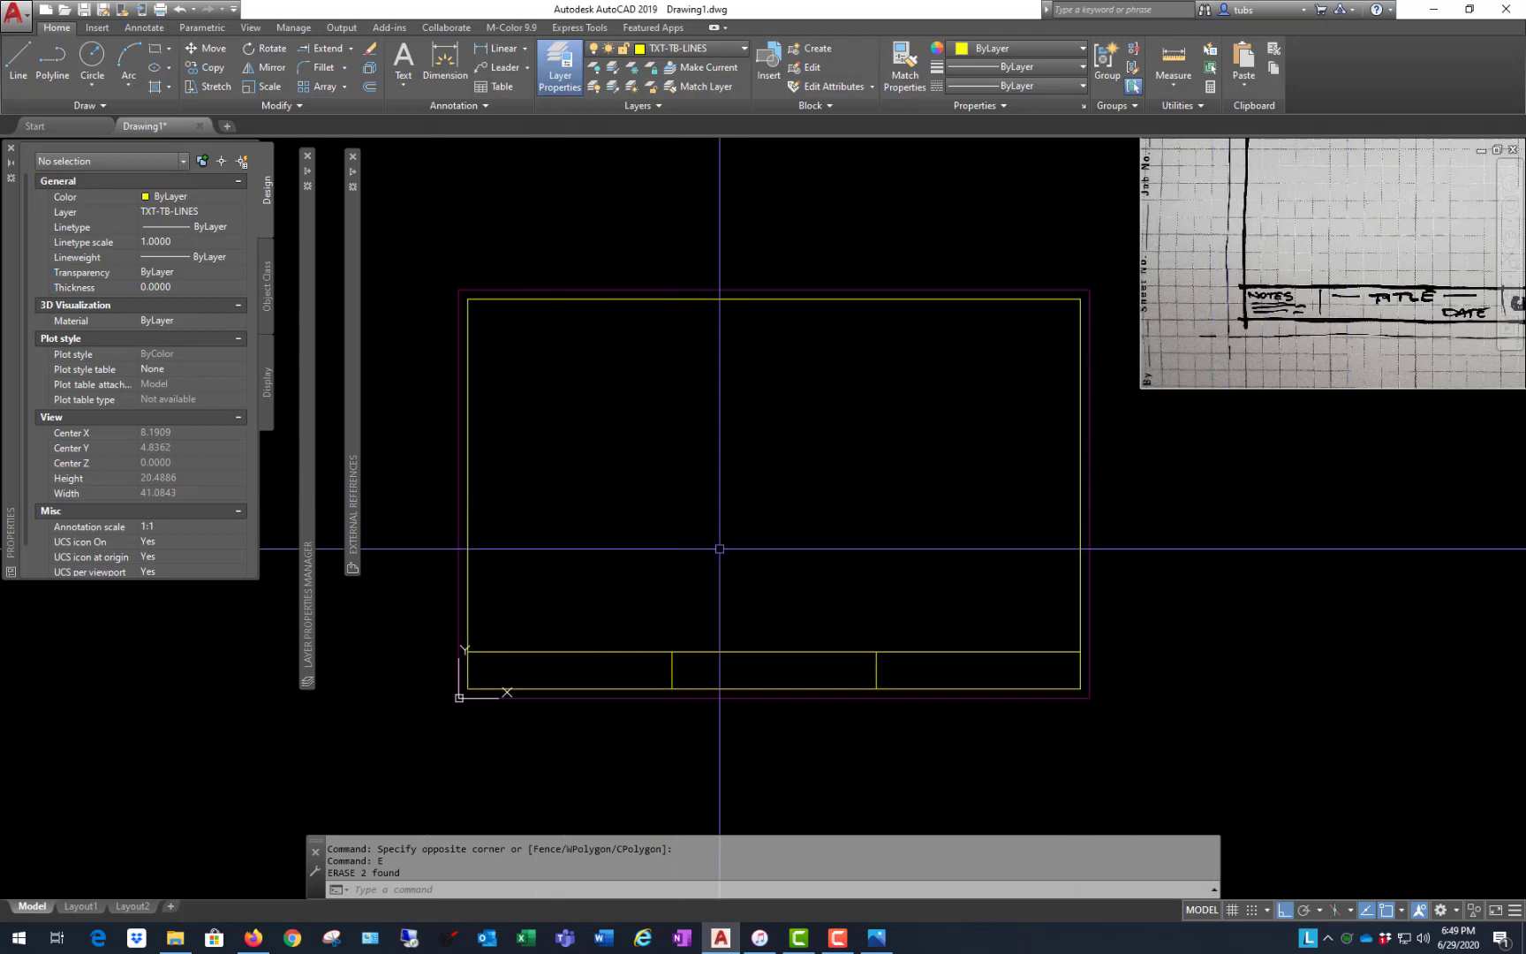
{"action": "scroll", "coordinate": [799, 475], "scroll_direction": "down", "scroll_amount": 2}
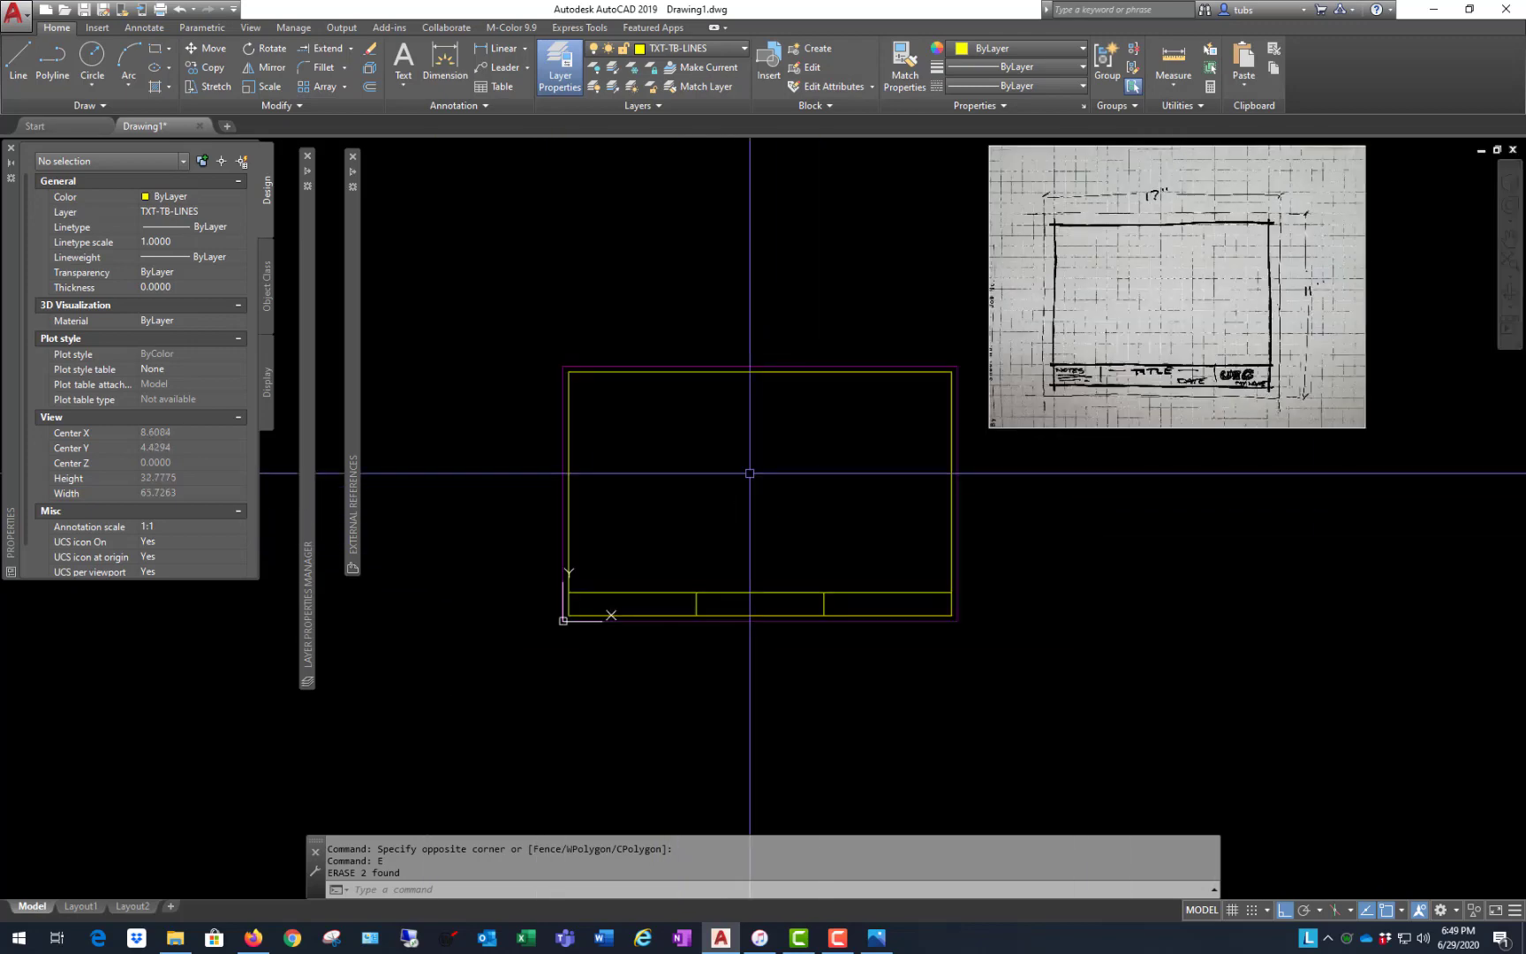
{"action": "scroll", "coordinate": [750, 470], "scroll_direction": "up", "scroll_amount": 2}
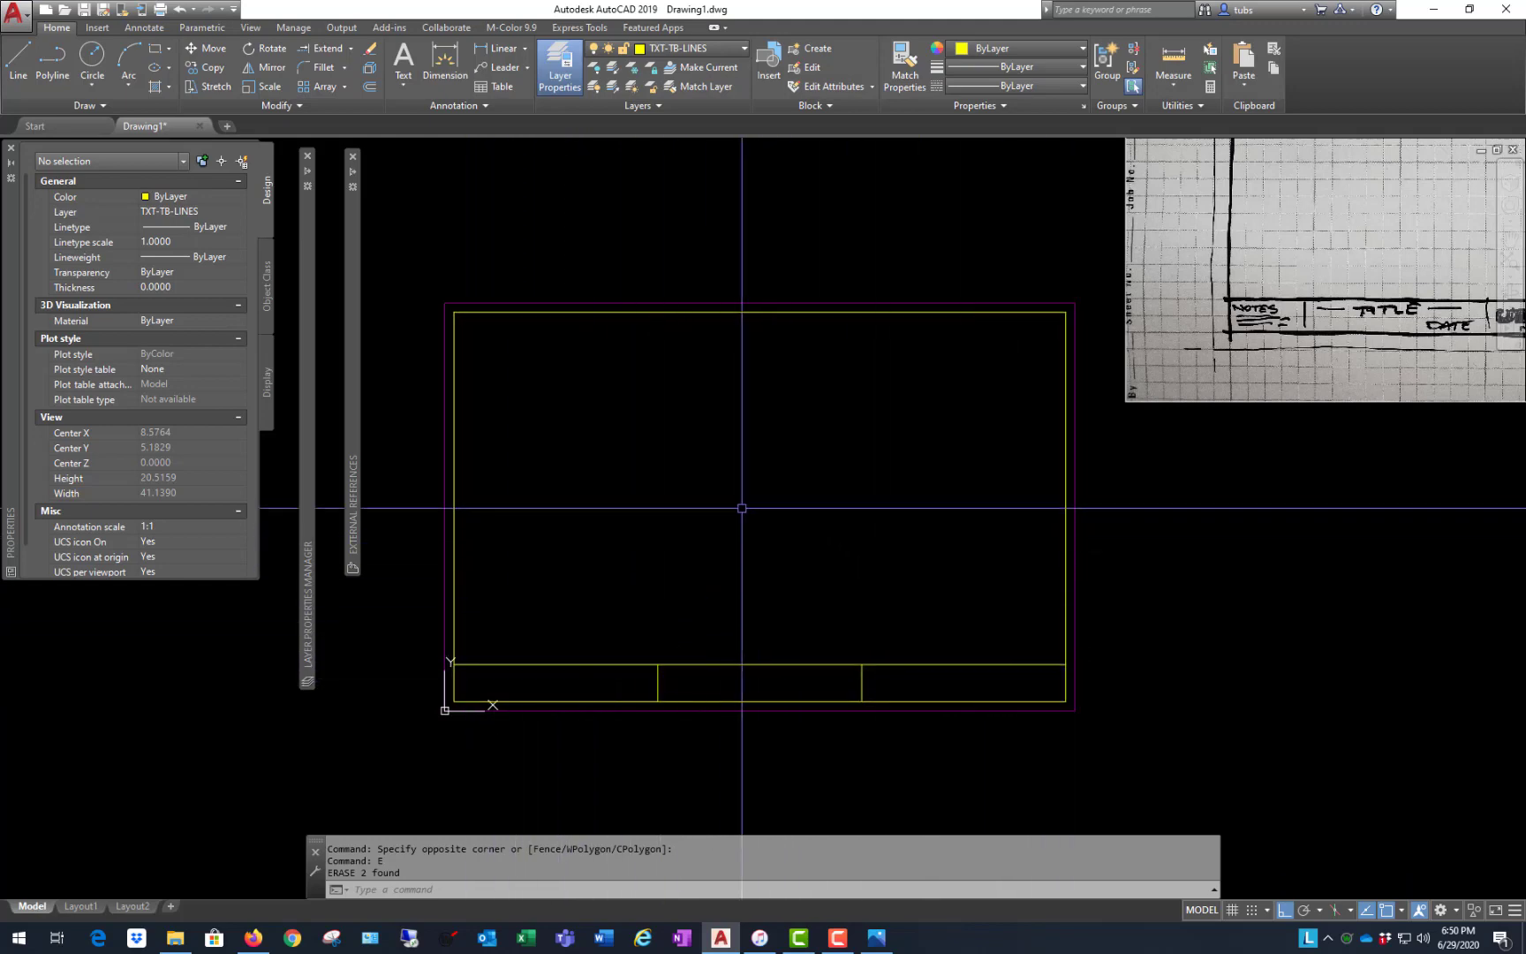
{"action": "scroll", "coordinate": [887, 455], "scroll_direction": "down", "scroll_amount": 2}
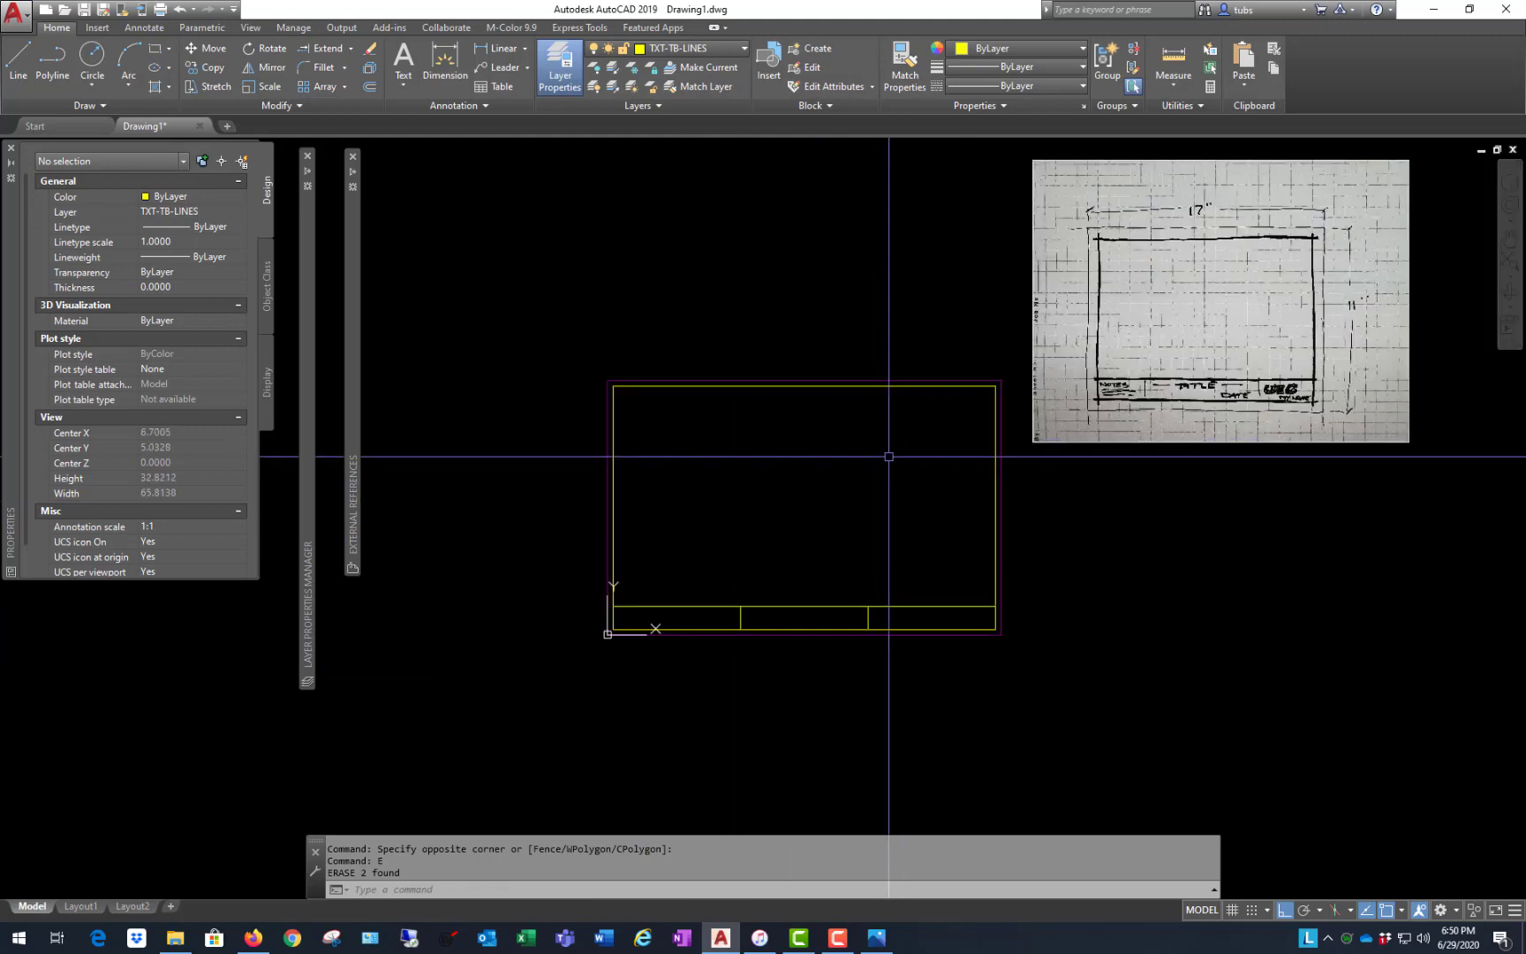
{"action": "scroll", "coordinate": [835, 504], "scroll_direction": "up", "scroll_amount": 2}
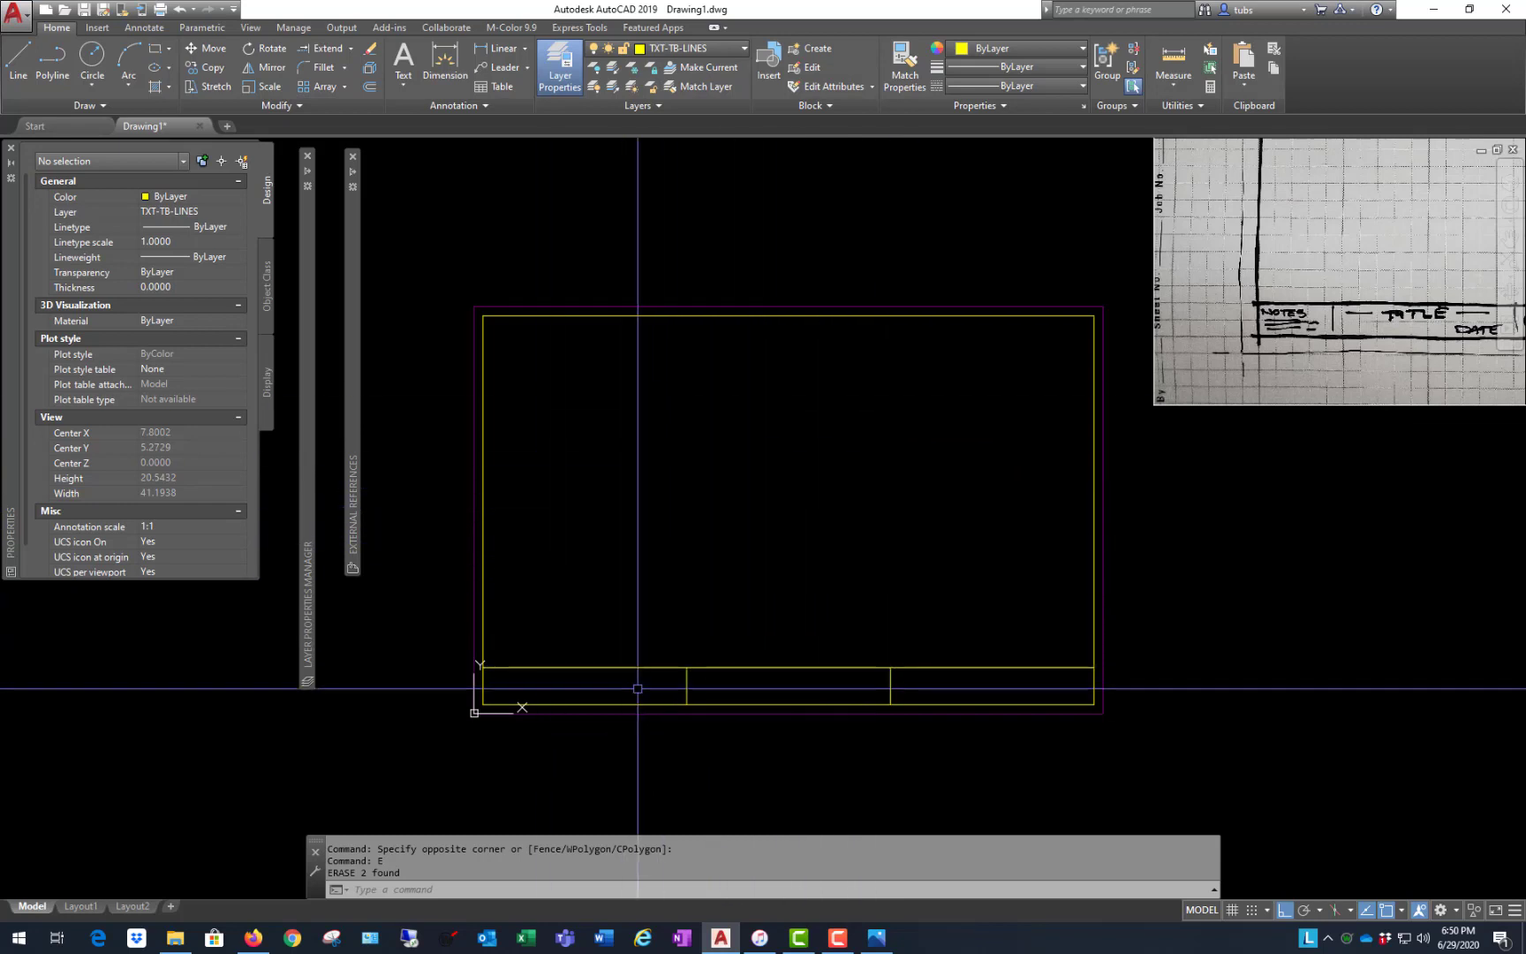
- Make TXT-TB-TXT the current layer
{"action": "scroll", "coordinate": [499, 716], "scroll_direction": "up", "scroll_amount": 3}
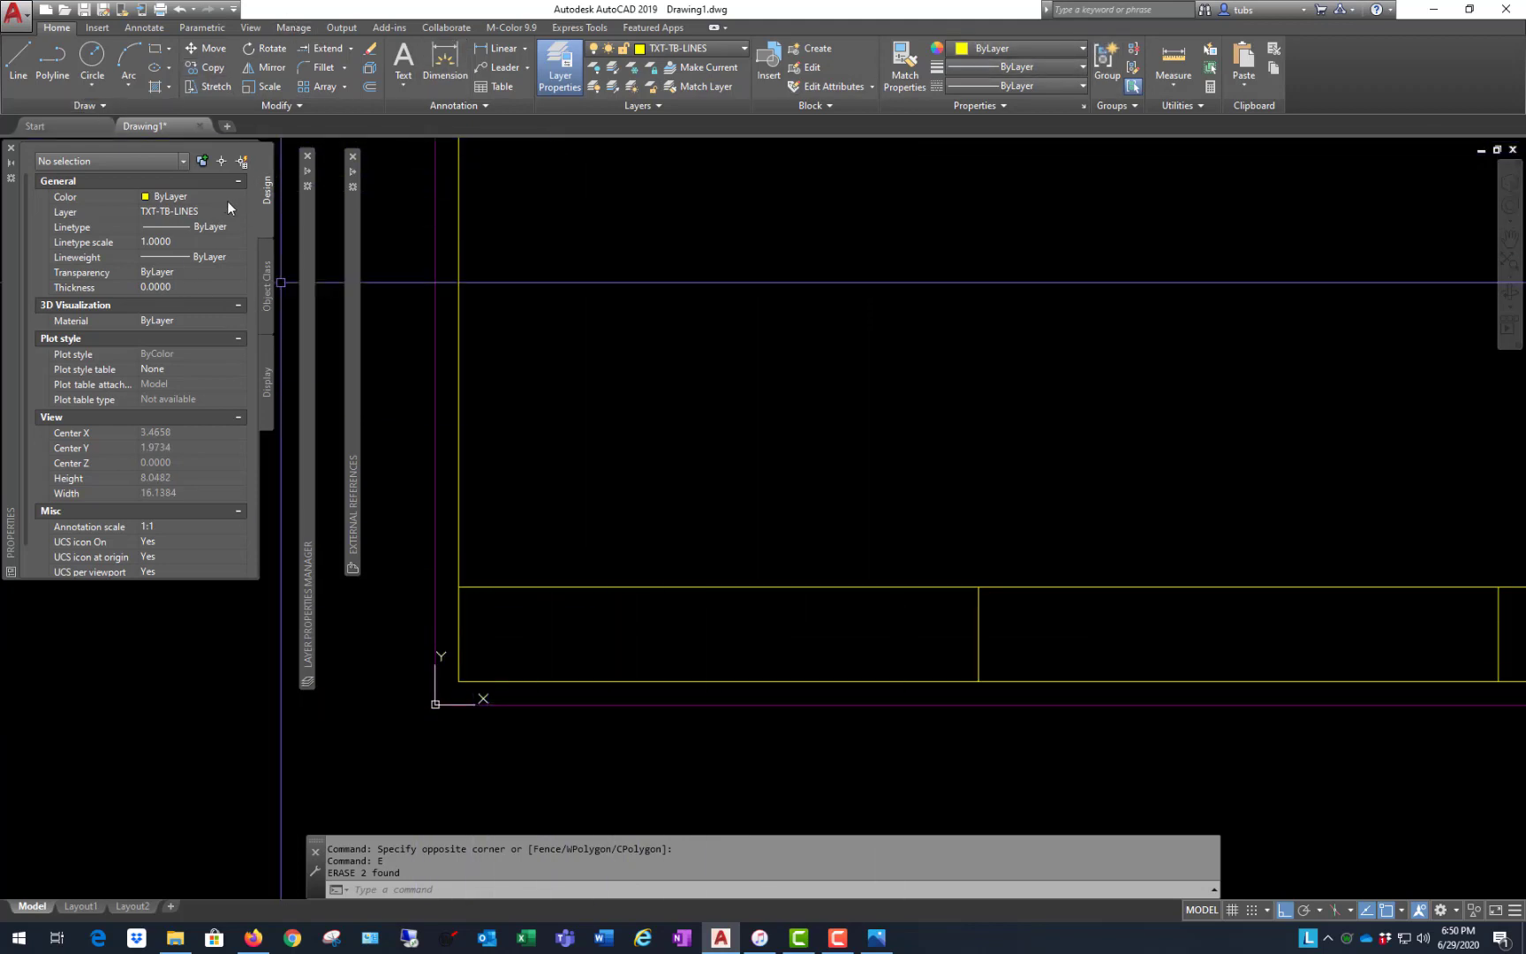
{"action": "left_click", "coordinate": [239, 212]}
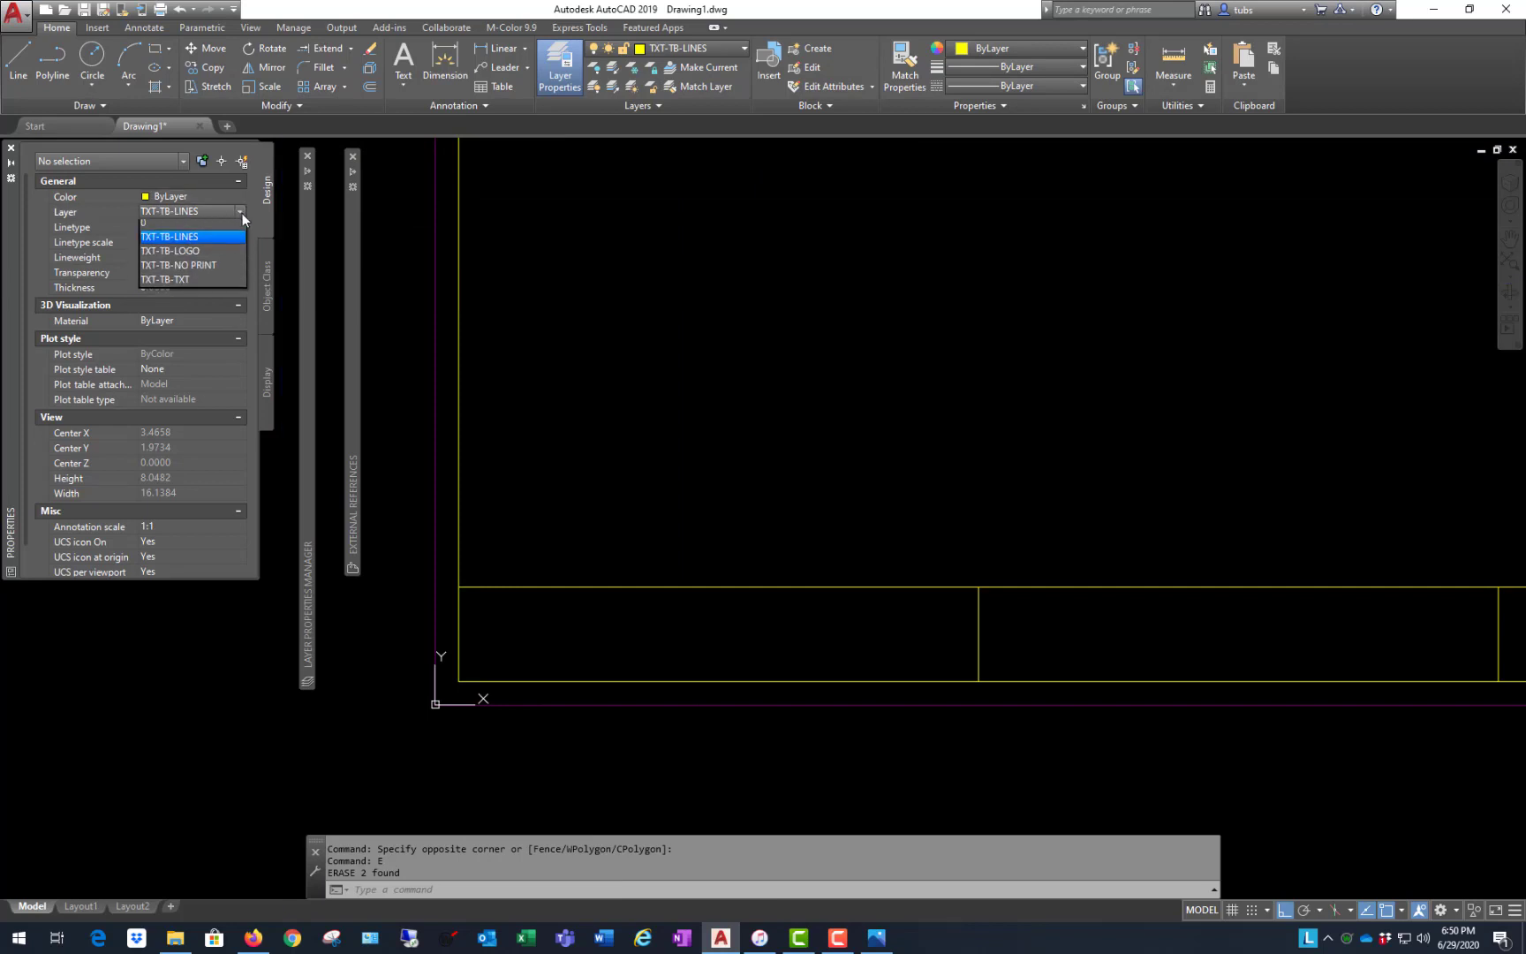
{"action": "left_click", "coordinate": [187, 283]}
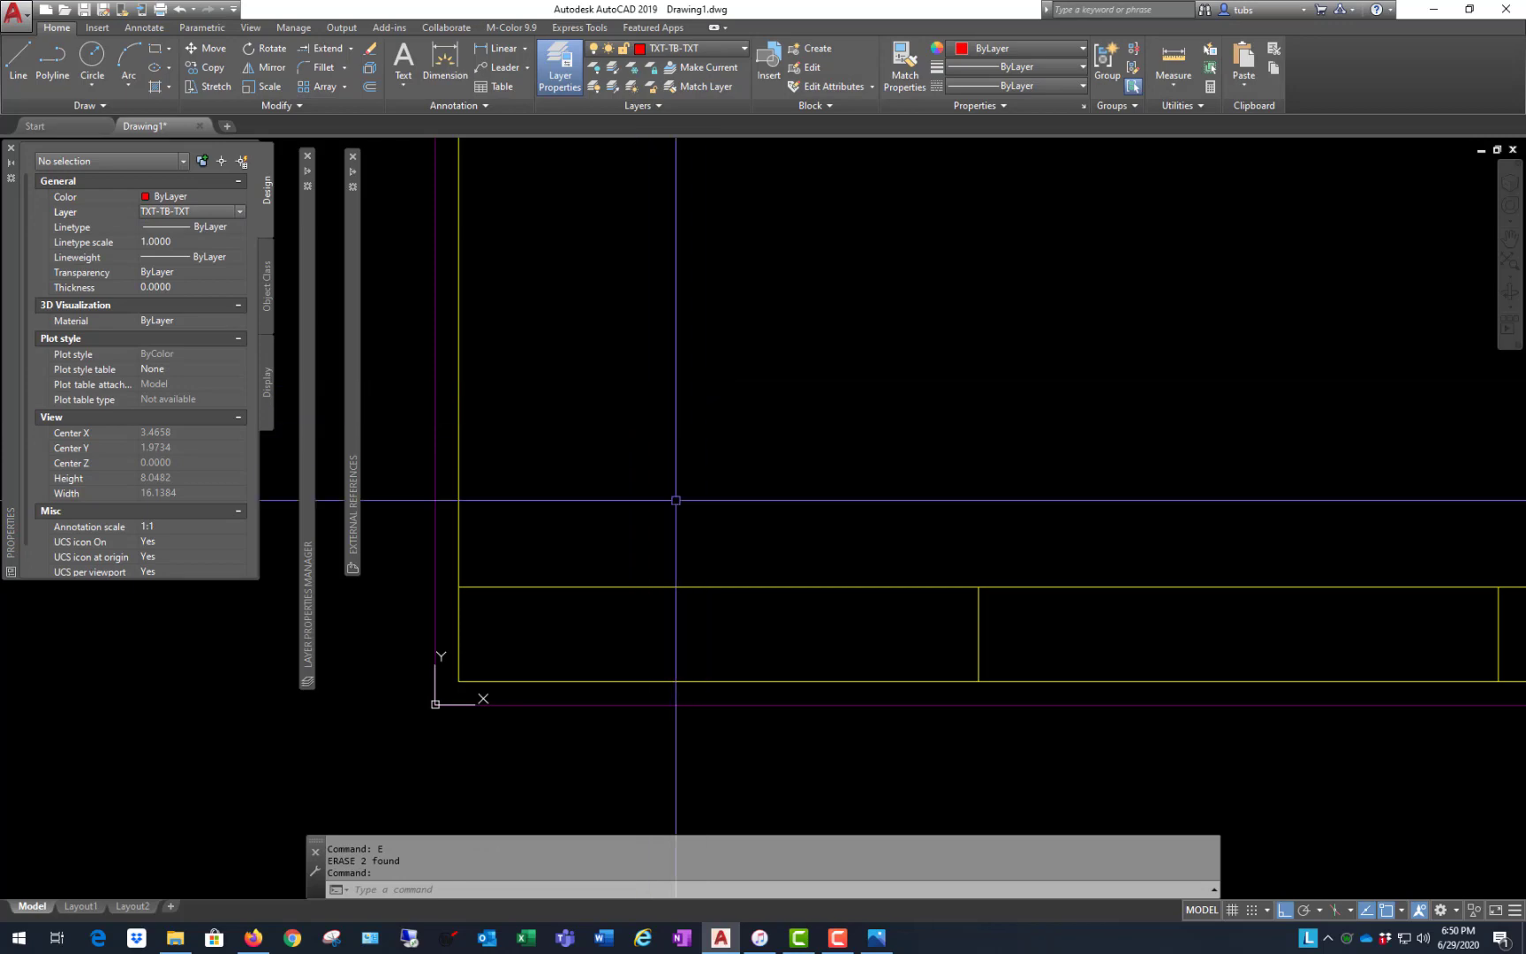
- Check the Notes area of the hand-drawn sketch against the left cell of the title strip
{"action": "scroll", "coordinate": [629, 627], "scroll_direction": "down", "scroll_amount": 4}
{"action": "scroll", "coordinate": [868, 479], "scroll_direction": "down", "scroll_amount": 1}
{"action": "scroll", "coordinate": [1230, 338], "scroll_direction": "up", "scroll_amount": 4}
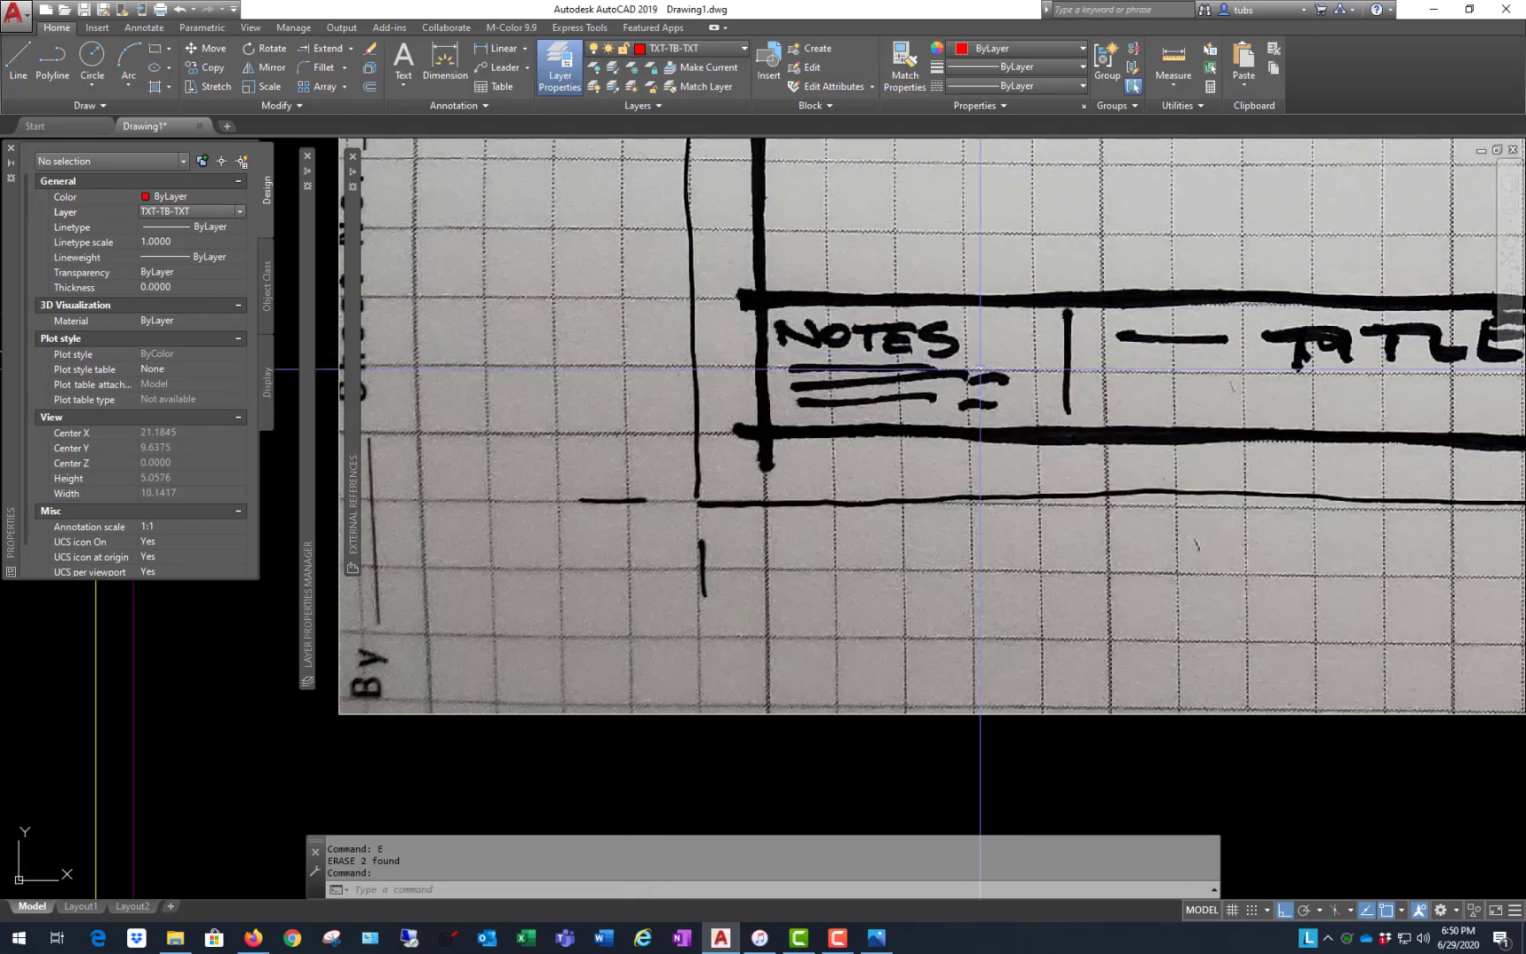
{"action": "scroll", "coordinate": [1197, 327], "scroll_direction": "down", "scroll_amount": 3}
{"action": "scroll", "coordinate": [804, 504], "scroll_direction": "down", "scroll_amount": 3}
{"action": "scroll", "coordinate": [530, 618], "scroll_direction": "up", "scroll_amount": 6}
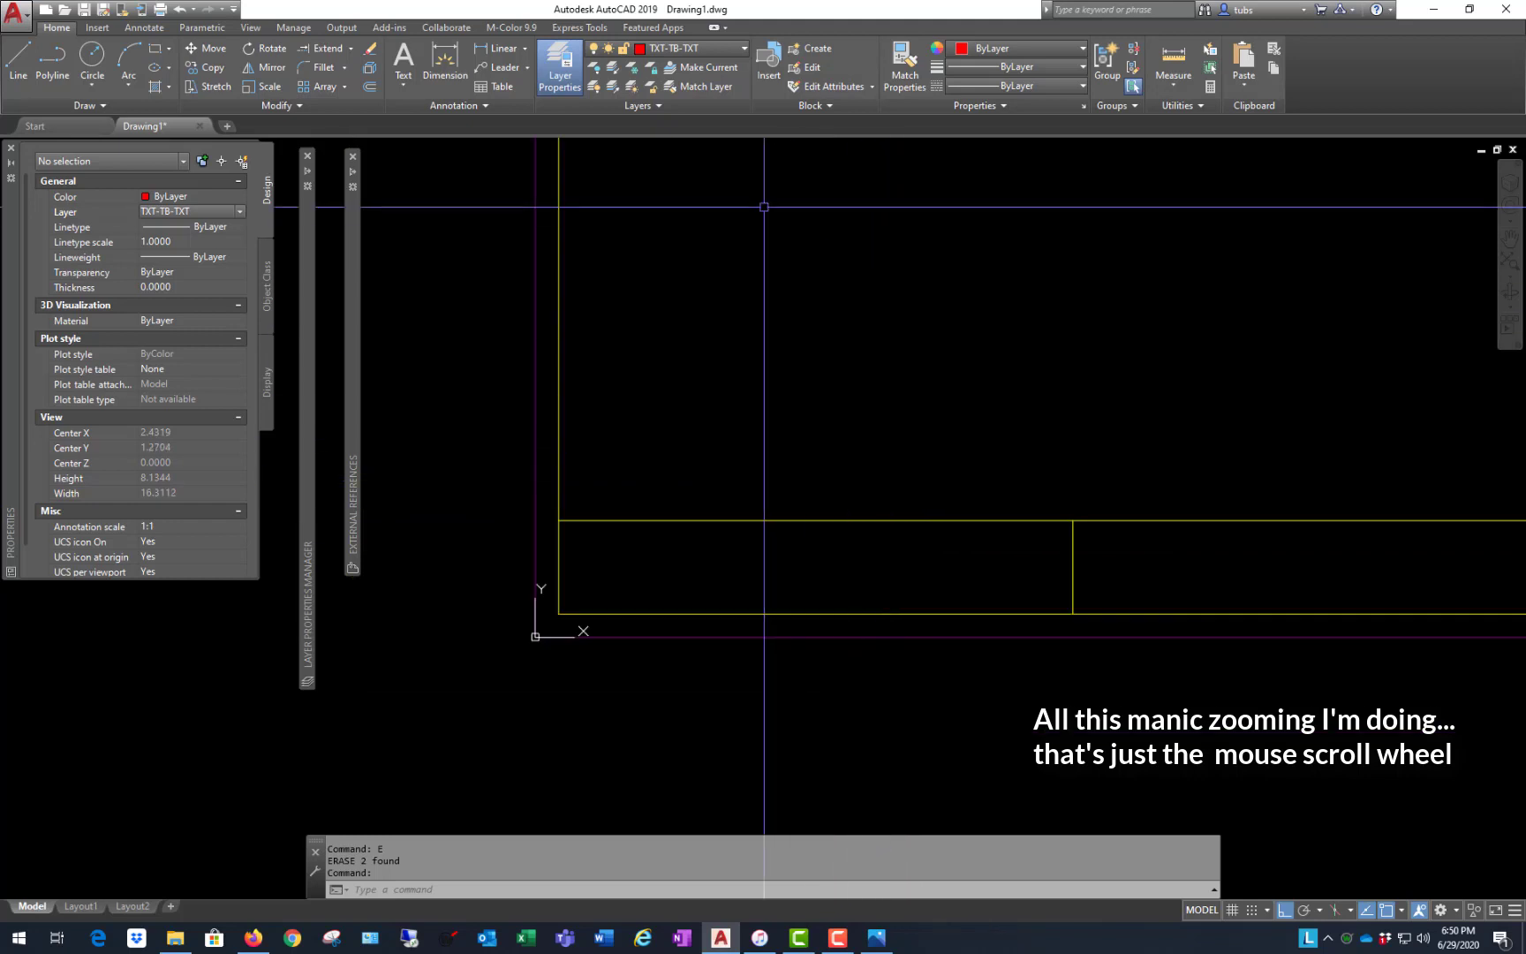
- Create multiline text reading "Note:" in a box slightly inset from the edges of the title strip's left cell
{"action": "left_click", "coordinate": [144, 28]}
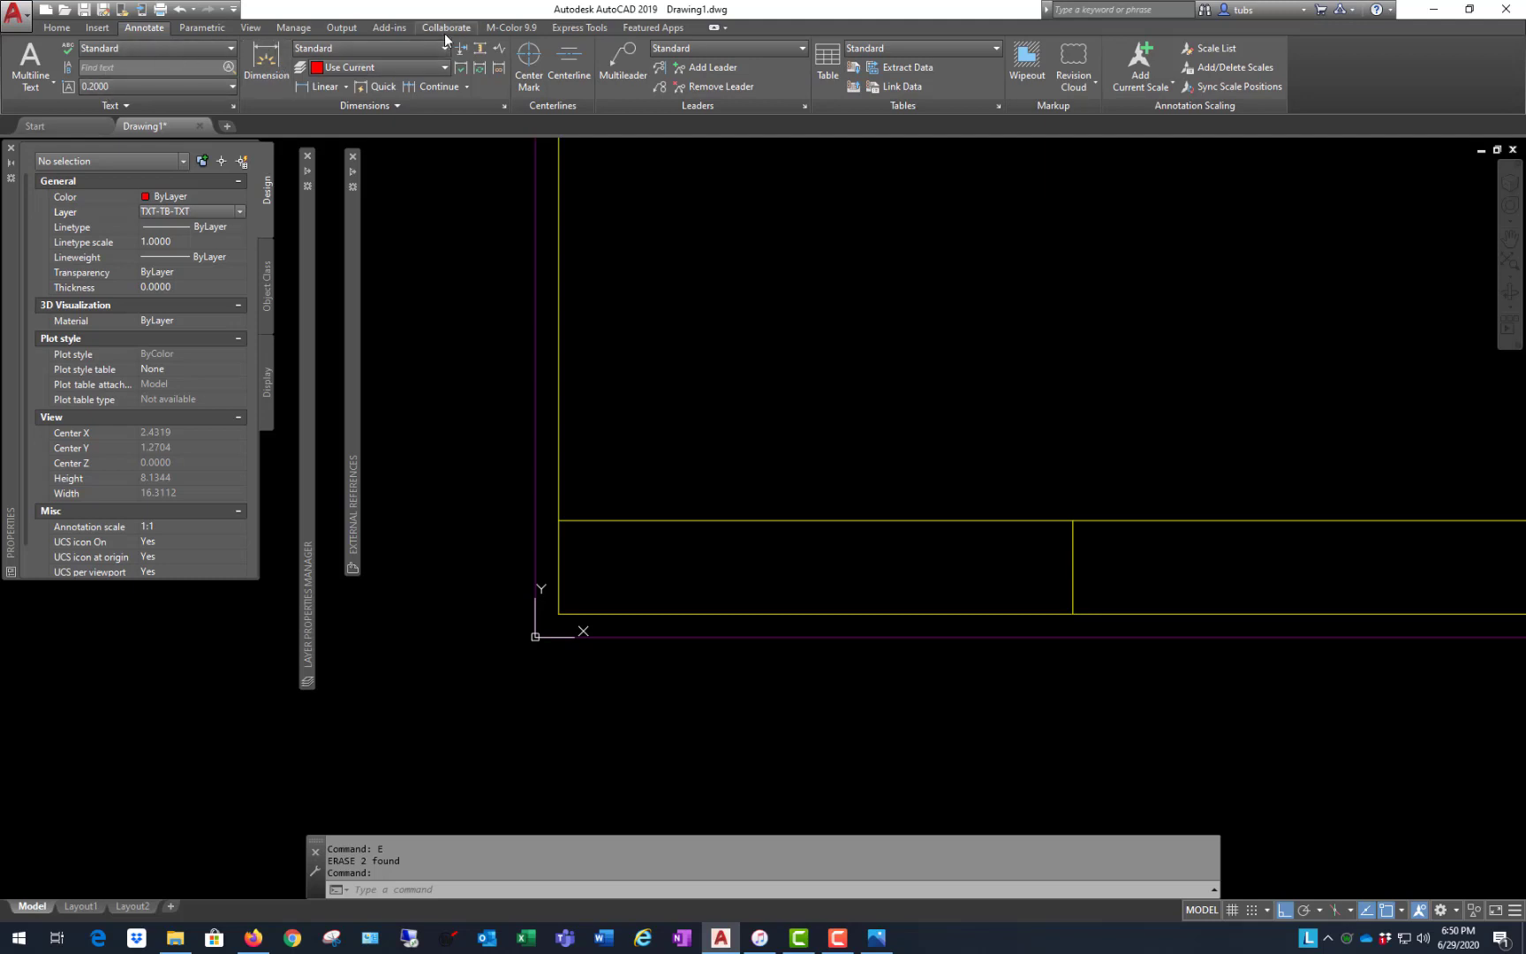
{"action": "left_click", "coordinate": [40, 85]}
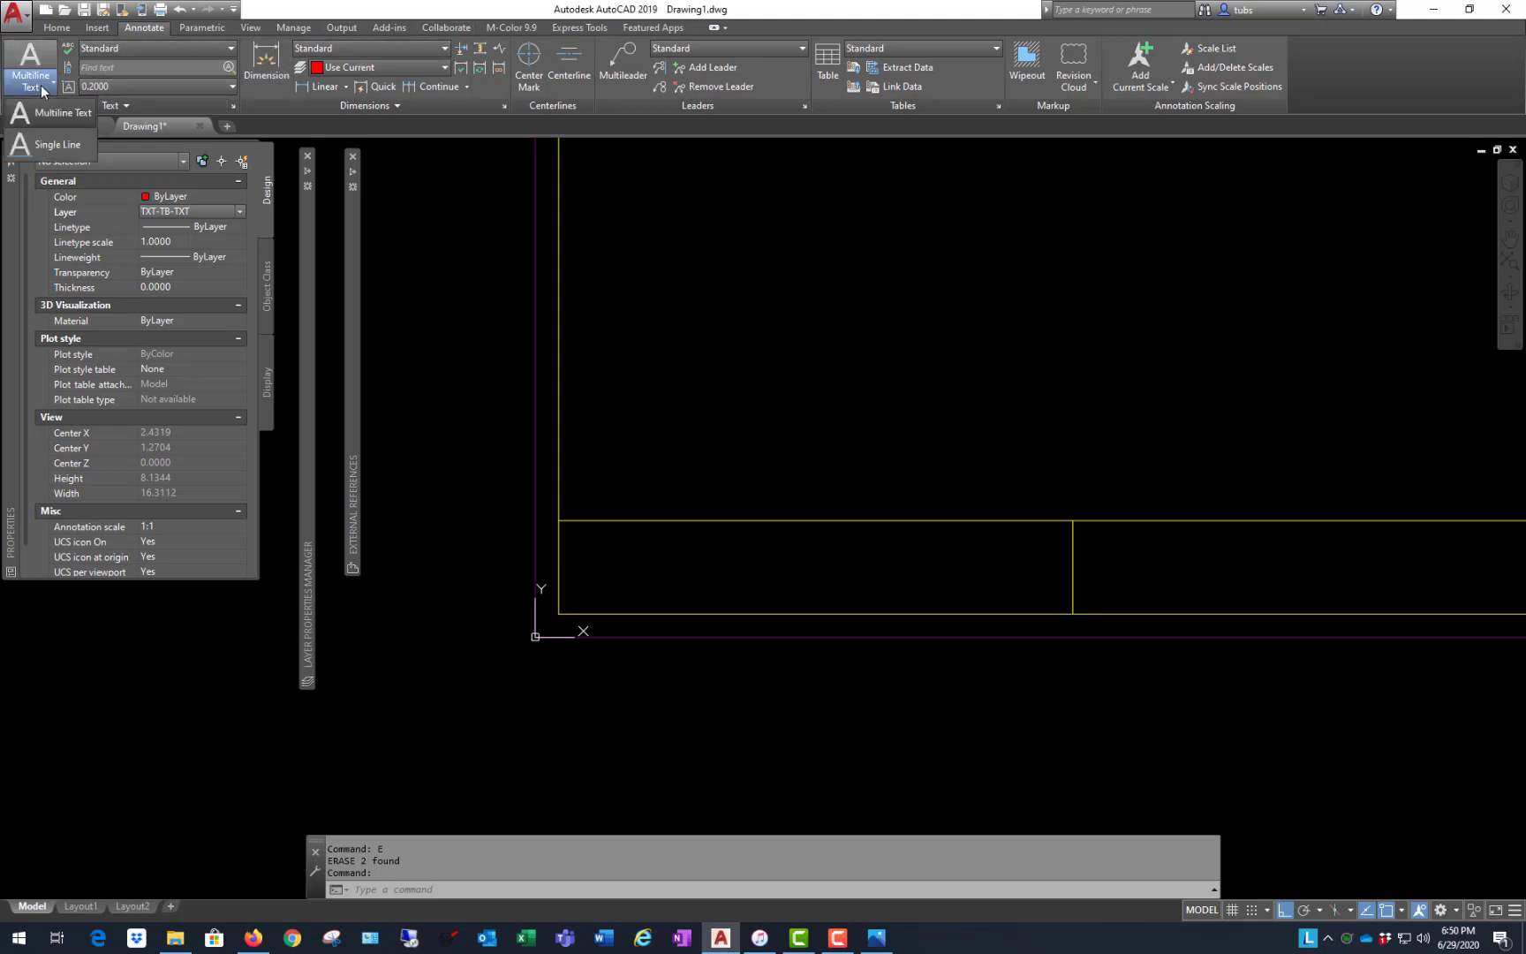
{"action": "left_click", "coordinate": [71, 113]}
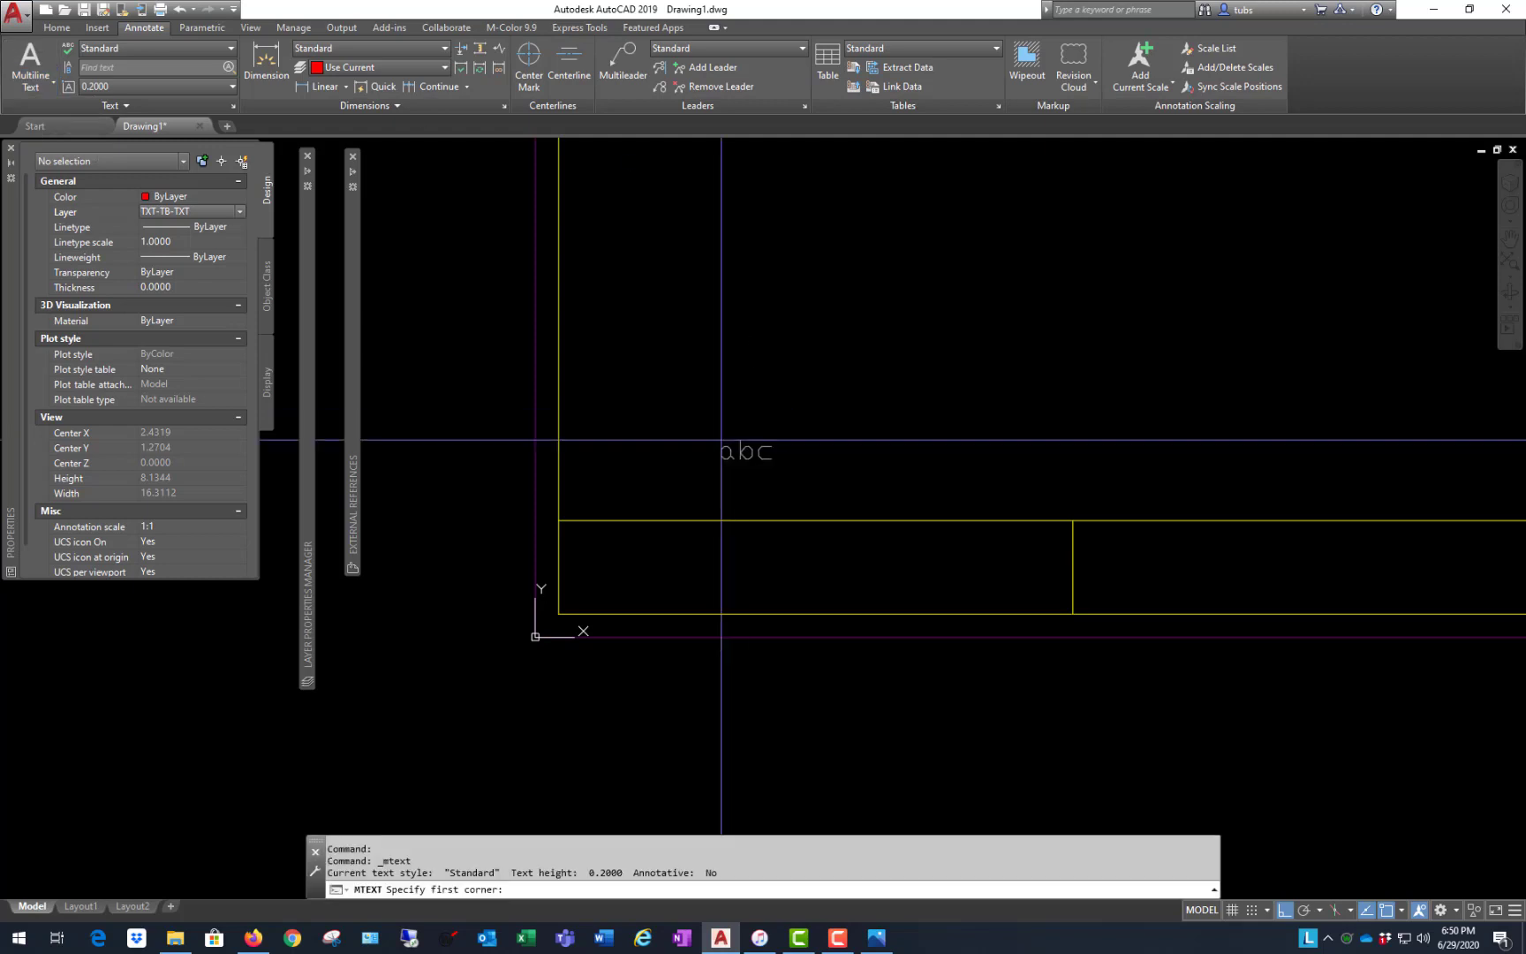
{"action": "scroll", "coordinate": [759, 572], "scroll_direction": "up", "scroll_amount": 2}
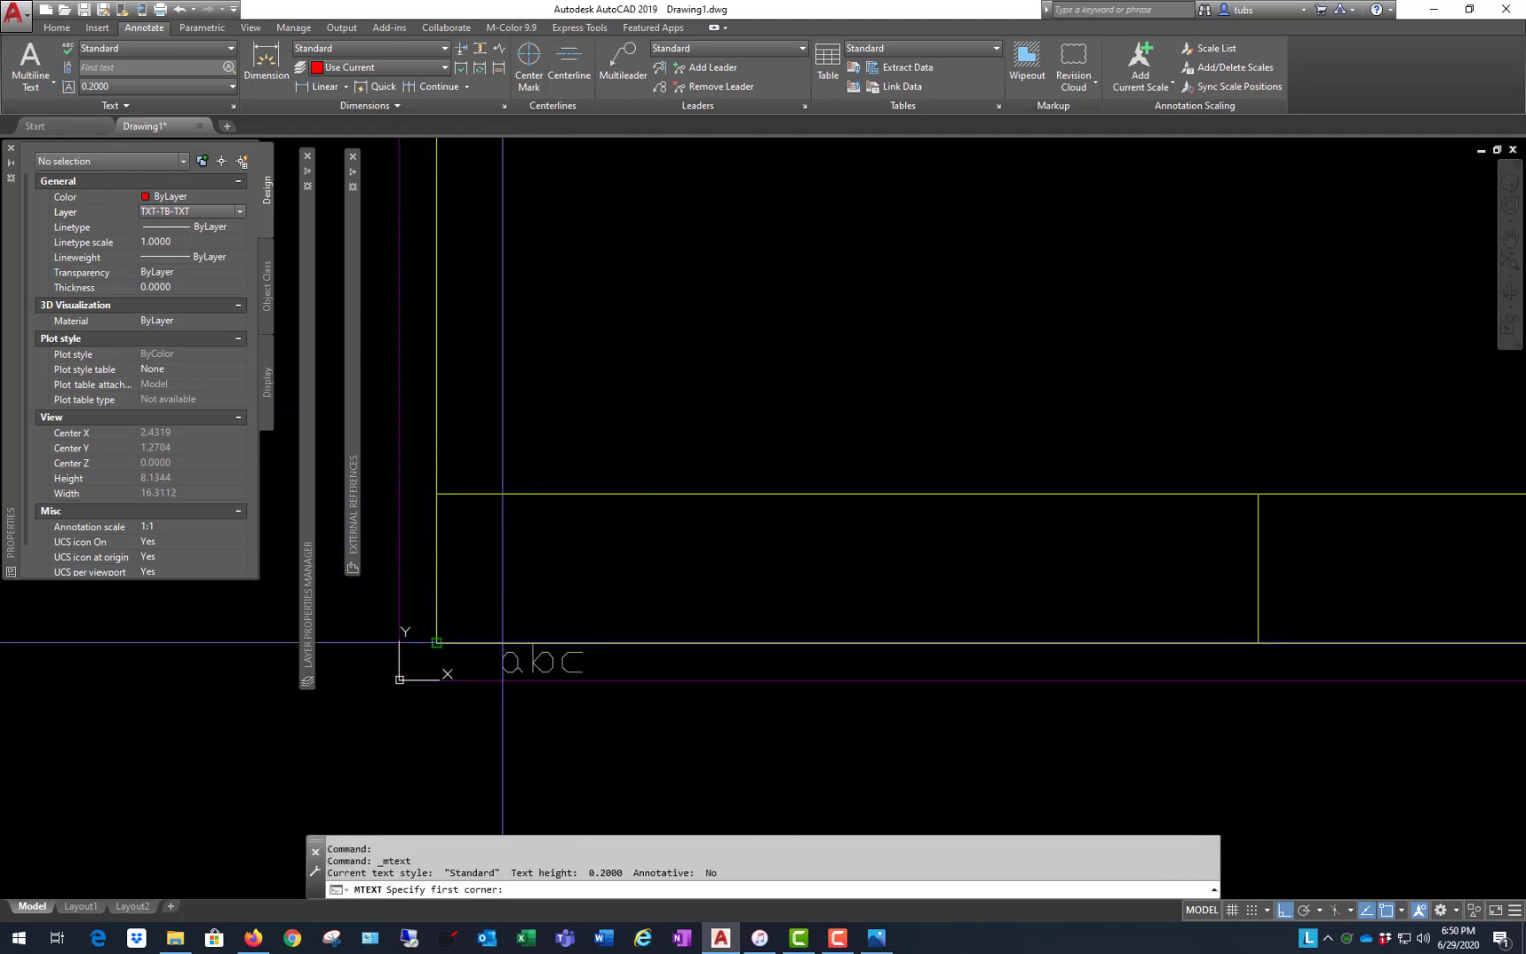
{"action": "scroll", "coordinate": [508, 672], "scroll_direction": "down", "scroll_amount": 2}
{"action": "scroll", "coordinate": [487, 675], "scroll_direction": "up", "scroll_amount": 2}
{"action": "scroll", "coordinate": [516, 657], "scroll_direction": "up", "scroll_amount": 1}
{"action": "scroll", "coordinate": [222, 613], "scroll_direction": "down", "scroll_amount": 1}
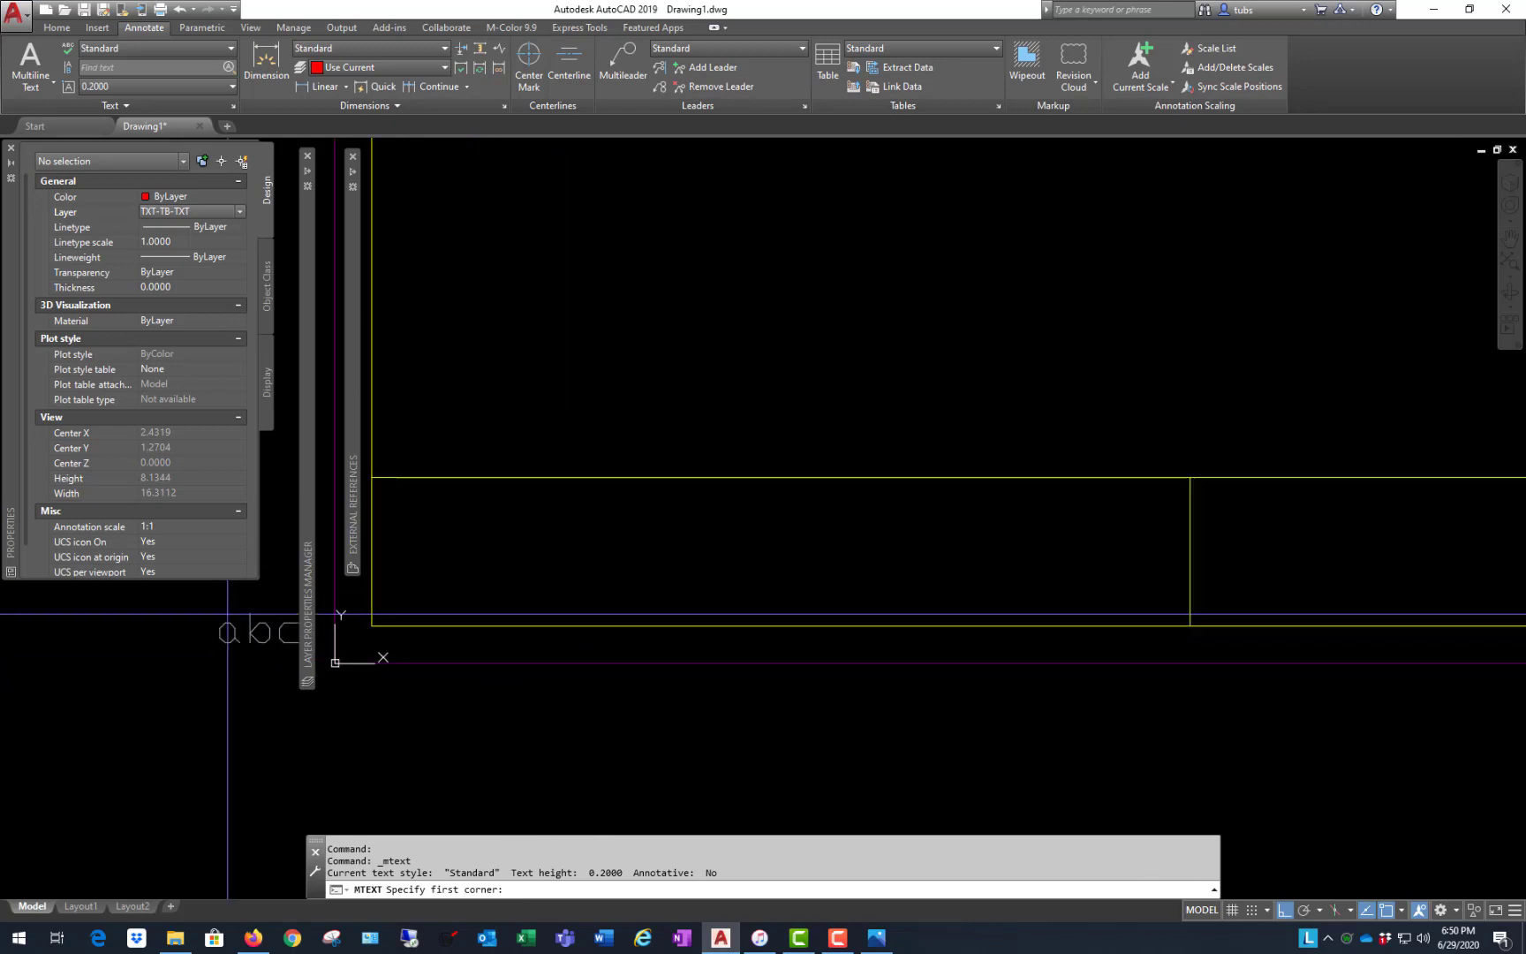
{"action": "scroll", "coordinate": [712, 528], "scroll_direction": "down", "scroll_amount": 1}
{"action": "scroll", "coordinate": [647, 519], "scroll_direction": "up", "scroll_amount": 2}
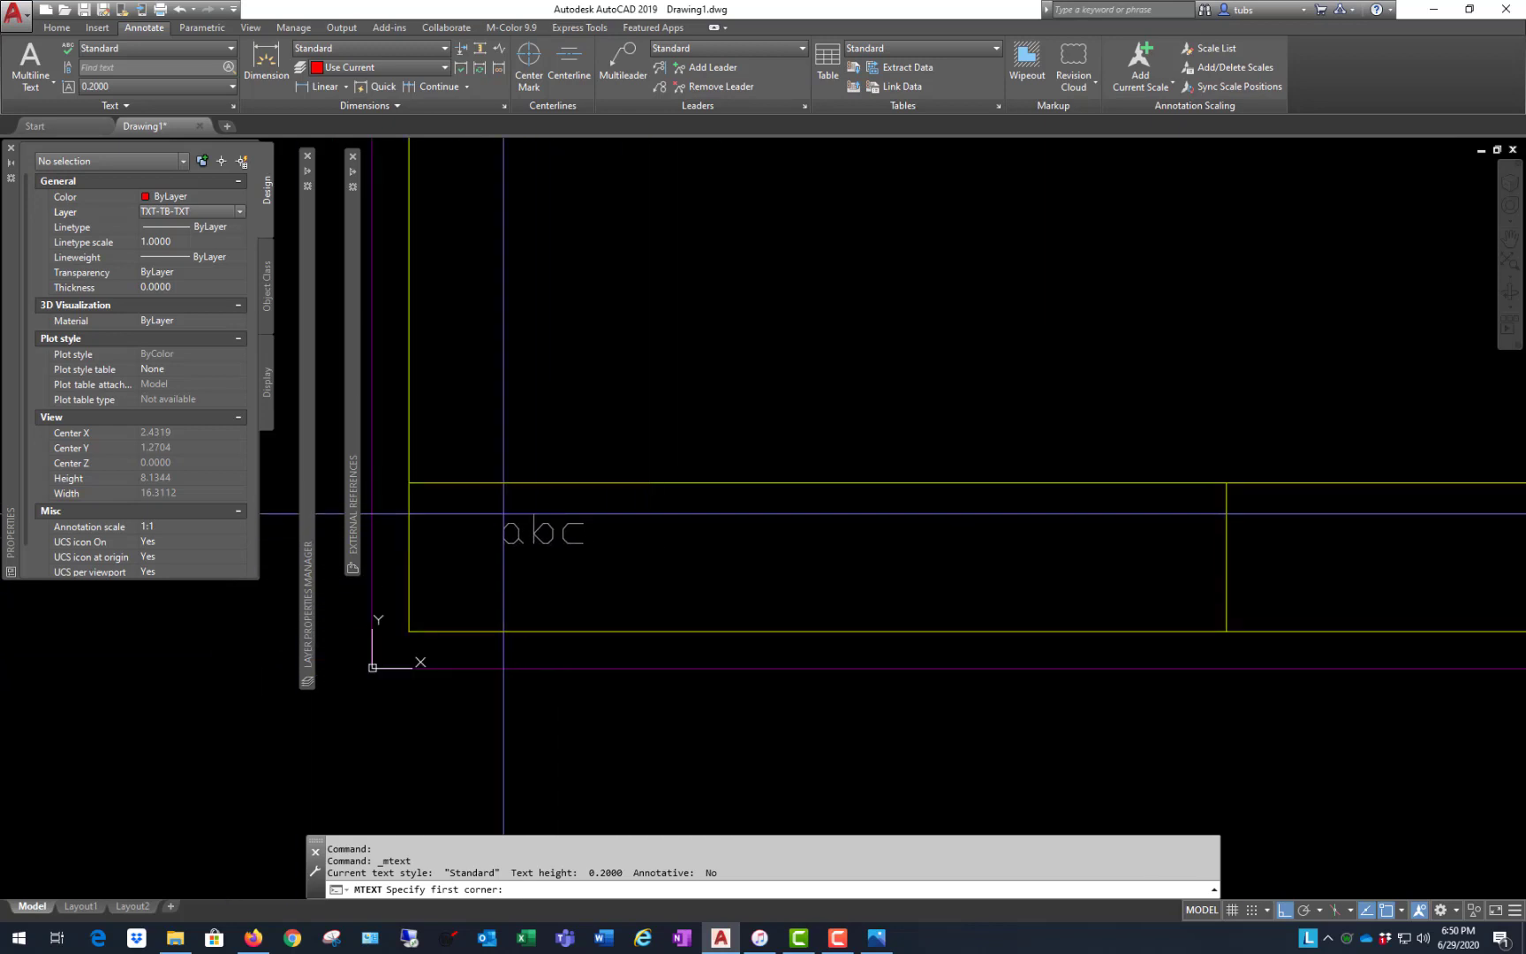
{"action": "left_click", "coordinate": [430, 499]}
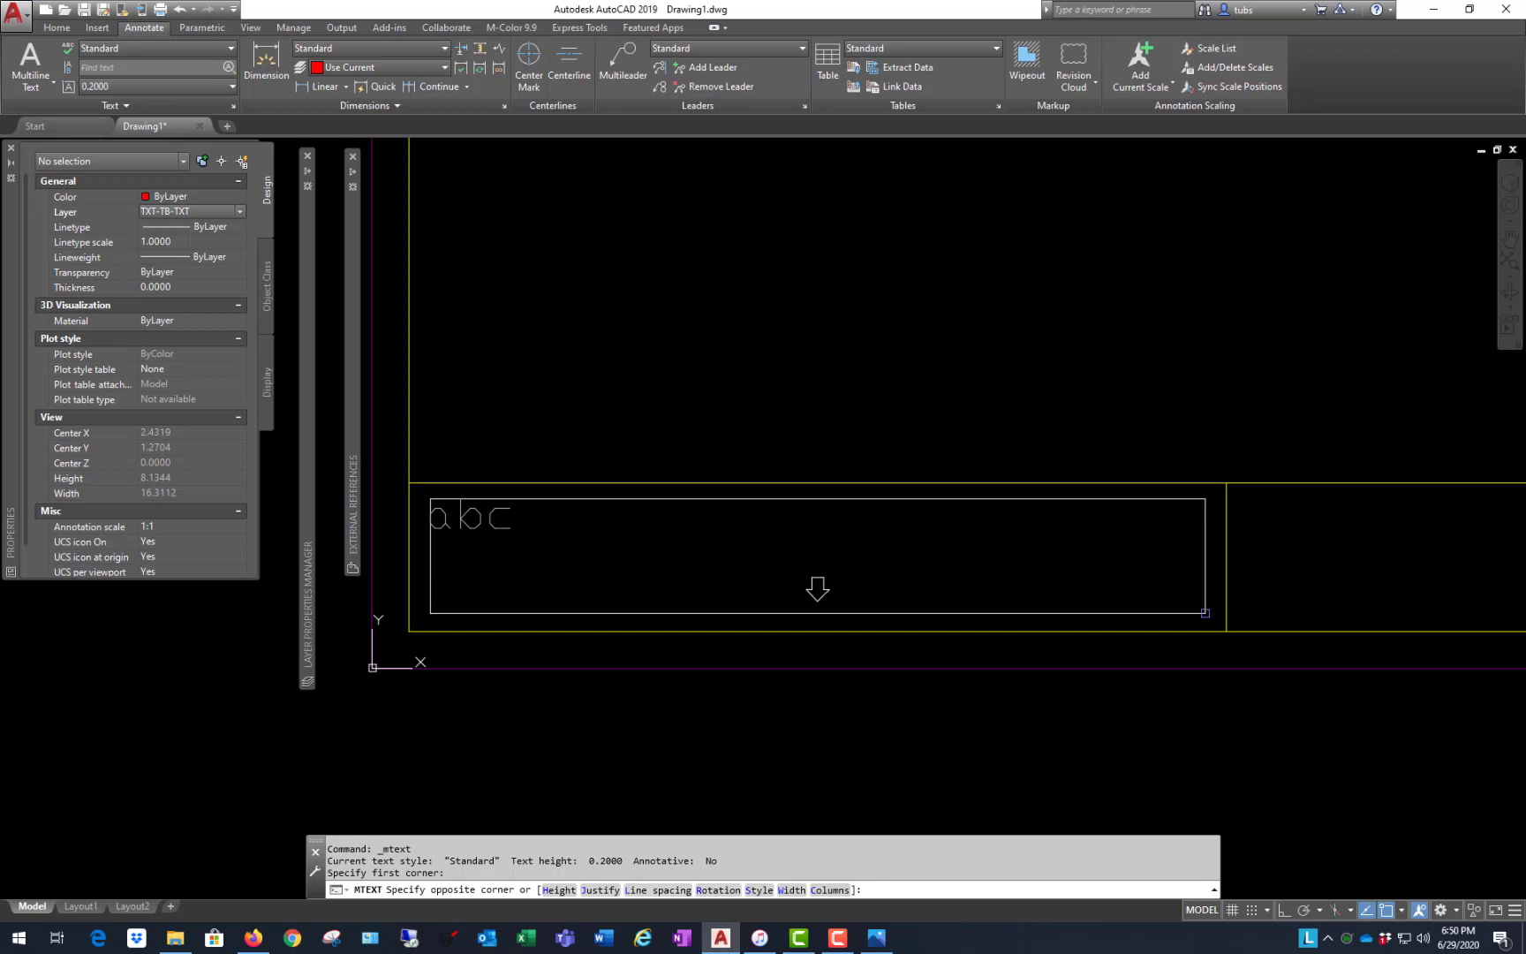
{"action": "left_click", "coordinate": [1205, 612]}
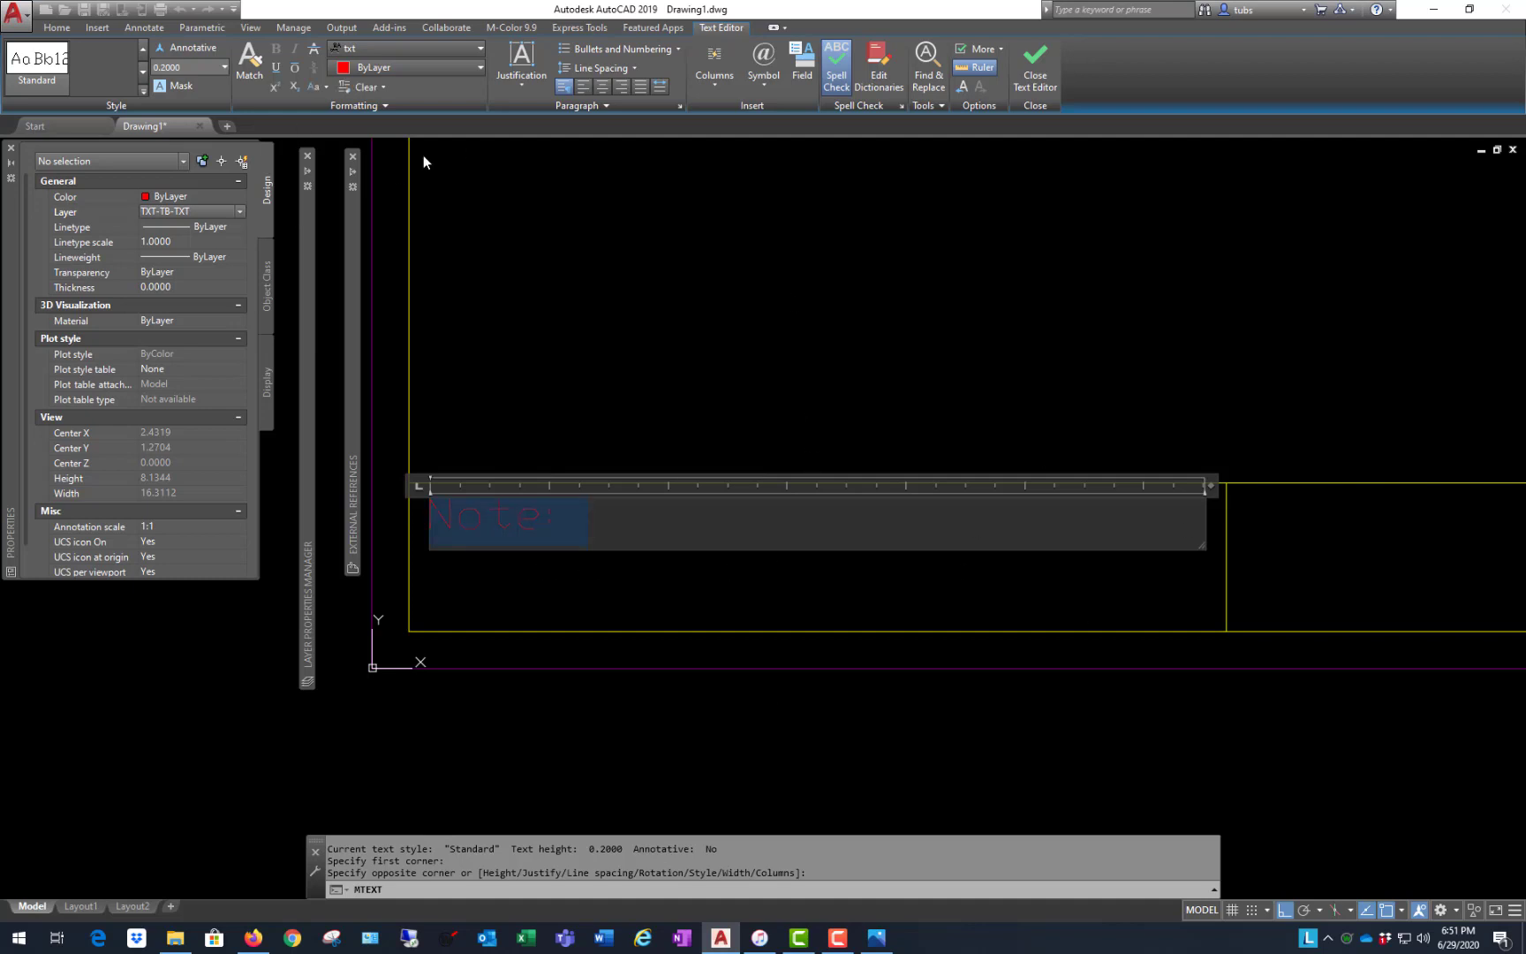
- Set the "Note:" text to the Arial font with a height of 0.08 and finish the text edit
{"action": "left_click", "coordinate": [481, 49]}
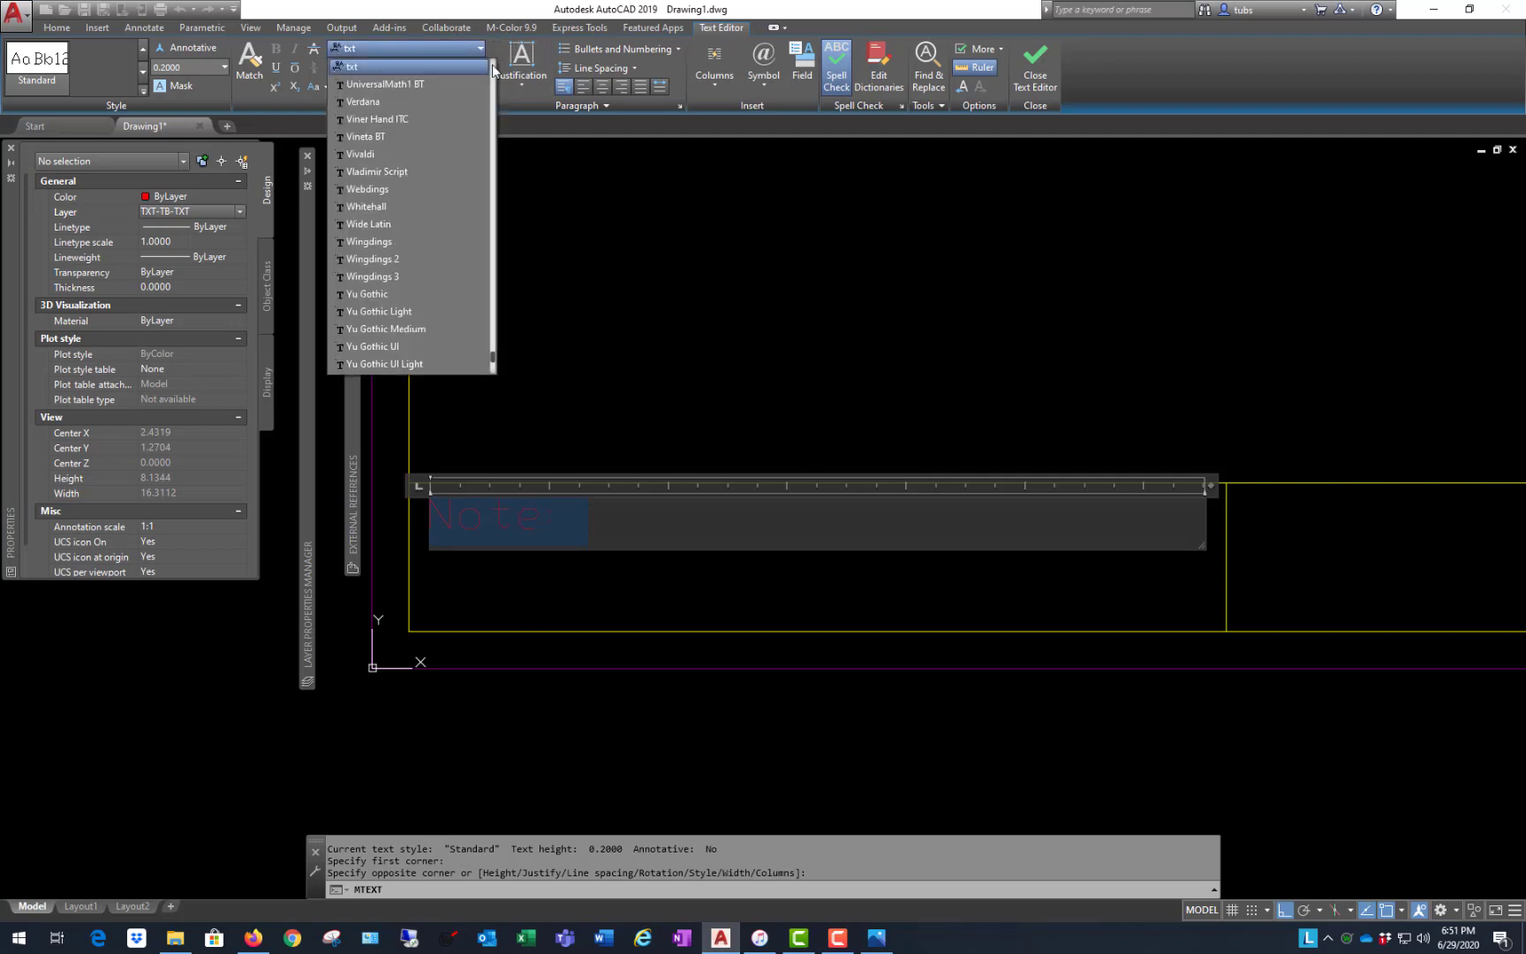
{"action": "left_click_drag", "start_coordinate": [495, 354], "coordinate": [481, 93]}
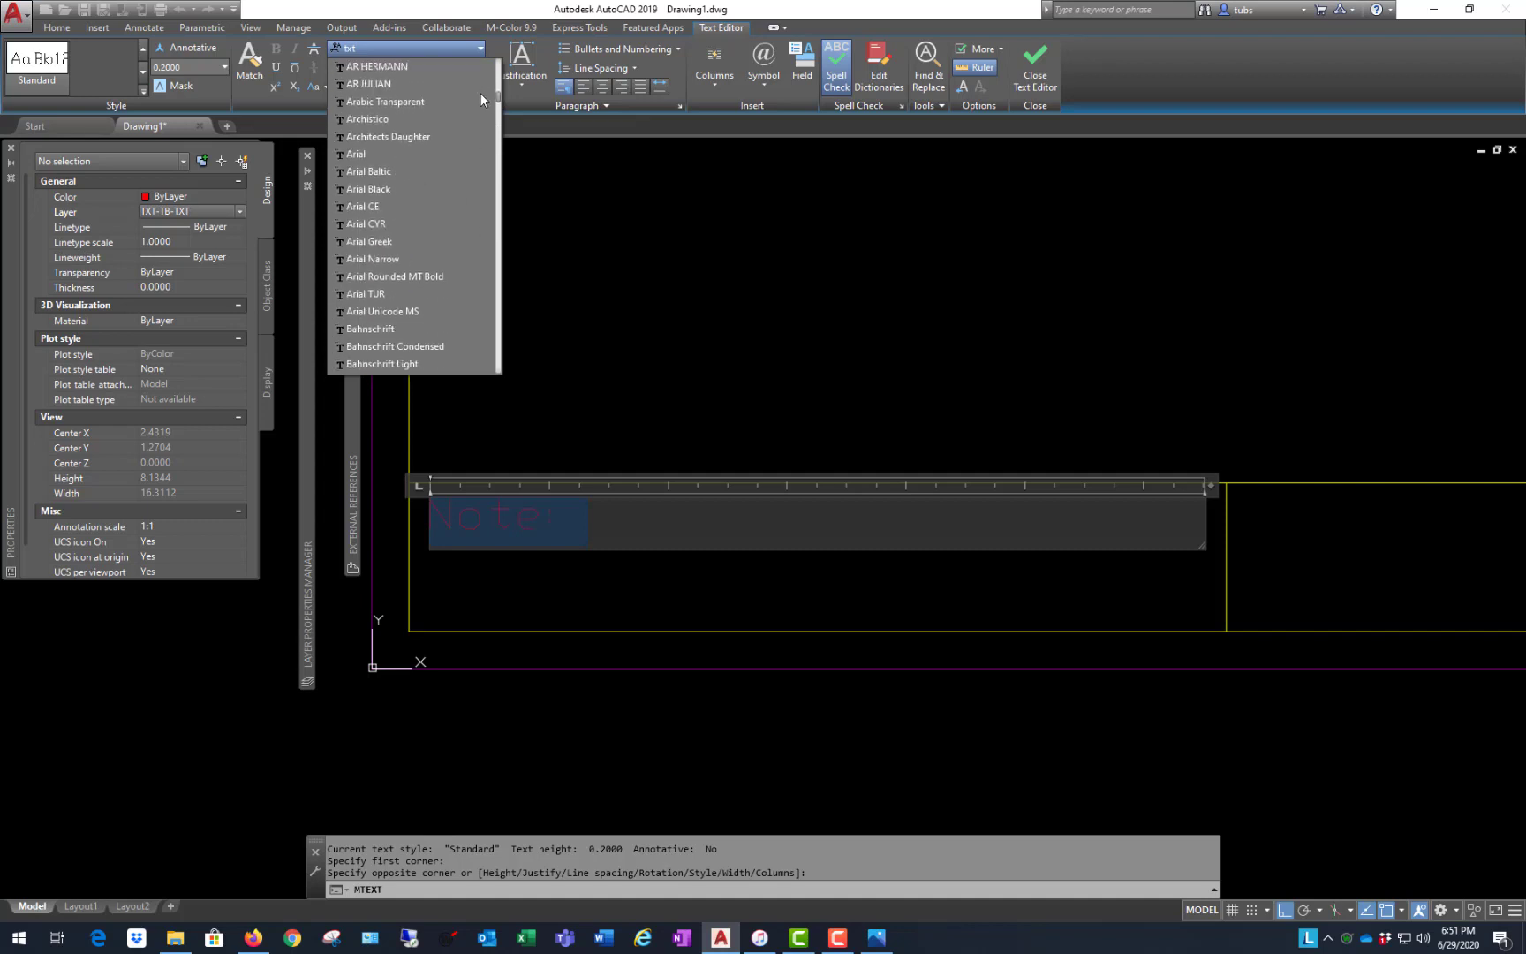
{"action": "left_click", "coordinate": [385, 153]}
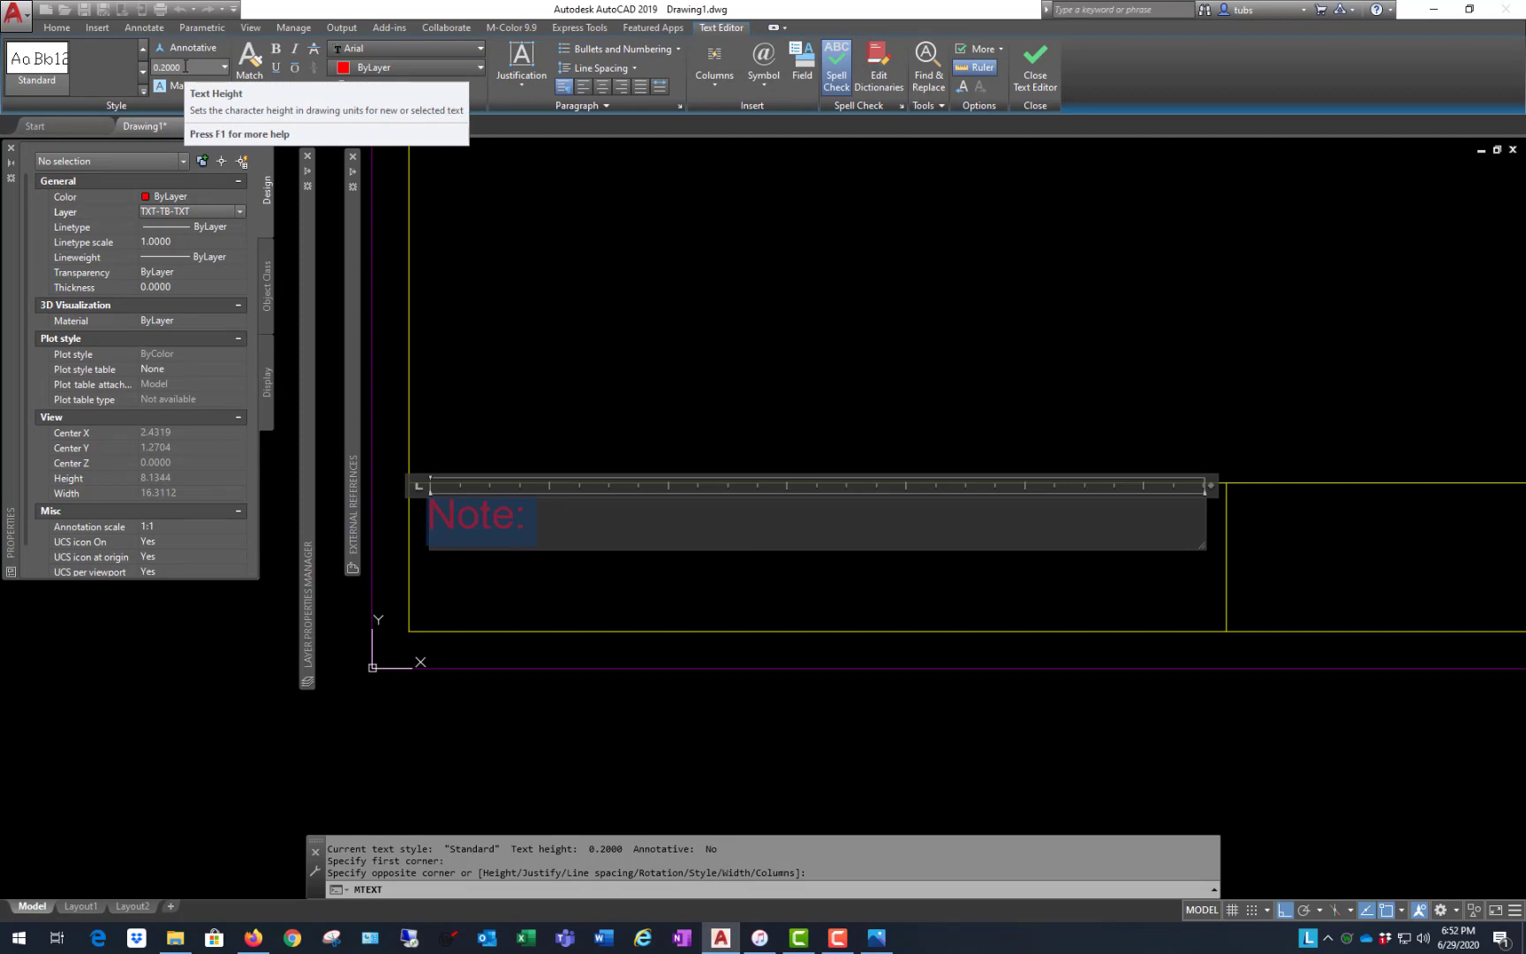
{"action": "left_click", "coordinate": [185, 66]}
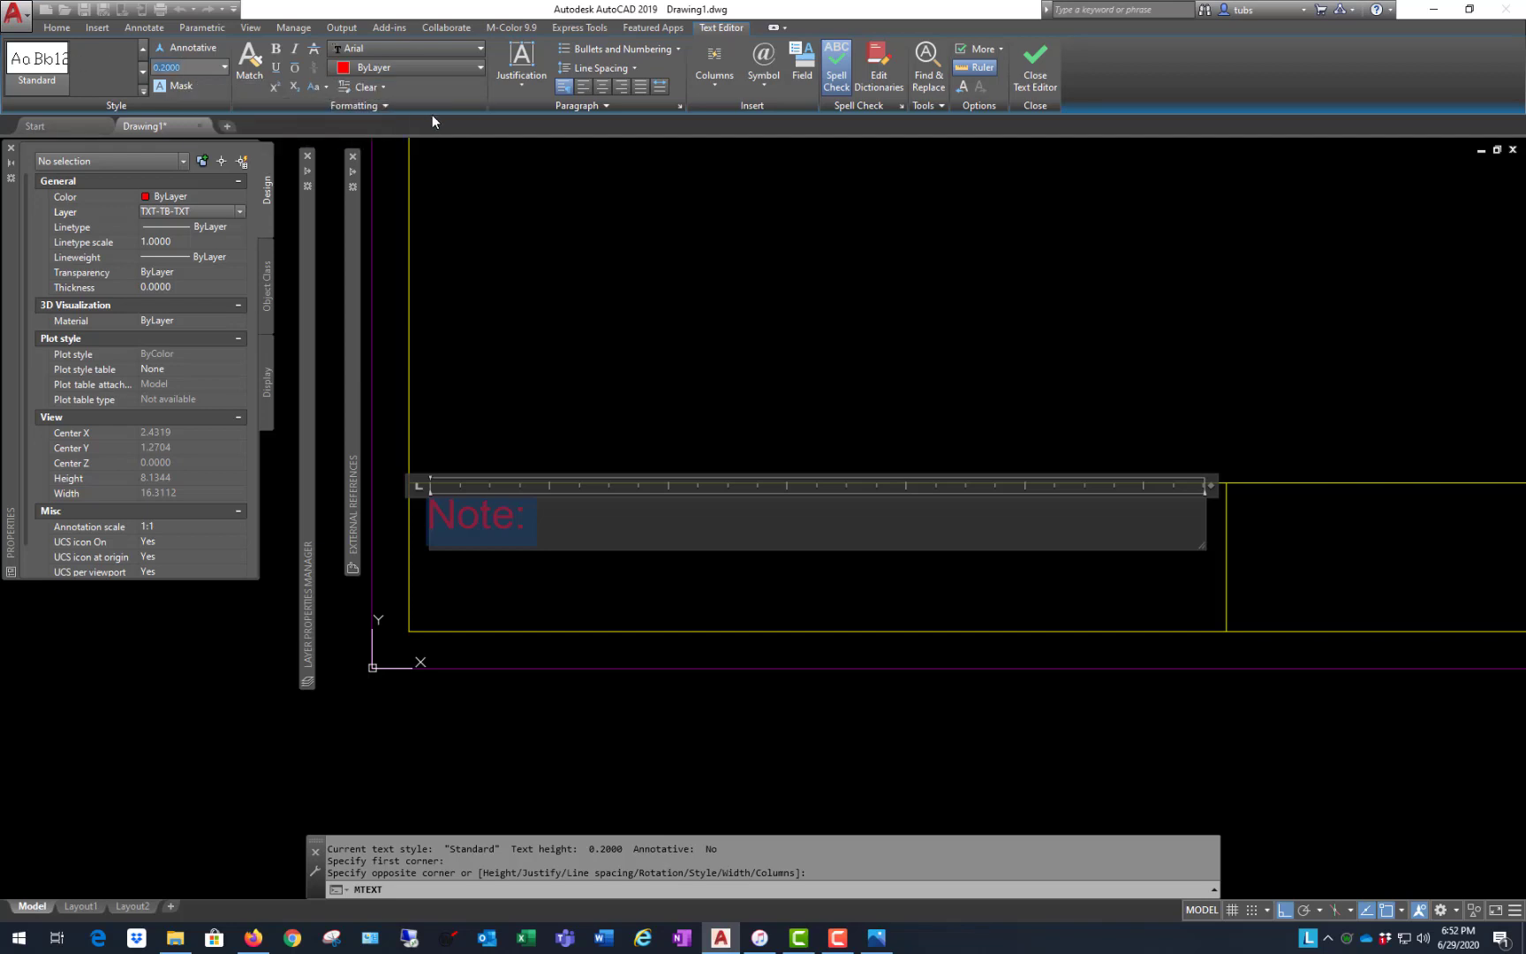
{"action": "key", "text": "Return"}
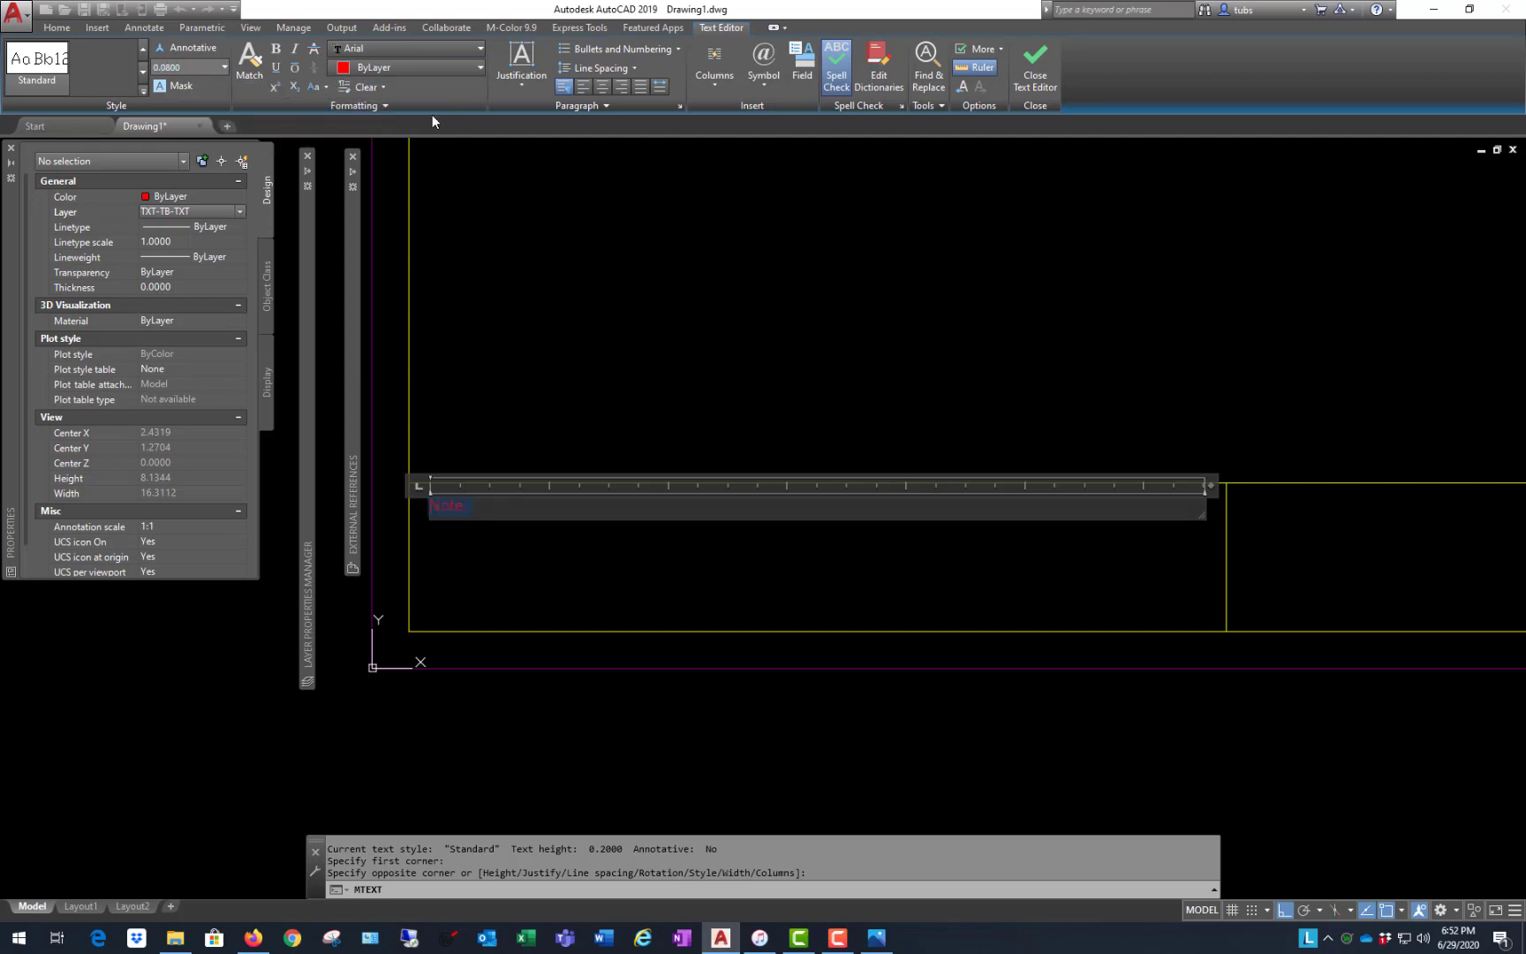
{"action": "left_click", "coordinate": [770, 364]}
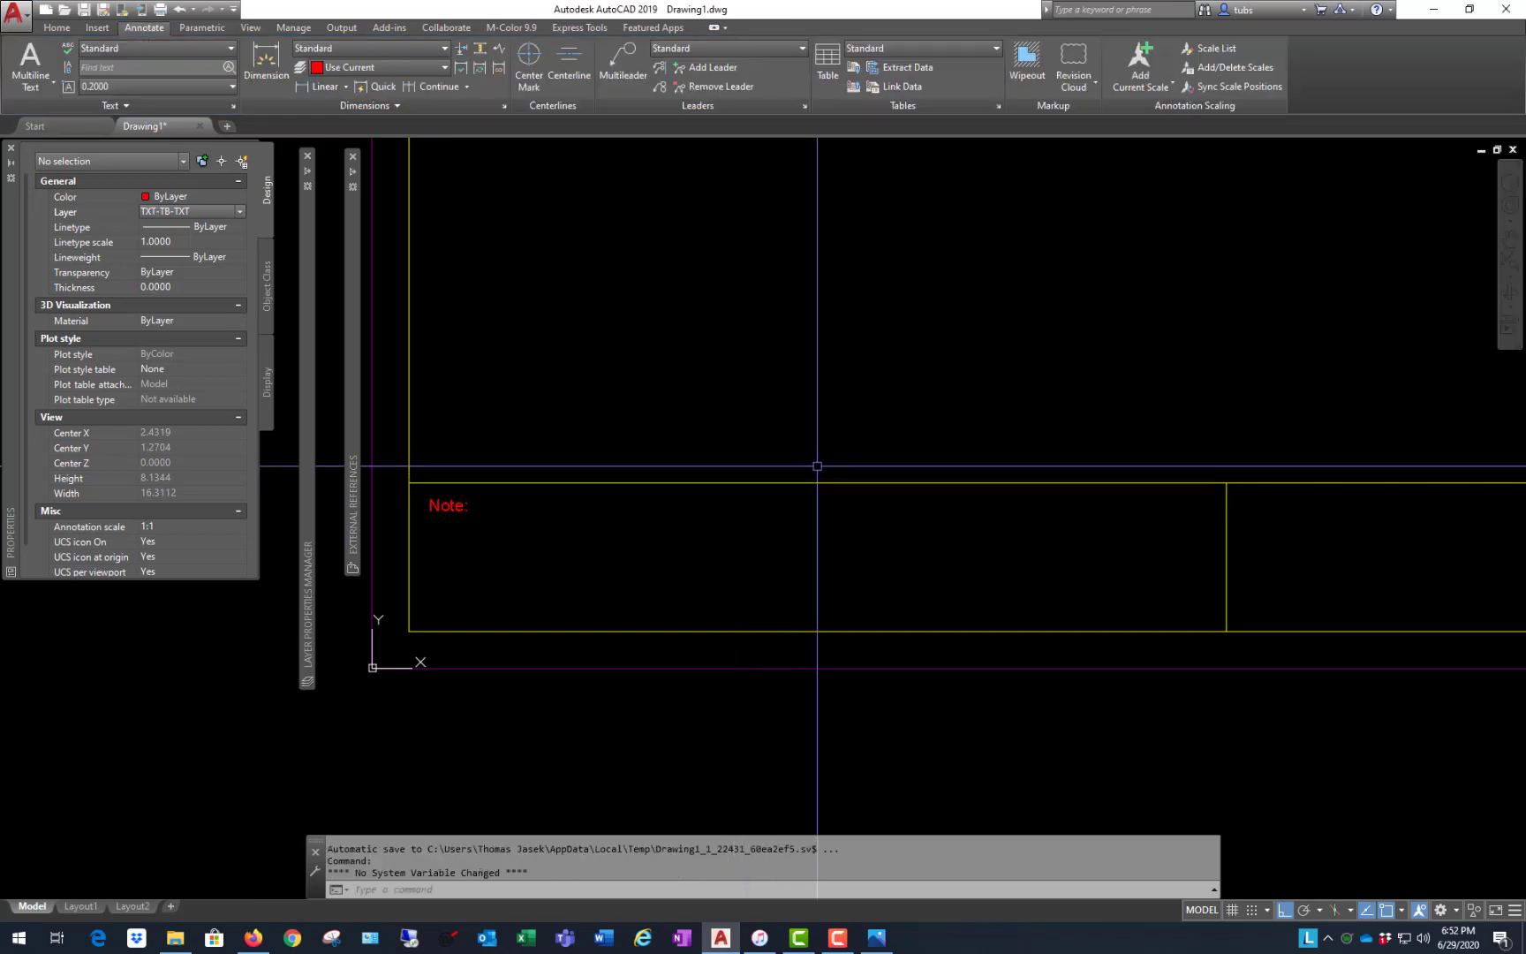
- Change the wording of the left cell's text to "Notes:"
{"action": "scroll", "coordinate": [548, 547], "scroll_direction": "down", "scroll_amount": 2}
{"action": "scroll", "coordinate": [486, 539], "scroll_direction": "up", "scroll_amount": 4}
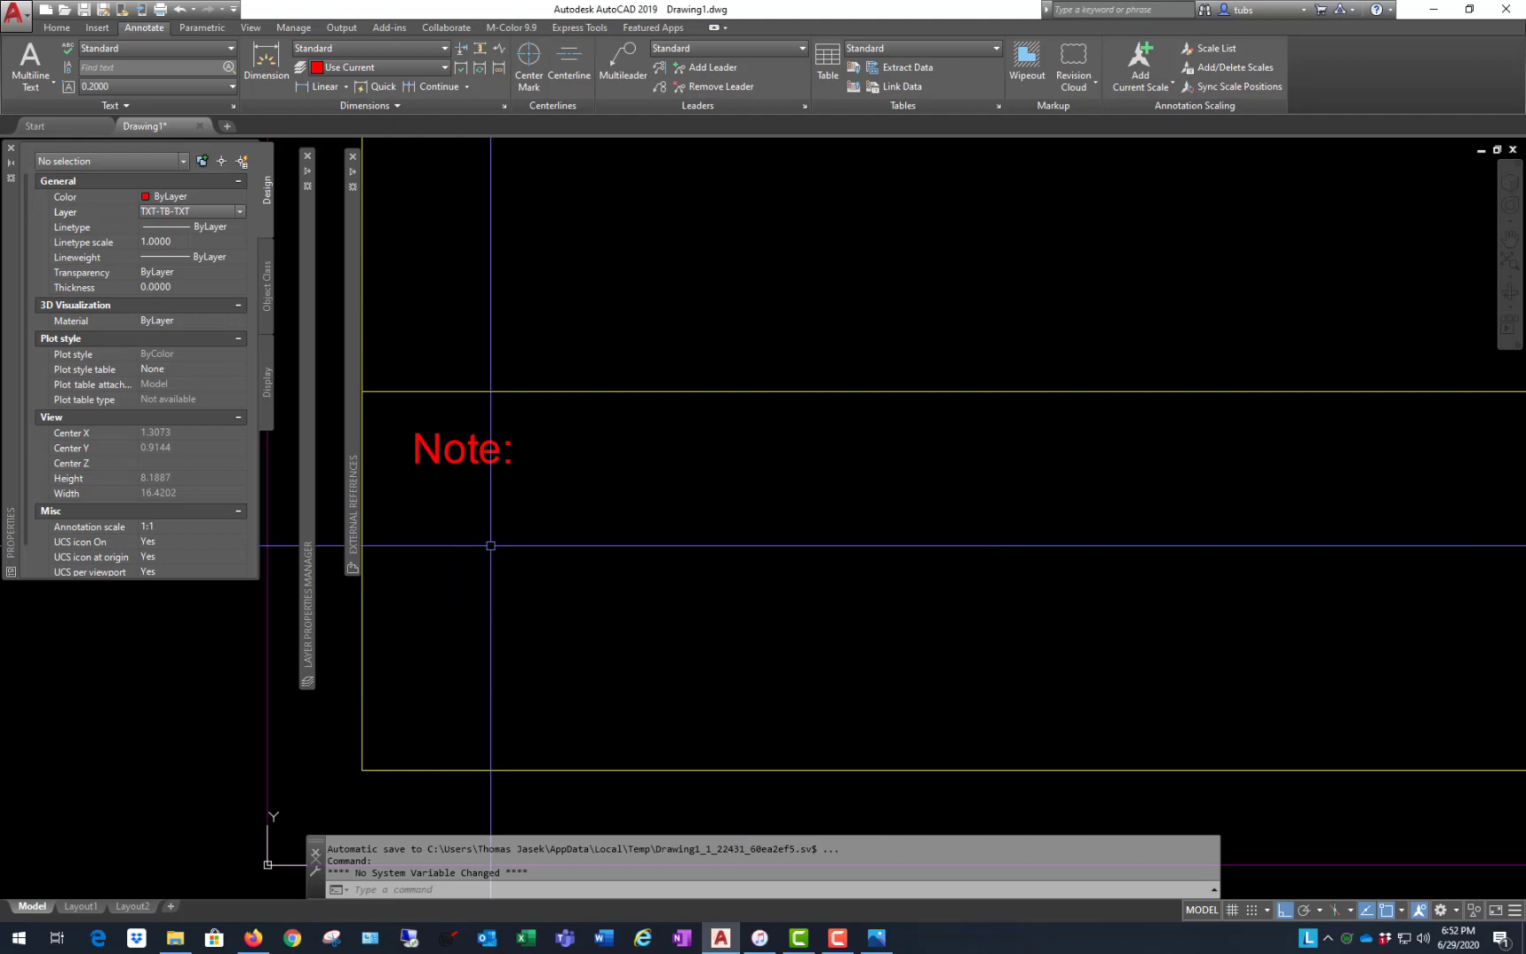
{"action": "double_click", "coordinate": [481, 450]}
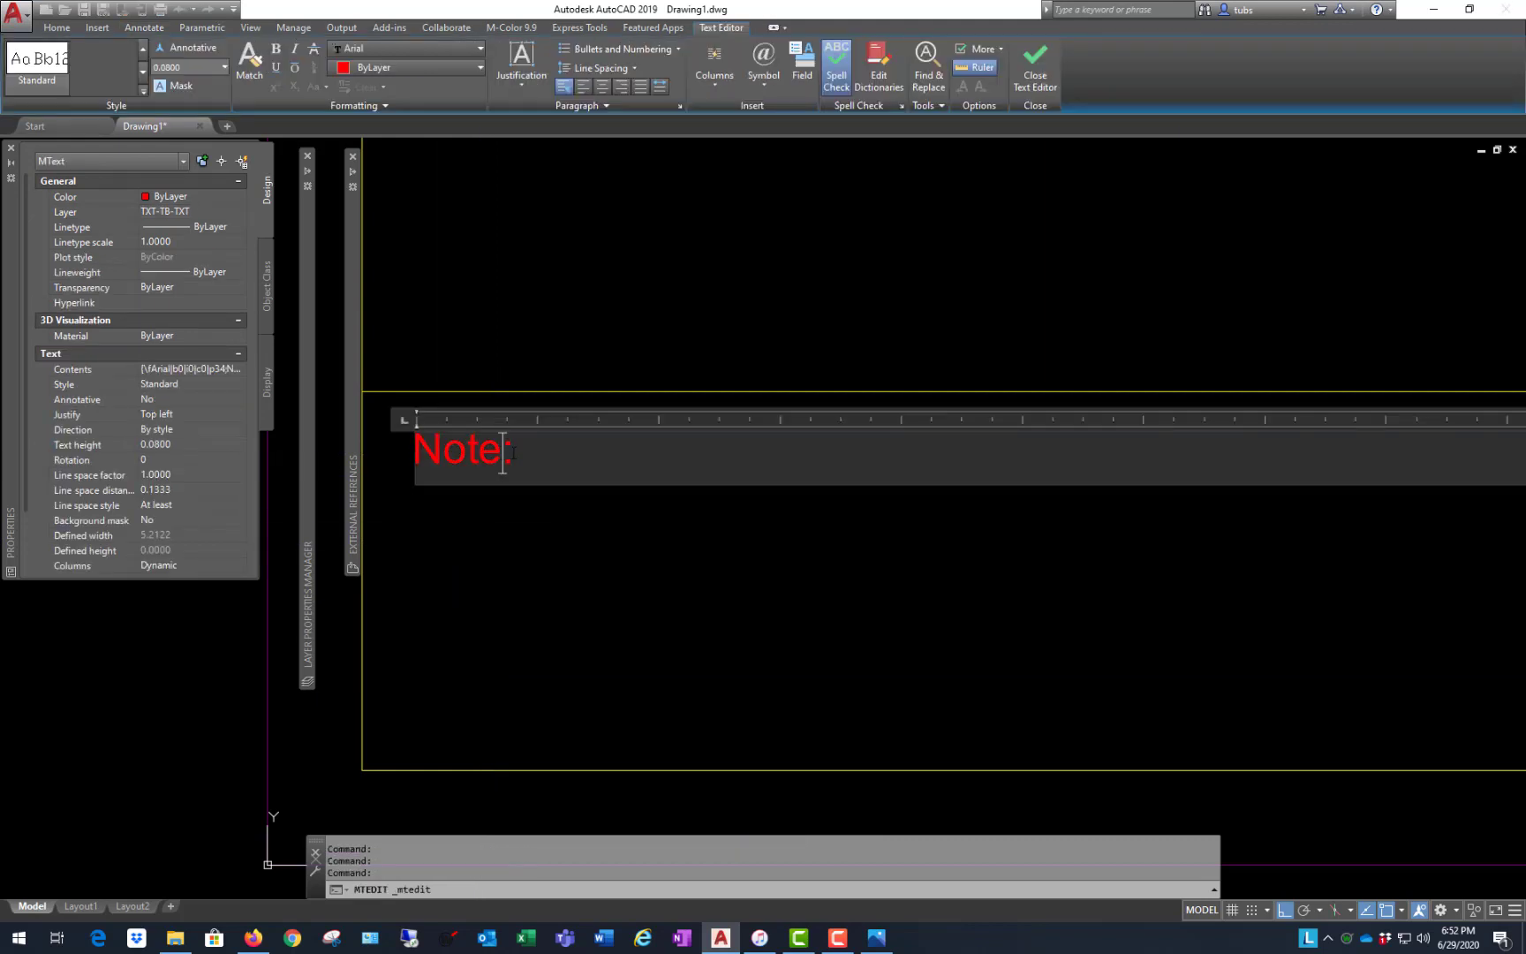
{"action": "left_click", "coordinate": [799, 281]}
{"action": "scroll", "coordinate": [628, 465], "scroll_direction": "up", "scroll_amount": 3}
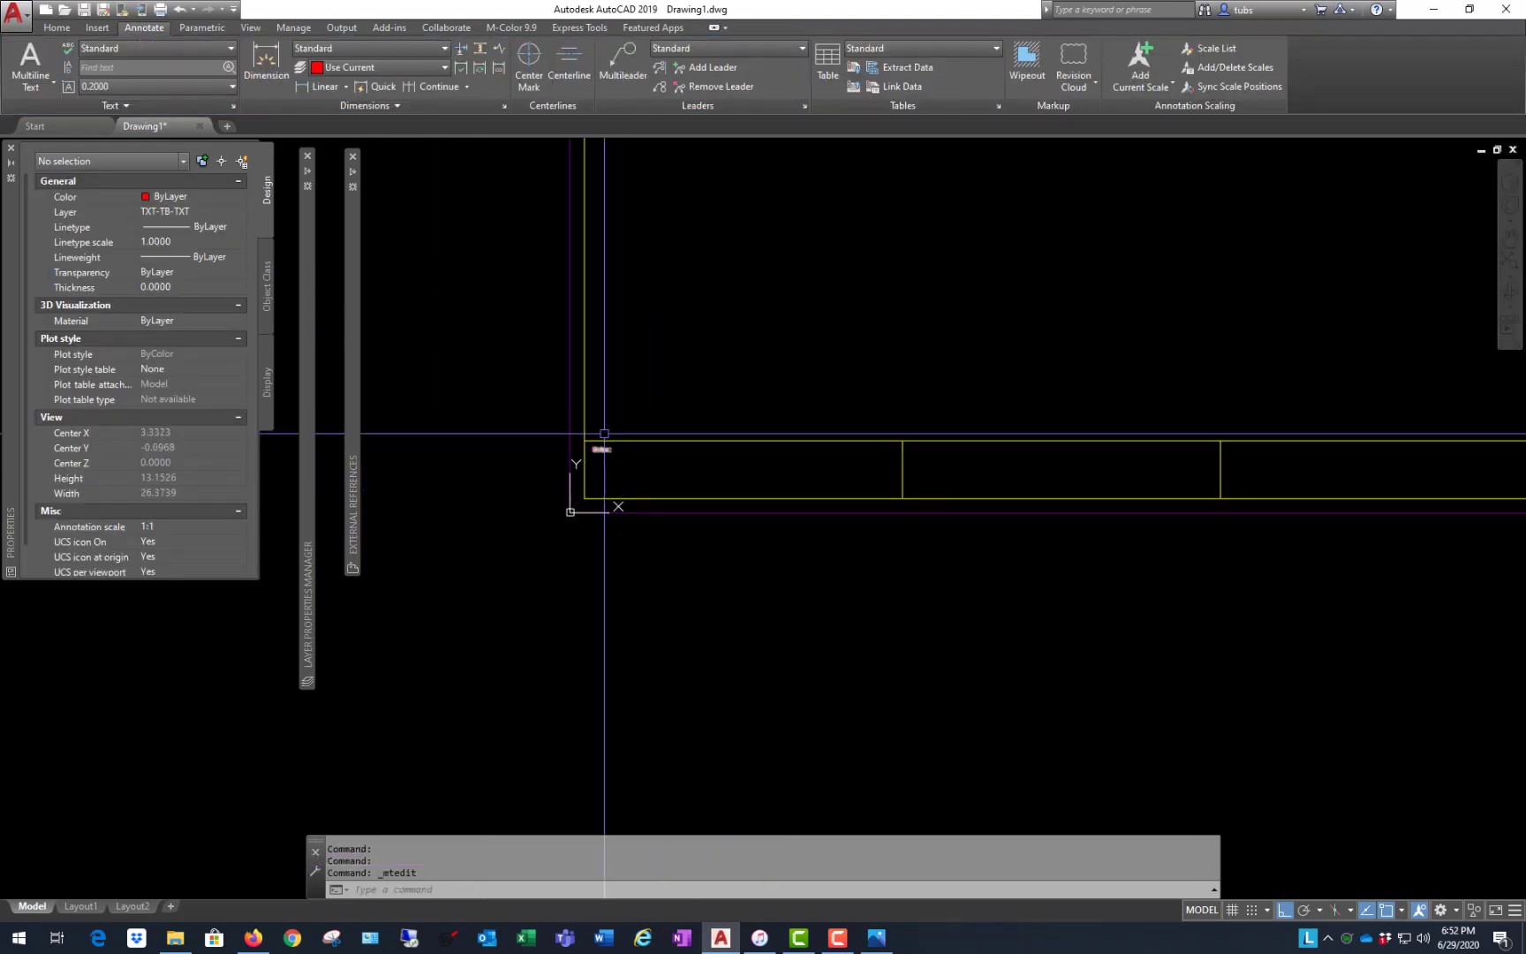
- Examine the "Notes:" text in the text editor and review its object properties, leaving it unmodified
{"action": "scroll", "coordinate": [628, 466], "scroll_direction": "up", "scroll_amount": 2}
{"action": "left_click", "coordinate": [585, 510]}
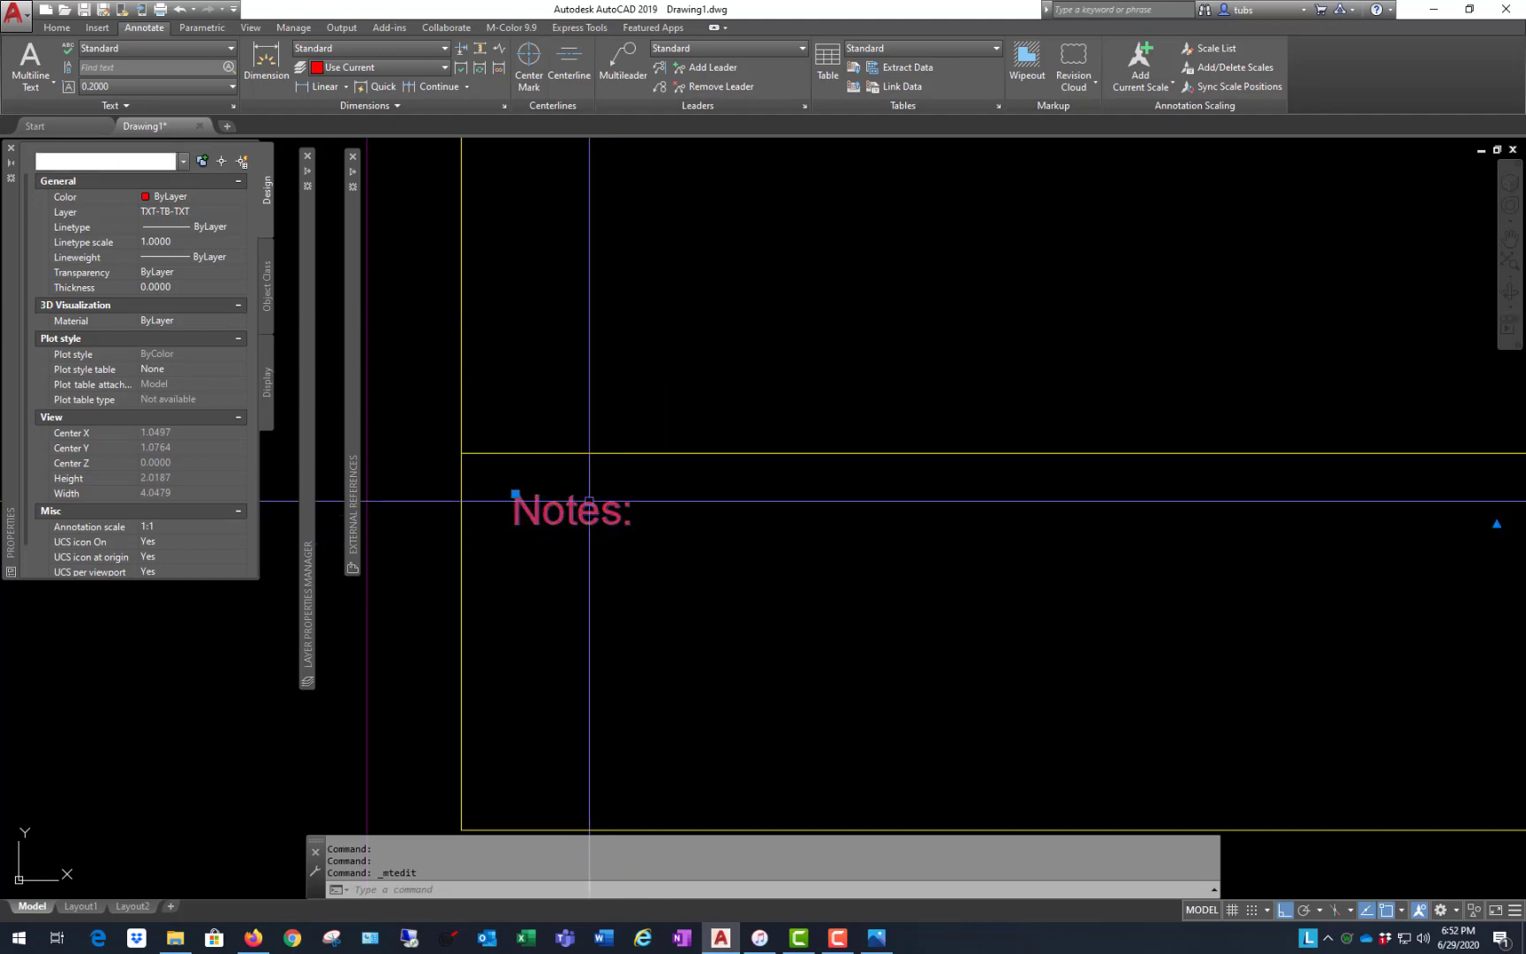
{"action": "double_click", "coordinate": [586, 510]}
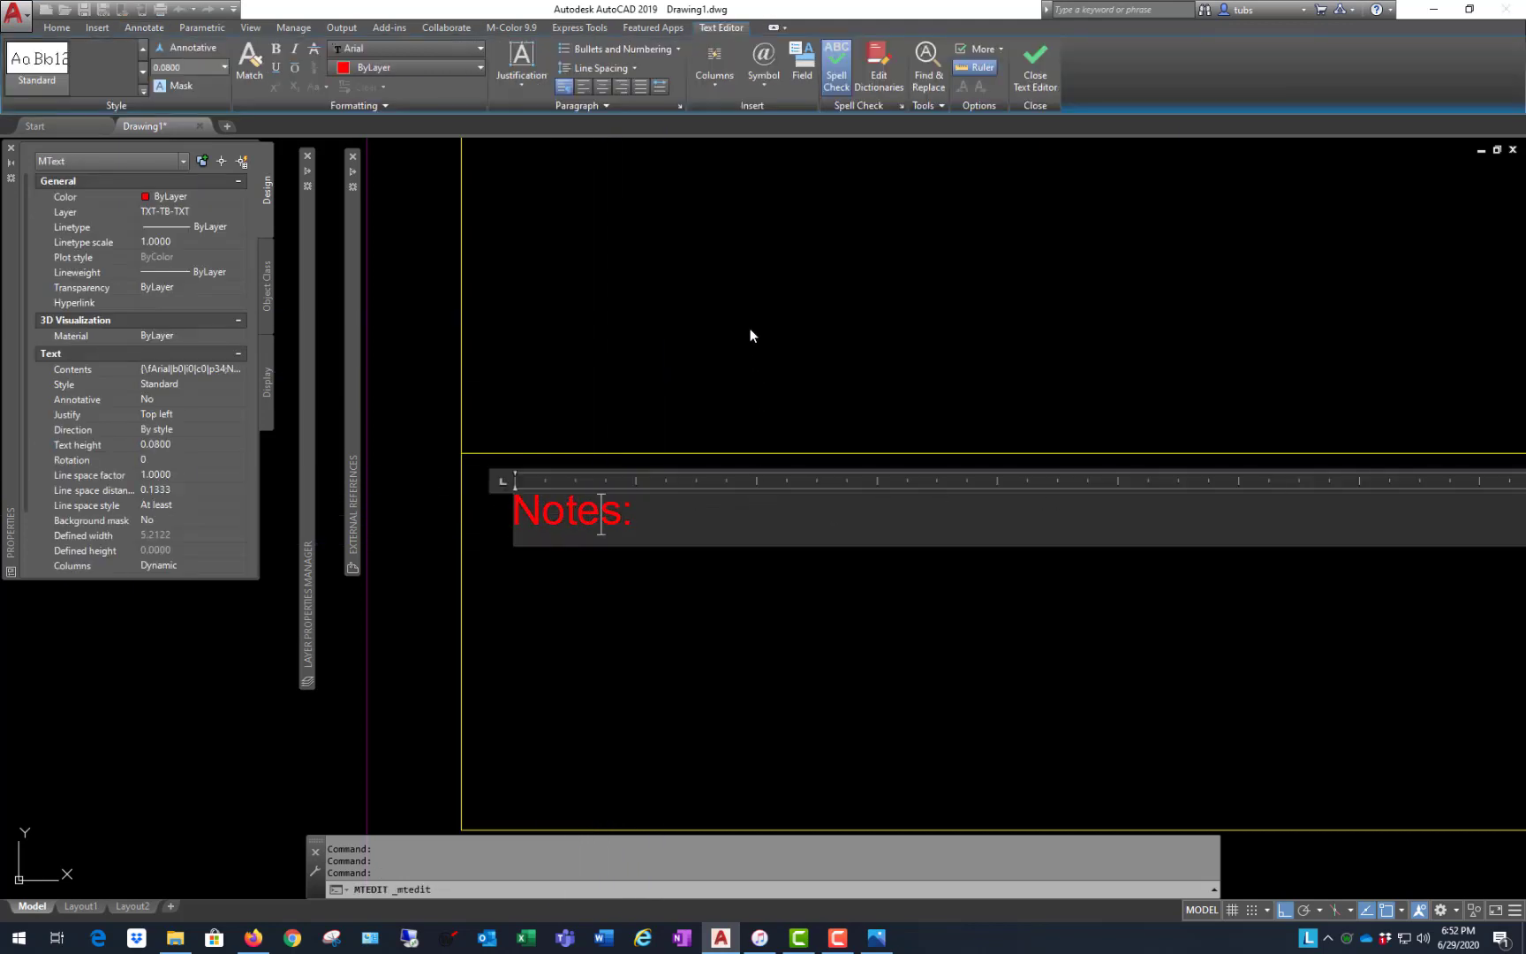
{"action": "left_click", "coordinate": [749, 335]}
{"action": "scroll", "coordinate": [480, 384], "scroll_direction": "down", "scroll_amount": 3}
{"action": "left_click", "coordinate": [909, 444]}
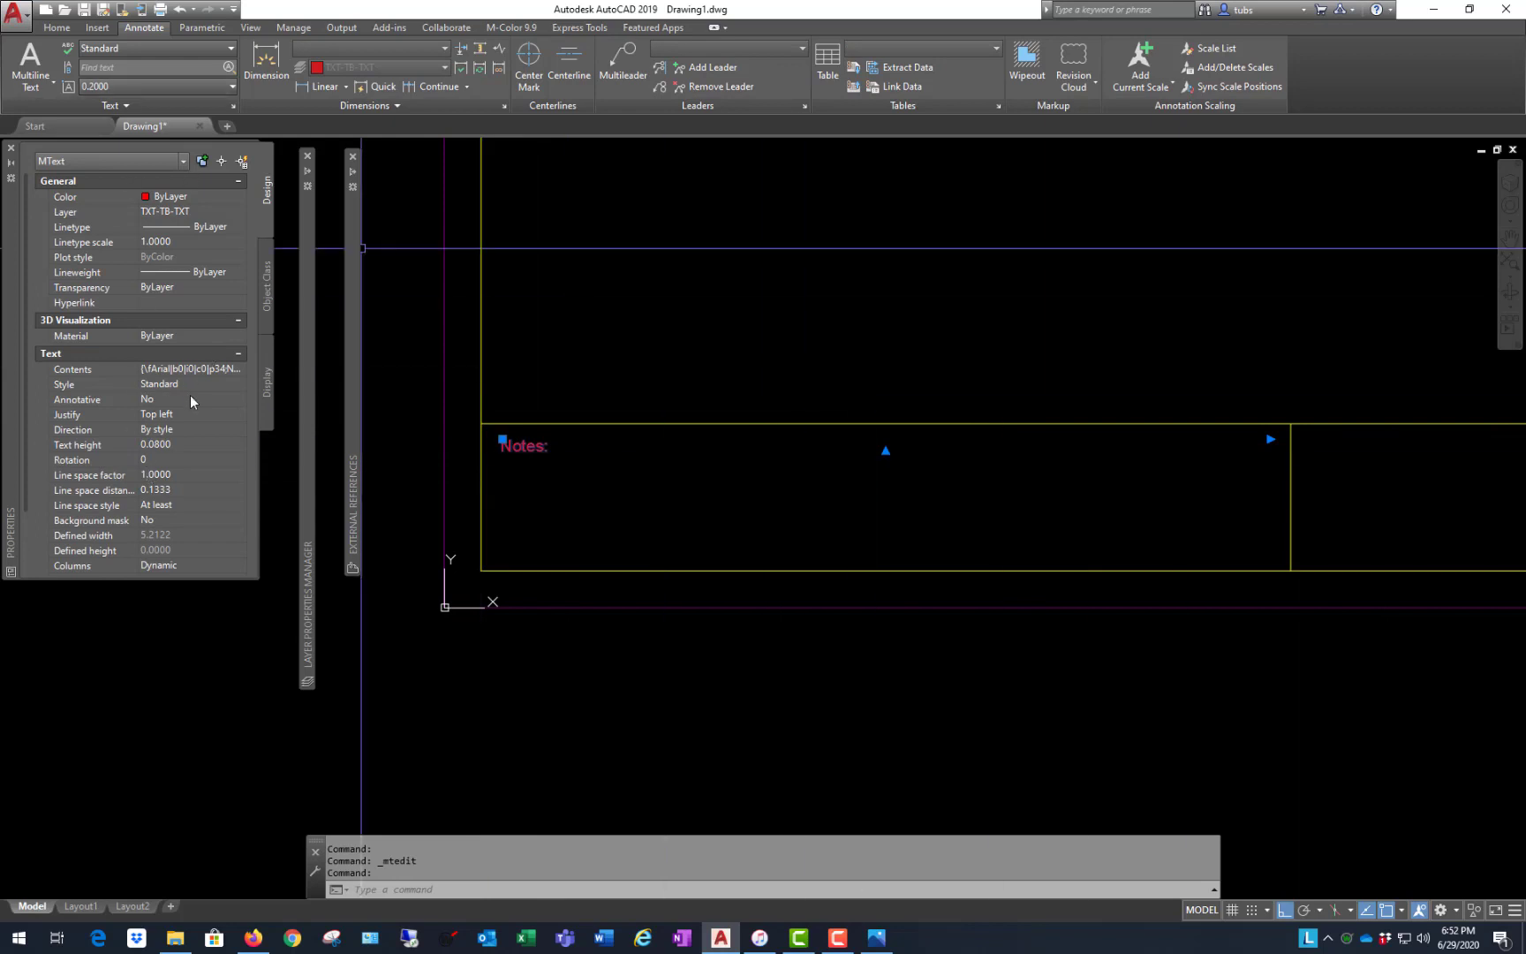
{"action": "scroll", "coordinate": [186, 389], "scroll_direction": "down", "scroll_amount": 2}
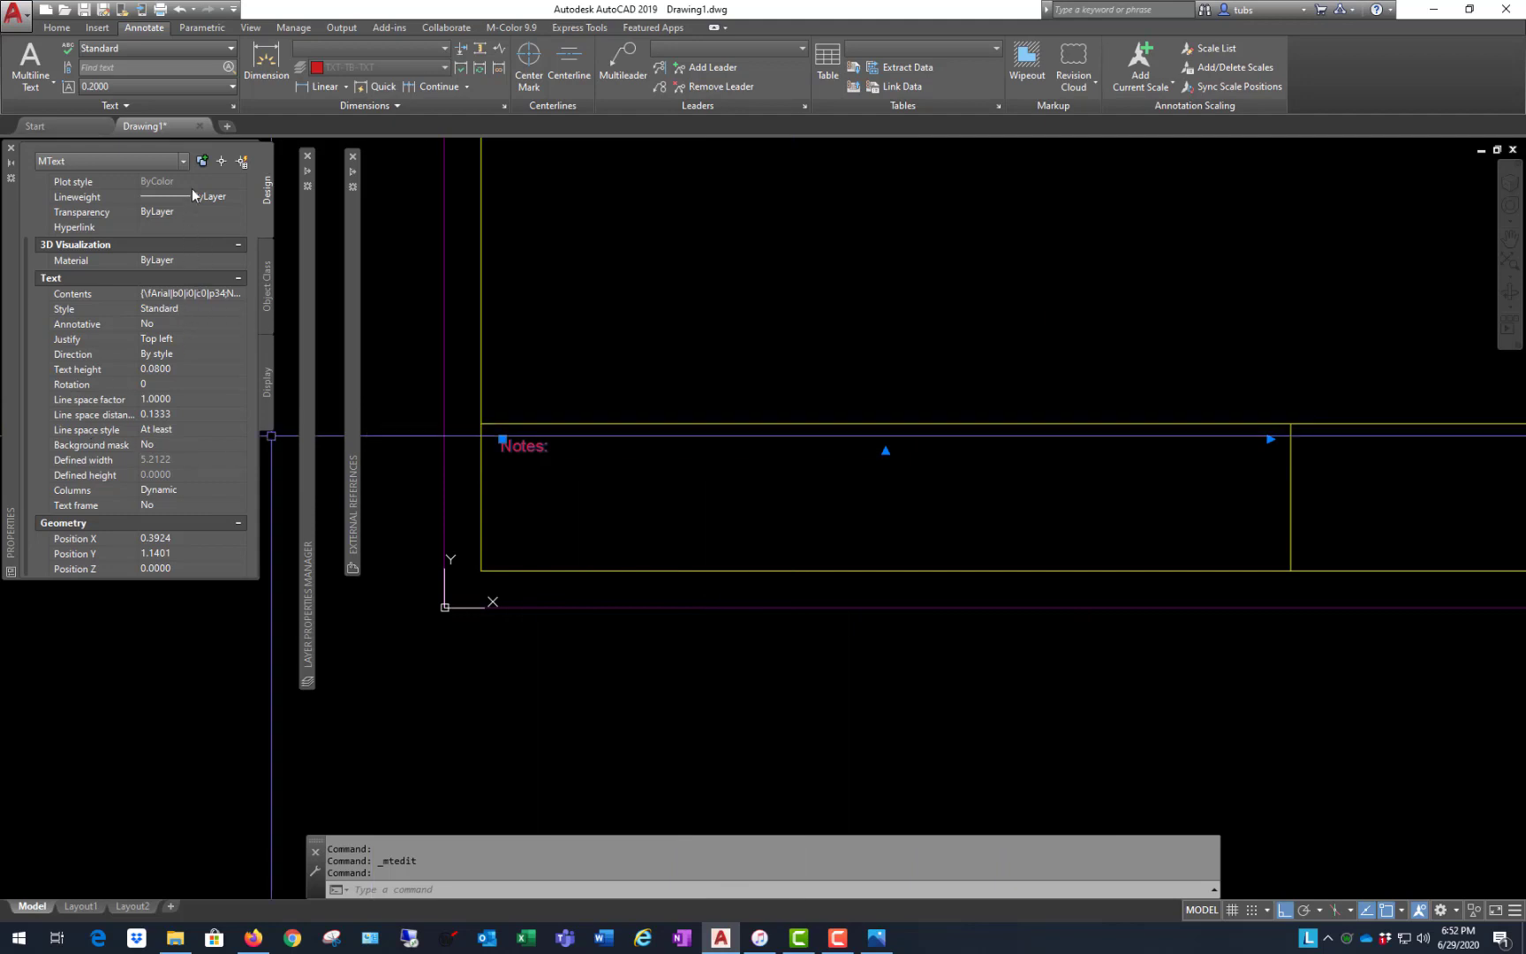
{"action": "scroll", "coordinate": [196, 215], "scroll_direction": "up", "scroll_amount": 2}
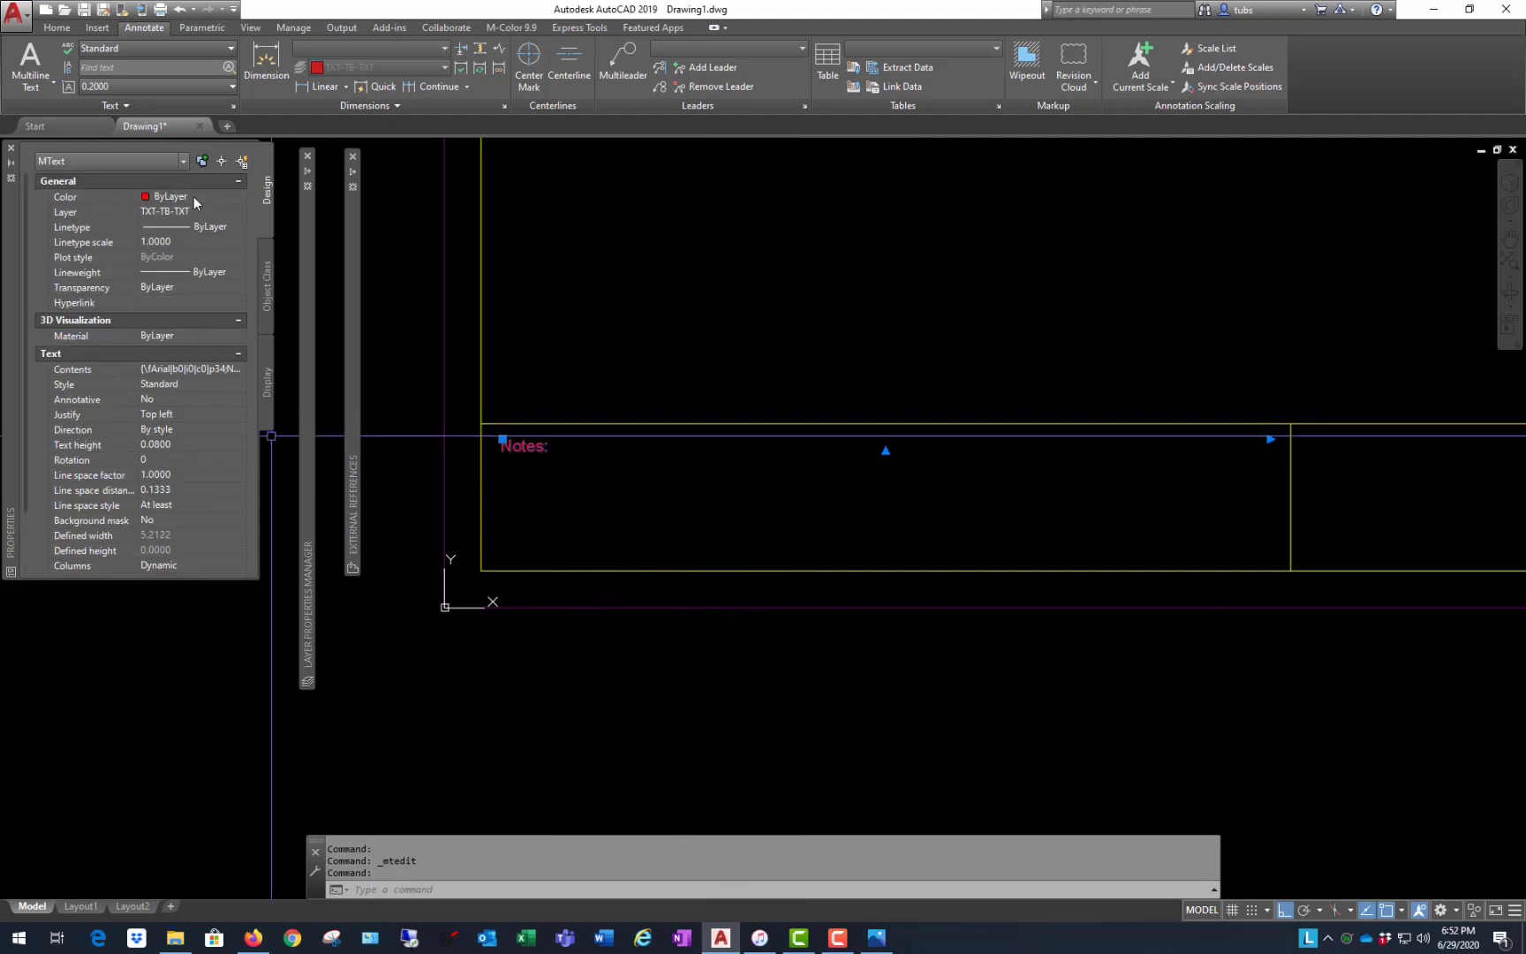
{"action": "scroll", "coordinate": [358, 631], "scroll_direction": "down", "scroll_amount": 2}
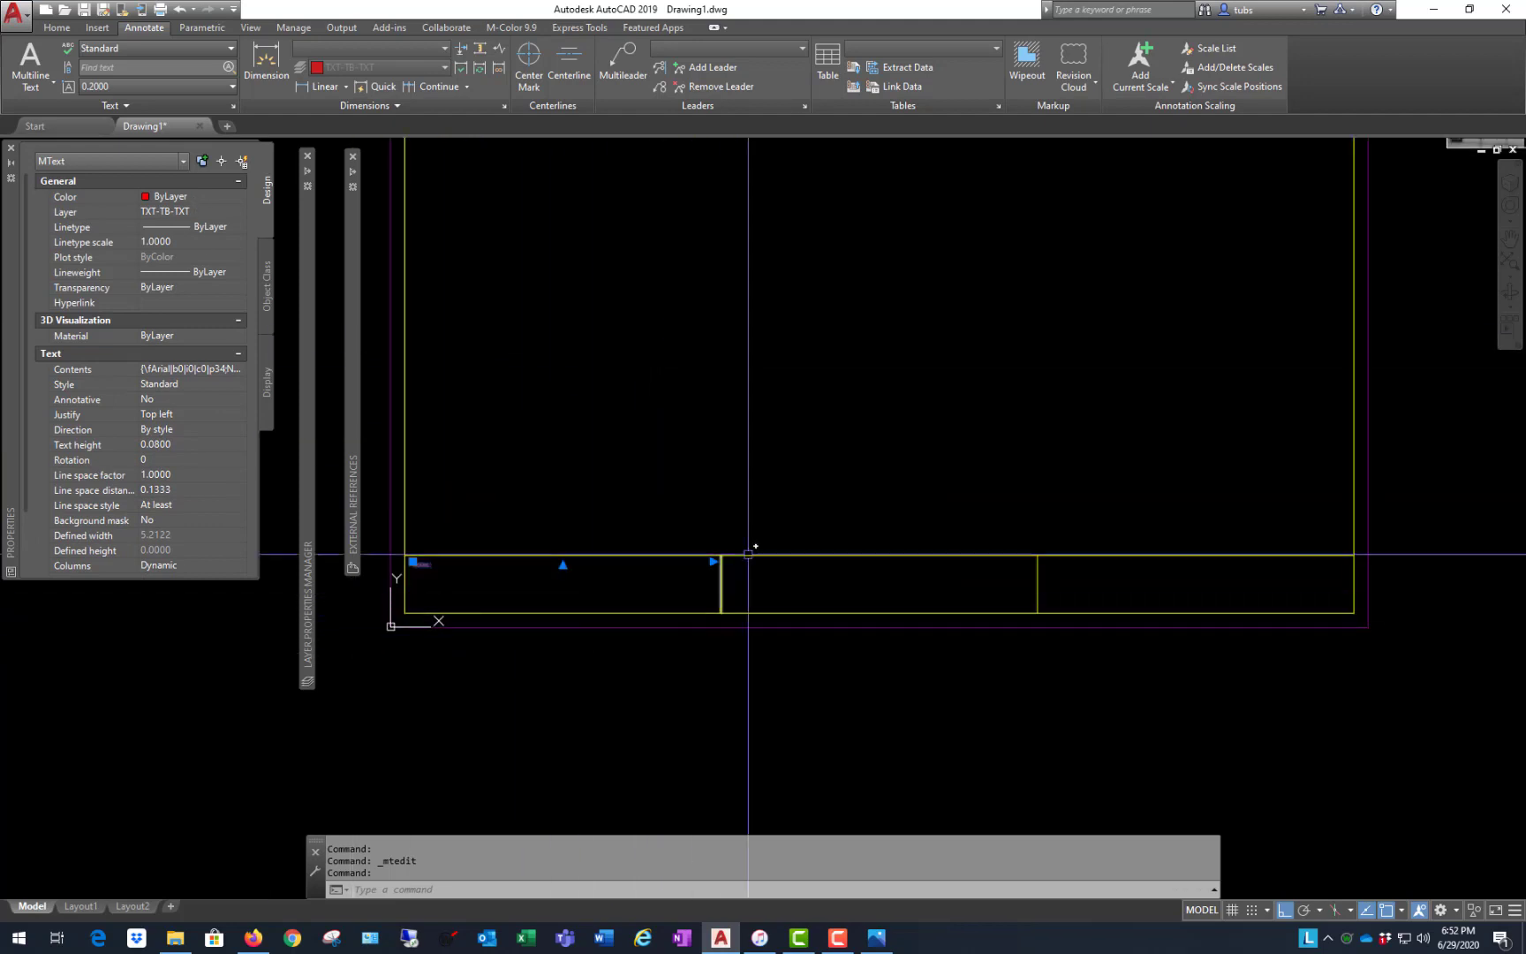
{"action": "key", "text": "Escape"}
{"action": "scroll", "coordinate": [471, 589], "scroll_direction": "up", "scroll_amount": 2}
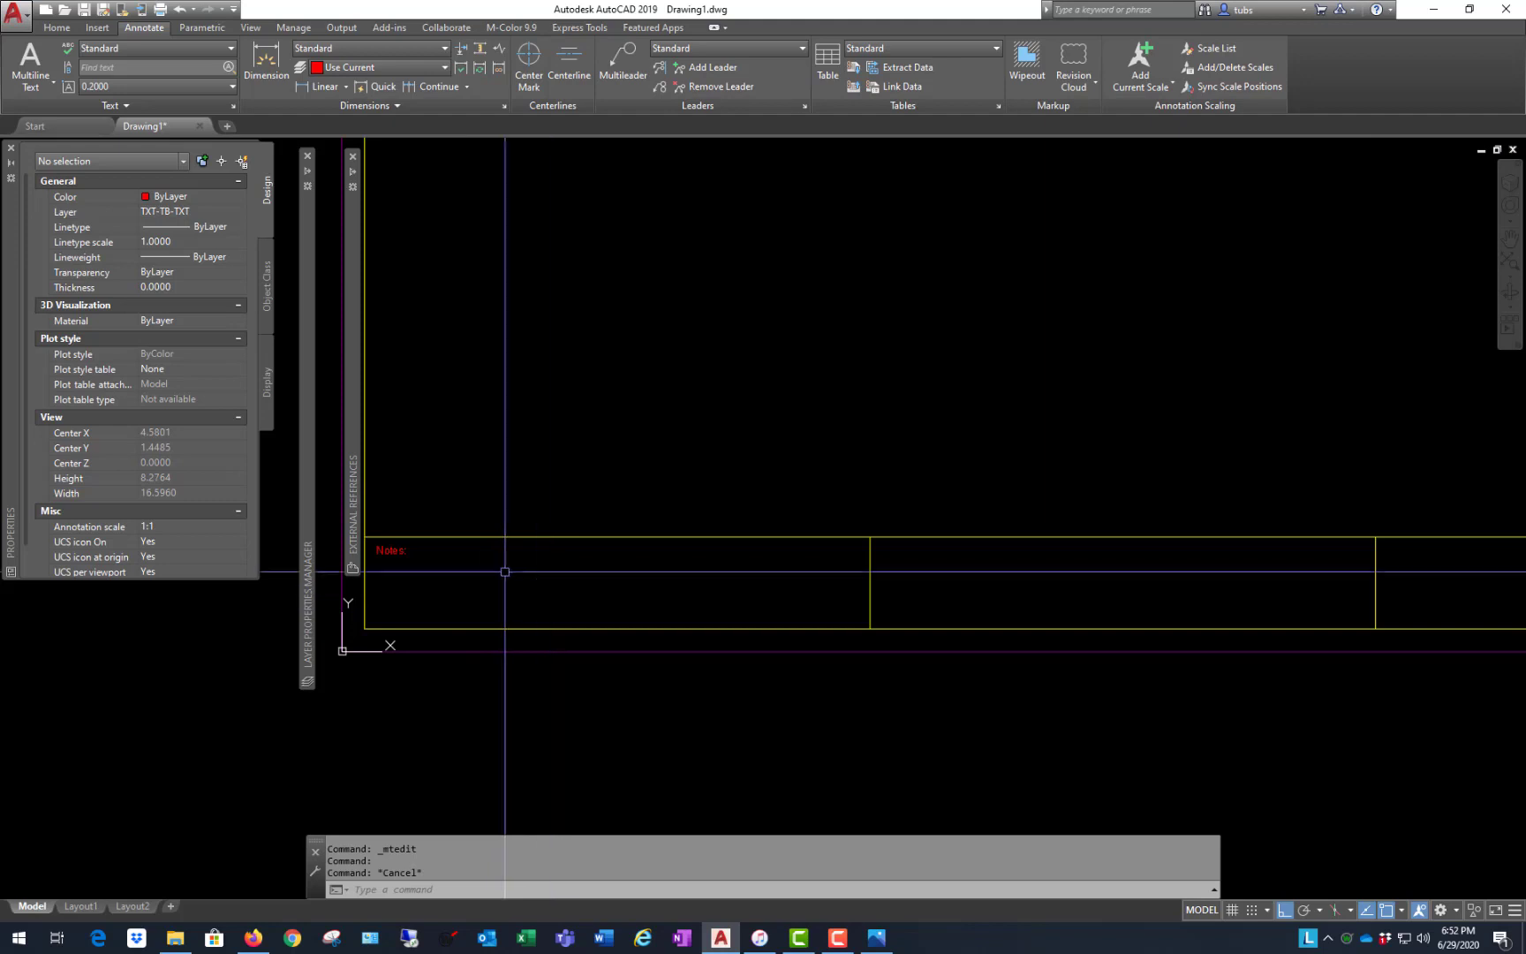
- Copy the "Notes:" text horizontally into the middle cell of the title strip
{"action": "left_click", "coordinate": [388, 551]}
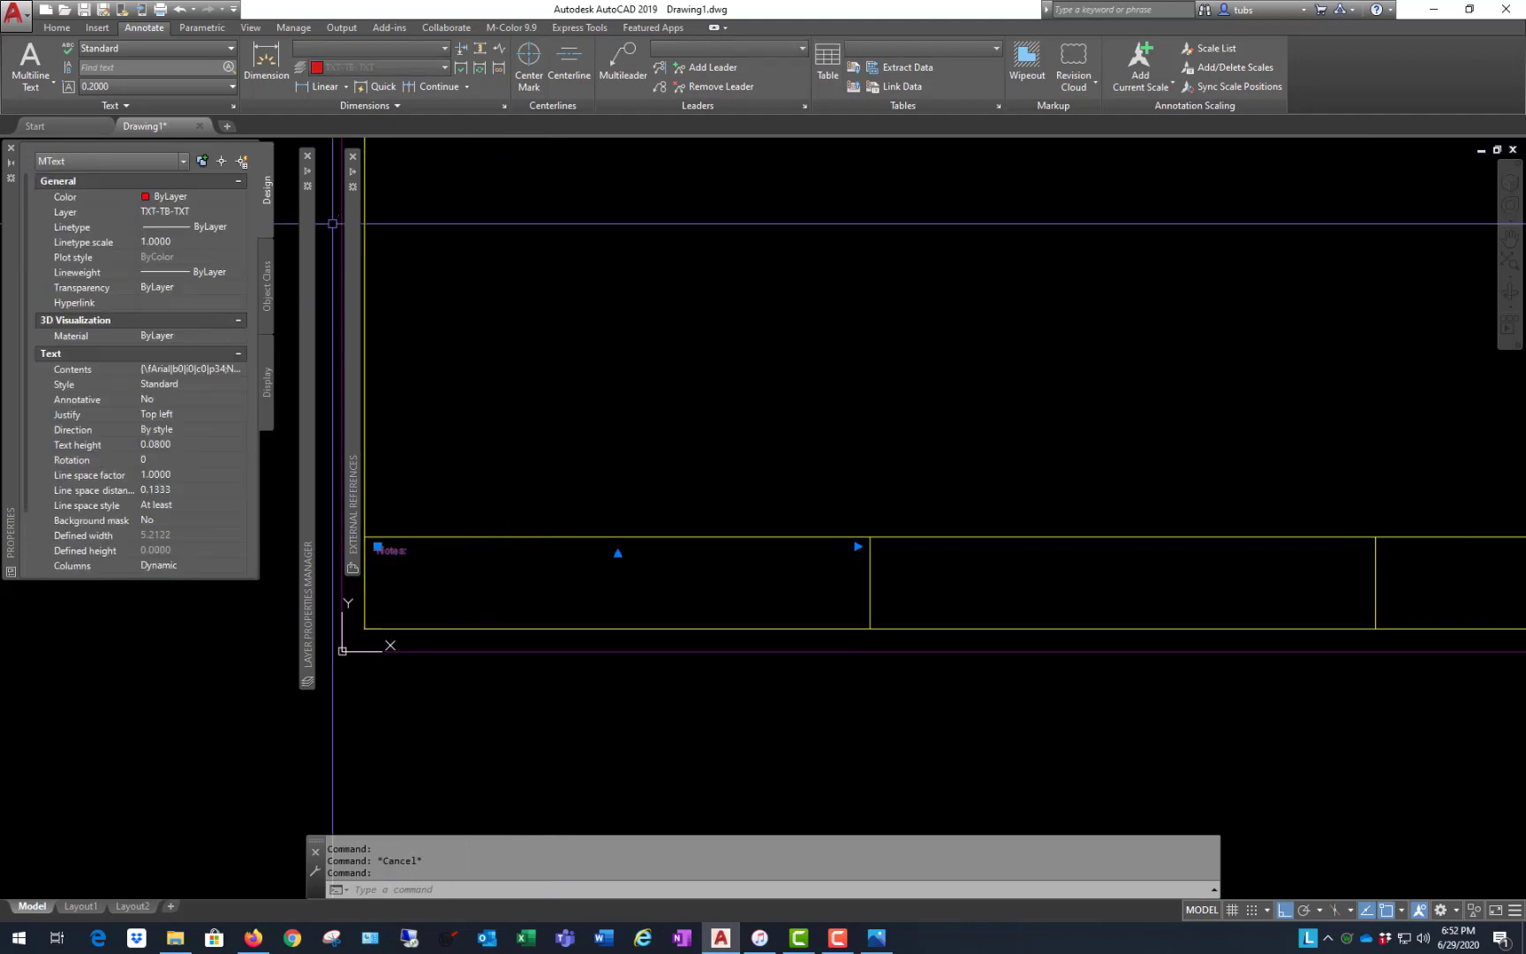
{"action": "left_click", "coordinate": [56, 27]}
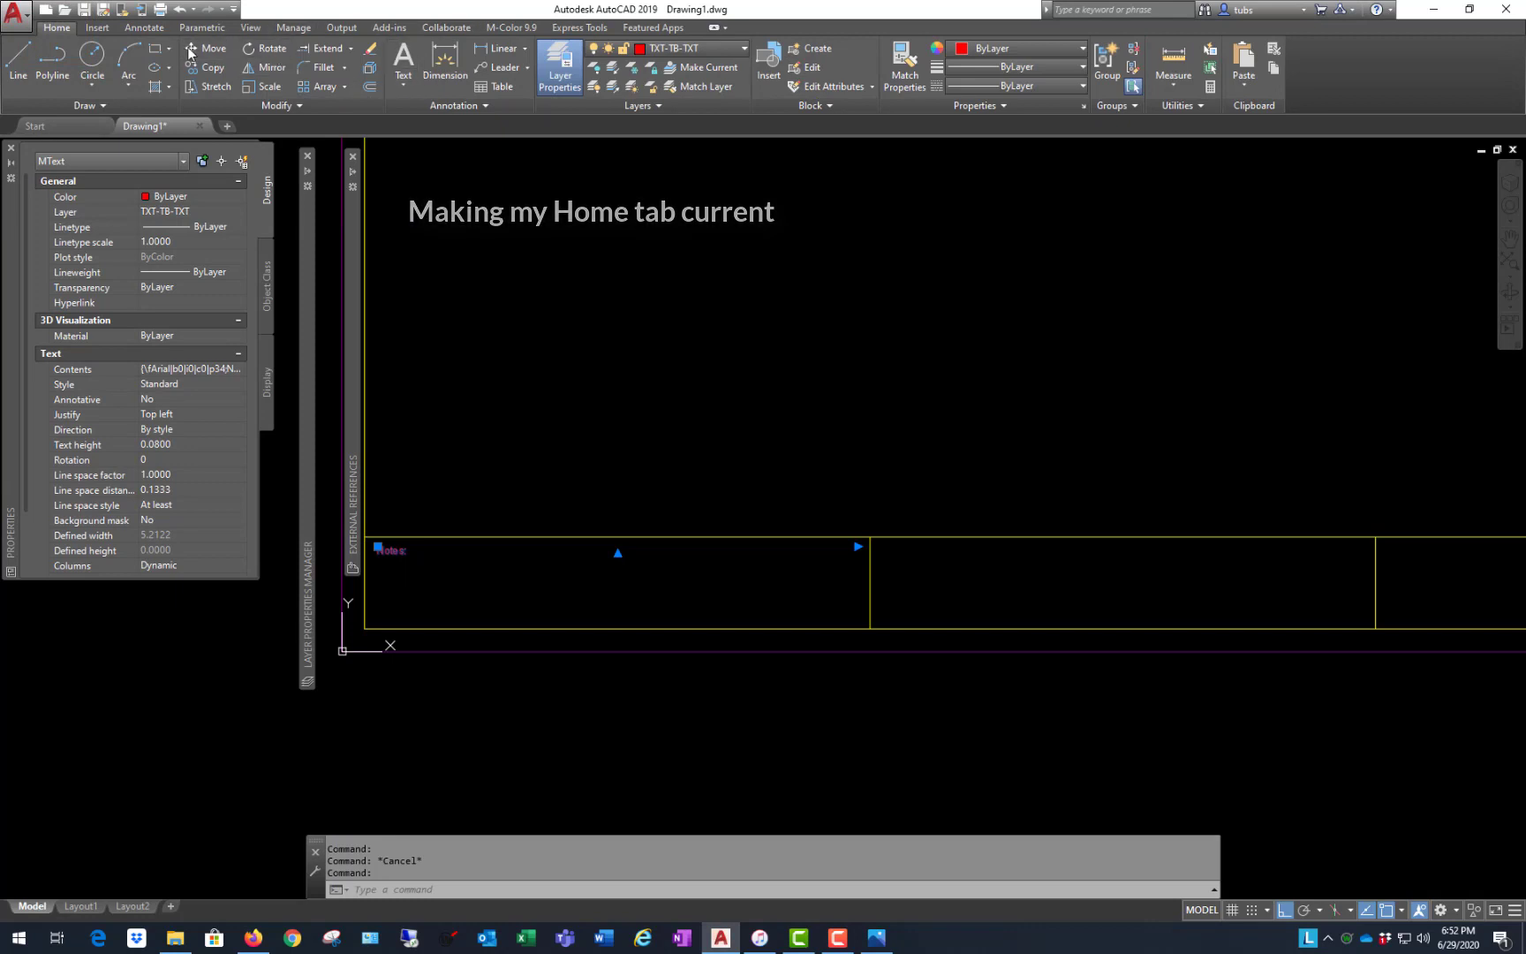
{"action": "left_click", "coordinate": [208, 68]}
{"action": "left_click", "coordinate": [451, 496]}
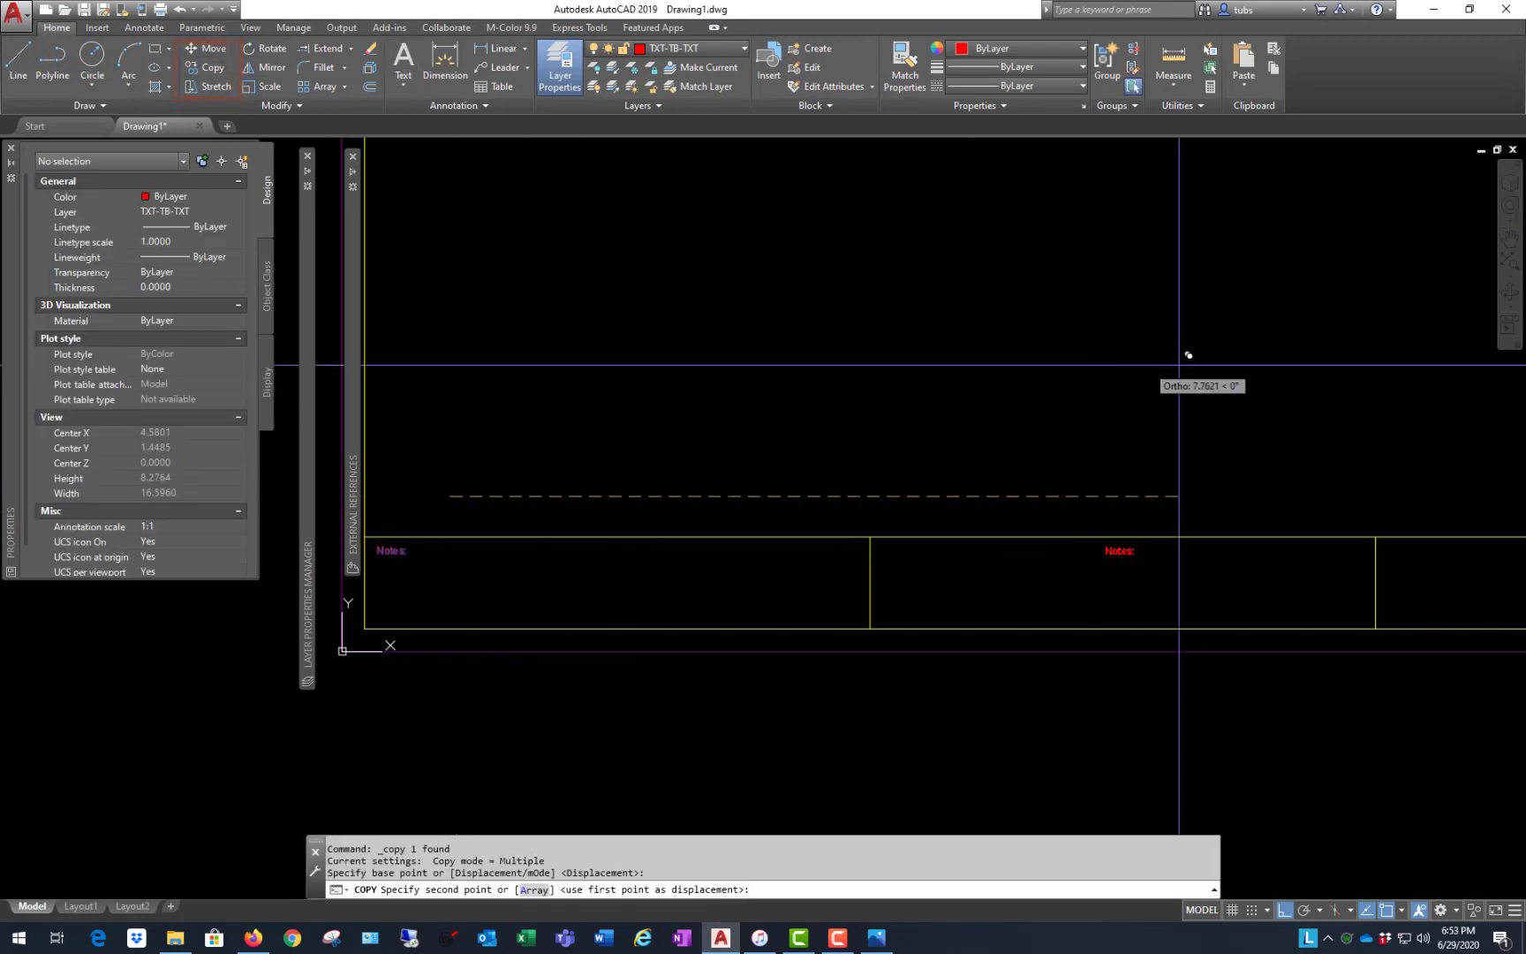
{"action": "left_click", "coordinate": [1199, 365]}
{"action": "key", "text": "Return"}
{"action": "scroll", "coordinate": [885, 528], "scroll_direction": "down", "scroll_amount": 3}
{"action": "scroll", "coordinate": [927, 528], "scroll_direction": "up", "scroll_amount": 3}
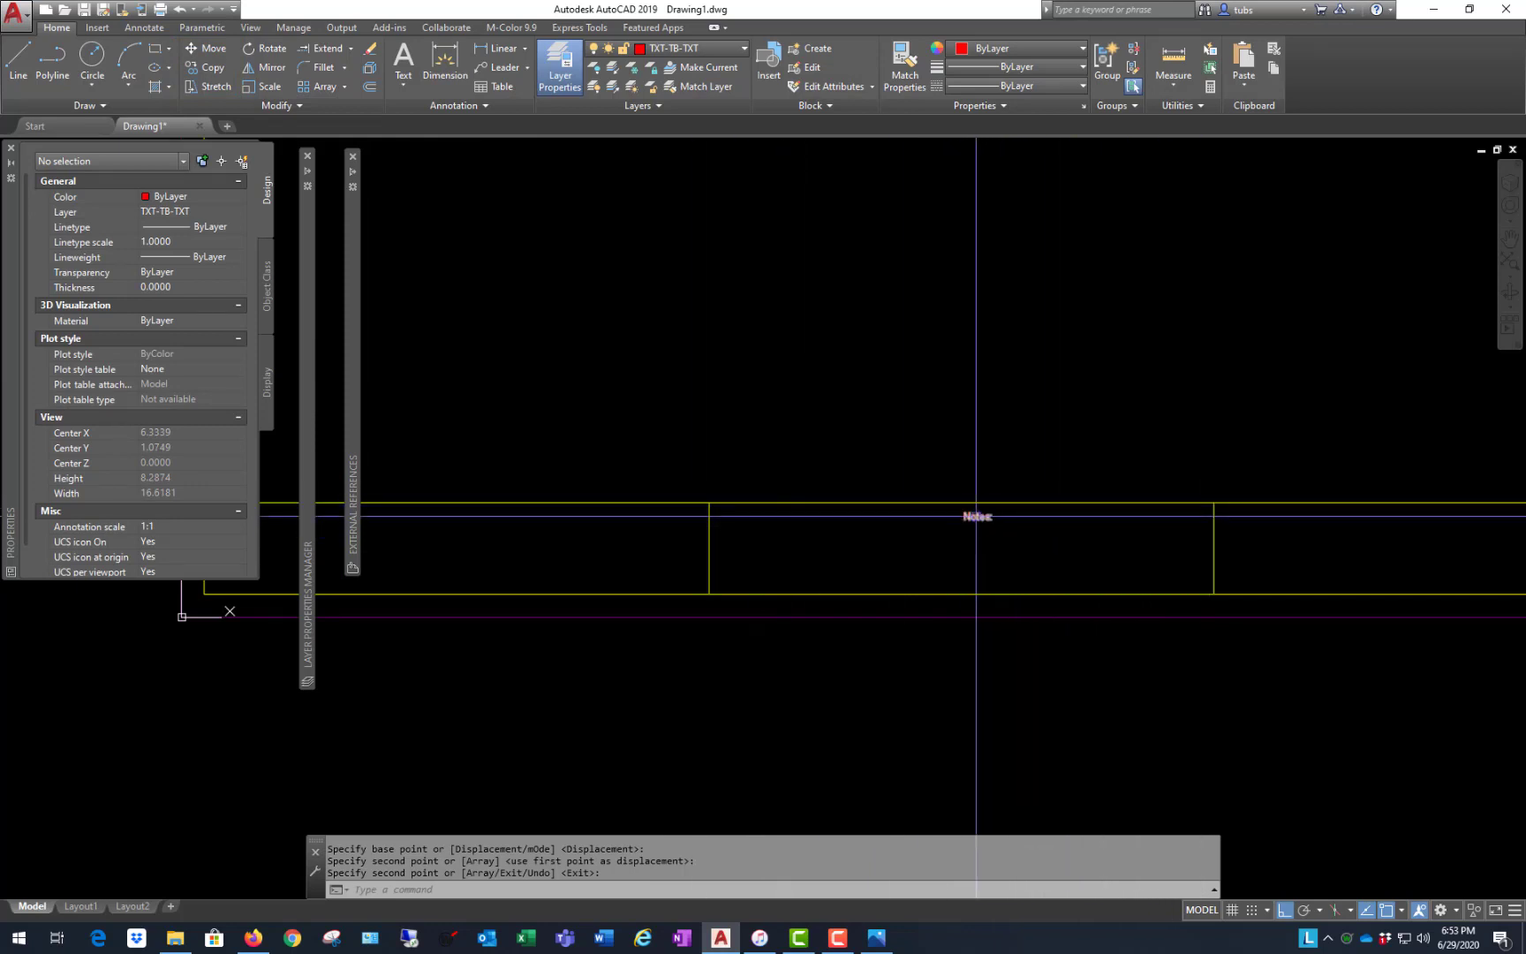
- Change the copied text in the middle cell to "TITLE" and center its paragraph alignment
{"action": "left_click", "coordinate": [976, 516]}
{"action": "double_click", "coordinate": [982, 515]}
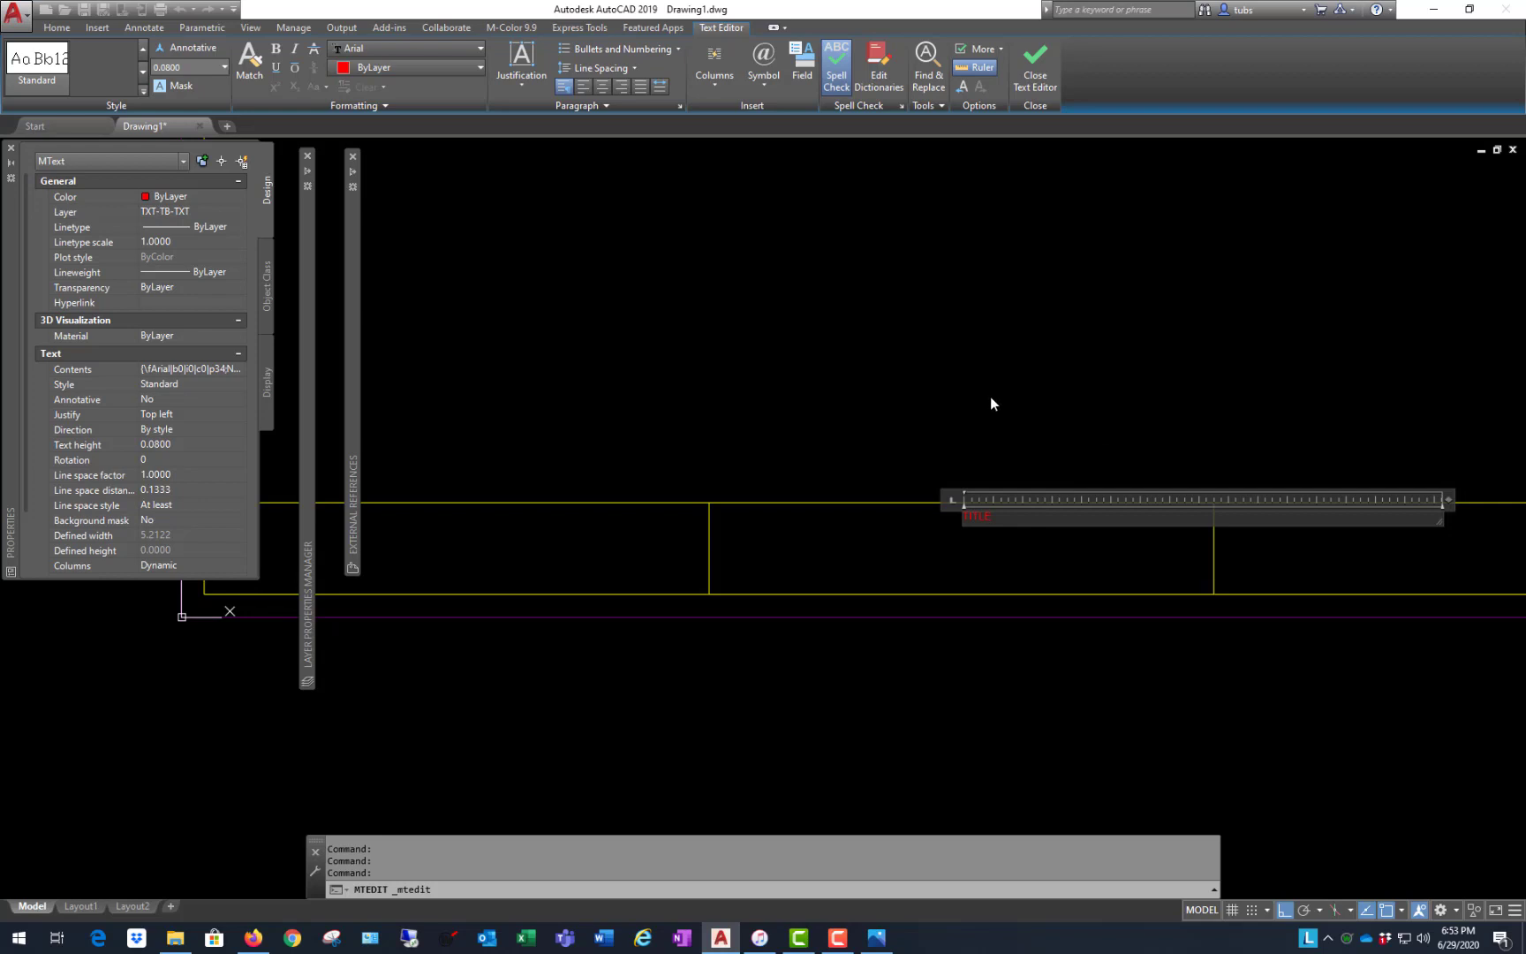
{"action": "key", "text": "ctrl+a"}
{"action": "left_click", "coordinate": [603, 86]}
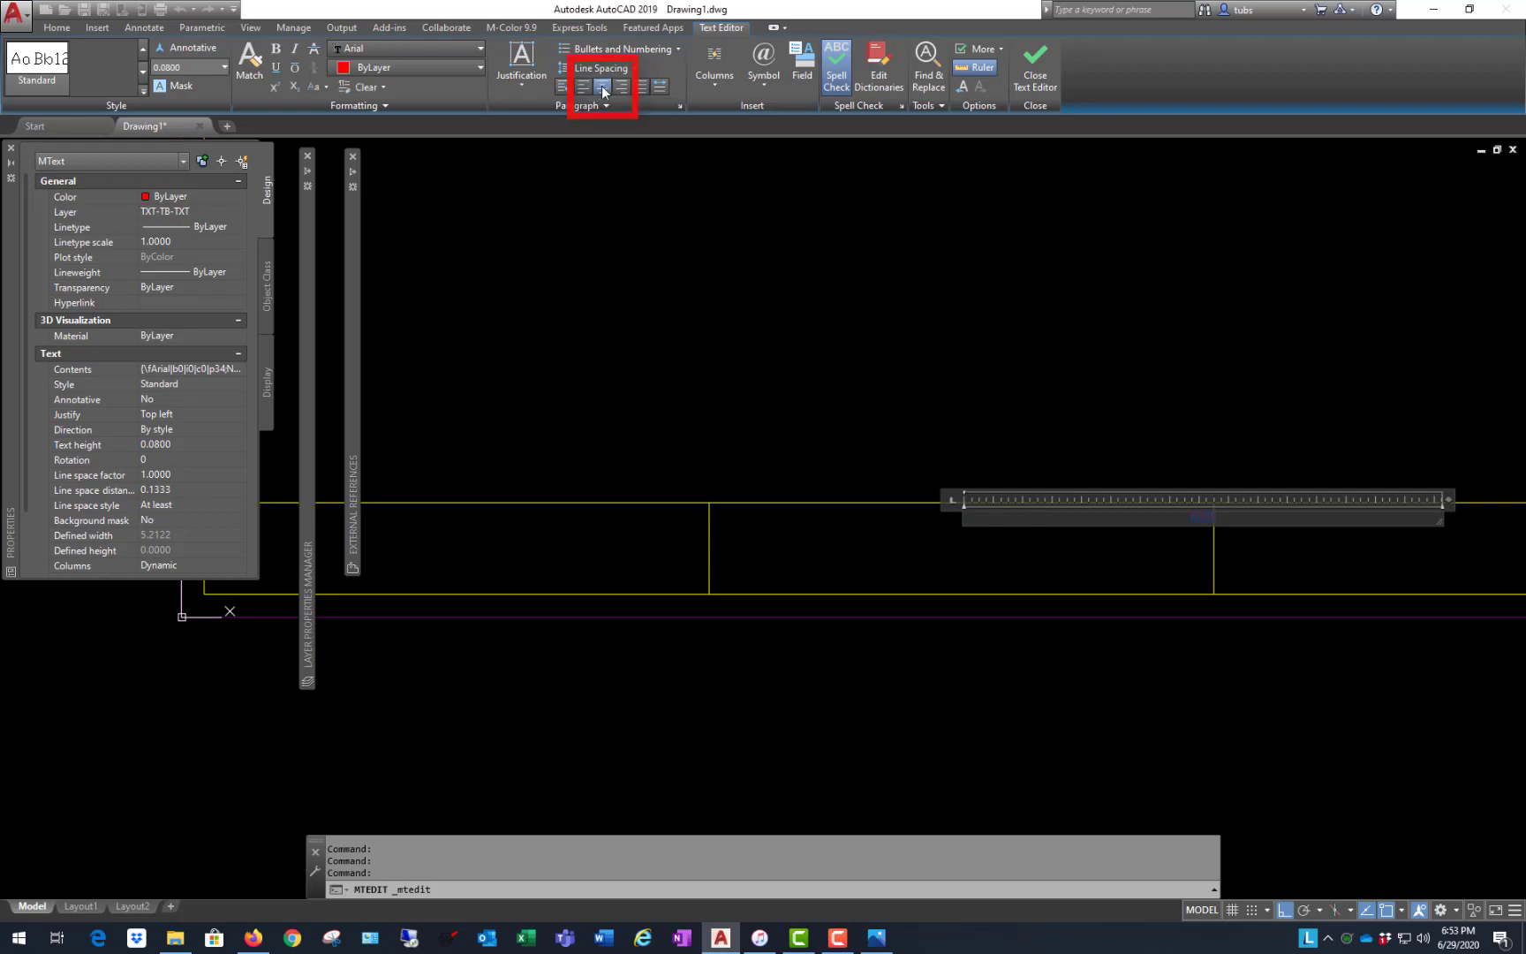
{"action": "left_click", "coordinate": [1049, 326]}
- Open the Justify property of the "TITLE" text for editing
{"action": "left_click", "coordinate": [1201, 514]}
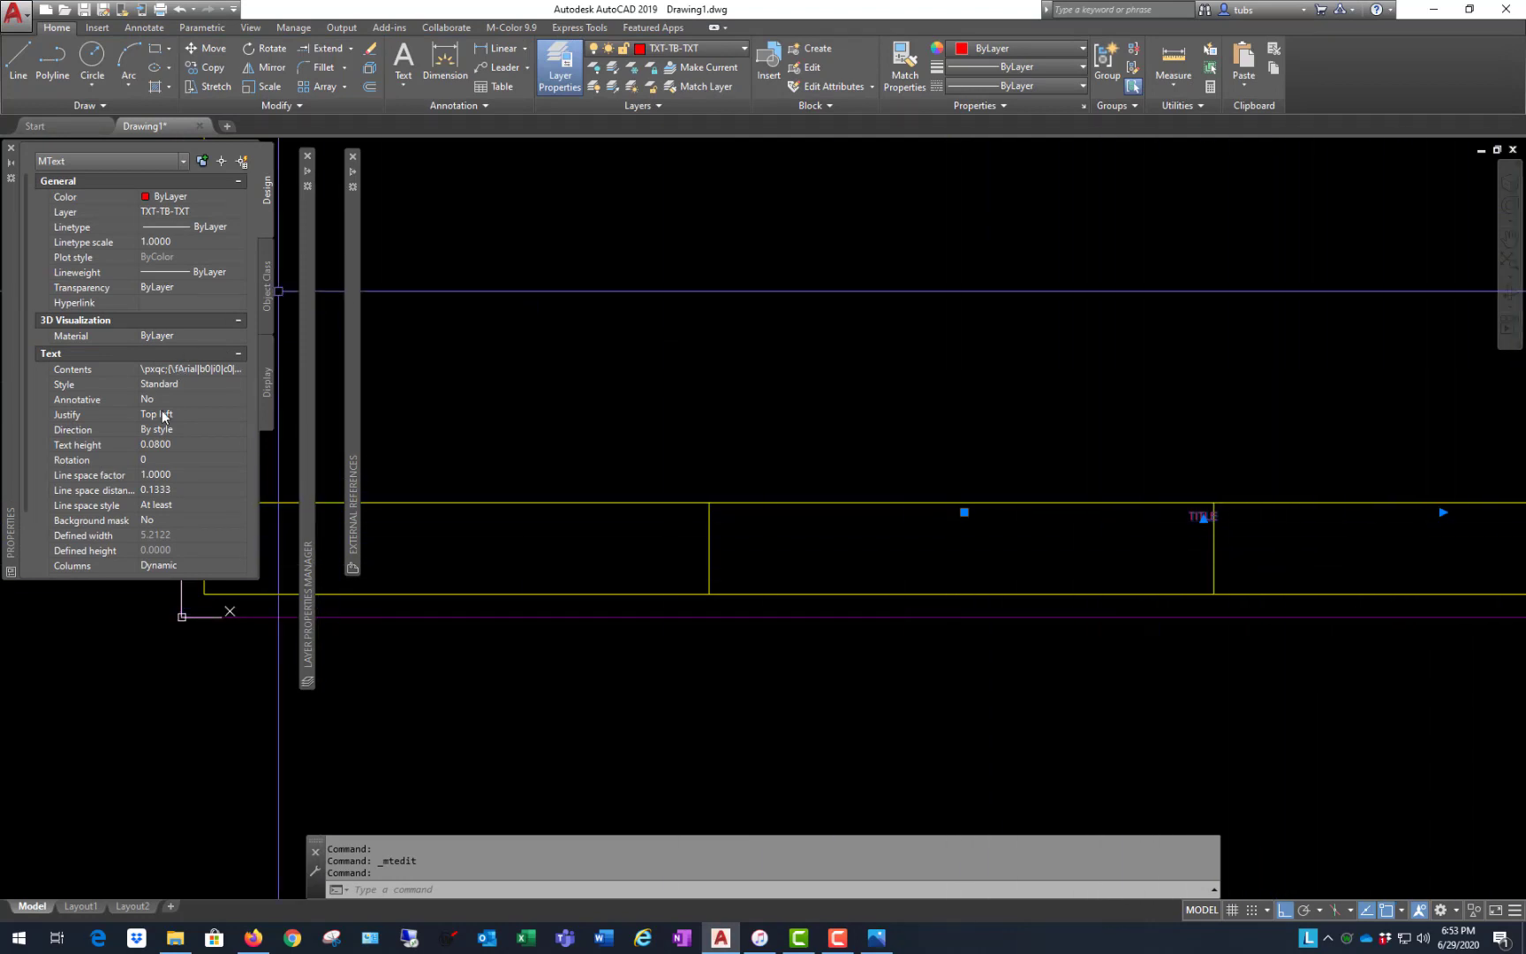
{"action": "left_click", "coordinate": [238, 415]}
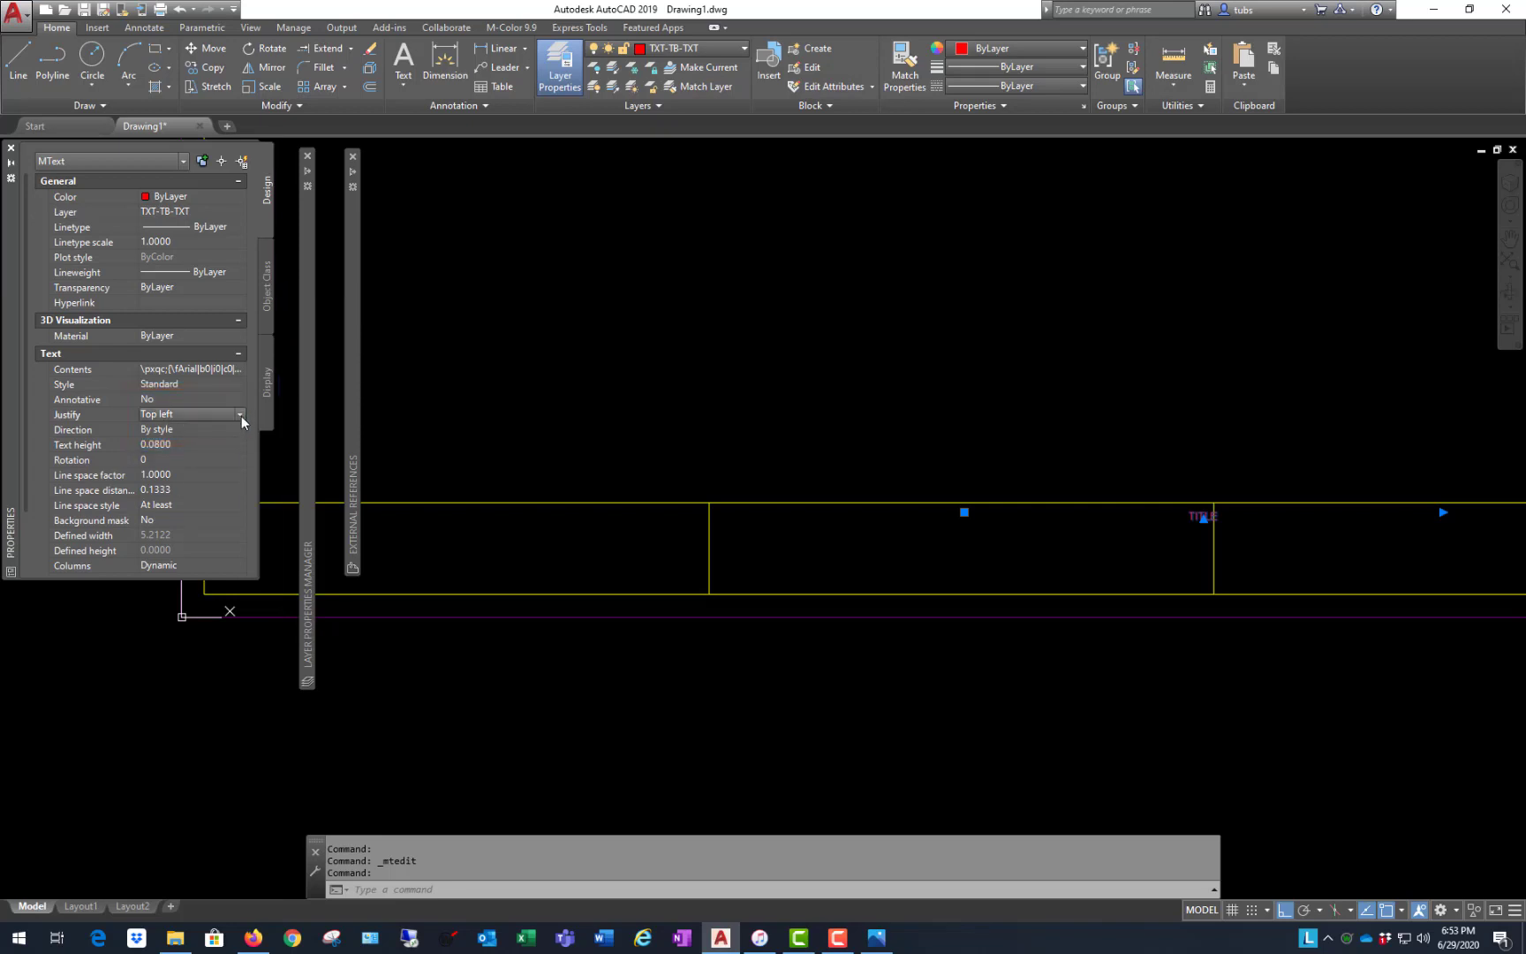
- Justify the TITLE text top center and move it to the midpoint of the middle title block cell's upper line
{"action": "left_click", "coordinate": [241, 416]}
{"action": "left_click", "coordinate": [203, 443]}
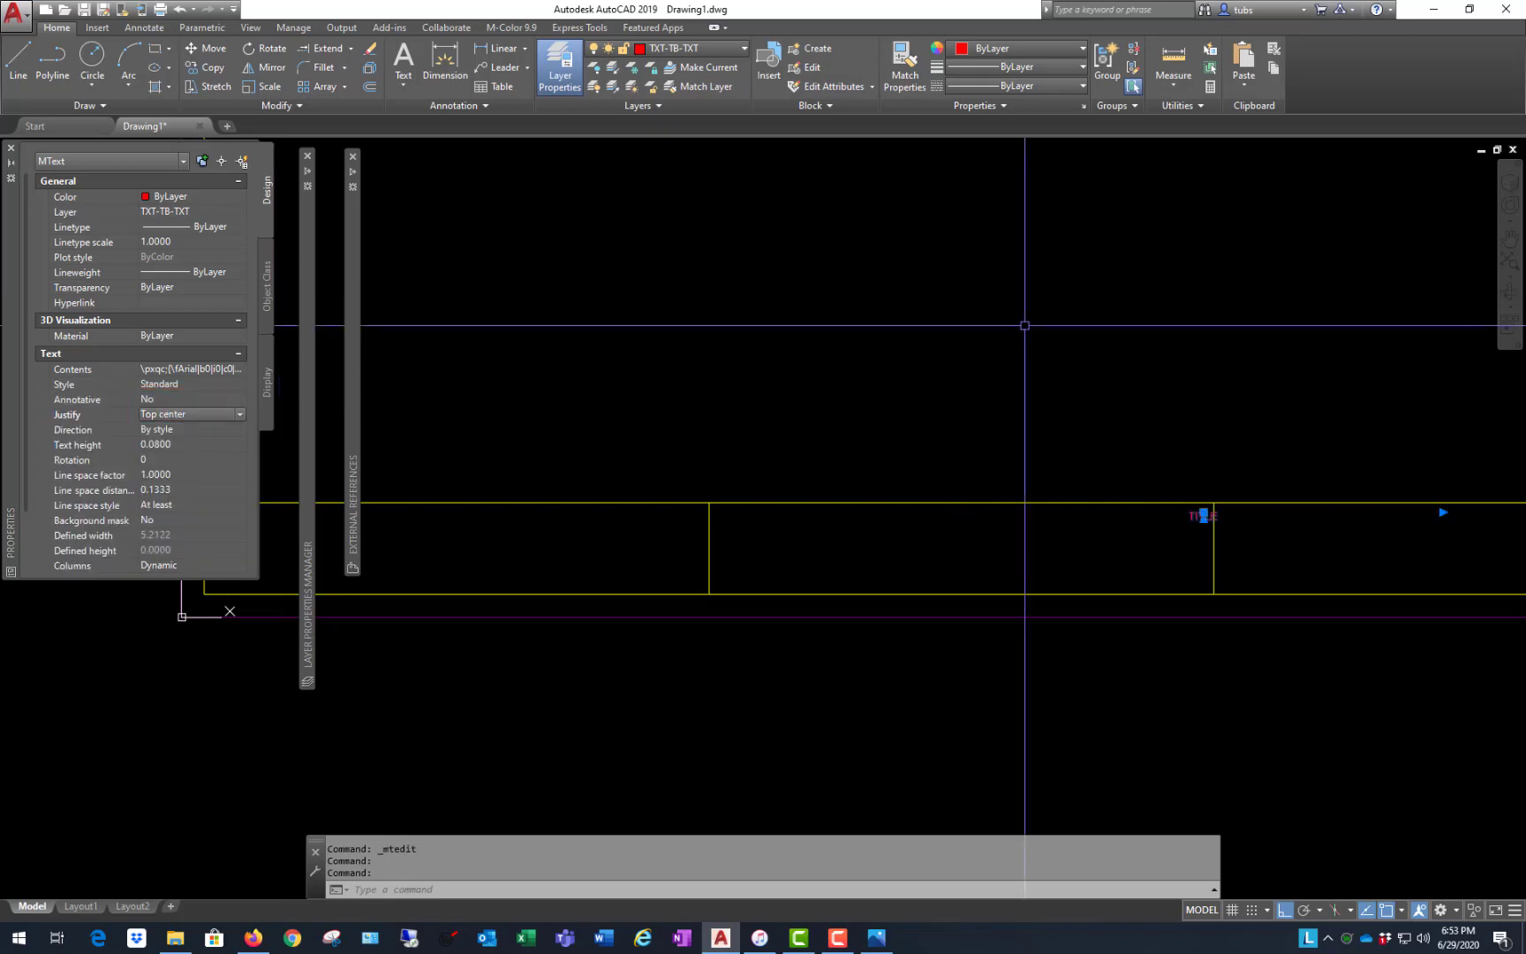
{"action": "left_click", "coordinate": [1203, 514]}
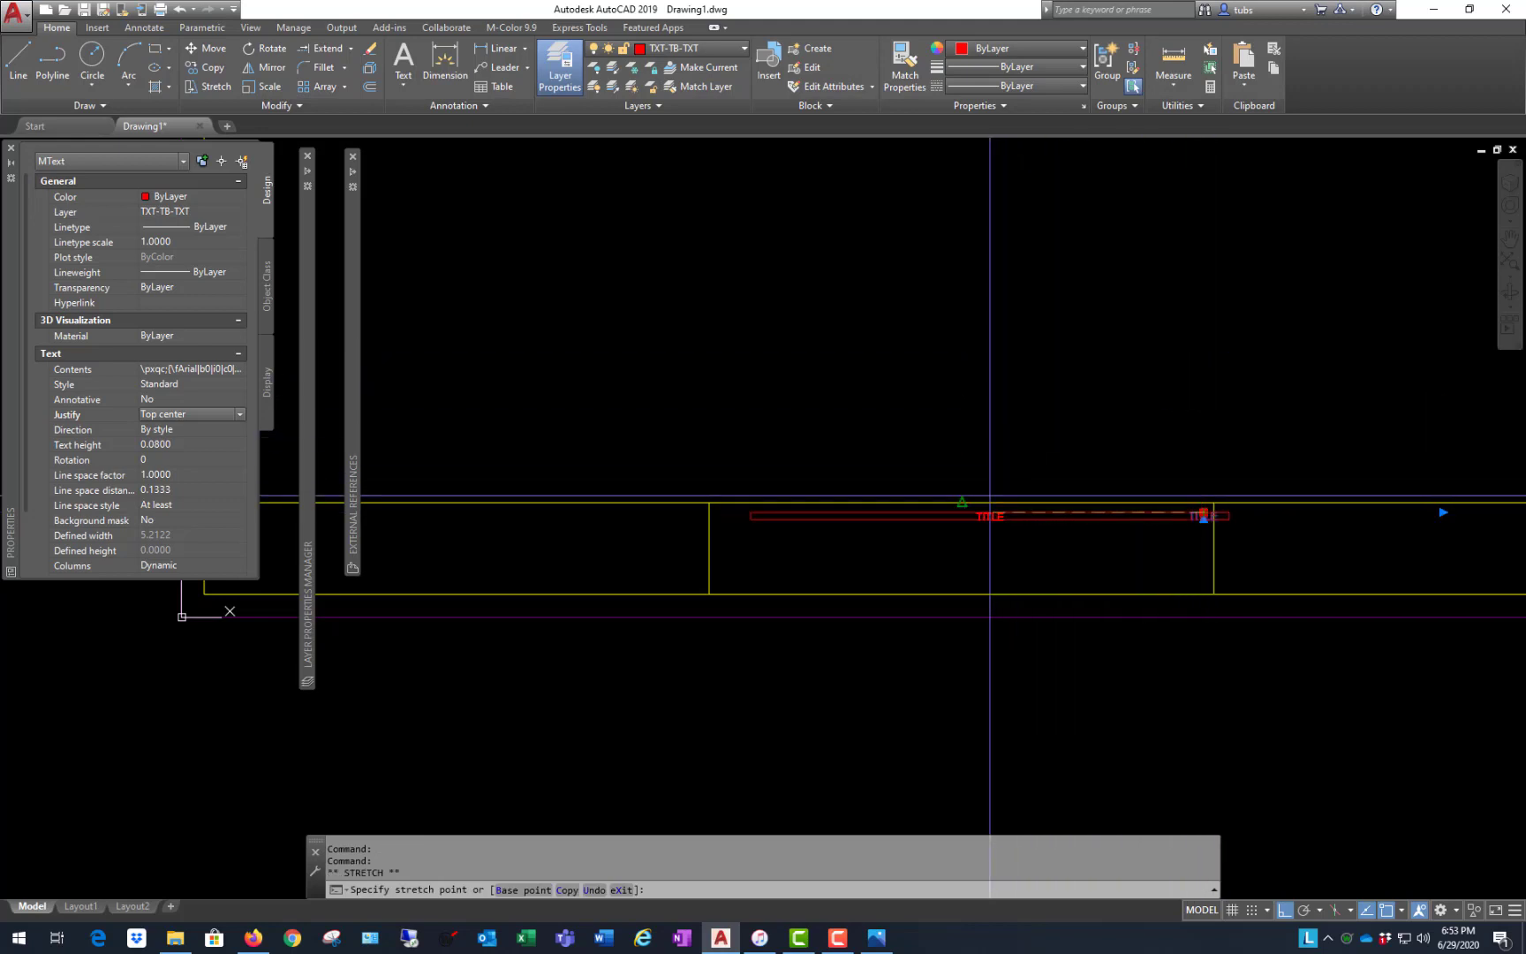
{"action": "left_click", "coordinate": [989, 515]}
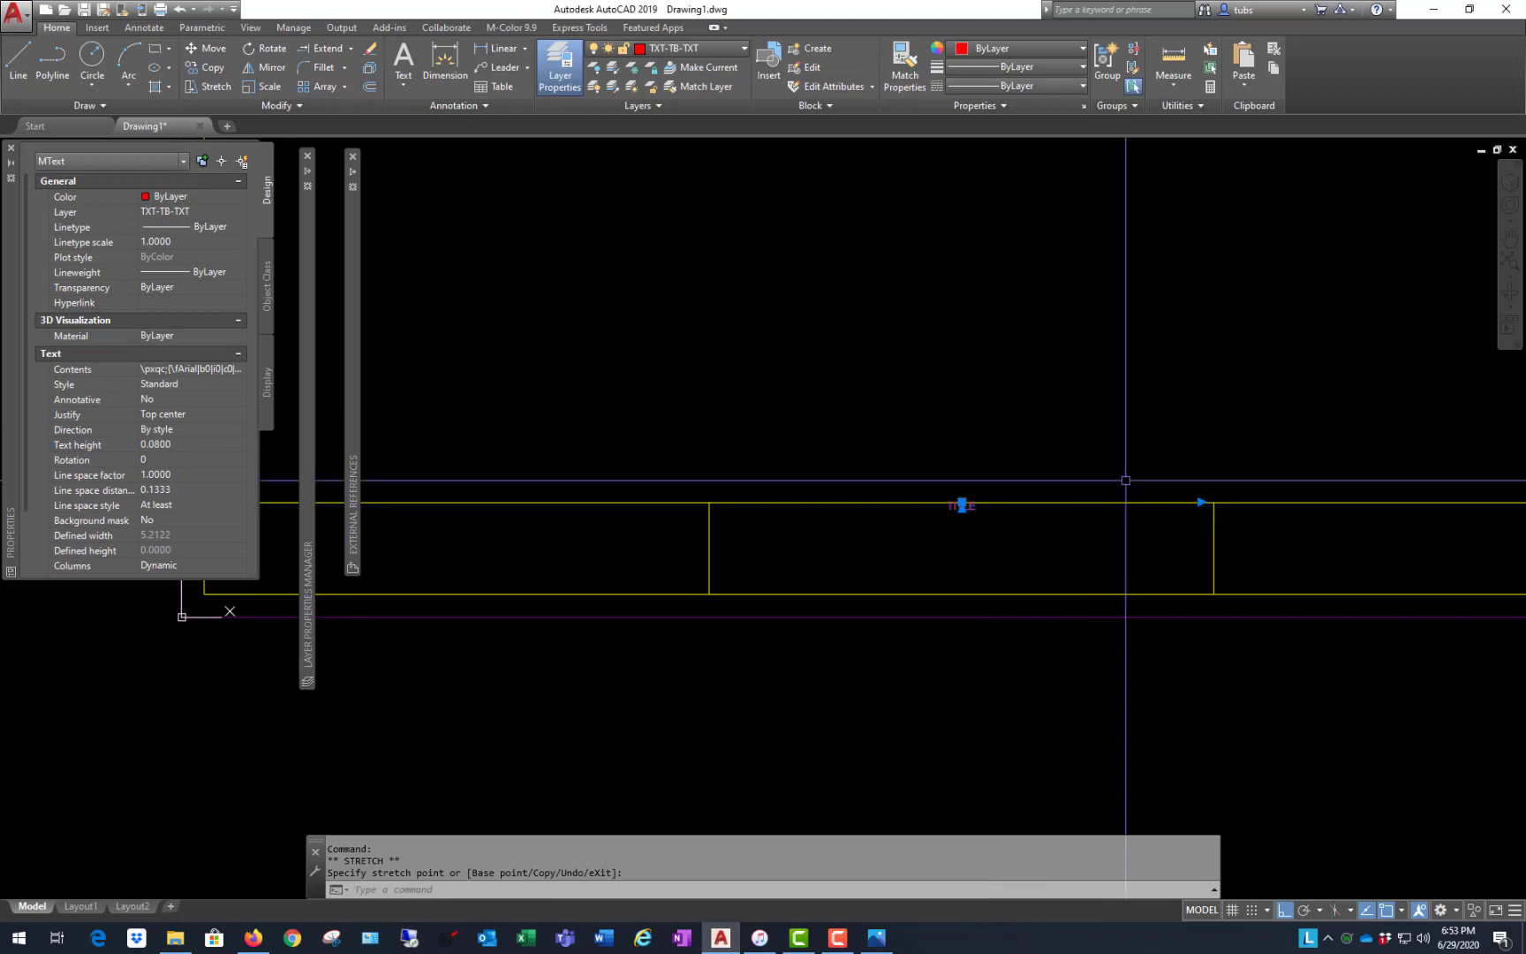
- Set the TITLE text height to 0.15
{"action": "scroll", "coordinate": [1125, 483], "scroll_direction": "up", "scroll_amount": 2}
{"action": "scroll", "coordinate": [849, 606], "scroll_direction": "up", "scroll_amount": 2}
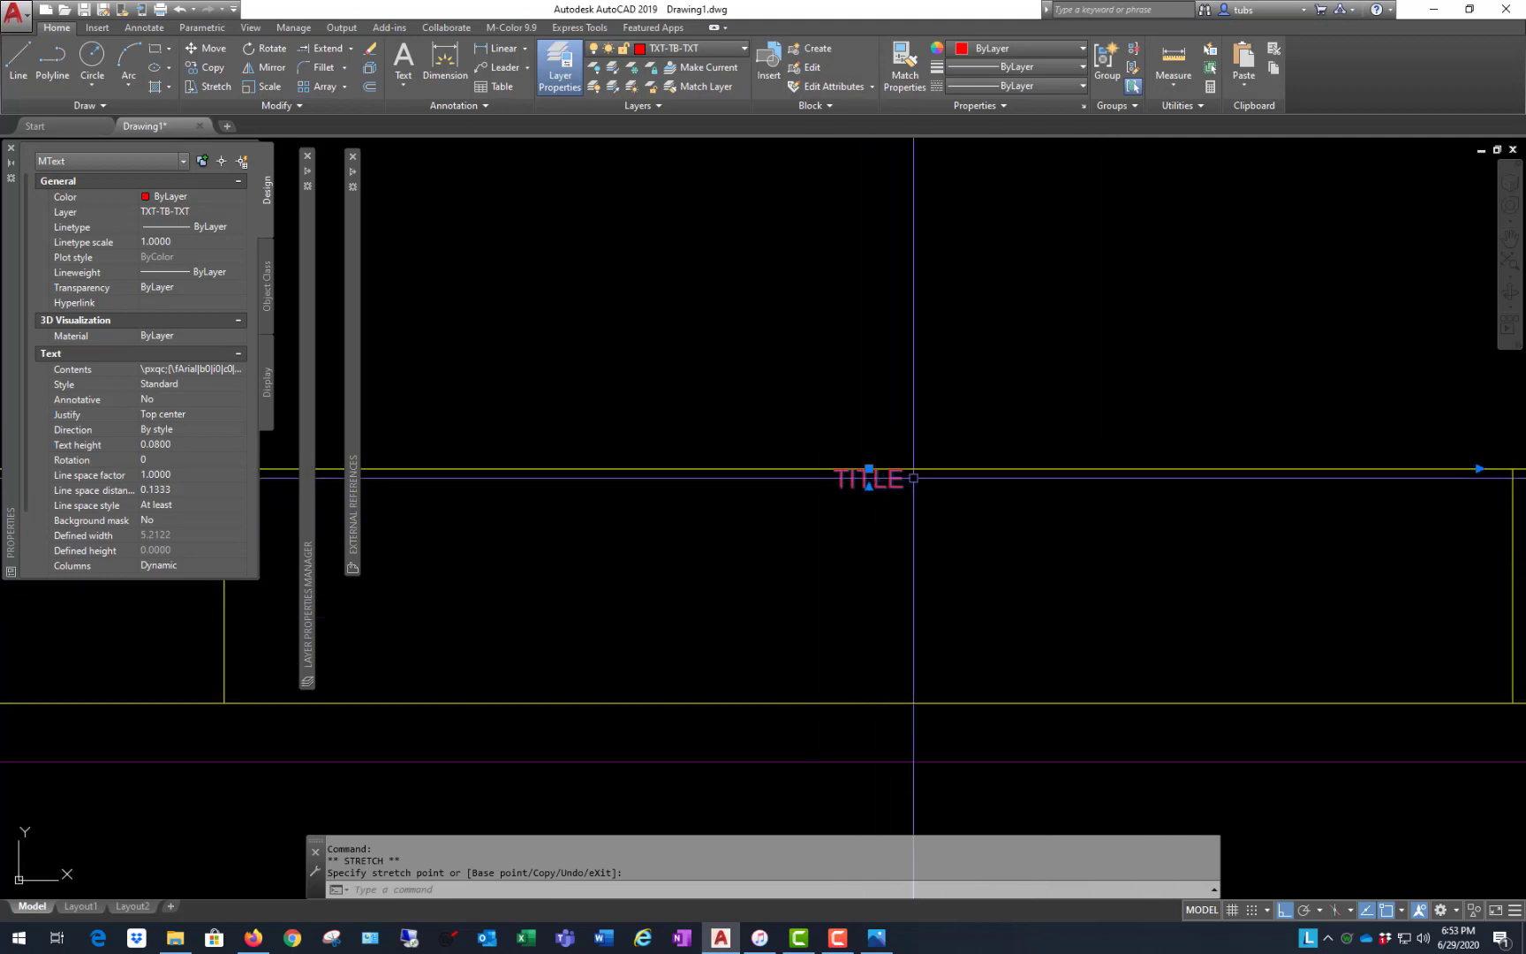
{"action": "left_click", "coordinate": [189, 442]}
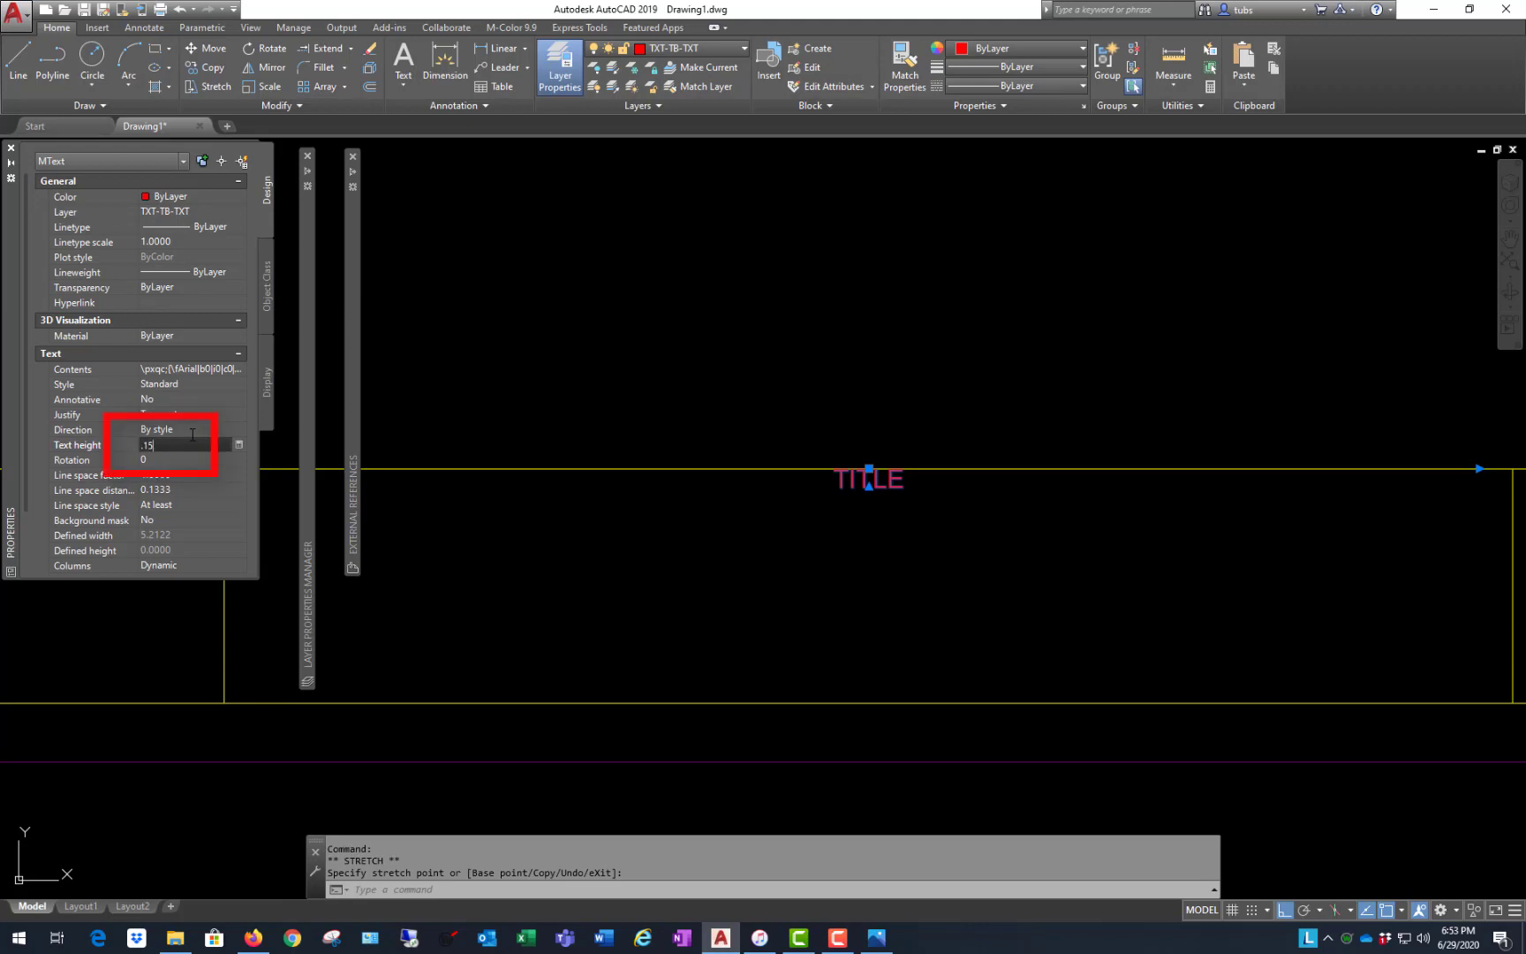
{"action": "type", "text": "0.15"}
{"action": "key", "text": "Tab"}
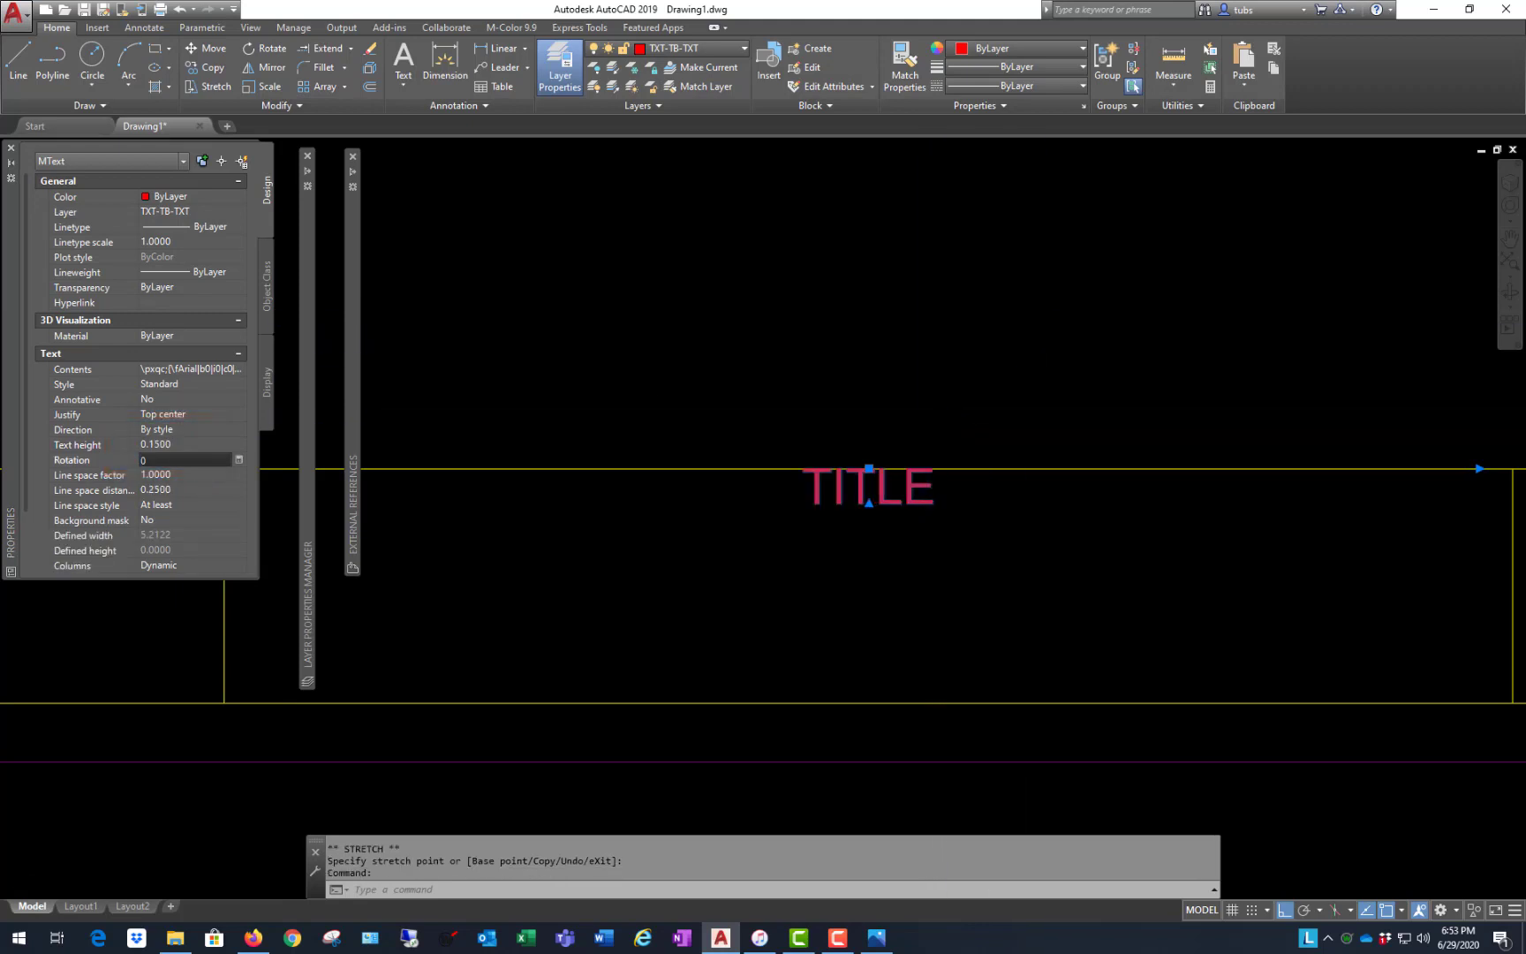
- Move the TITLE text straight down about 0.1 so it sits below the cell's upper line
{"action": "scroll", "coordinate": [942, 428], "scroll_direction": "down", "scroll_amount": 1}
{"action": "scroll", "coordinate": [899, 442], "scroll_direction": "up", "scroll_amount": 1}
{"action": "scroll", "coordinate": [998, 357], "scroll_direction": "down", "scroll_amount": 2}
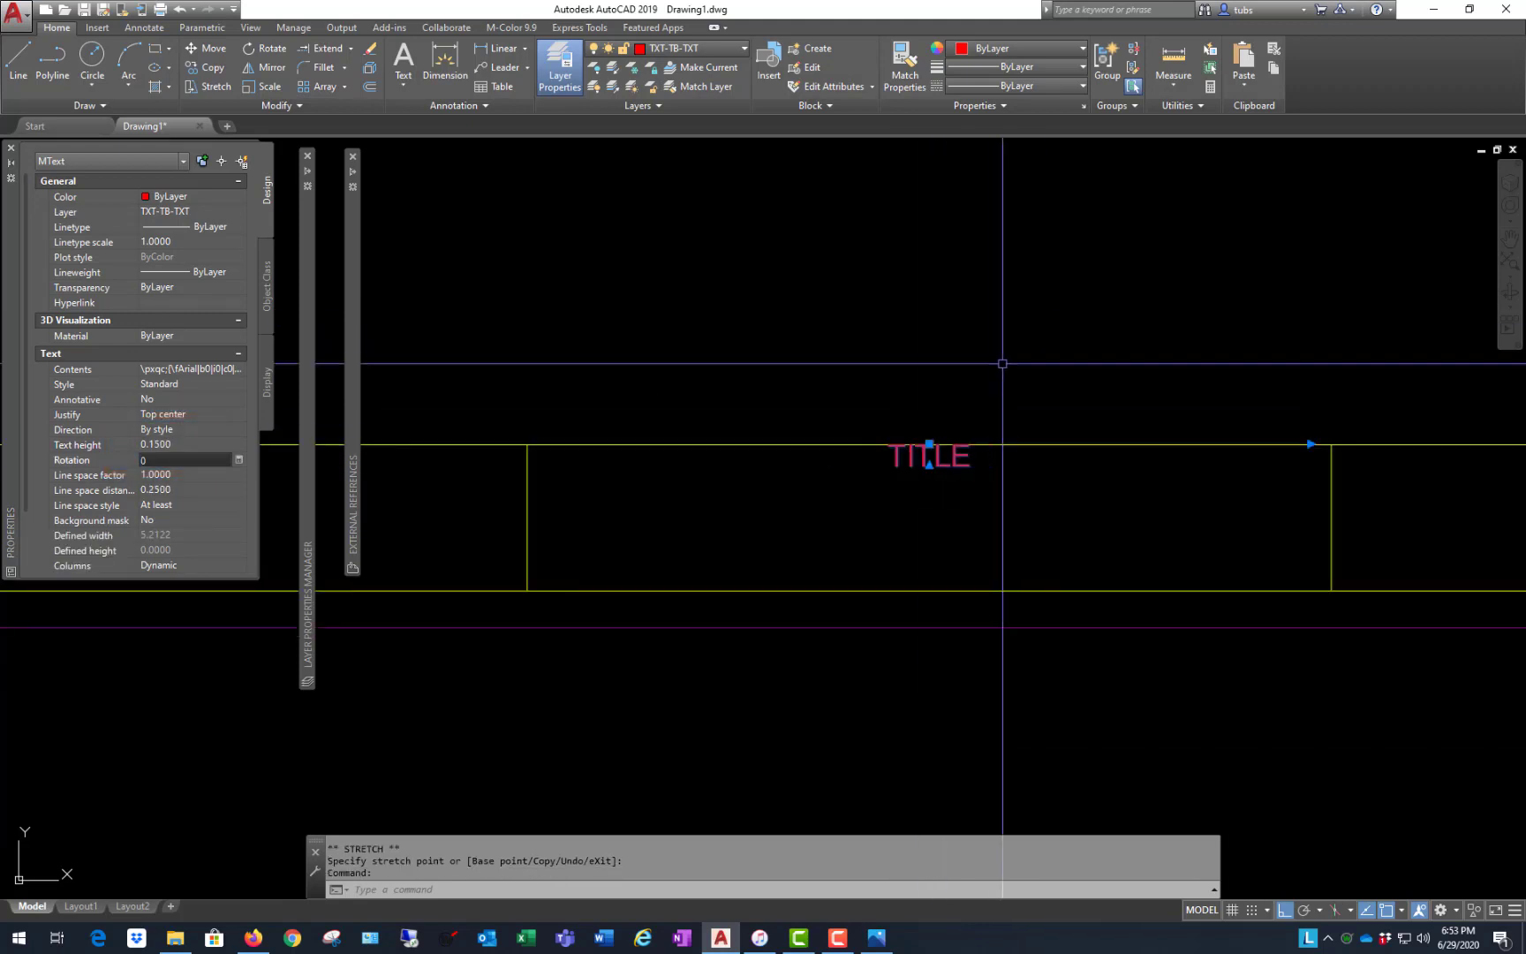
{"action": "type", "text": "m"}
{"action": "key", "text": "Return"}
{"action": "left_click", "coordinate": [1042, 301]}
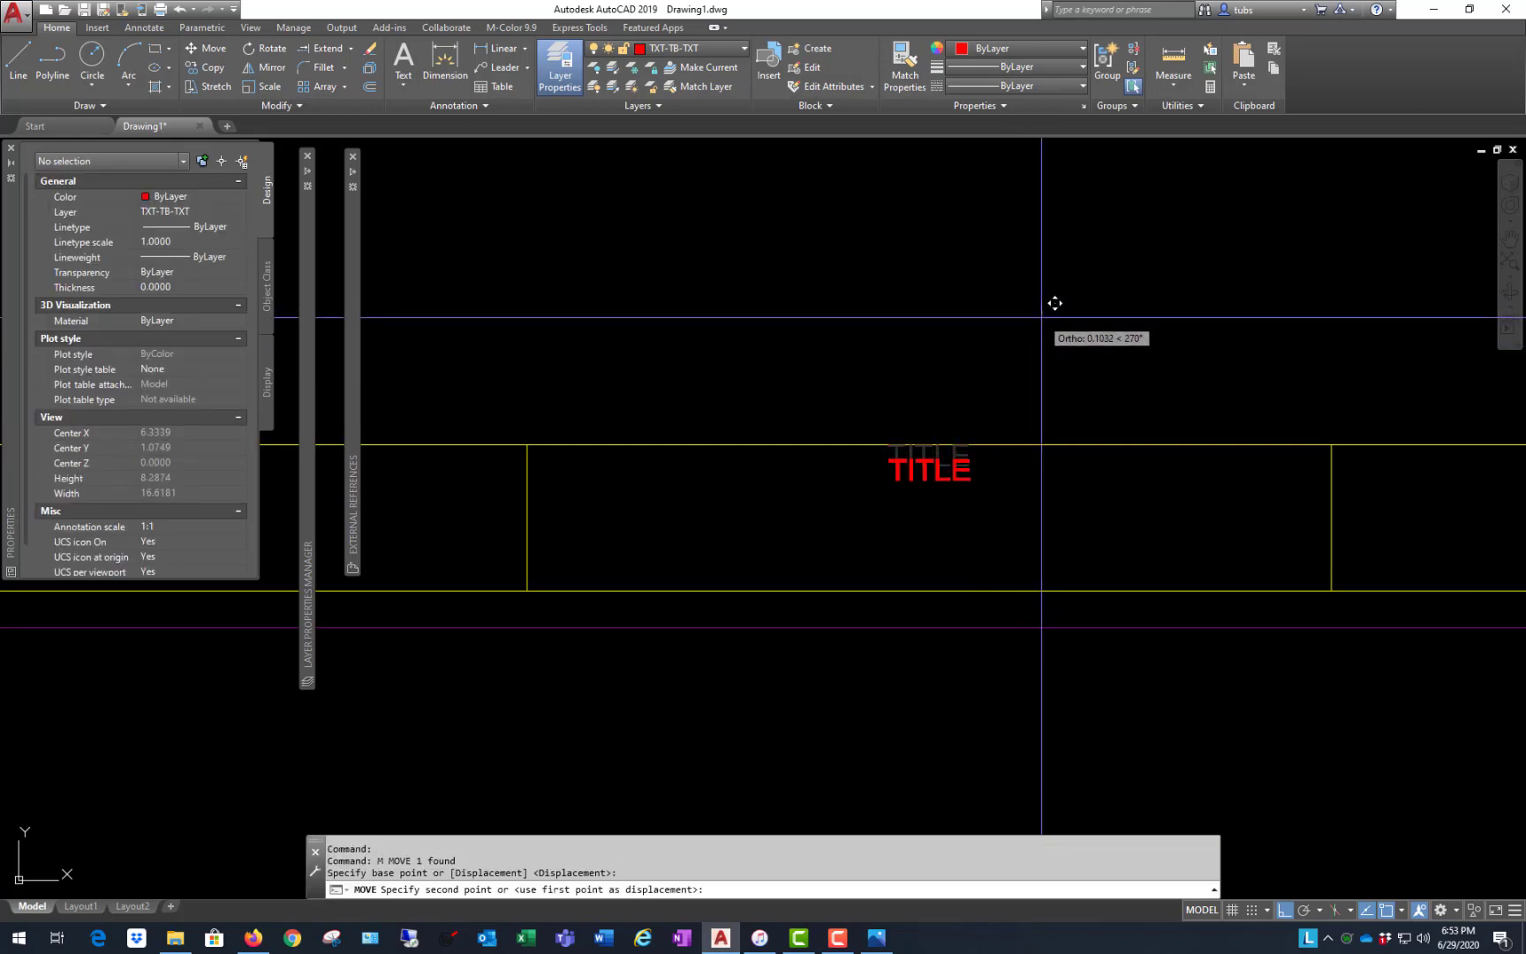
{"action": "left_click", "coordinate": [1051, 304]}
- Compare the title block layout with the hand-drawn reference sketch, checking the notes, title and date positions
{"action": "scroll", "coordinate": [1053, 495], "scroll_direction": "down", "scroll_amount": 1}
{"action": "scroll", "coordinate": [1108, 499], "scroll_direction": "down", "scroll_amount": 1}
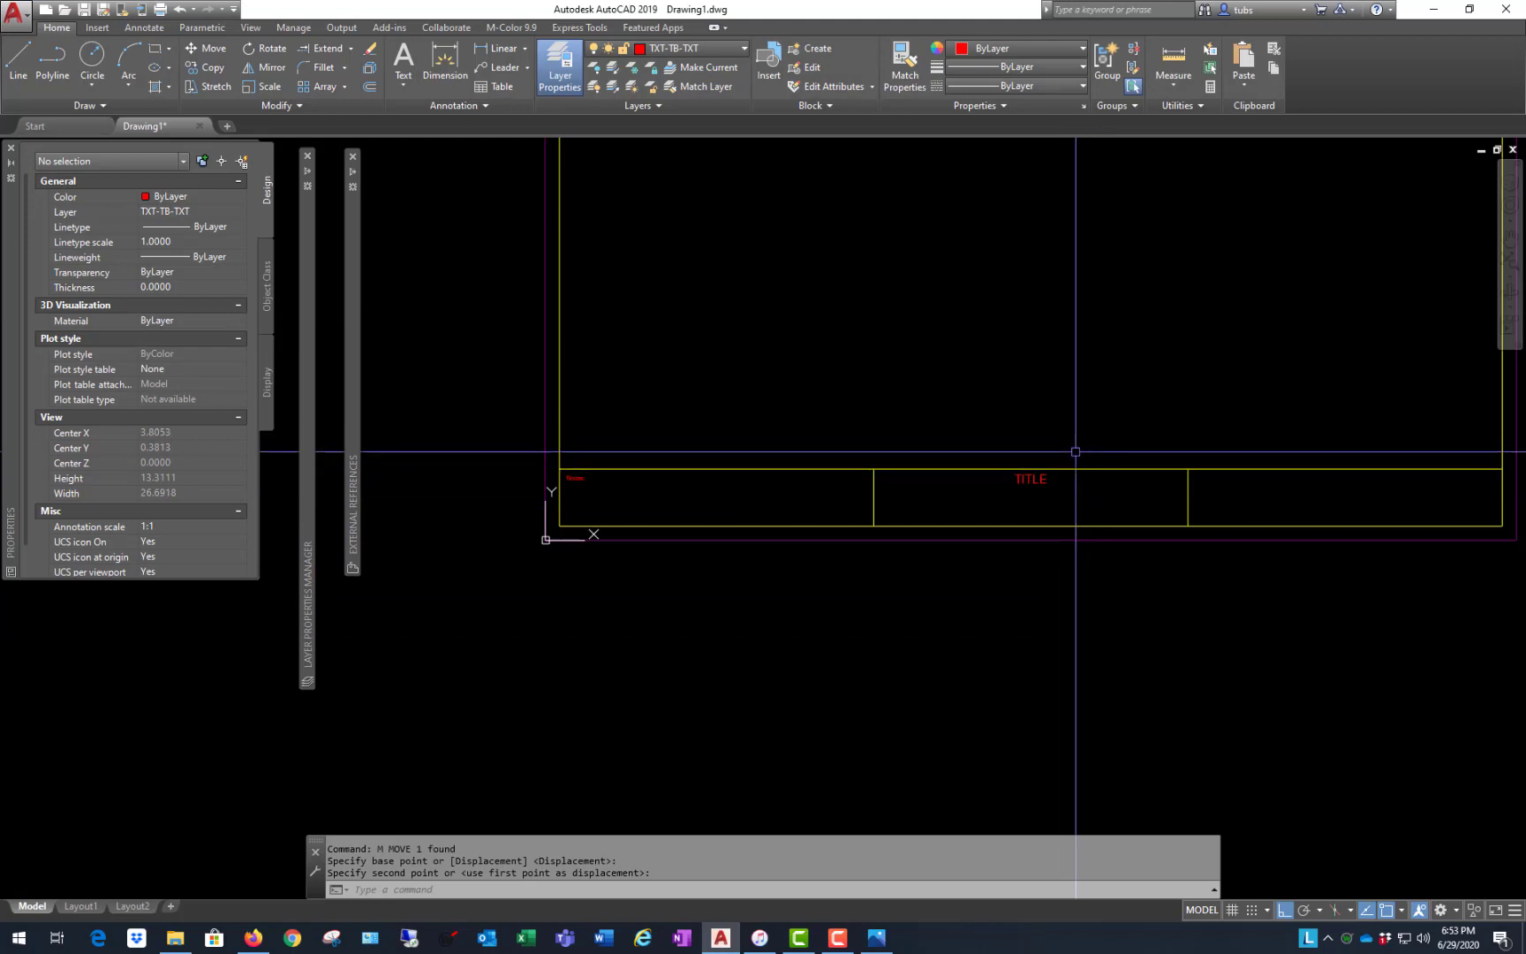
{"action": "scroll", "coordinate": [664, 667], "scroll_direction": "down", "scroll_amount": 1}
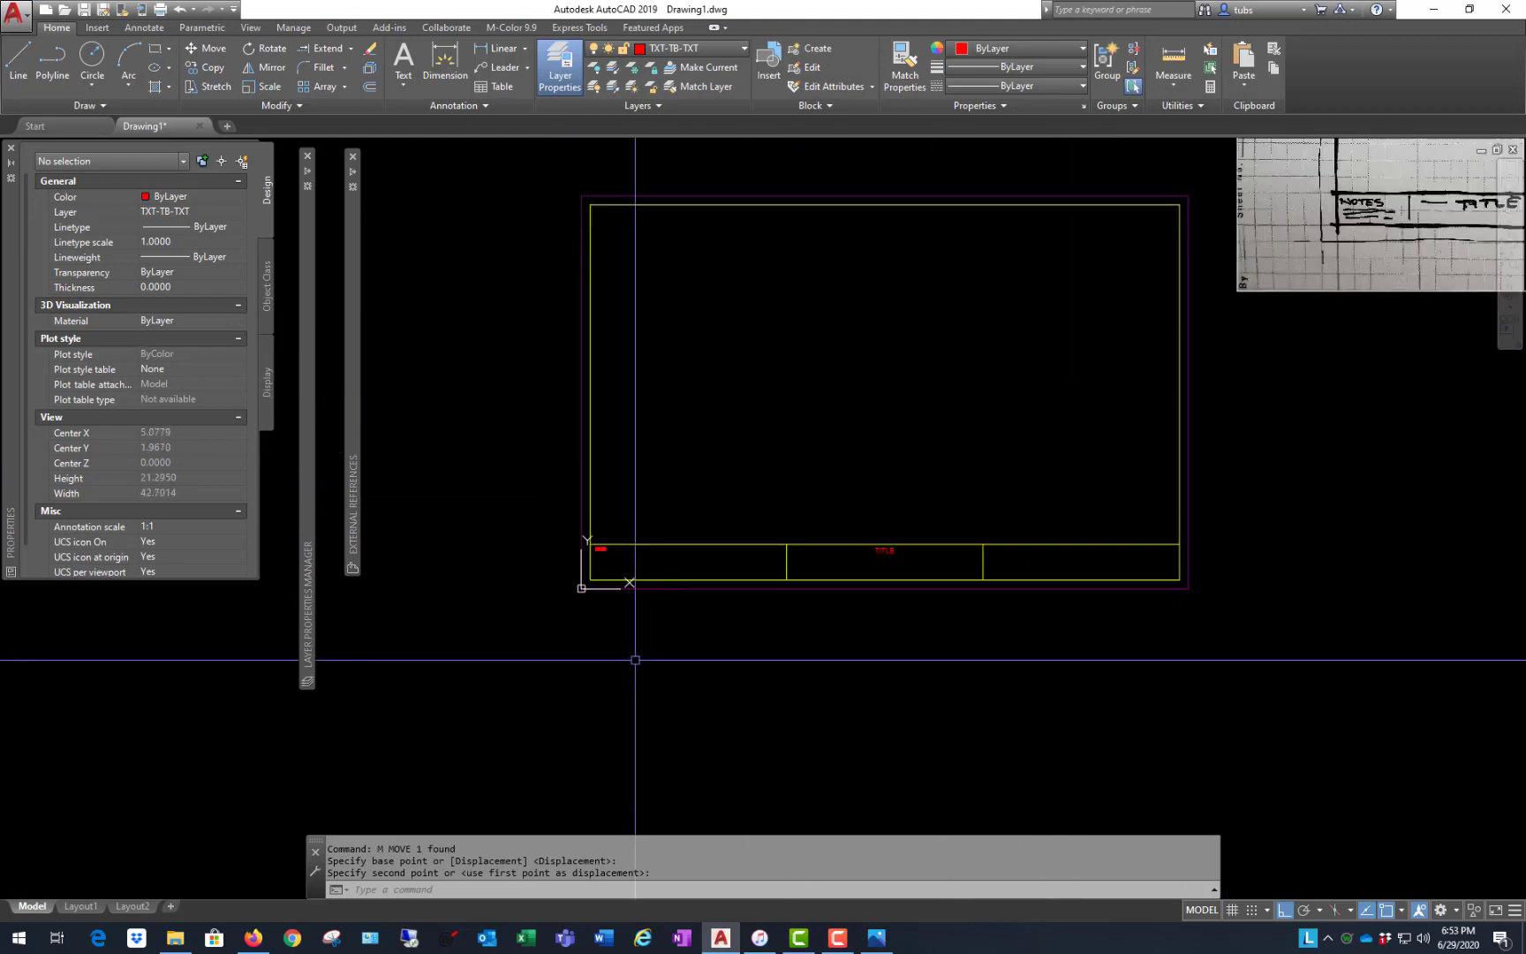
{"action": "scroll", "coordinate": [919, 336], "scroll_direction": "up", "scroll_amount": 1}
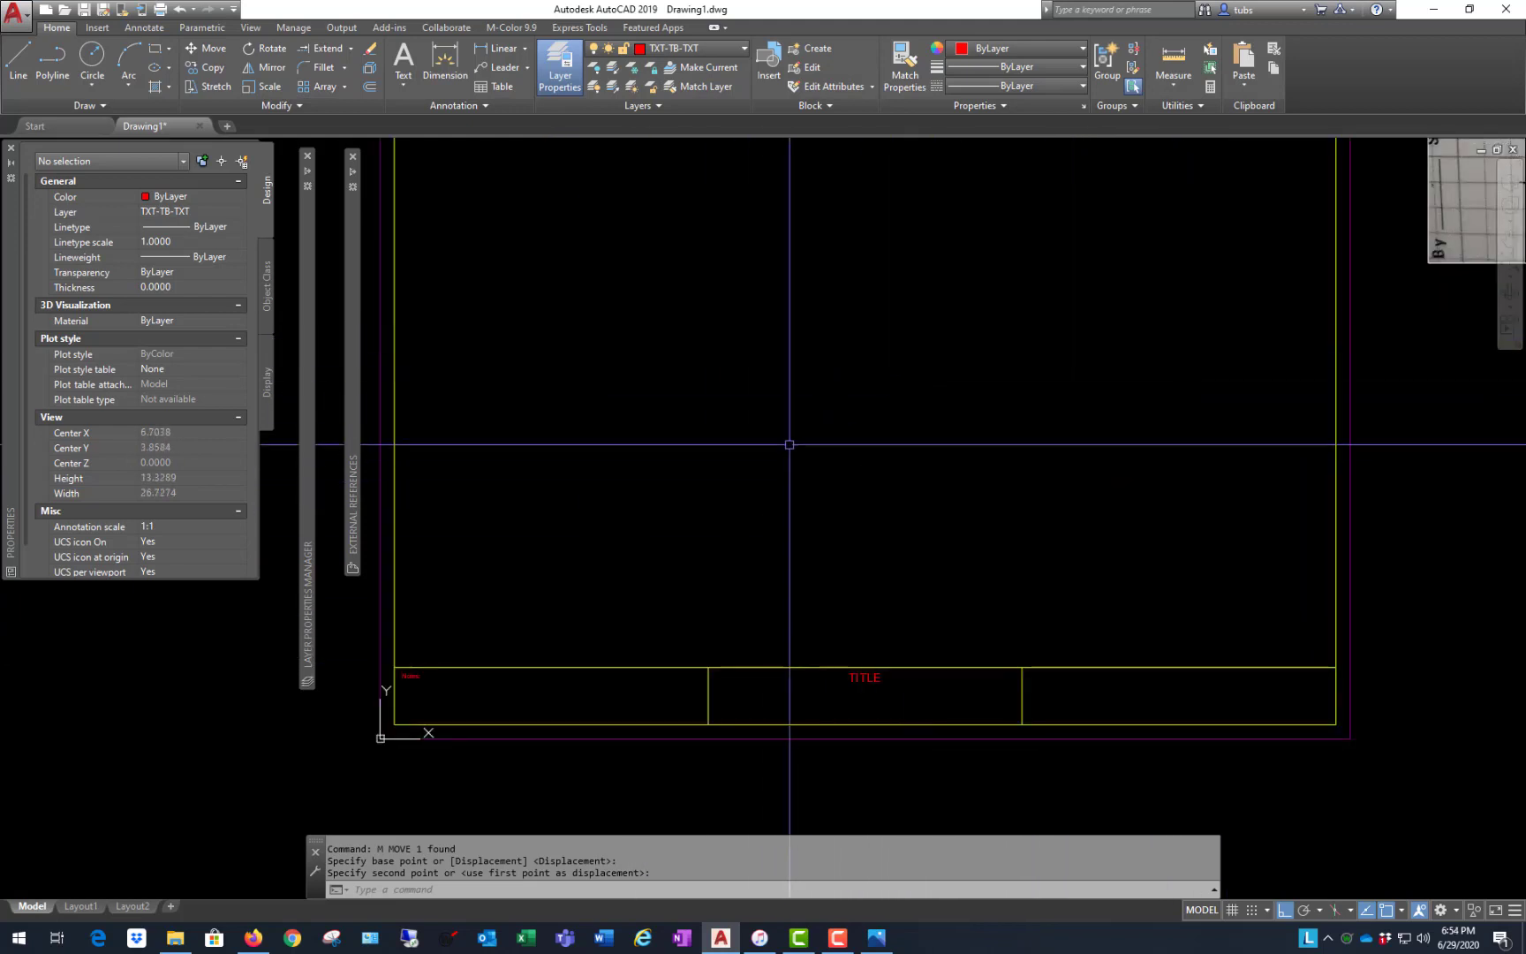
{"action": "scroll", "coordinate": [788, 442], "scroll_direction": "down", "scroll_amount": 1}
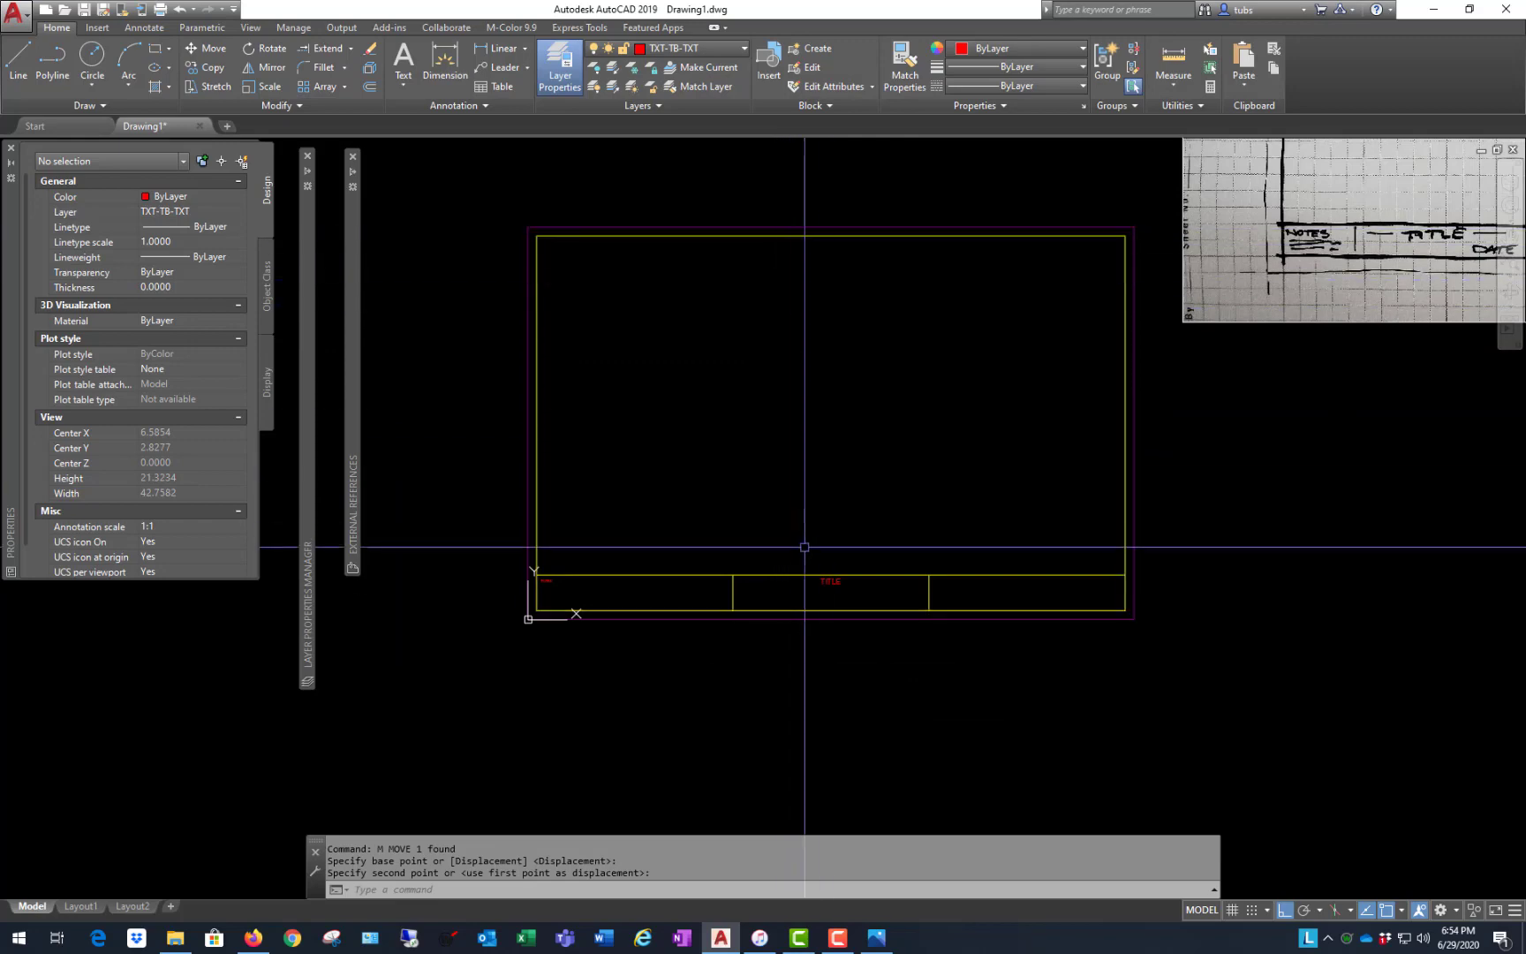
{"action": "scroll", "coordinate": [795, 534], "scroll_direction": "up", "scroll_amount": 1}
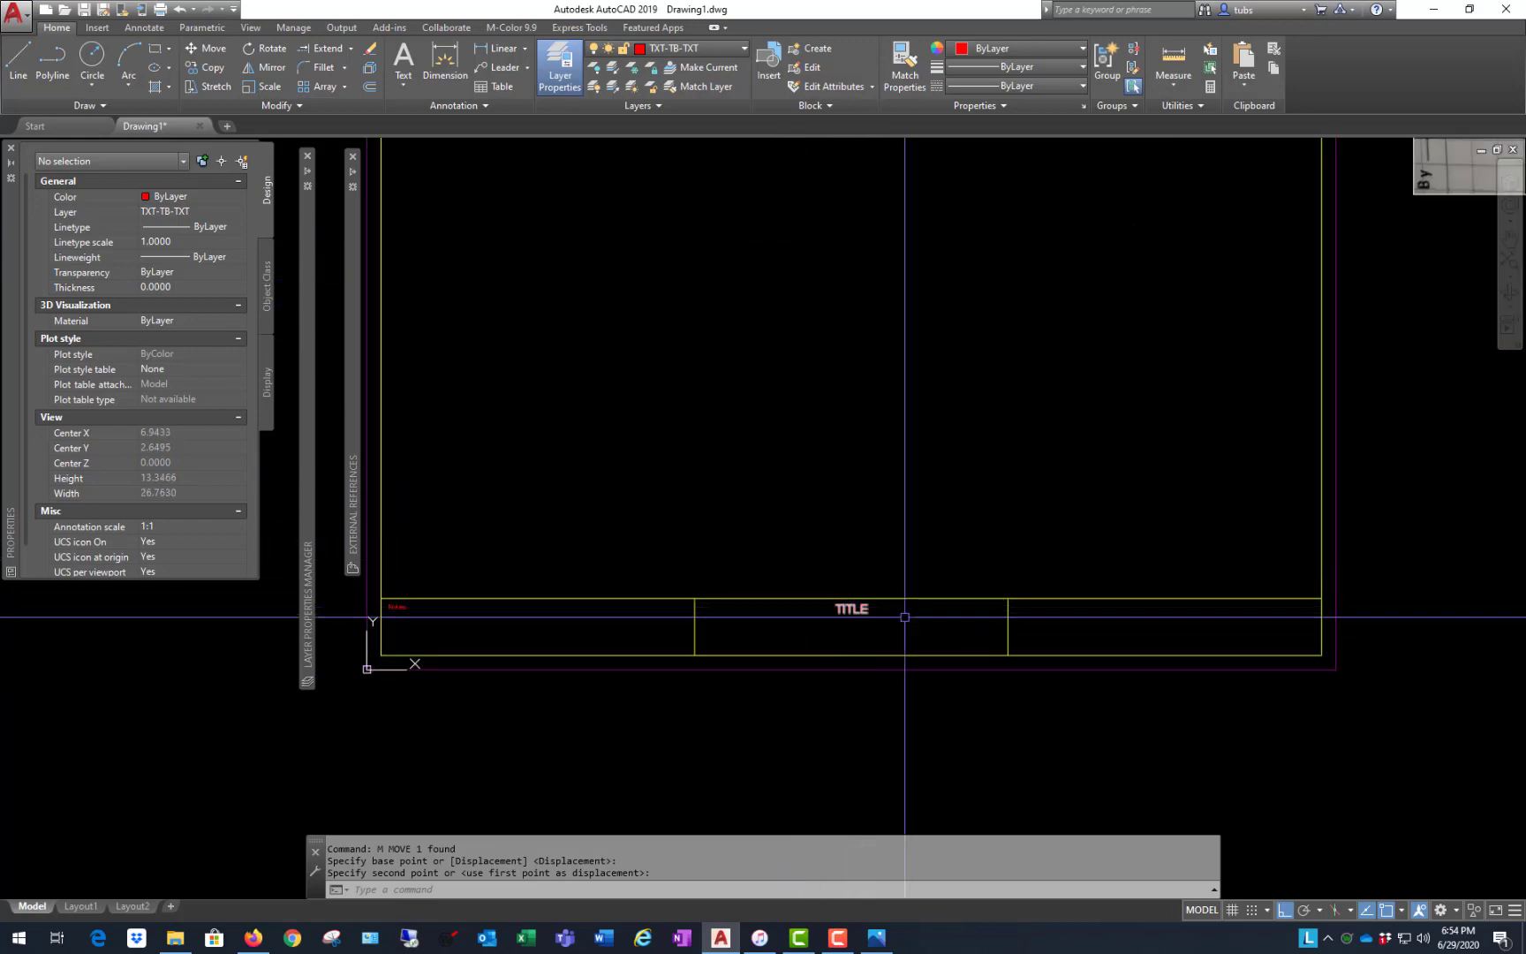
{"action": "scroll", "coordinate": [1205, 664], "scroll_direction": "up", "scroll_amount": 2}
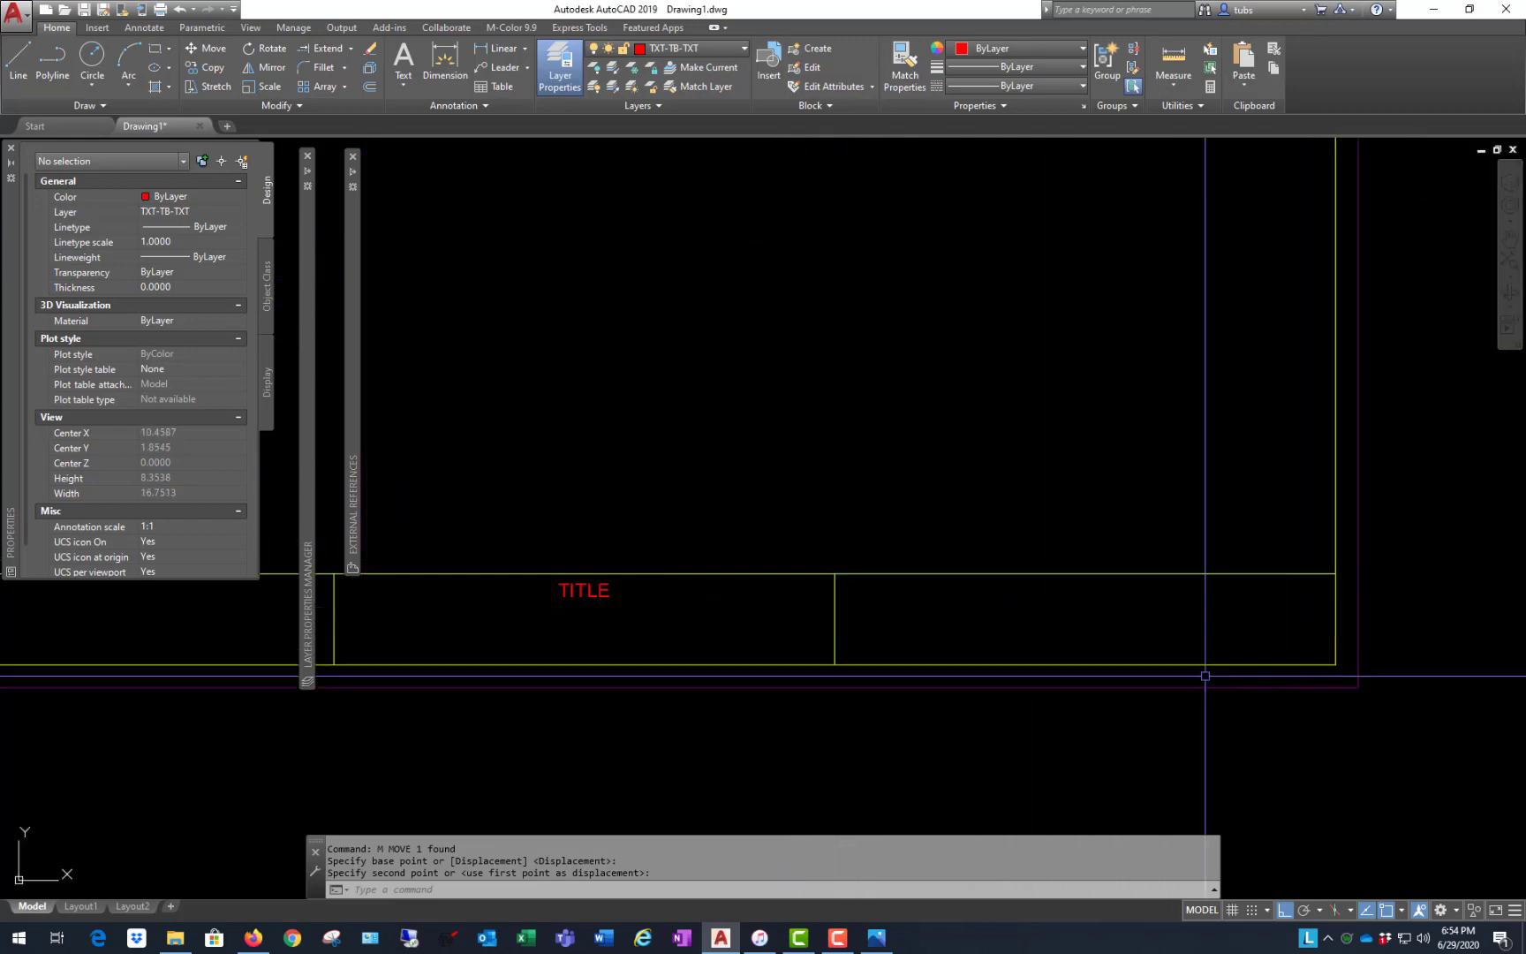
{"action": "scroll", "coordinate": [1199, 671], "scroll_direction": "down", "scroll_amount": 5}
{"action": "scroll", "coordinate": [1160, 470], "scroll_direction": "up", "scroll_amount": 7}
{"action": "scroll", "coordinate": [1160, 470], "scroll_direction": "down", "scroll_amount": 5}
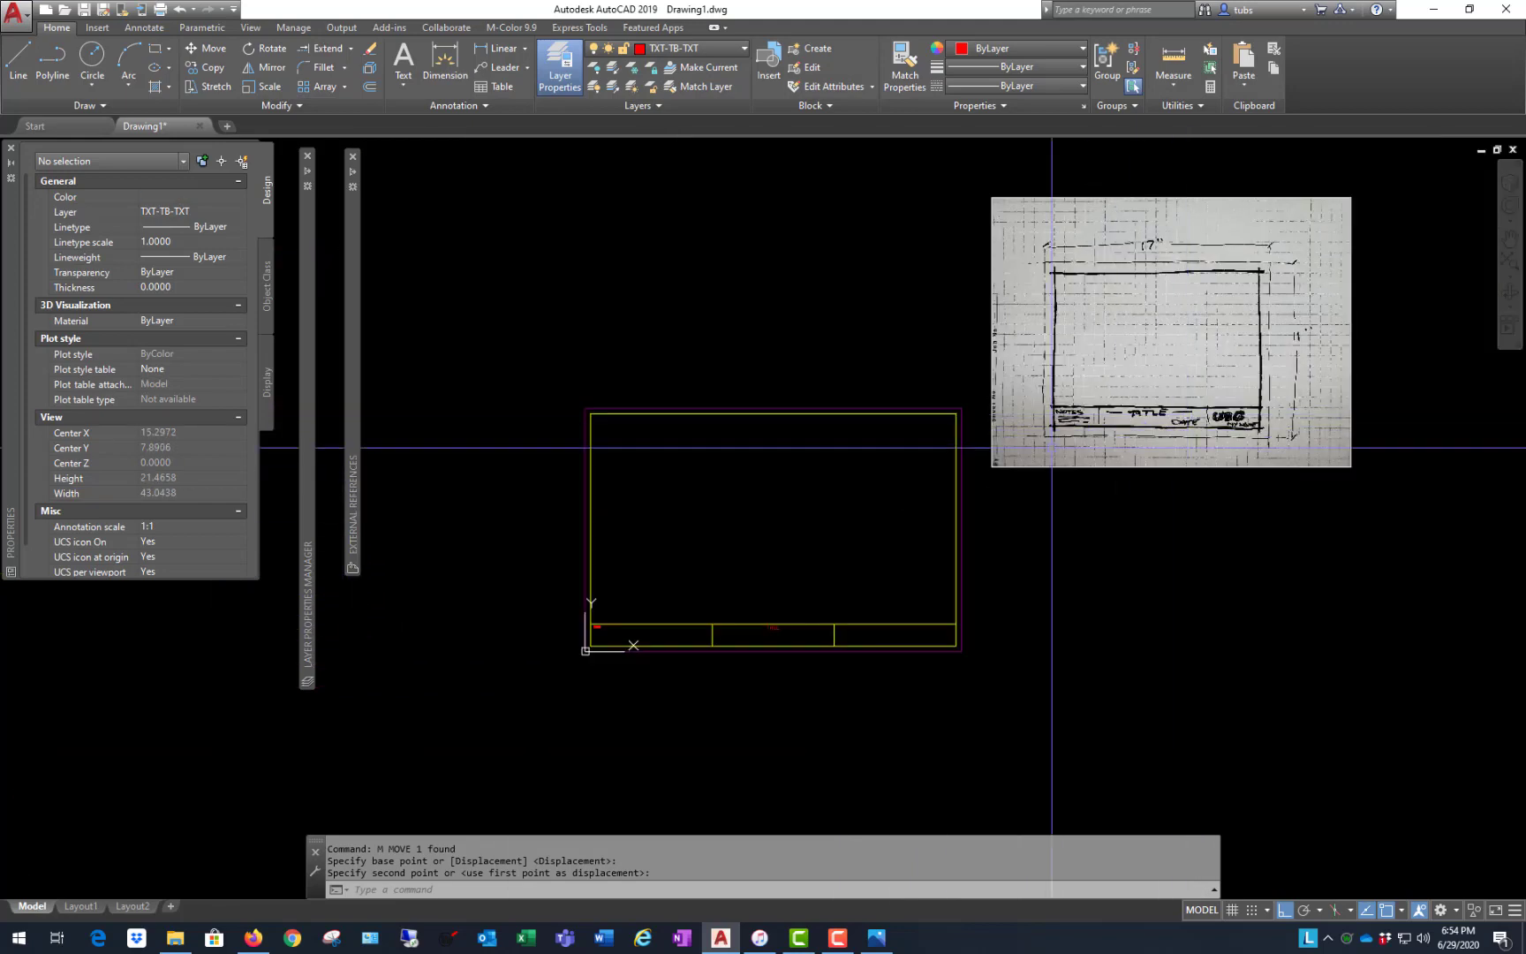
{"action": "scroll", "coordinate": [913, 424], "scroll_direction": "up", "scroll_amount": 6}
{"action": "scroll", "coordinate": [784, 451], "scroll_direction": "down", "scroll_amount": 1}
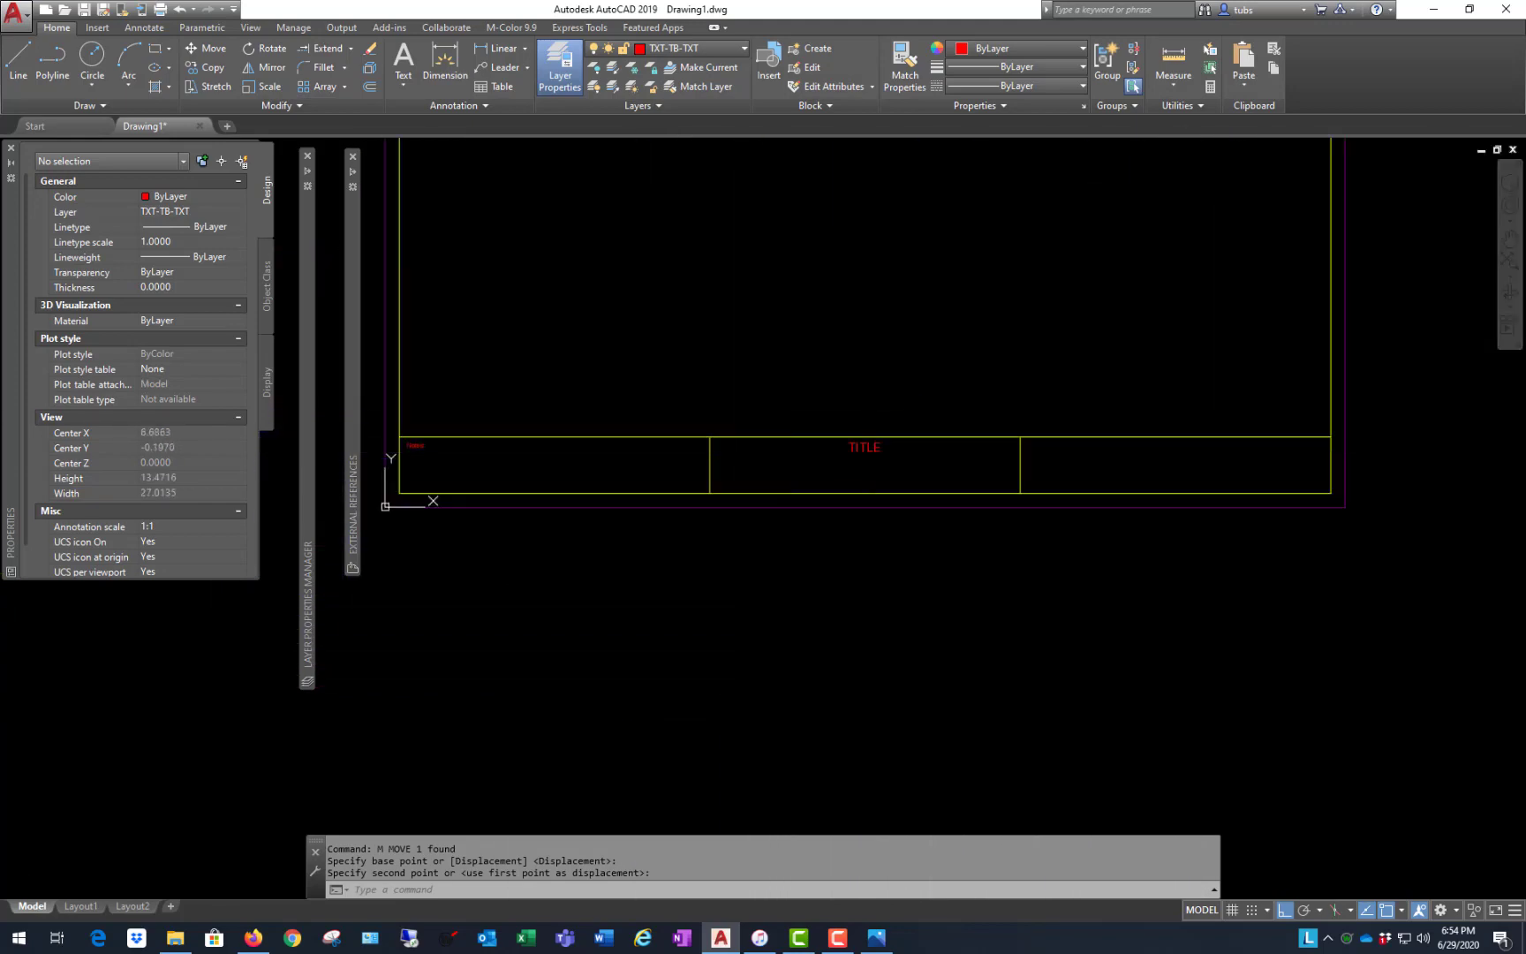
- Copy the TITLE text into the lower-right area of the middle title block cell with Ortho off
{"action": "left_click", "coordinate": [861, 447]}
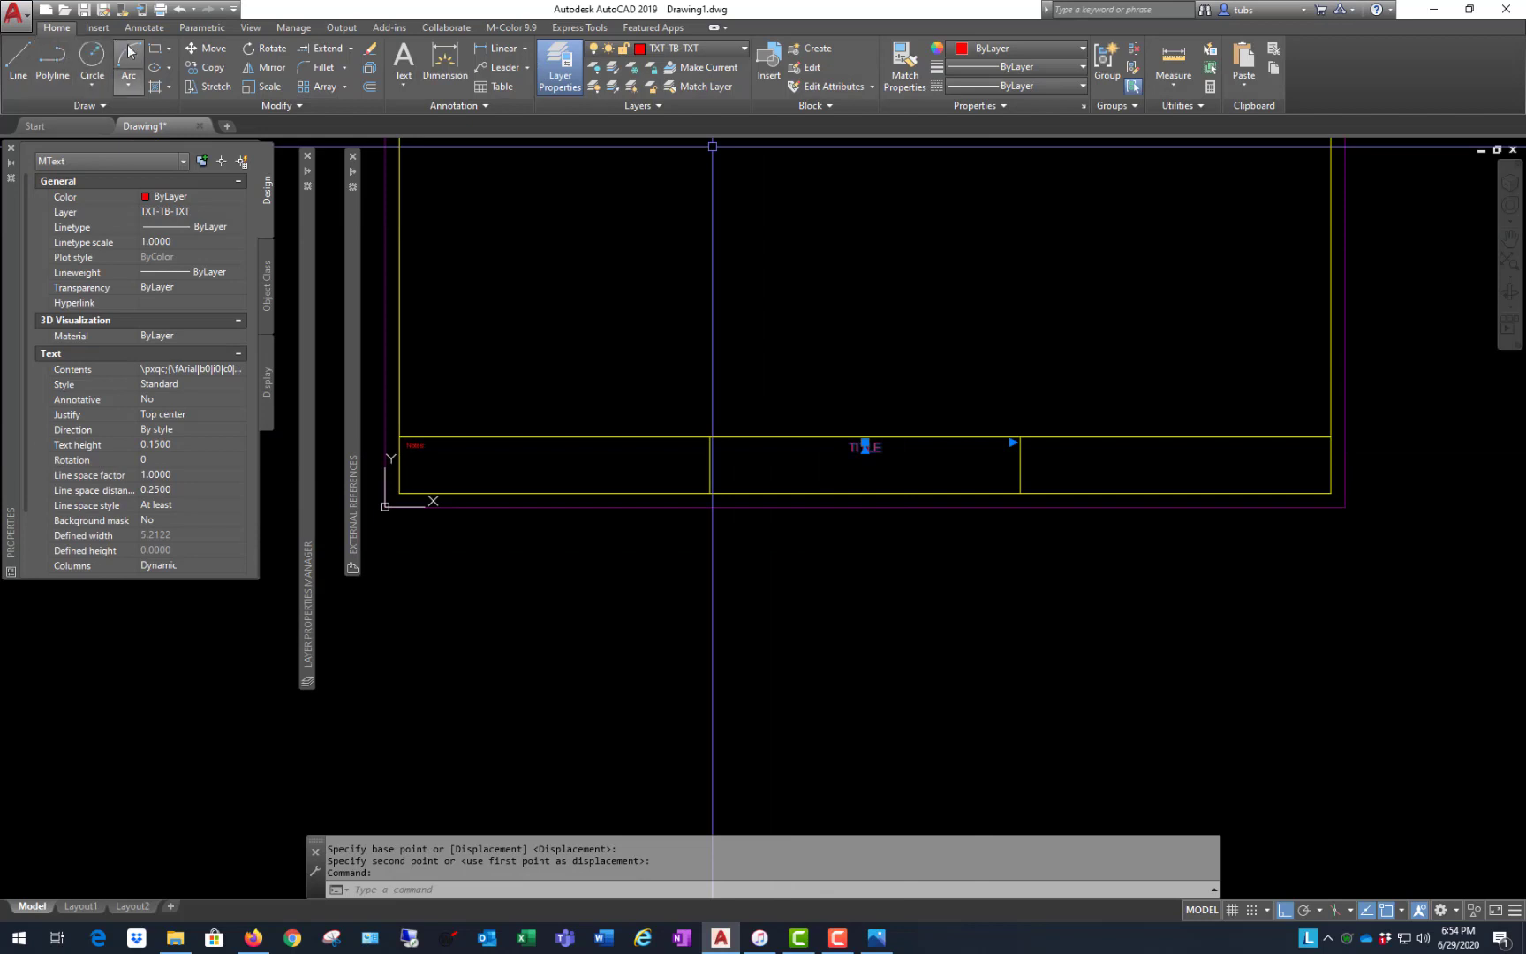
{"action": "key", "text": "Escape"}
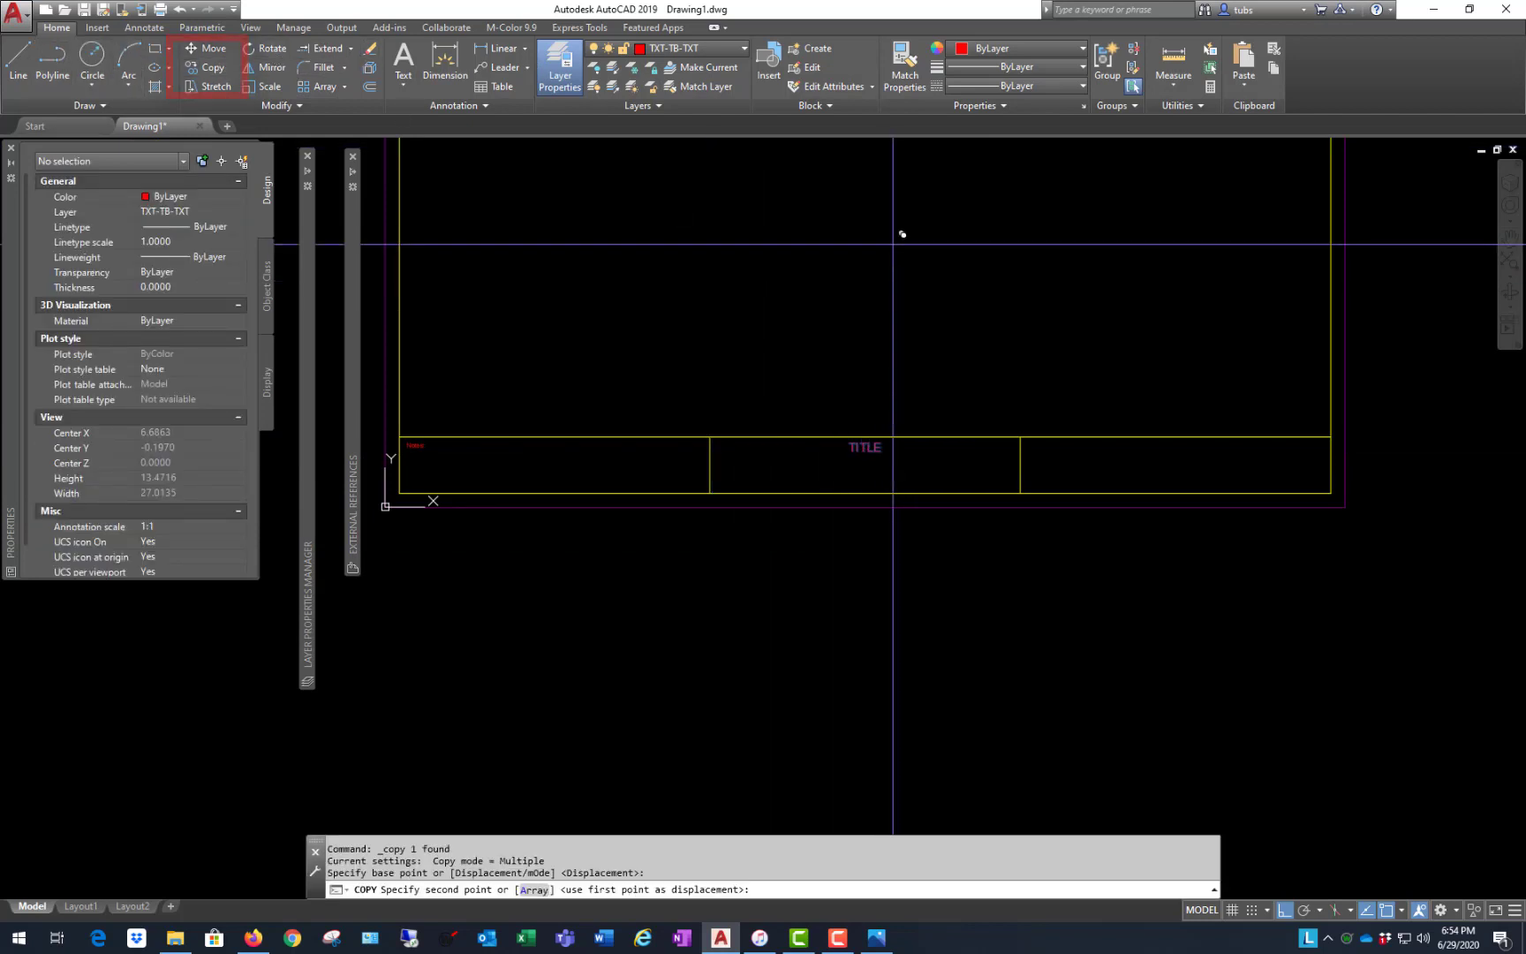
{"action": "left_click", "coordinate": [894, 245]}
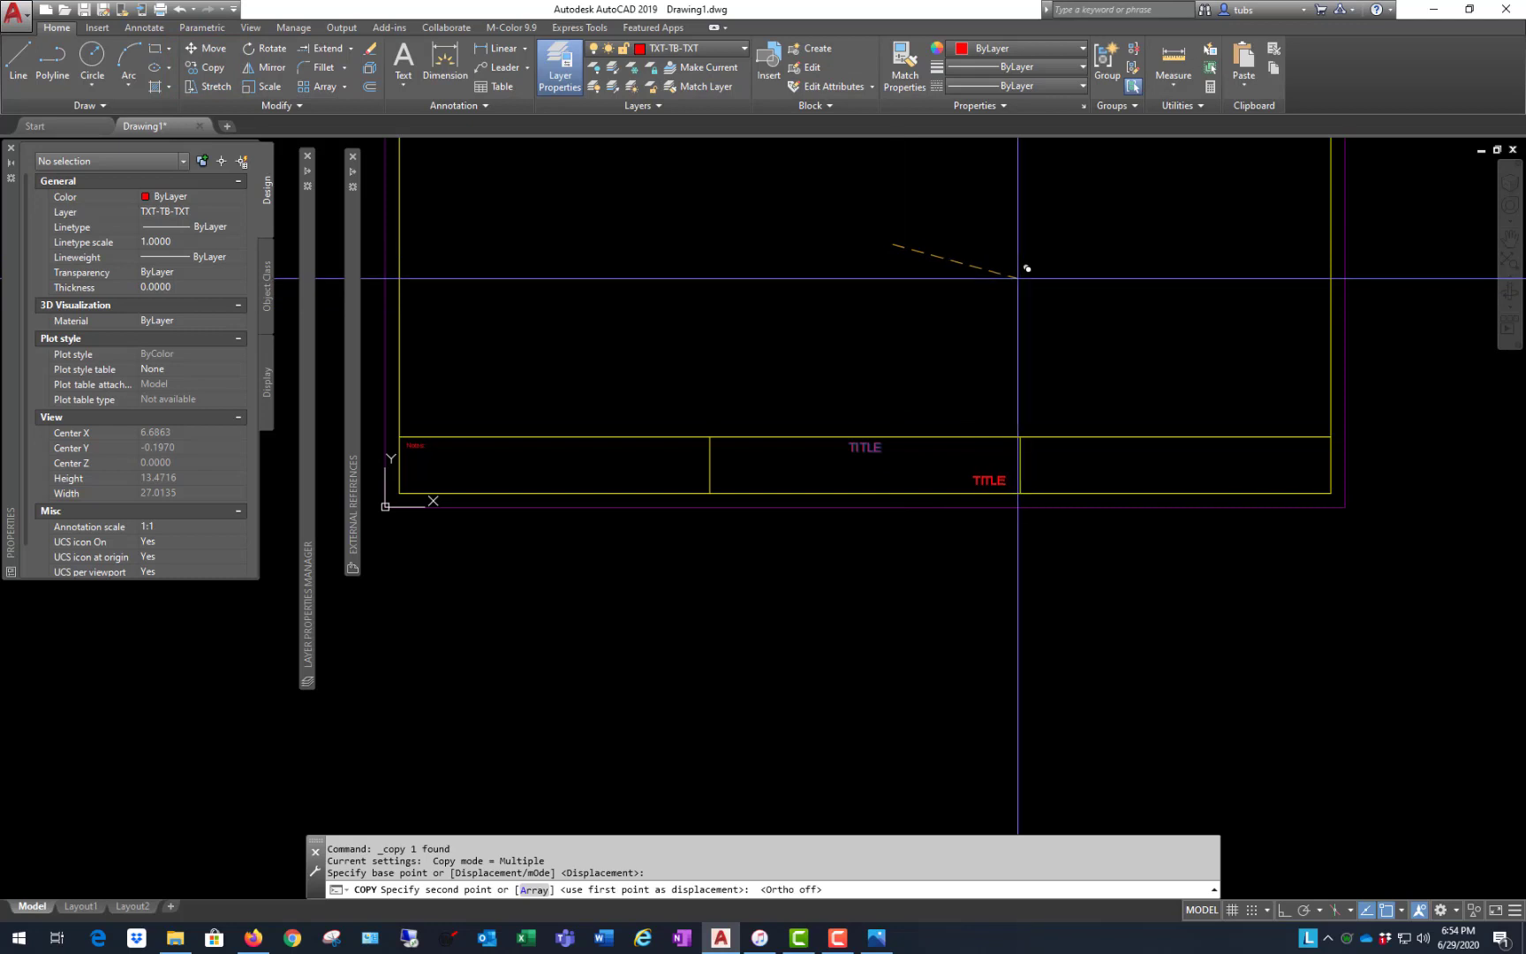
{"action": "left_click", "coordinate": [1018, 278]}
{"action": "key", "text": "Return"}
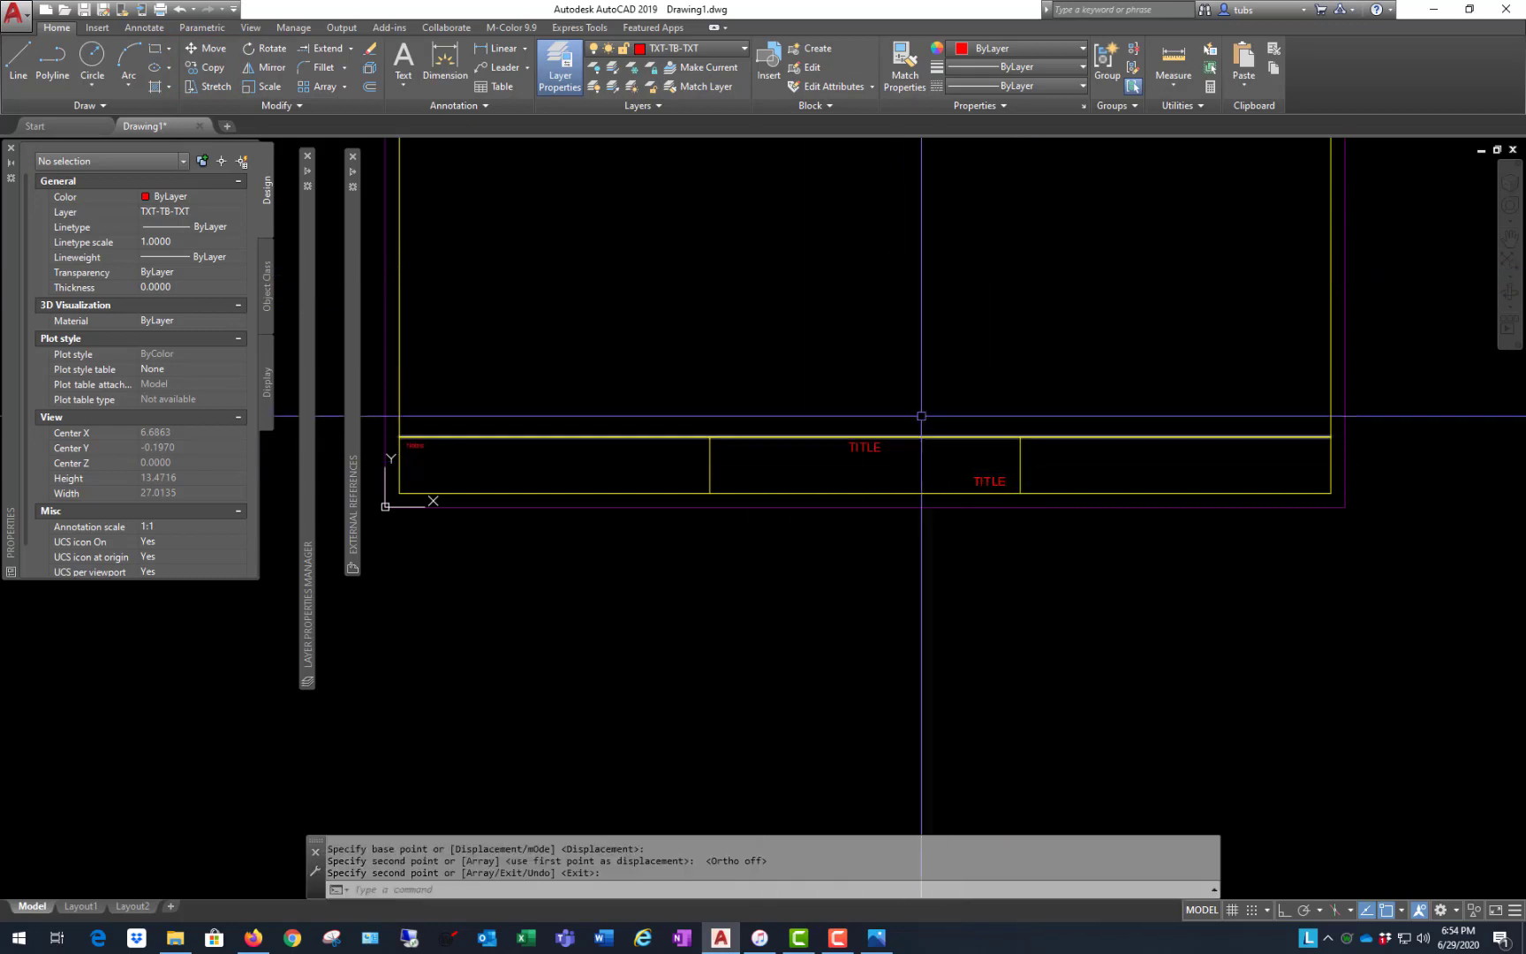
- Set the copied TITLE text's justification to Bottom right
{"action": "scroll", "coordinate": [998, 460], "scroll_direction": "up", "scroll_amount": 4}
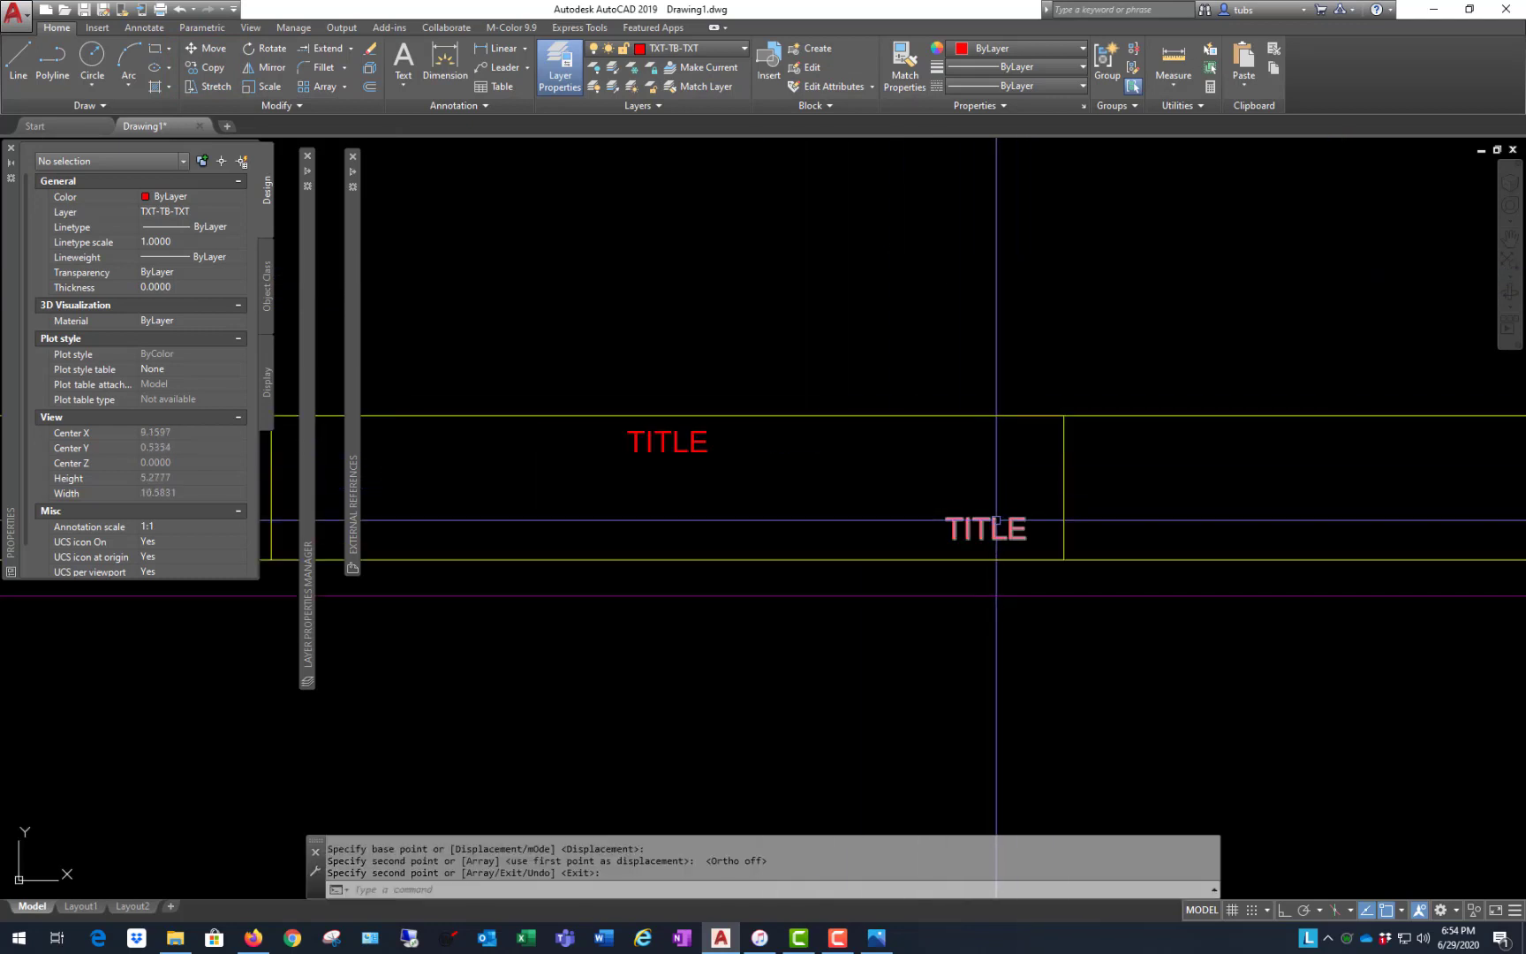
{"action": "left_click", "coordinate": [995, 523]}
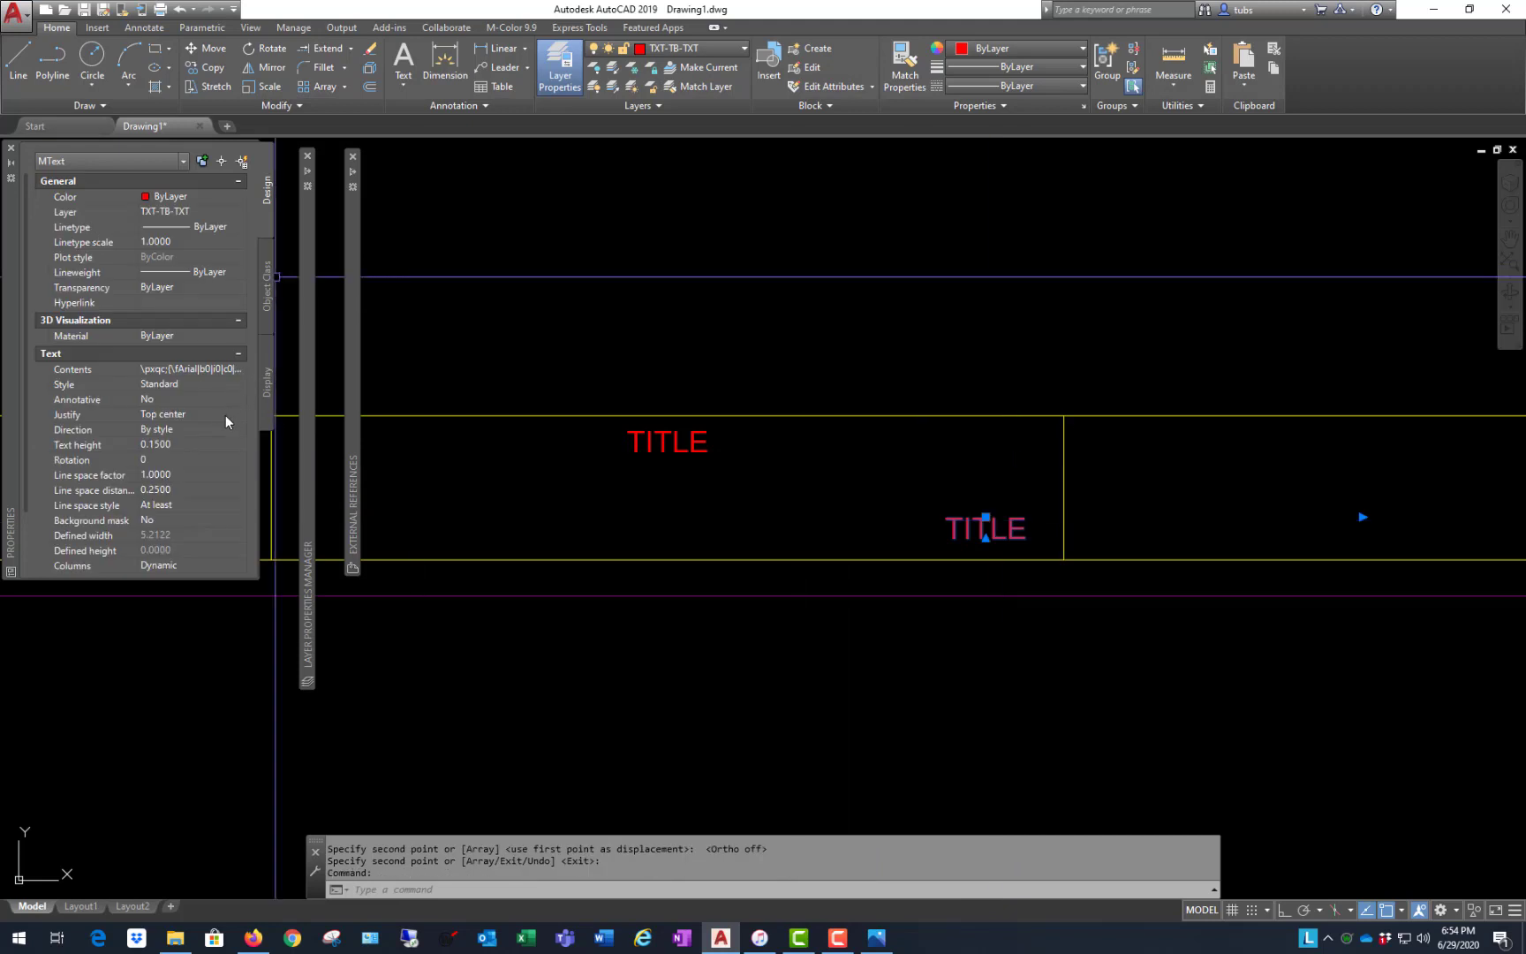
{"action": "left_click", "coordinate": [237, 415]}
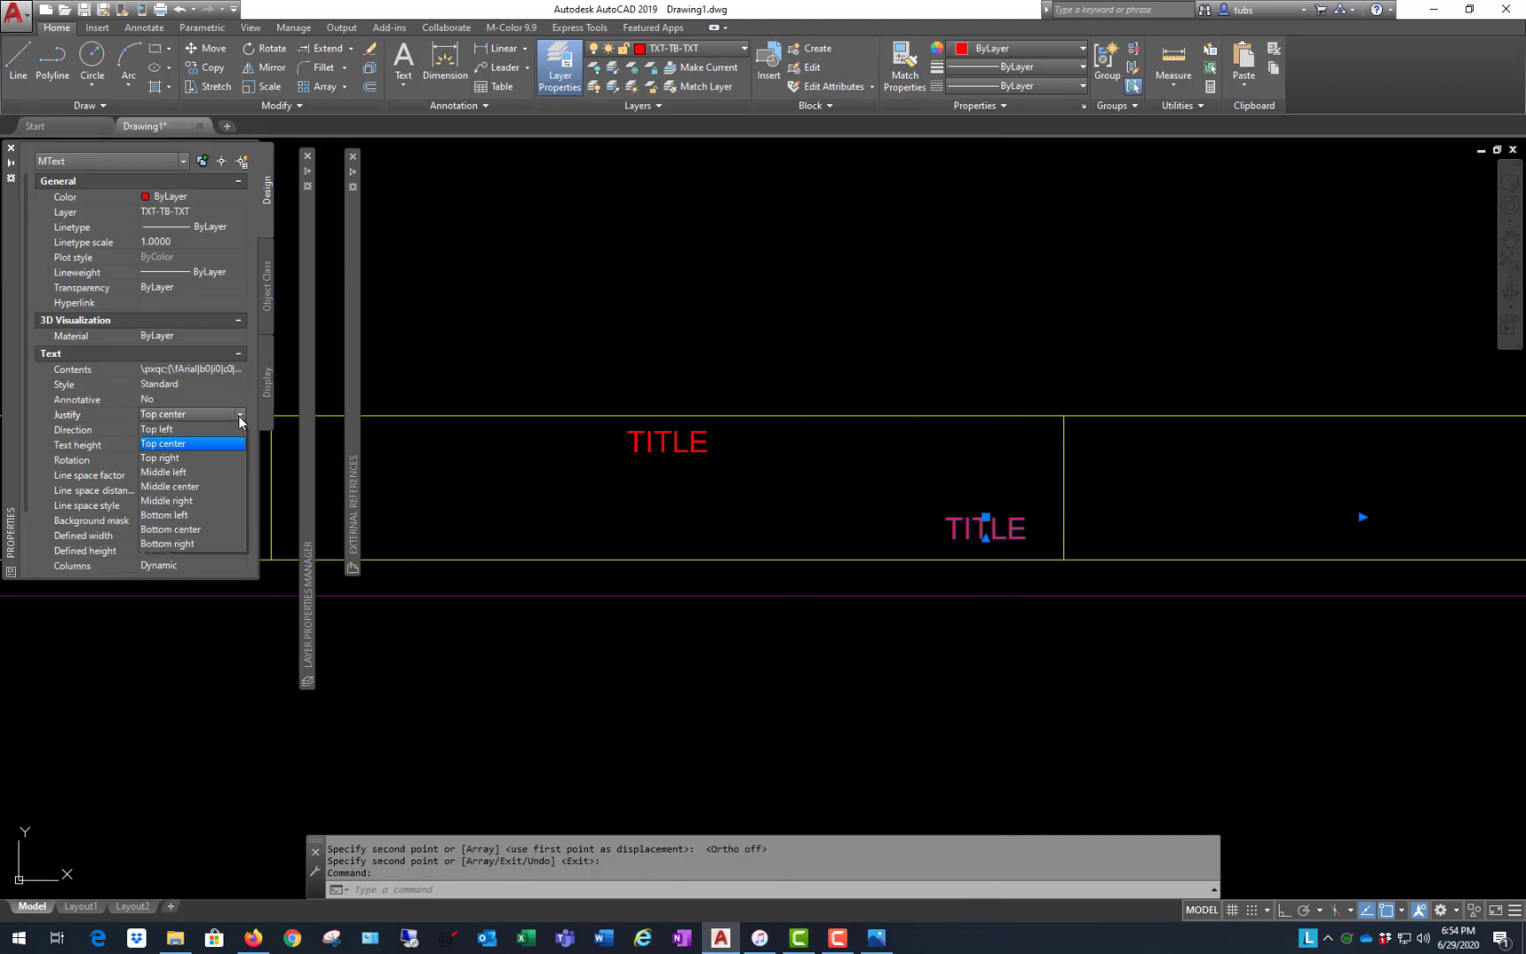
{"action": "left_click", "coordinate": [207, 544]}
{"action": "scroll", "coordinate": [961, 403], "scroll_direction": "down", "scroll_amount": 2}
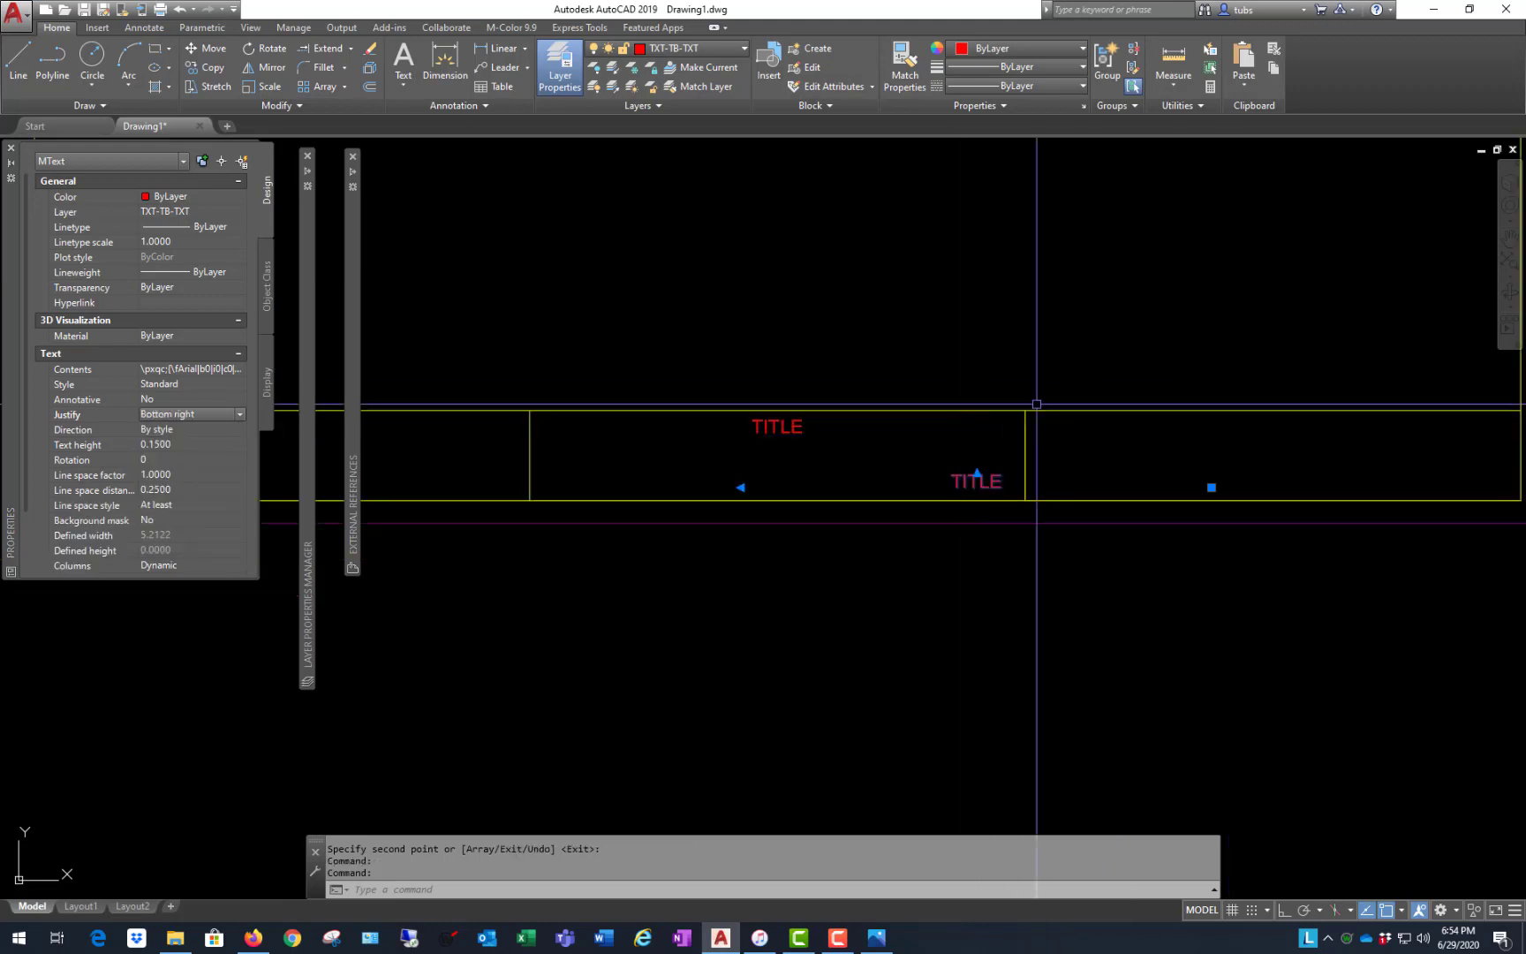
- Move the copied text by its insertion point to just inside the middle cell's lower-right corner
{"action": "left_click", "coordinate": [1212, 487]}
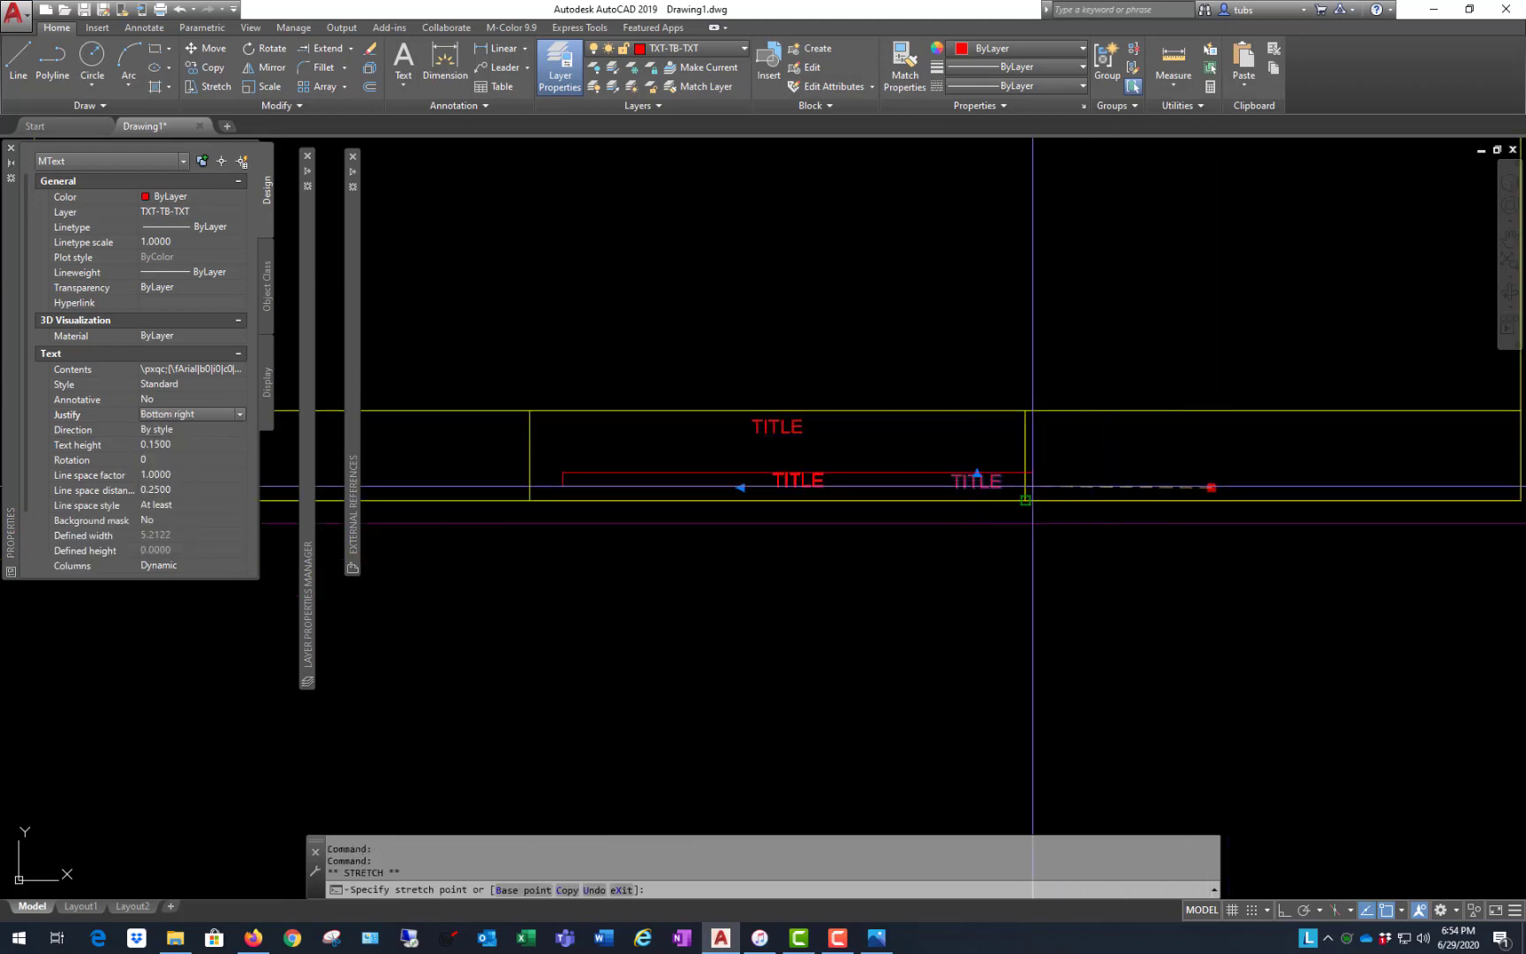
{"action": "scroll", "coordinate": [1032, 499], "scroll_direction": "up", "scroll_amount": 4}
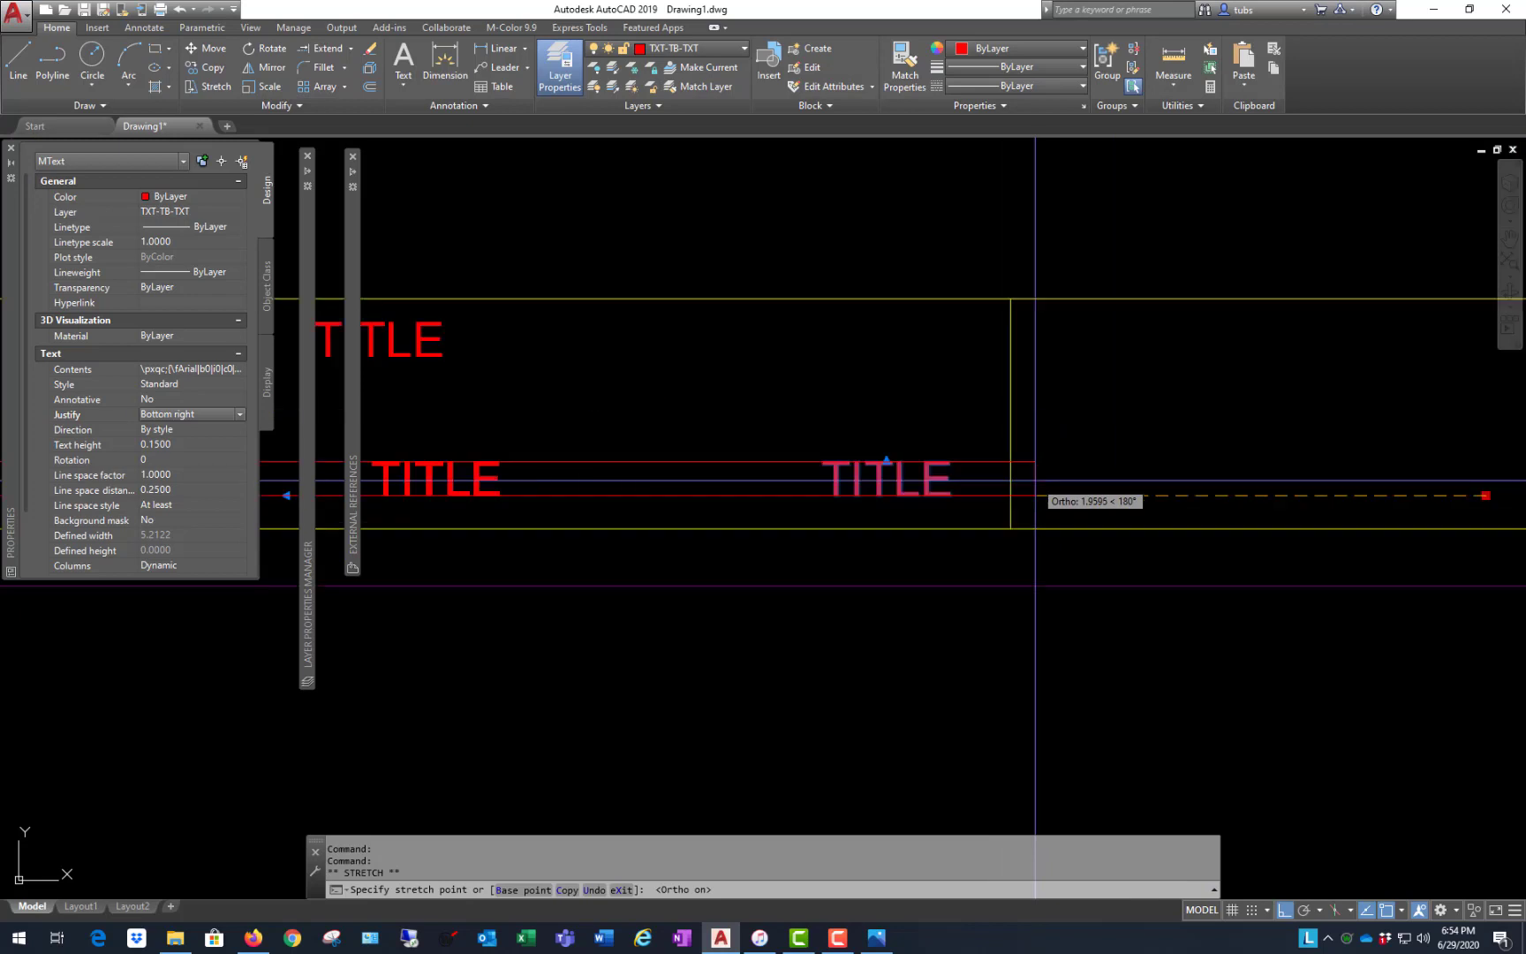
{"action": "key", "text": "F8"}
{"action": "left_click", "coordinate": [982, 431]}
{"action": "scroll", "coordinate": [1168, 574], "scroll_direction": "down", "scroll_amount": 2}
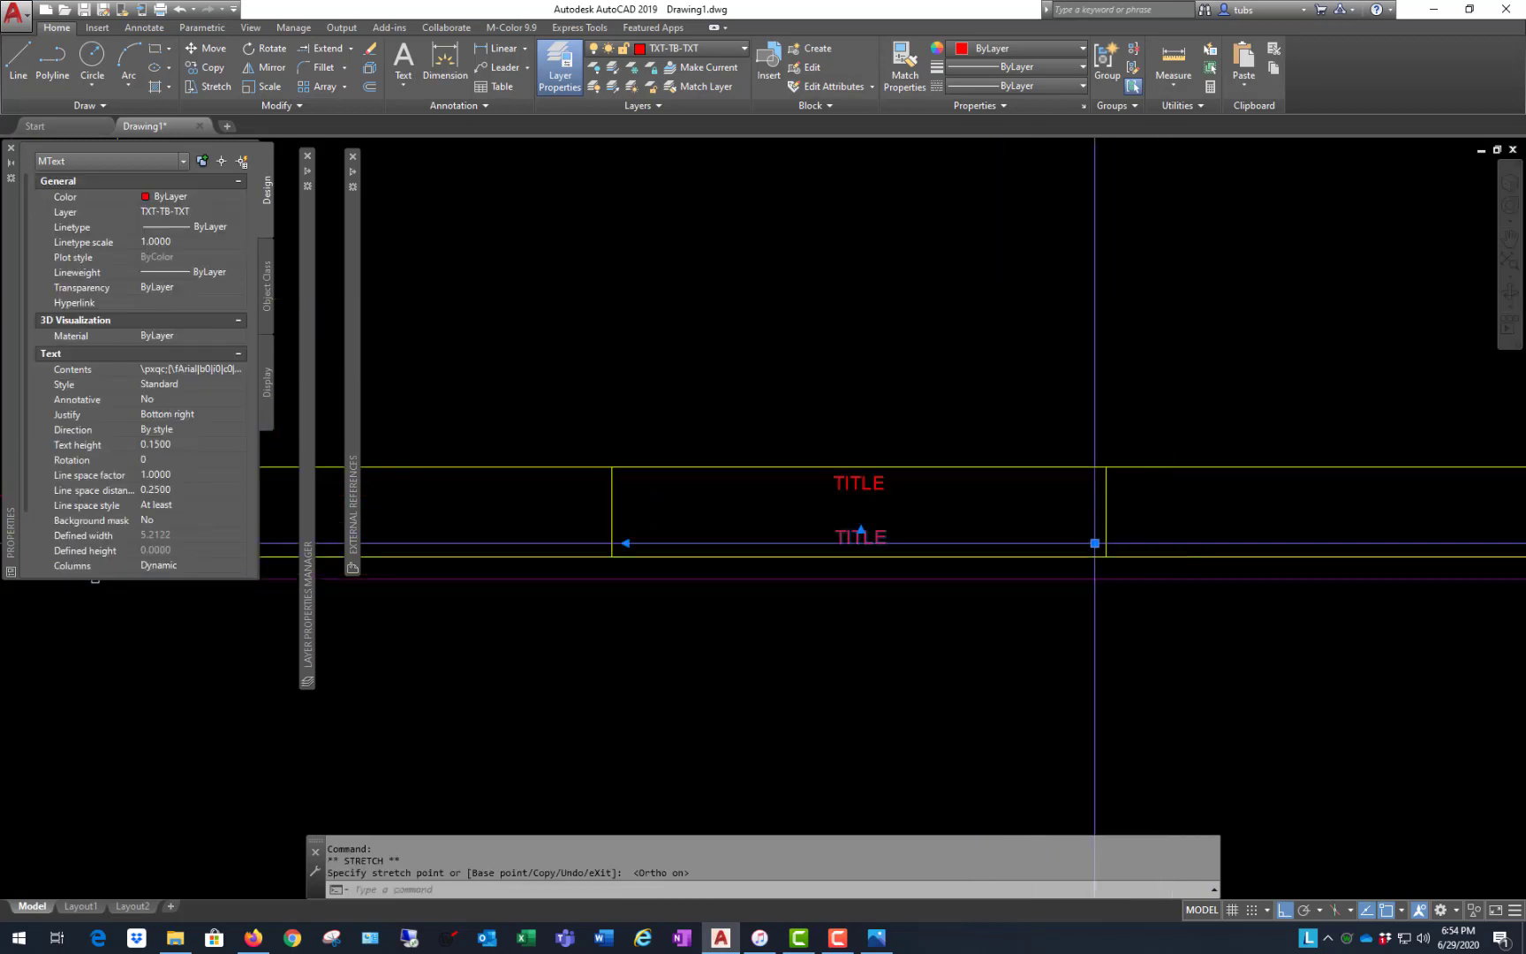
- Change the copied text's content to "Date" and set its height to 0.1
{"action": "double_click", "coordinate": [882, 542]}
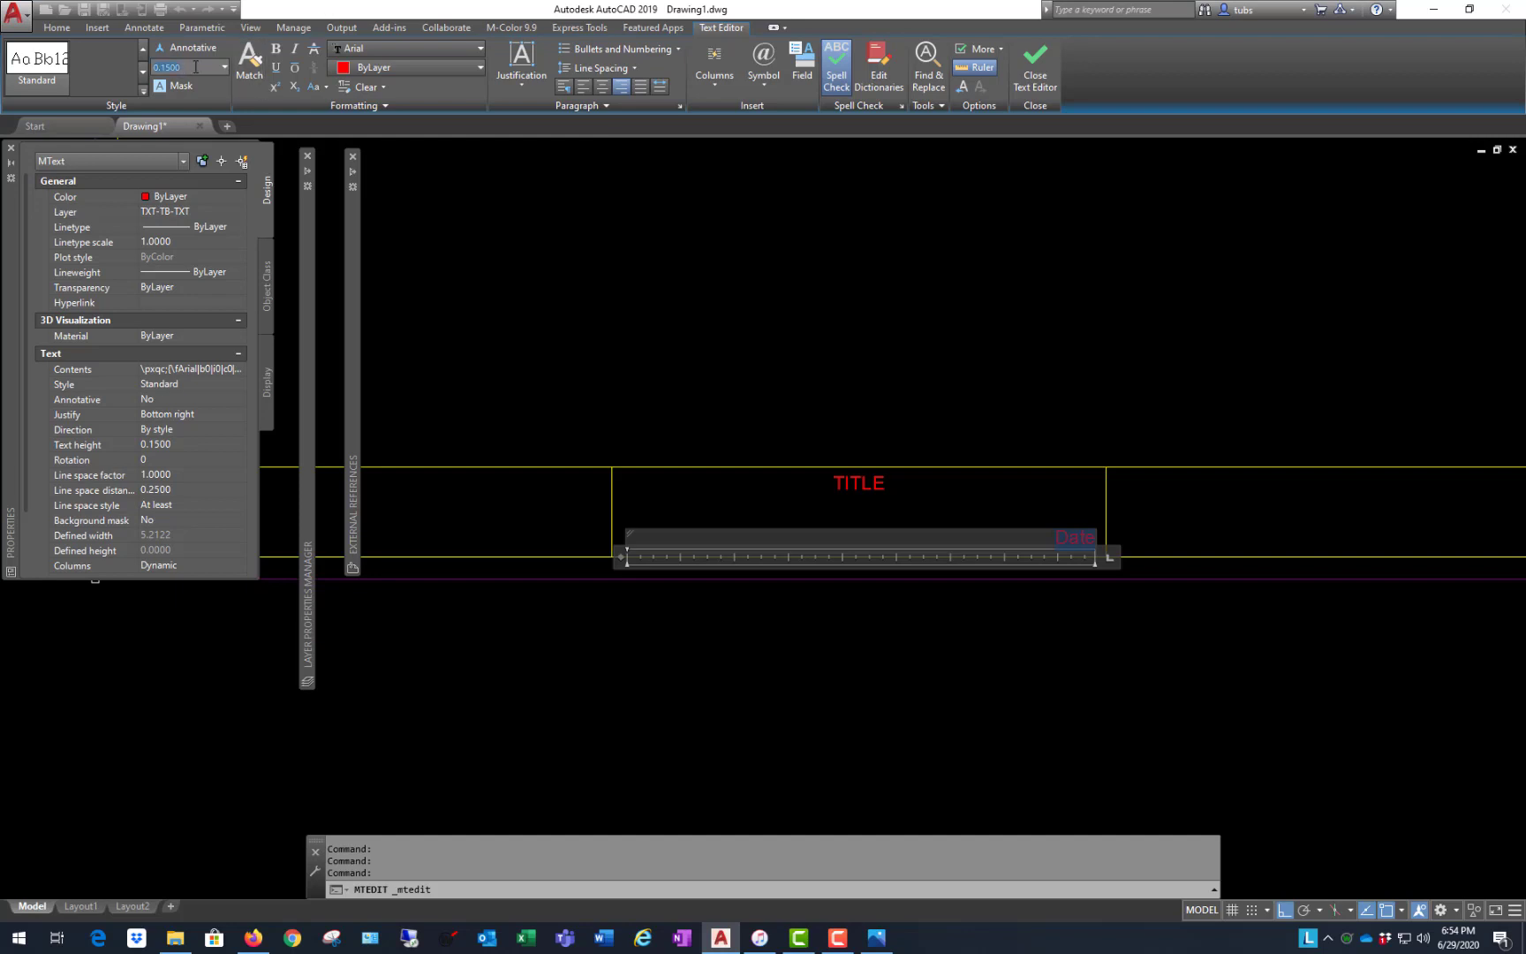
{"action": "key", "text": "Return"}
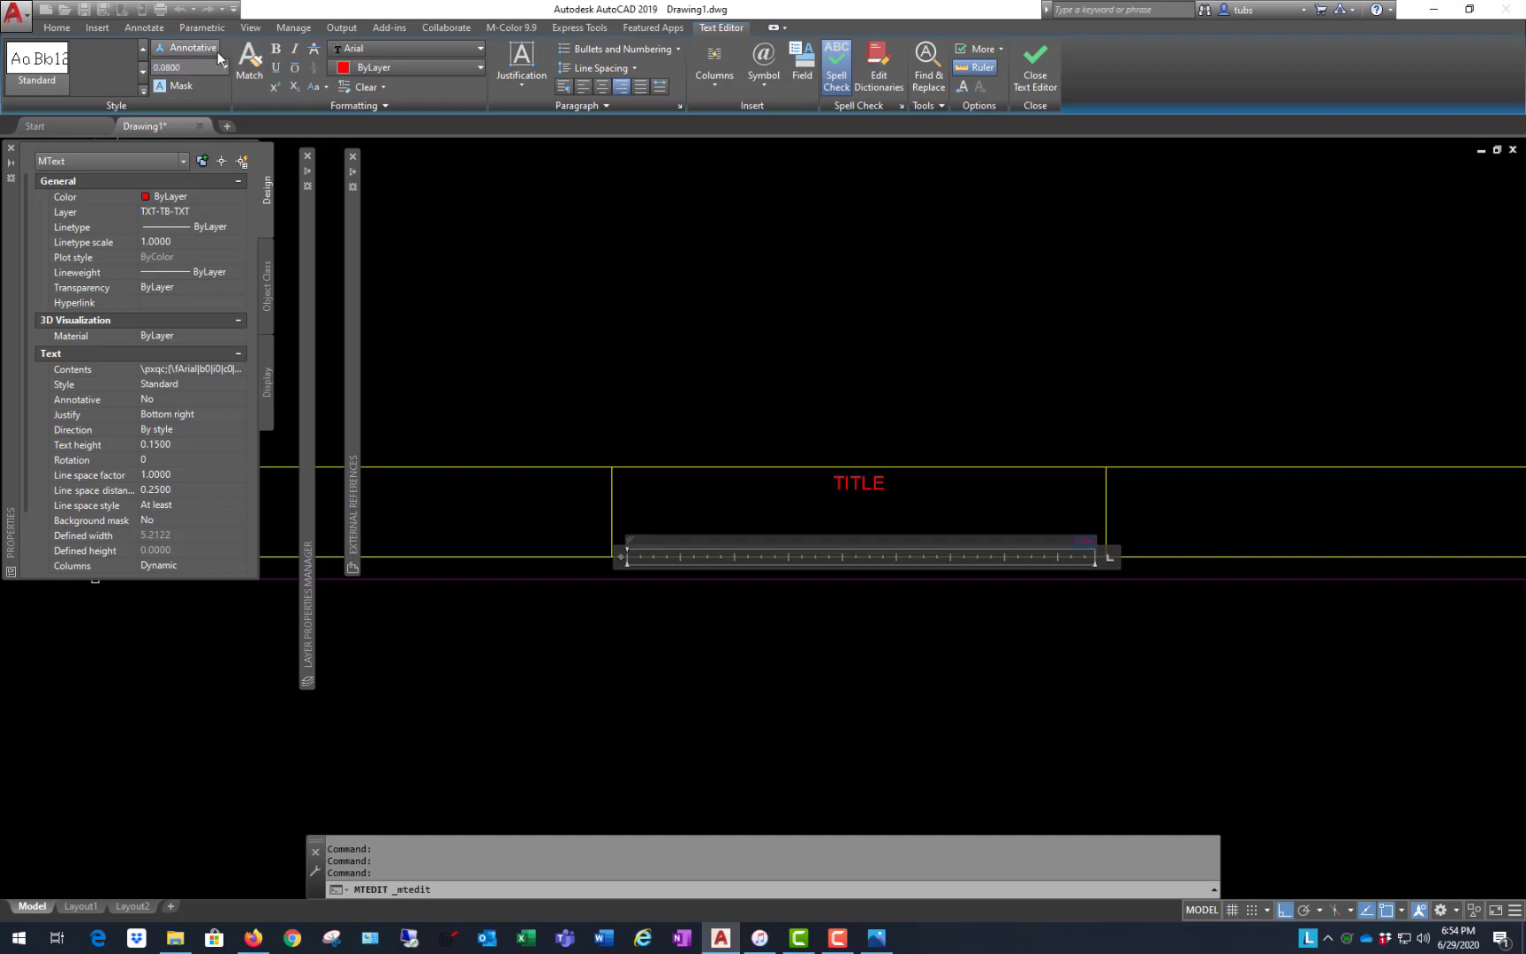
{"action": "left_click", "coordinate": [199, 66]}
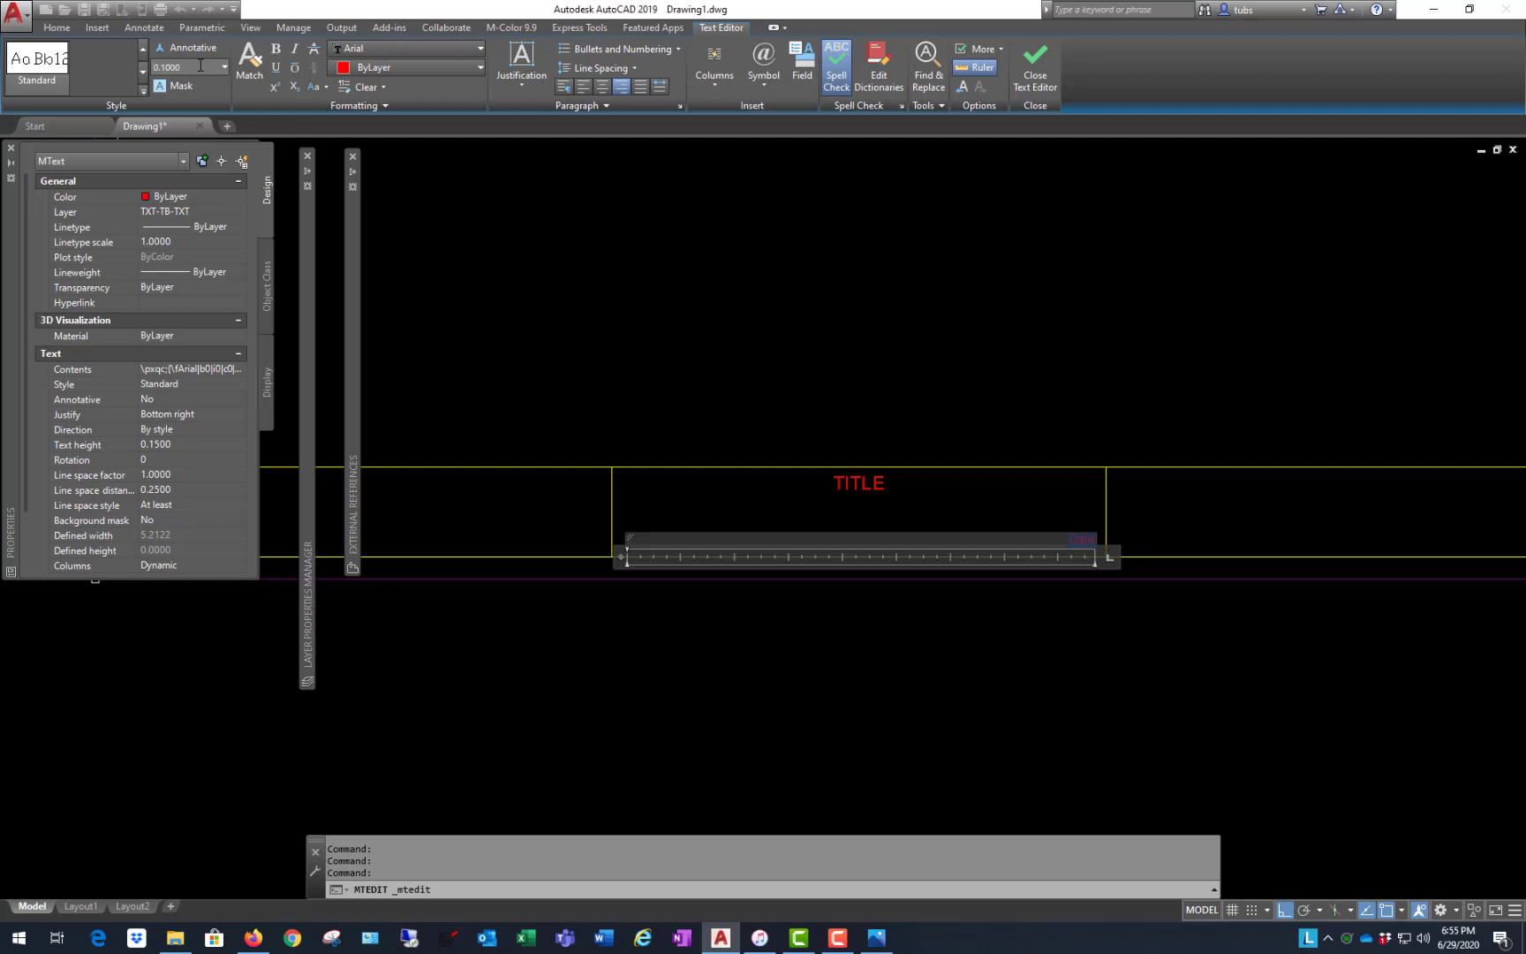
{"action": "left_click", "coordinate": [869, 309]}
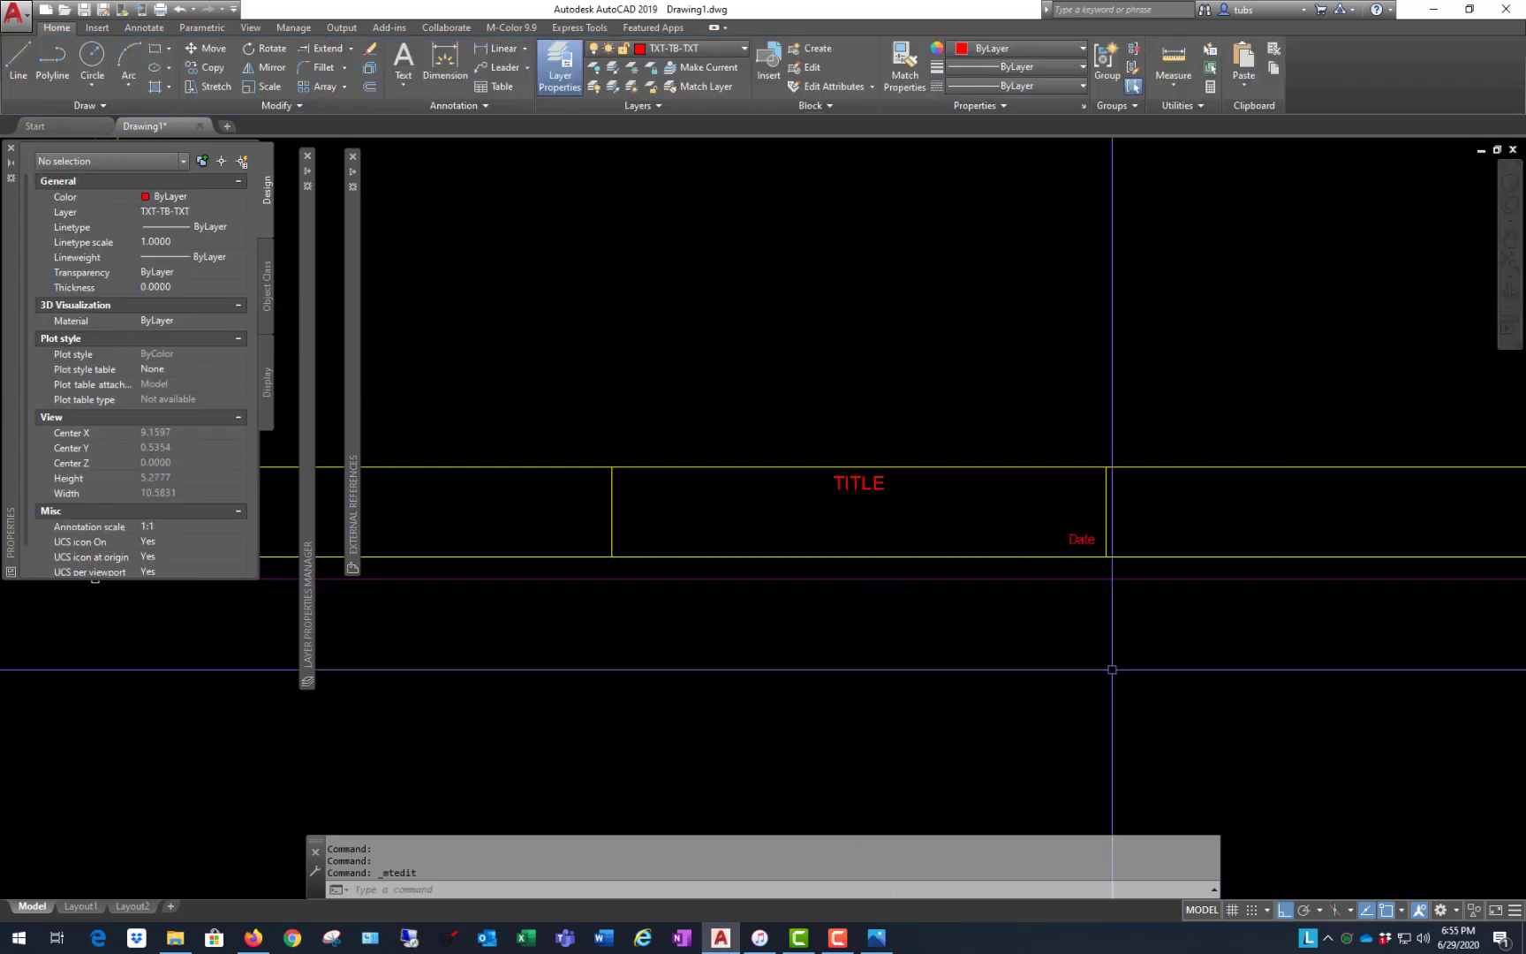
- Replace the "Date" text in the middle cell with "June 29, 2020"
{"action": "scroll", "coordinate": [1095, 529], "scroll_direction": "up", "scroll_amount": 2}
{"action": "double_click", "coordinate": [1055, 492]}
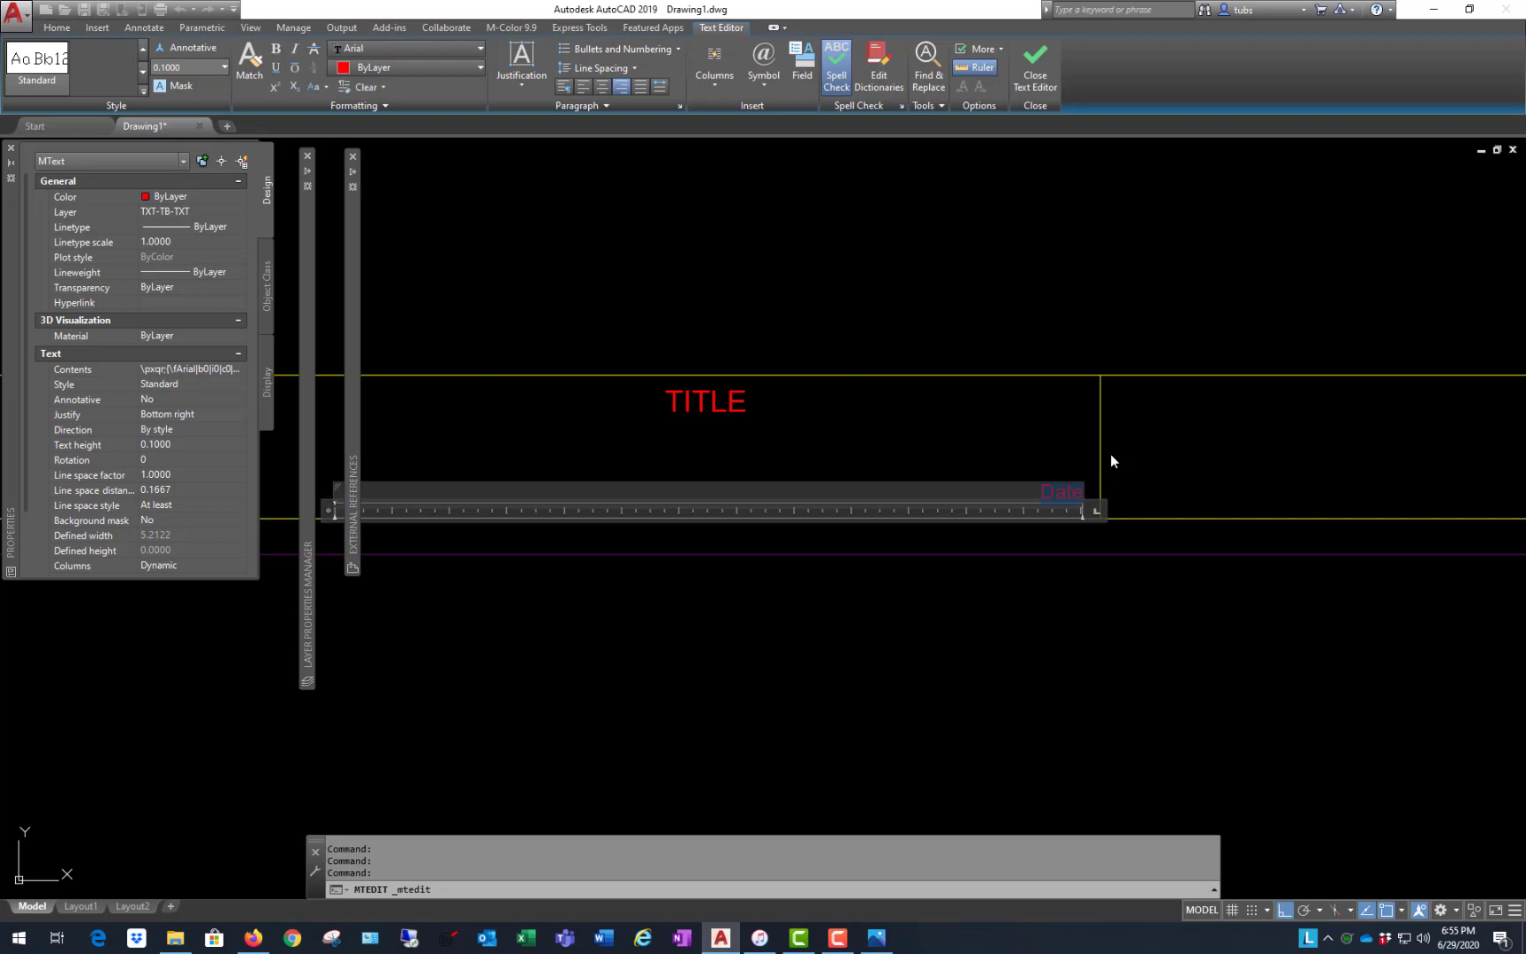
{"action": "type", "text": "June 29, 2020"}
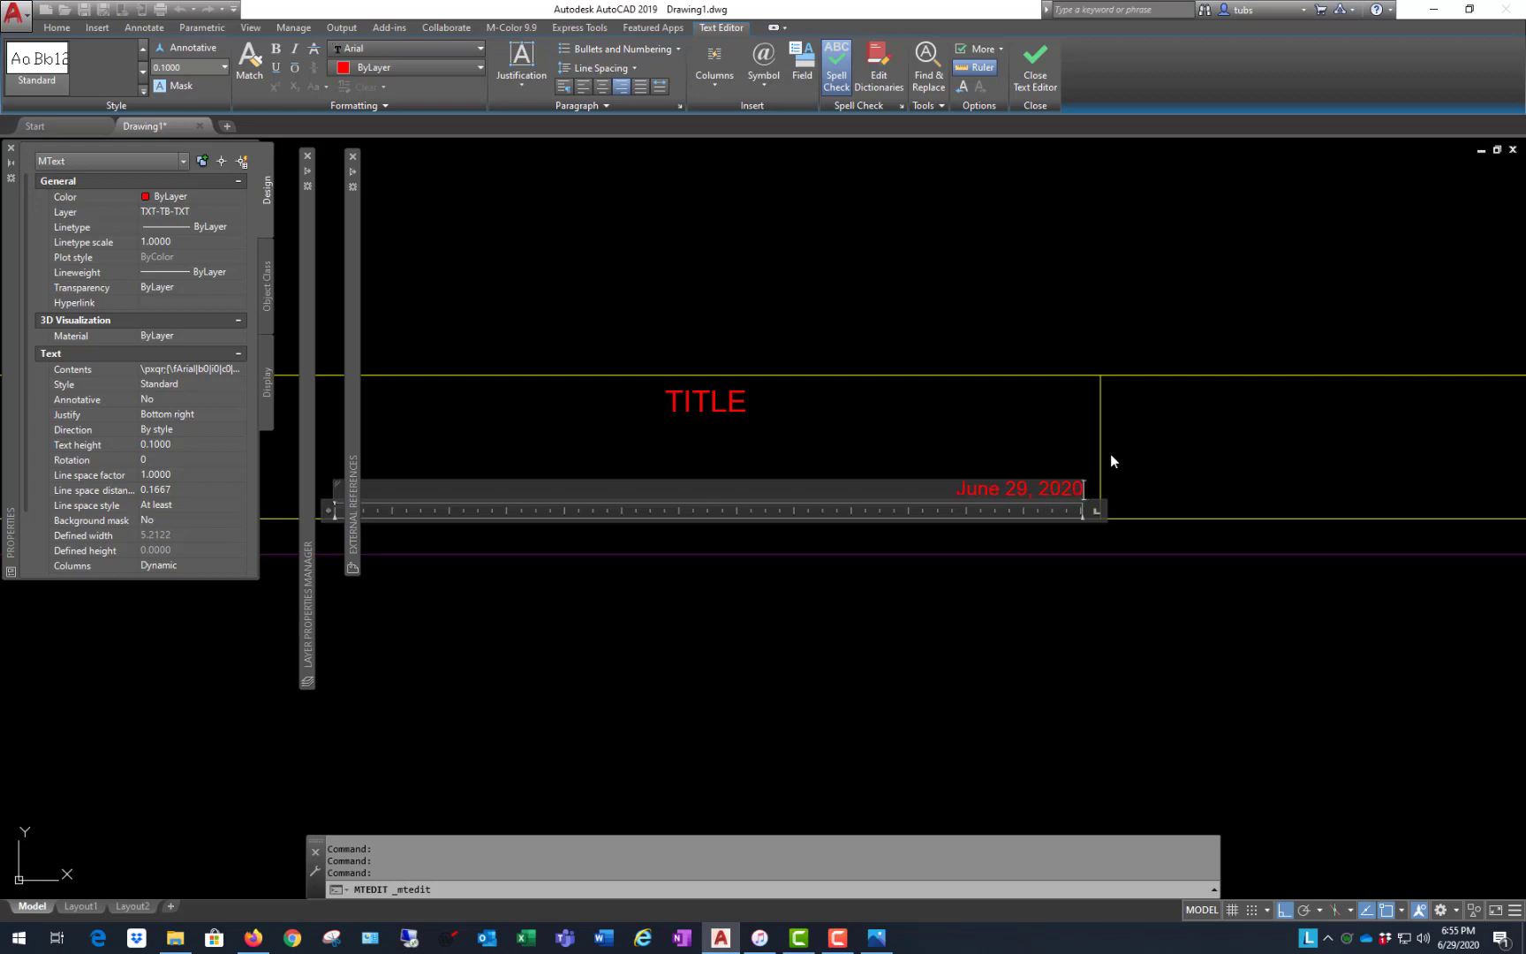
{"action": "left_click", "coordinate": [1090, 283]}
{"action": "scroll", "coordinate": [1037, 518], "scroll_direction": "down", "scroll_amount": 1}
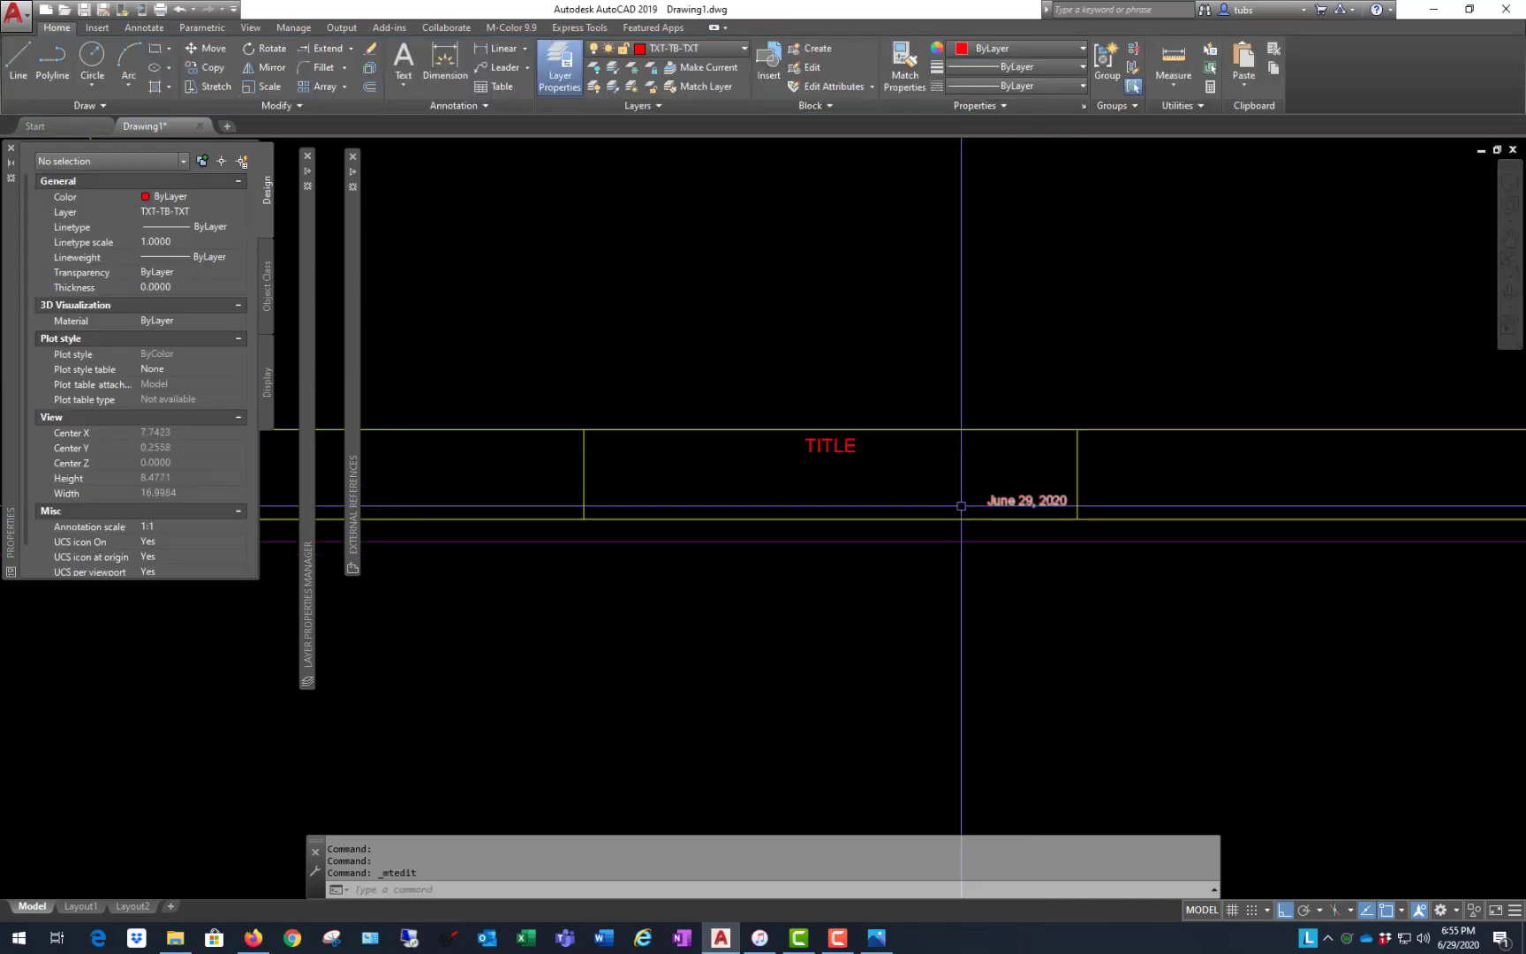
- Move the date text in the middle cell slightly straight down, closer to the cell's bottom line
{"action": "scroll", "coordinate": [1008, 517], "scroll_direction": "down", "scroll_amount": 2}
{"action": "scroll", "coordinate": [1049, 512], "scroll_direction": "up", "scroll_amount": 5}
{"action": "left_click", "coordinate": [1051, 512]}
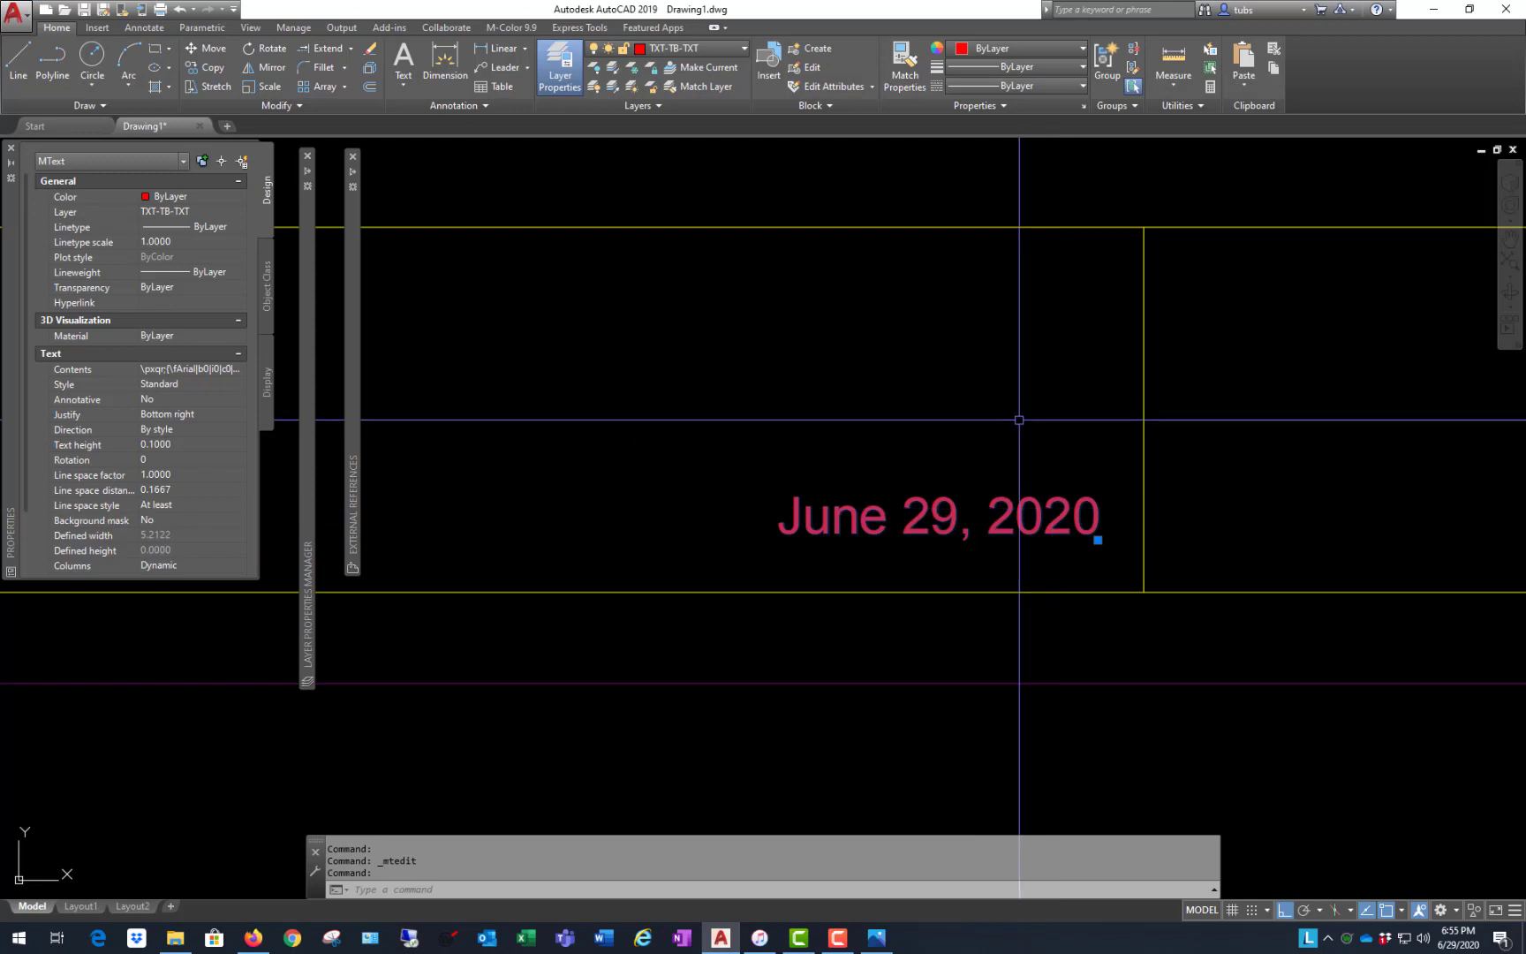
{"action": "type", "text": "m"}
{"action": "key", "text": "Return"}
{"action": "left_click", "coordinate": [1032, 381]}
{"action": "left_click", "coordinate": [1033, 395]}
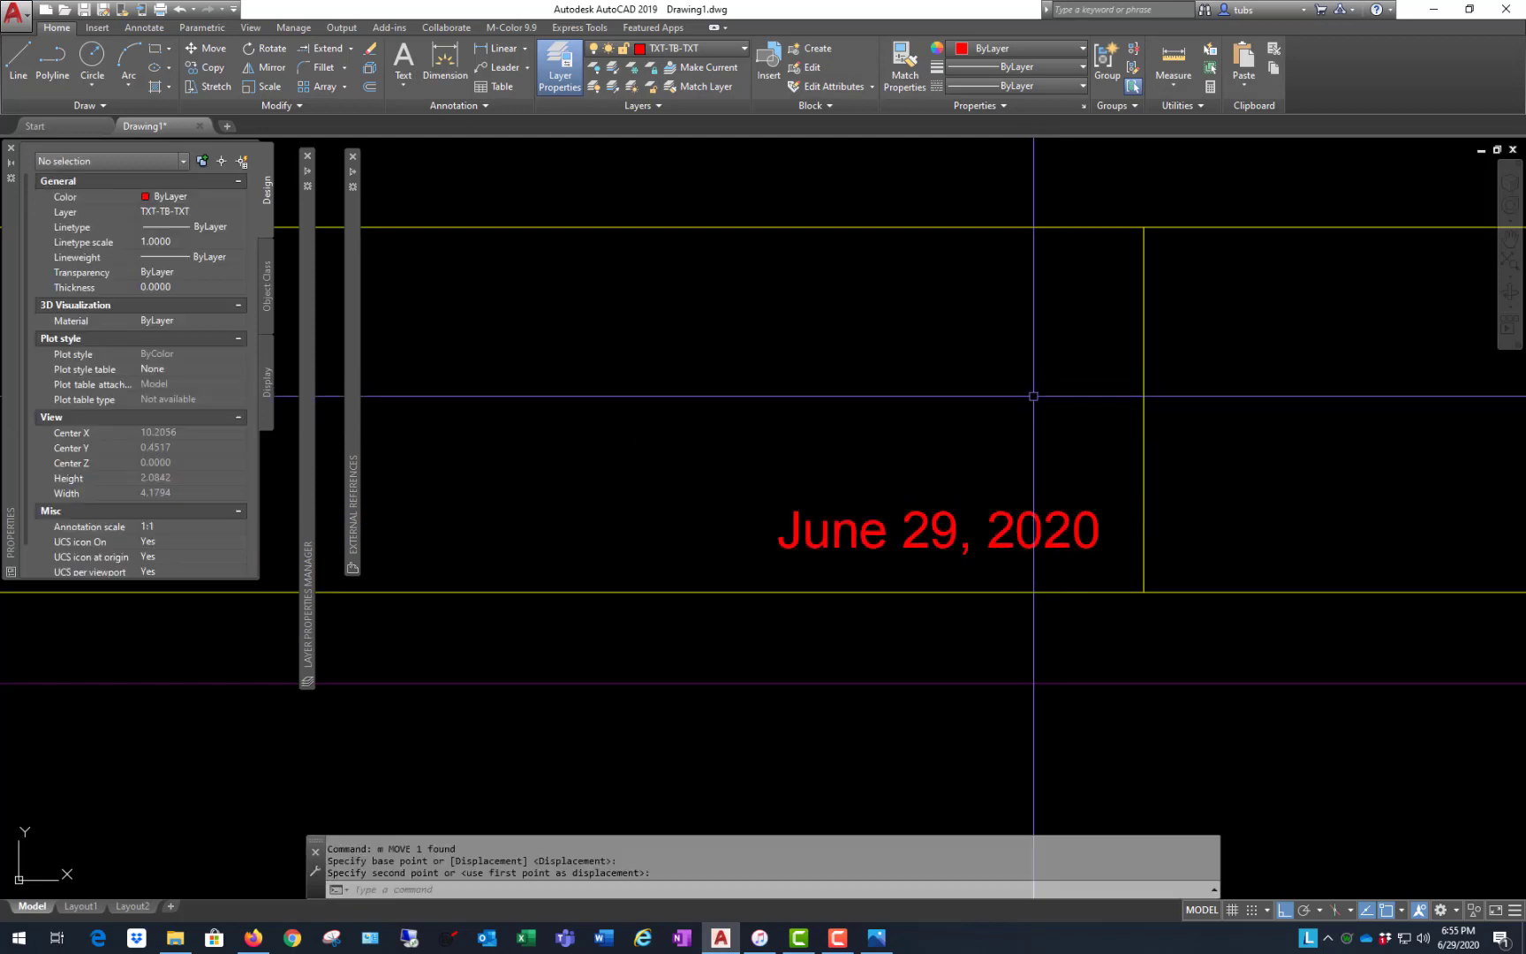
- Copy the date text from the middle cell's lower-right corner to the right cell's lower-right corner
{"action": "scroll", "coordinate": [559, 512], "scroll_direction": "down", "scroll_amount": 8}
{"action": "left_click", "coordinate": [611, 513]}
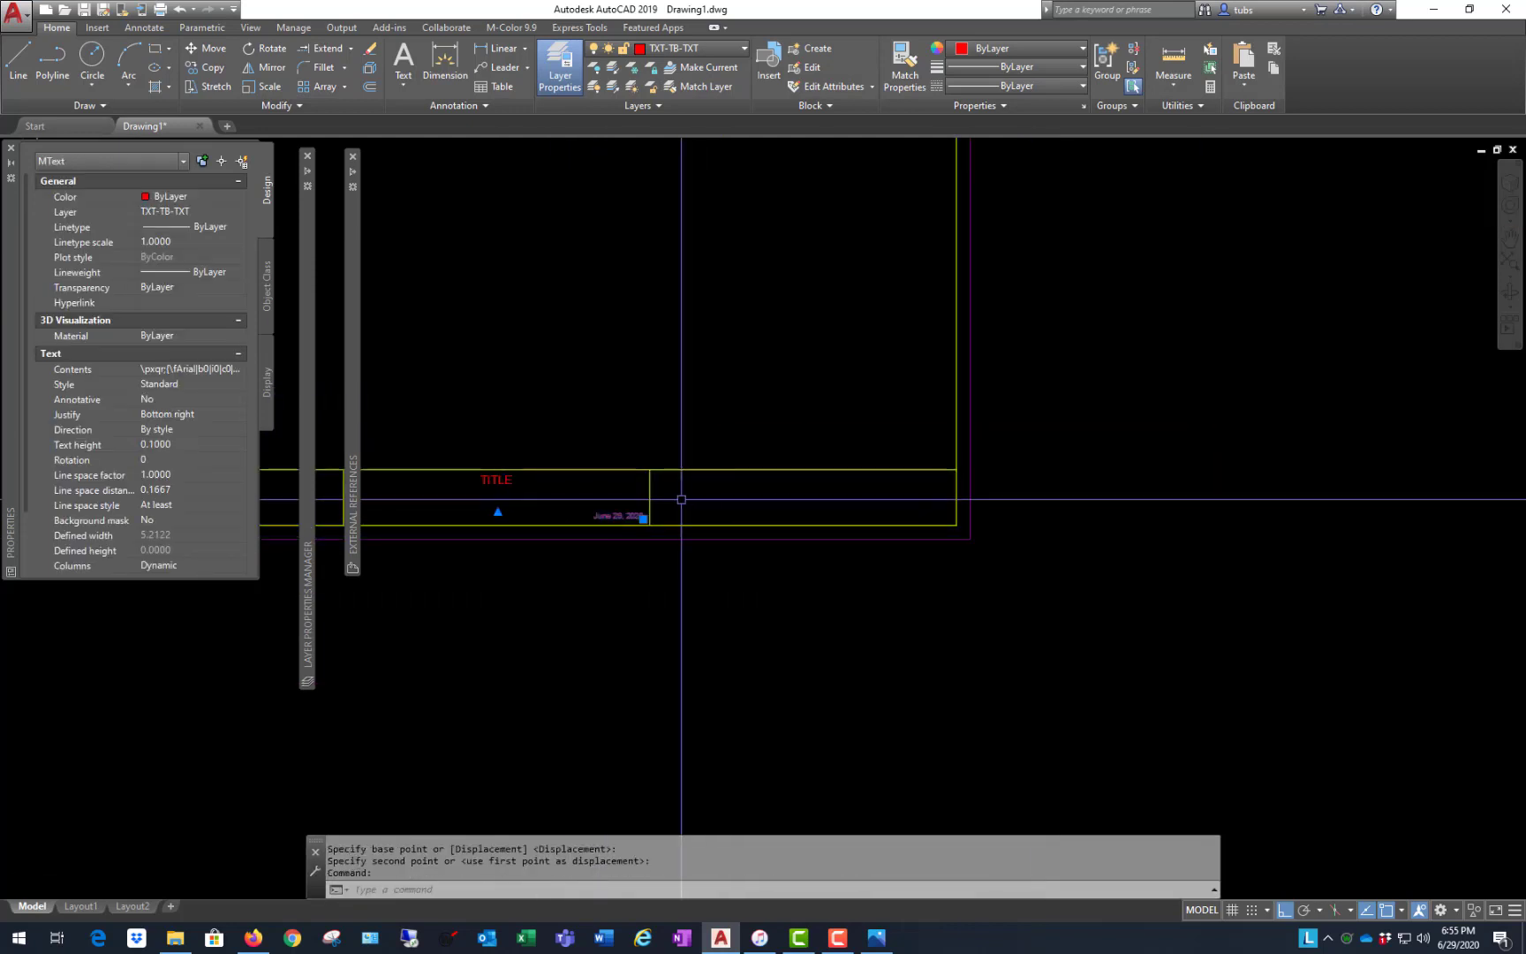
{"action": "scroll", "coordinate": [681, 499], "scroll_direction": "up", "scroll_amount": 4}
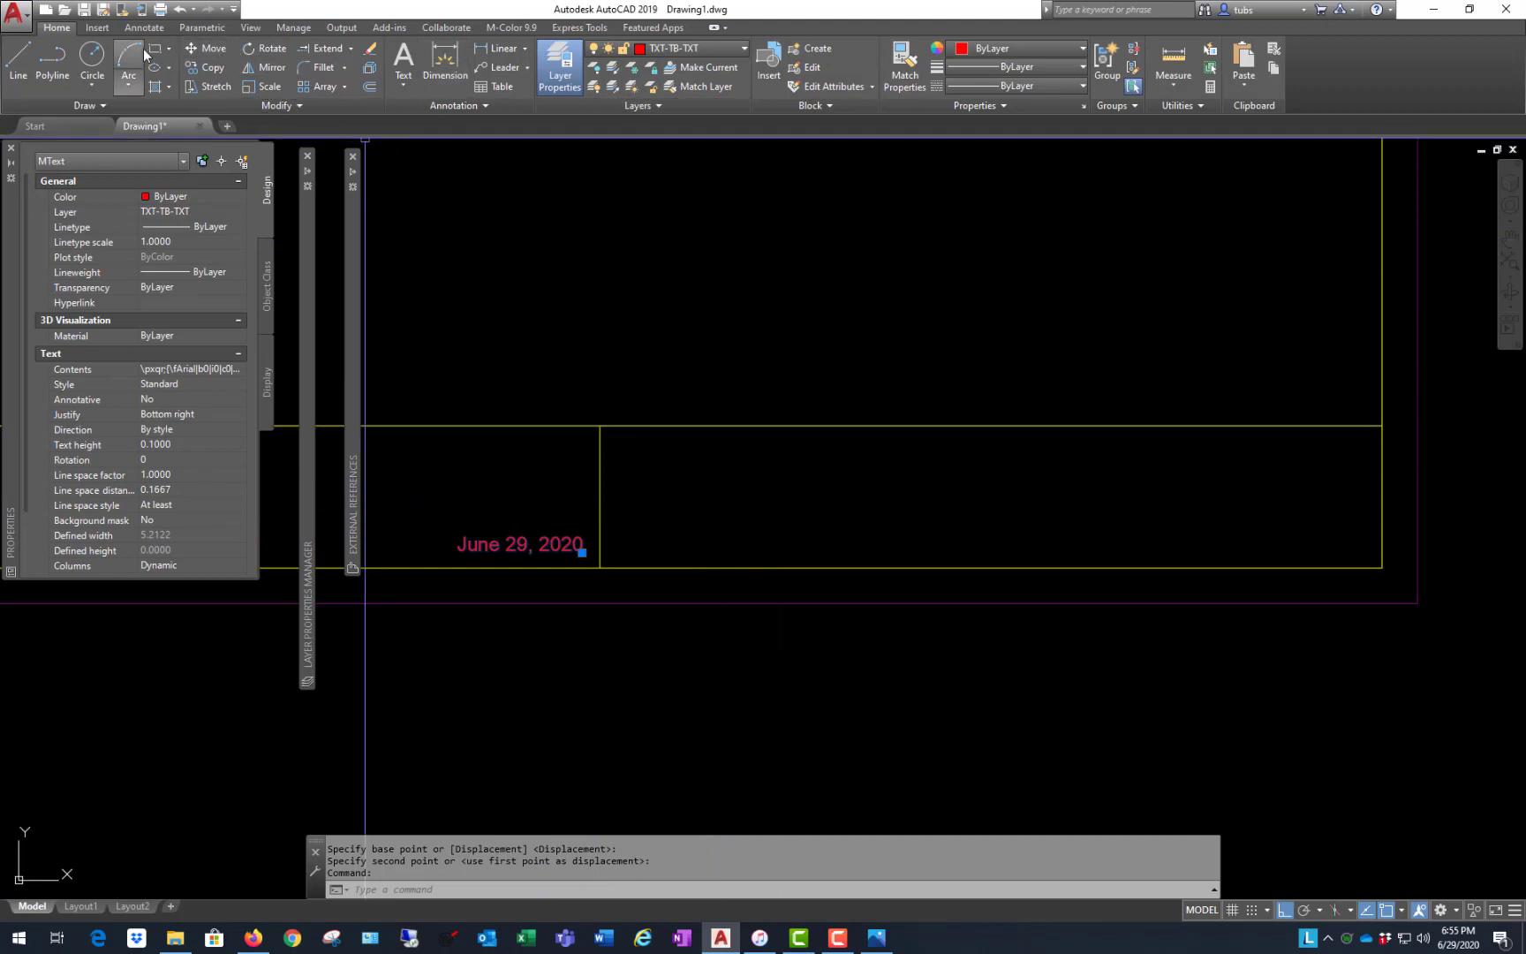
{"action": "left_click", "coordinate": [207, 71]}
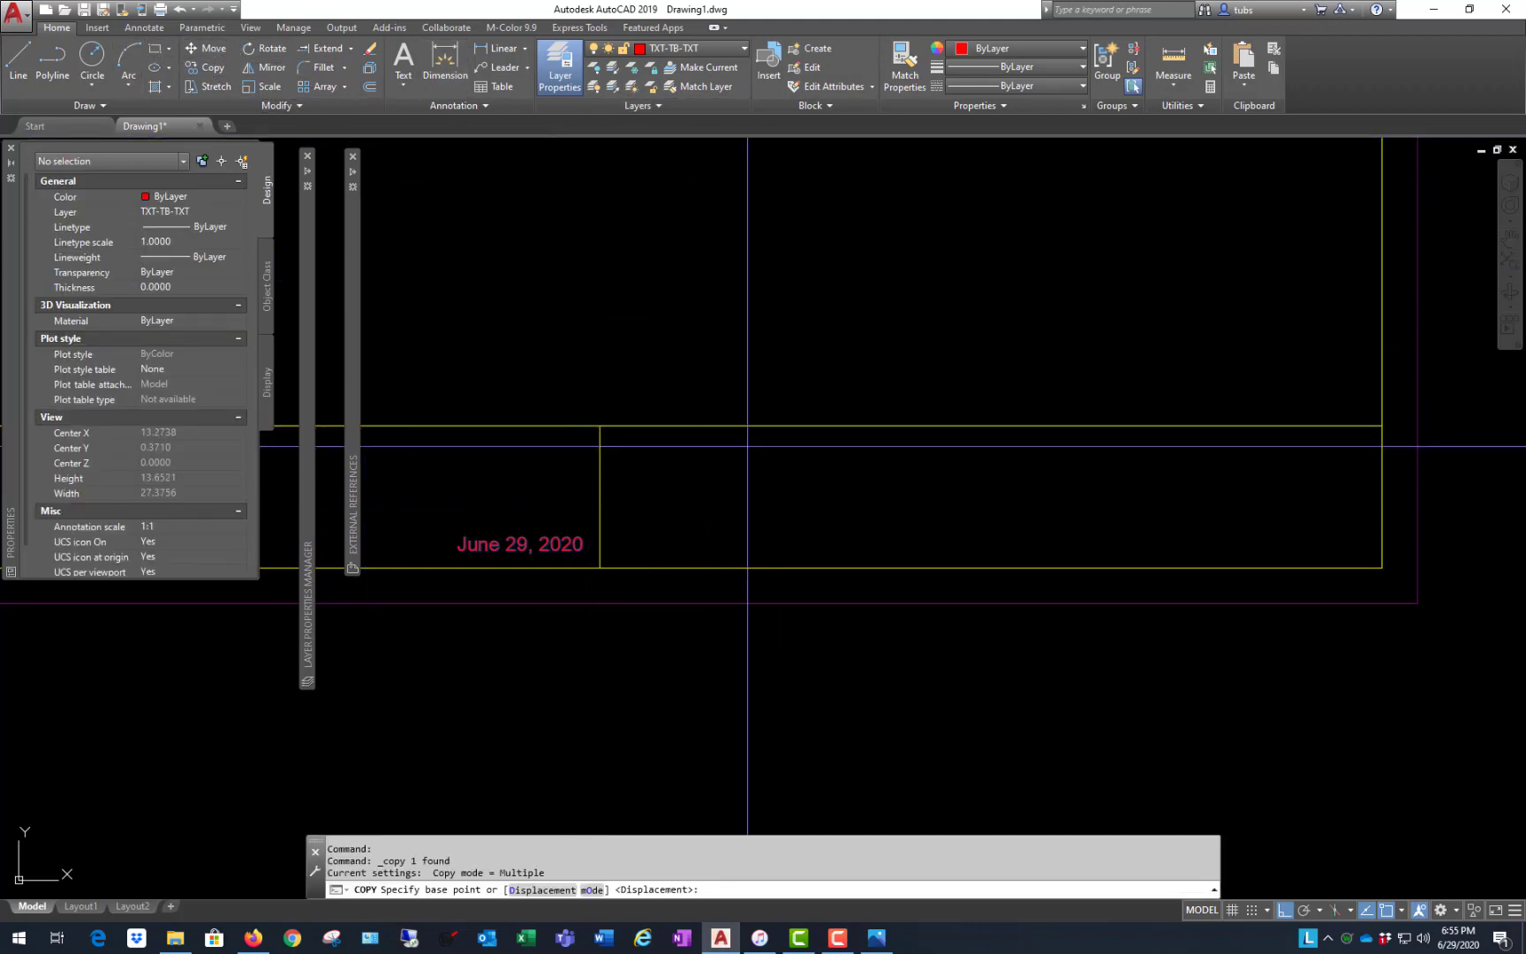
{"action": "left_click", "coordinate": [600, 567]}
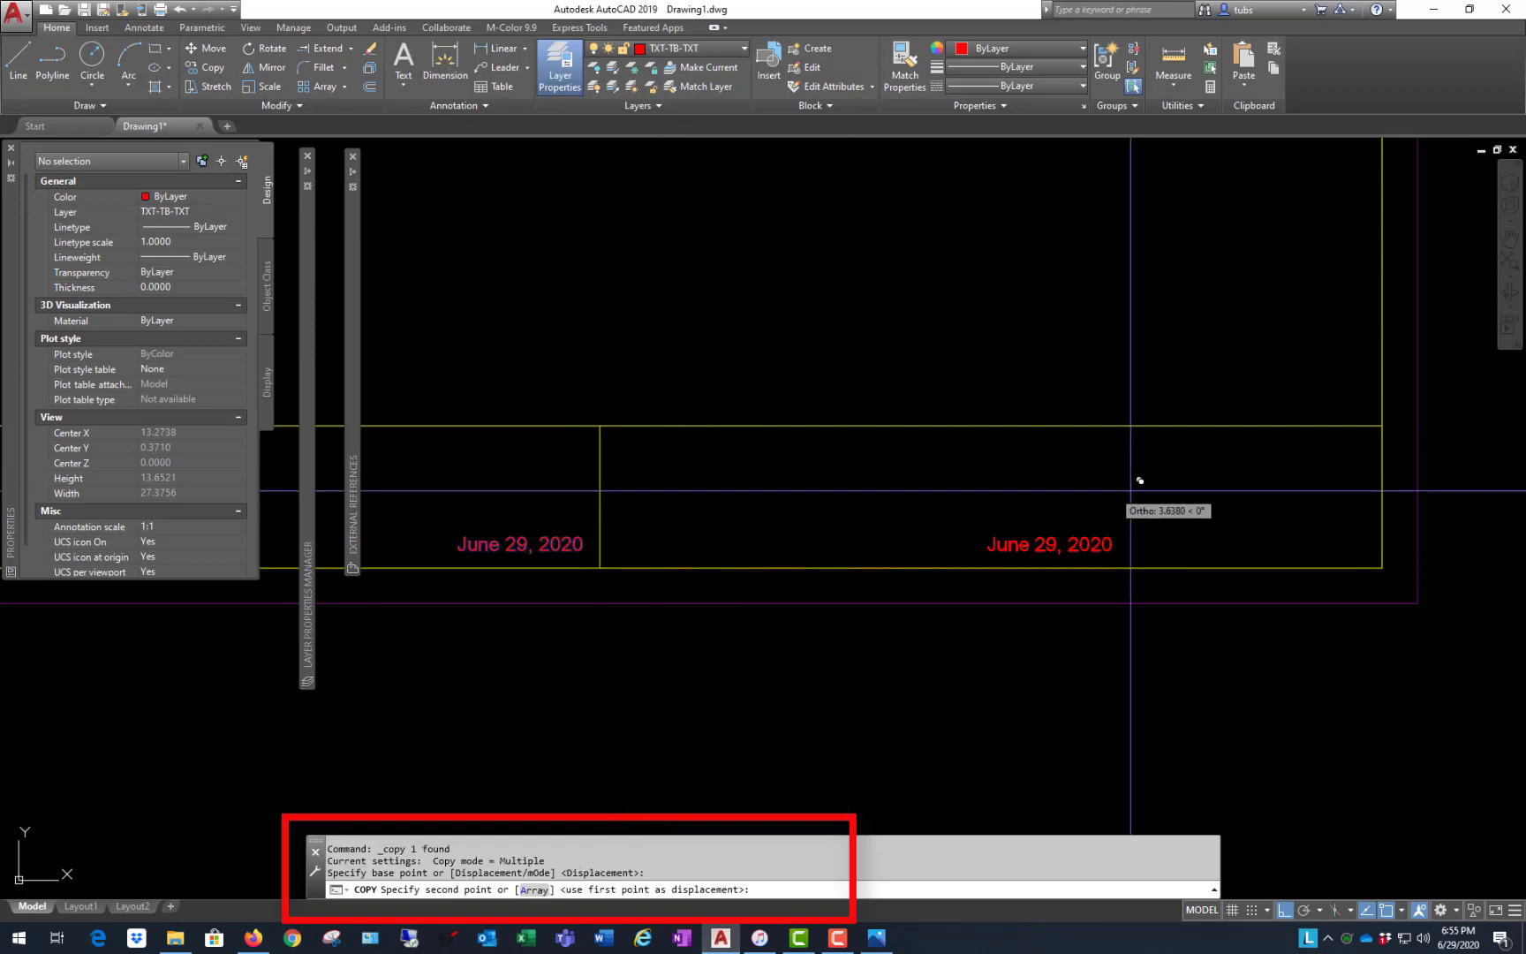
{"action": "left_click", "coordinate": [1382, 550]}
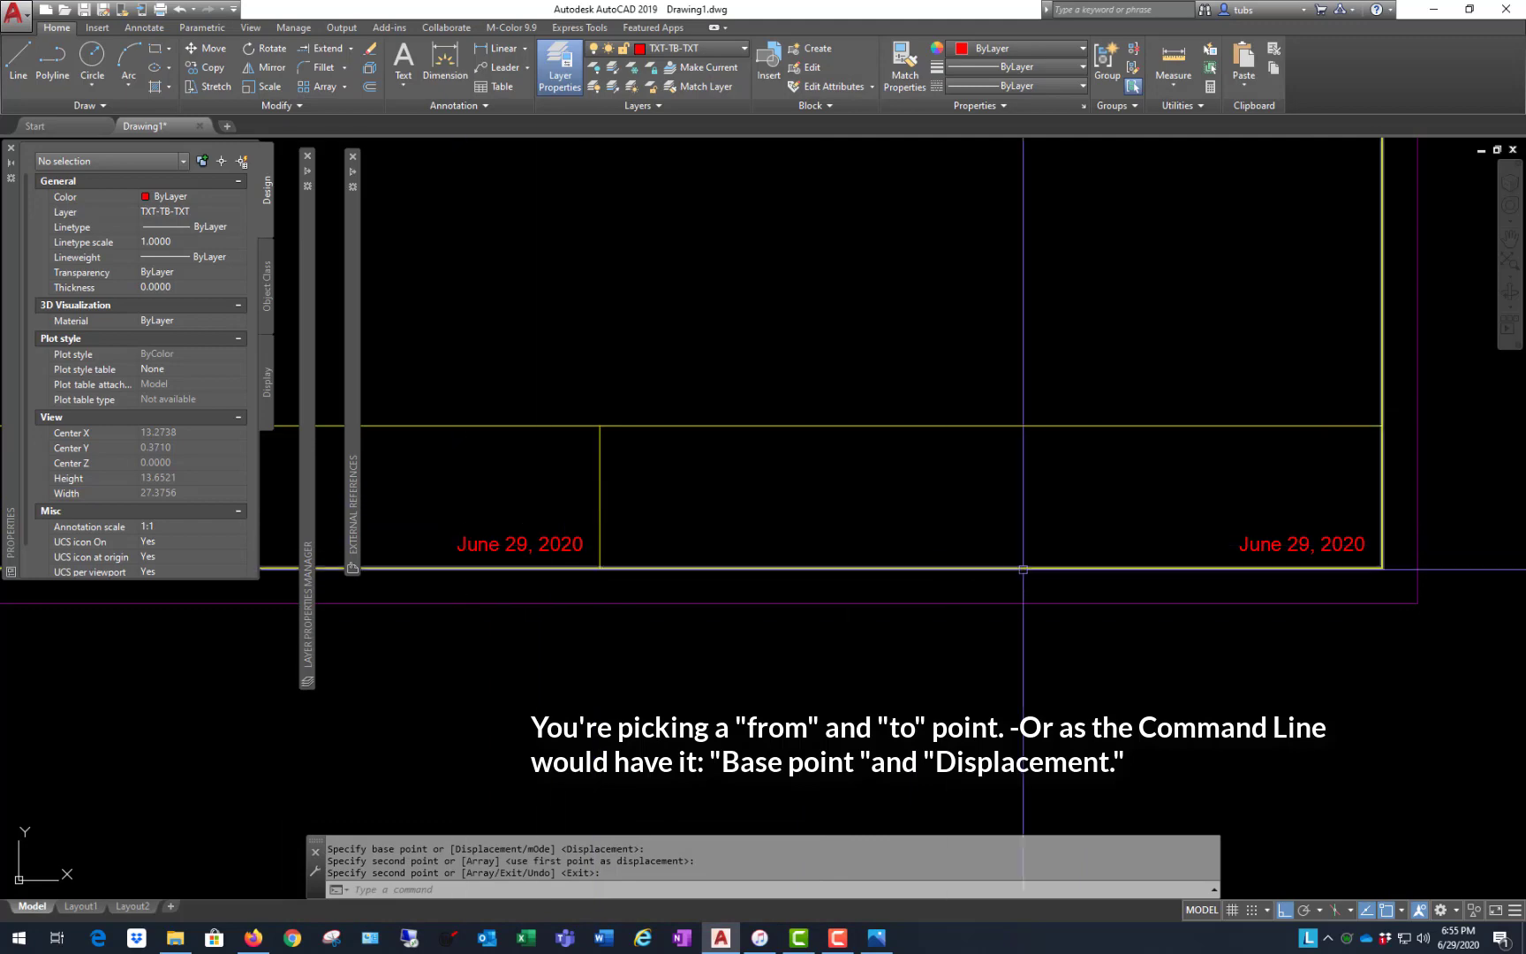
- Replace the copied date text in the right cell with the author's full name
{"action": "scroll", "coordinate": [1275, 511], "scroll_direction": "down", "scroll_amount": 2}
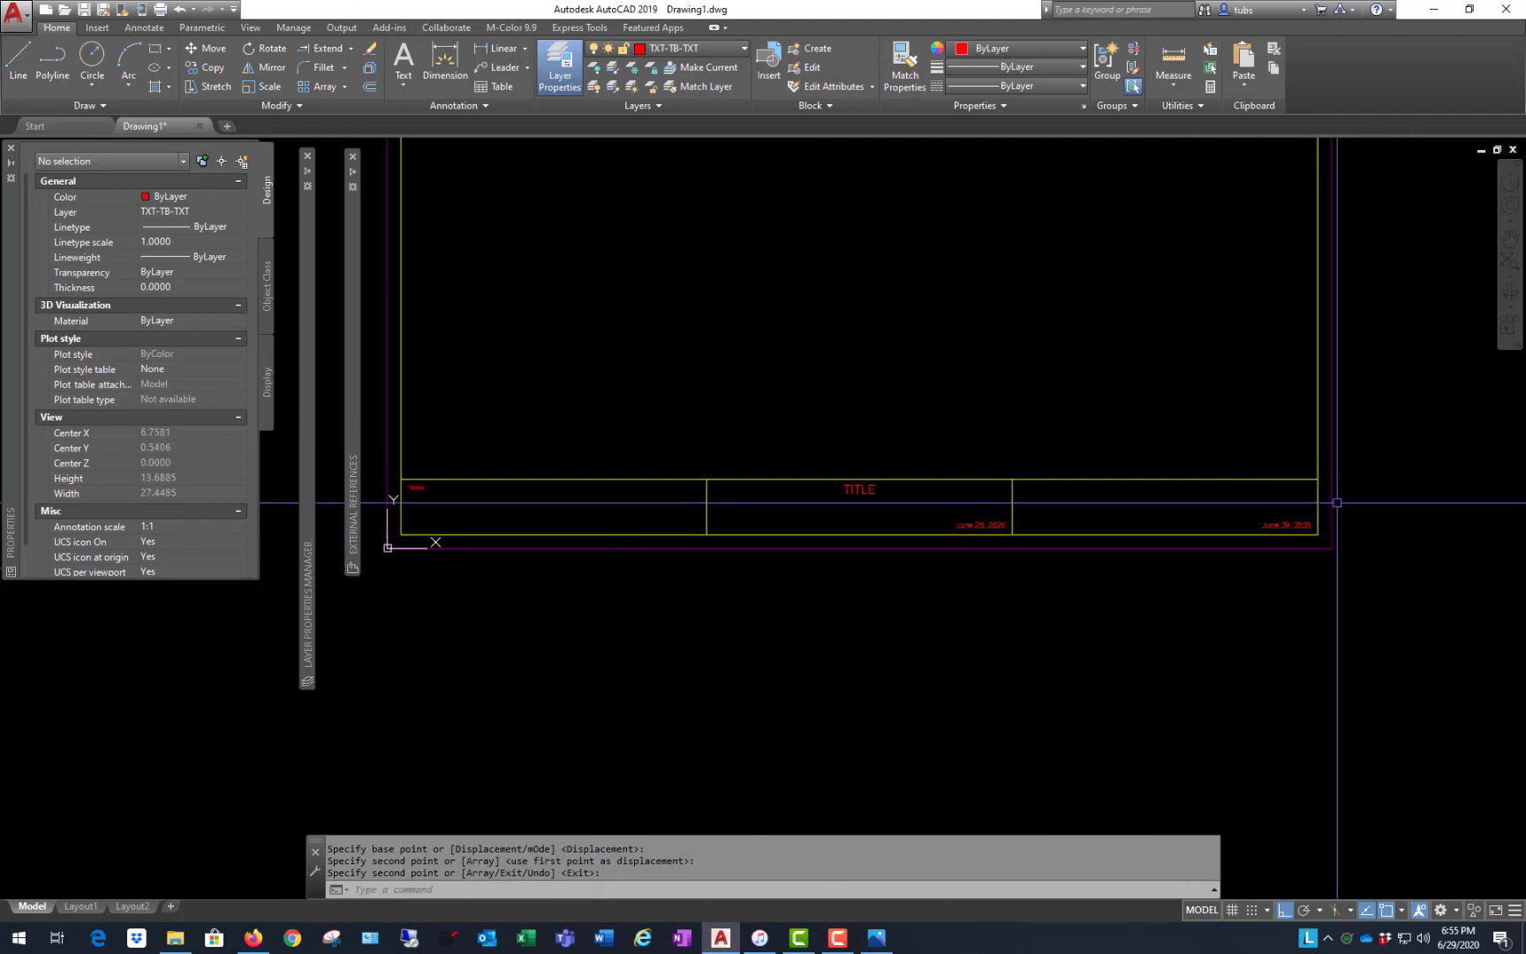
{"action": "scroll", "coordinate": [1339, 533], "scroll_direction": "up", "scroll_amount": 2}
{"action": "scroll", "coordinate": [871, 624], "scroll_direction": "down", "scroll_amount": 3}
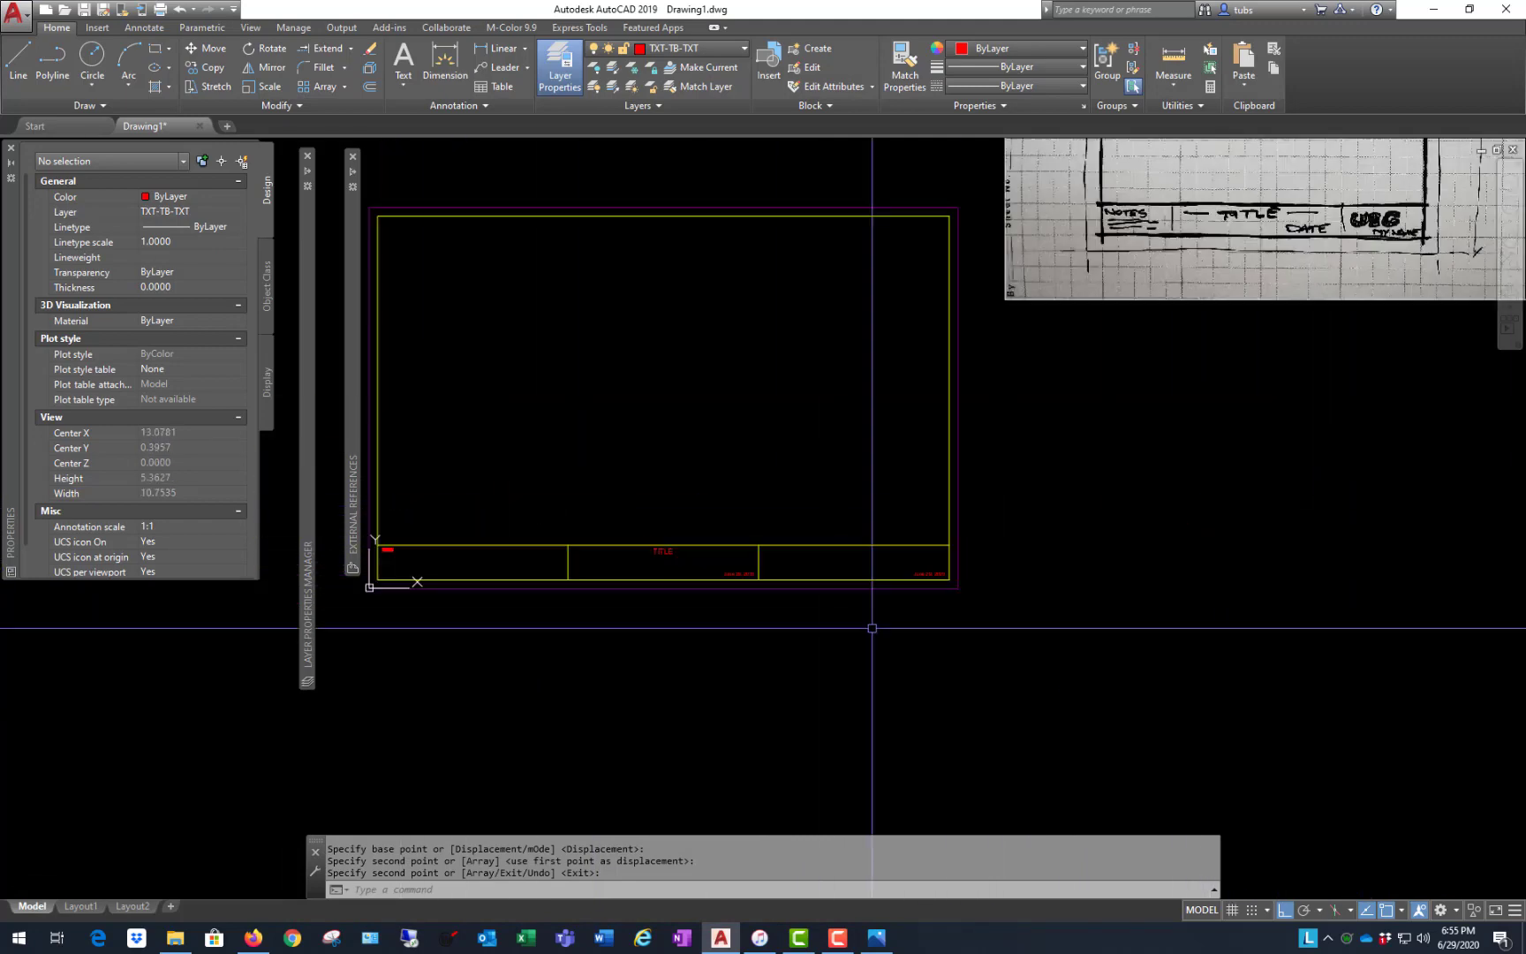
{"action": "scroll", "coordinate": [1312, 311], "scroll_direction": "up", "scroll_amount": 3}
{"action": "scroll", "coordinate": [1305, 365], "scroll_direction": "down", "scroll_amount": 4}
{"action": "scroll", "coordinate": [908, 593], "scroll_direction": "up", "scroll_amount": 4}
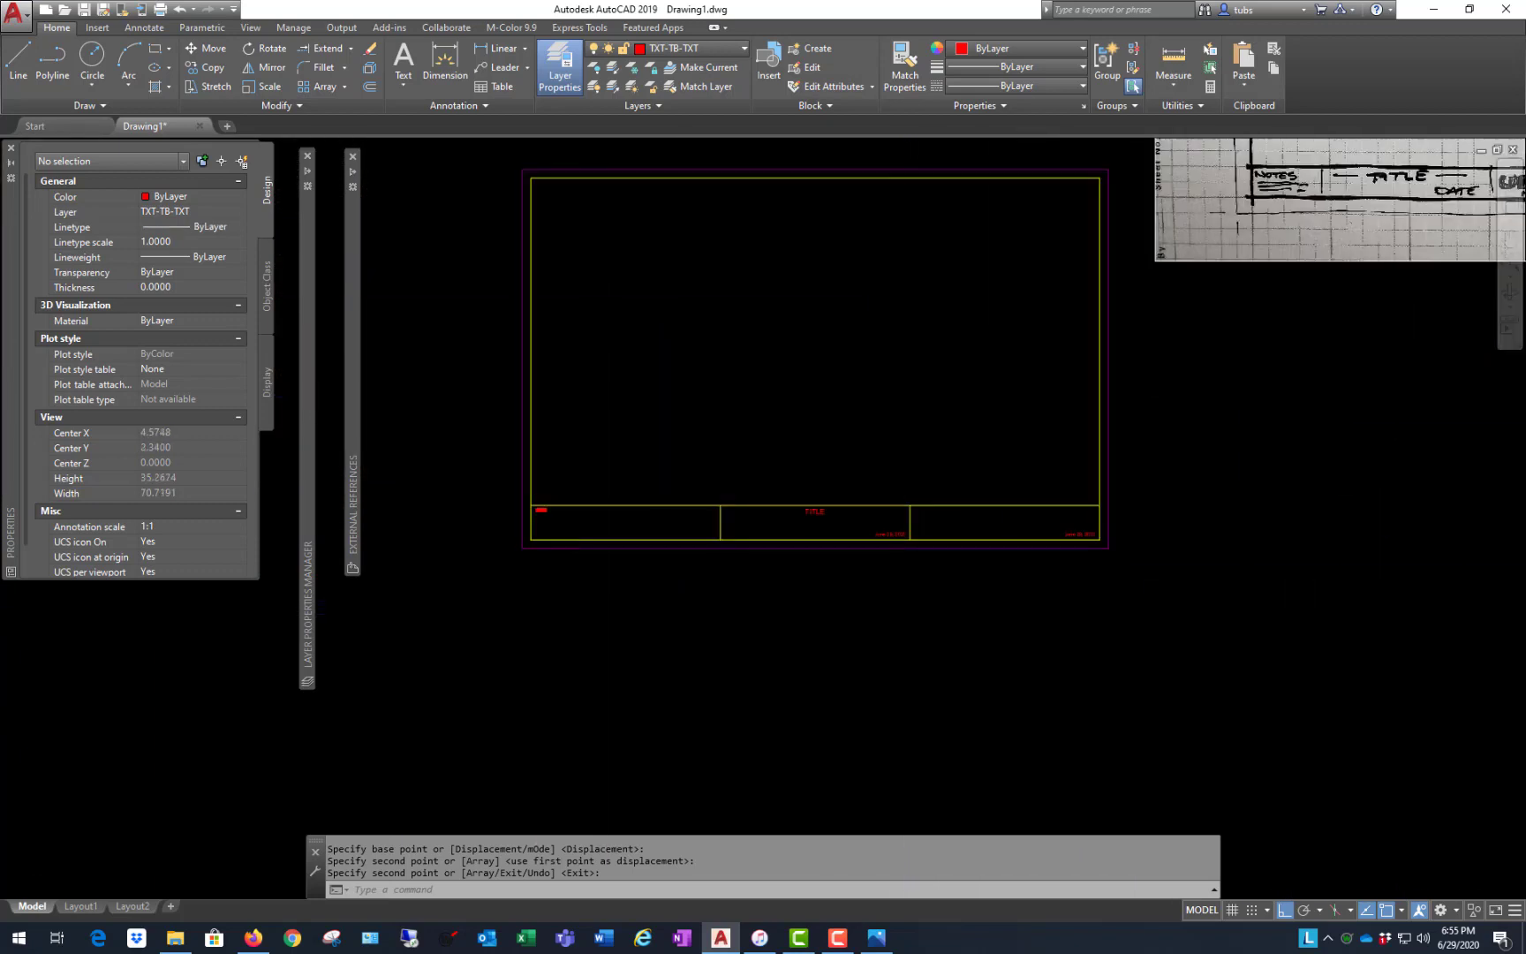
{"action": "scroll", "coordinate": [459, 542], "scroll_direction": "down", "scroll_amount": 2}
{"action": "scroll", "coordinate": [960, 545], "scroll_direction": "up", "scroll_amount": 3}
{"action": "double_click", "coordinate": [961, 542]}
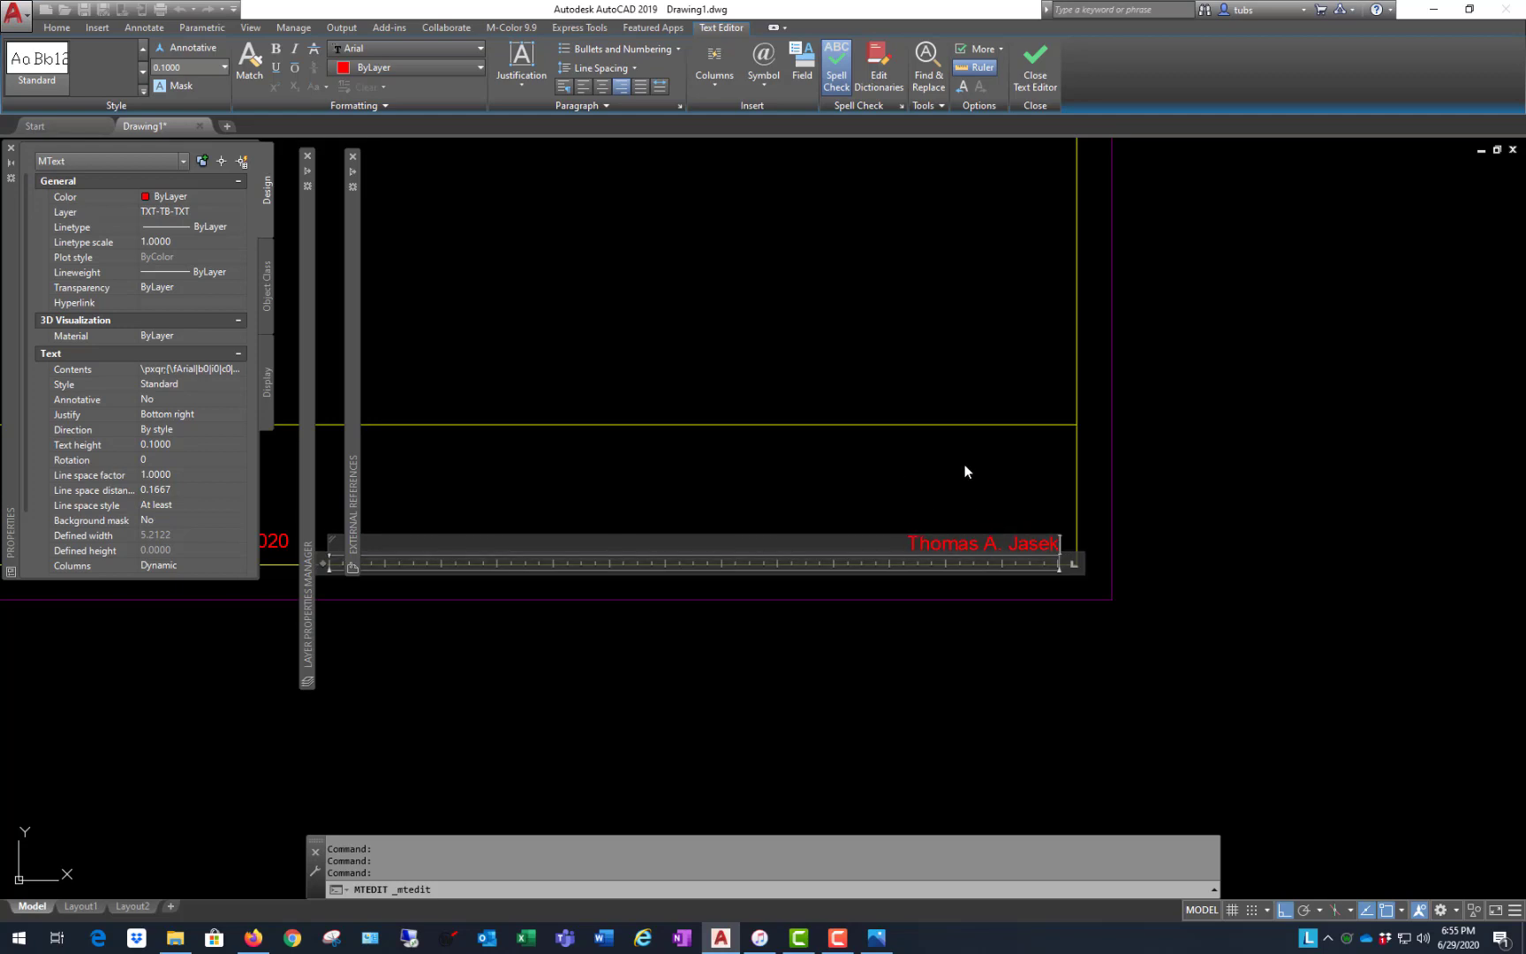
{"action": "left_click", "coordinate": [1234, 475]}
{"action": "scroll", "coordinate": [1331, 601], "scroll_direction": "down", "scroll_amount": 2}
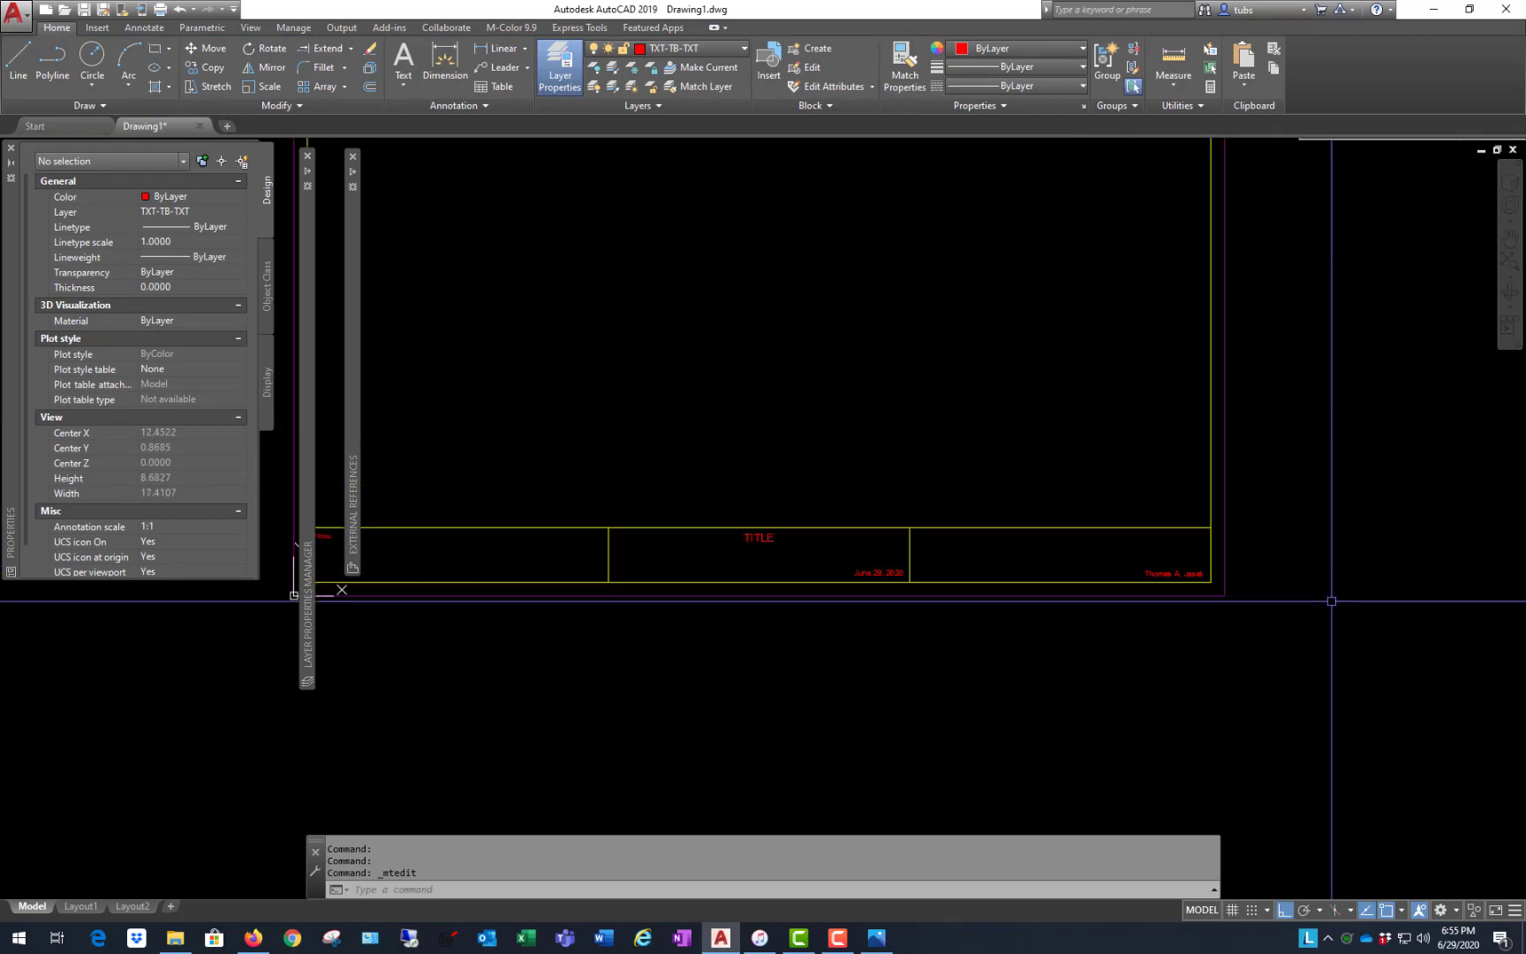
{"action": "scroll", "coordinate": [1192, 647], "scroll_direction": "down", "scroll_amount": 2}
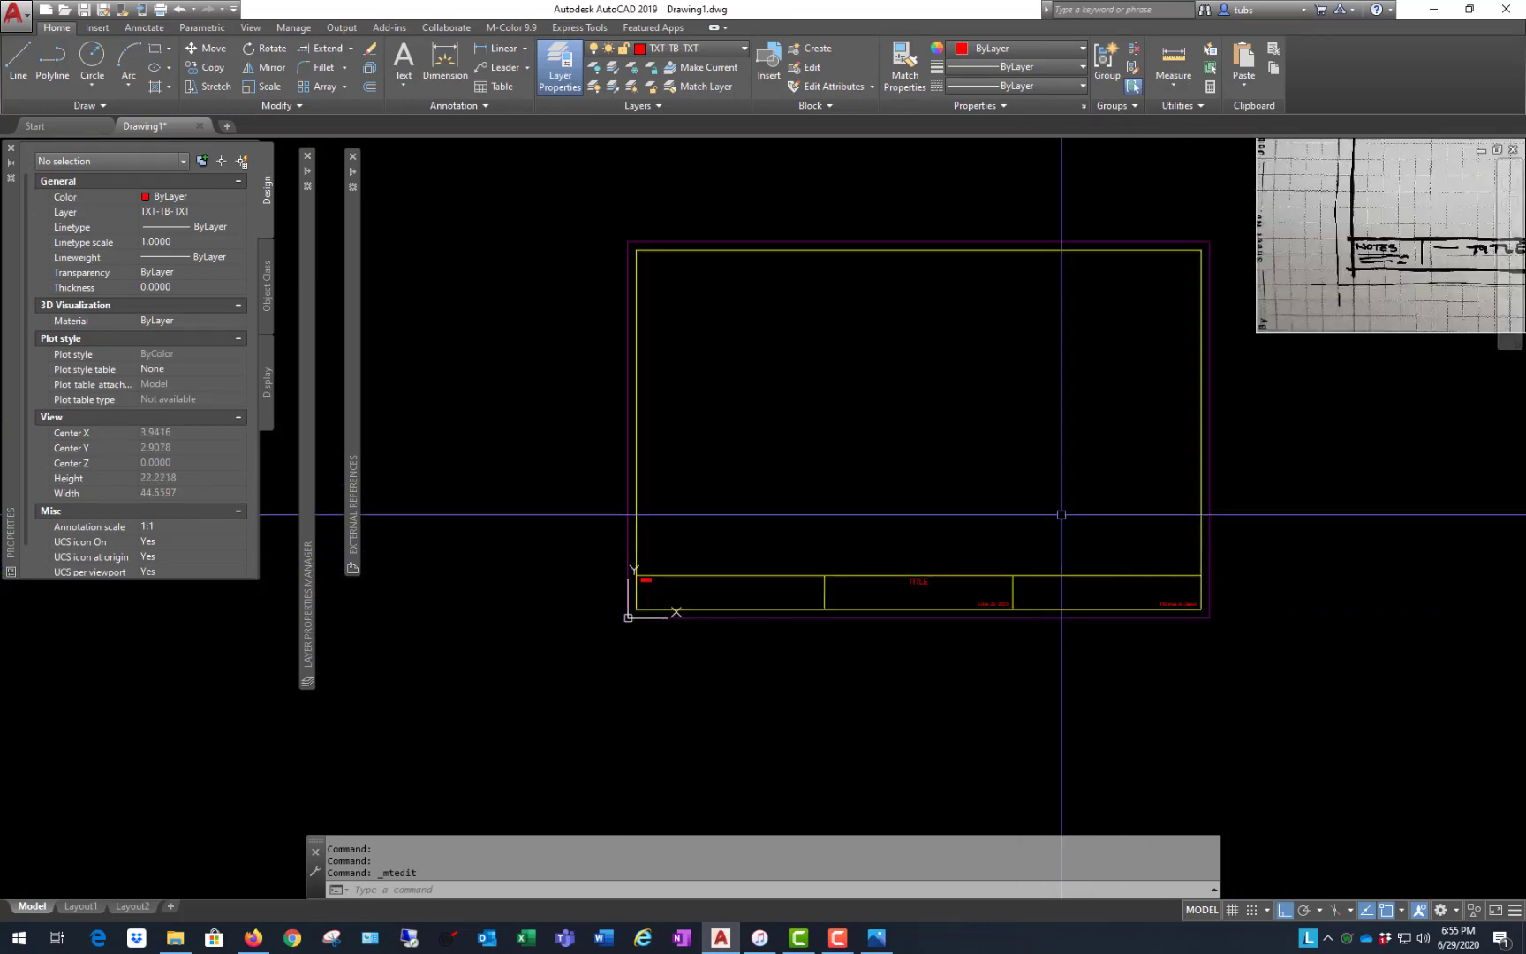
{"action": "scroll", "coordinate": [1042, 459], "scroll_direction": "up", "scroll_amount": 2}
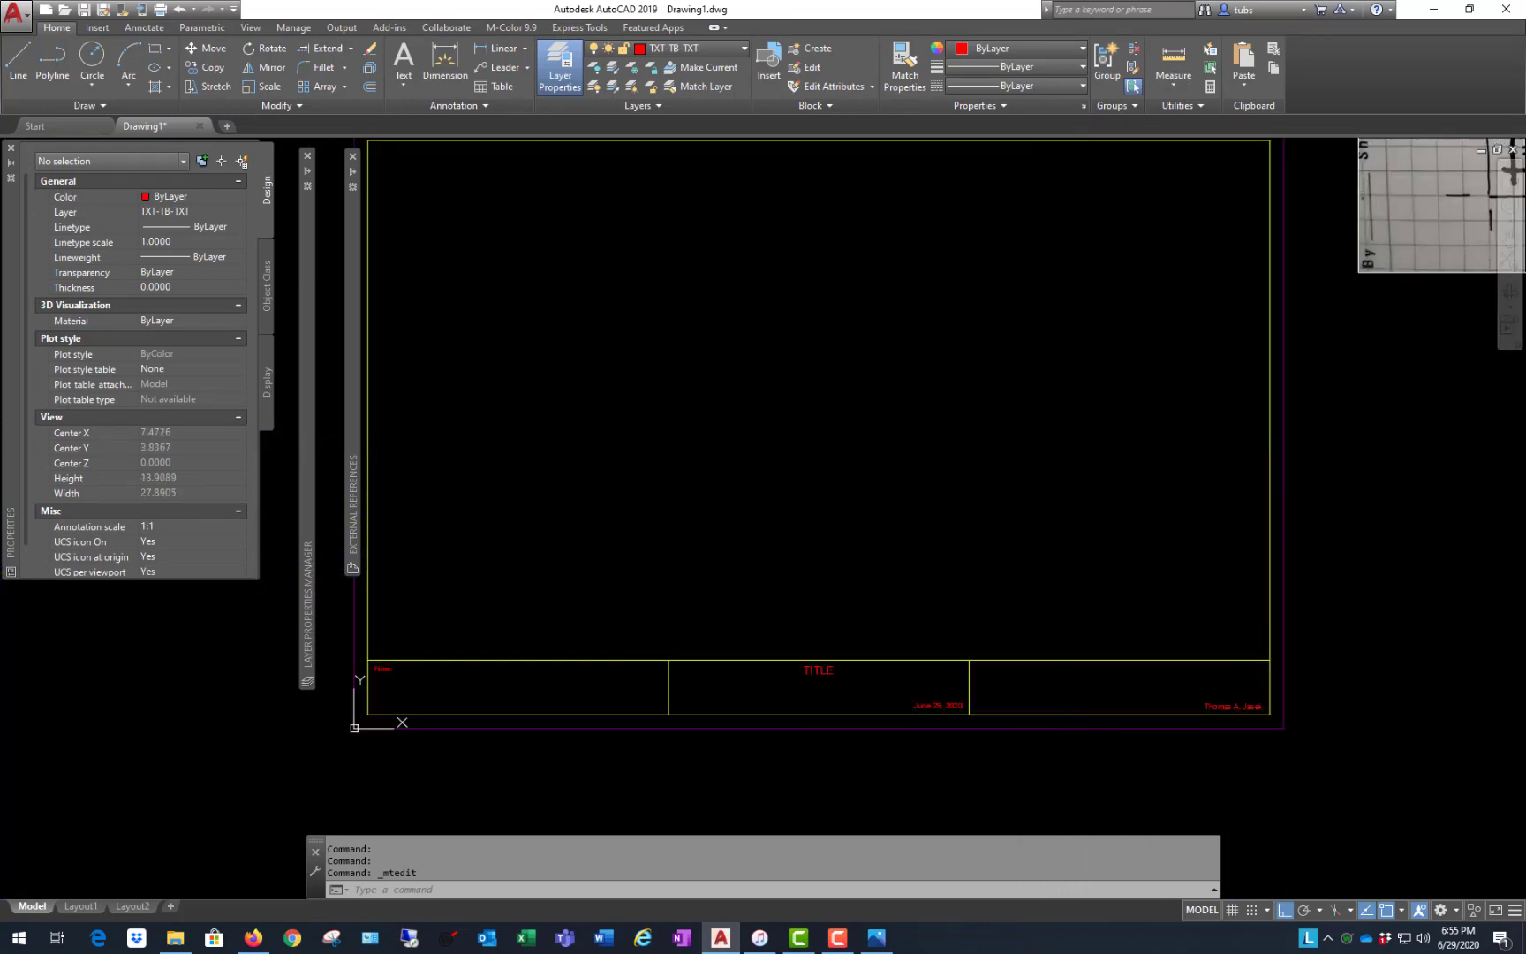
- Switch to the Firefox browser and search Google for "uic logo"
{"action": "left_click", "coordinate": [254, 938]}
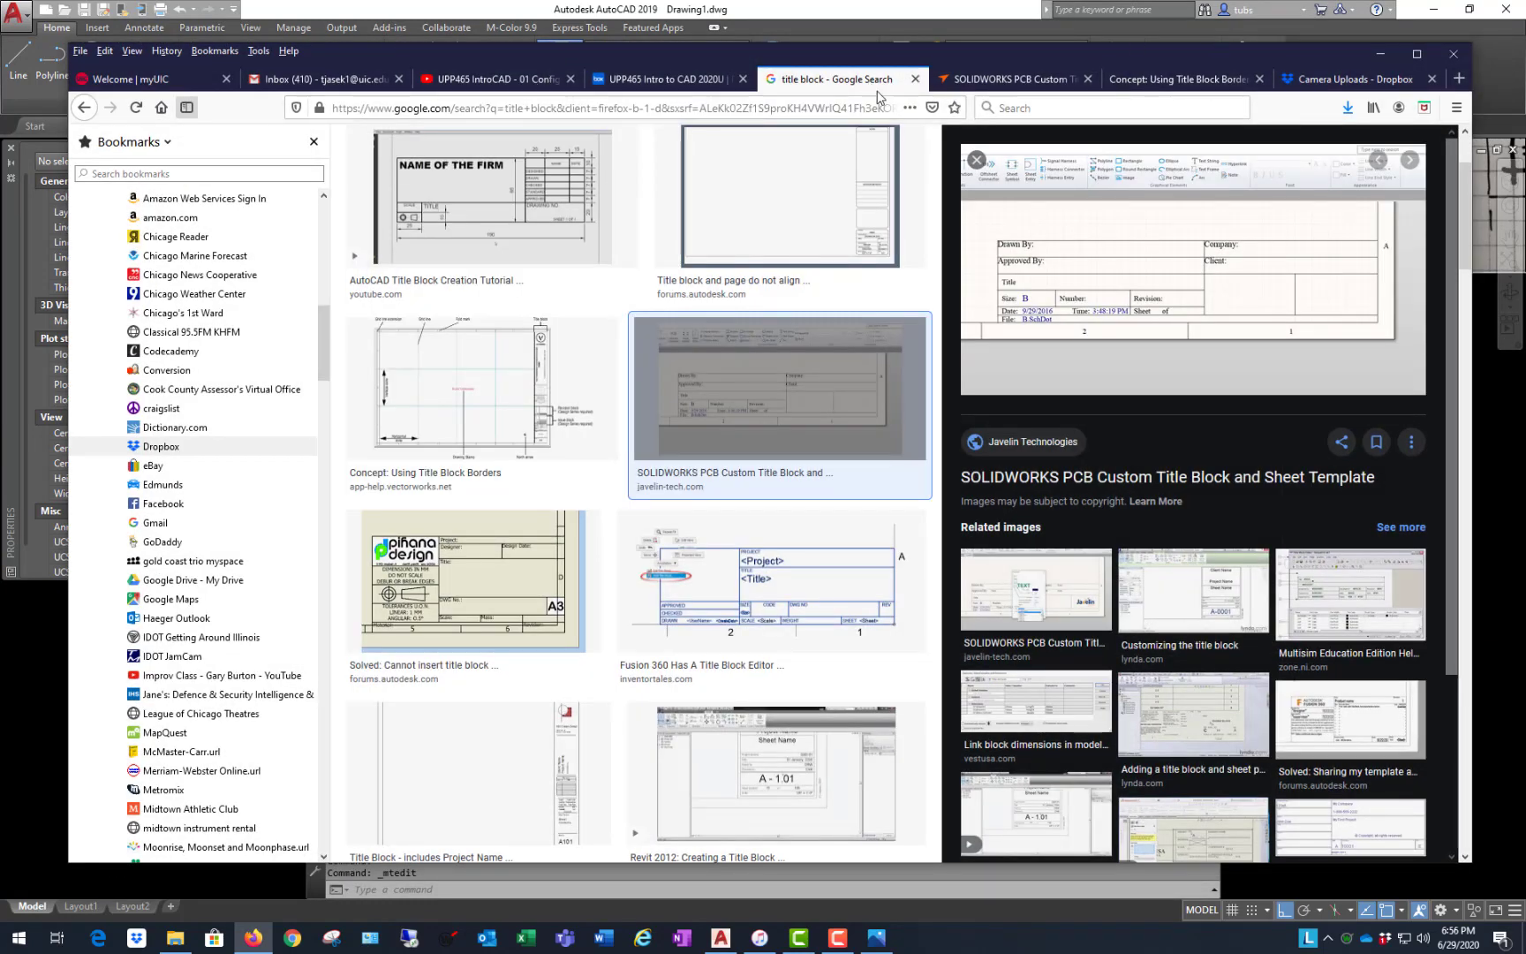
{"action": "left_click", "coordinate": [161, 108]}
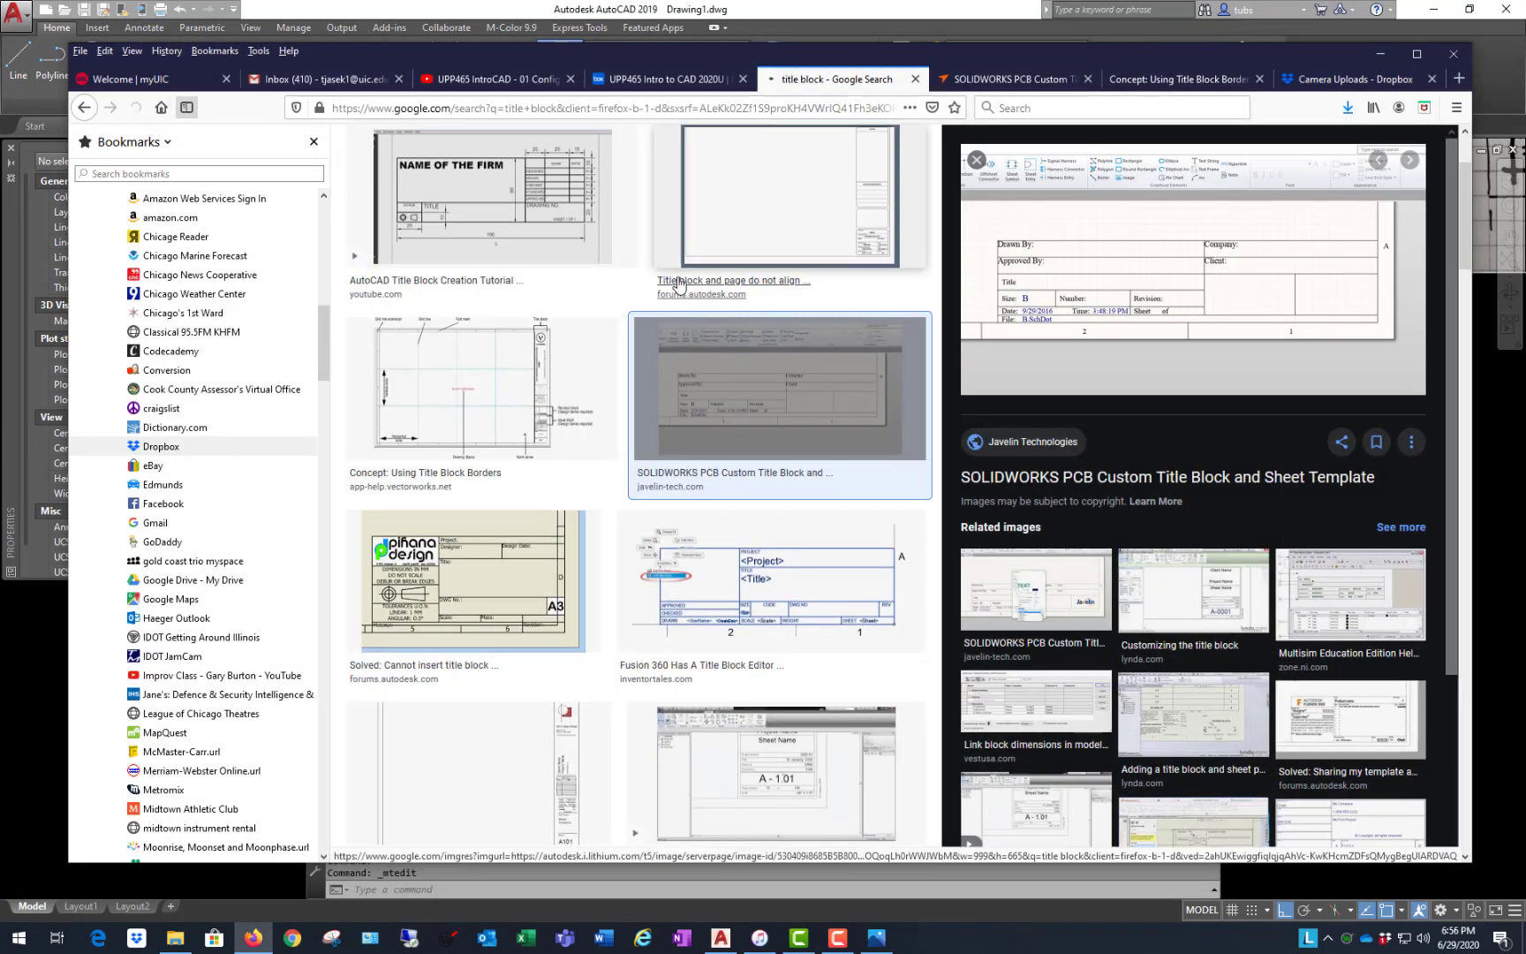
{"action": "left_click", "coordinate": [767, 400]}
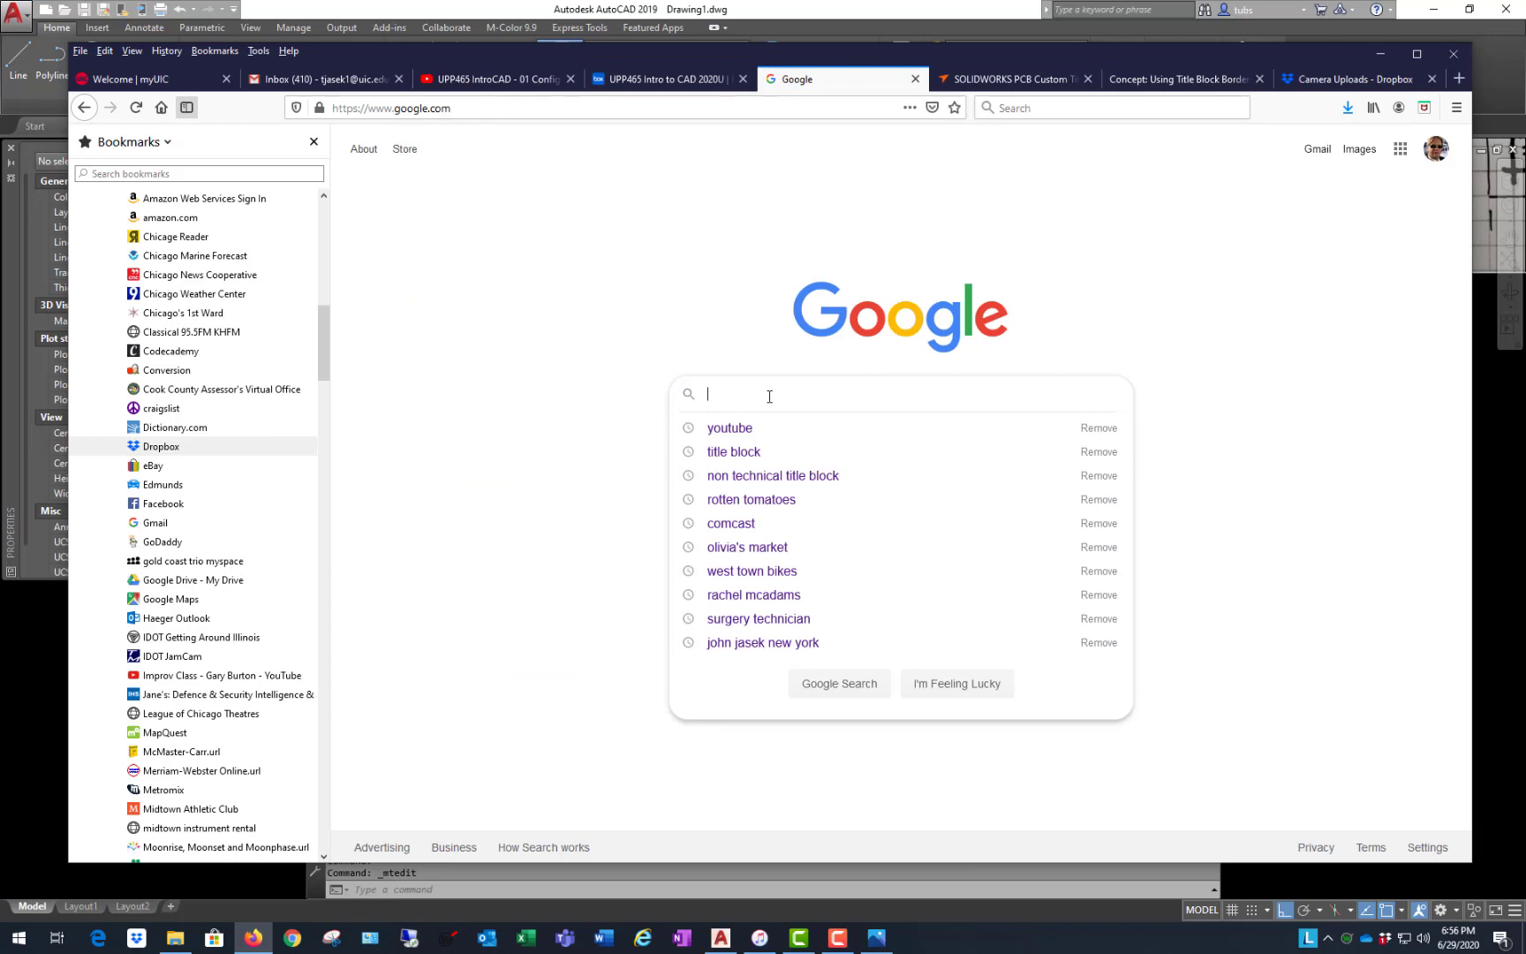
{"action": "type", "text": "uic l"}
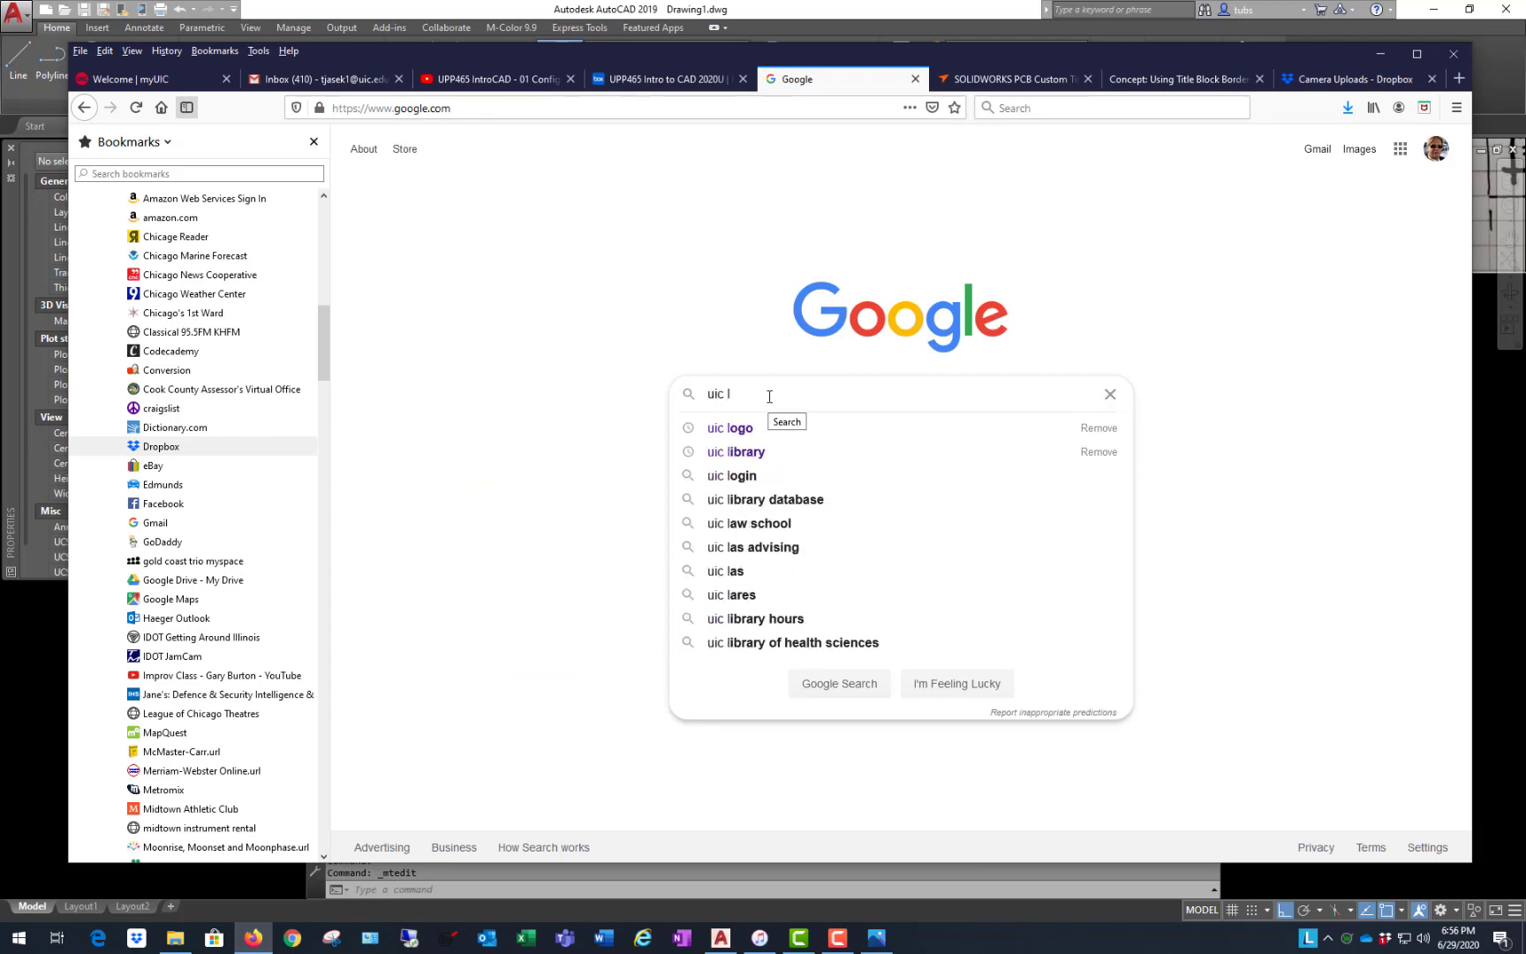
{"action": "type", "text": "ogo"}
{"action": "key", "text": "Return"}
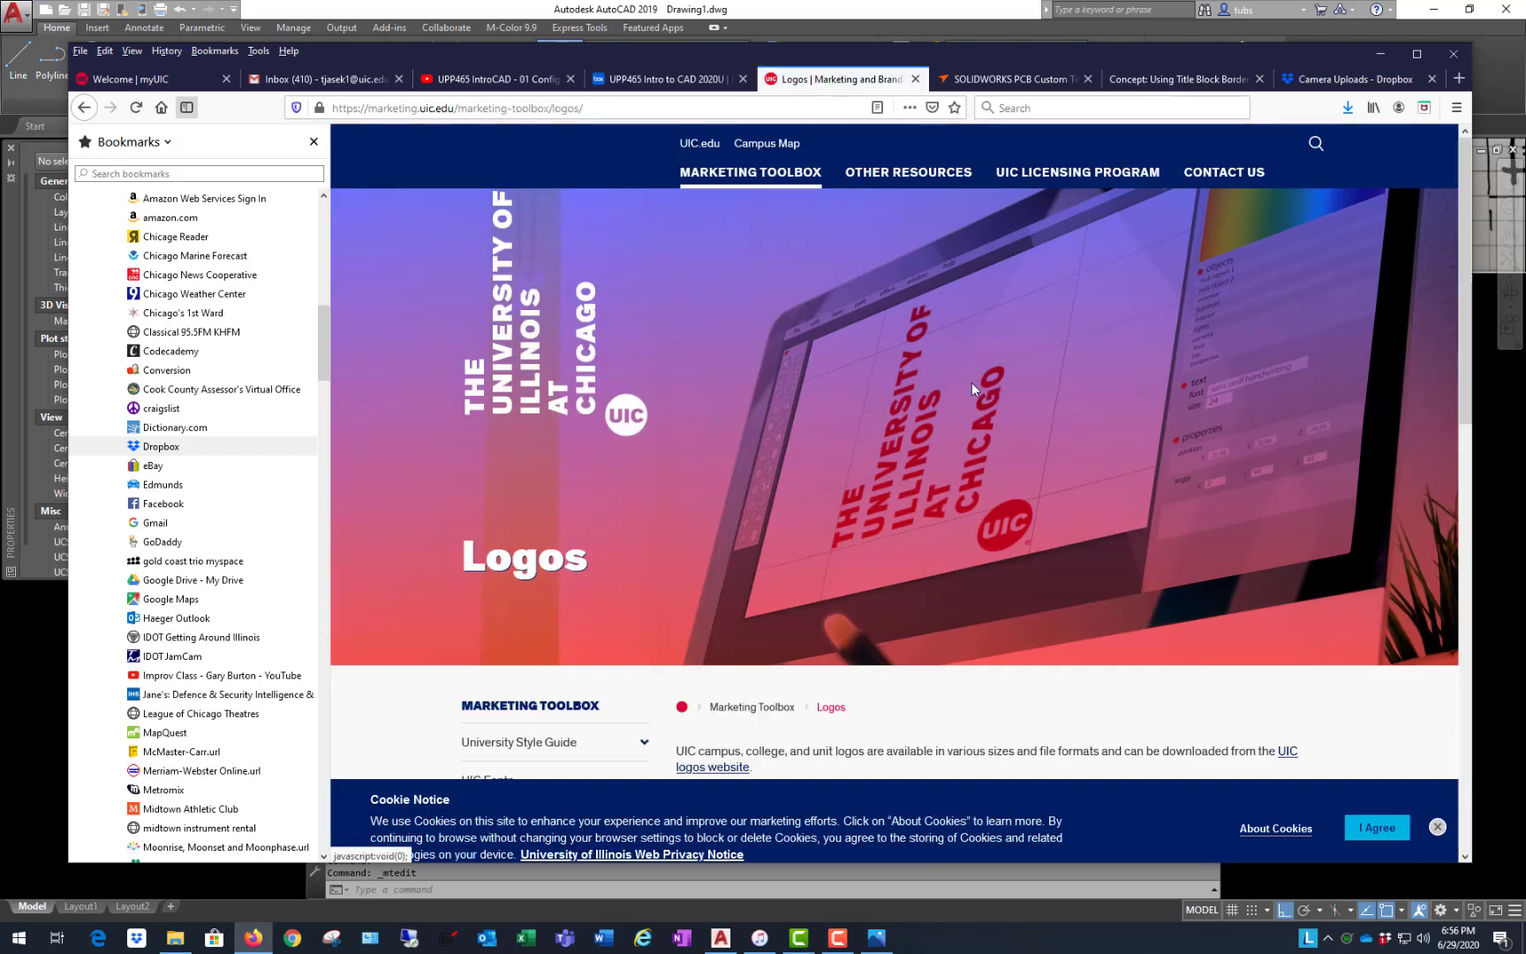
- Open the UIC logos website from the university's Logos page, sign in, and return to AutoCAD
{"action": "scroll", "coordinate": [971, 383], "scroll_direction": "down", "scroll_amount": 7}
{"action": "left_click", "coordinate": [1043, 379]}
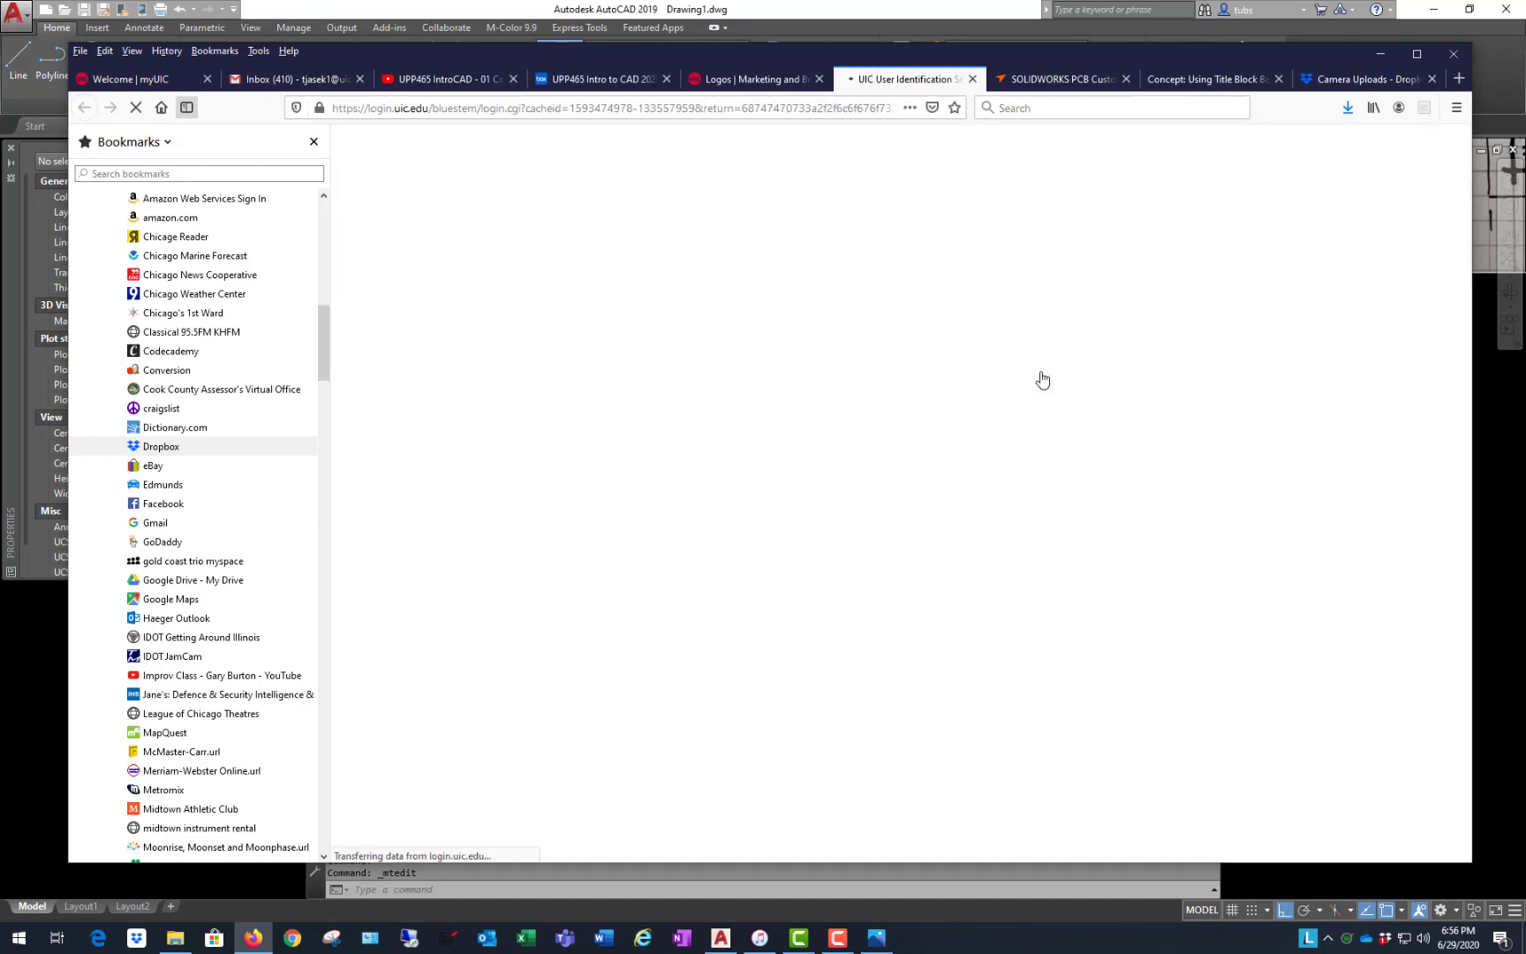
{"action": "left_click", "coordinate": [858, 472]}
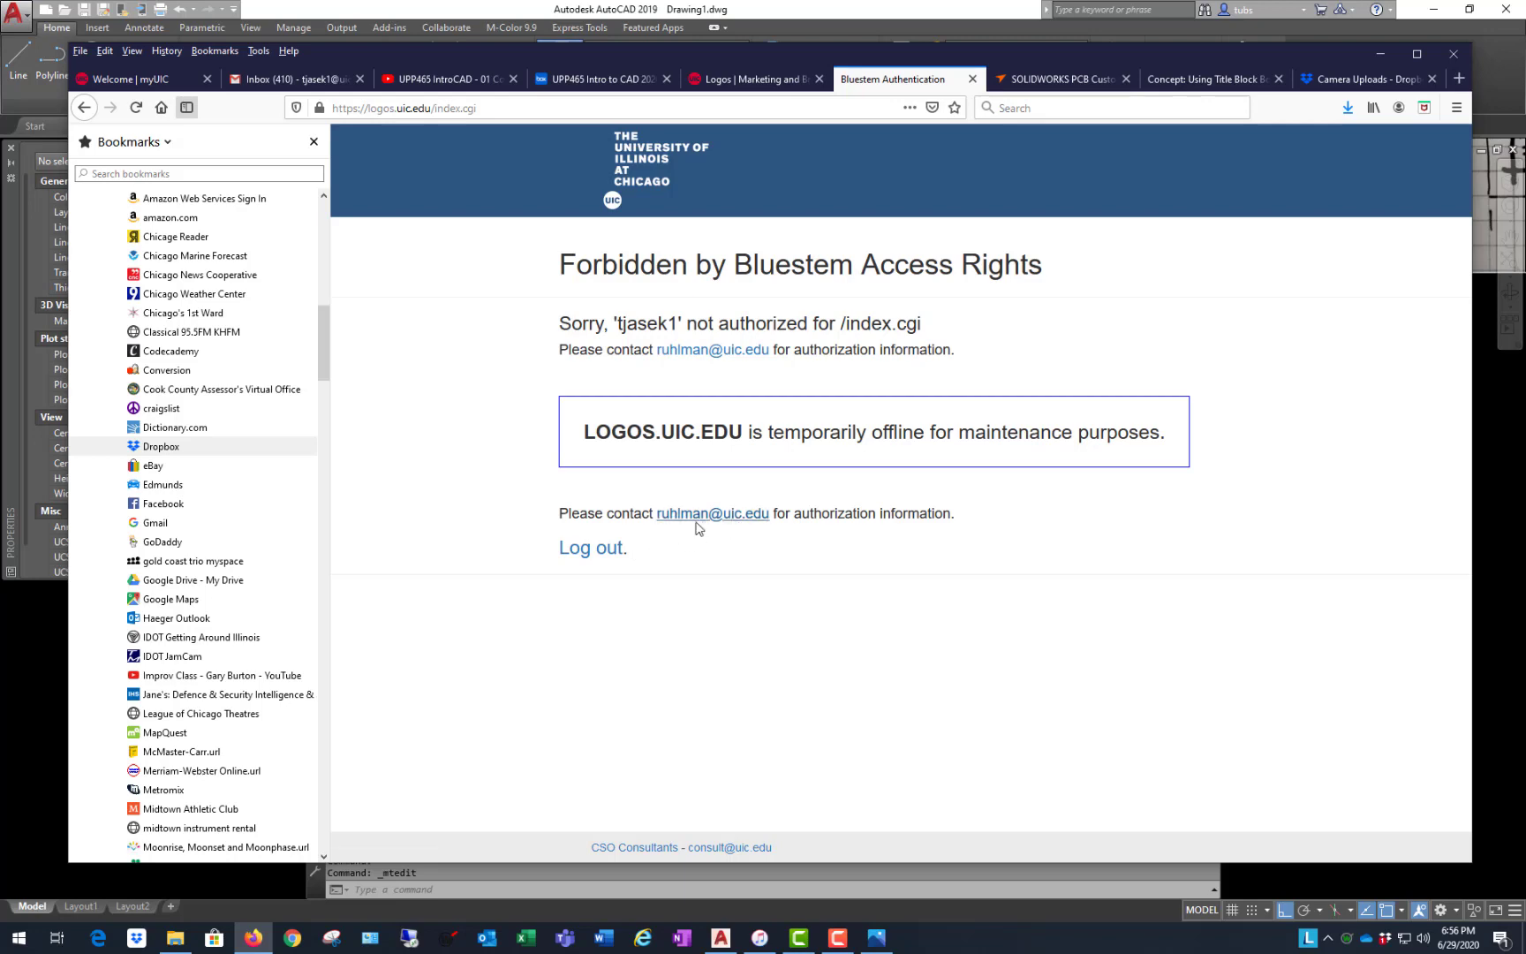
{"action": "left_click", "coordinate": [1380, 55]}
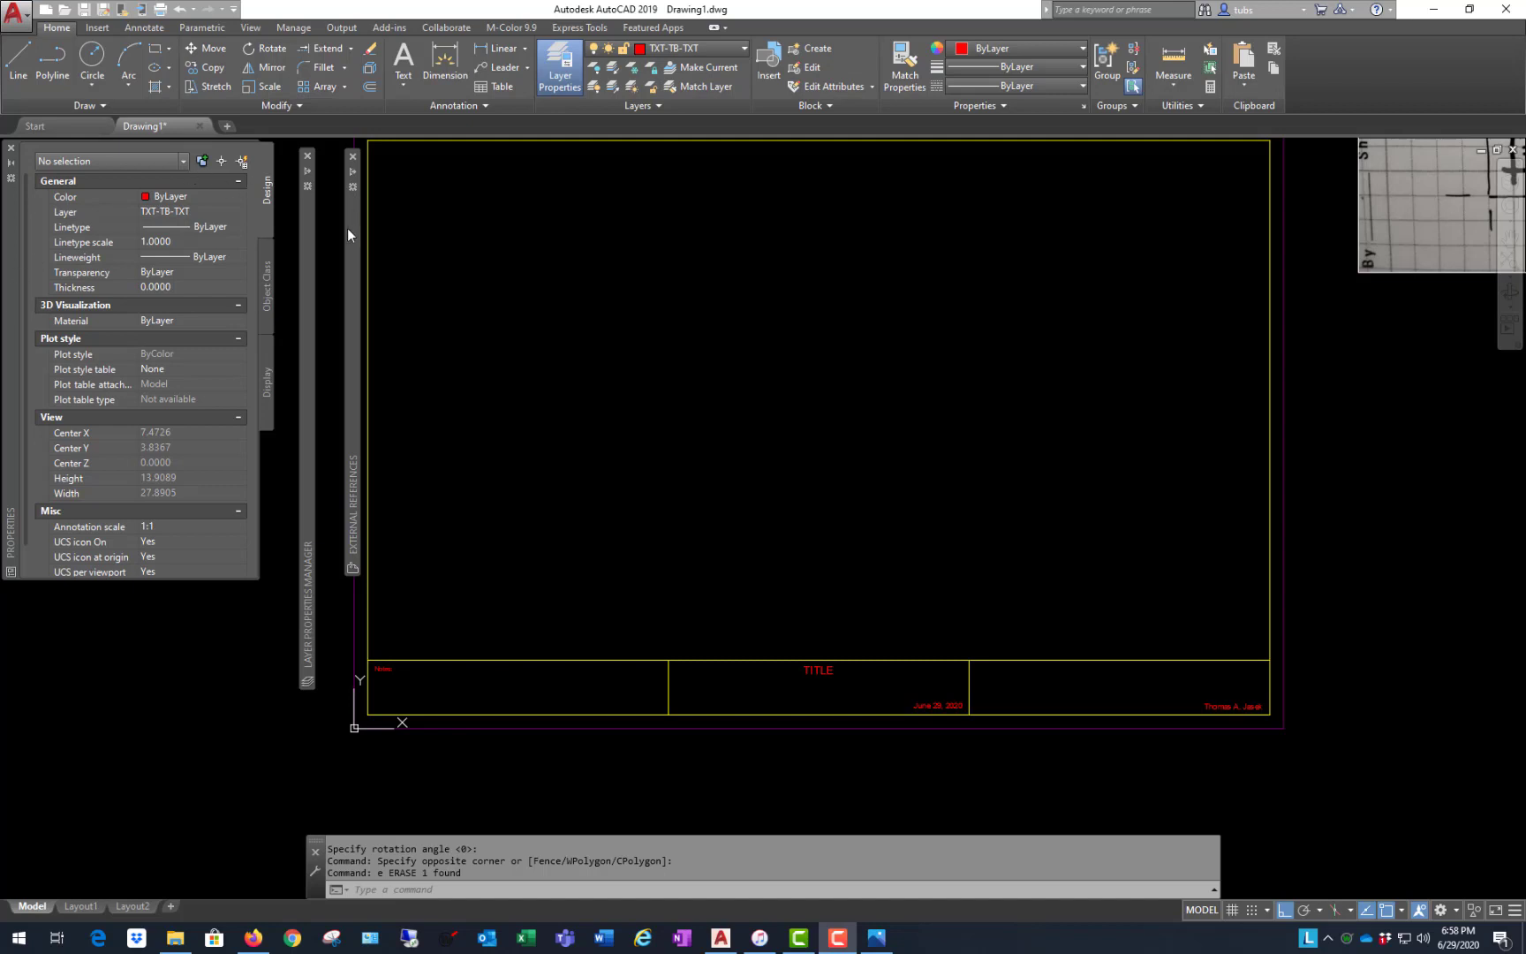
{"action": "mouse_move", "coordinate": [353, 289]}
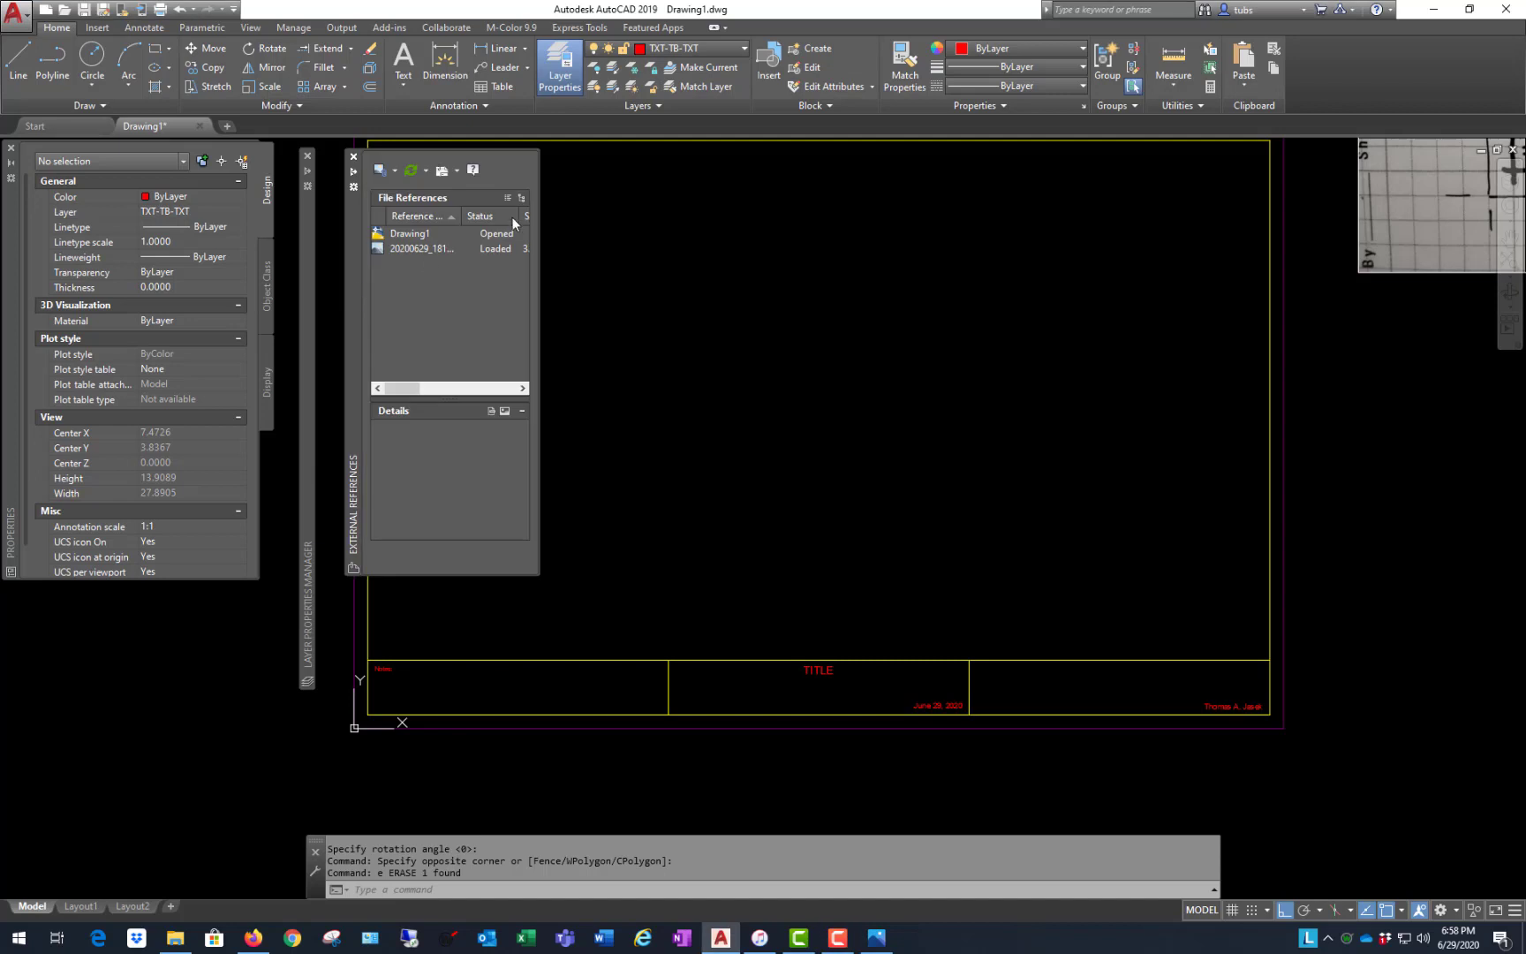
{"action": "left_click", "coordinate": [379, 170]}
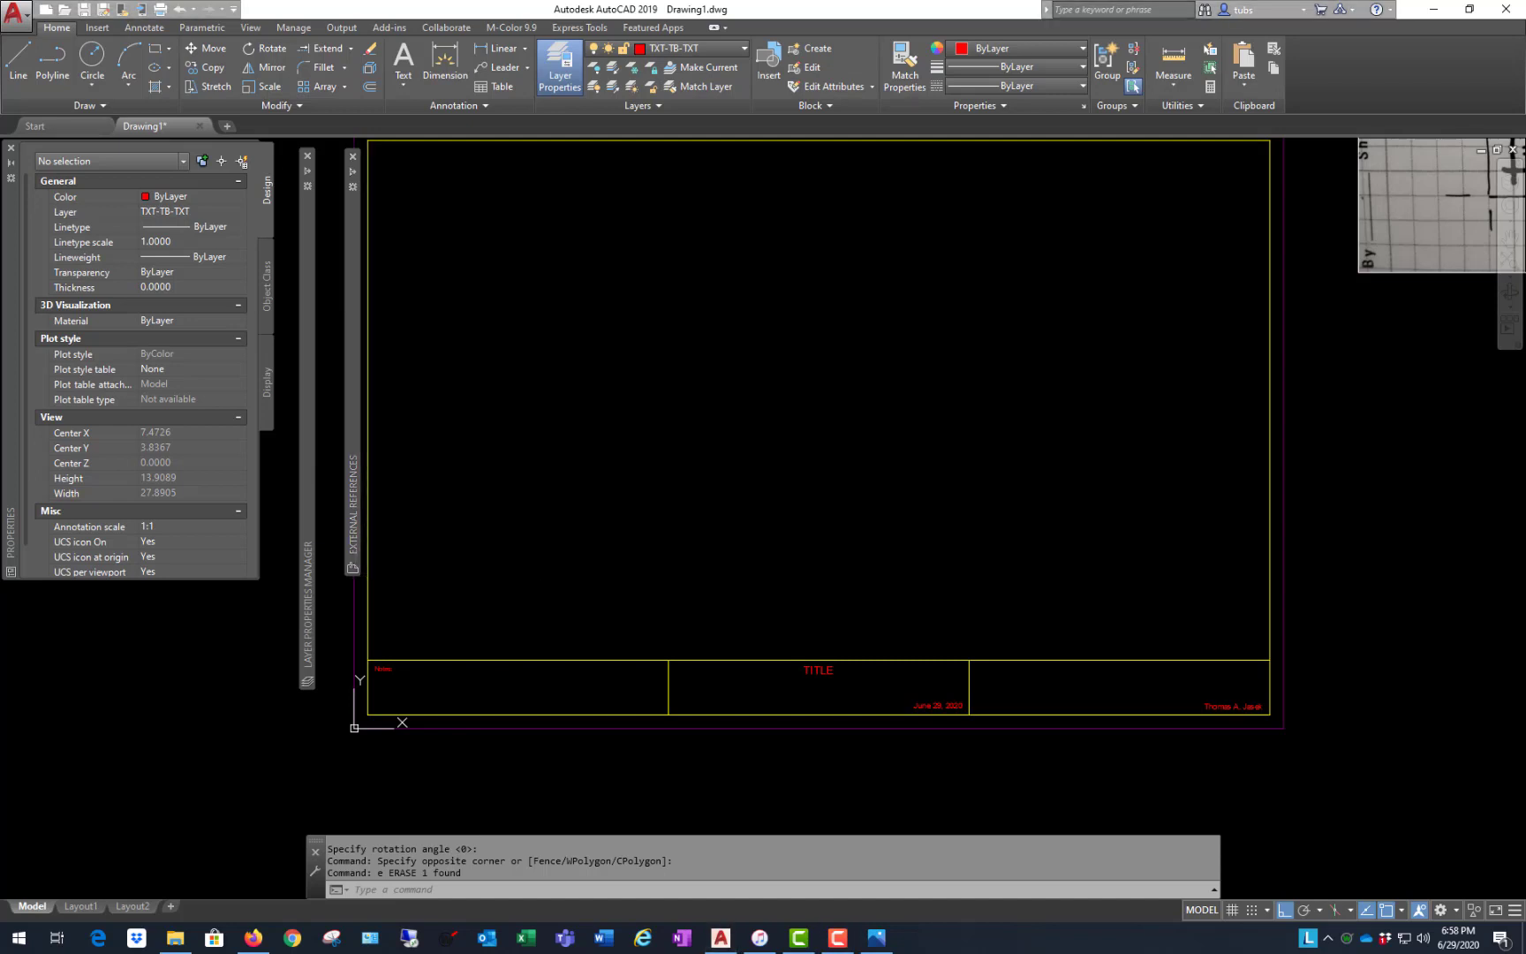
{"action": "left_click_drag", "start_coordinate": [965, 569], "coordinate": [964, 567]}
{"action": "scroll", "coordinate": [459, 589], "scroll_direction": "down", "scroll_amount": 1}
{"action": "scroll", "coordinate": [911, 731], "scroll_direction": "up", "scroll_amount": 2}
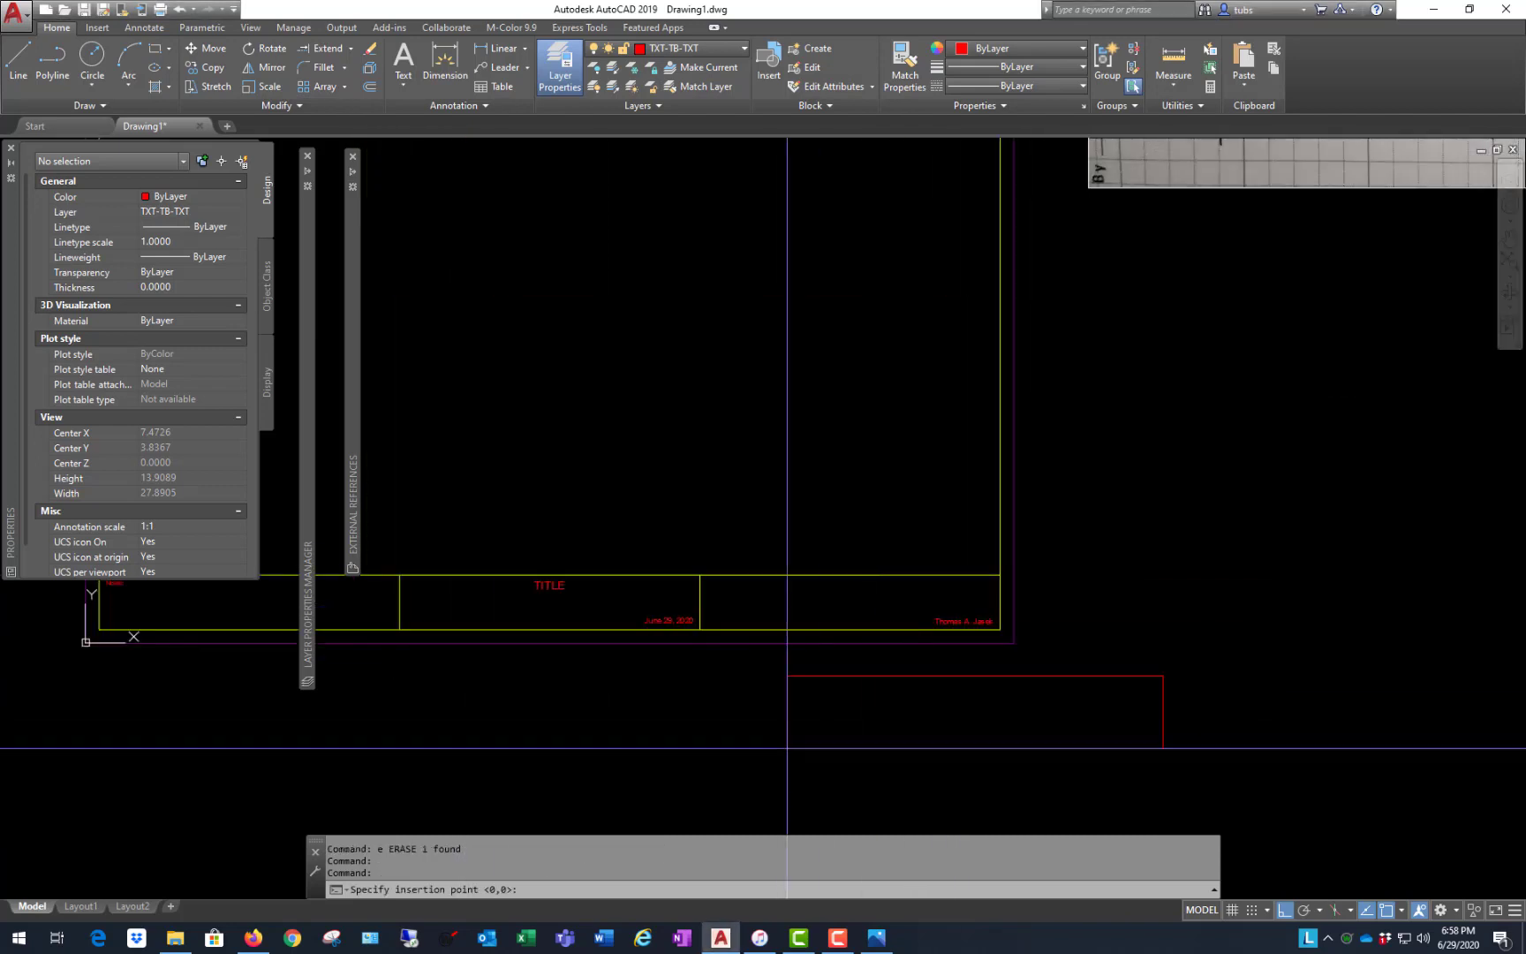
{"action": "left_click", "coordinate": [685, 765]}
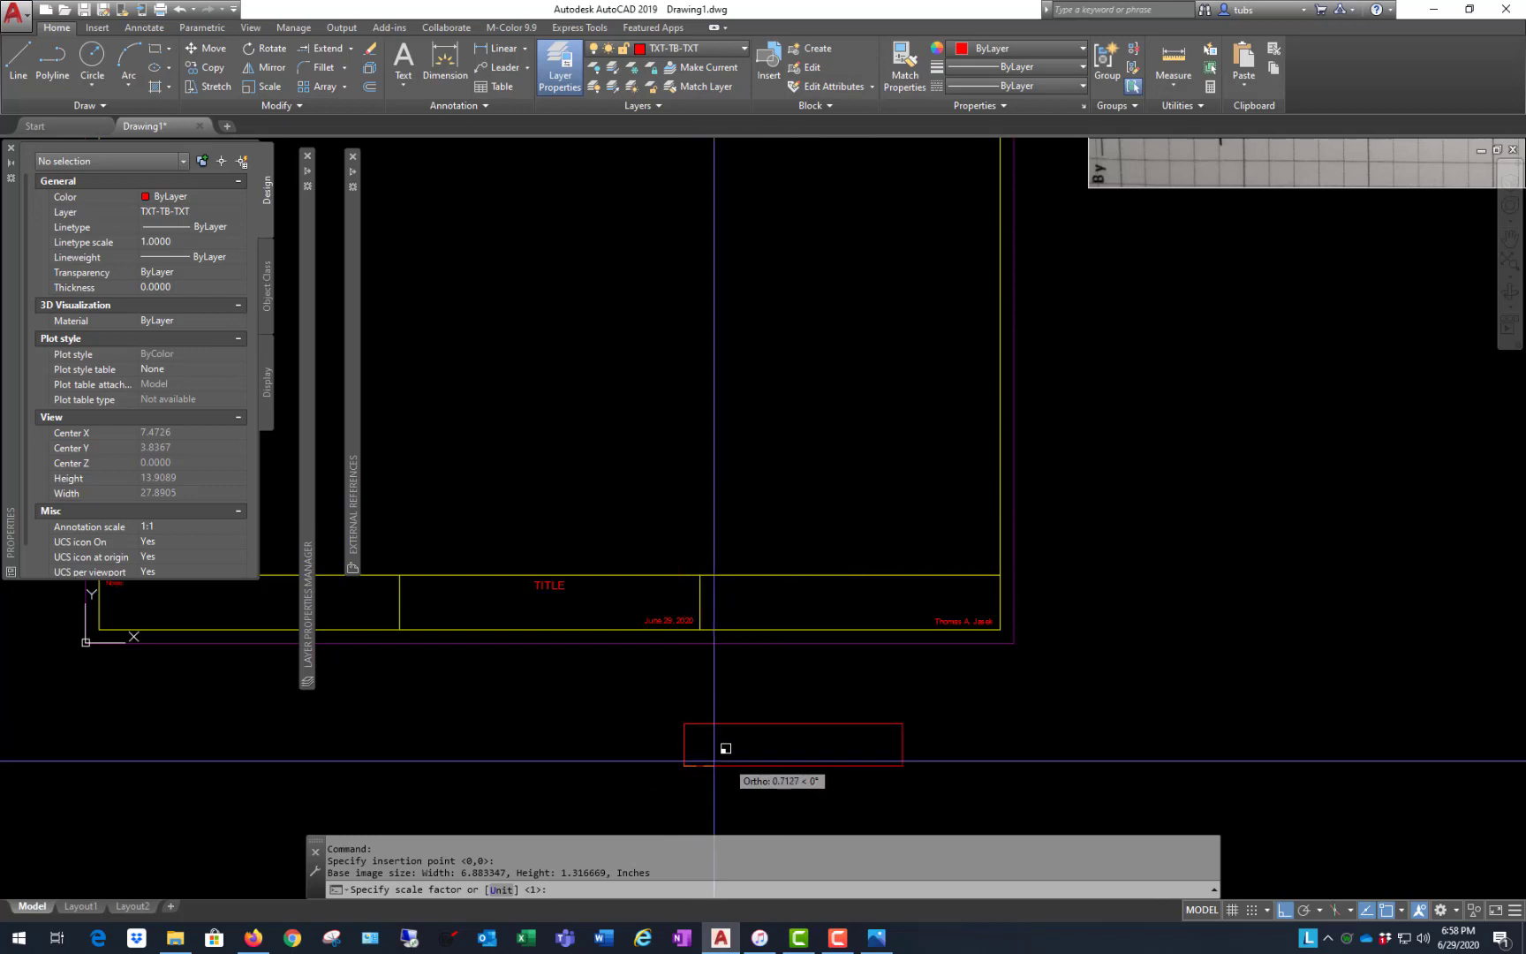
{"action": "key", "text": "Escape"}
{"action": "key", "text": "Escape"}
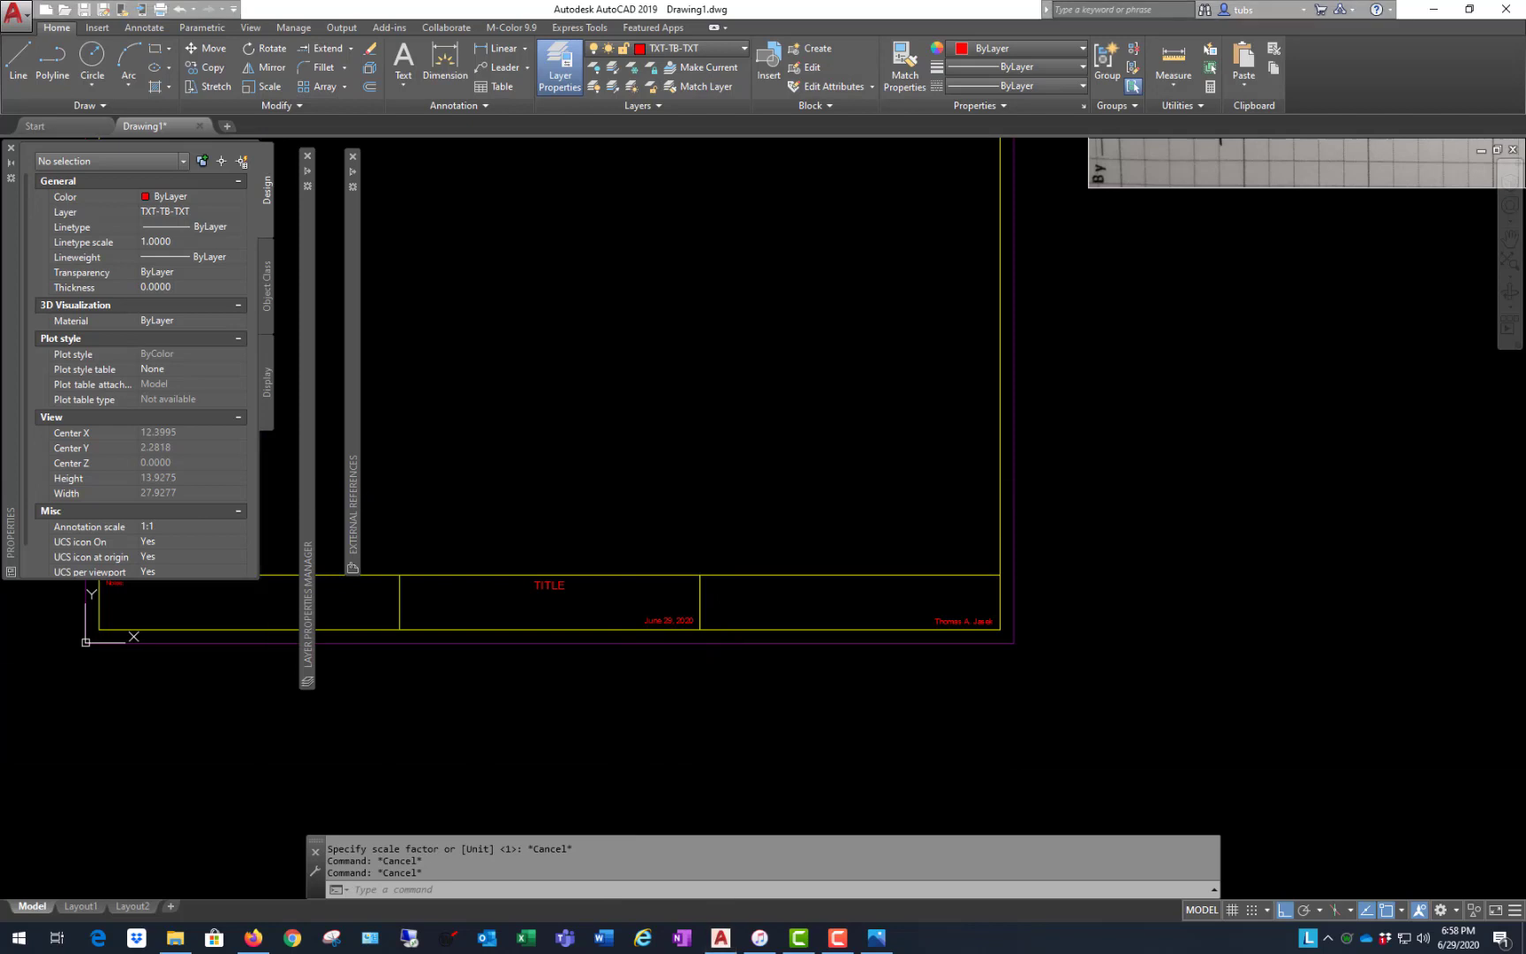
- Attach the UIC_UDVL_Logo image outside the sheet, beside the right cell, with a scale of about 0.76 and rotation 0
{"action": "left_click_drag", "start_coordinate": [803, 719], "coordinate": [802, 714]}
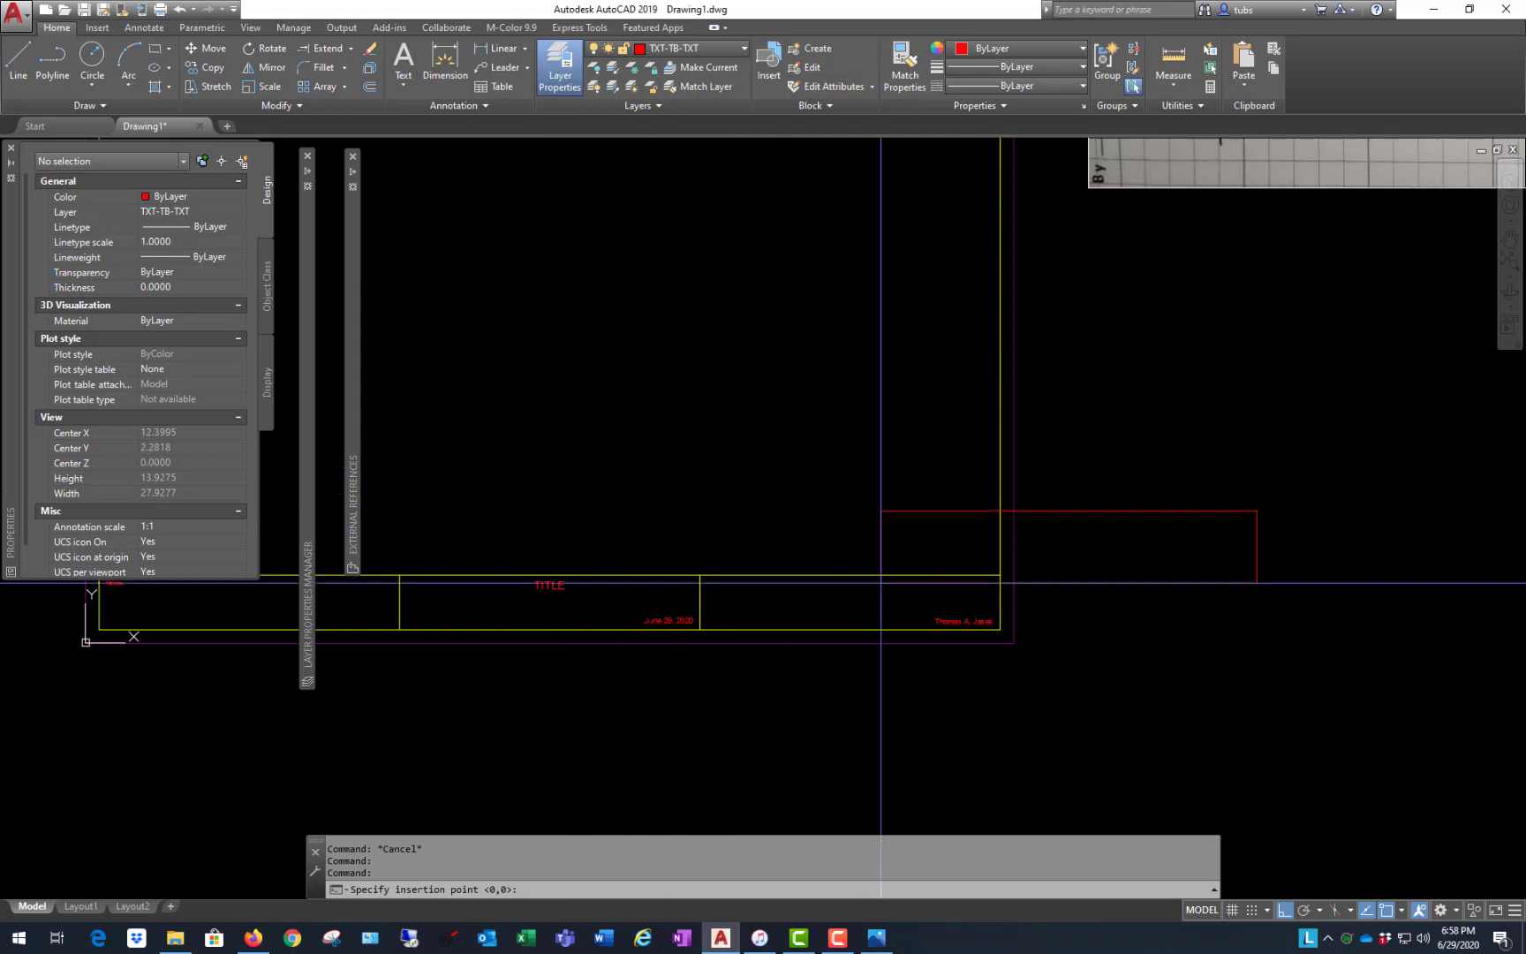
{"action": "scroll", "coordinate": [387, 508], "scroll_direction": "down", "scroll_amount": 1}
{"action": "scroll", "coordinate": [641, 535], "scroll_direction": "up", "scroll_amount": 1}
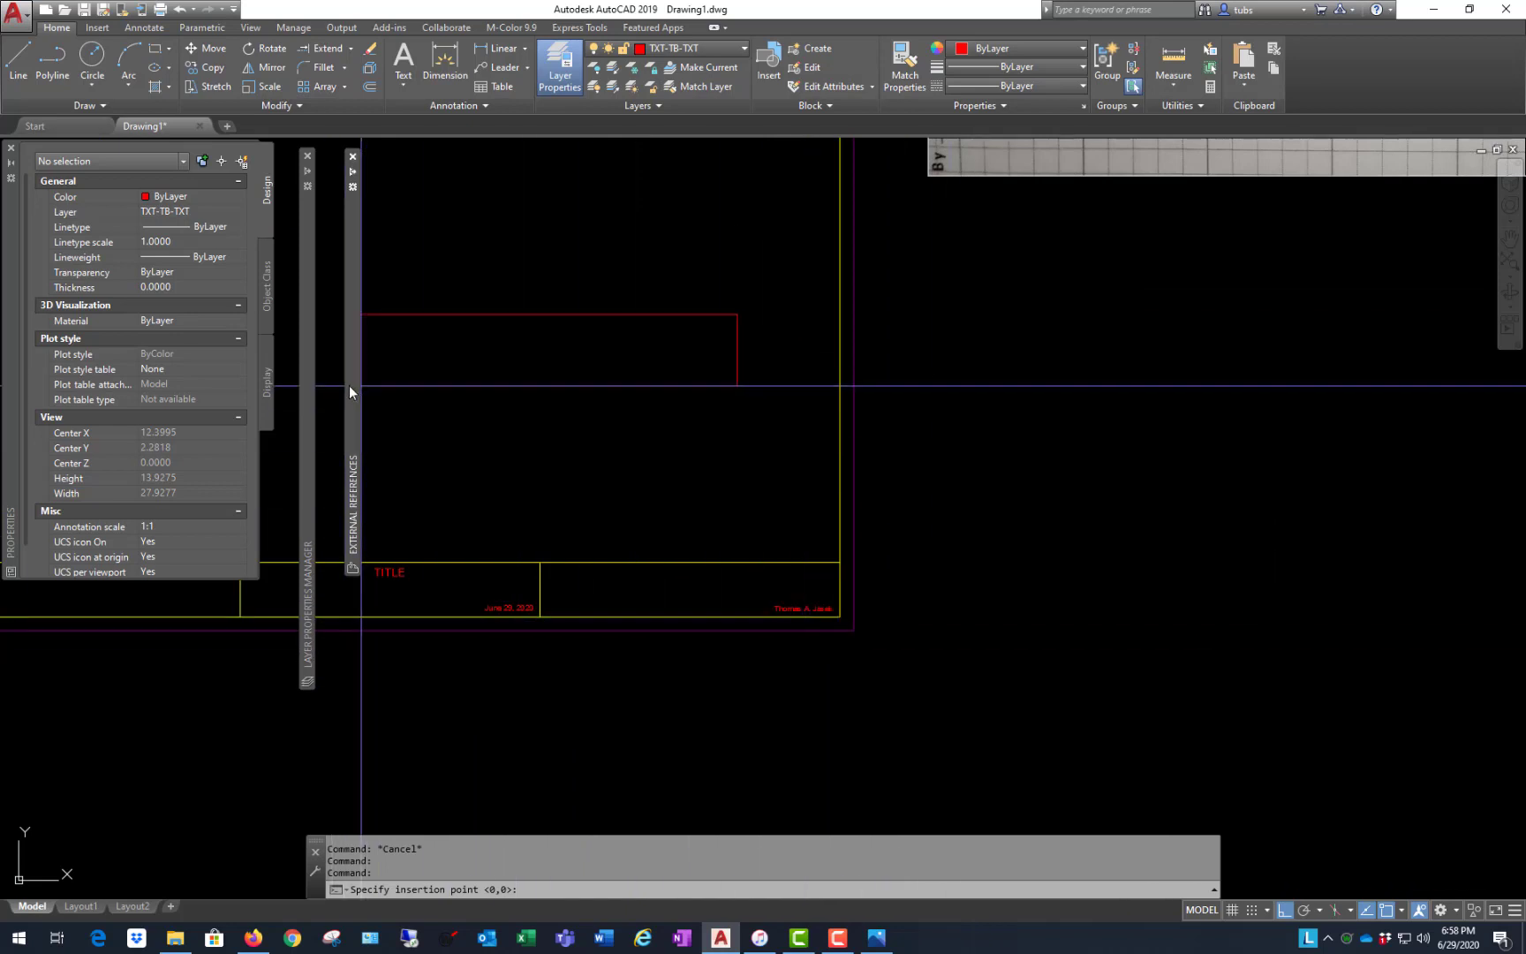
{"action": "mouse_move", "coordinate": [350, 384]}
{"action": "left_click", "coordinate": [917, 633]}
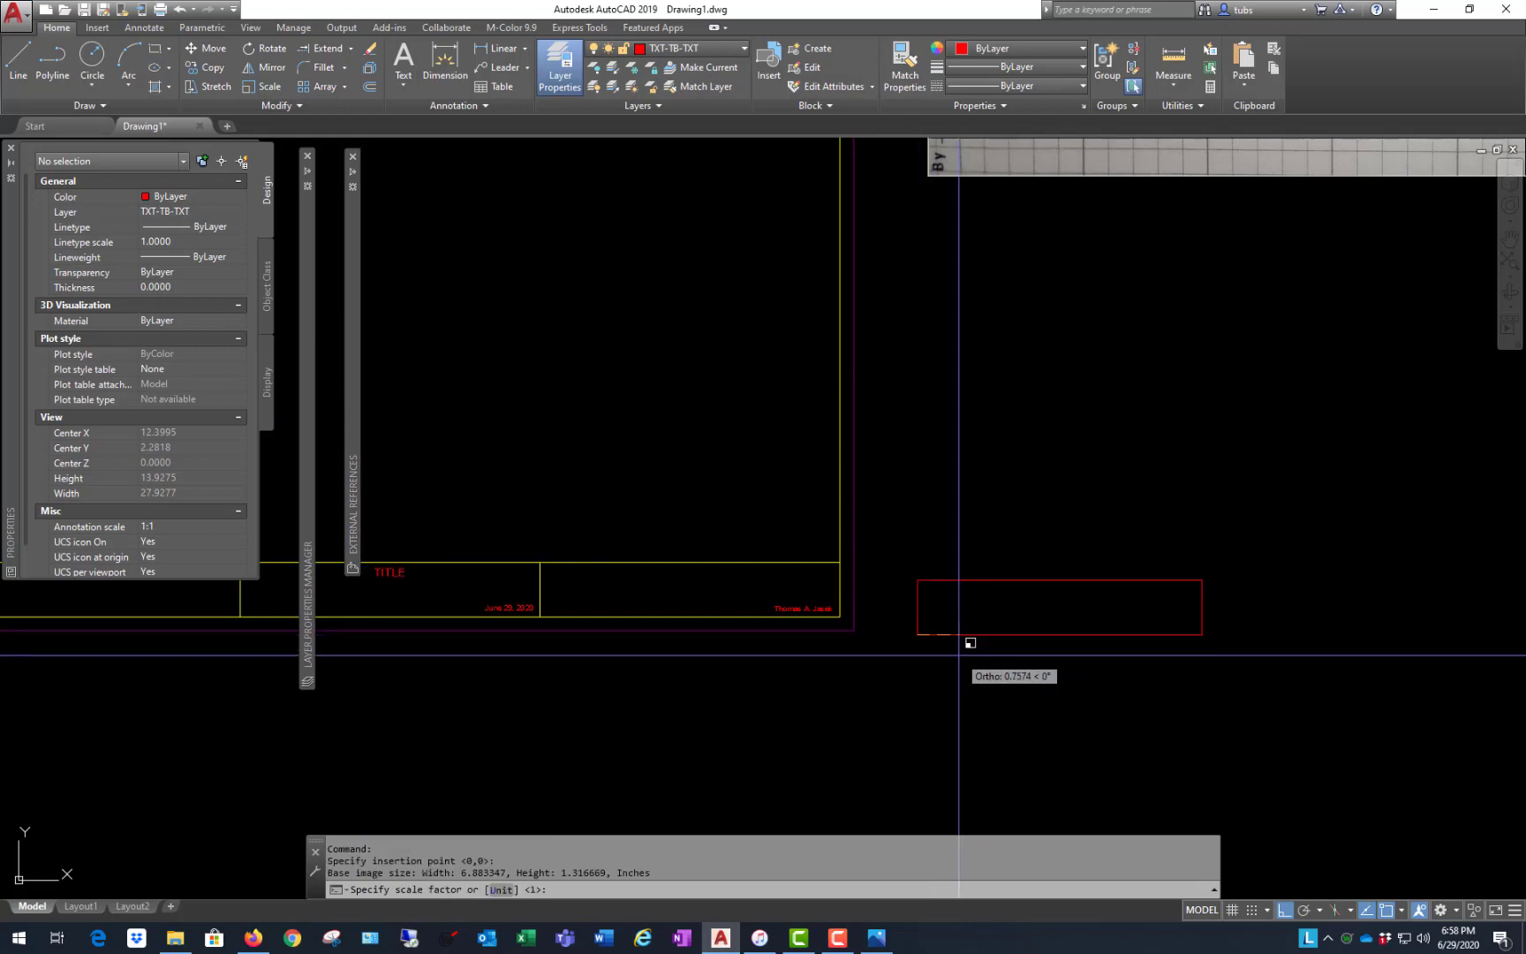
{"action": "left_click", "coordinate": [968, 641]}
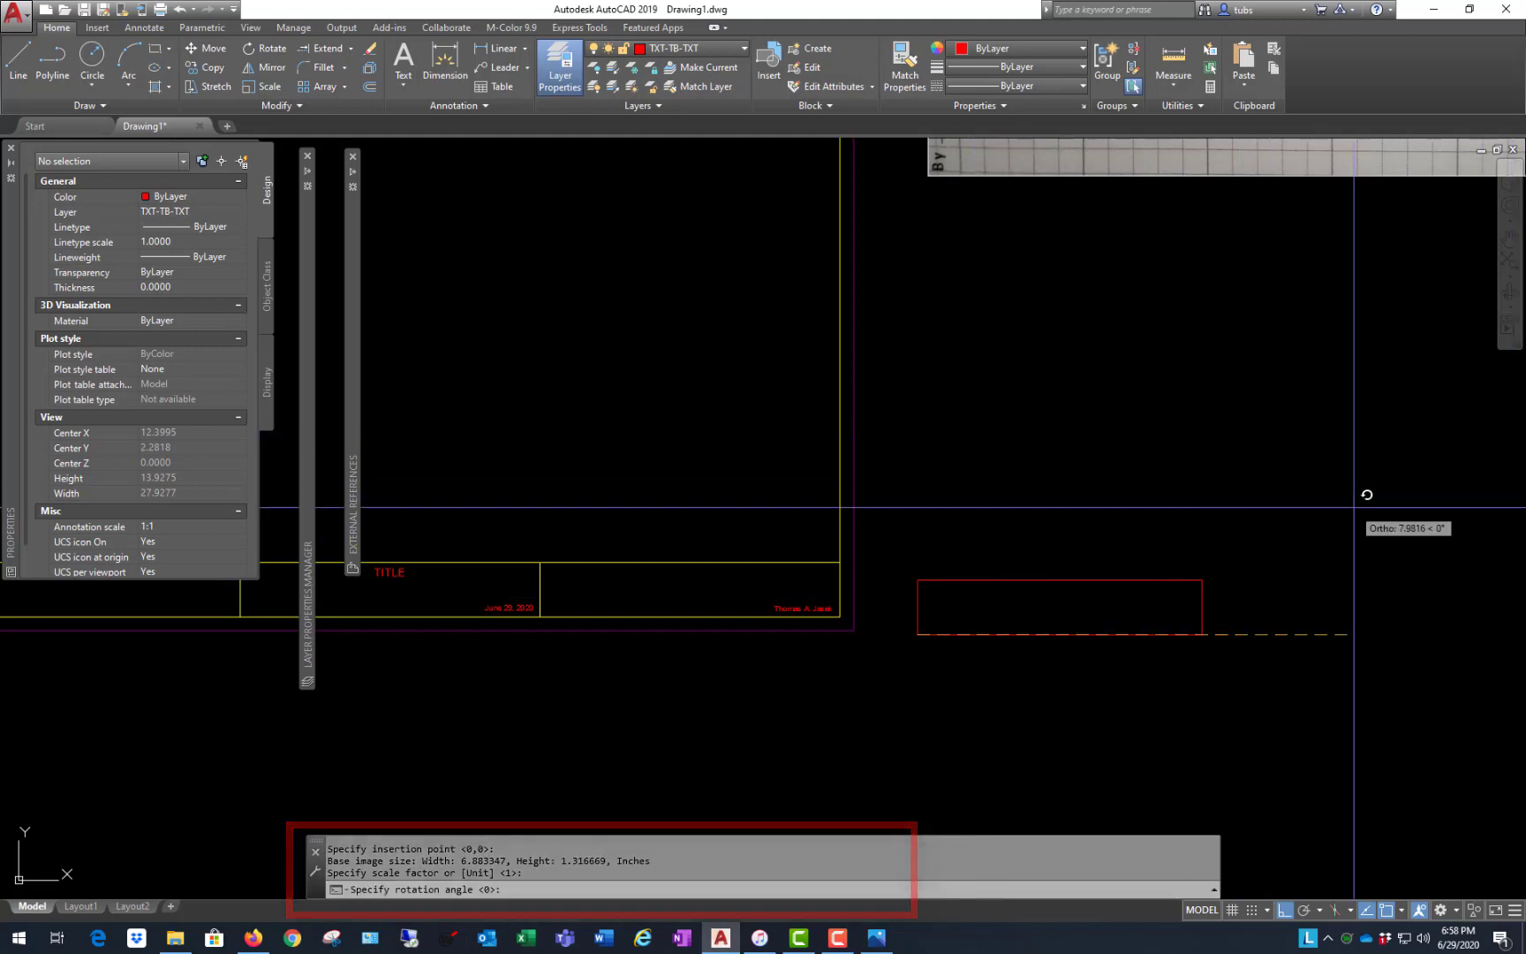
{"action": "left_click", "coordinate": [1356, 441]}
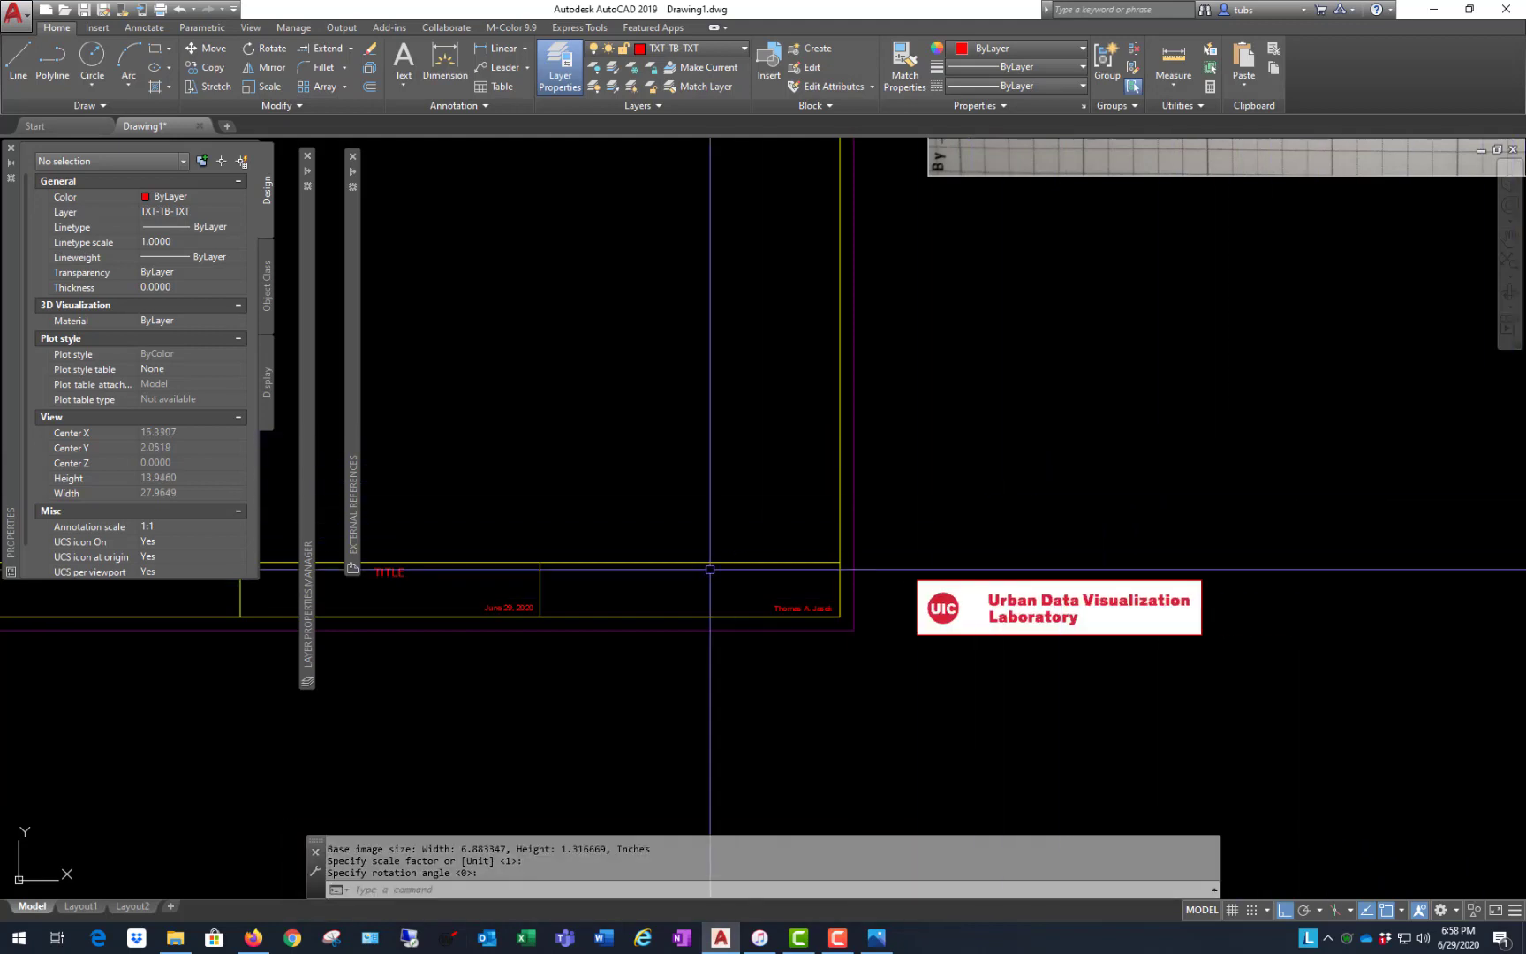
- Move the UIC logo image into the title block's right cell with Ortho off, fitting its lower-left corner against the cell's lower-left corner
{"action": "left_click", "coordinate": [1256, 514]}
{"action": "left_click", "coordinate": [1039, 708]}
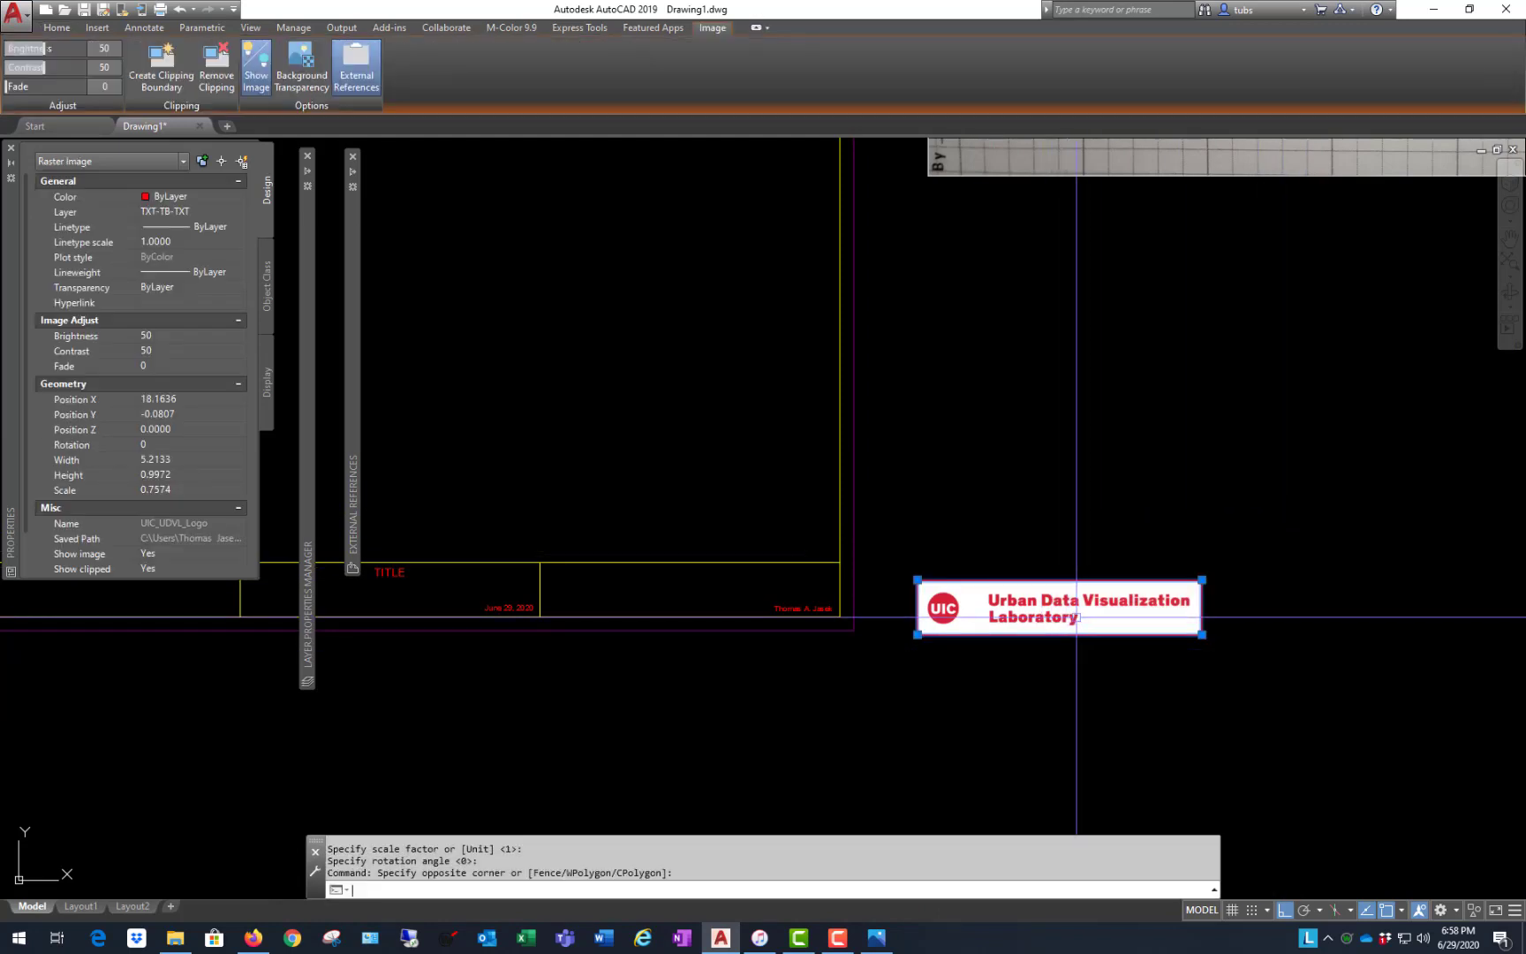
{"action": "type", "text": "m"}
{"action": "key", "text": "Return"}
{"action": "left_click", "coordinate": [1068, 603]}
{"action": "key", "text": "F8"}
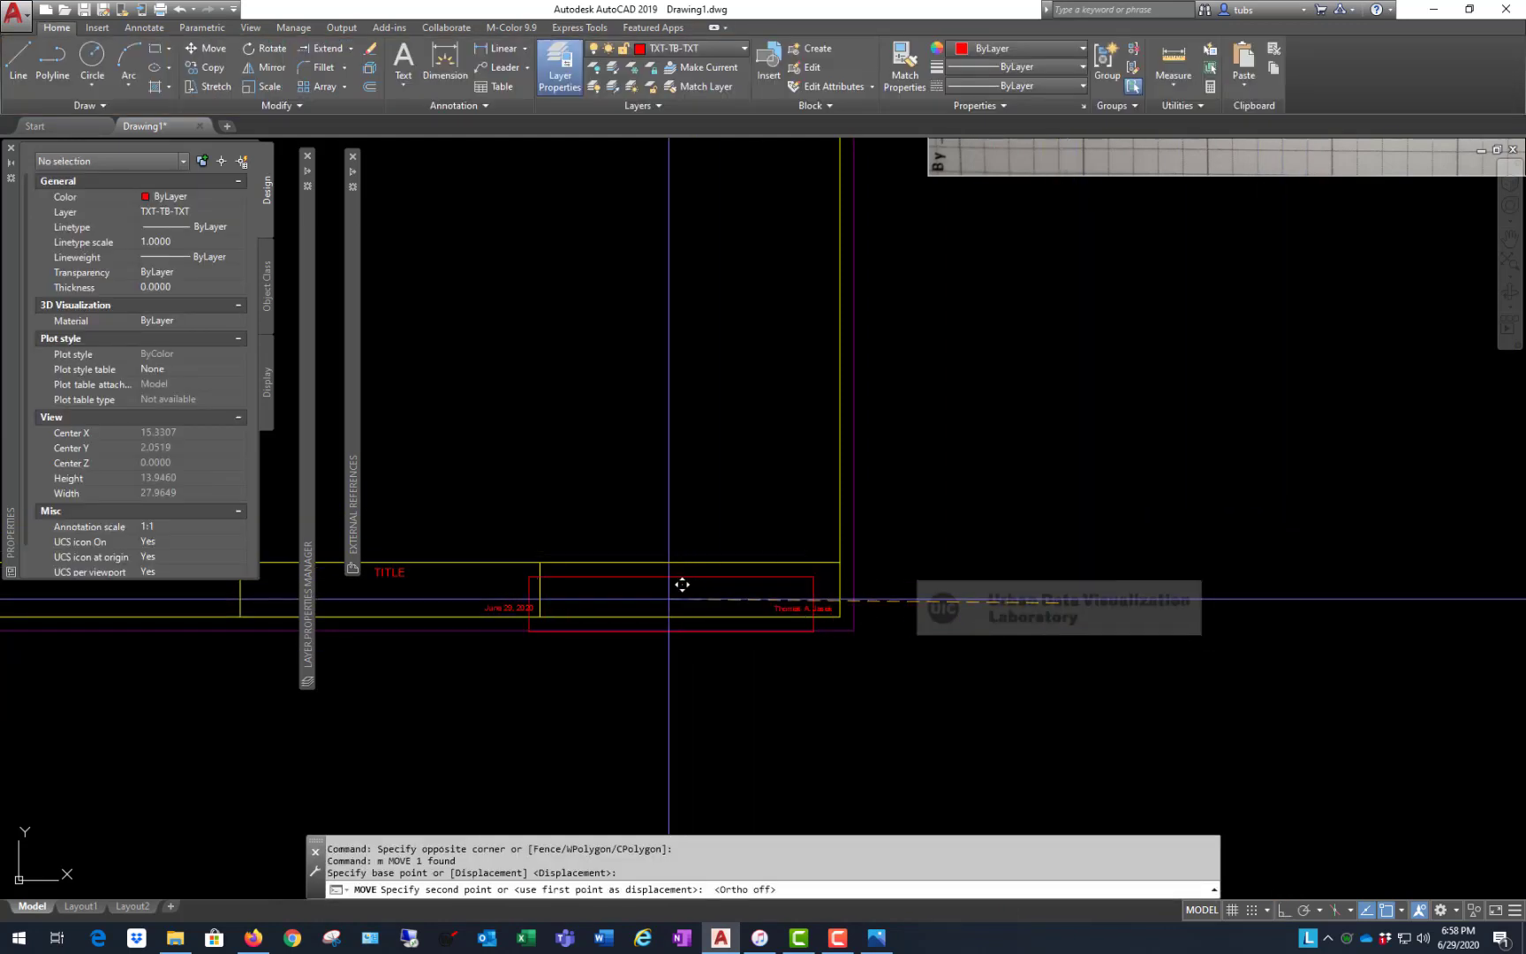
{"action": "scroll", "coordinate": [706, 565], "scroll_direction": "up", "scroll_amount": 4}
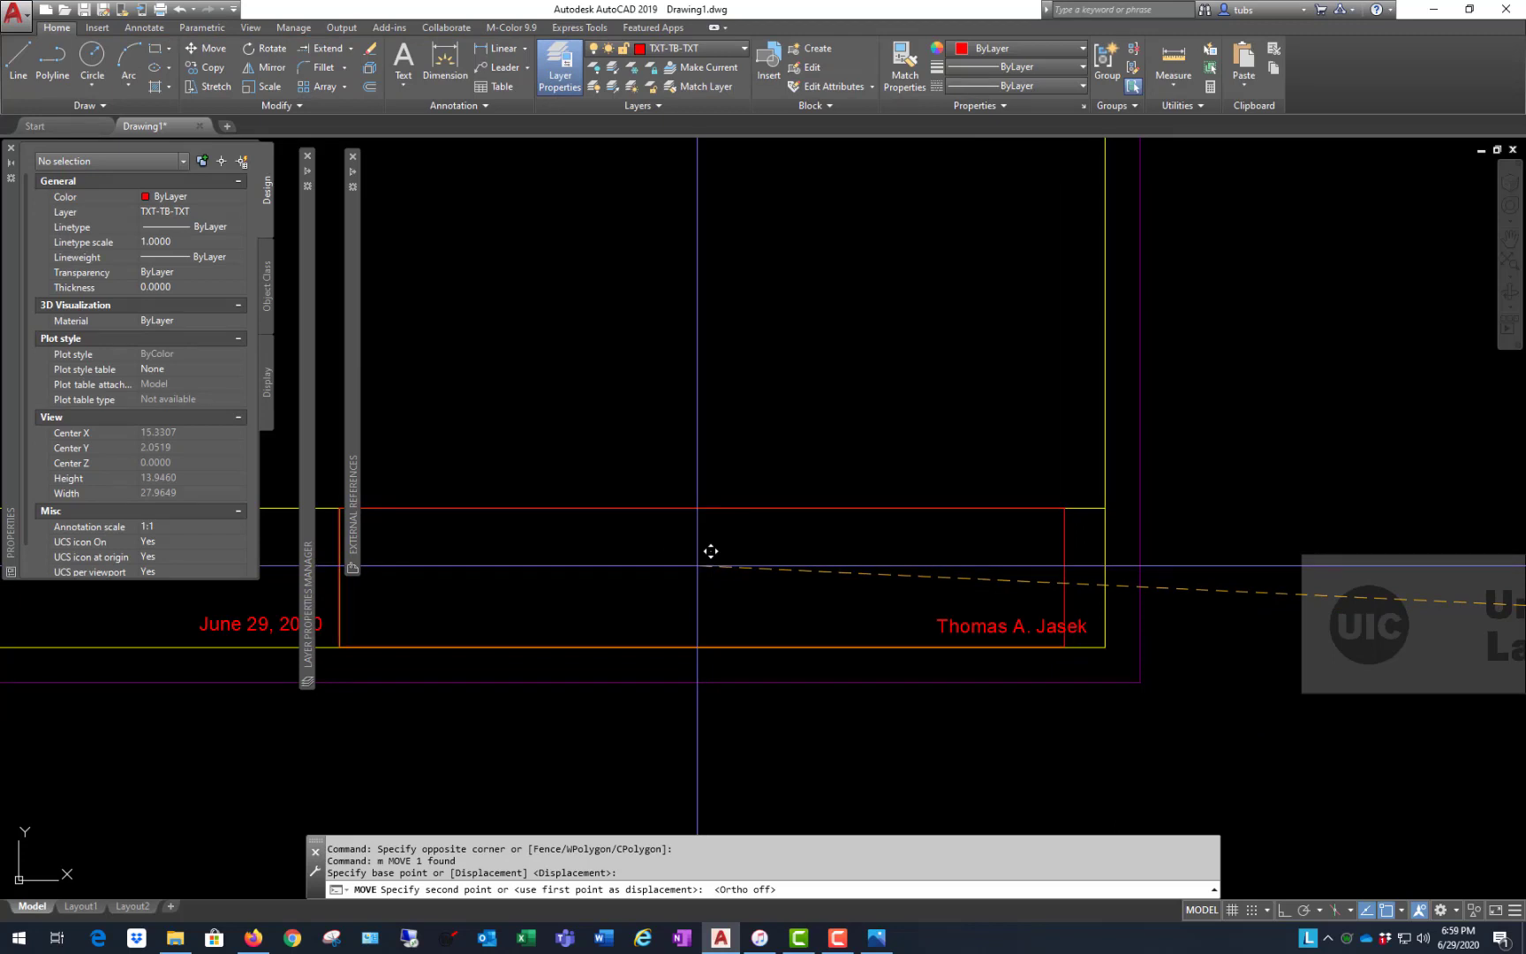
{"action": "left_click", "coordinate": [699, 565]}
{"action": "scroll", "coordinate": [1251, 525], "scroll_direction": "down", "scroll_amount": 2}
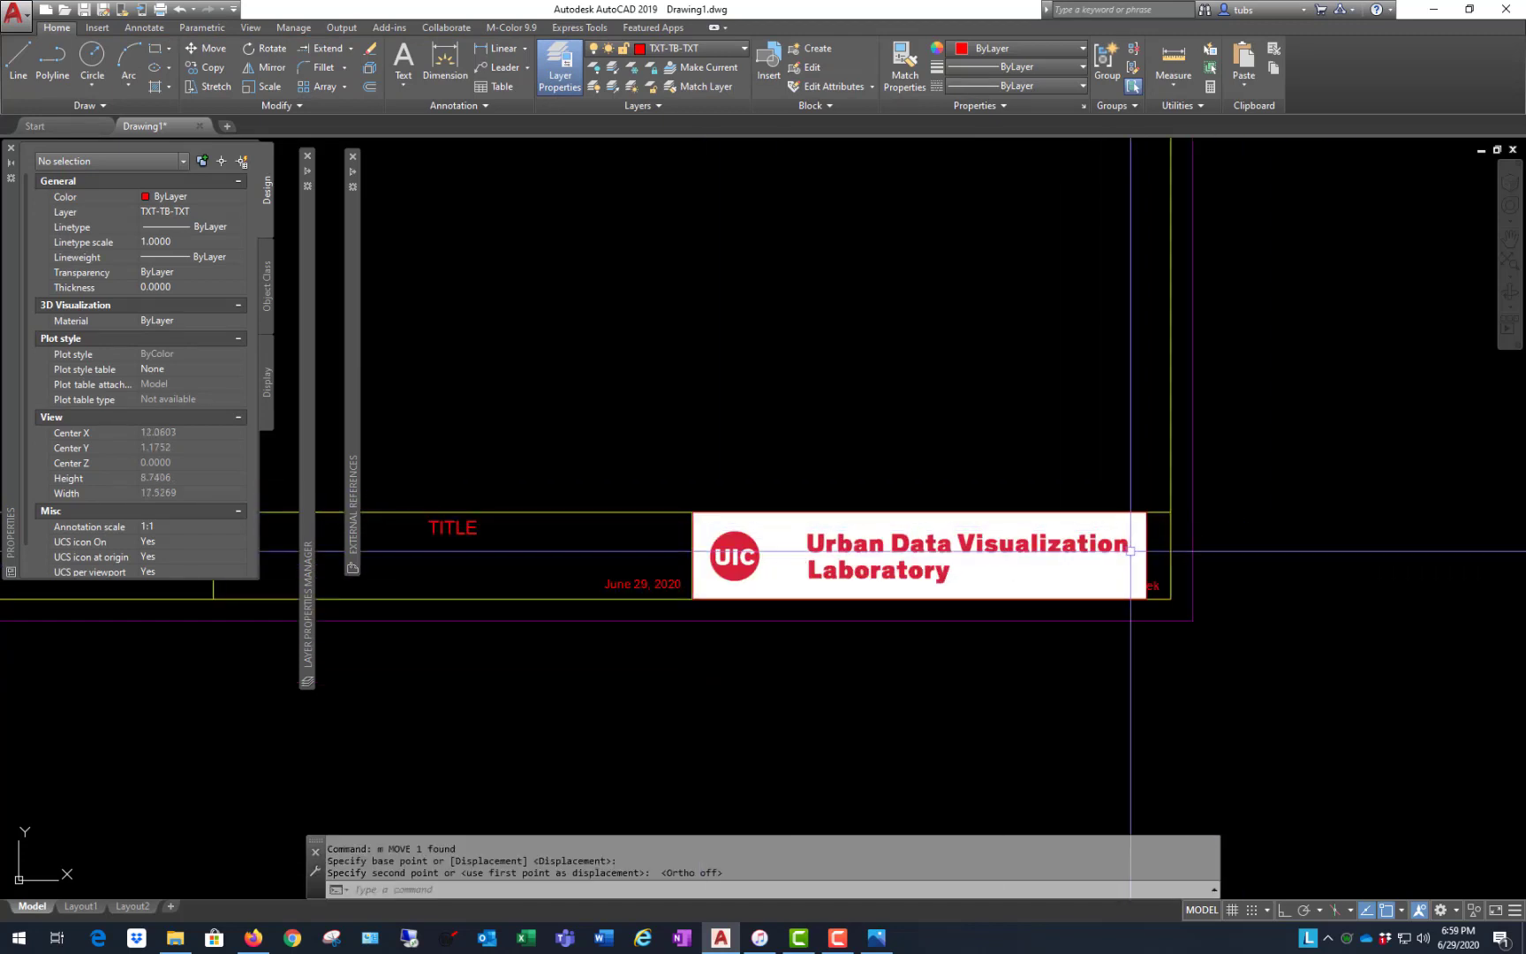
{"action": "scroll", "coordinate": [1147, 534], "scroll_direction": "up", "scroll_amount": 2}
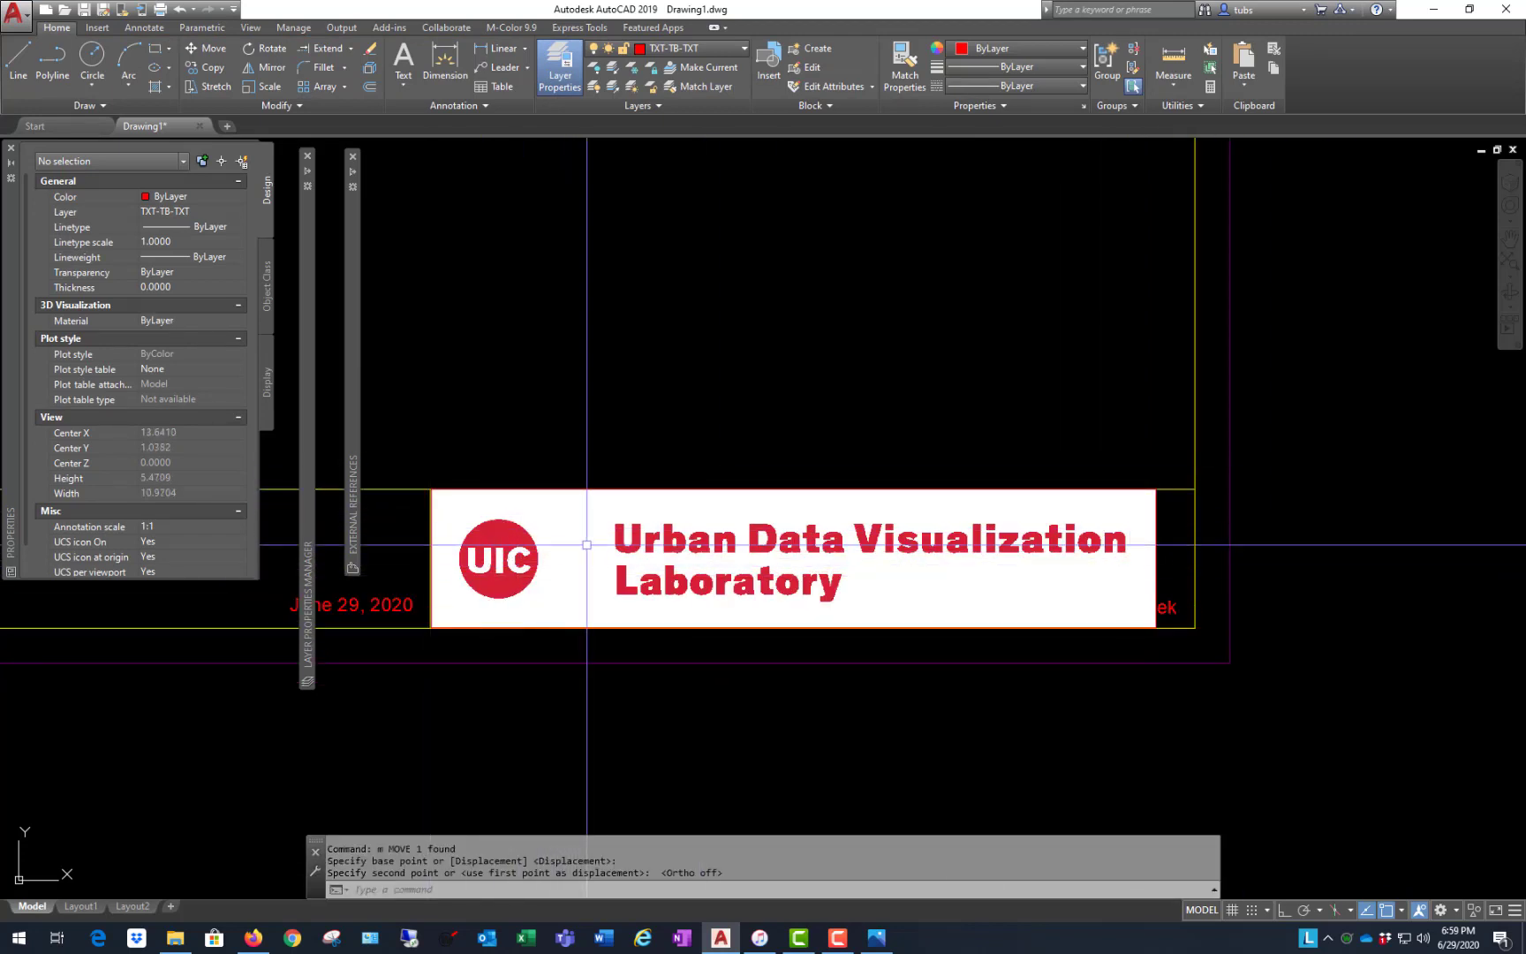
- Shrink the logo image from its upper-right corner to a scale of about 0.63, keeping the lower-left corner in place
{"action": "left_click", "coordinate": [1157, 530]}
{"action": "left_click", "coordinate": [1157, 487]}
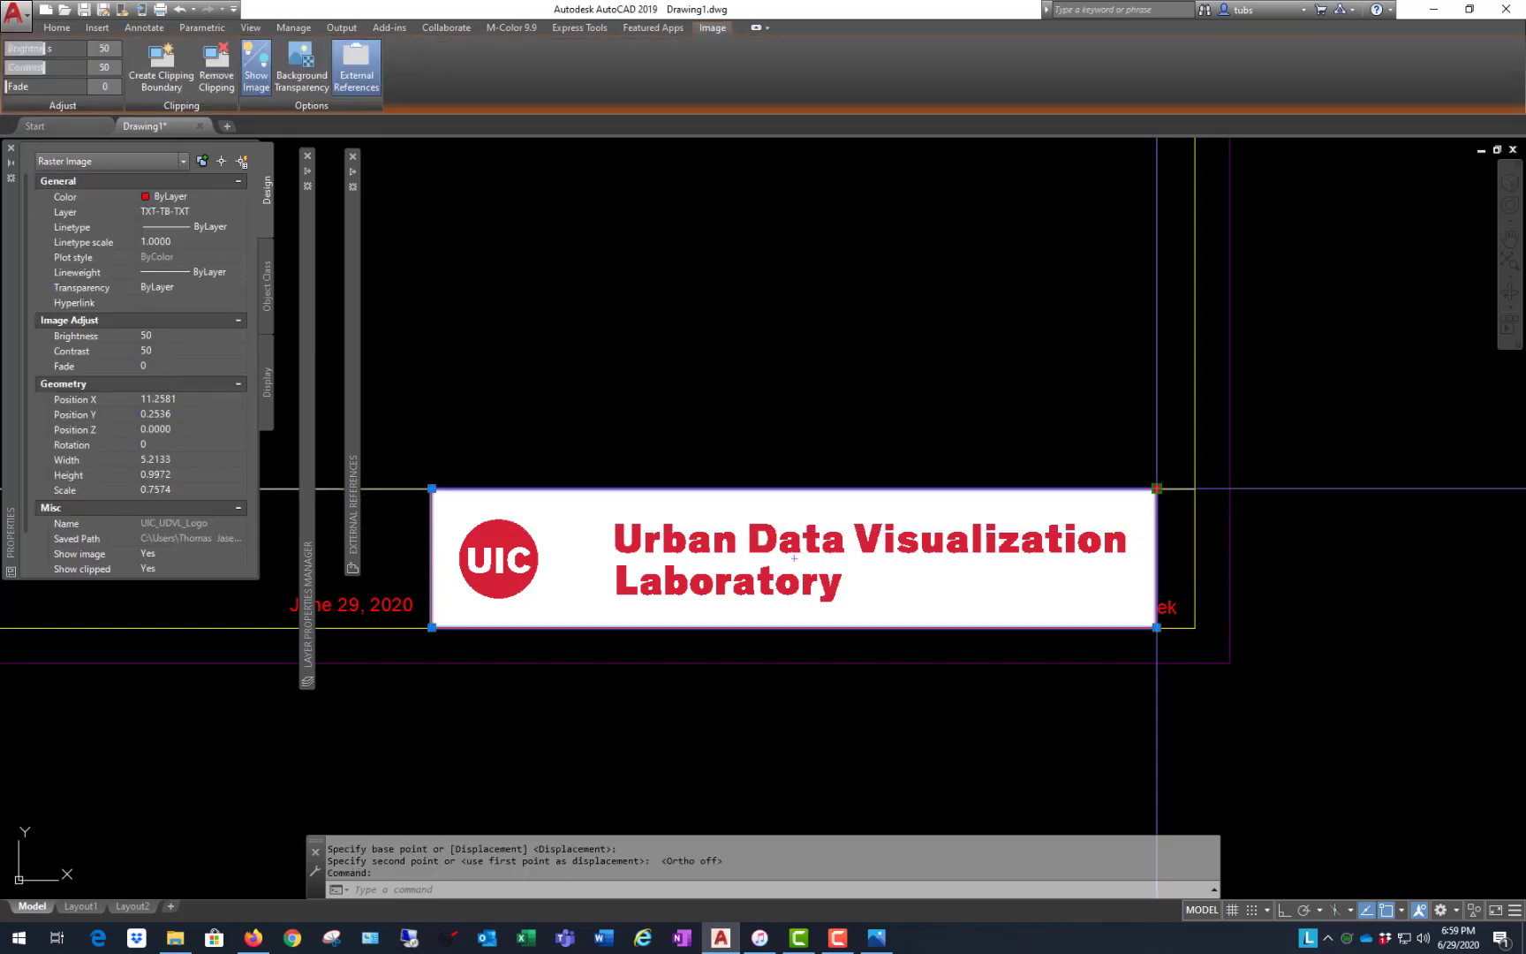
{"action": "left_click", "coordinate": [1071, 504]}
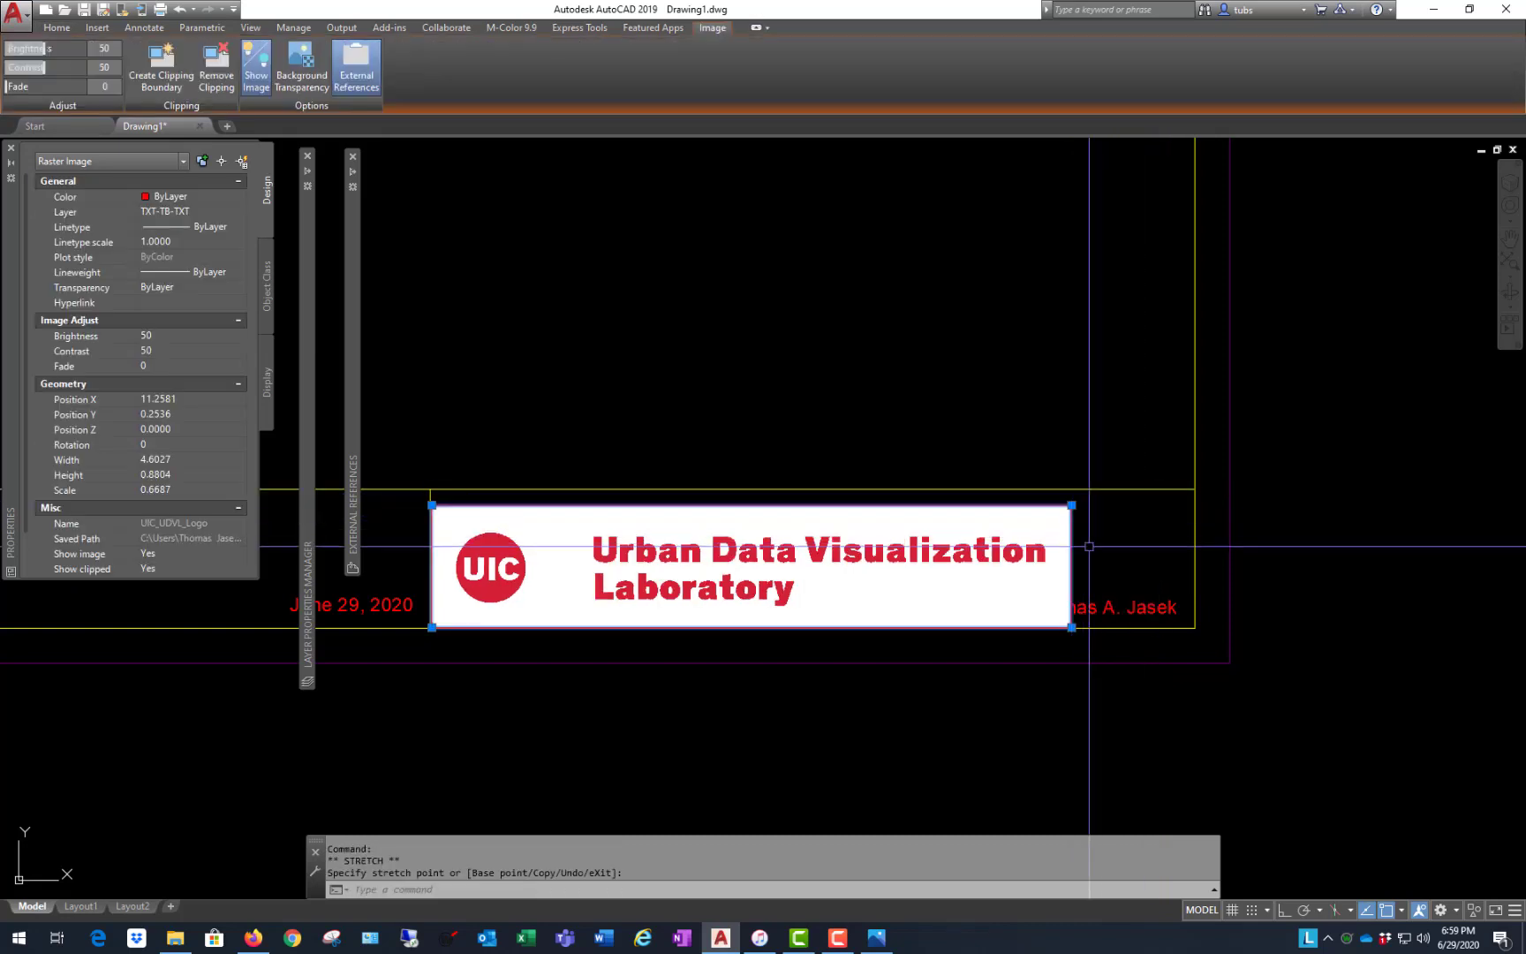
{"action": "left_click", "coordinate": [1071, 504]}
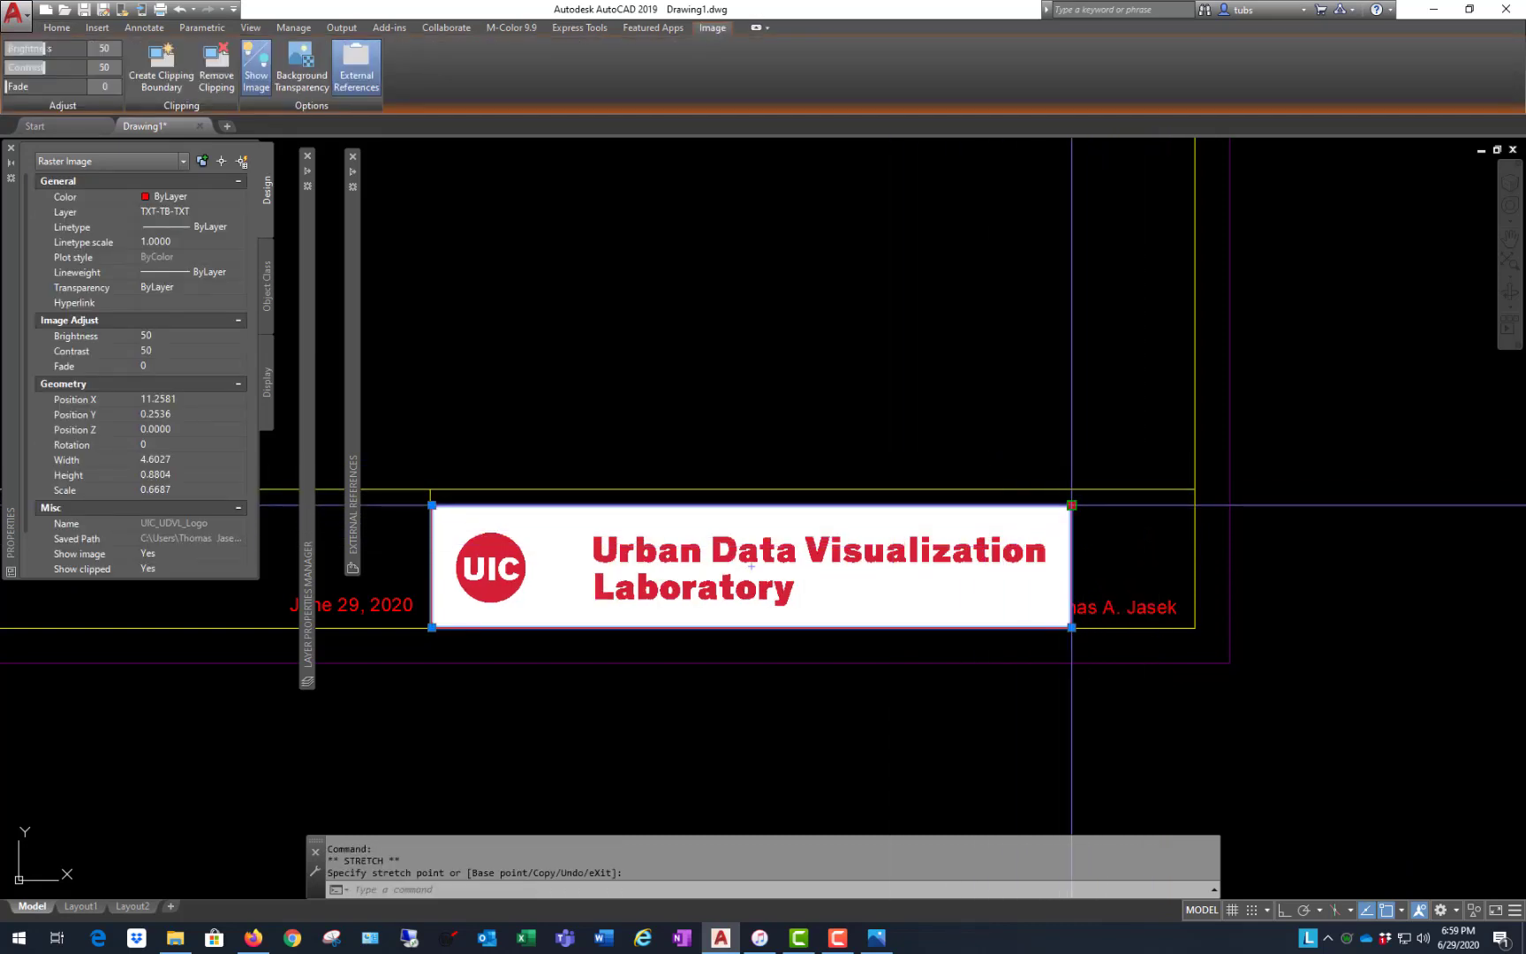
{"action": "left_click", "coordinate": [1034, 528]}
- Move the logo image slightly up and to the right, off the cell's edges, to about X 11.30, Y 0.32
{"action": "type", "text": "m"}
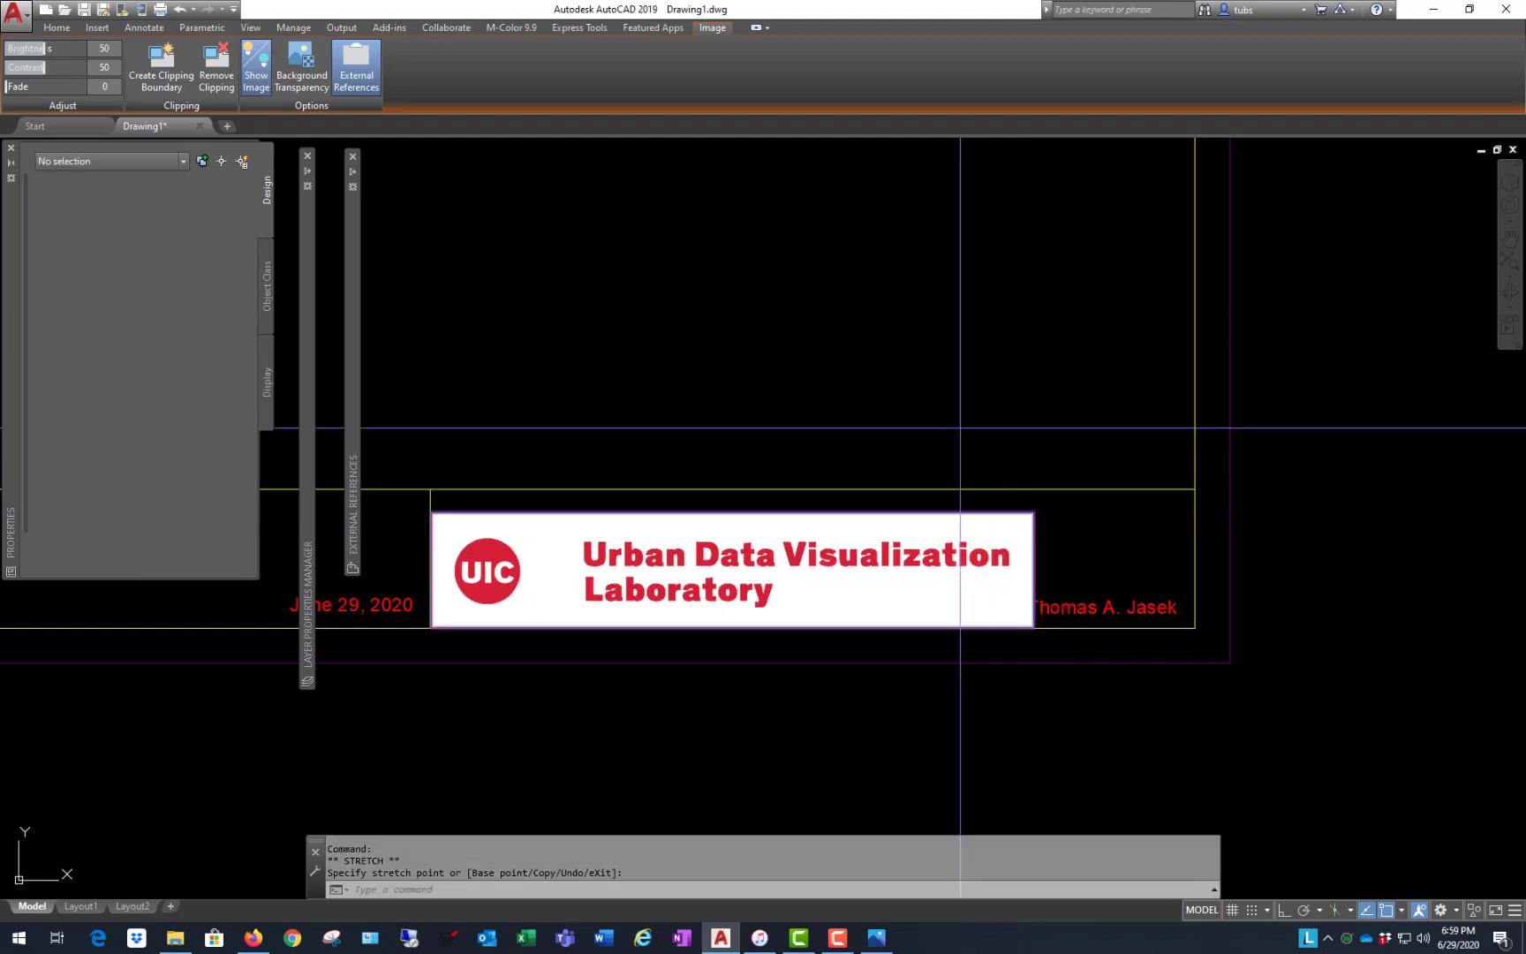
{"action": "key", "text": "Return"}
{"action": "left_click", "coordinate": [974, 430]}
{"action": "left_click", "coordinate": [980, 422]}
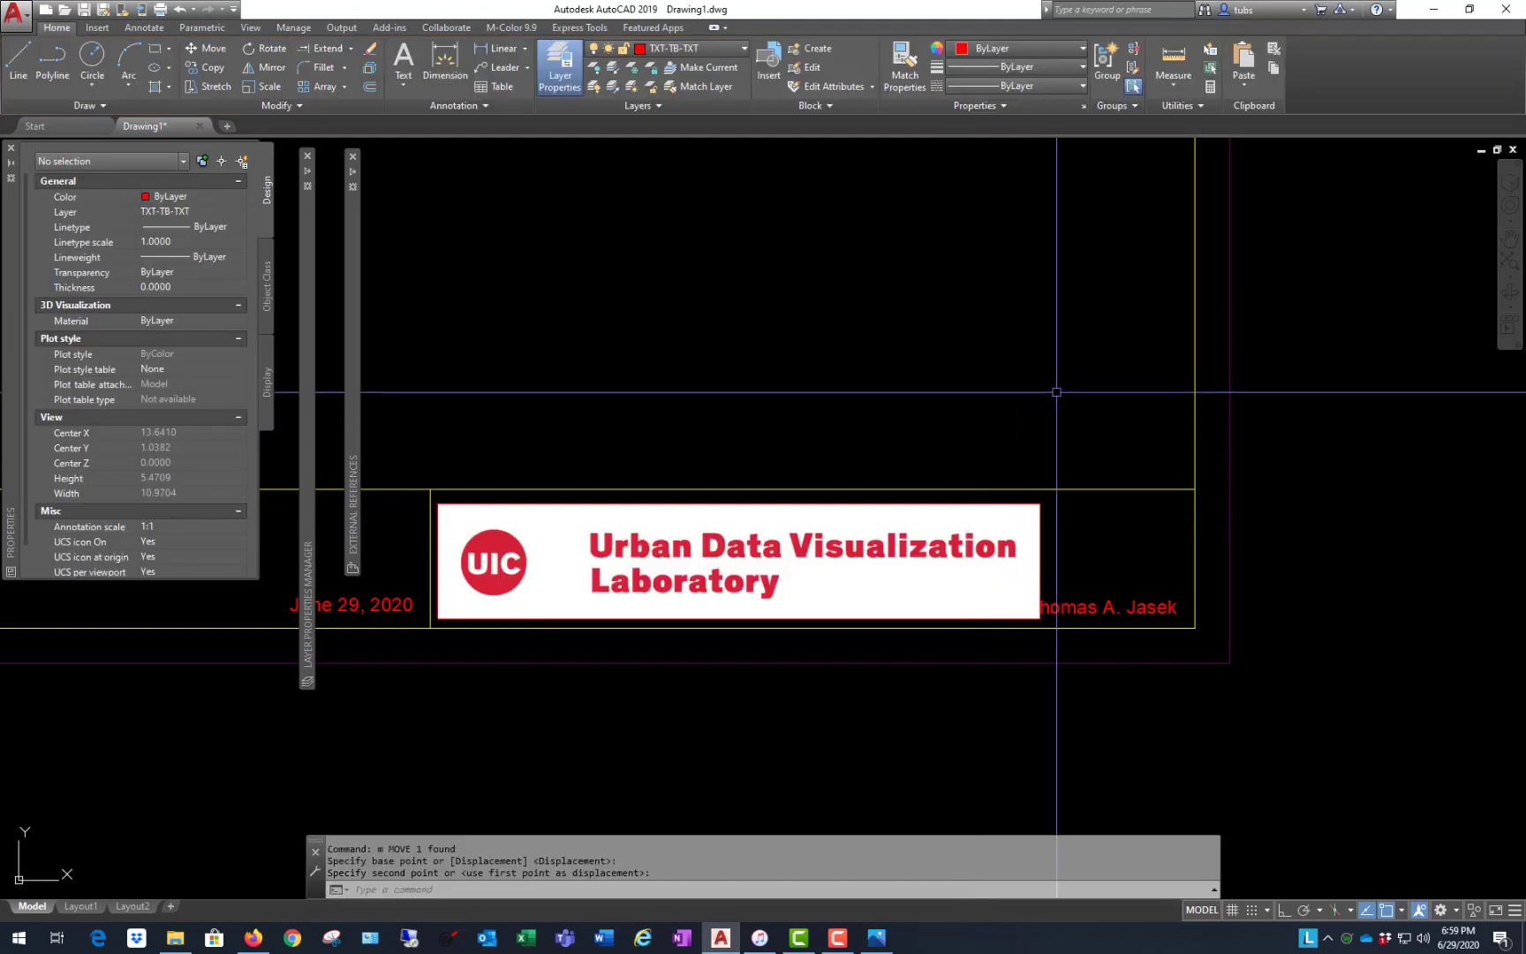
{"action": "scroll", "coordinate": [1121, 499], "scroll_direction": "down", "scroll_amount": 5}
{"action": "scroll", "coordinate": [1108, 488], "scroll_direction": "up", "scroll_amount": 2}
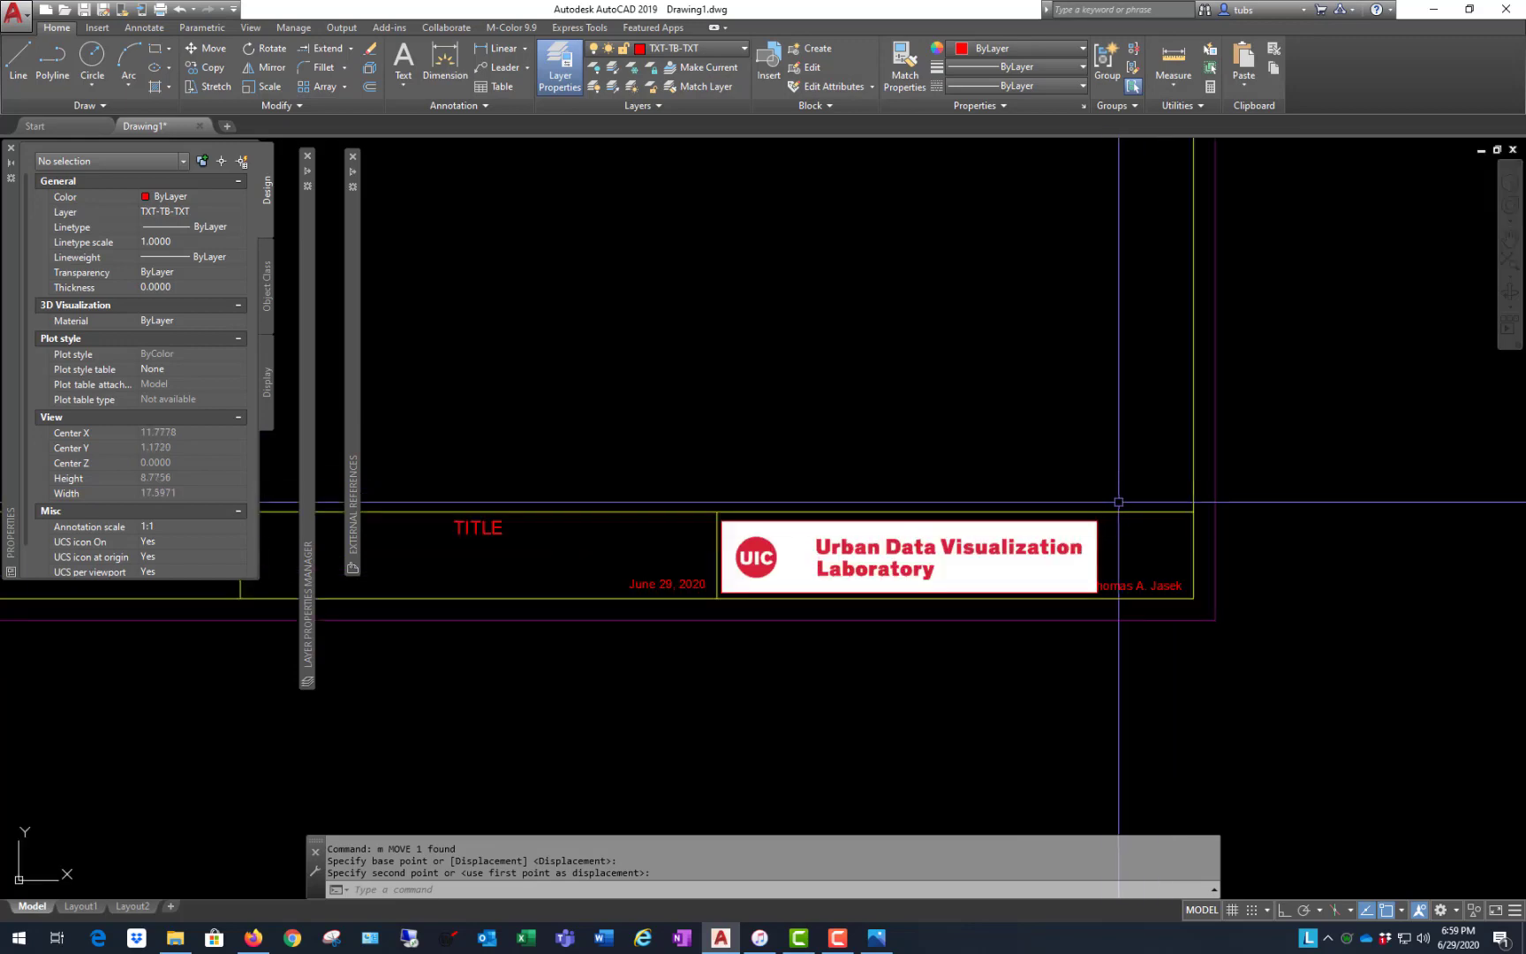
{"action": "left_click", "coordinate": [1121, 525]}
{"action": "left_click", "coordinate": [927, 578]}
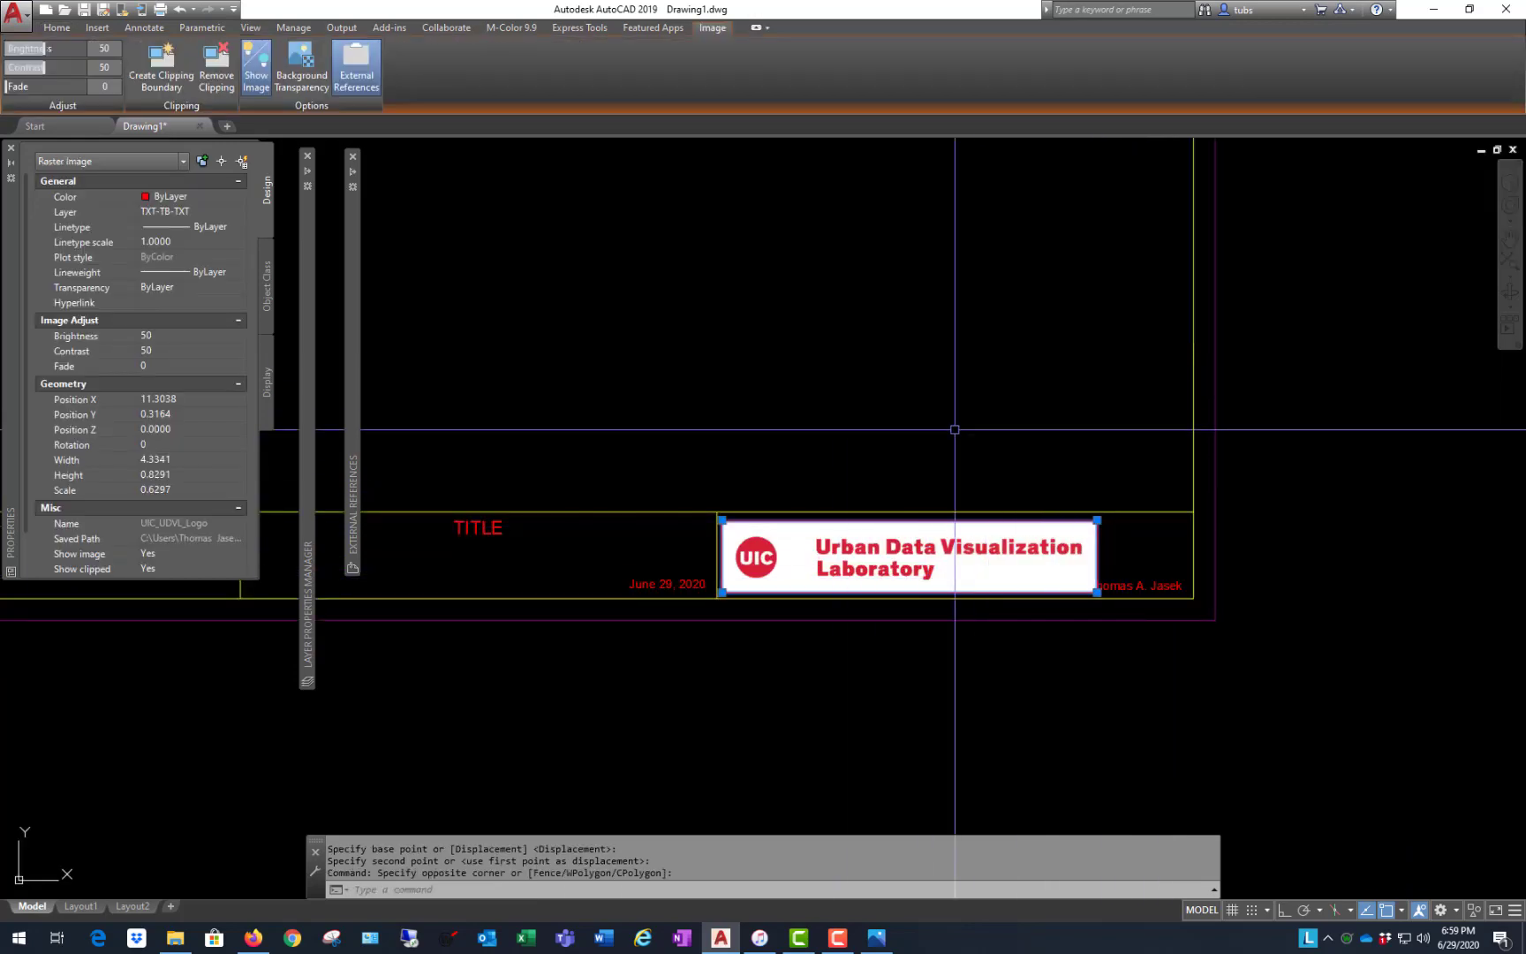
{"action": "key", "text": "Escape"}
{"action": "key", "text": "Escape"}
- Set up a plot of a window spanning the sheet's outer border, from lower-left to upper-right corner, on Tabloid paper
{"action": "scroll", "coordinate": [1139, 600], "scroll_direction": "up", "scroll_amount": 6}
{"action": "scroll", "coordinate": [1141, 603], "scroll_direction": "down", "scroll_amount": 12}
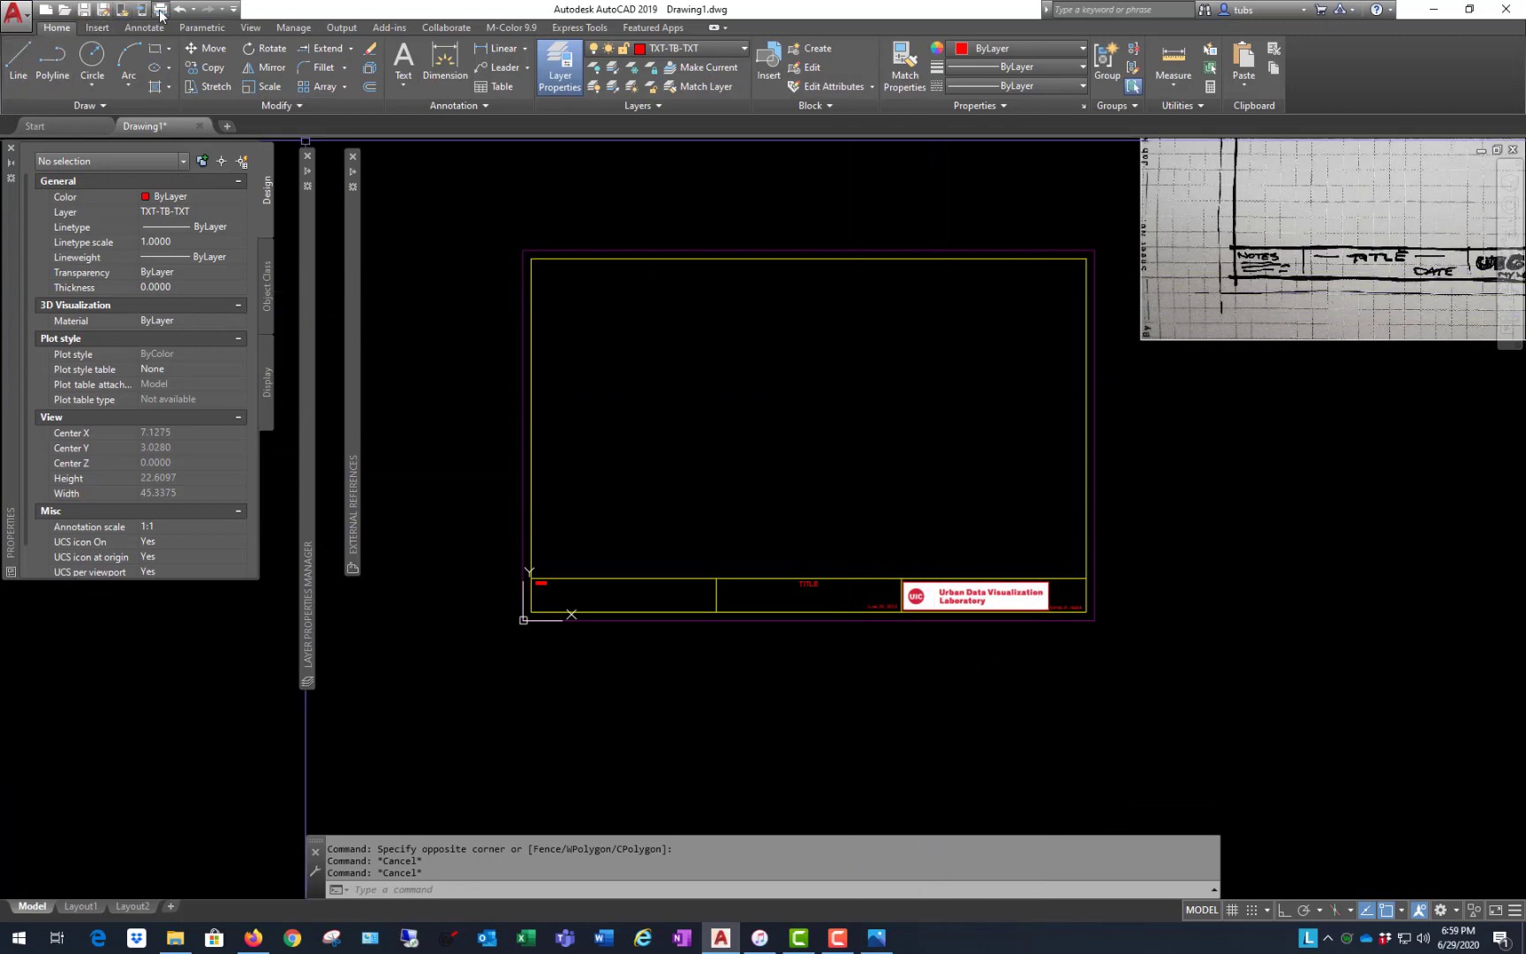
{"action": "key", "text": "ctrl+p"}
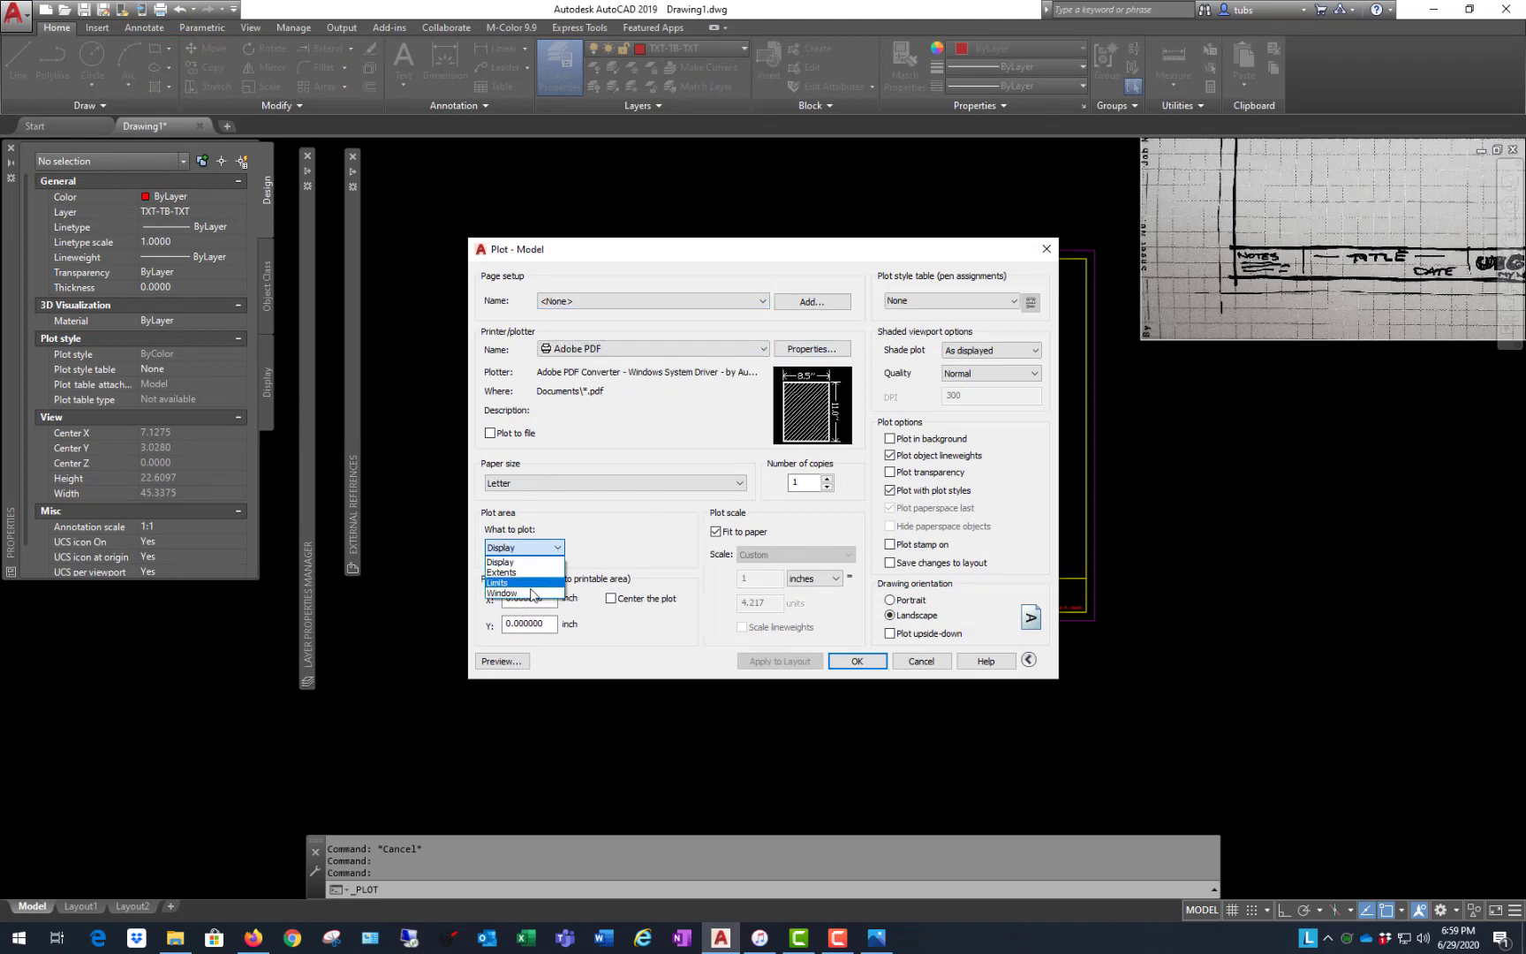
{"action": "left_click", "coordinate": [530, 593]}
{"action": "scroll", "coordinate": [464, 706], "scroll_direction": "up", "scroll_amount": 2}
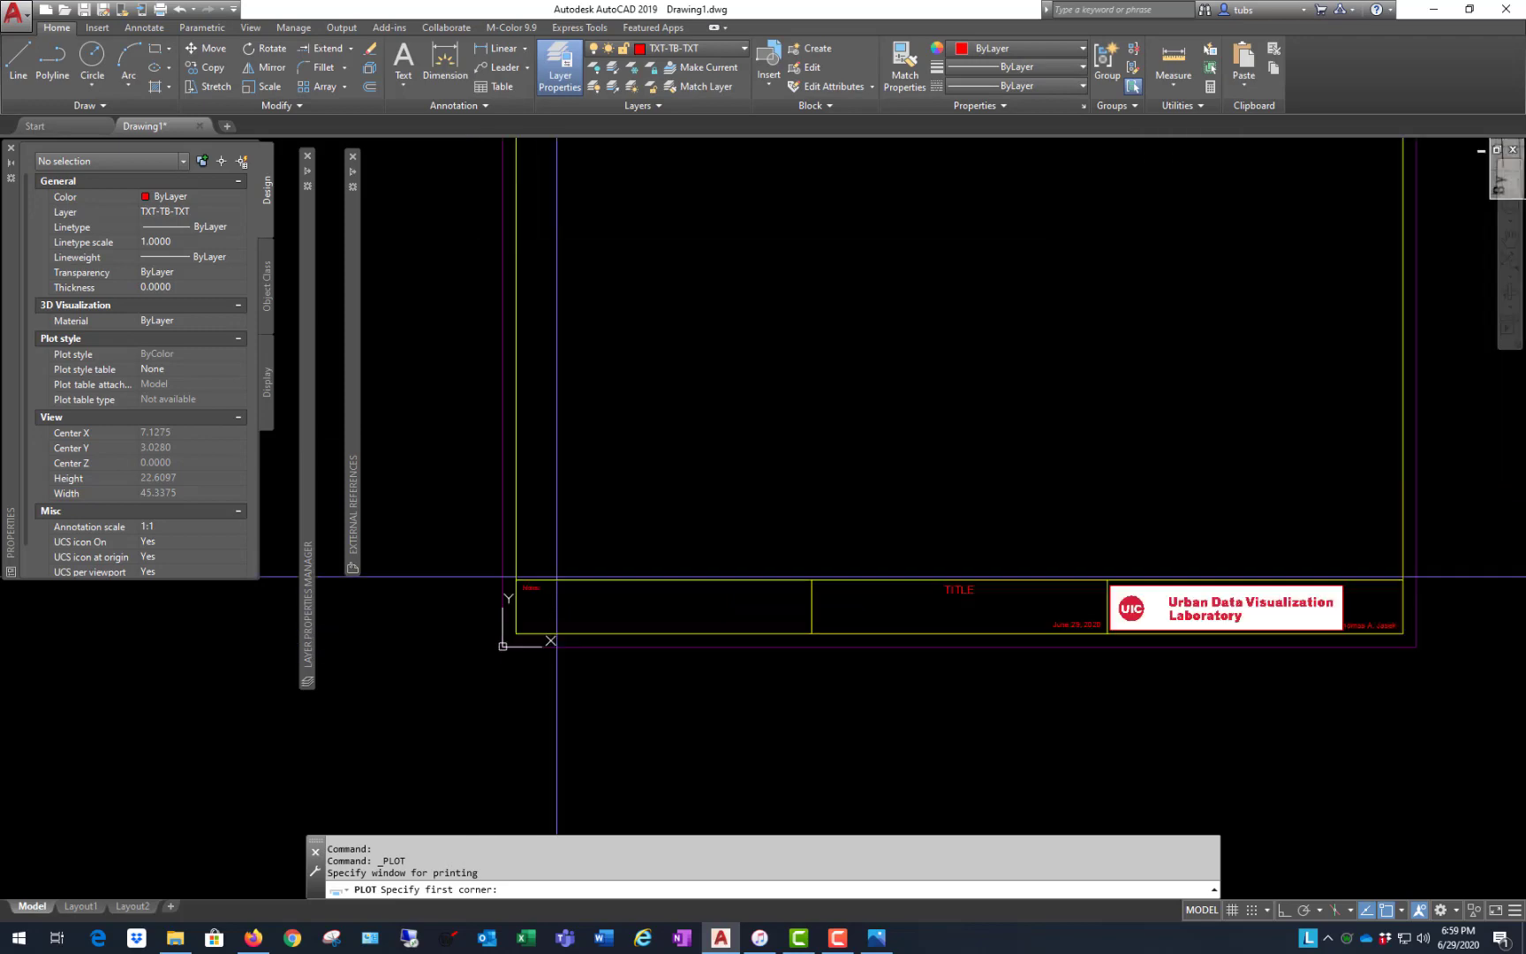
{"action": "left_click", "coordinate": [503, 646]}
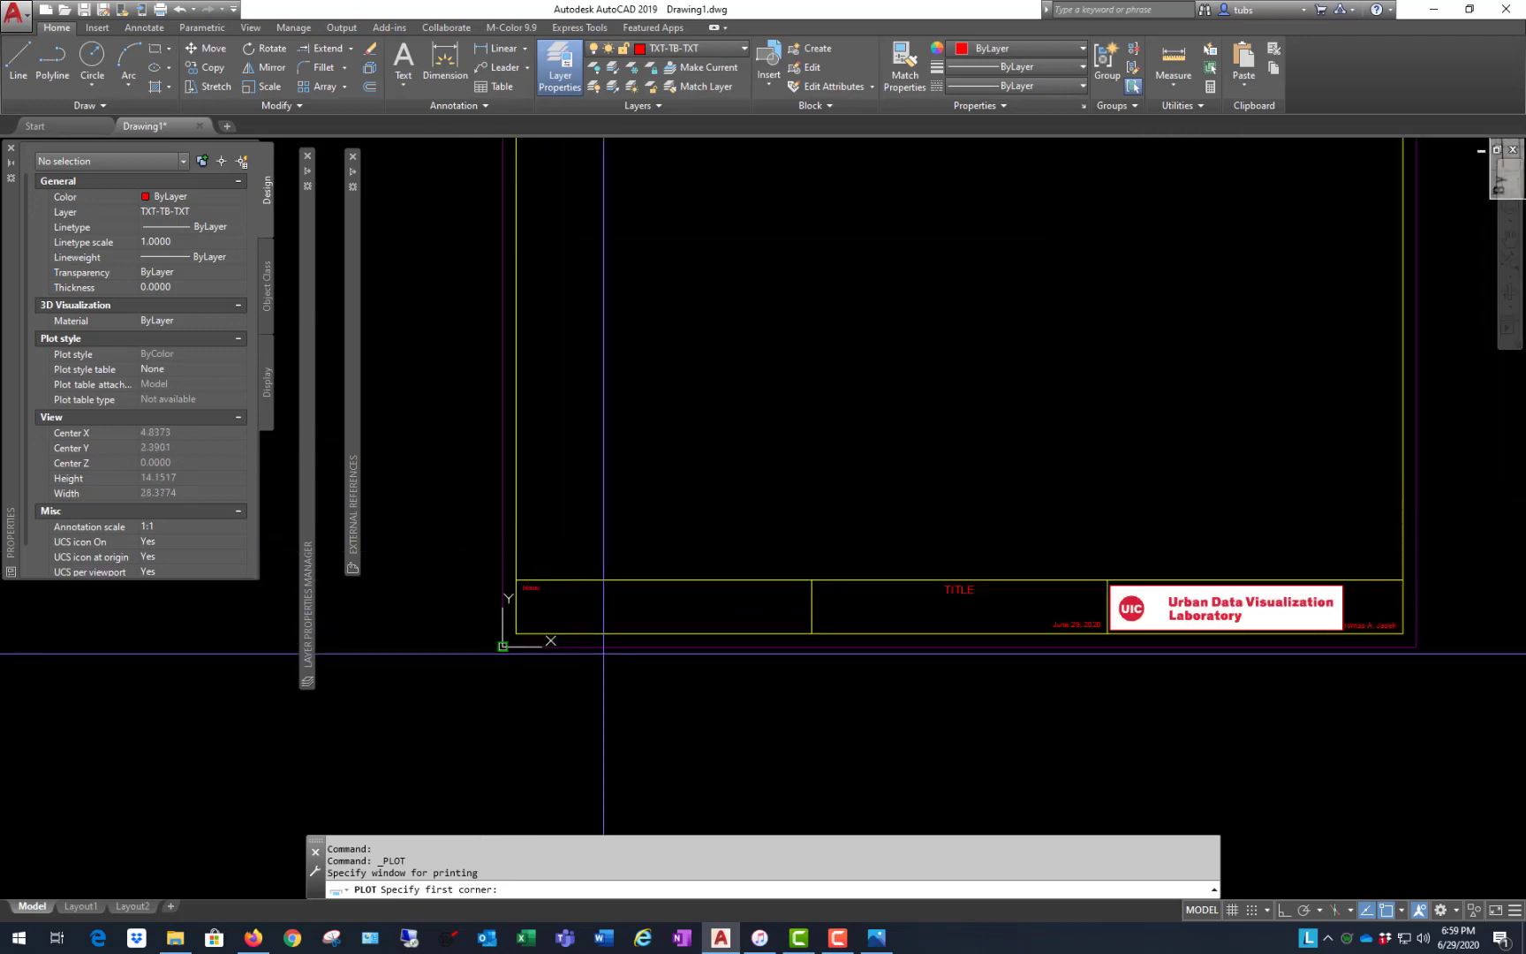
{"action": "scroll", "coordinate": [556, 732], "scroll_direction": "down", "scroll_amount": 4}
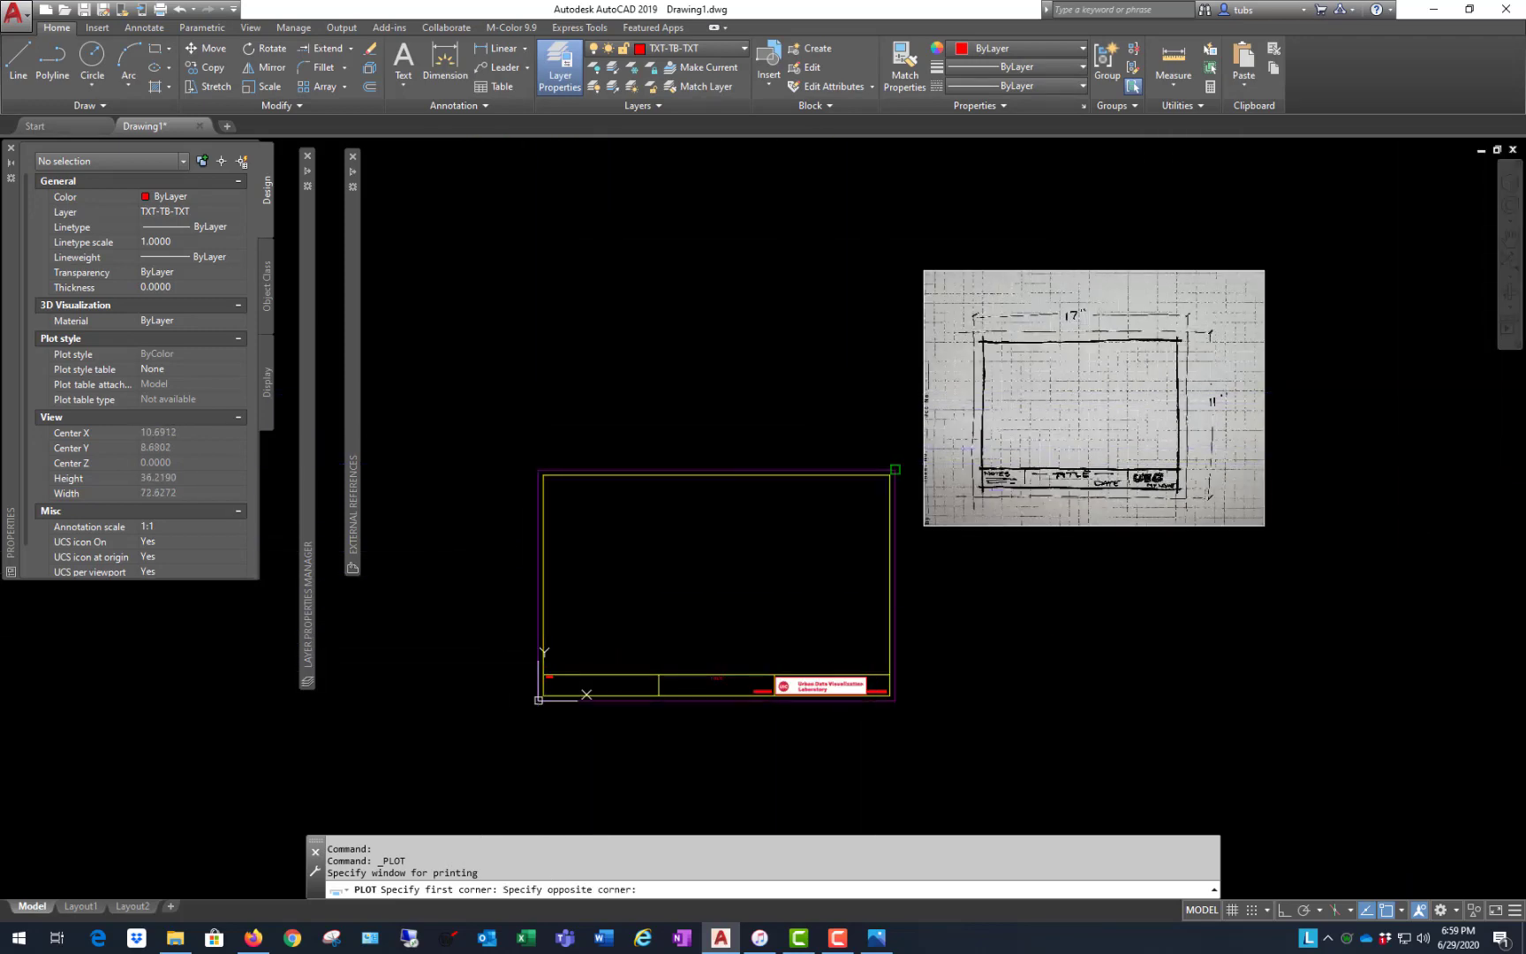
{"action": "left_click", "coordinate": [892, 466]}
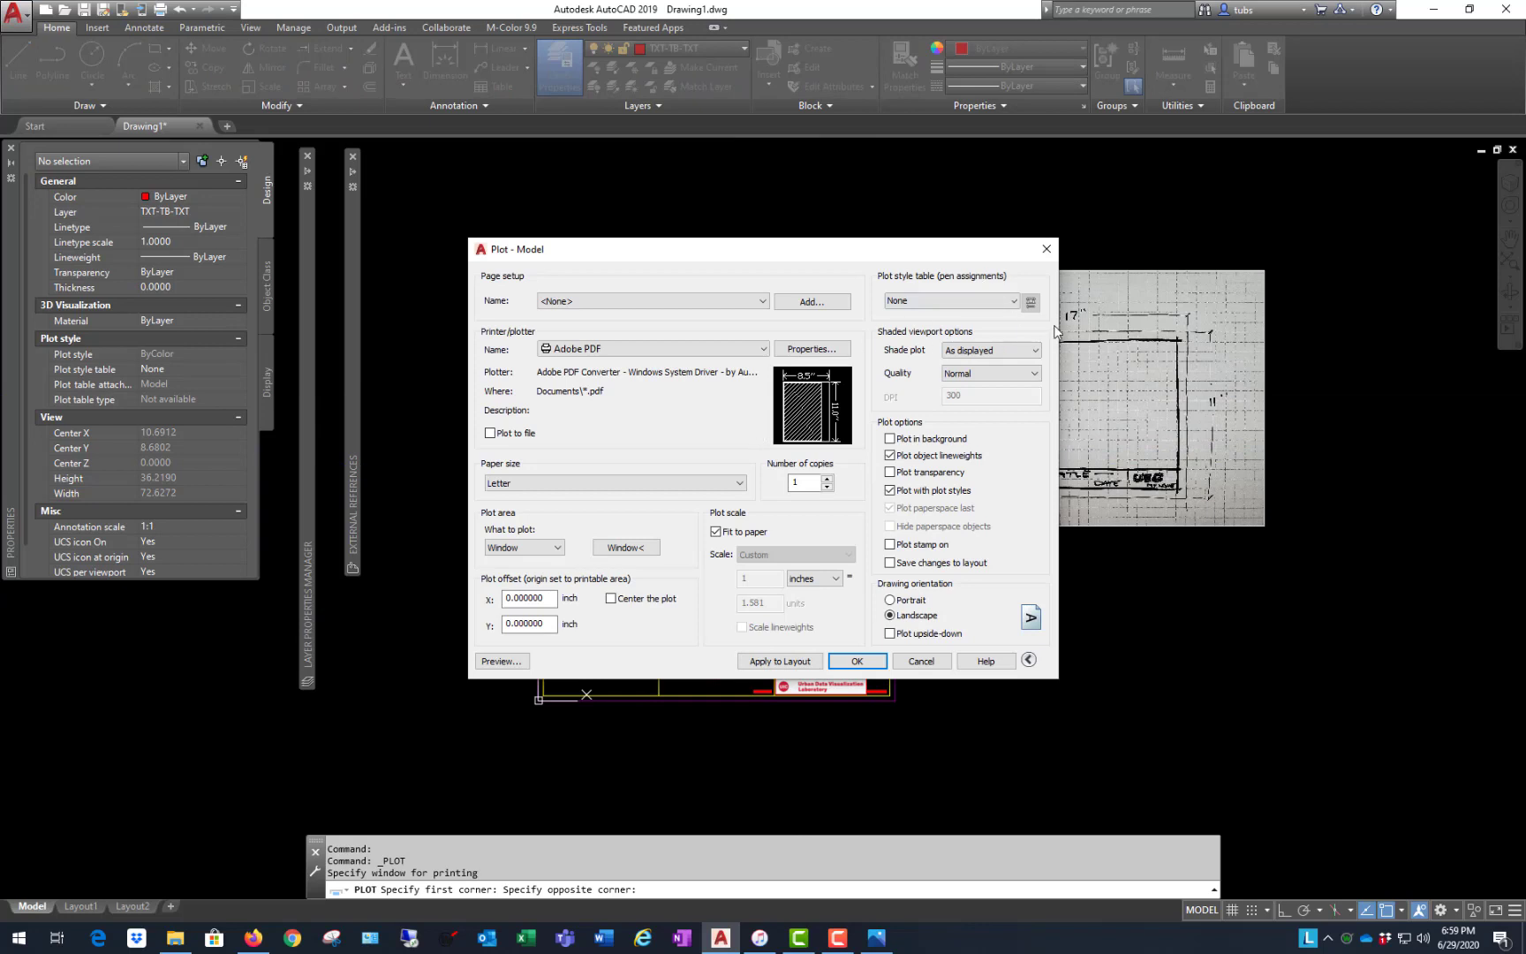
{"action": "left_click", "coordinate": [739, 483]}
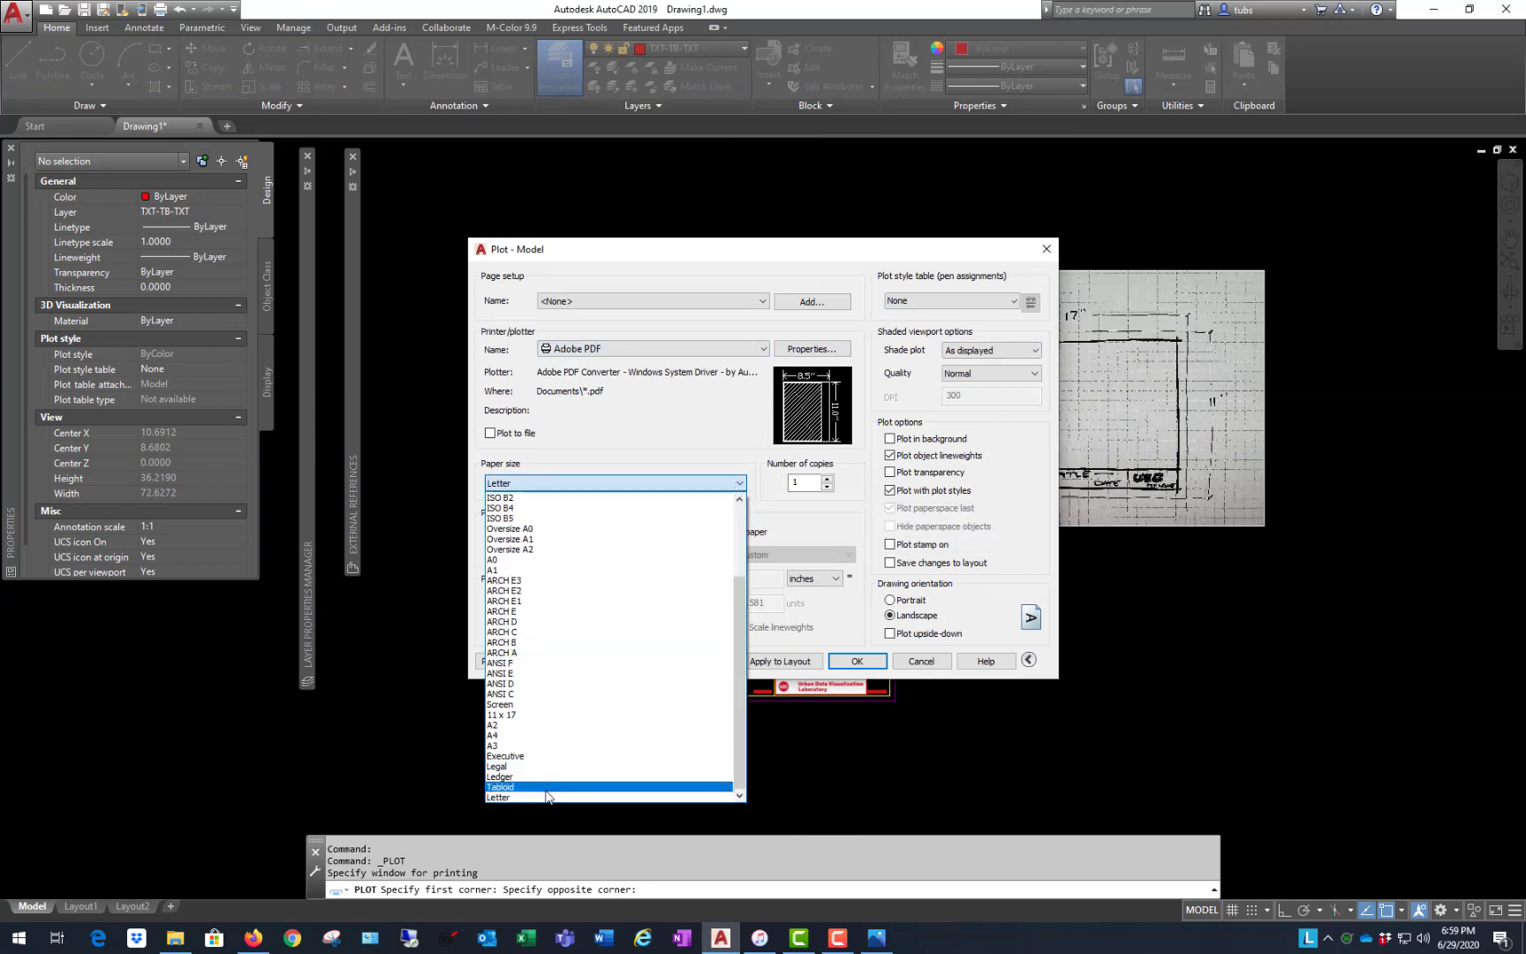
{"action": "left_click", "coordinate": [545, 787]}
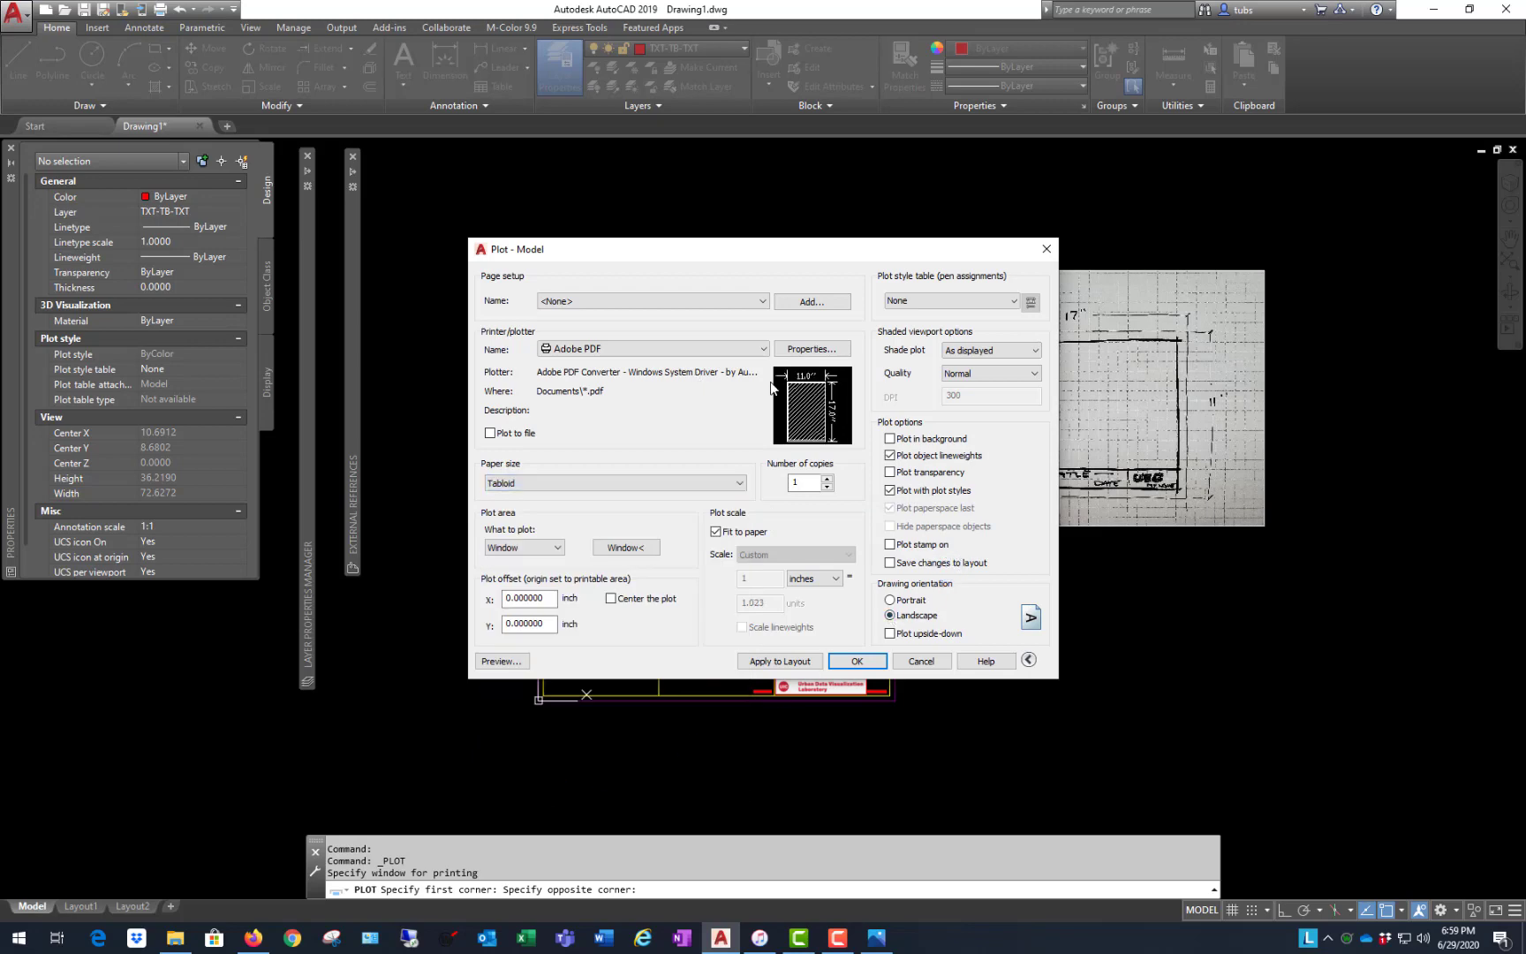
- Preview the plot and examine the title block's logo and author name up close, then exit the preview
{"action": "left_click", "coordinate": [502, 661]}
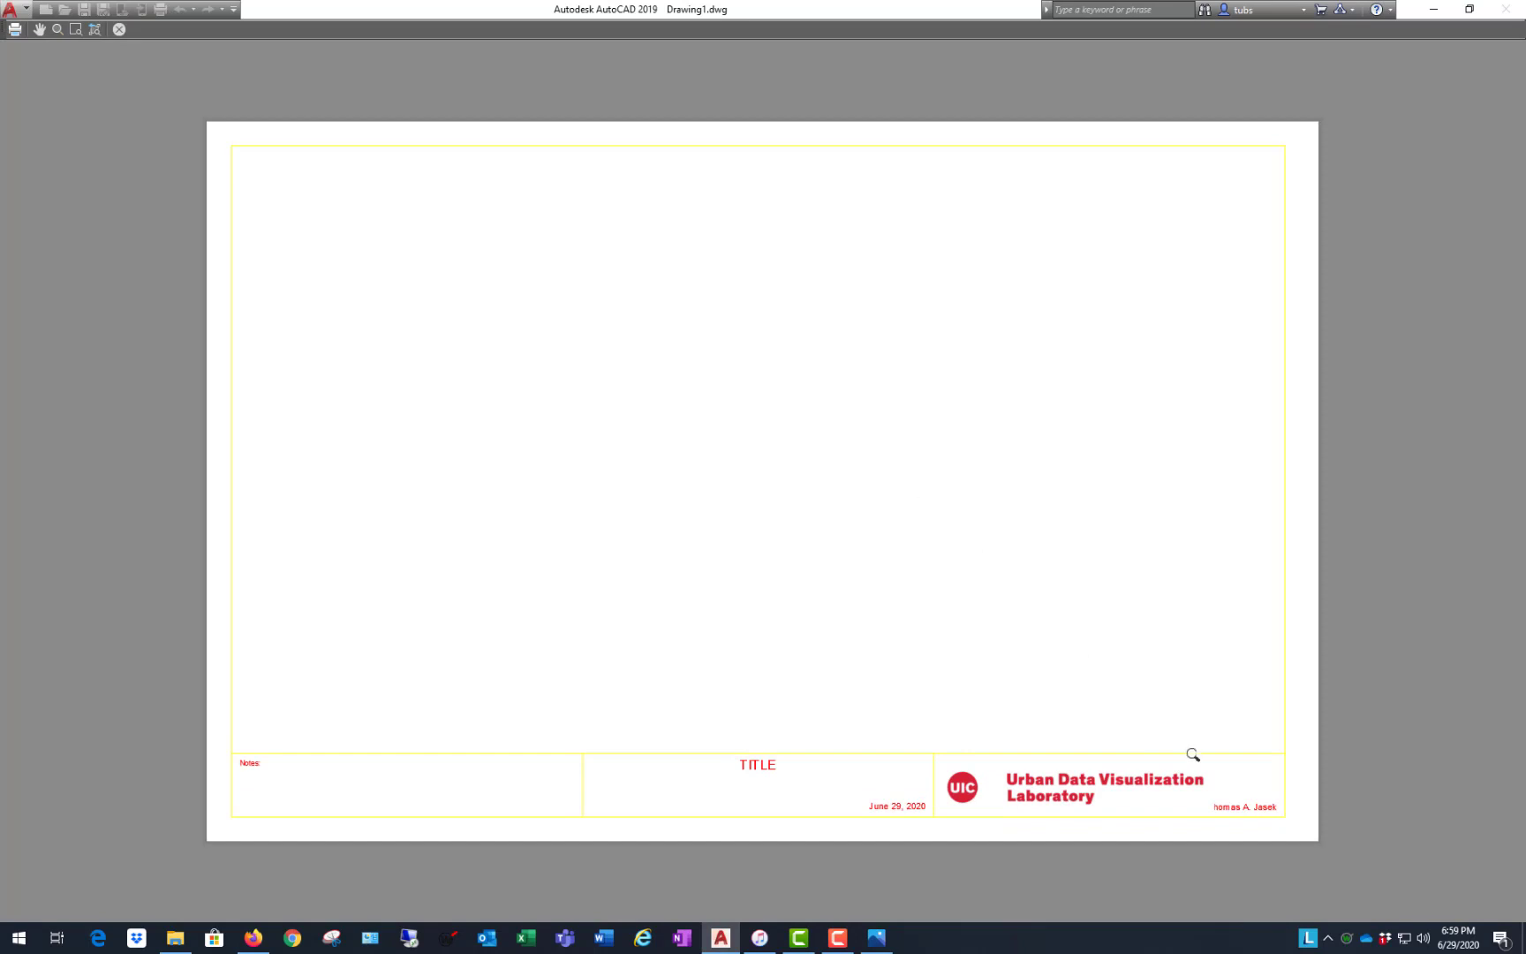
{"action": "scroll", "coordinate": [1304, 851], "scroll_direction": "up", "scroll_amount": 2}
{"action": "scroll", "coordinate": [1168, 589], "scroll_direction": "up", "scroll_amount": 2}
{"action": "scroll", "coordinate": [1175, 623], "scroll_direction": "down", "scroll_amount": 1}
{"action": "scroll", "coordinate": [1078, 649], "scroll_direction": "up", "scroll_amount": 2}
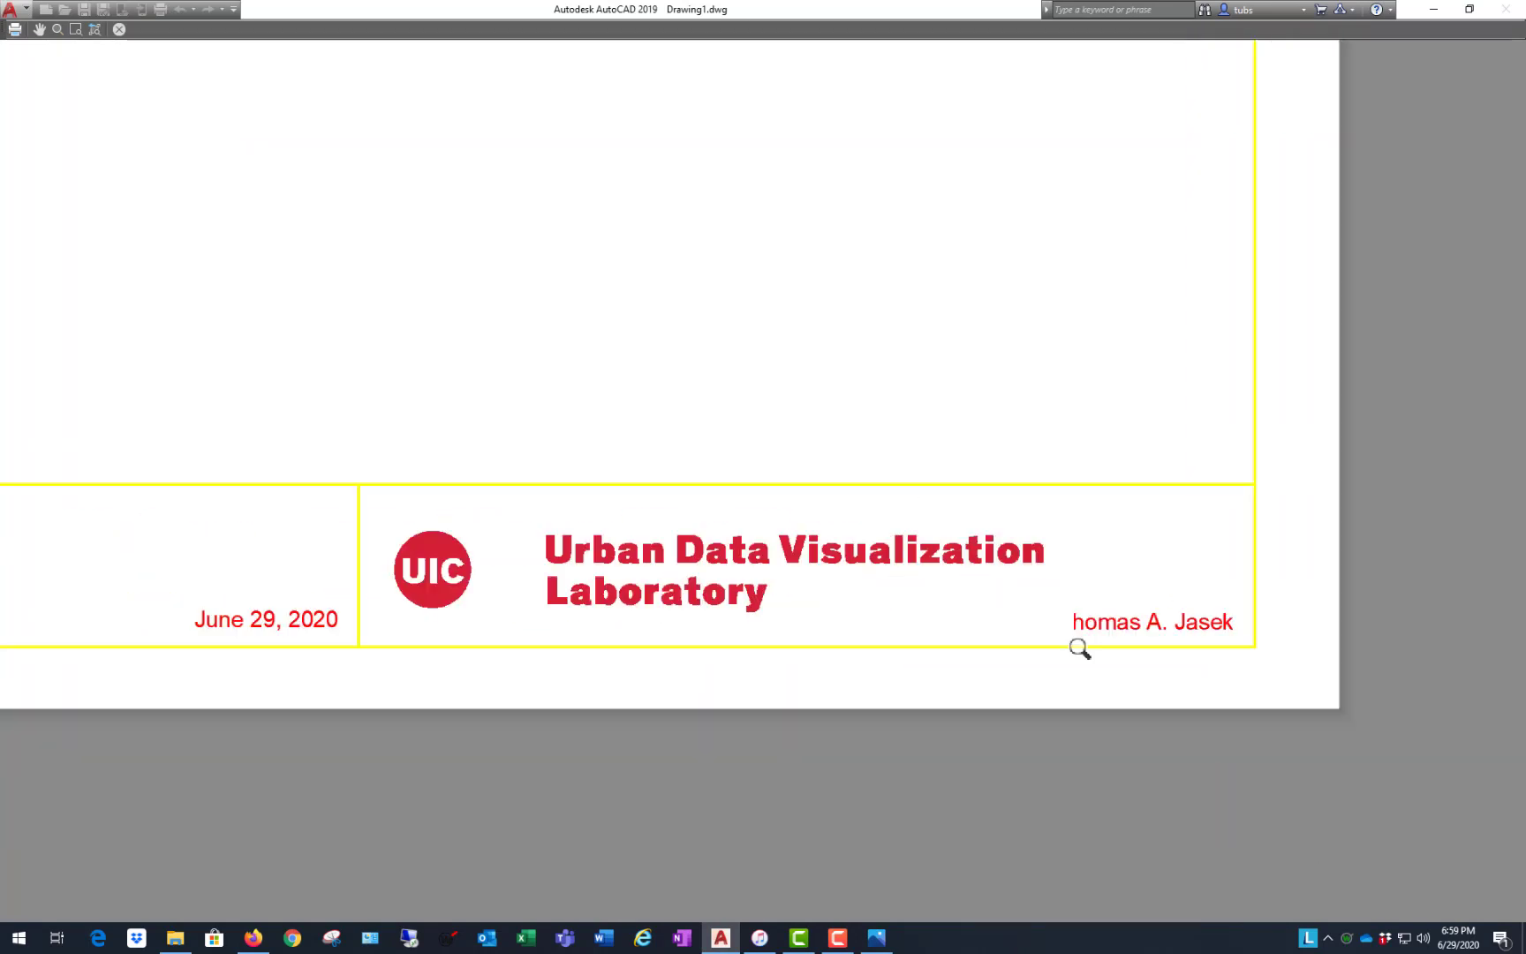
{"action": "scroll", "coordinate": [1079, 649], "scroll_direction": "up", "scroll_amount": 3}
{"action": "scroll", "coordinate": [1078, 591], "scroll_direction": "down", "scroll_amount": 5}
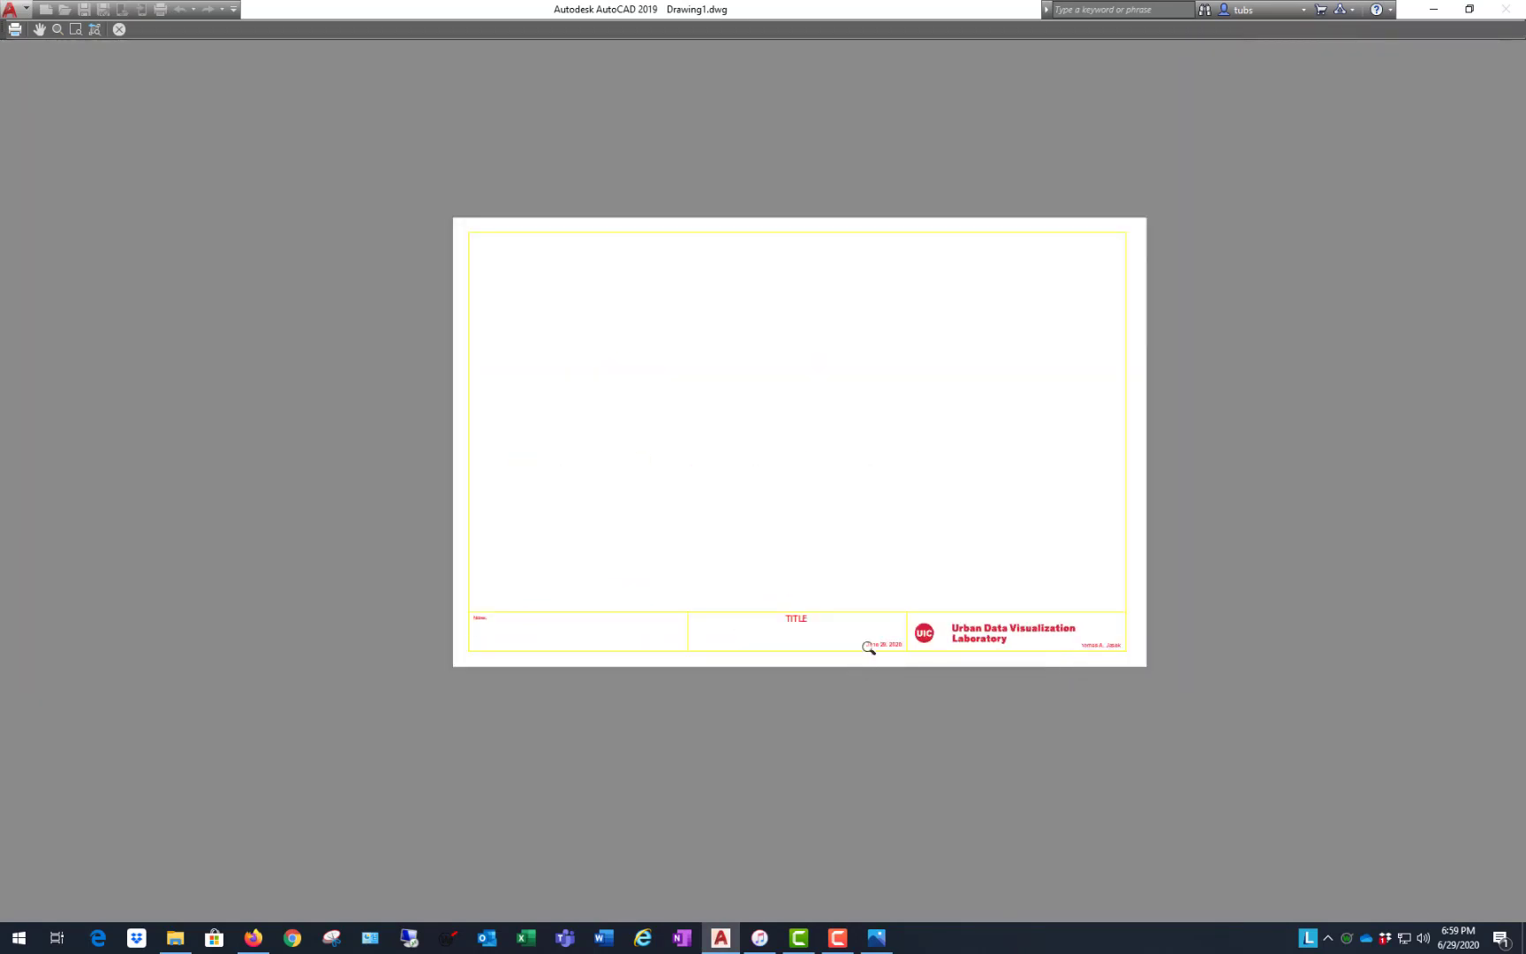
{"action": "right_click", "coordinate": [879, 281]}
{"action": "left_click", "coordinate": [936, 294]}
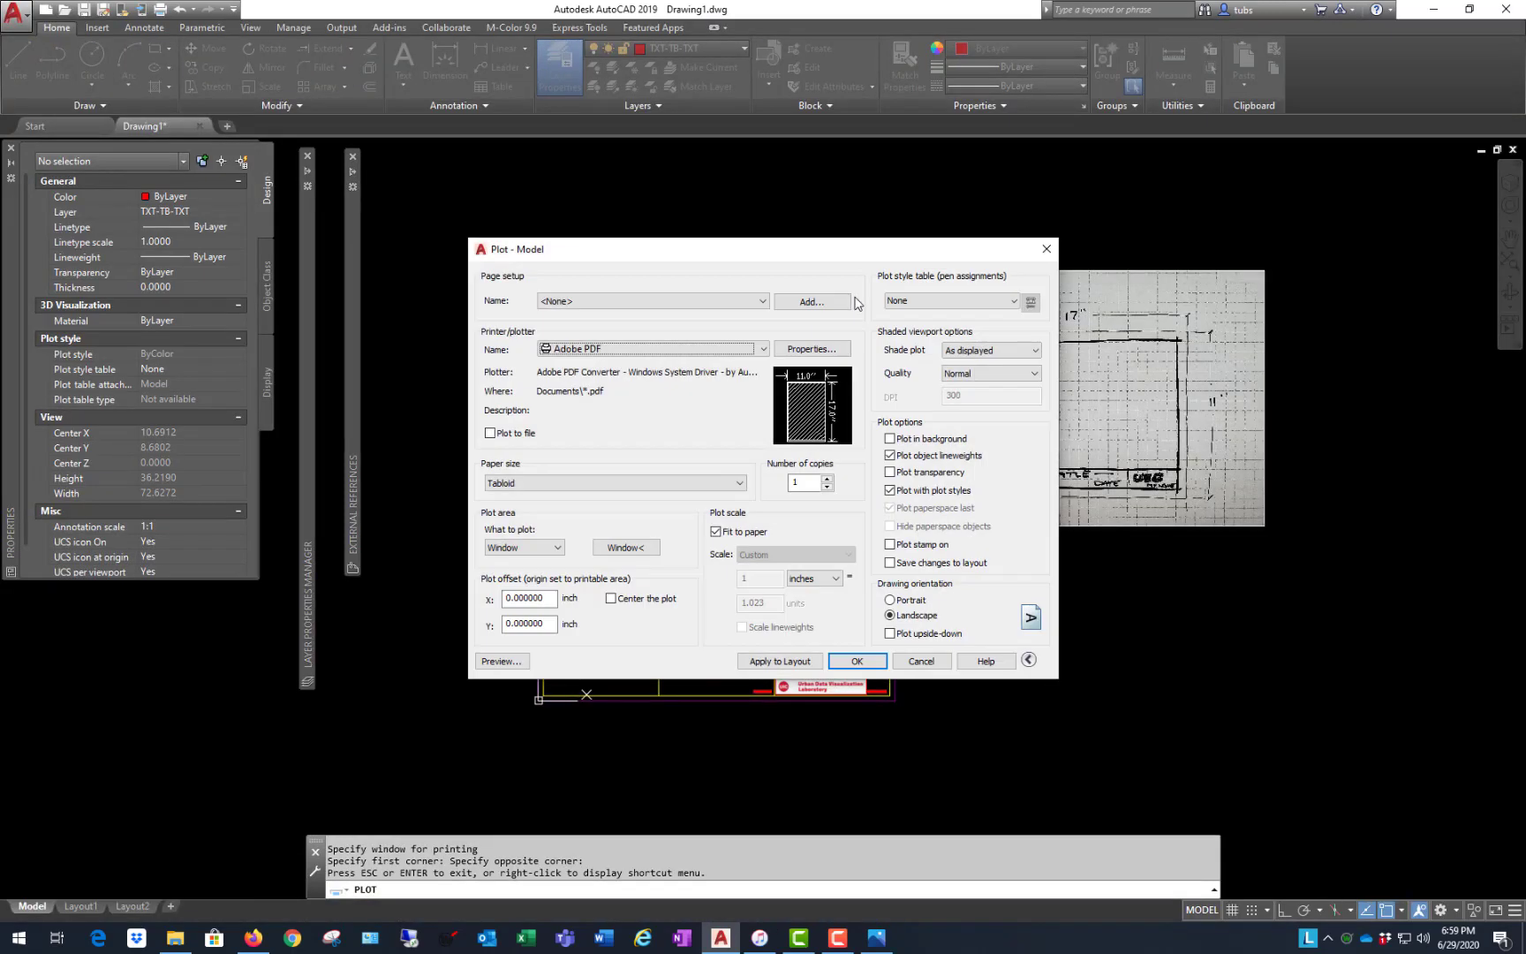
- Set the plot style table to monochrome.ctb and assign it to all layouts
{"action": "left_click", "coordinate": [1013, 301]}
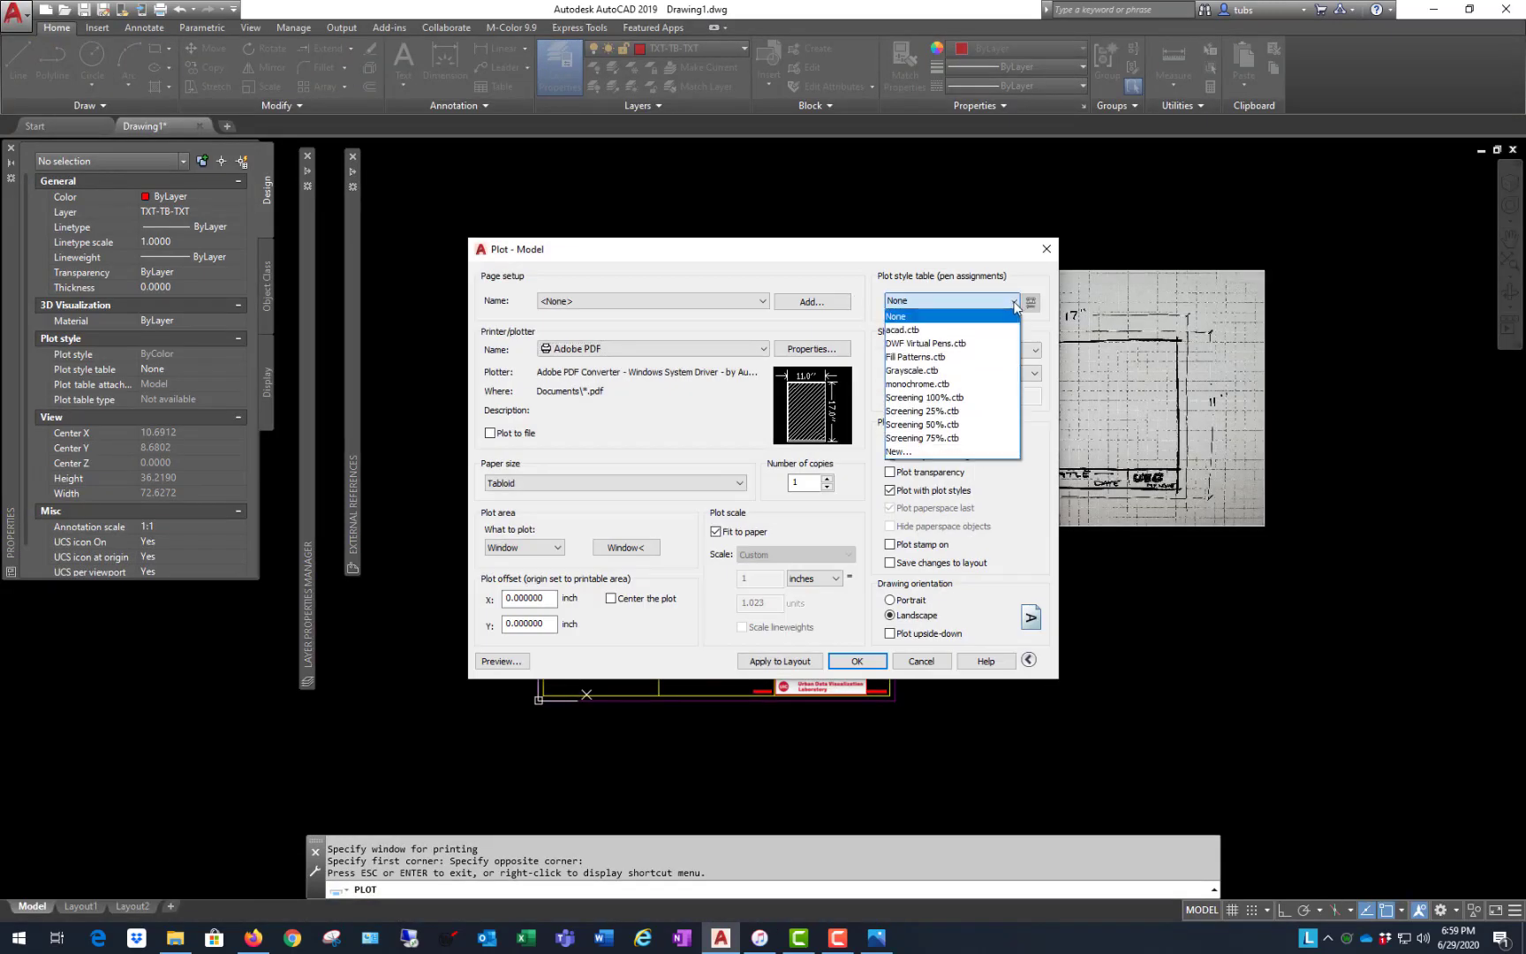
{"action": "left_click", "coordinate": [949, 384]}
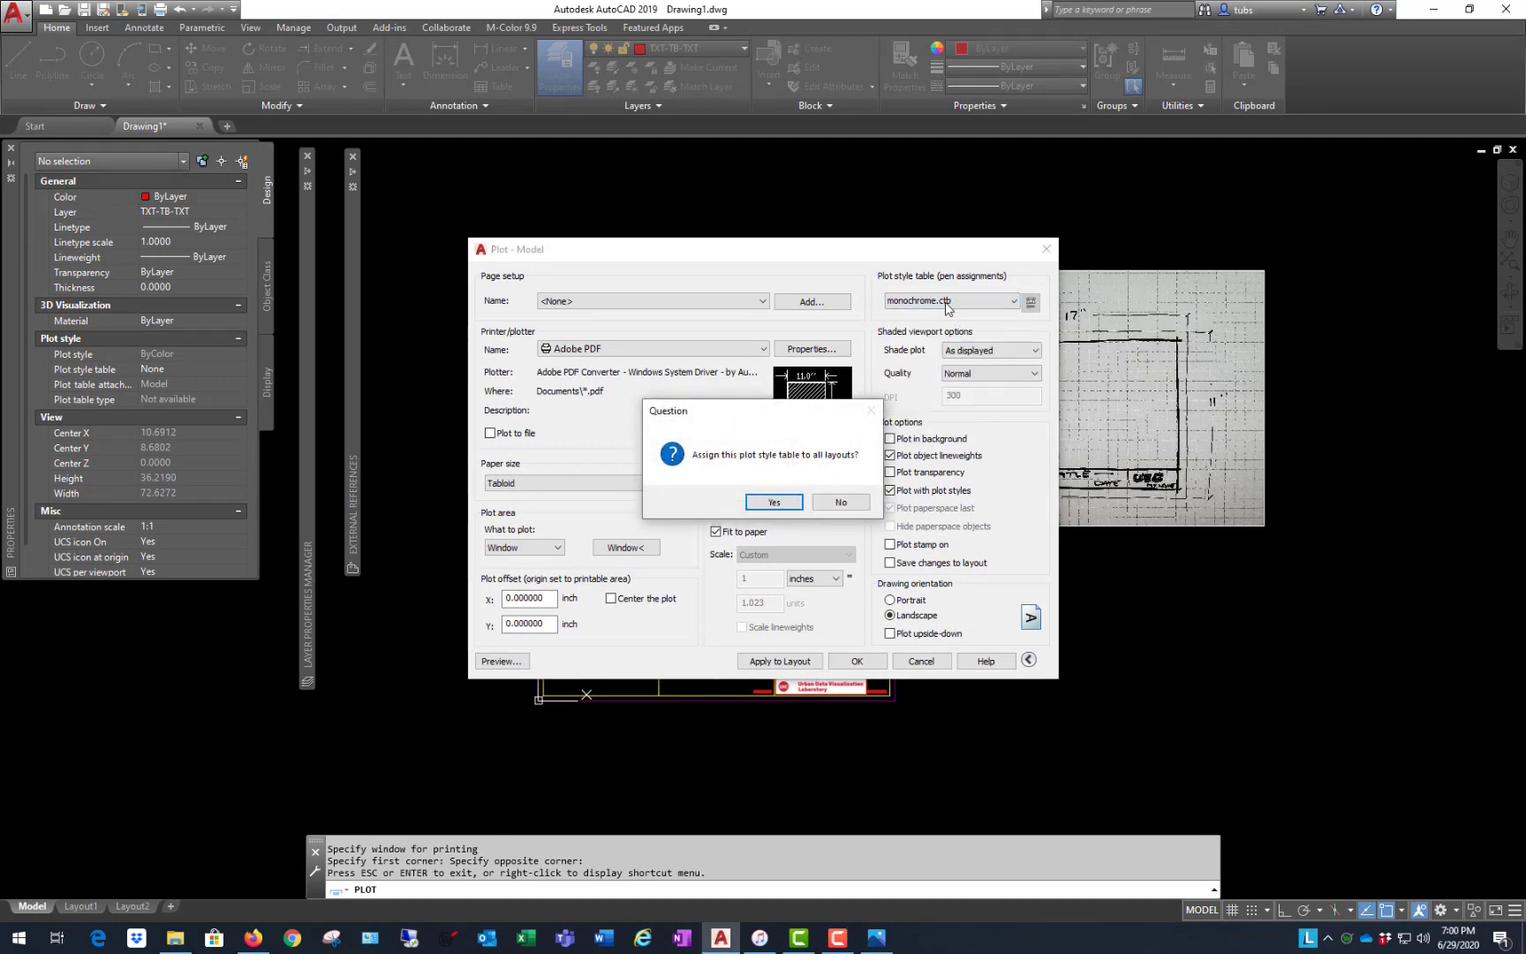
{"action": "left_click", "coordinate": [774, 502]}
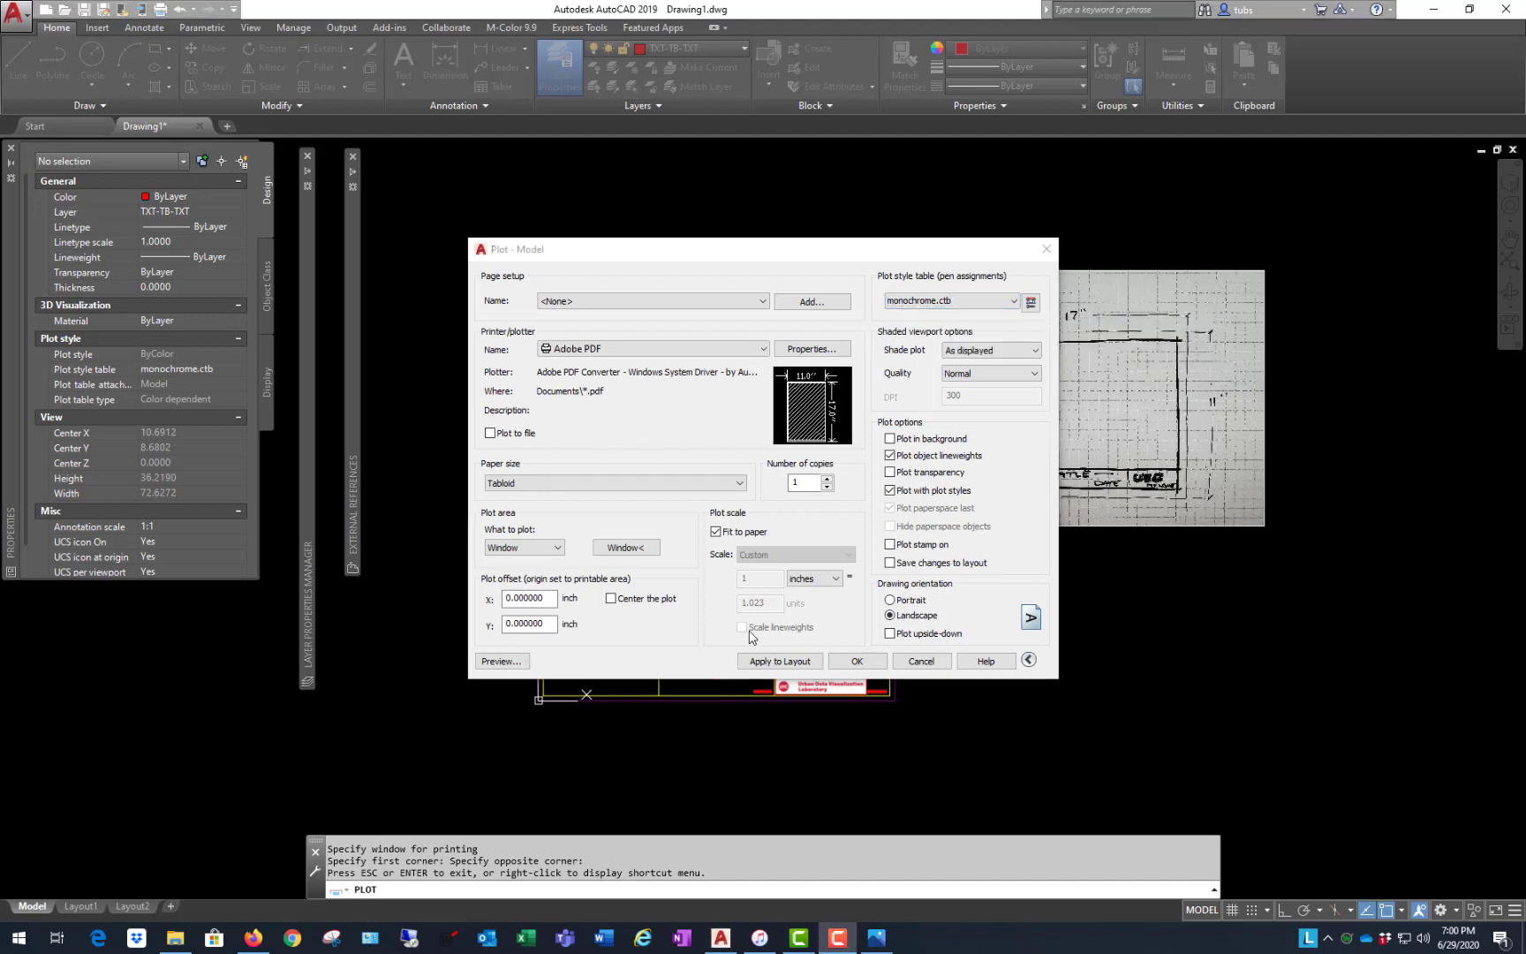
- Preview the monochrome plot, inspect the title block's lines, text and logo up close, and close the plot setup without plotting
{"action": "left_click", "coordinate": [501, 661]}
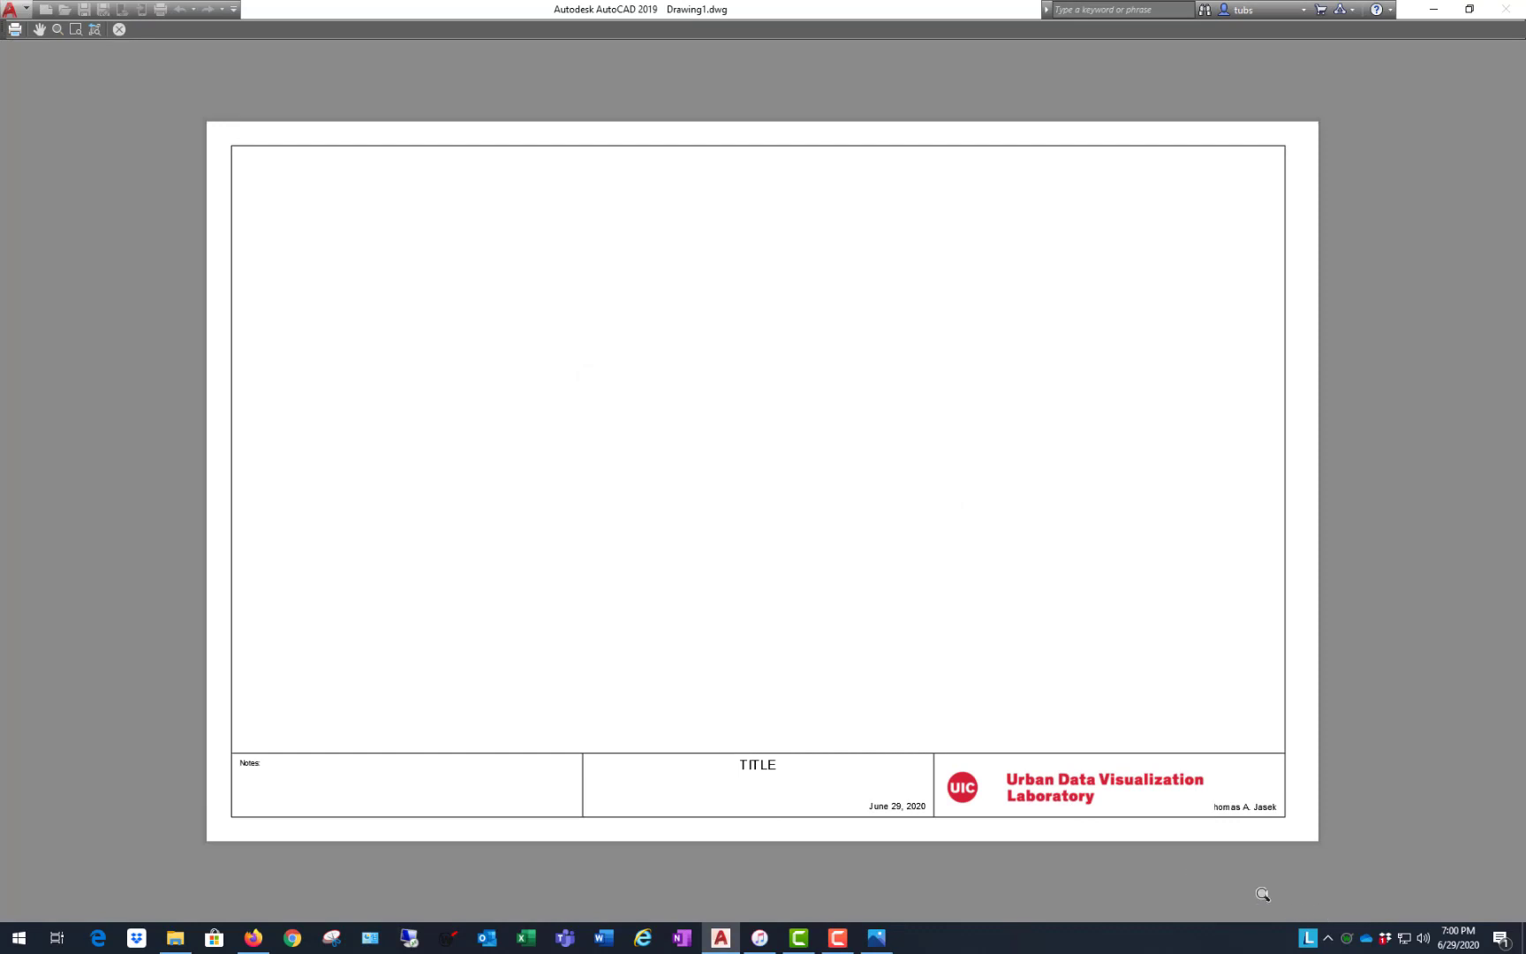
{"action": "scroll", "coordinate": [1259, 892], "scroll_direction": "up", "scroll_amount": 6}
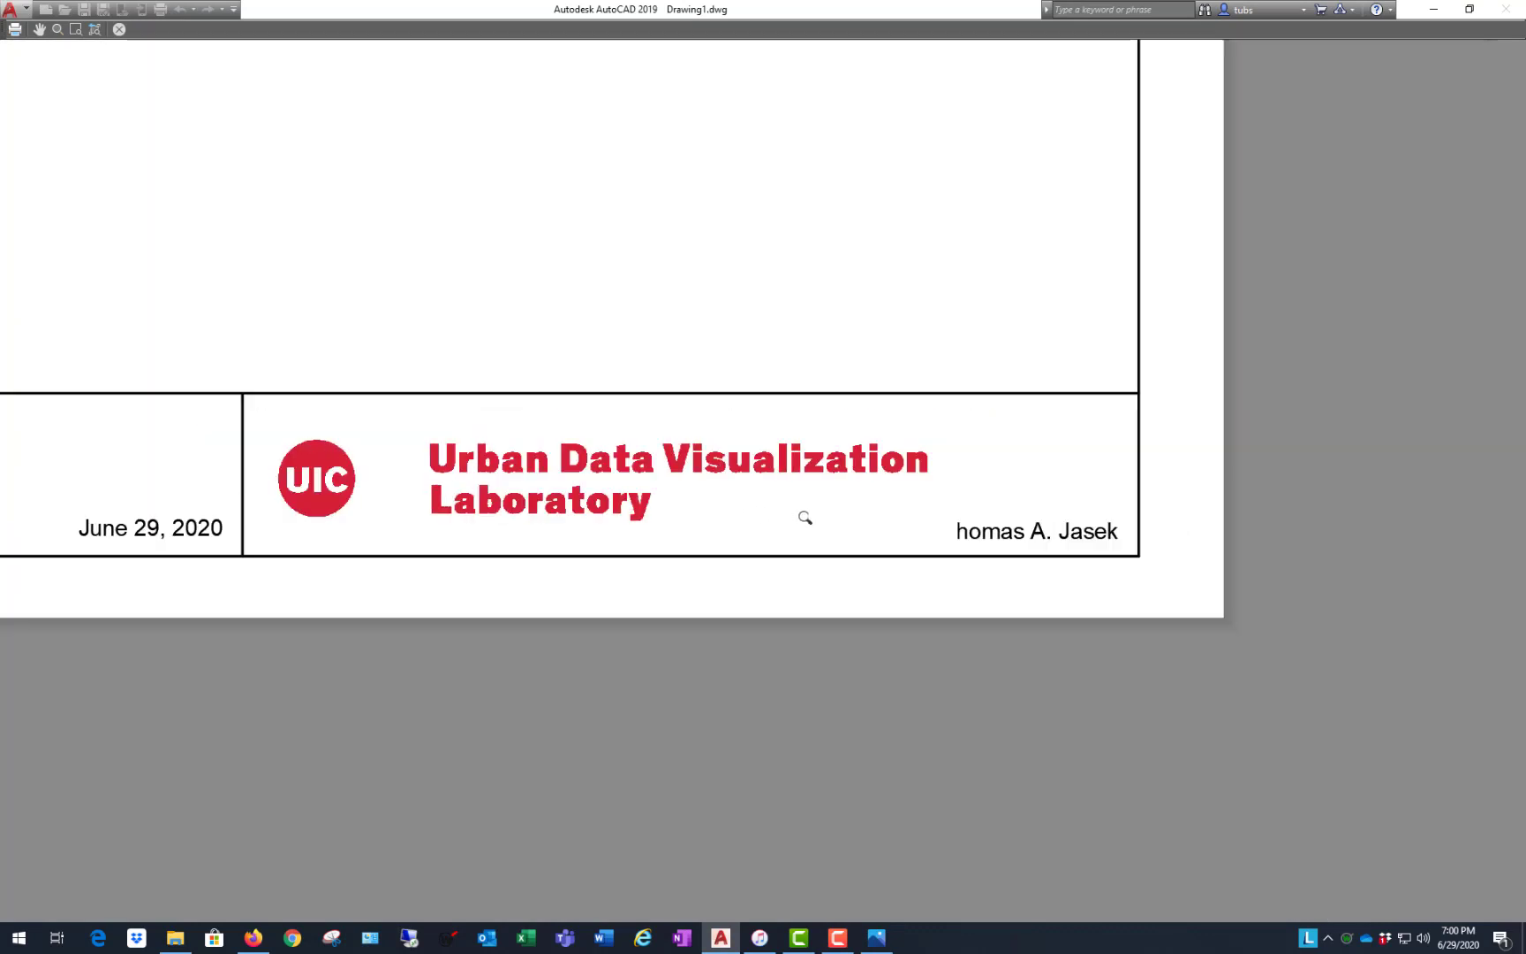
{"action": "scroll", "coordinate": [804, 518], "scroll_direction": "down", "scroll_amount": 2}
{"action": "scroll", "coordinate": [797, 575], "scroll_direction": "down", "scroll_amount": 2}
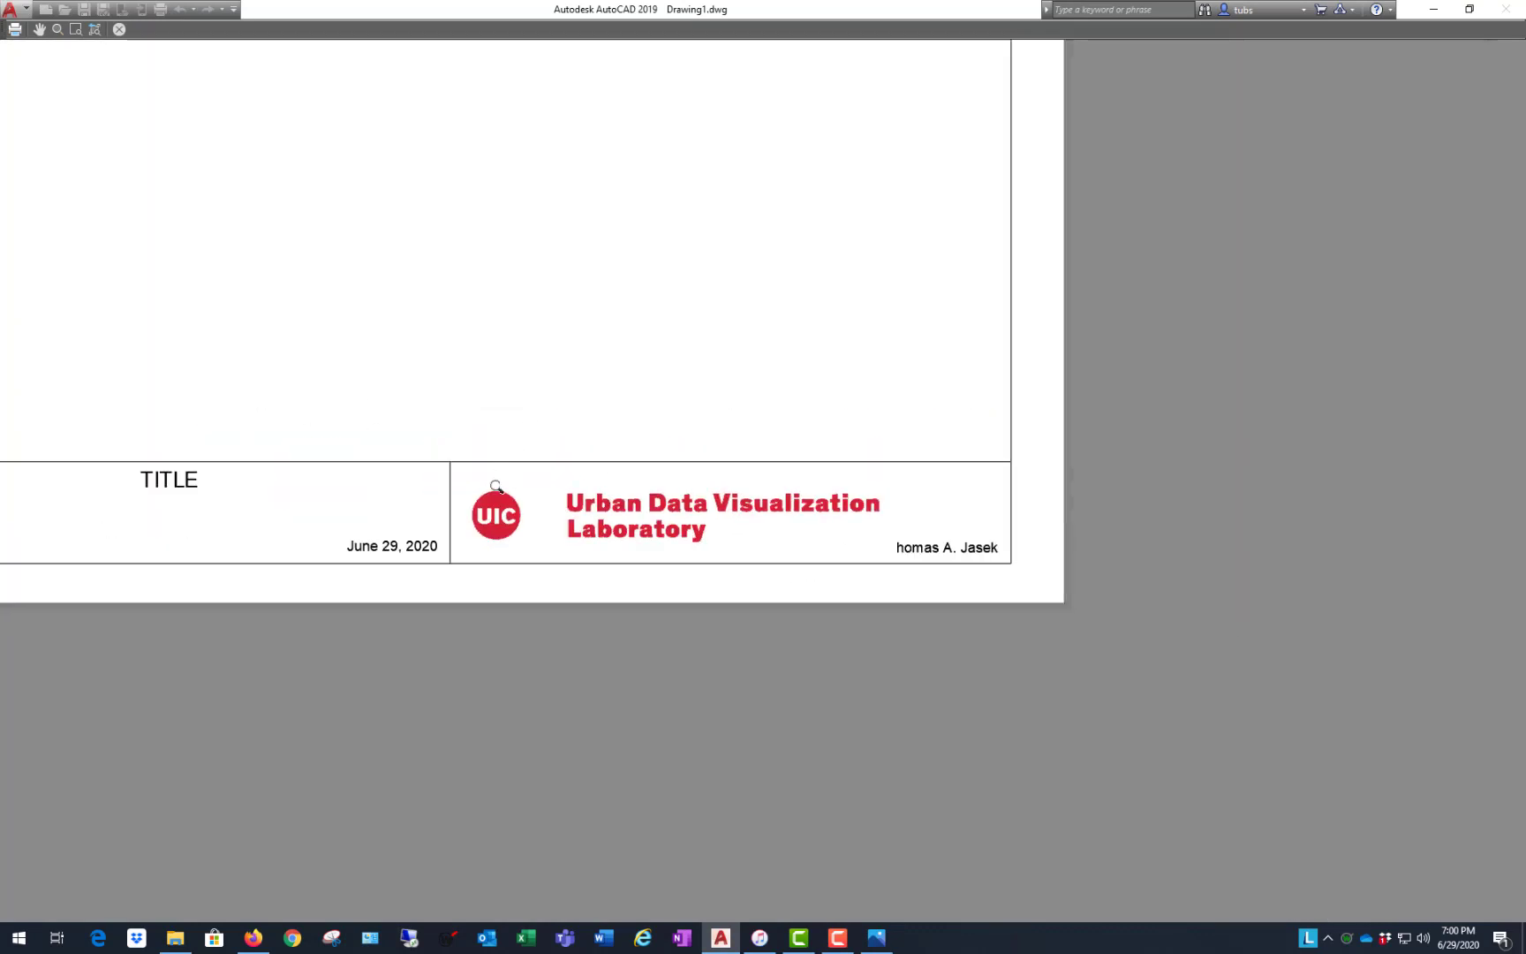
{"action": "scroll", "coordinate": [497, 487], "scroll_direction": "up", "scroll_amount": 4}
{"action": "scroll", "coordinate": [686, 540], "scroll_direction": "up", "scroll_amount": 3}
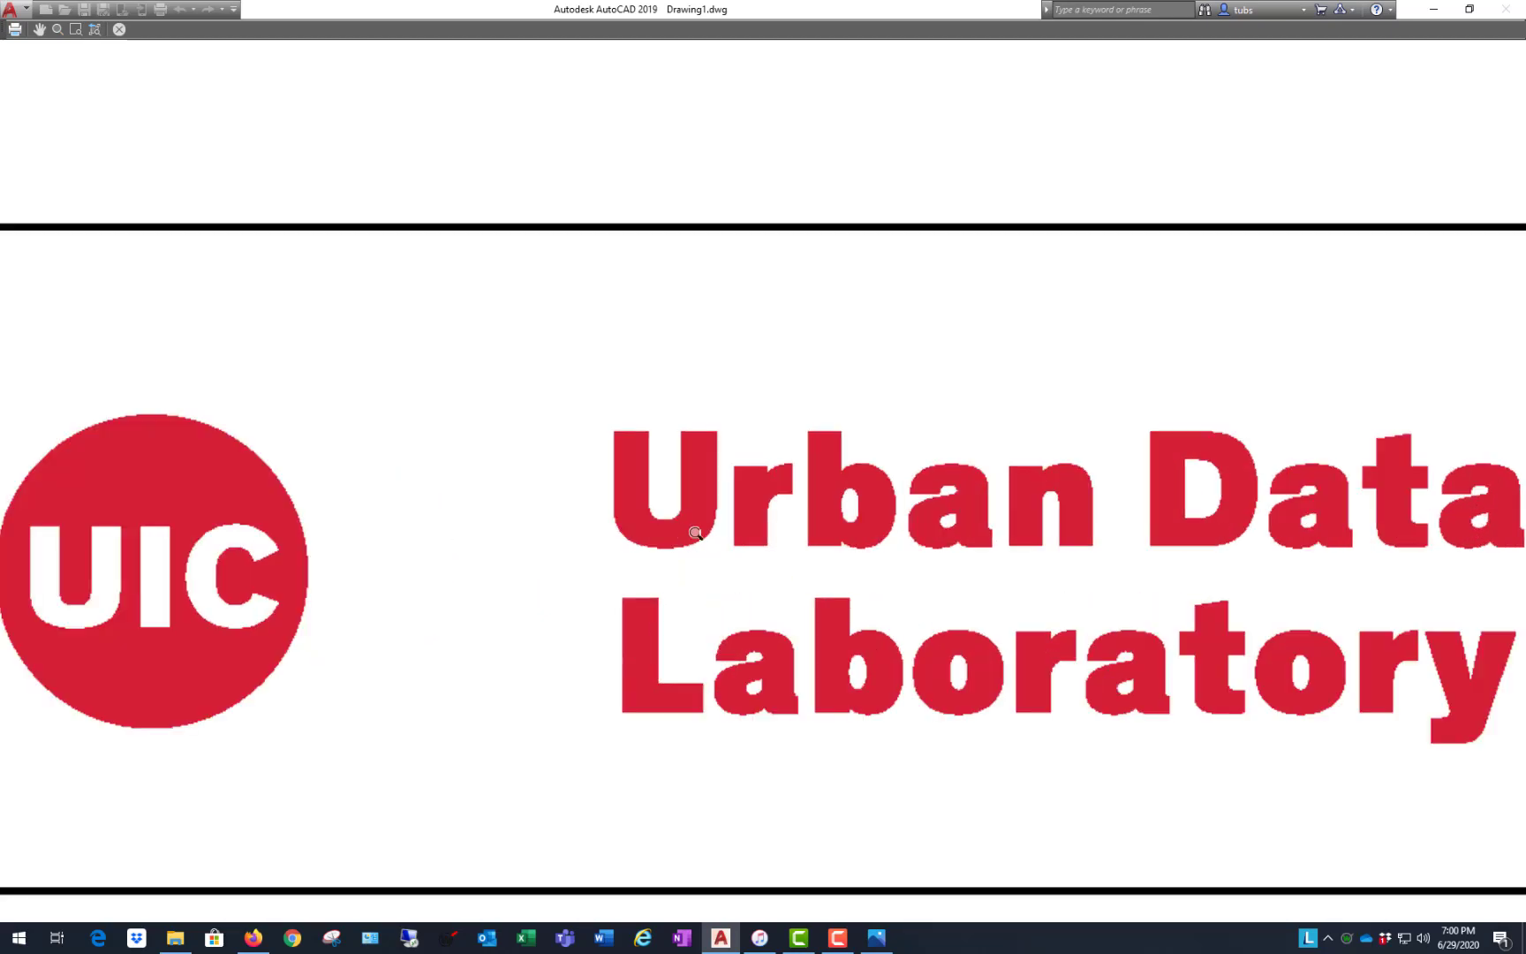
{"action": "scroll", "coordinate": [715, 600], "scroll_direction": "down", "scroll_amount": 4}
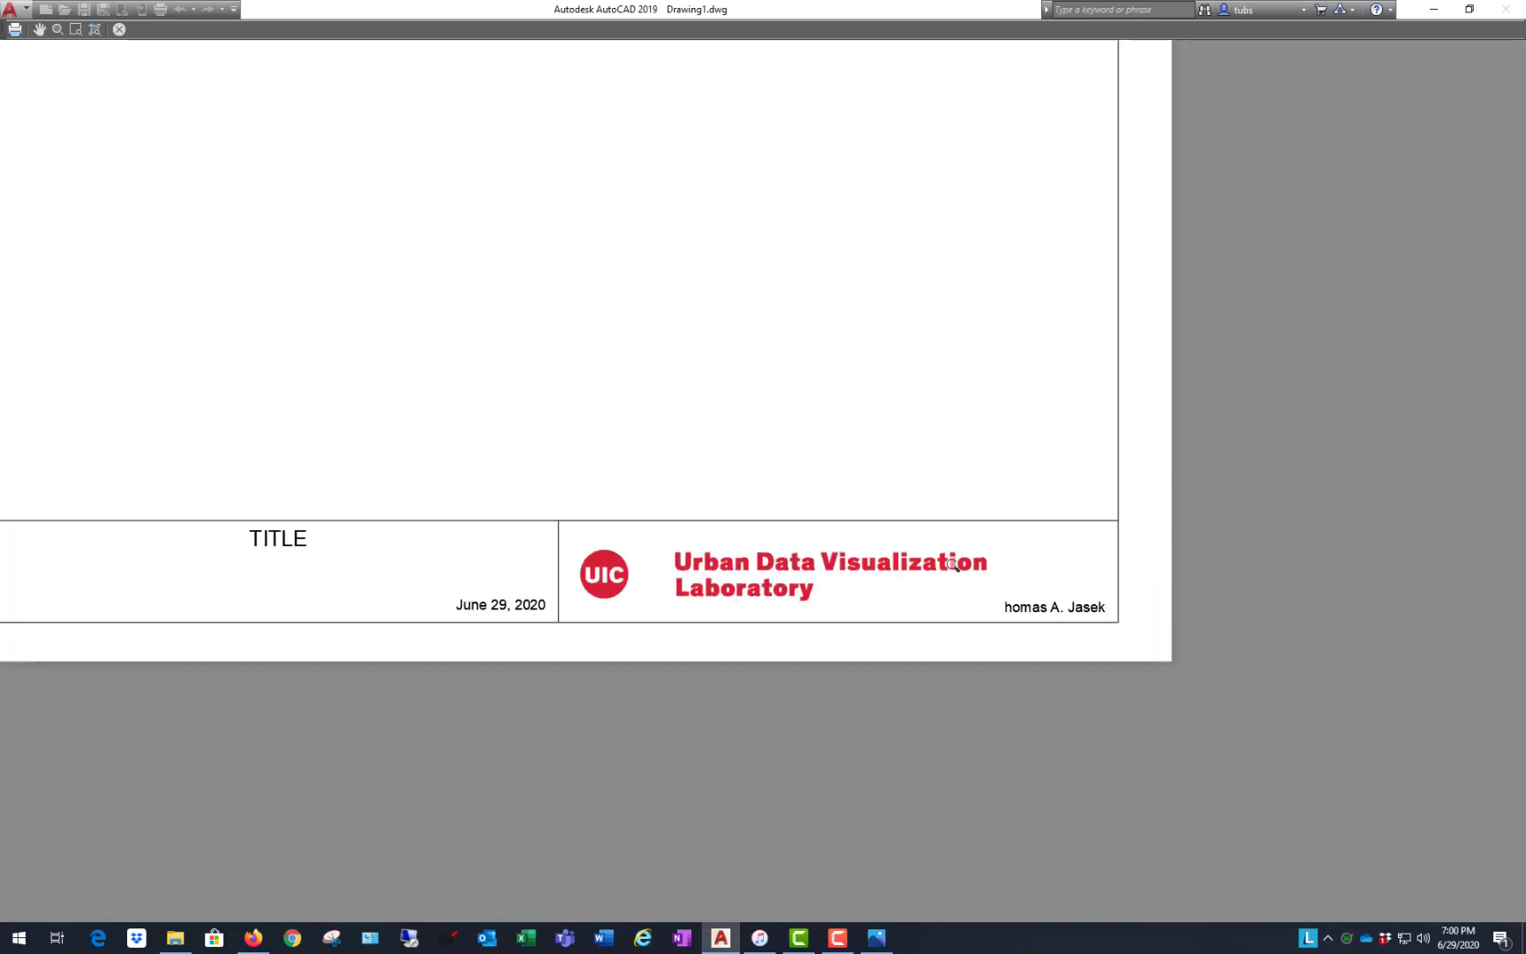
{"action": "scroll", "coordinate": [962, 578], "scroll_direction": "up", "scroll_amount": 3}
{"action": "scroll", "coordinate": [993, 620], "scroll_direction": "down", "scroll_amount": 5}
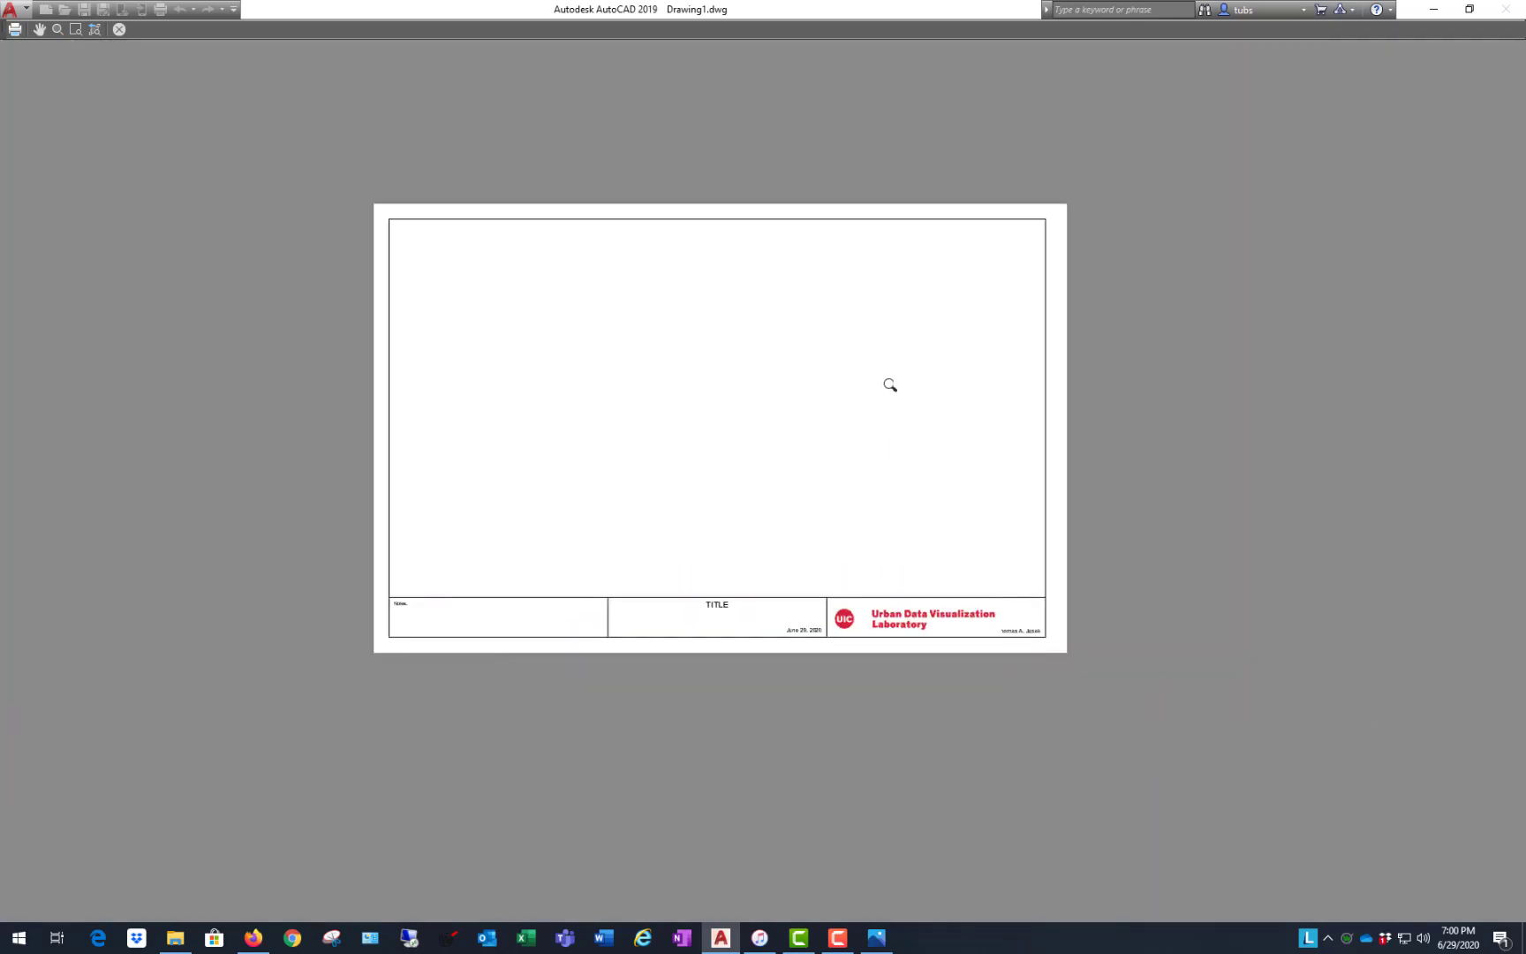
{"action": "right_click", "coordinate": [887, 377]}
{"action": "left_click", "coordinate": [950, 392]}
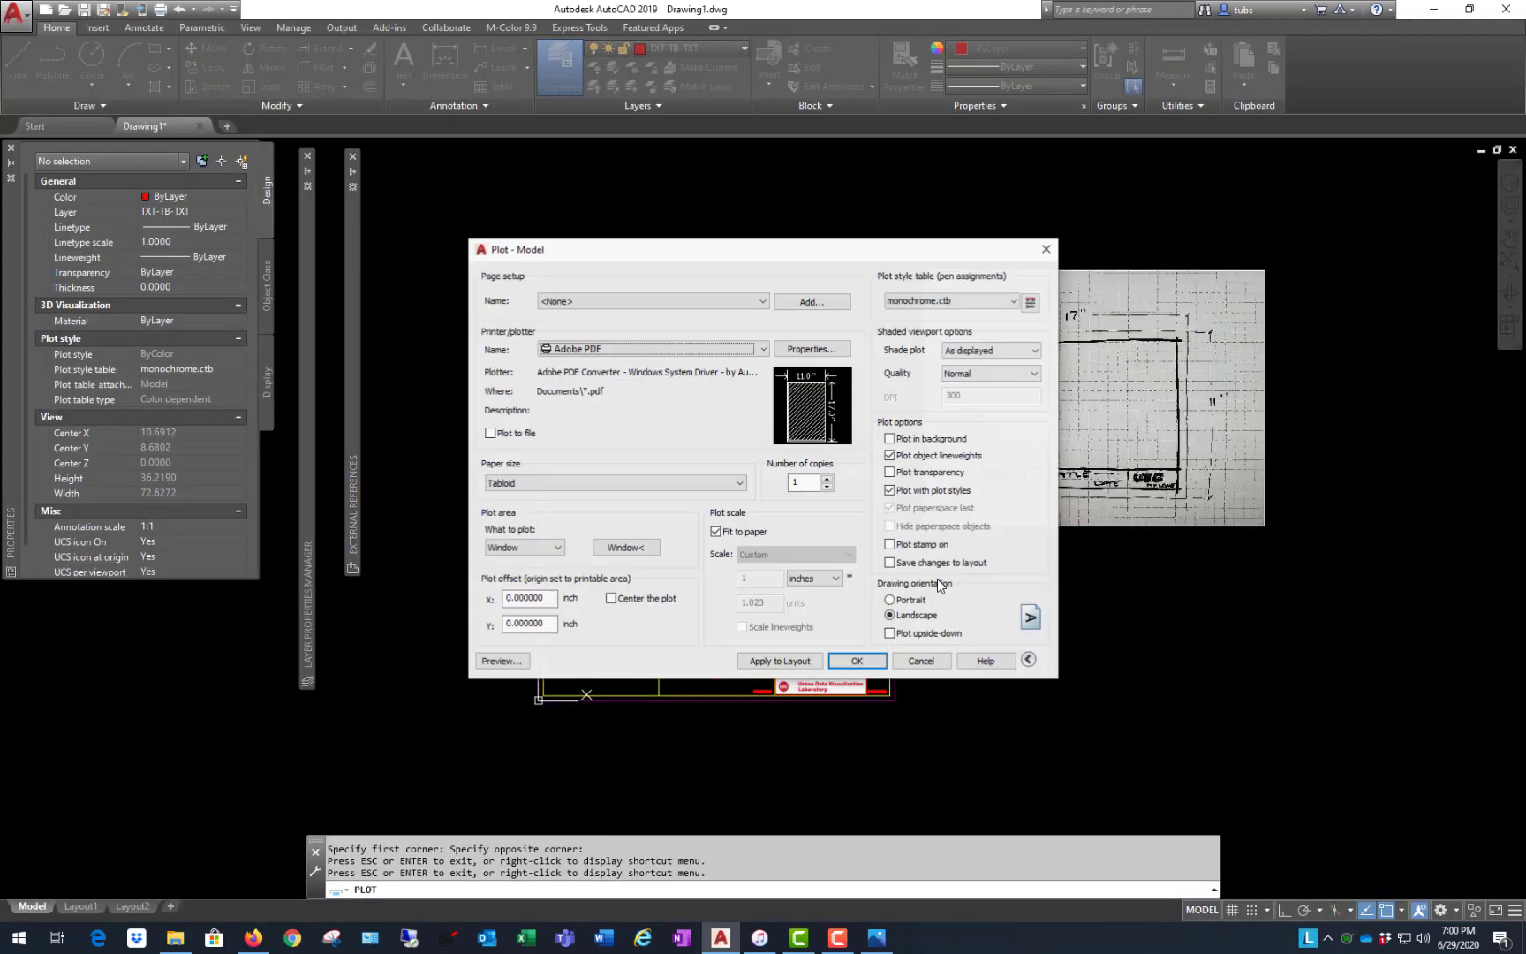
{"action": "left_click", "coordinate": [920, 660]}
{"action": "scroll", "coordinate": [972, 735], "scroll_direction": "up", "scroll_amount": 5}
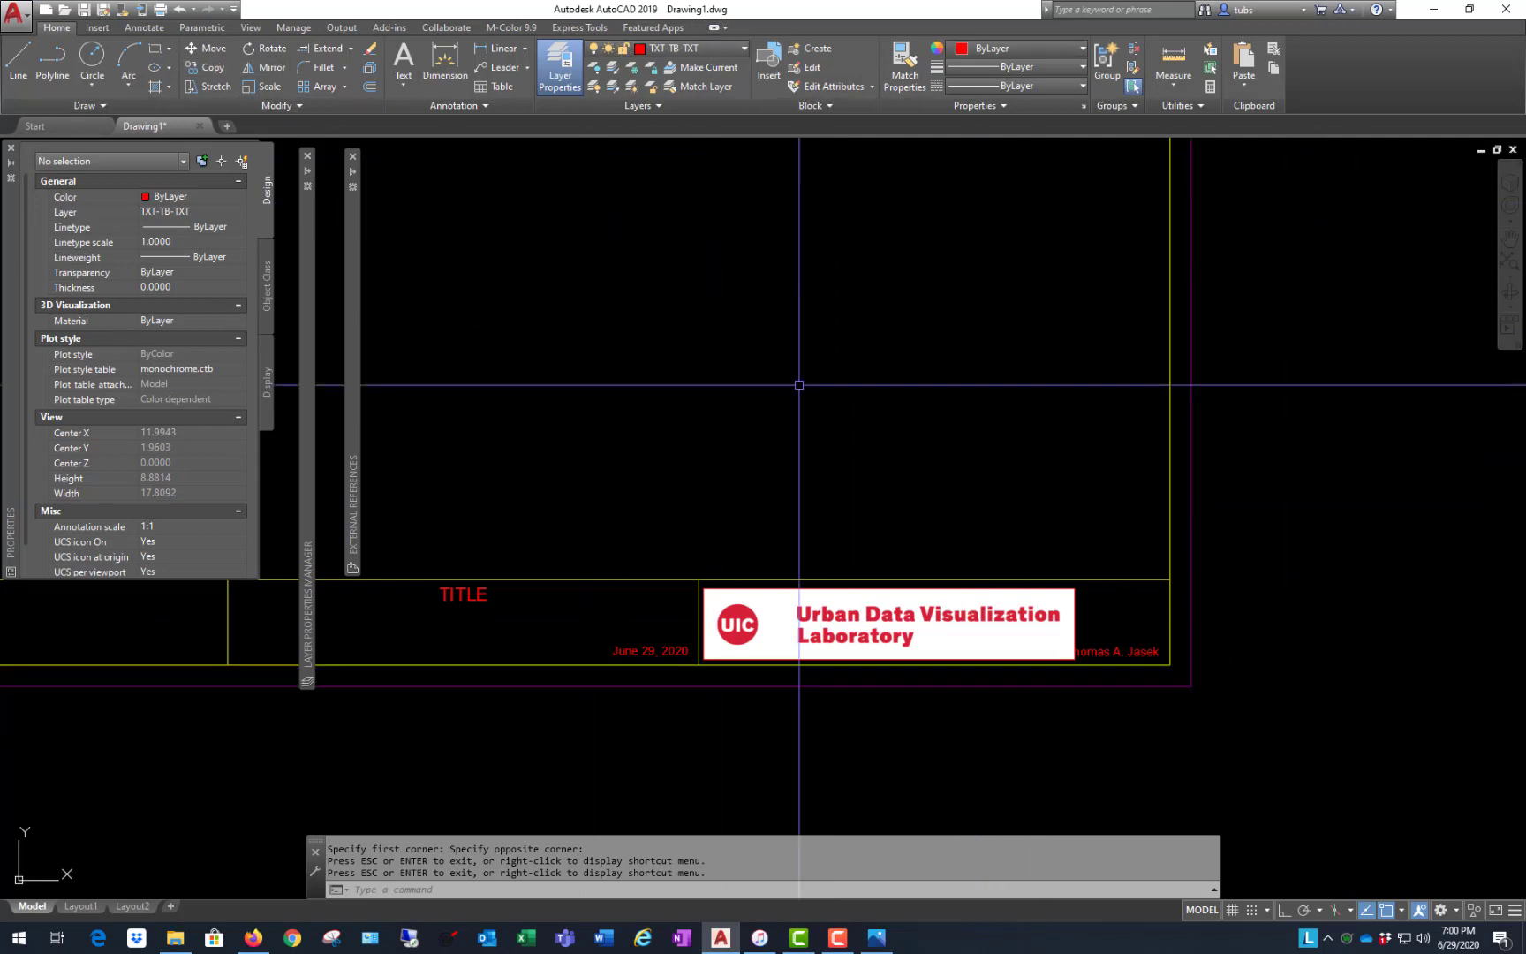
- Send the UIC logo image behind the author name text using the draw order's Back option
{"action": "scroll", "coordinate": [967, 511], "scroll_direction": "down", "scroll_amount": 2}
{"action": "scroll", "coordinate": [1022, 521], "scroll_direction": "up", "scroll_amount": 2}
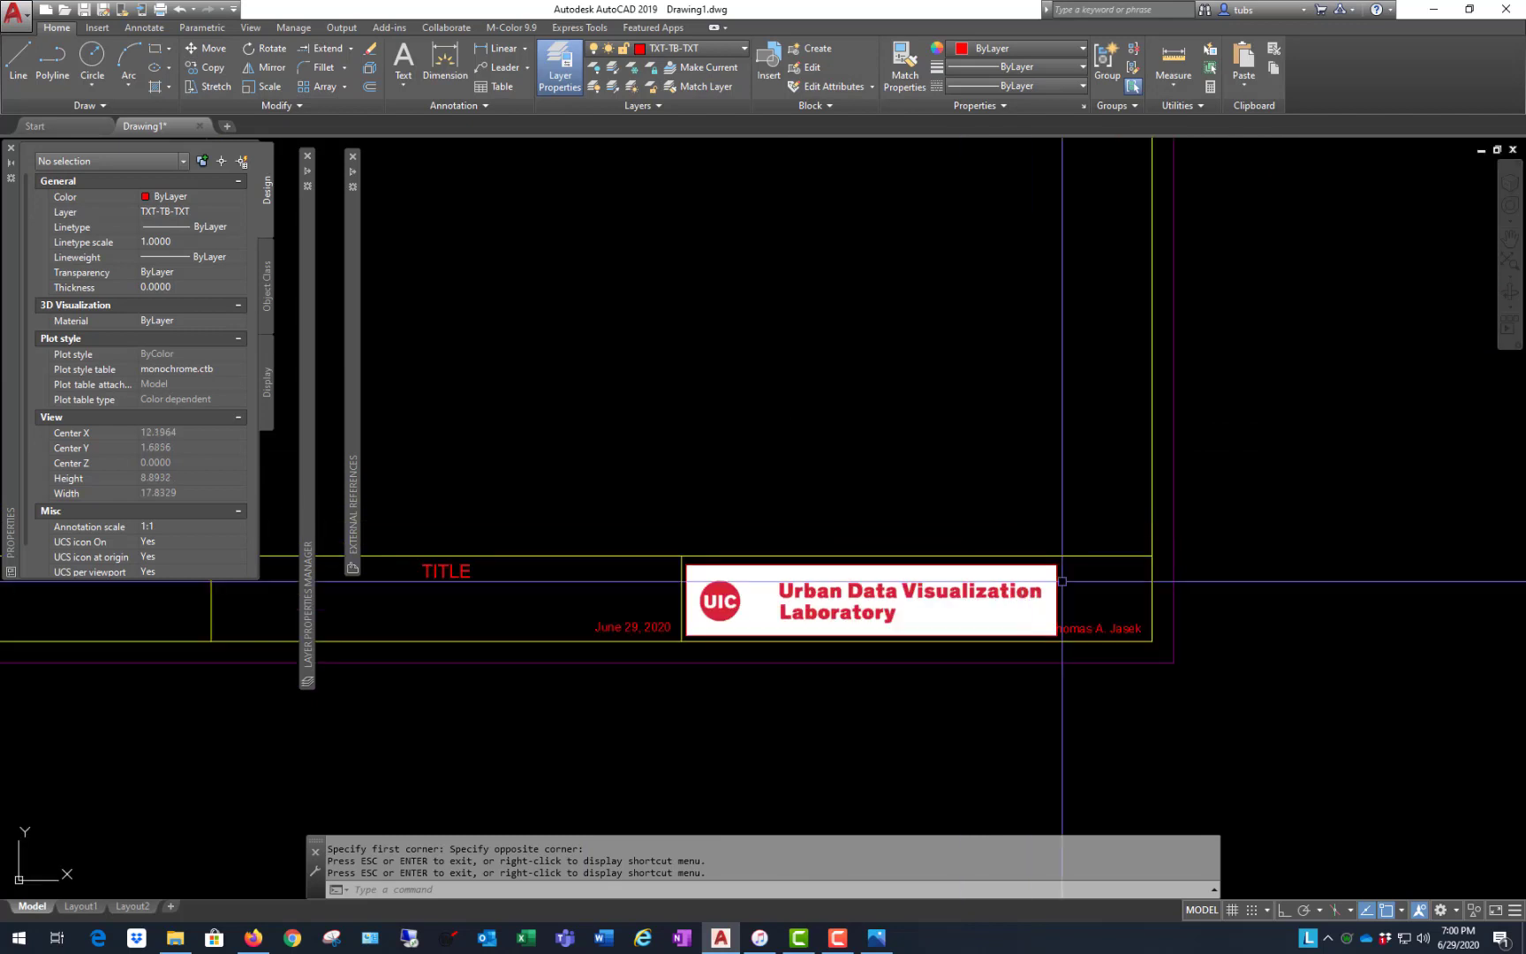
{"action": "left_click", "coordinate": [1018, 584]}
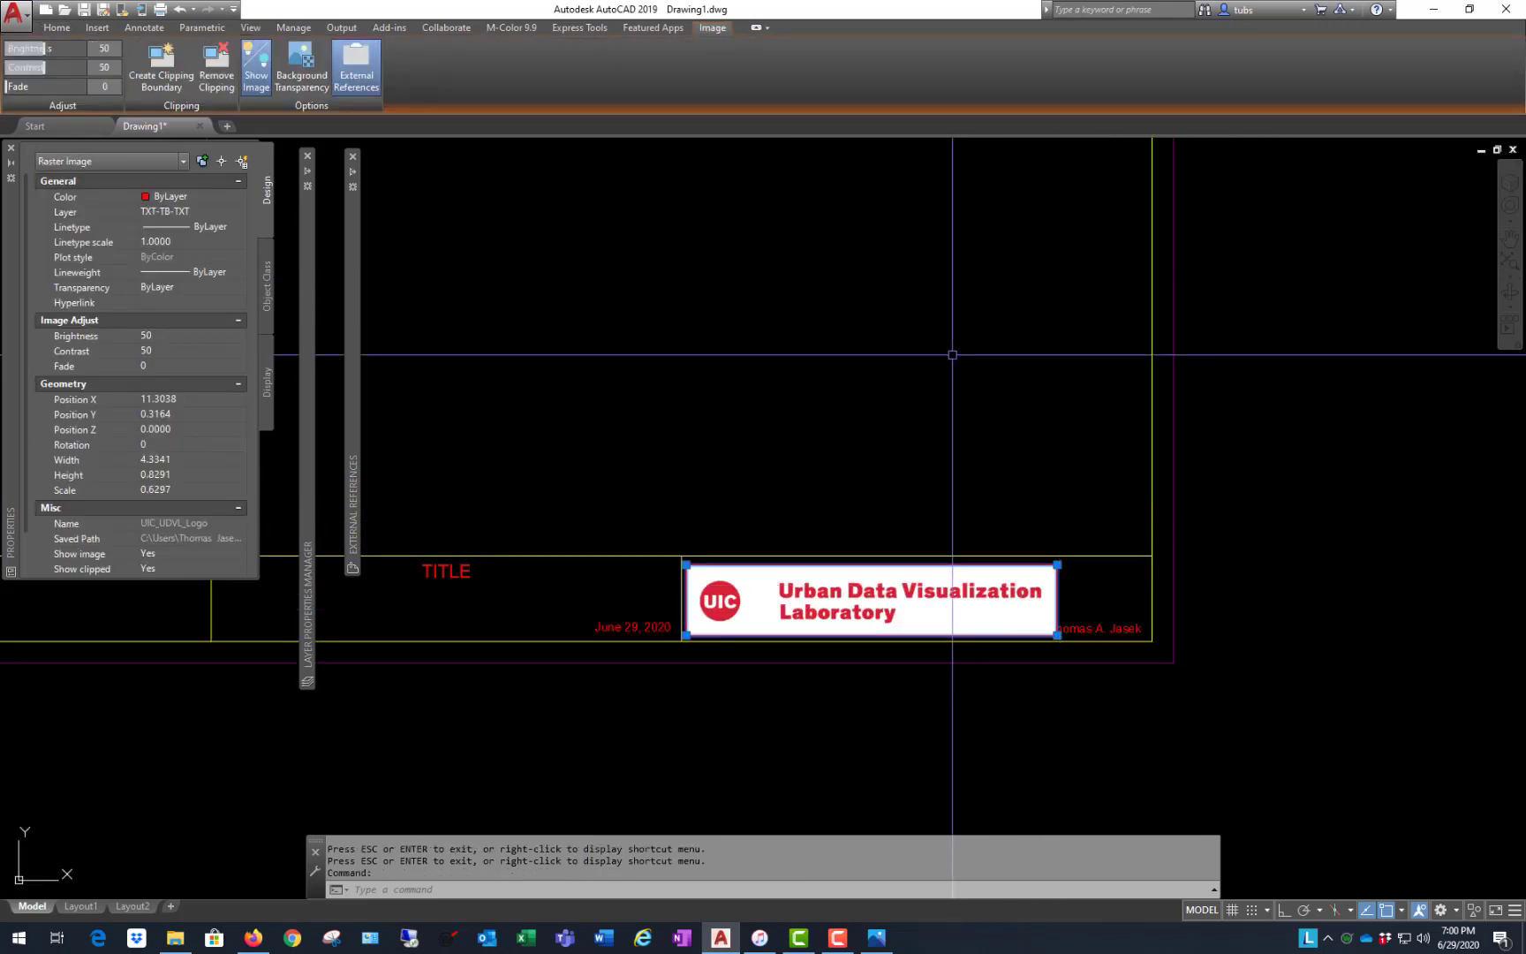
{"action": "type", "text": "DR"}
{"action": "key", "text": "Return"}
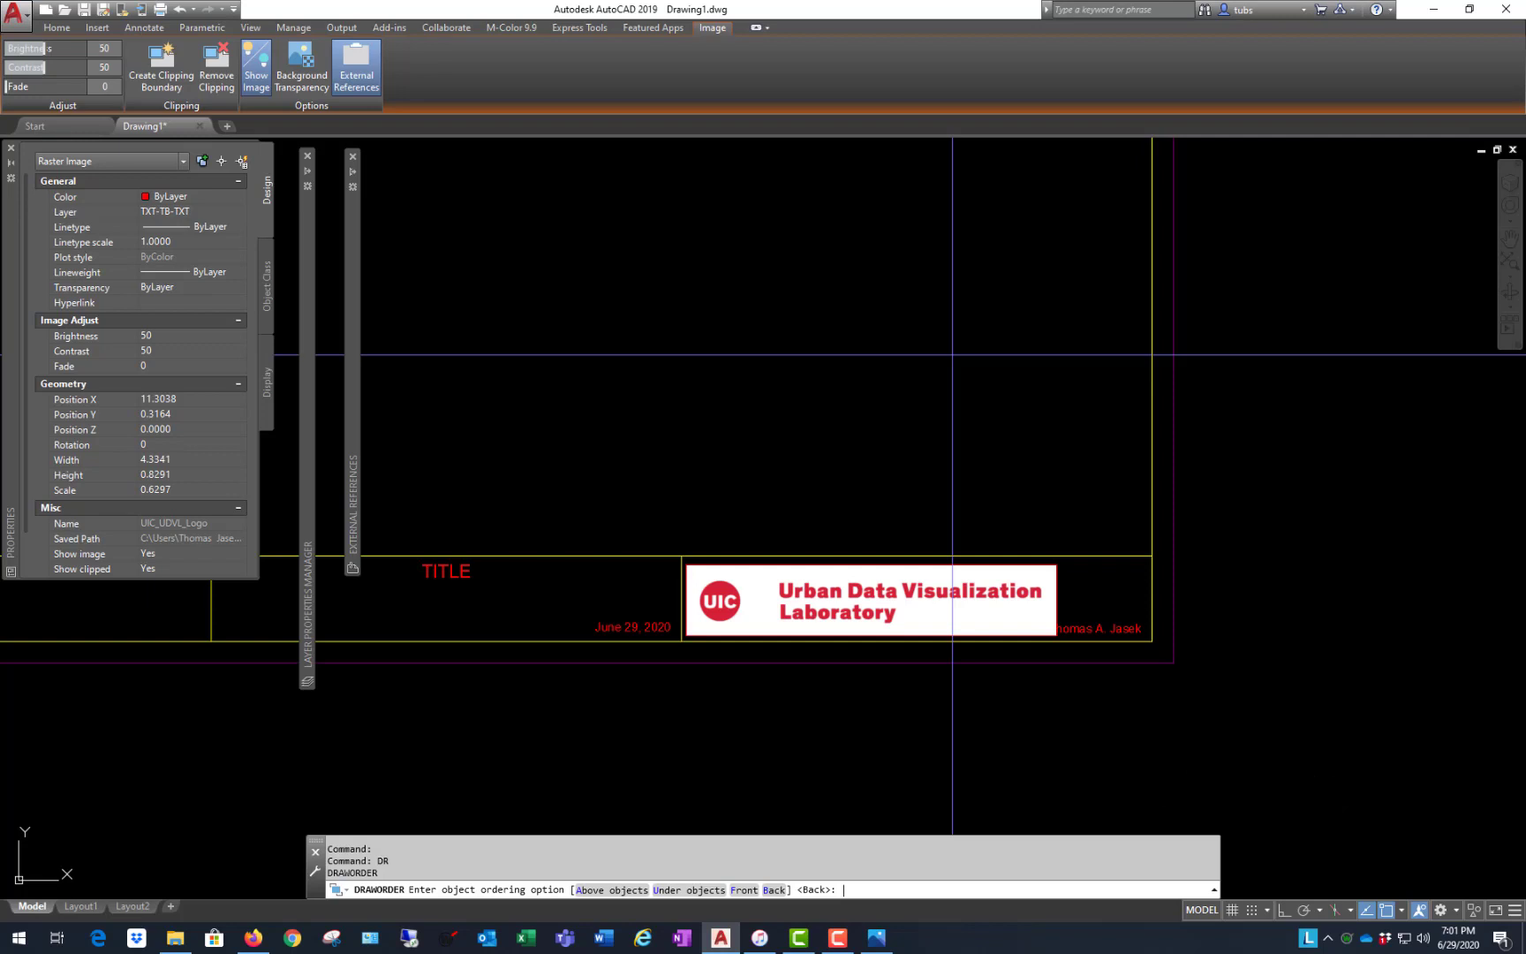
{"action": "key", "text": "Return"}
{"action": "scroll", "coordinate": [1032, 631], "scroll_direction": "down", "scroll_amount": 5}
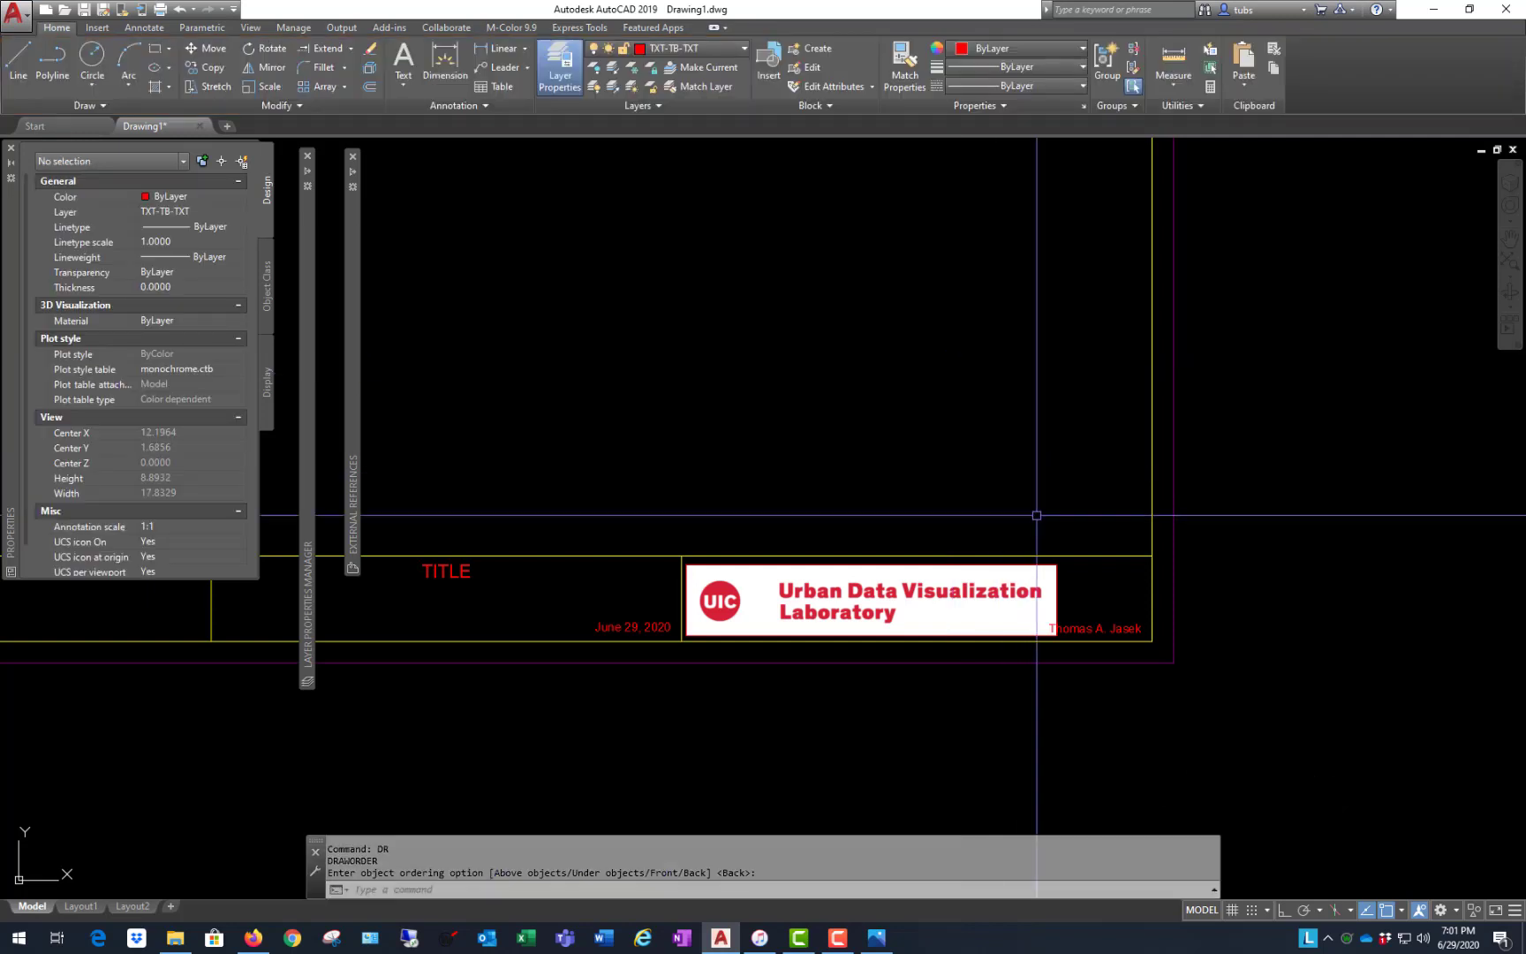
- Open a plot preview of the sheet using the previous plot's page setup
{"action": "left_click", "coordinate": [160, 9]}
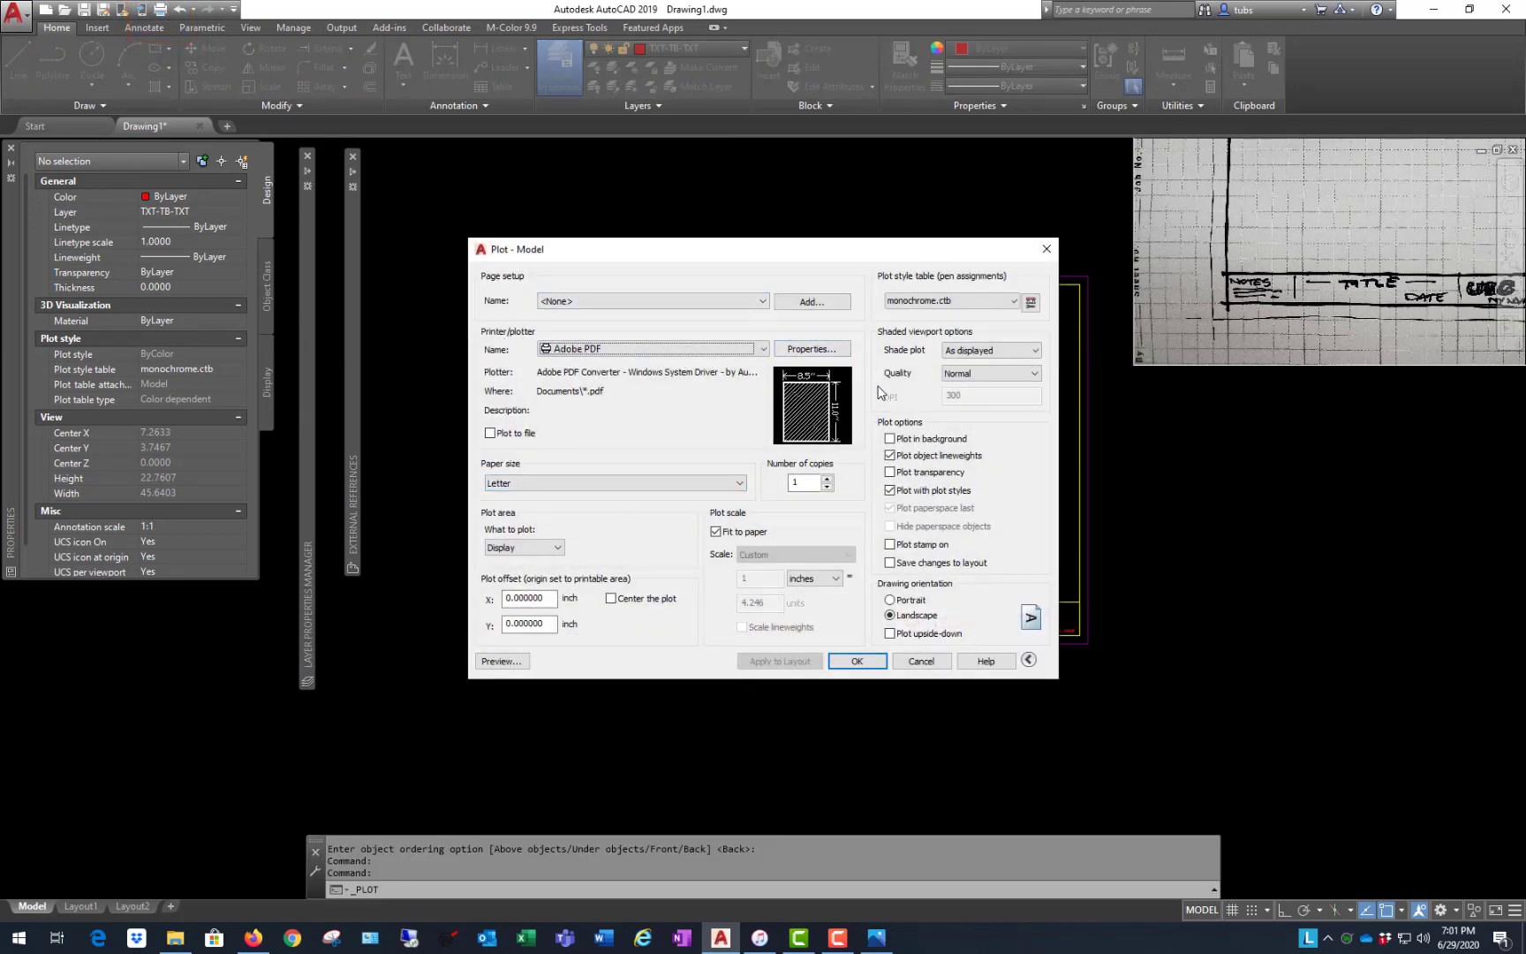
{"action": "left_click", "coordinate": [671, 301]}
{"action": "left_click", "coordinate": [675, 327]}
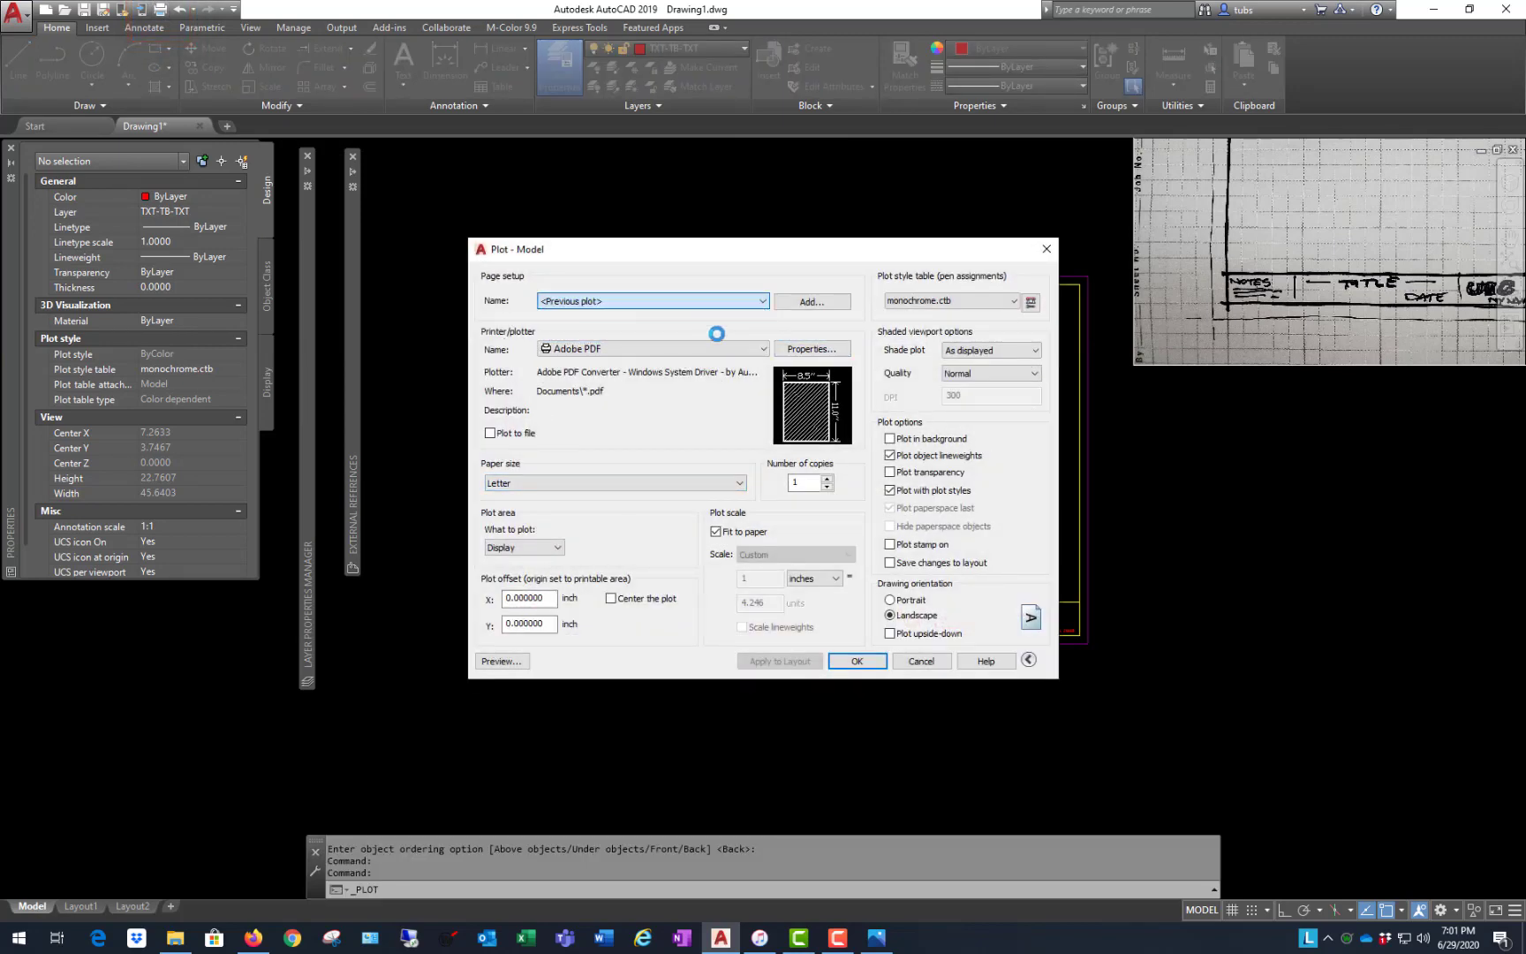
{"action": "left_click", "coordinate": [512, 667]}
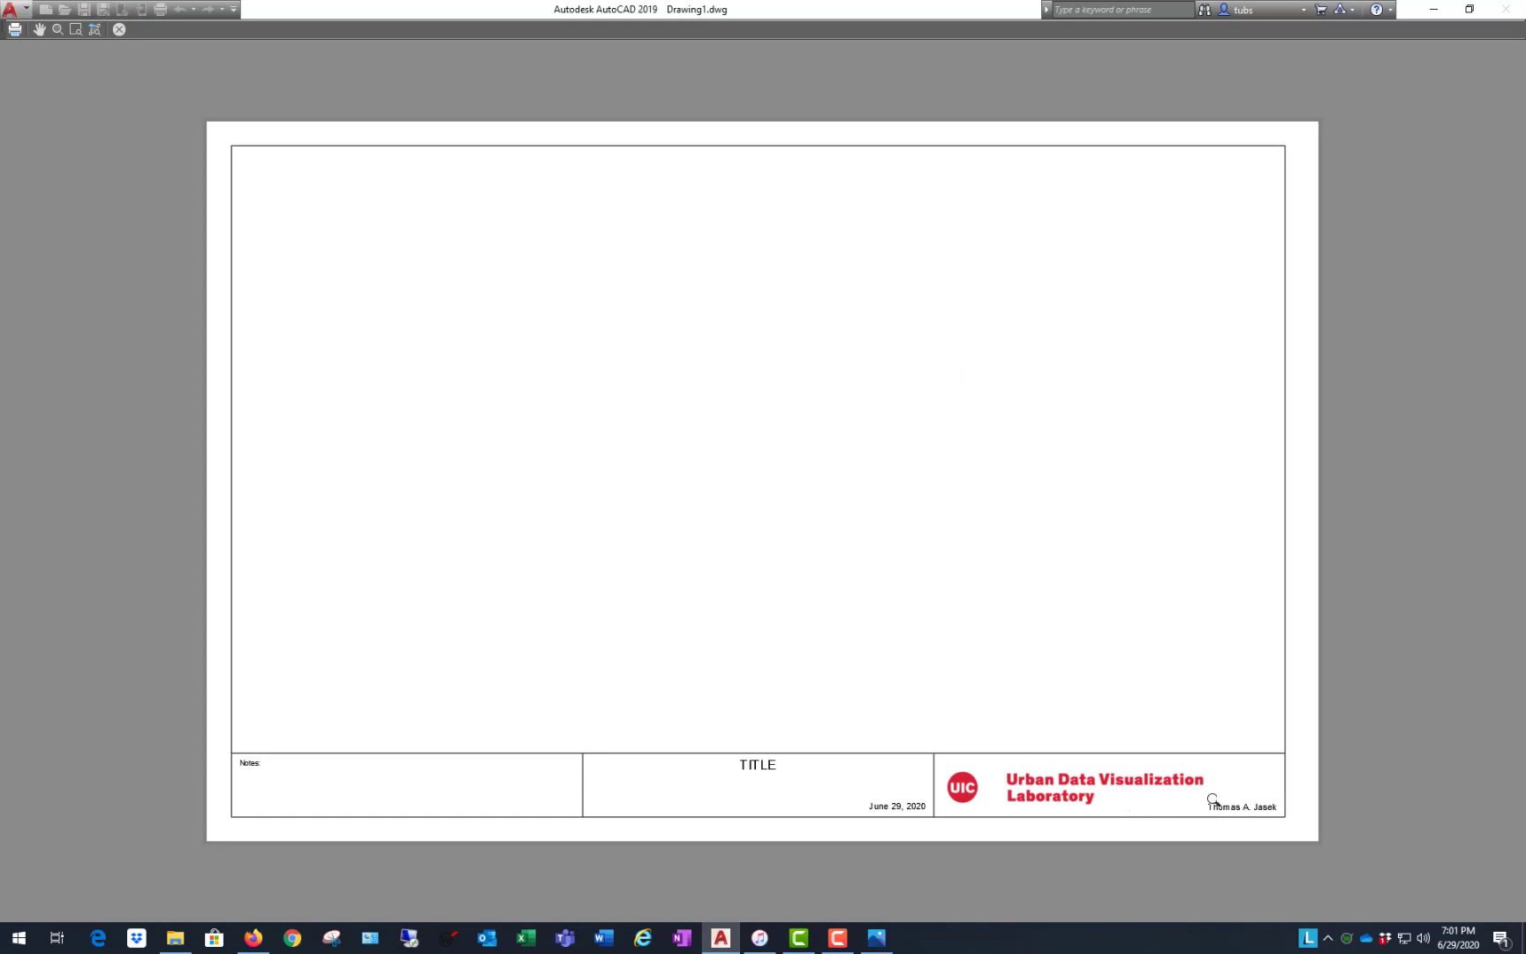
- Examine the logo and author name up close in the plot preview, then exit it and cancel the plot
{"action": "scroll", "coordinate": [1245, 817], "scroll_direction": "up", "scroll_amount": 5}
{"action": "scroll", "coordinate": [1240, 814], "scroll_direction": "up", "scroll_amount": 2}
{"action": "scroll", "coordinate": [1201, 756], "scroll_direction": "down", "scroll_amount": 7}
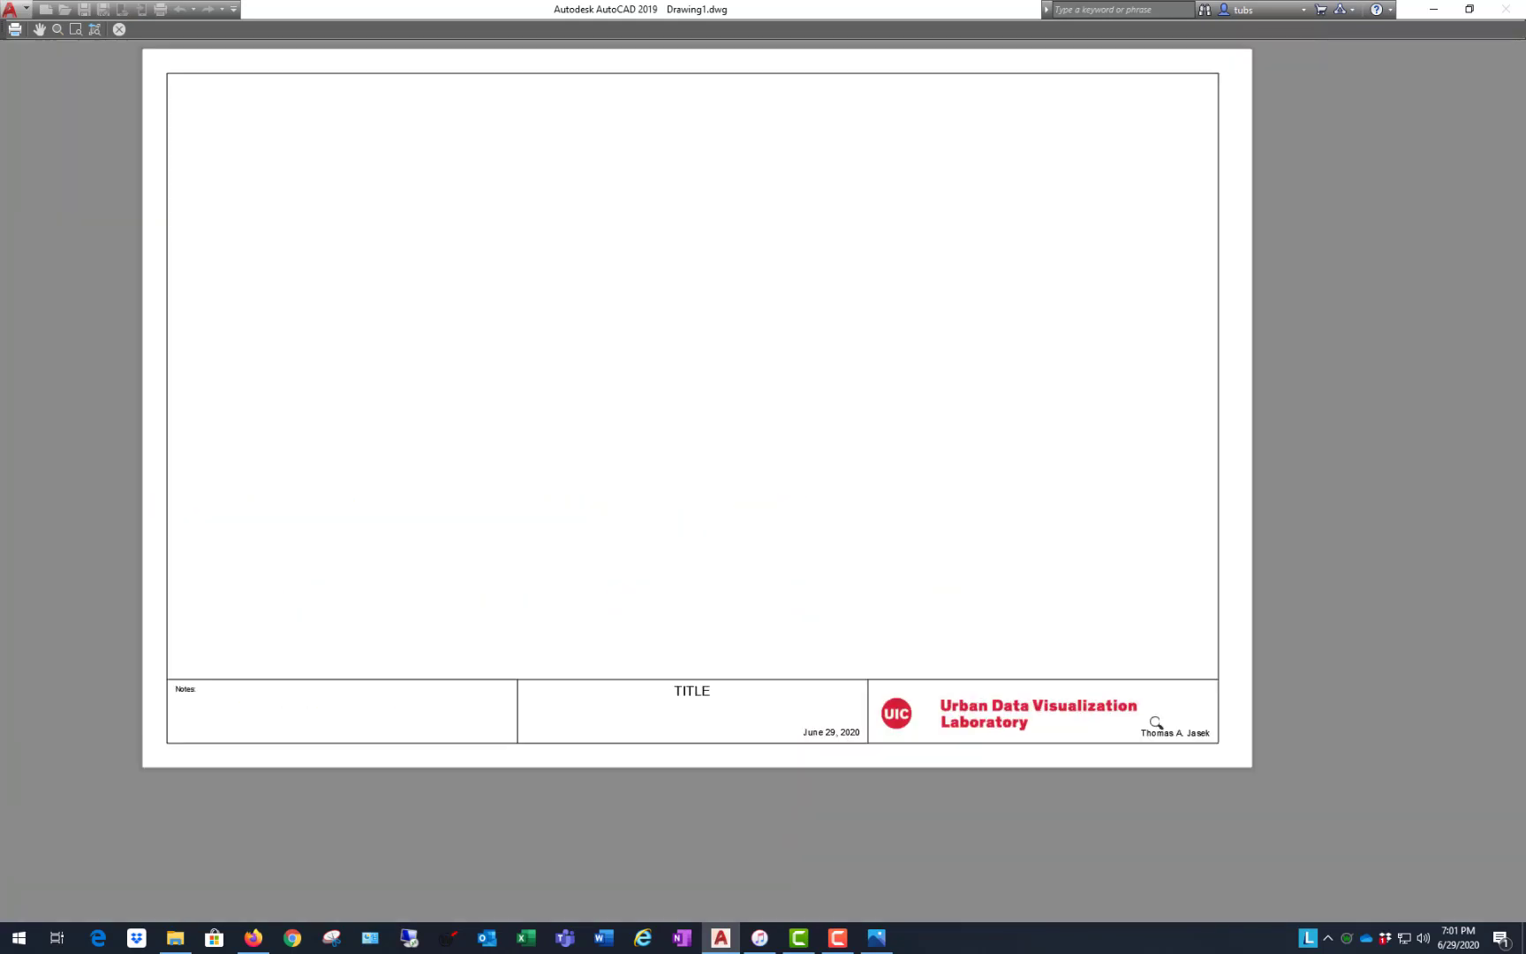
{"action": "scroll", "coordinate": [1001, 738], "scroll_direction": "down", "scroll_amount": 2}
{"action": "scroll", "coordinate": [906, 511], "scroll_direction": "up", "scroll_amount": 2}
{"action": "scroll", "coordinate": [633, 442], "scroll_direction": "down", "scroll_amount": 2}
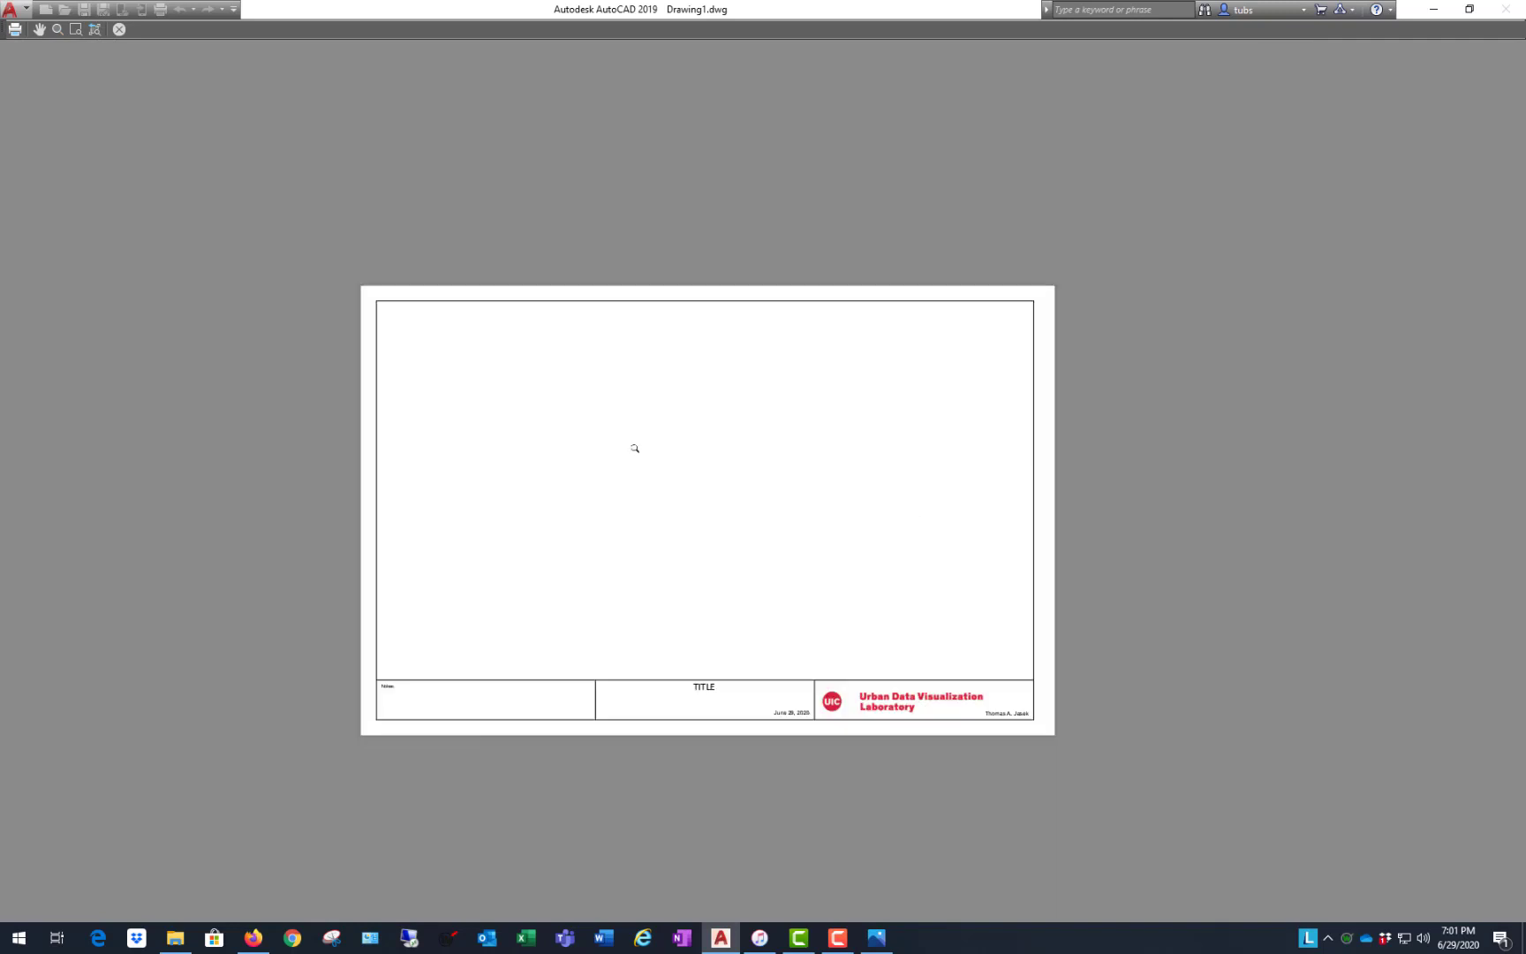
{"action": "scroll", "coordinate": [701, 506], "scroll_direction": "up", "scroll_amount": 2}
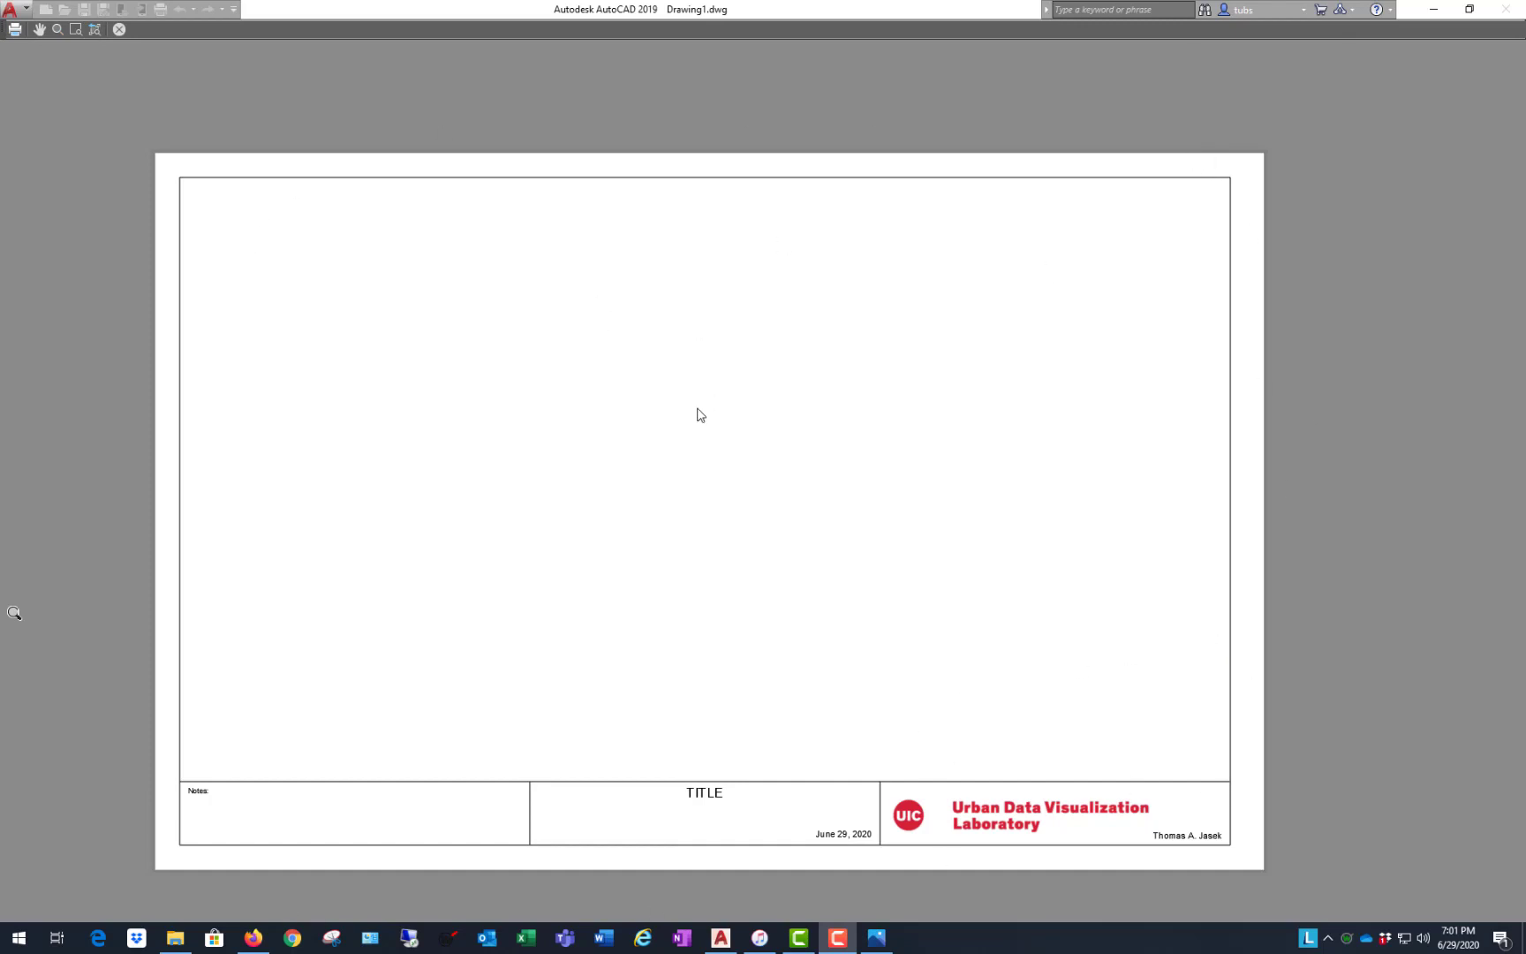
{"action": "left_click", "coordinate": [667, 341]}
{"action": "right_click", "coordinate": [710, 341]}
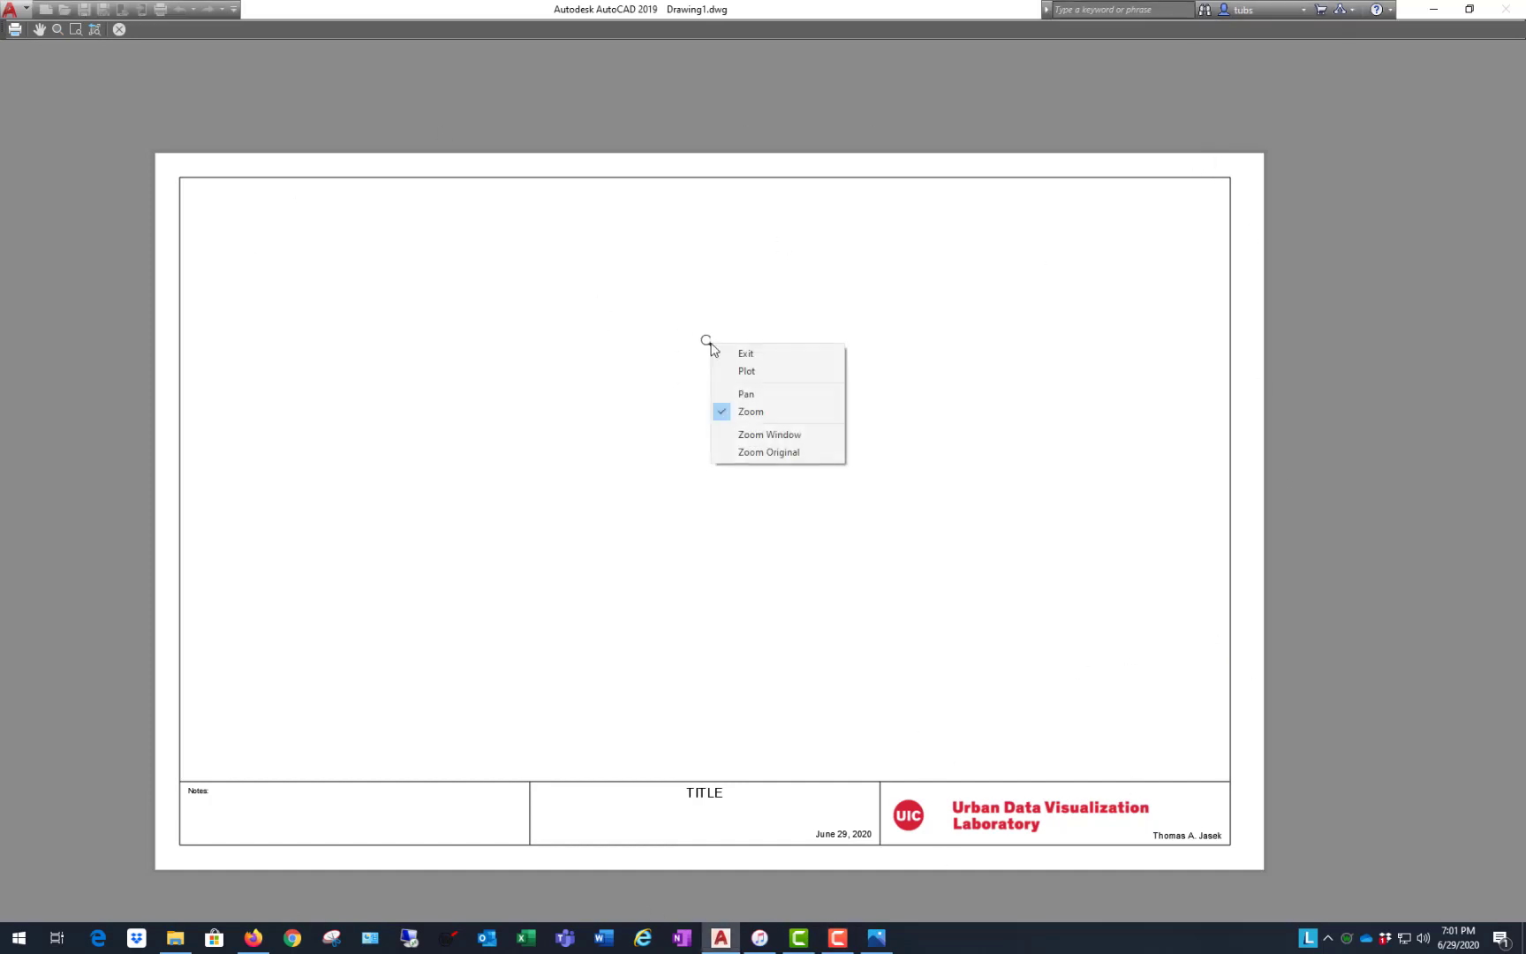
{"action": "left_click", "coordinate": [737, 351]}
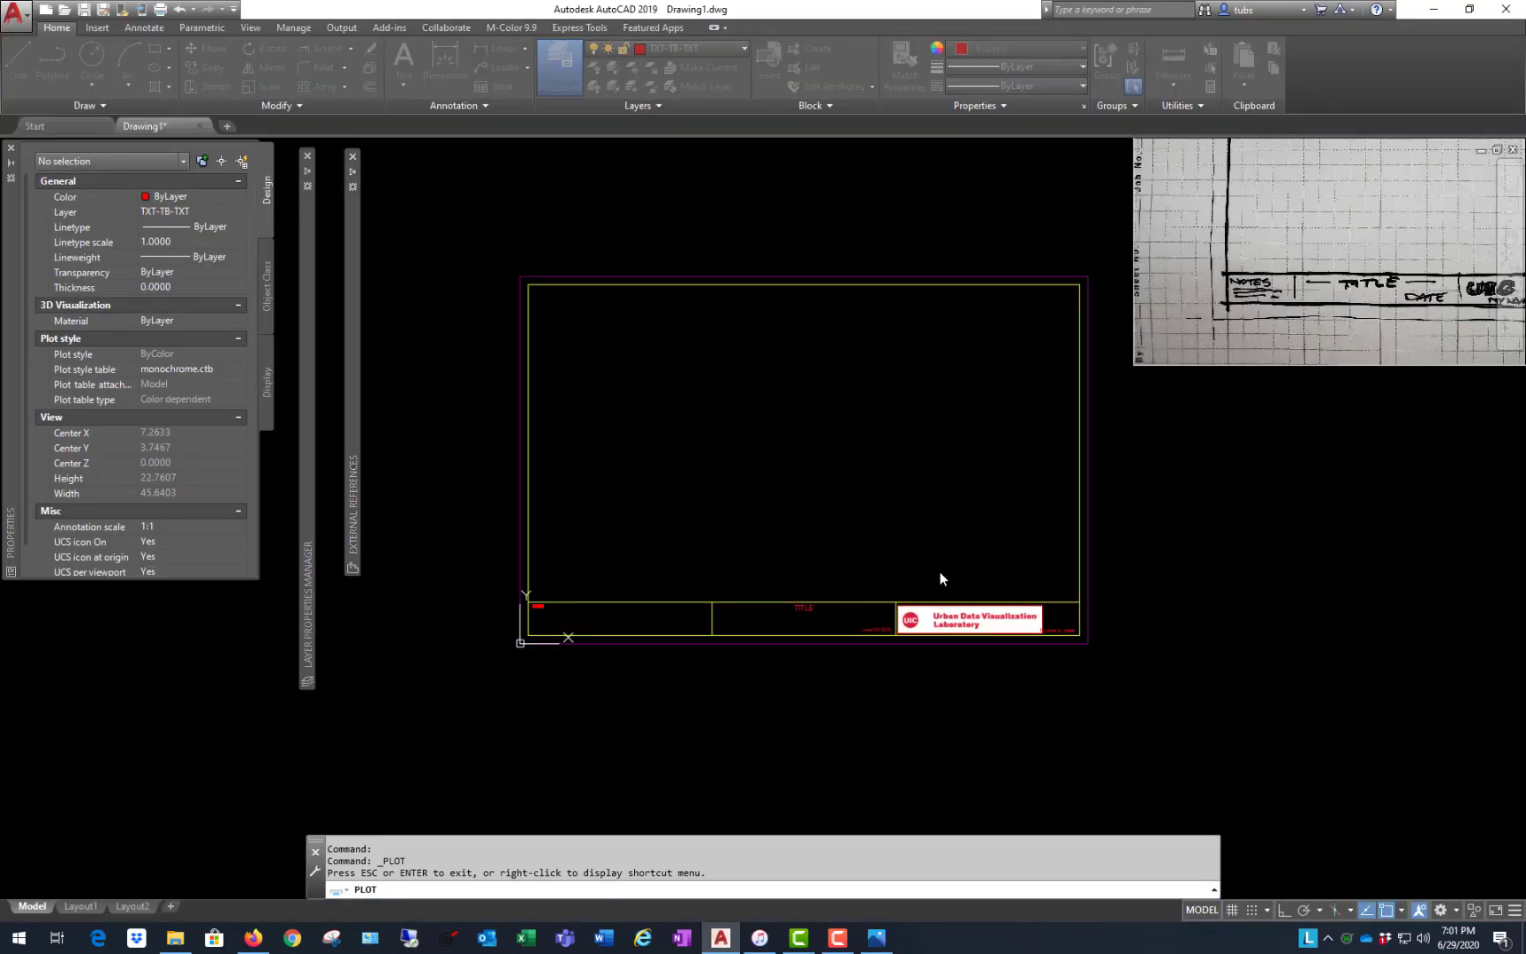
{"action": "left_click", "coordinate": [920, 664]}
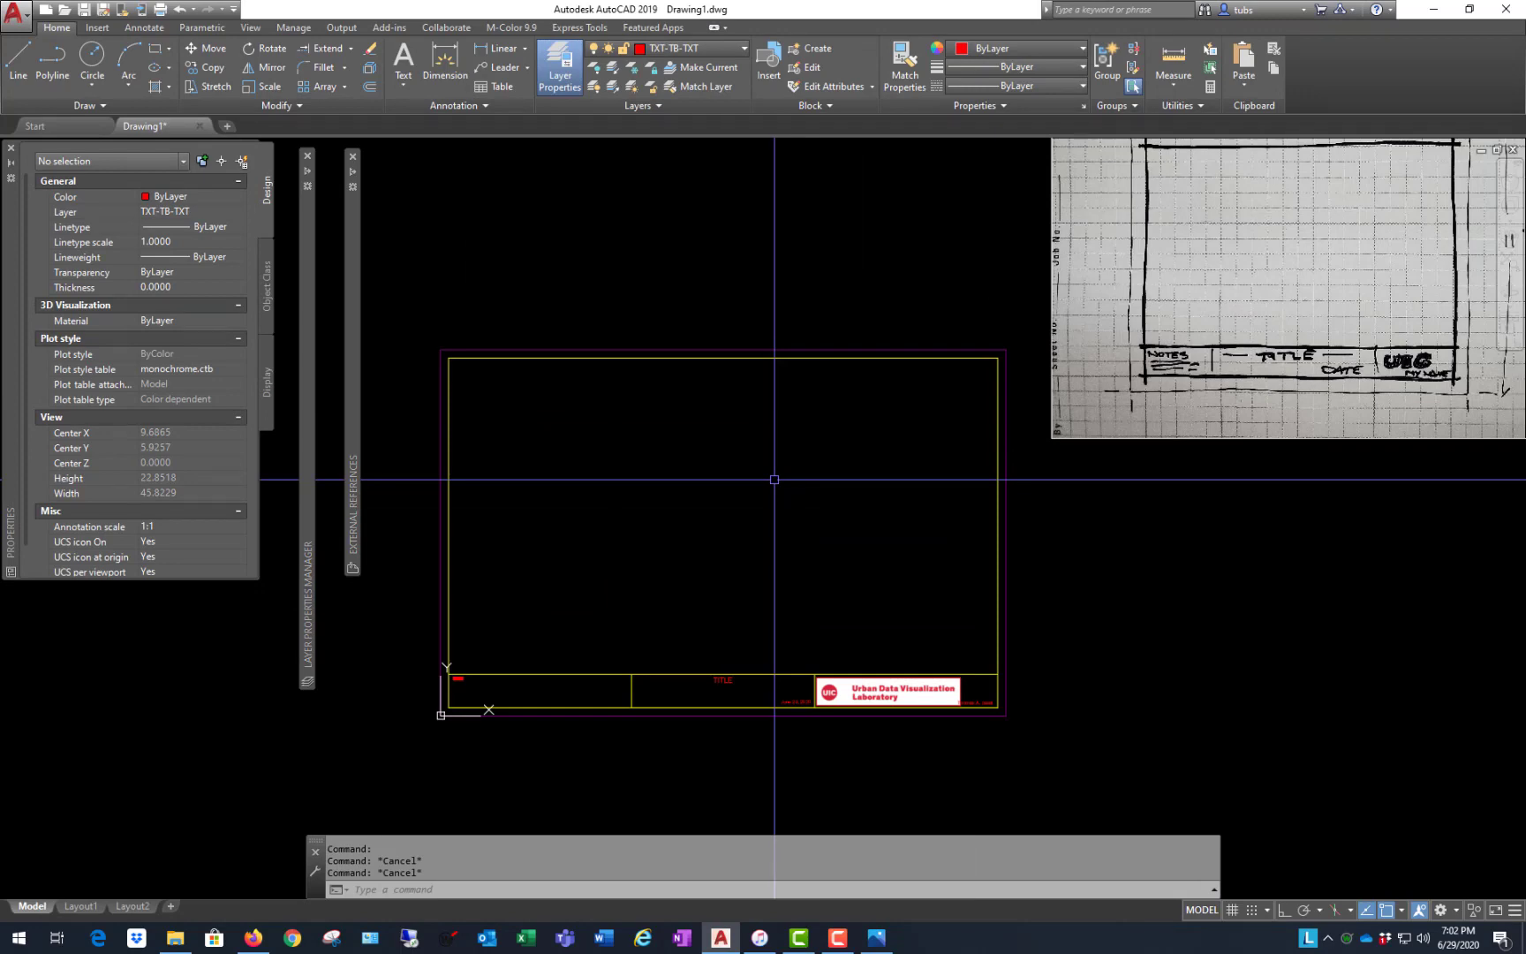
- Start a block definition named "TB01 11x17" with its insertion base point at 0,0
{"action": "type", "text": "block"}
{"action": "key", "text": "Return"}
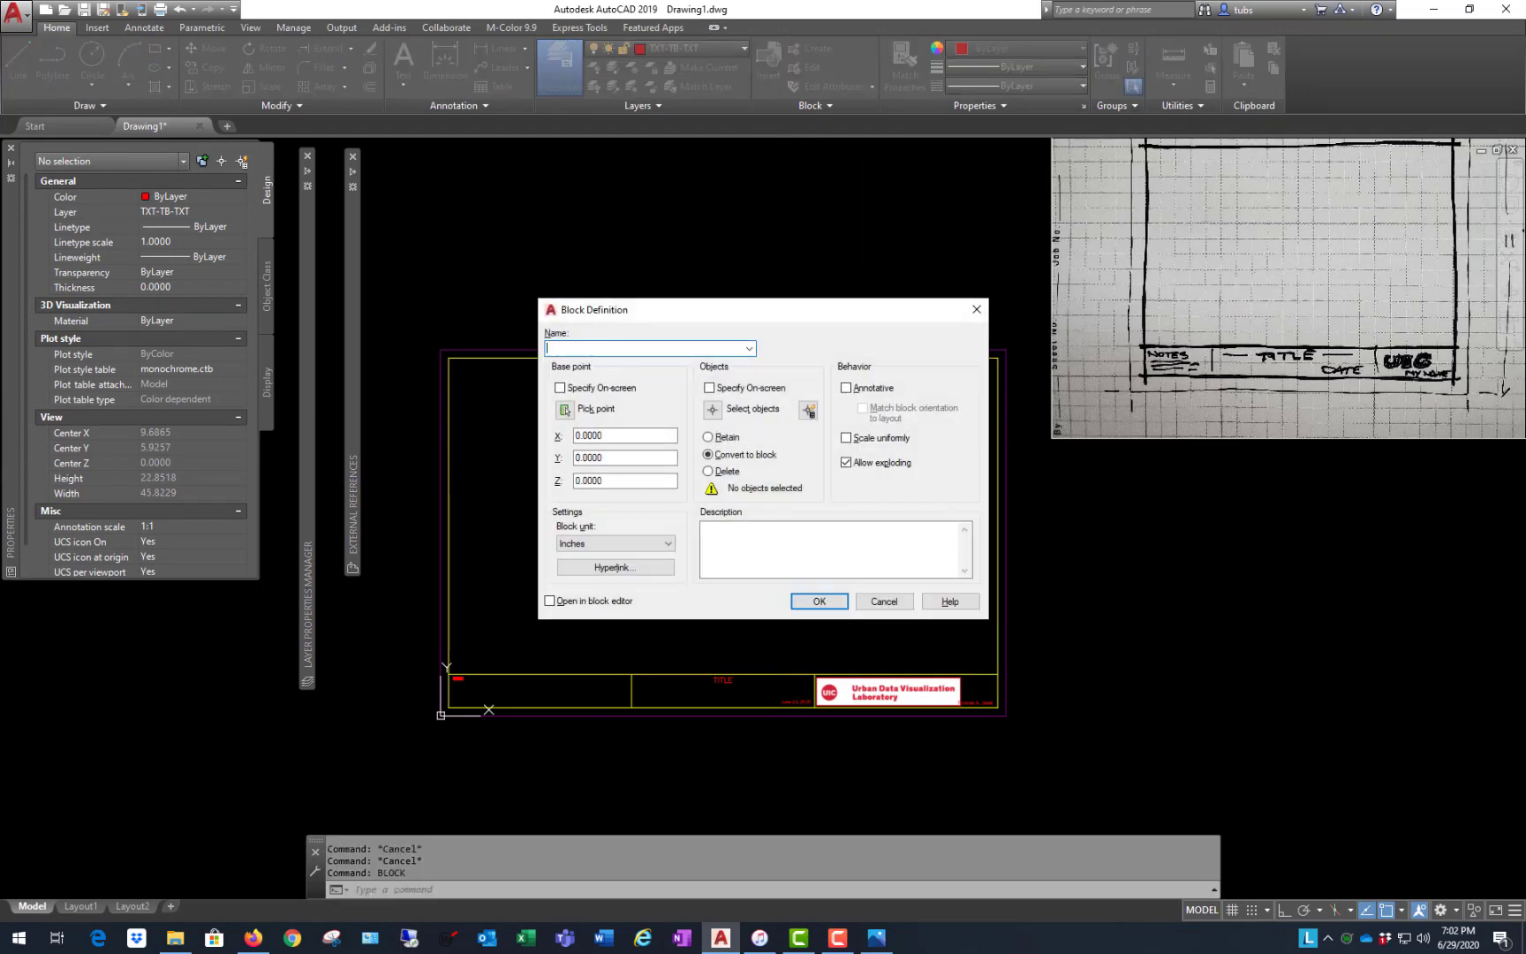
{"action": "left_click_drag", "start_coordinate": [830, 316], "coordinate": [1156, 231]}
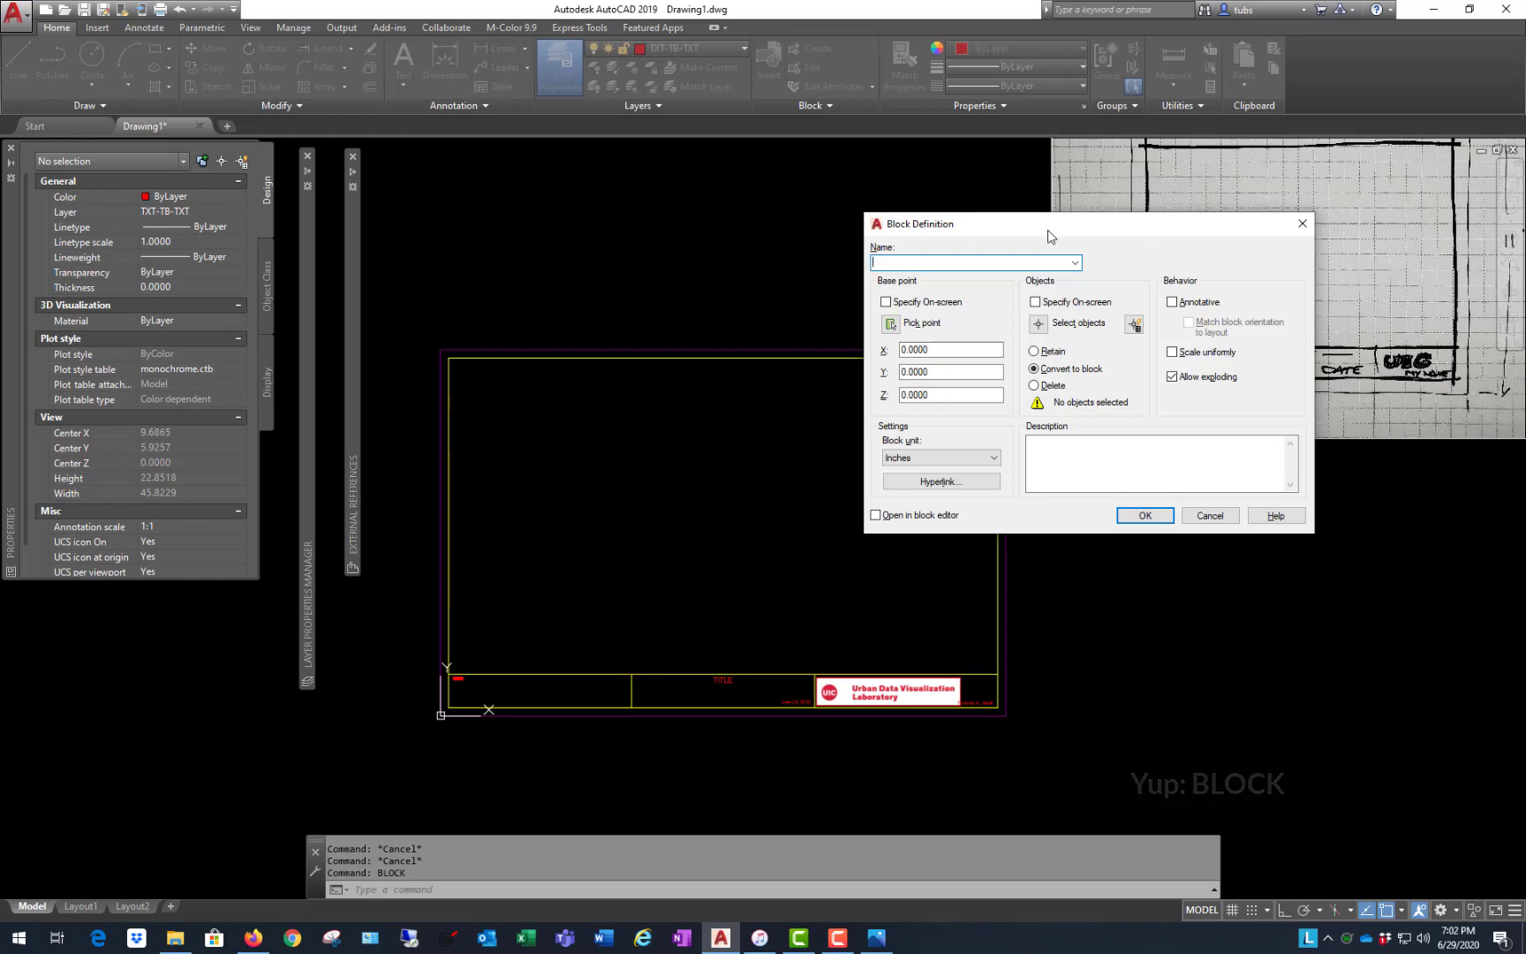
{"action": "left_click", "coordinate": [1075, 262]}
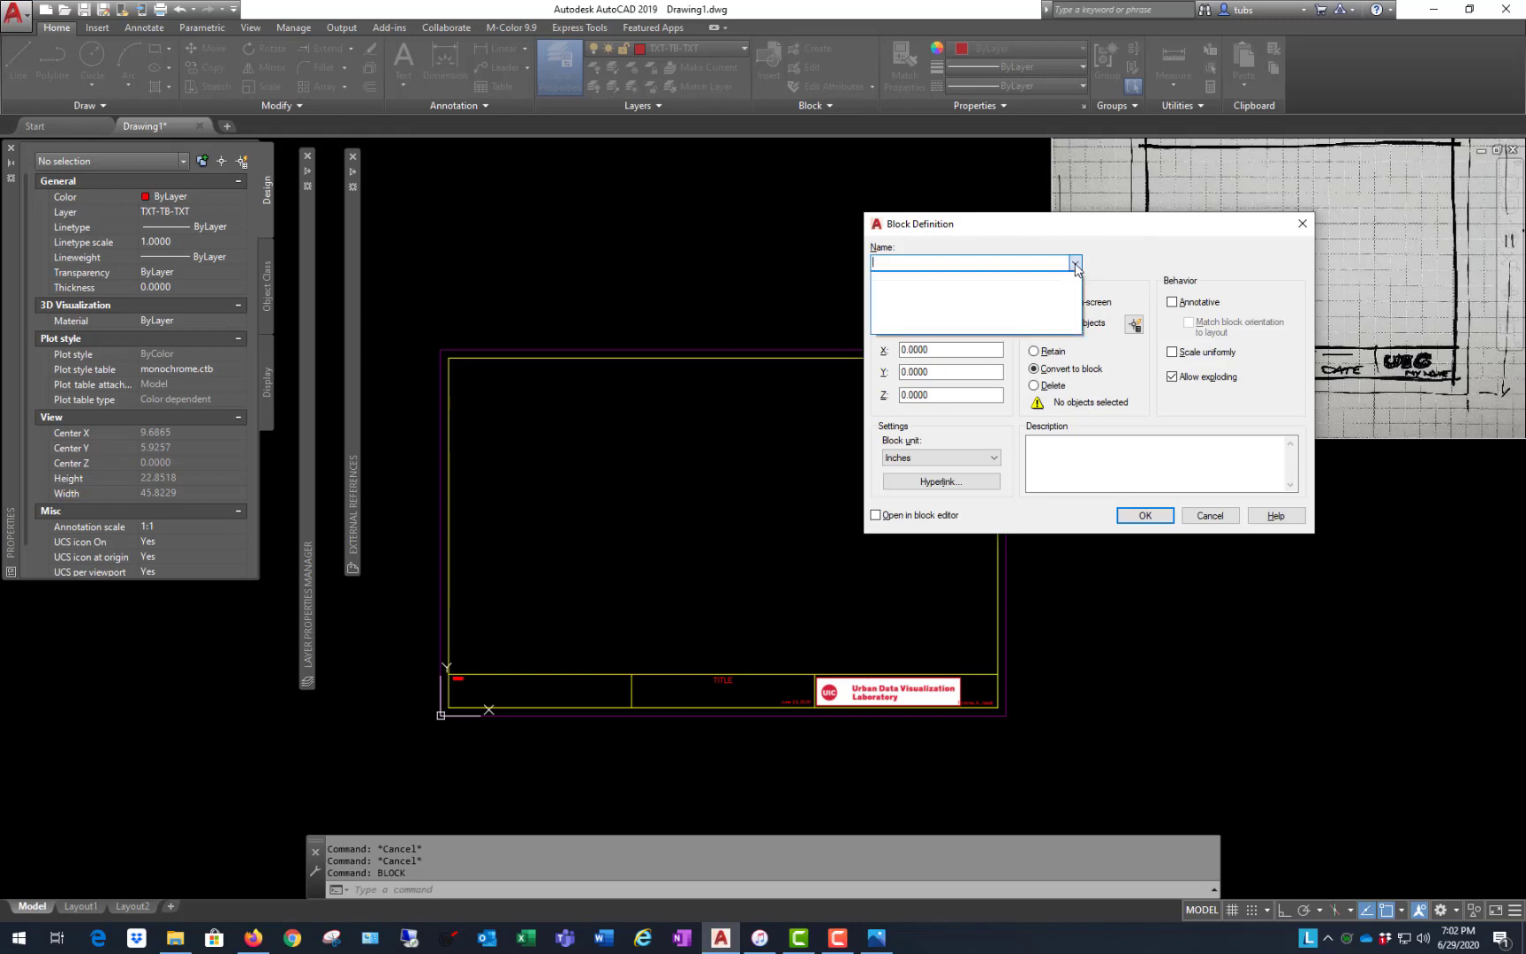
{"action": "left_click", "coordinate": [941, 262]}
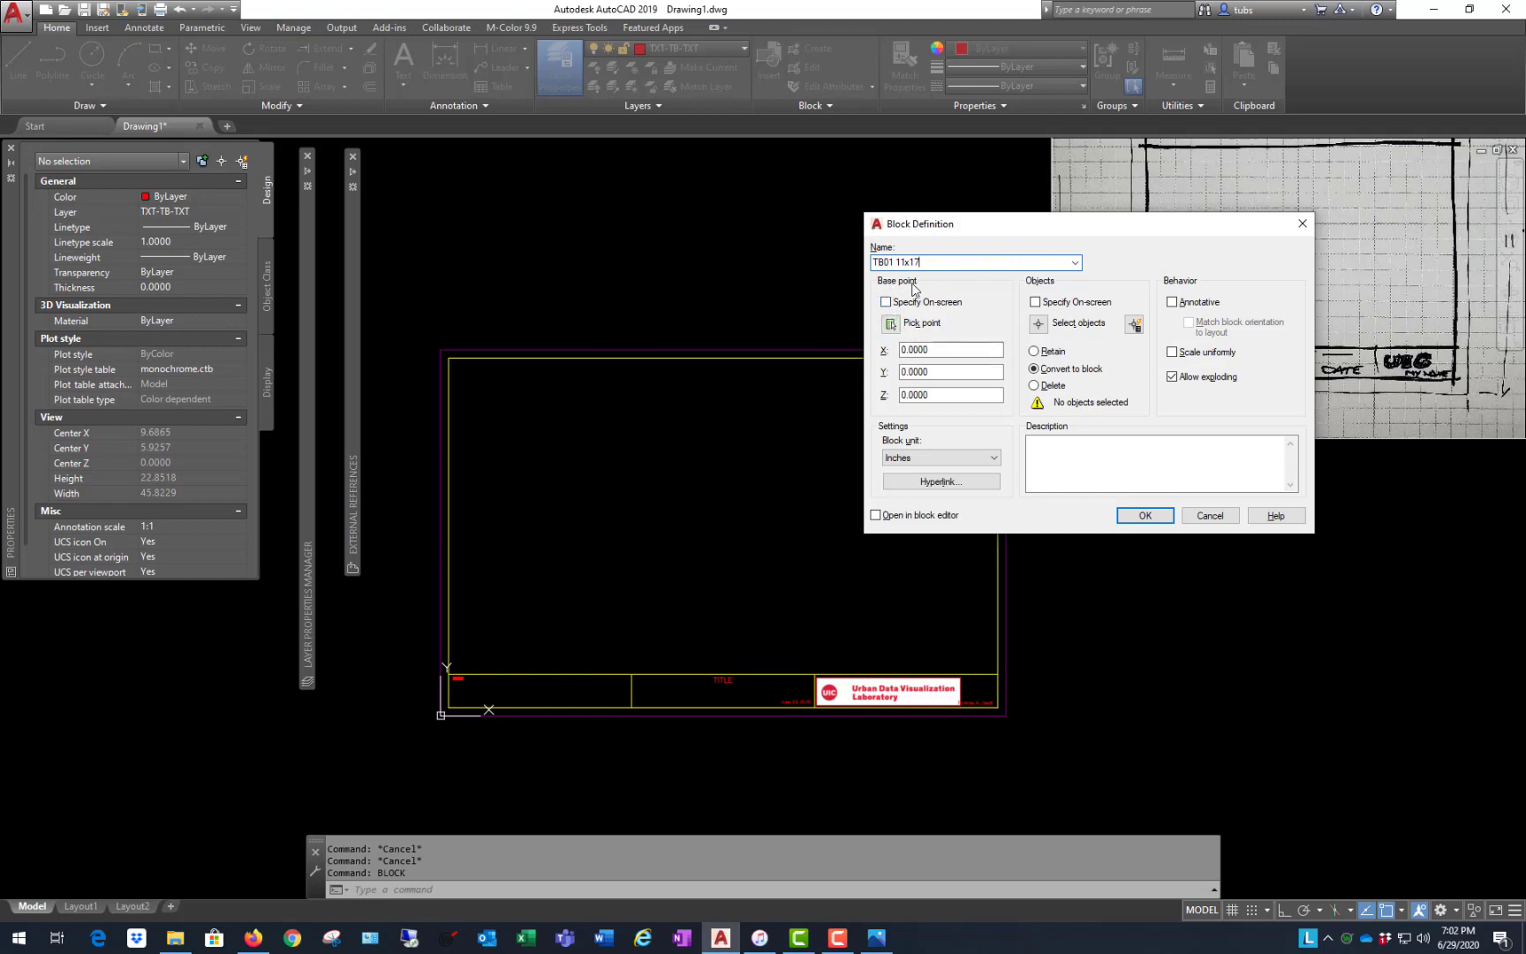
{"action": "left_click", "coordinate": [890, 324]}
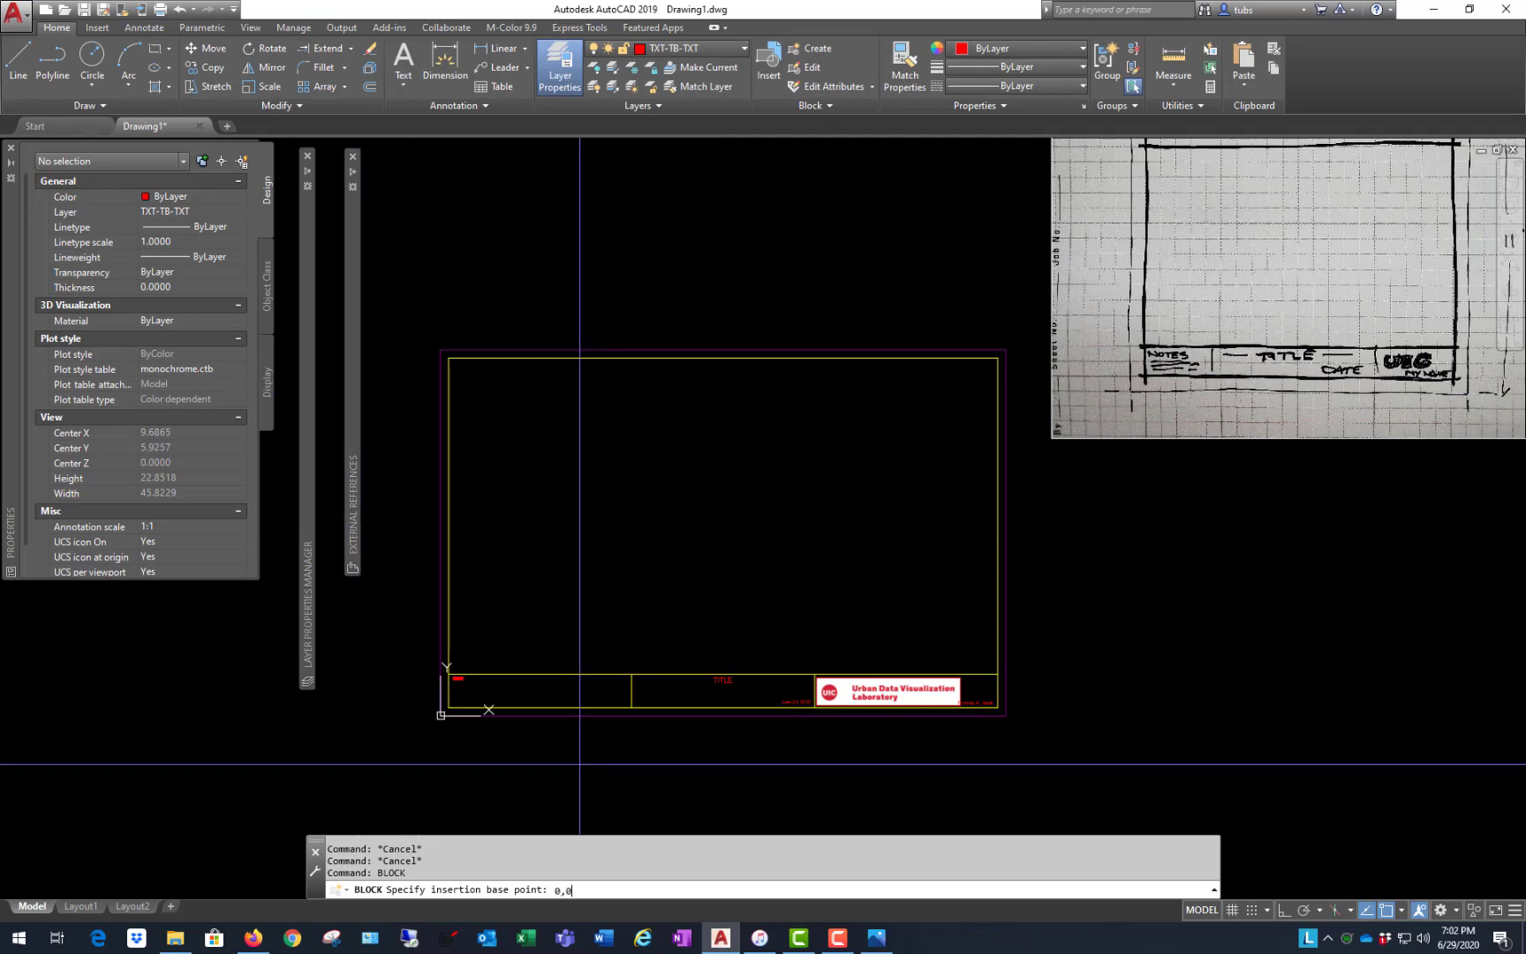
{"action": "key", "text": "Return"}
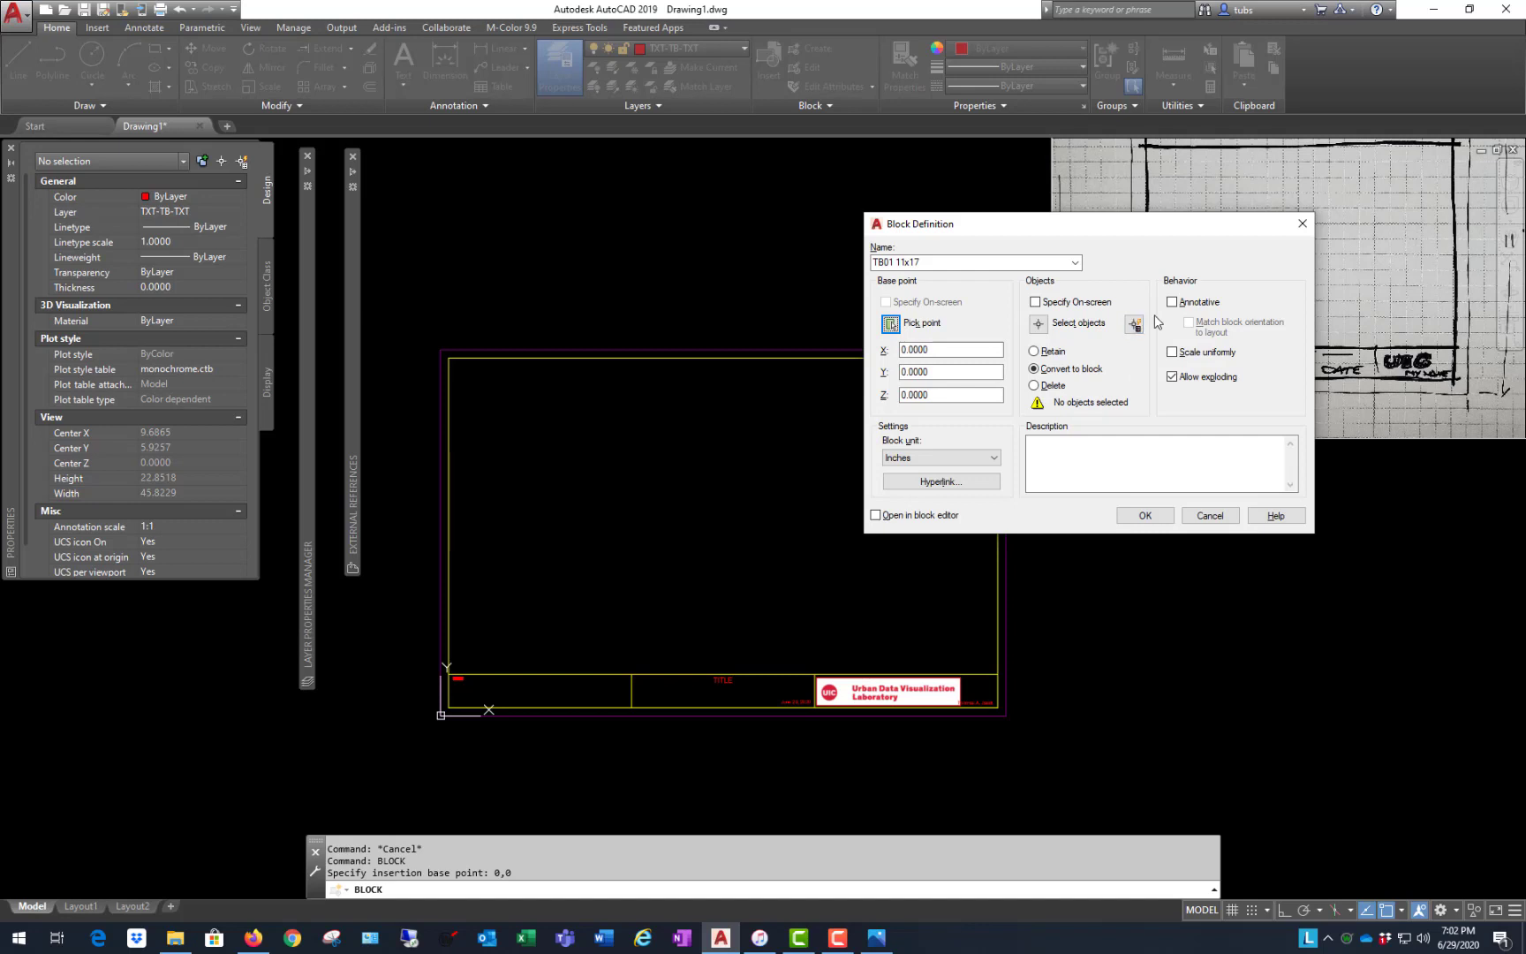
- Select the entire title block with both borders, text and logo as the block's objects and create the block, converting the originals
{"action": "left_click_drag", "start_coordinate": [1176, 228], "coordinate": [1160, 235]}
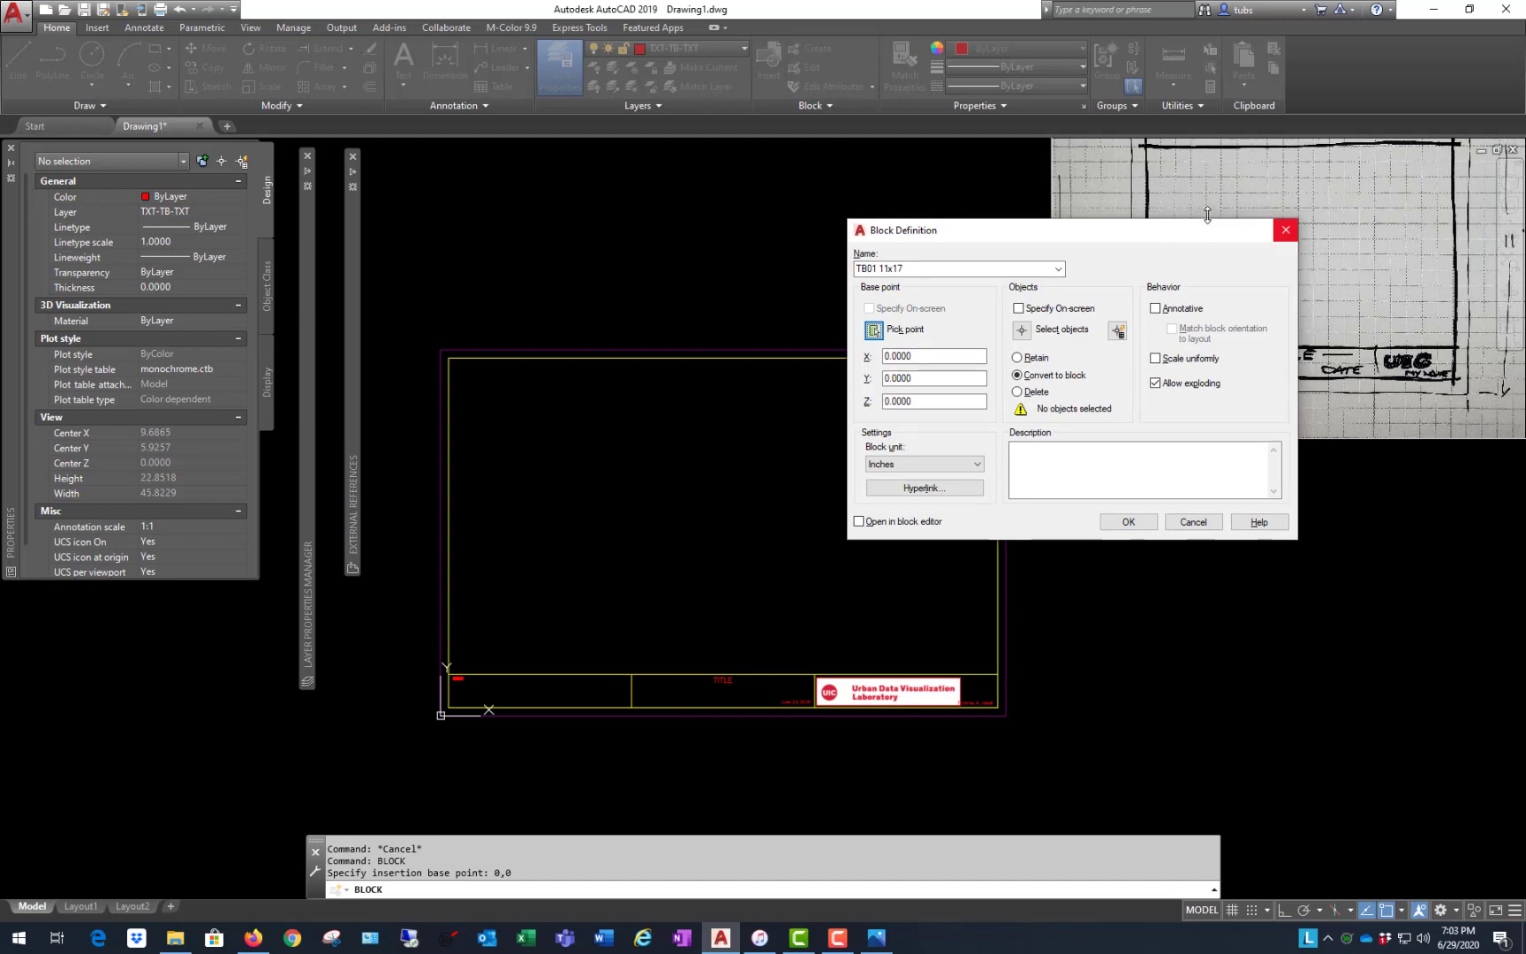
{"action": "left_click_drag", "start_coordinate": [1076, 235], "coordinate": [1072, 212]}
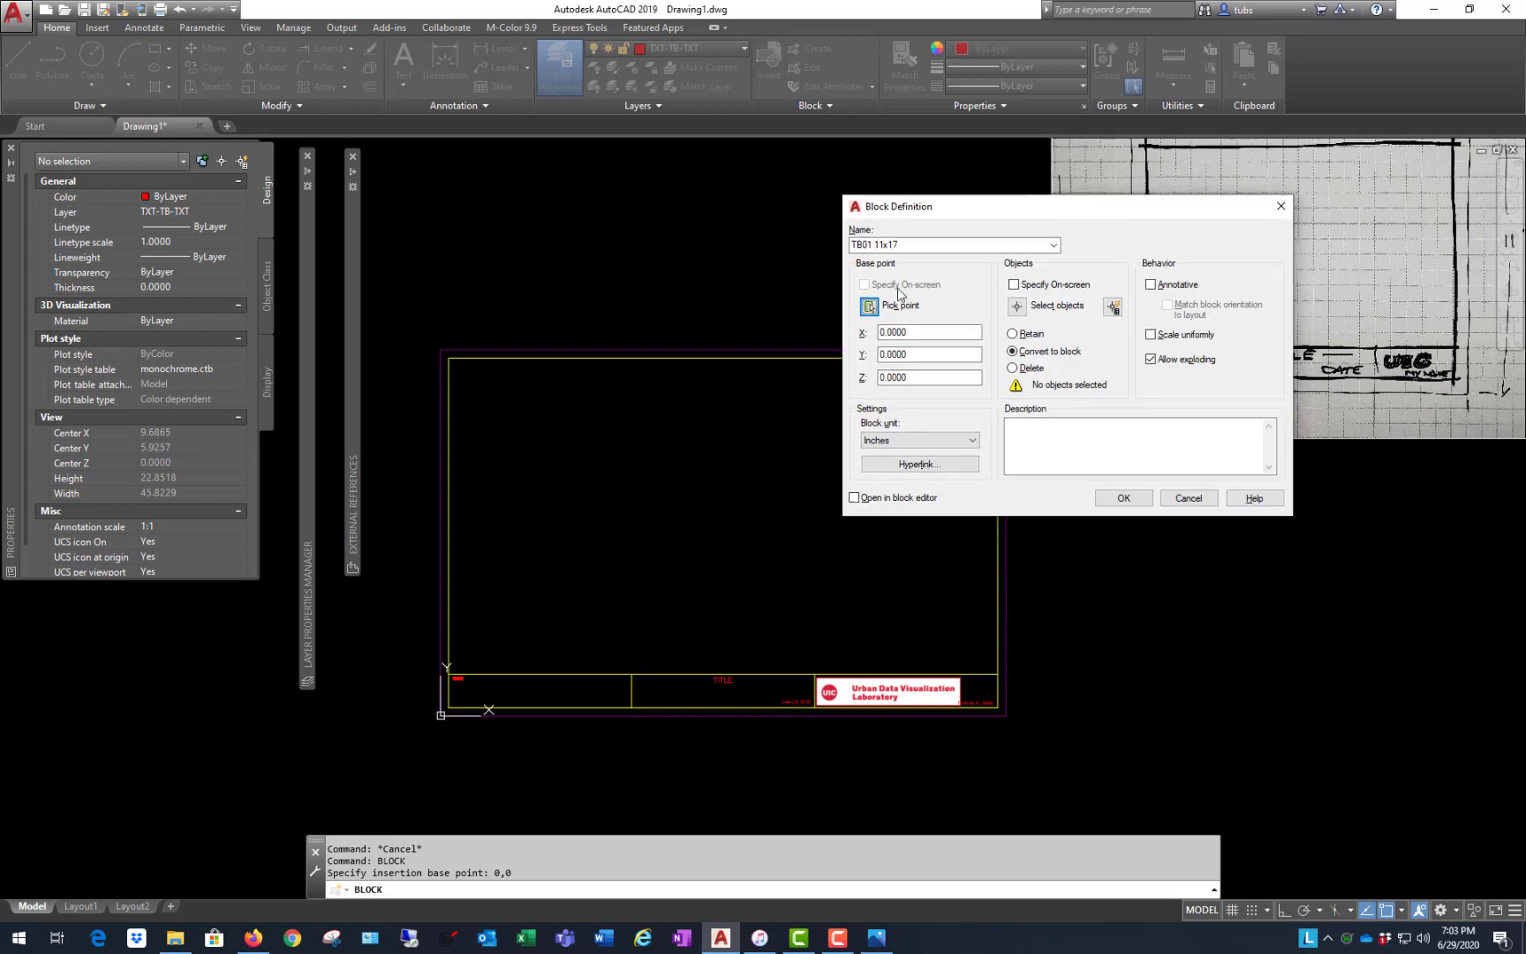
{"action": "left_click", "coordinate": [1016, 306]}
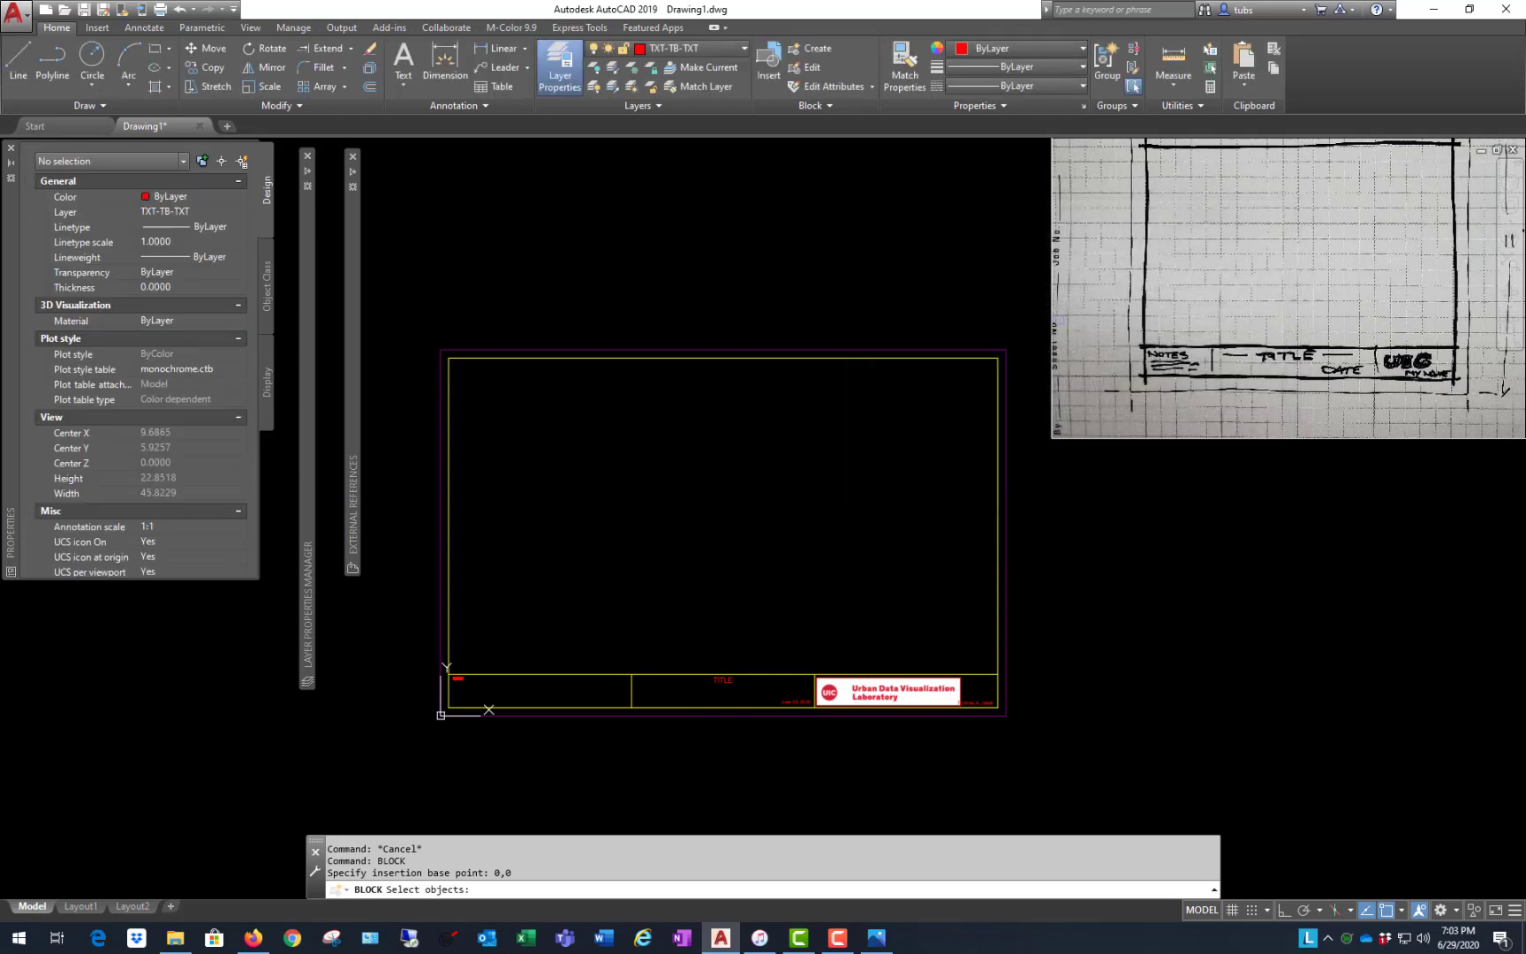
{"action": "left_click", "coordinate": [402, 298]}
{"action": "left_click", "coordinate": [1059, 760]}
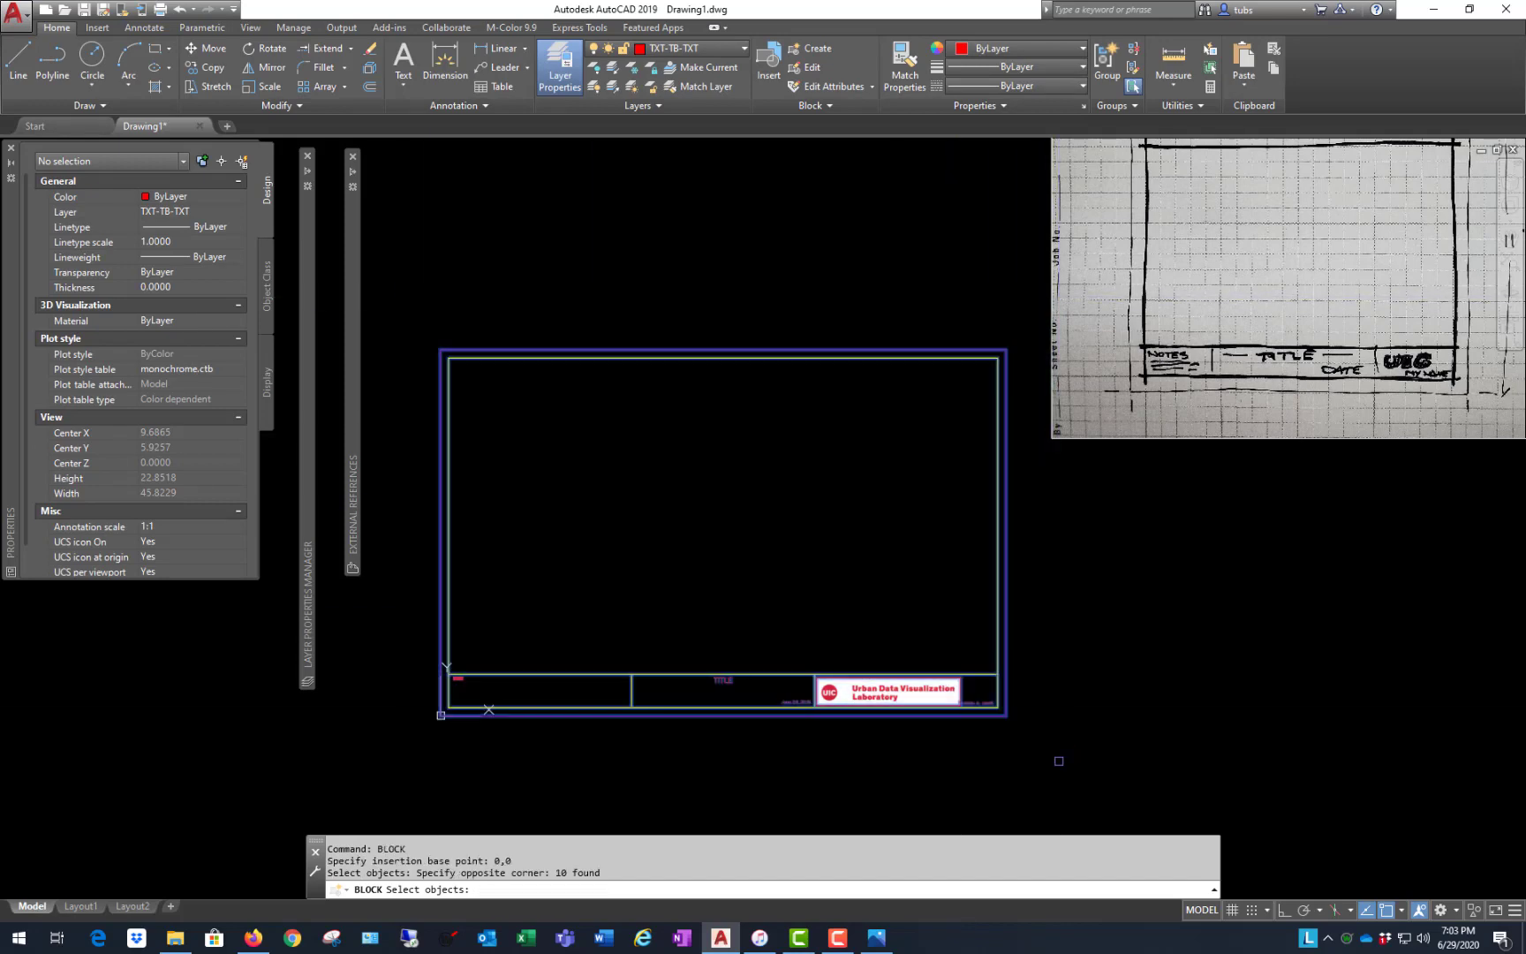
{"action": "key", "text": "Return"}
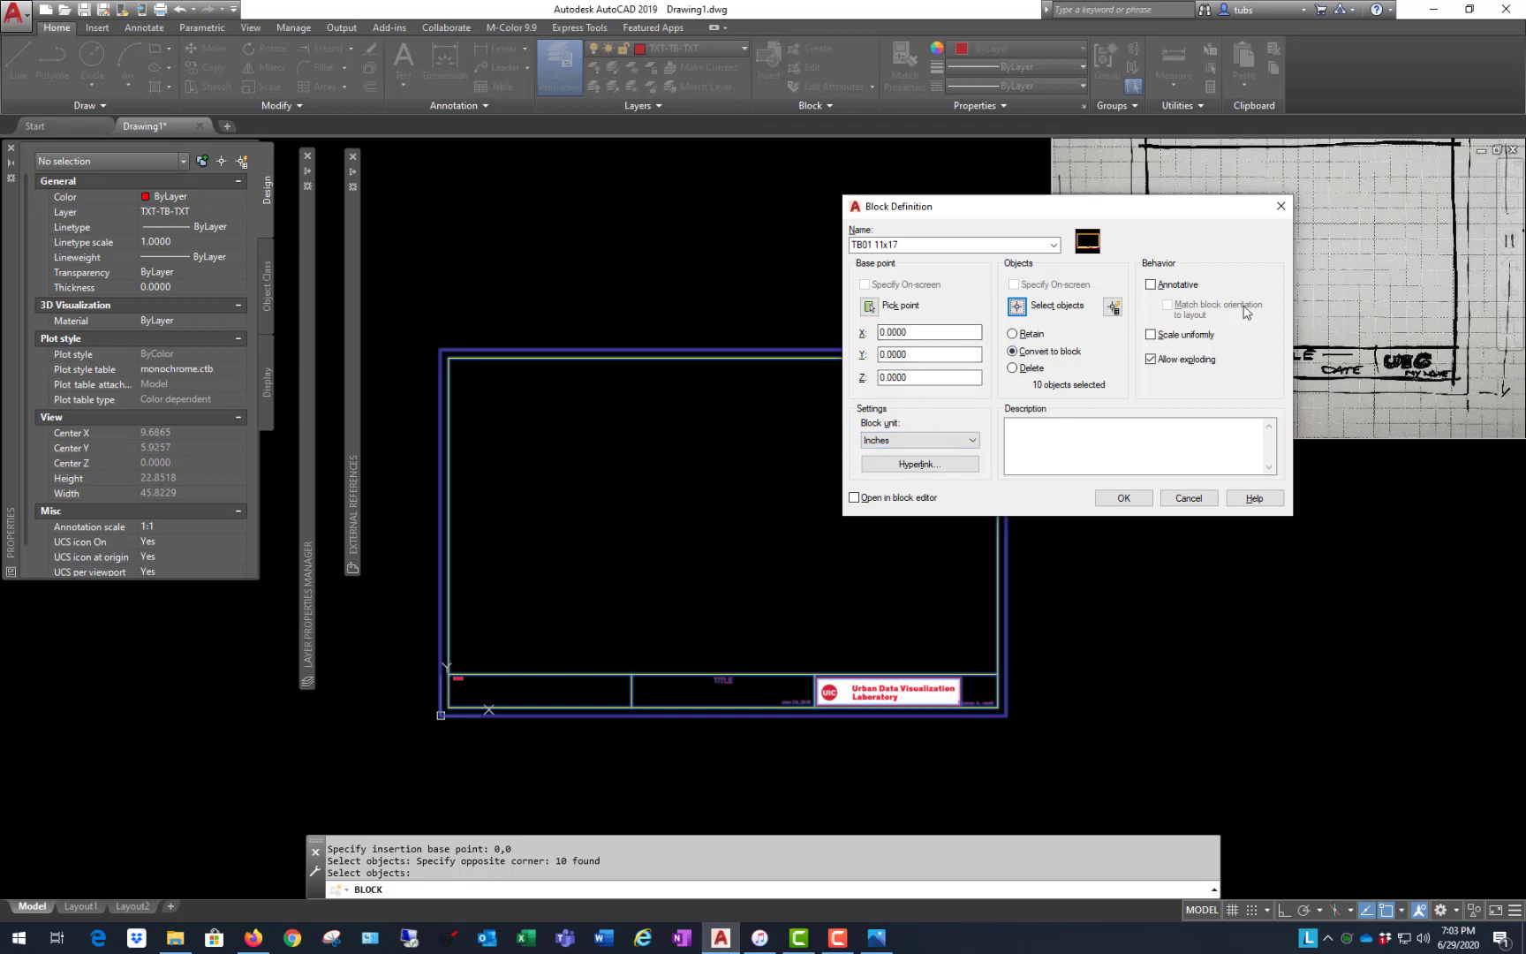
{"action": "left_click", "coordinate": [1123, 498]}
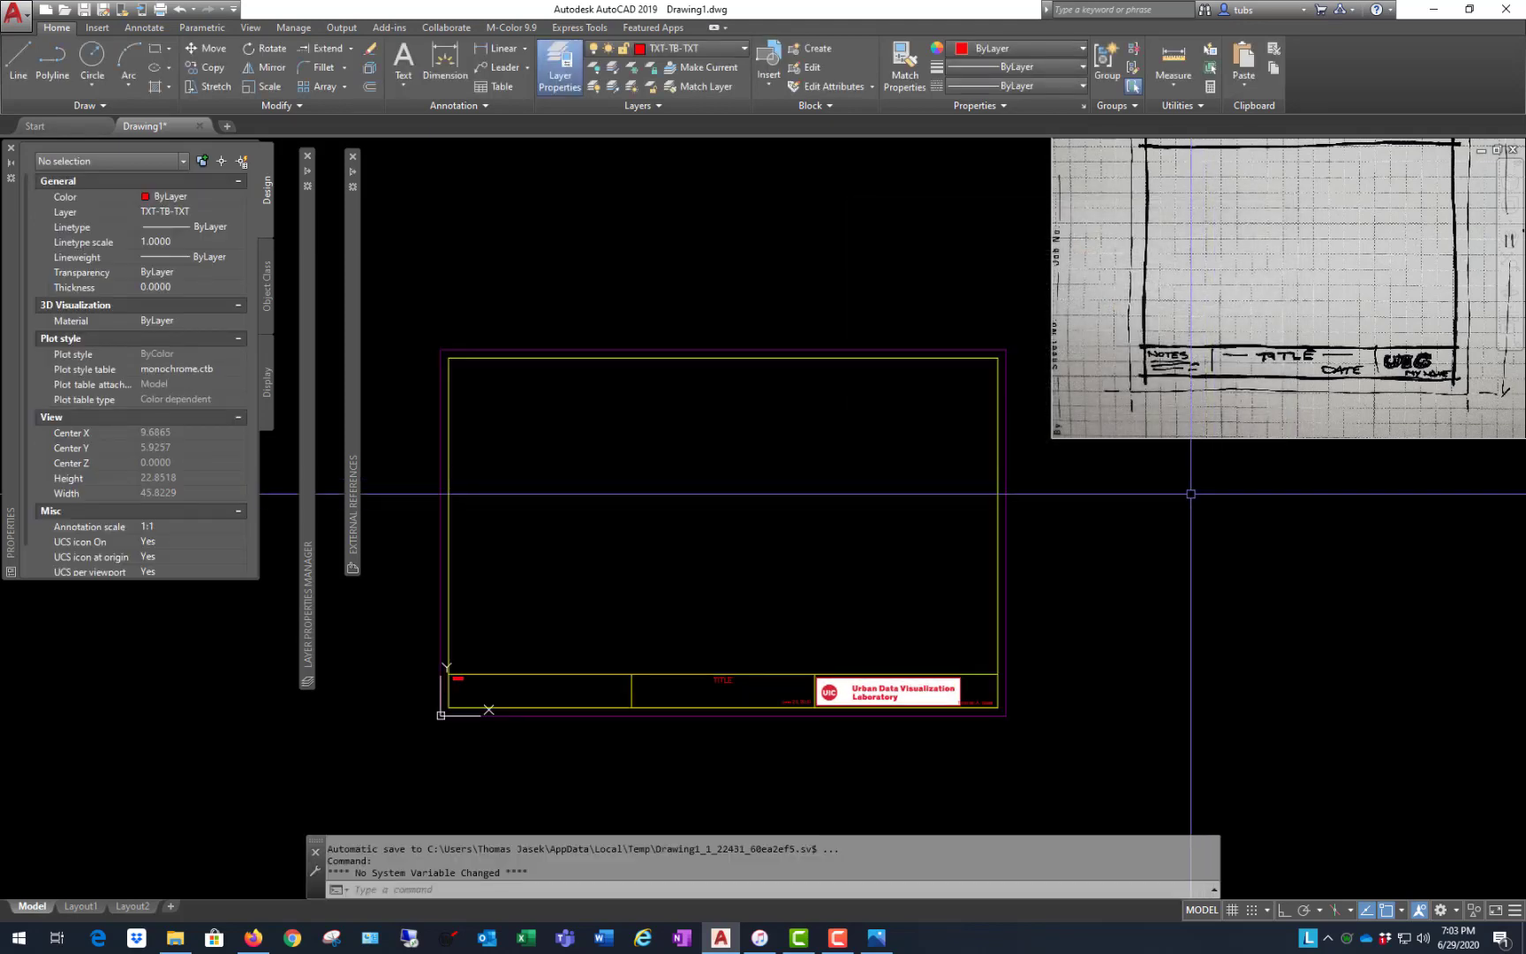
- Move the title block by its insertion point to the right of the sketch image, at about X 43.17, Y 12.12
{"action": "left_click", "coordinate": [930, 347]}
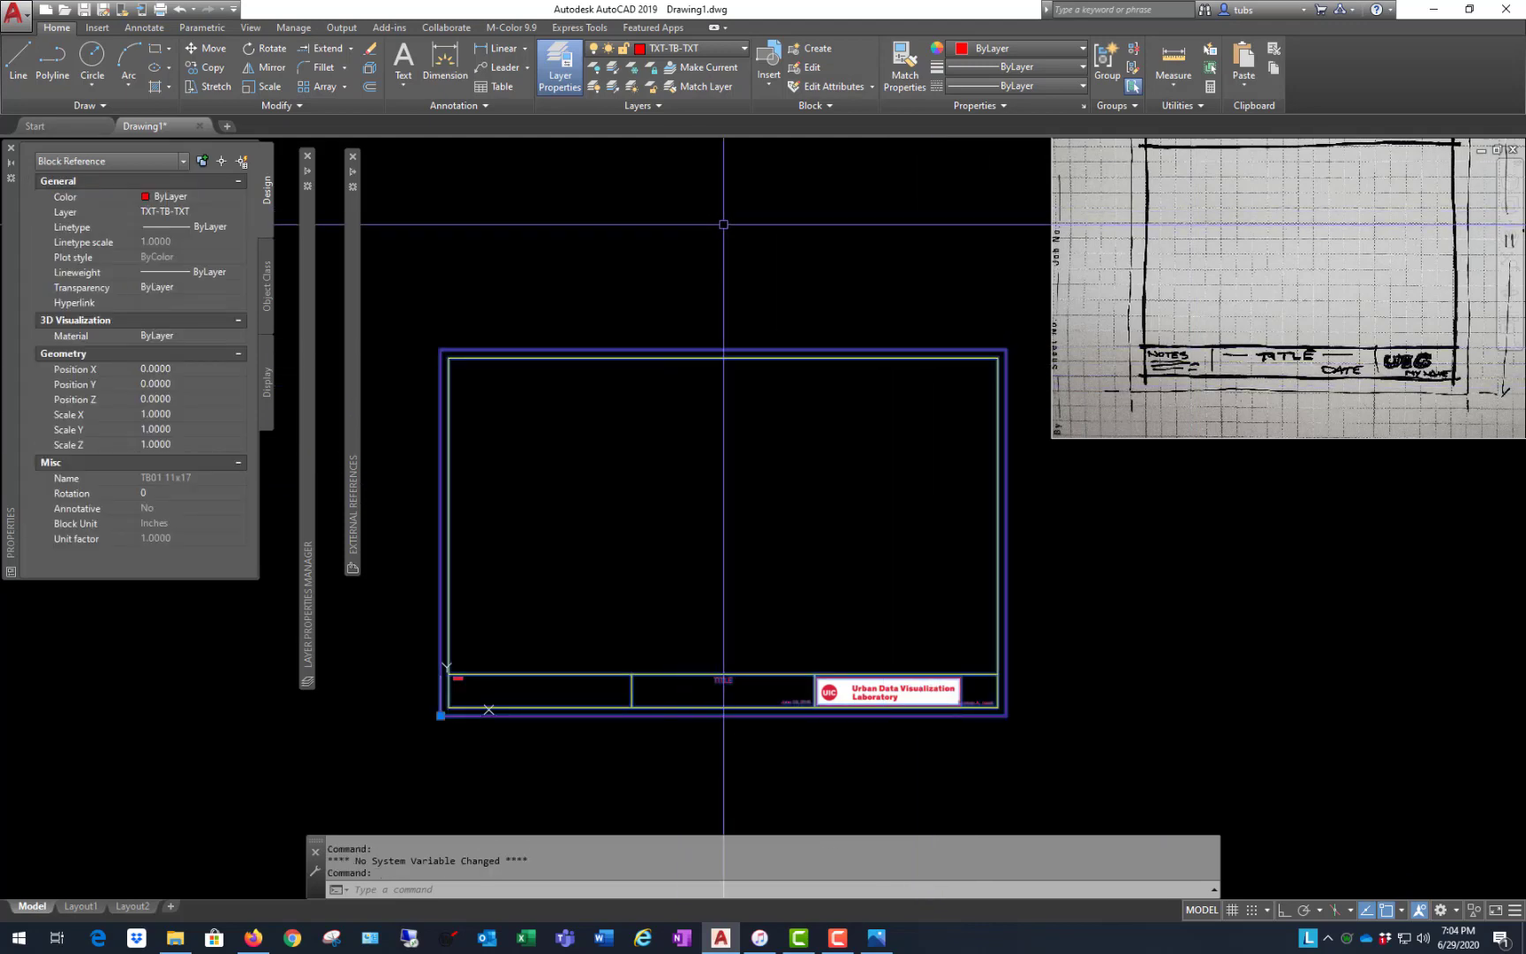
{"action": "scroll", "coordinate": [781, 267], "scroll_direction": "down", "scroll_amount": 2}
{"action": "scroll", "coordinate": [706, 379], "scroll_direction": "up", "scroll_amount": 2}
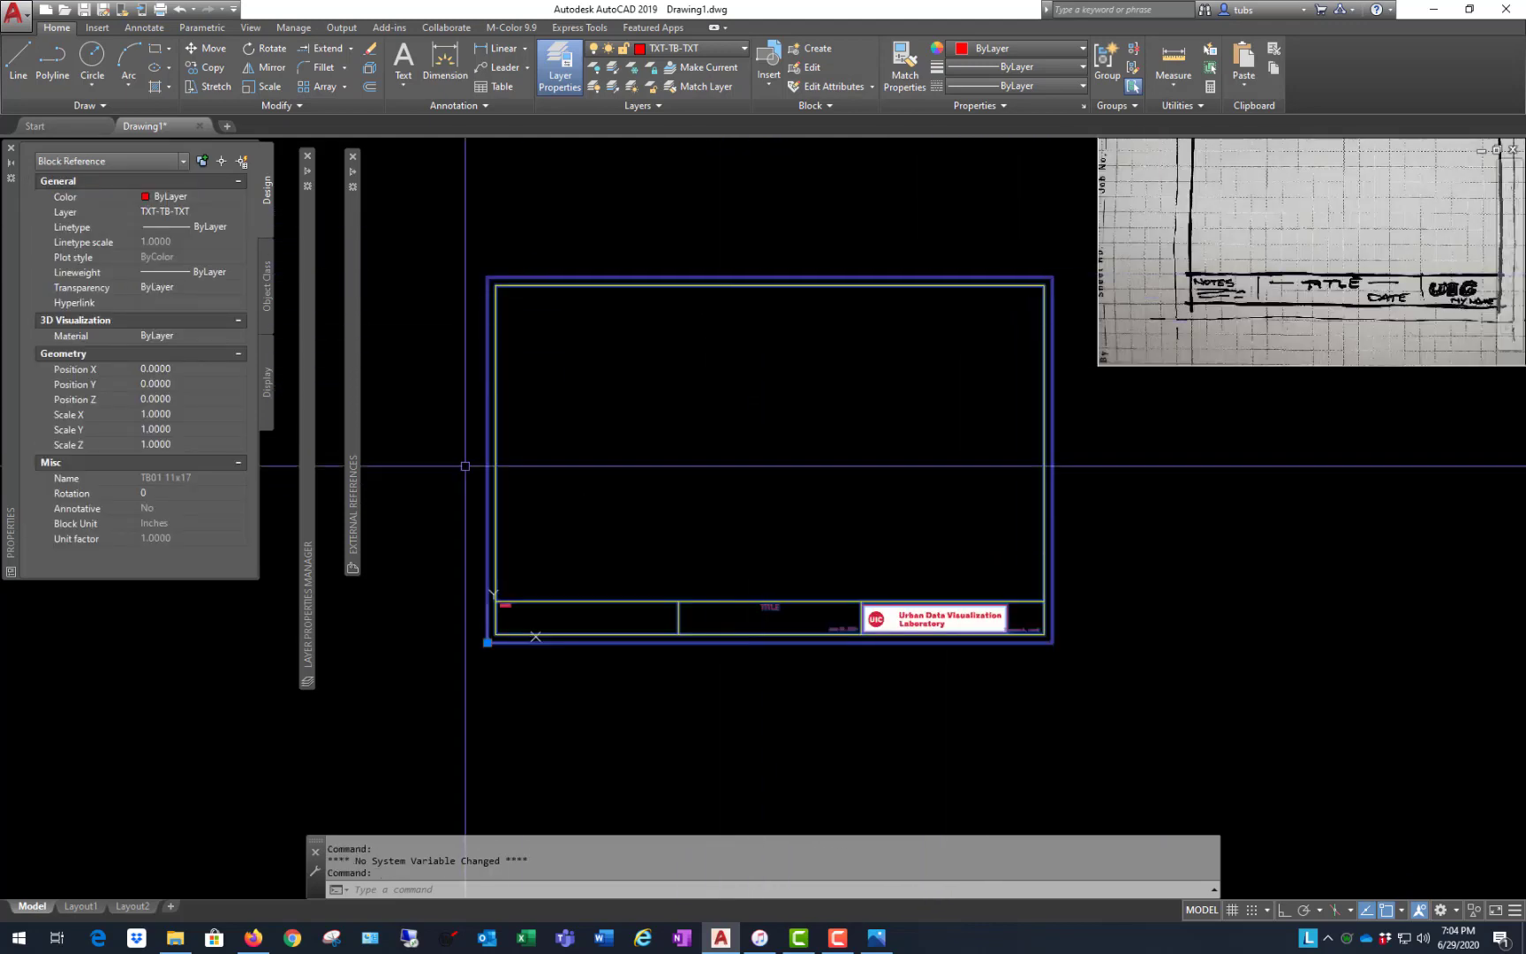
{"action": "left_click", "coordinate": [487, 642]}
{"action": "scroll", "coordinate": [487, 642], "scroll_direction": "down", "scroll_amount": 4}
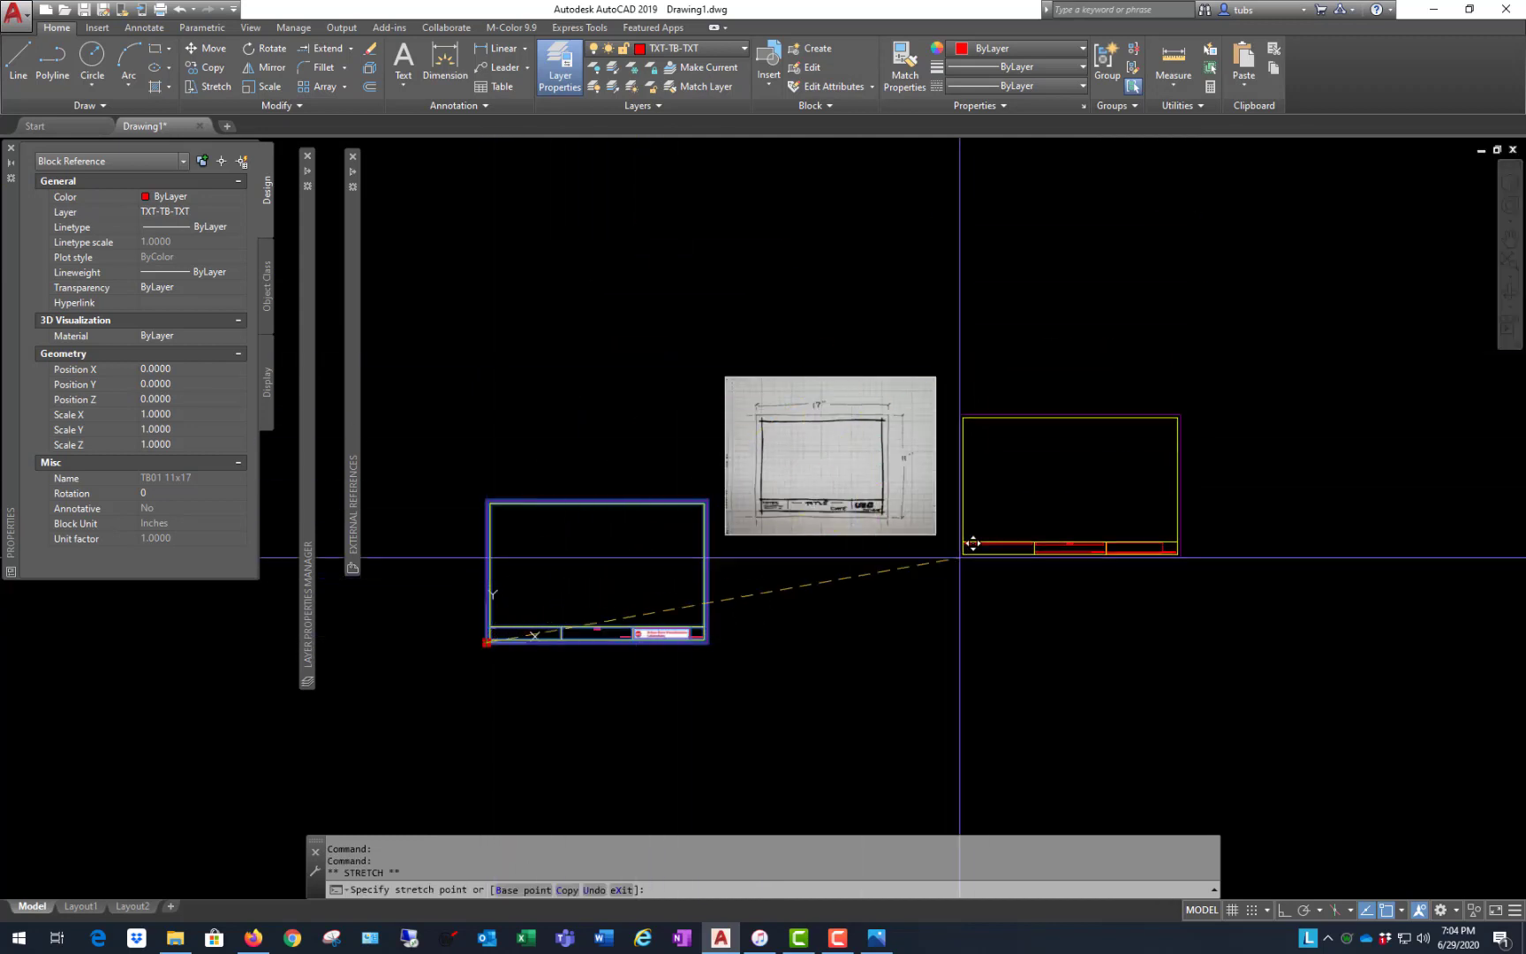
{"action": "left_click", "coordinate": [1047, 483]}
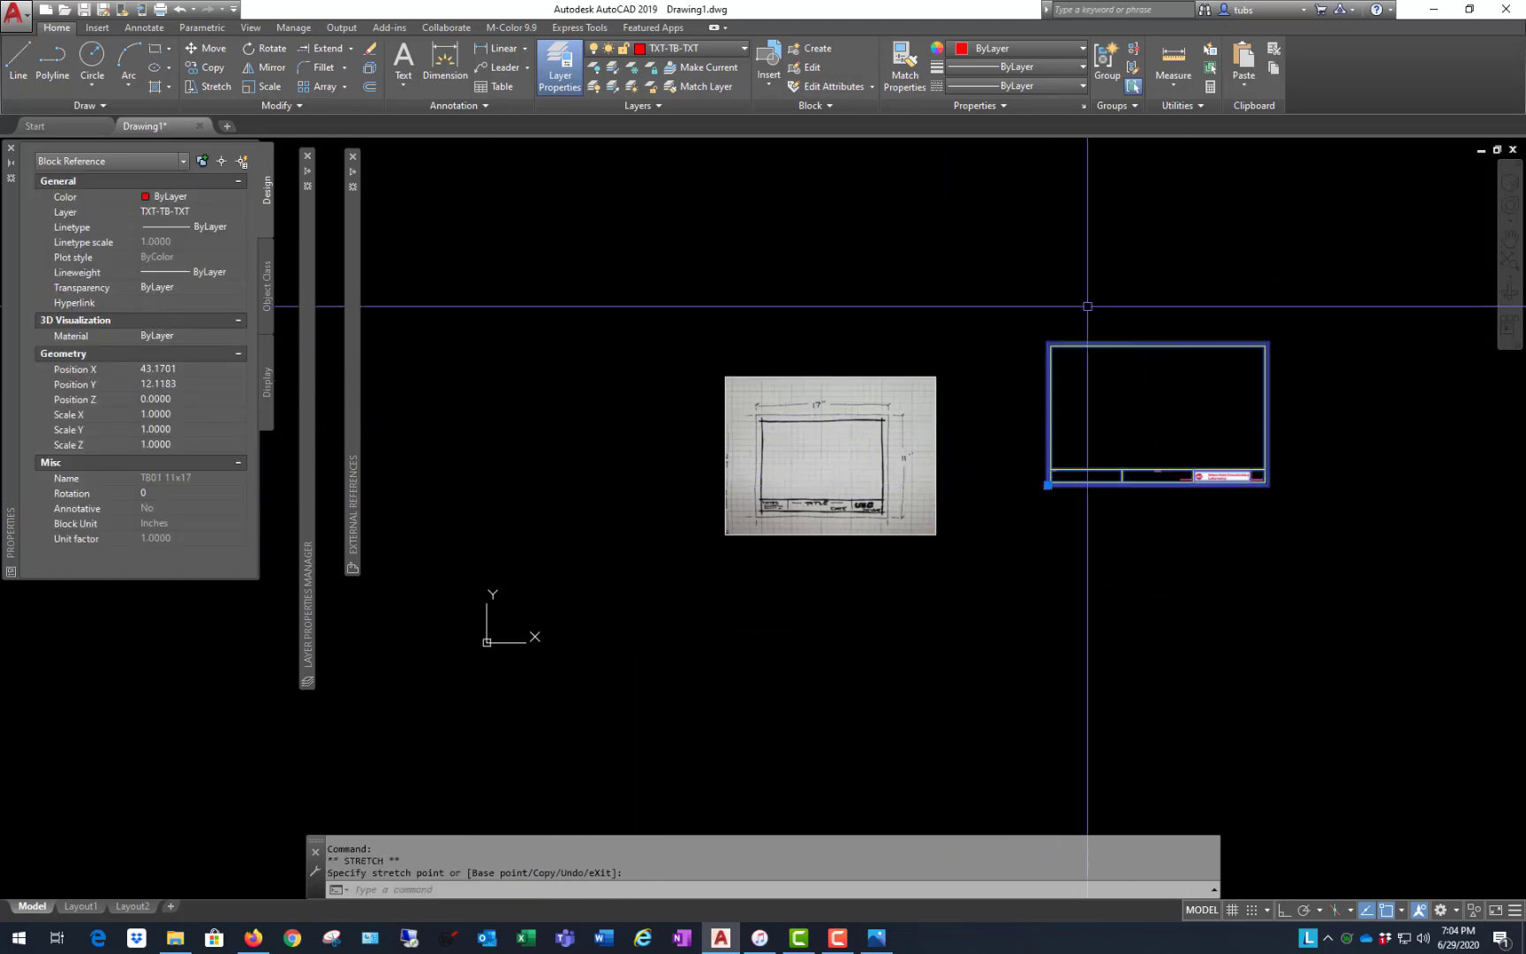
{"action": "key", "text": "Escape"}
{"action": "scroll", "coordinate": [1141, 425], "scroll_direction": "up", "scroll_amount": 3}
{"action": "scroll", "coordinate": [1274, 343], "scroll_direction": "down", "scroll_amount": 3}
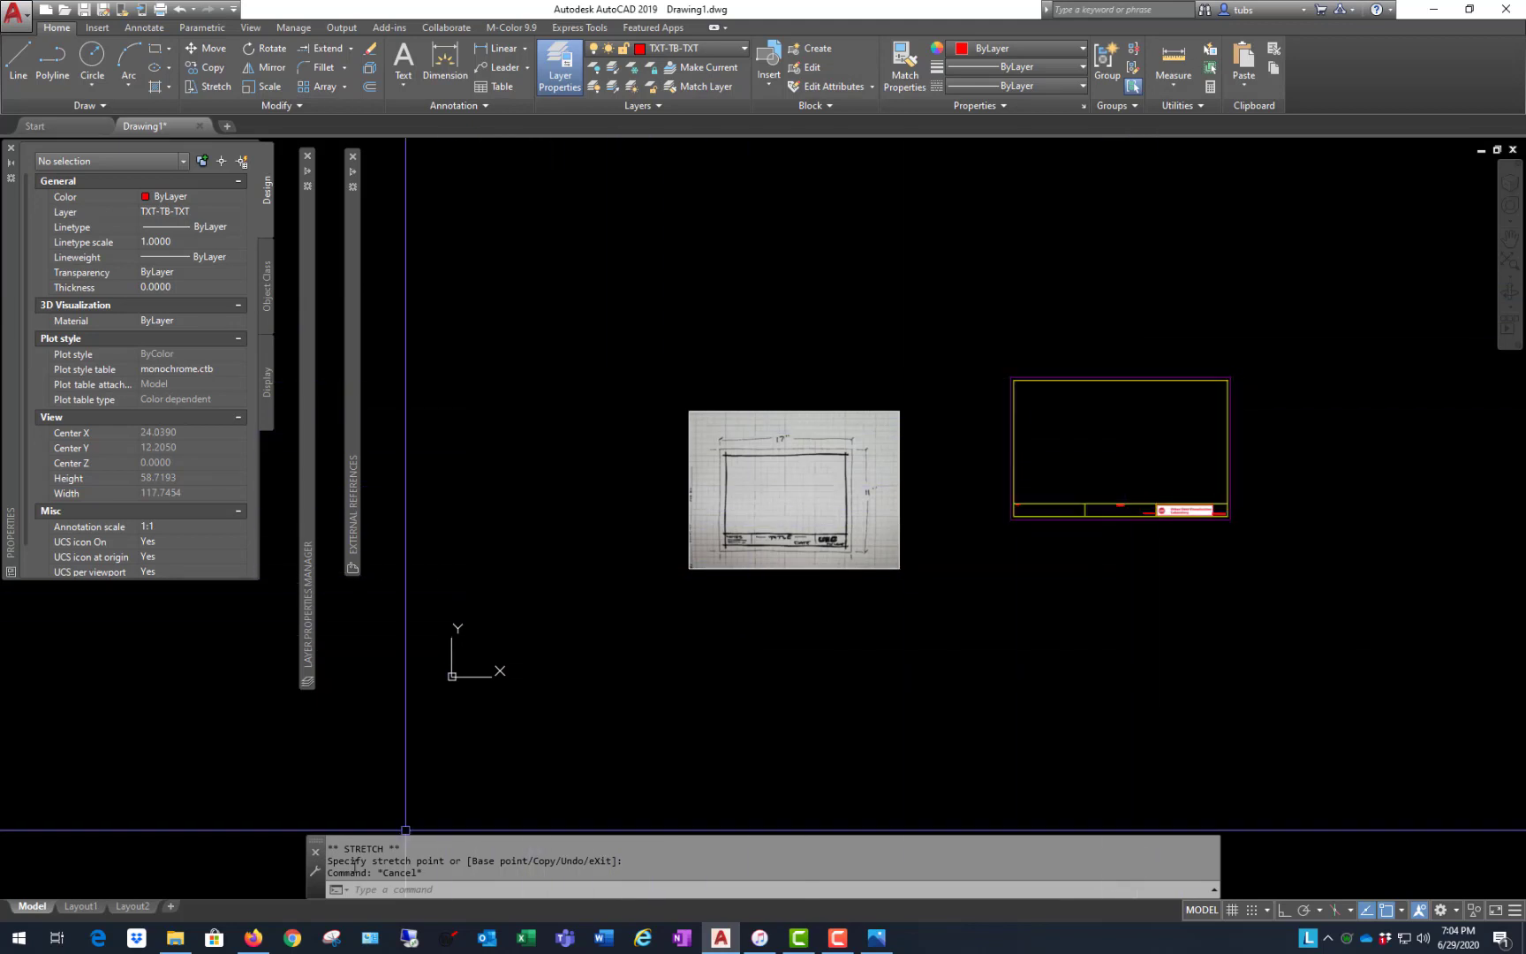
- Switch to Layout1 and look over its sheet and viewport
{"action": "left_click", "coordinate": [79, 905]}
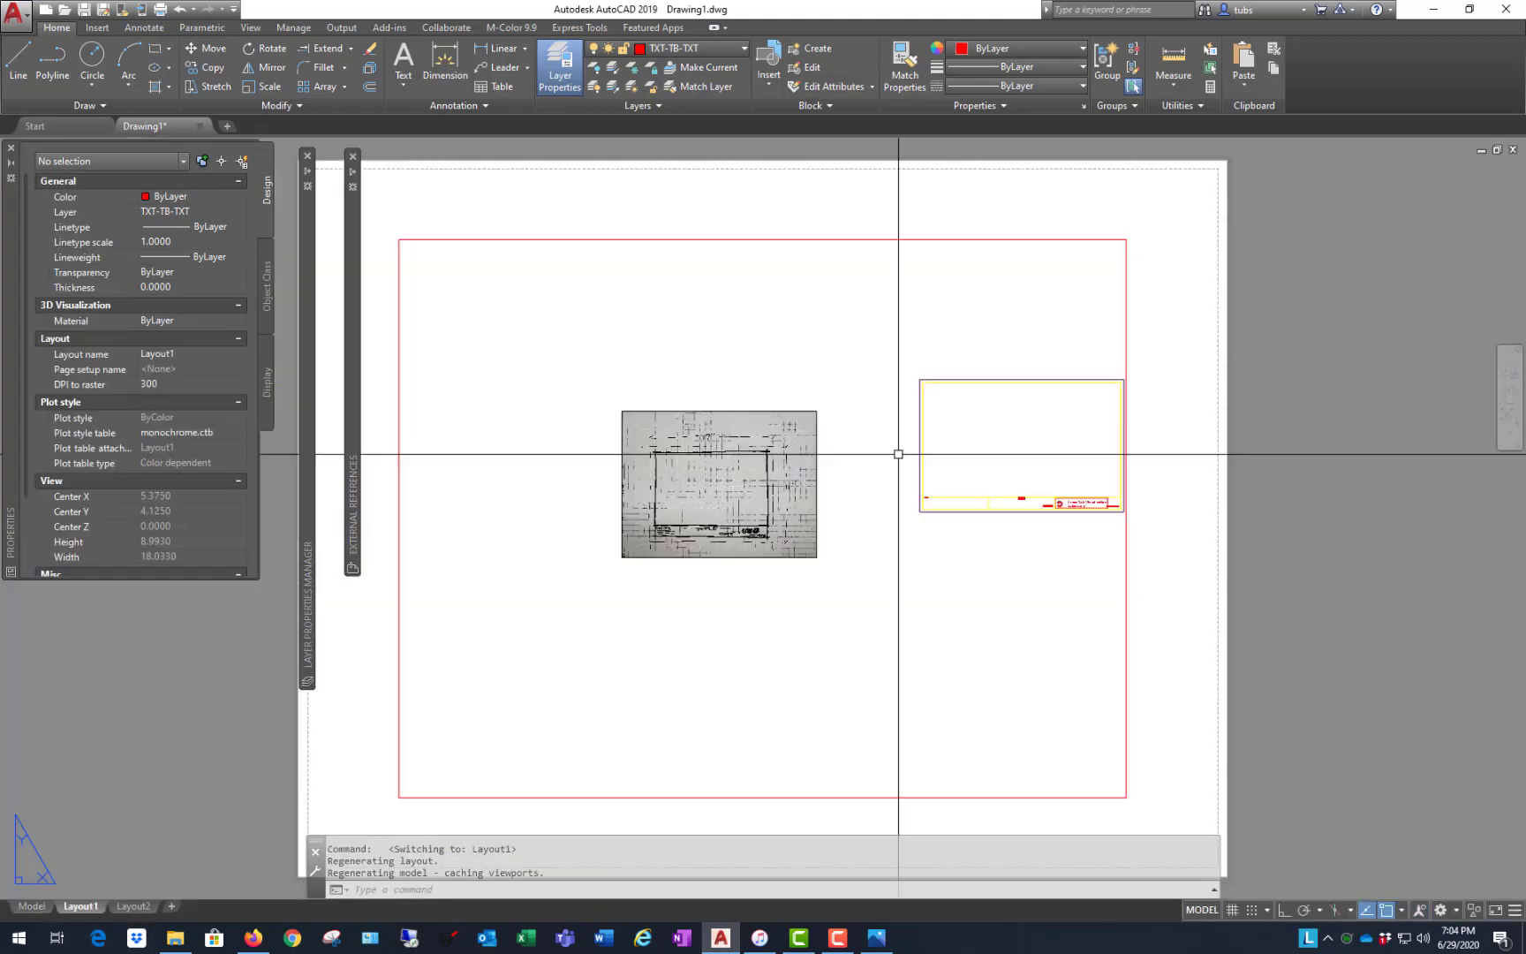
{"action": "scroll", "coordinate": [999, 408], "scroll_direction": "up", "scroll_amount": 3}
{"action": "scroll", "coordinate": [971, 389], "scroll_direction": "down", "scroll_amount": 3}
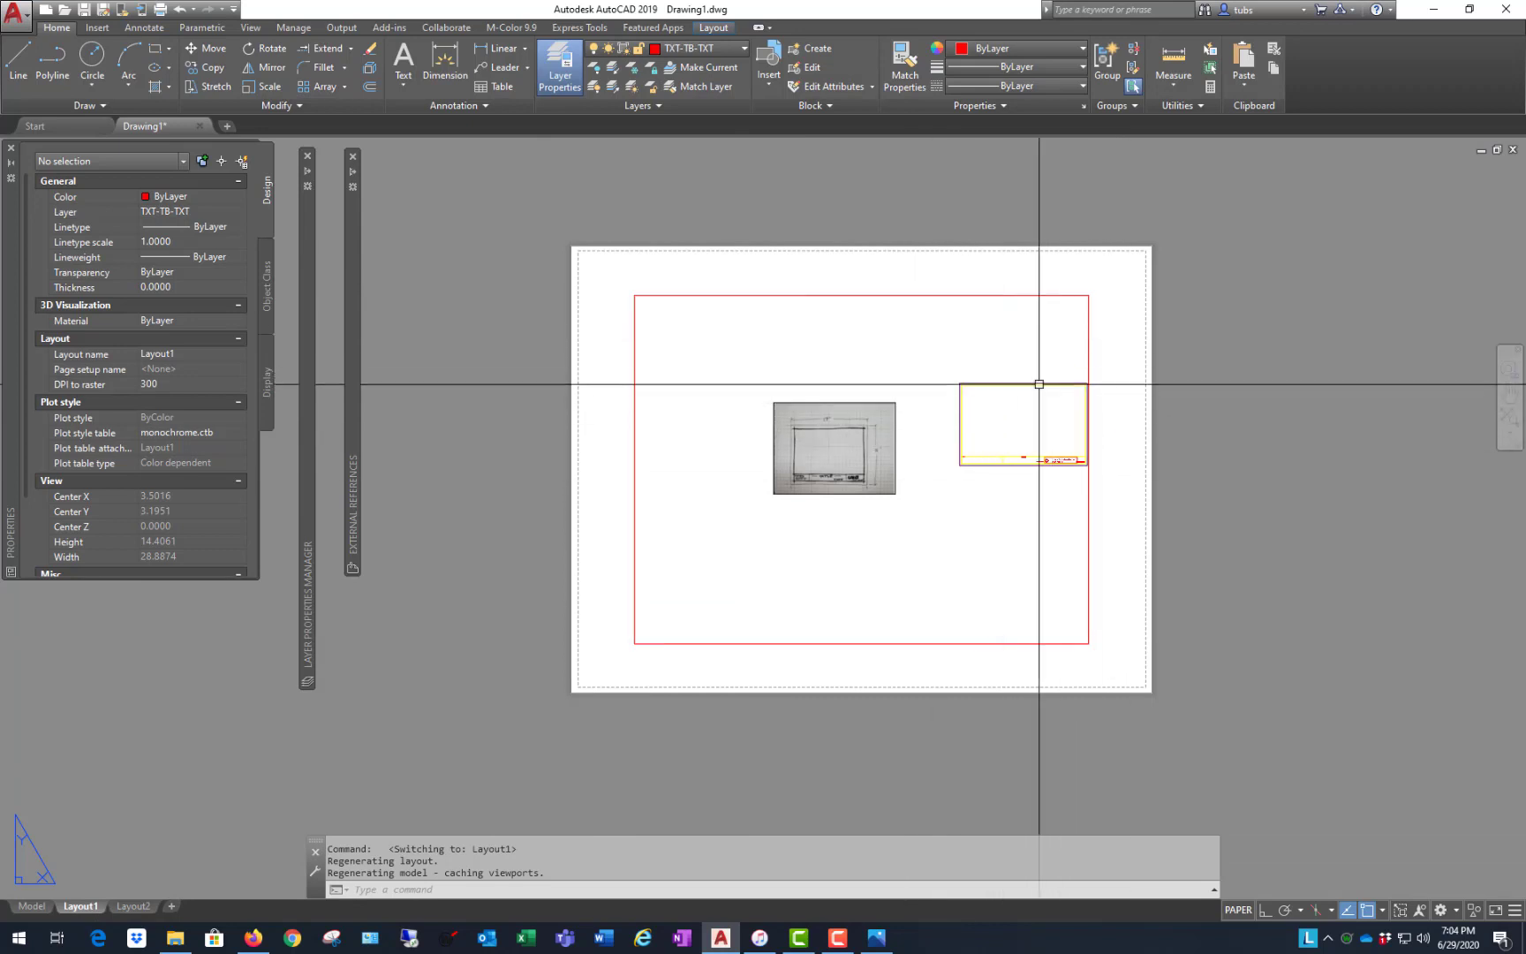
{"action": "scroll", "coordinate": [760, 549], "scroll_direction": "down", "scroll_amount": 3}
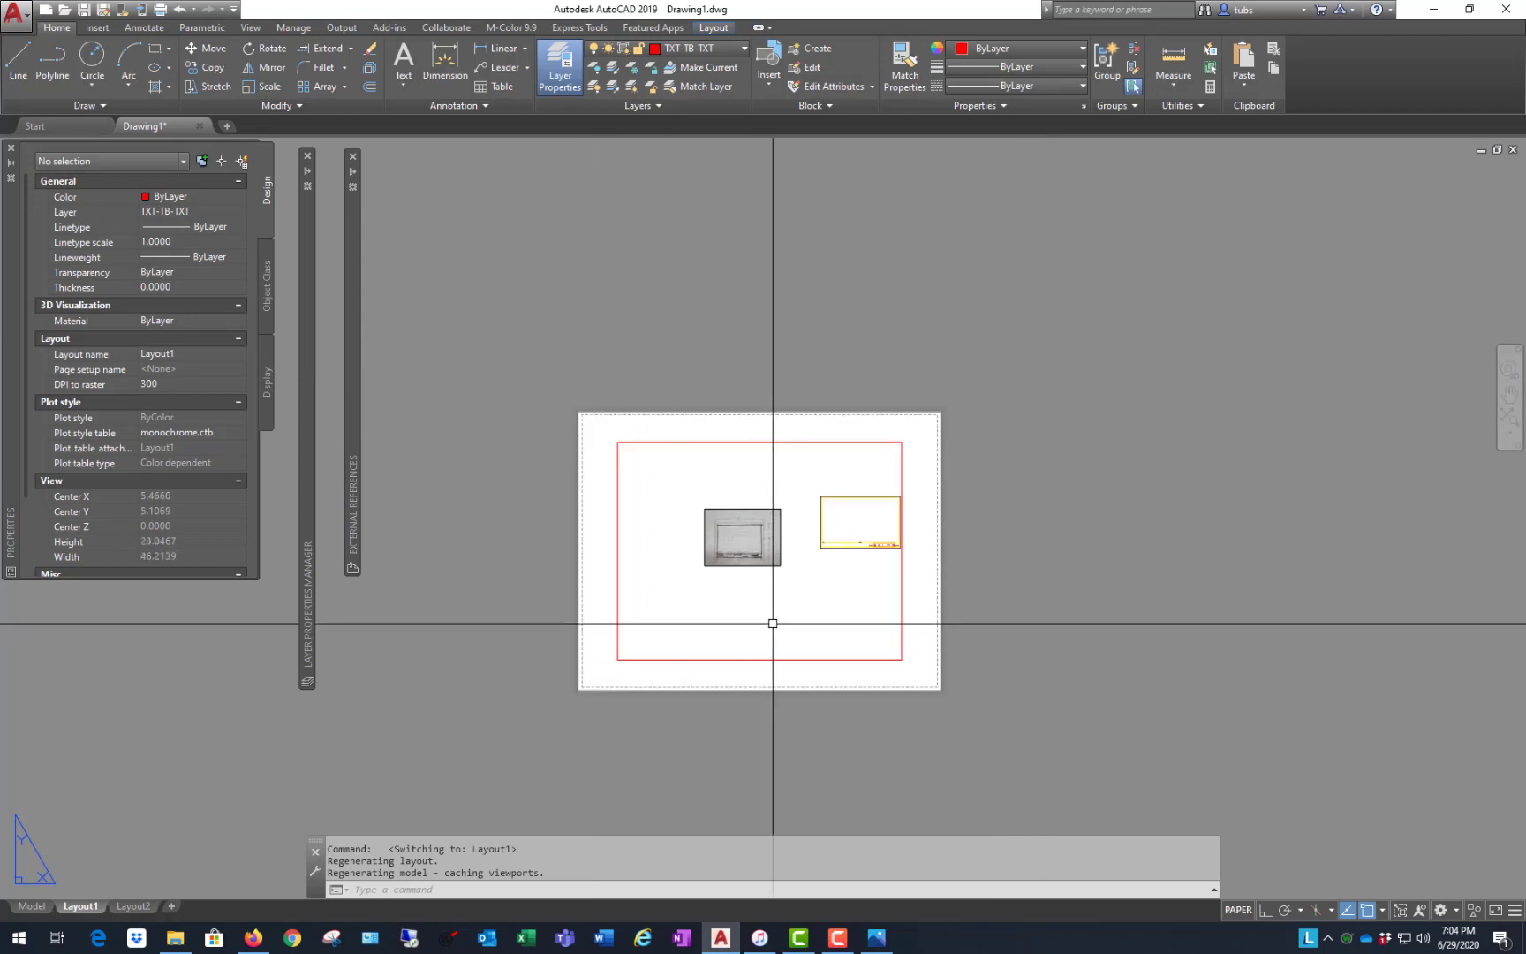
{"action": "scroll", "coordinate": [861, 565], "scroll_direction": "up", "scroll_amount": 3}
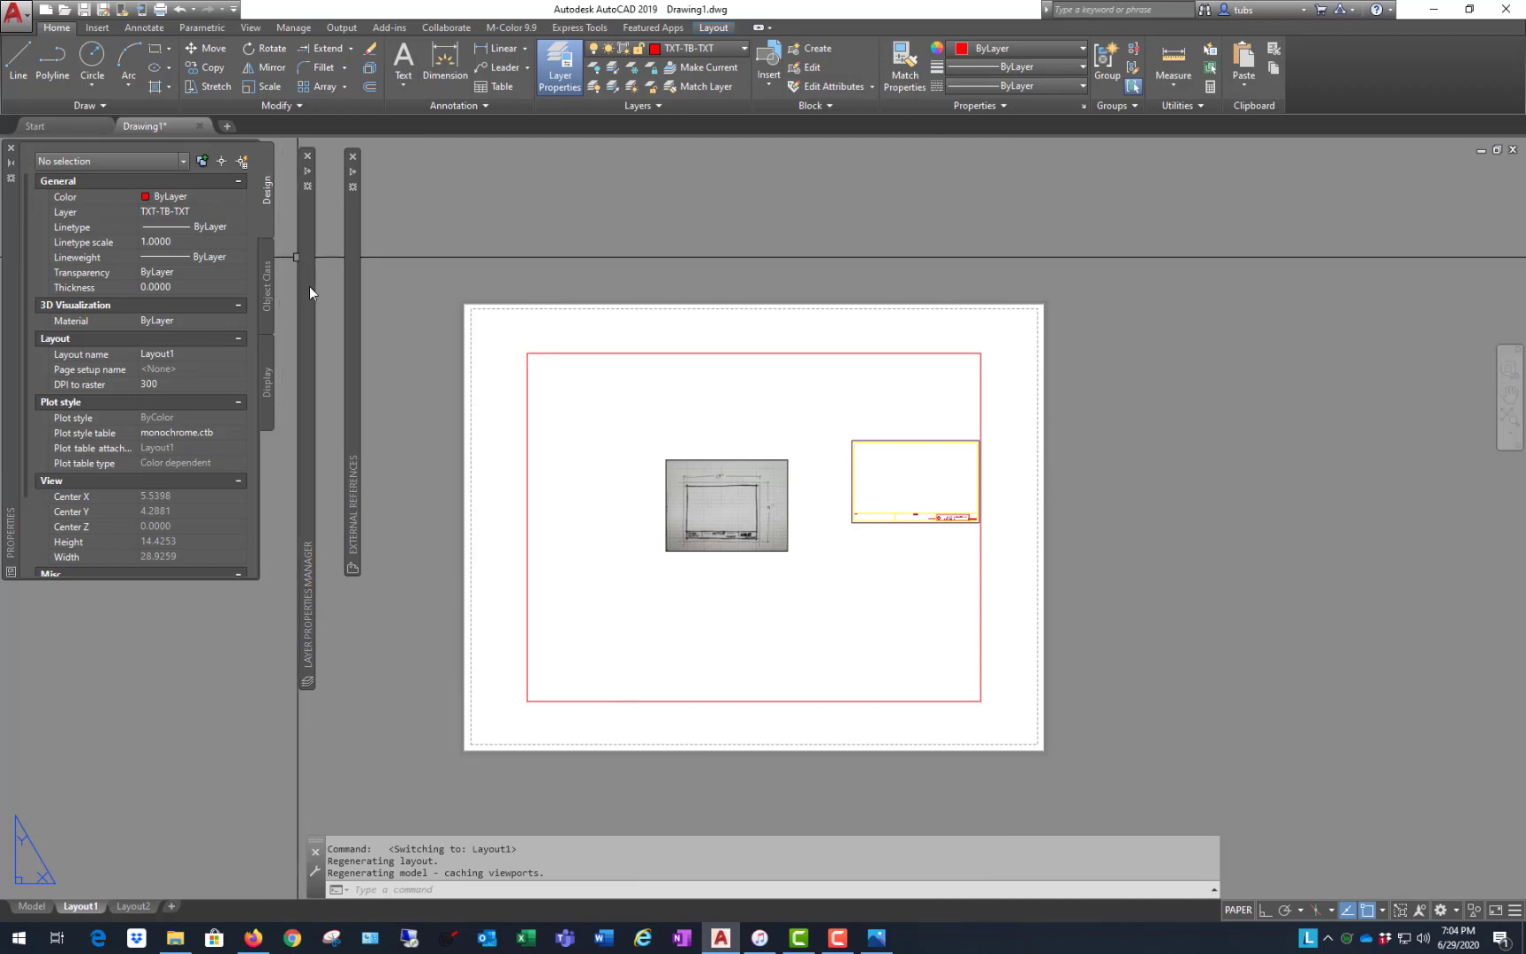
- Widen the layer list's Name column and review the existing TXT-TB layers one by one
{"action": "mouse_move", "coordinate": [309, 291]}
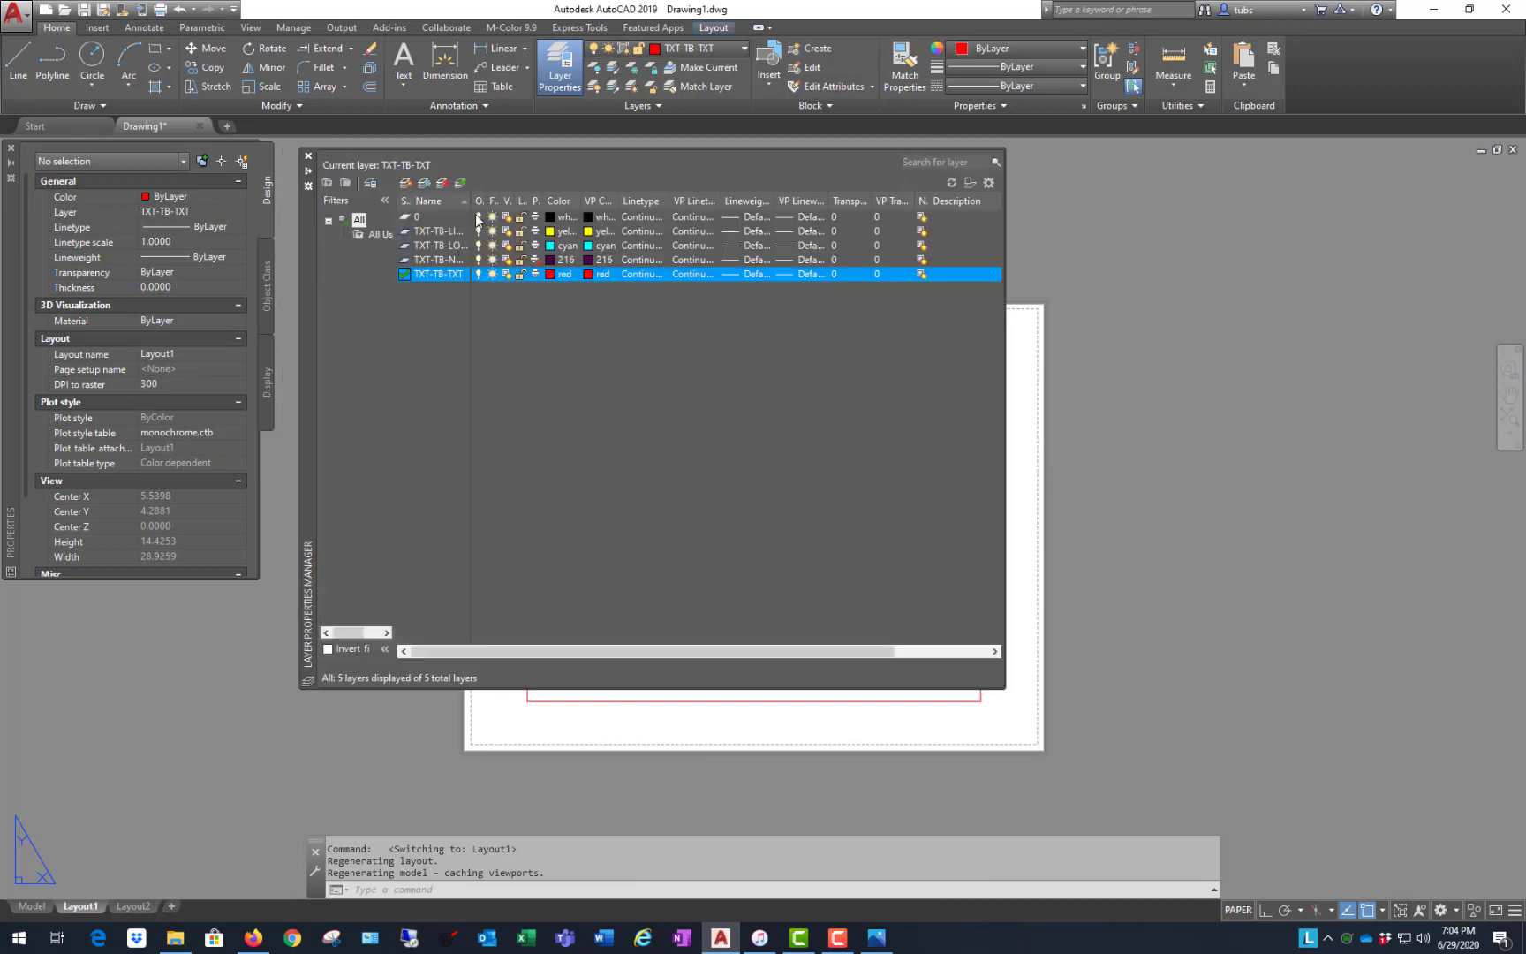
{"action": "left_click_drag", "start_coordinate": [474, 203], "coordinate": [520, 202]}
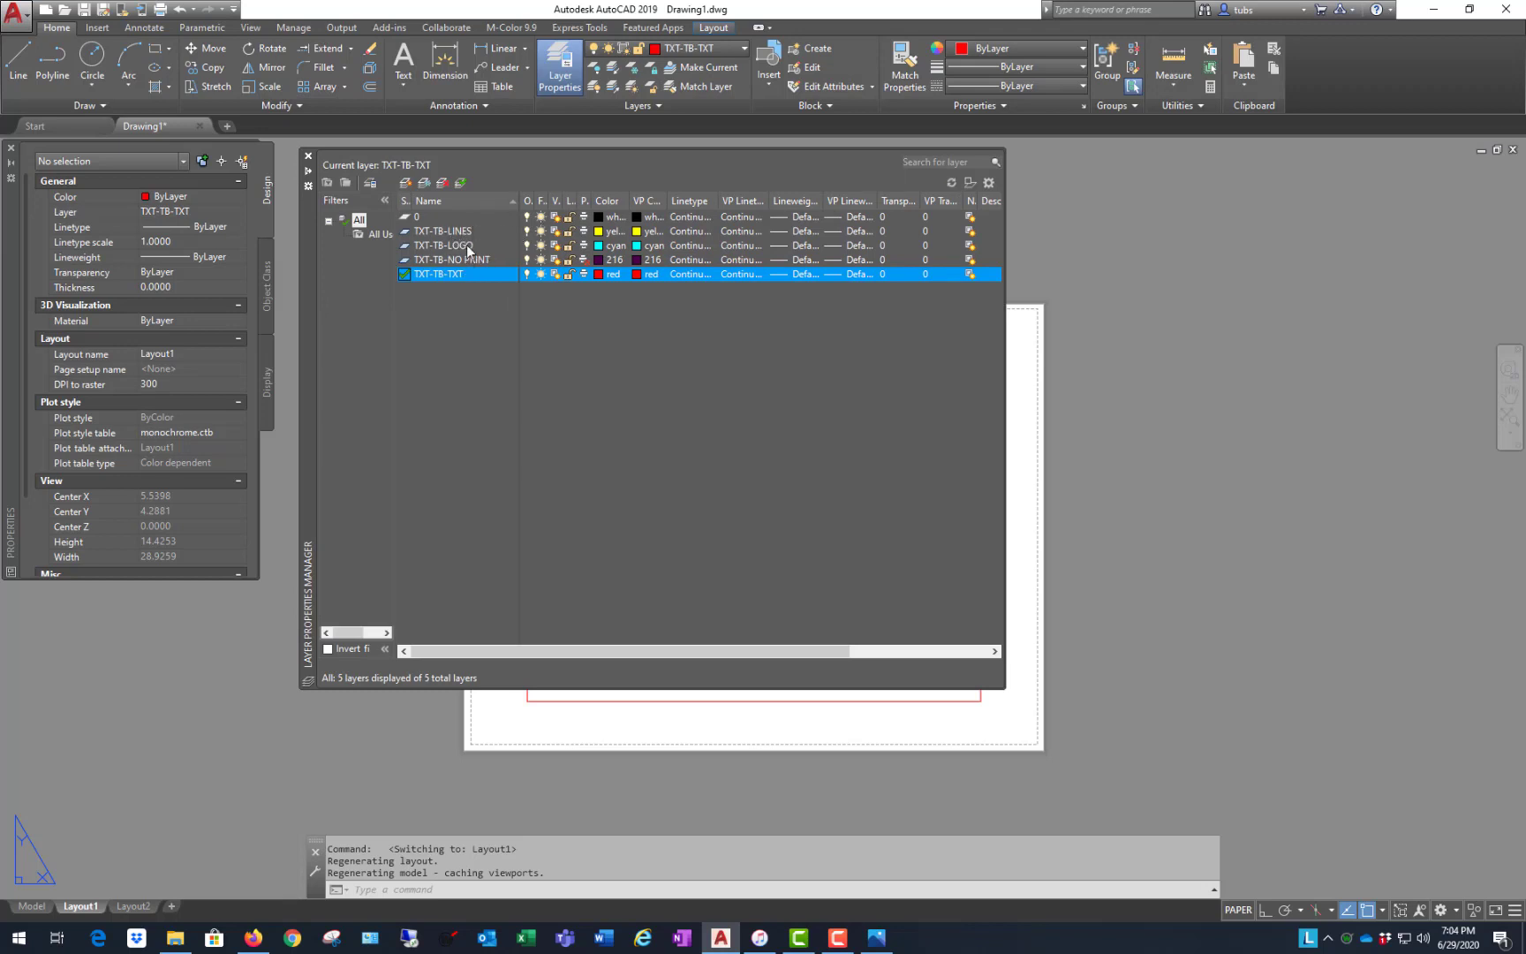
{"action": "left_click", "coordinate": [440, 232]}
{"action": "left_click", "coordinate": [443, 246]}
{"action": "left_click", "coordinate": [446, 260]}
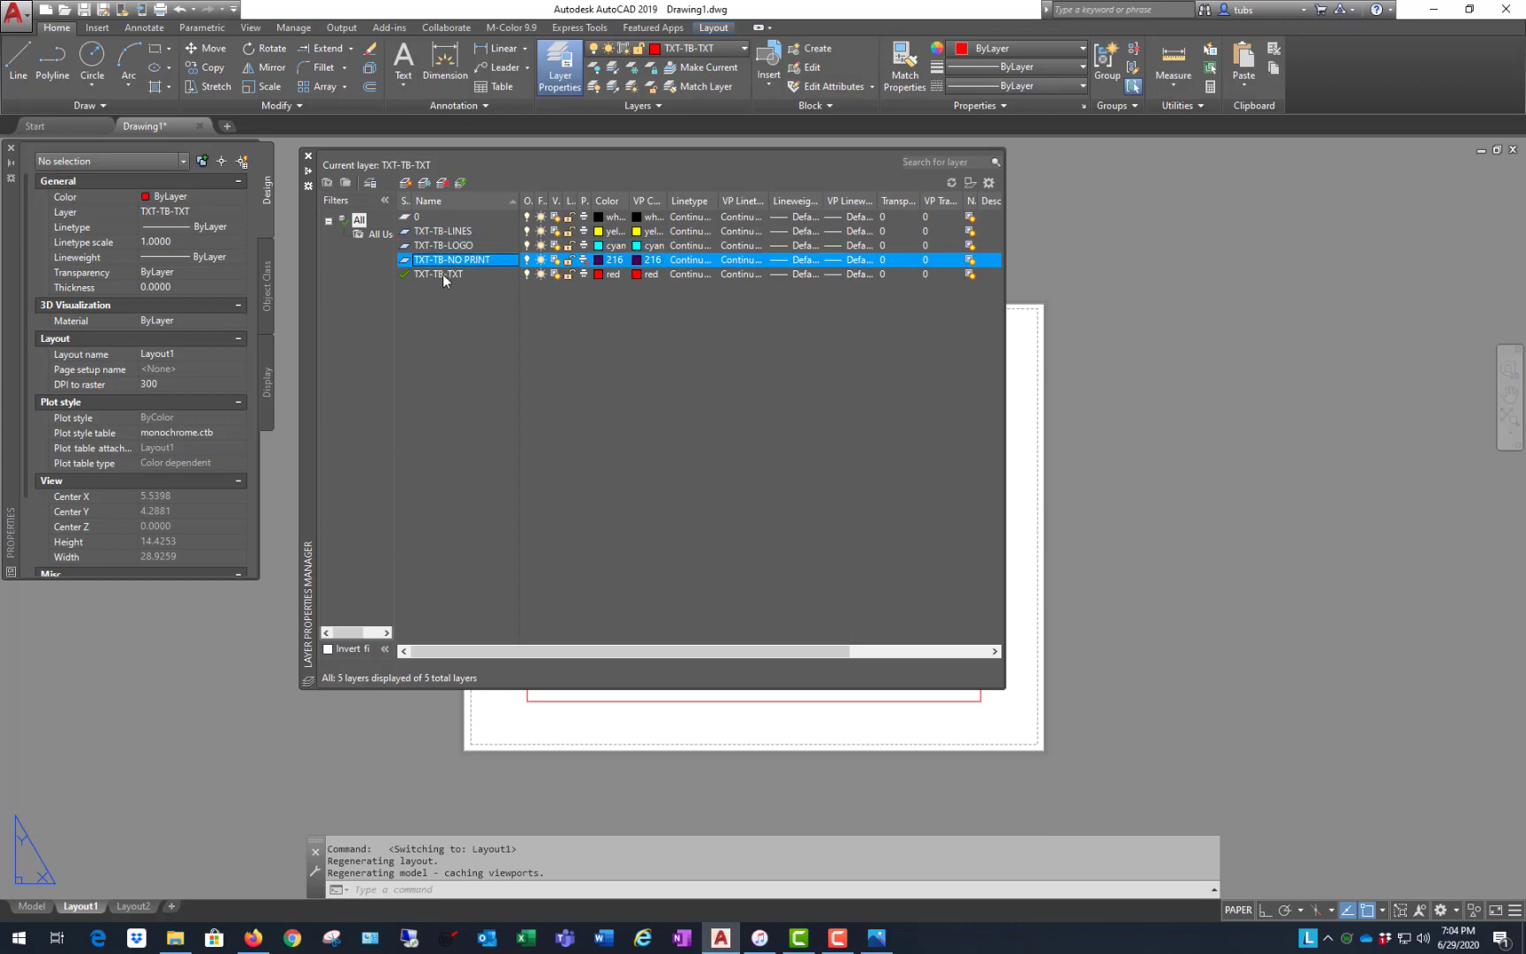
{"action": "left_click", "coordinate": [447, 276]}
{"action": "left_click", "coordinate": [452, 259]}
{"action": "left_click", "coordinate": [452, 245]}
- Create a new layer named TXT-TB based on TXT-TB-LINES, keeping its yellow color
{"action": "left_click", "coordinate": [452, 231]}
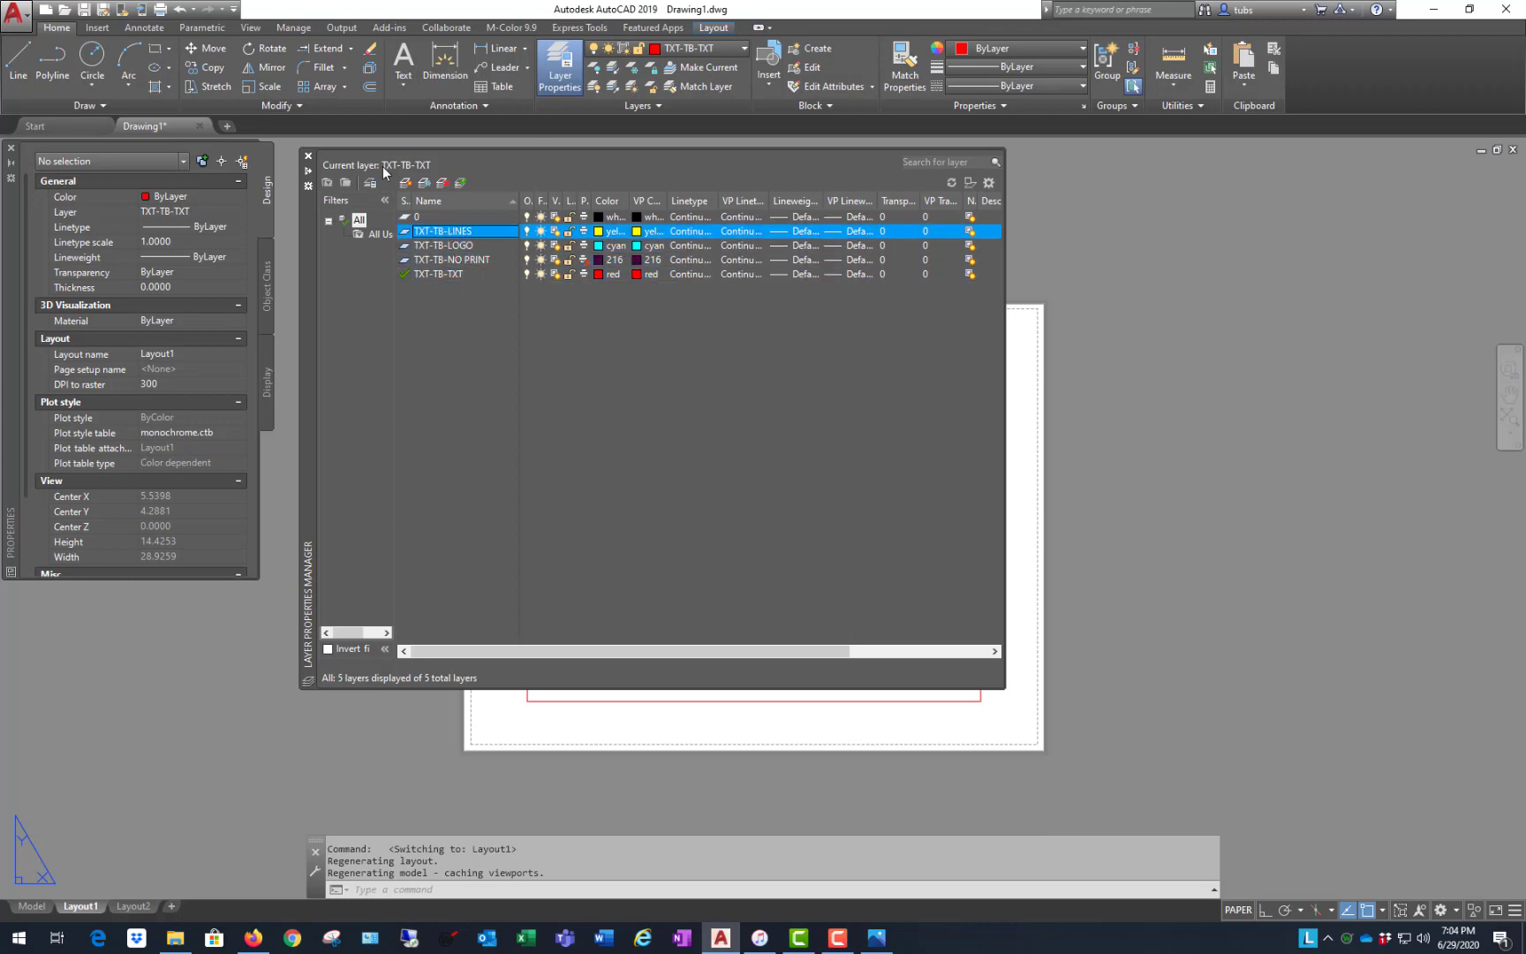
{"action": "left_click", "coordinate": [407, 182]}
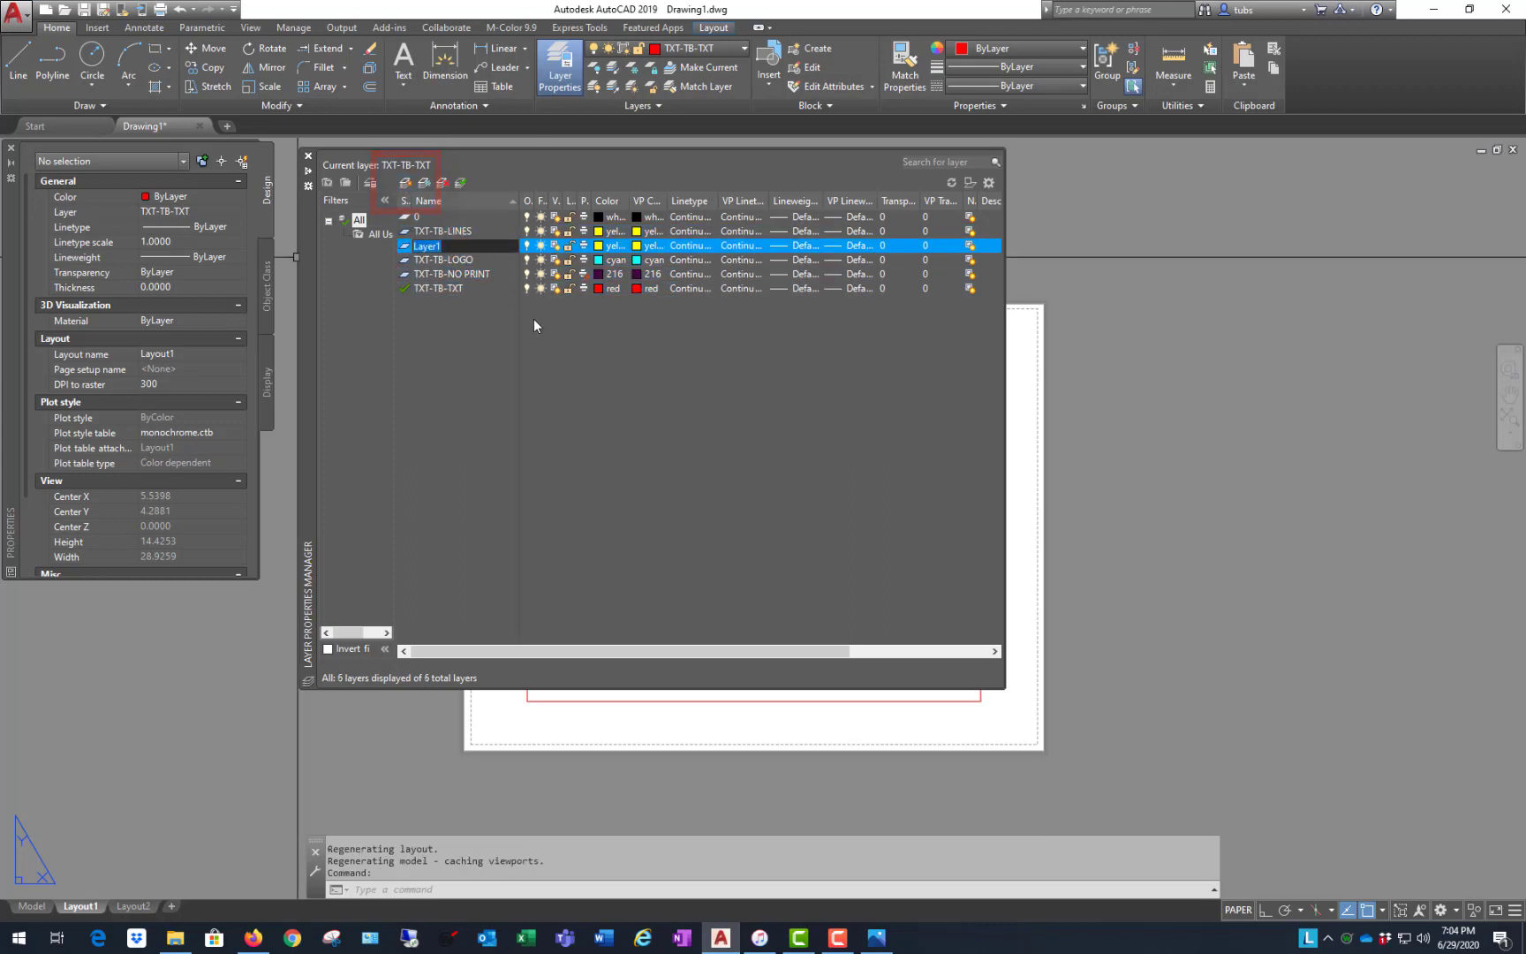
{"action": "type", "text": "tx"}
{"action": "key", "text": "BackSpace"}
{"action": "key", "text": "BackSpace"}
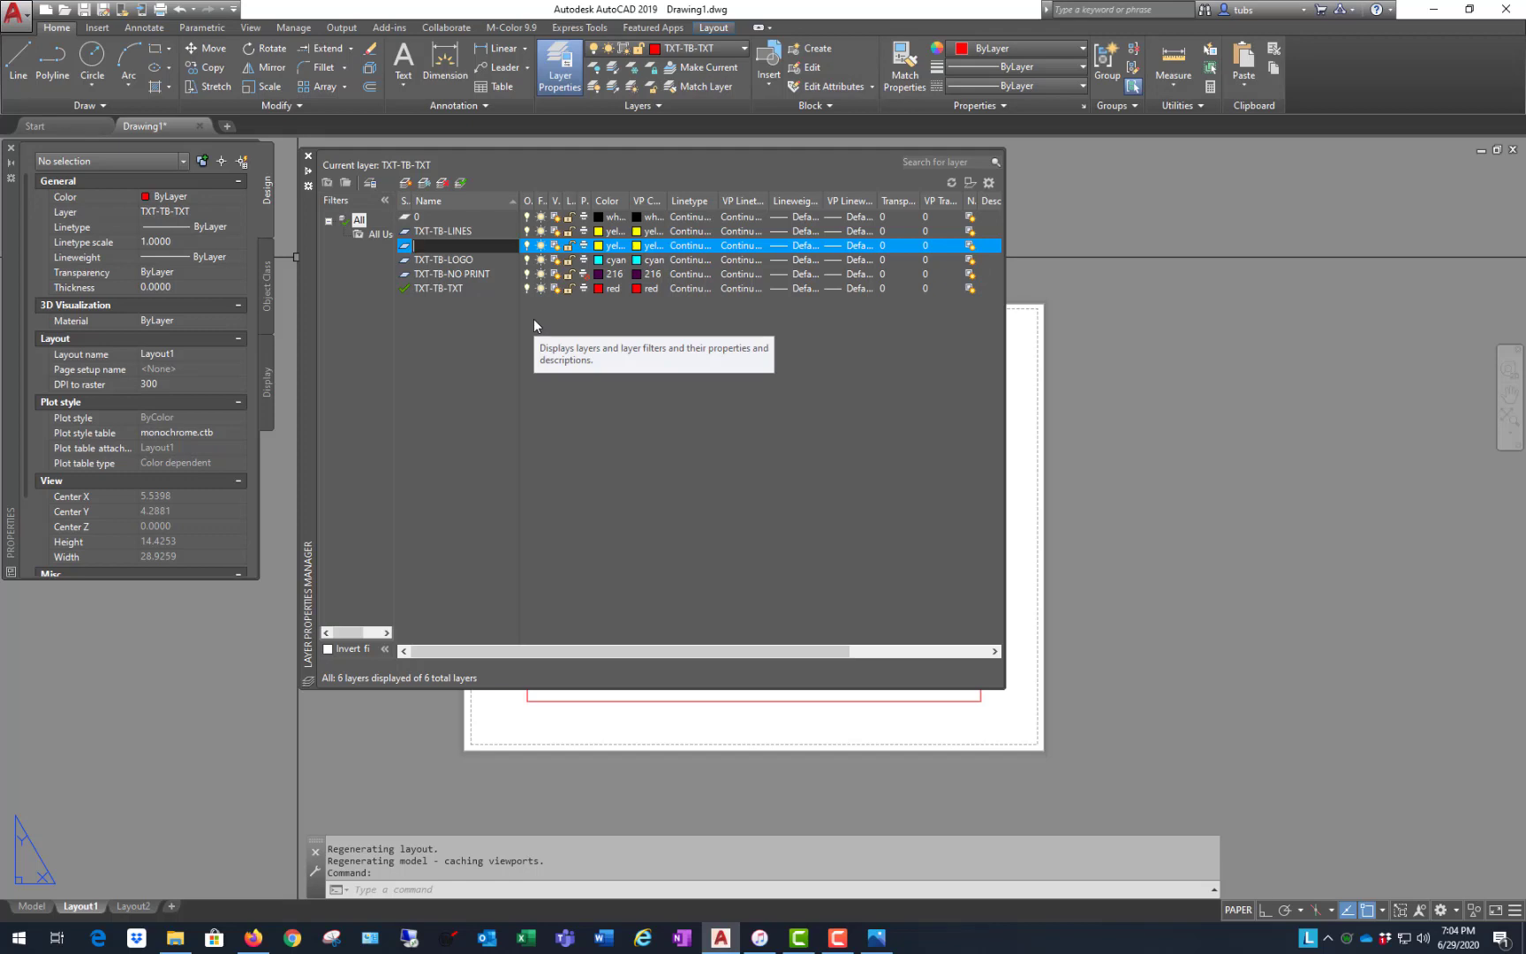
{"action": "type", "text": "TXT-TB"}
{"action": "key", "text": "Return"}
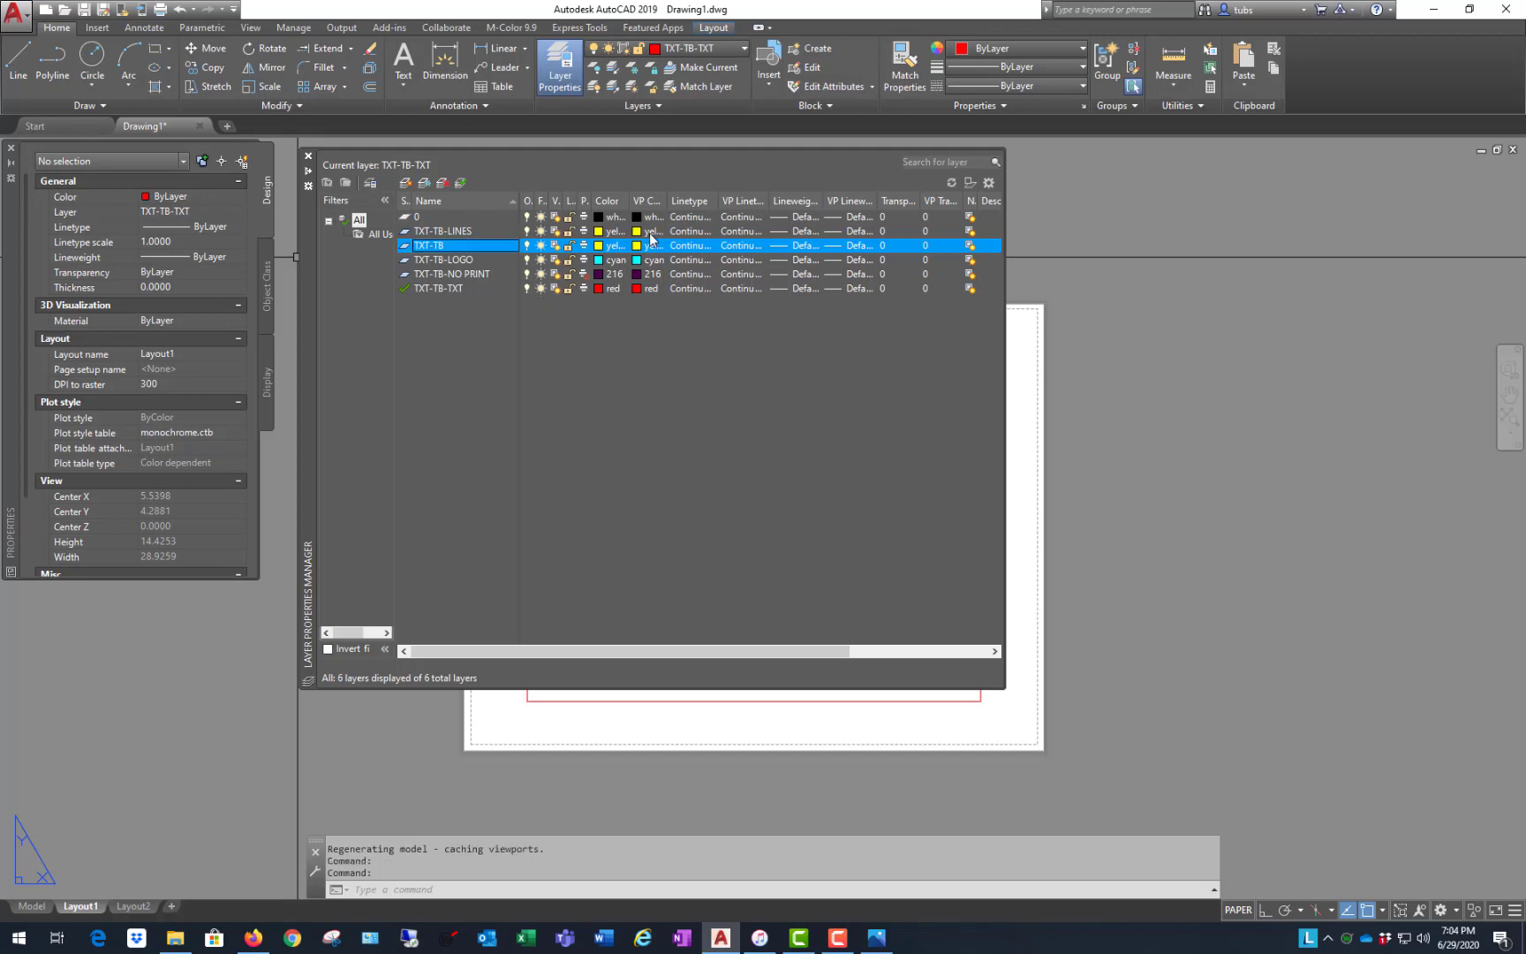
{"action": "left_click", "coordinate": [602, 247]}
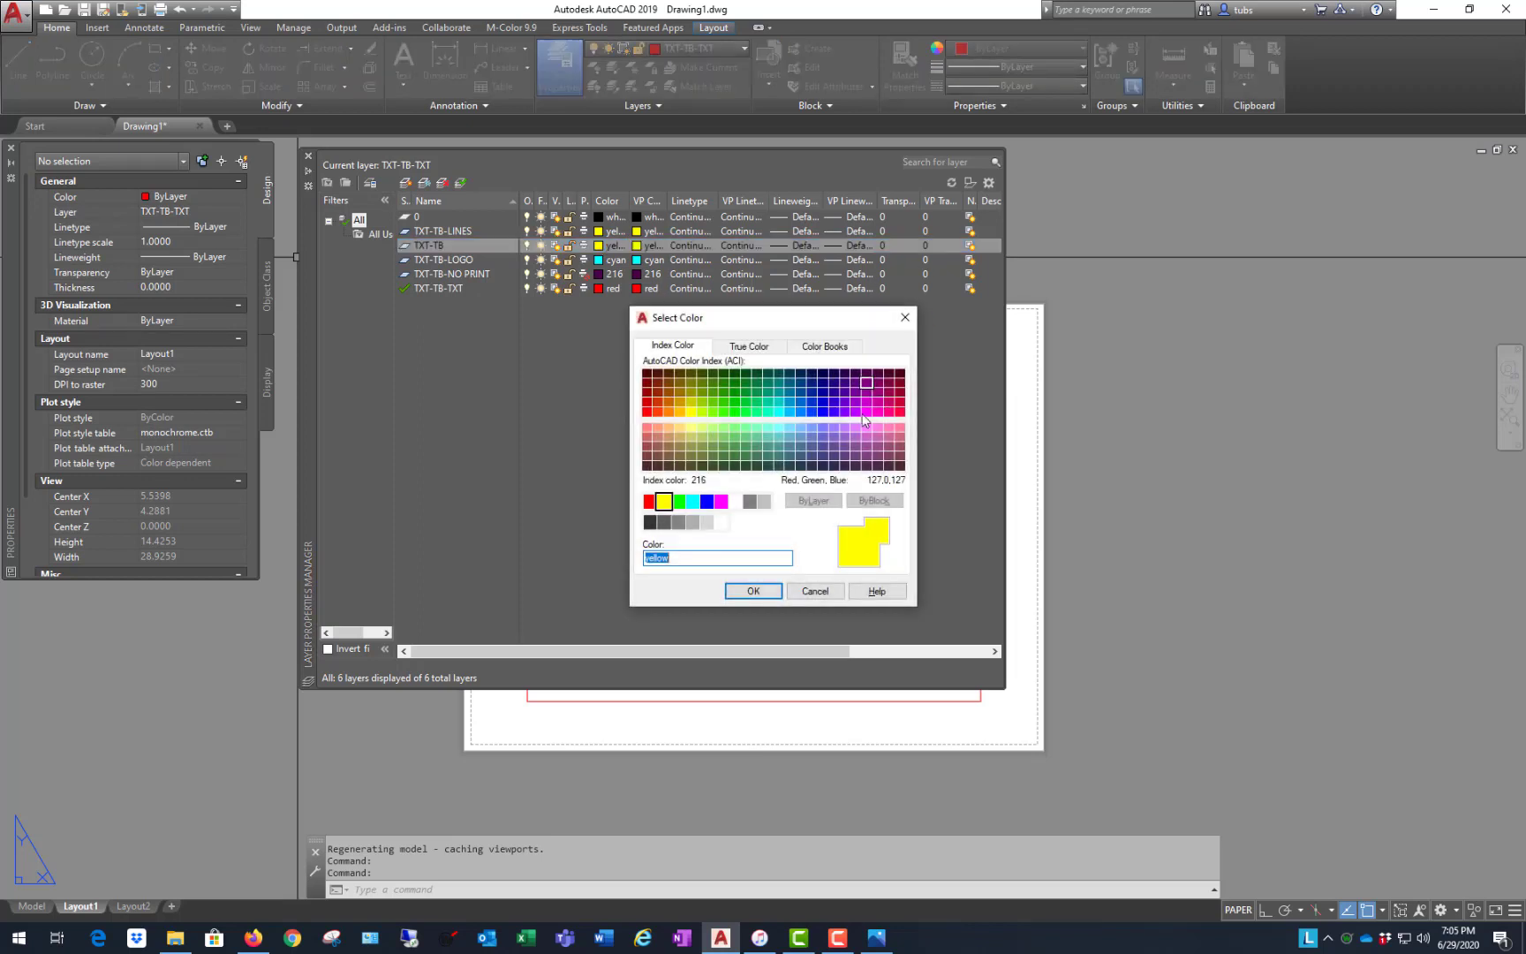
{"action": "left_click", "coordinate": [823, 593]}
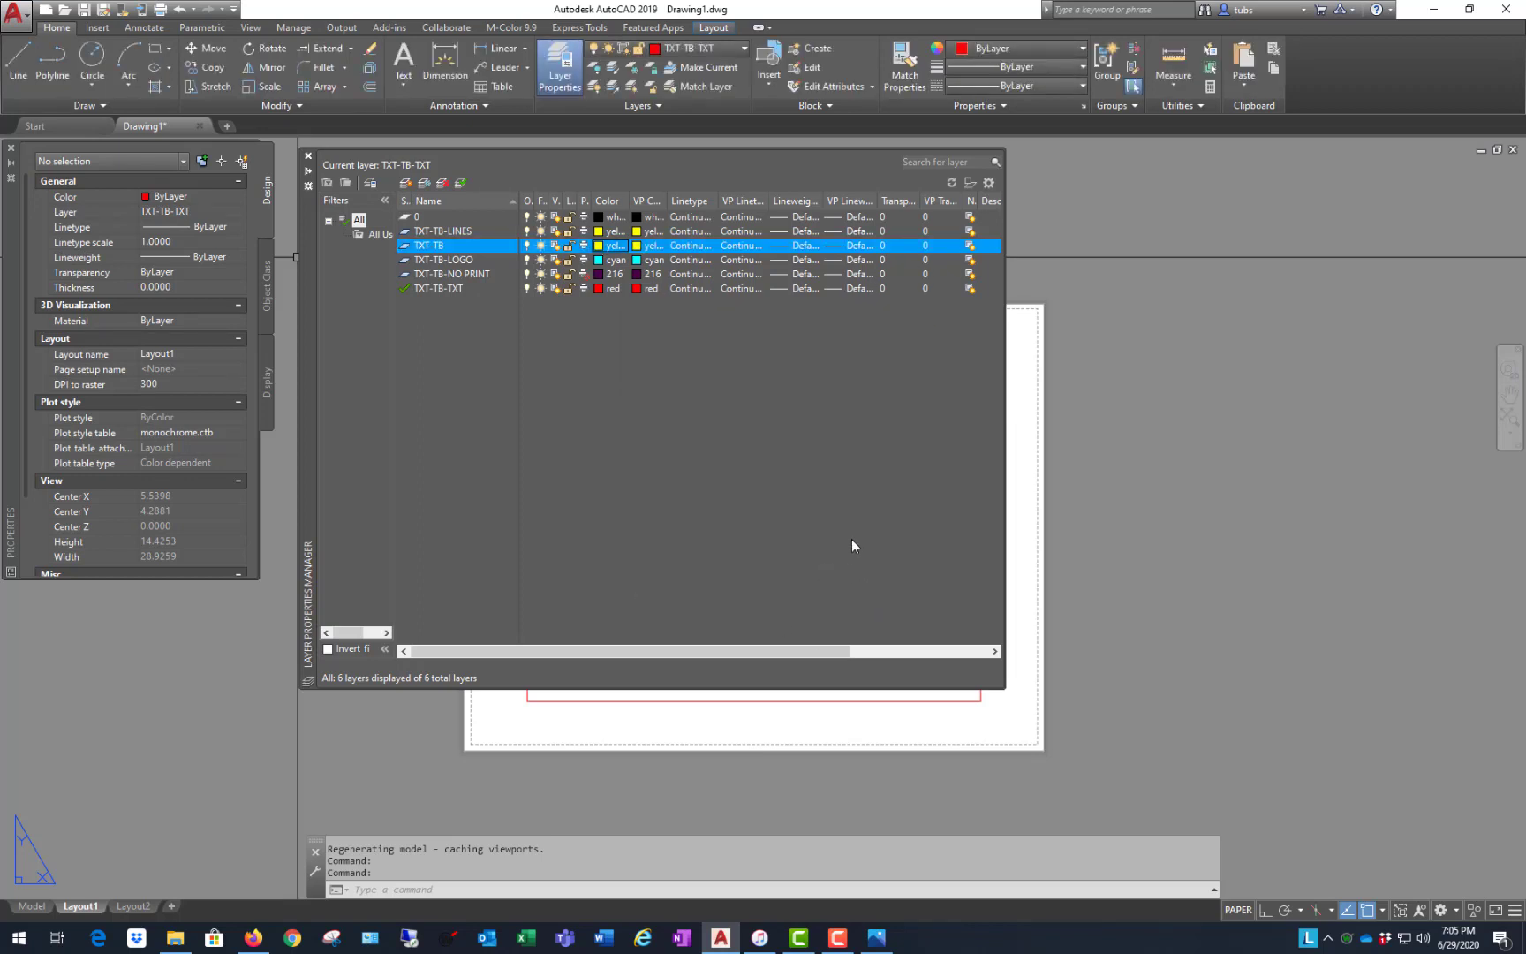
{"action": "left_click", "coordinate": [1188, 304]}
{"action": "left_click", "coordinate": [1261, 424]}
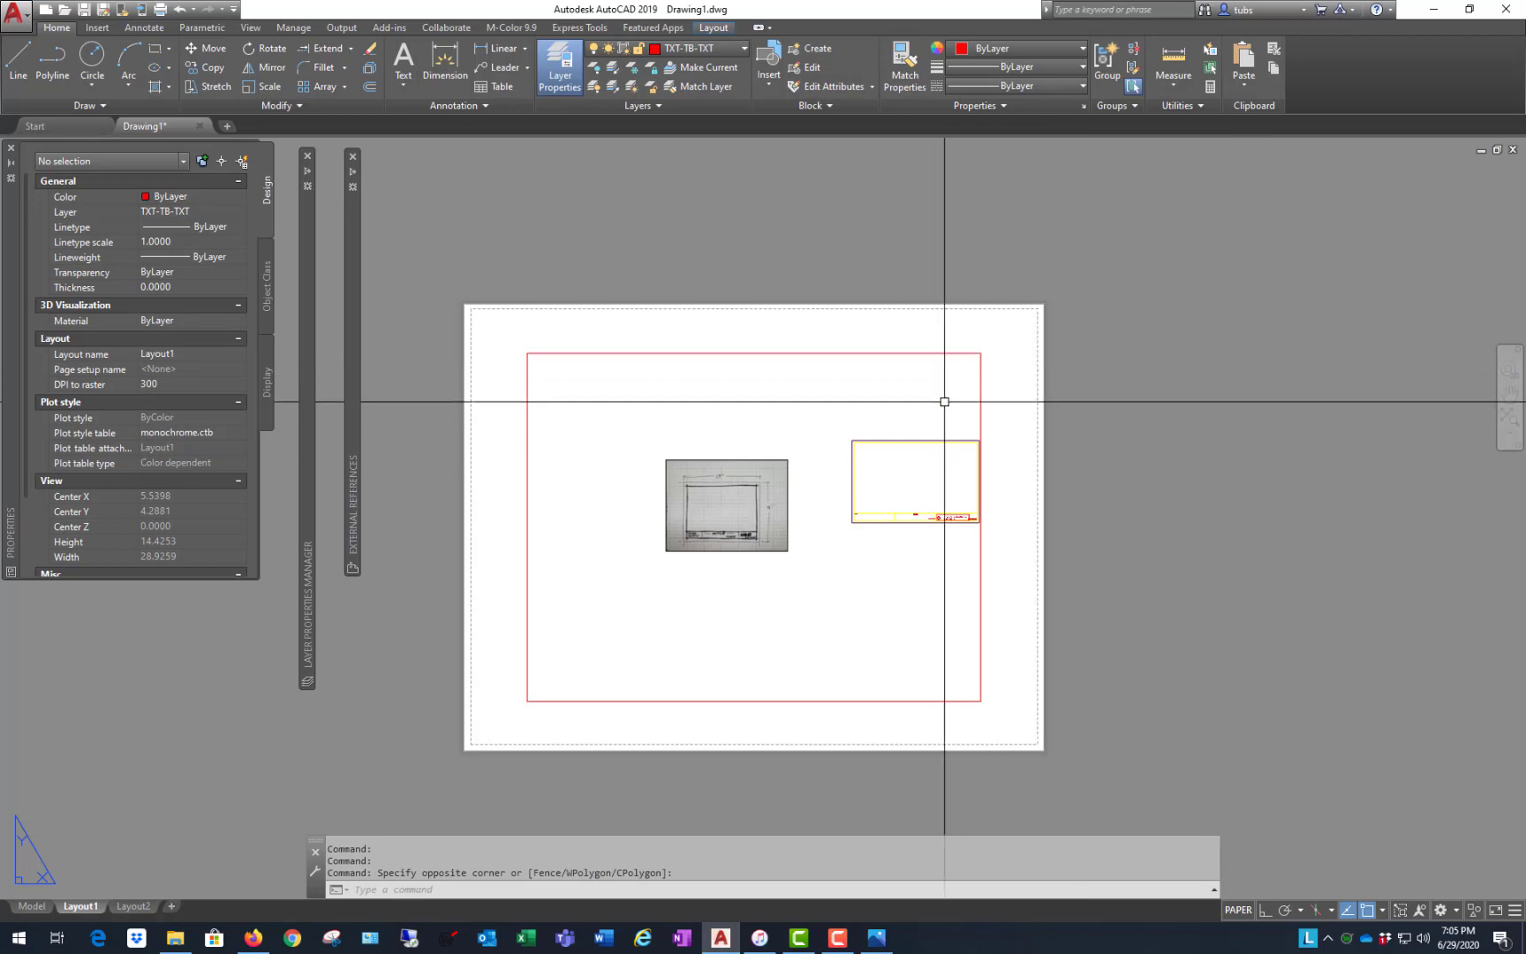
- Assign the title block inside the Layout1 viewport to layer TXT-TB, then return to paper space
{"action": "double_click", "coordinate": [906, 430]}
{"action": "left_click", "coordinate": [902, 439]}
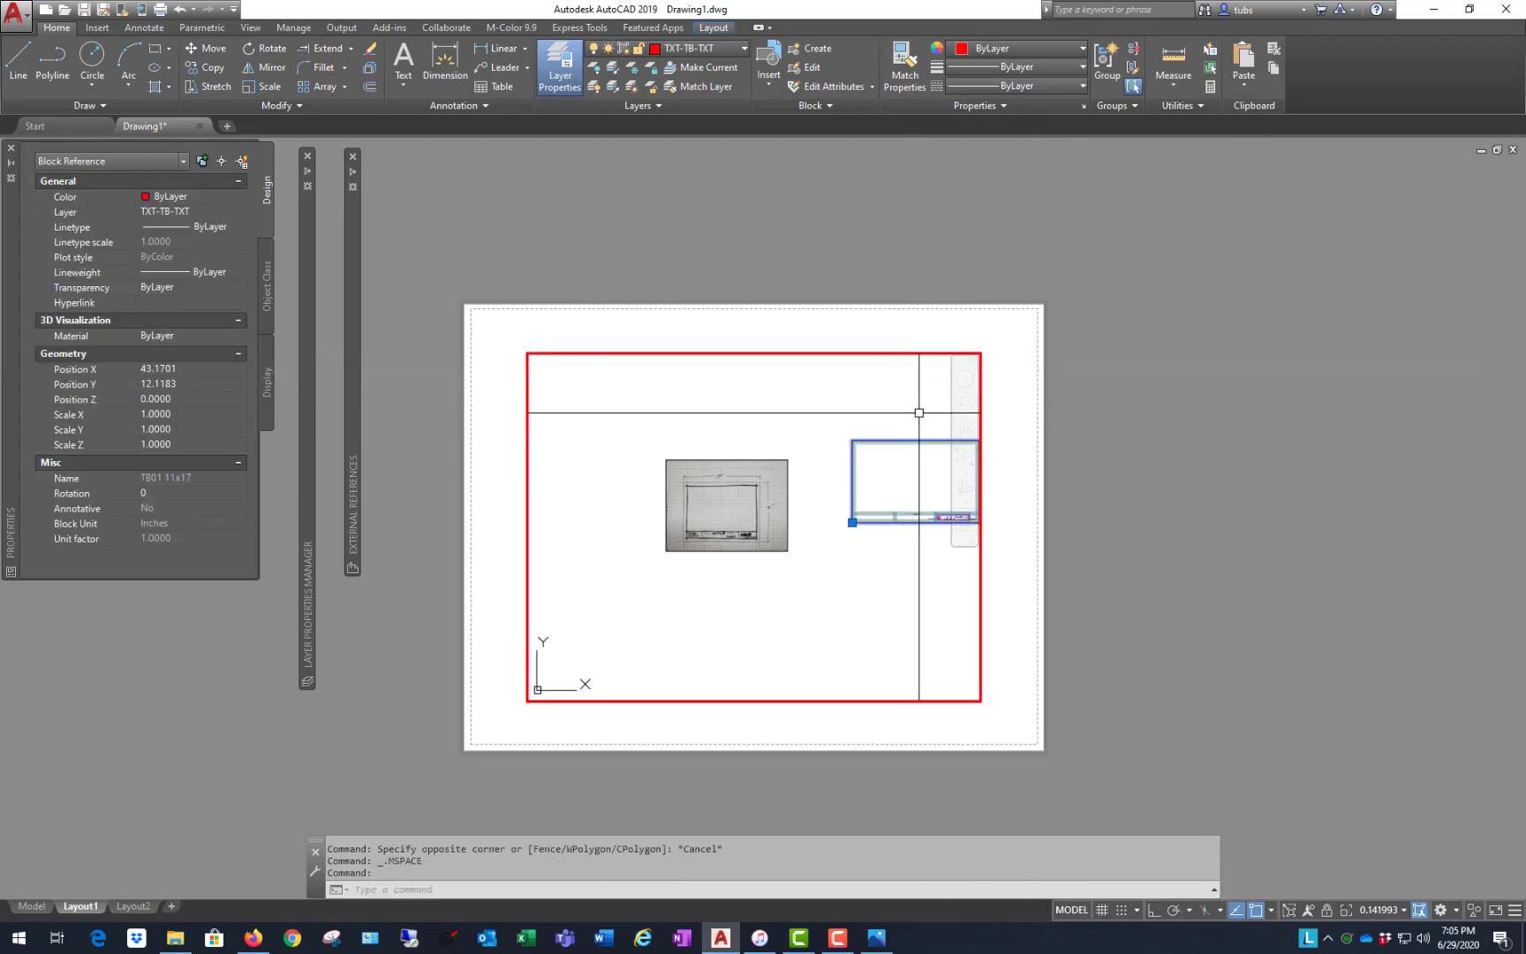
{"action": "left_click", "coordinate": [239, 211]}
{"action": "left_click", "coordinate": [189, 238]}
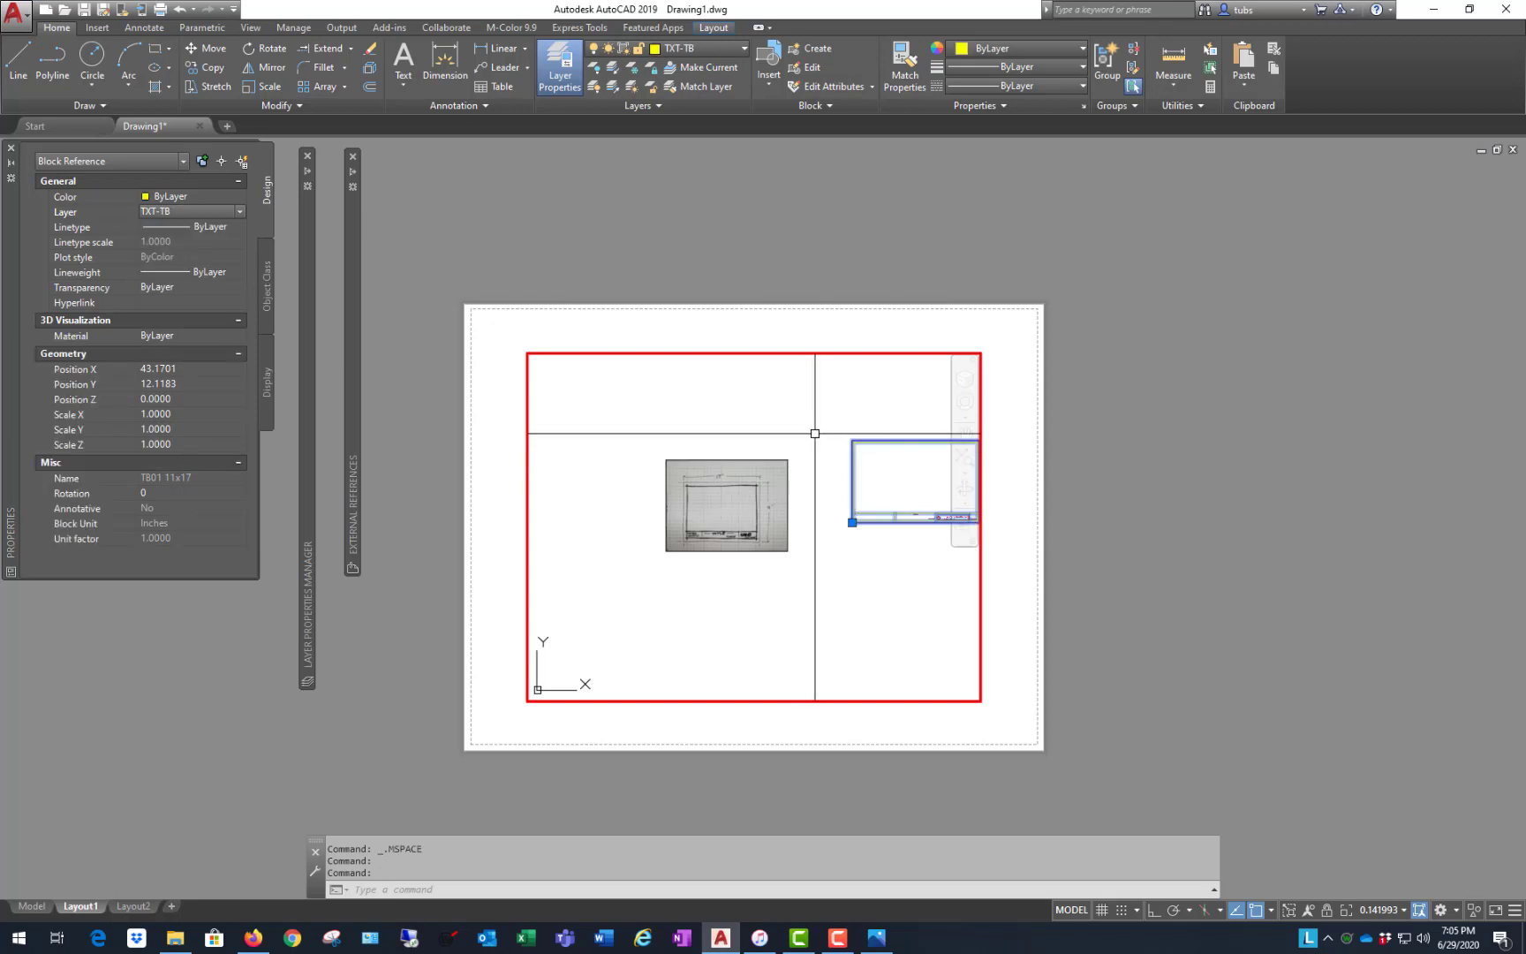
{"action": "key", "text": "Escape"}
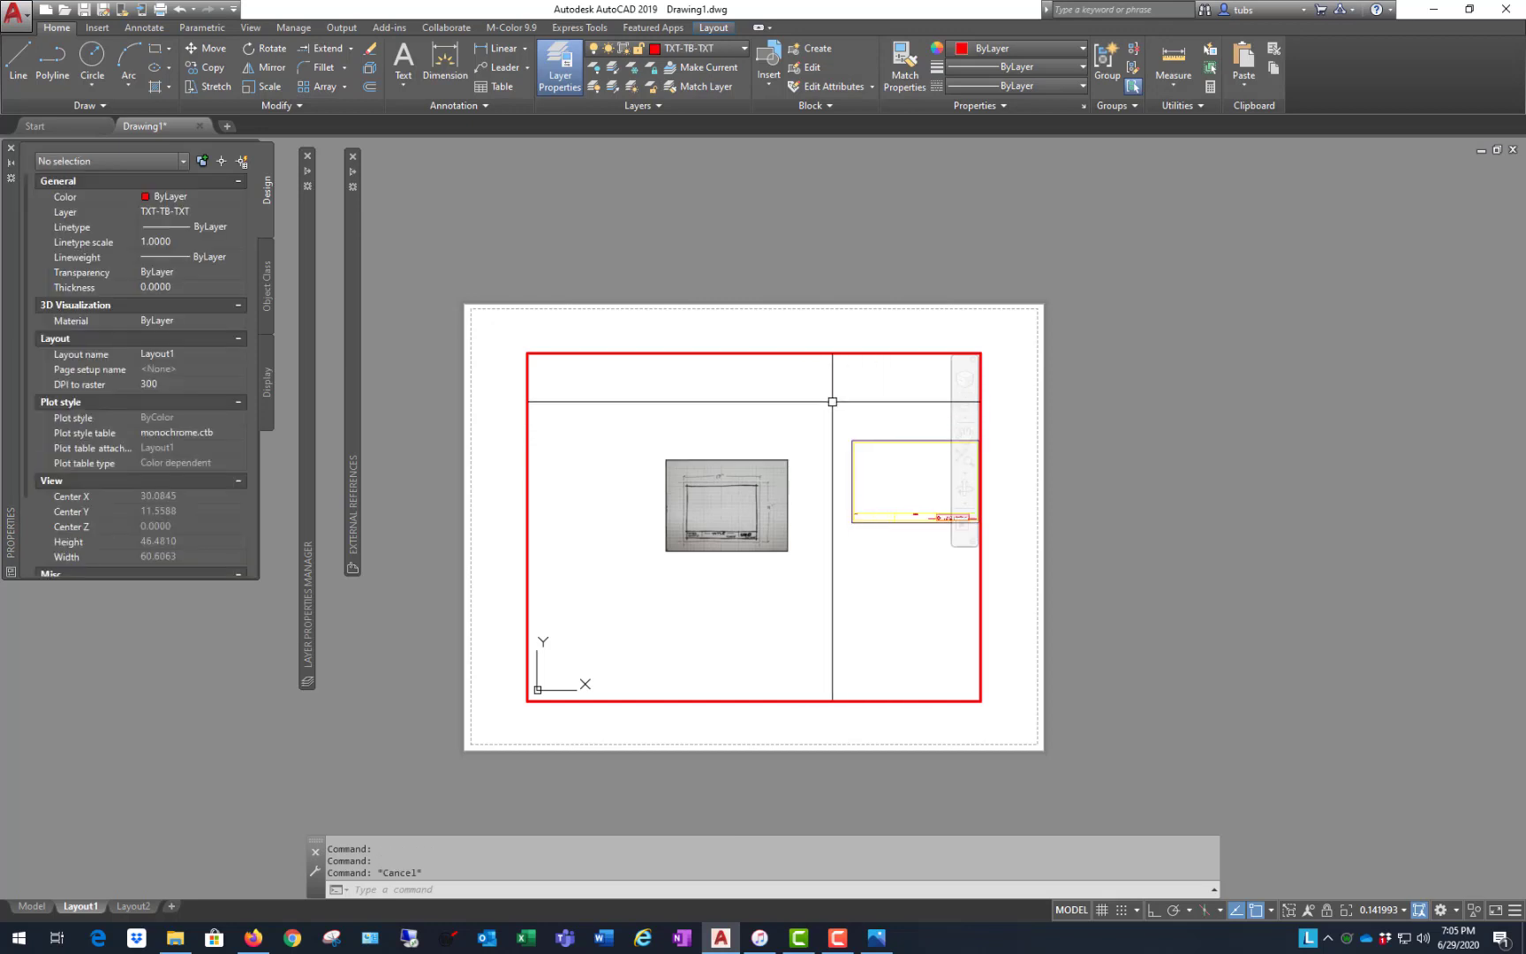
{"action": "double_click", "coordinate": [863, 337]}
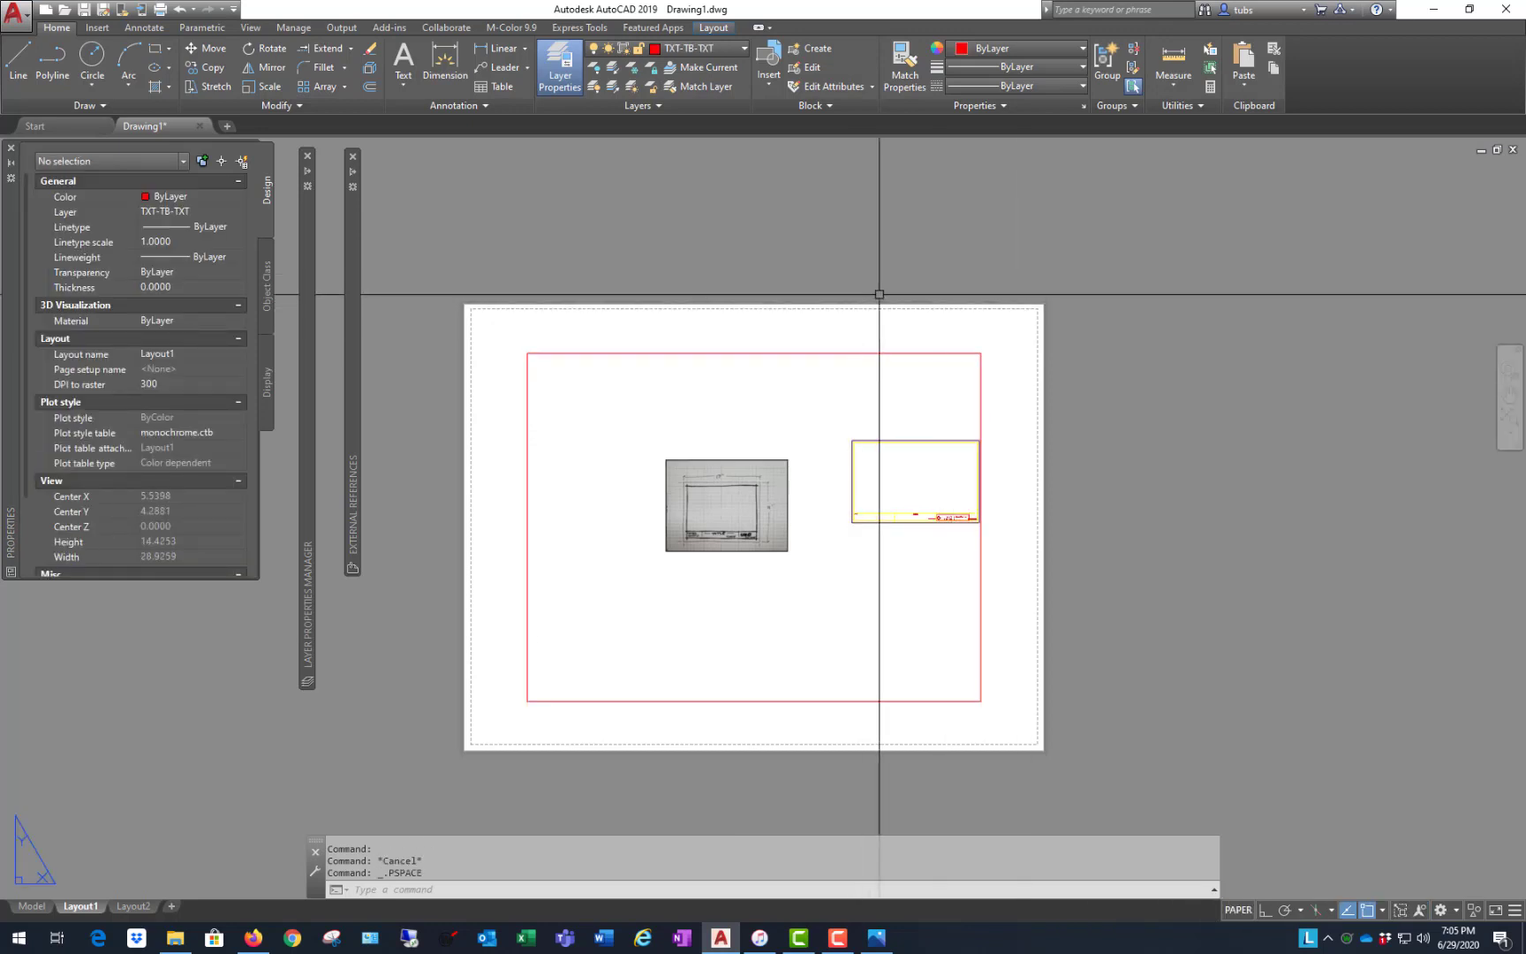
- Erase the title block from model space through the Layout1 viewport and return to paper space
{"action": "double_click", "coordinate": [918, 425]}
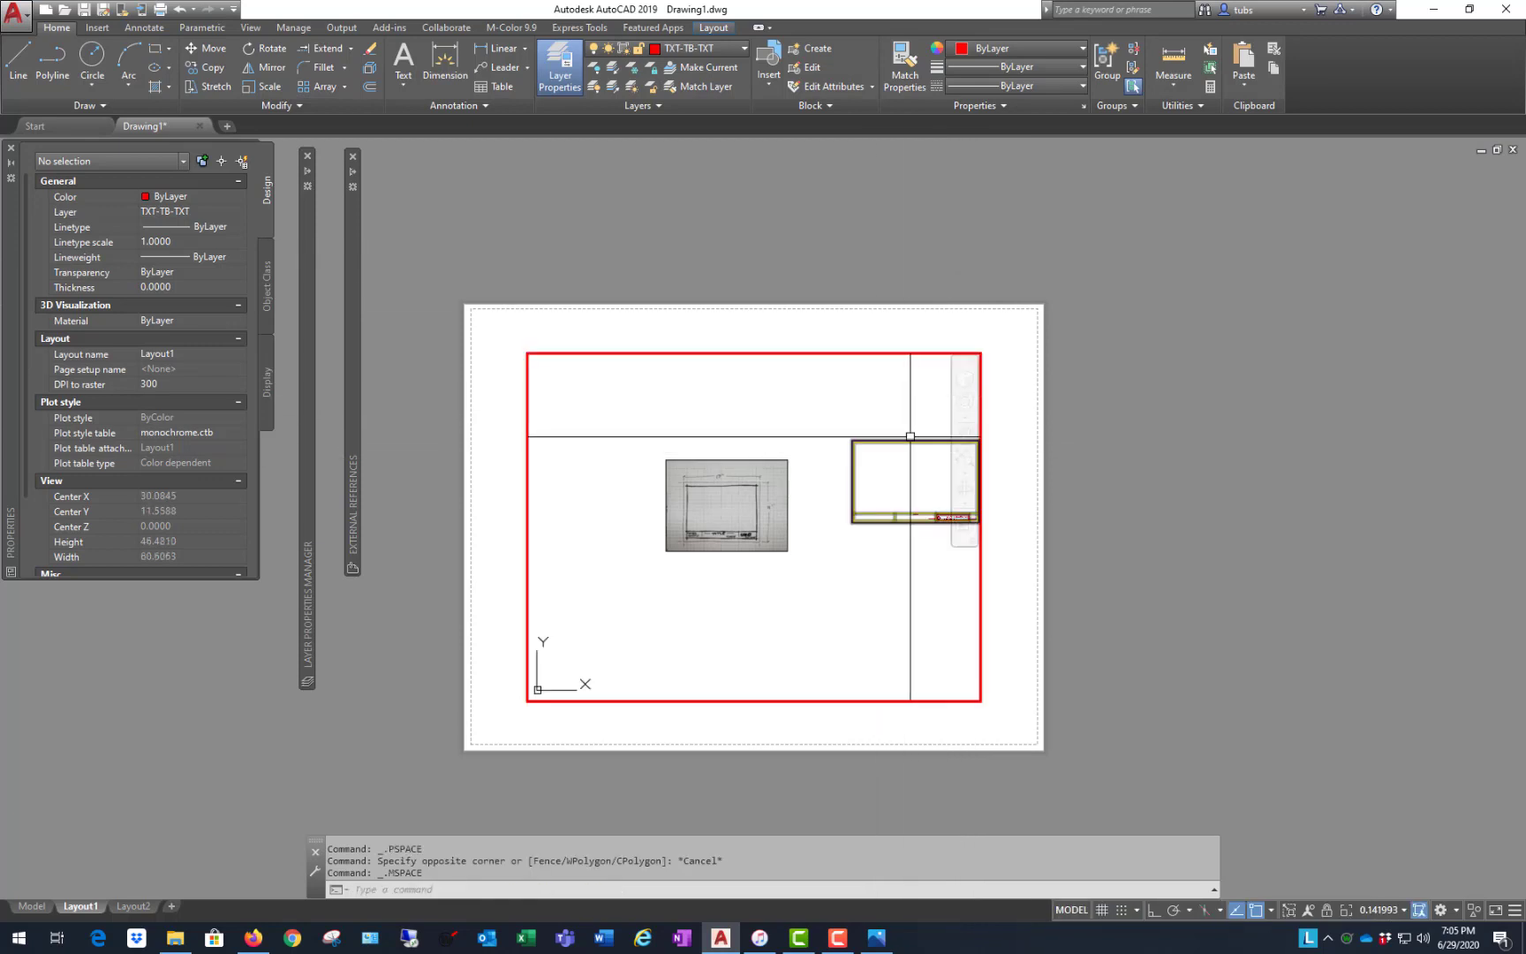
{"action": "left_click", "coordinate": [909, 437]}
{"action": "type", "text": "e"}
{"action": "key", "text": "Return"}
{"action": "double_click", "coordinate": [834, 340]}
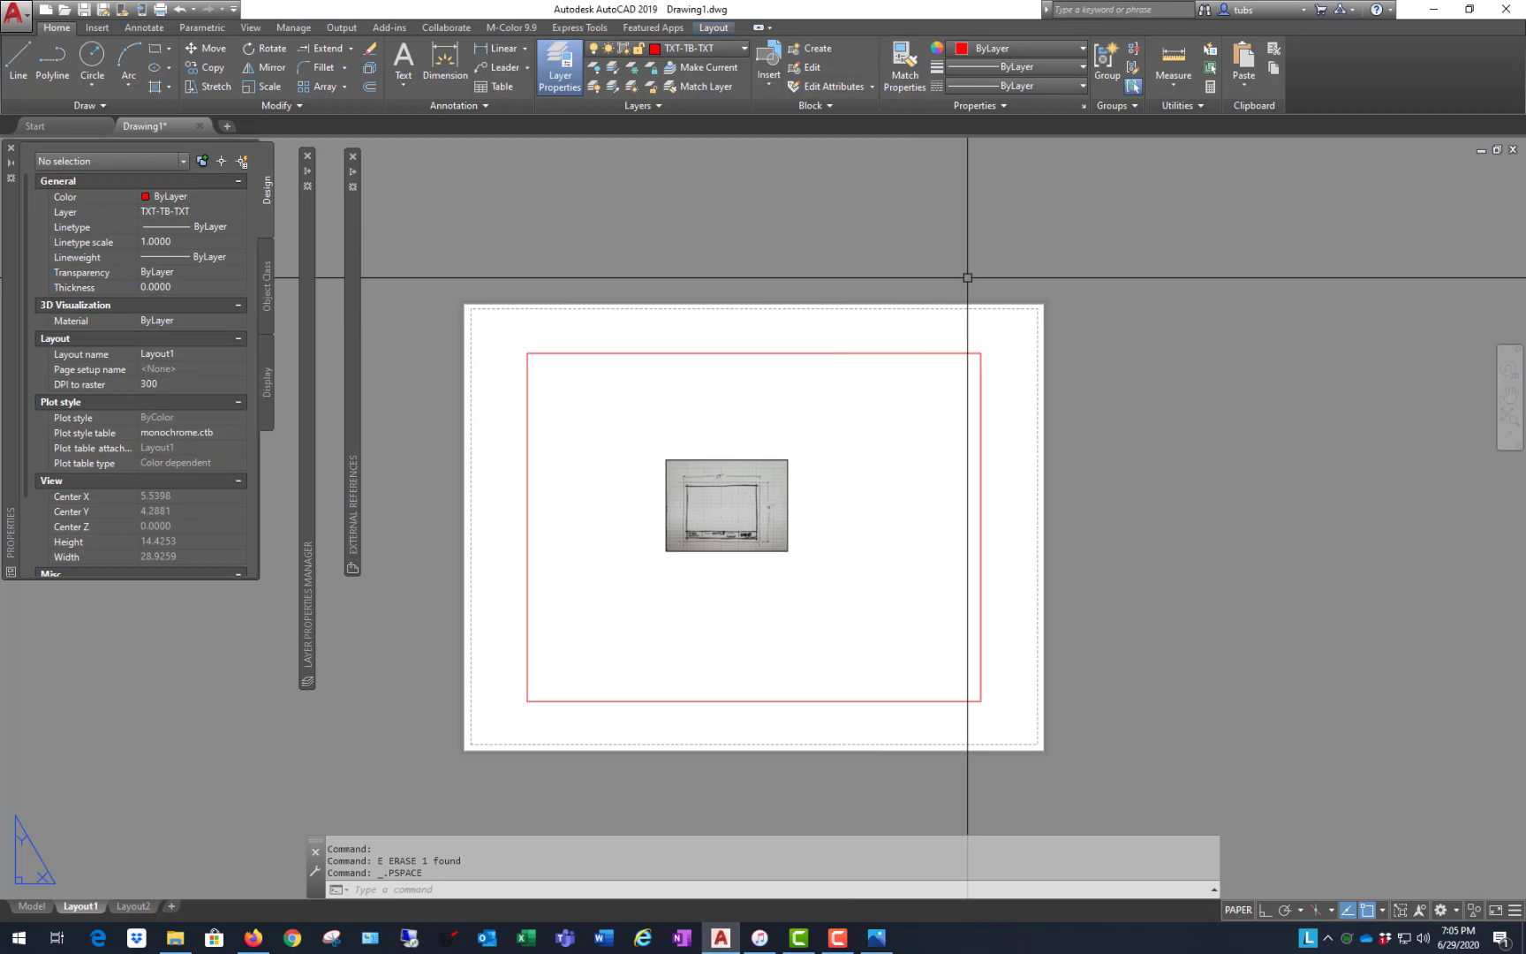
{"action": "left_click", "coordinate": [477, 231]}
{"action": "key", "text": "Escape"}
{"action": "double_click", "coordinate": [936, 424]}
{"action": "double_click", "coordinate": [1080, 252]}
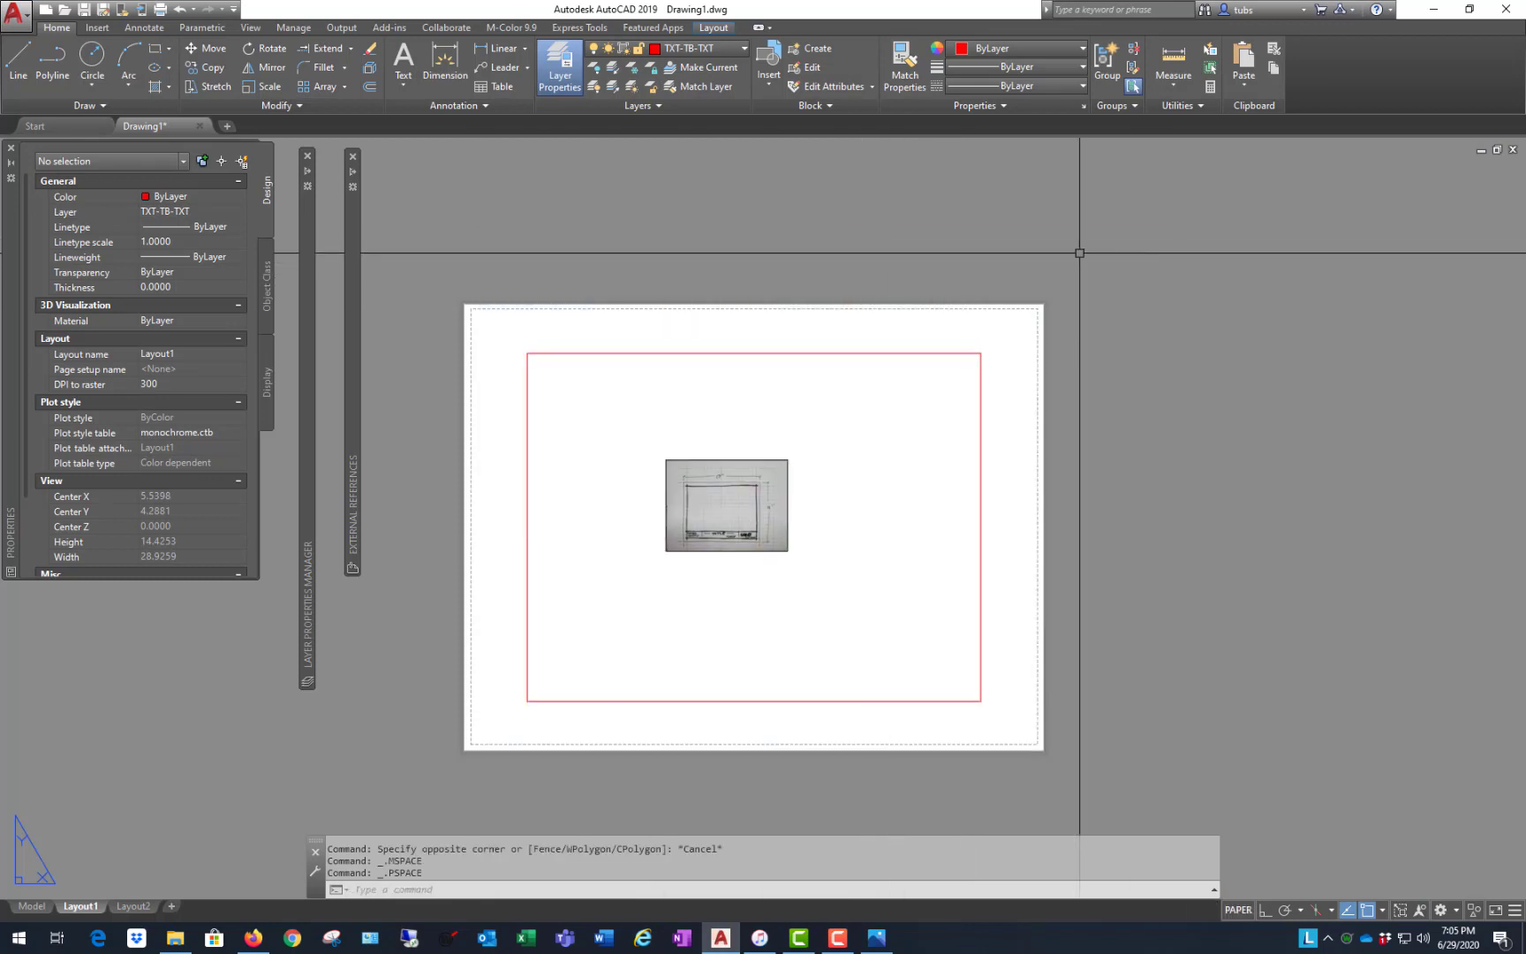
- Insert block TB01 11x17 into Layout1's paper space at insertion point 0,0,0 with scale 1 and rotation 0
{"action": "type", "text": "INS"}
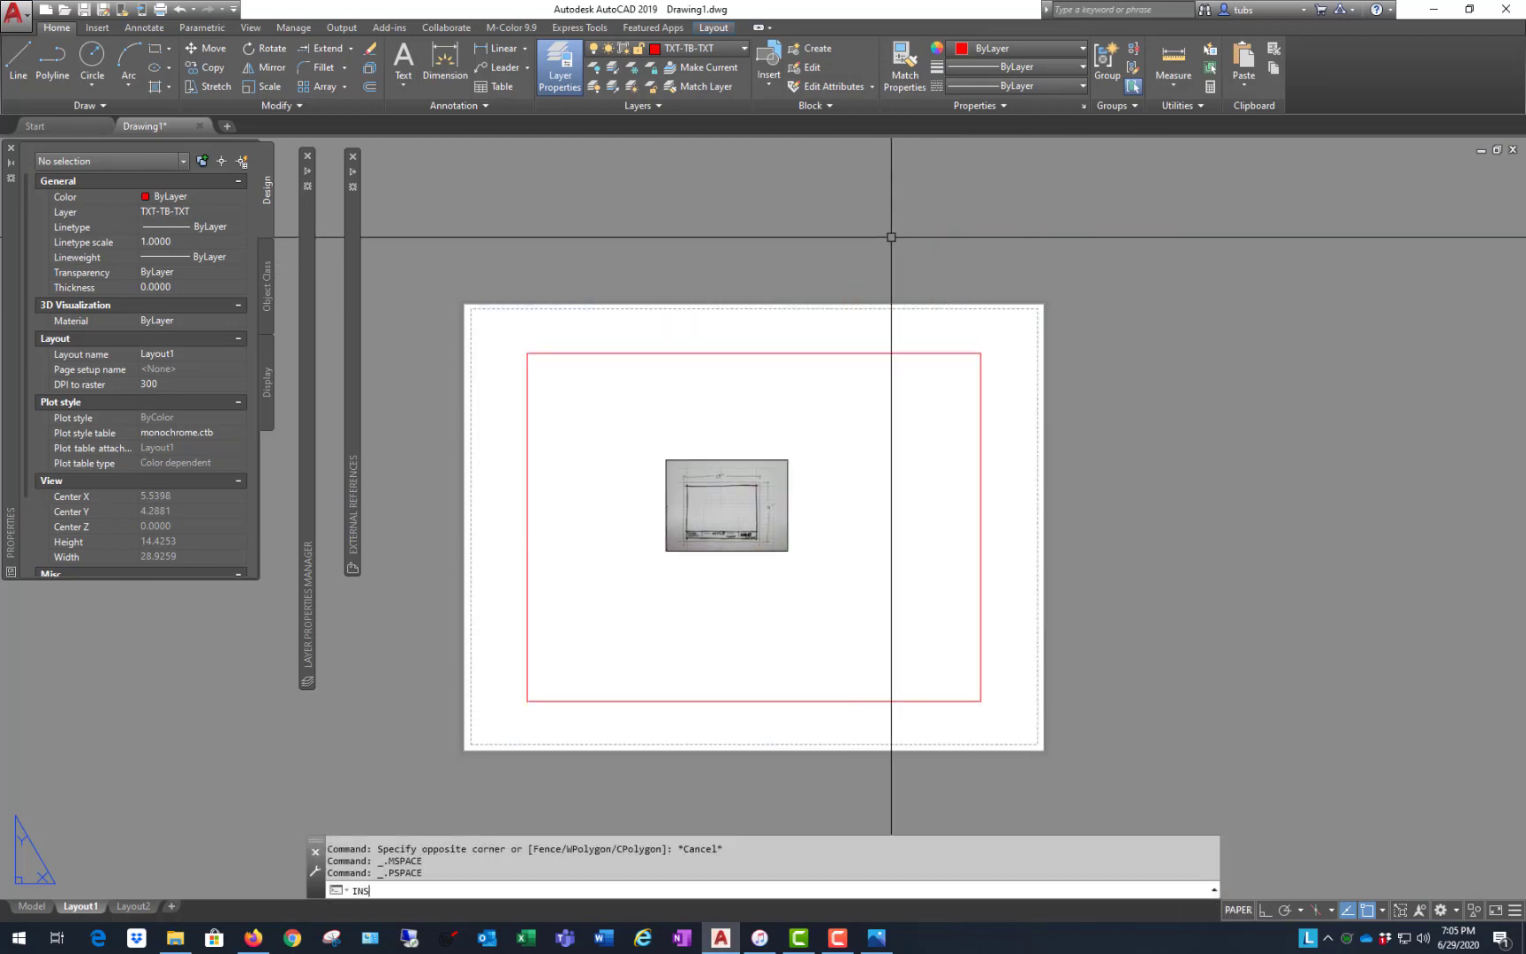
{"action": "type", "text": "ERT"}
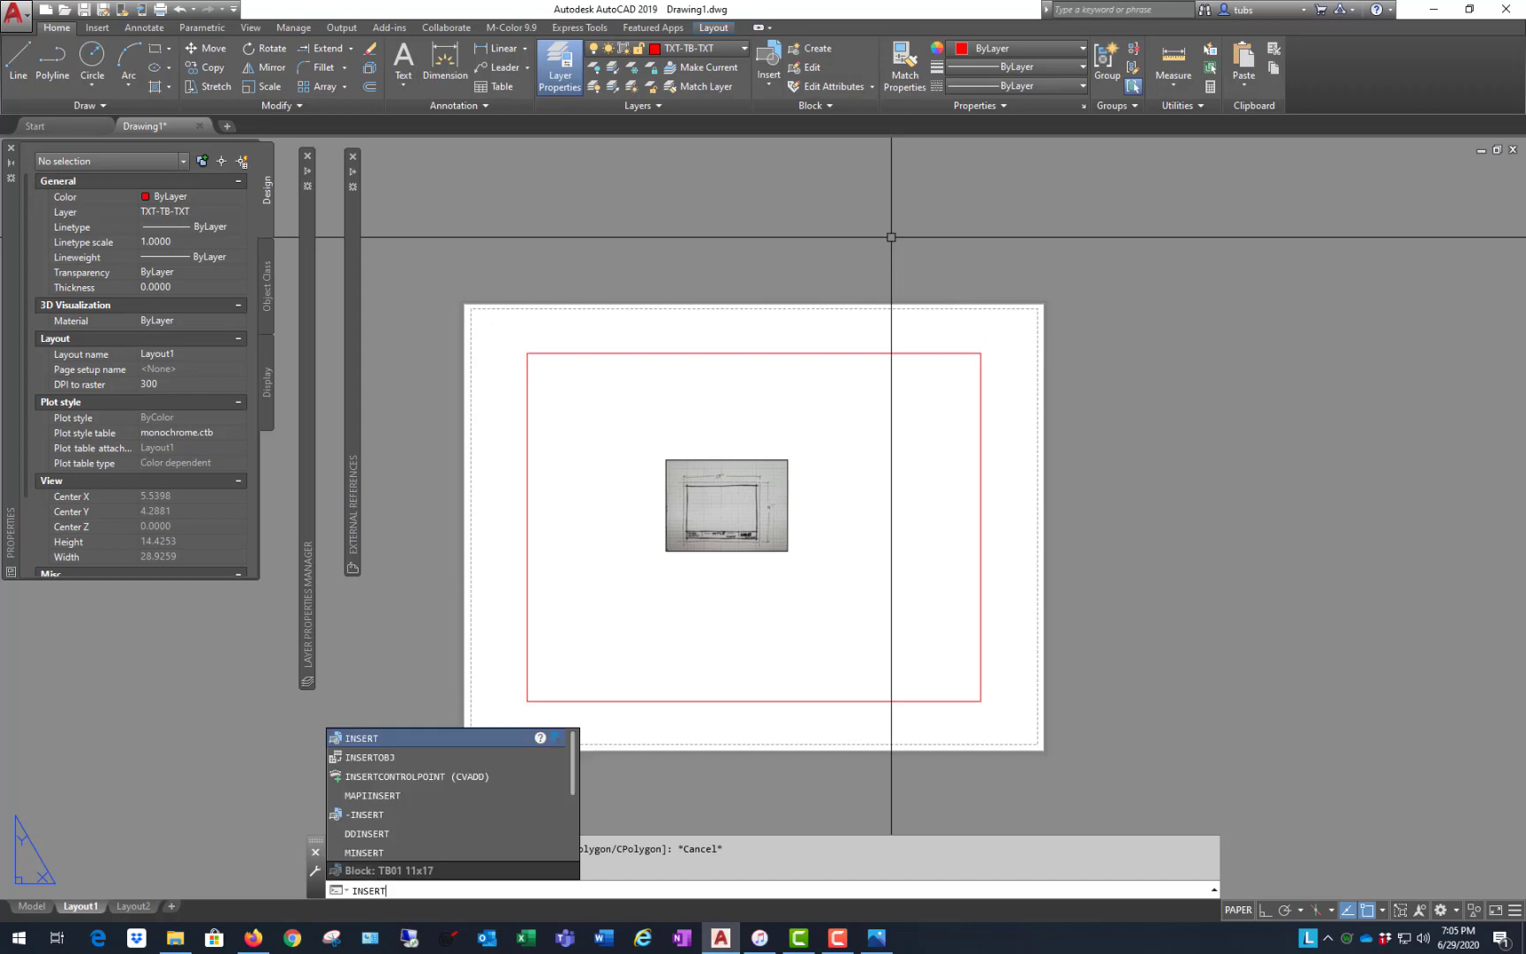
{"action": "key", "text": "Return"}
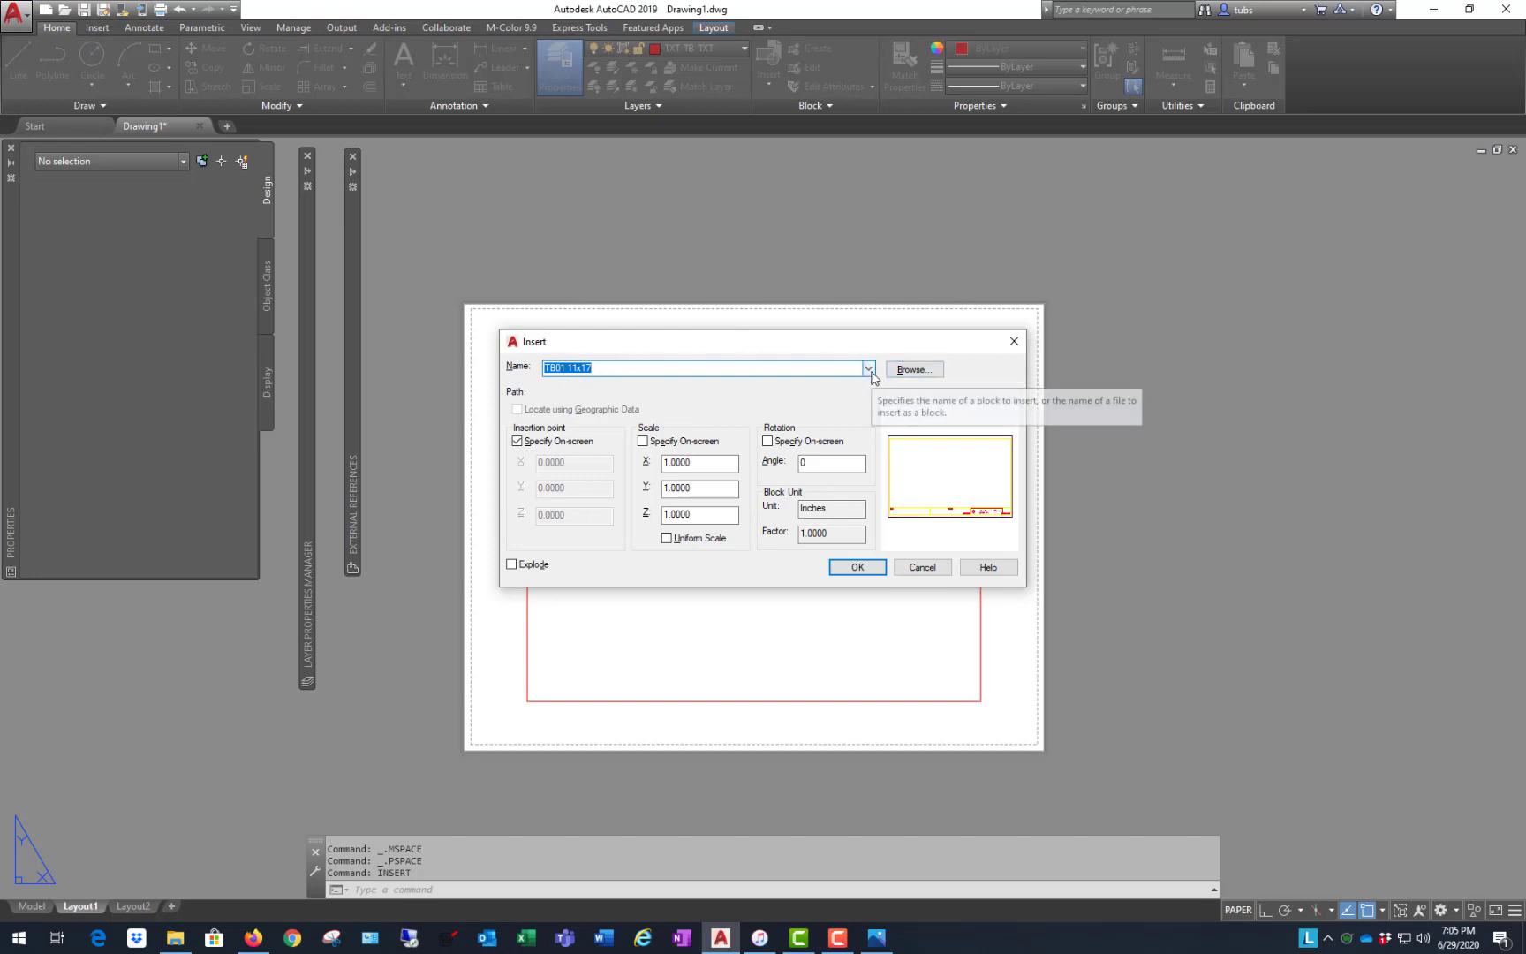
{"action": "left_click", "coordinate": [517, 441]}
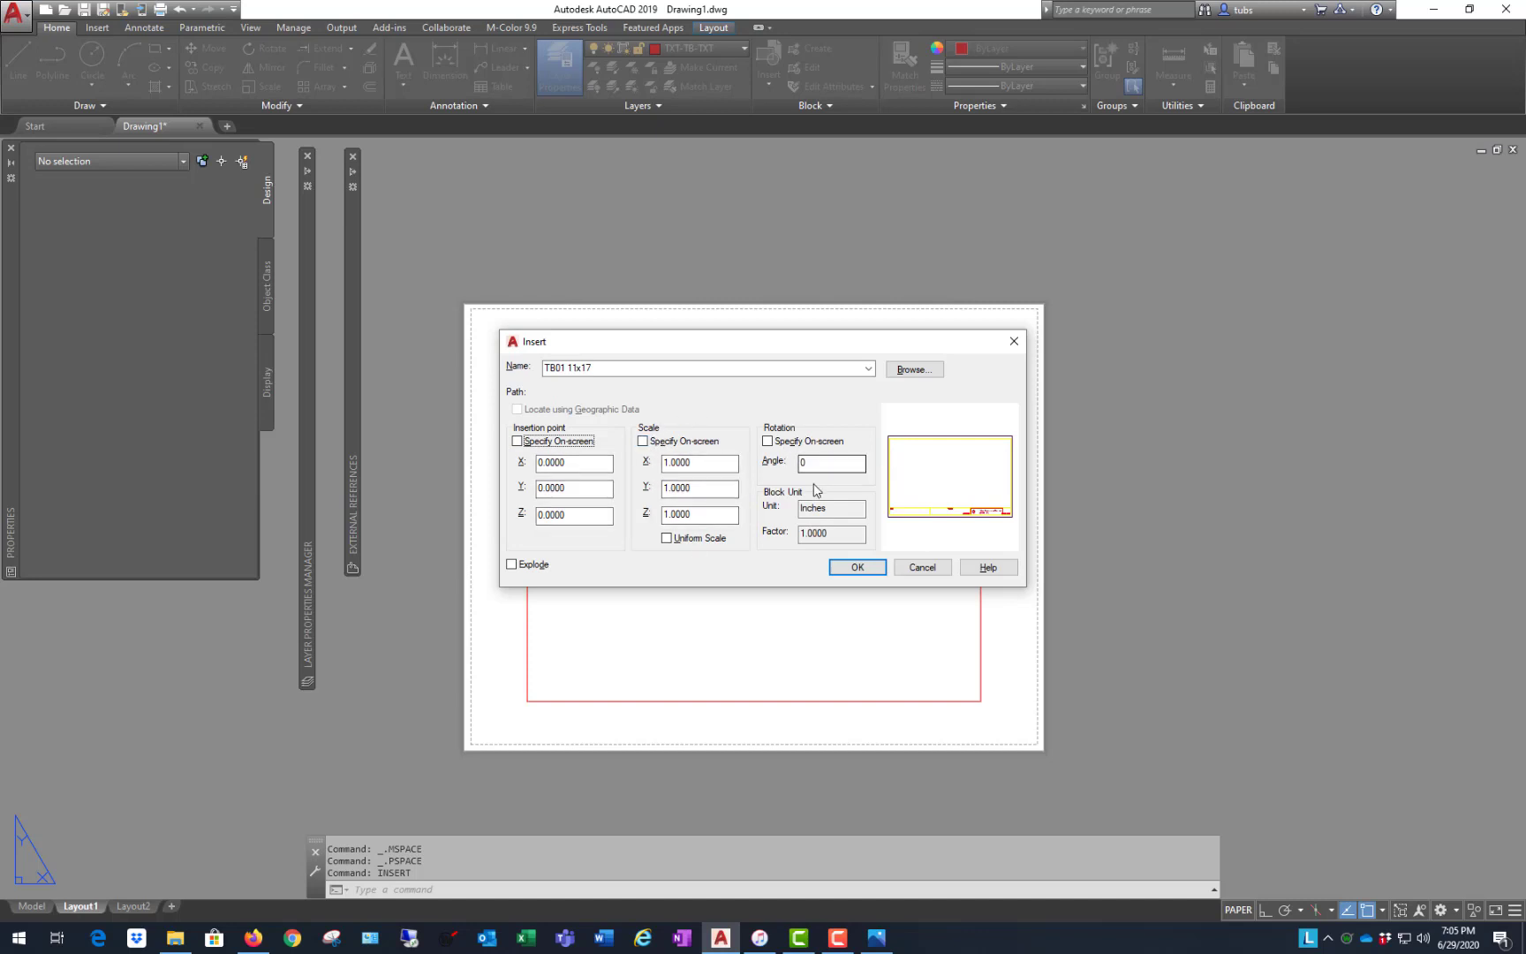
{"action": "left_click", "coordinate": [859, 567]}
{"action": "scroll", "coordinate": [834, 518], "scroll_direction": "down", "scroll_amount": 2}
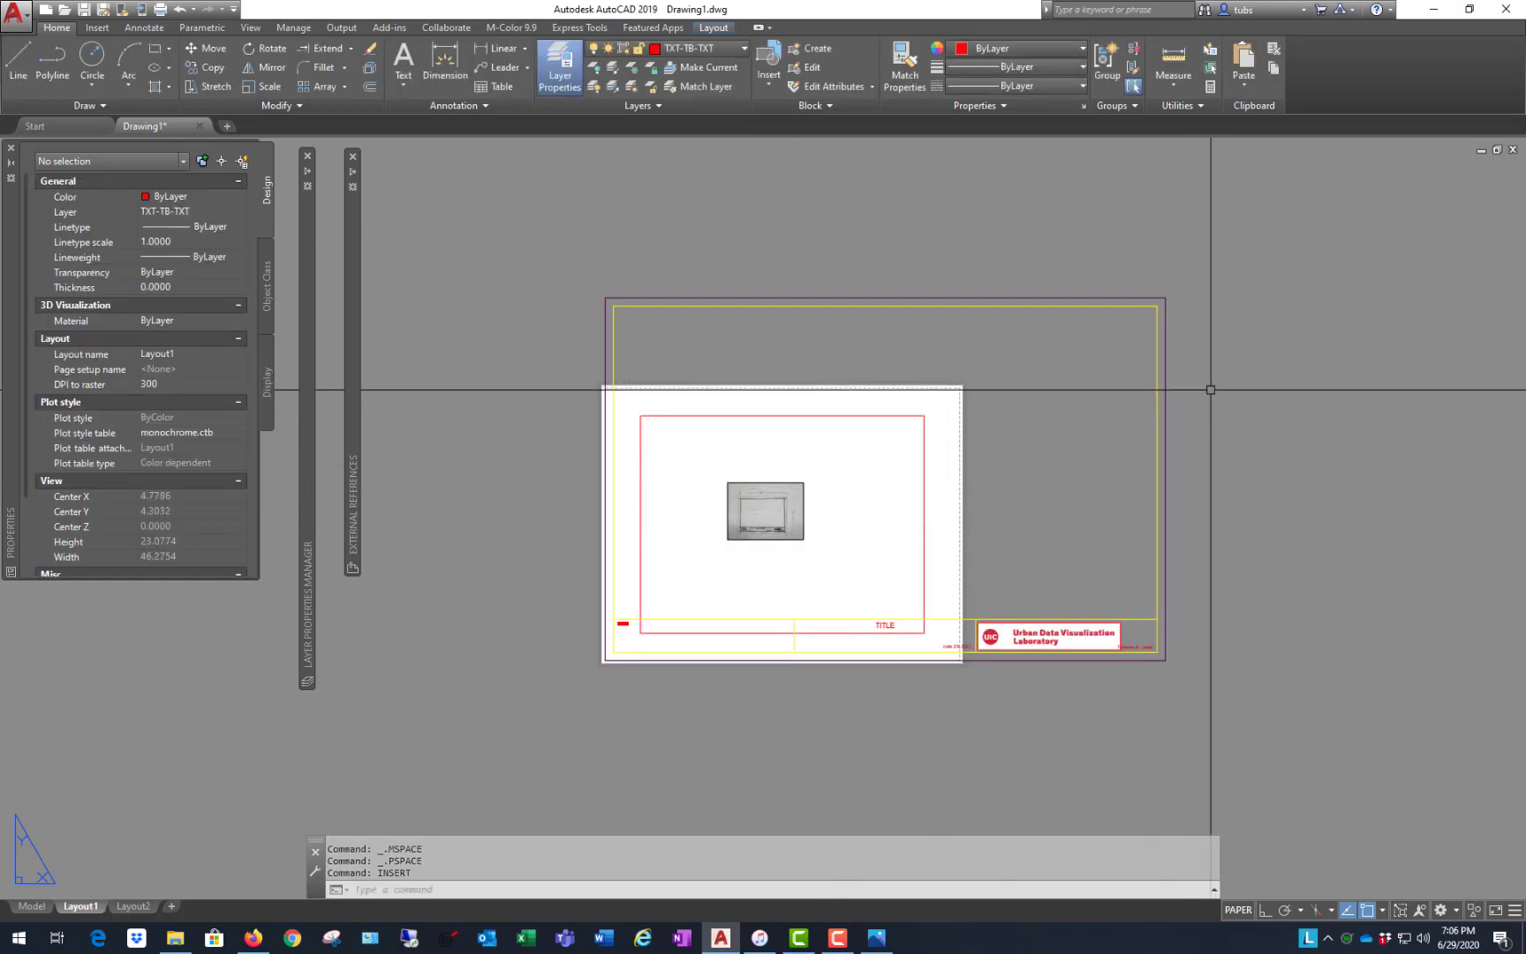
- Examine how the inserted title block sits on the paper, including its lower-left corner and block properties
{"action": "scroll", "coordinate": [1209, 392], "scroll_direction": "up", "scroll_amount": 2}
{"action": "scroll", "coordinate": [1081, 274], "scroll_direction": "down", "scroll_amount": 2}
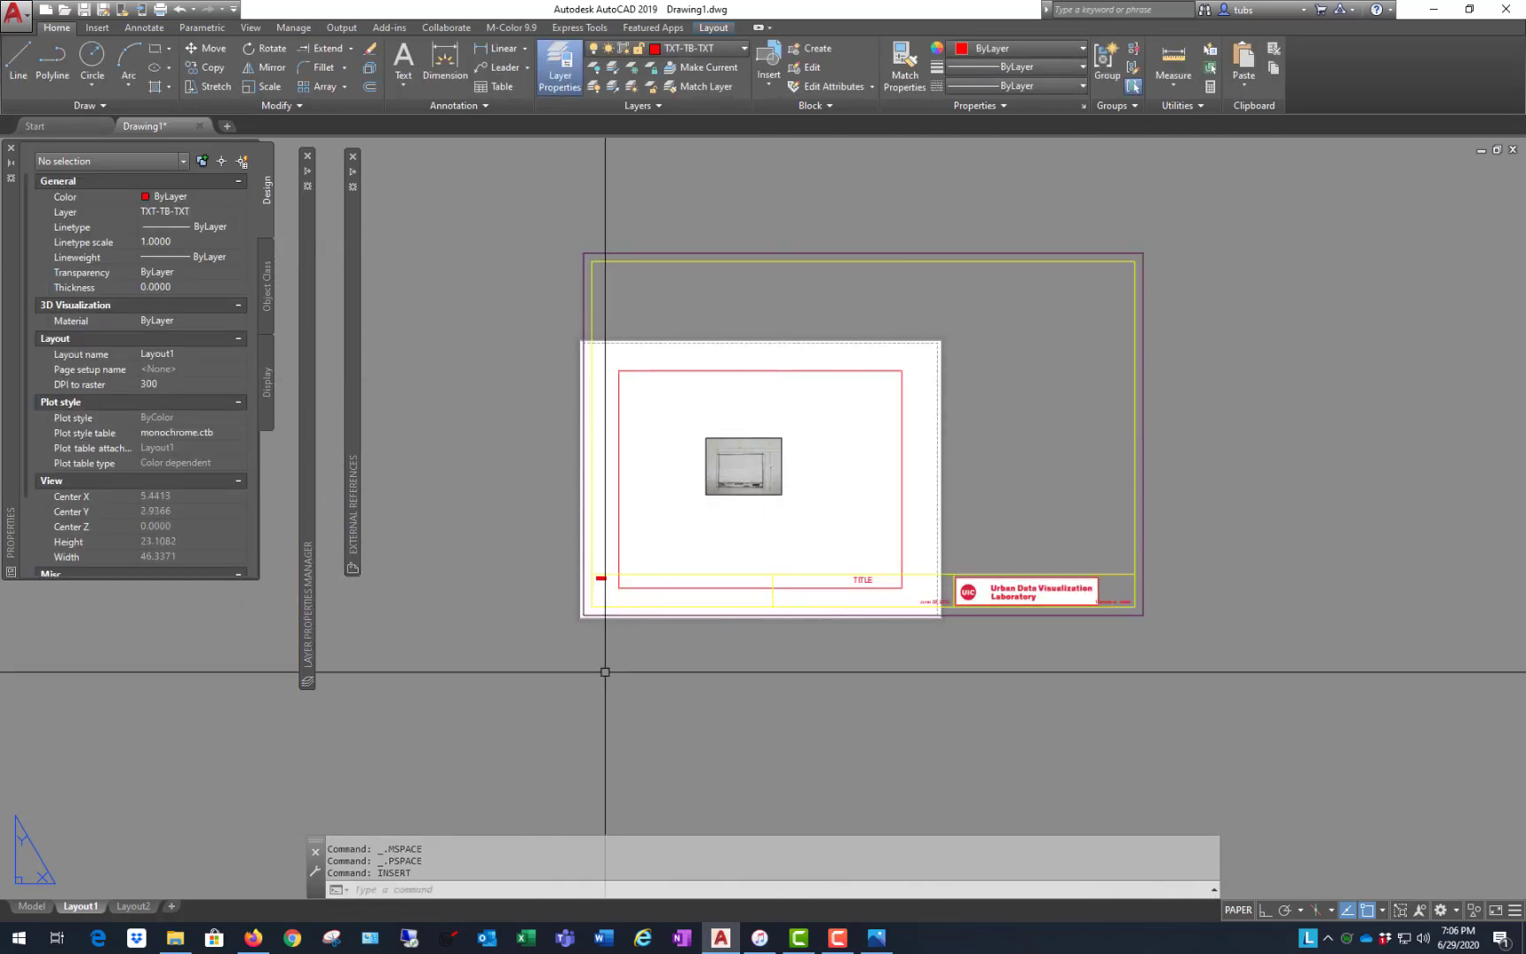
{"action": "scroll", "coordinate": [606, 600], "scroll_direction": "up", "scroll_amount": 6}
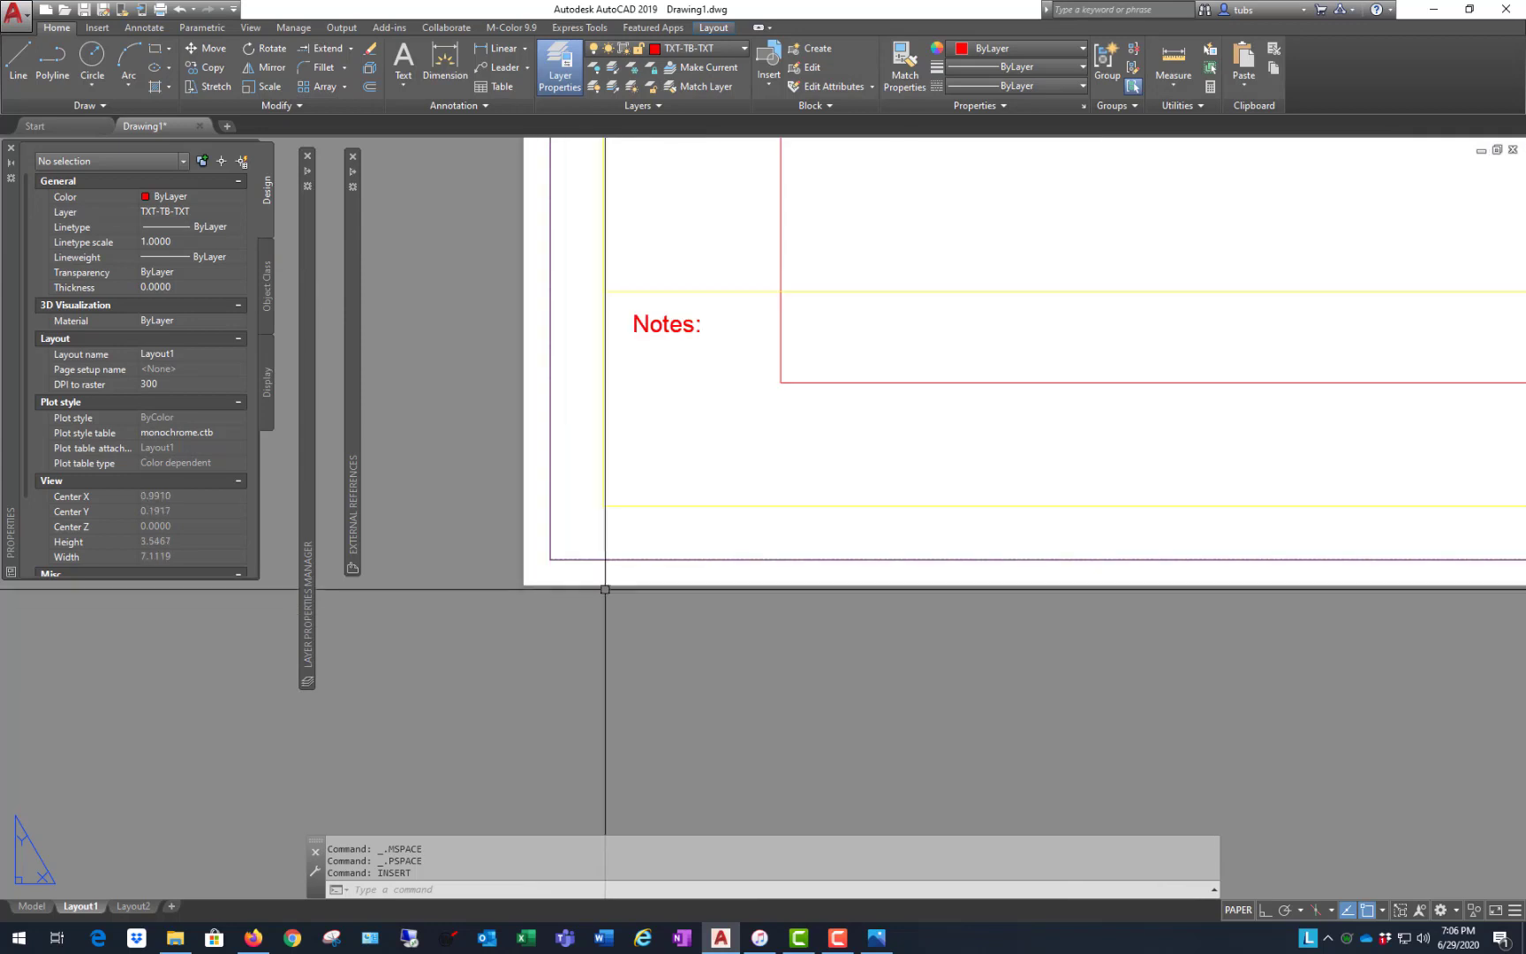
{"action": "left_click", "coordinate": [604, 559]}
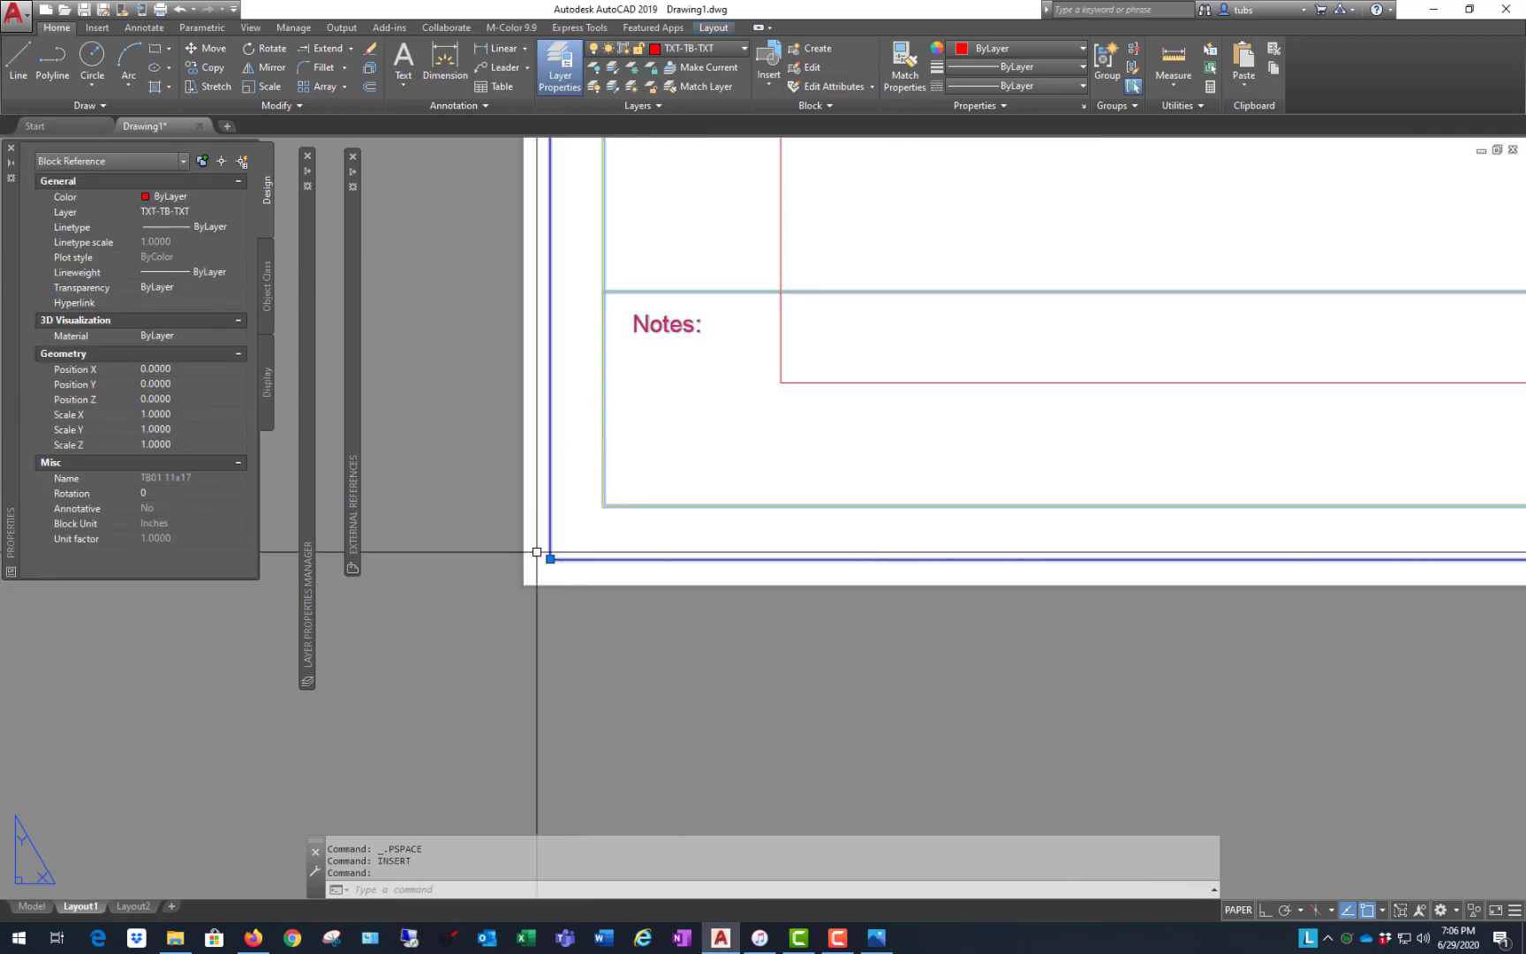
{"action": "scroll", "coordinate": [588, 617], "scroll_direction": "down", "scroll_amount": 5}
{"action": "key", "text": "Escape"}
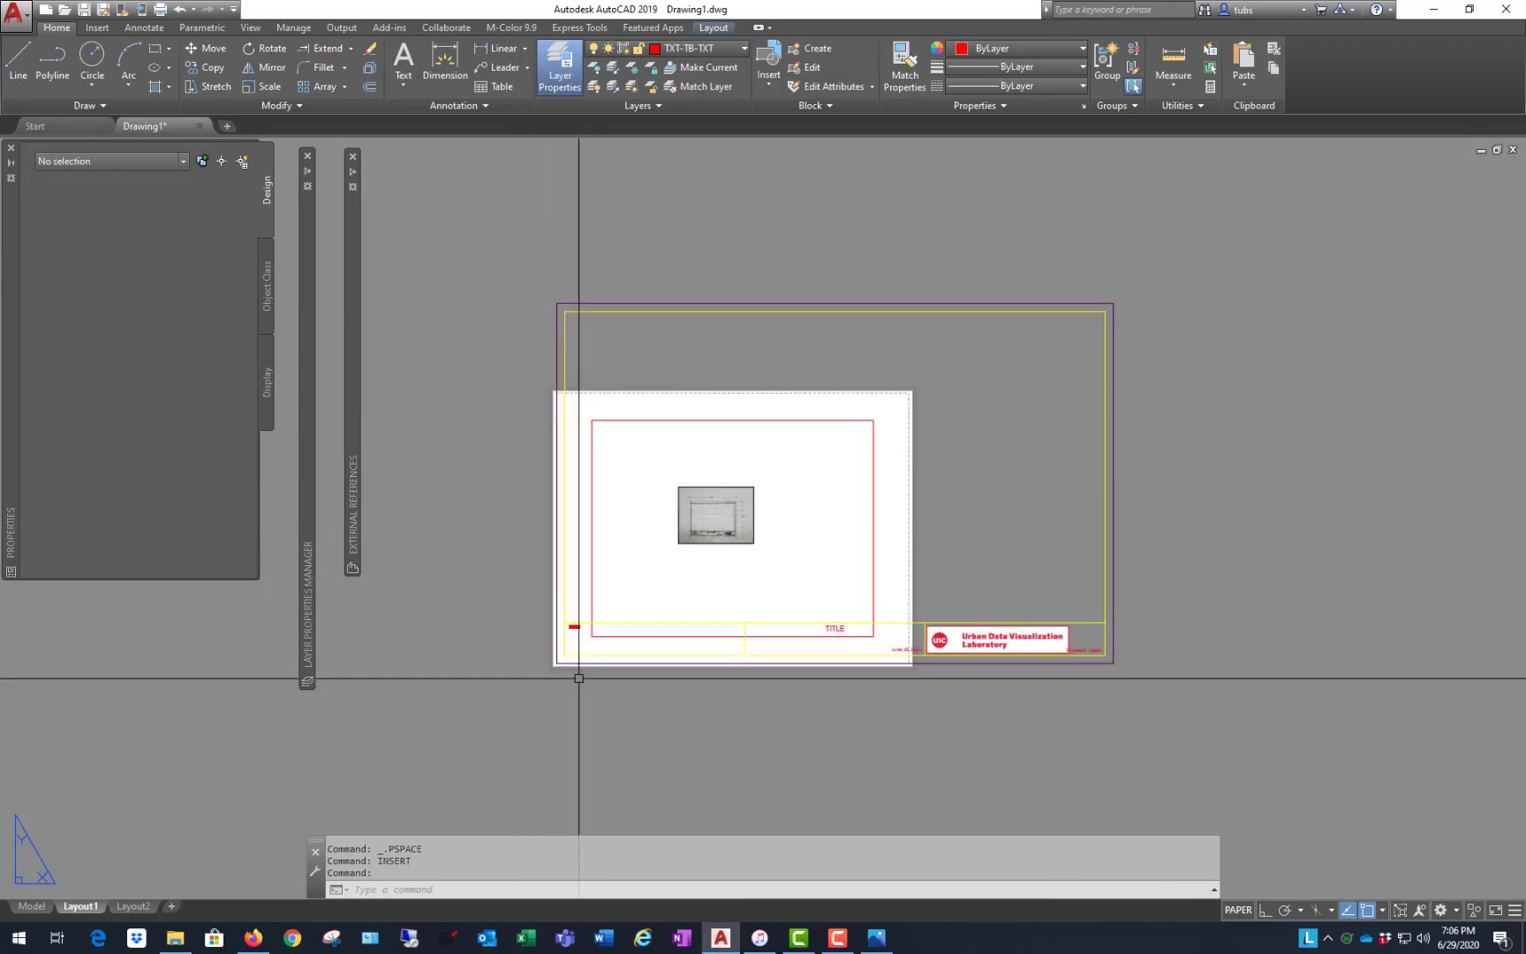
{"action": "scroll", "coordinate": [874, 460], "scroll_direction": "up", "scroll_amount": 2}
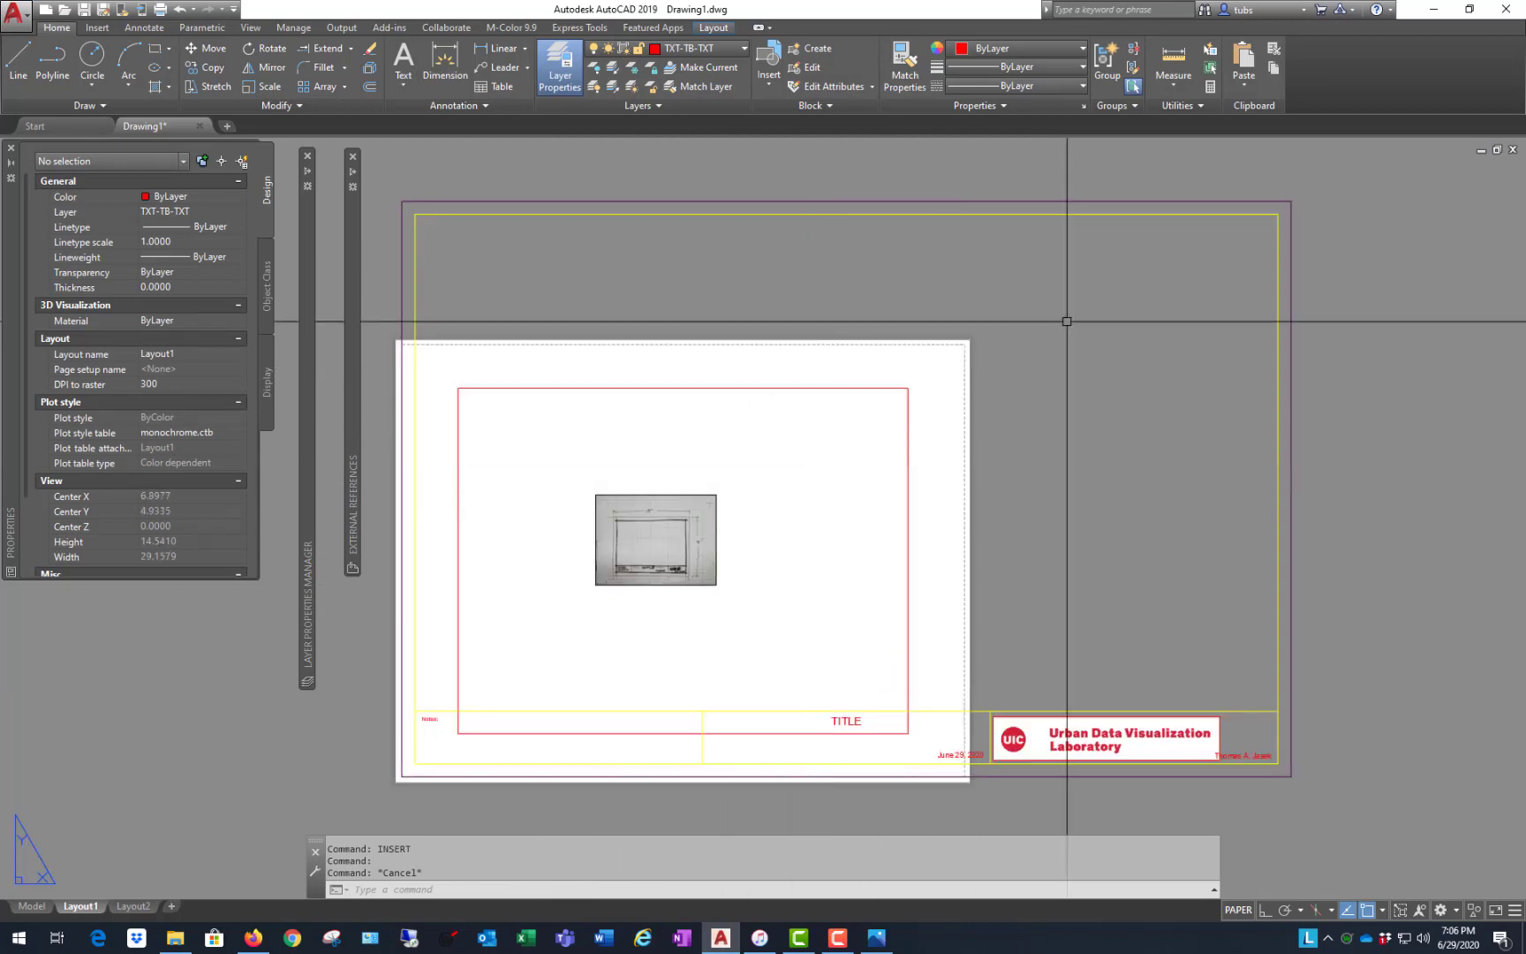
{"action": "left_click", "coordinate": [1068, 214]}
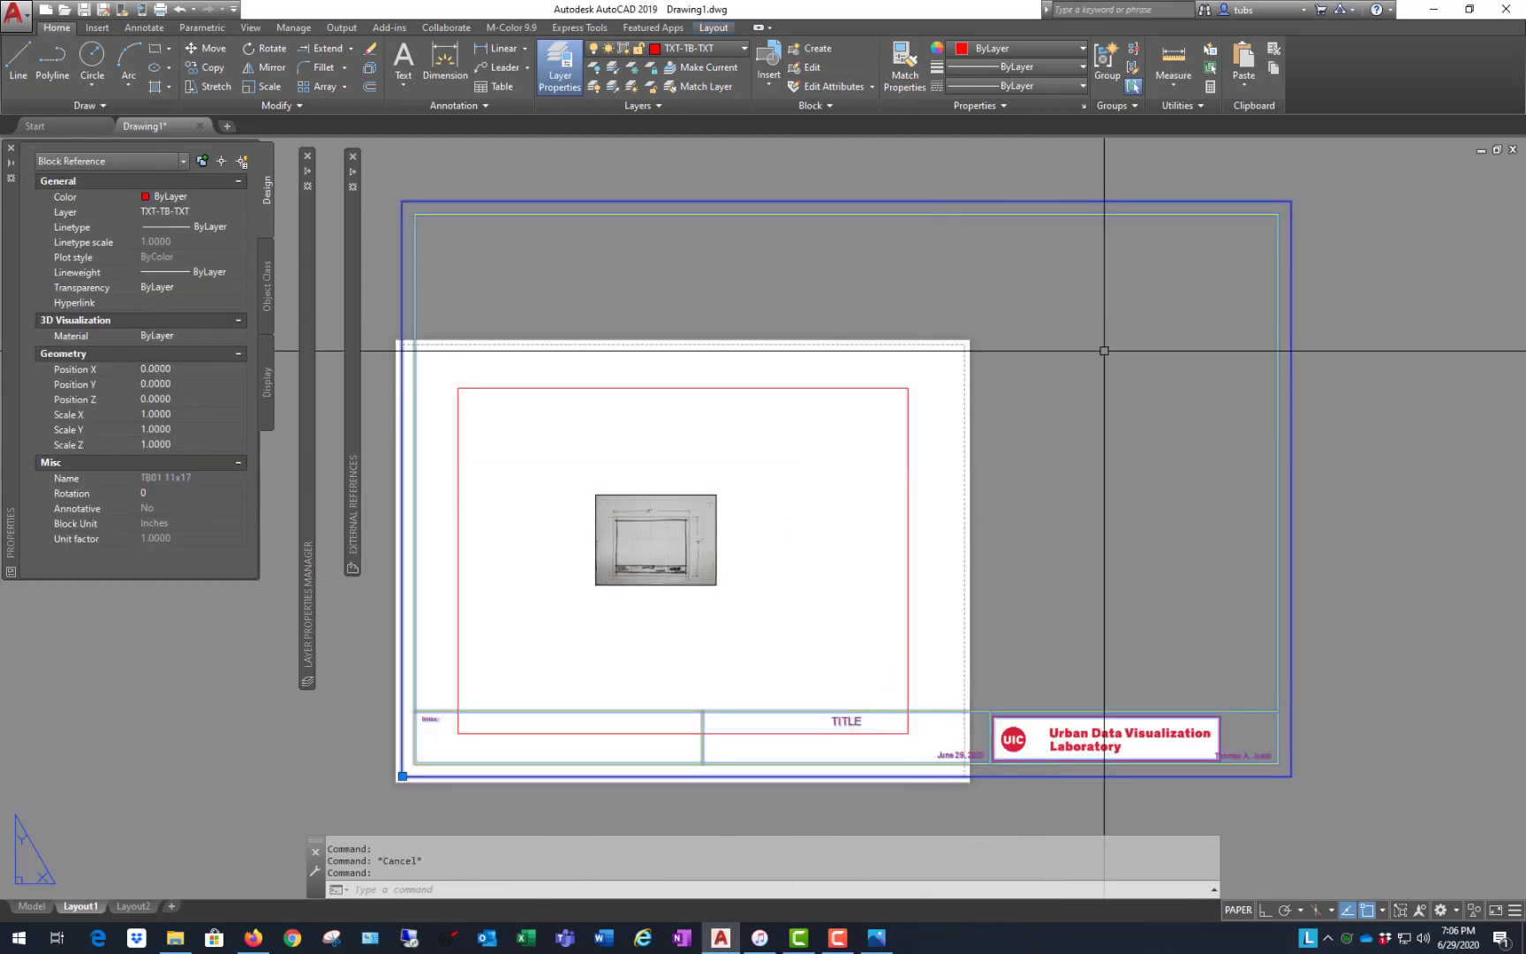
{"action": "key", "text": "Escape"}
- Measure the width of the title block's outer border along its upper edge
{"action": "type", "text": "DIS"}
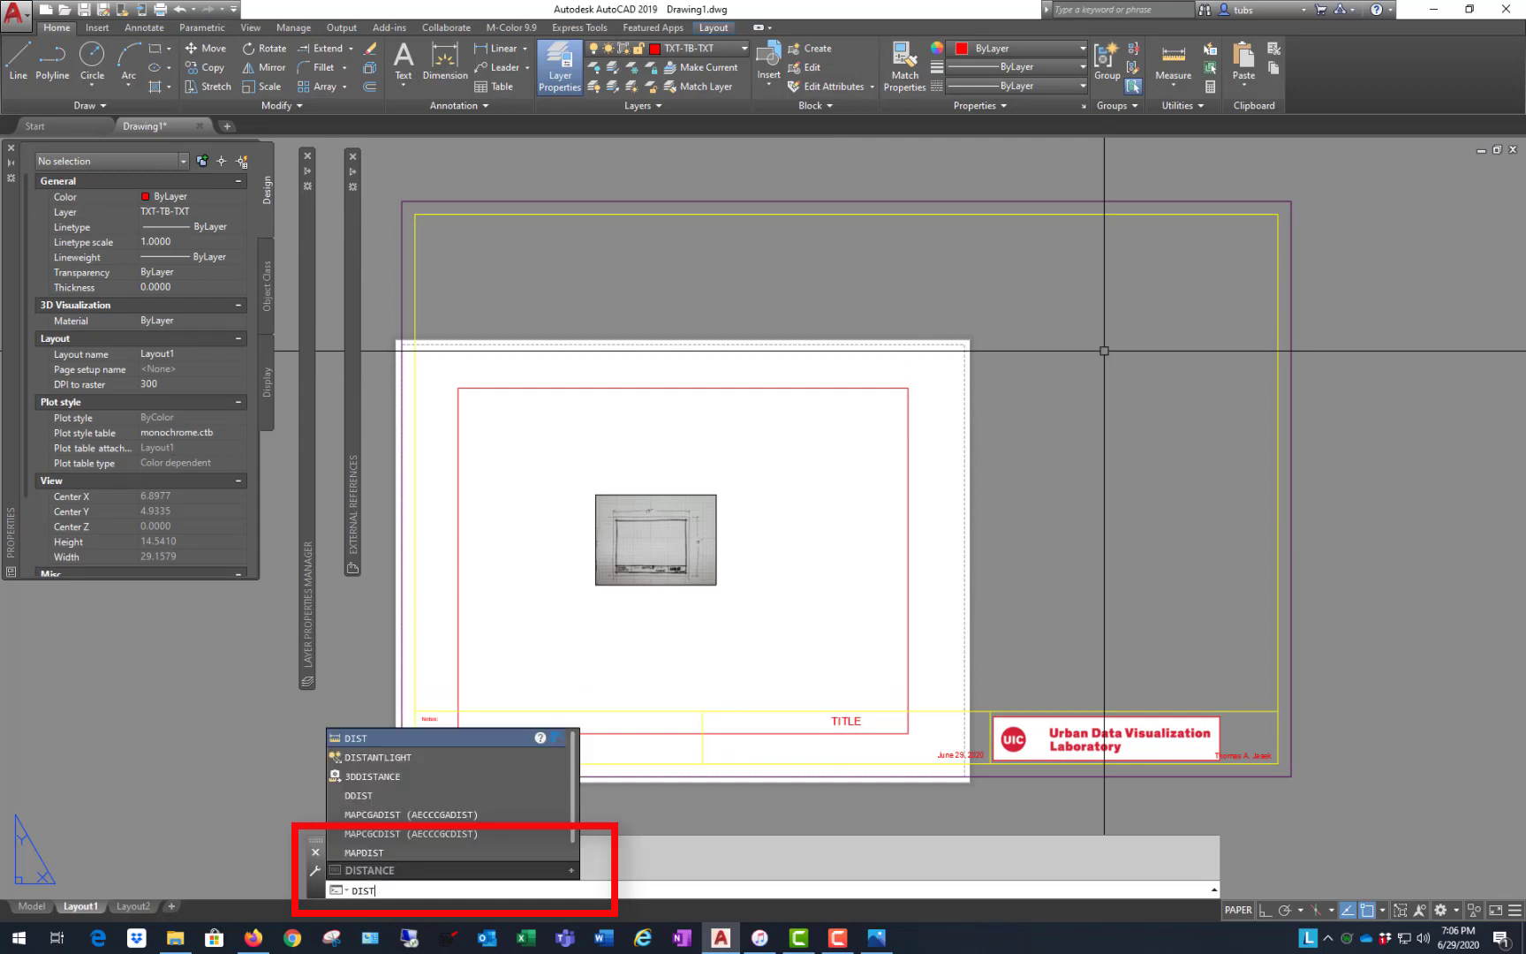
{"action": "type", "text": "T"}
{"action": "key", "text": "Return"}
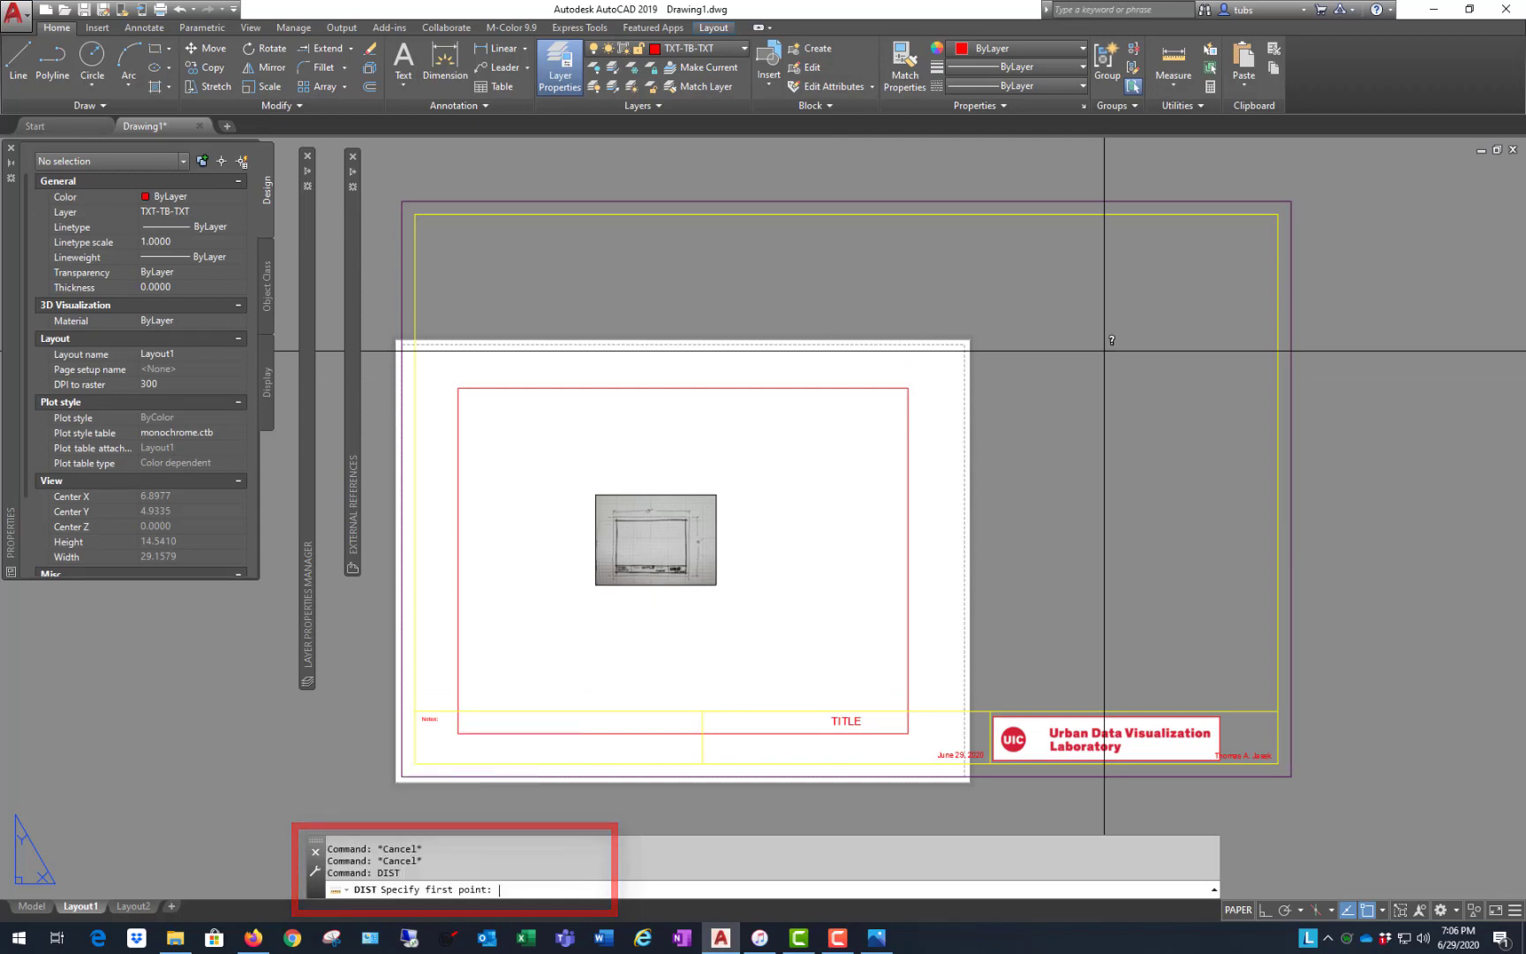
{"action": "left_click", "coordinate": [447, 194]}
{"action": "left_click", "coordinate": [1292, 205]}
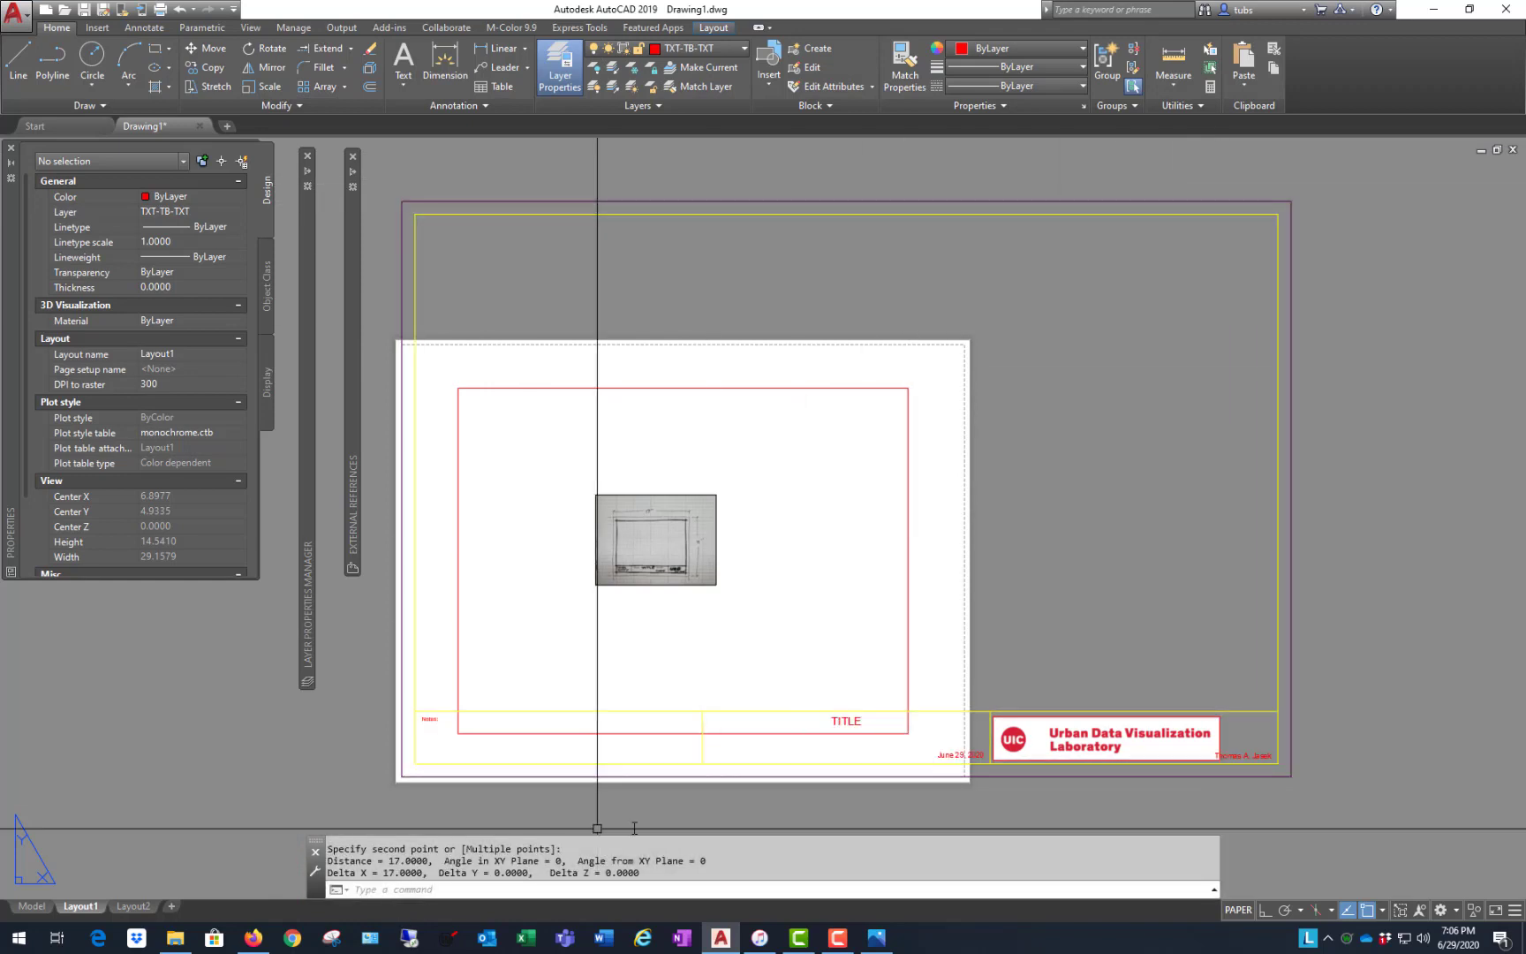
- Measure the height of the title block's outer border along its right edge
{"action": "key", "text": "Return"}
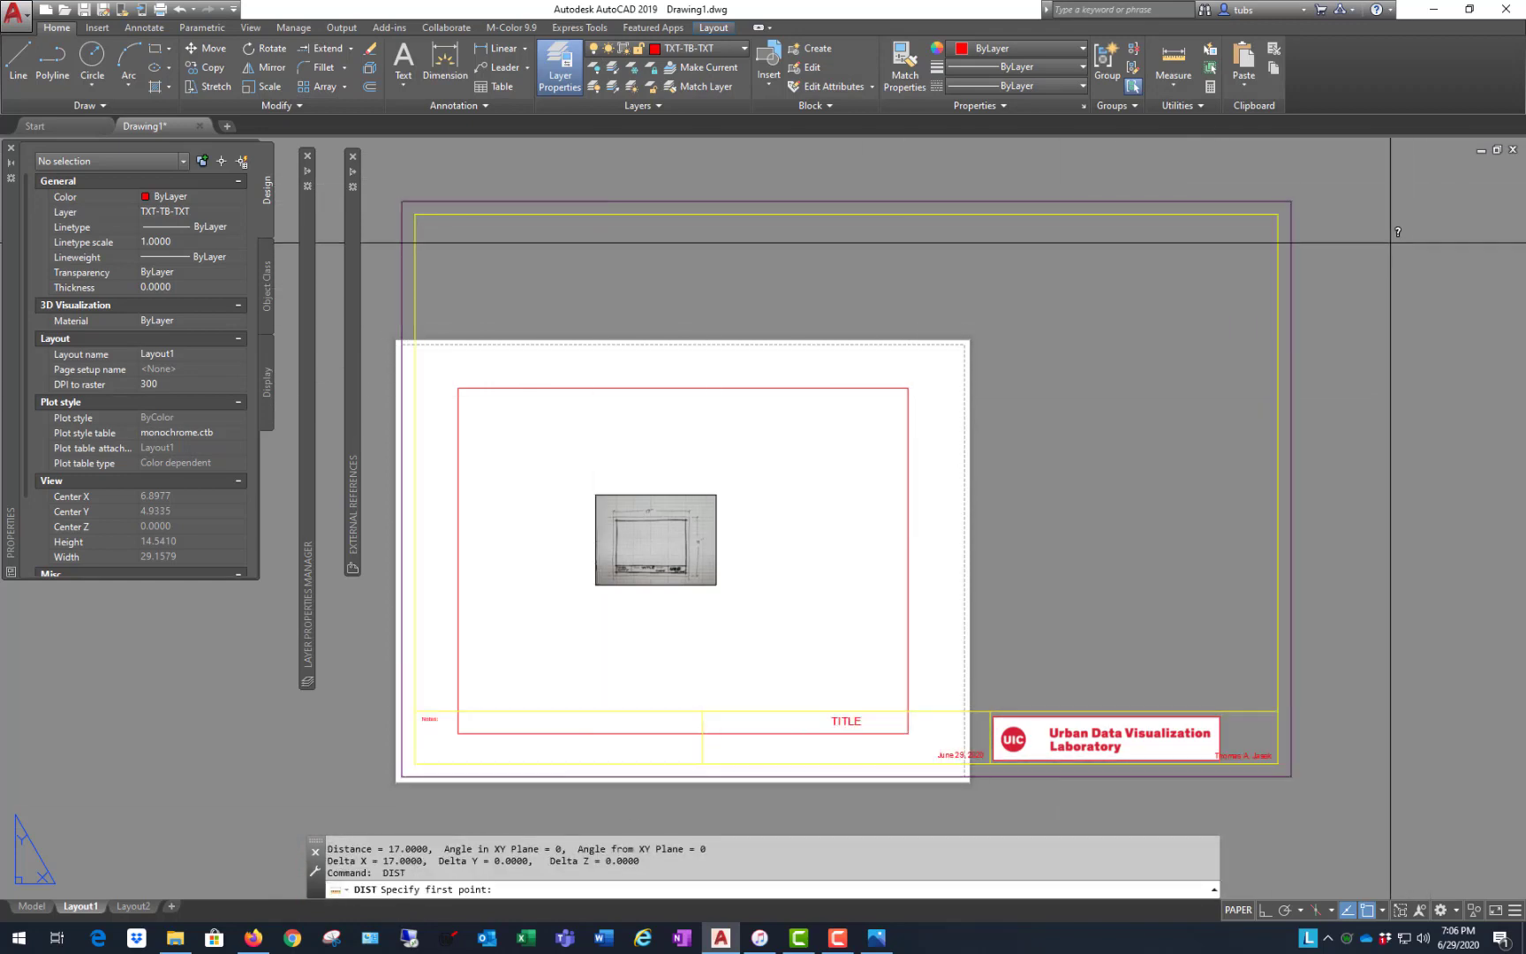
{"action": "left_click", "coordinate": [1293, 224]}
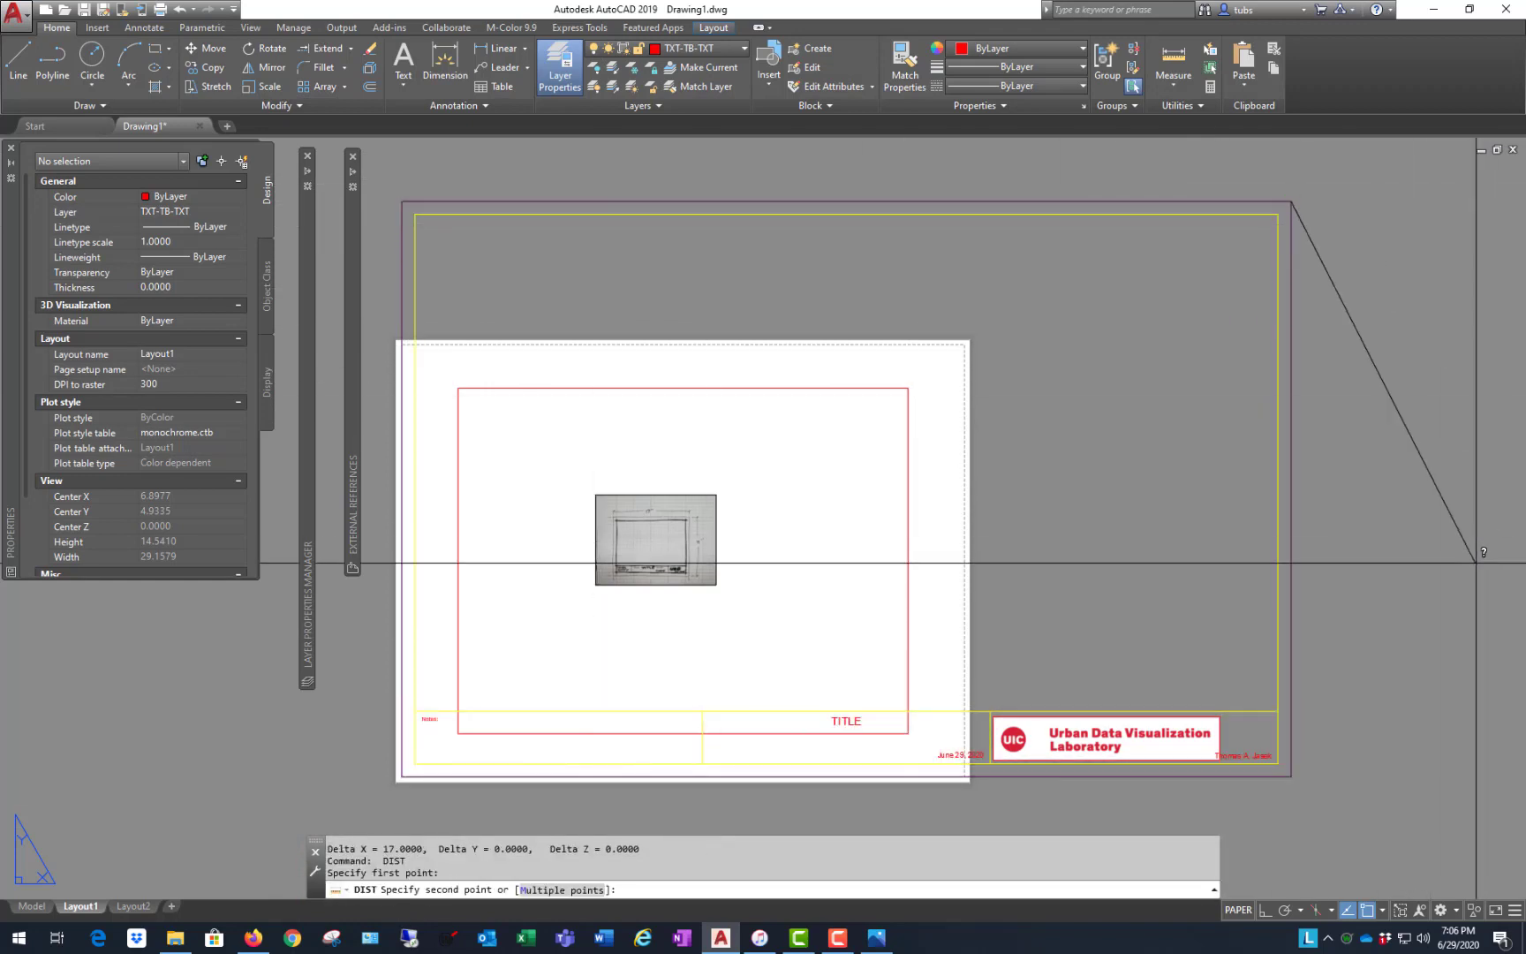
{"action": "left_click", "coordinate": [1294, 738]}
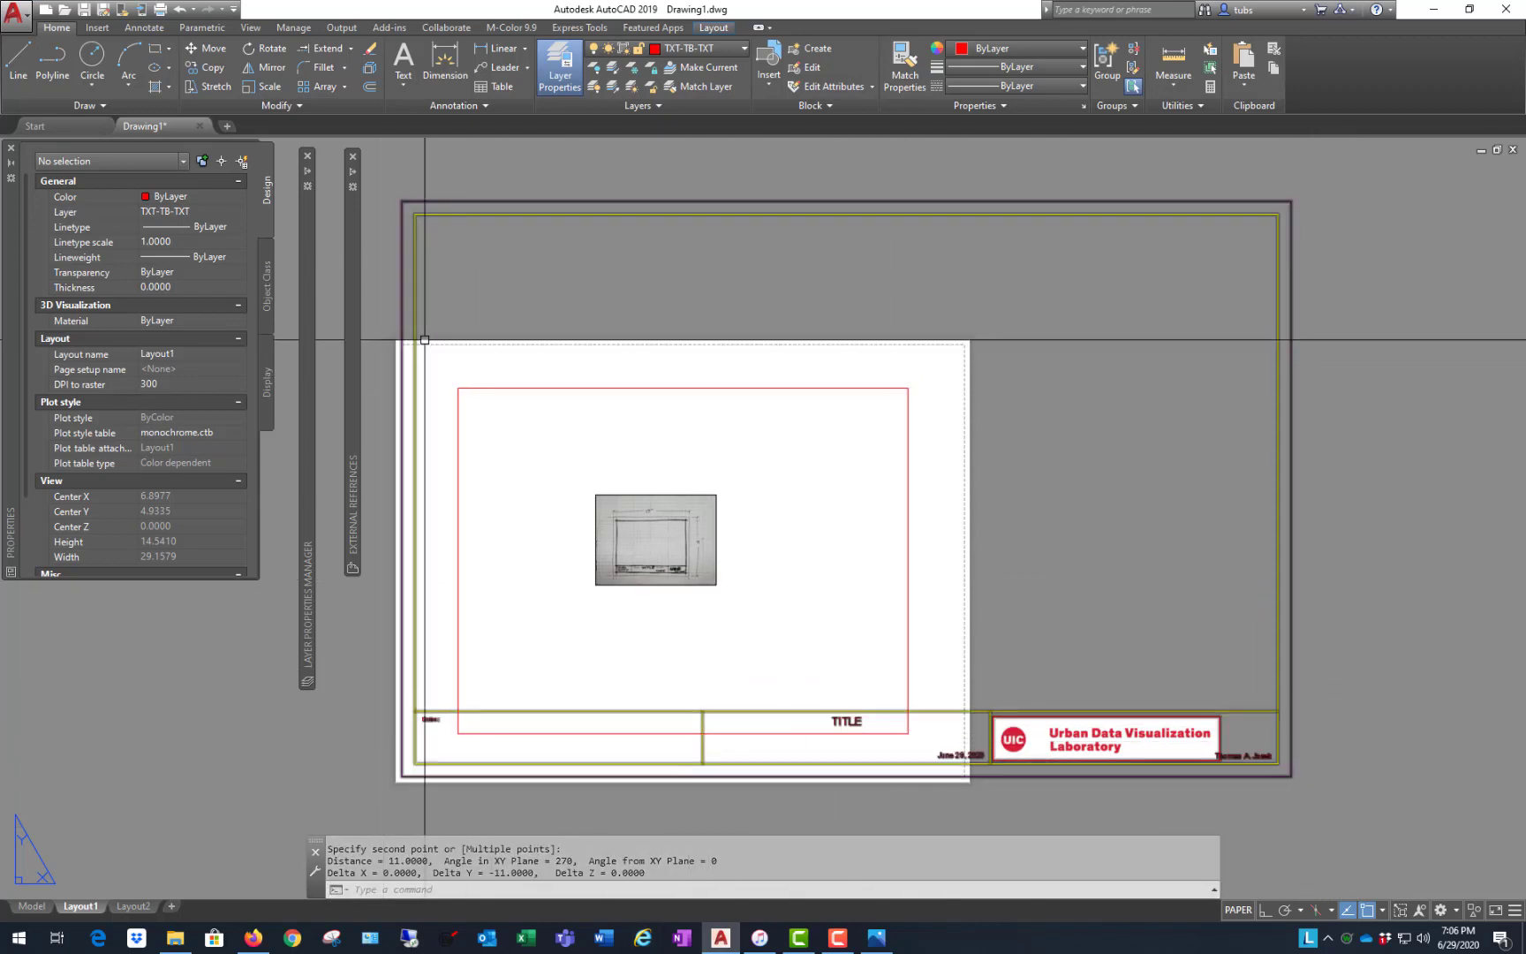
{"action": "scroll", "coordinate": [915, 408], "scroll_direction": "down", "scroll_amount": 2}
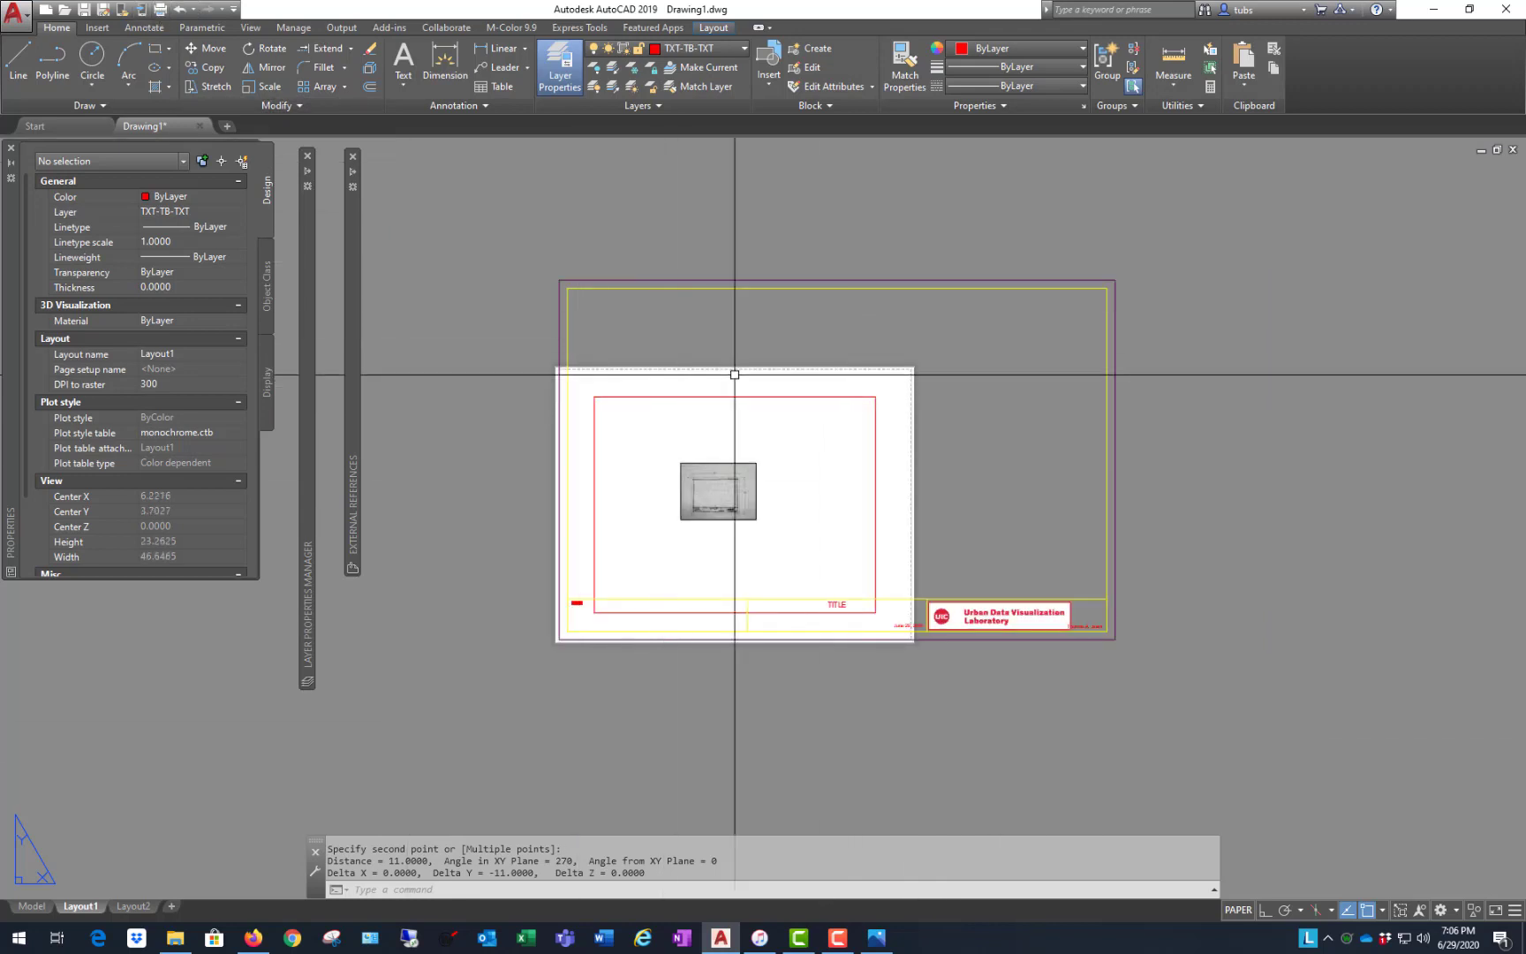
- Modify Layout1's page setup to use Tabloid paper and display plot styles
{"action": "mouse_move", "coordinate": [92, 905]}
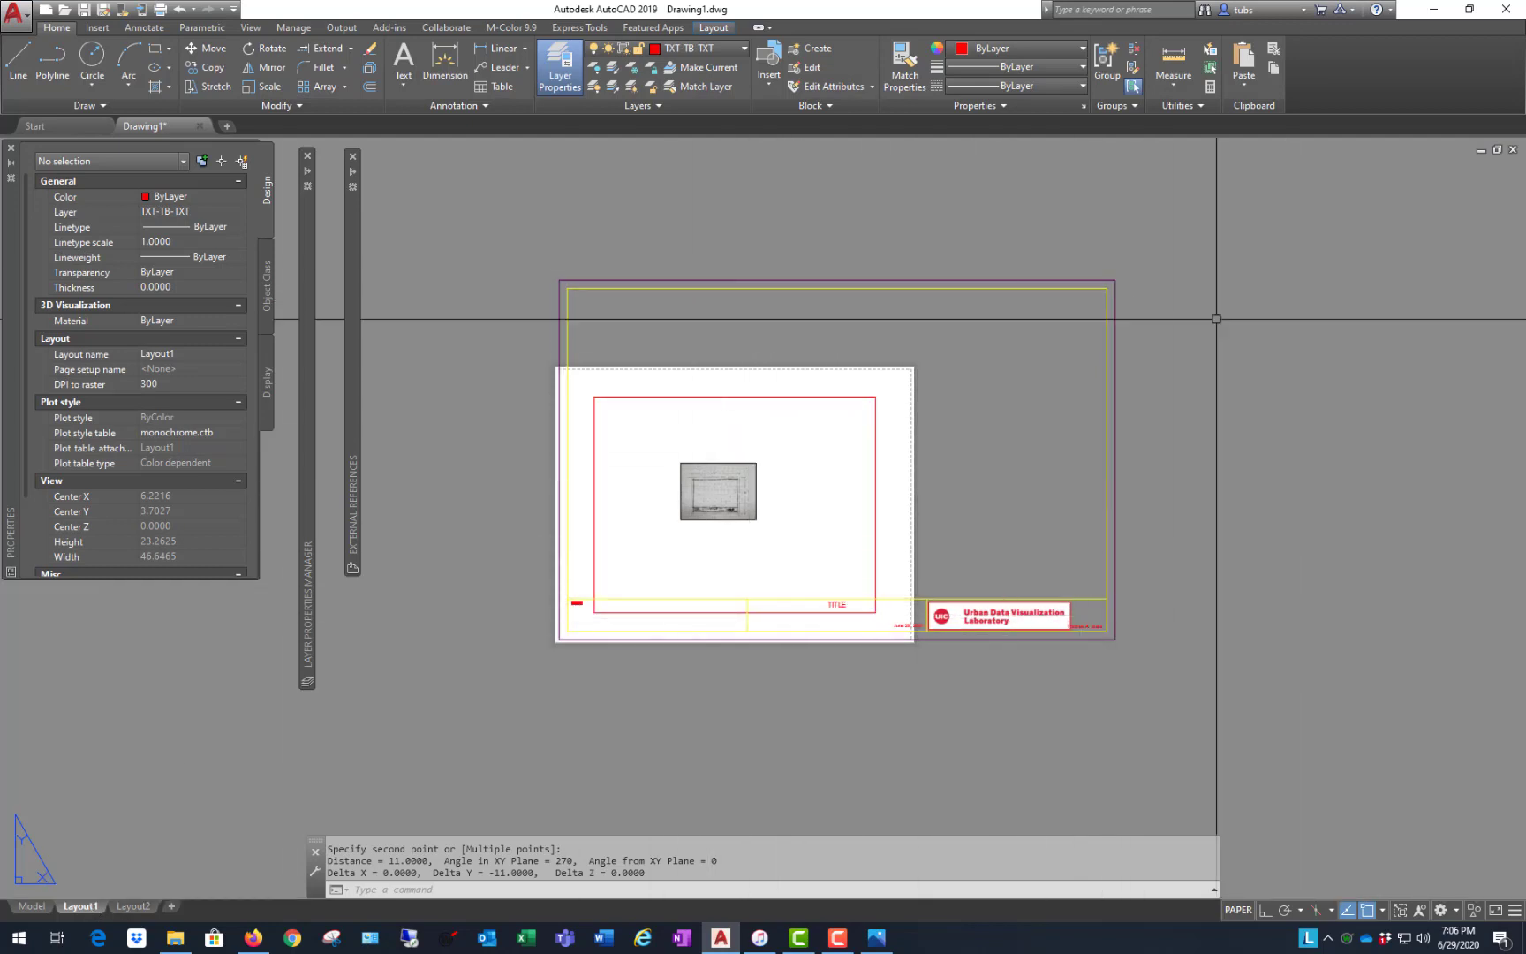
{"action": "right_click", "coordinate": [88, 907]}
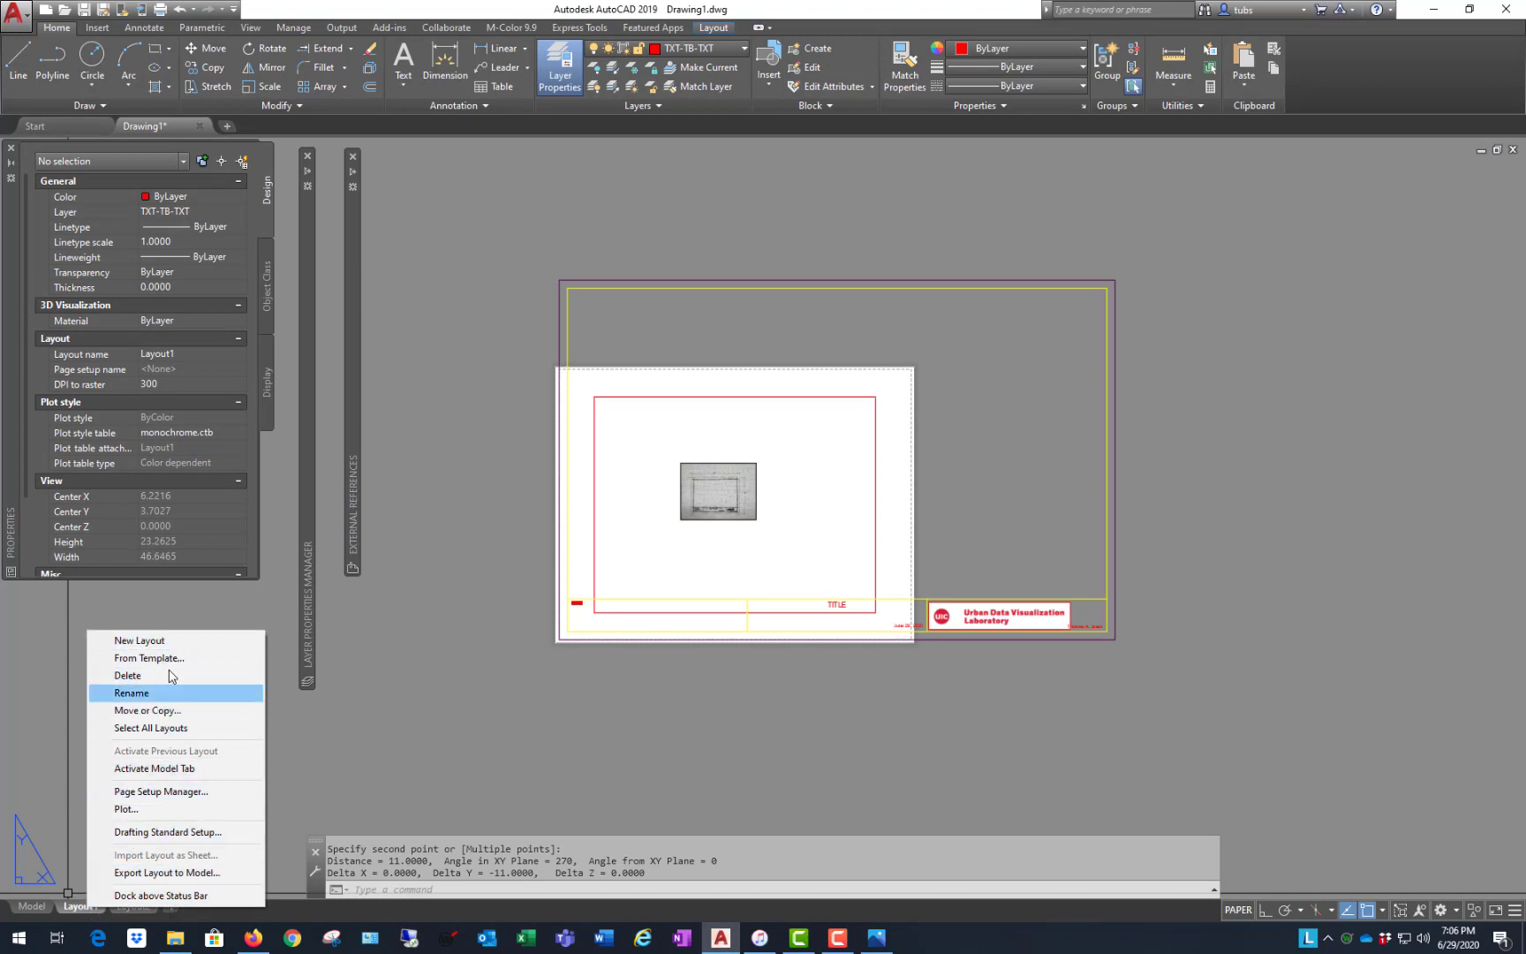
{"action": "left_click", "coordinate": [160, 792]}
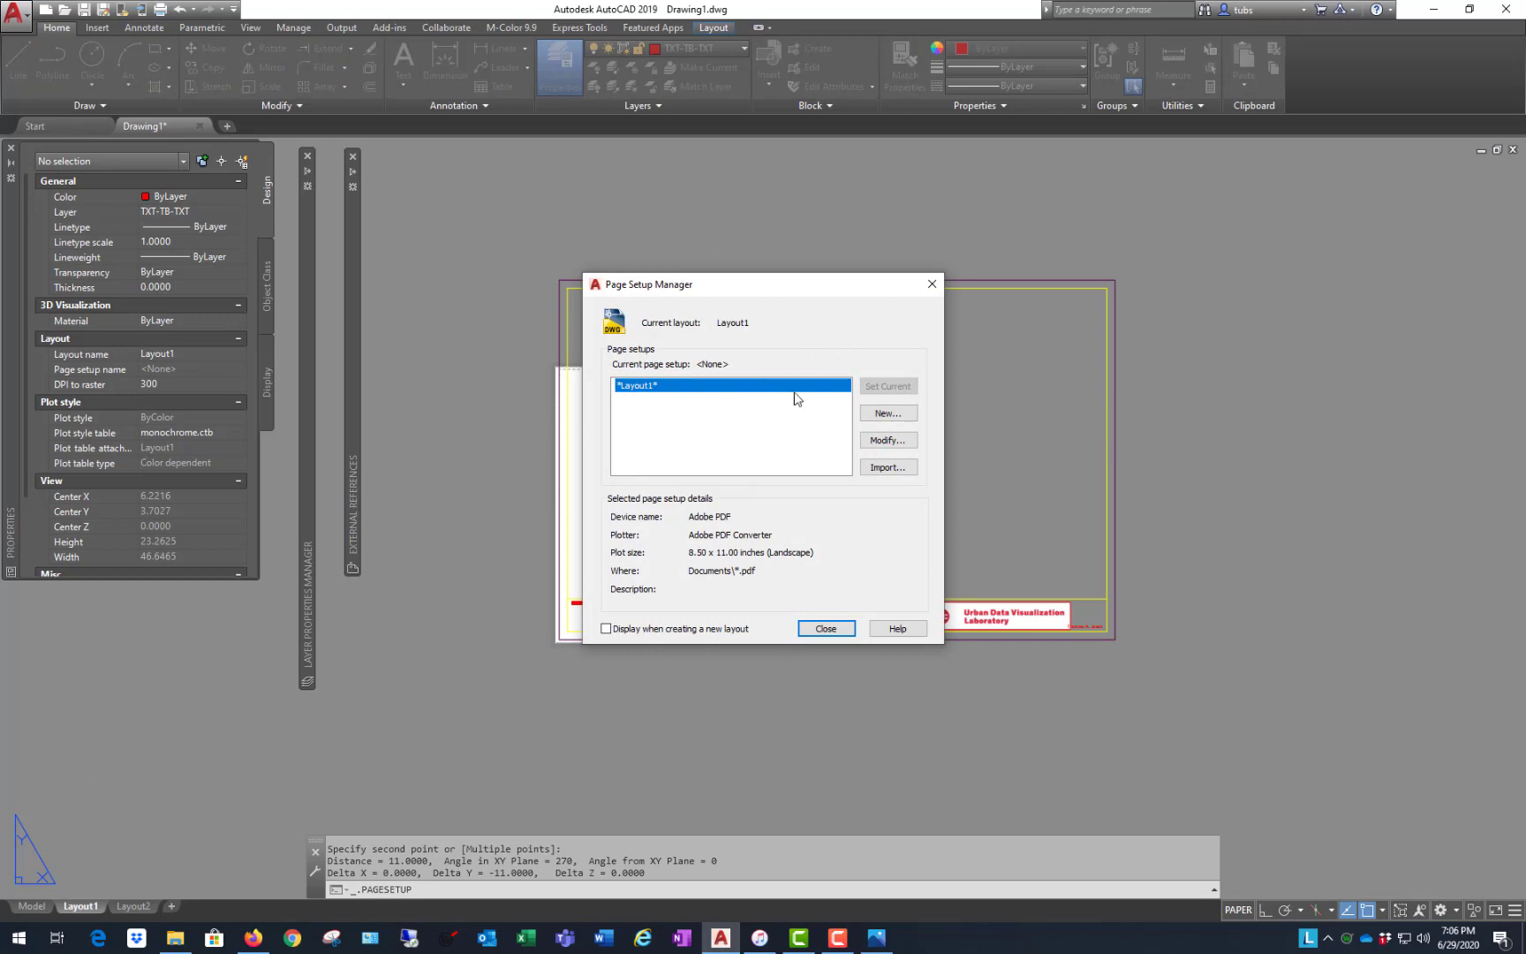
{"action": "left_click", "coordinate": [890, 439]}
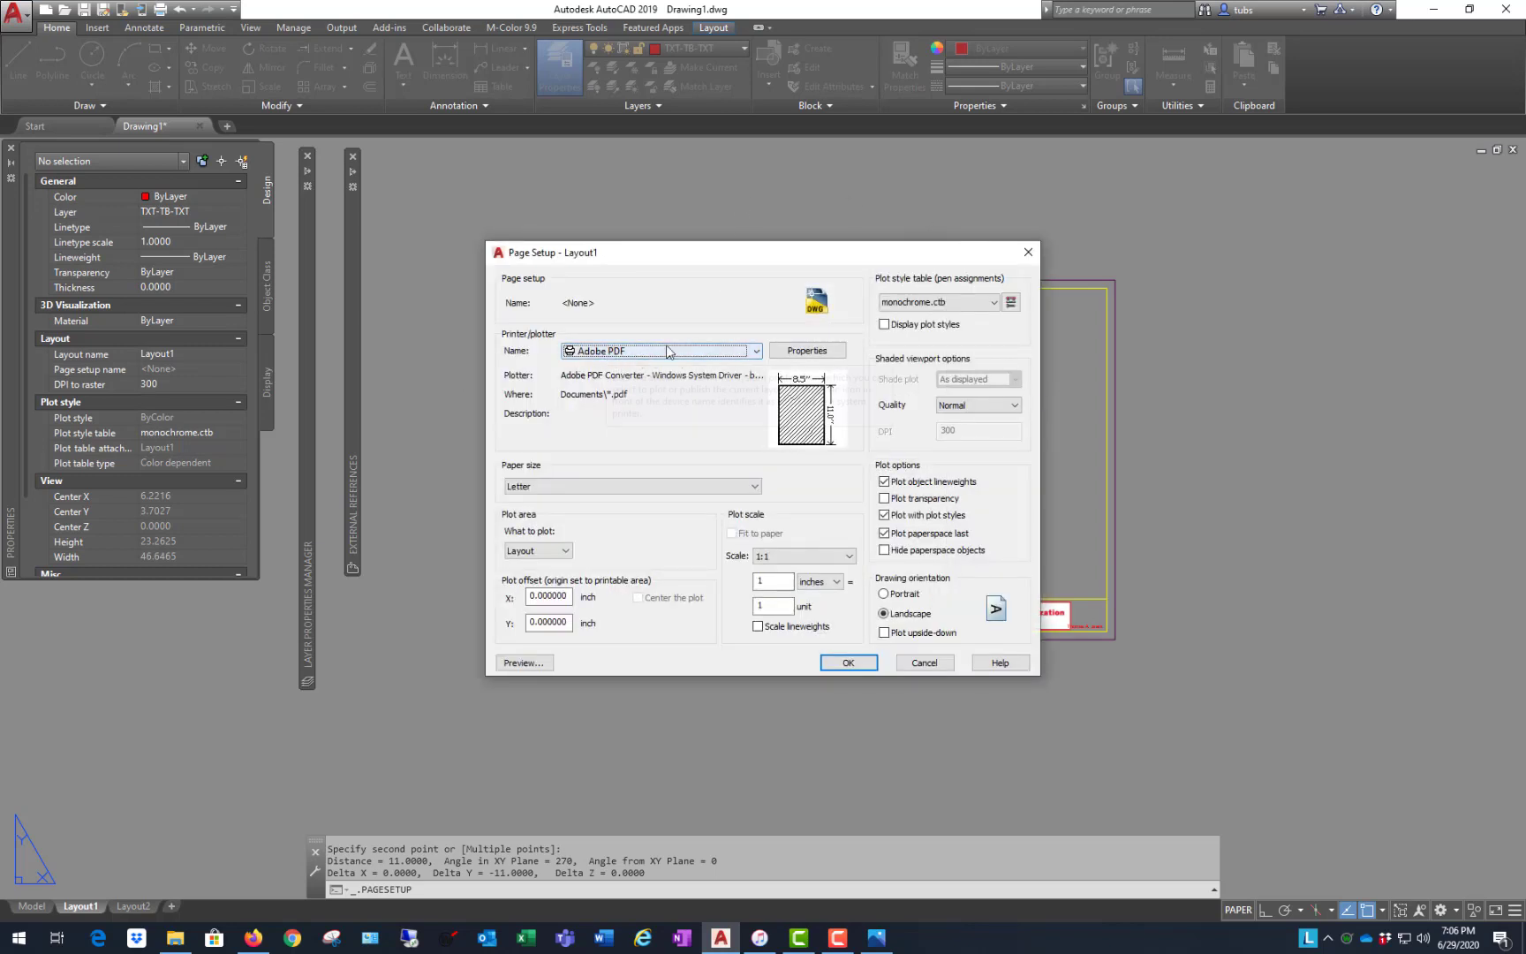
{"action": "left_click", "coordinate": [697, 486]}
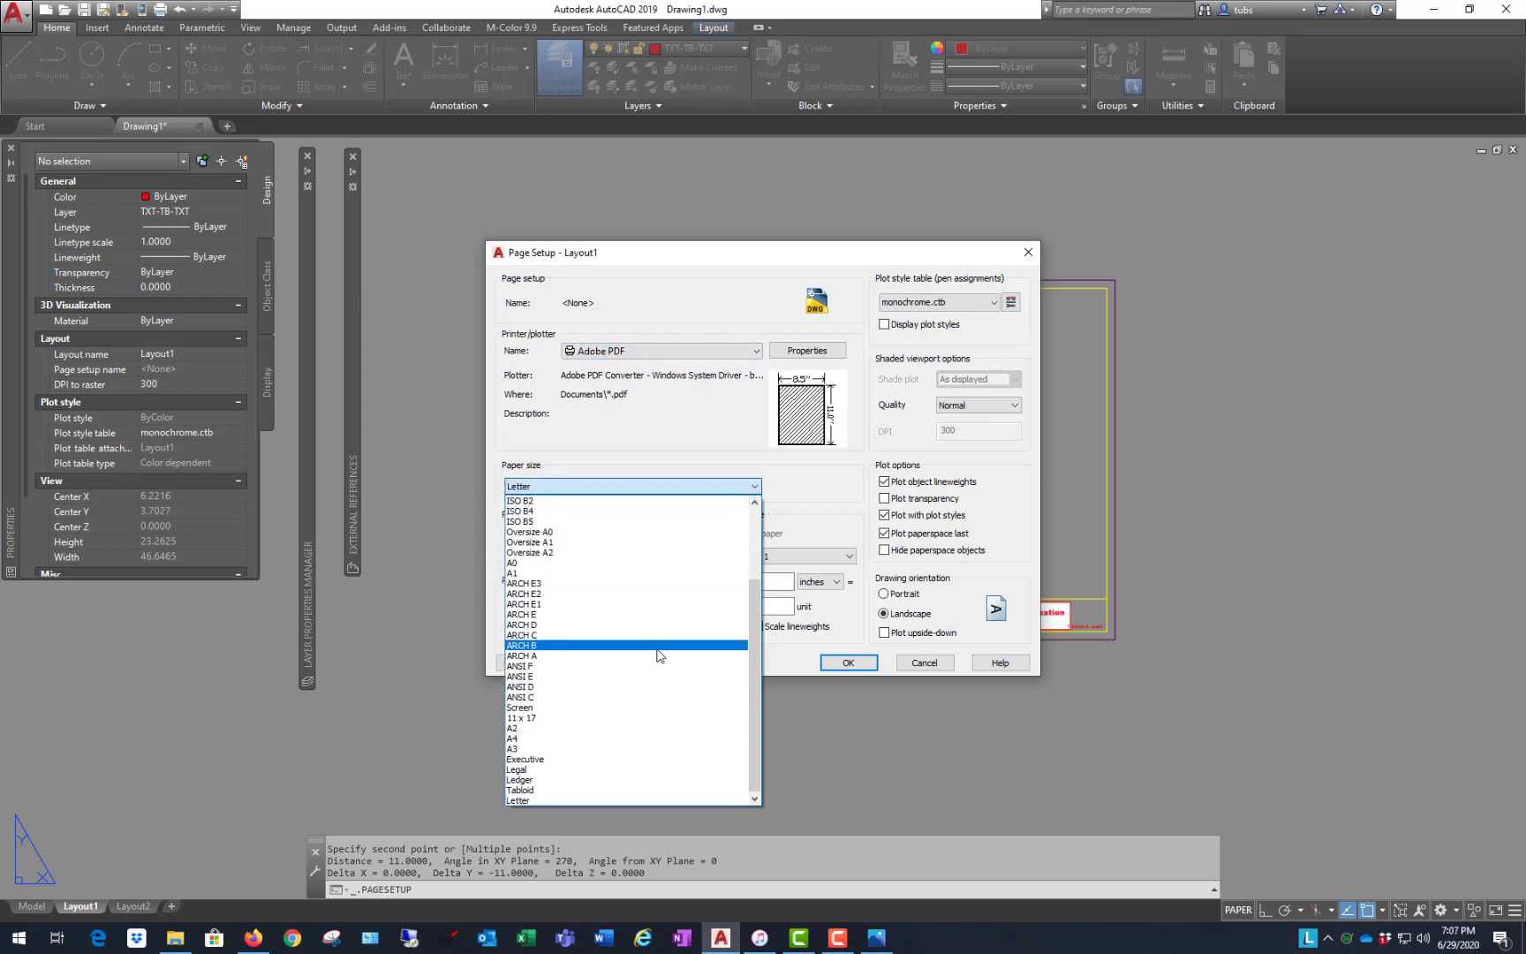
{"action": "left_click", "coordinate": [569, 798]}
{"action": "left_click", "coordinate": [732, 487]}
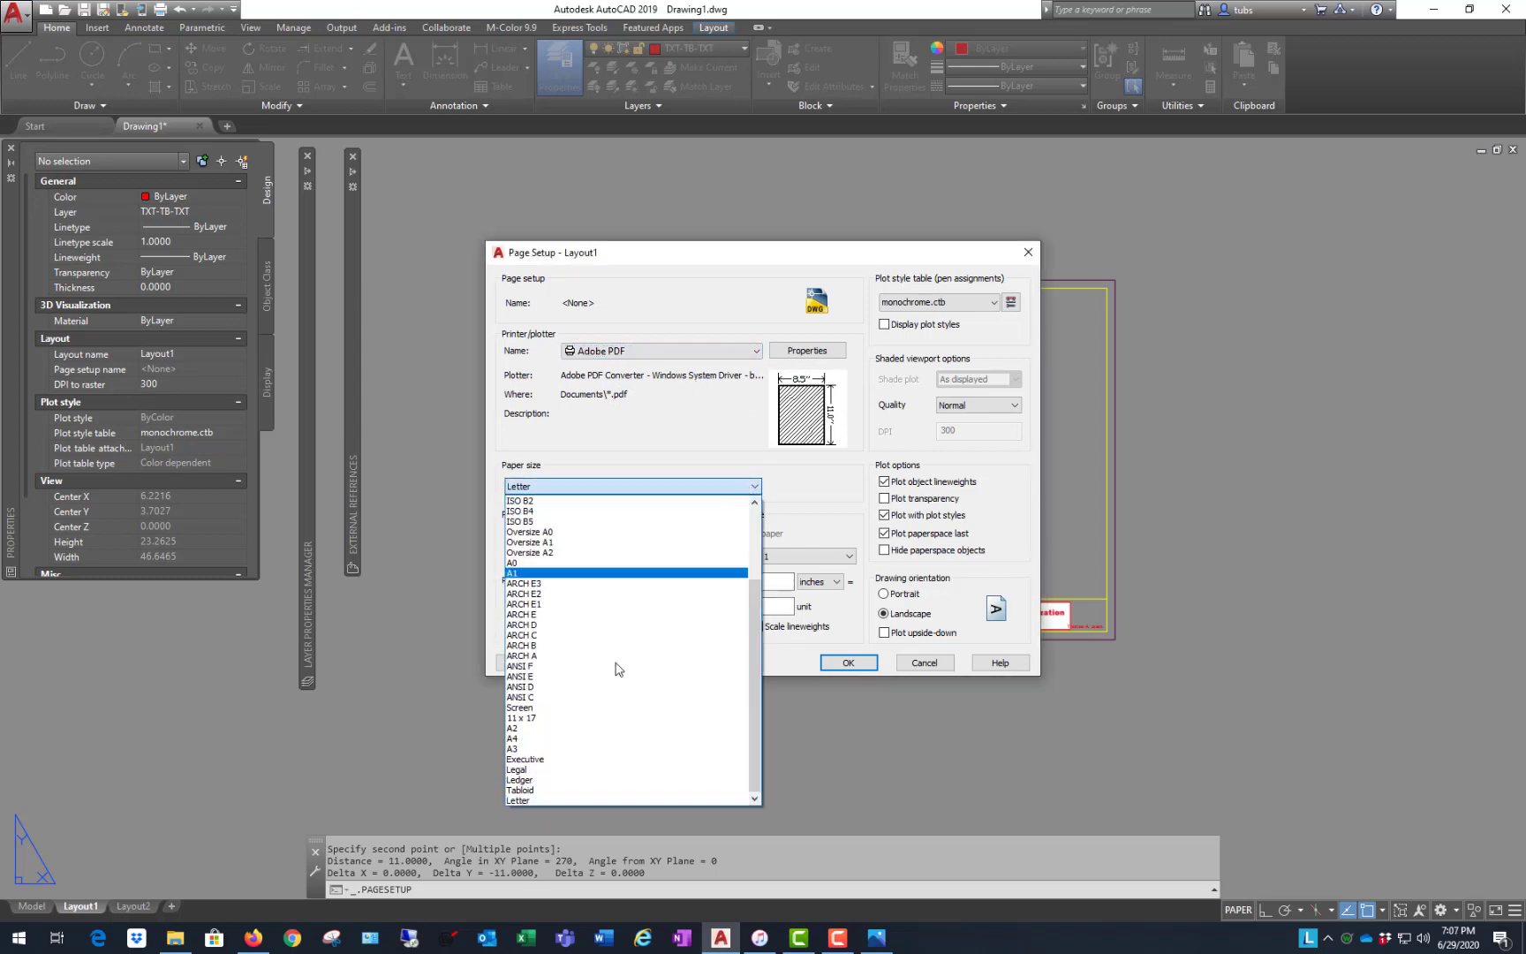
{"action": "left_click", "coordinate": [574, 794]}
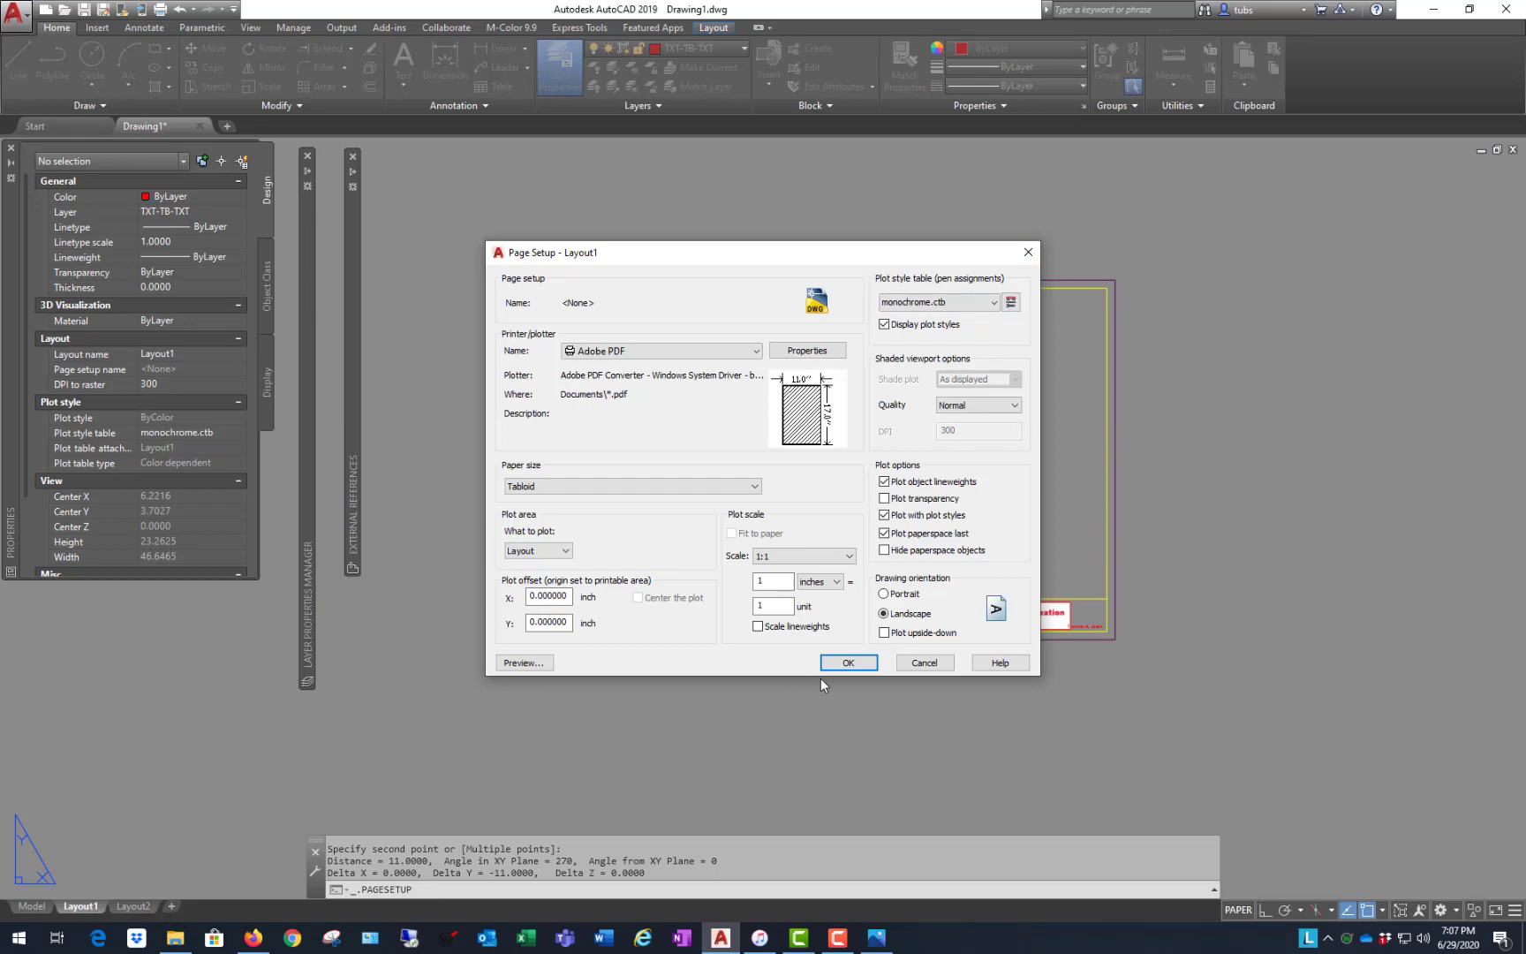
{"action": "left_click", "coordinate": [847, 663]}
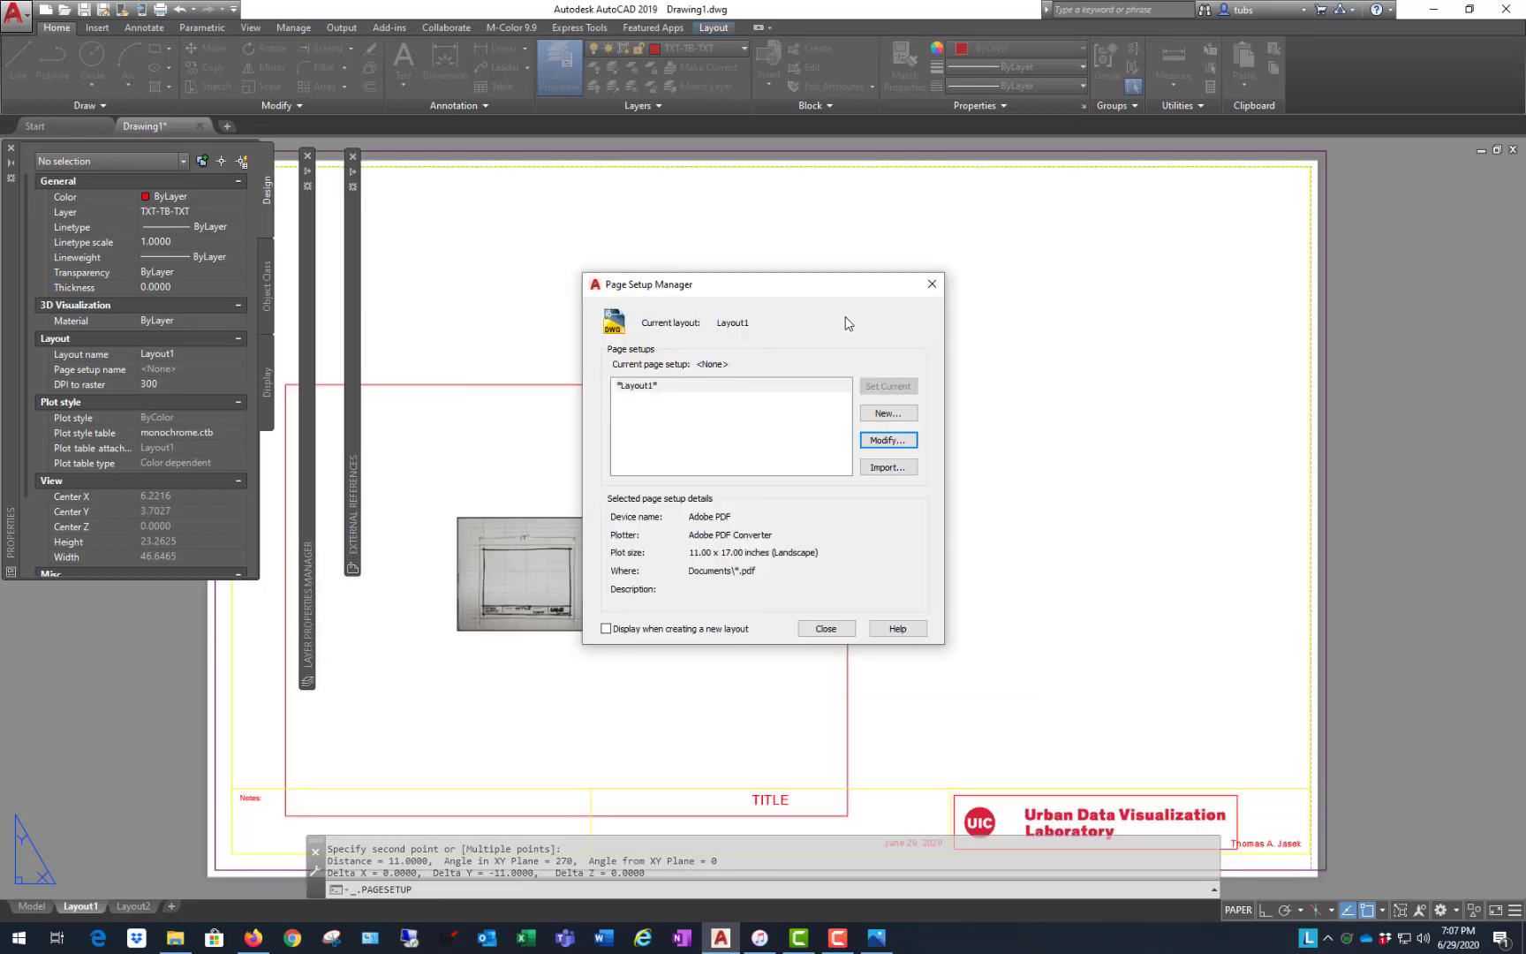
{"action": "left_click", "coordinate": [826, 629]}
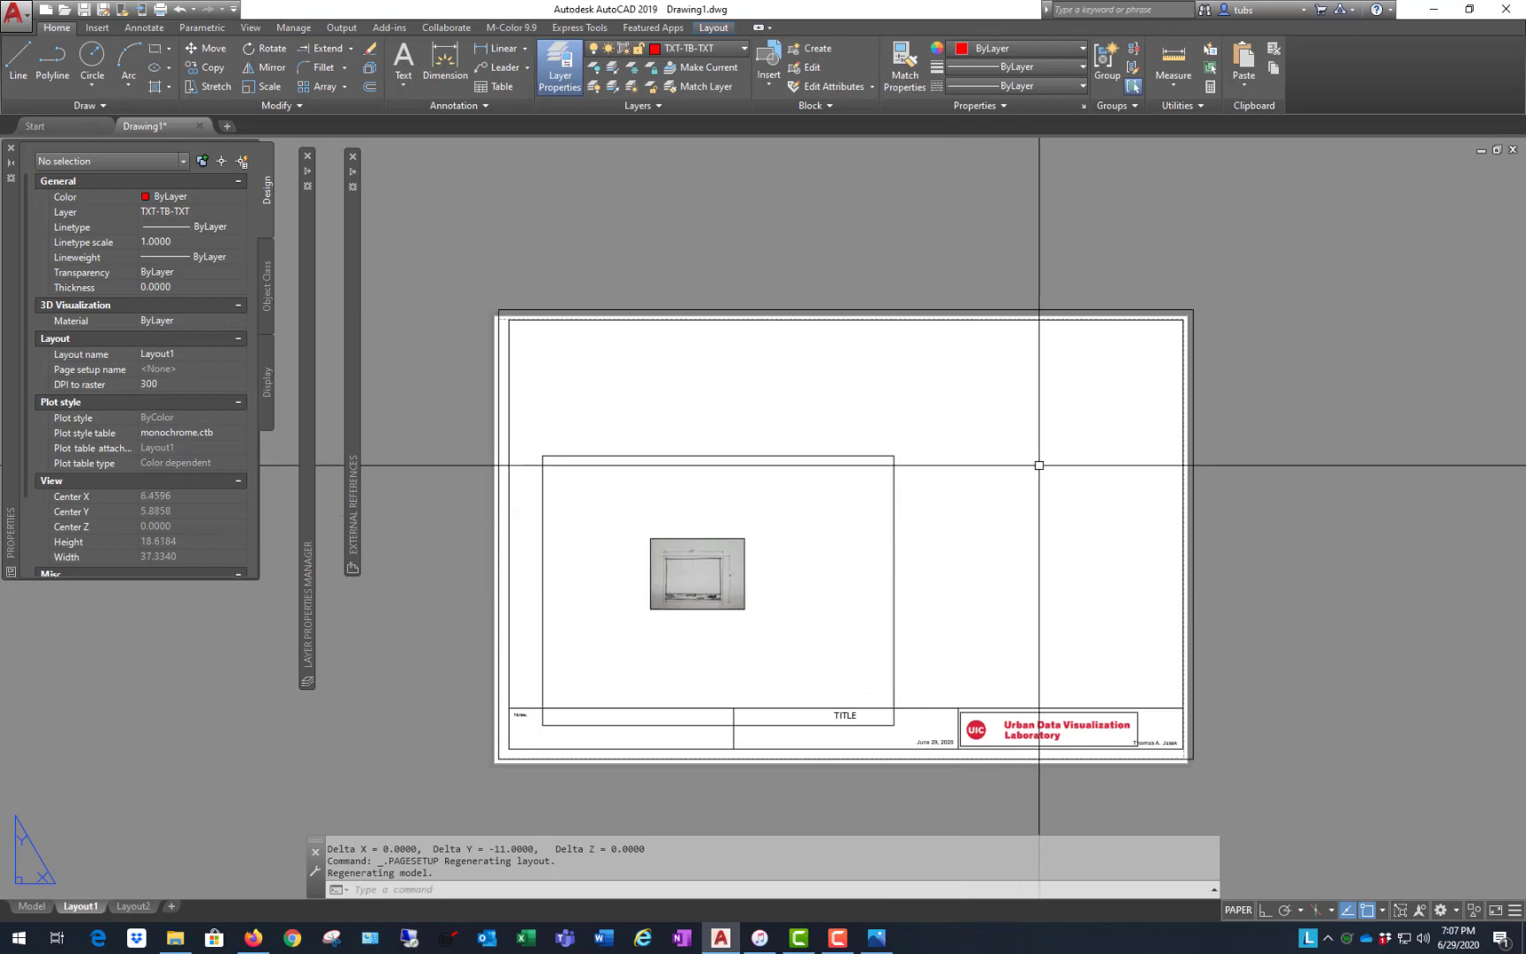
- Move the viewport up and to the right, into the middle of the sheet above the title strip
{"action": "left_click", "coordinate": [833, 456]}
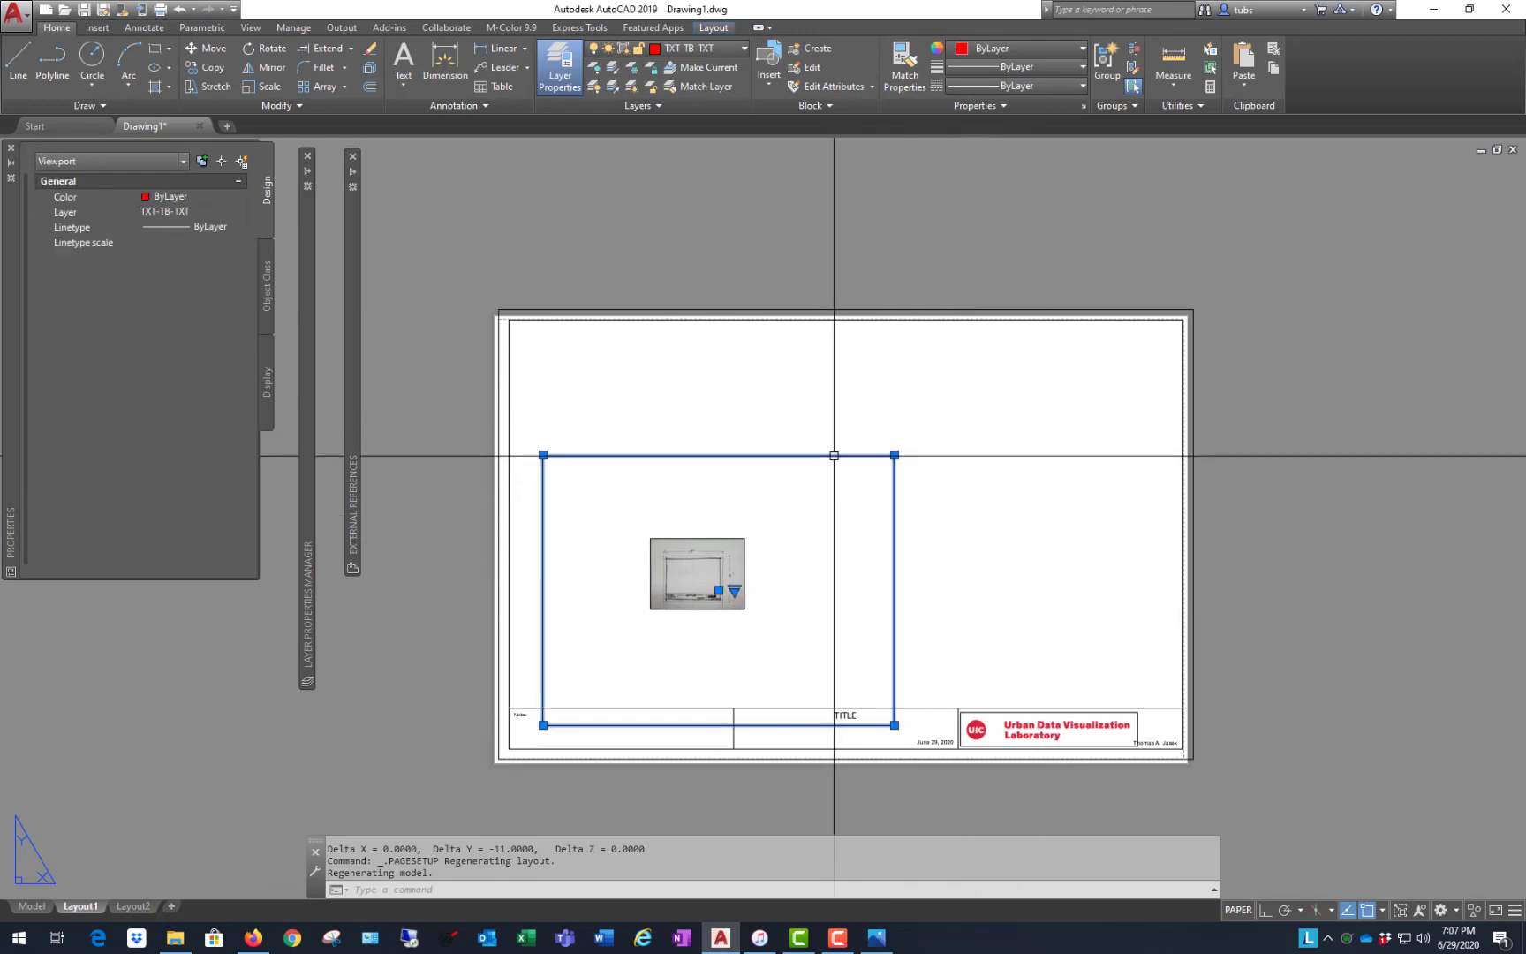
{"action": "type", "text": "m"}
{"action": "key", "text": "Return"}
{"action": "left_click", "coordinate": [793, 507]}
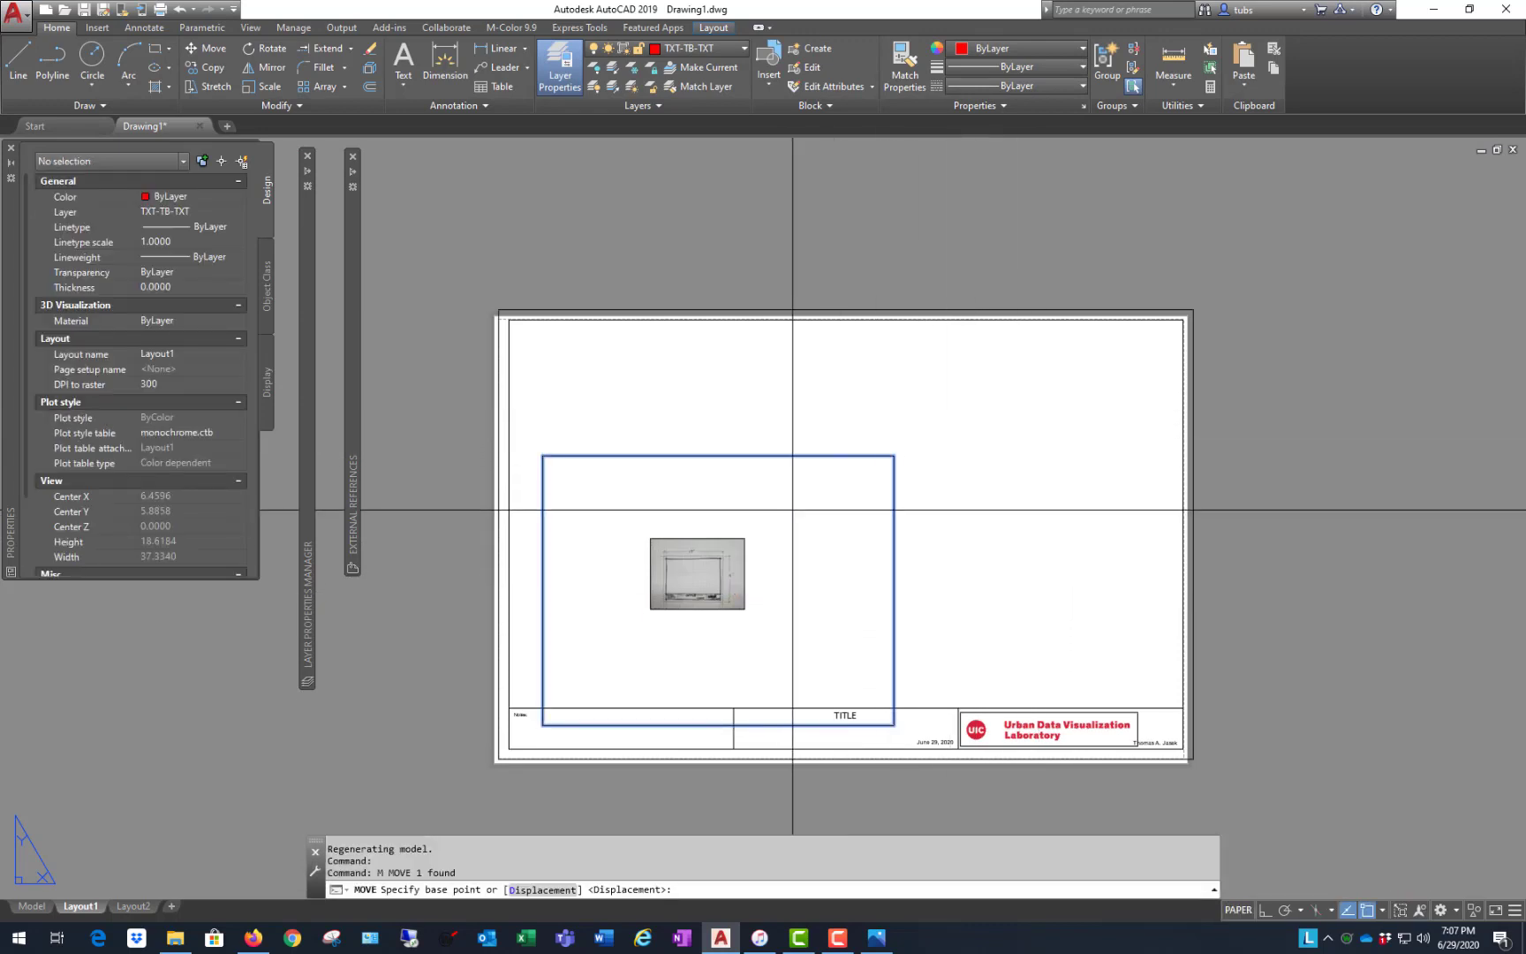
{"action": "left_click", "coordinate": [906, 433]}
- Examine how the title block's outer border lines up with the paper edges at the lower-right and lower-left corners
{"action": "scroll", "coordinate": [993, 495], "scroll_direction": "up", "scroll_amount": 2}
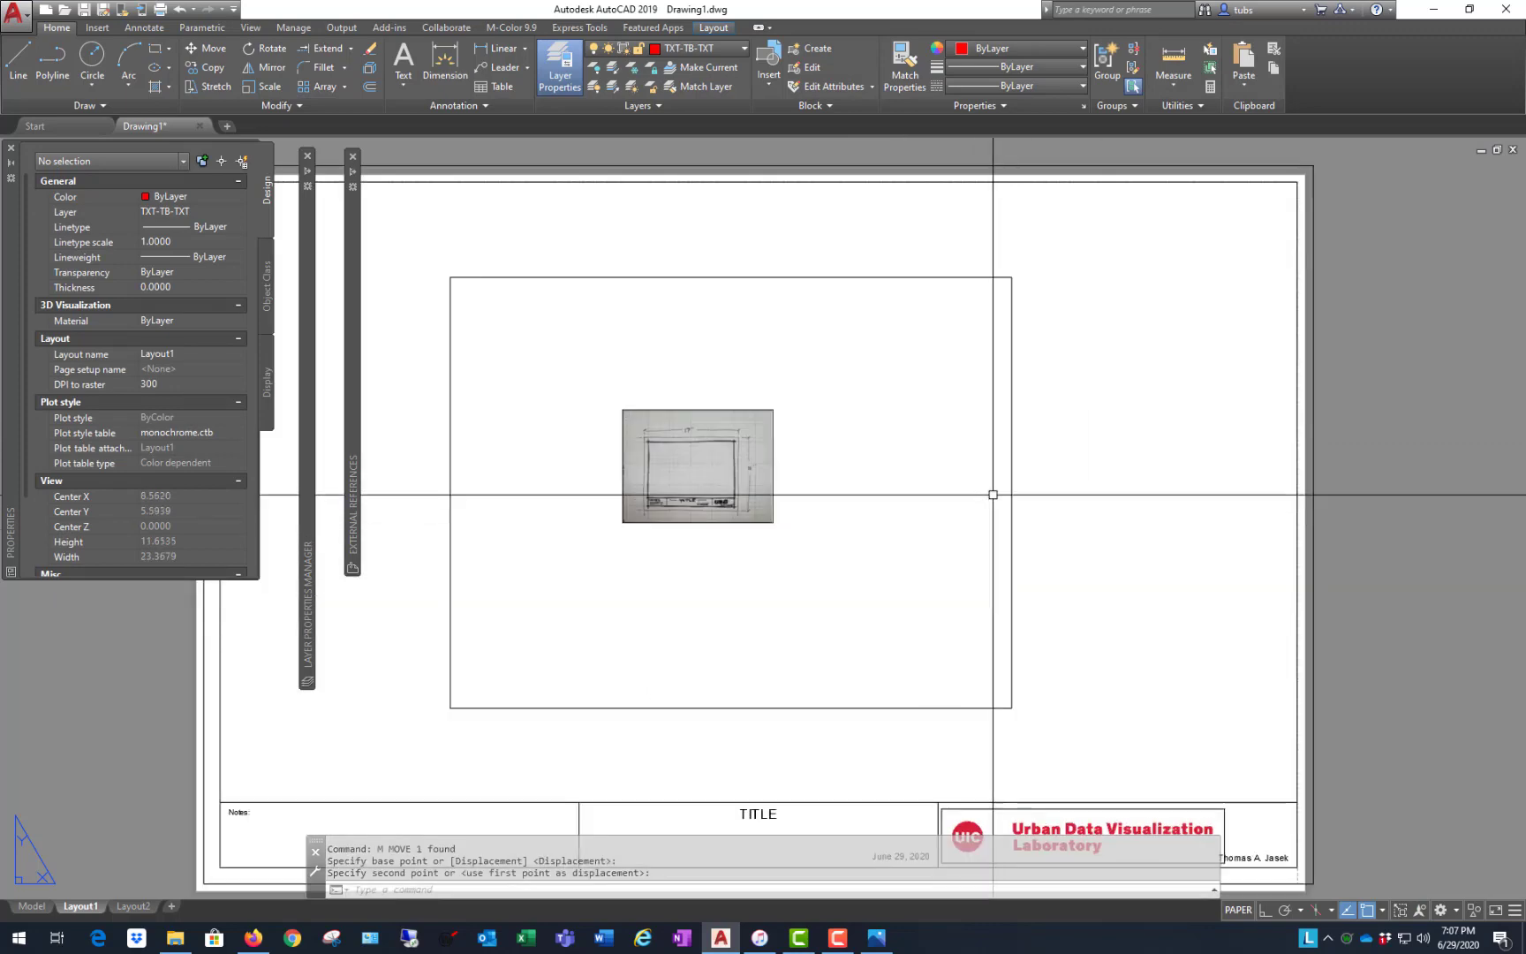
{"action": "scroll", "coordinate": [1168, 623], "scroll_direction": "down", "scroll_amount": 2}
{"action": "scroll", "coordinate": [1236, 760], "scroll_direction": "up", "scroll_amount": 6}
{"action": "scroll", "coordinate": [1209, 729], "scroll_direction": "down", "scroll_amount": 3}
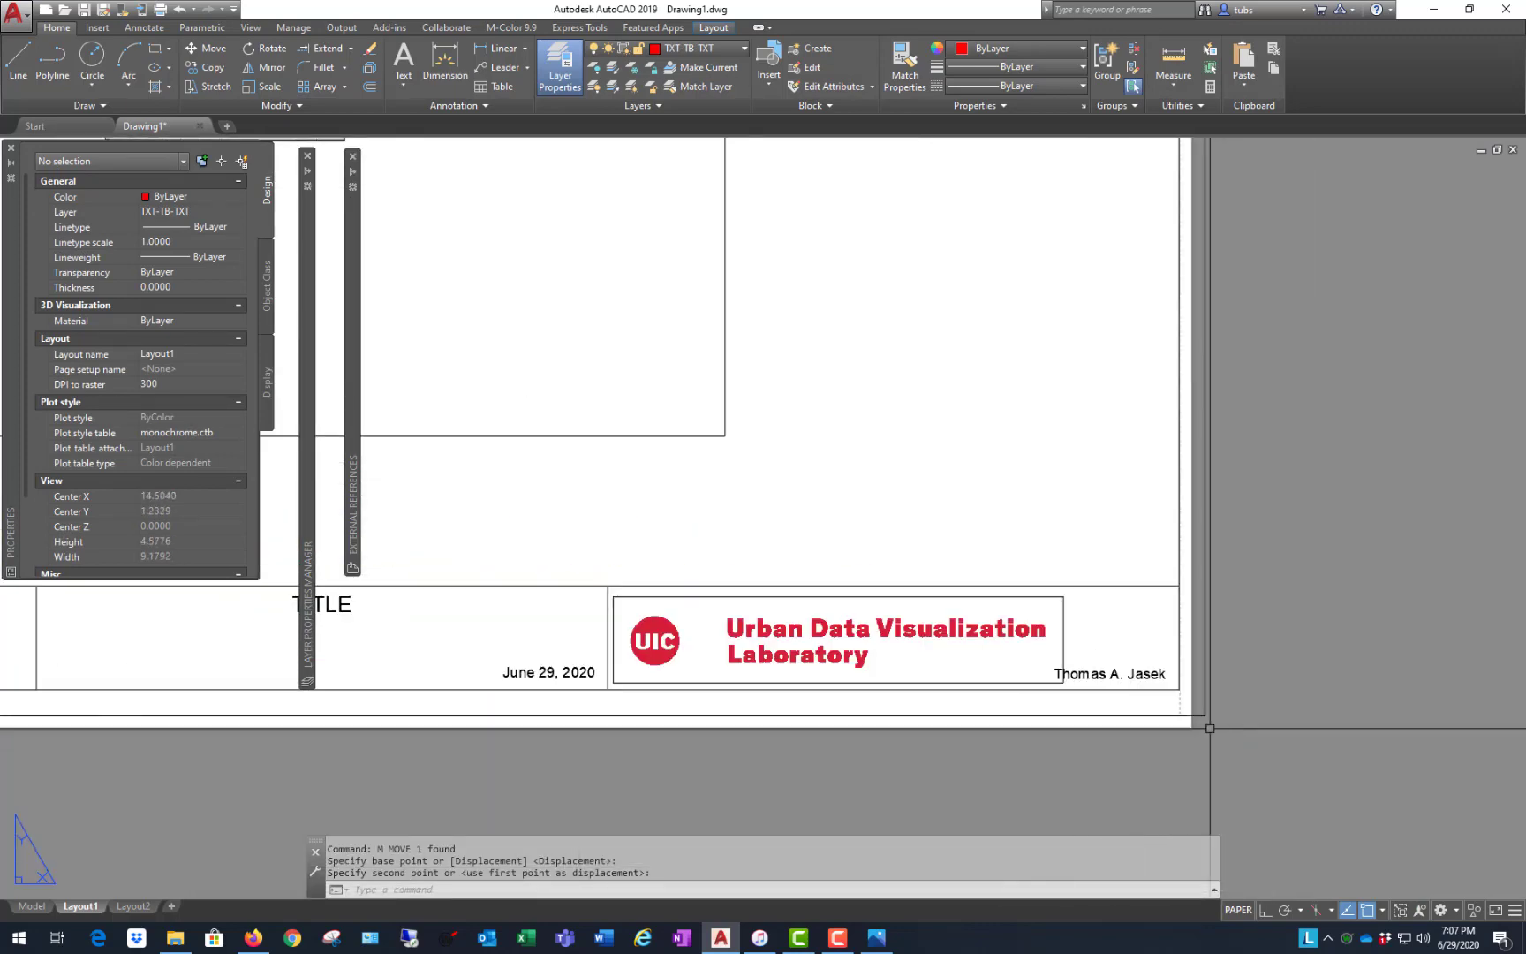
{"action": "scroll", "coordinate": [1147, 794], "scroll_direction": "down", "scroll_amount": 3}
{"action": "scroll", "coordinate": [378, 756], "scroll_direction": "up", "scroll_amount": 6}
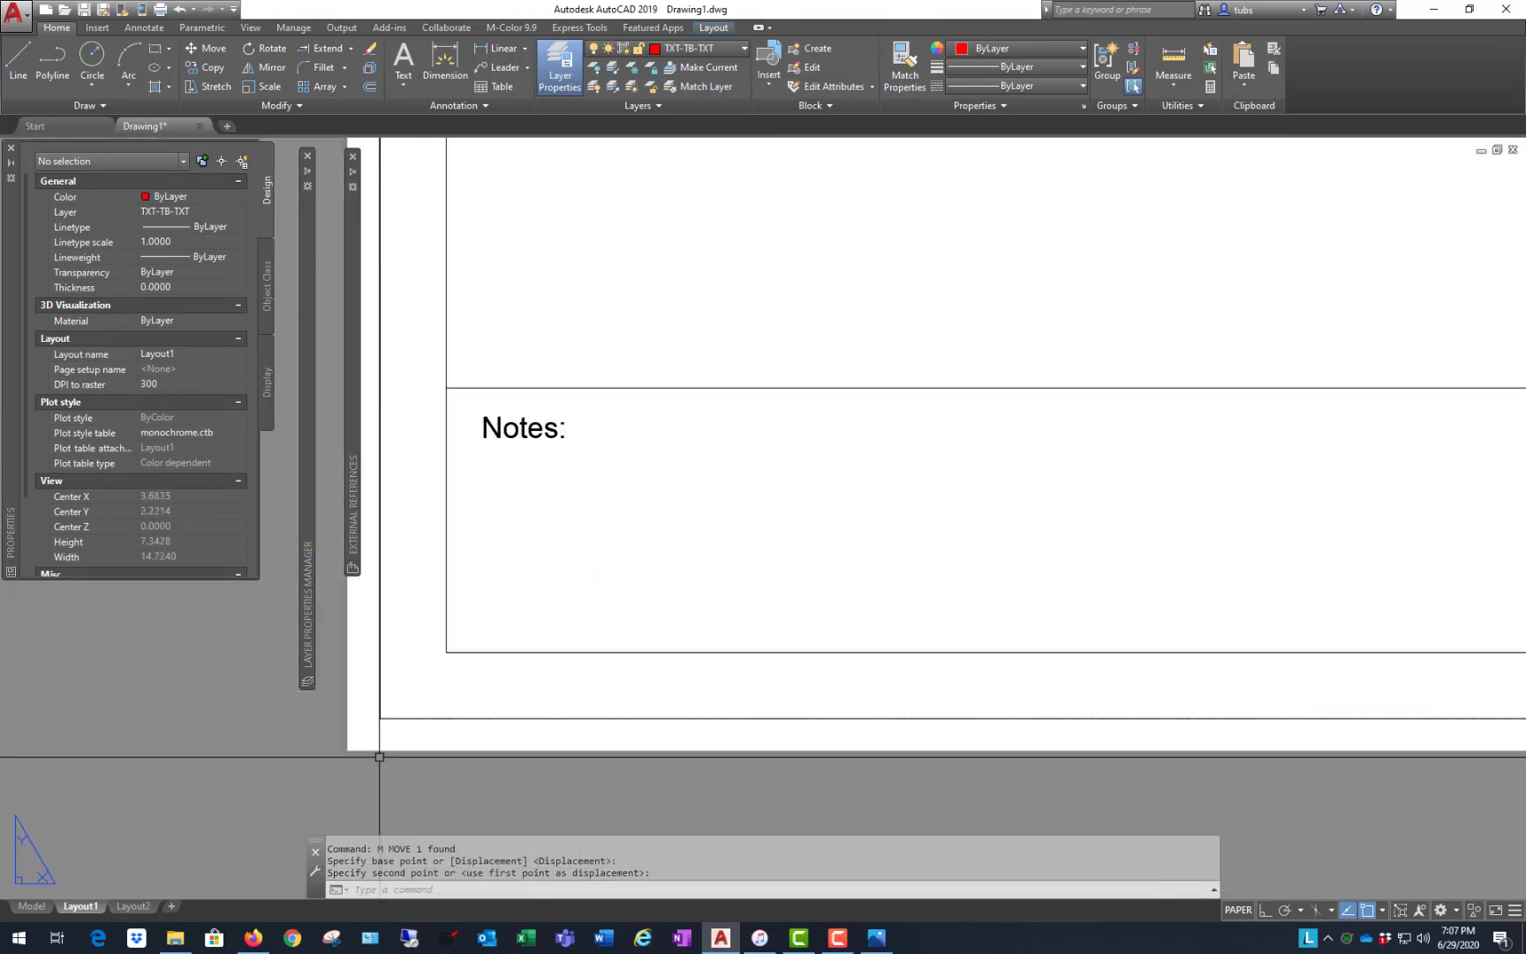
{"action": "scroll", "coordinate": [389, 694], "scroll_direction": "up", "scroll_amount": 3}
{"action": "scroll", "coordinate": [426, 645], "scroll_direction": "down", "scroll_amount": 2}
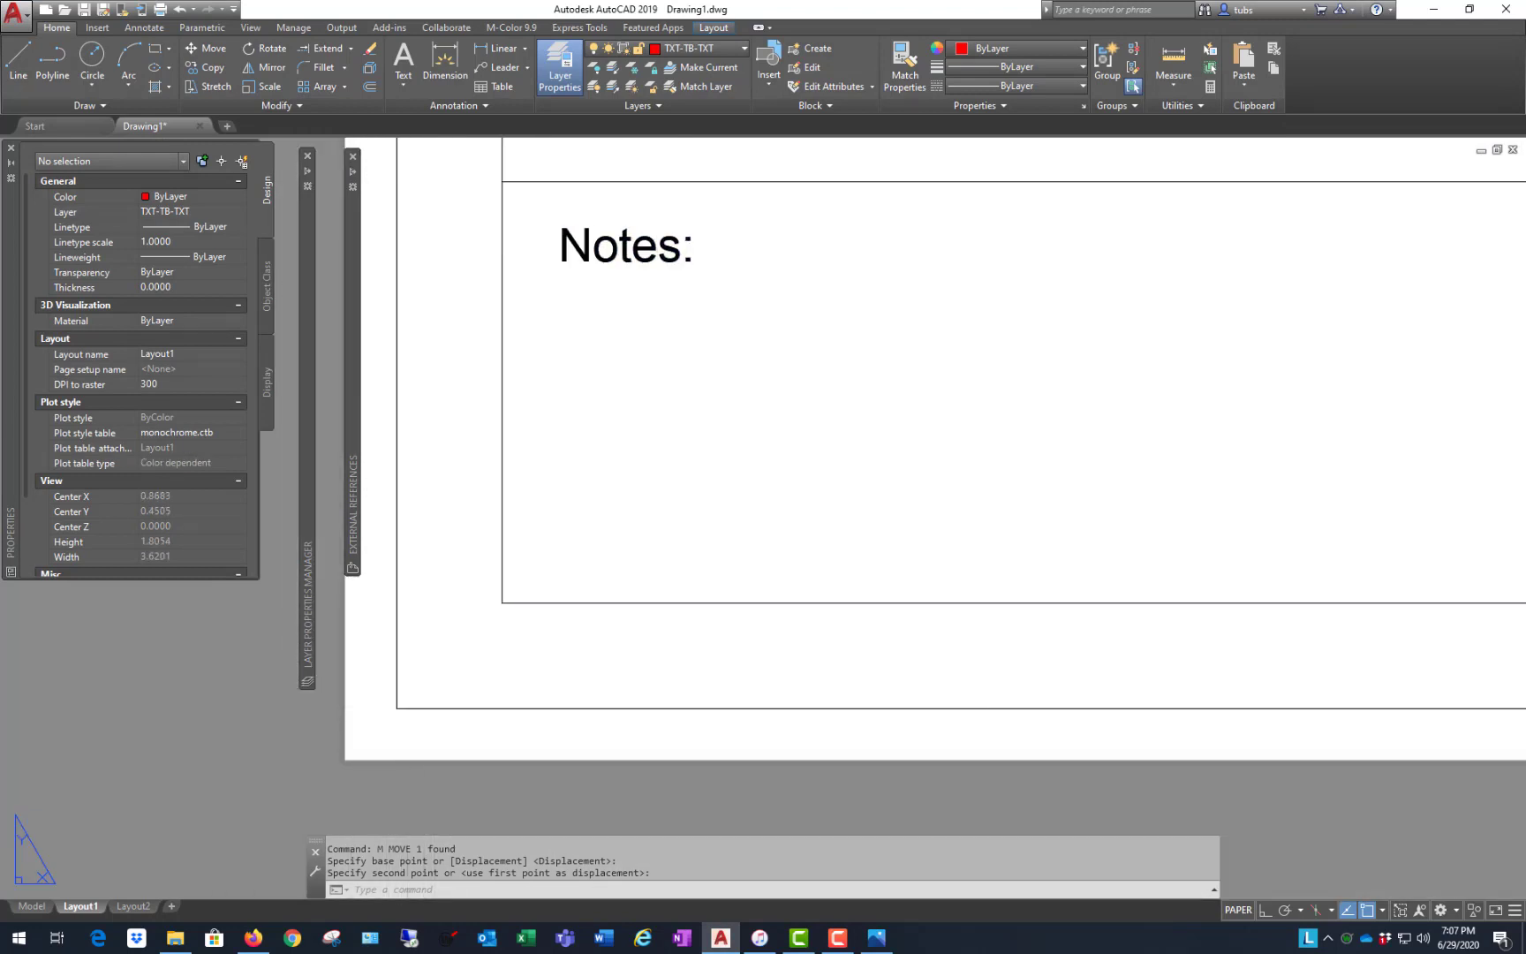
{"action": "scroll", "coordinate": [558, 658], "scroll_direction": "down", "scroll_amount": 3}
{"action": "left_click", "coordinate": [565, 672]}
{"action": "scroll", "coordinate": [517, 680], "scroll_direction": "up", "scroll_amount": 2}
{"action": "key", "text": "Escape"}
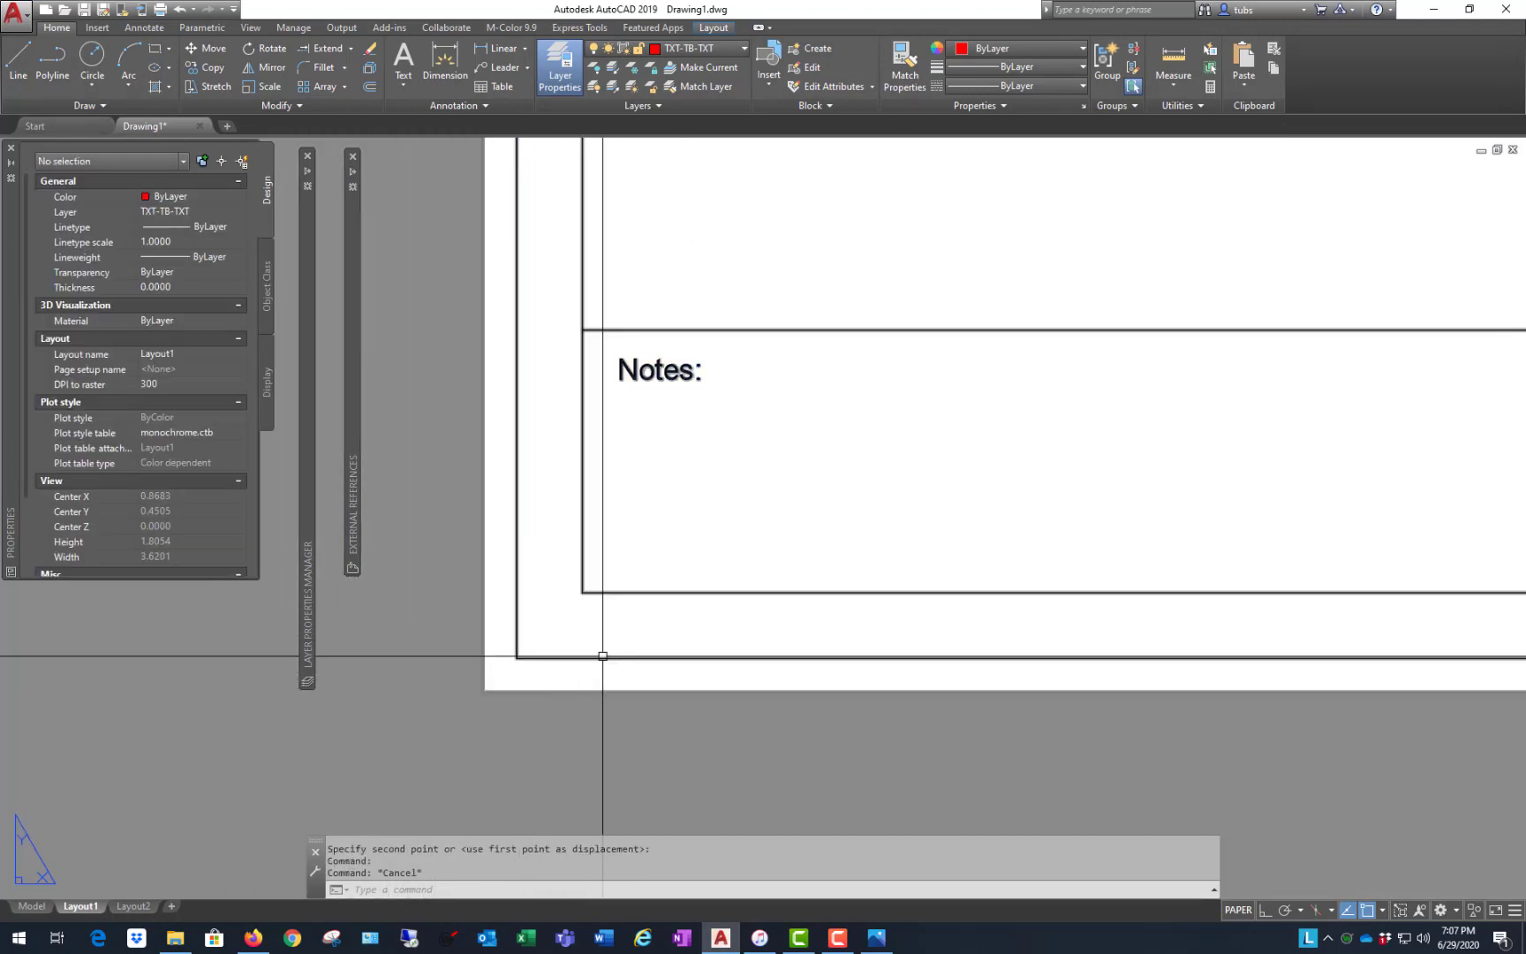
- Draw a line about 3.03 long from the origin 0,0 to a point below and left of the sheet
{"action": "type", "text": "l"}
{"action": "key", "text": "Return"}
{"action": "type", "text": "0,0"}
{"action": "key", "text": "Return"}
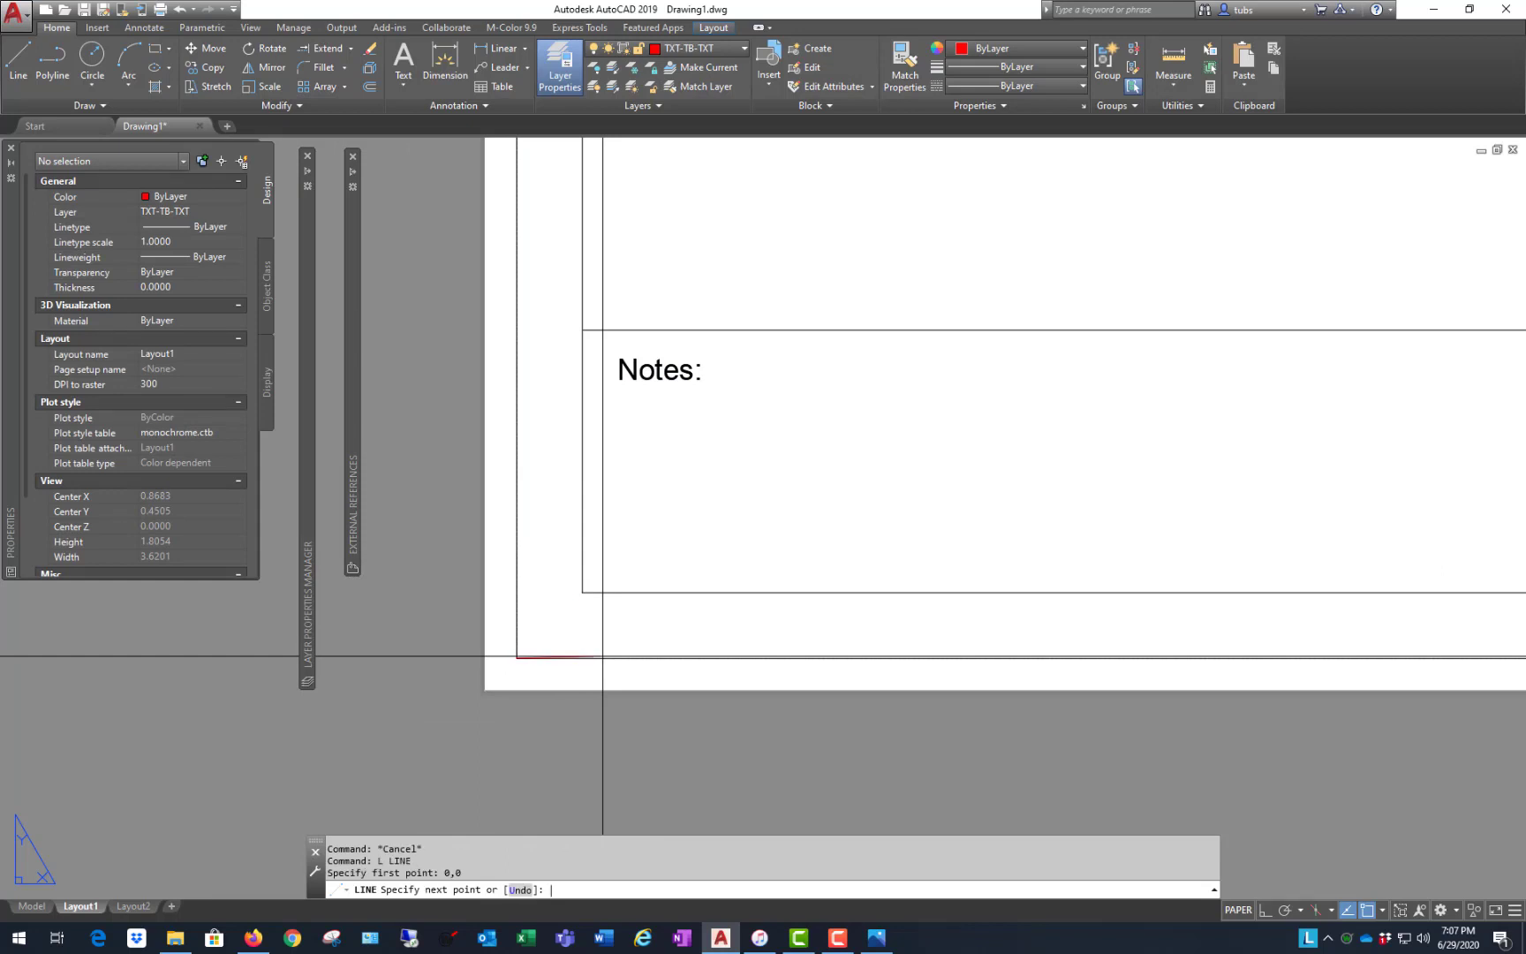
{"action": "scroll", "coordinate": [231, 635], "scroll_direction": "down", "scroll_amount": 5}
{"action": "left_click", "coordinate": [279, 783]}
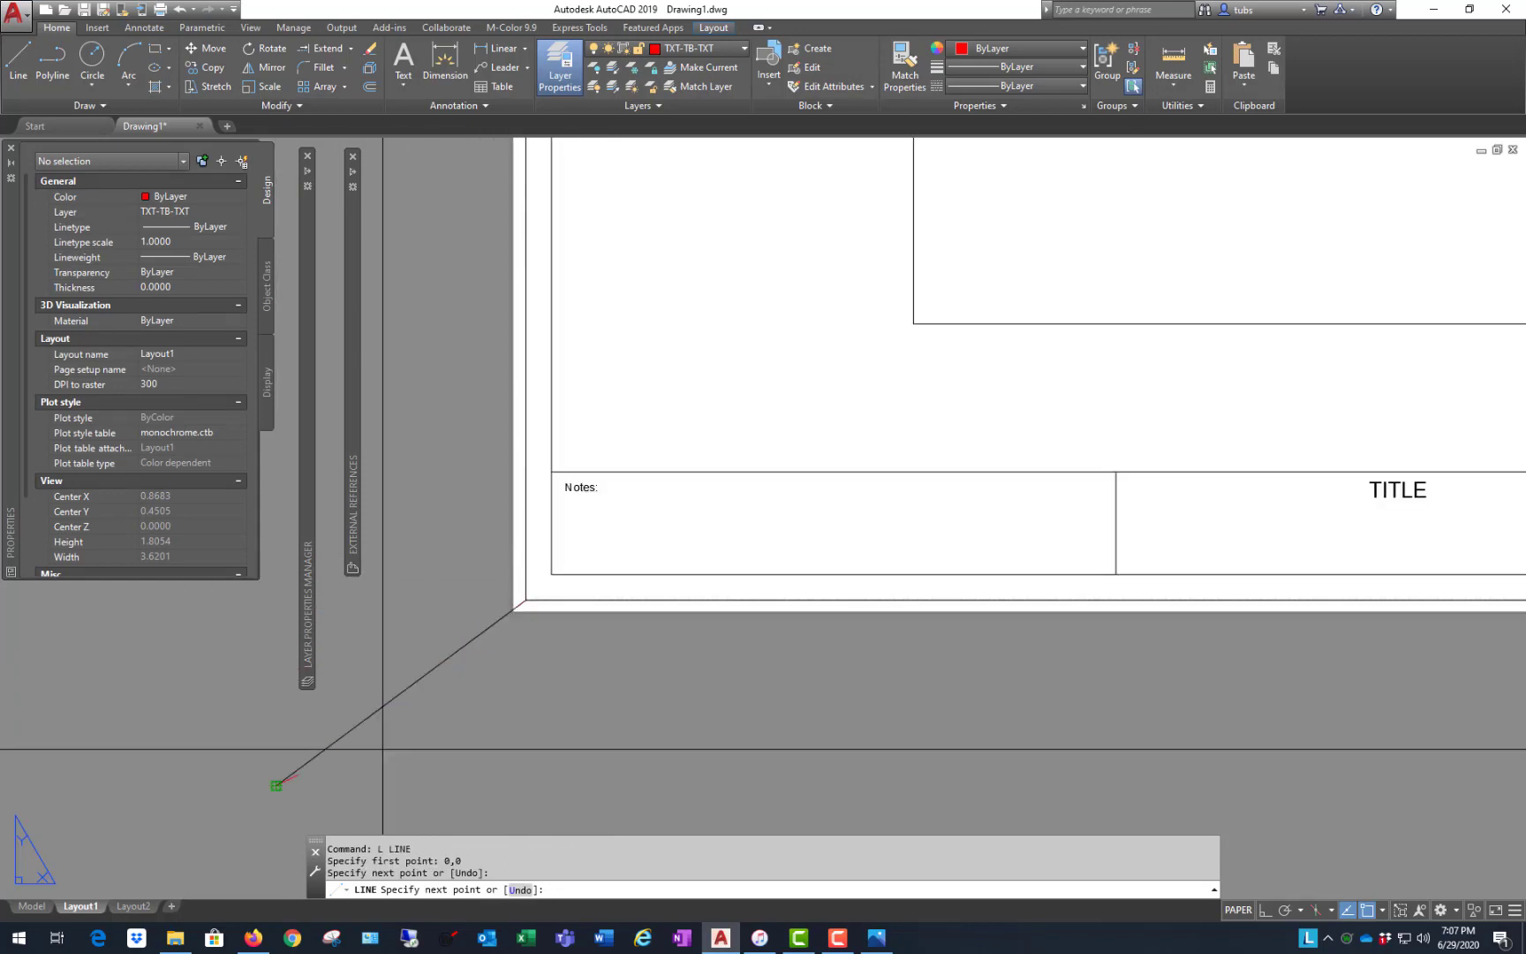
{"action": "key", "text": "Return"}
- Examine the line's start point at the origin and the border's offset from the paper at the sheet's corners
{"action": "scroll", "coordinate": [570, 629], "scroll_direction": "up", "scroll_amount": 5}
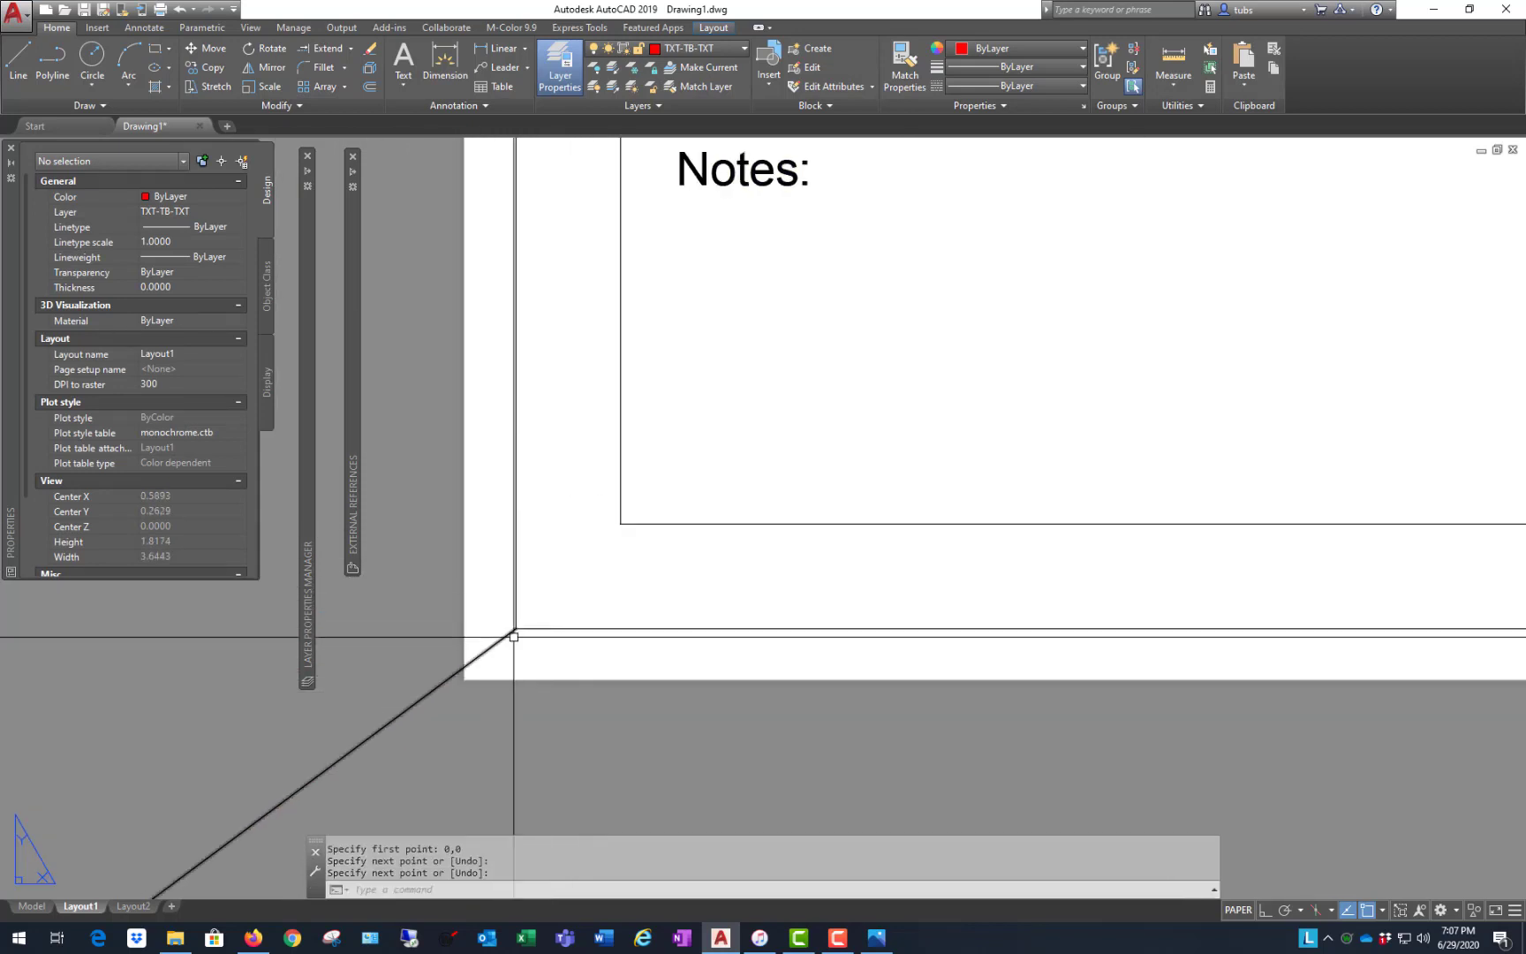
{"action": "scroll", "coordinate": [580, 610], "scroll_direction": "down", "scroll_amount": 5}
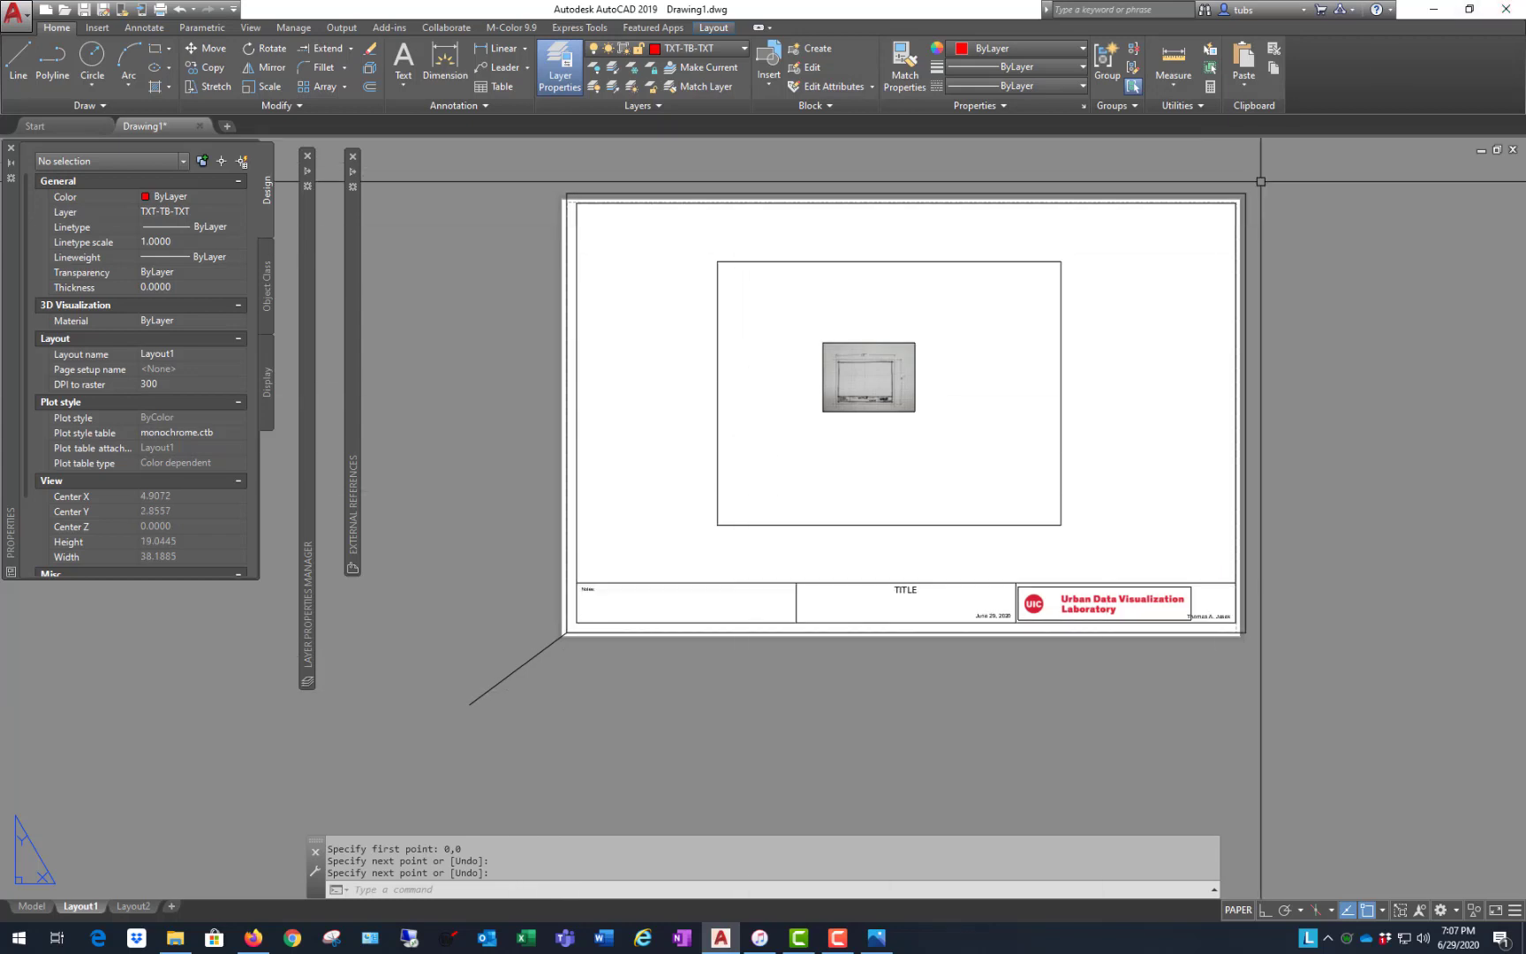
{"action": "scroll", "coordinate": [1154, 262], "scroll_direction": "up", "scroll_amount": 5}
{"action": "scroll", "coordinate": [1155, 262], "scroll_direction": "down", "scroll_amount": 8}
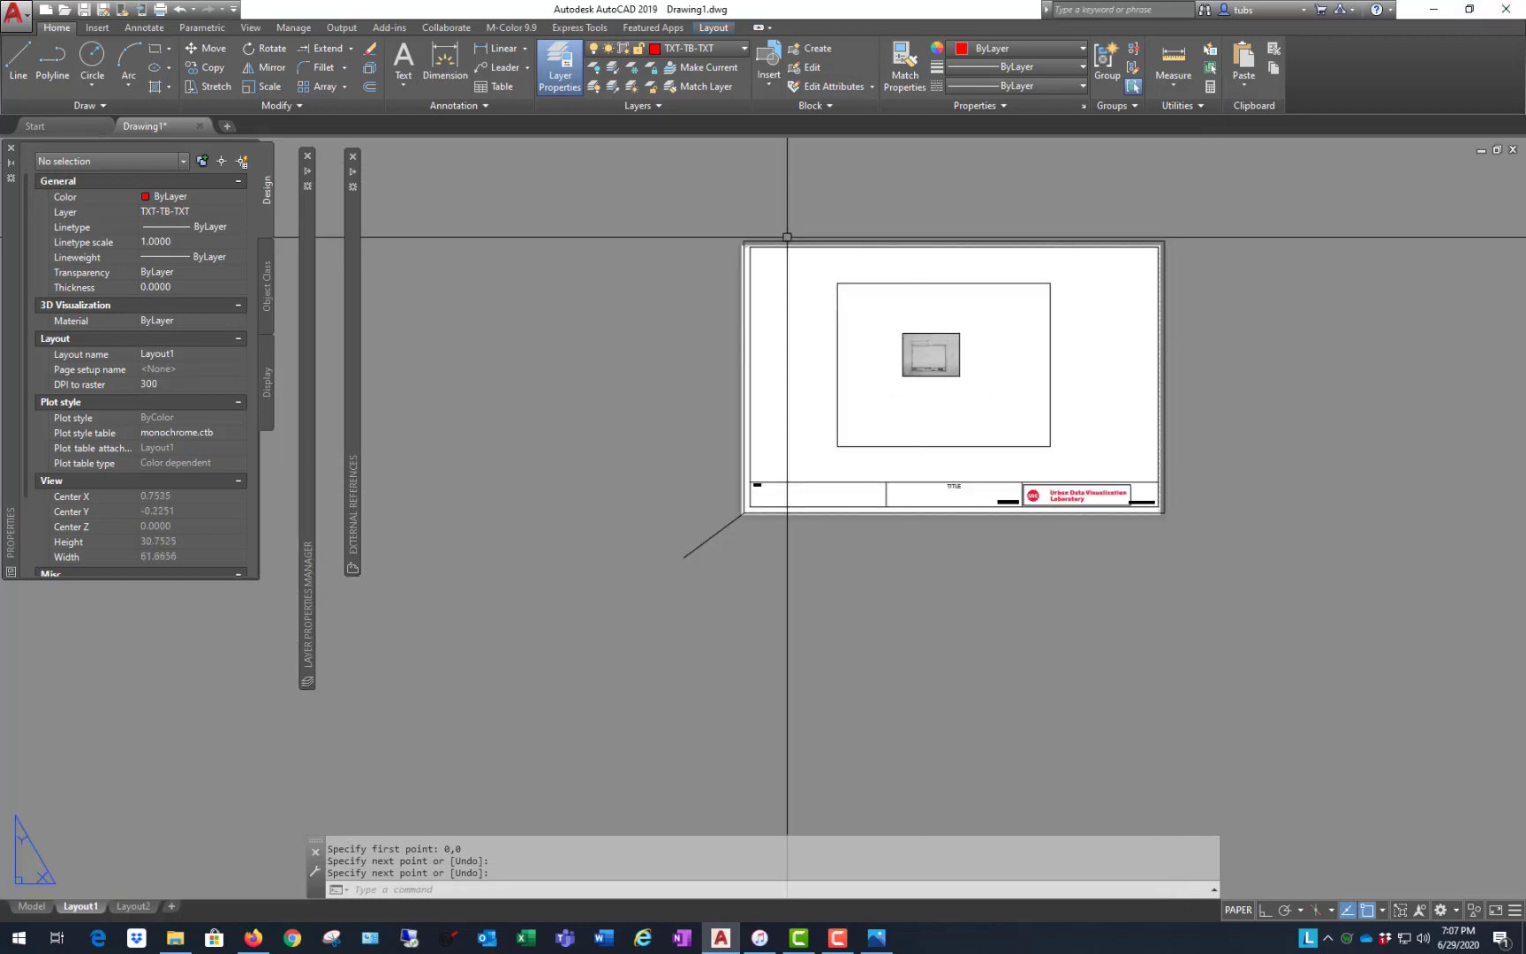
{"action": "scroll", "coordinate": [777, 234], "scroll_direction": "up", "scroll_amount": 2}
{"action": "scroll", "coordinate": [755, 249], "scroll_direction": "up", "scroll_amount": 4}
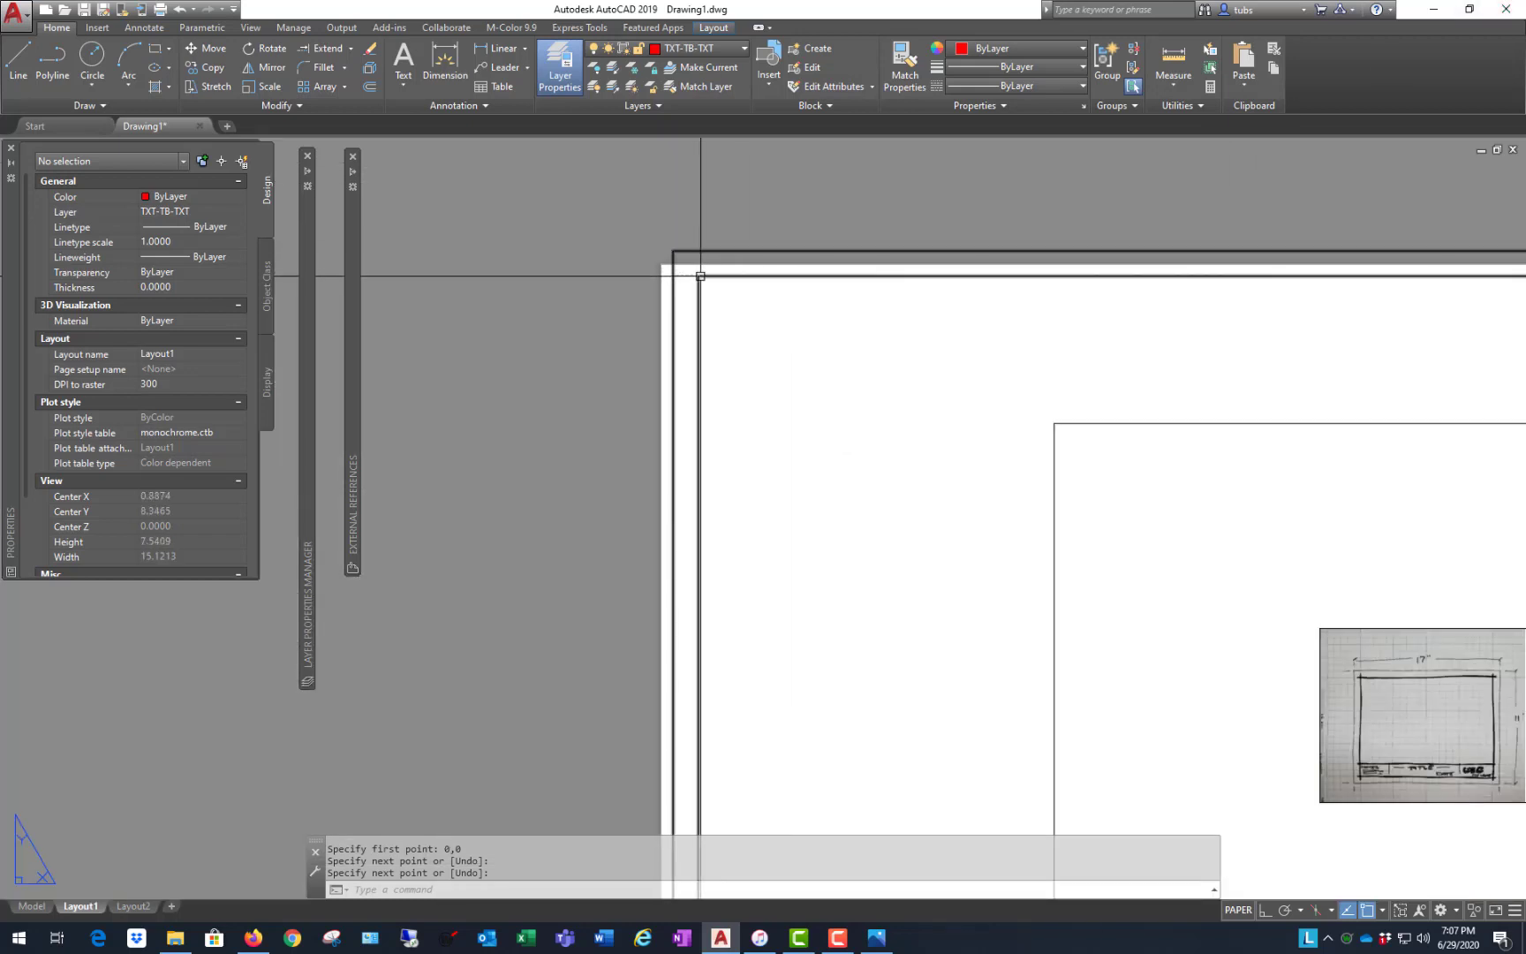
{"action": "scroll", "coordinate": [682, 265], "scroll_direction": "down", "scroll_amount": 4}
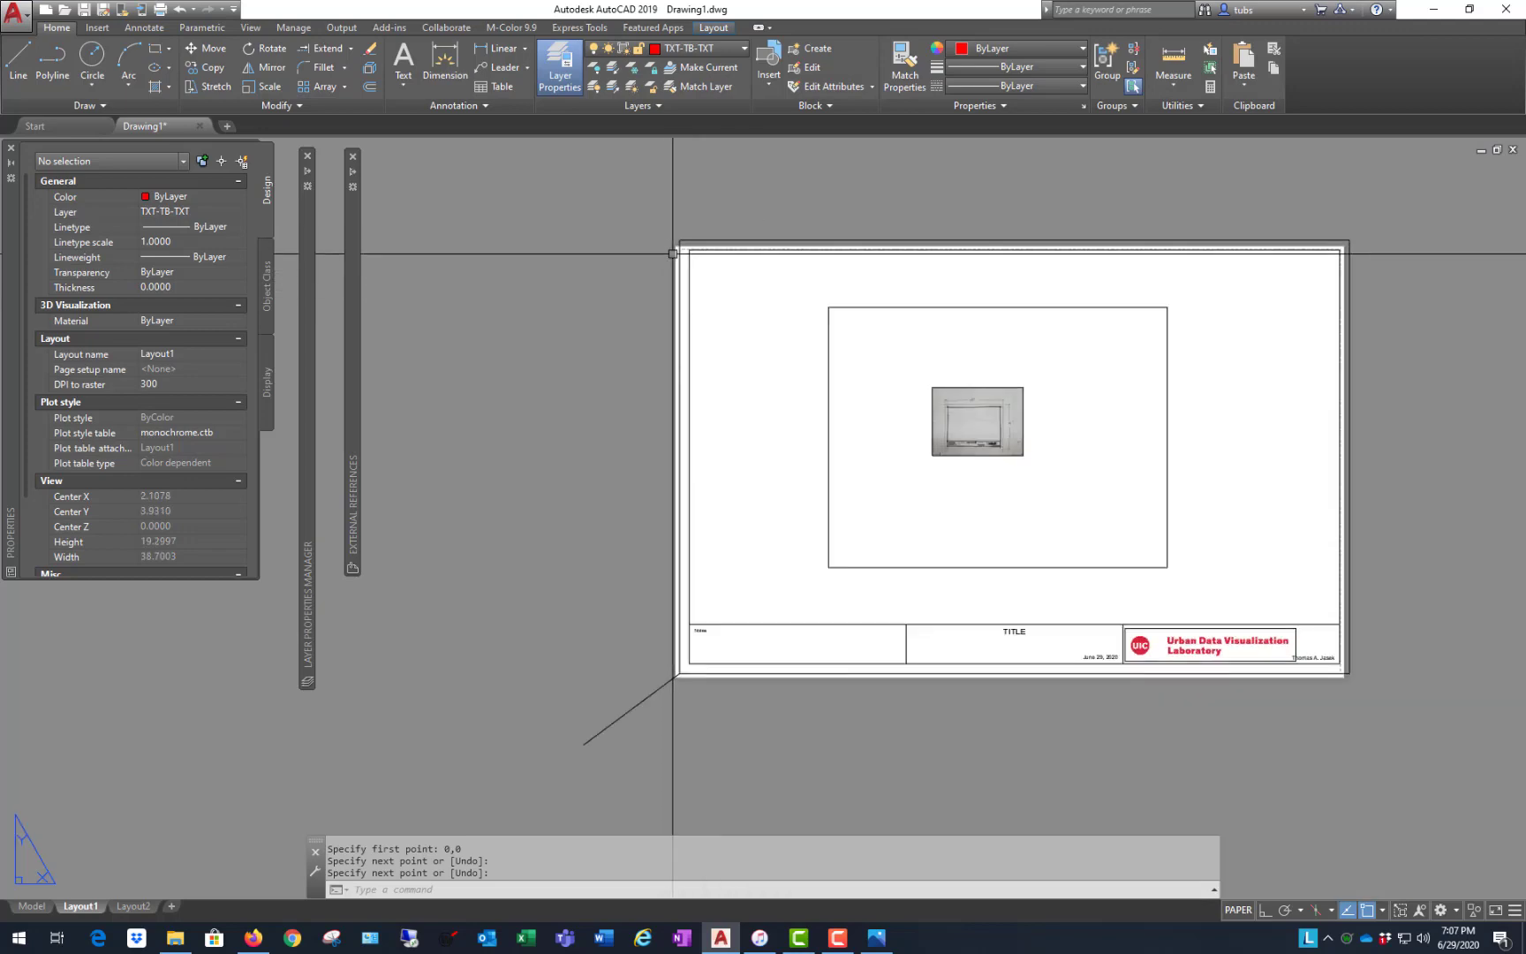
{"action": "scroll", "coordinate": [694, 664], "scroll_direction": "up", "scroll_amount": 9}
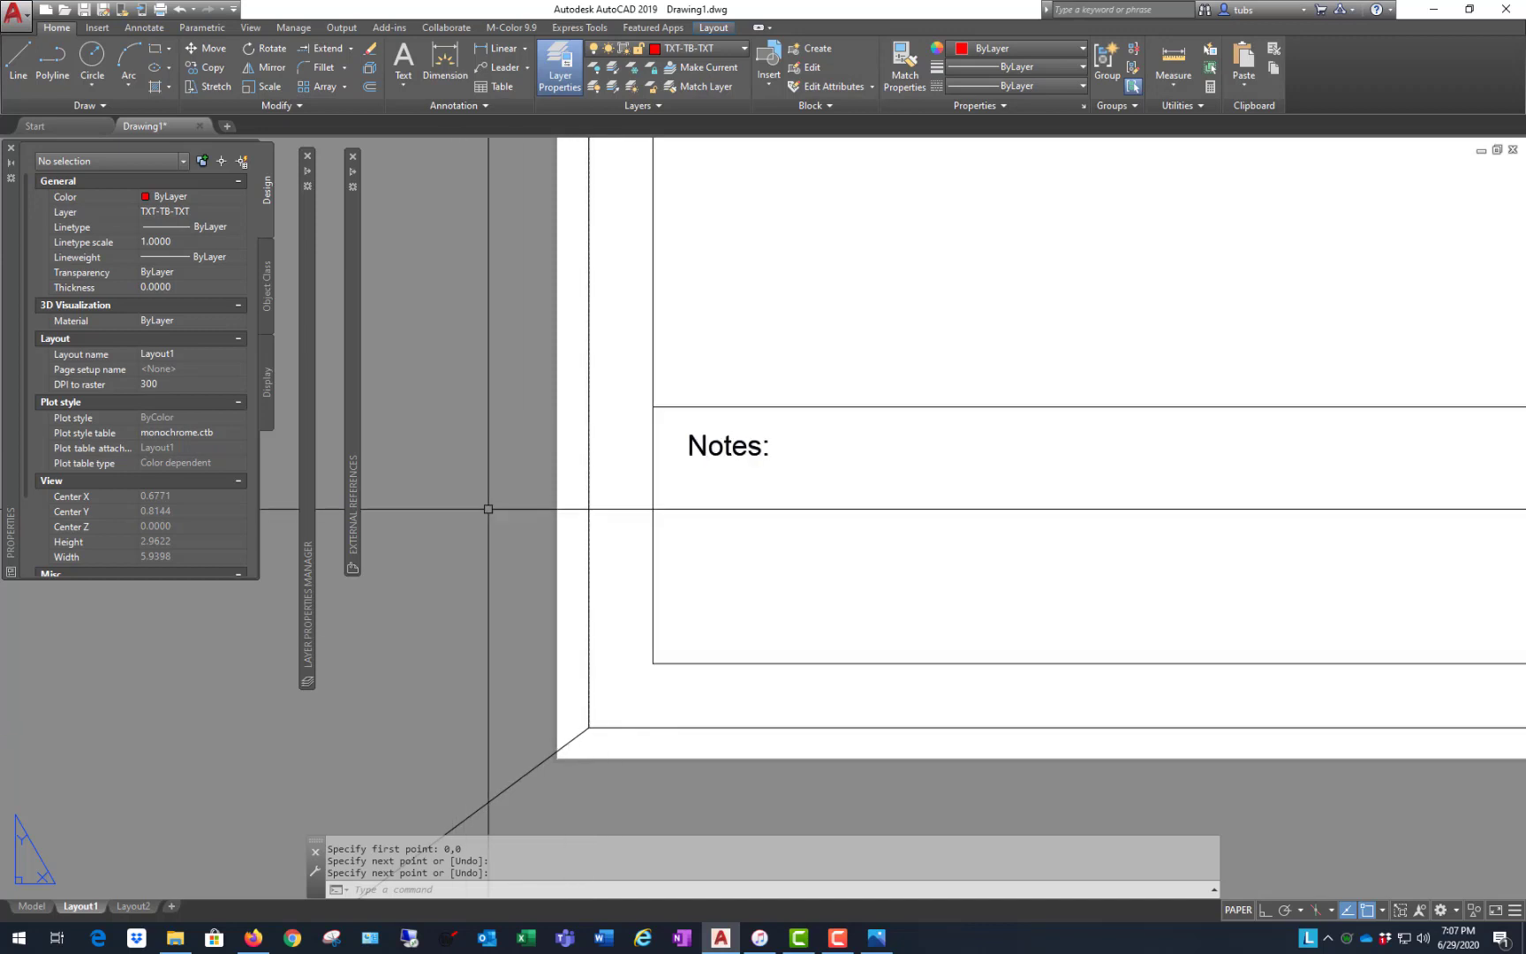
- Erase the diagonal line that starts at the origin
{"action": "scroll", "coordinate": [484, 508], "scroll_direction": "down", "scroll_amount": 2}
{"action": "left_click", "coordinate": [524, 675]}
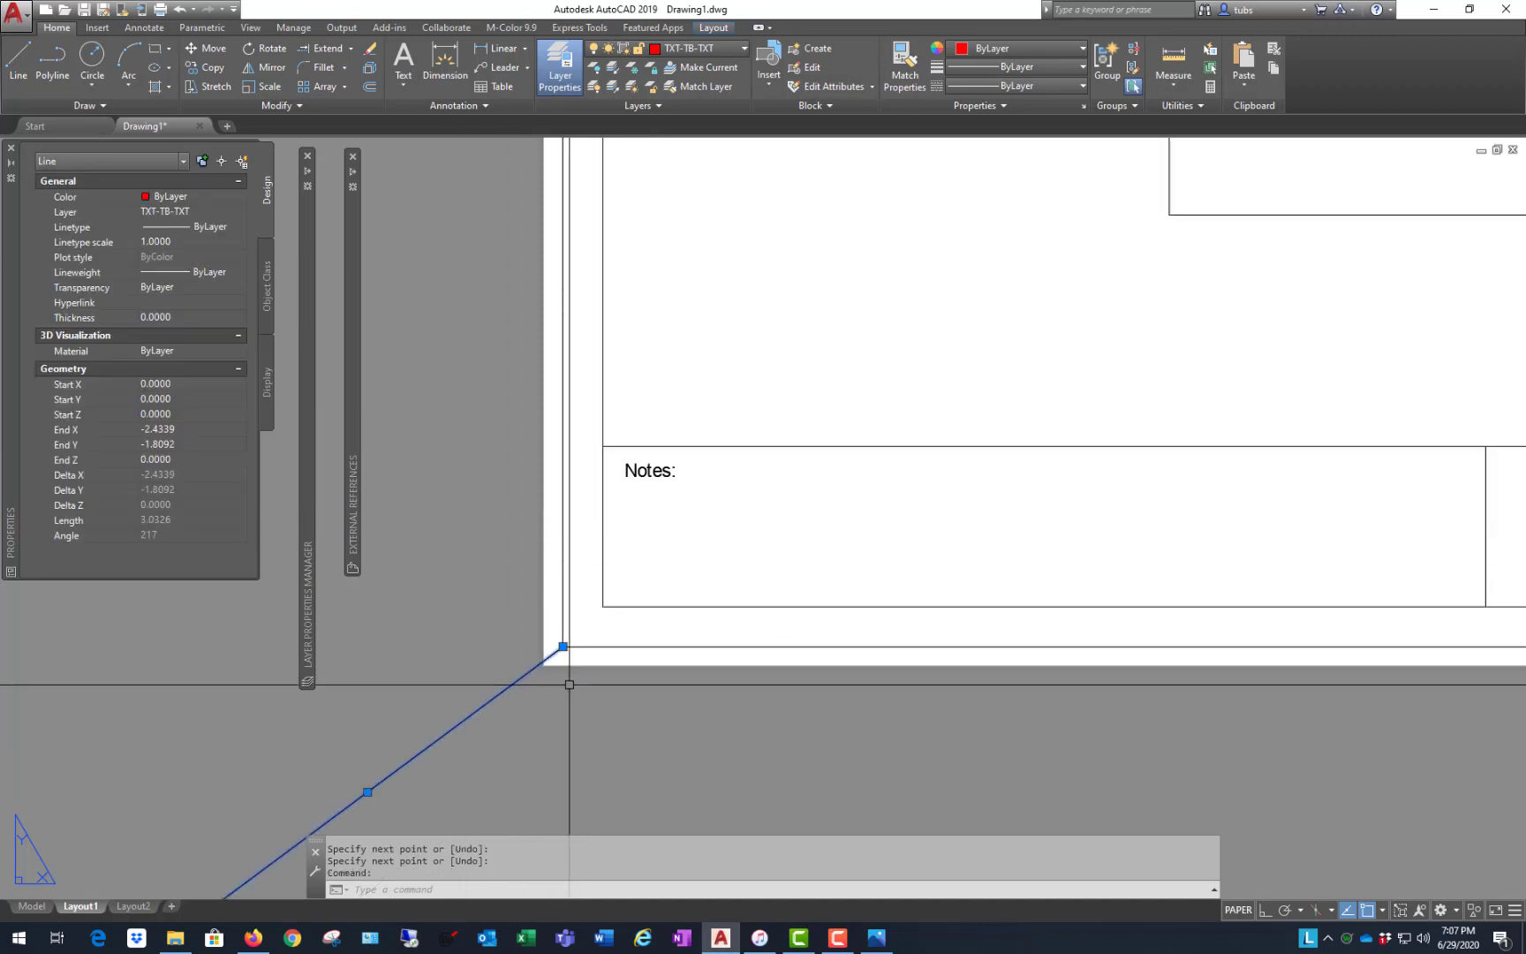
{"action": "type", "text": "e"}
{"action": "key", "text": "Return"}
{"action": "scroll", "coordinate": [440, 695], "scroll_direction": "down", "scroll_amount": 2}
{"action": "scroll", "coordinate": [495, 699], "scroll_direction": "down", "scroll_amount": 4}
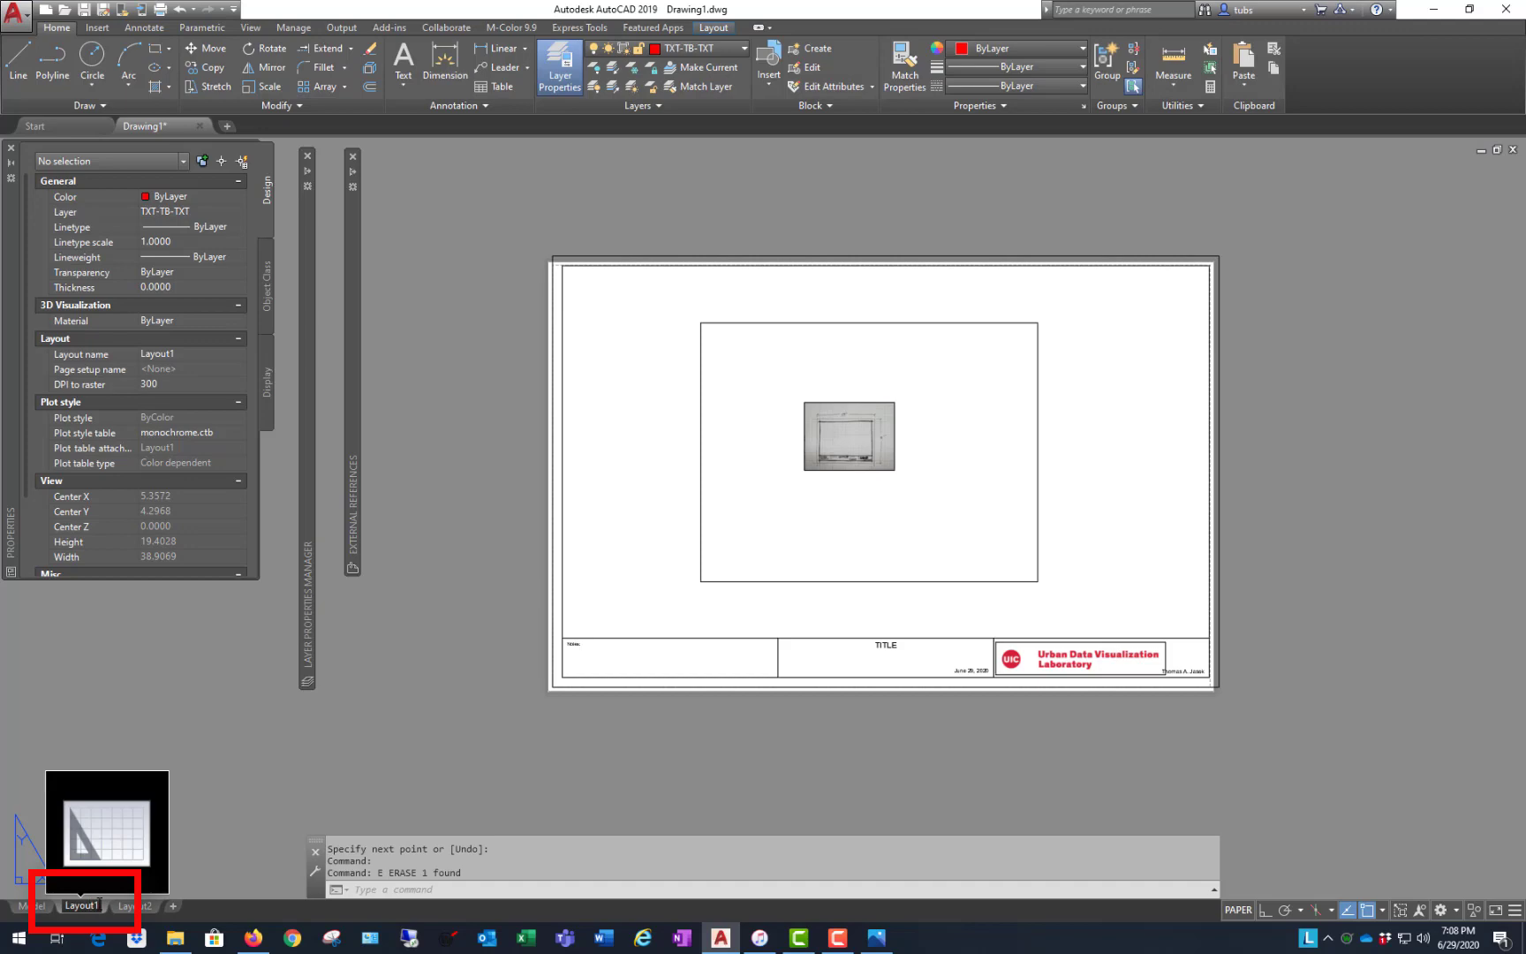
- Rename Layout1 as 11X17
{"action": "type", "text": "11M"}
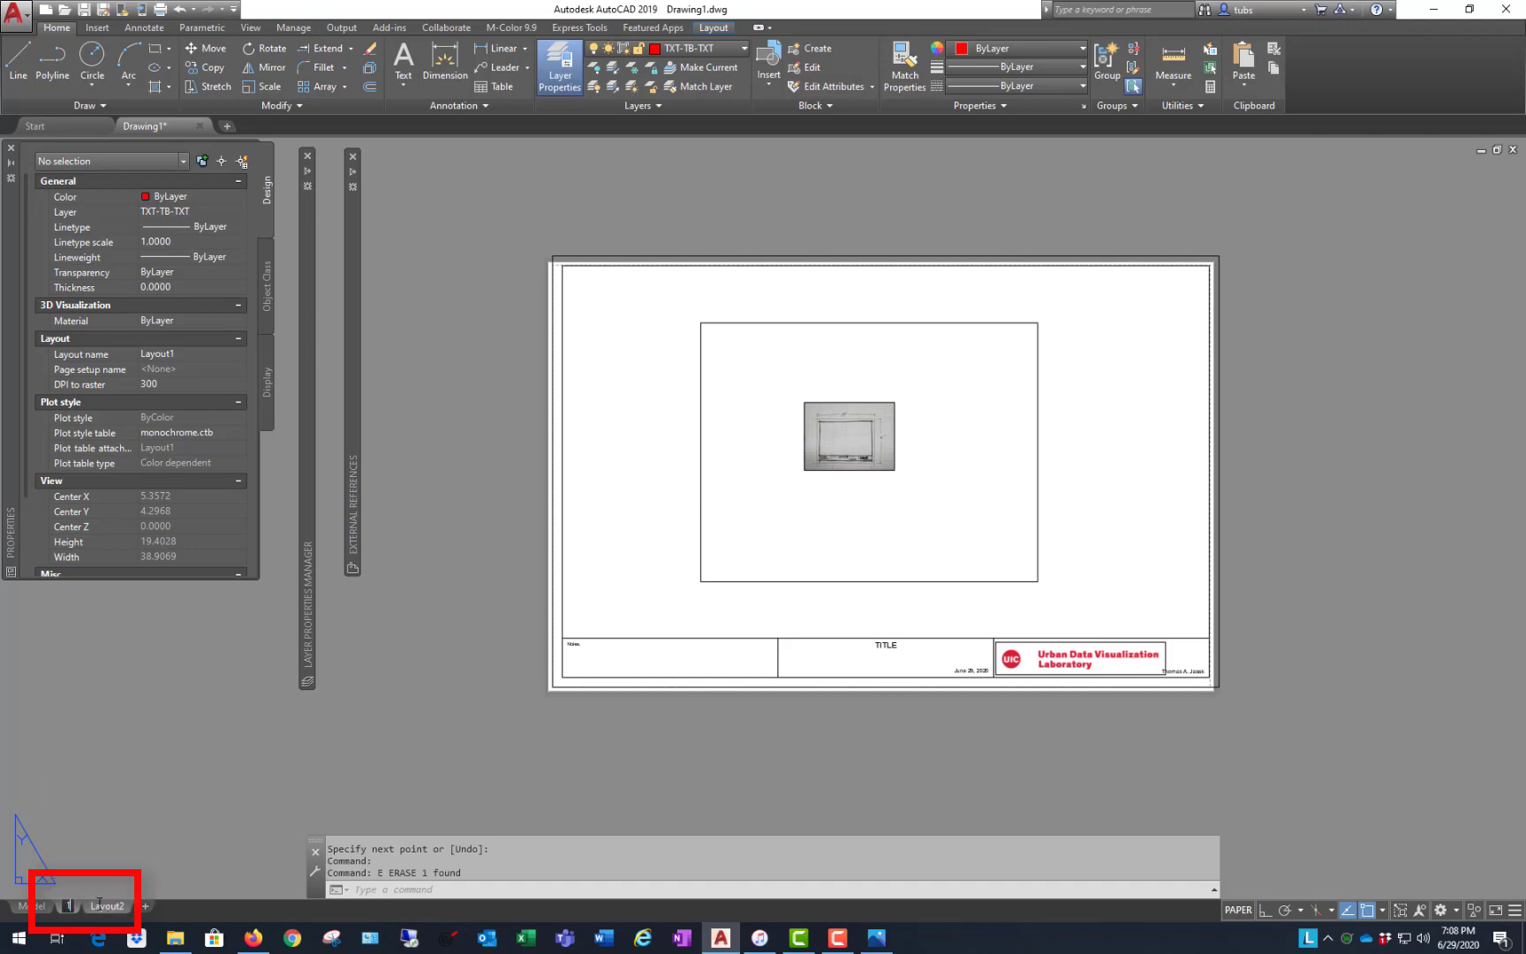
{"action": "type", "text": "11X1"}
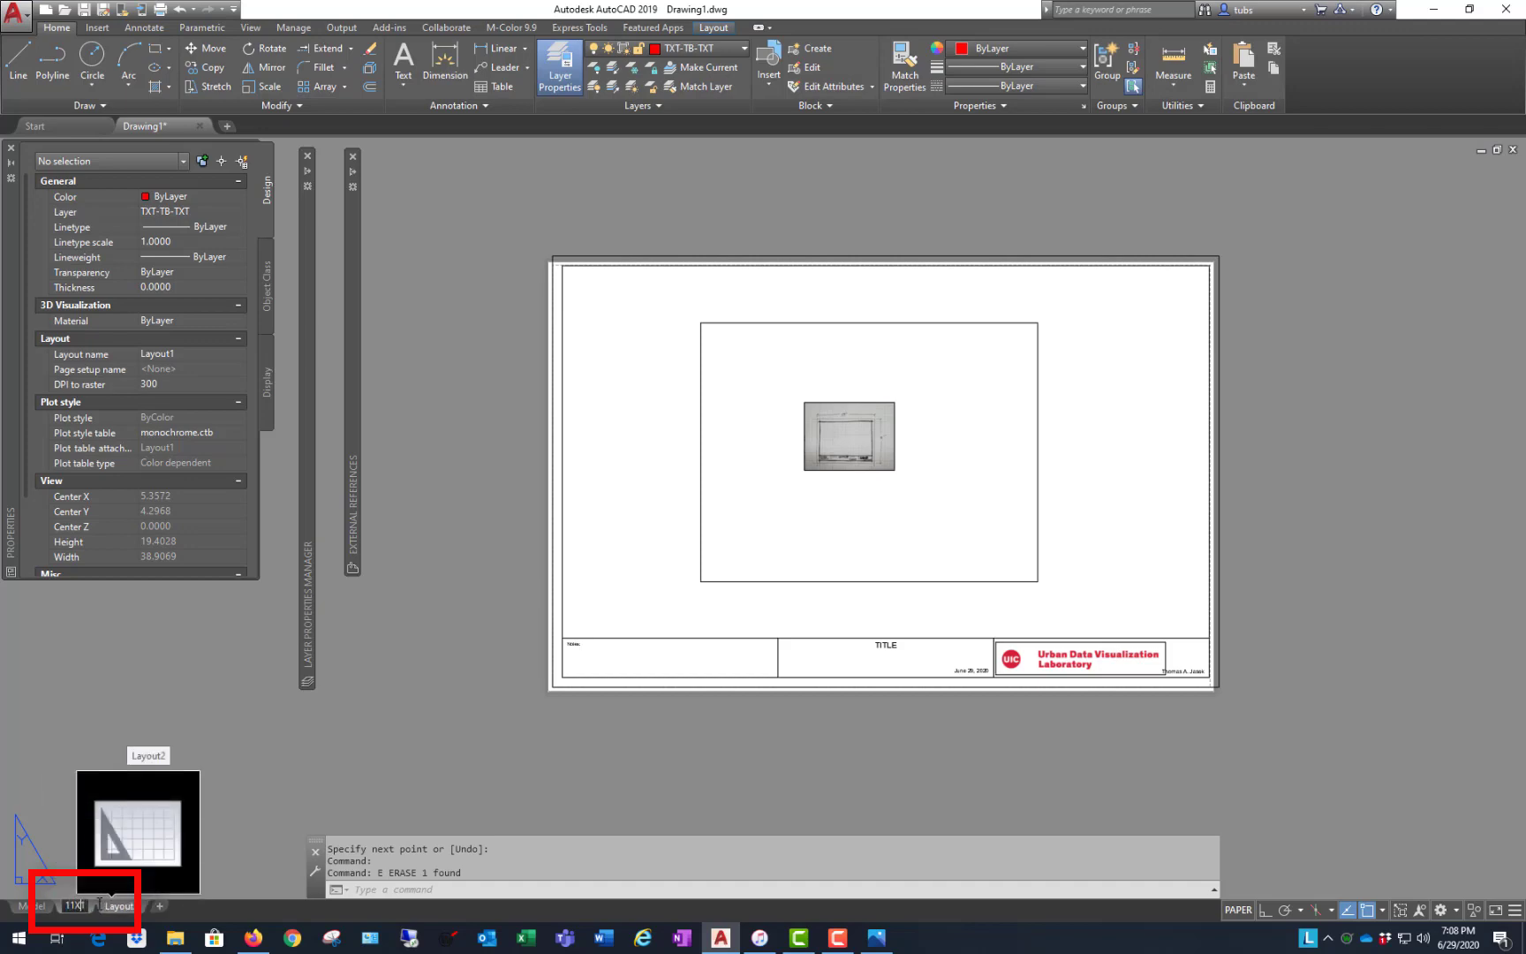
{"action": "type", "text": "7"}
{"action": "key", "text": "Return"}
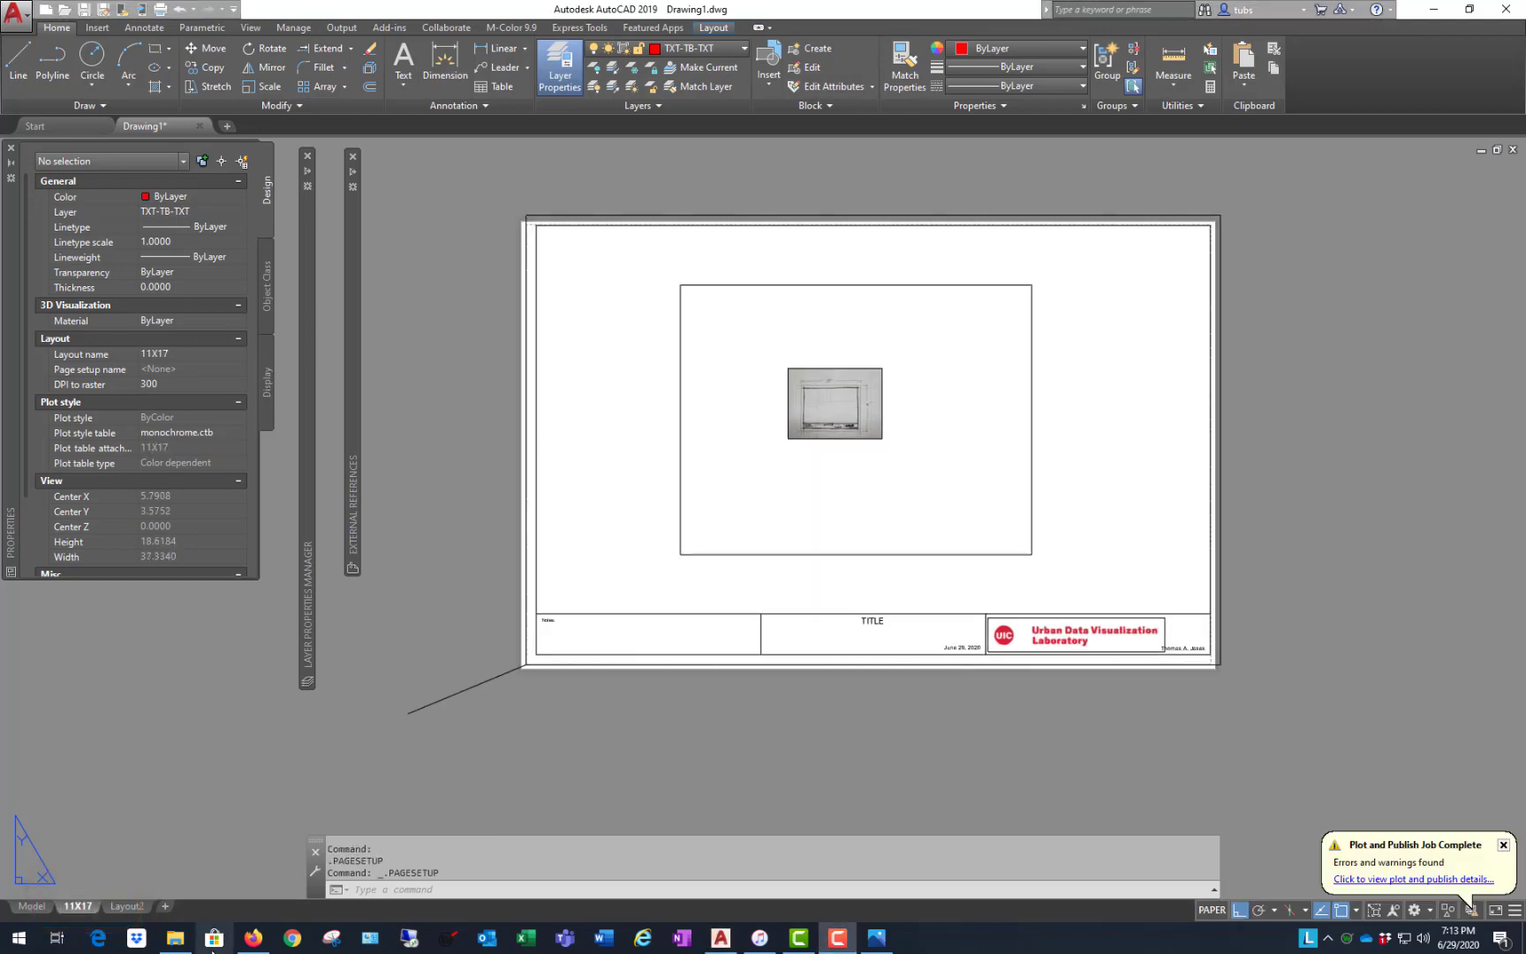
- Set the 11X17 layout's plot offset to -0.125 inch in both X and Y in its page setup
{"action": "right_click", "coordinate": [84, 909]}
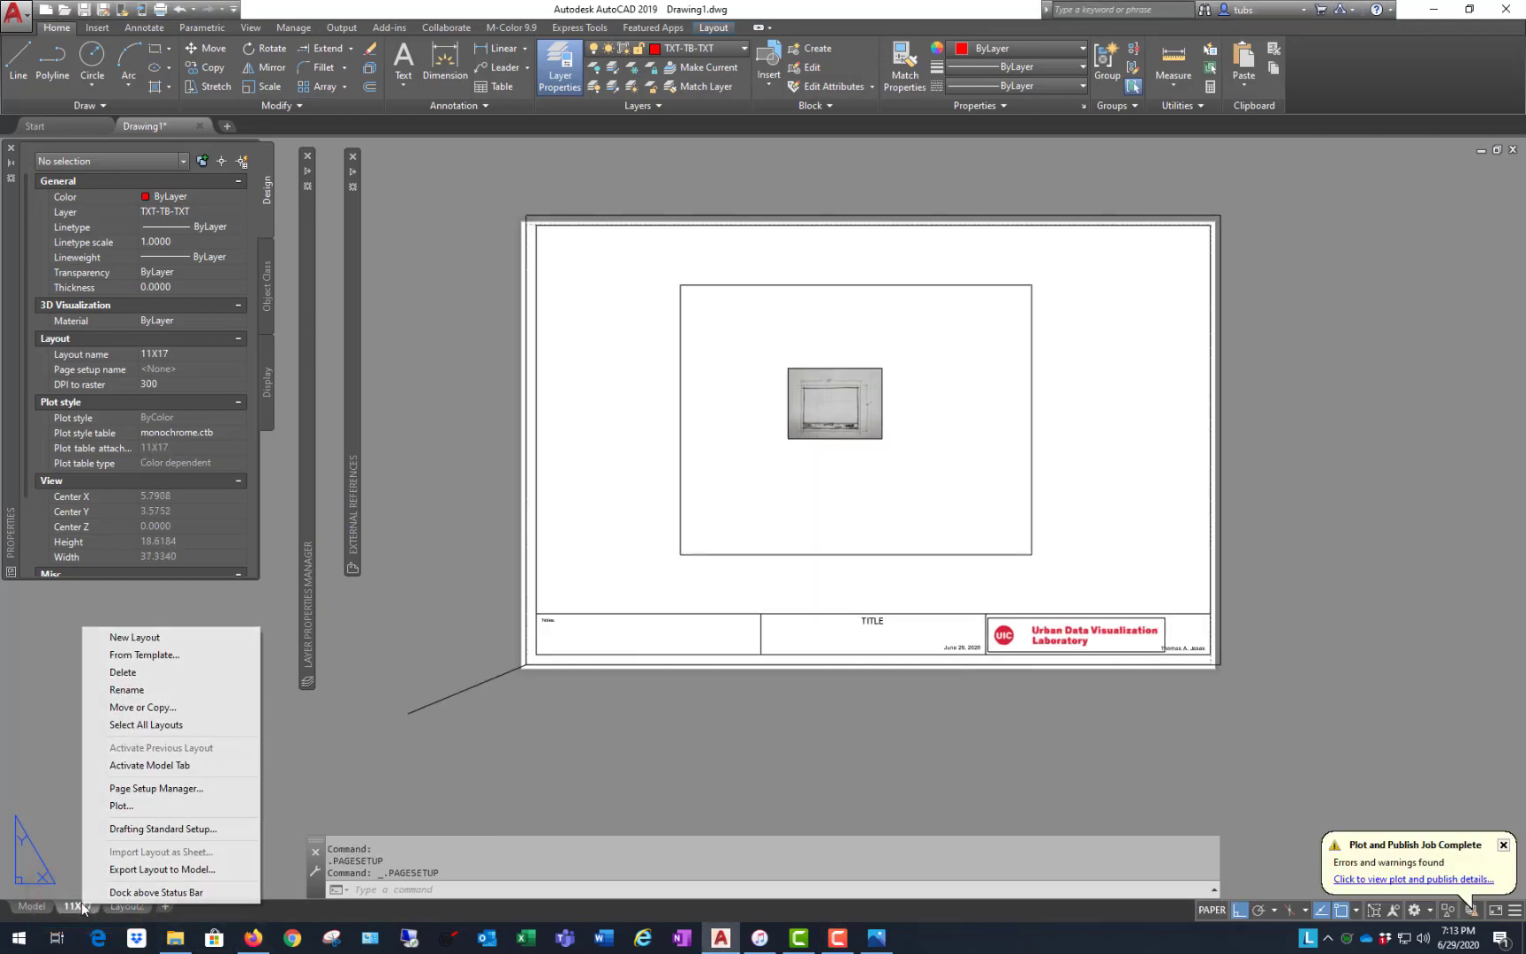
{"action": "left_click", "coordinate": [163, 789]}
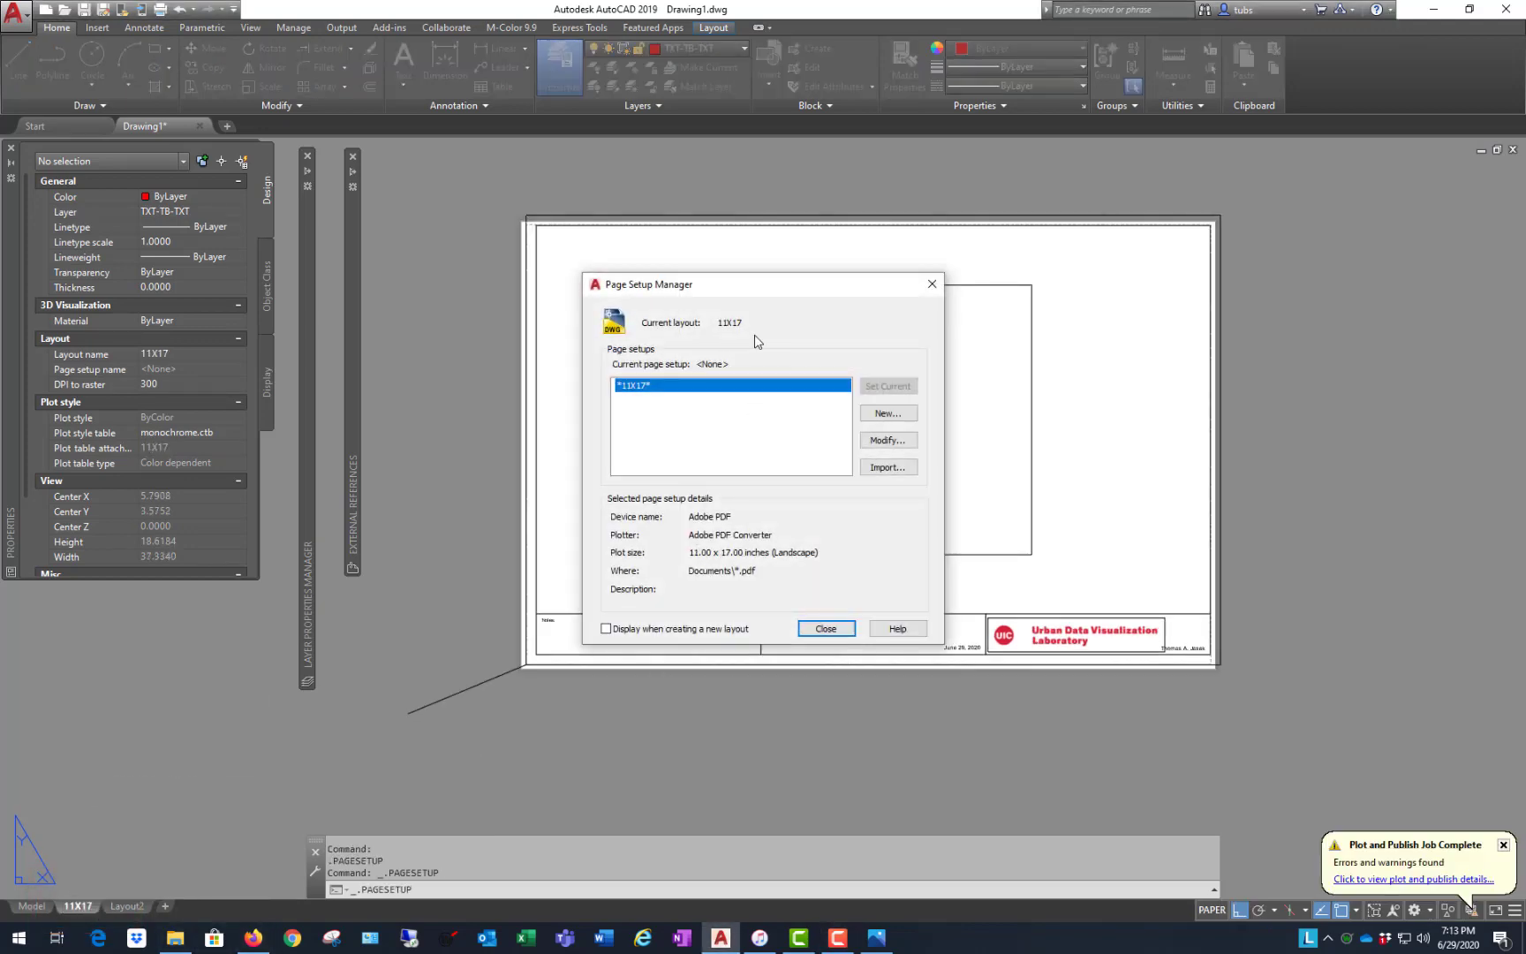
{"action": "left_click", "coordinate": [886, 440]}
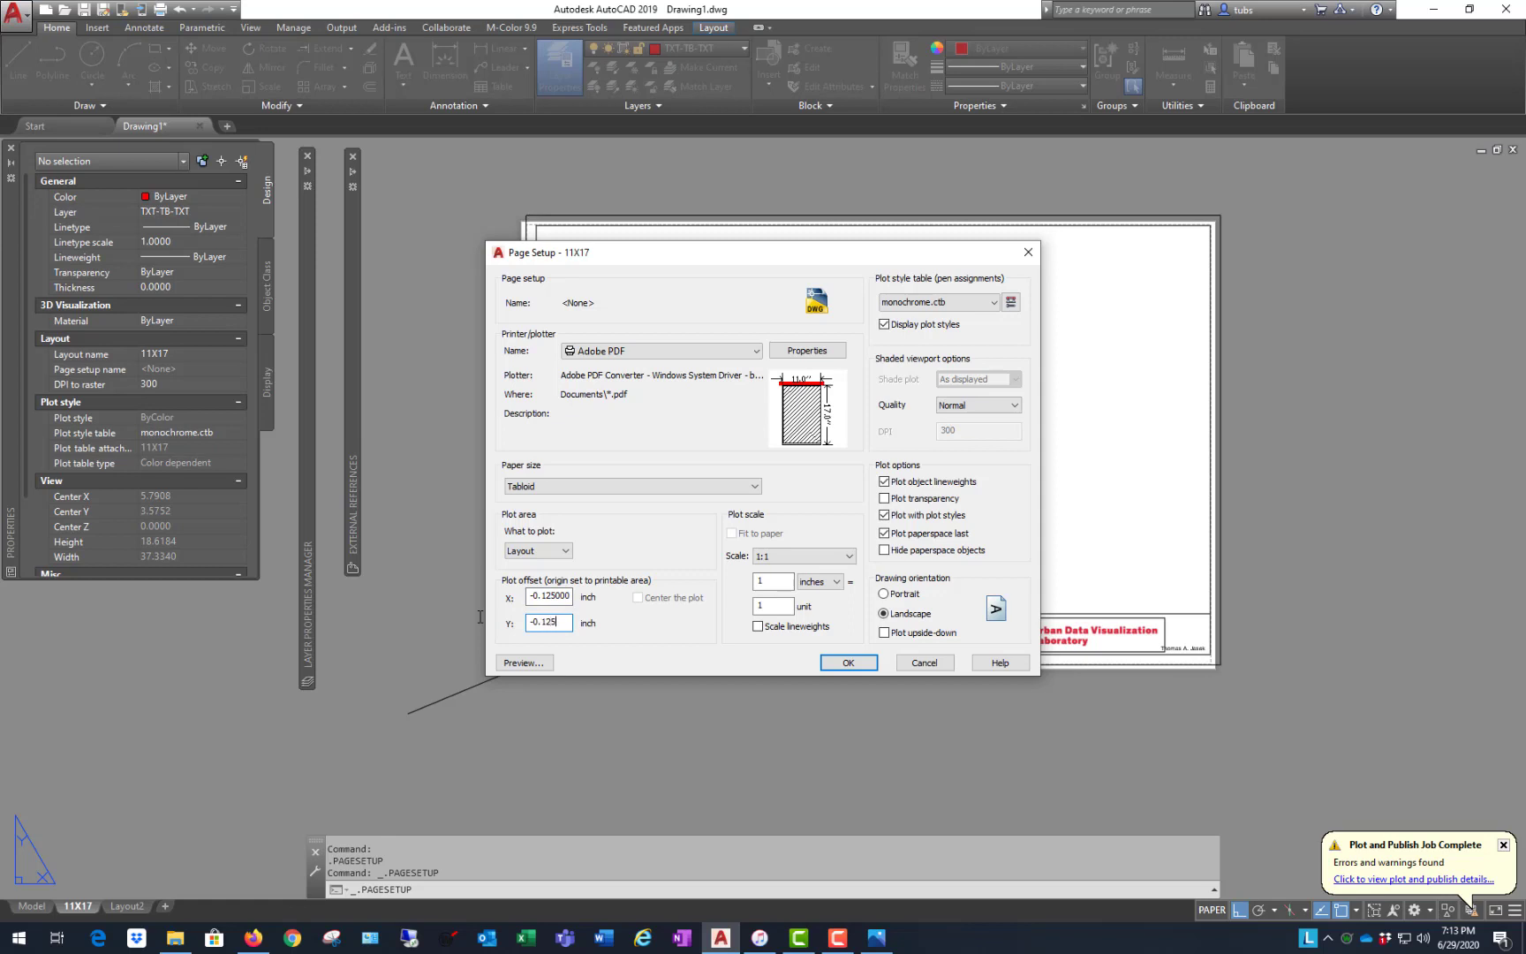
{"action": "left_click", "coordinate": [847, 662]}
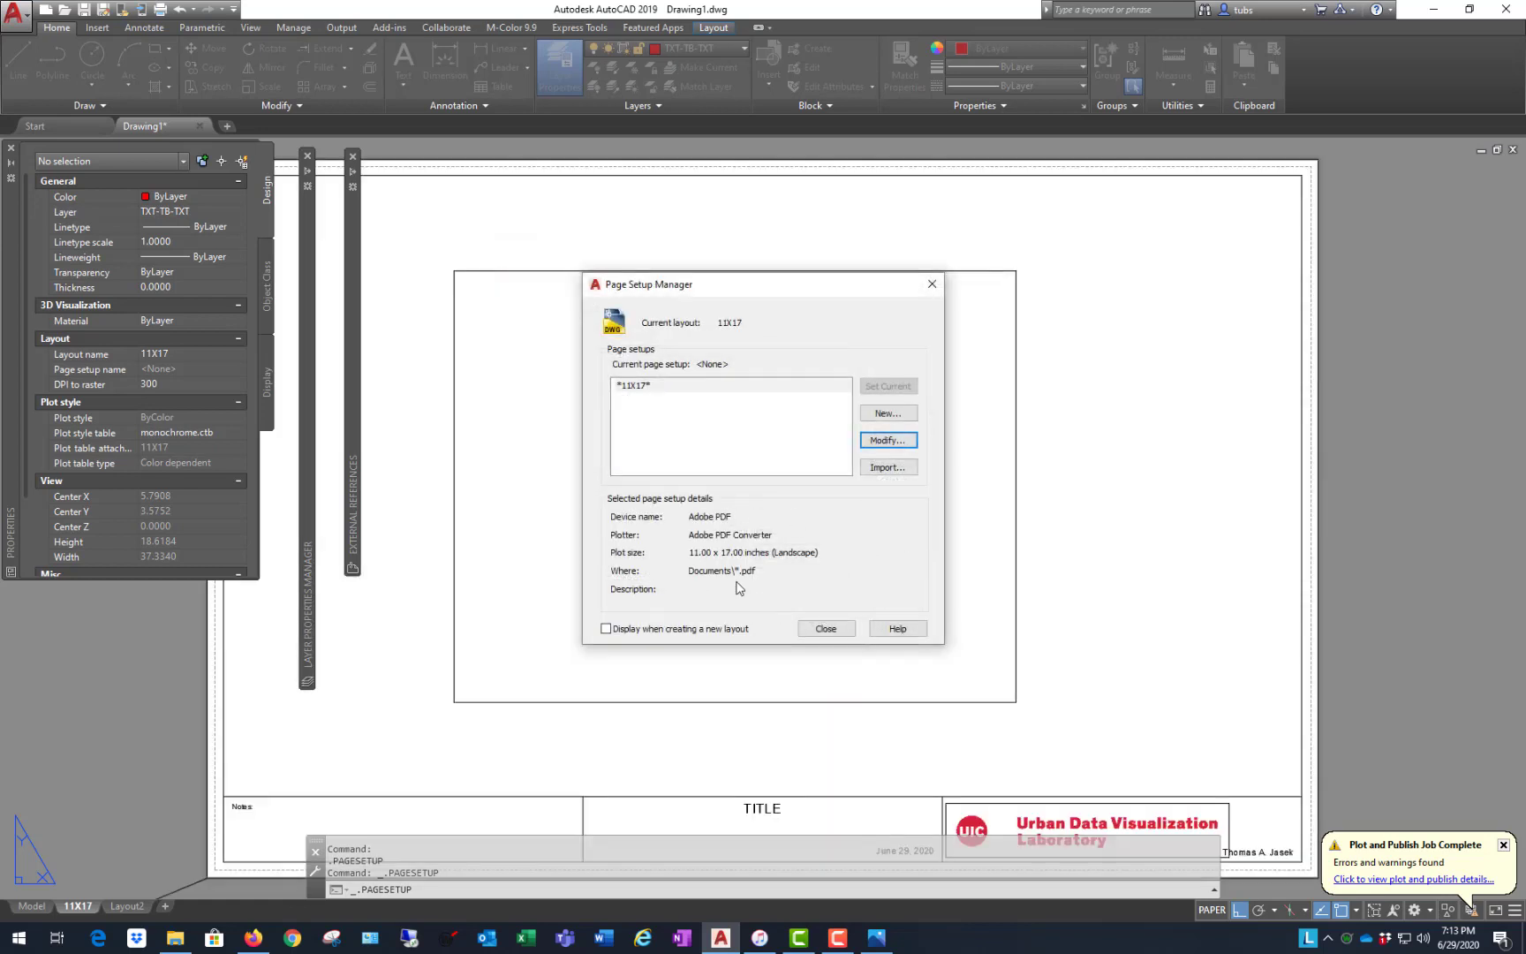
{"action": "left_click", "coordinate": [834, 629]}
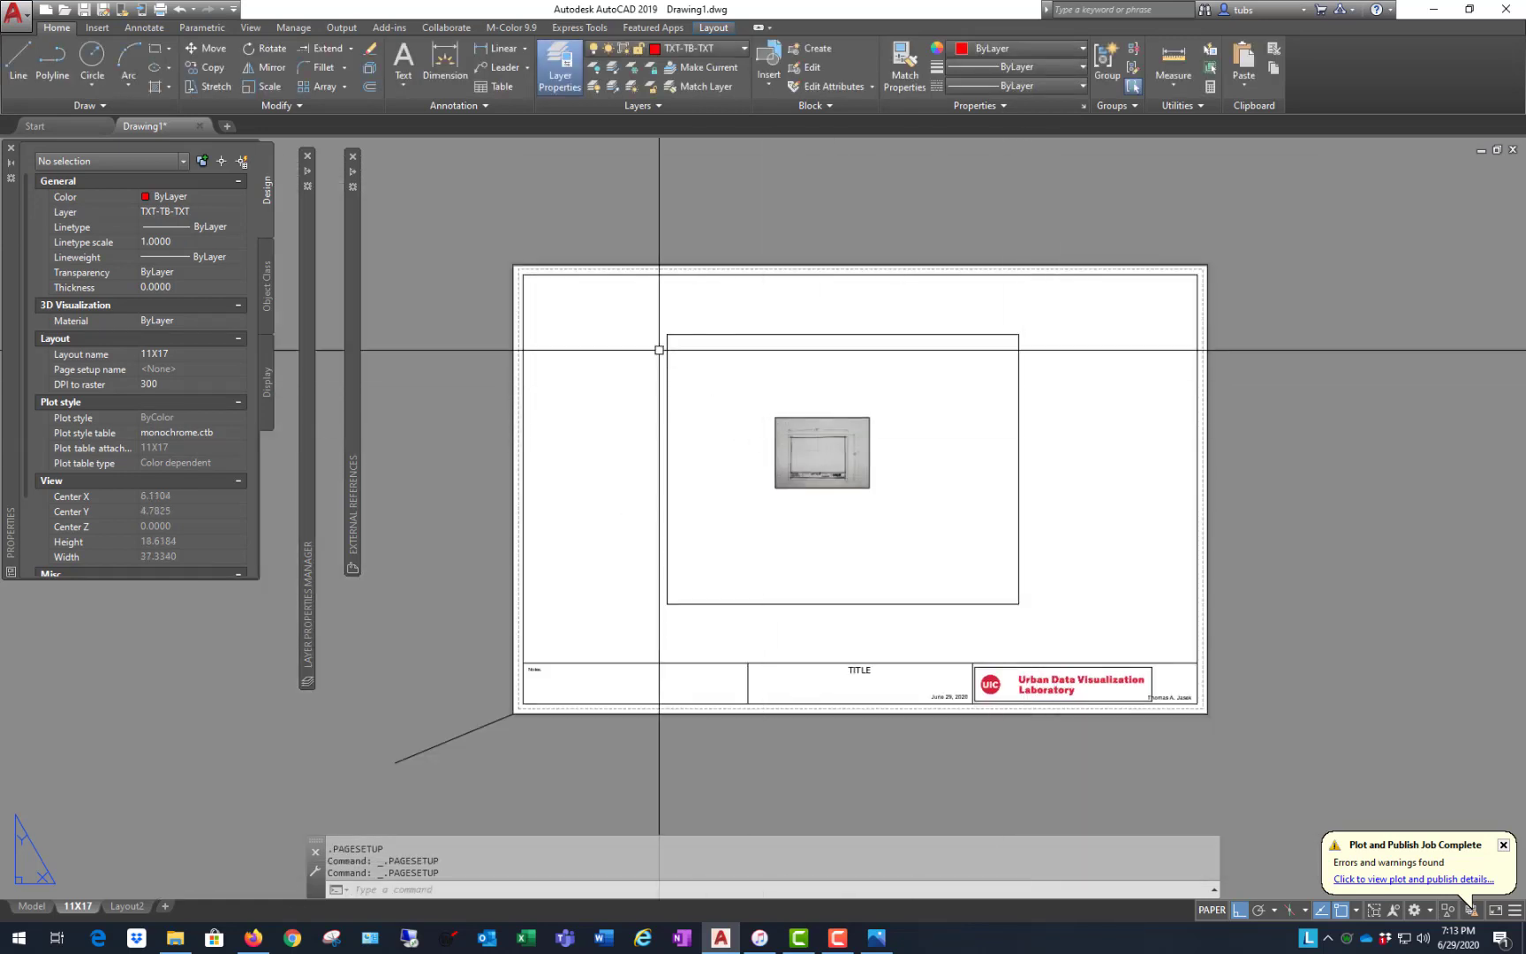
{"action": "scroll", "coordinate": [1218, 723], "scroll_direction": "up", "scroll_amount": 8}
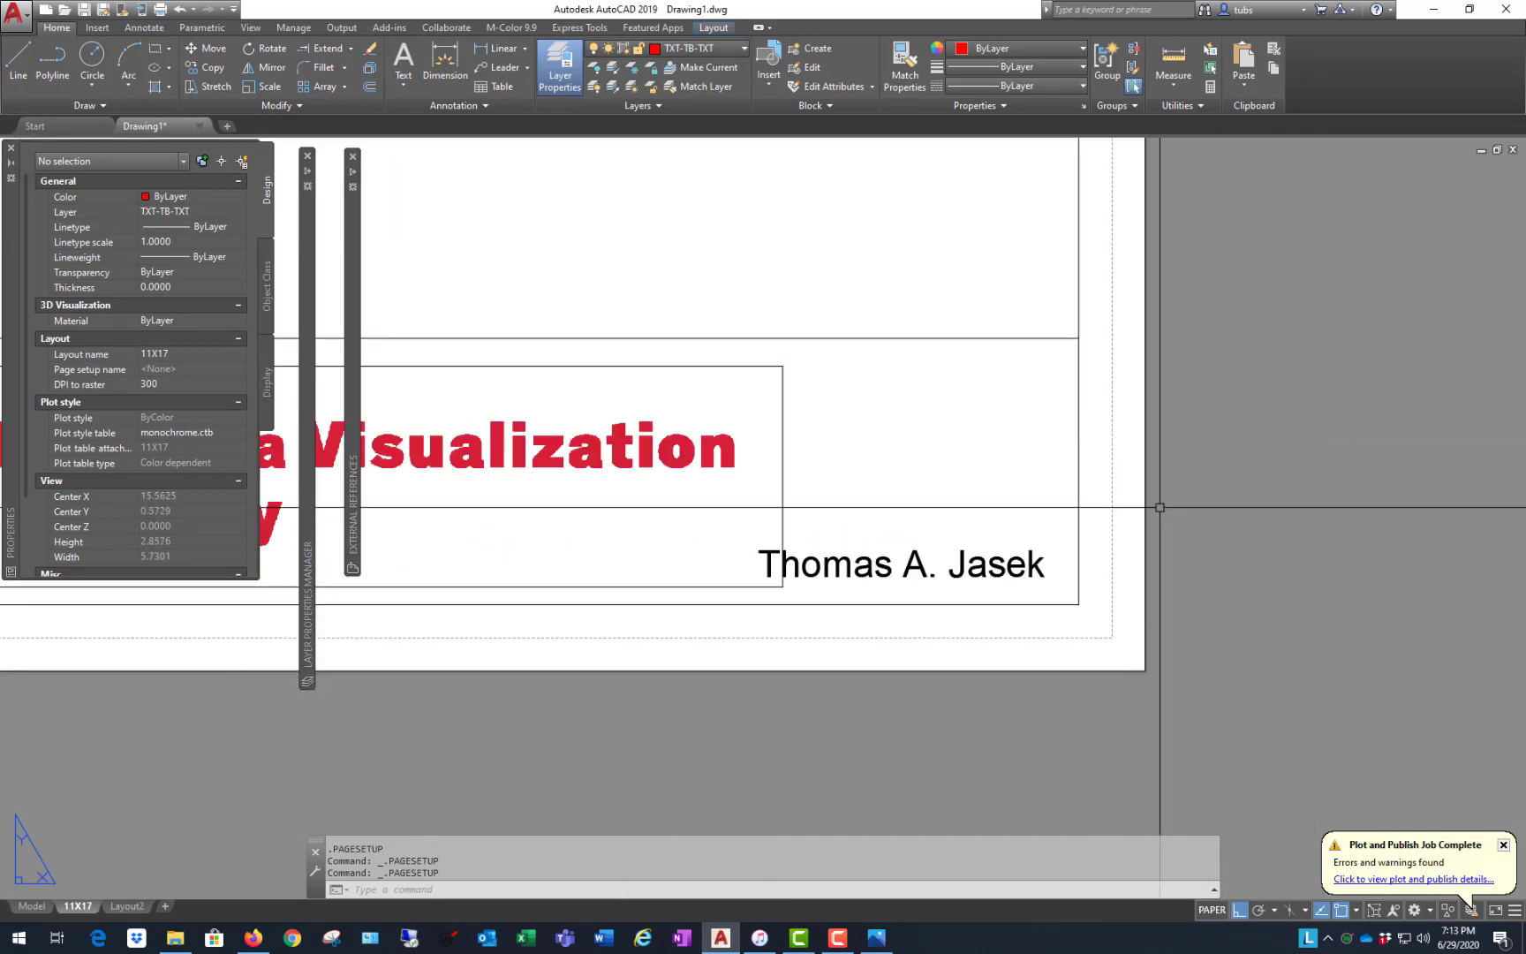
{"action": "scroll", "coordinate": [1078, 604], "scroll_direction": "down", "scroll_amount": 2}
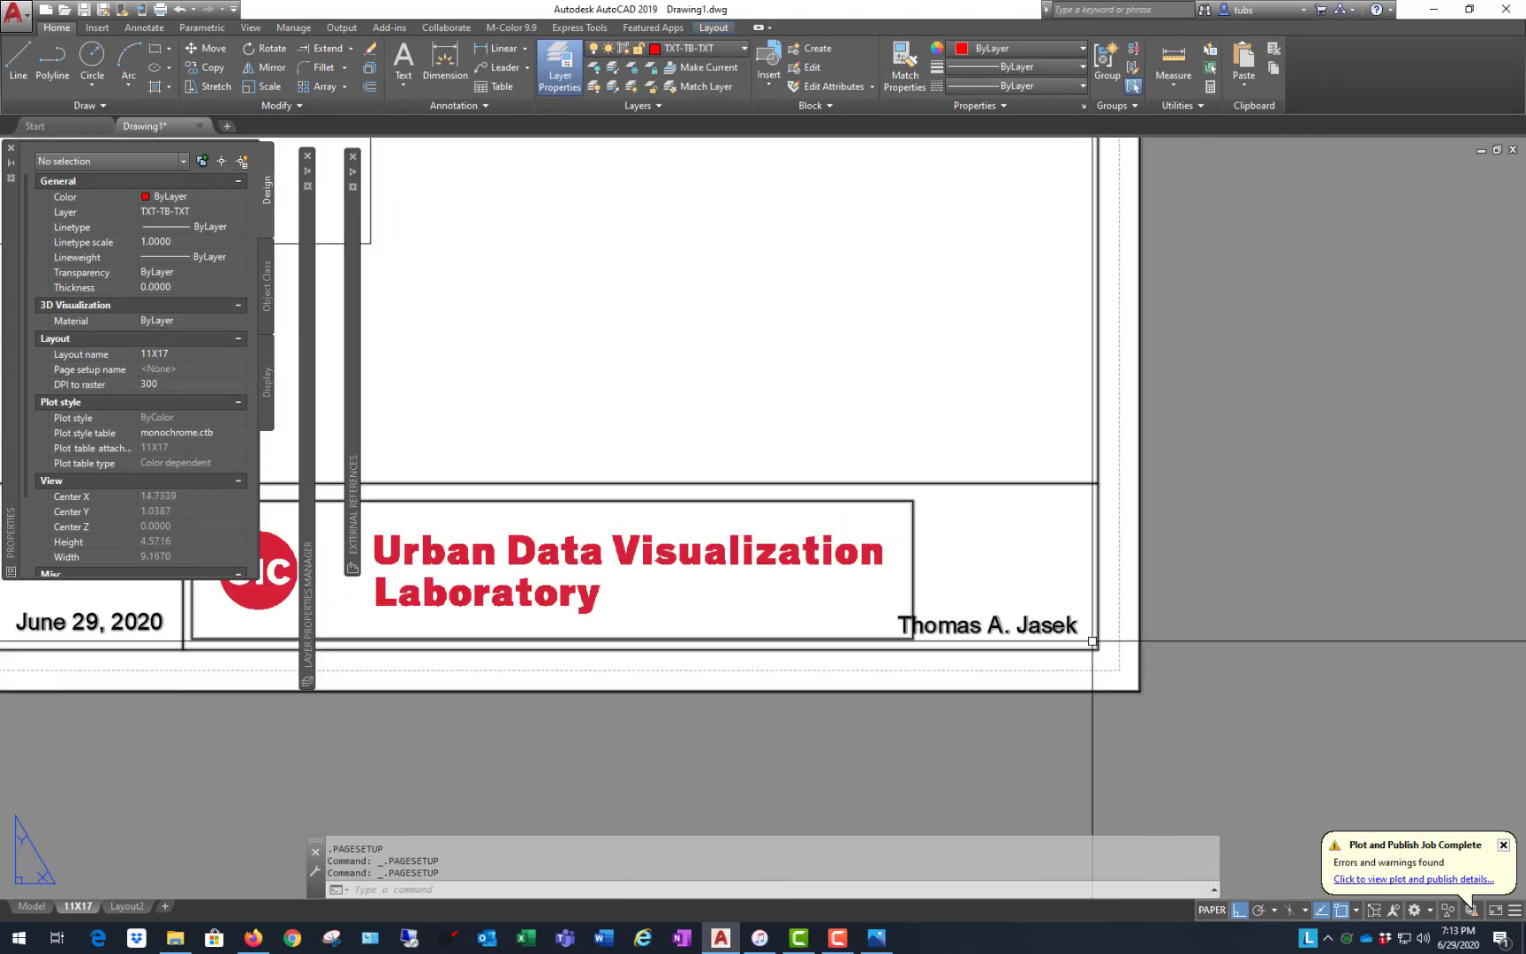
{"action": "scroll", "coordinate": [1158, 786], "scroll_direction": "down", "scroll_amount": 2}
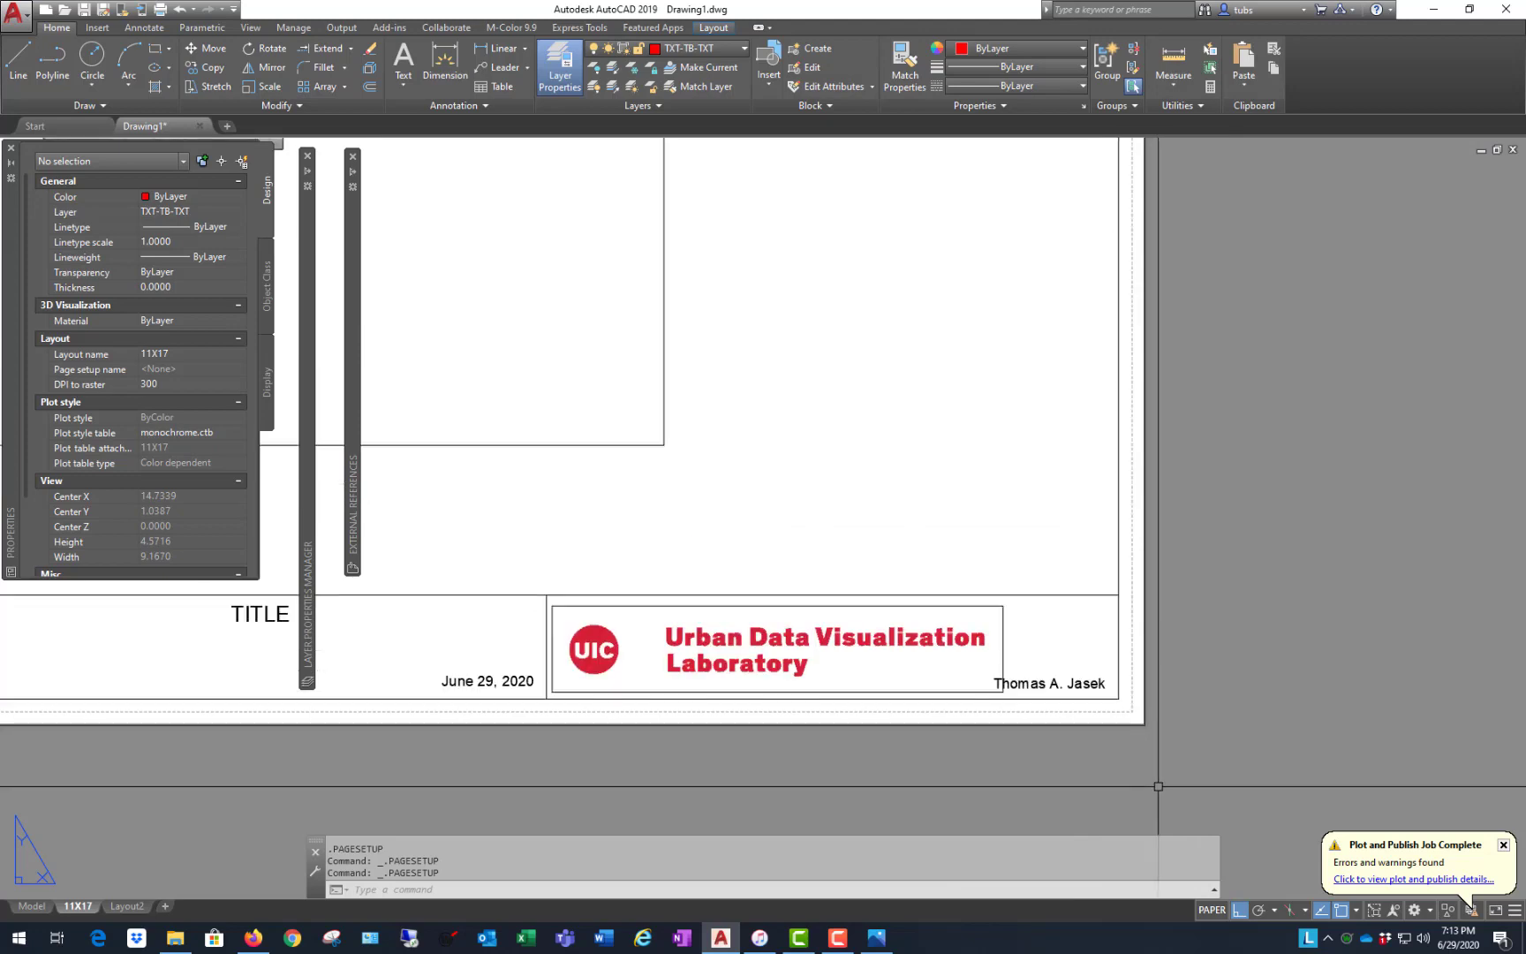
{"action": "scroll", "coordinate": [1157, 786], "scroll_direction": "down", "scroll_amount": 2}
{"action": "scroll", "coordinate": [1174, 786], "scroll_direction": "down", "scroll_amount": 2}
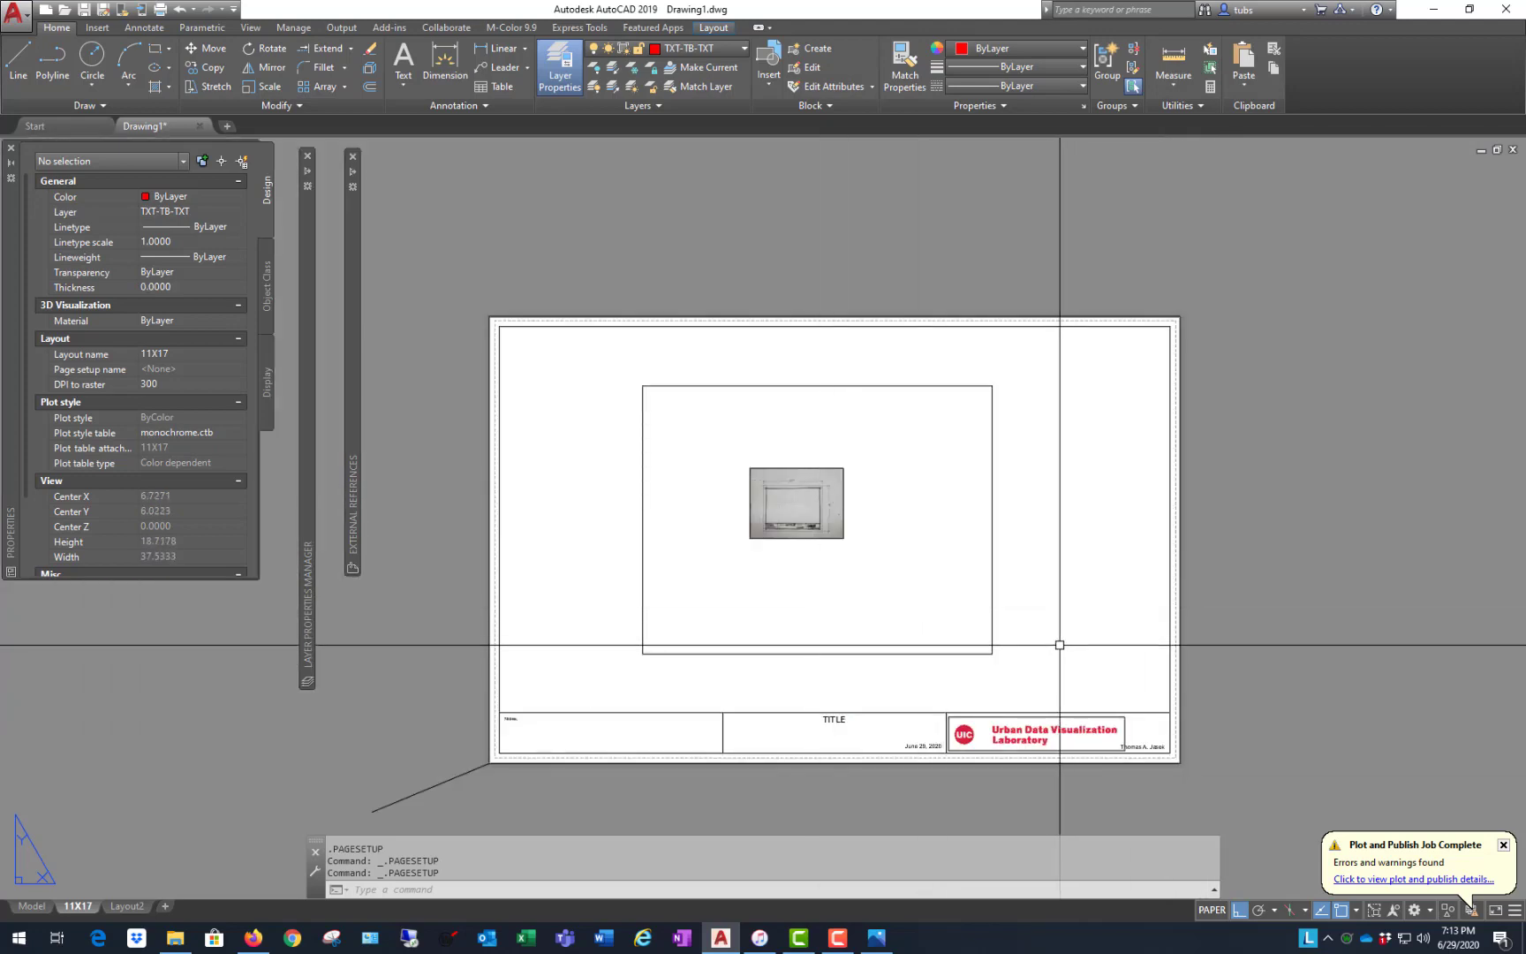
{"action": "scroll", "coordinate": [1059, 644], "scroll_direction": "up", "scroll_amount": 2}
{"action": "left_click", "coordinate": [997, 480]}
{"action": "left_click", "coordinate": [868, 561]}
{"action": "scroll", "coordinate": [1052, 377], "scroll_direction": "down", "scroll_amount": 2}
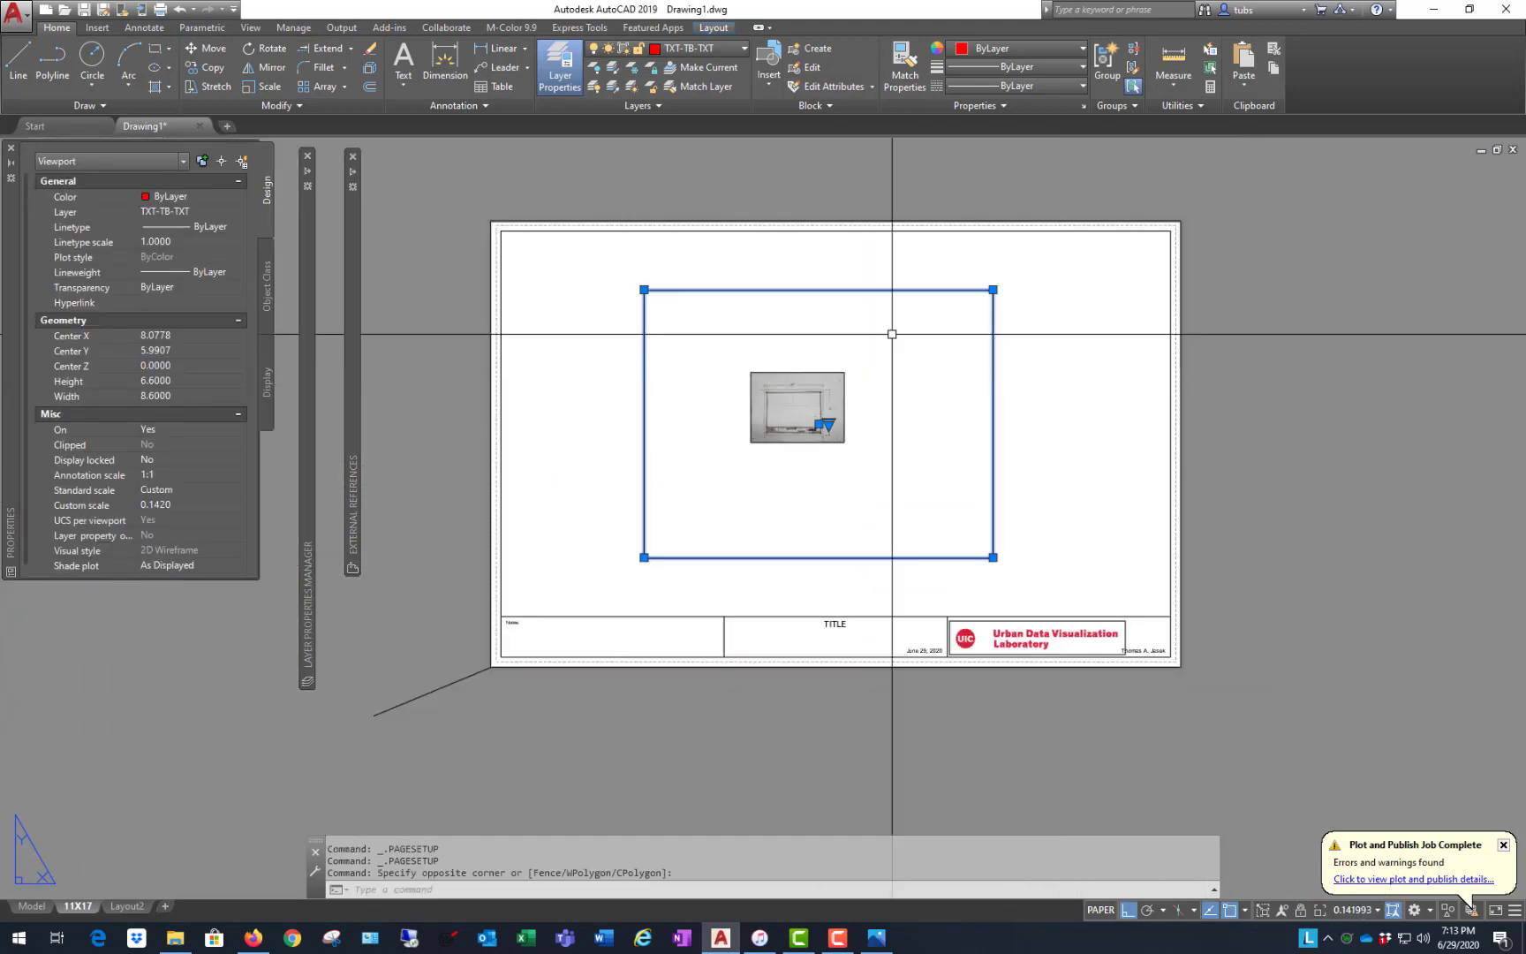
{"action": "left_click", "coordinate": [239, 213]}
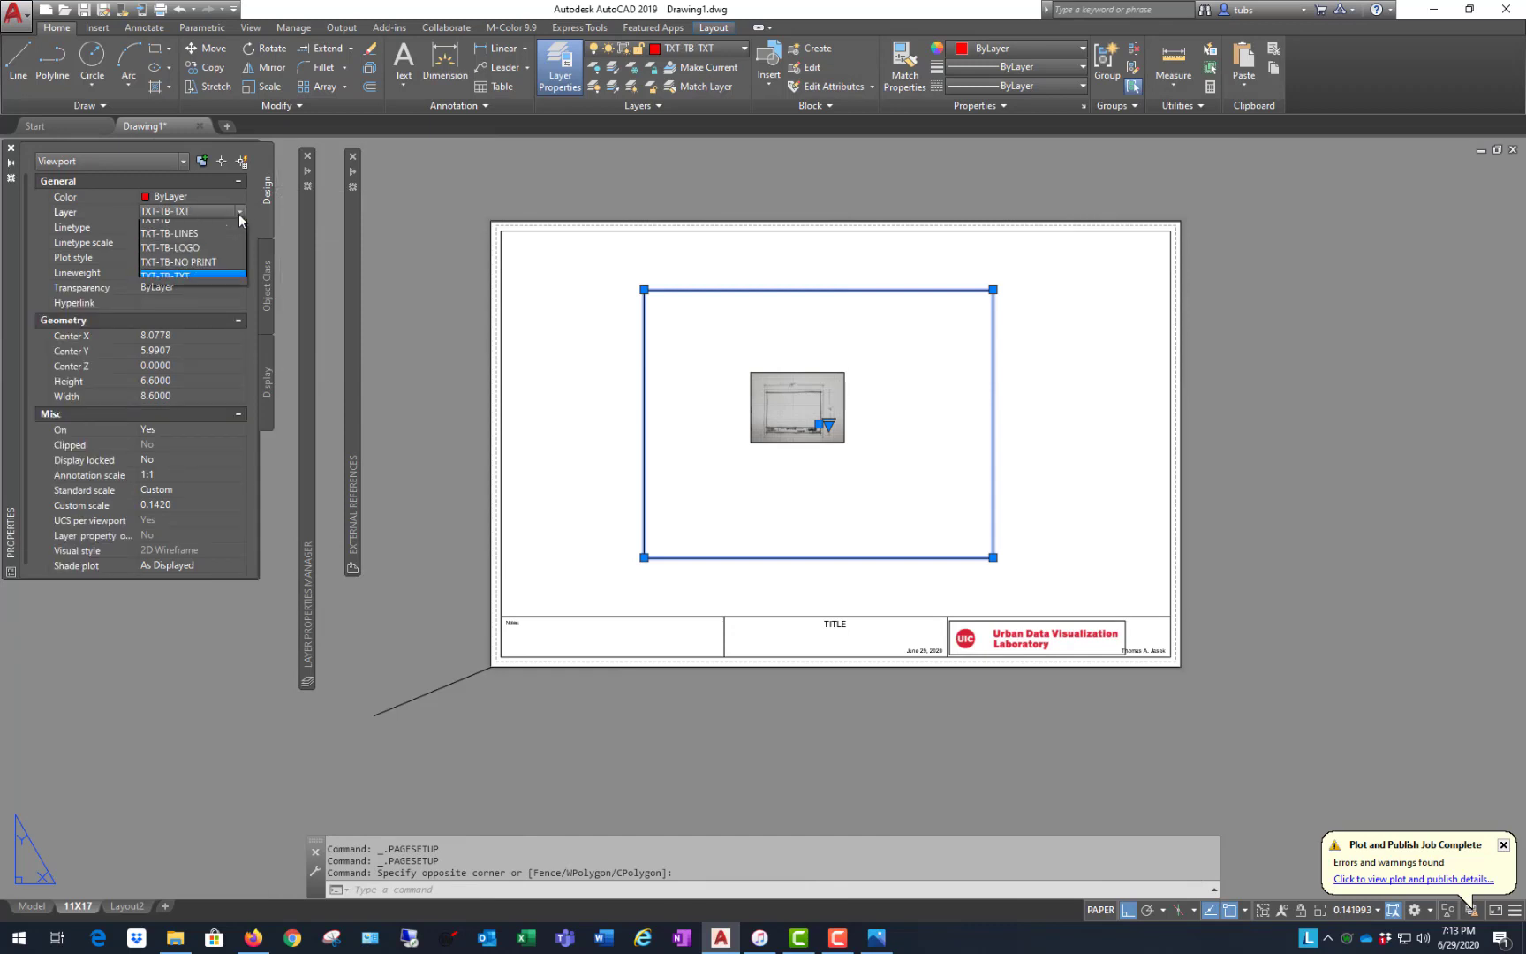
{"action": "left_click", "coordinate": [161, 297]}
{"action": "key", "text": "Escape"}
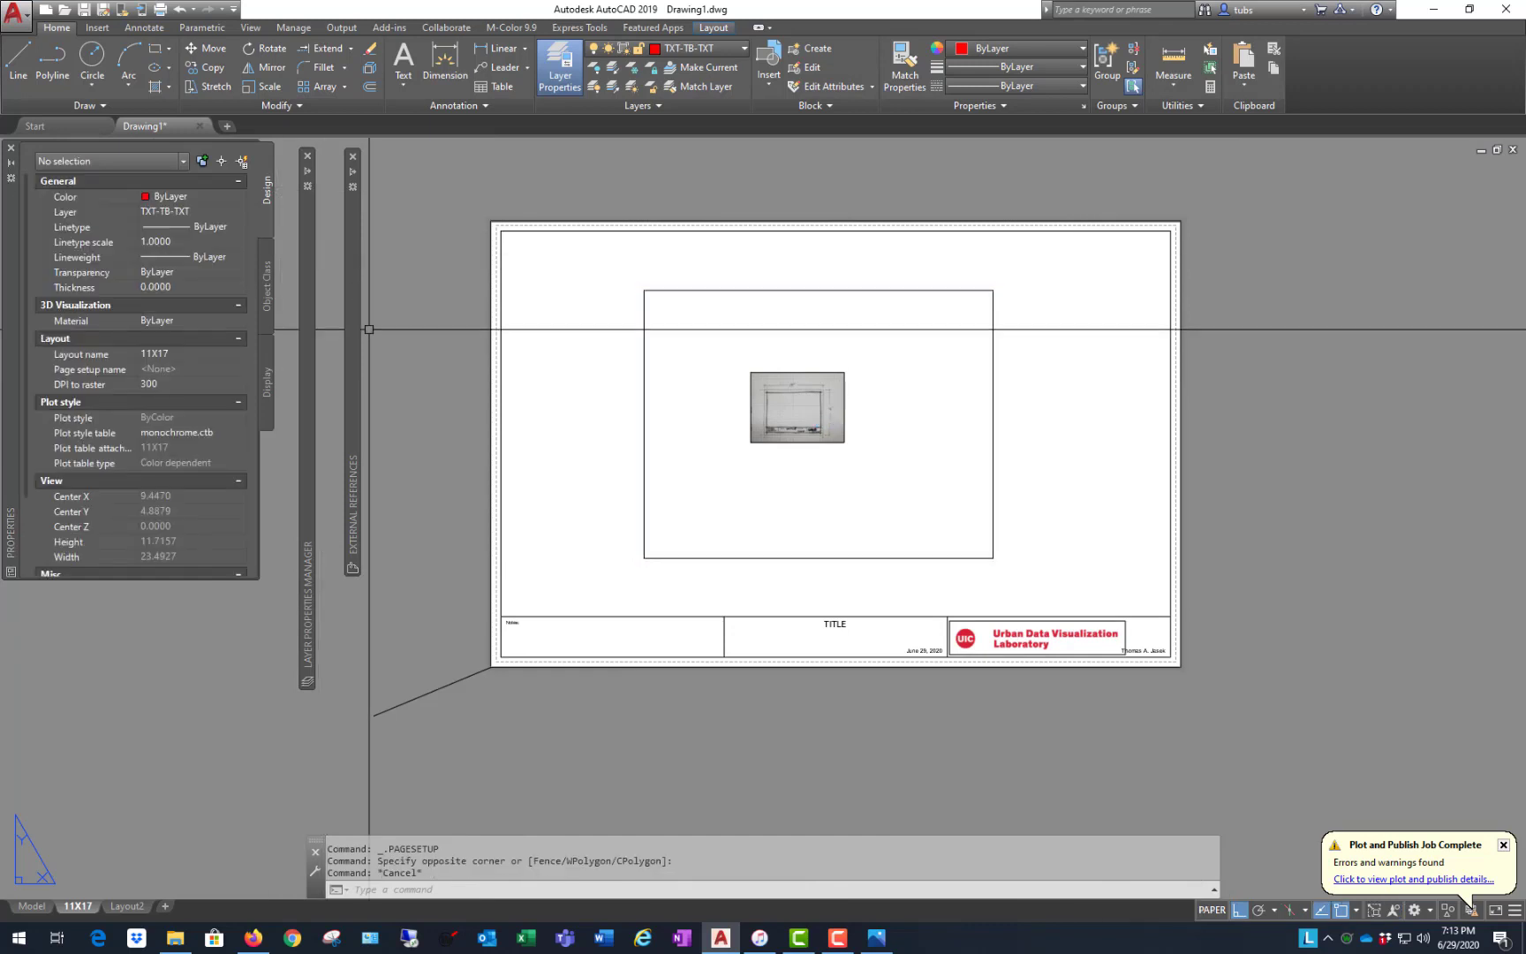
- Create a new layer named VPORT and assign it colour 126
{"action": "mouse_move", "coordinate": [309, 355]}
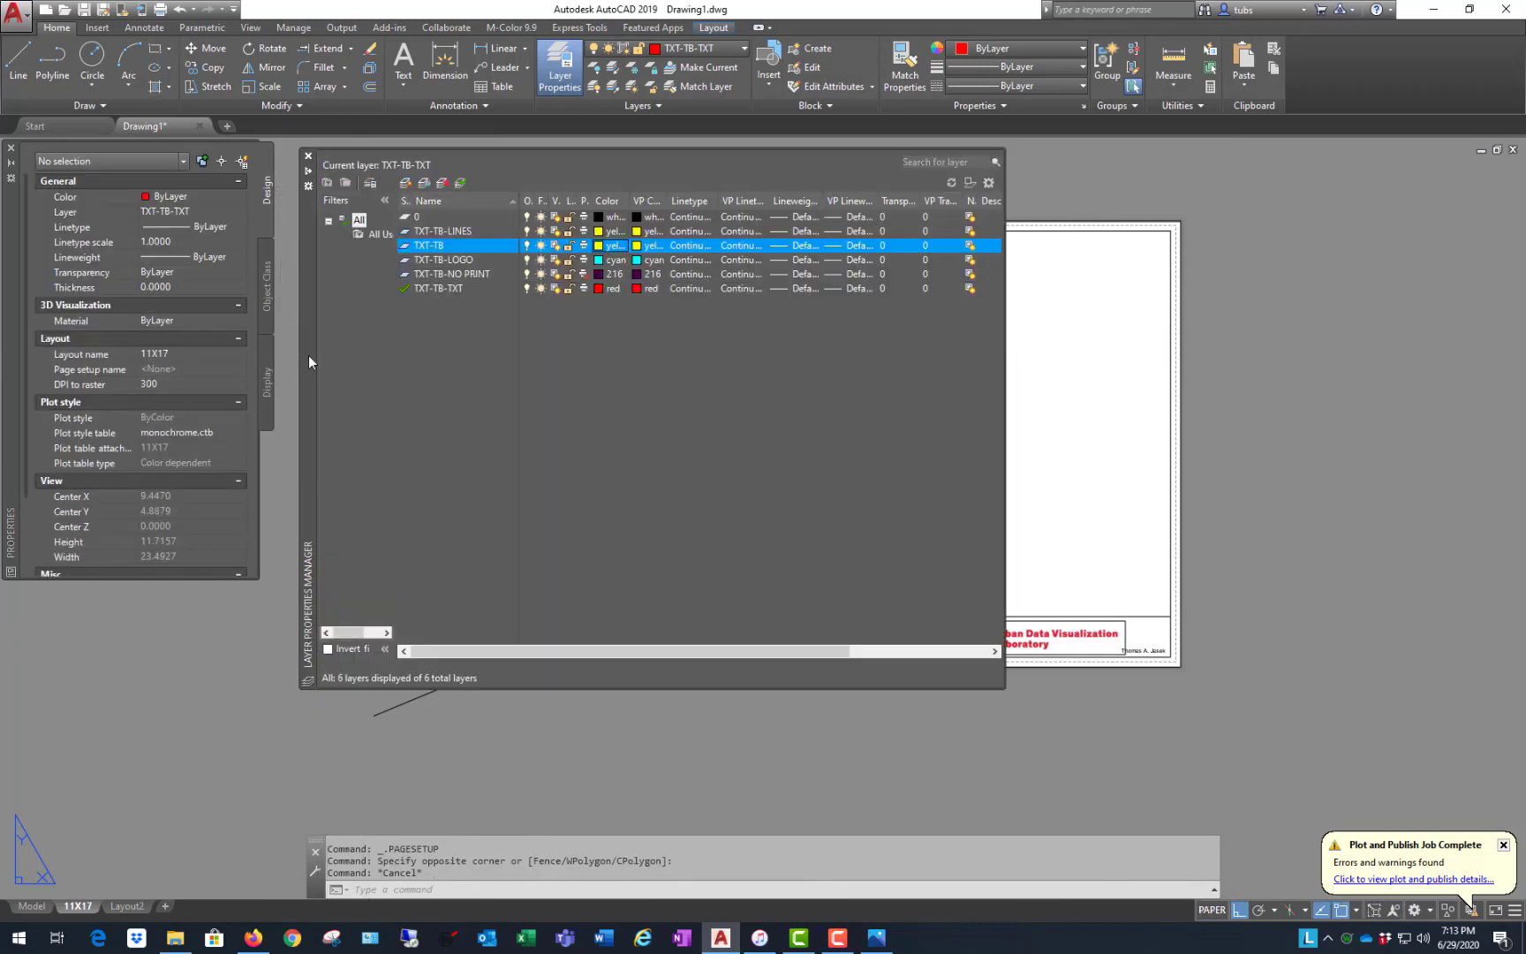
{"action": "left_click", "coordinate": [406, 183]}
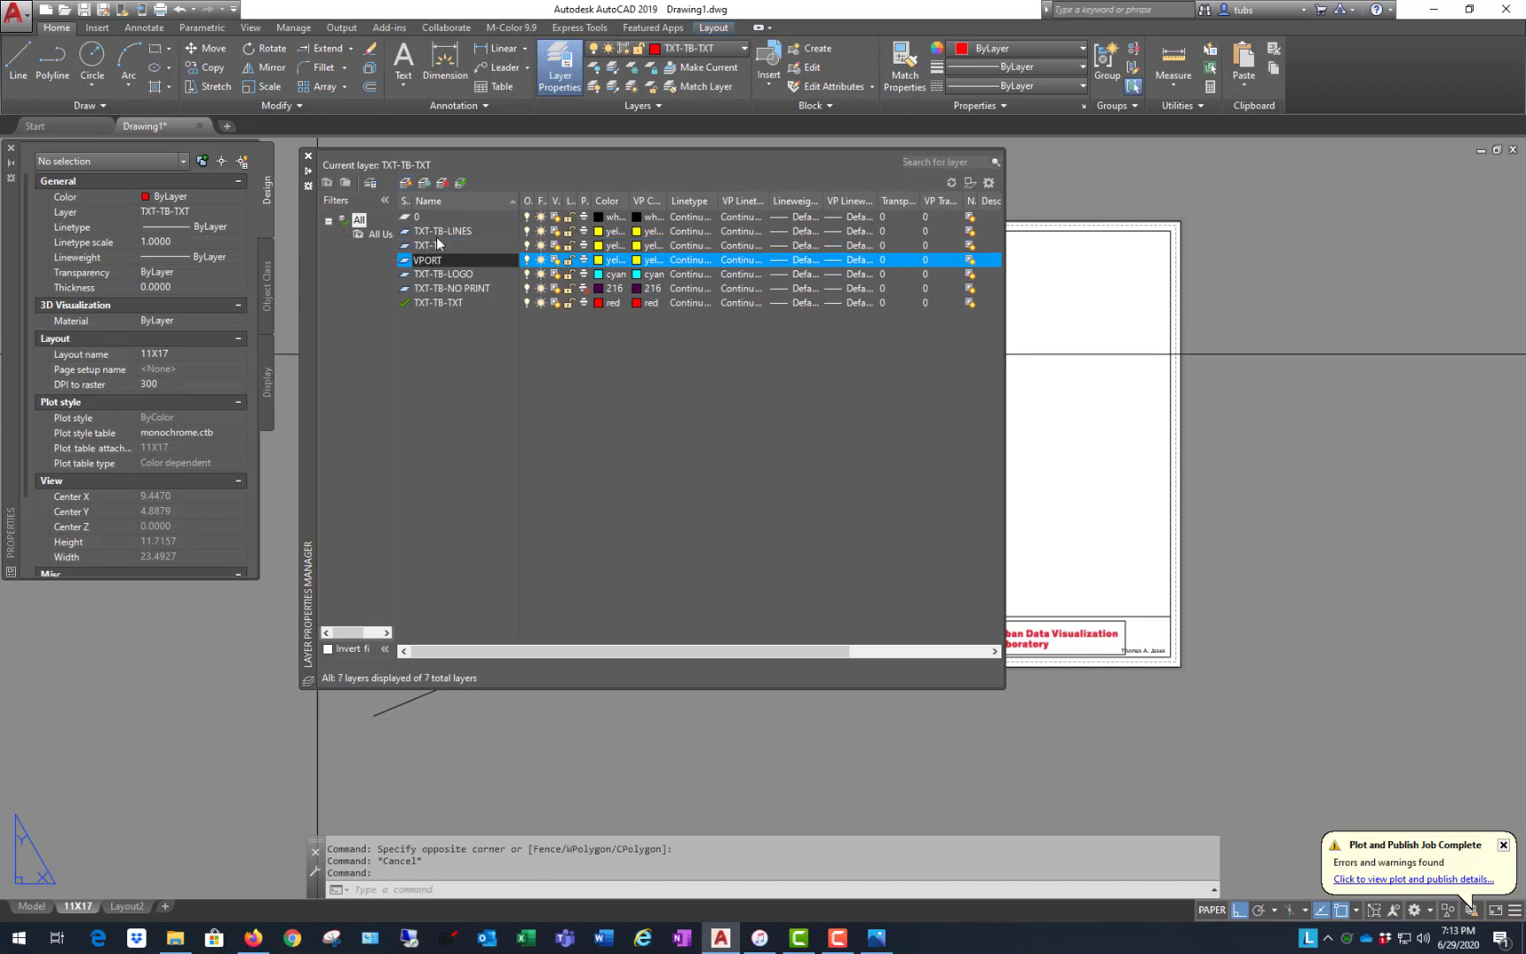
{"action": "key", "text": "Return"}
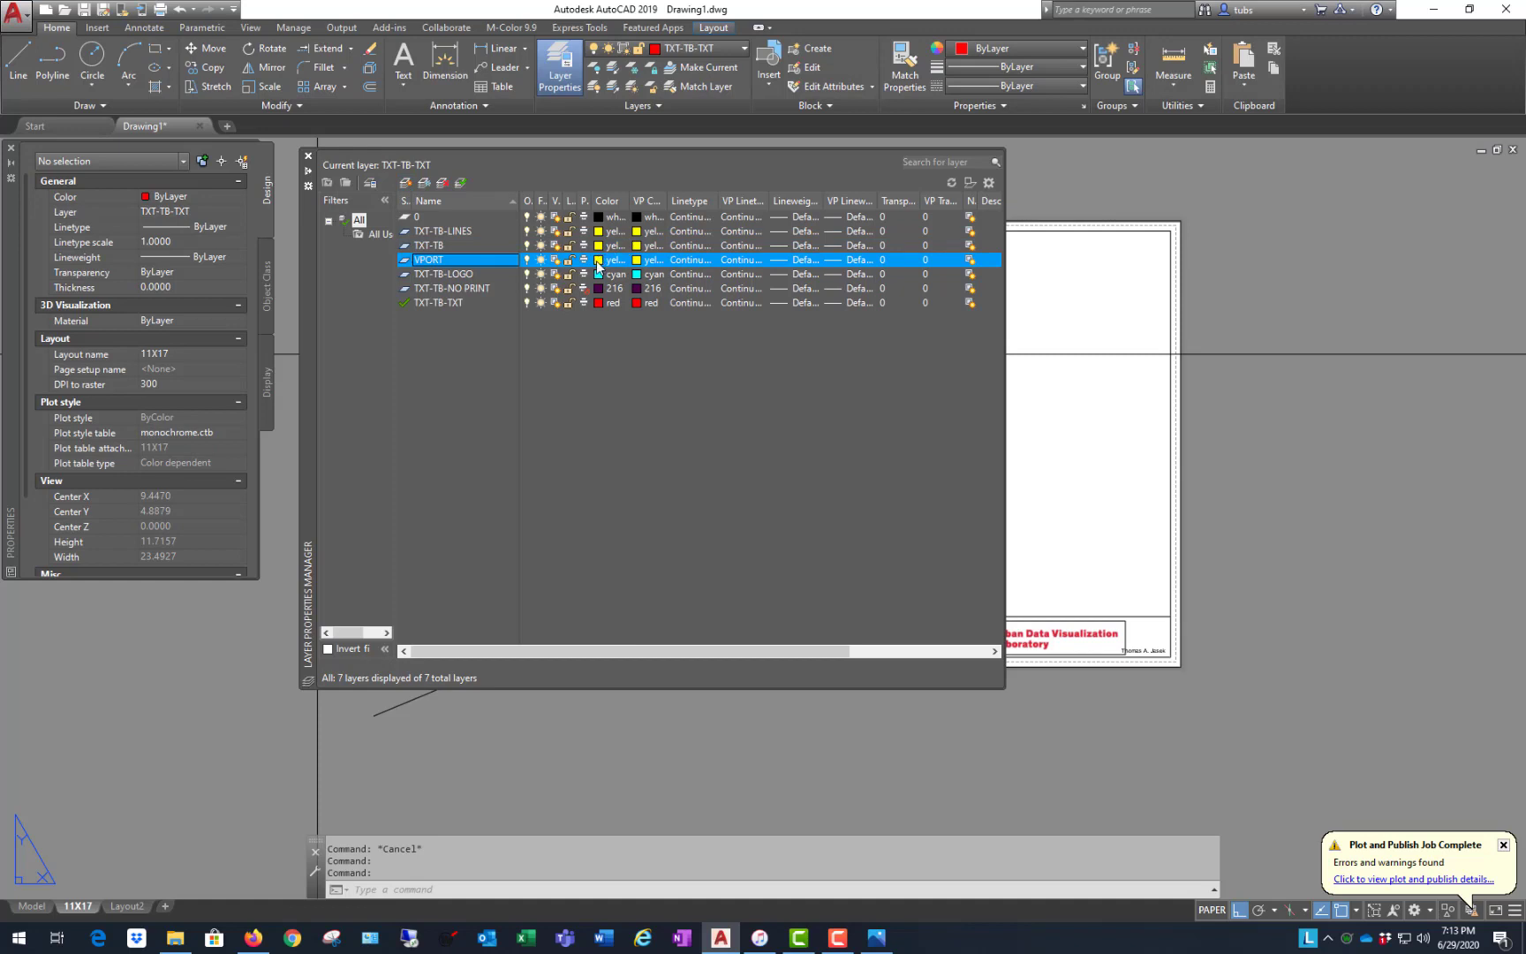
{"action": "left_click", "coordinate": [607, 260]}
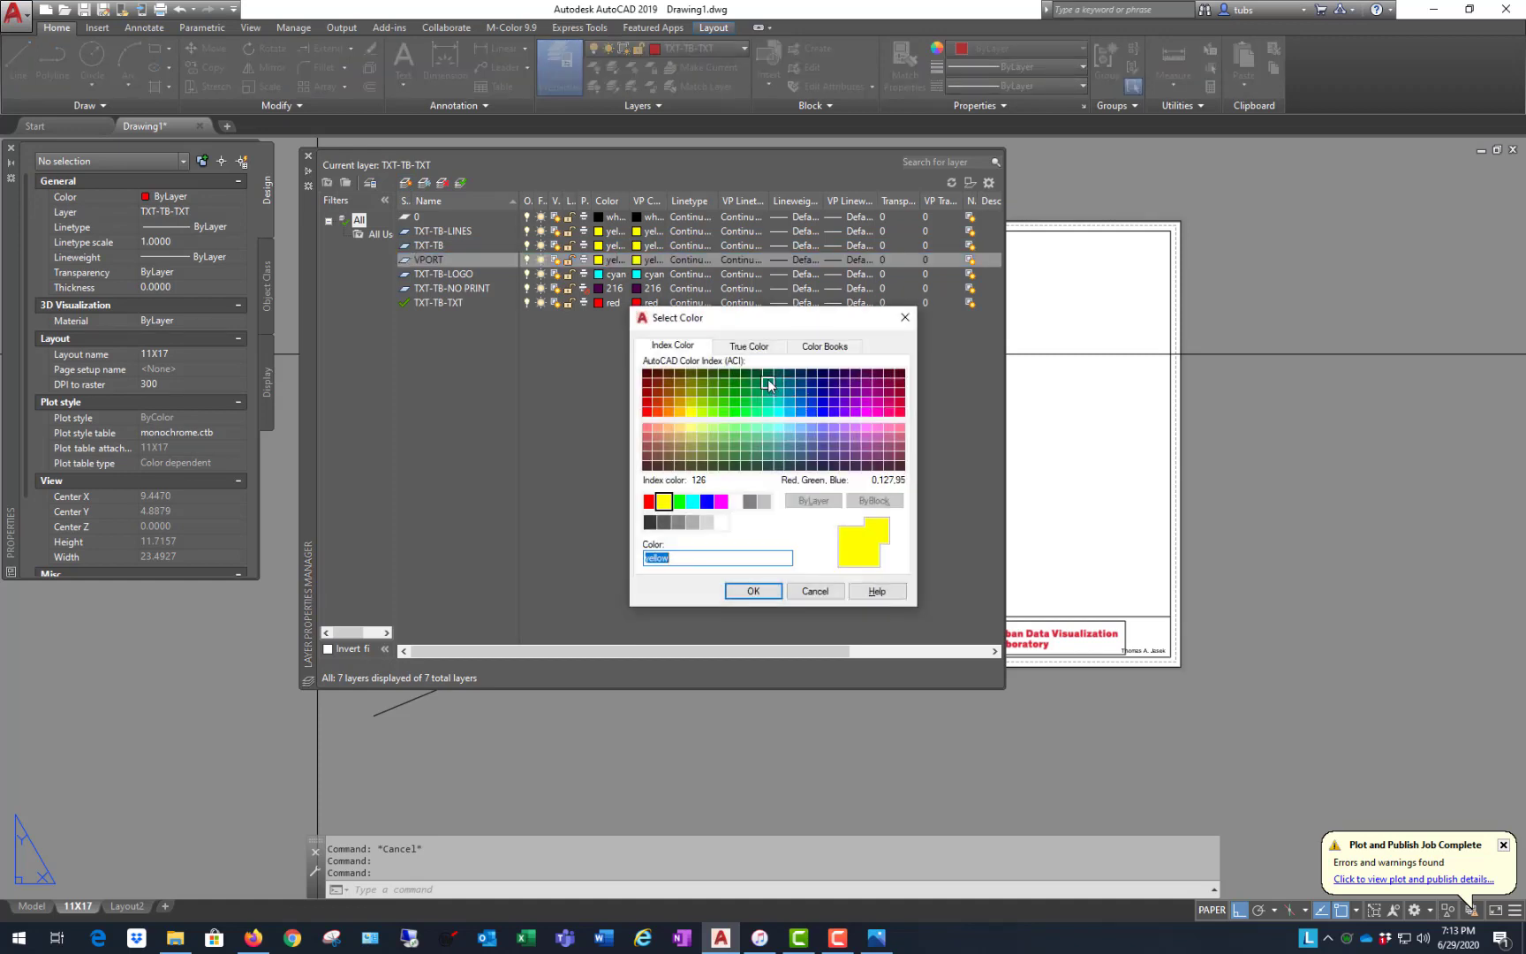
{"action": "left_click", "coordinate": [752, 590]}
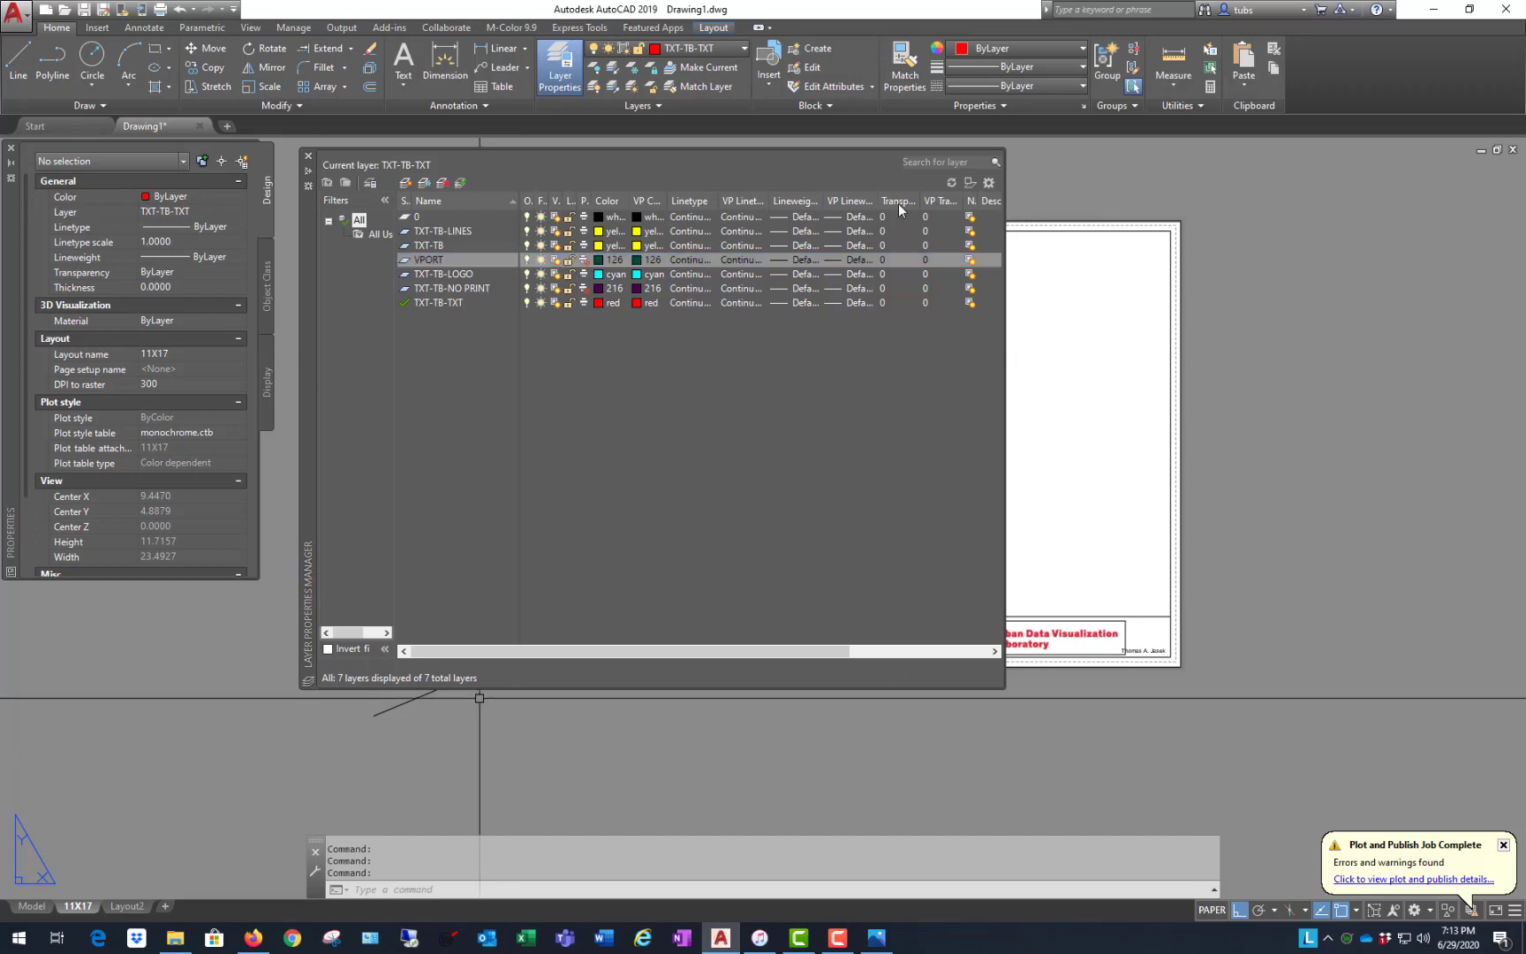
- Move the layout's viewport onto the VPORT layer
{"action": "left_click", "coordinate": [991, 351]}
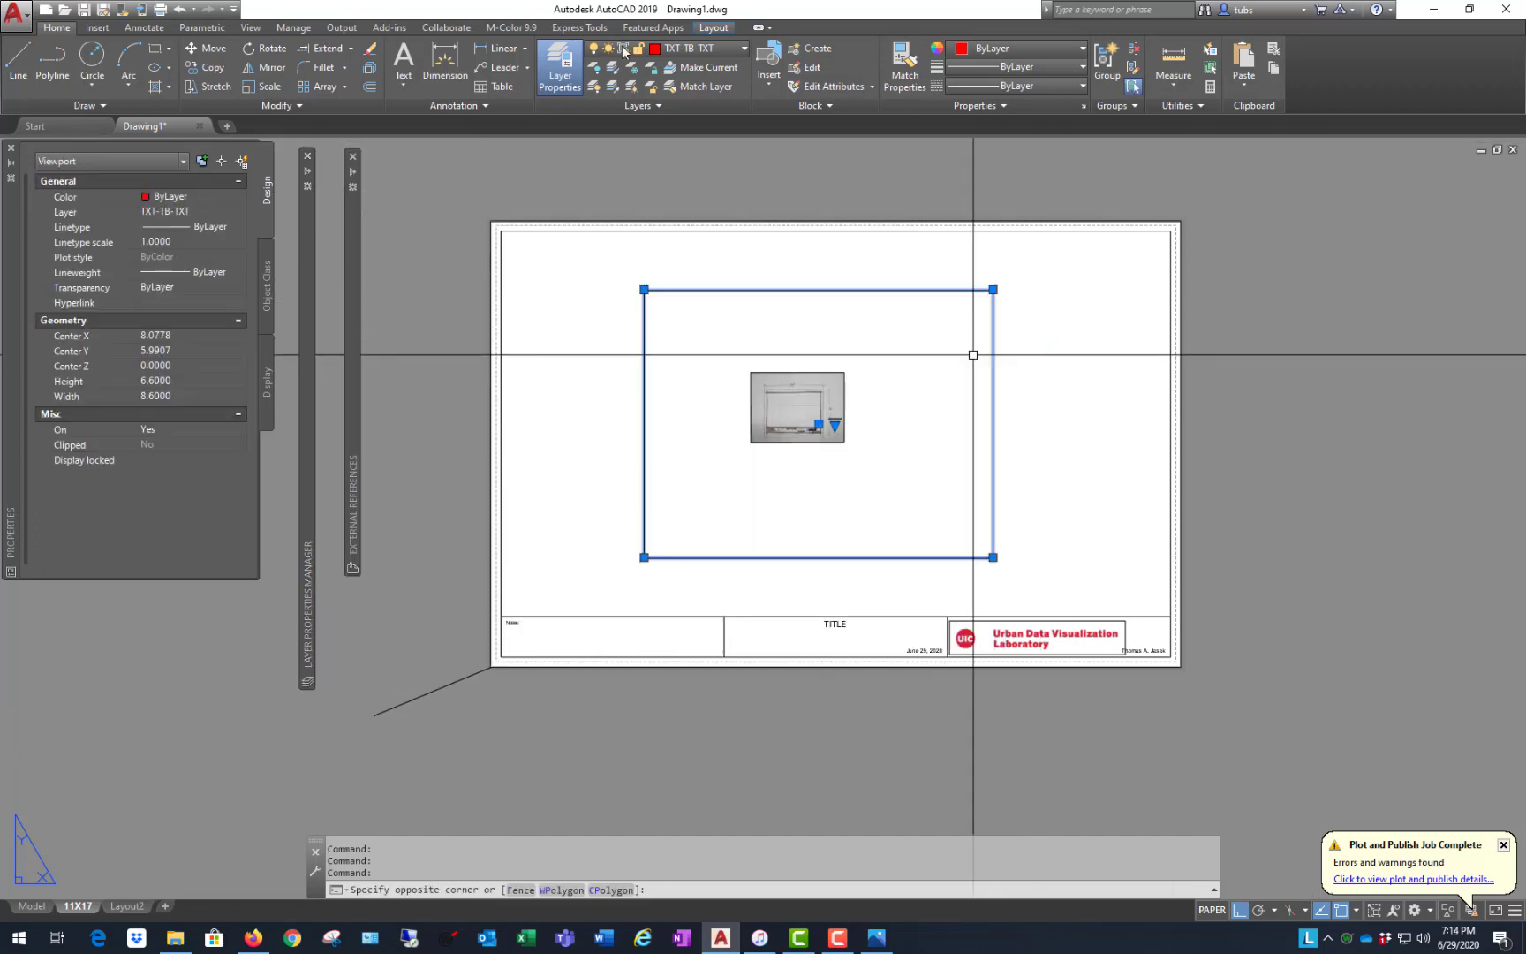
{"action": "left_click", "coordinate": [235, 210]}
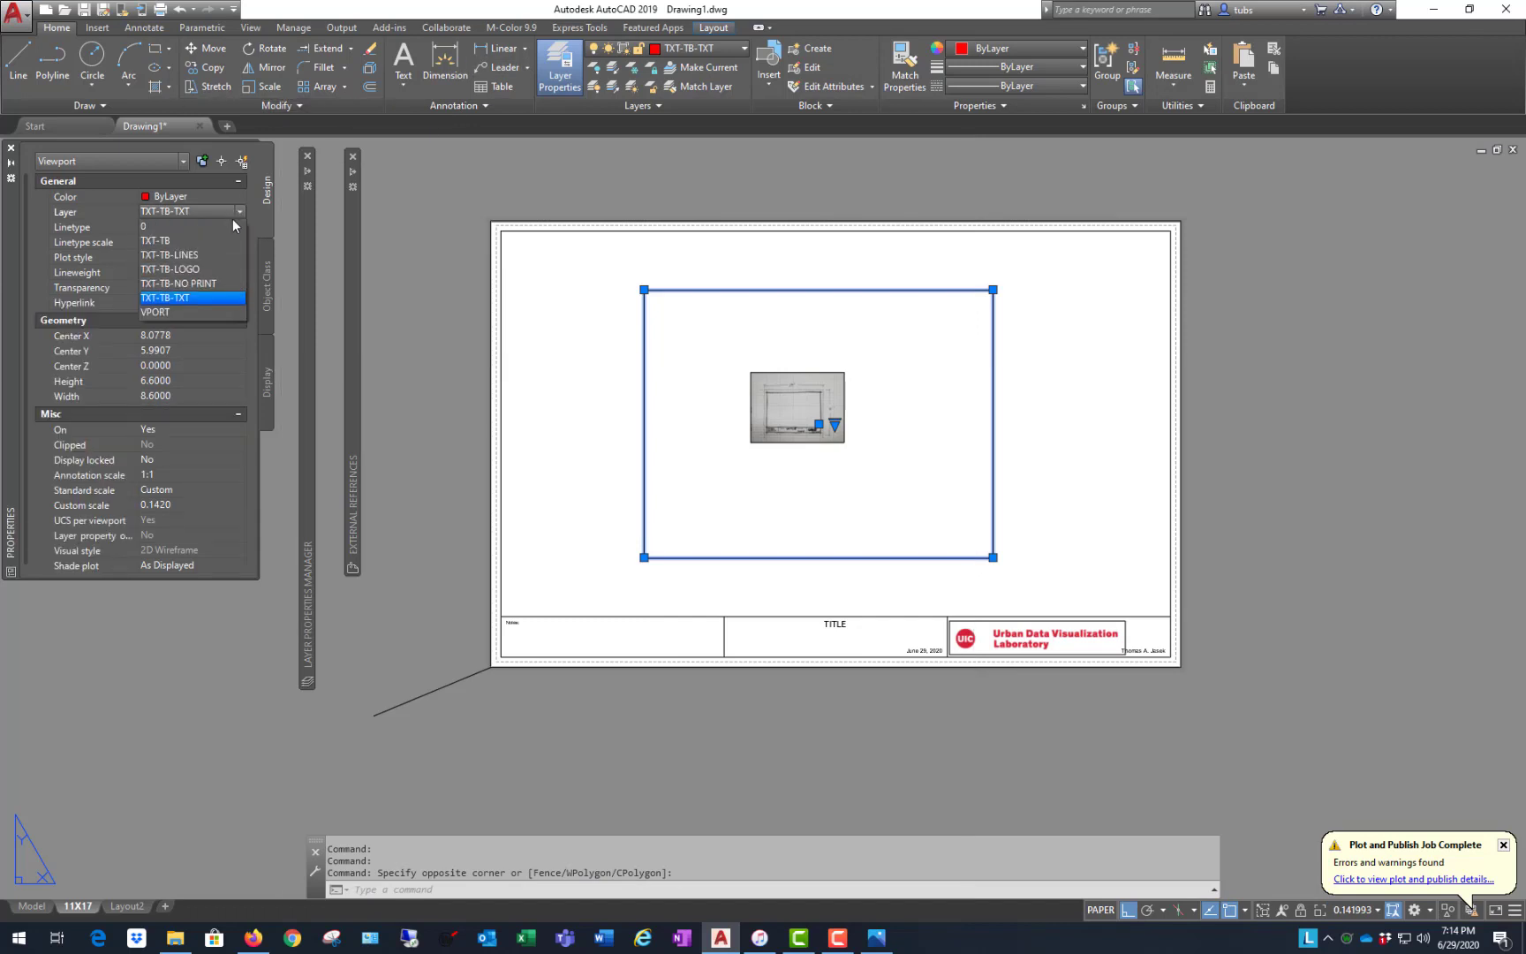
{"action": "left_click", "coordinate": [186, 311]}
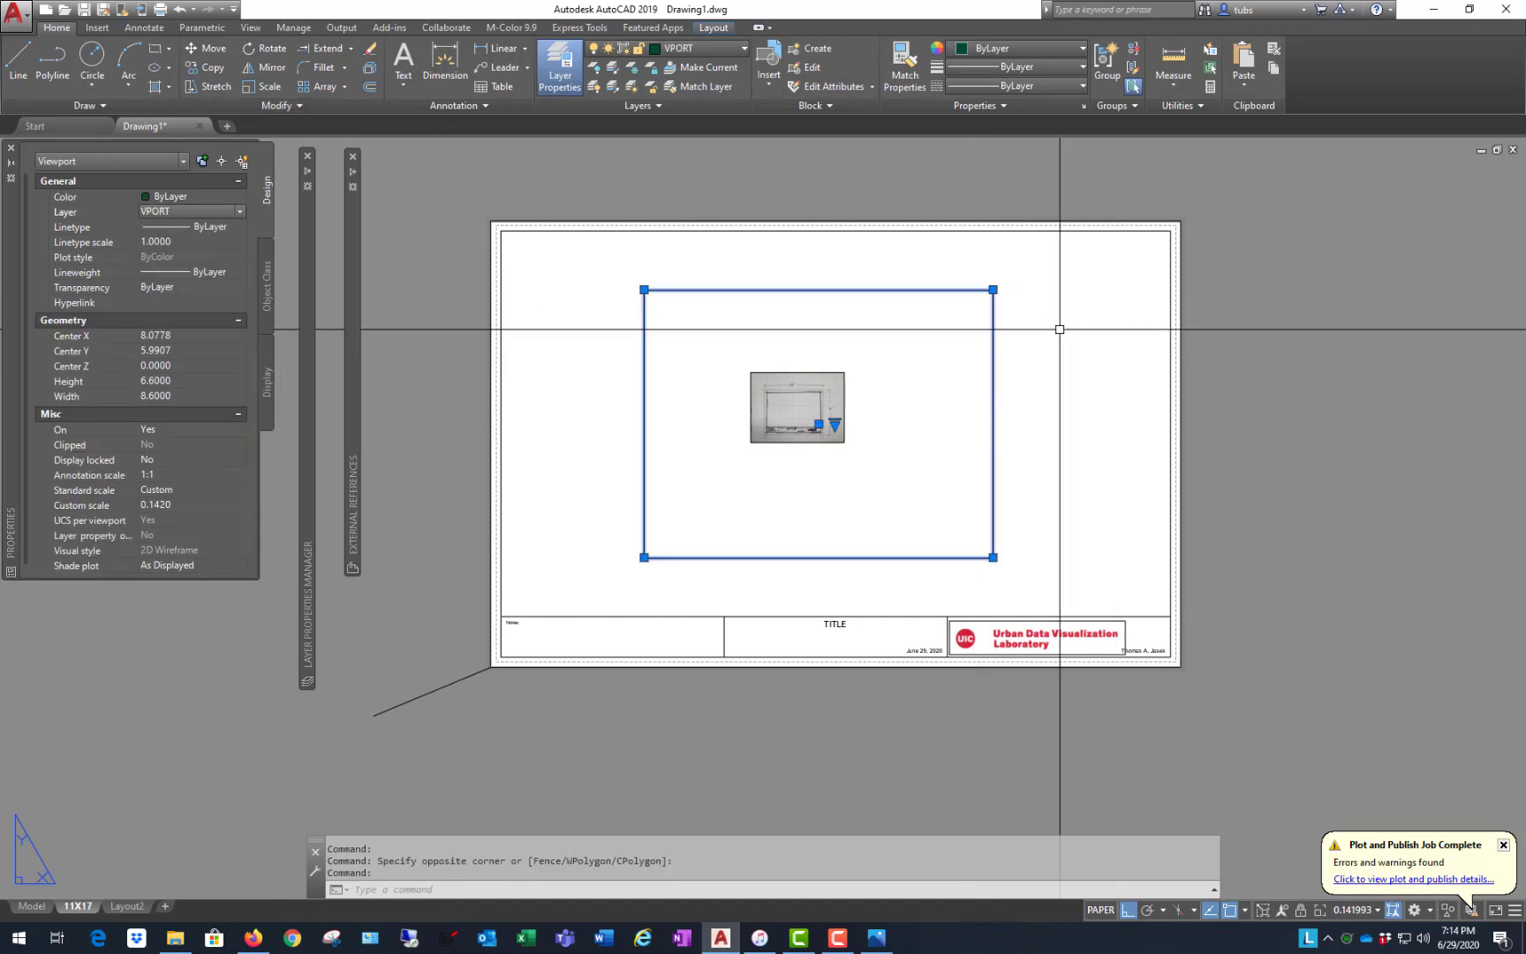
{"action": "key", "text": "Escape"}
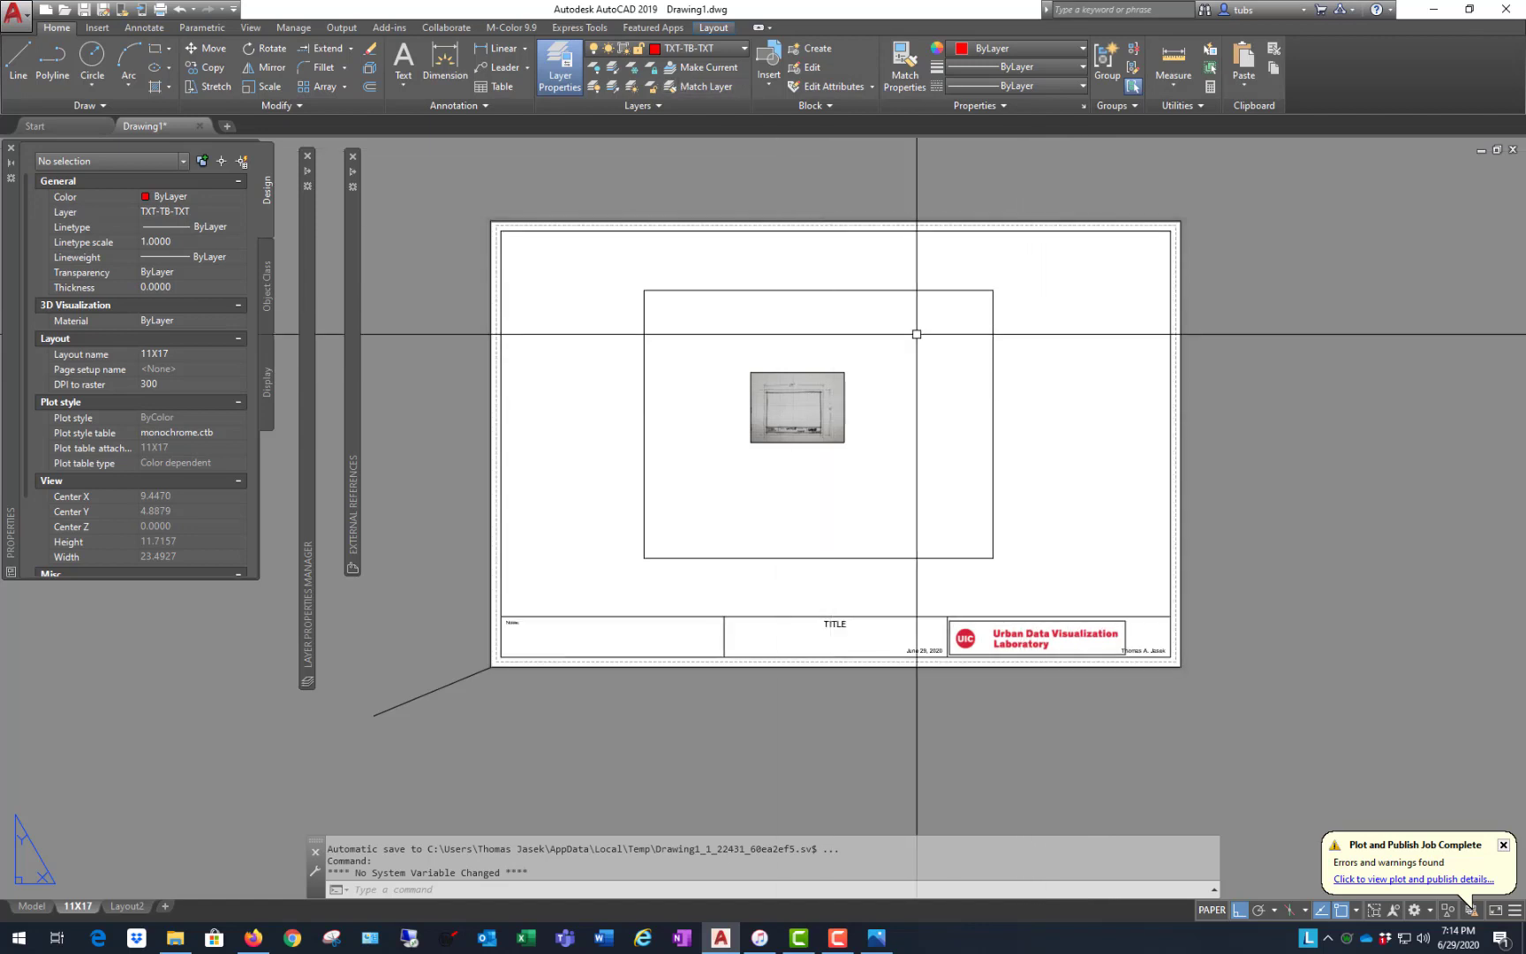
- Stretch the viewport's corners to nearly fill the drawing area above the title block, about 16.01 wide by 8.84 high
{"action": "left_click", "coordinate": [953, 290]}
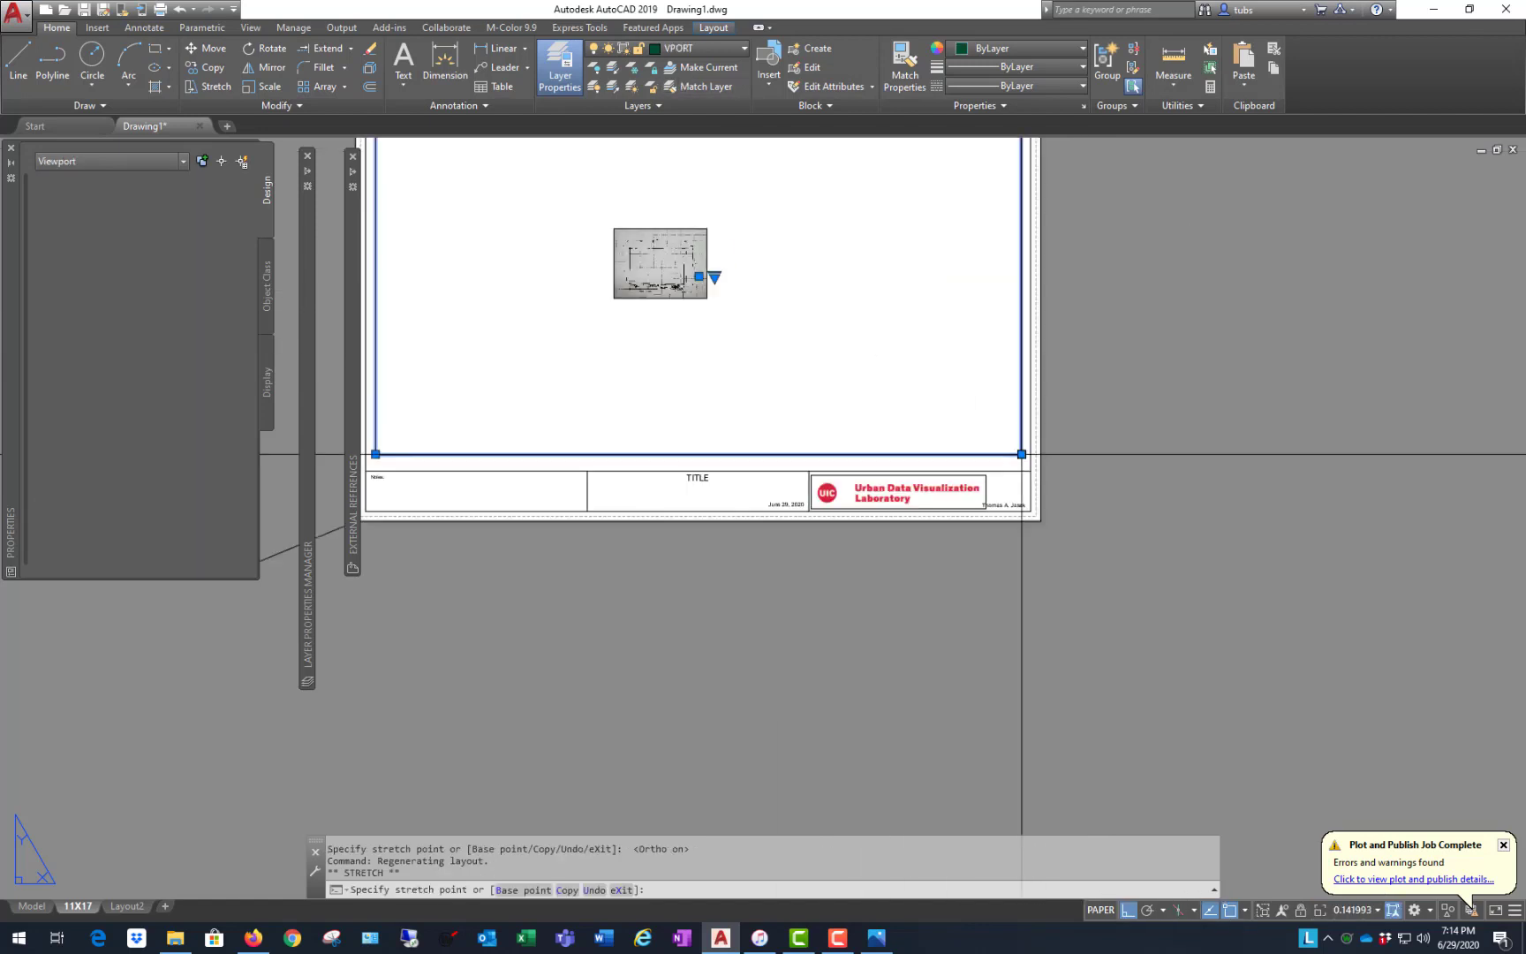
{"action": "left_click", "coordinate": [1022, 453]}
{"action": "scroll", "coordinate": [1086, 623], "scroll_direction": "down", "scroll_amount": 2}
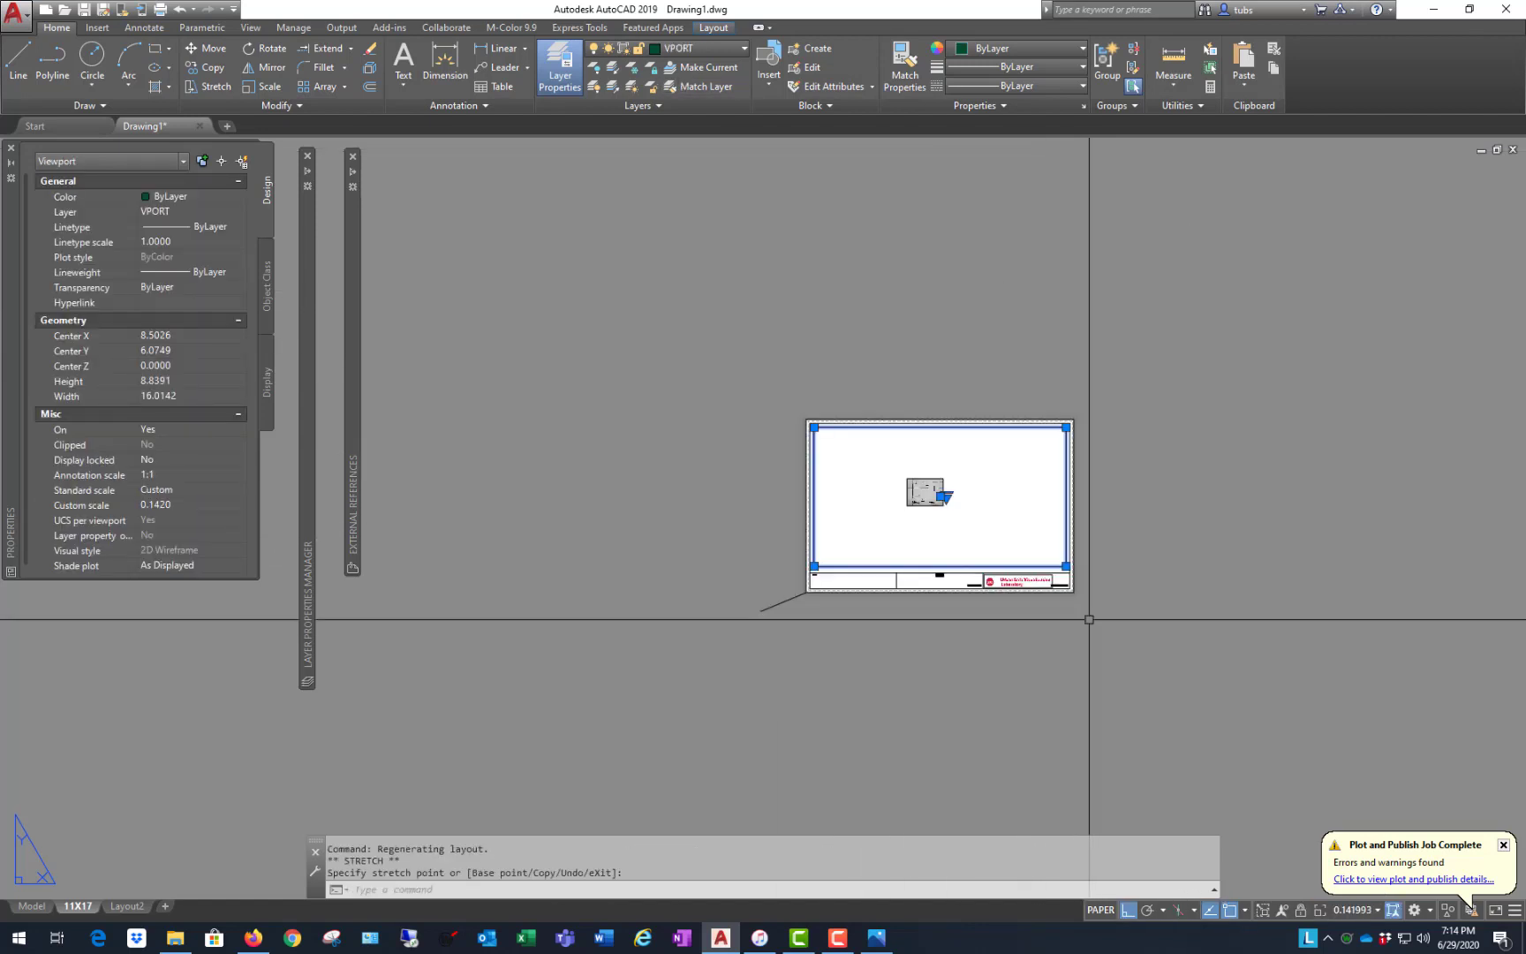
{"action": "scroll", "coordinate": [1073, 486], "scroll_direction": "up", "scroll_amount": 1}
{"action": "scroll", "coordinate": [1065, 483], "scroll_direction": "up", "scroll_amount": 2}
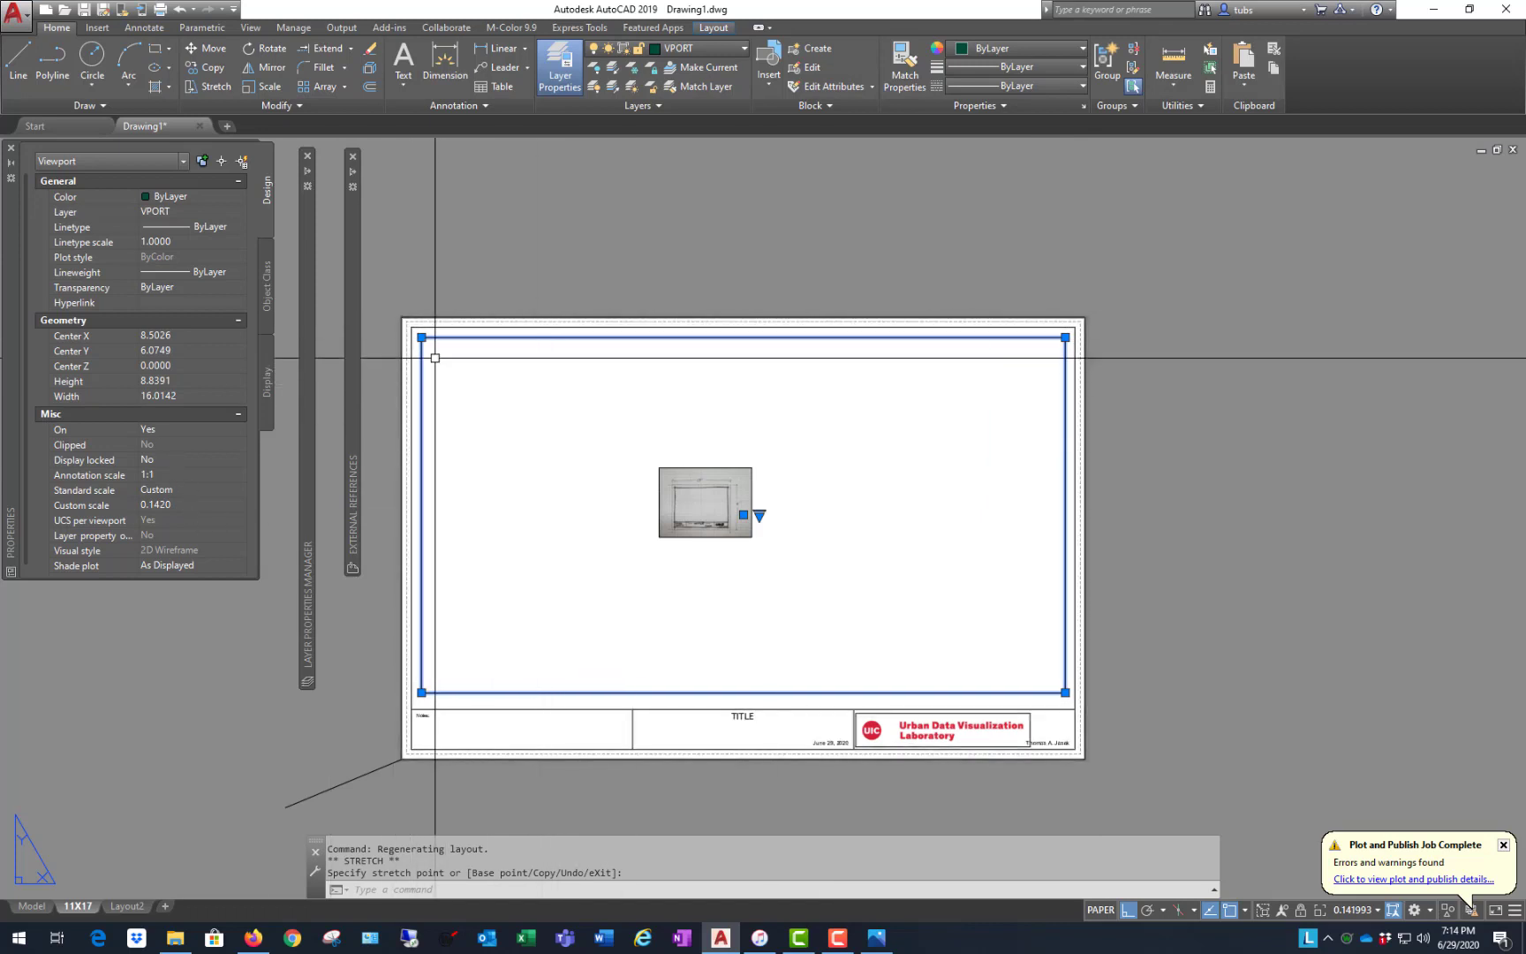
{"action": "scroll", "coordinate": [401, 393], "scroll_direction": "up", "scroll_amount": 2}
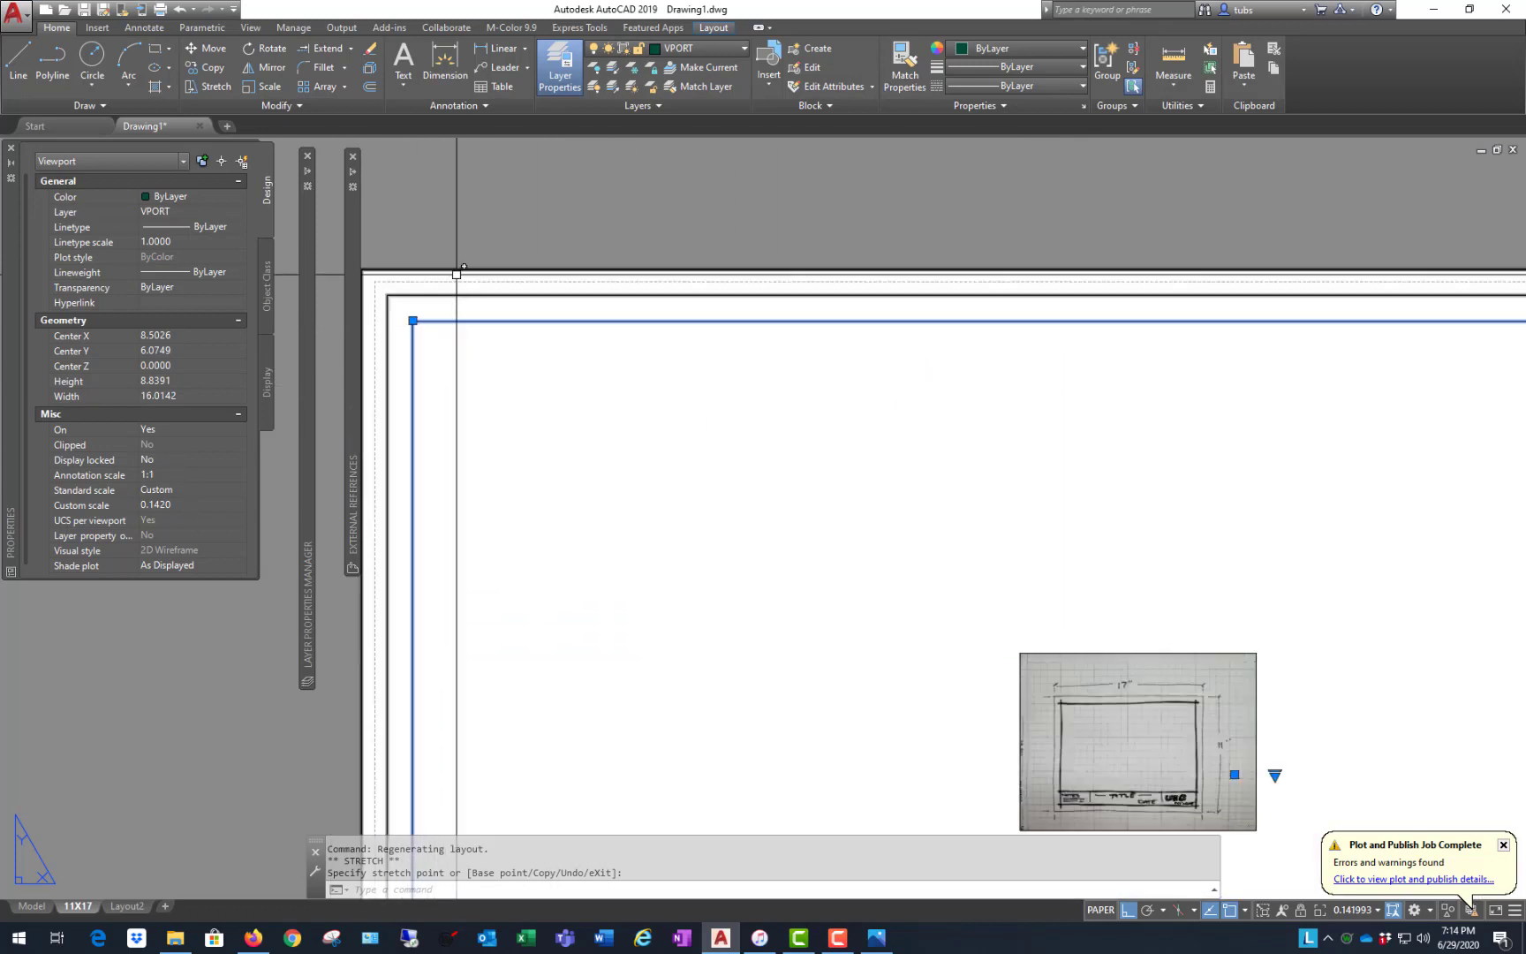
{"action": "scroll", "coordinate": [475, 280], "scroll_direction": "down", "scroll_amount": 2}
{"action": "key", "text": "Escape"}
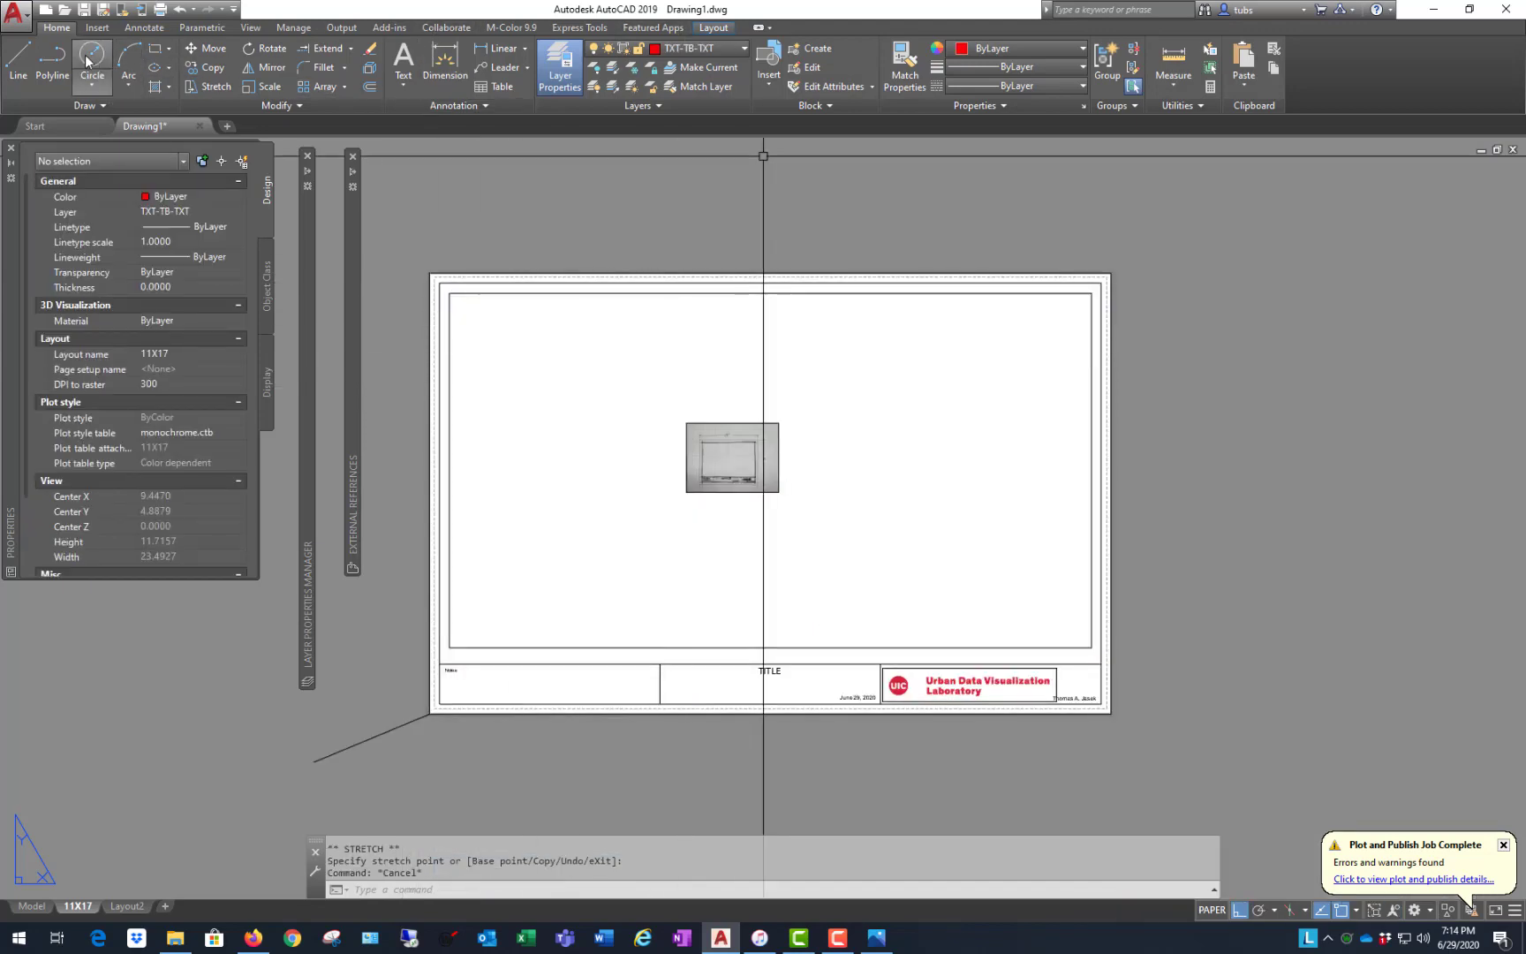
- Draw a rectangle along the border around the drawing area above the title block and offset it 0.25 inward
{"action": "left_click", "coordinate": [156, 55]}
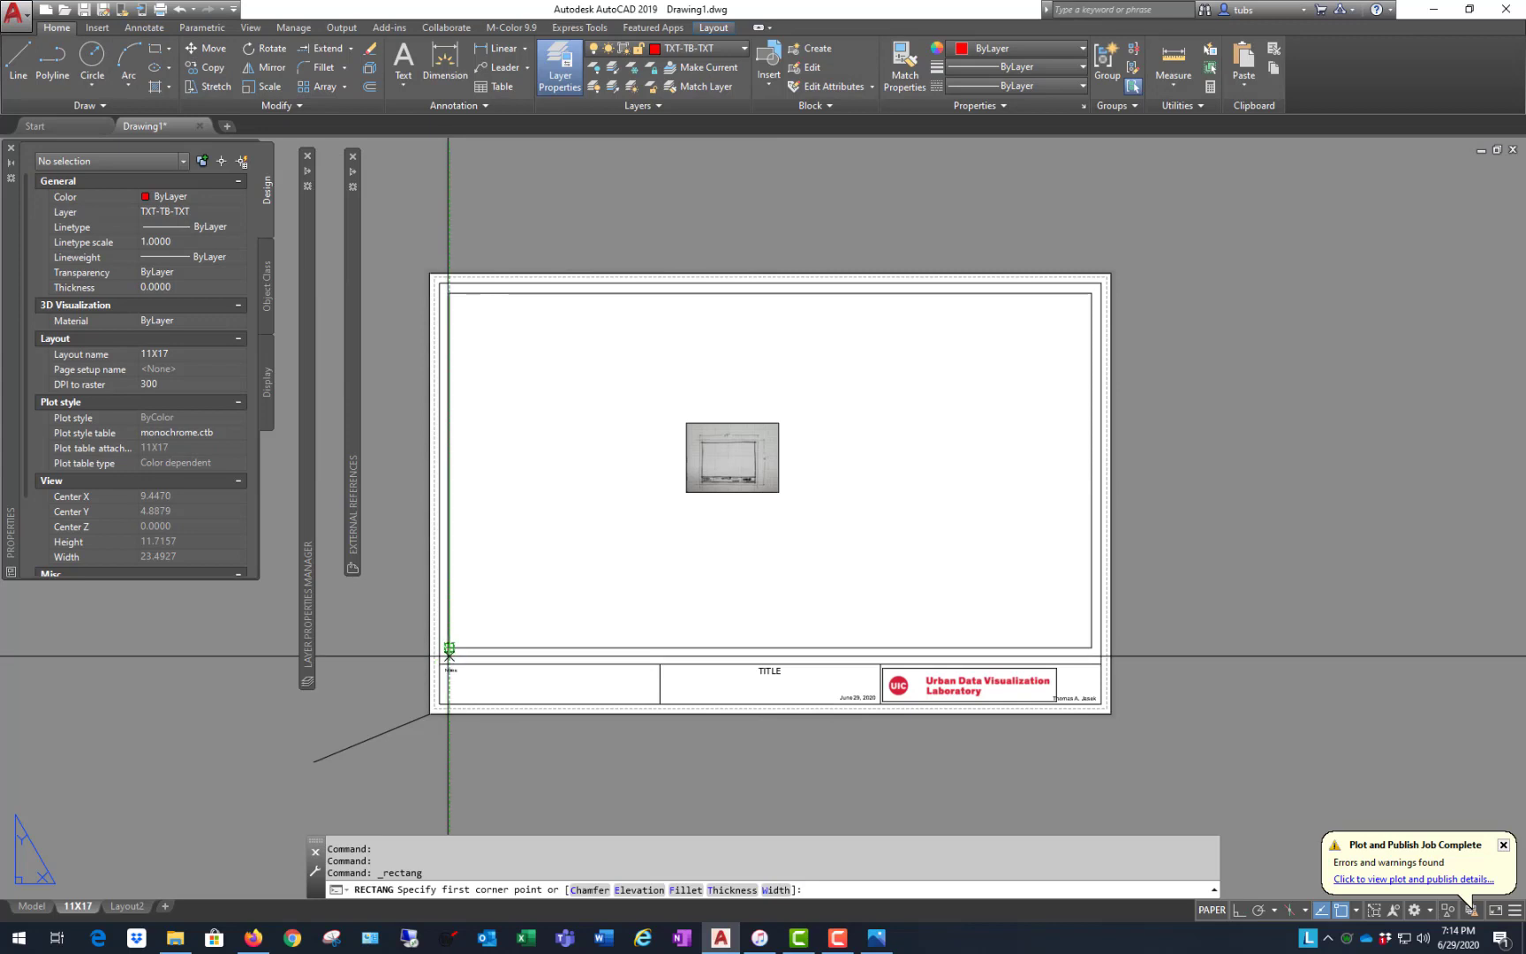
{"action": "left_click", "coordinate": [449, 649]}
{"action": "scroll", "coordinate": [1218, 309], "scroll_direction": "up", "scroll_amount": 3}
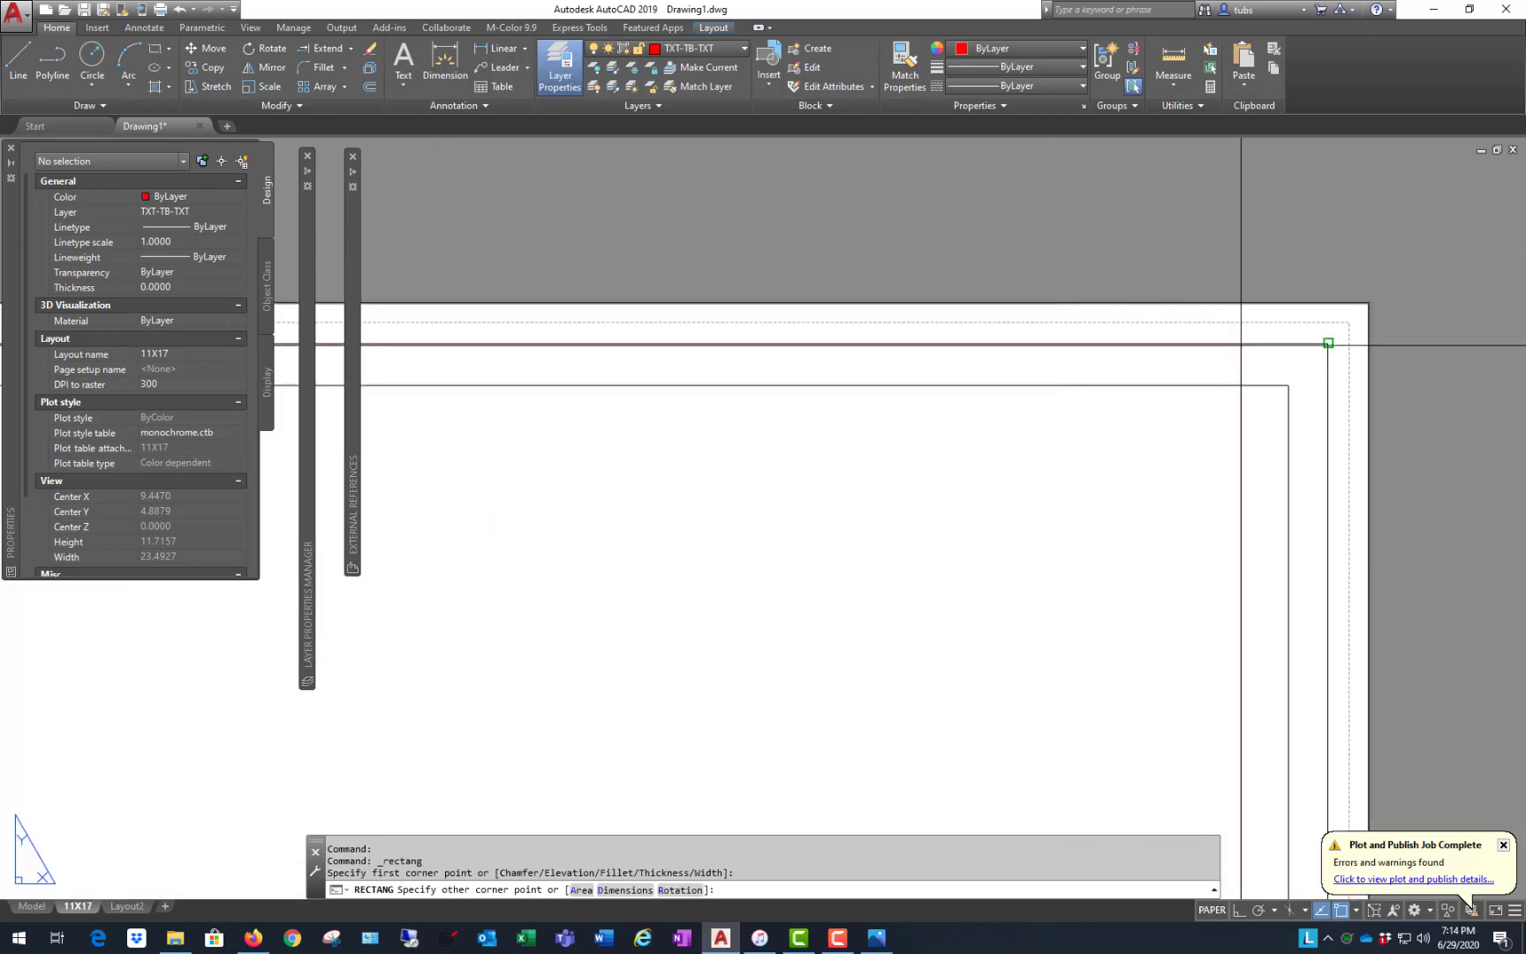
{"action": "left_click", "coordinate": [1328, 343]}
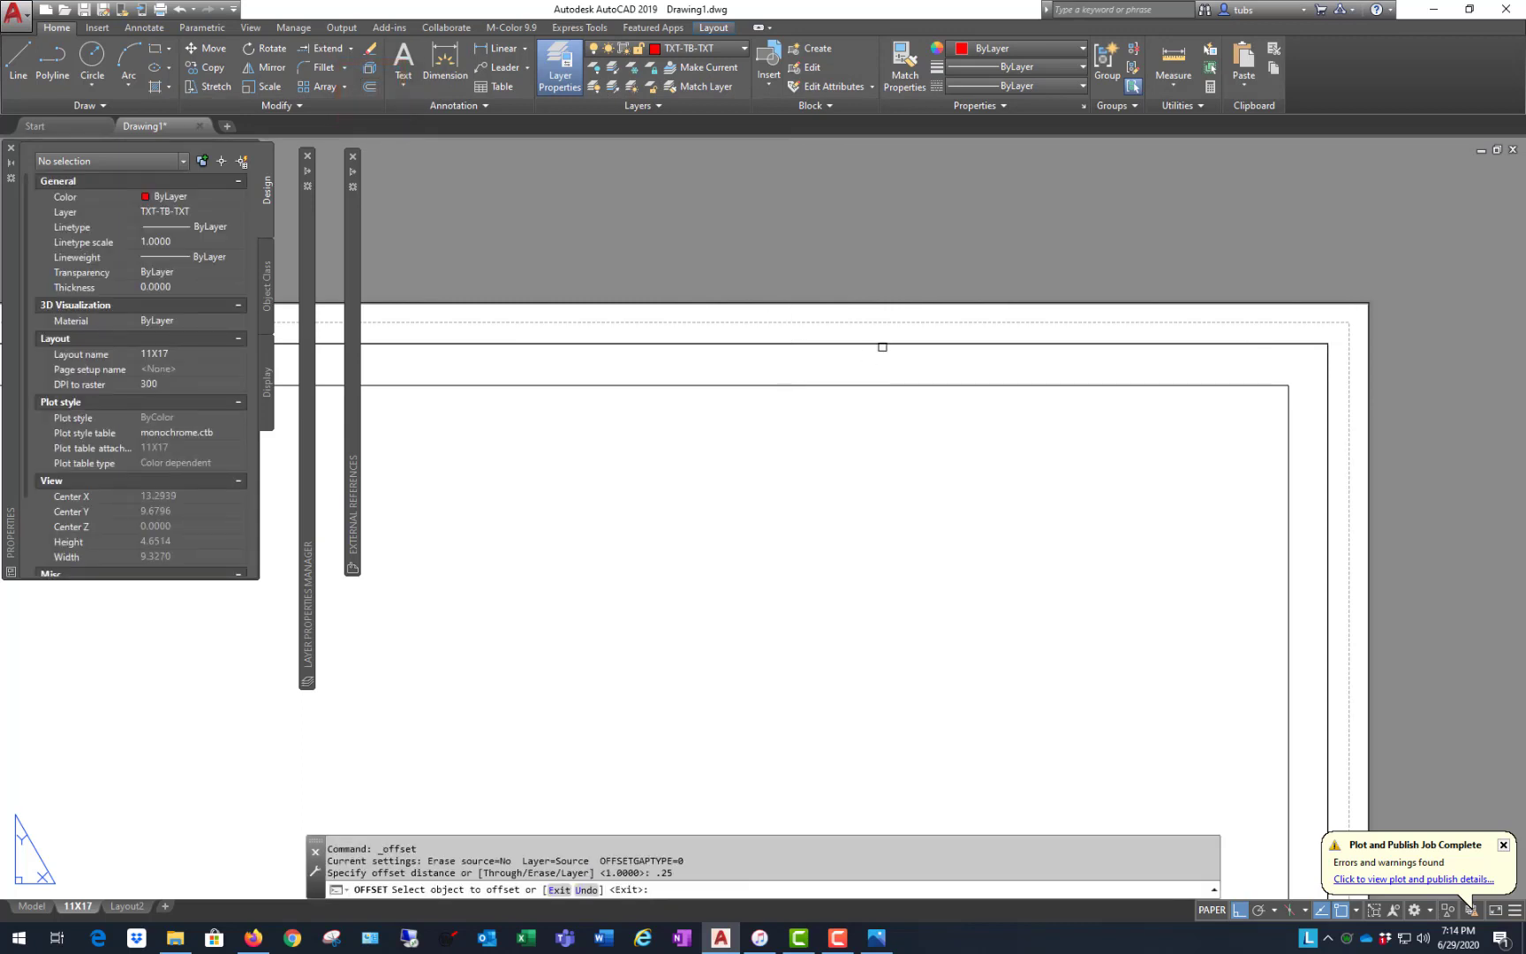
{"action": "left_click", "coordinate": [882, 346]}
{"action": "left_click", "coordinate": [794, 480]}
{"action": "key", "text": "Return"}
- Stretch the viewport's two upper corners onto the matching corners of the inner offset rectangle
{"action": "scroll", "coordinate": [1299, 369], "scroll_direction": "up", "scroll_amount": 3}
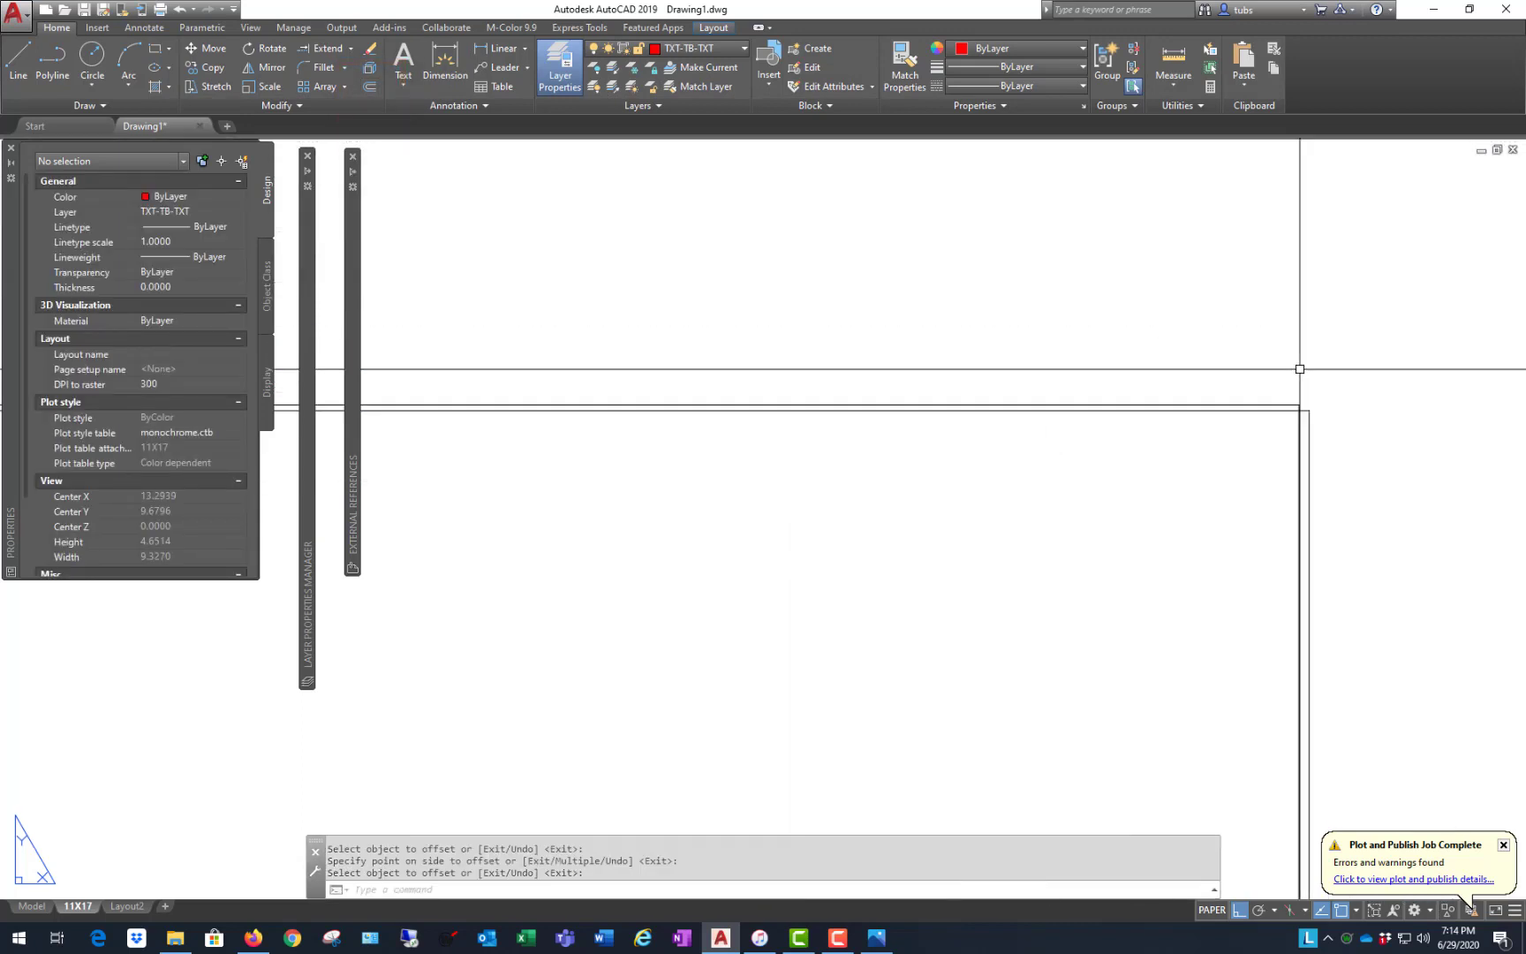
{"action": "scroll", "coordinate": [1307, 405], "scroll_direction": "up", "scroll_amount": 5}
{"action": "left_click", "coordinate": [1188, 392]}
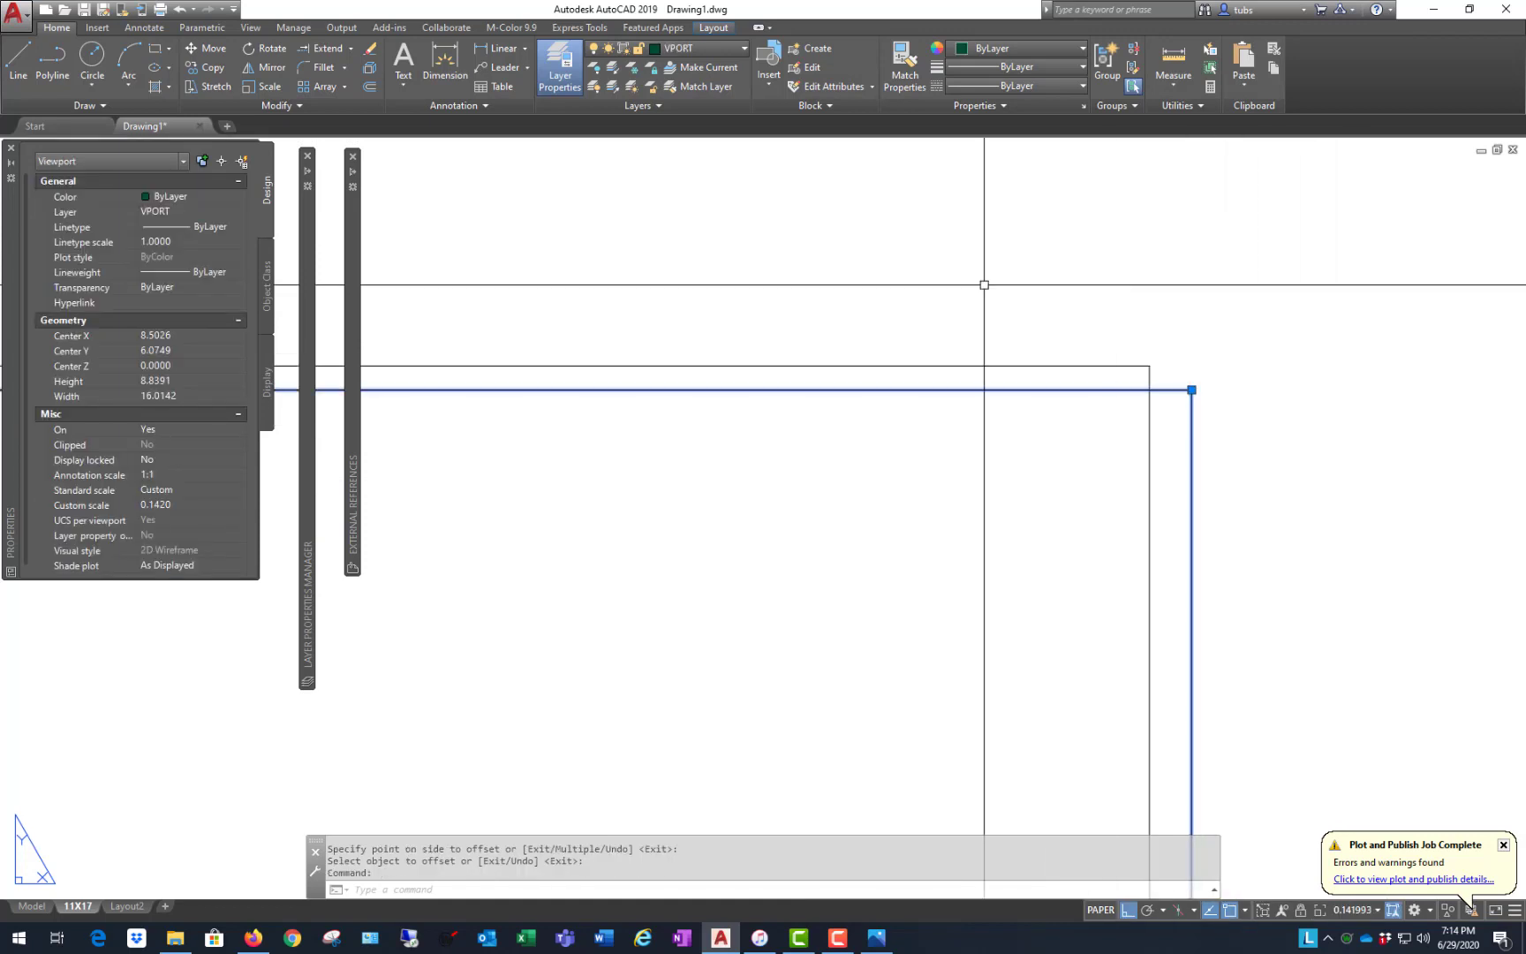
{"action": "left_click", "coordinate": [1191, 389]}
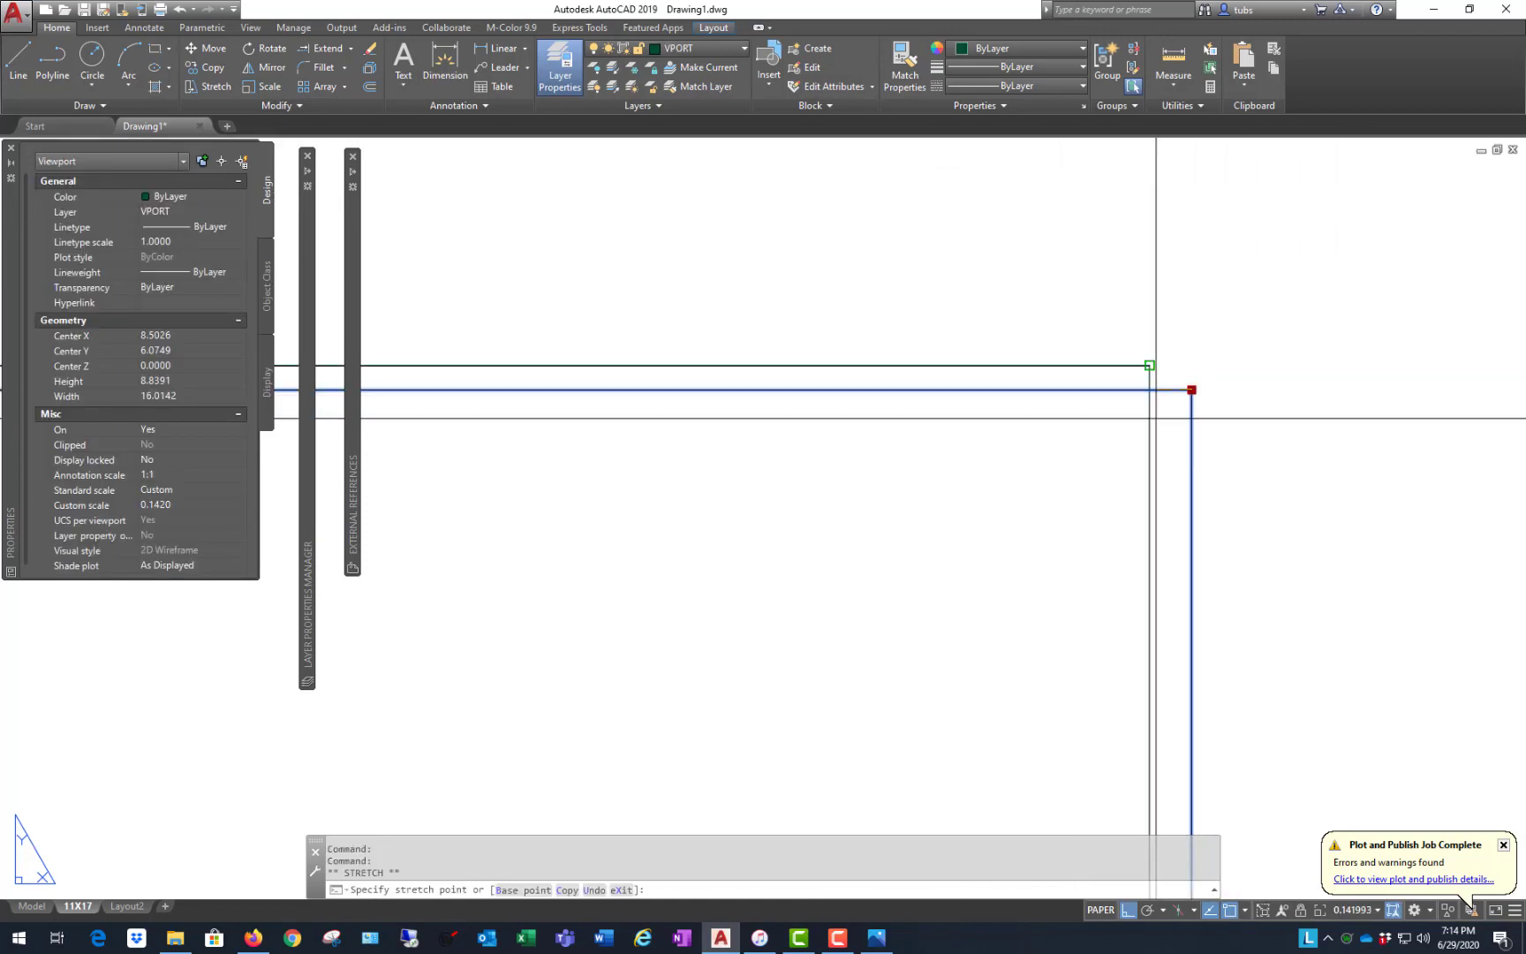
{"action": "scroll", "coordinate": [1086, 306], "scroll_direction": "down", "scroll_amount": 5}
{"action": "scroll", "coordinate": [699, 255], "scroll_direction": "up", "scroll_amount": 6}
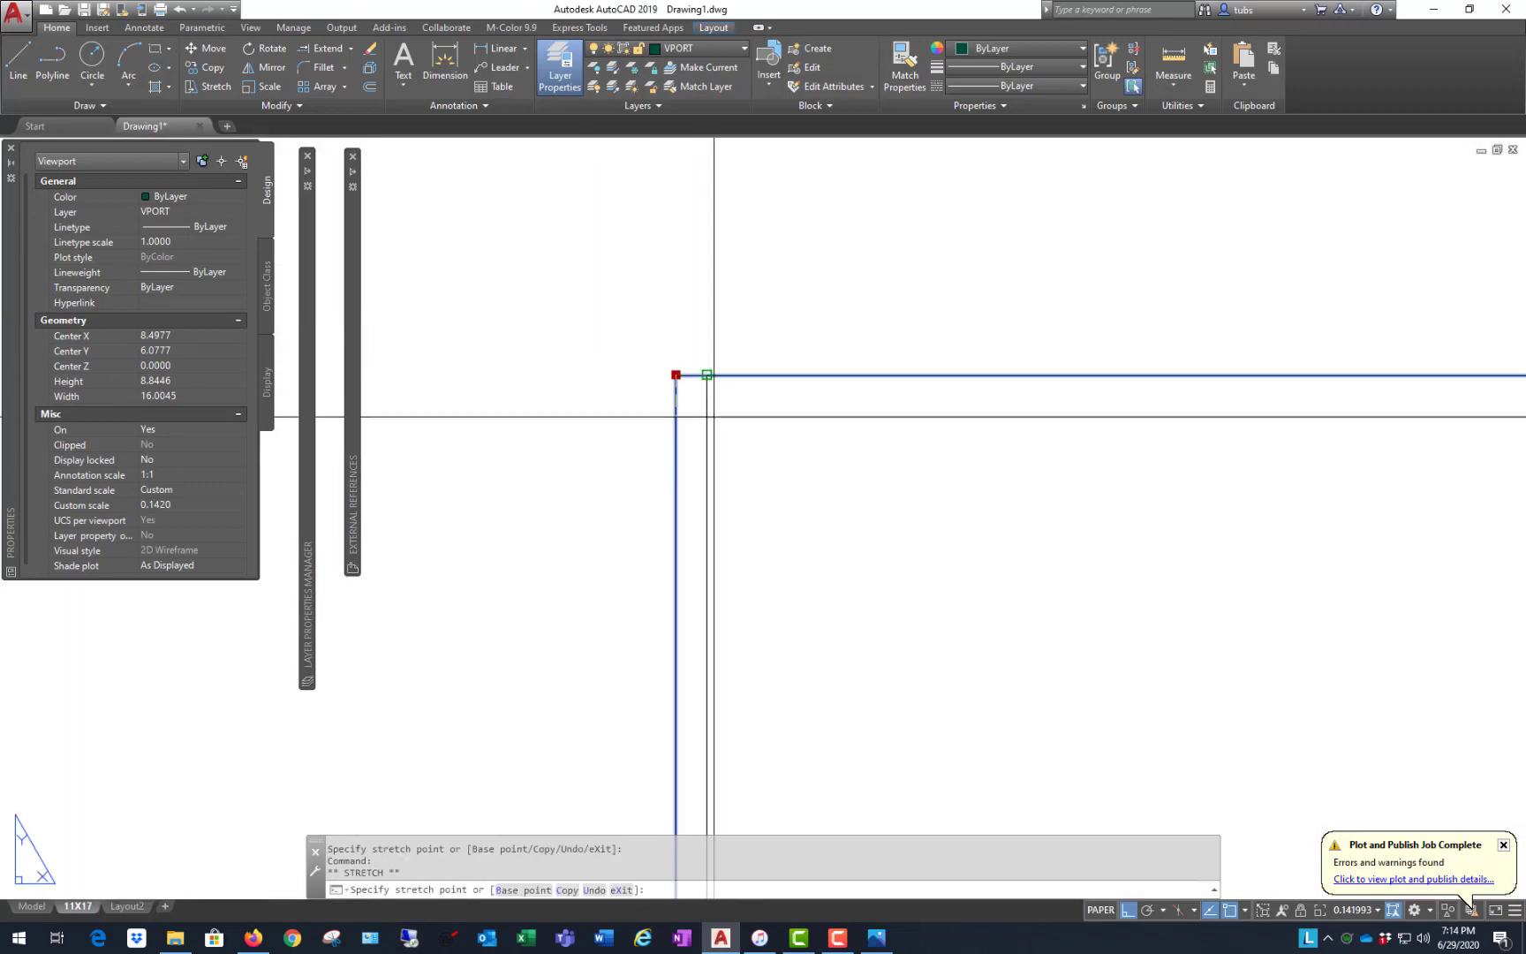
{"action": "left_click", "coordinate": [706, 374]}
{"action": "scroll", "coordinate": [693, 261], "scroll_direction": "down", "scroll_amount": 5}
- Stretch the viewport's lower-left corner onto the inner rectangle's corner, making the viewport 16 wide by 9 high
{"action": "scroll", "coordinate": [602, 566], "scroll_direction": "up", "scroll_amount": 6}
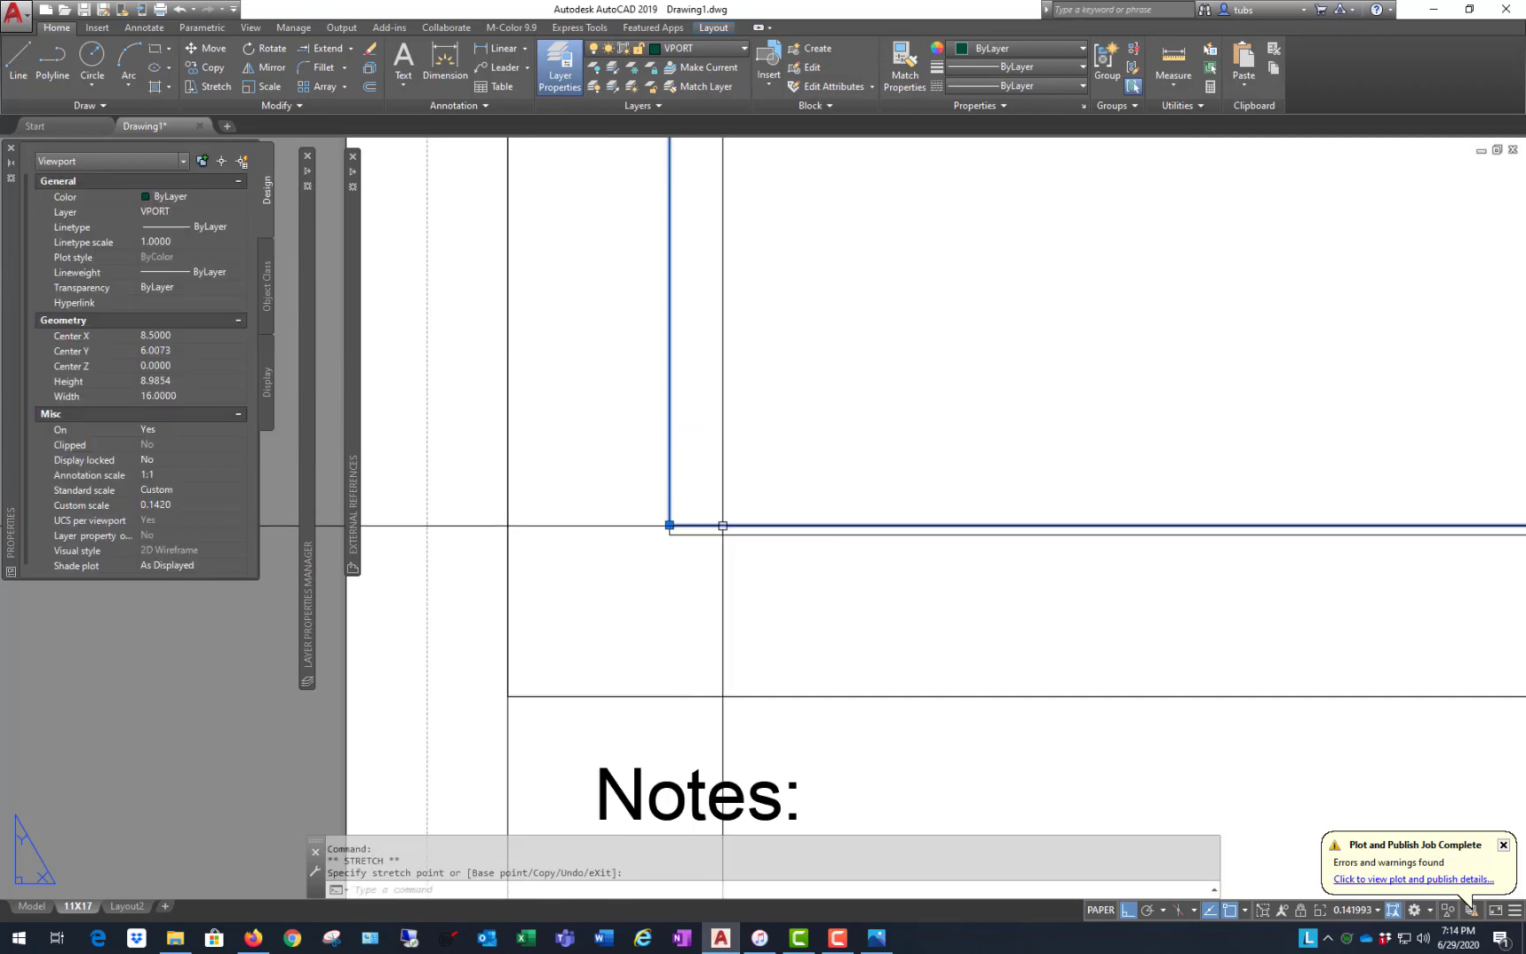
{"action": "left_click", "coordinate": [669, 525]}
{"action": "left_click", "coordinate": [705, 543]}
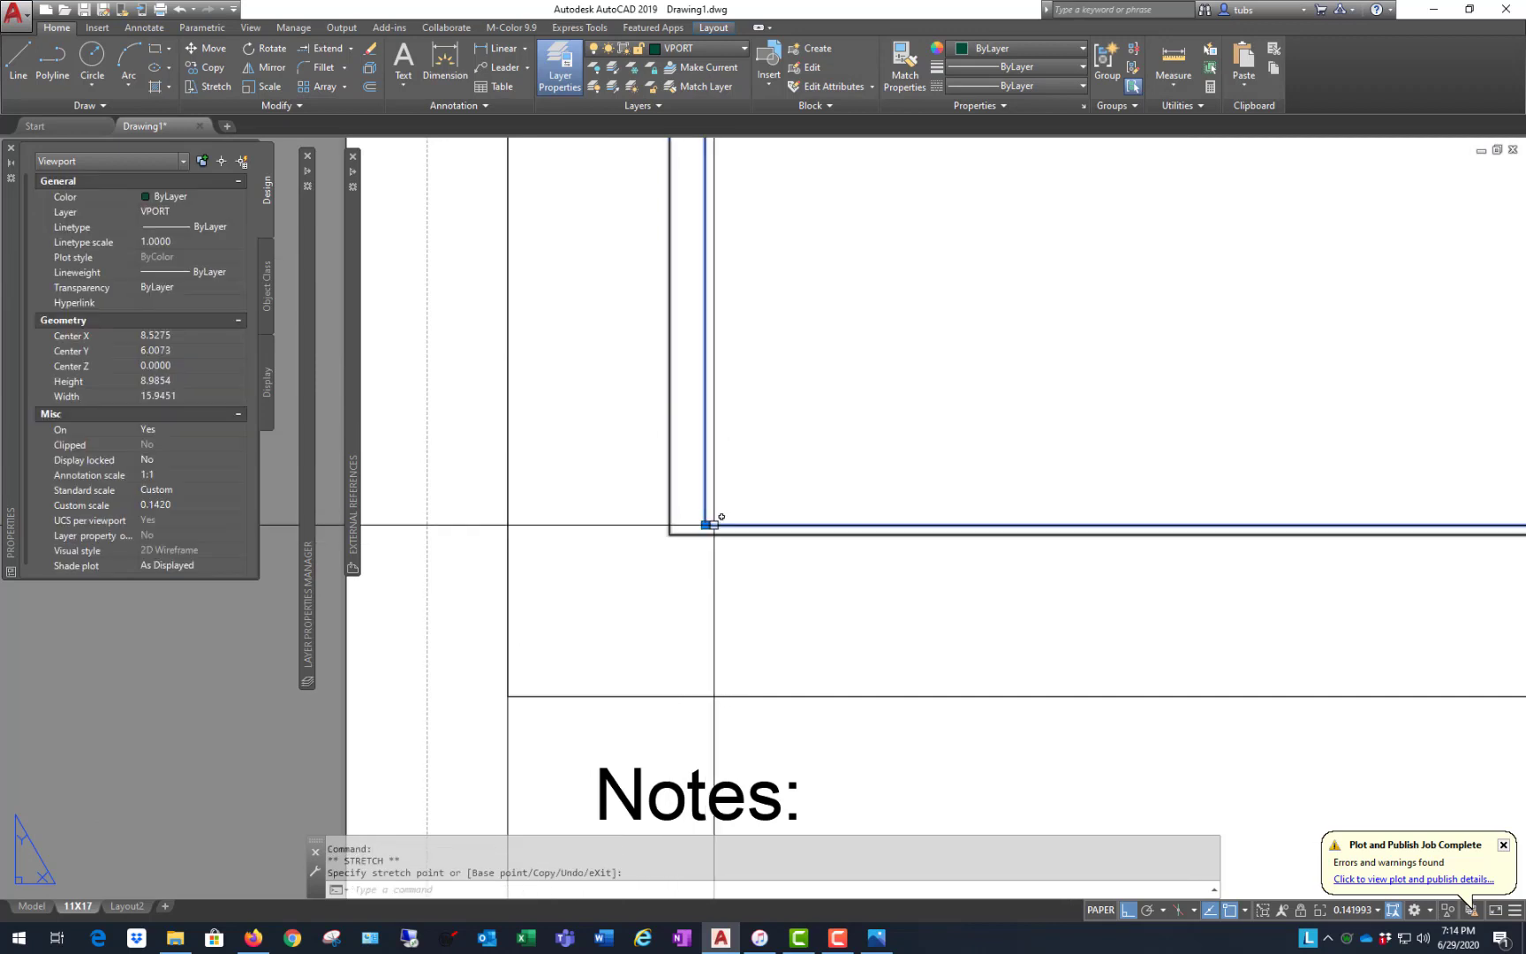
{"action": "left_click", "coordinate": [705, 525]}
{"action": "left_click", "coordinate": [670, 527]}
{"action": "scroll", "coordinate": [530, 567], "scroll_direction": "down", "scroll_amount": 5}
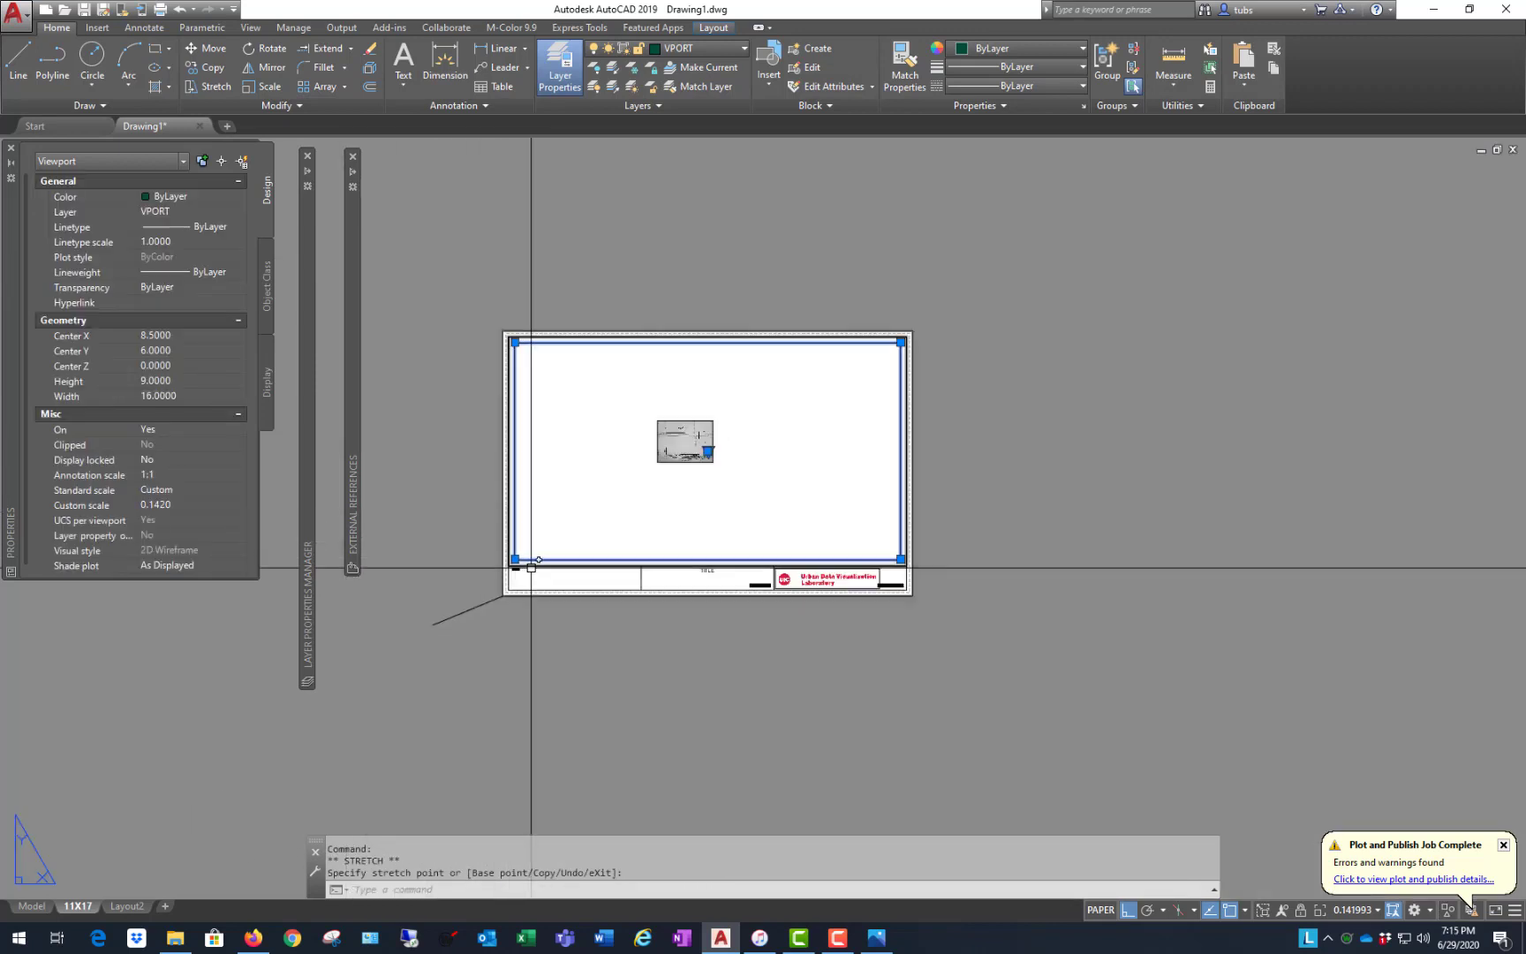
{"action": "scroll", "coordinate": [883, 559], "scroll_direction": "up", "scroll_amount": 8}
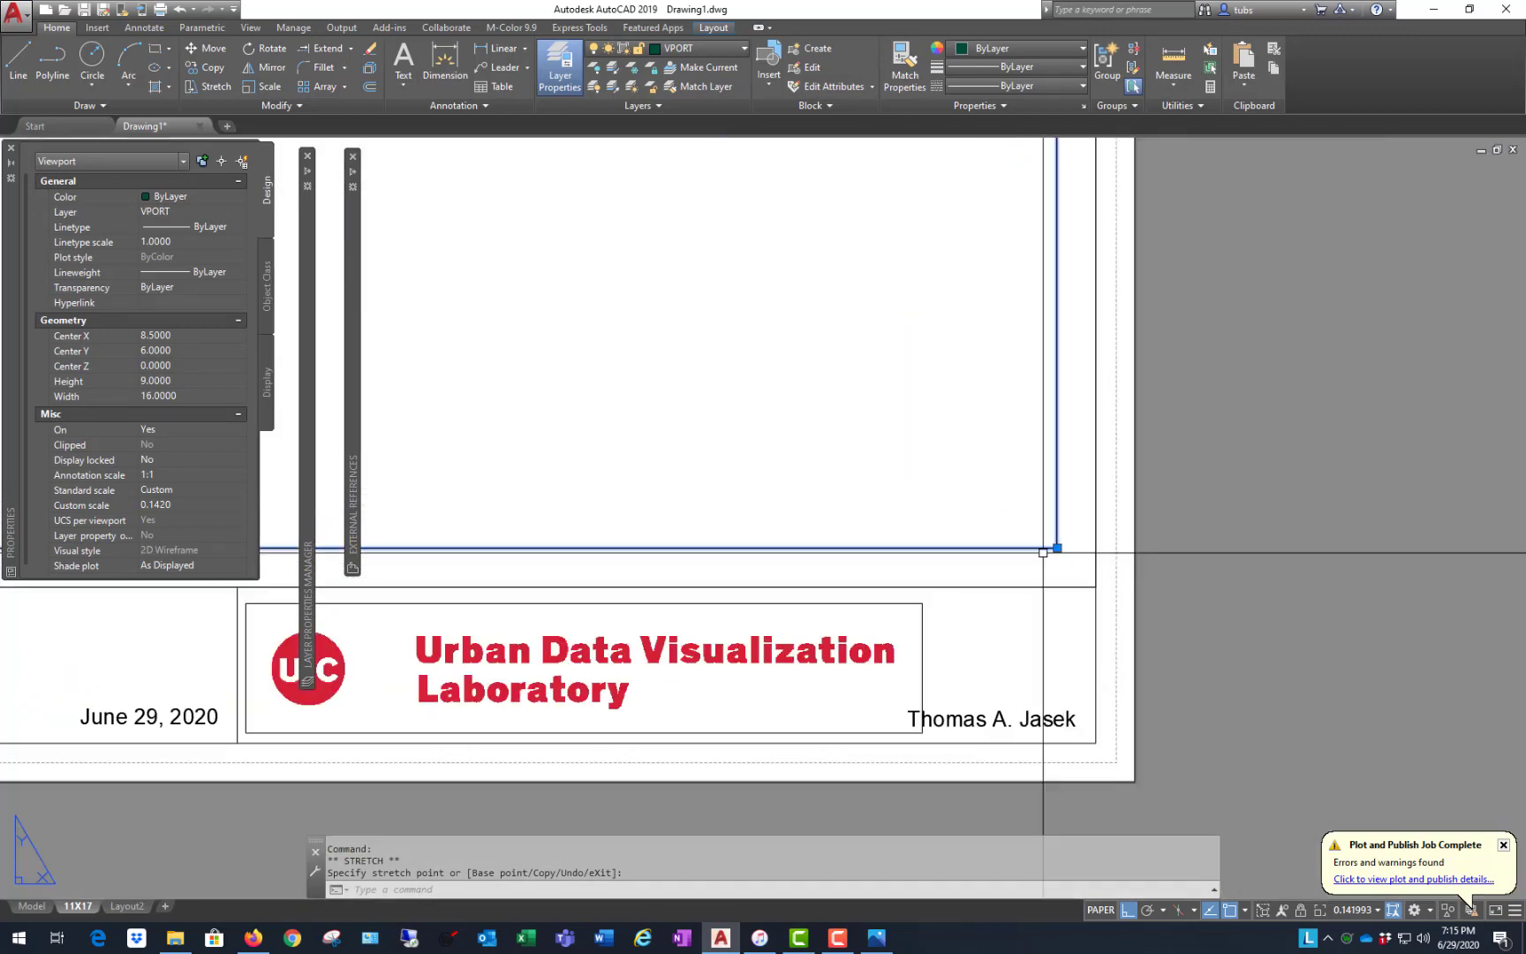
{"action": "scroll", "coordinate": [1042, 553], "scroll_direction": "down", "scroll_amount": 6}
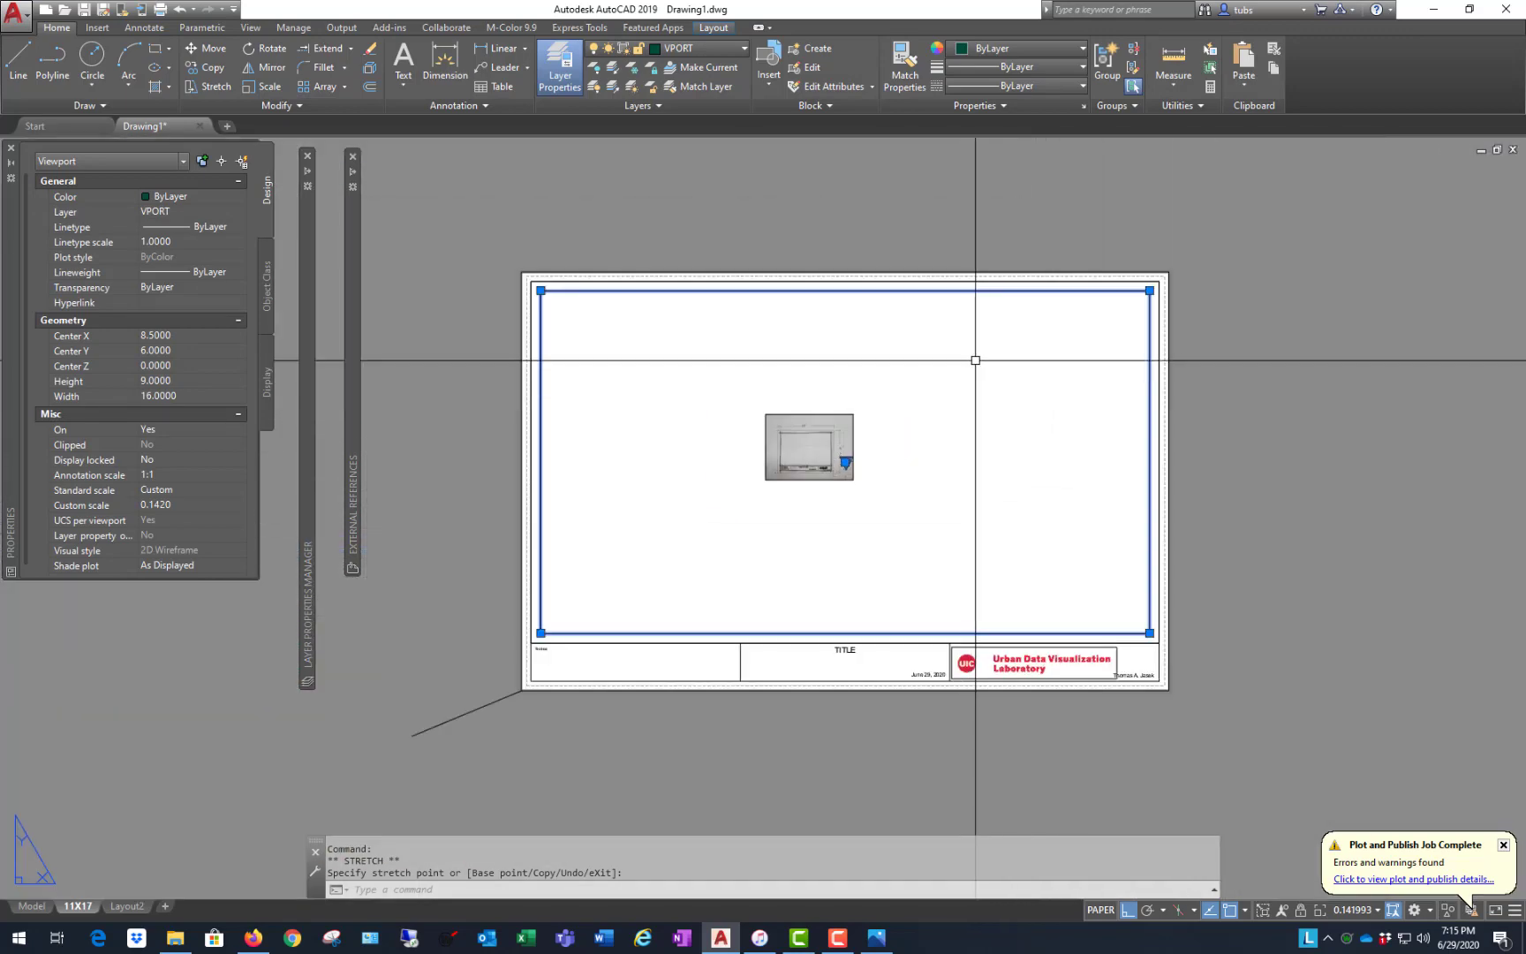
{"action": "key", "text": "Escape"}
- Erase the two construction rectangles, the one along the border and its inner offset copy
{"action": "scroll", "coordinate": [1178, 259], "scroll_direction": "up", "scroll_amount": 5}
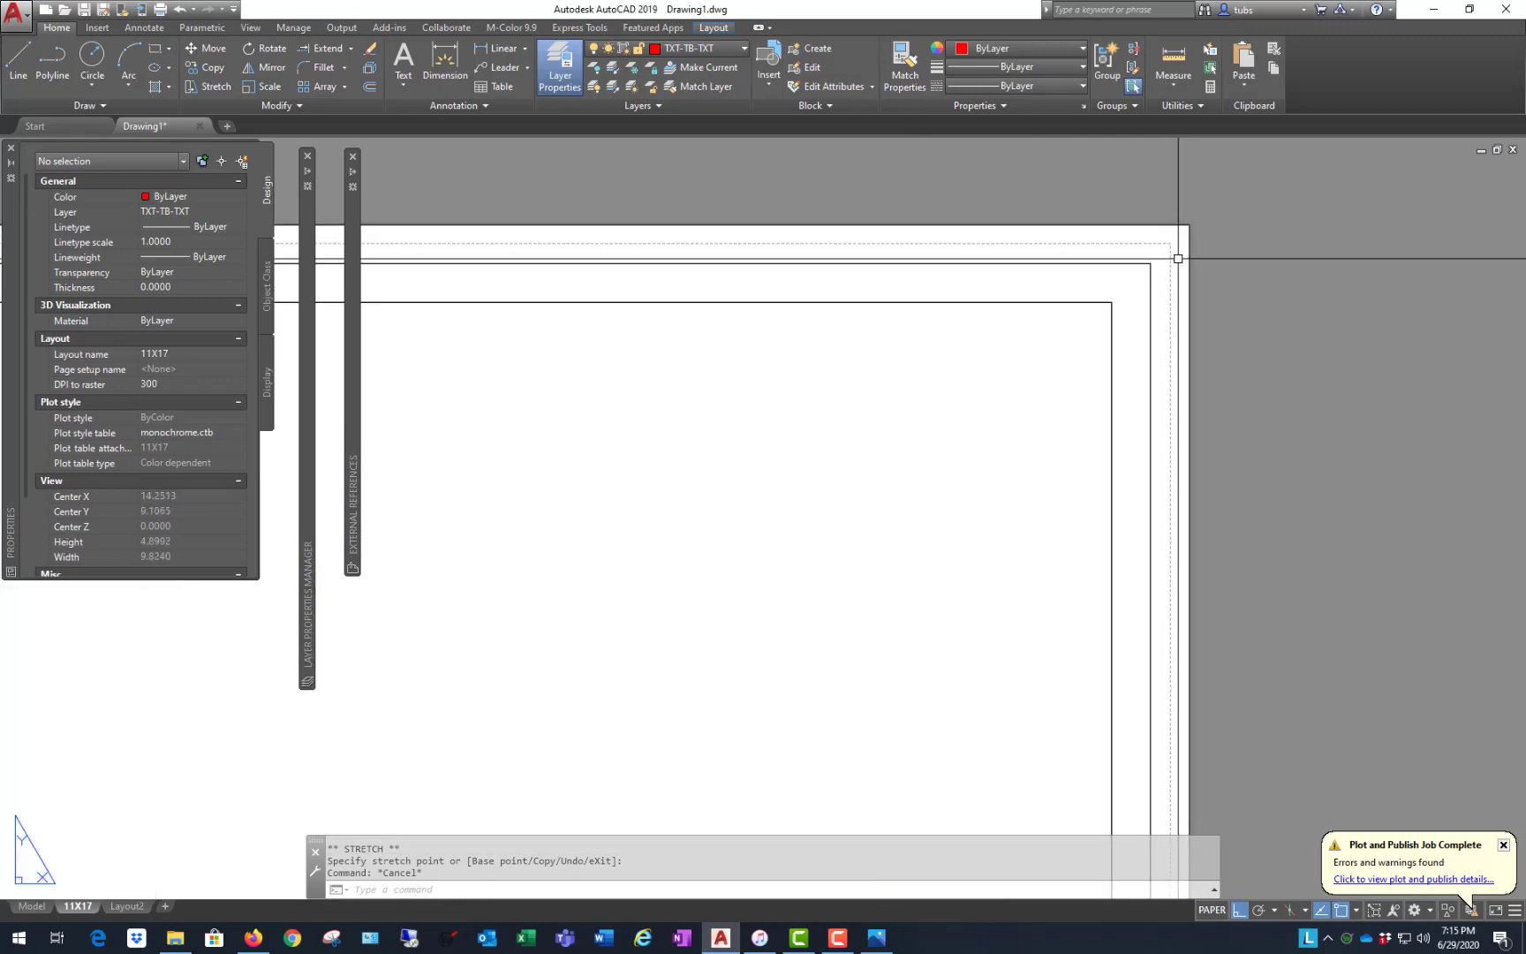
{"action": "left_click", "coordinate": [1138, 262]}
{"action": "left_click", "coordinate": [1298, 218]}
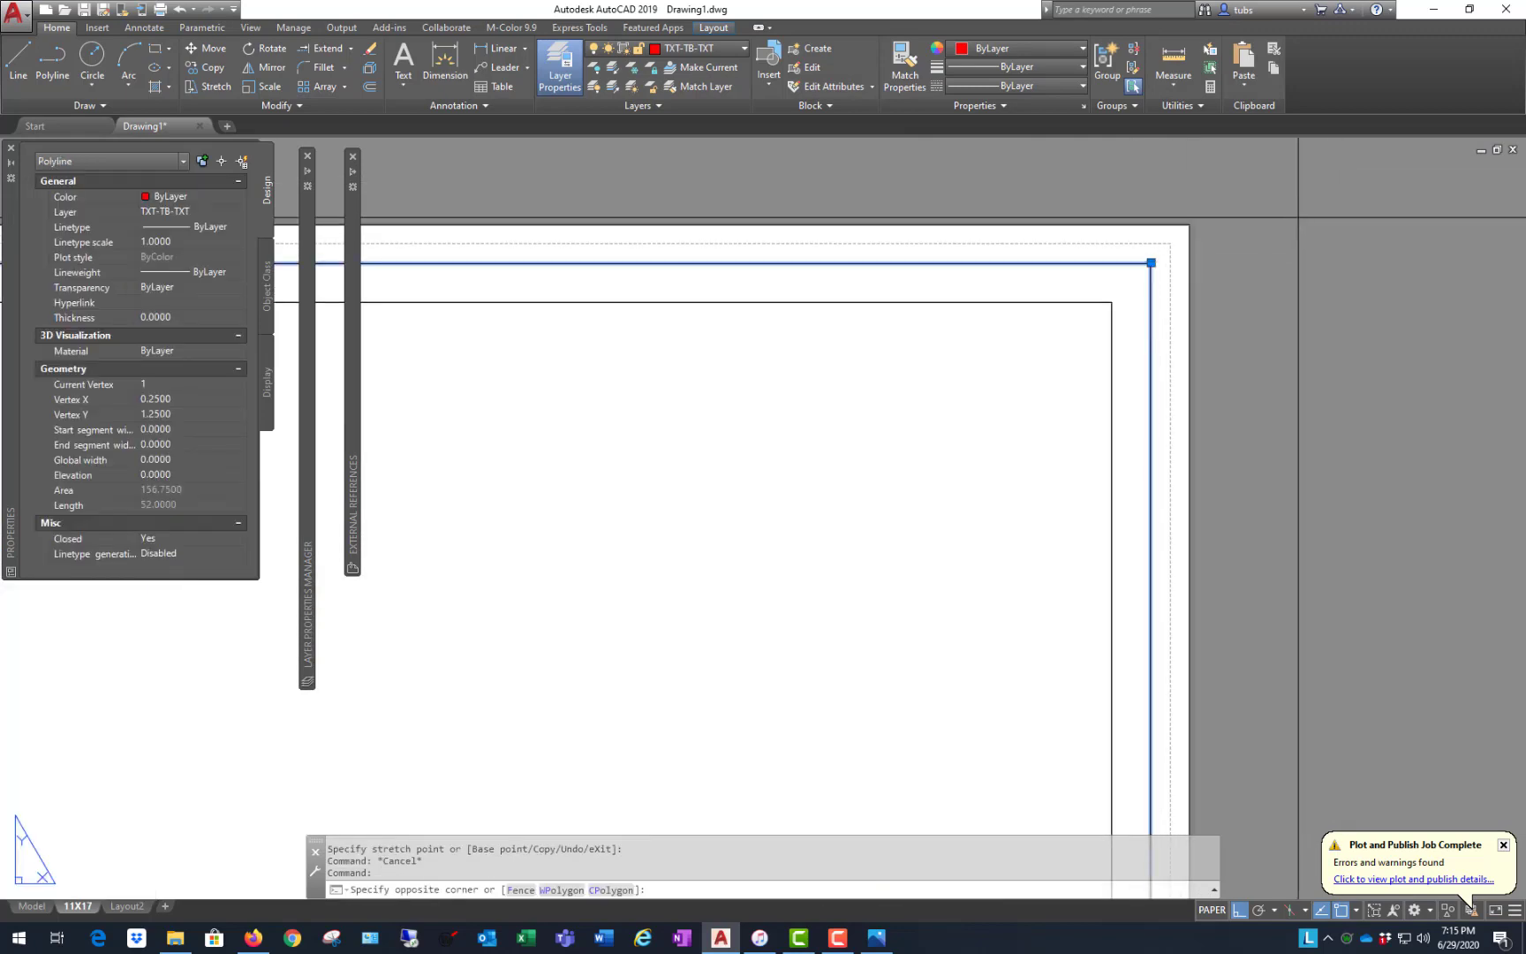
{"action": "left_click", "coordinate": [1316, 266]}
{"action": "key", "text": "Return"}
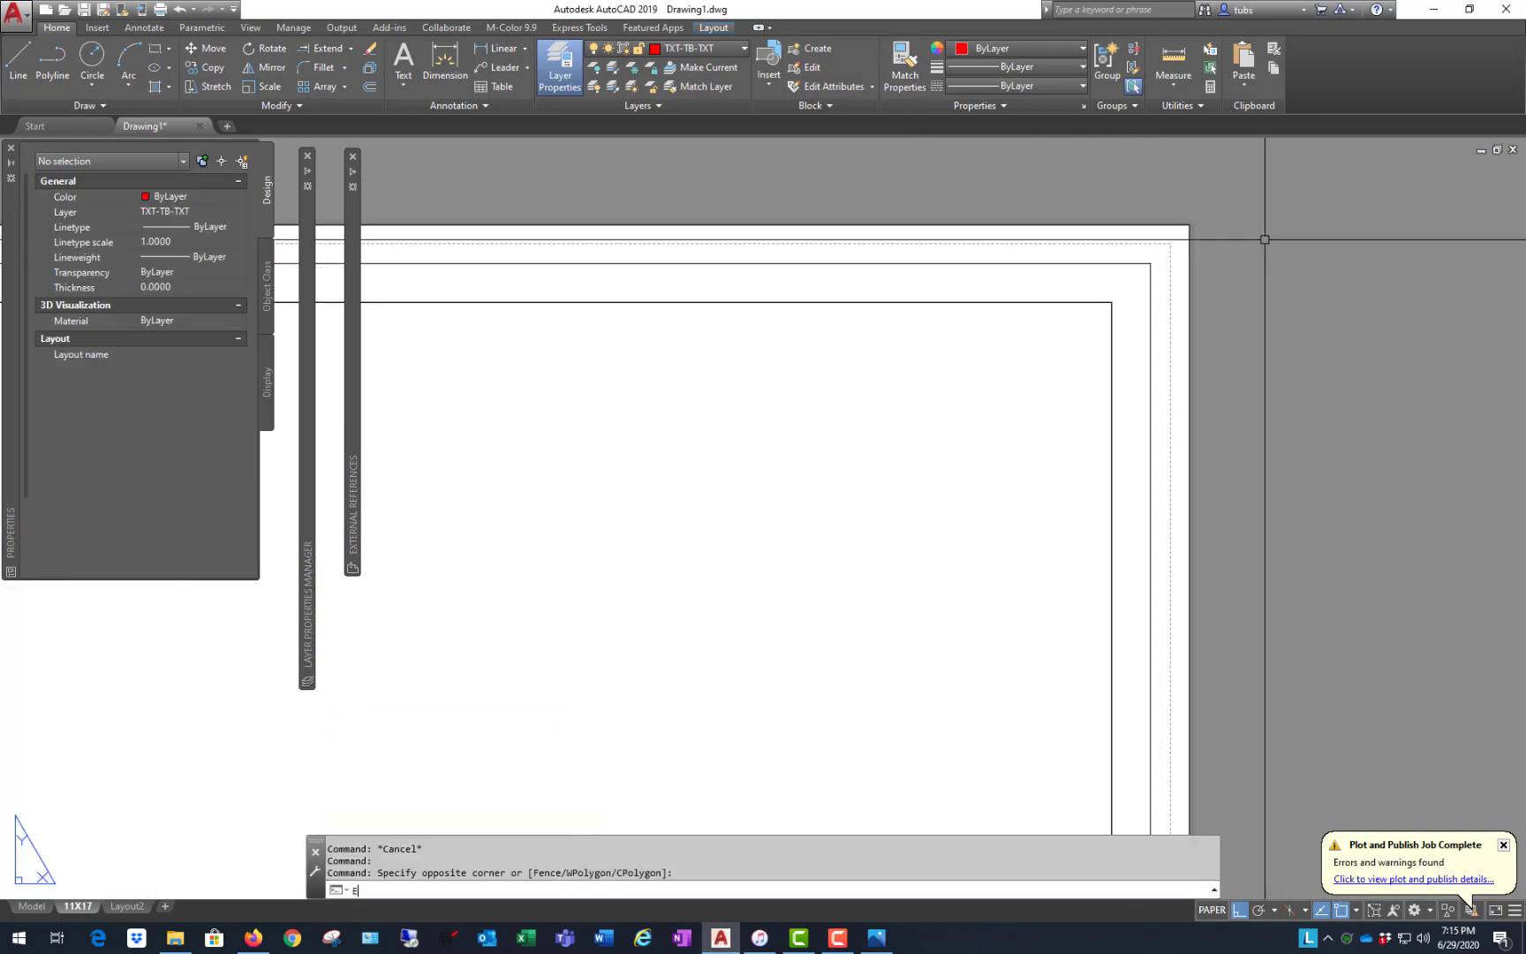
{"action": "scroll", "coordinate": [1073, 265], "scroll_direction": "down", "scroll_amount": 3}
{"action": "left_click", "coordinate": [1051, 271]}
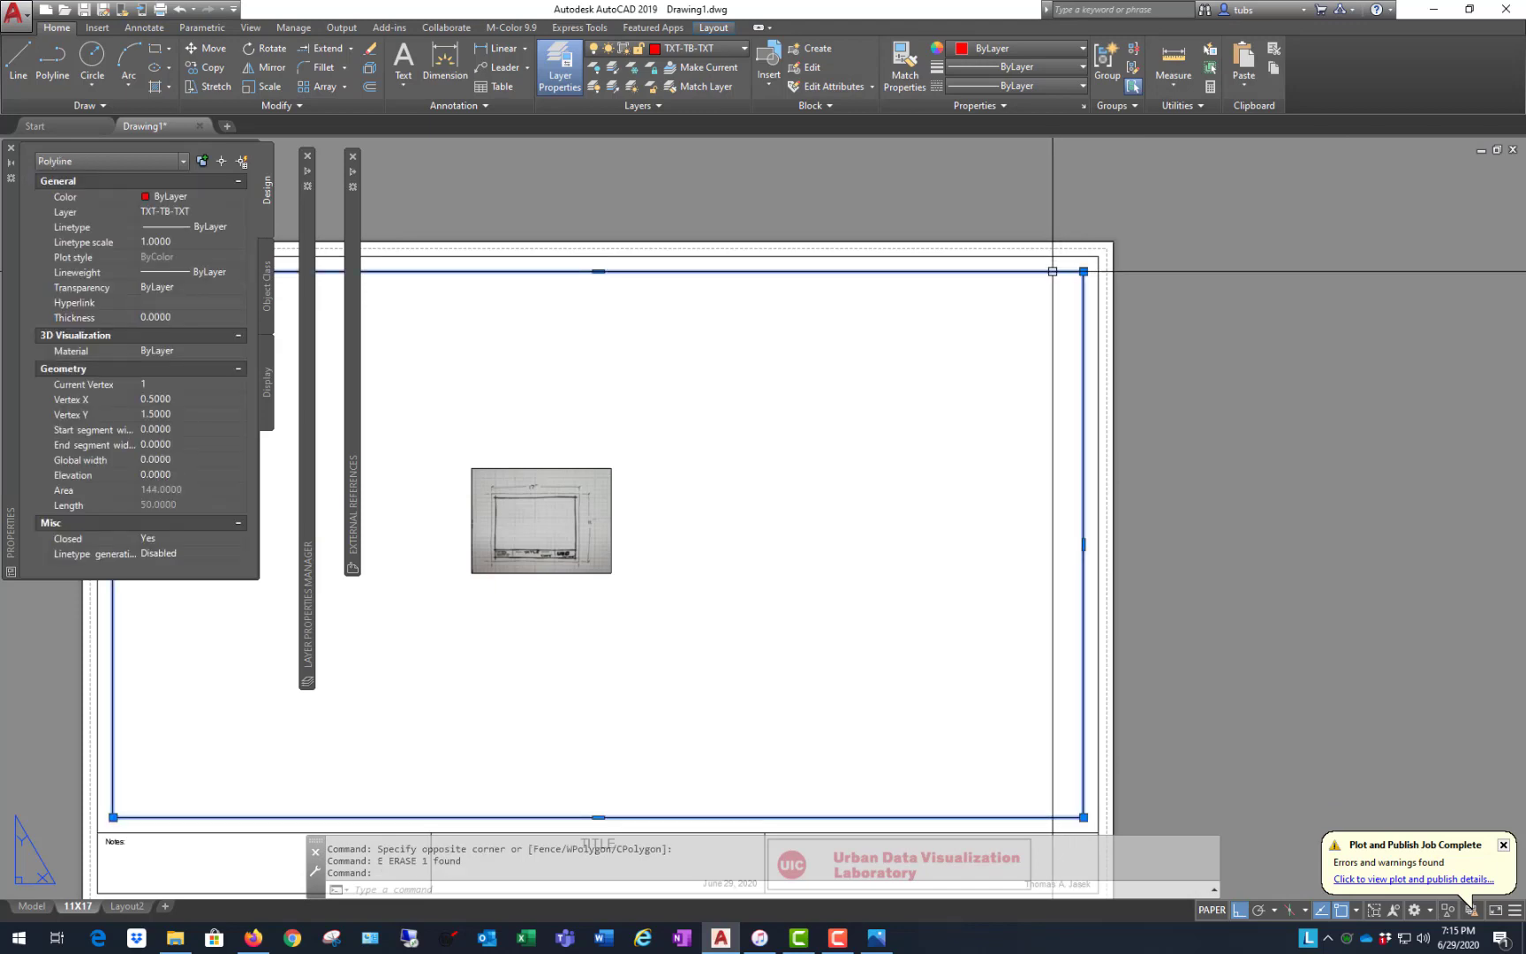
{"action": "type", "text": "e"}
{"action": "key", "text": "Return"}
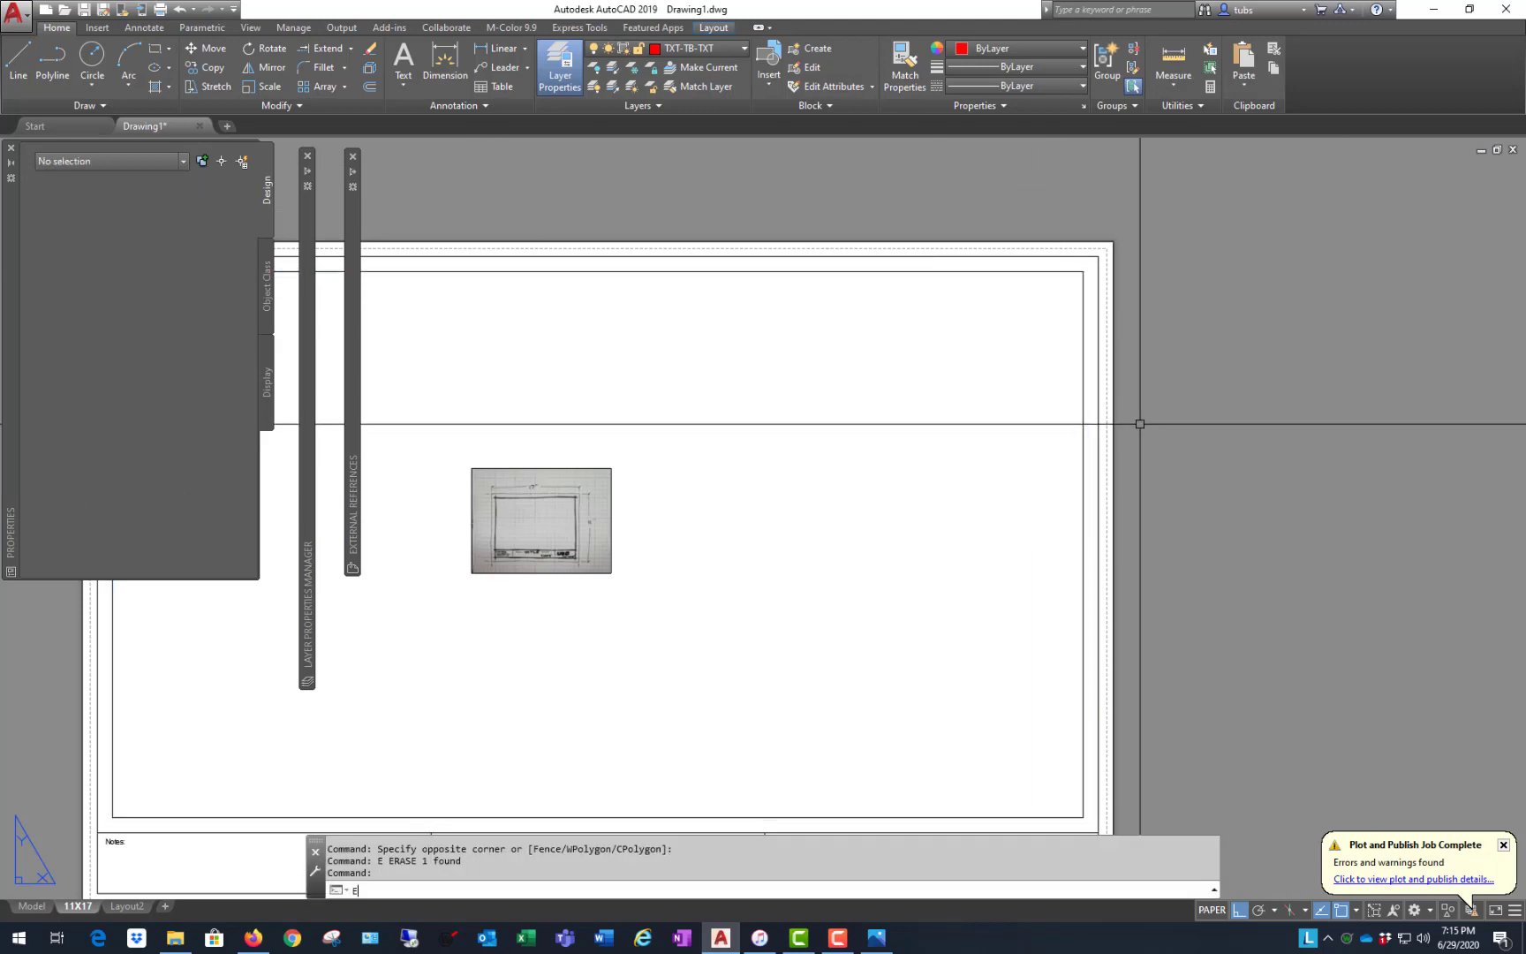
{"action": "scroll", "coordinate": [1148, 220], "scroll_direction": "down", "scroll_amount": 2}
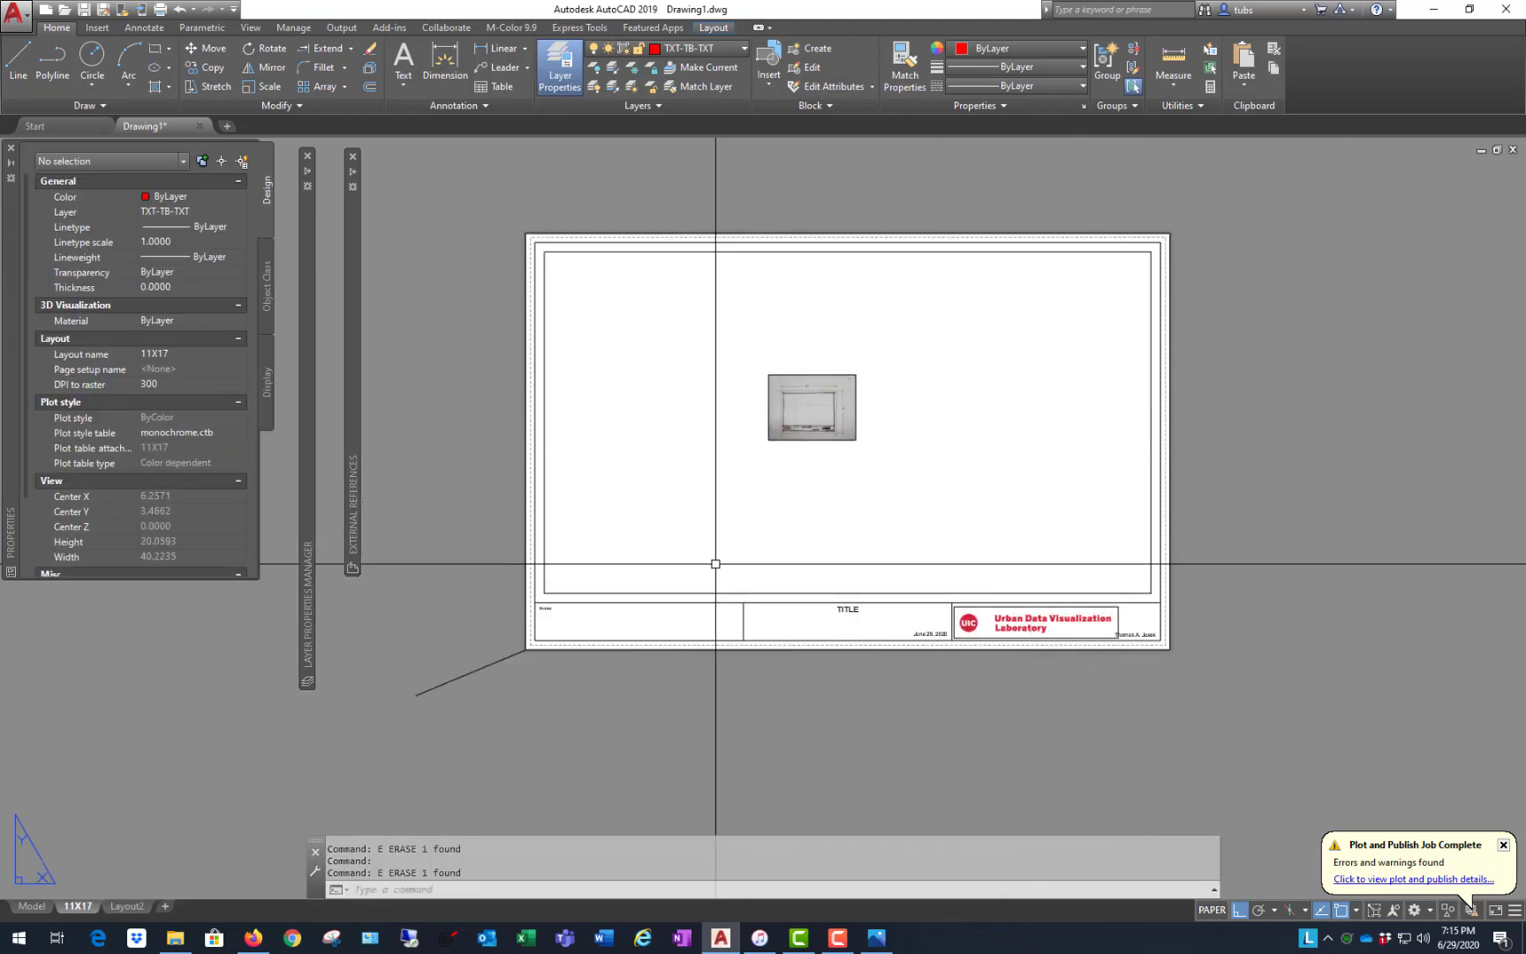
- Check the properties of the viewport frame and the title block by selecting each in turn
{"action": "left_click", "coordinate": [704, 592]}
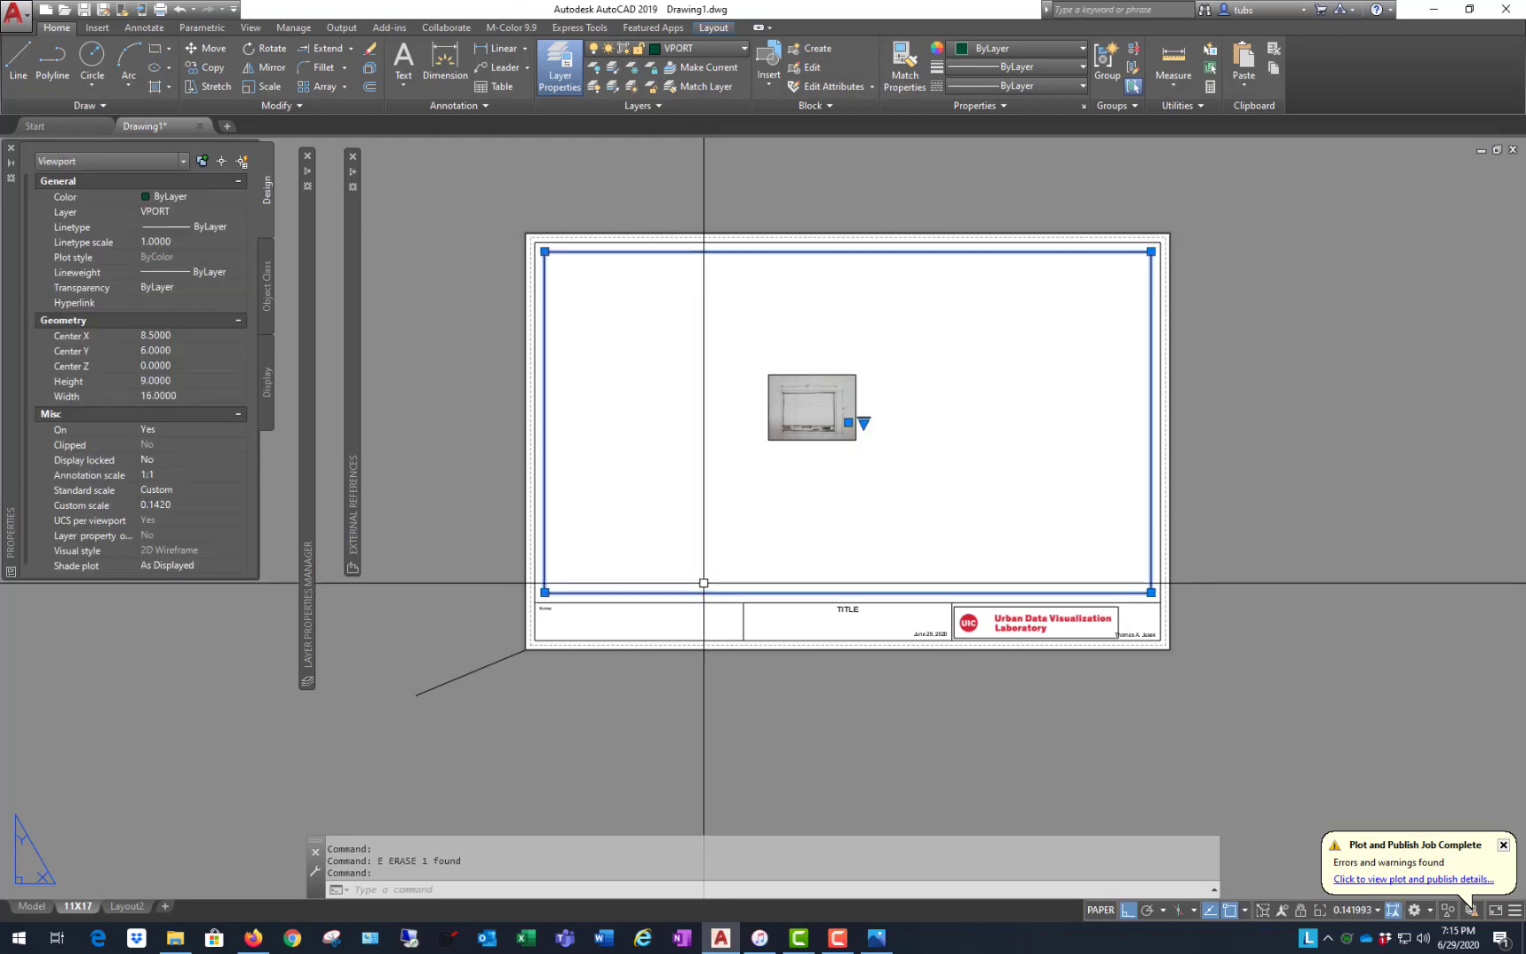
{"action": "key", "text": "Escape"}
{"action": "left_click", "coordinate": [680, 604]}
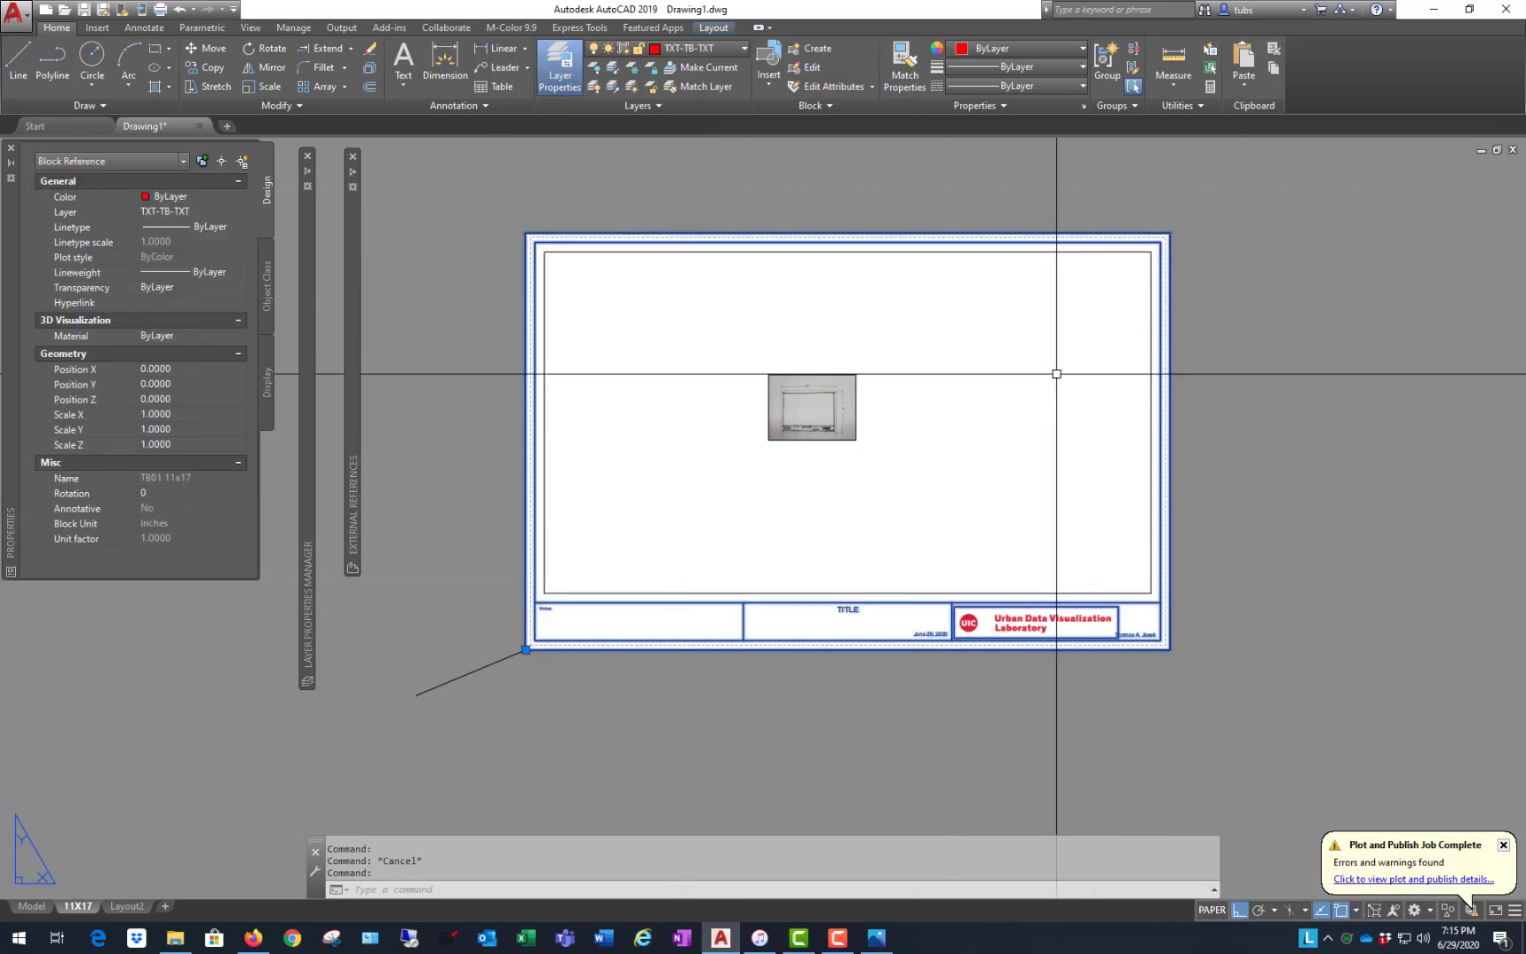
{"action": "key", "text": "Escape"}
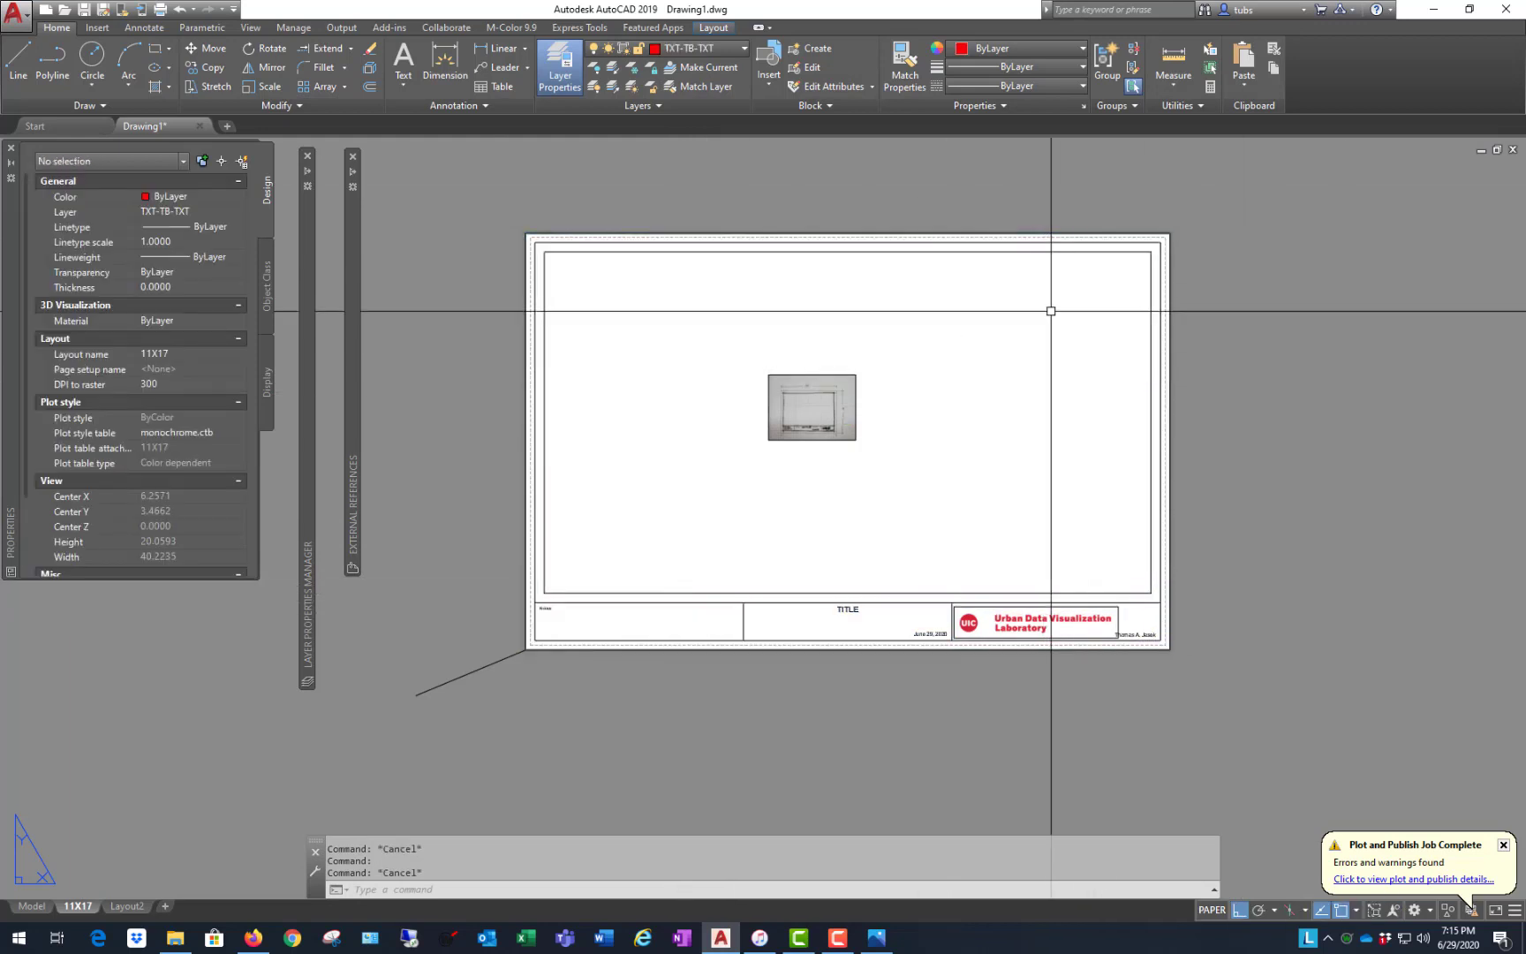
{"action": "left_click", "coordinate": [909, 251]}
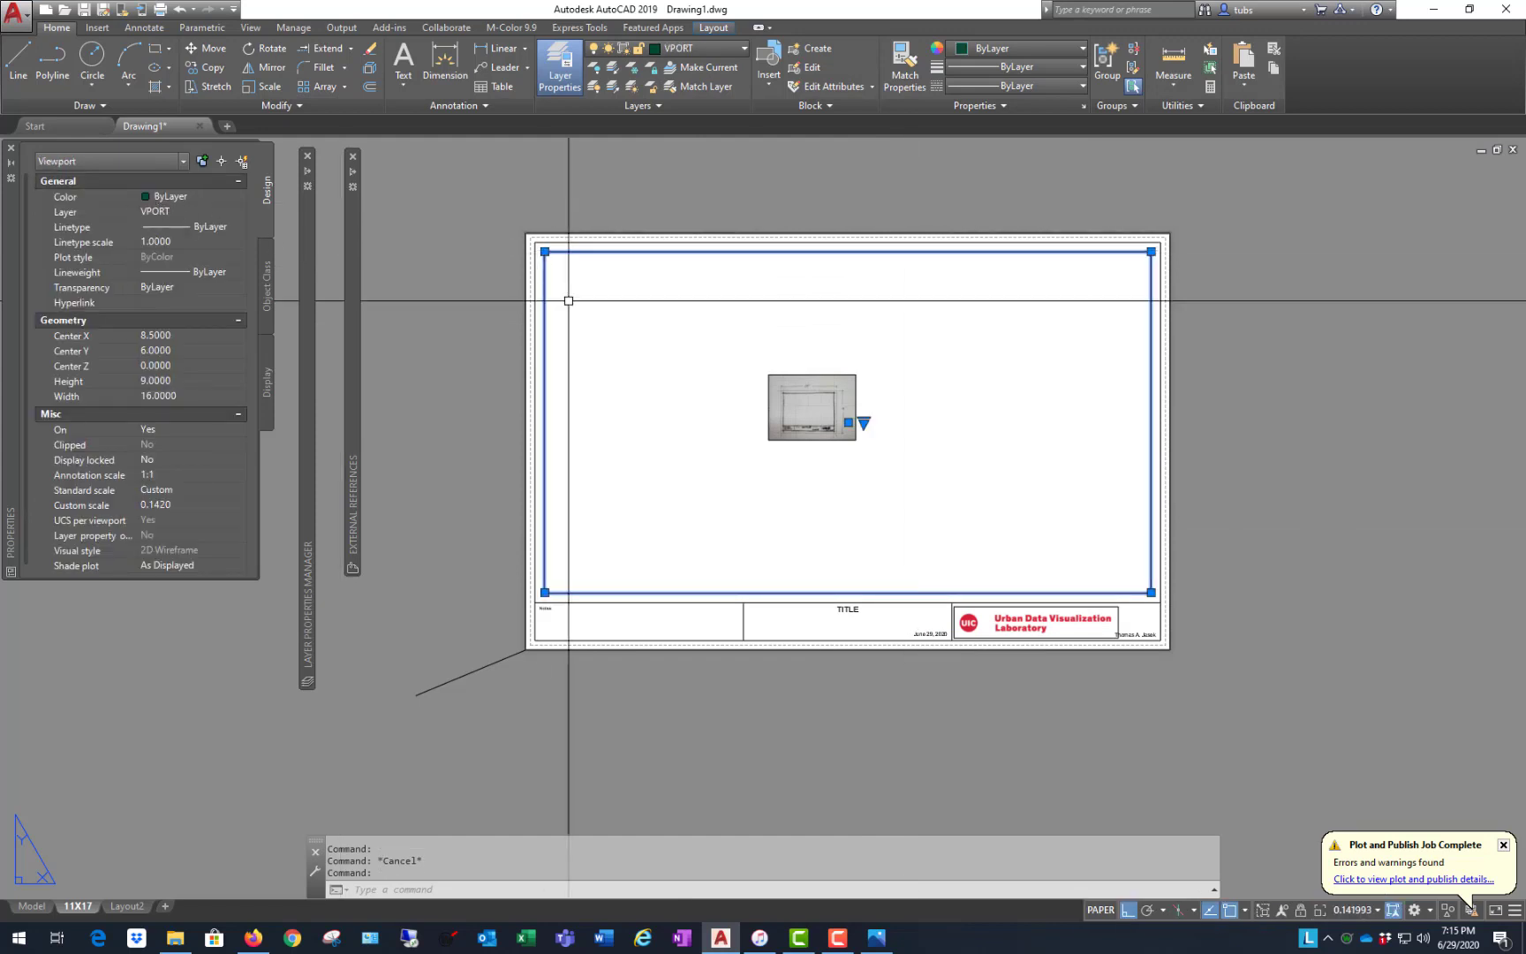
{"action": "key", "text": "Escape"}
- Activate the viewport, zoom in and centre the hand-drawn sketch so it nearly fills the frame, and return to paper space
{"action": "double_click", "coordinate": [787, 399]}
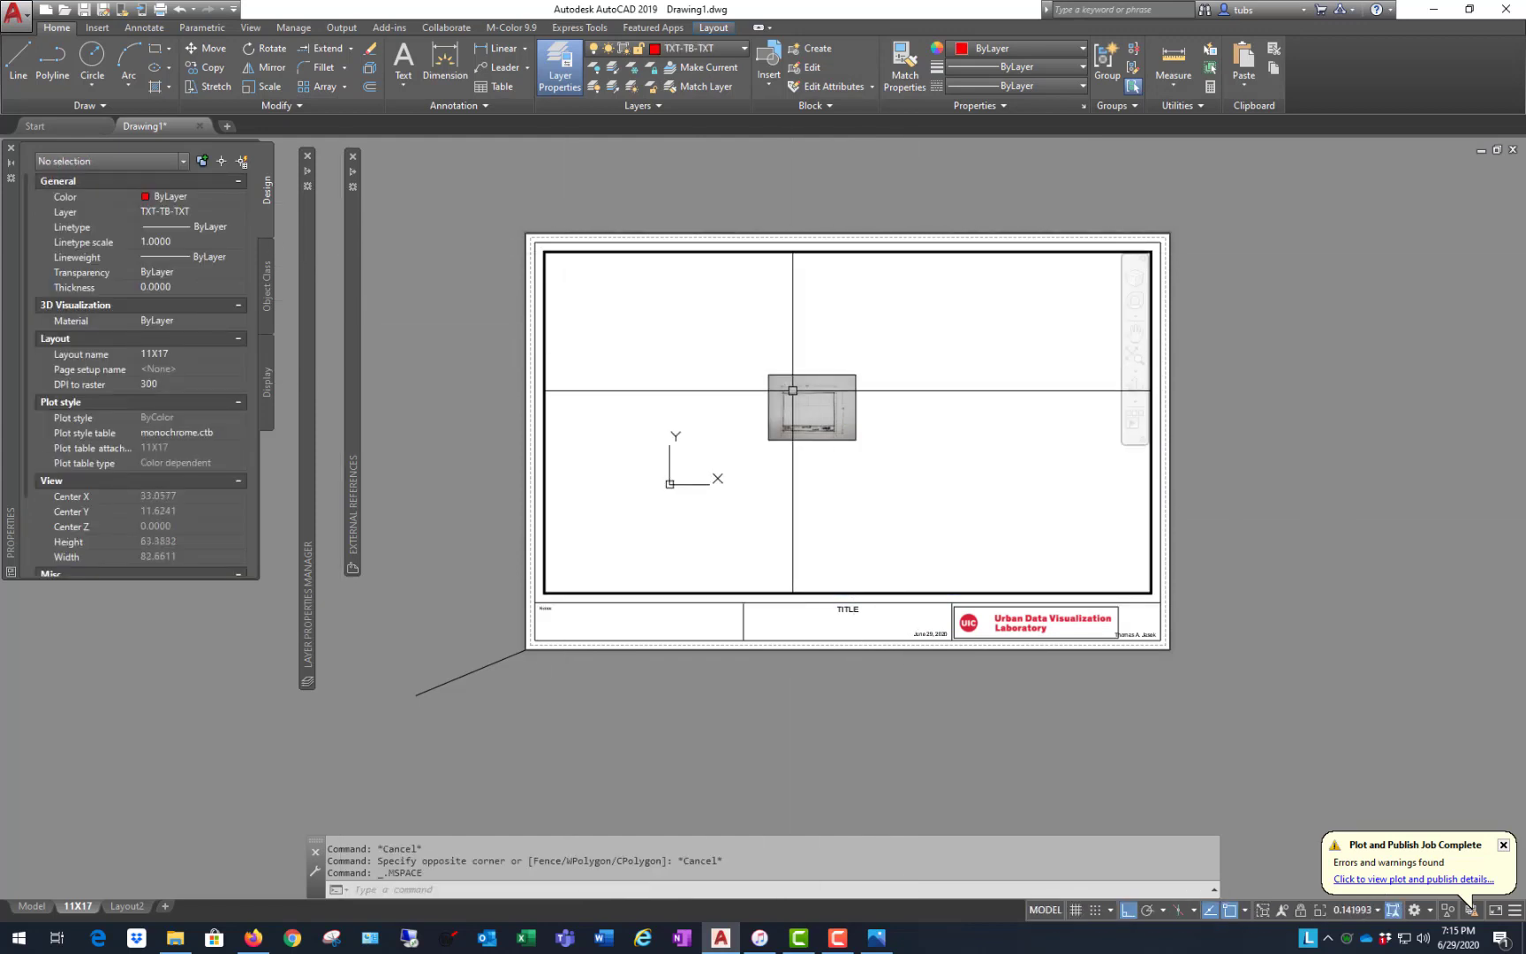
{"action": "scroll", "coordinate": [794, 415], "scroll_direction": "up", "scroll_amount": 9}
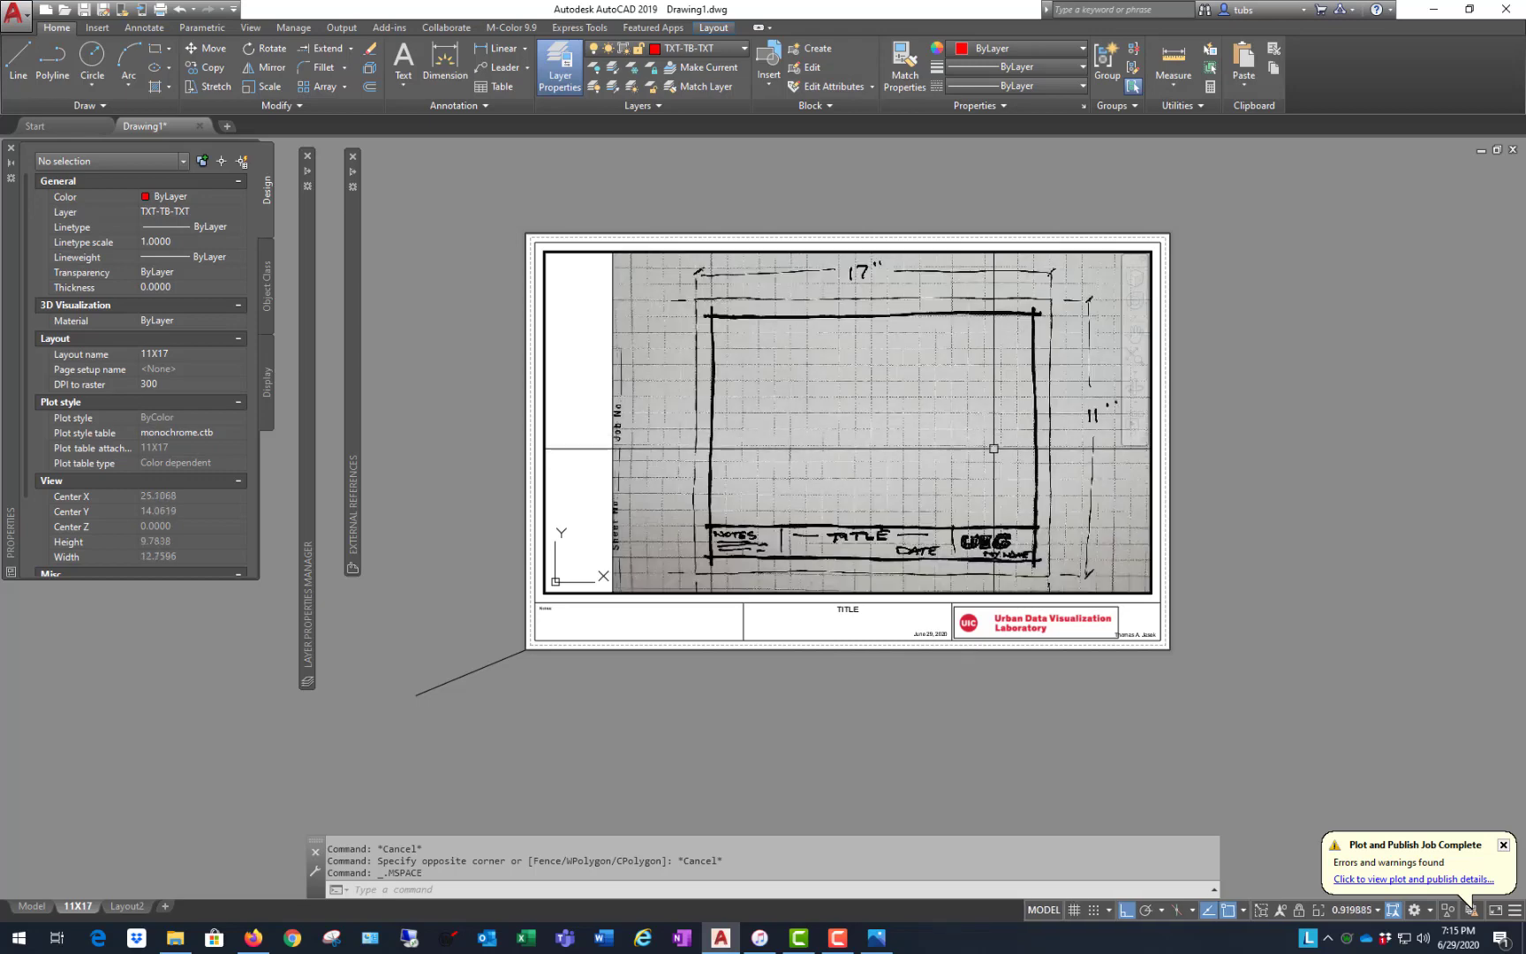
{"action": "scroll", "coordinate": [646, 378], "scroll_direction": "down", "scroll_amount": 1}
{"action": "scroll", "coordinate": [736, 373], "scroll_direction": "up", "scroll_amount": 1}
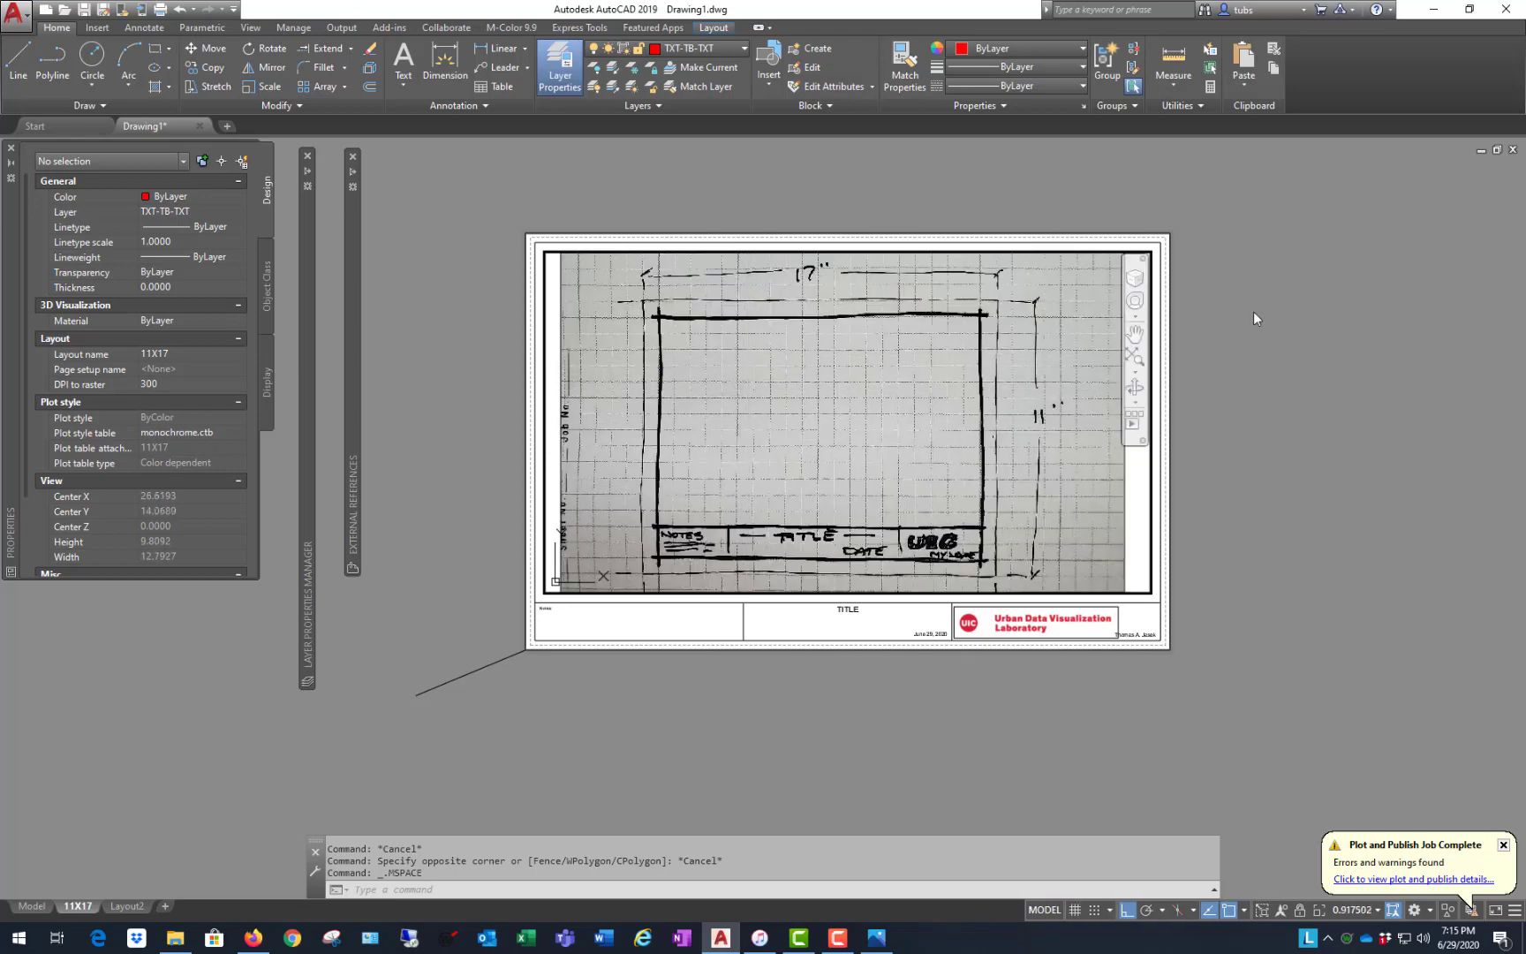
{"action": "double_click", "coordinate": [1280, 297]}
- Inspect the properties of the sketch image inside the viewport and return to paper space
{"action": "left_click", "coordinate": [678, 337]}
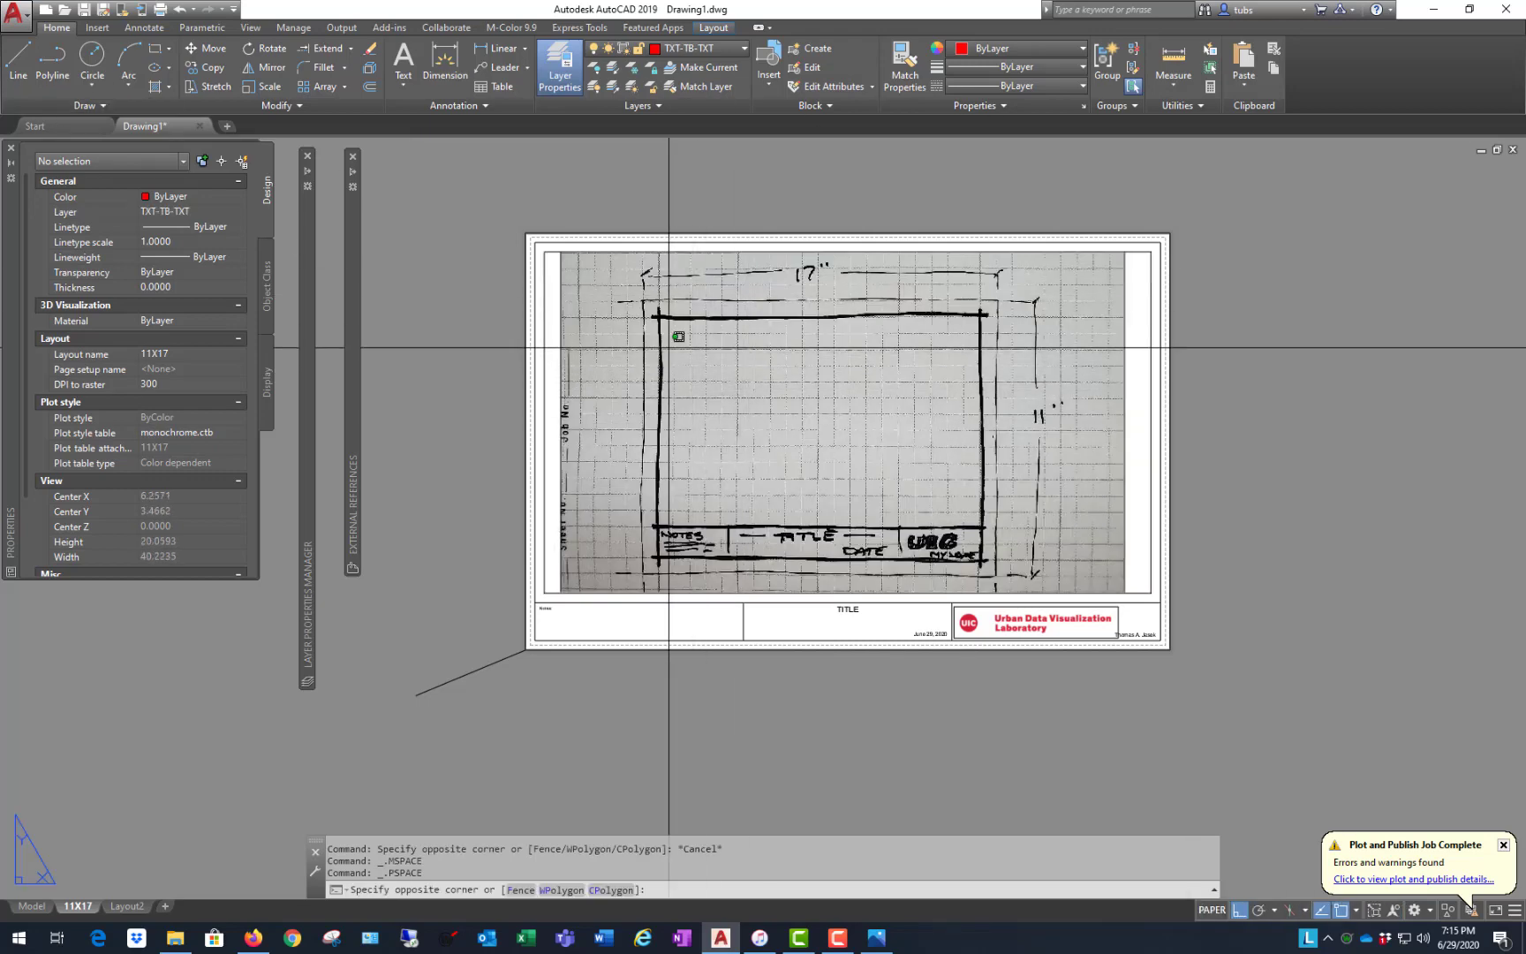
{"action": "double_click", "coordinate": [573, 309]}
{"action": "left_click", "coordinate": [560, 309]}
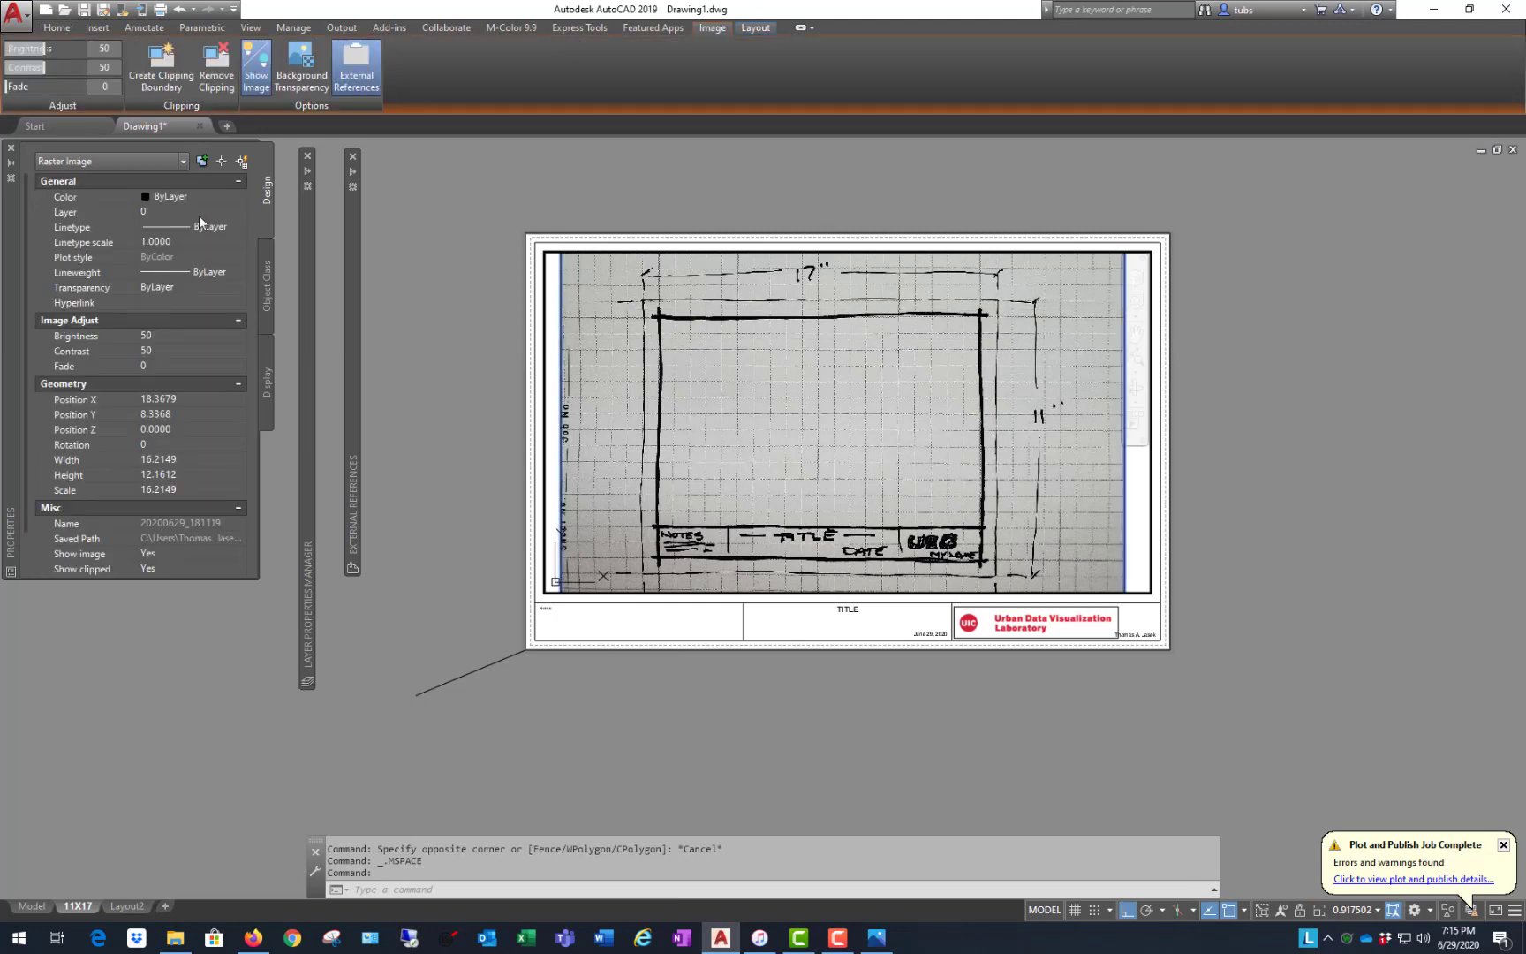
{"action": "key", "text": "Escape"}
{"action": "key", "text": "Escape"}
{"action": "double_click", "coordinate": [636, 183]}
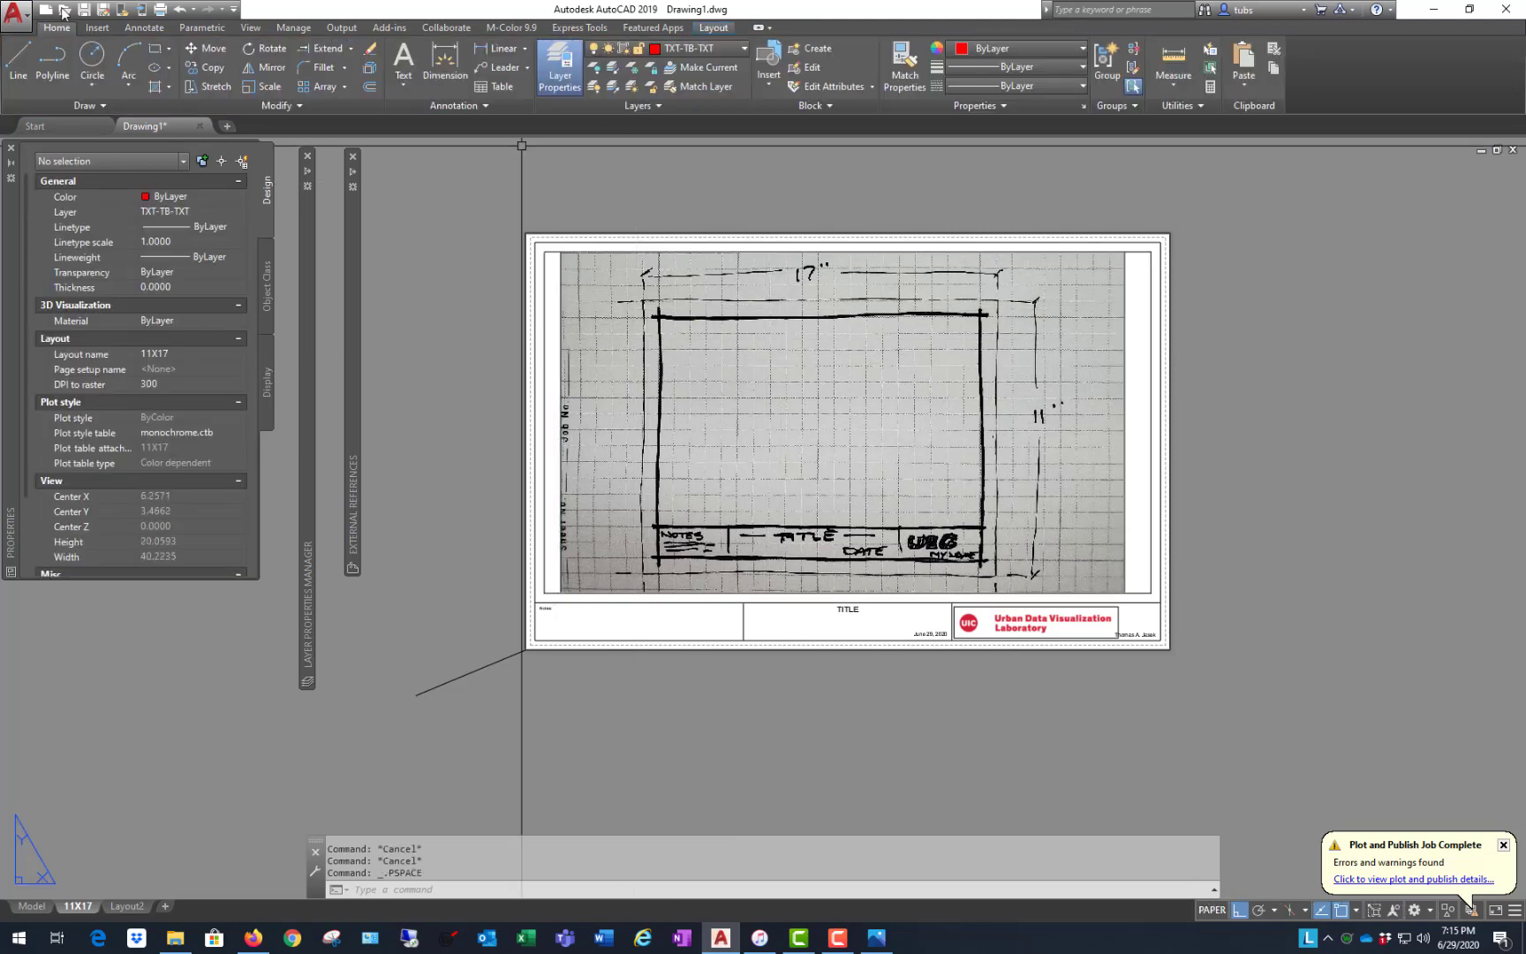
- Preview the 11X17 layout's plot, examine the border, title block and viewport contents, and close it without plotting
{"action": "key", "text": "ctrl+p"}
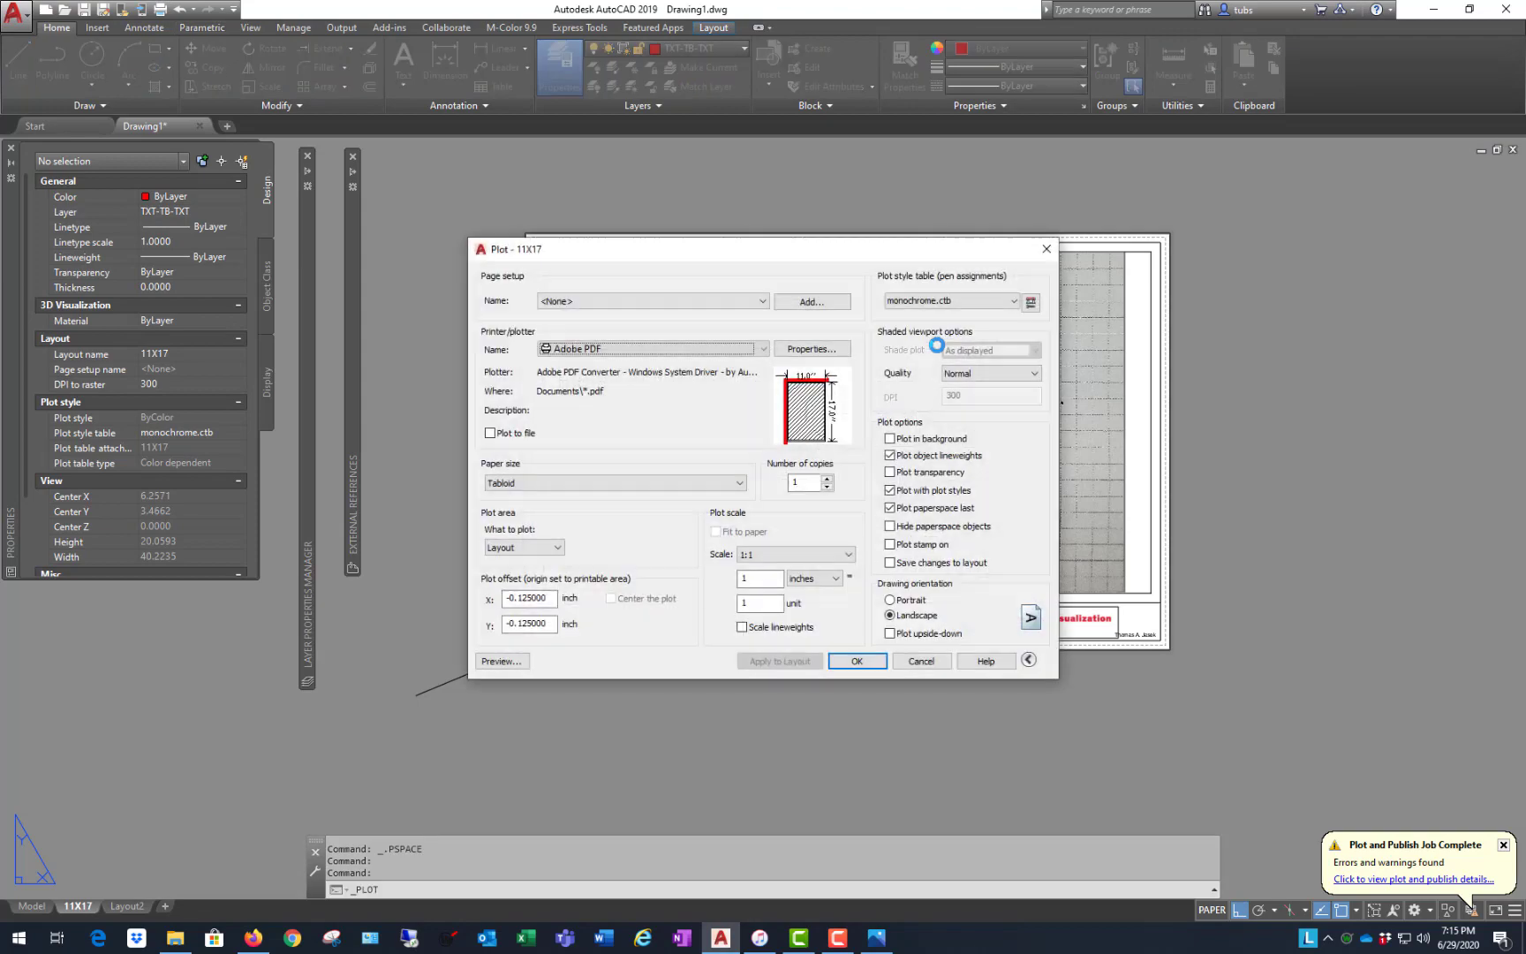
{"action": "left_click", "coordinate": [502, 661]}
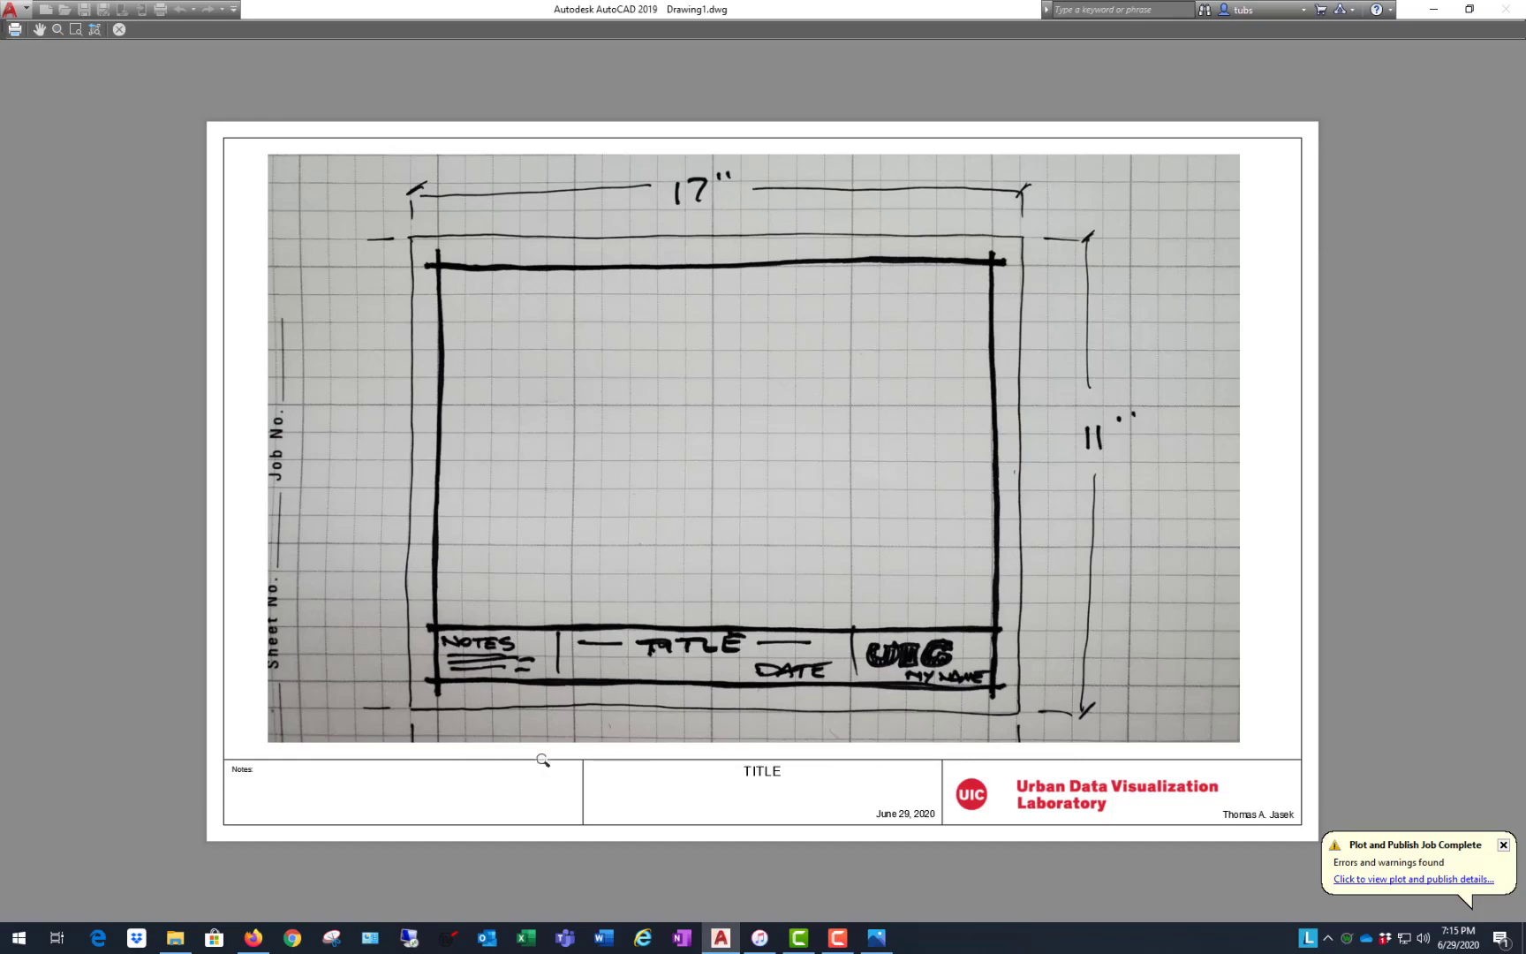
{"action": "scroll", "coordinate": [1159, 826], "scroll_direction": "up", "scroll_amount": 8}
{"action": "scroll", "coordinate": [861, 613], "scroll_direction": "down", "scroll_amount": 10}
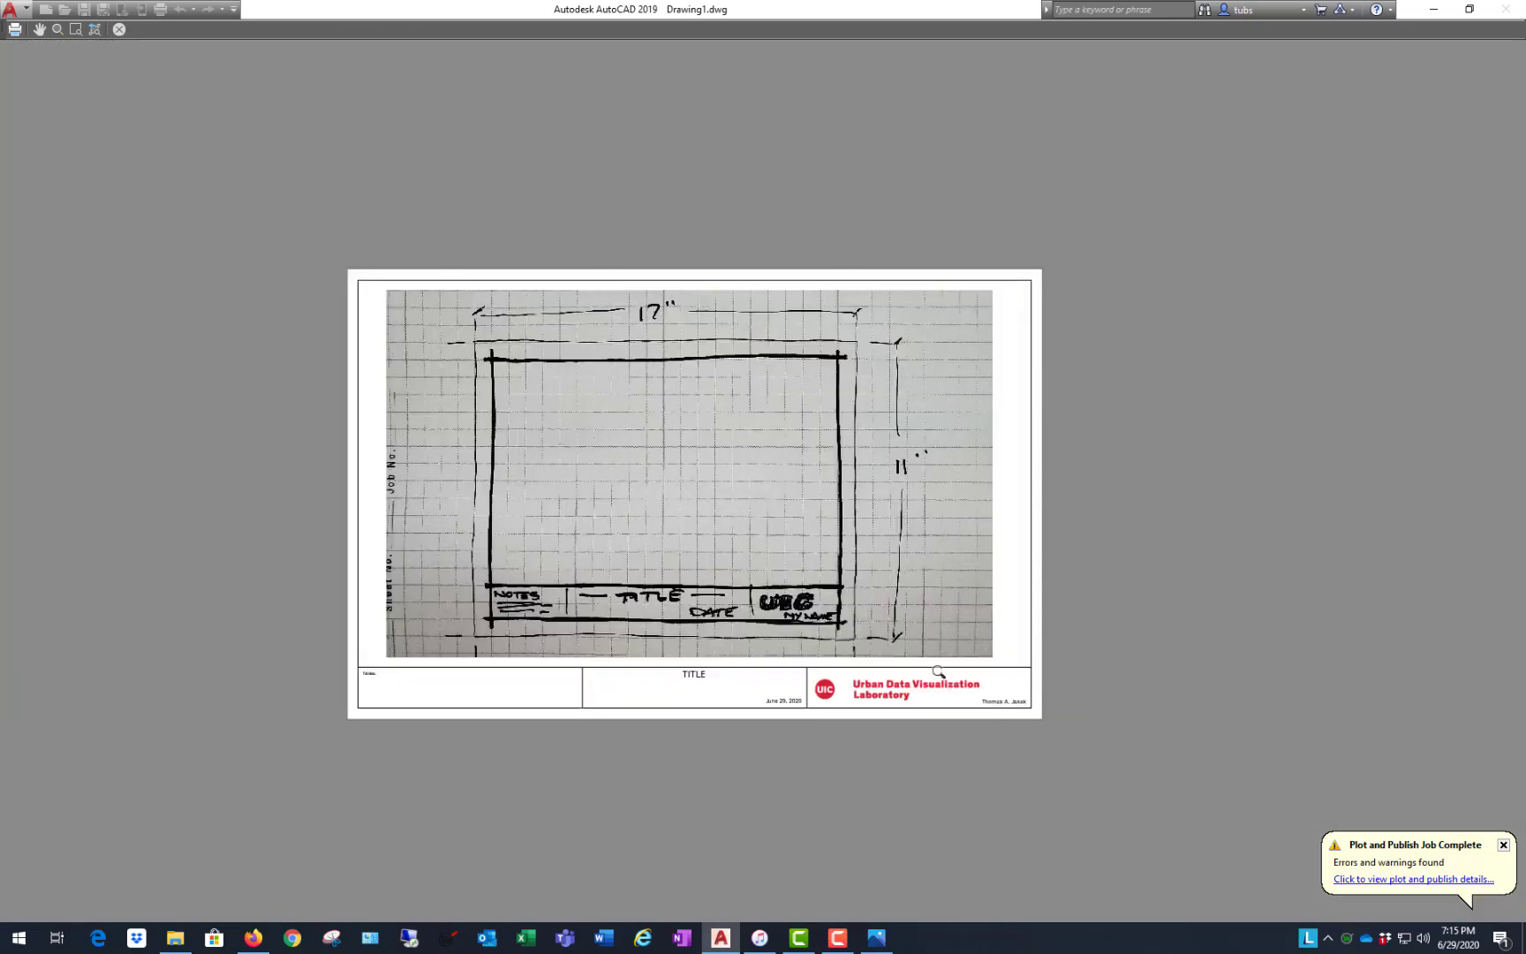
{"action": "scroll", "coordinate": [575, 594], "scroll_direction": "up", "scroll_amount": 2}
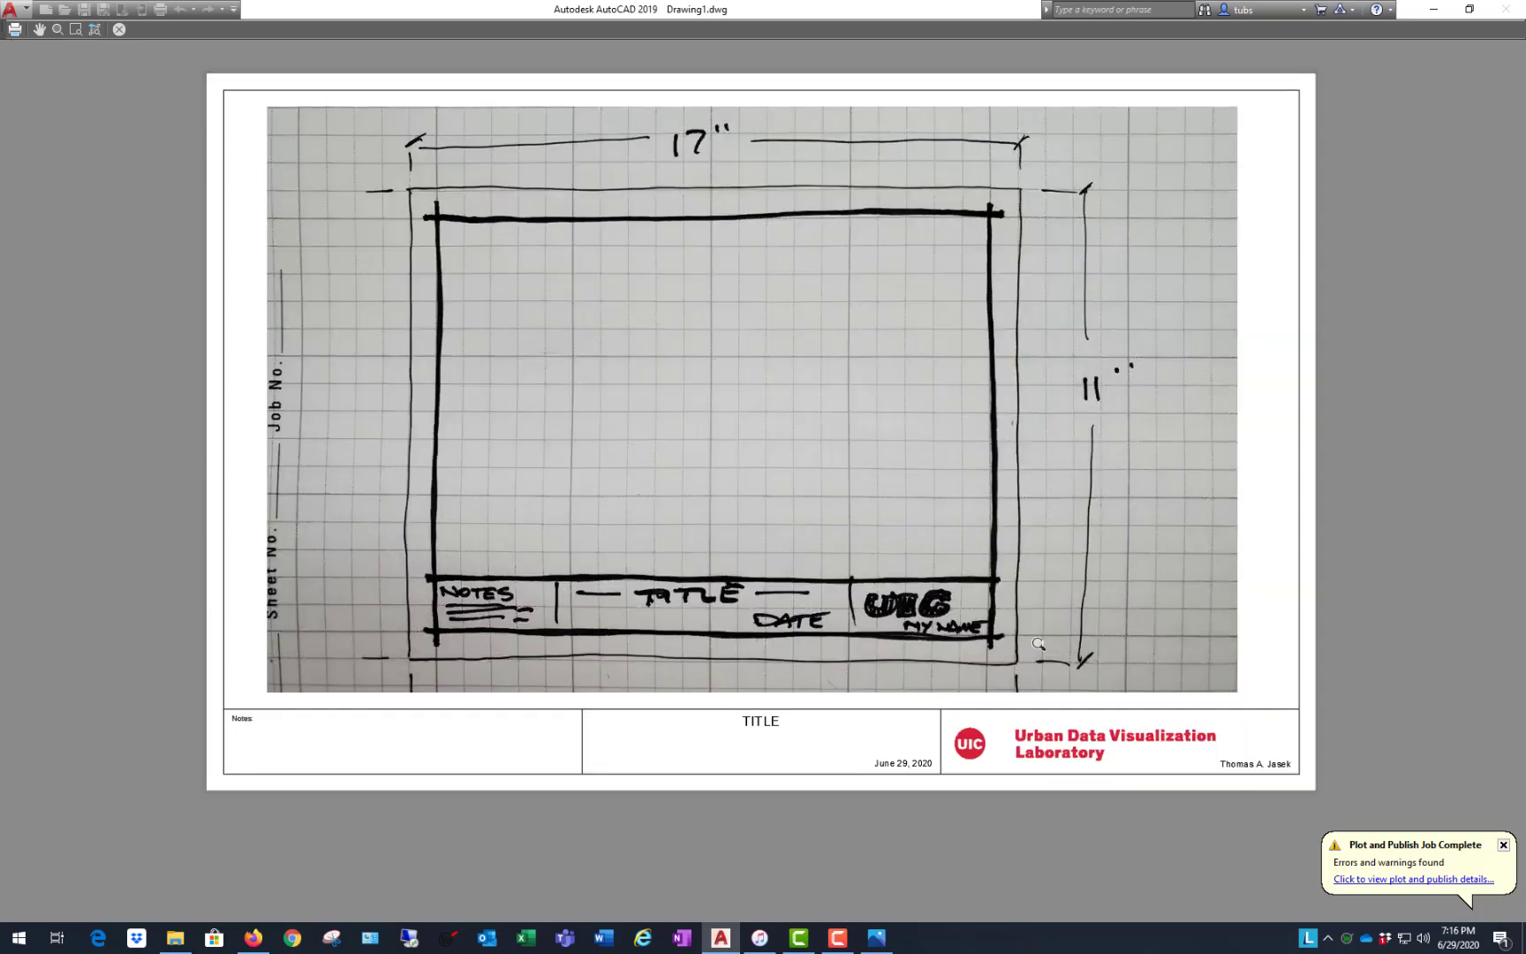
{"action": "scroll", "coordinate": [764, 795], "scroll_direction": "up", "scroll_amount": 5}
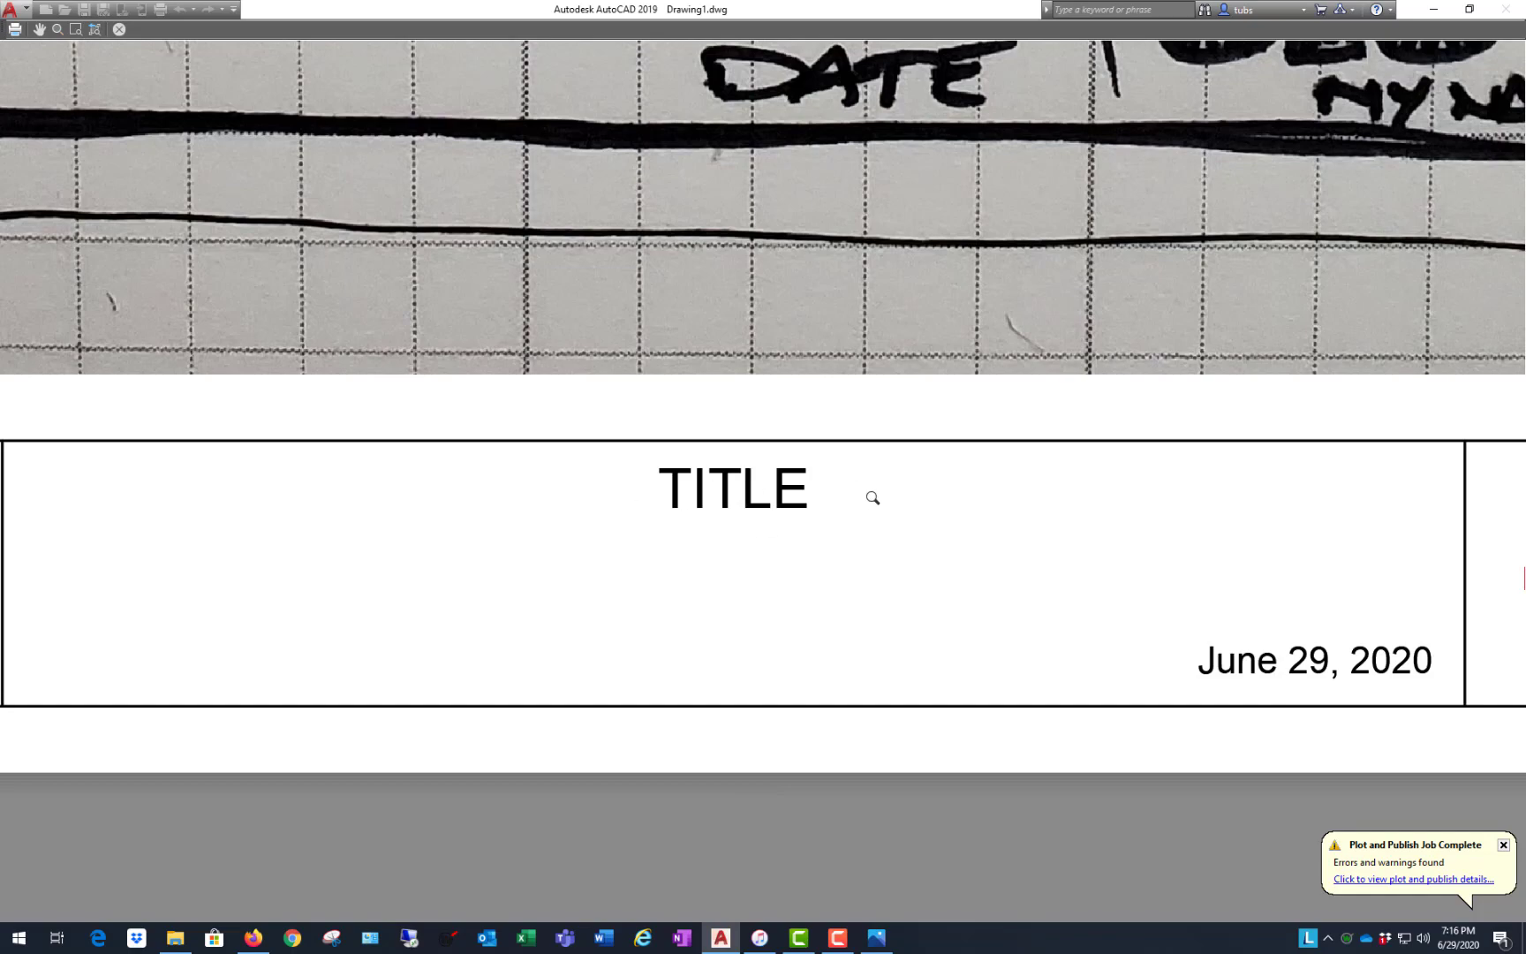
{"action": "scroll", "coordinate": [777, 777], "scroll_direction": "down", "scroll_amount": 5}
{"action": "scroll", "coordinate": [764, 774], "scroll_direction": "down", "scroll_amount": 2}
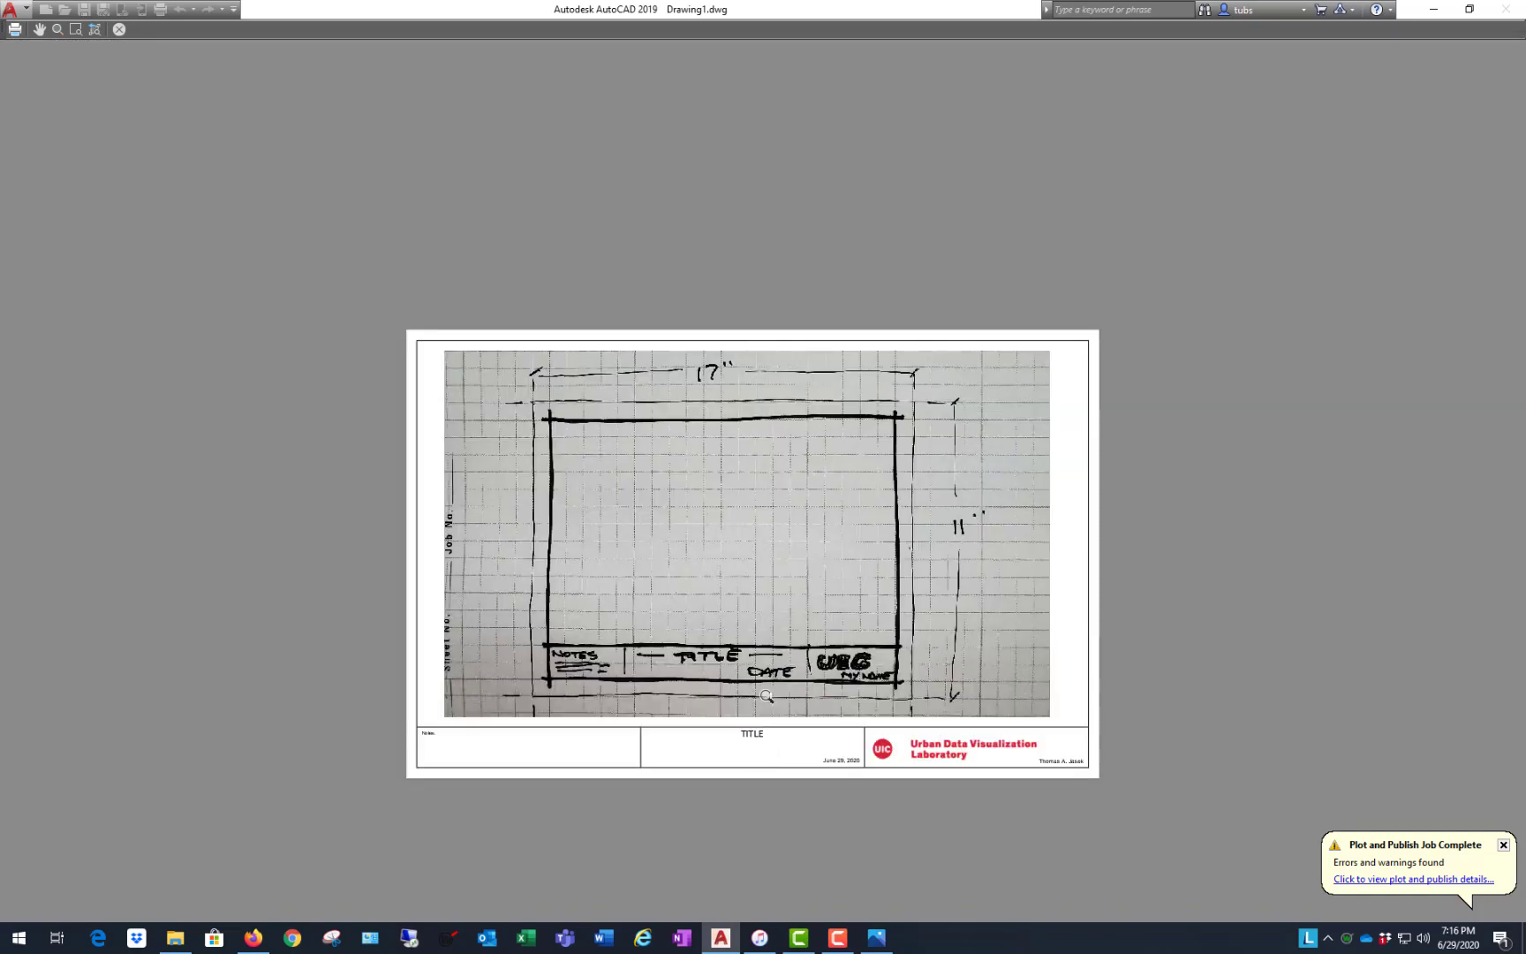
{"action": "scroll", "coordinate": [767, 694], "scroll_direction": "up", "scroll_amount": 2}
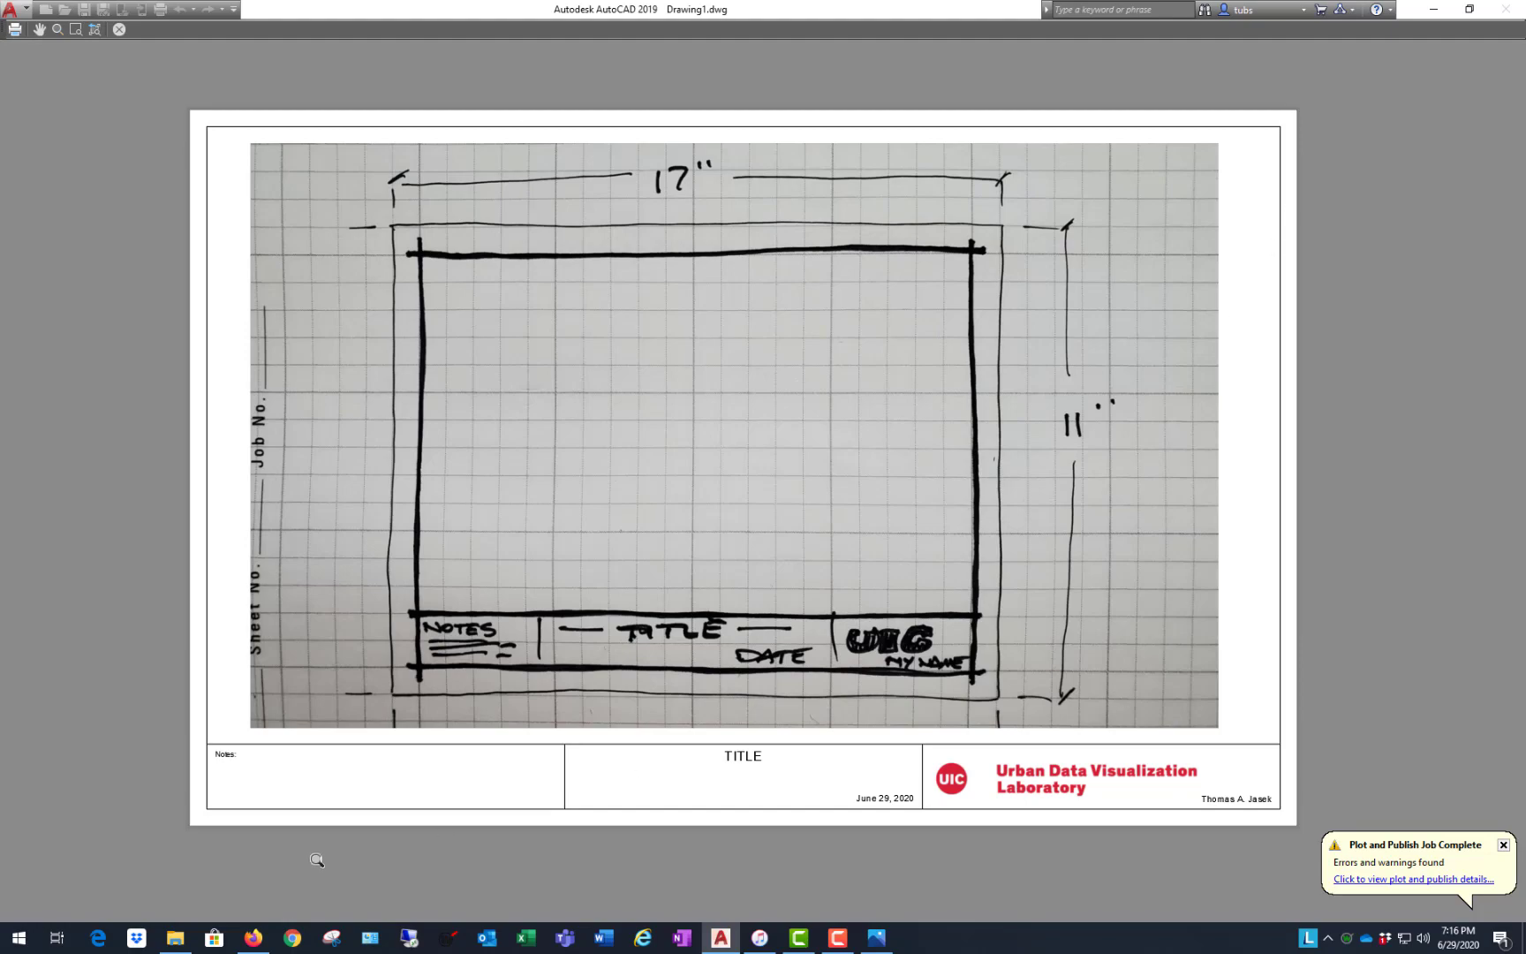
{"action": "right_click", "coordinate": [920, 427]}
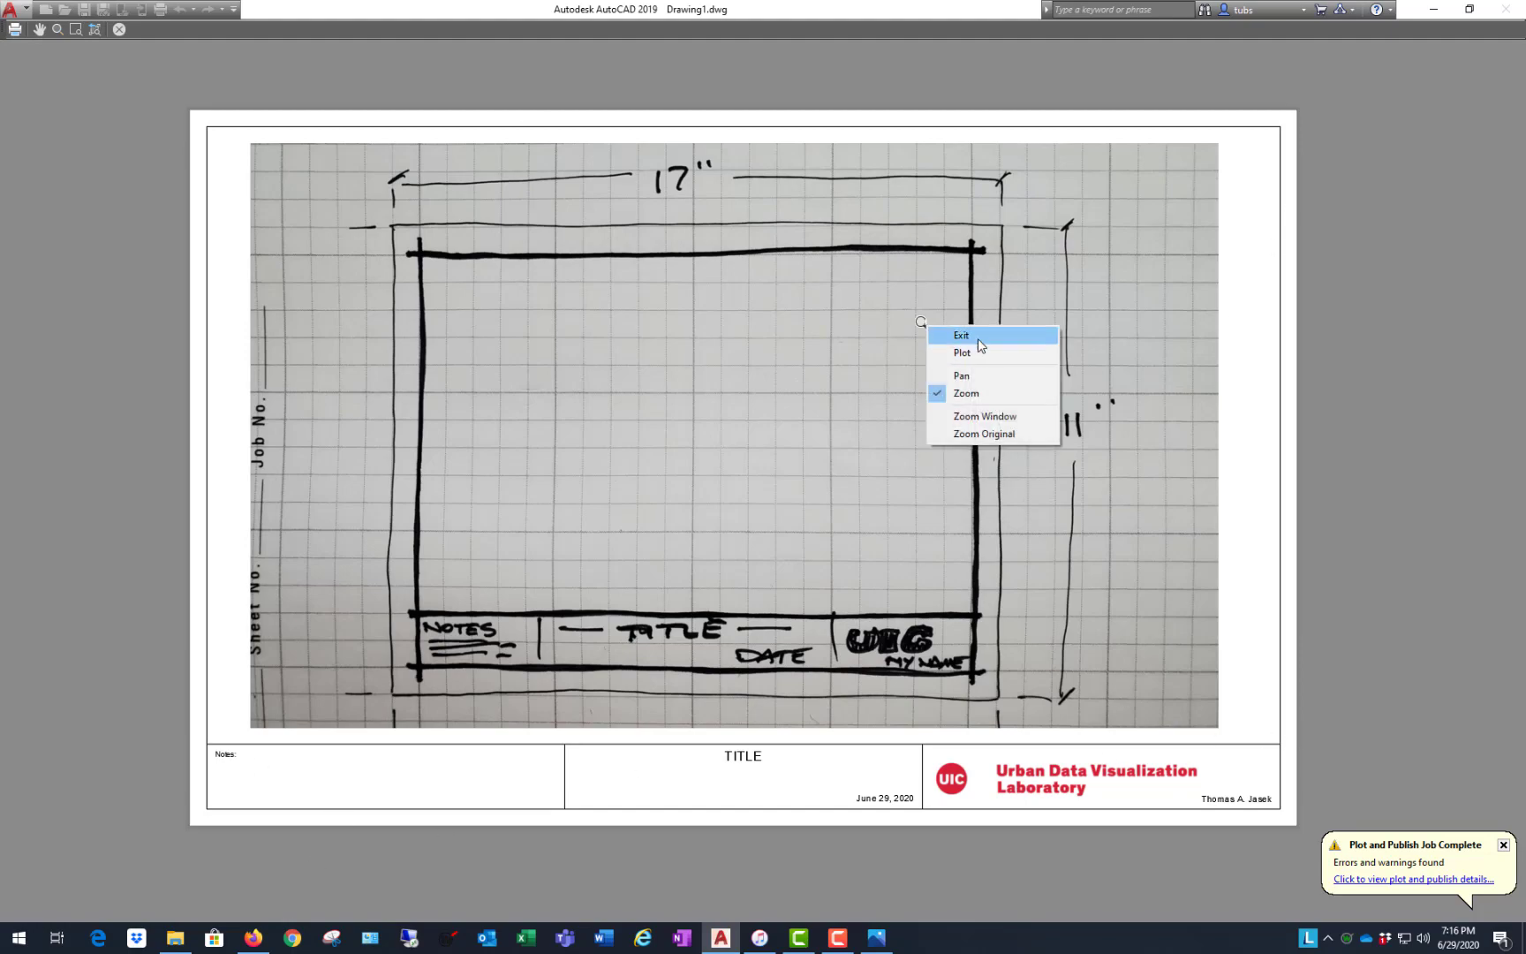
{"action": "left_click", "coordinate": [978, 339]}
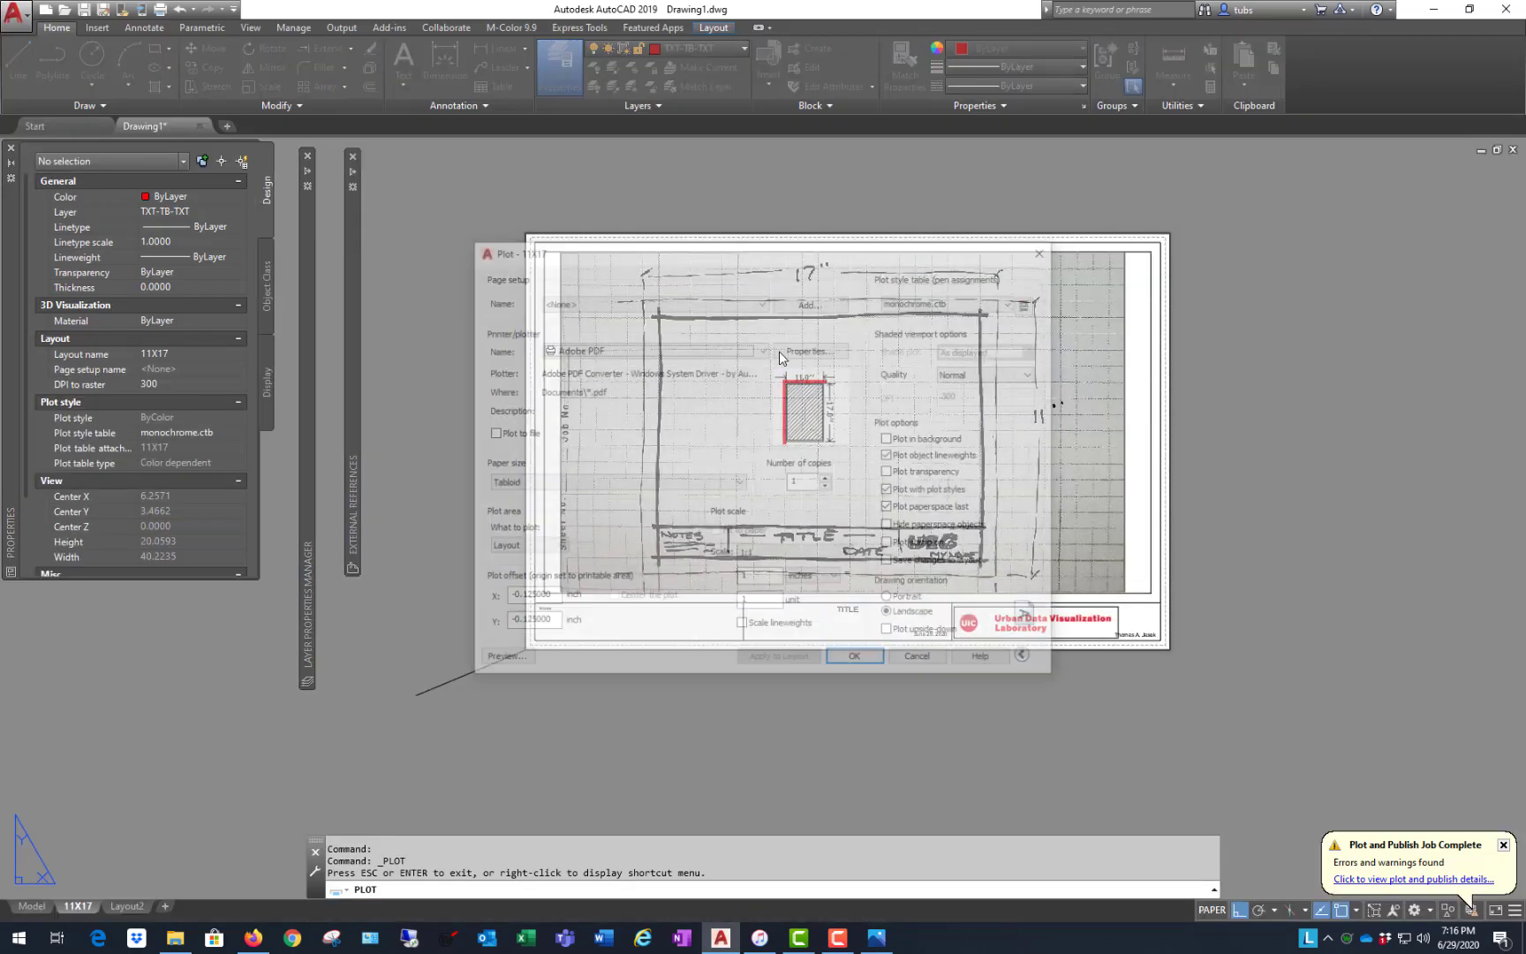
{"action": "left_click", "coordinate": [920, 661]}
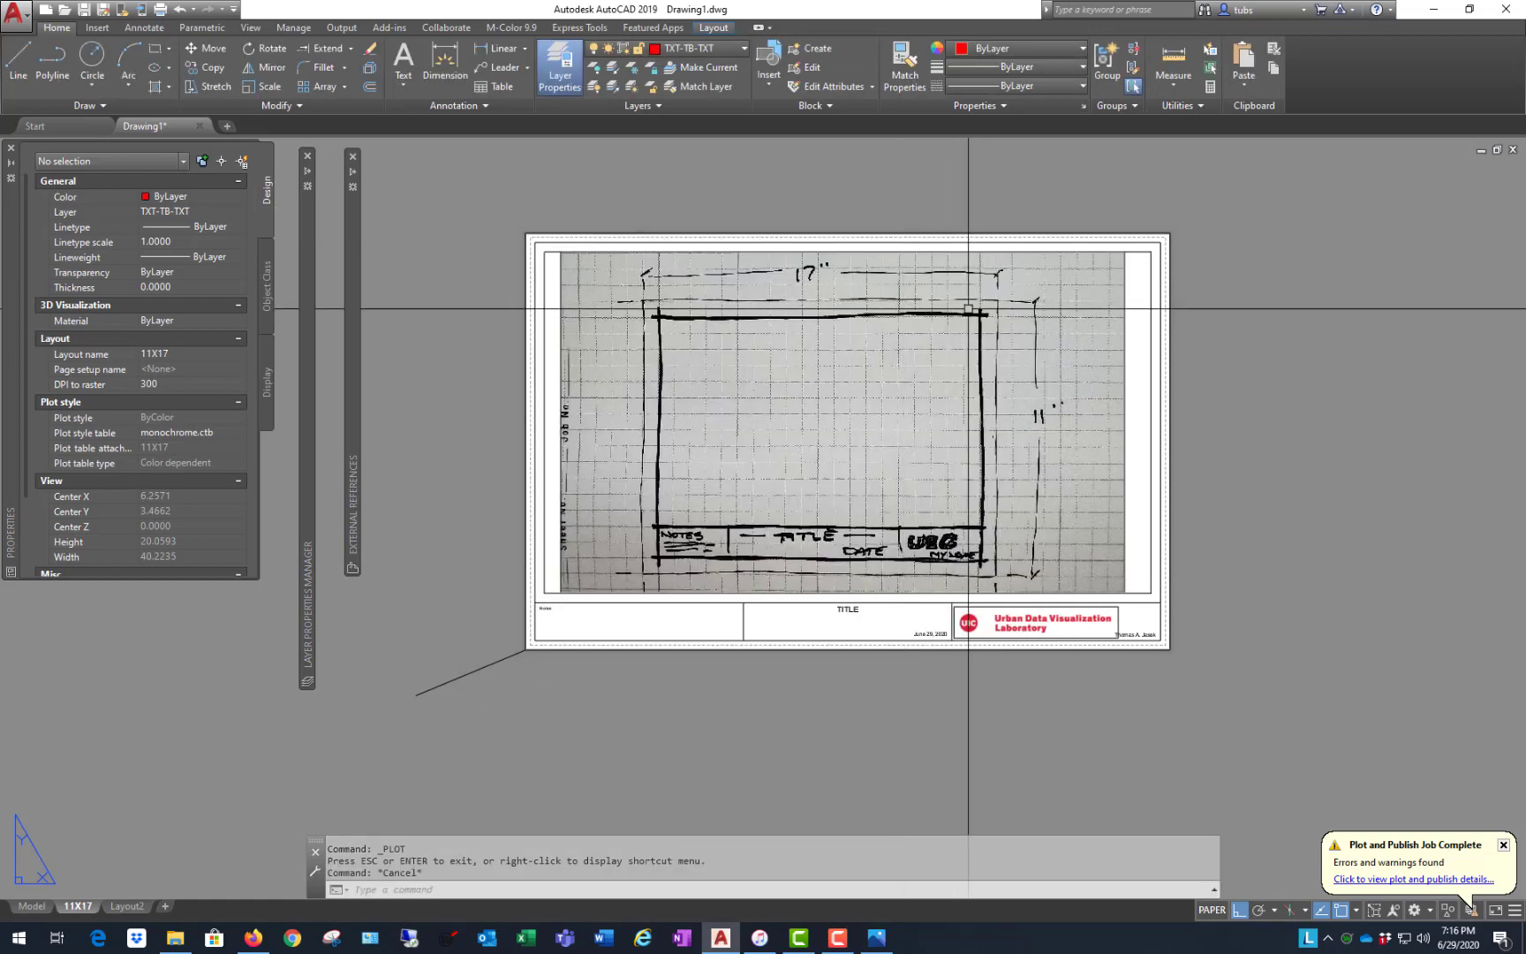
- Create a copy of the 11X17 layout and place it at the end of the layout order
{"action": "scroll", "coordinate": [928, 284], "scroll_direction": "up", "scroll_amount": 1}
{"action": "scroll", "coordinate": [873, 261], "scroll_direction": "down", "scroll_amount": 1}
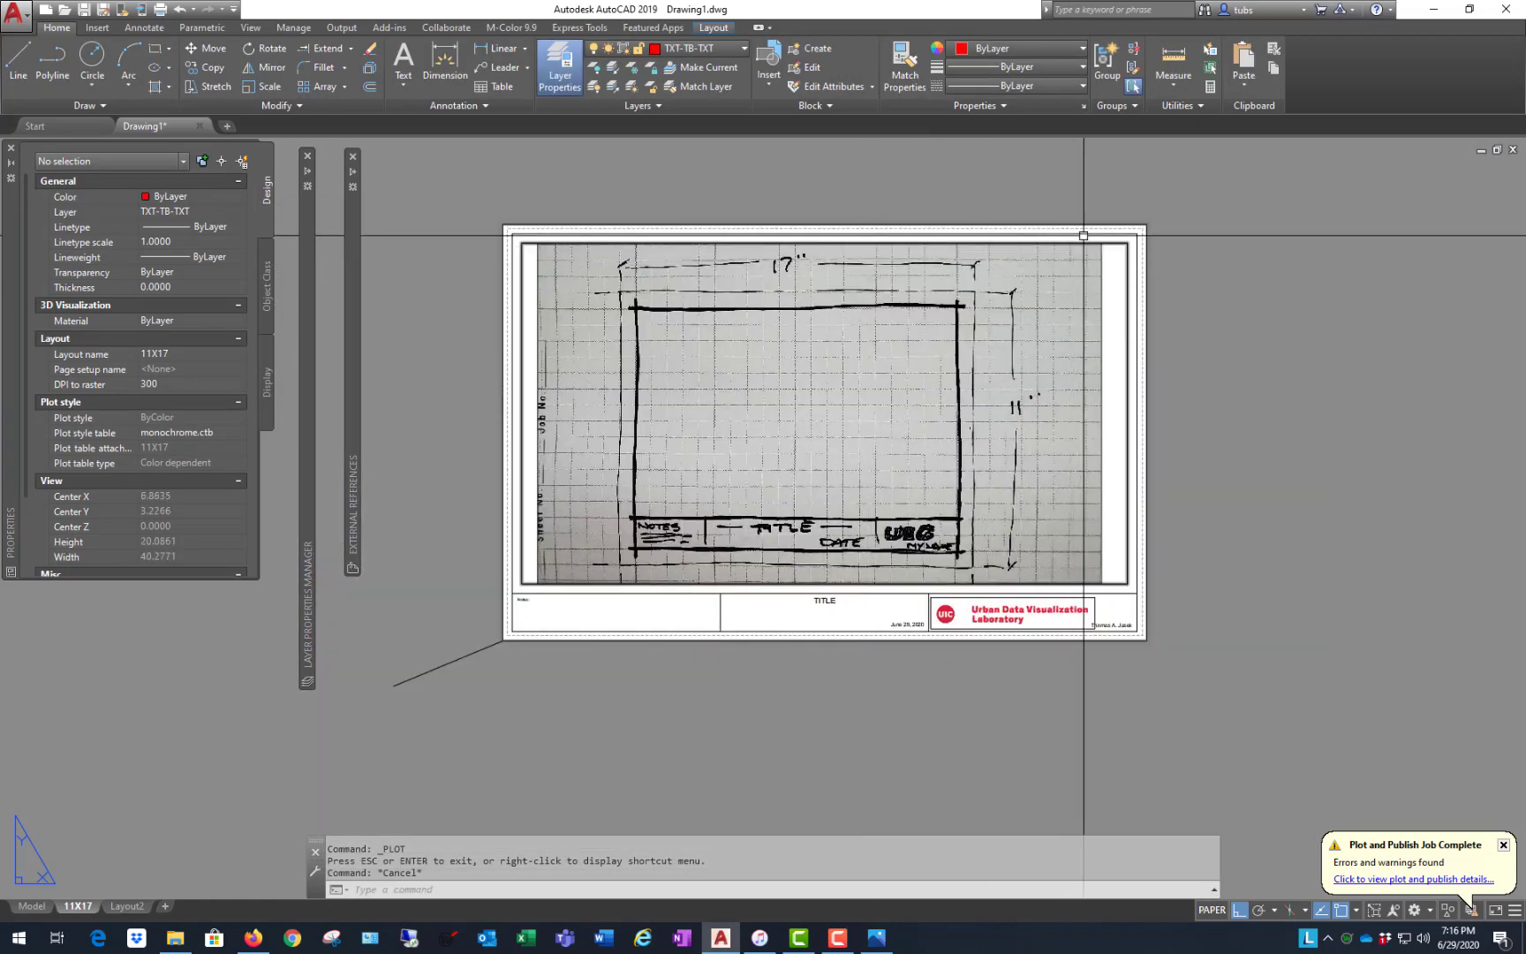
{"action": "left_click", "coordinate": [940, 238]}
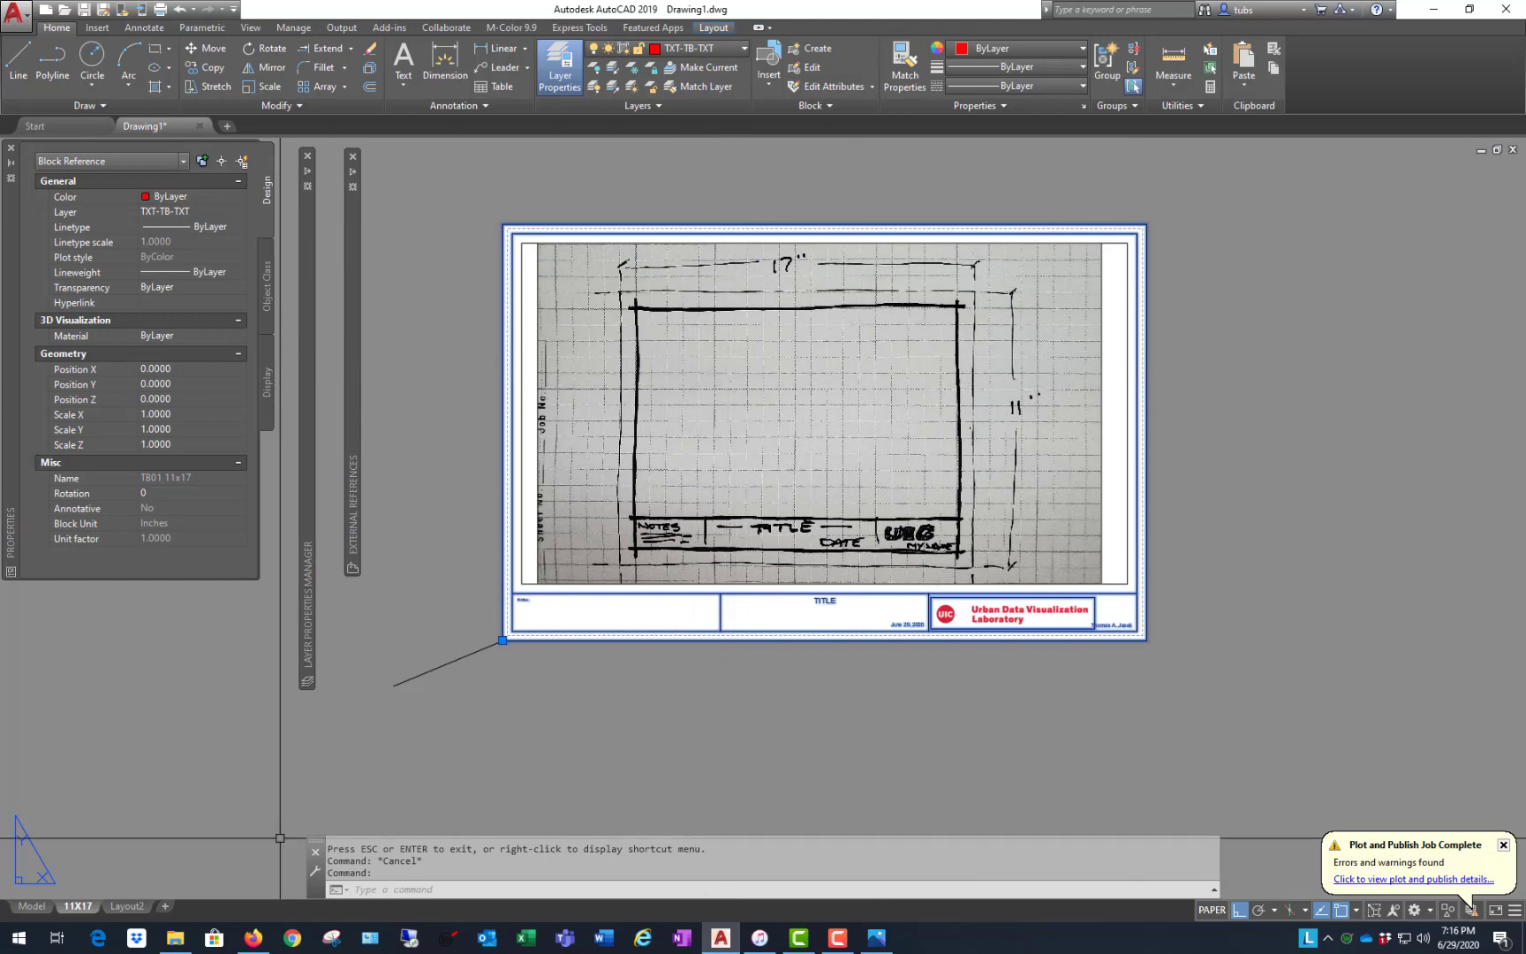
{"action": "right_click", "coordinate": [85, 907]}
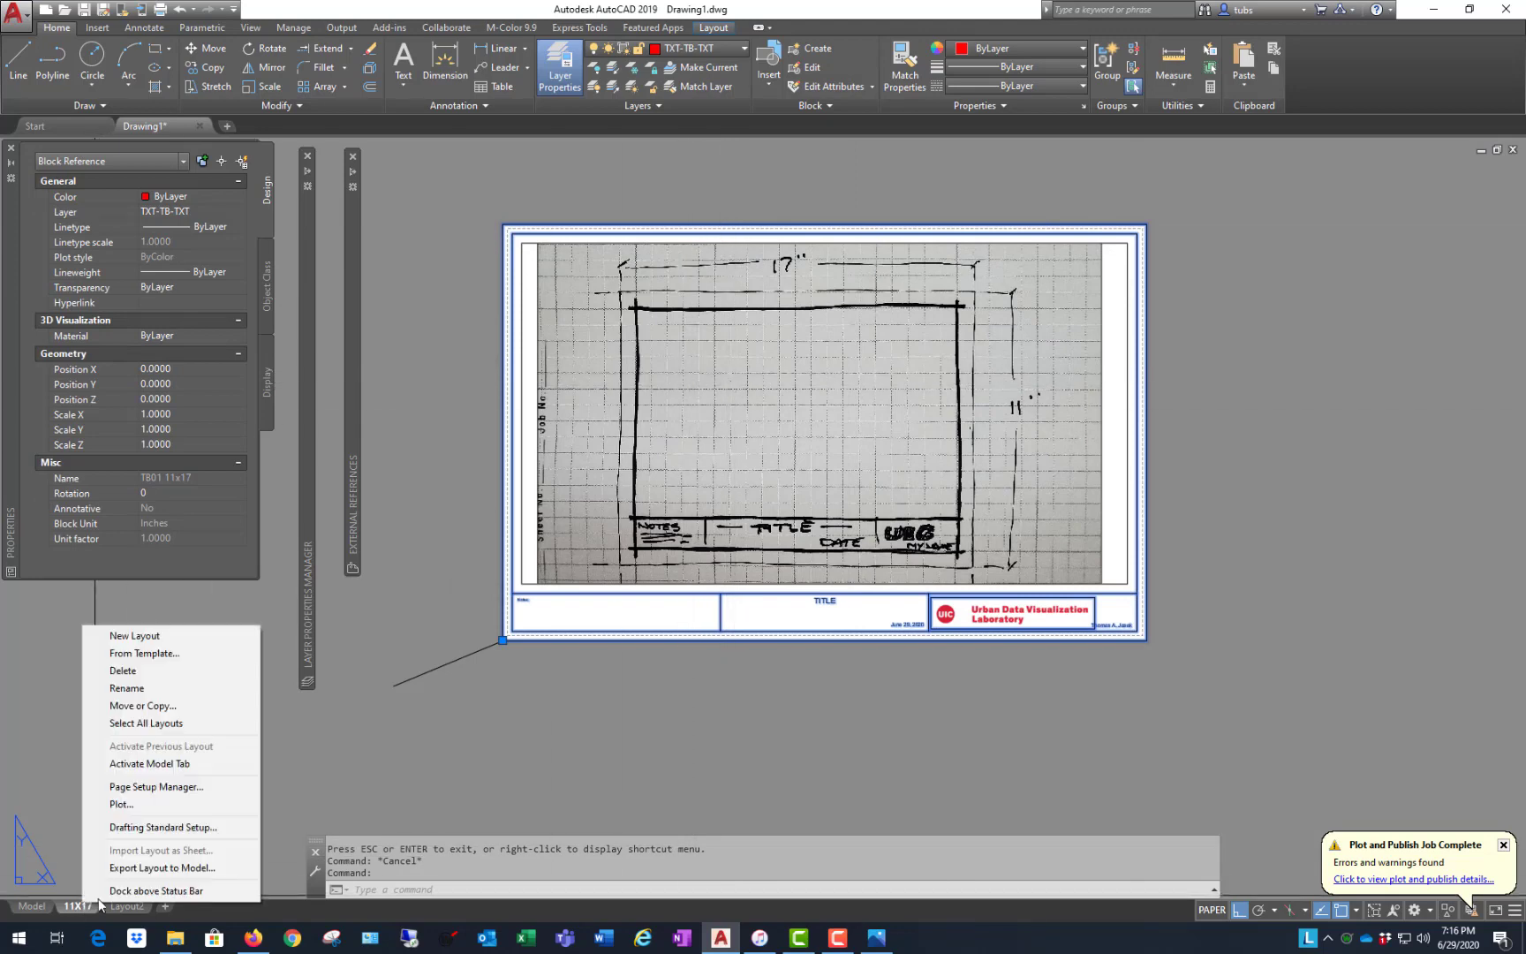
{"action": "left_click", "coordinate": [200, 706]}
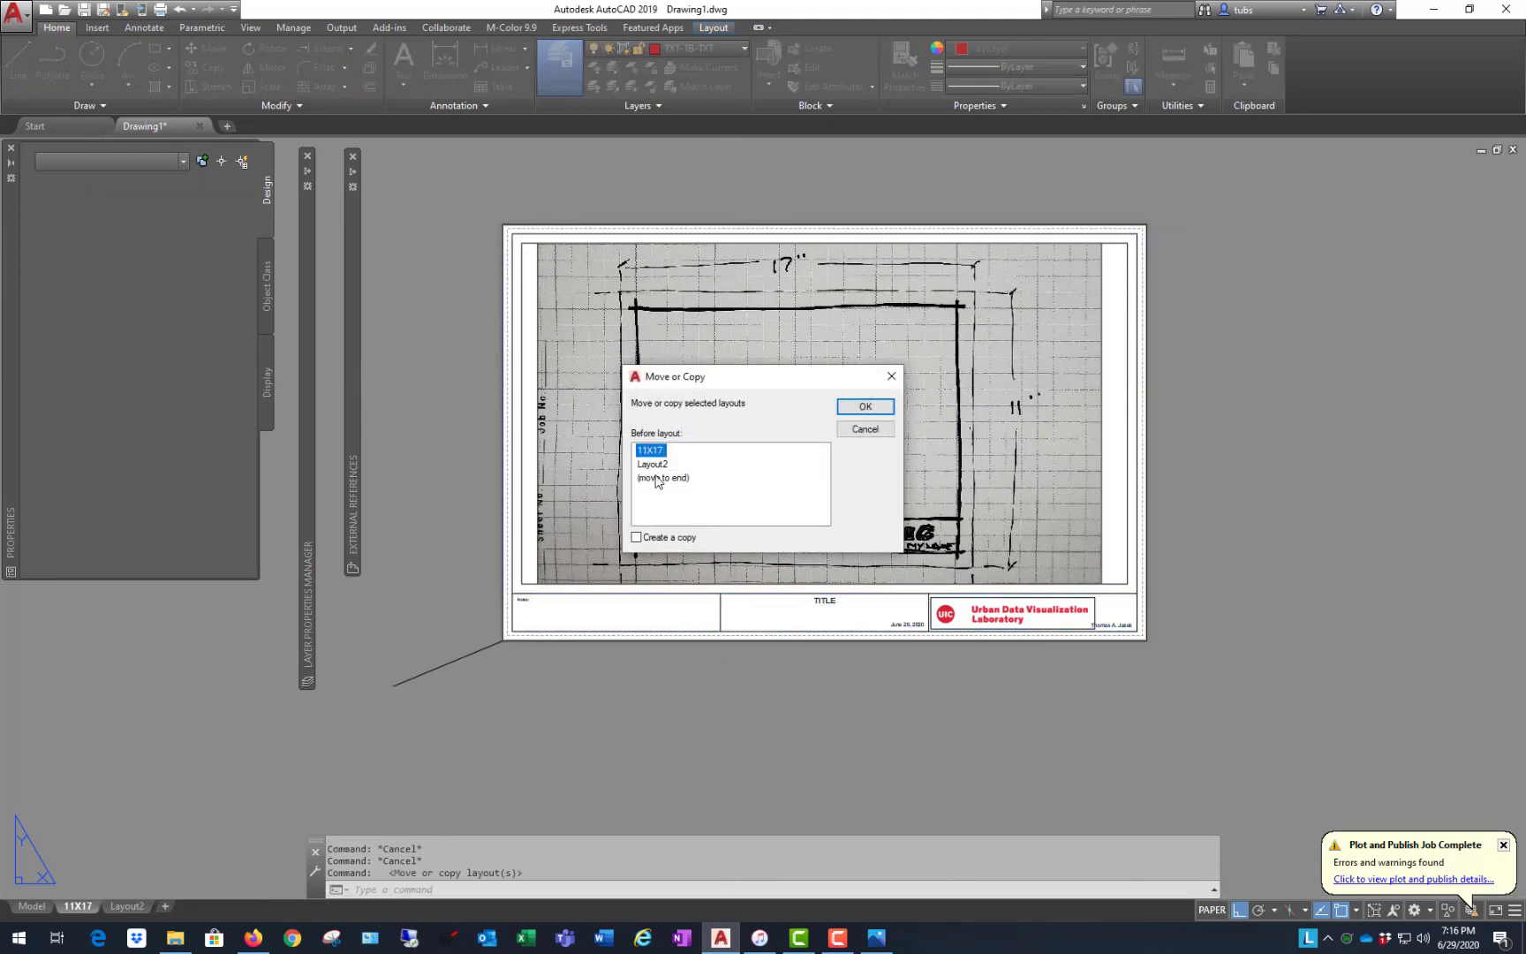
{"action": "left_click", "coordinate": [853, 408]}
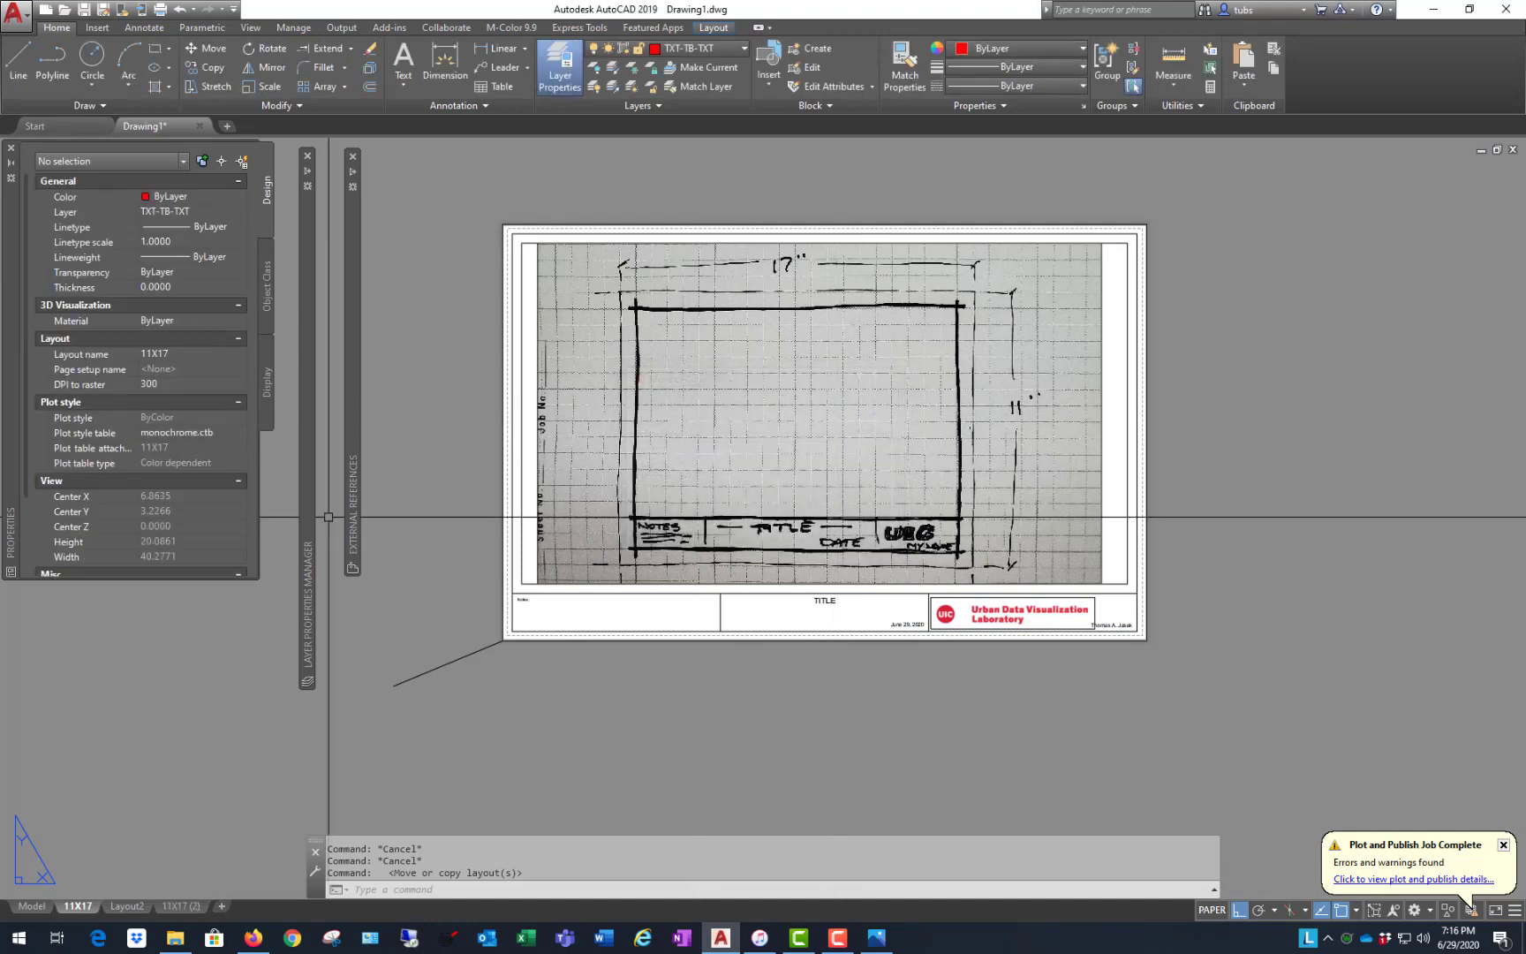
- Delete Layout2 permanently
{"action": "right_click", "coordinate": [135, 907]}
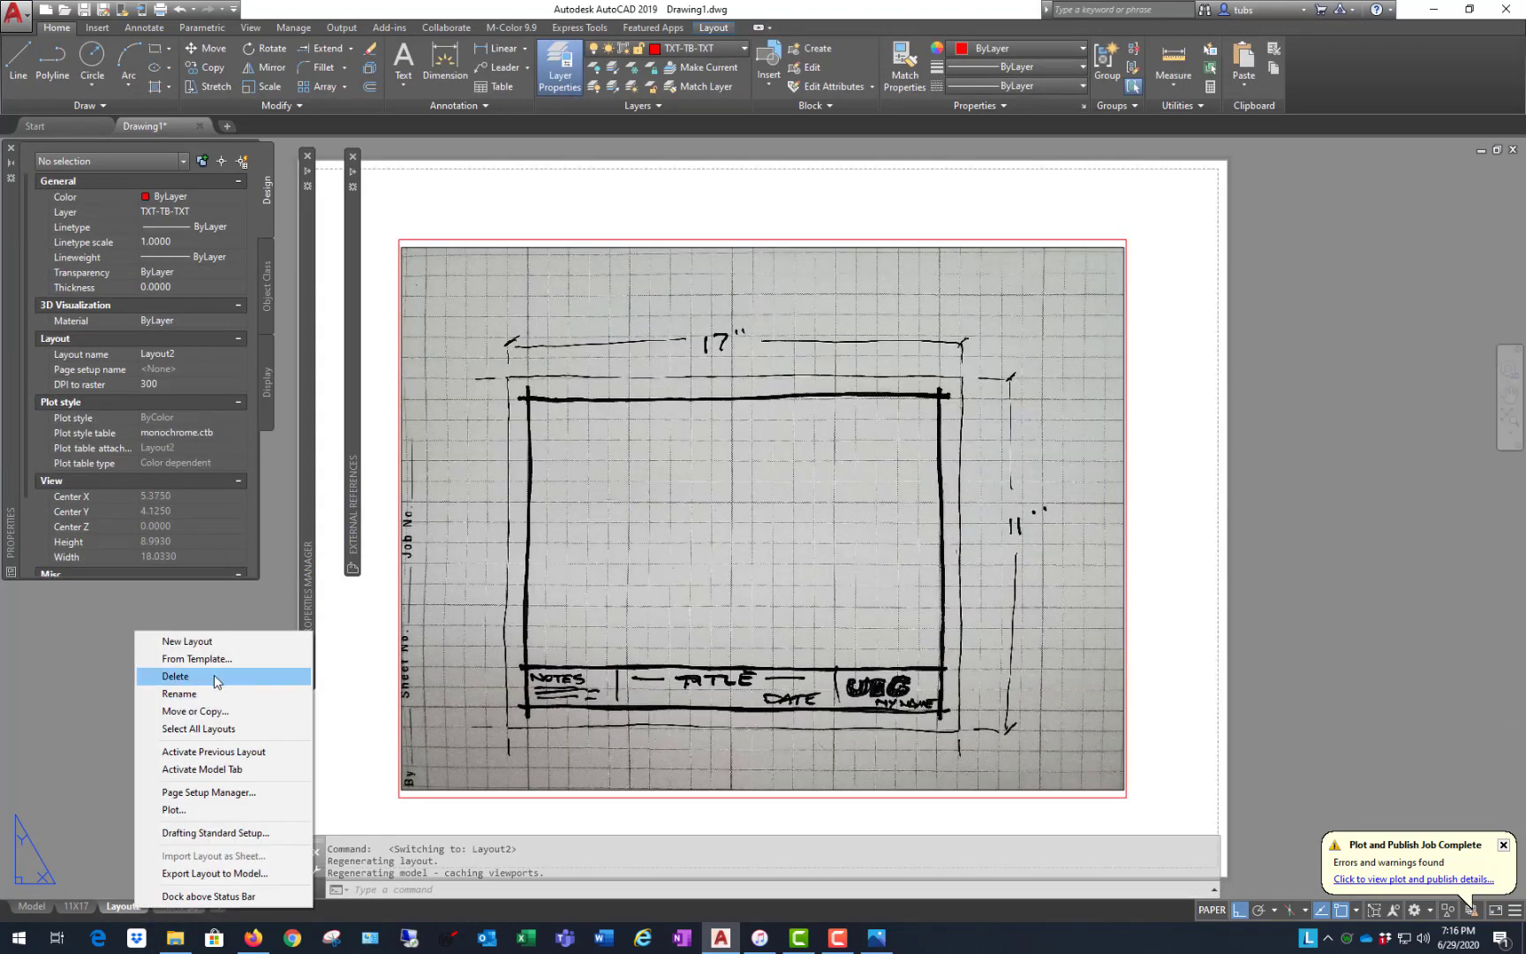
{"action": "left_click", "coordinate": [214, 674]}
{"action": "left_click", "coordinate": [793, 517]}
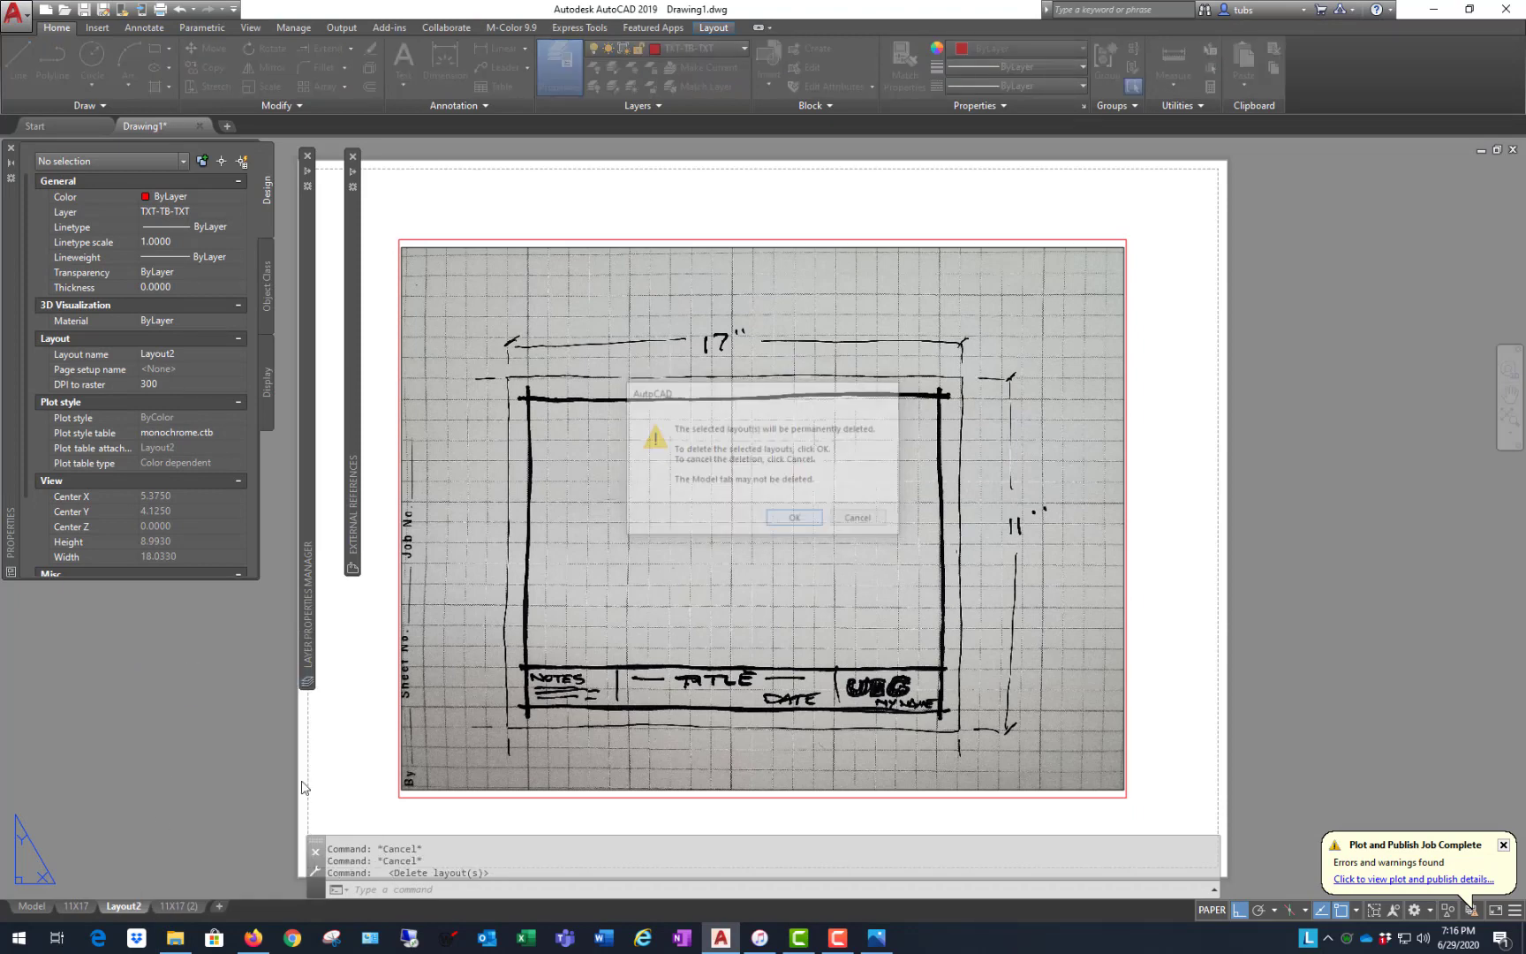
- Create a copy of the 11X17 (2) layout at the end of the layout order
{"action": "right_click", "coordinate": [132, 905]}
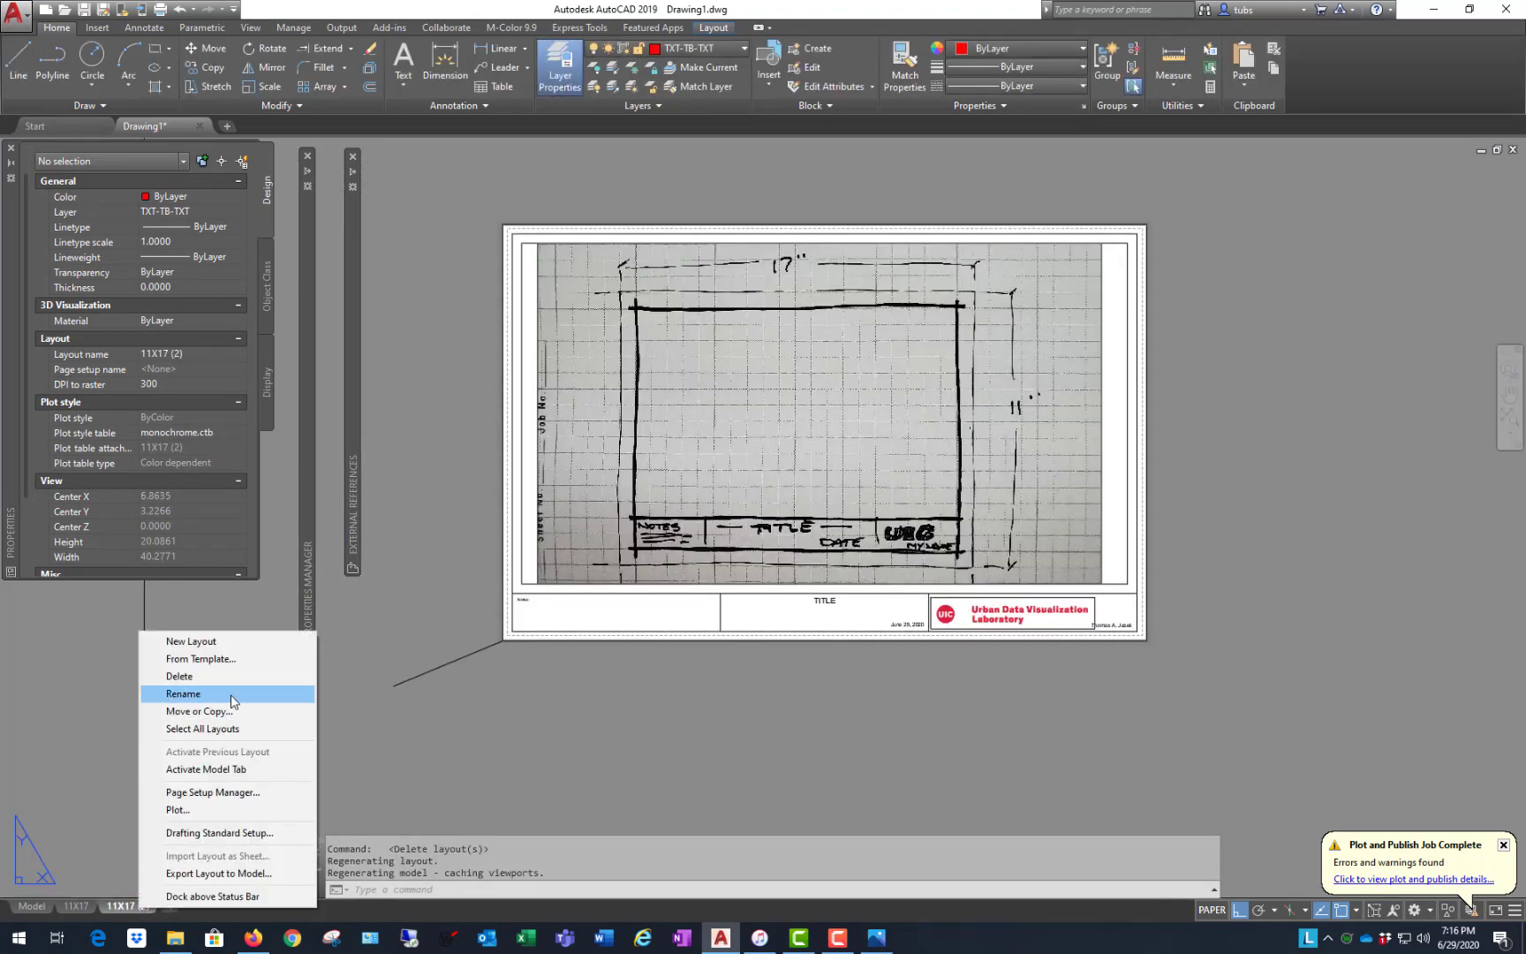
{"action": "left_click", "coordinate": [285, 709]}
{"action": "left_click", "coordinate": [865, 407]}
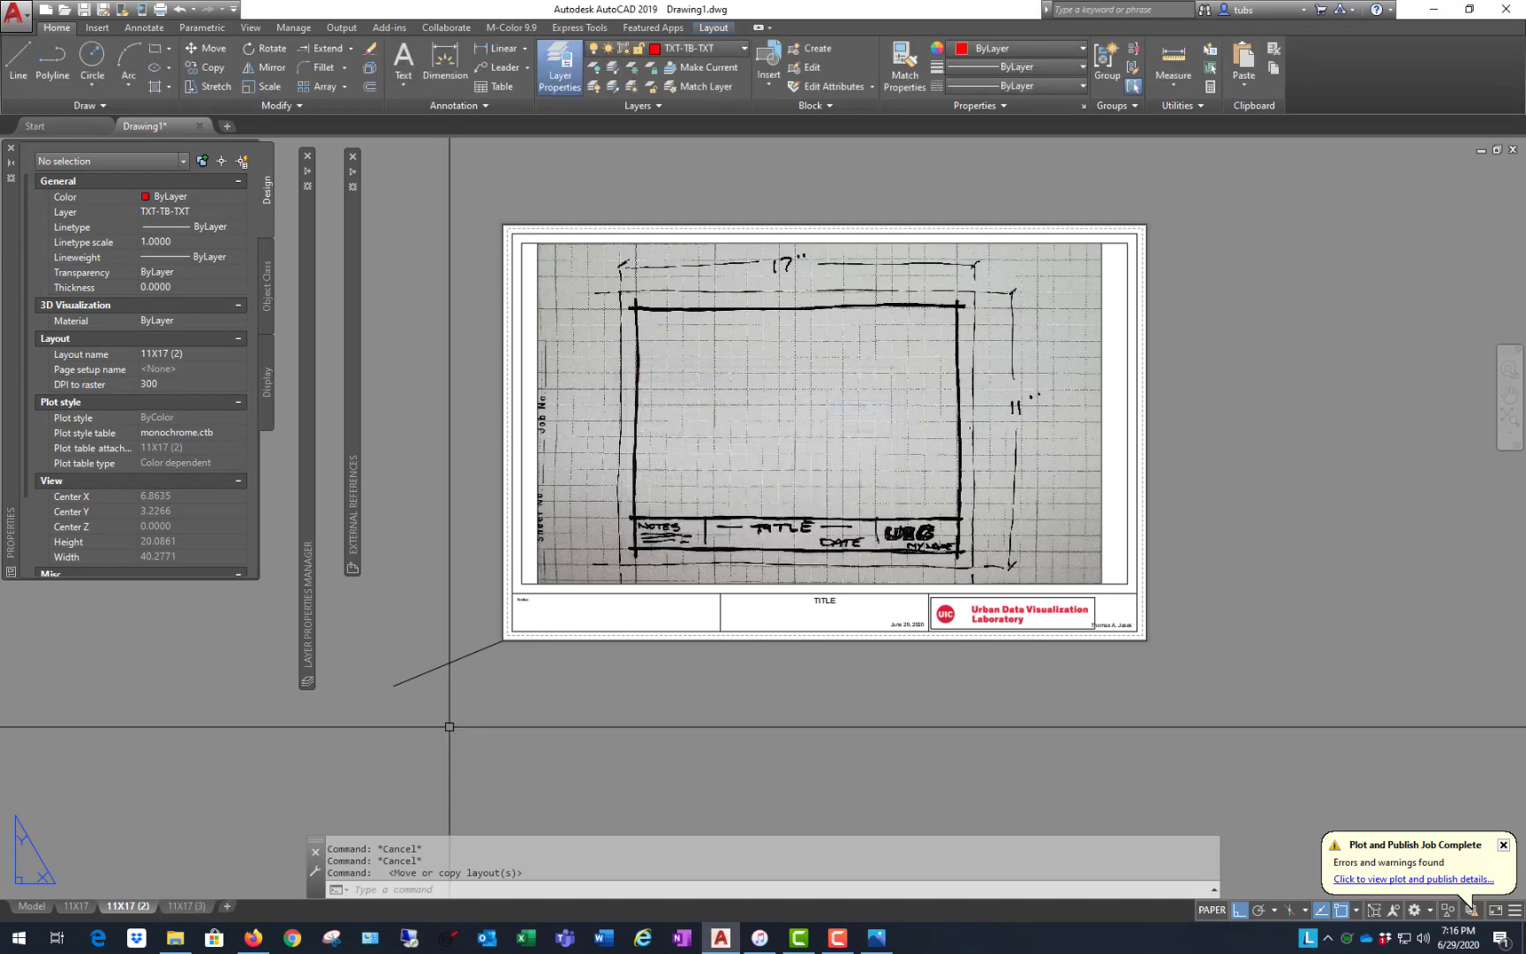
- In layout 11X17 (3), activate the viewport and zoom in until the sketch's hand-drawn logo and MY NAME cell fill it
{"action": "left_click", "coordinate": [186, 906]}
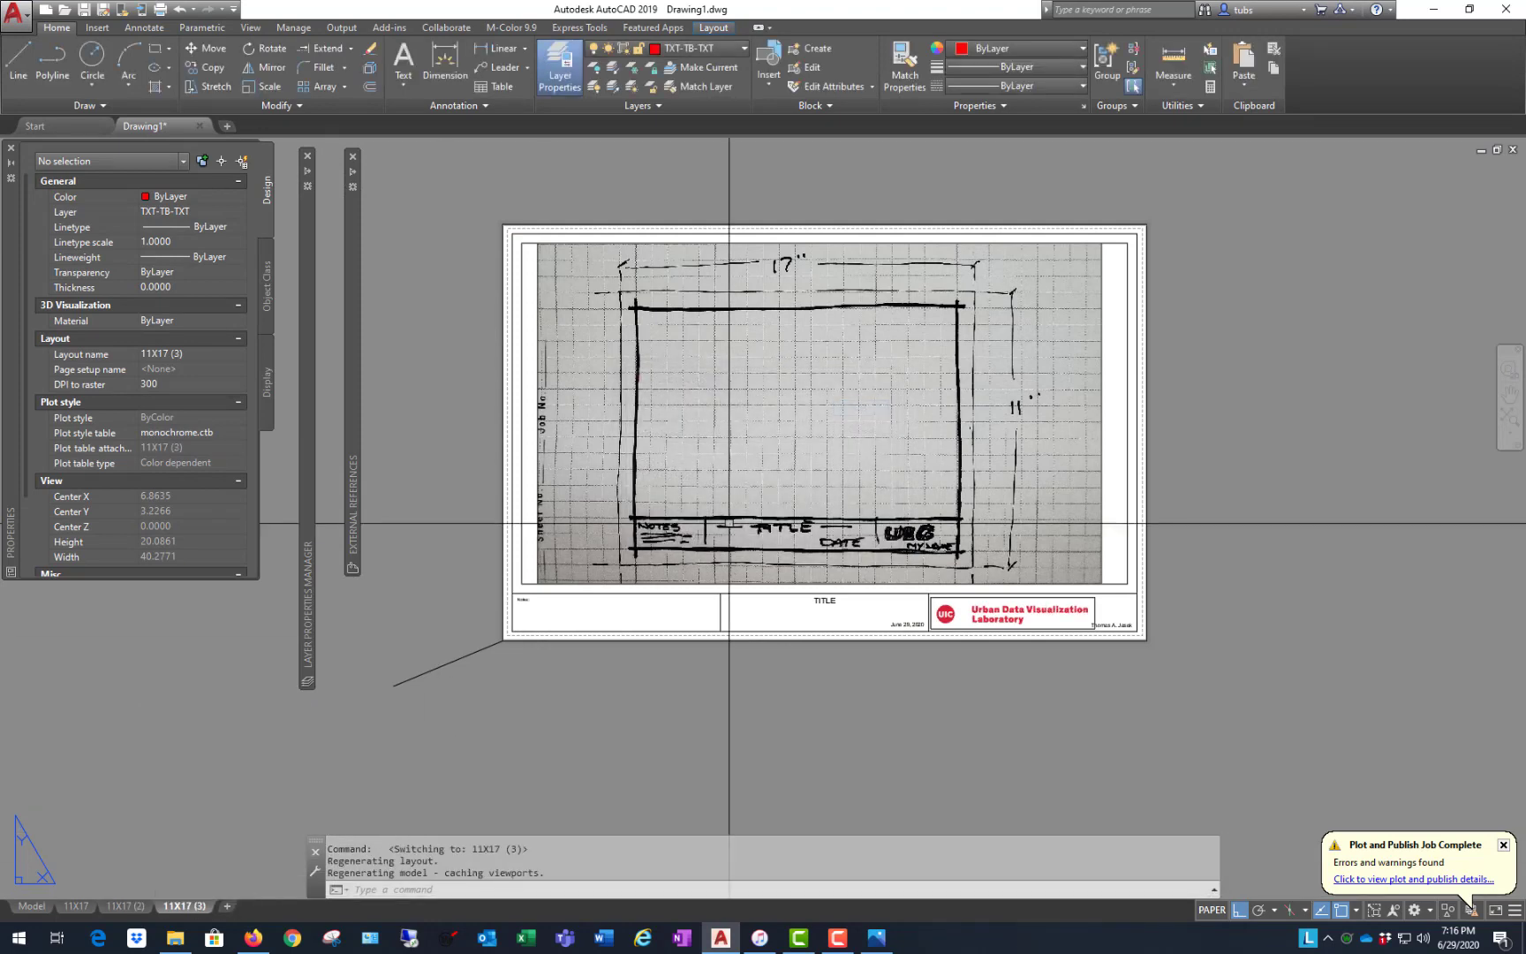
{"action": "double_click", "coordinate": [844, 454]}
{"action": "scroll", "coordinate": [924, 558], "scroll_direction": "up", "scroll_amount": 8}
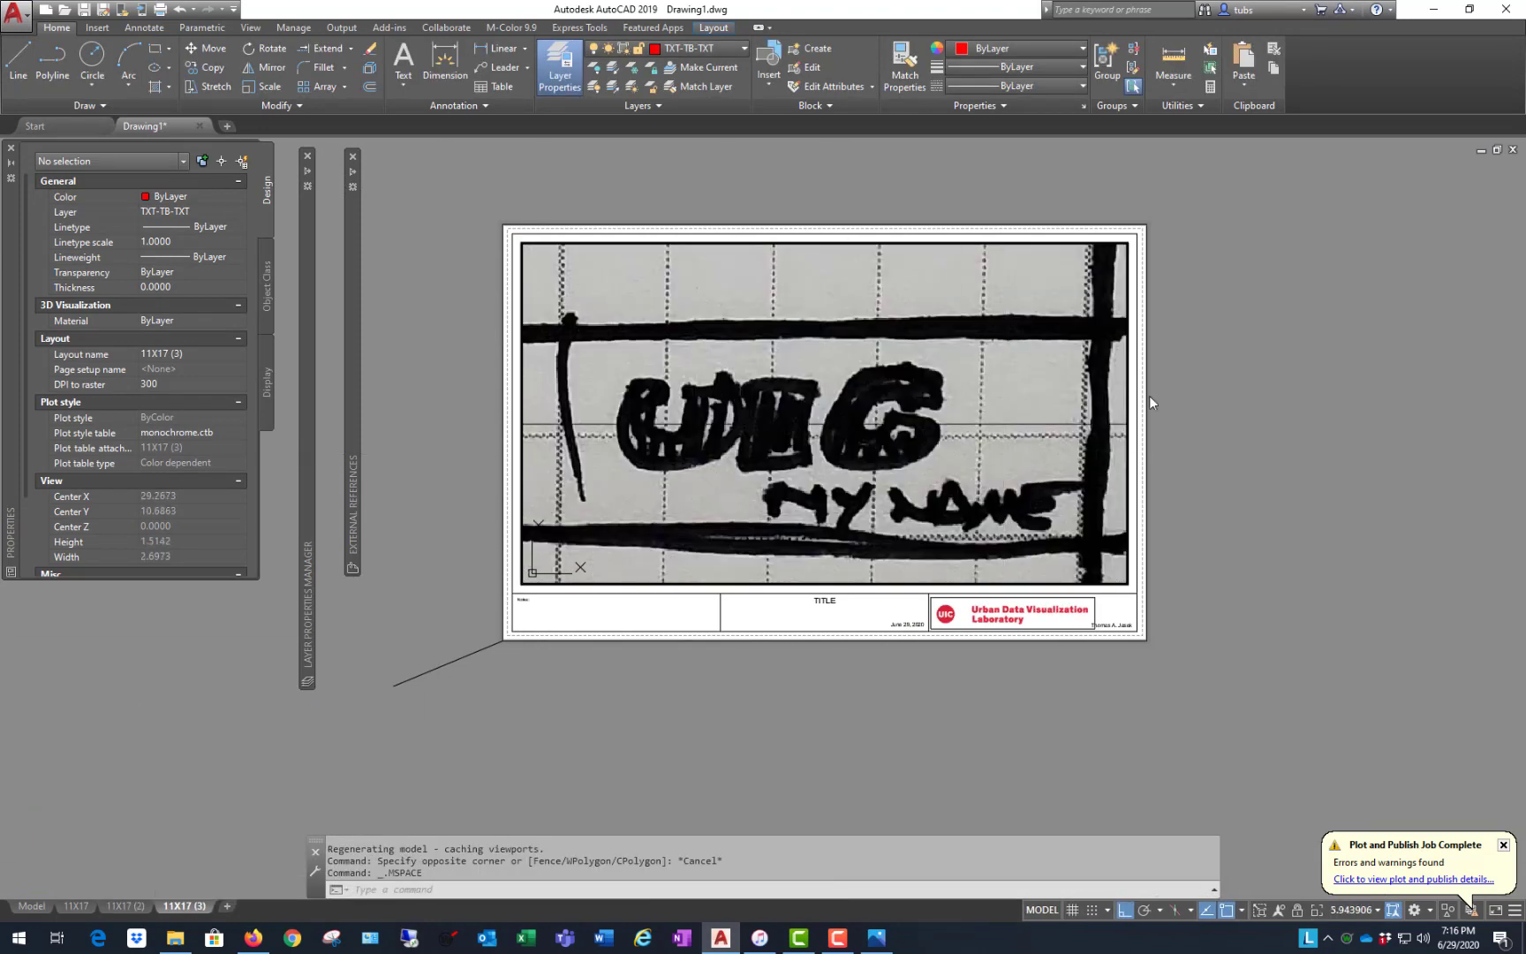
- In layout 11X17 (2), zoom the viewport out so the whole sketch sits small near its centre, and return to paper space
{"action": "left_click", "coordinate": [128, 906]}
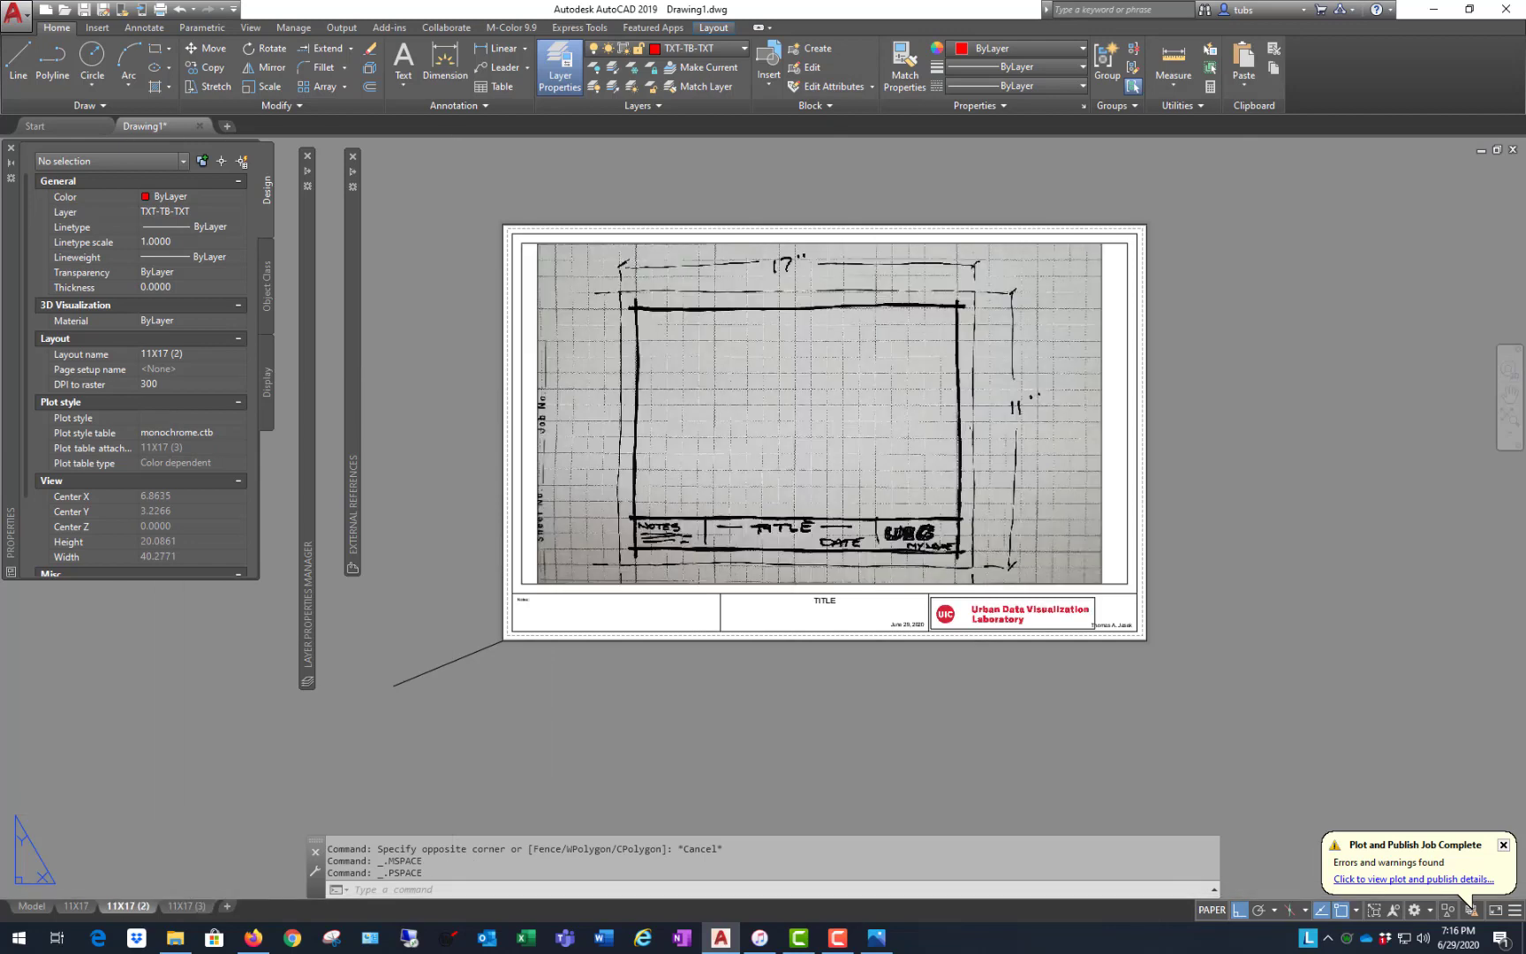
{"action": "left_click", "coordinate": [905, 456]}
{"action": "double_click", "coordinate": [905, 457]}
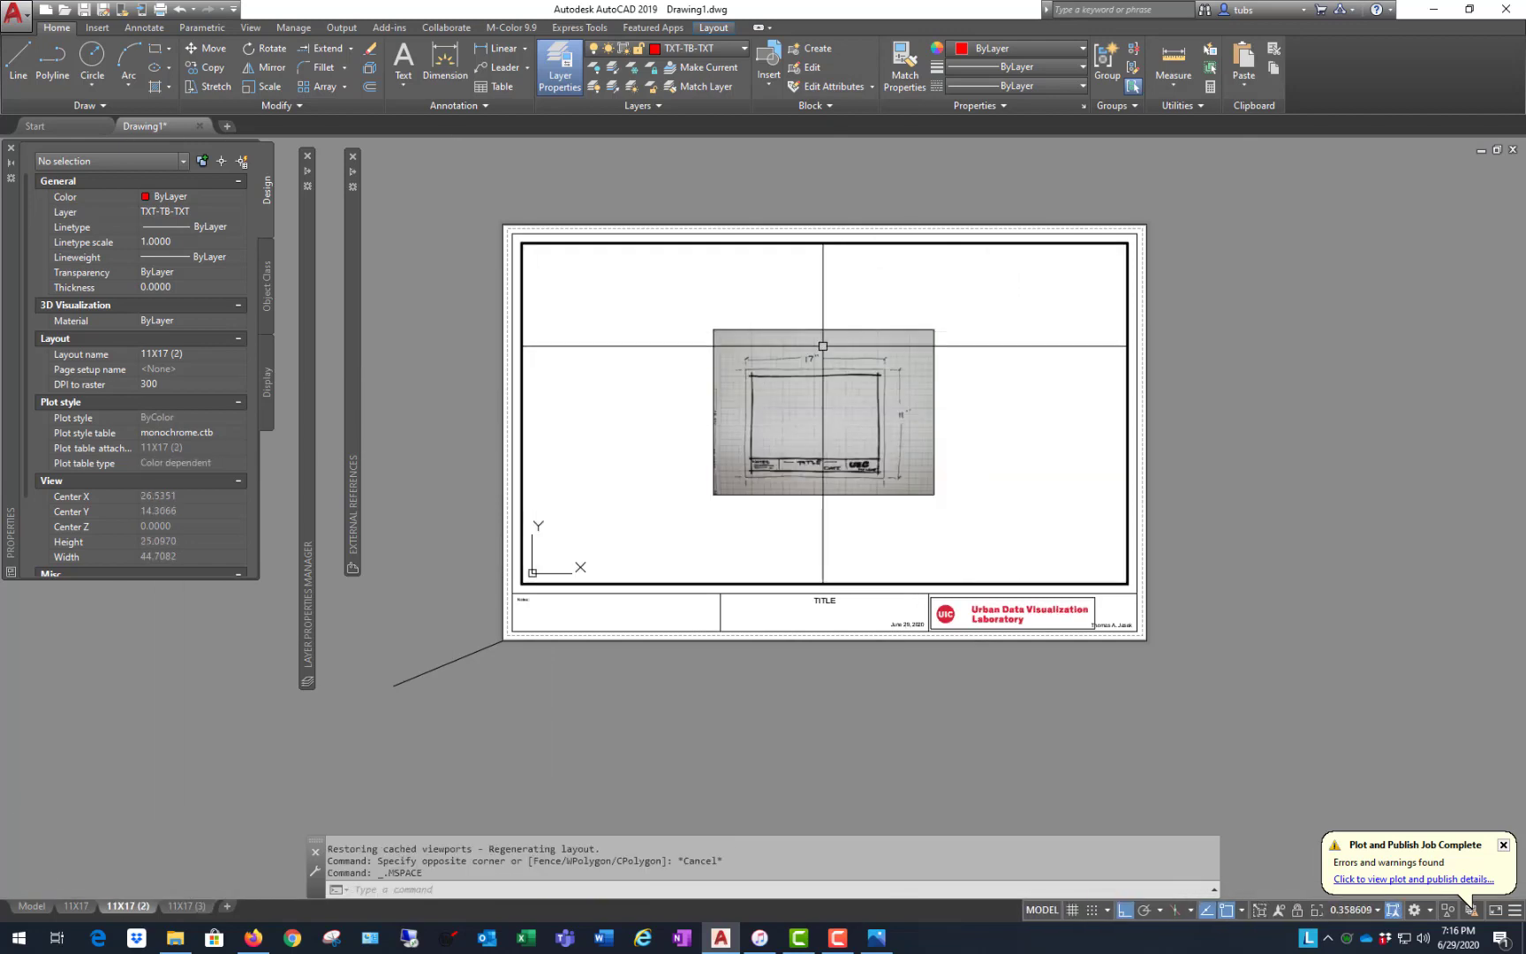
{"action": "scroll", "coordinate": [816, 410], "scroll_direction": "down", "scroll_amount": 2}
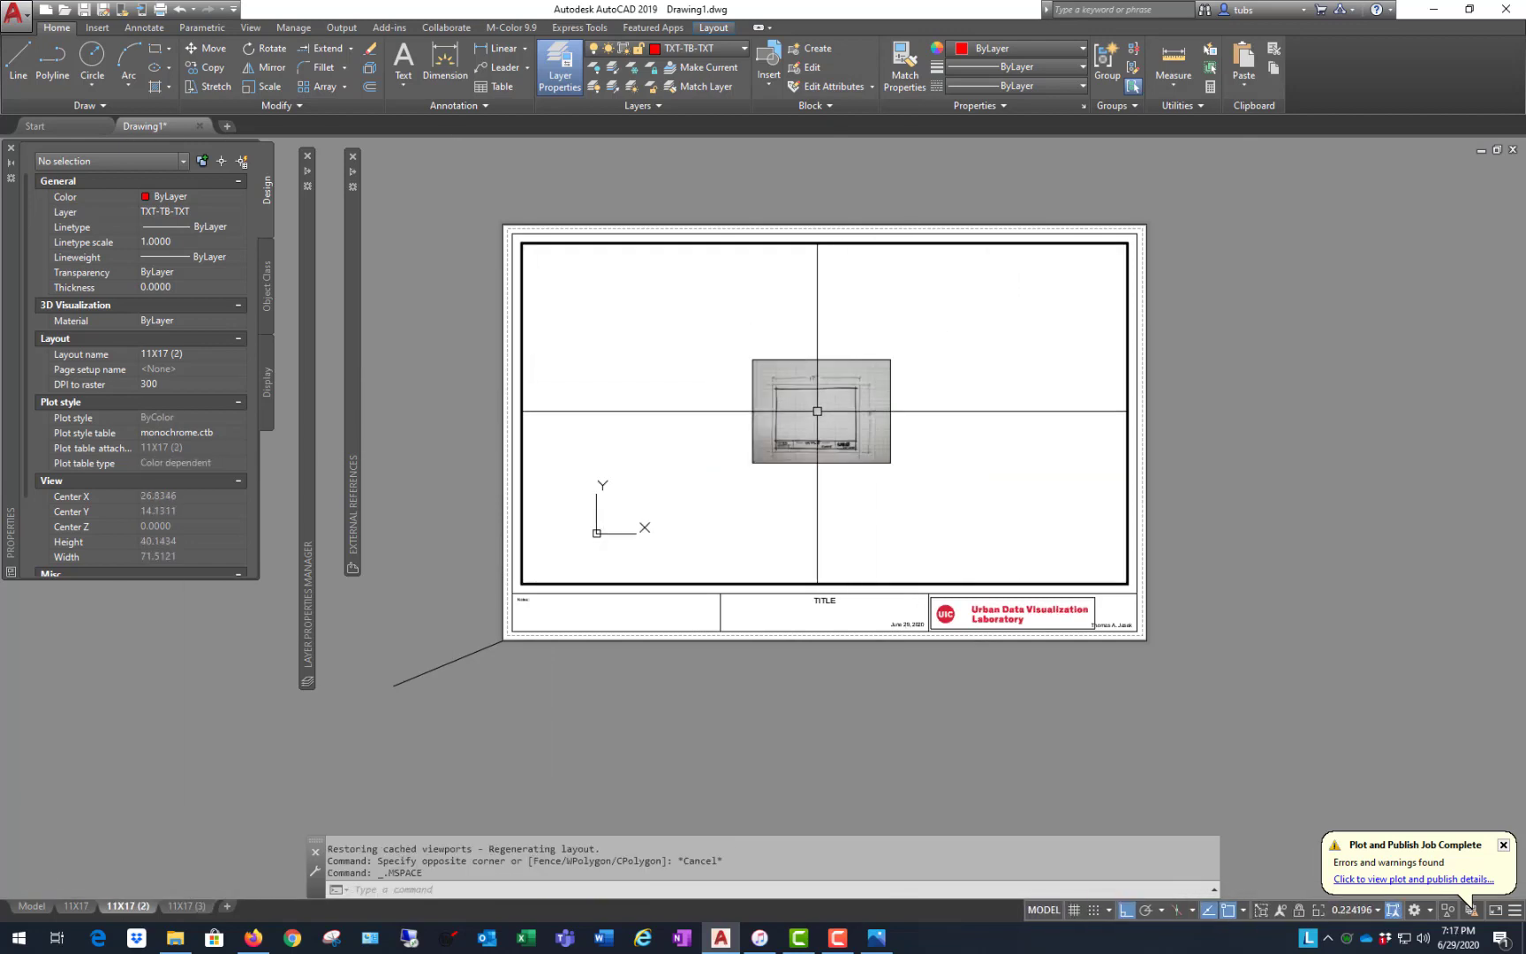
{"action": "double_click", "coordinate": [621, 201]}
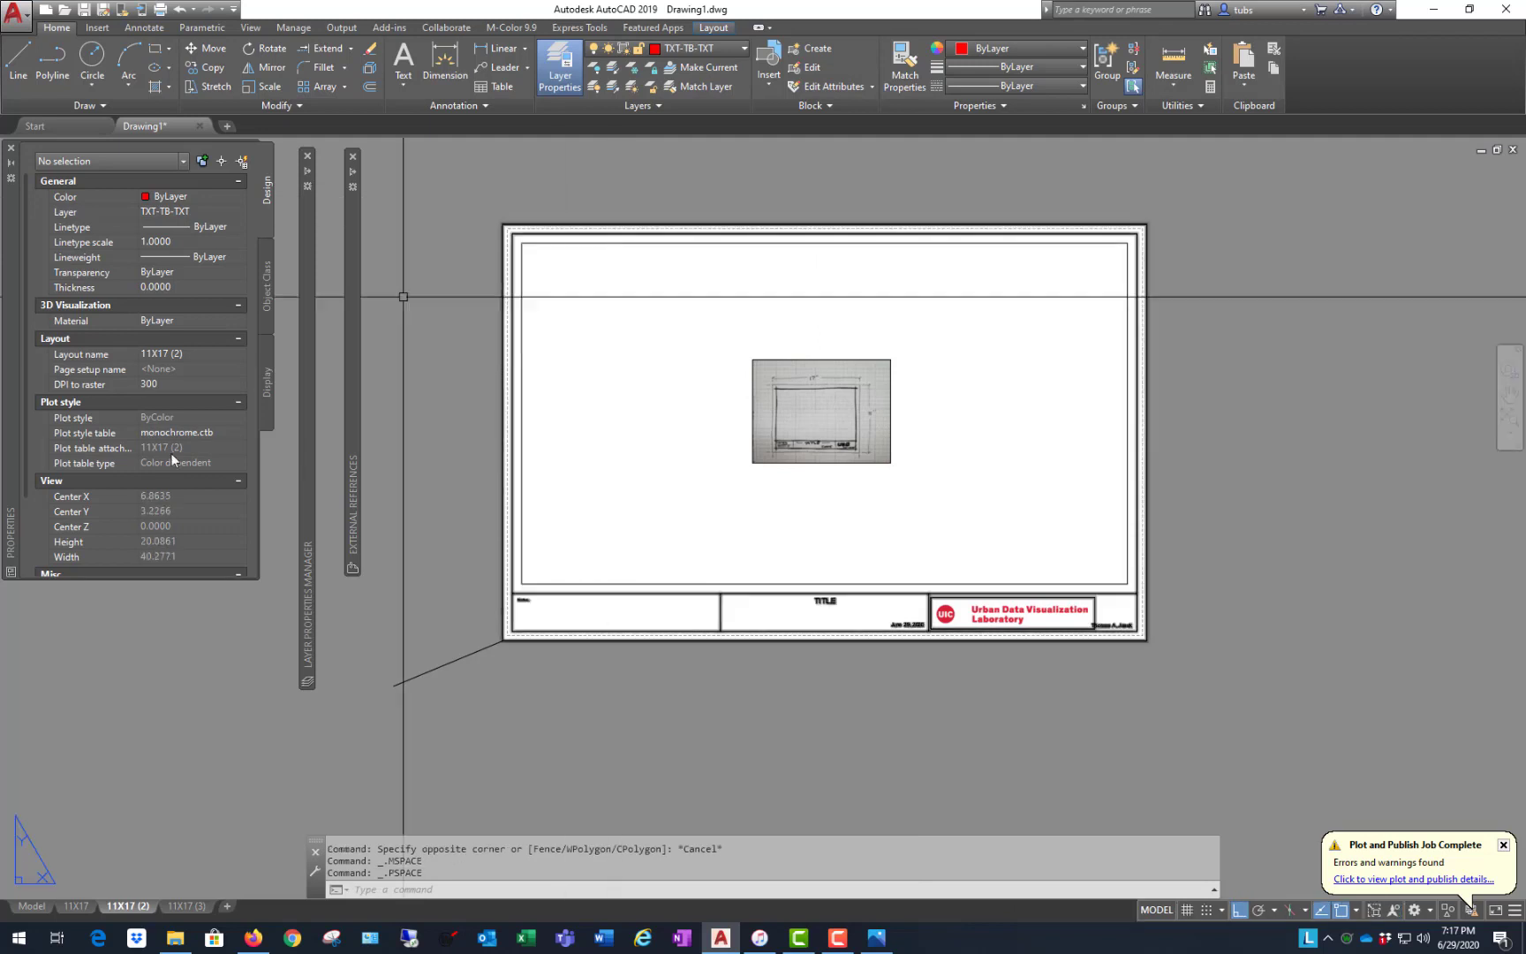
- Open the title block TB01 11x17 from the 11X17 layout in the Block Editor
{"action": "left_click", "coordinate": [75, 906]}
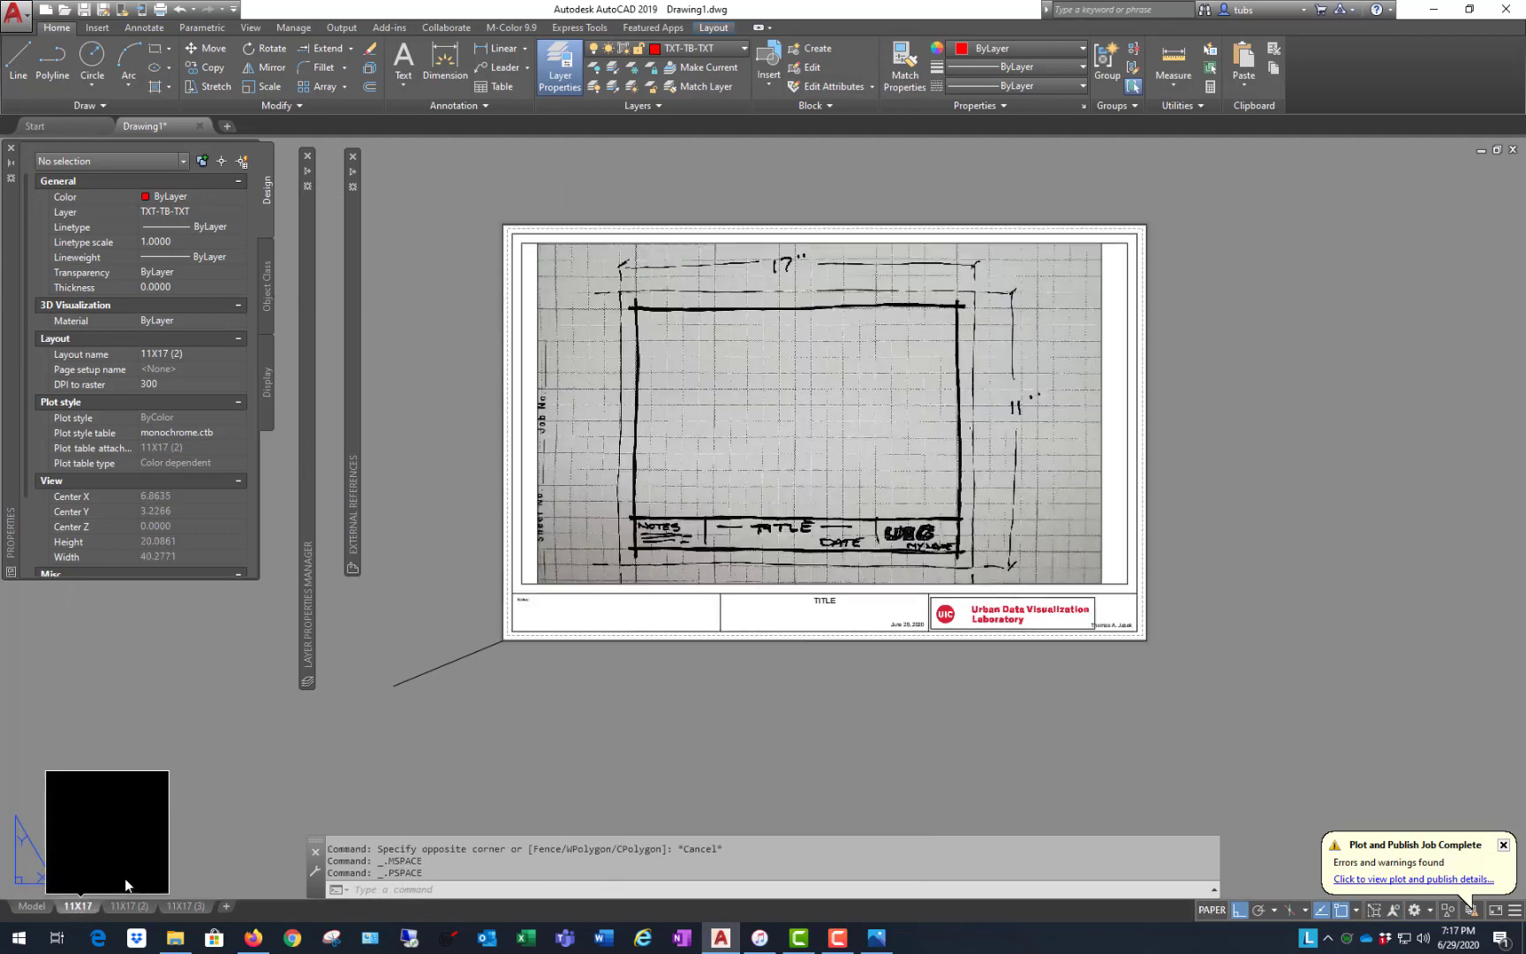
{"action": "left_click", "coordinate": [986, 616]}
{"action": "left_click", "coordinate": [865, 613]}
{"action": "key", "text": "Escape"}
{"action": "key", "text": "Escape"}
{"action": "key", "text": "Escape"}
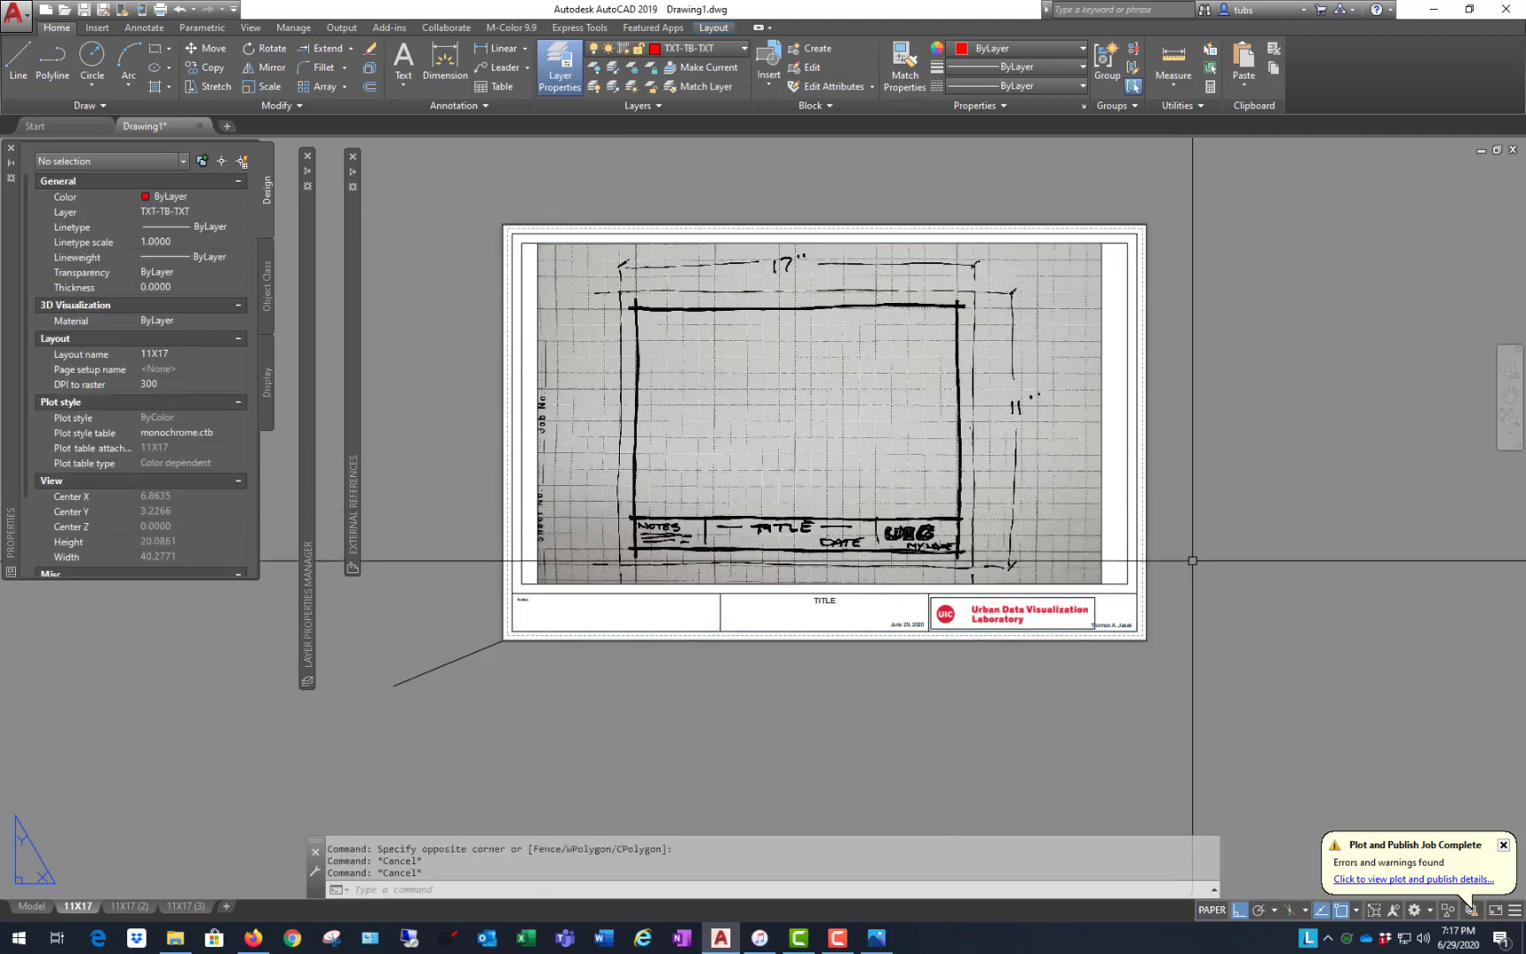
{"action": "scroll", "coordinate": [1179, 566], "scroll_direction": "up", "scroll_amount": 4}
{"action": "scroll", "coordinate": [1025, 766], "scroll_direction": "up", "scroll_amount": 3}
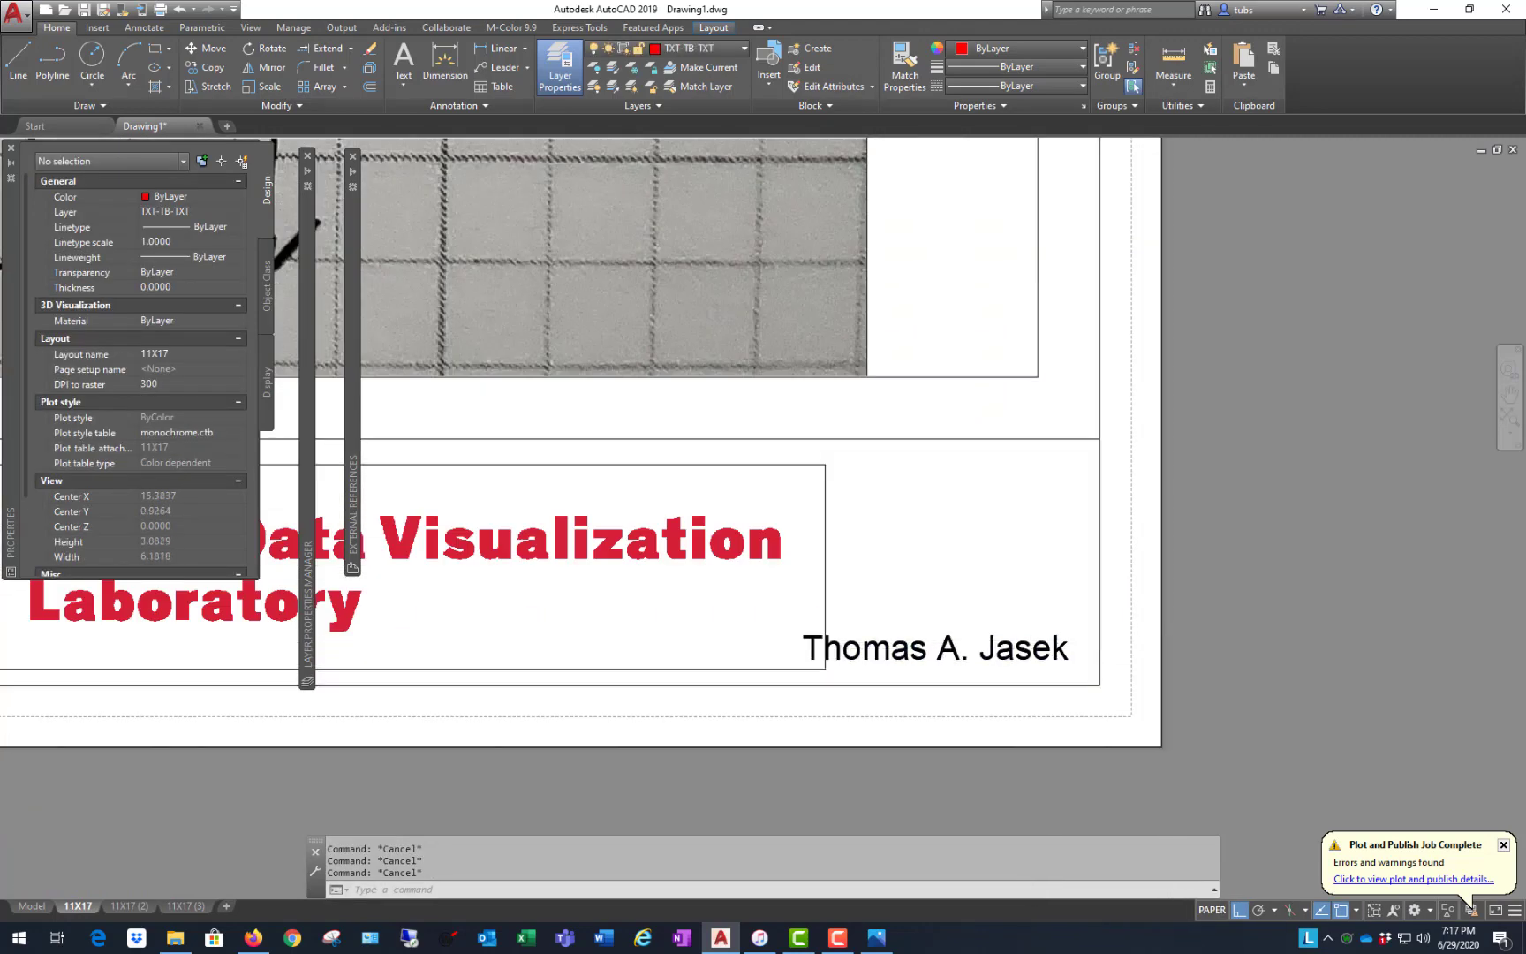
{"action": "scroll", "coordinate": [1138, 649], "scroll_direction": "down", "scroll_amount": 1}
{"action": "left_click", "coordinate": [1127, 649]}
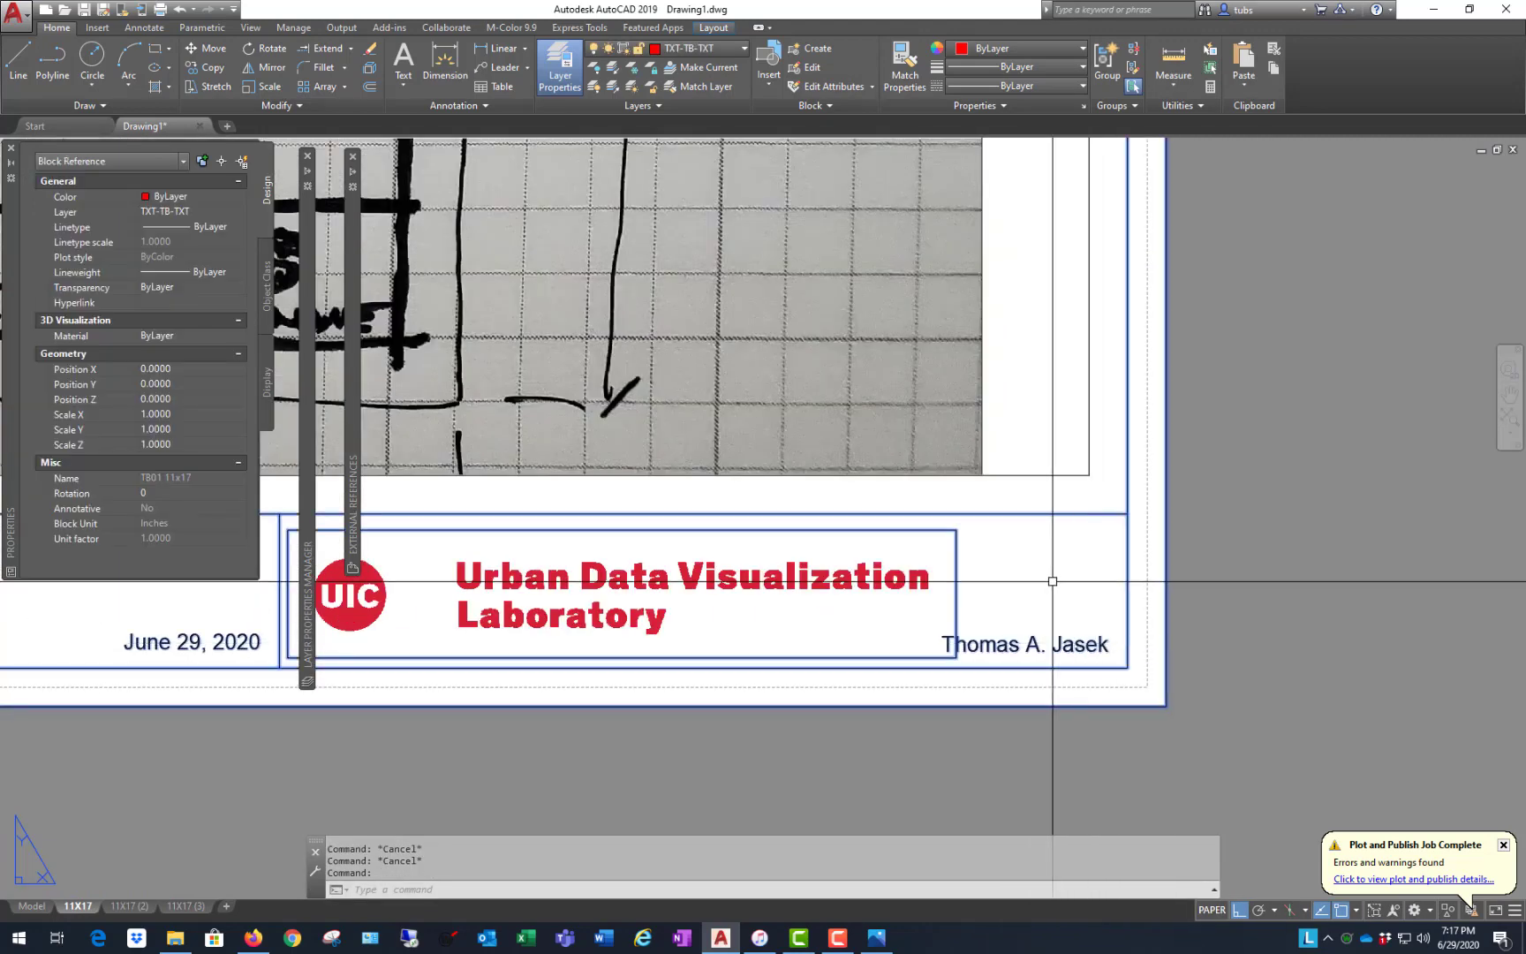
{"action": "right_click", "coordinate": [1072, 587]}
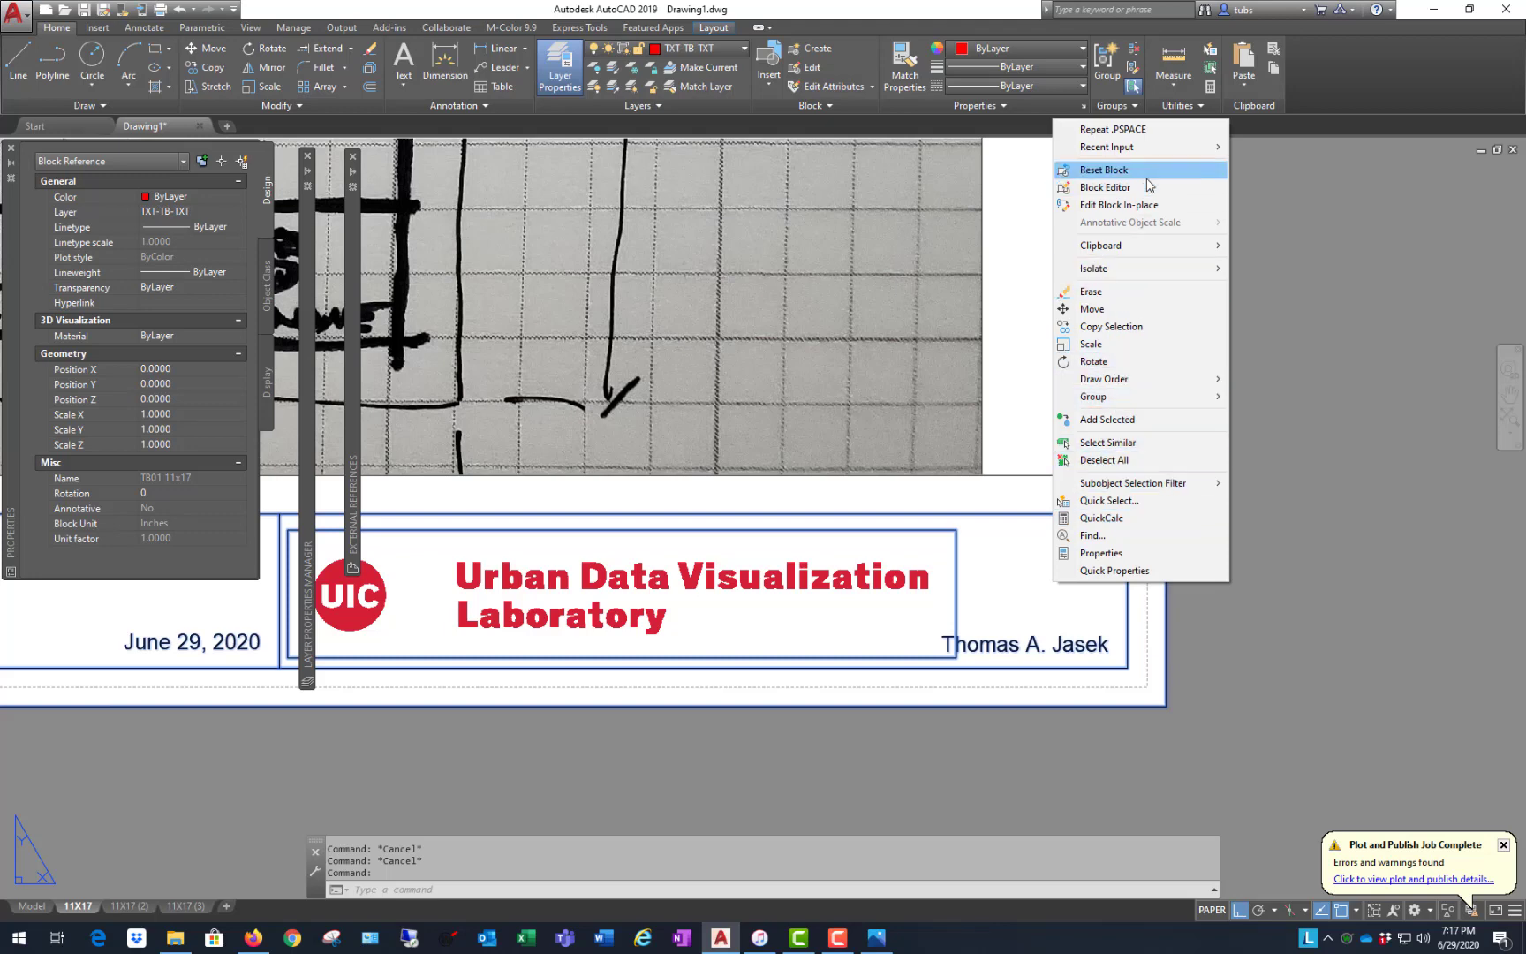
{"action": "left_click", "coordinate": [1103, 187]}
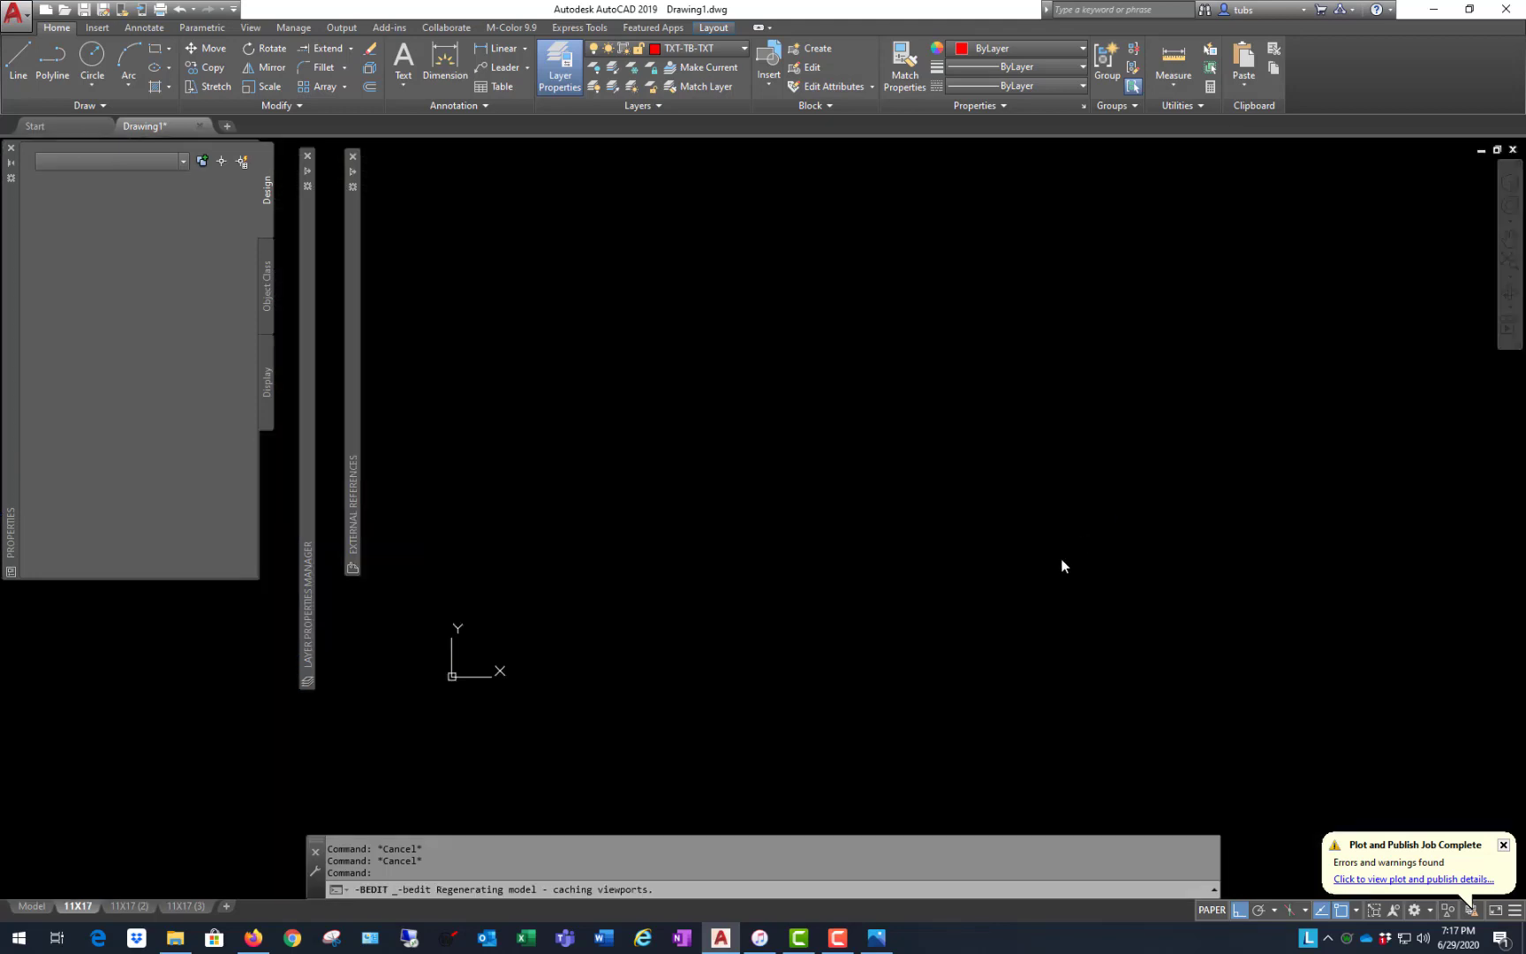
- Change the author's name text beside the logo in the title block to its shorter form
{"action": "scroll", "coordinate": [983, 517], "scroll_direction": "down", "scroll_amount": 1}
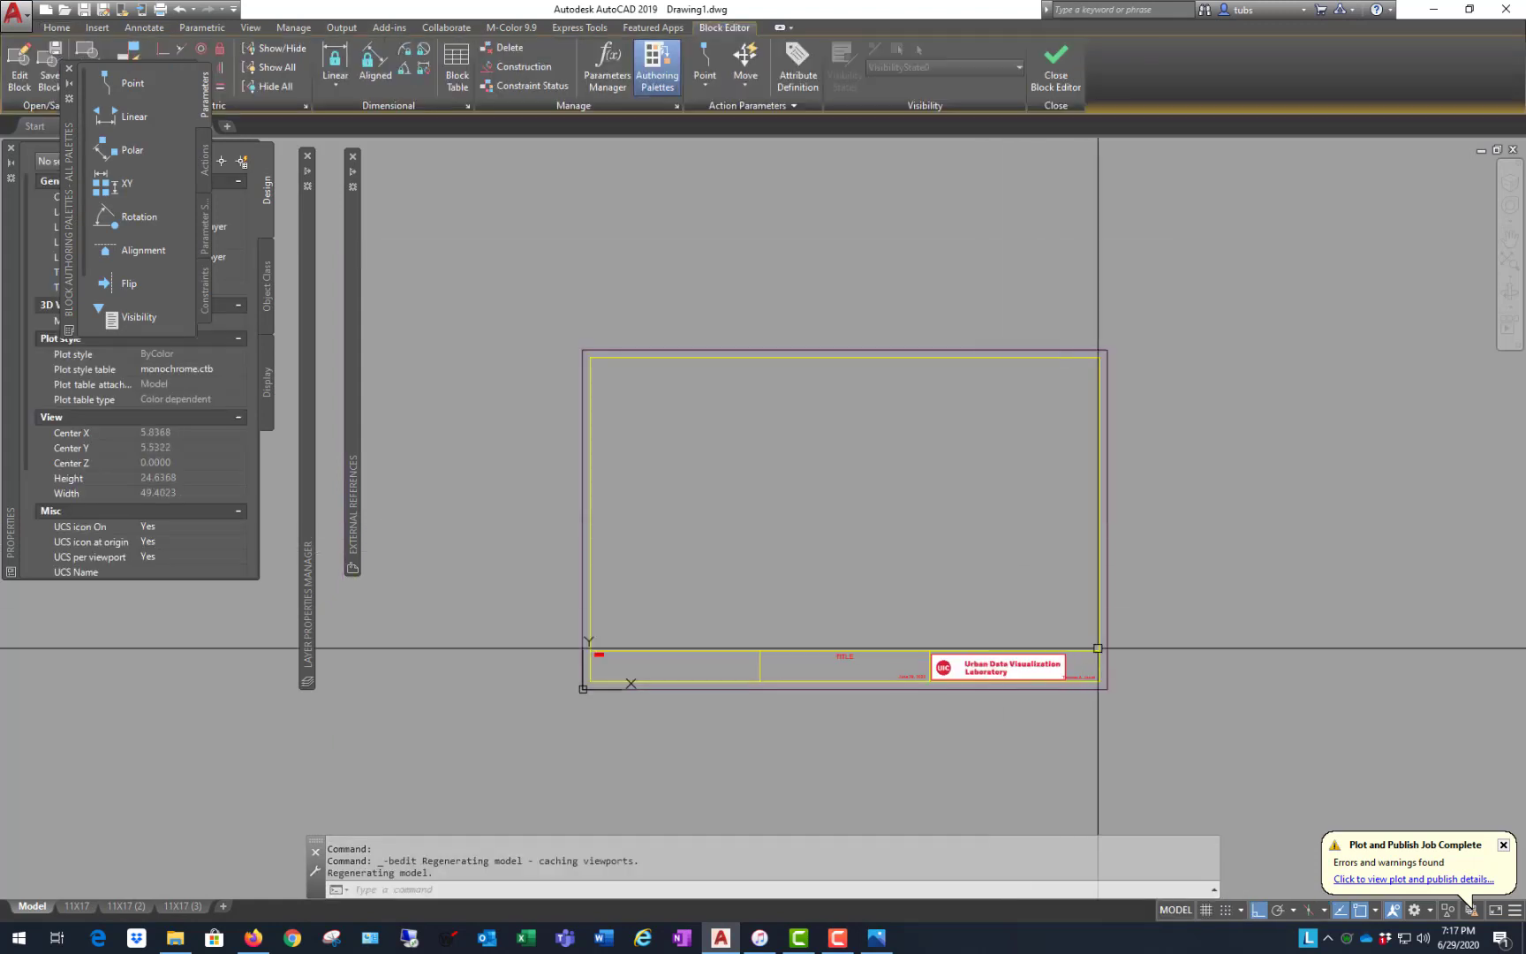
{"action": "scroll", "coordinate": [1069, 673], "scroll_direction": "up", "scroll_amount": 3}
{"action": "double_click", "coordinate": [1076, 687]}
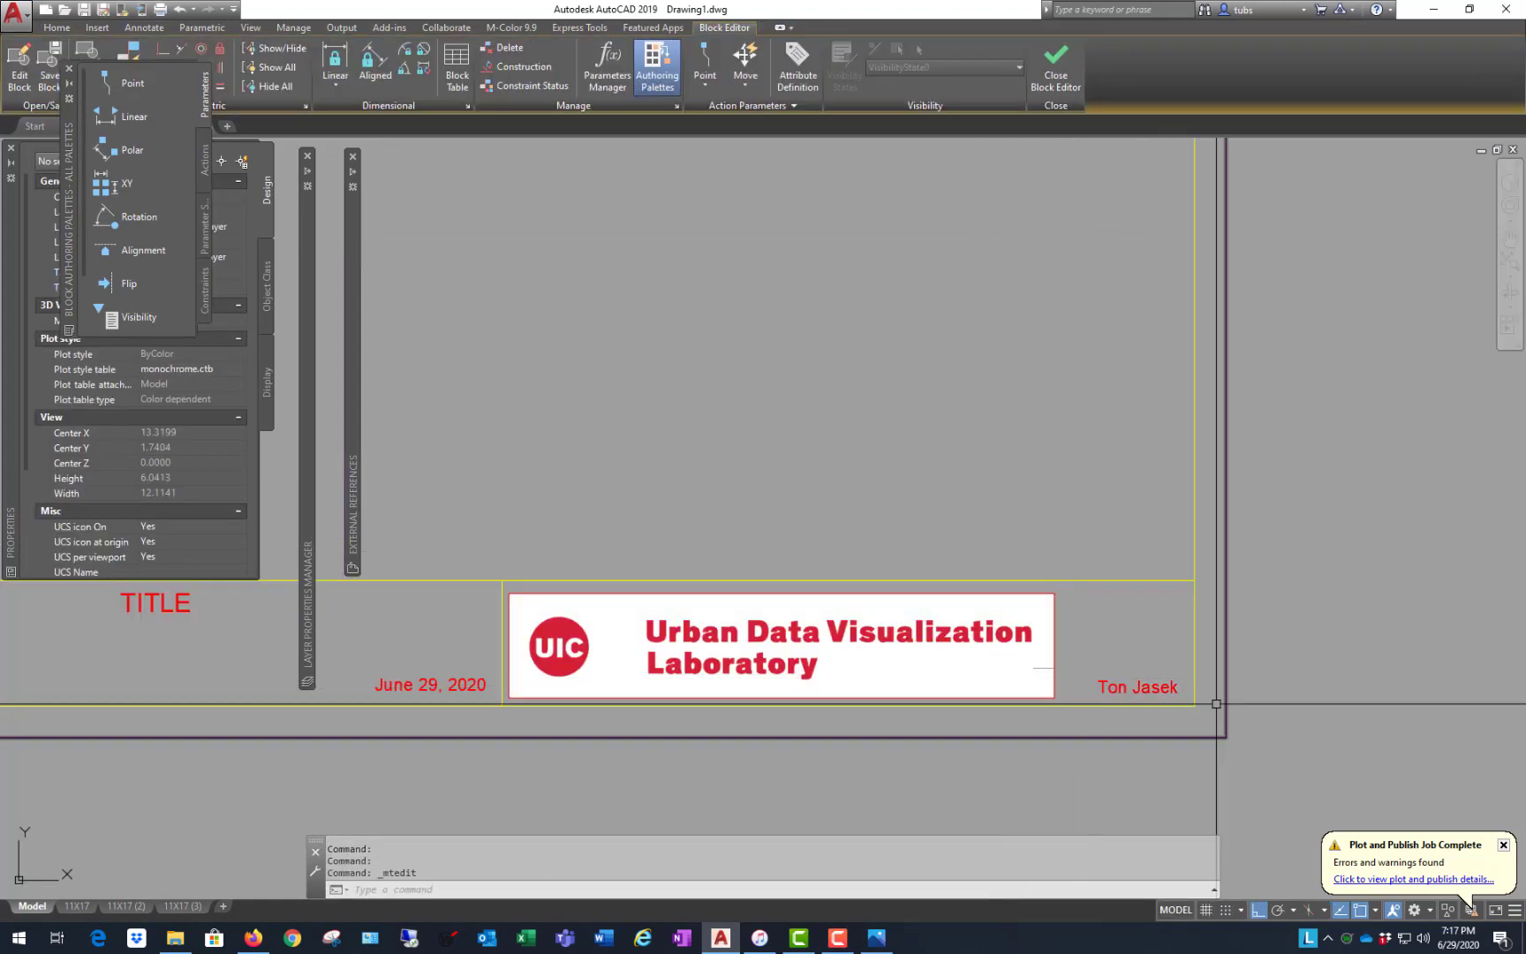
{"action": "scroll", "coordinate": [1187, 705], "scroll_direction": "up", "scroll_amount": 2}
{"action": "double_click", "coordinate": [1158, 664]}
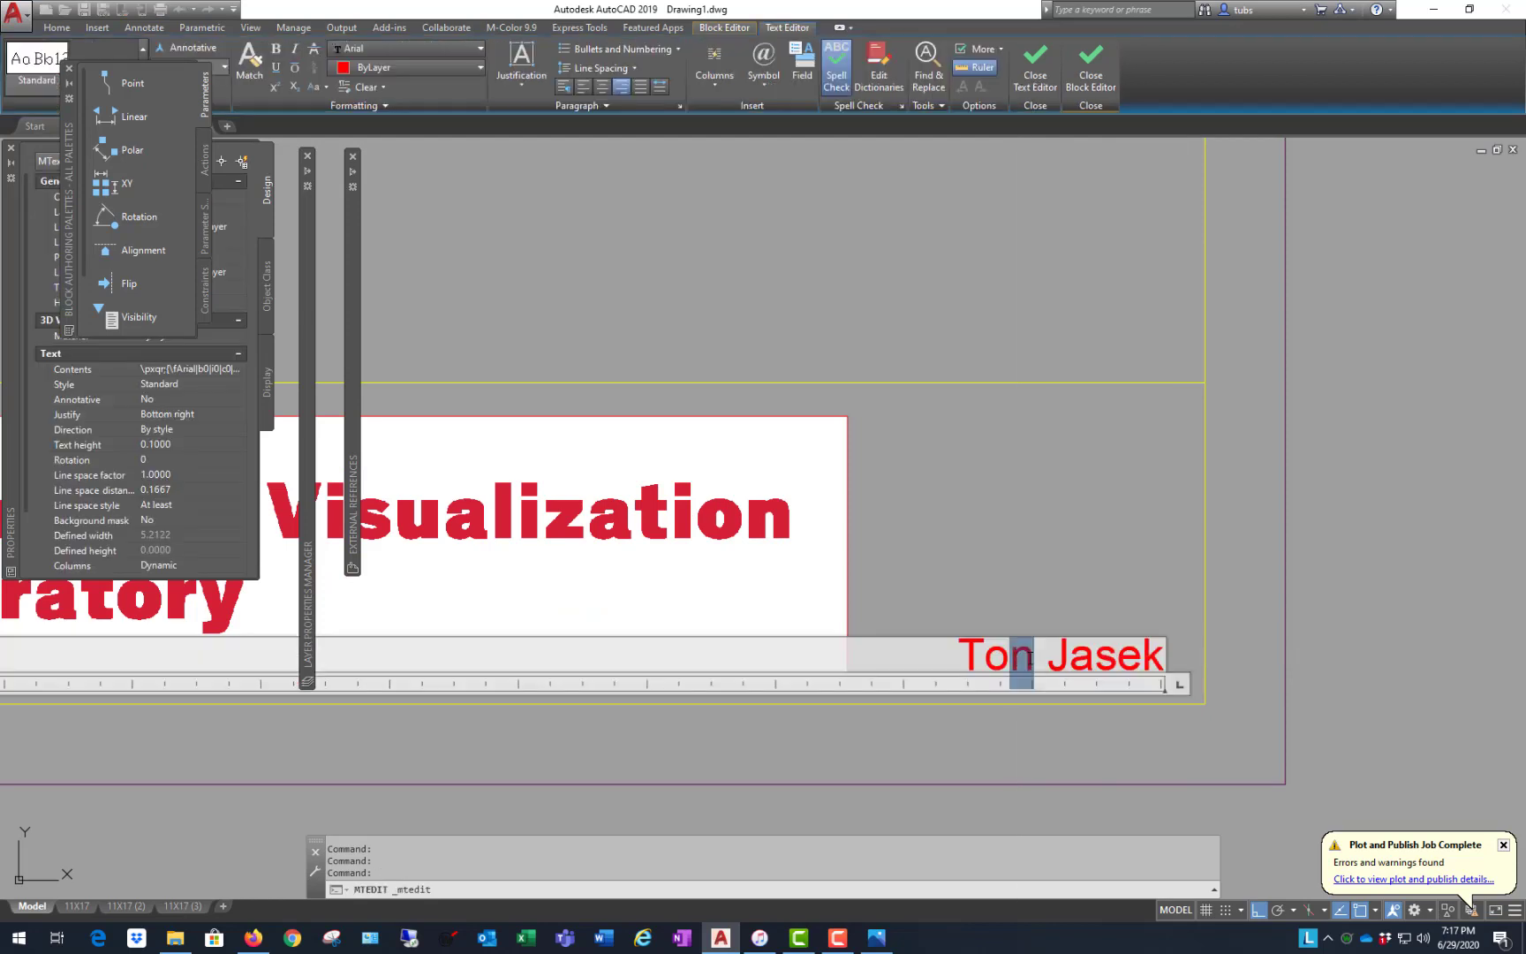
{"action": "type", "text": "m"}
{"action": "left_click", "coordinate": [1140, 544]}
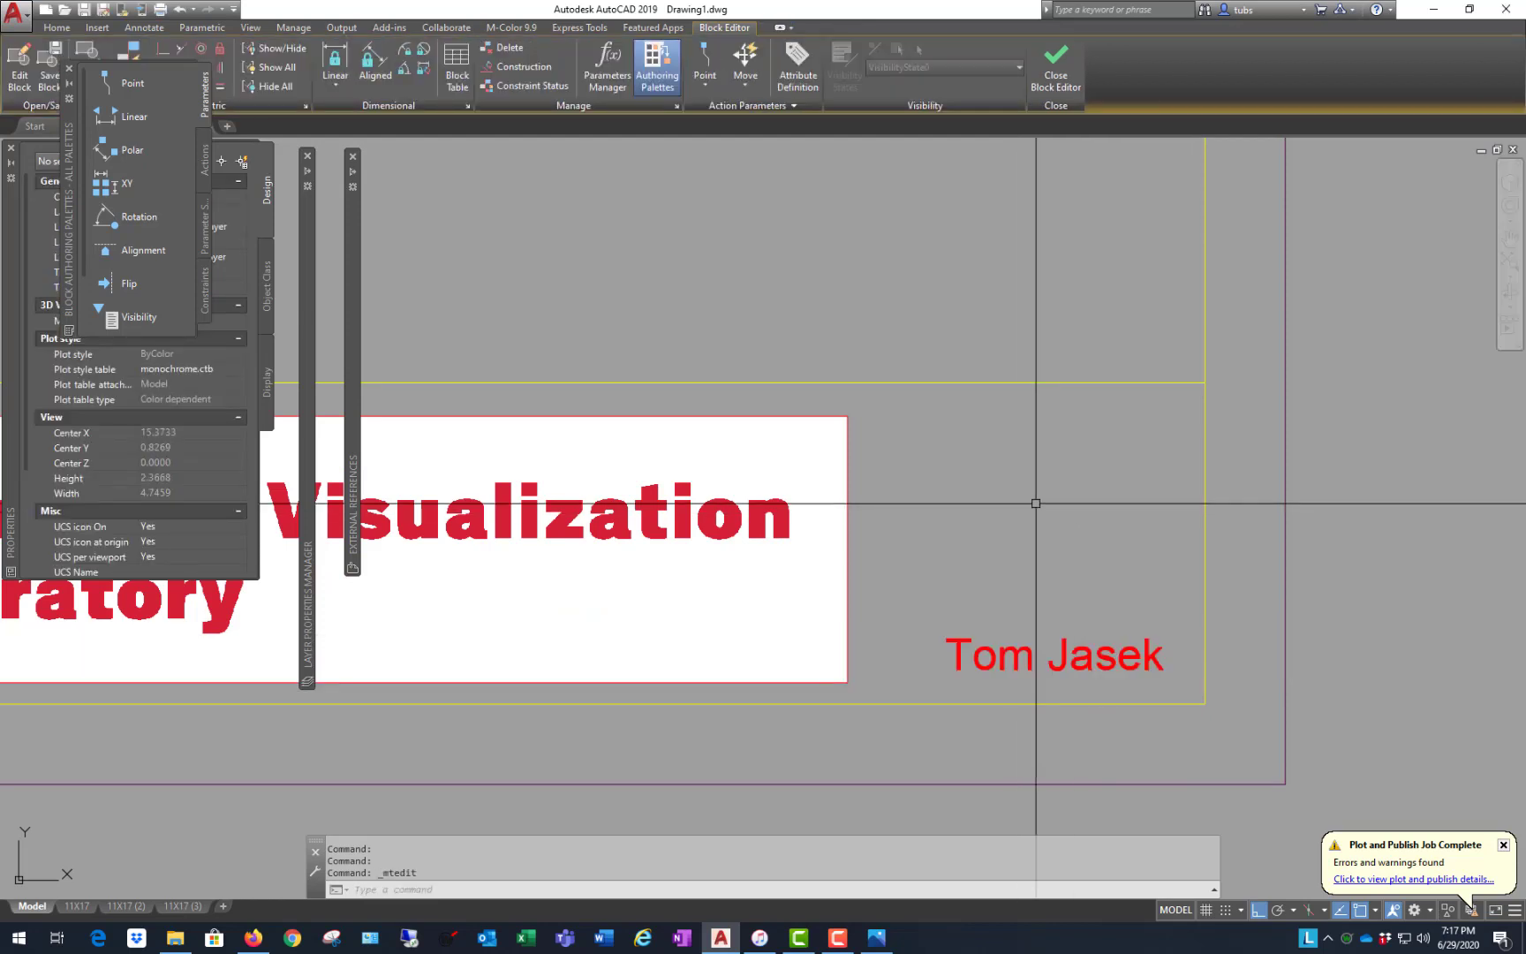
- Close the Block Editor and save the changes to TB01 11x17
{"action": "type", "text": "z"}
{"action": "key", "text": "Return"}
{"action": "type", "text": "e"}
{"action": "key", "text": "Return"}
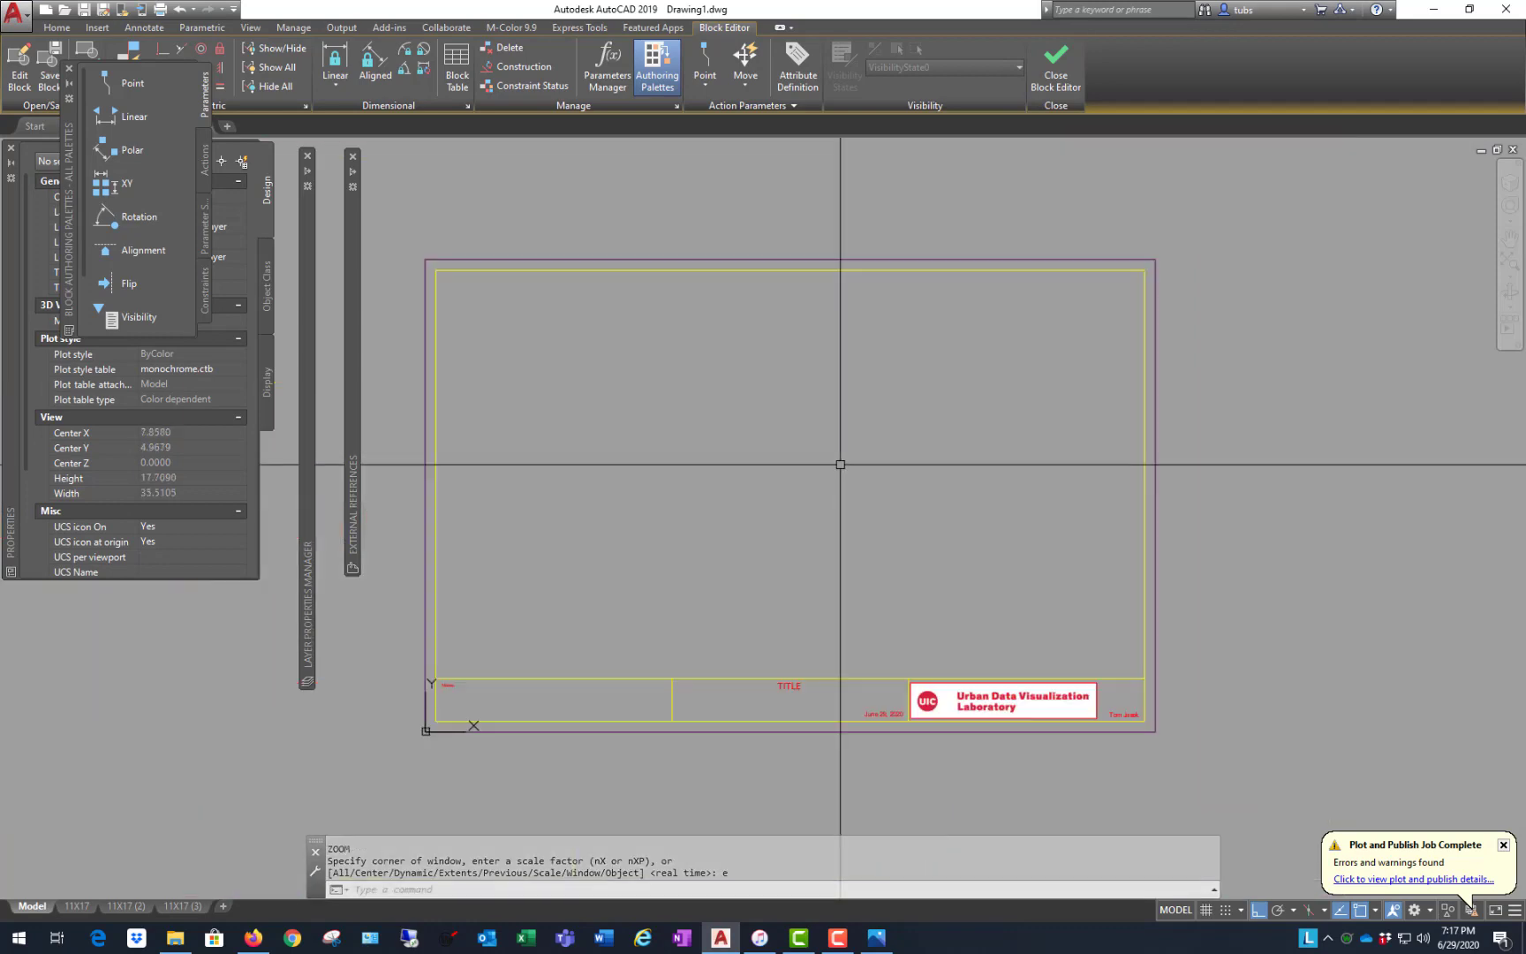
{"action": "right_click", "coordinate": [855, 392]}
{"action": "left_click", "coordinate": [910, 442]}
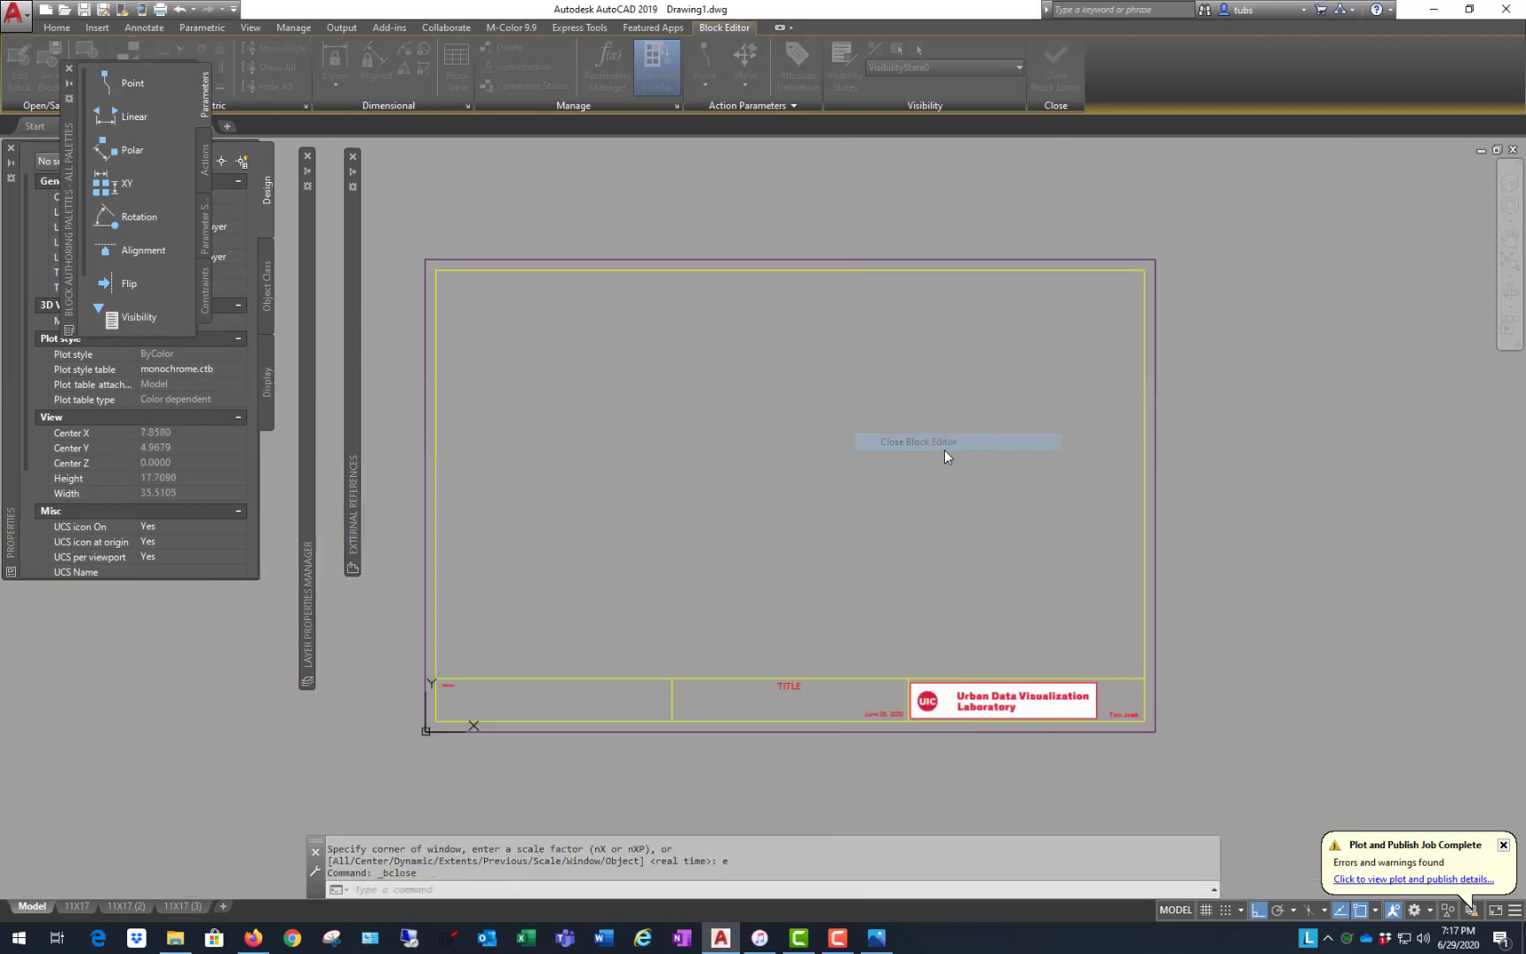
{"action": "left_click", "coordinate": [769, 434]}
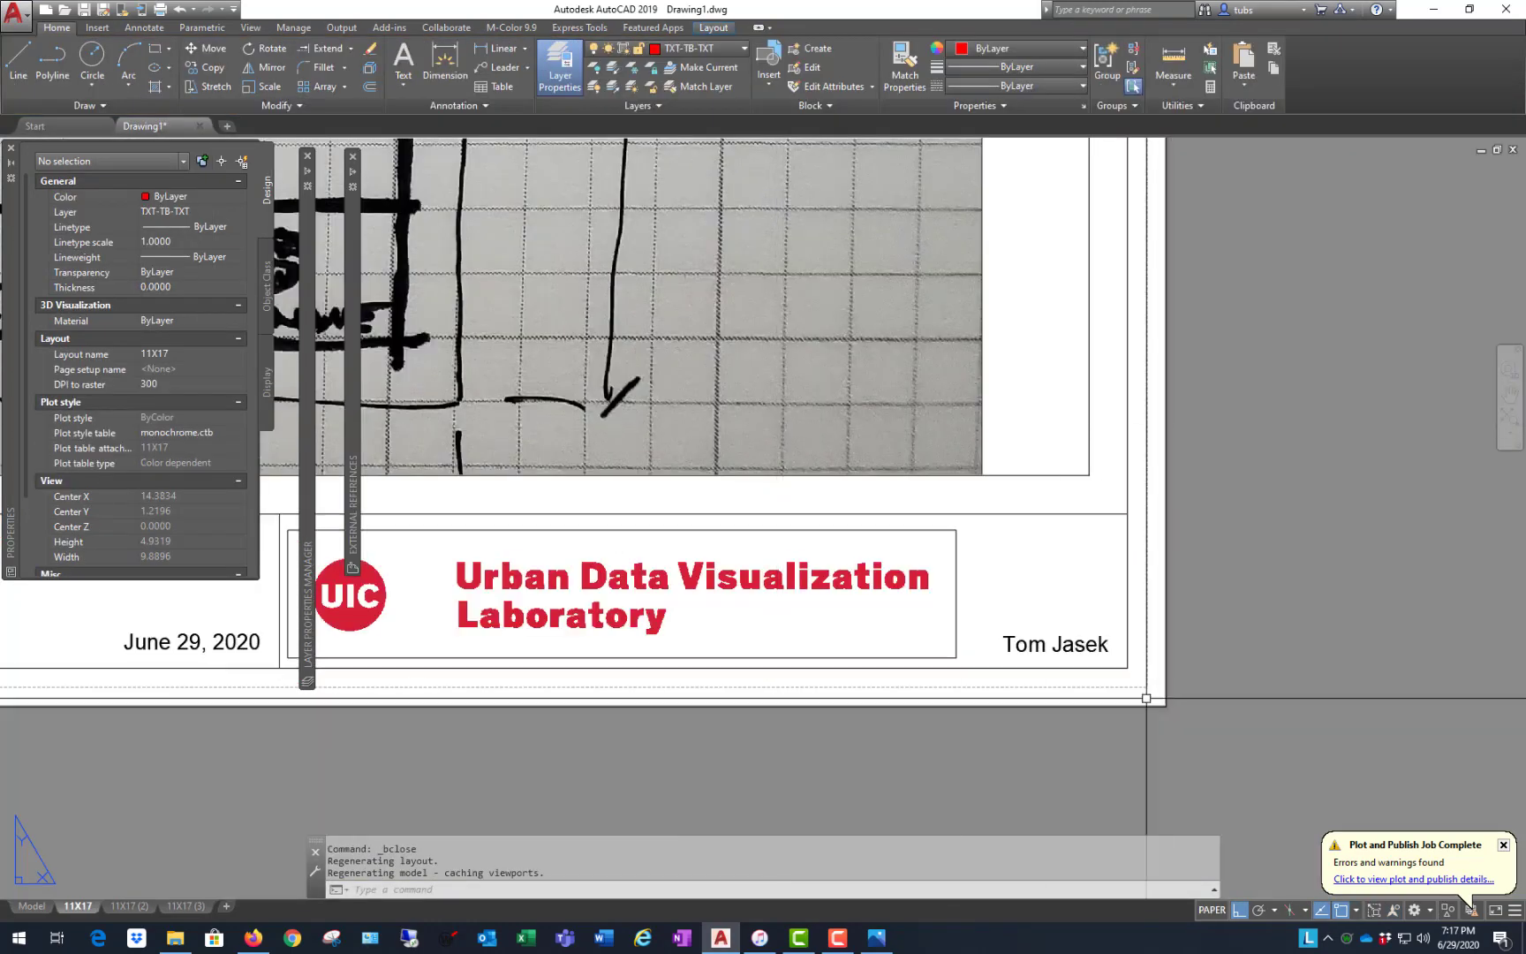
- Examine the author's name in the title blocks of layouts 11X17, 11X17 (2) and 11X17 (3)
{"action": "scroll", "coordinate": [1022, 723], "scroll_direction": "down", "scroll_amount": 4}
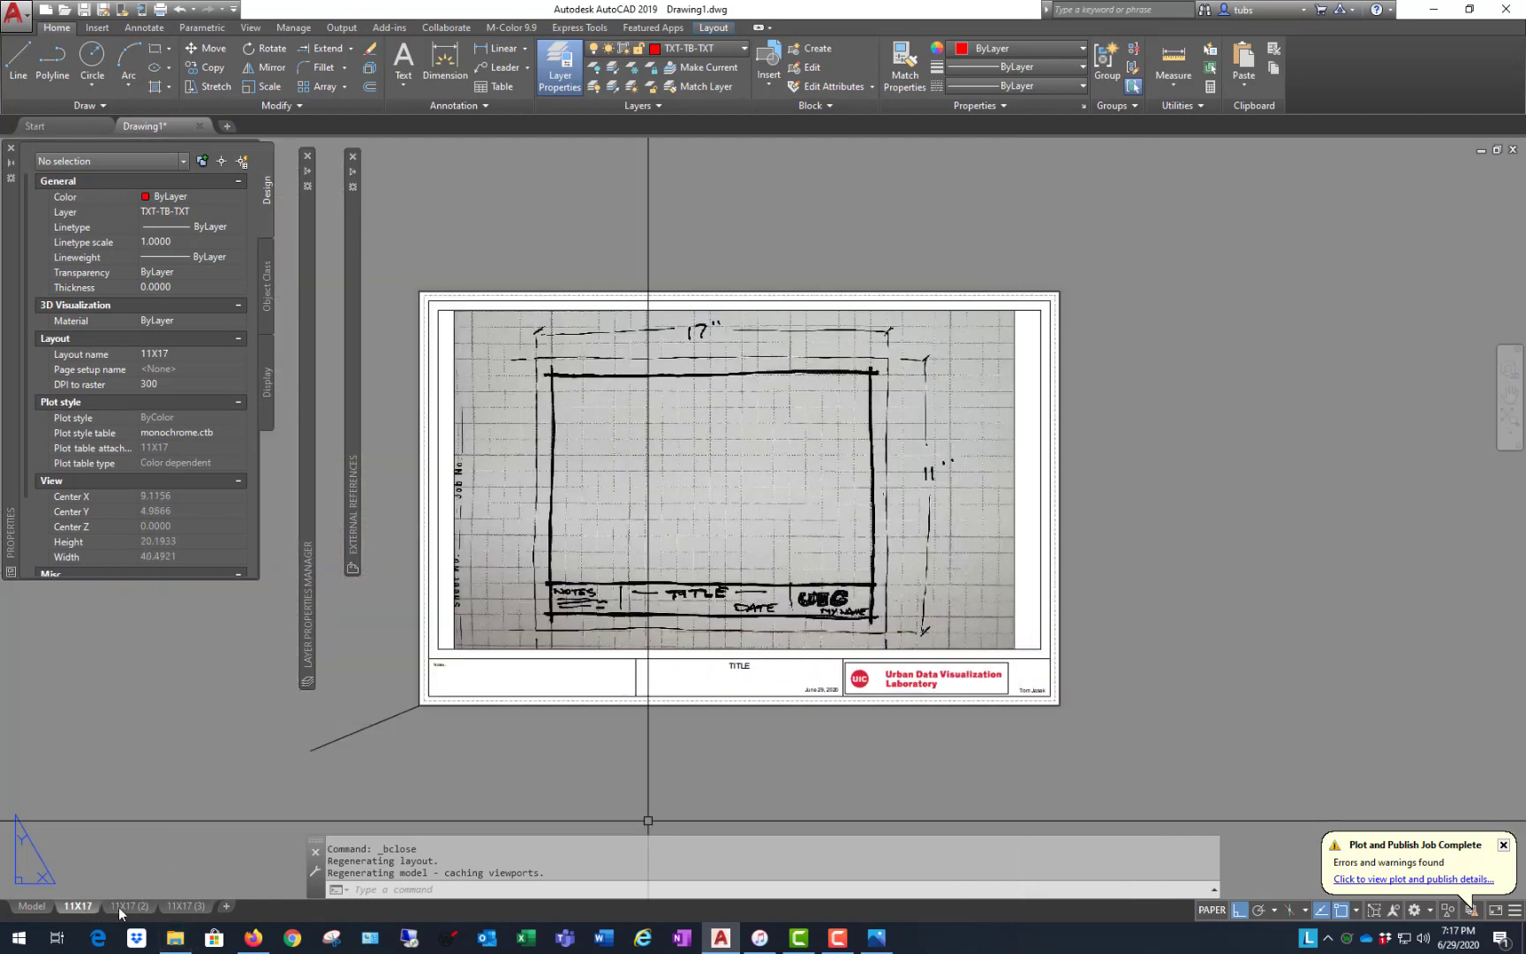
{"action": "left_click", "coordinate": [127, 907]}
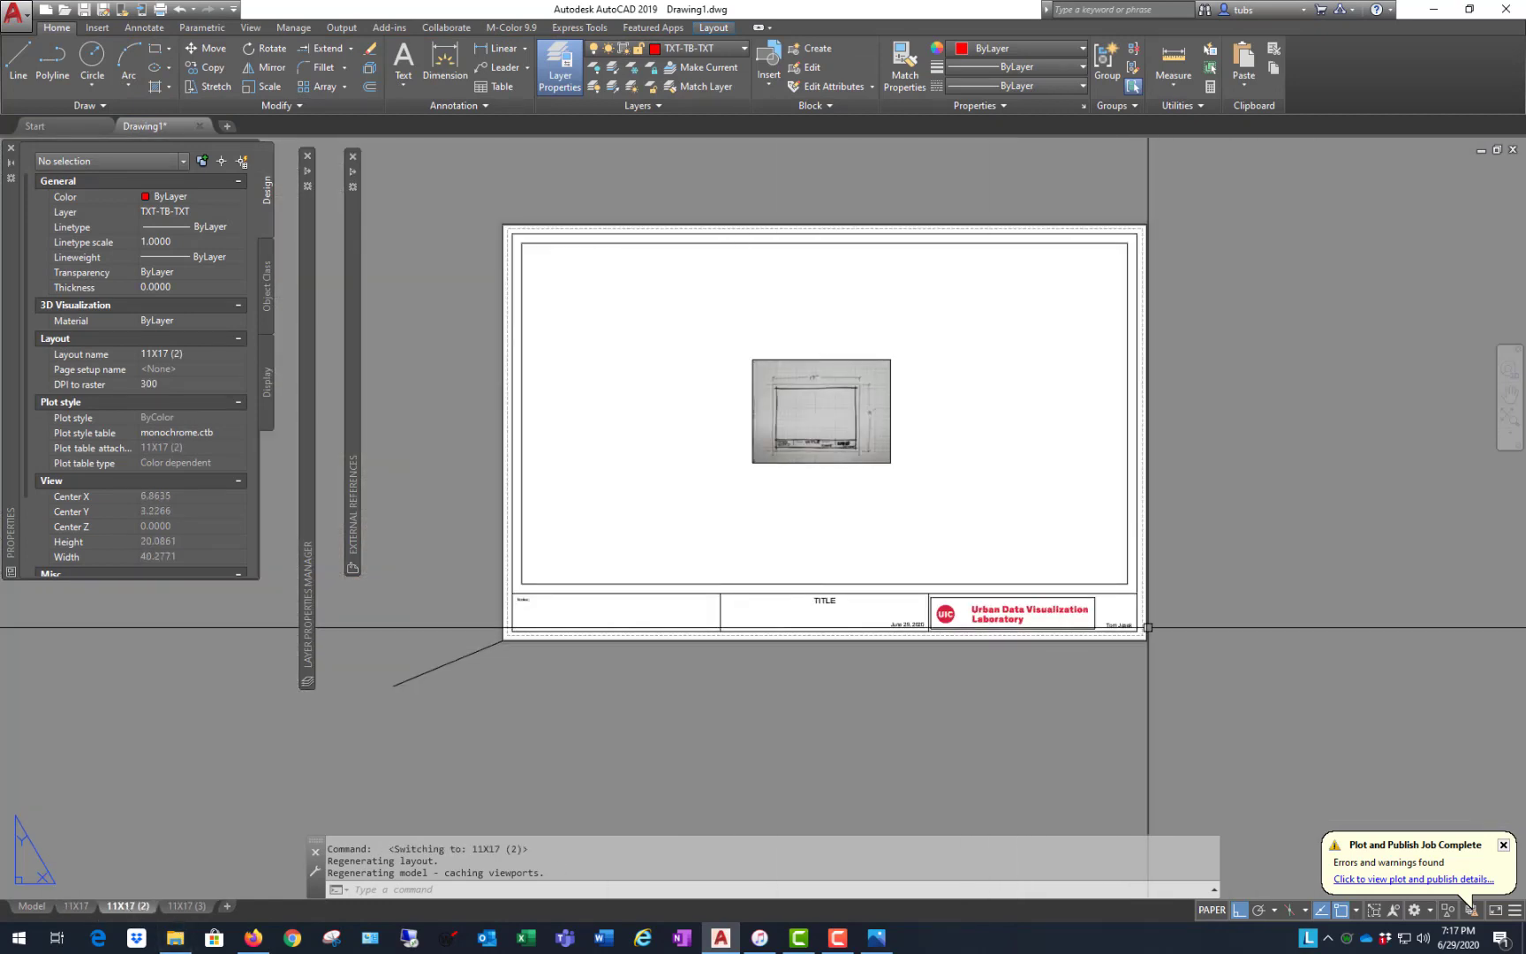
{"action": "scroll", "coordinate": [1083, 601], "scroll_direction": "up", "scroll_amount": 5}
{"action": "scroll", "coordinate": [1083, 600], "scroll_direction": "down", "scroll_amount": 5}
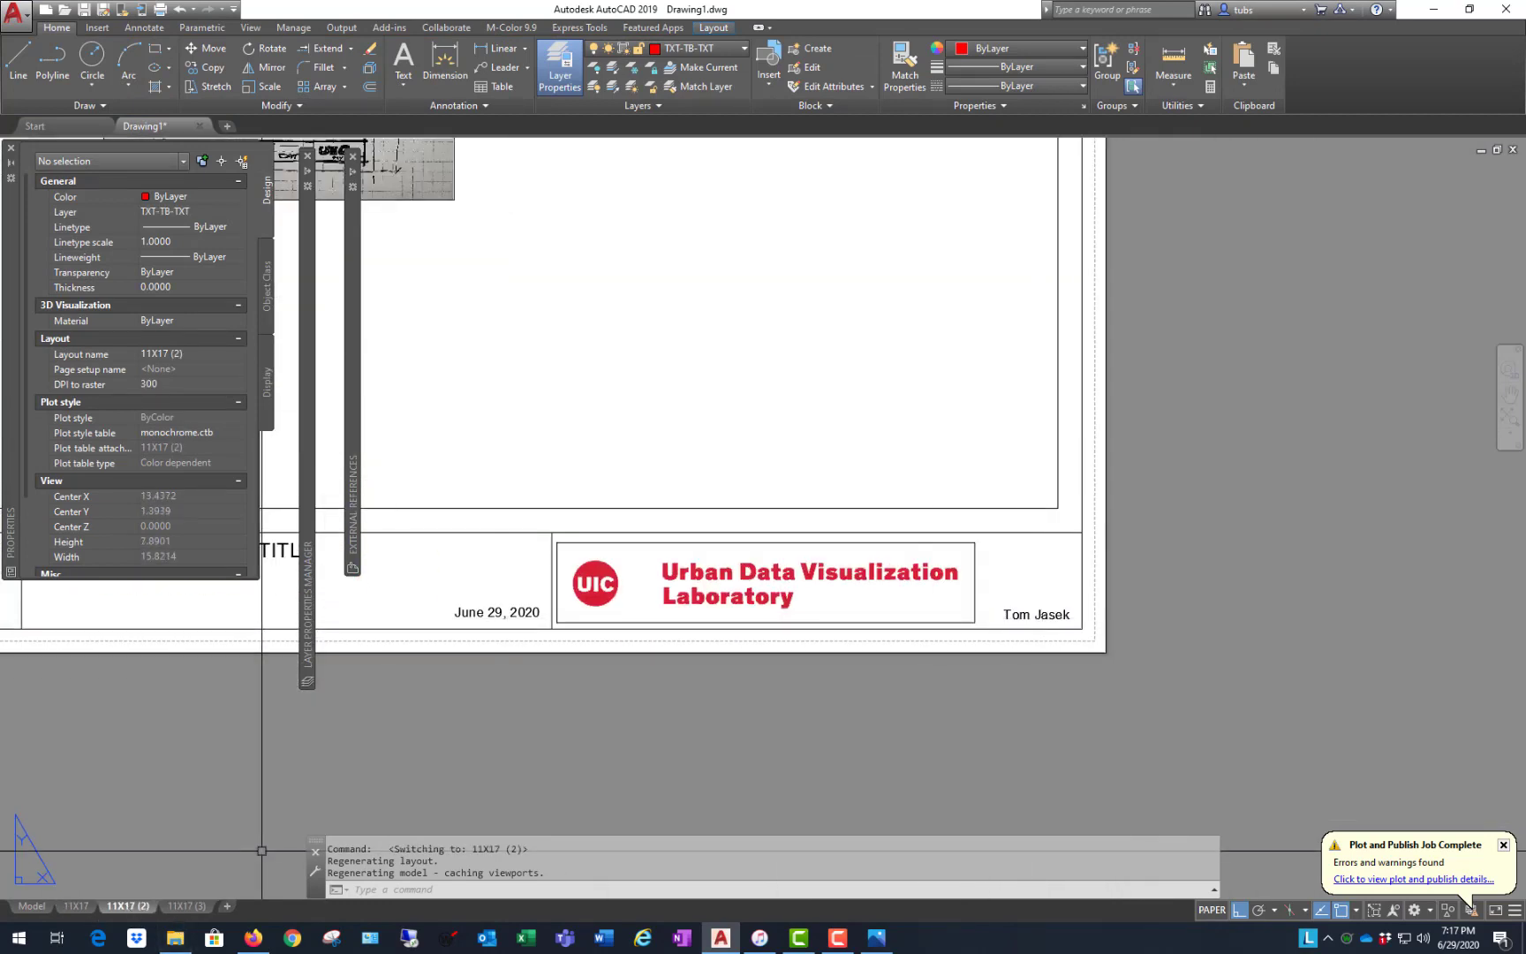
{"action": "left_click", "coordinate": [186, 906]}
{"action": "scroll", "coordinate": [1034, 670], "scroll_direction": "up", "scroll_amount": 5}
{"action": "scroll", "coordinate": [1062, 698], "scroll_direction": "down", "scroll_amount": 7}
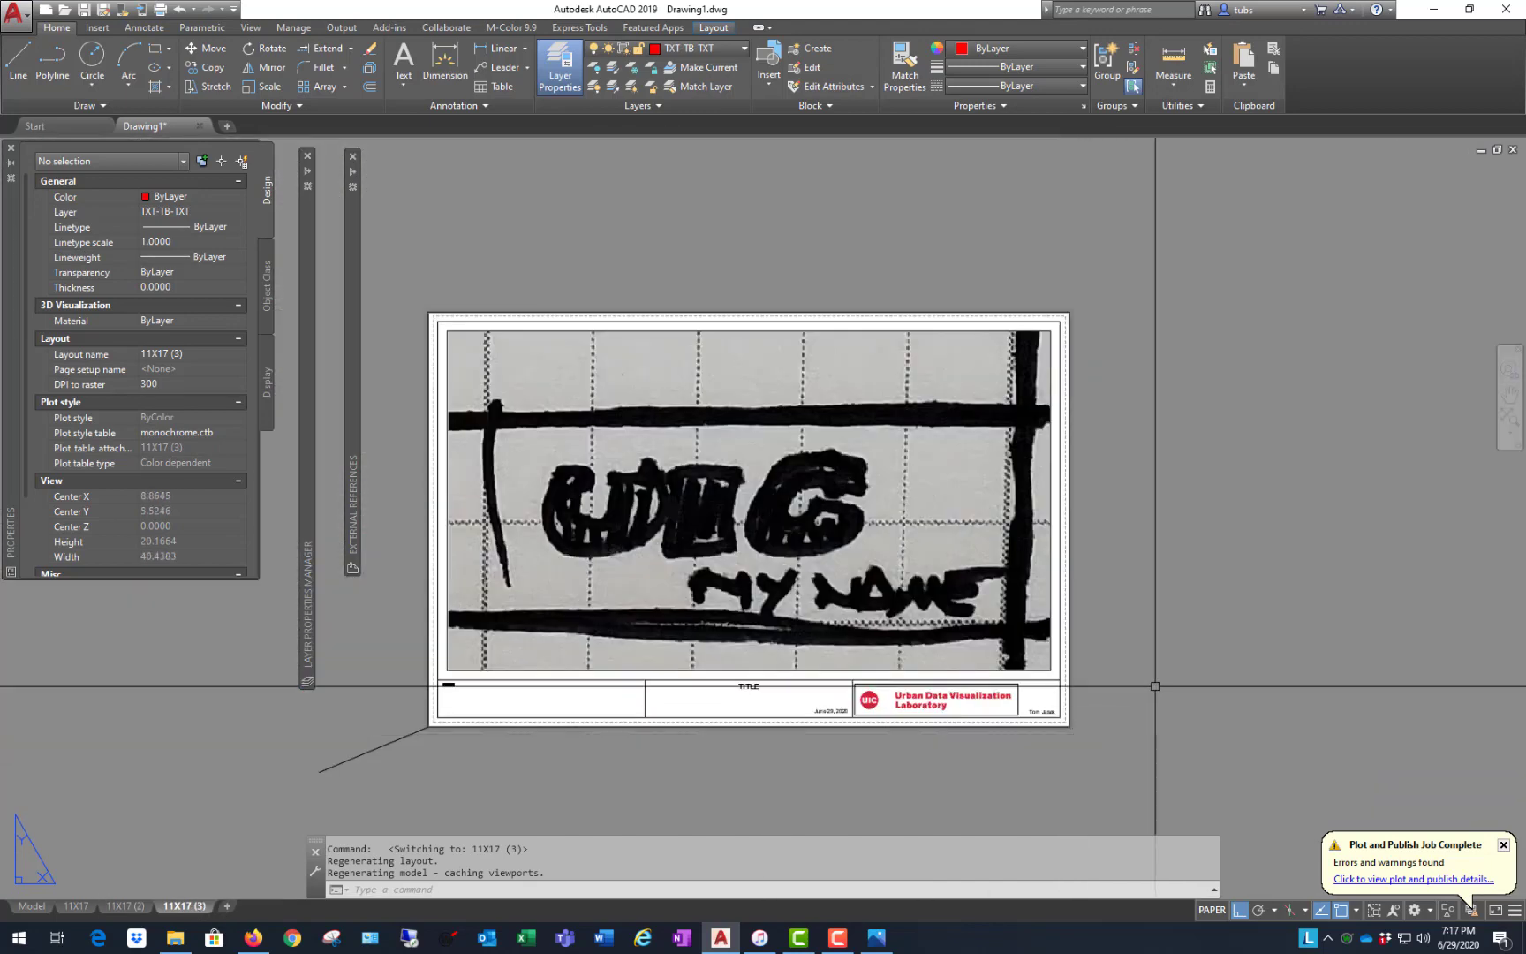
{"action": "scroll", "coordinate": [963, 650], "scroll_direction": "up", "scroll_amount": 4}
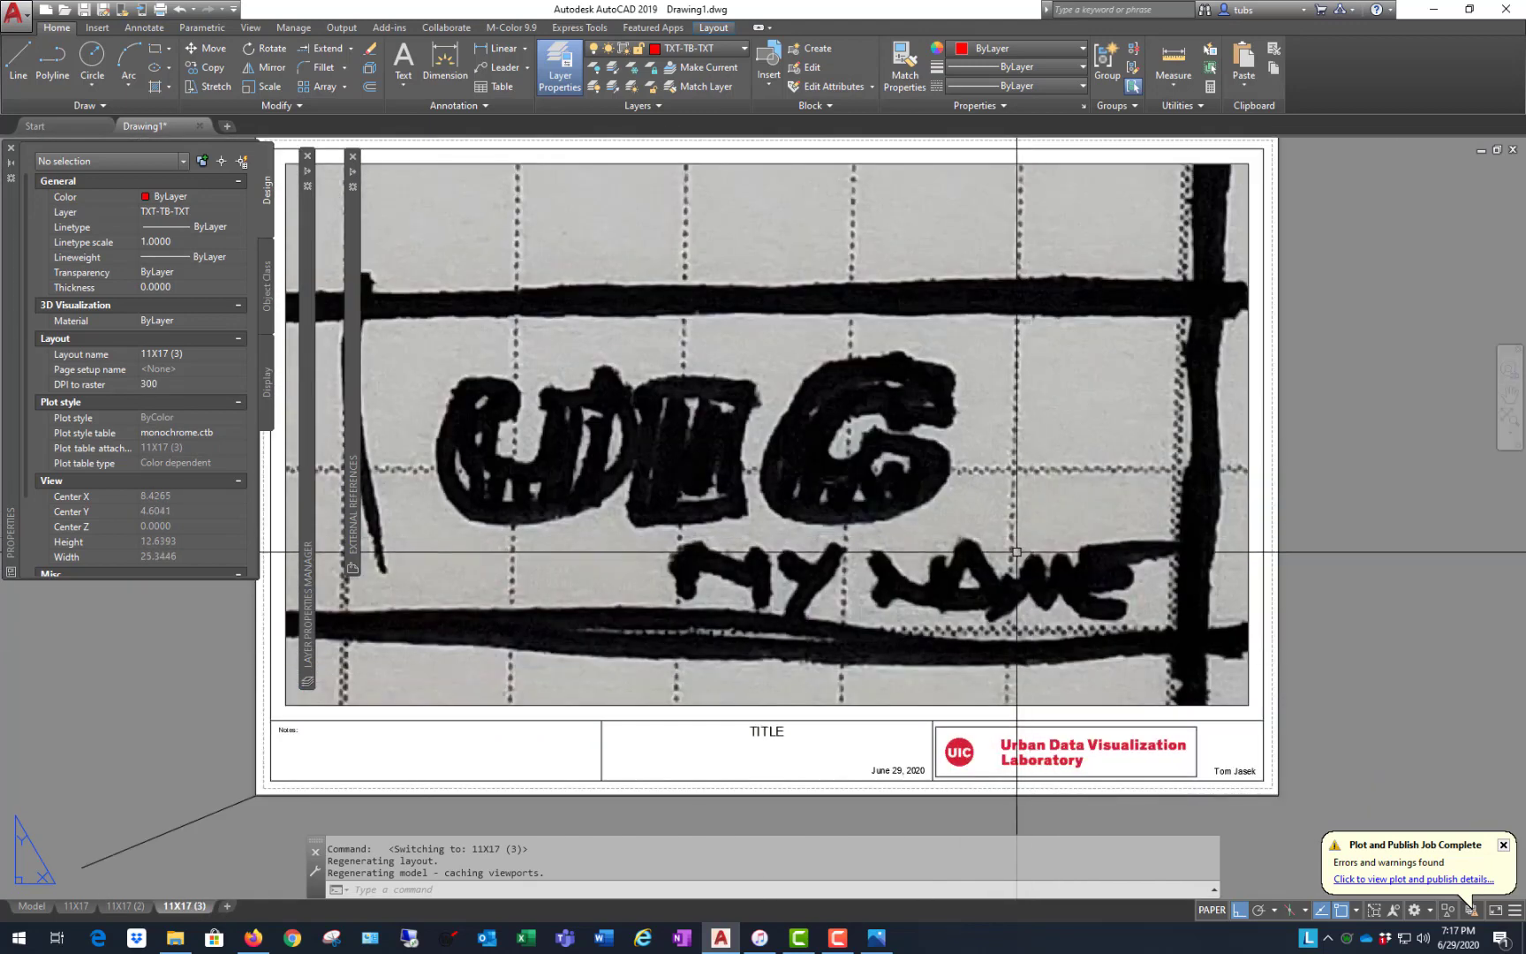
{"action": "scroll", "coordinate": [1086, 584], "scroll_direction": "down", "scroll_amount": 2}
{"action": "scroll", "coordinate": [1152, 671], "scroll_direction": "up", "scroll_amount": 3}
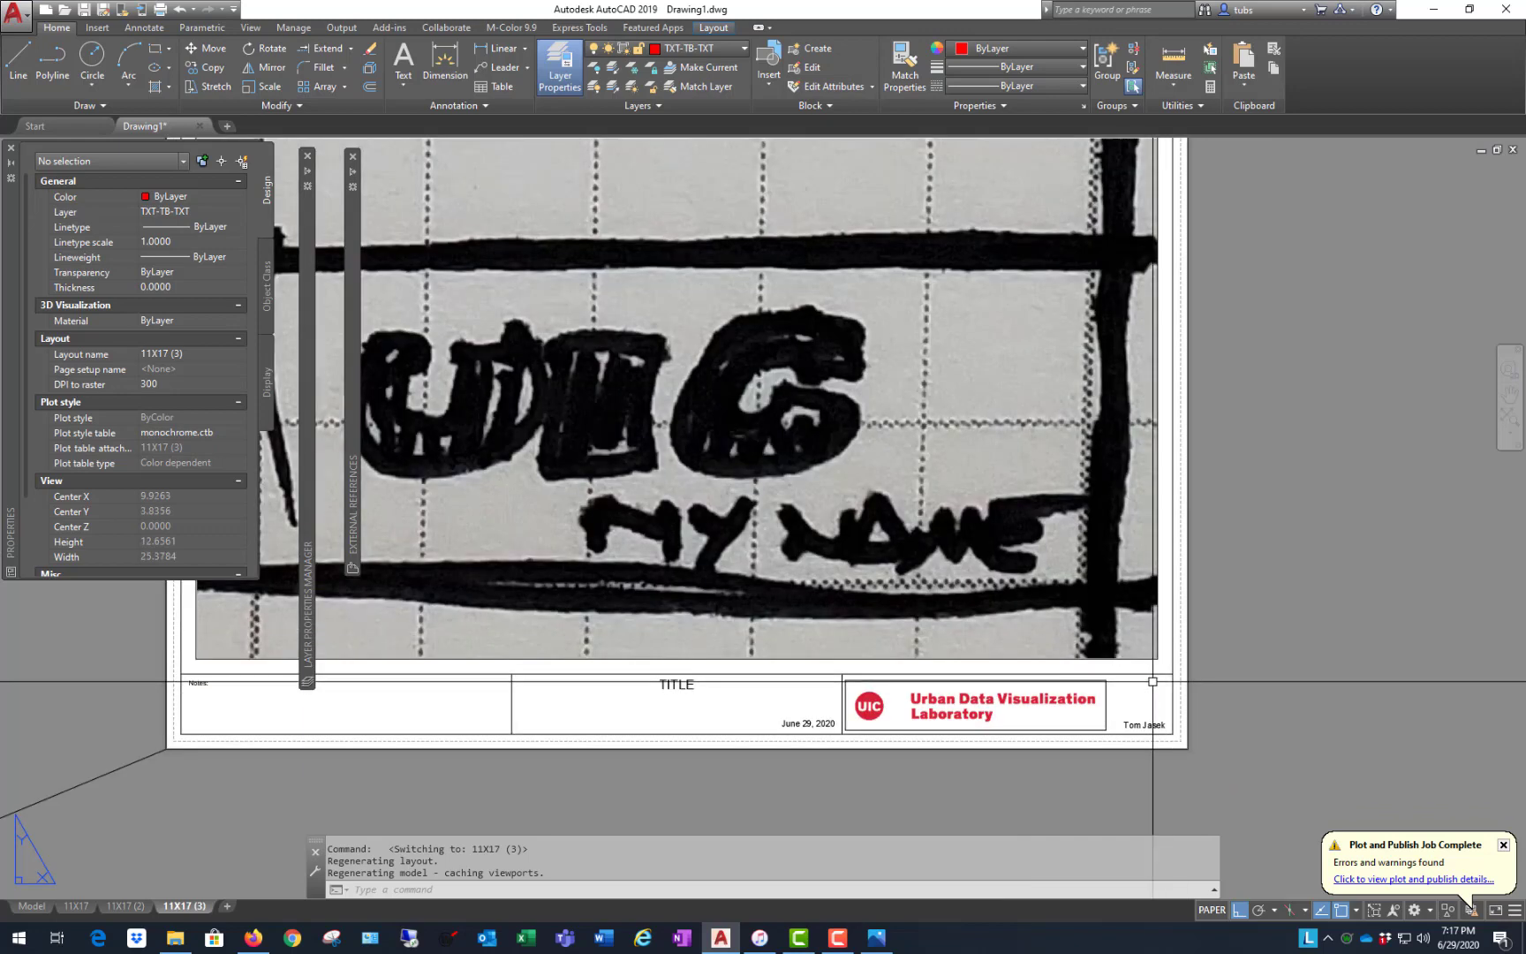
{"action": "key", "text": "Escape"}
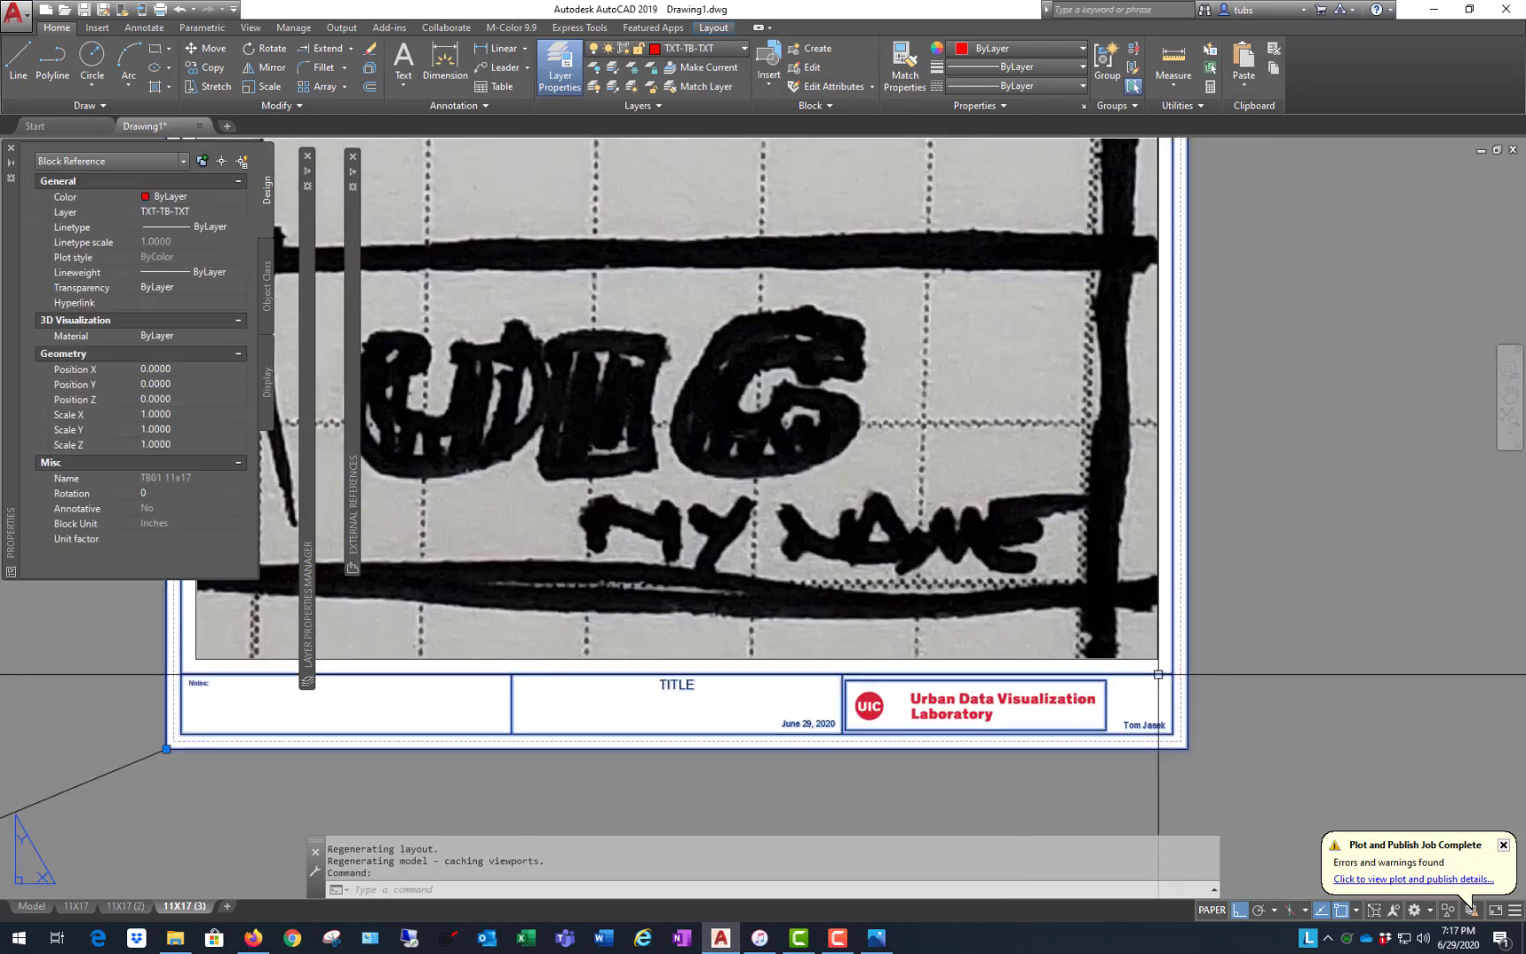
- Inspect the title block on layout 11X17 (3) up close and as a full sheet, checking the logo and author's name area
{"action": "scroll", "coordinate": [1006, 777], "scroll_direction": "down", "scroll_amount": 2}
{"action": "key", "text": "Escape"}
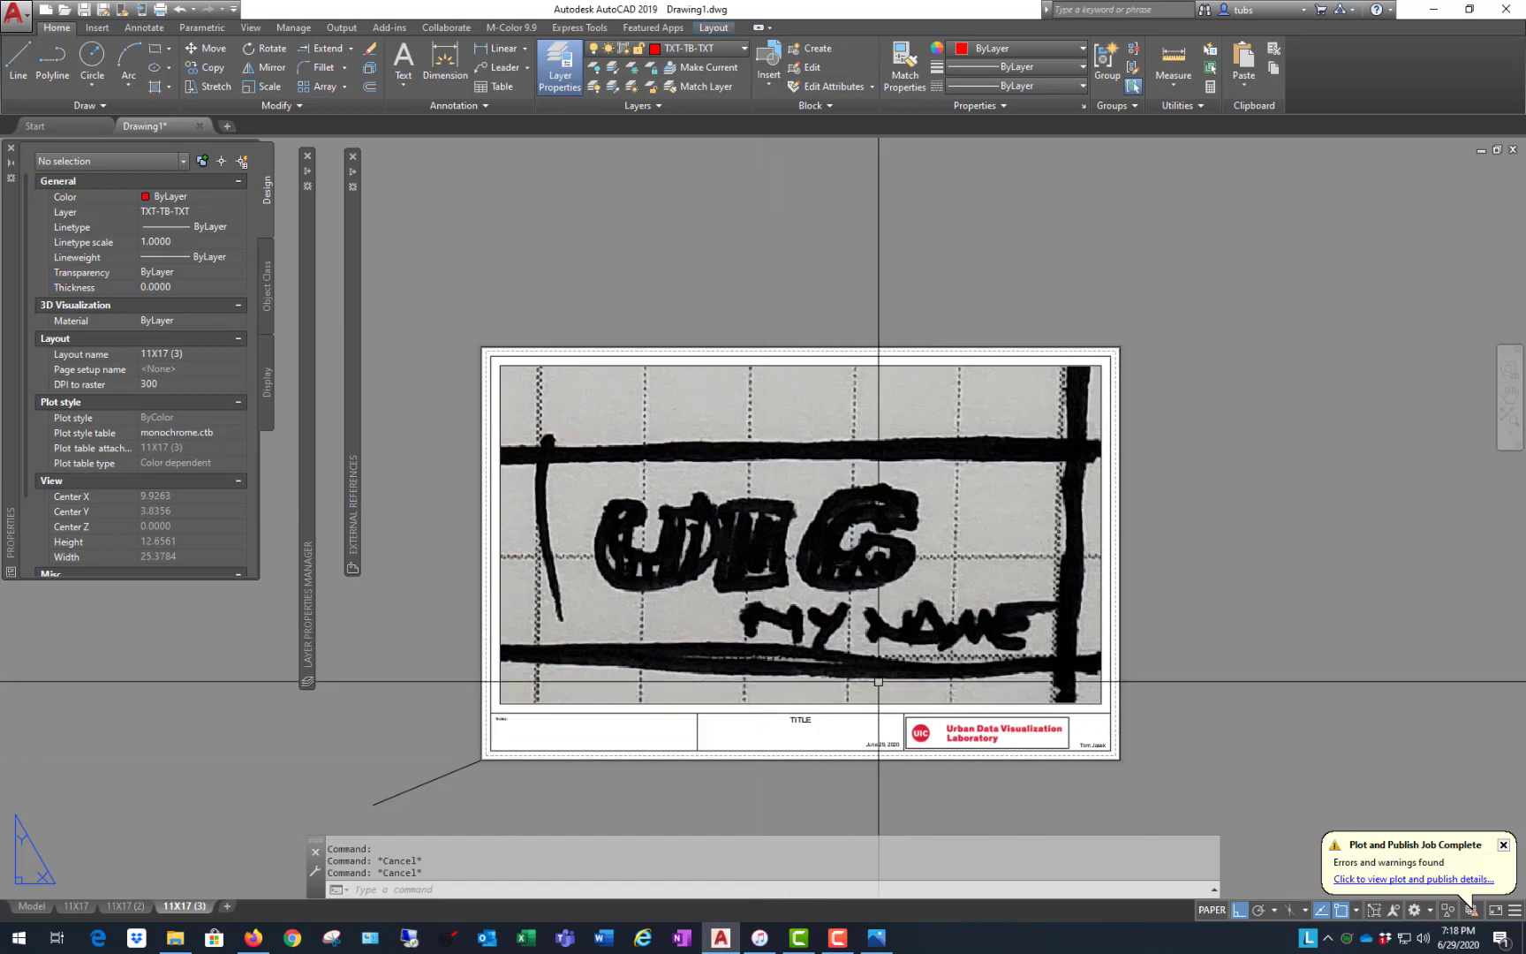
{"action": "scroll", "coordinate": [855, 640], "scroll_direction": "up", "scroll_amount": 2}
{"action": "scroll", "coordinate": [1047, 627], "scroll_direction": "down", "scroll_amount": 2}
{"action": "scroll", "coordinate": [1047, 627], "scroll_direction": "up", "scroll_amount": 2}
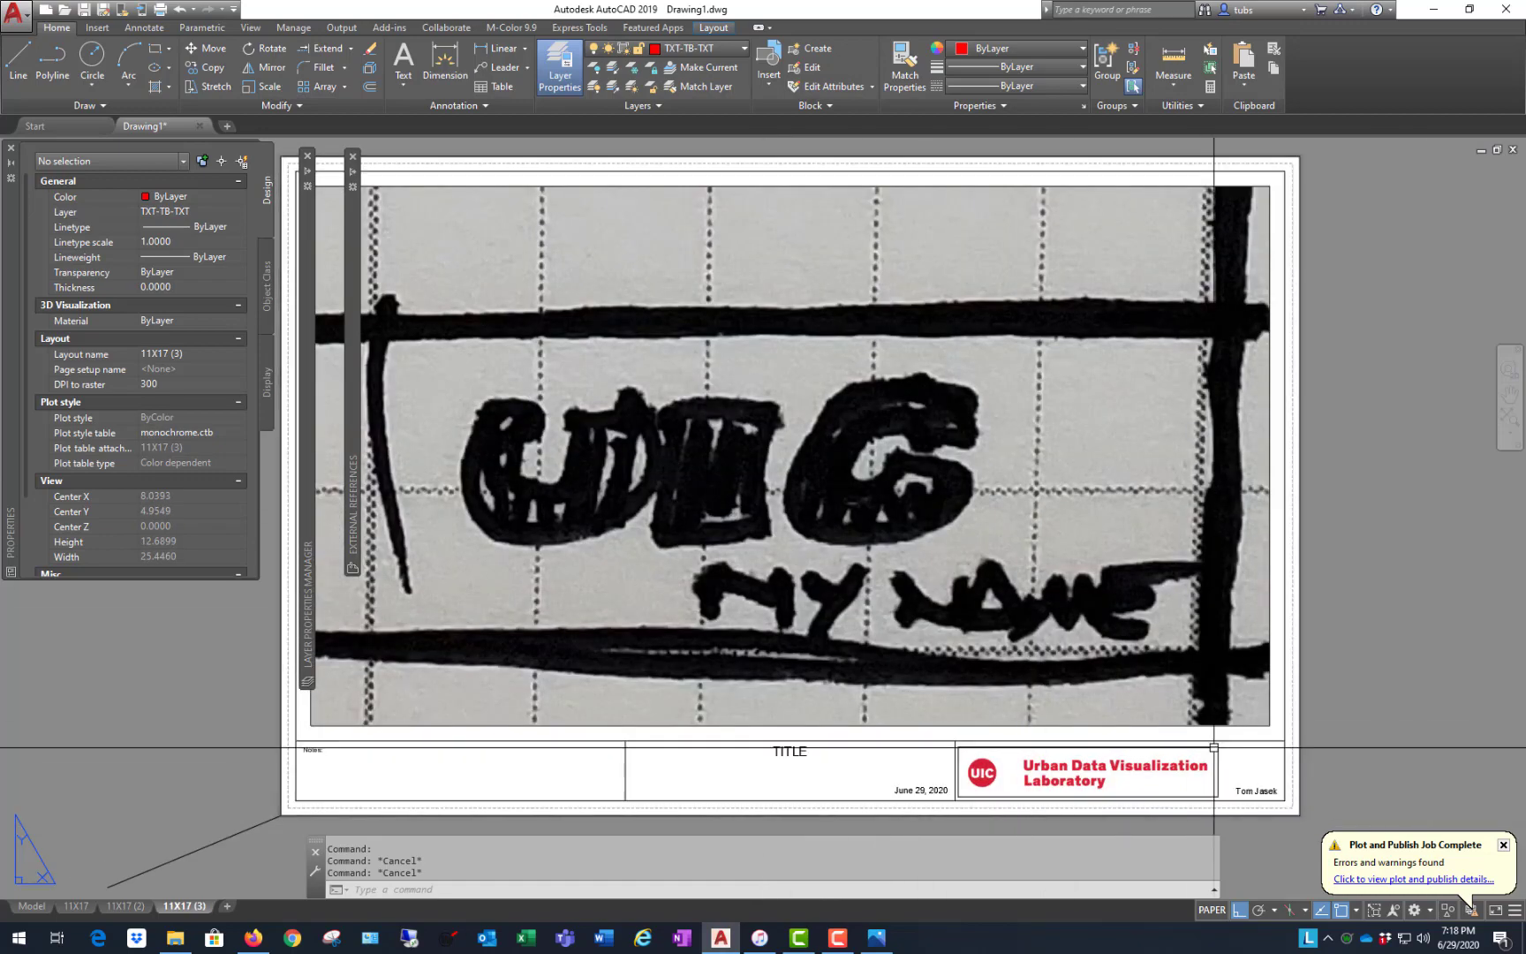
{"action": "scroll", "coordinate": [1278, 755], "scroll_direction": "up", "scroll_amount": 4}
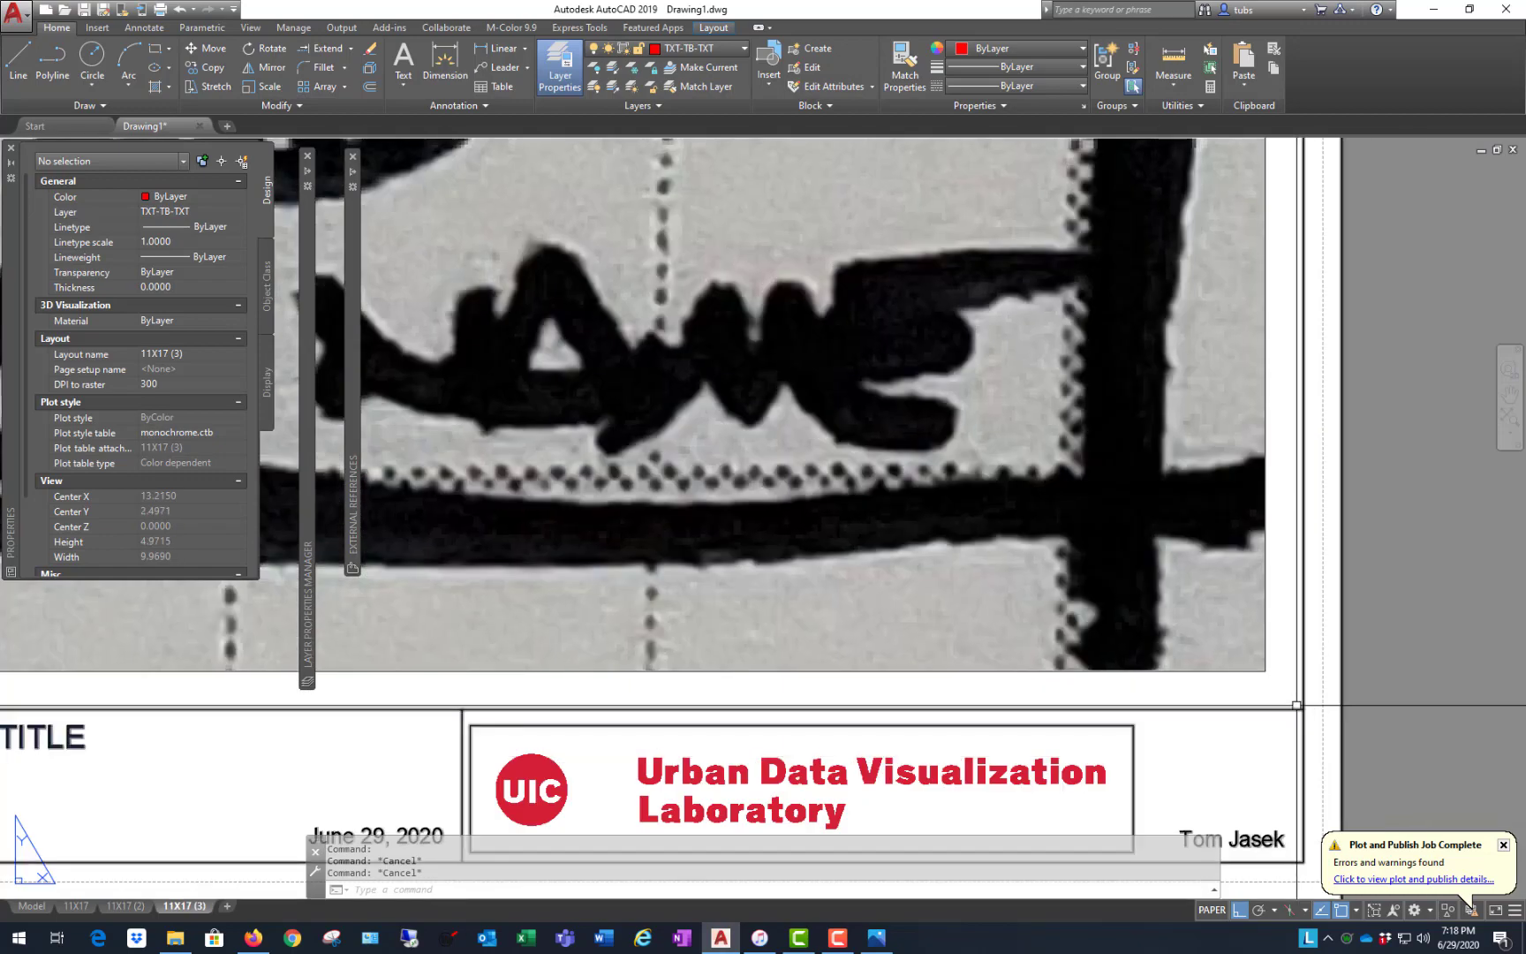
{"action": "scroll", "coordinate": [1271, 697], "scroll_direction": "down", "scroll_amount": 4}
{"action": "scroll", "coordinate": [1110, 791], "scroll_direction": "up", "scroll_amount": 5}
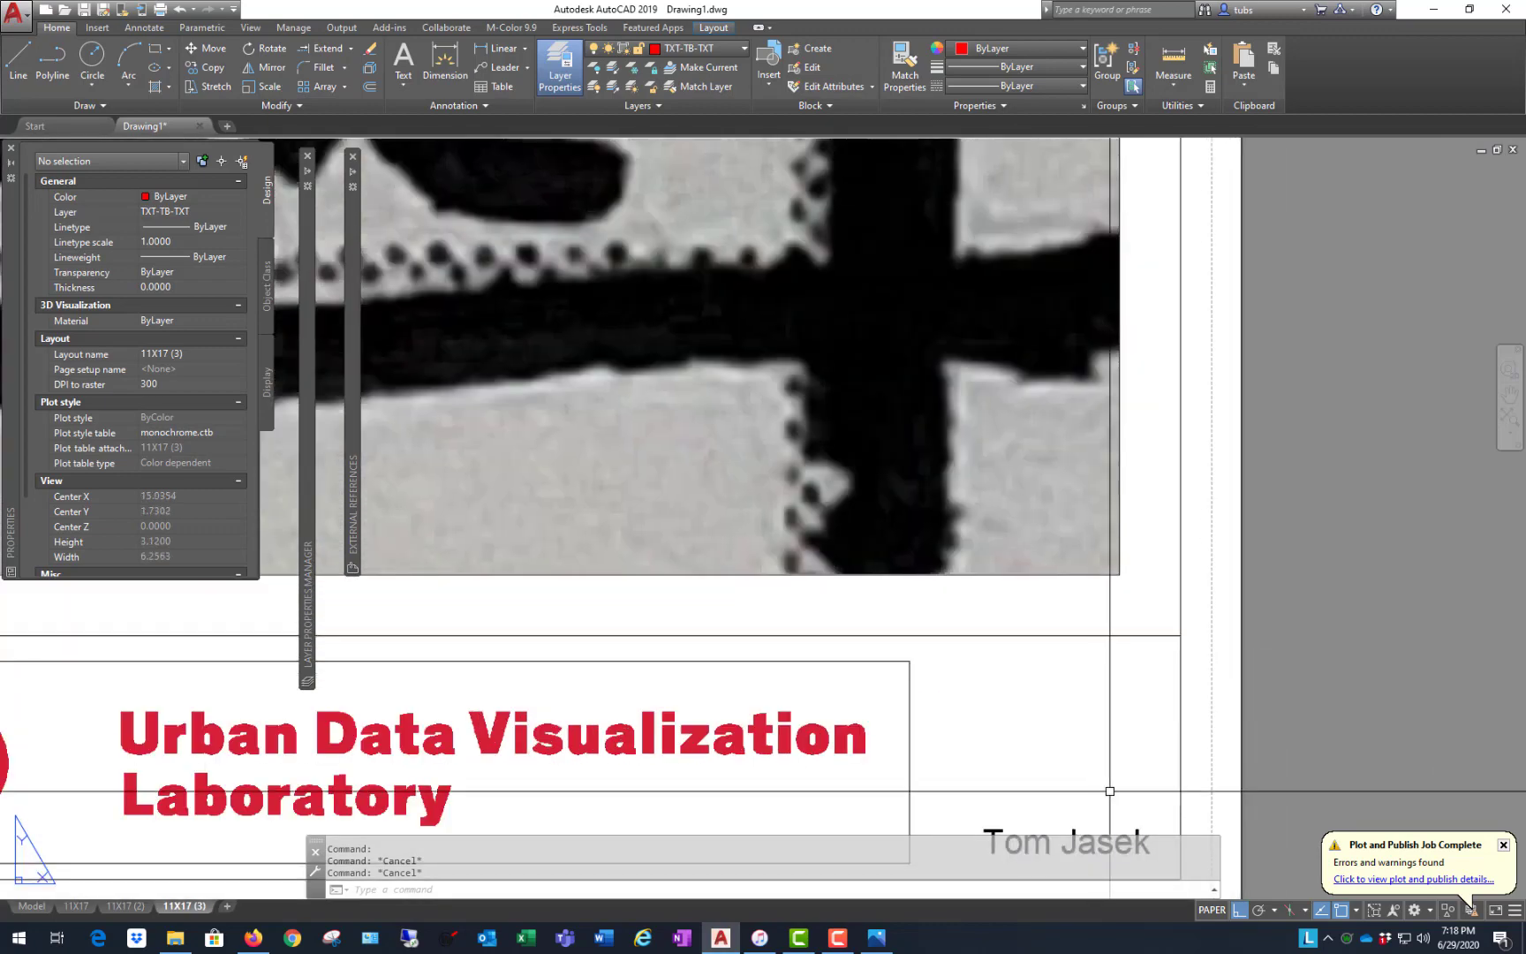
{"action": "scroll", "coordinate": [1110, 791], "scroll_direction": "down", "scroll_amount": 8}
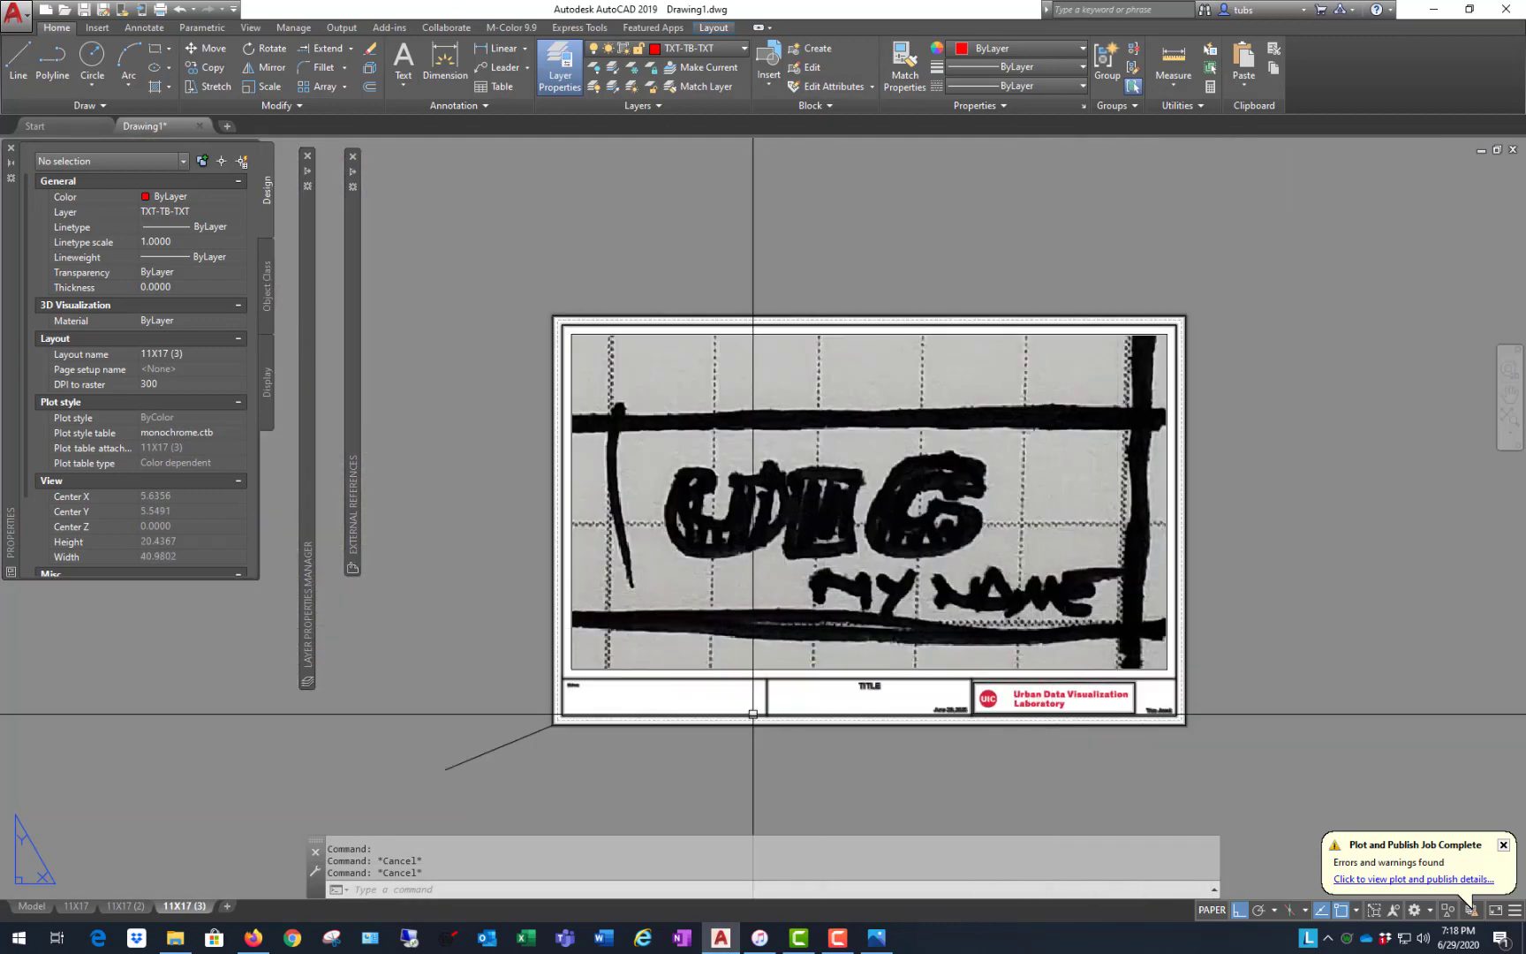
{"action": "scroll", "coordinate": [817, 697], "scroll_direction": "up", "scroll_amount": 2}
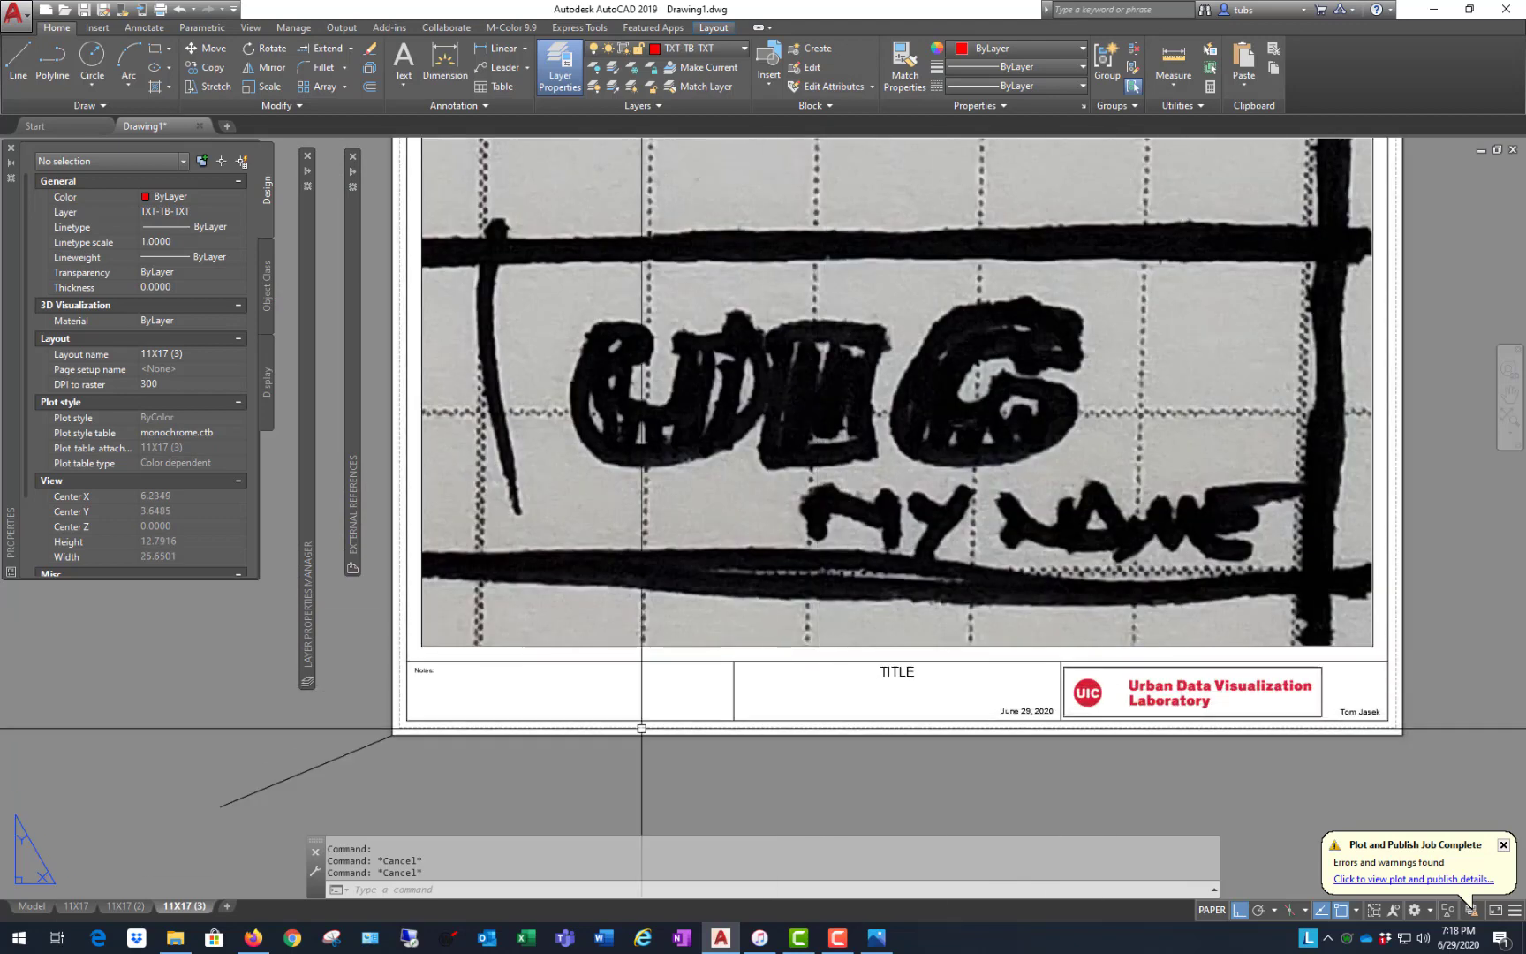
{"action": "scroll", "coordinate": [658, 770], "scroll_direction": "down", "scroll_amount": 2}
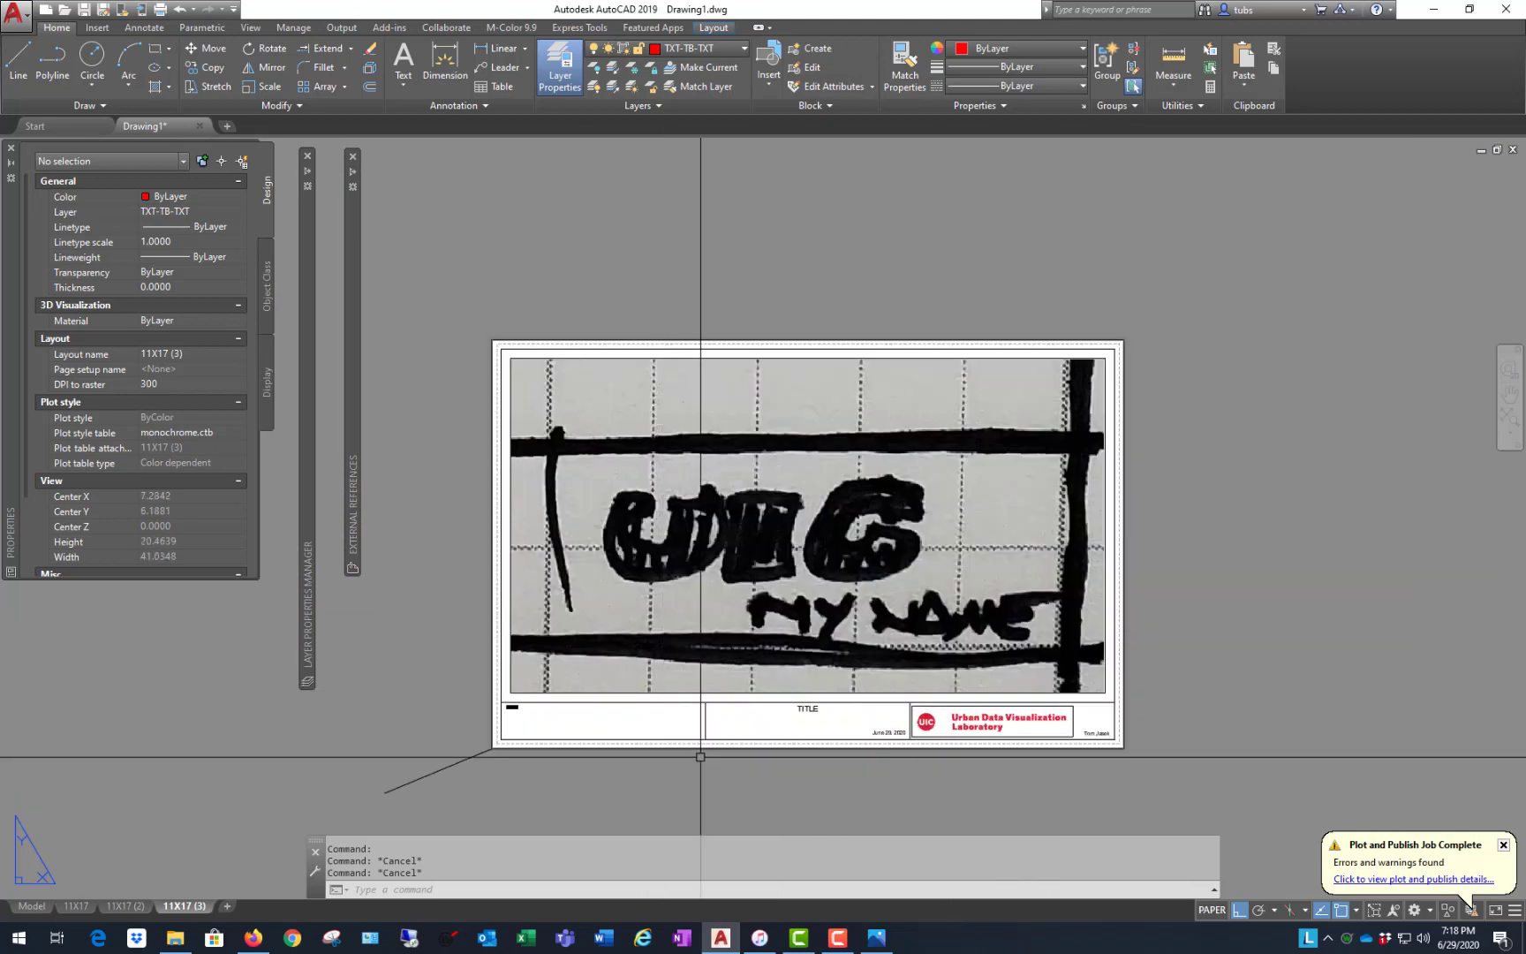
{"action": "left_click", "coordinate": [1110, 705]}
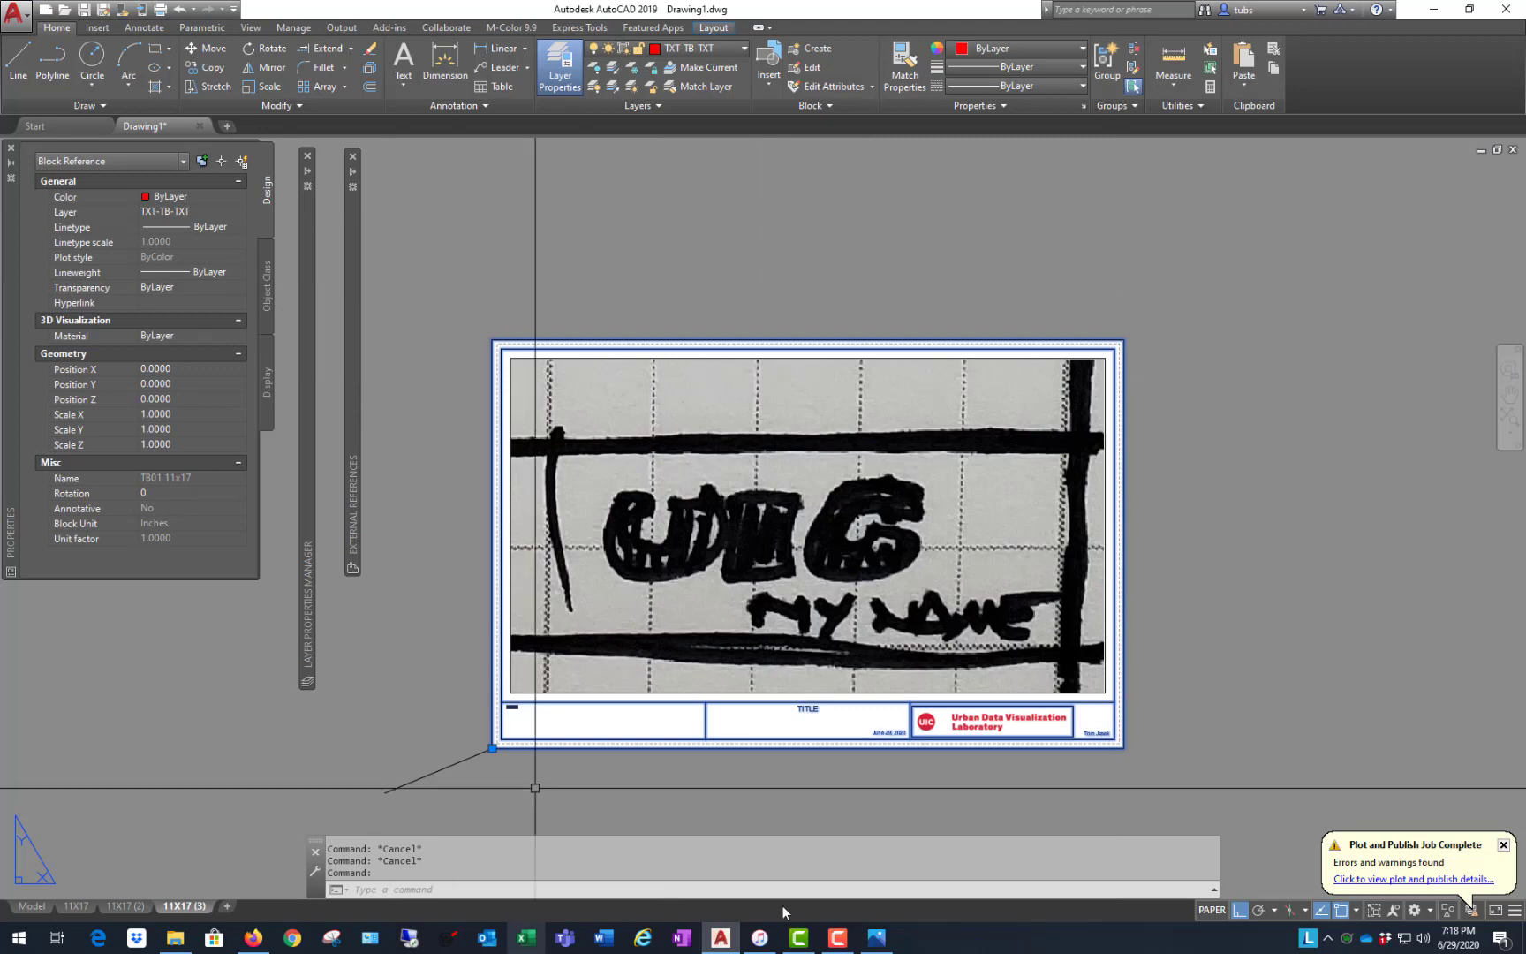
{"action": "key", "text": "Escape"}
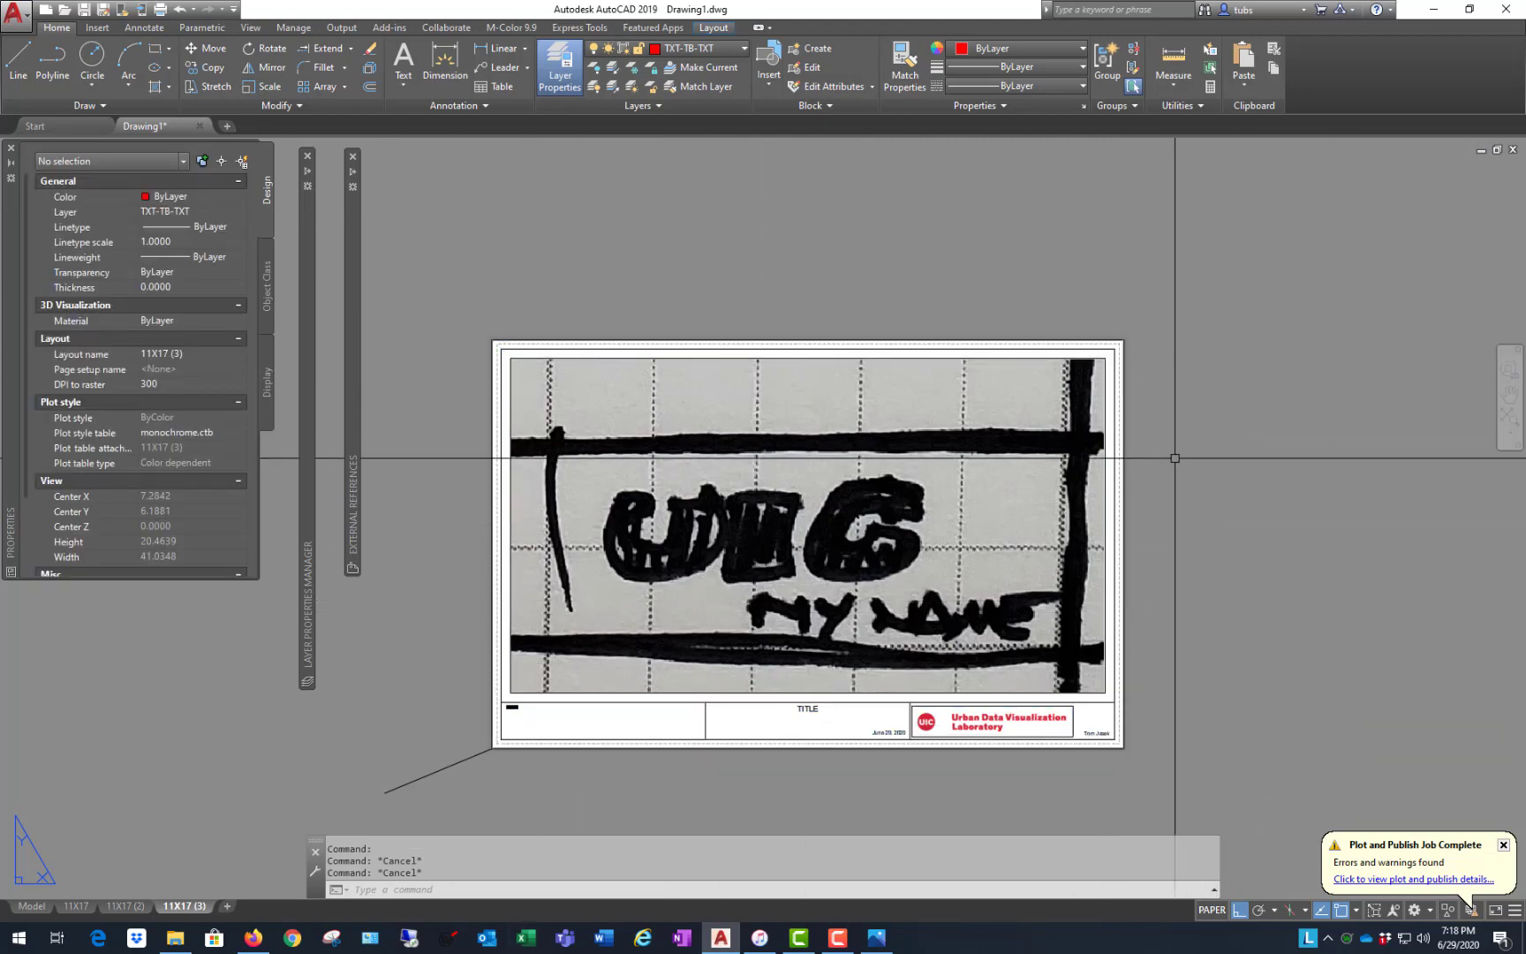